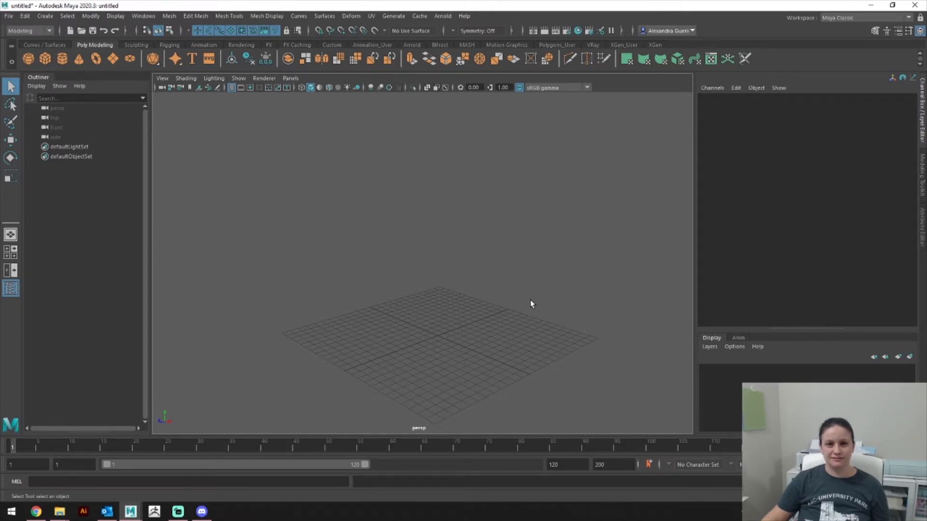
Step: Create a polygon plane and set its width and height to 30
click(9, 15)
click(87, 4)
click(112, 59)
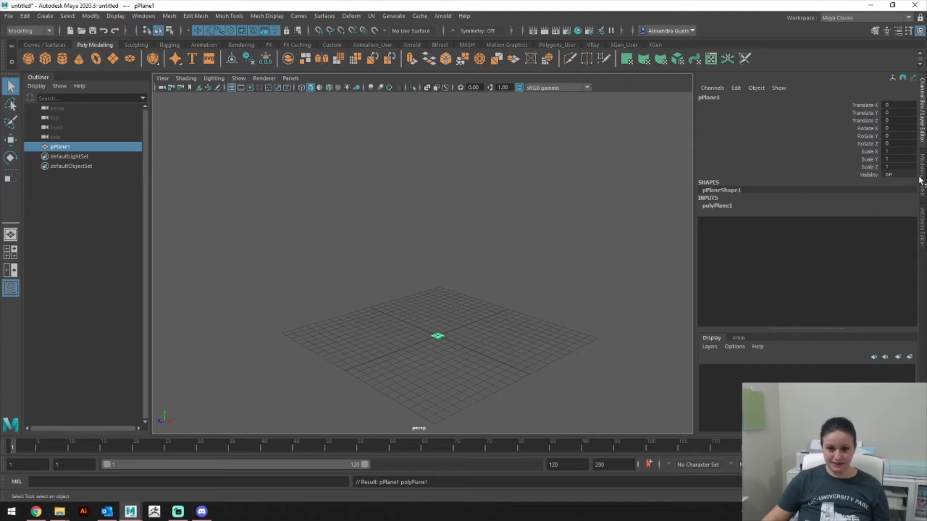
click(923, 224)
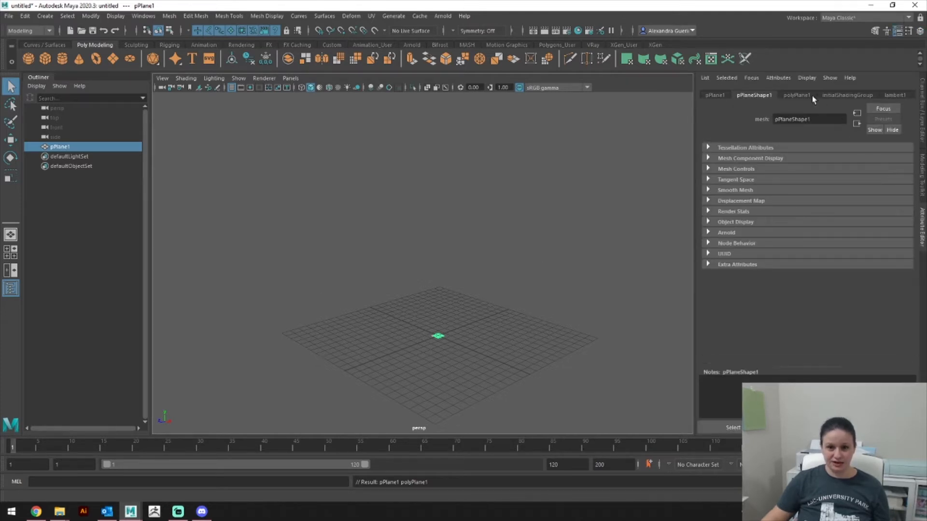
click(797, 96)
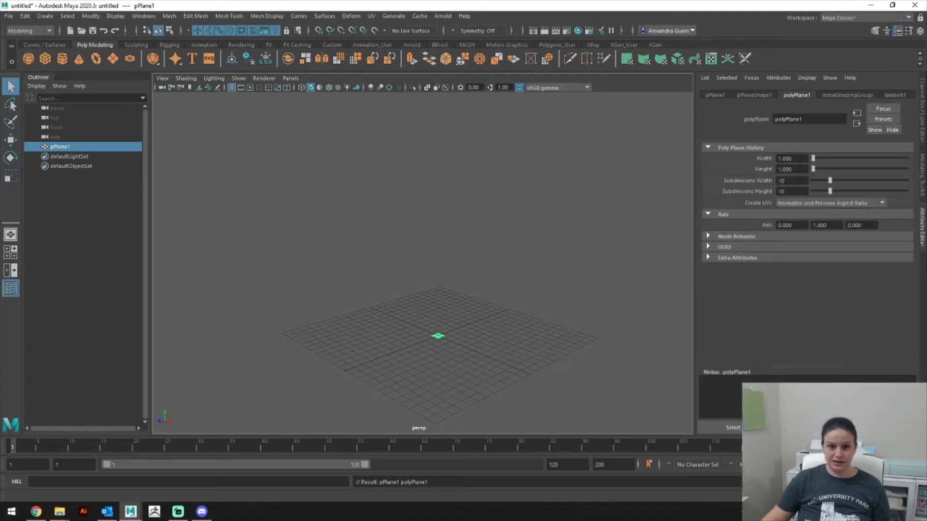
click(799, 158)
text(30)
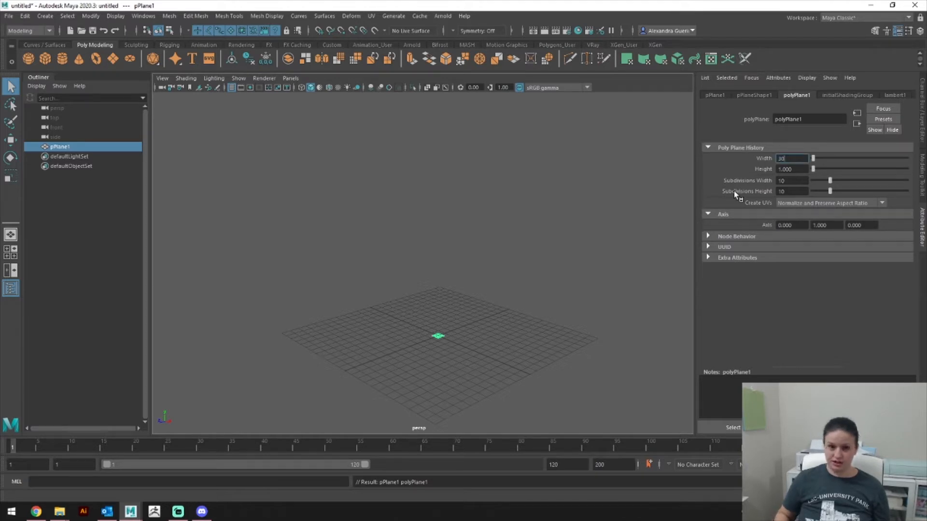
key(Tab)
text(30)
key(Tab)
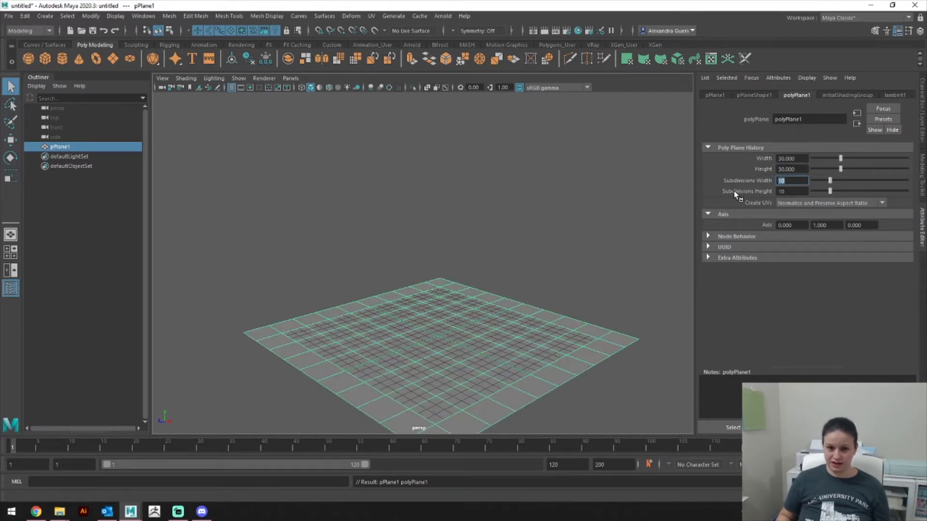
Step: Set the plane's width and height subdivisions to 1
text(1)
key(Tab)
text(1)
key(Return)
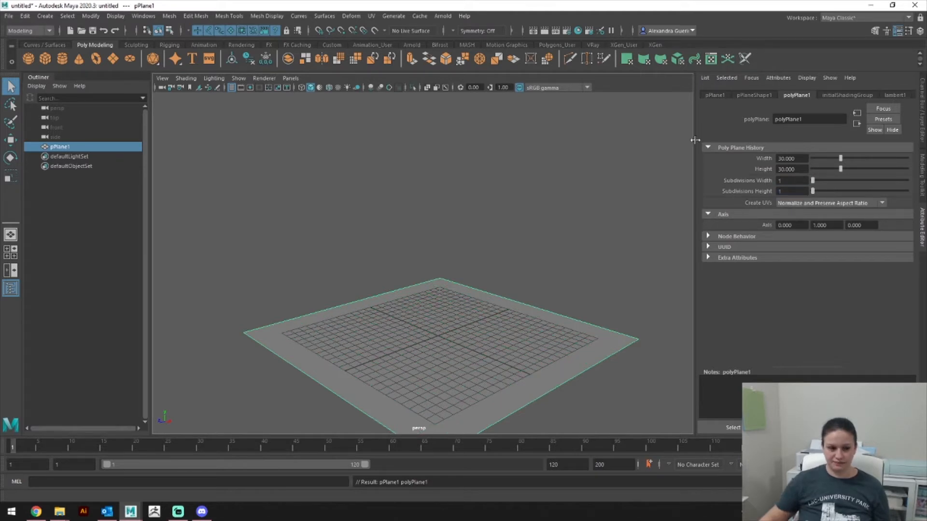
Step: Rotate the plane upright by setting its Z rotation to -90
alt+drag(591, 204, 590, 240)
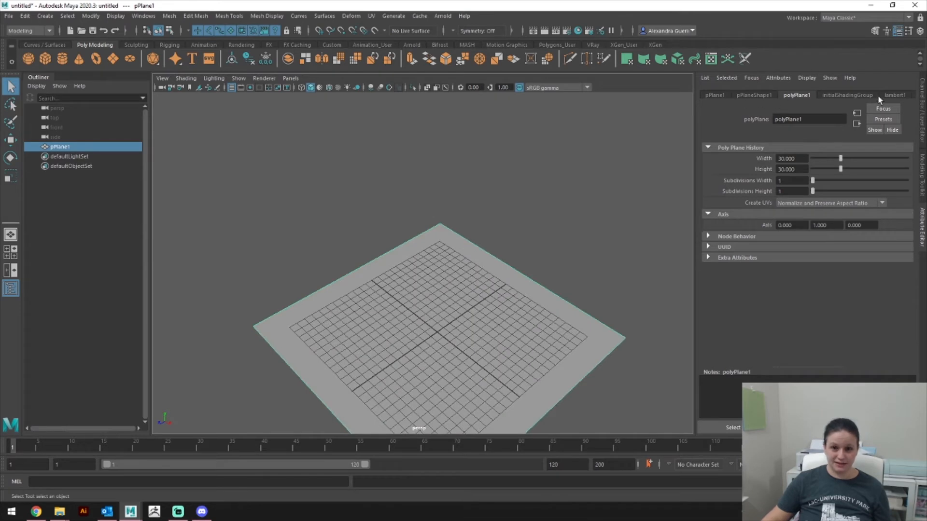
click(922, 98)
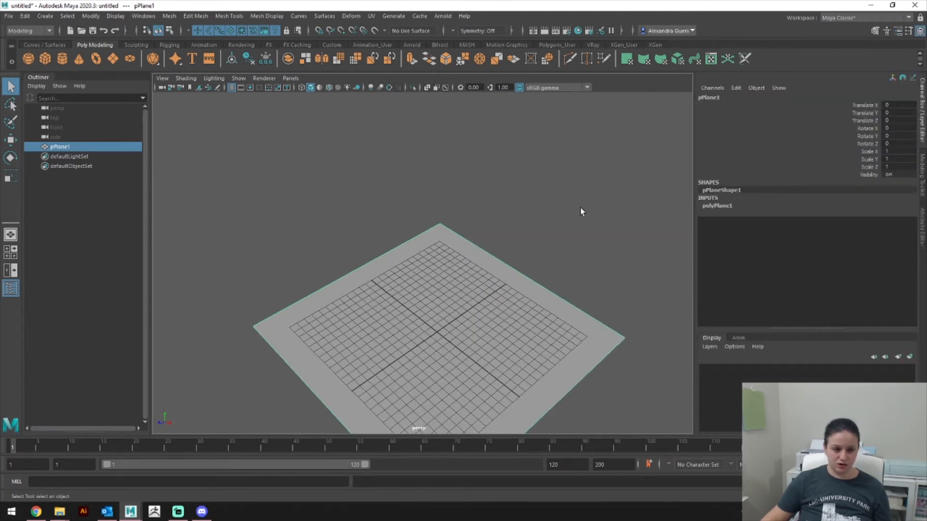
alt+middle_drag(581, 212, 582, 127)
key(e)
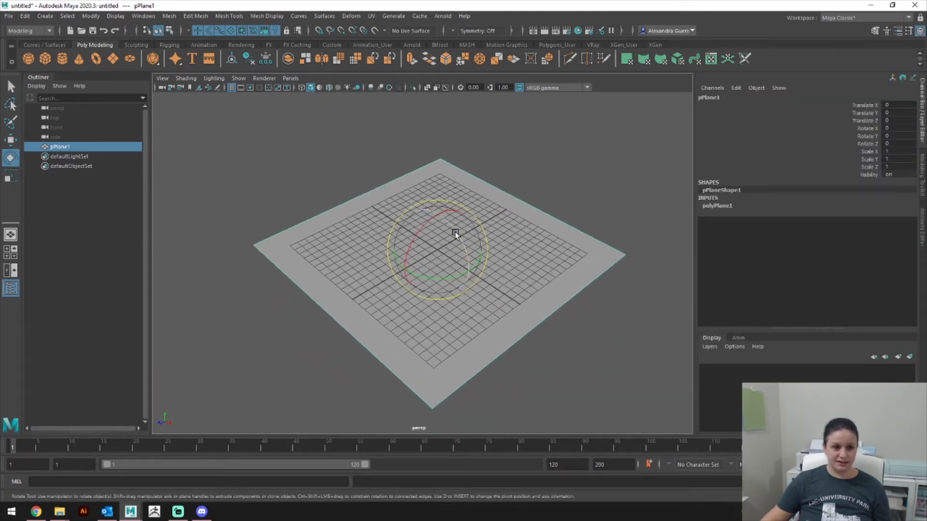
drag(454, 233, 485, 263)
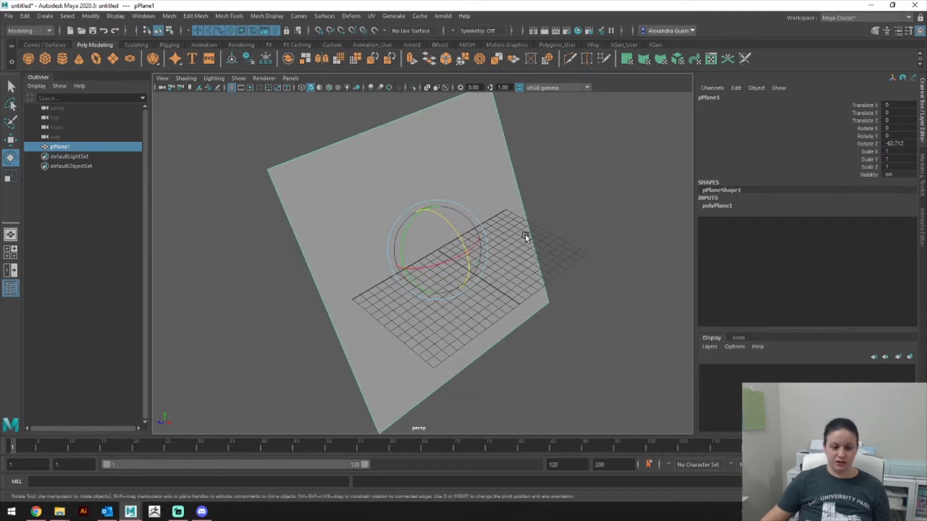
key(r)
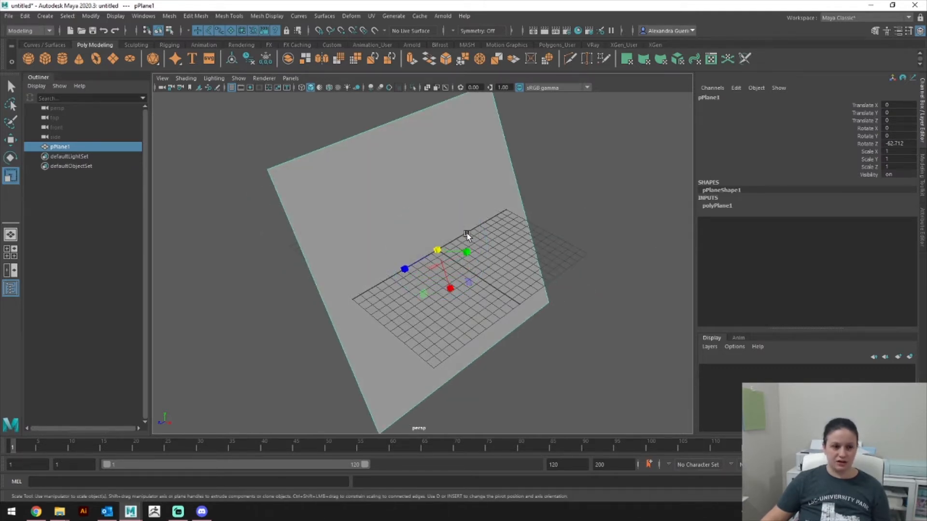
key(e)
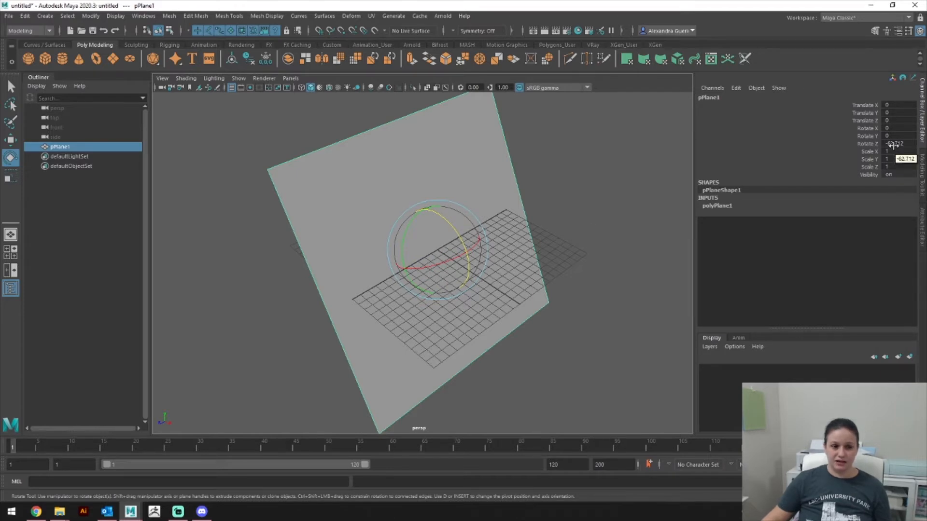
mouse_move(458, 233)
mouse_down()
mouse_move(452, 220)
mouse_move(454, 237)
mouse_up()
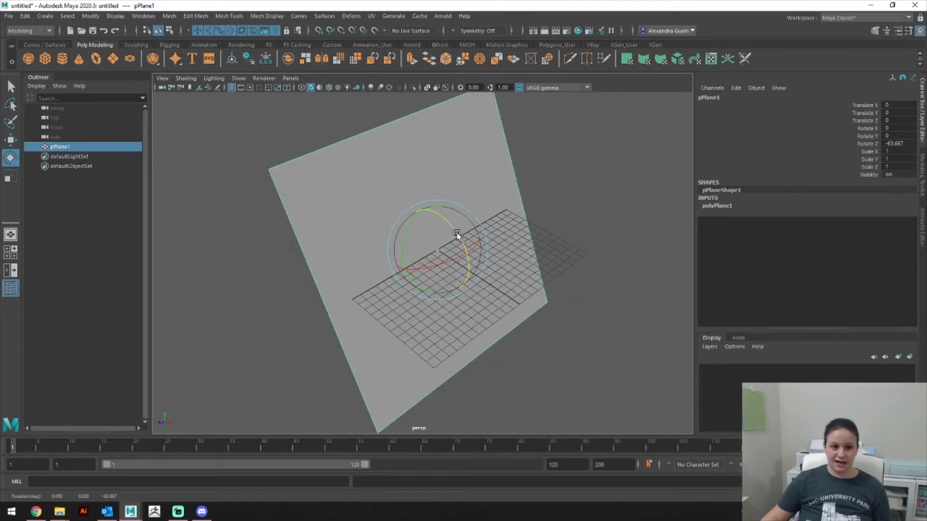
double_click(901, 144)
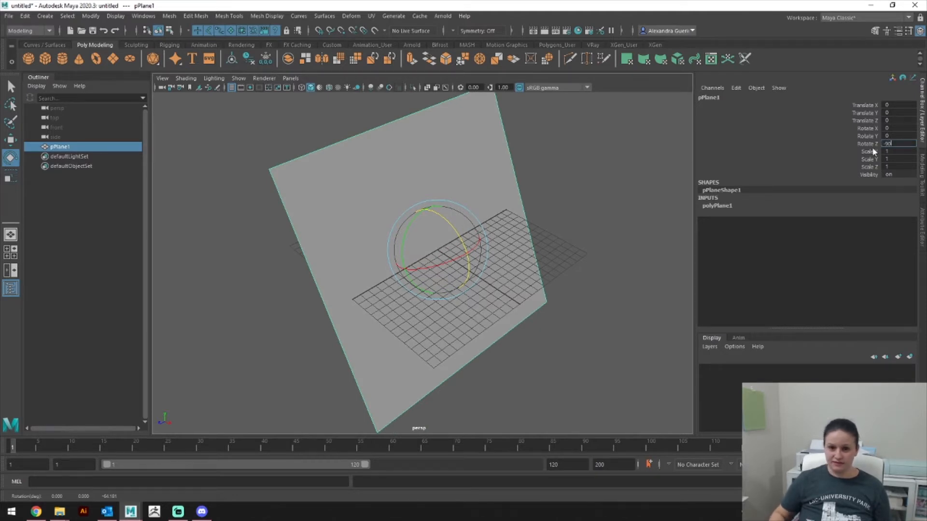
key(Return)
Step: Move the plane along the X axis with grid snapping to a Translate X of -15
alt+middle_drag(494, 215, 507, 242)
alt+drag(545, 247, 561, 244)
key(w)
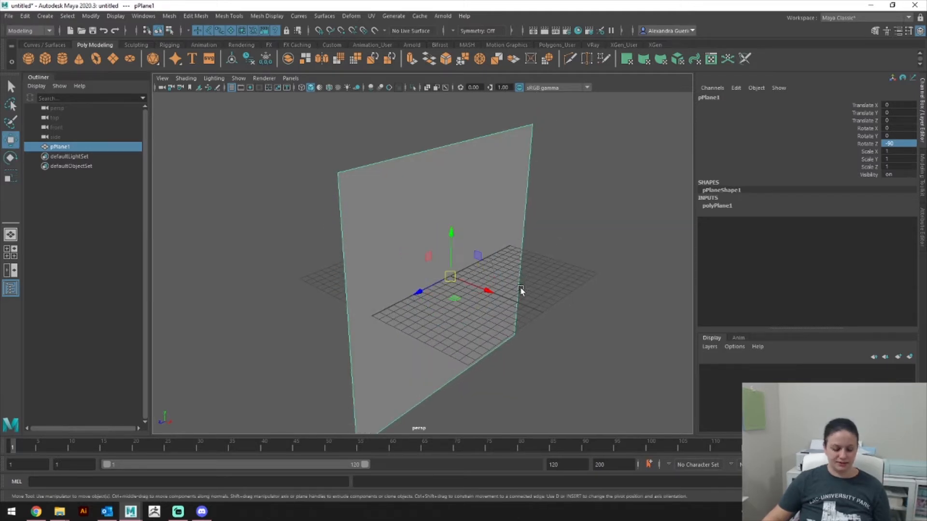
key(x)
drag(488, 292, 361, 247)
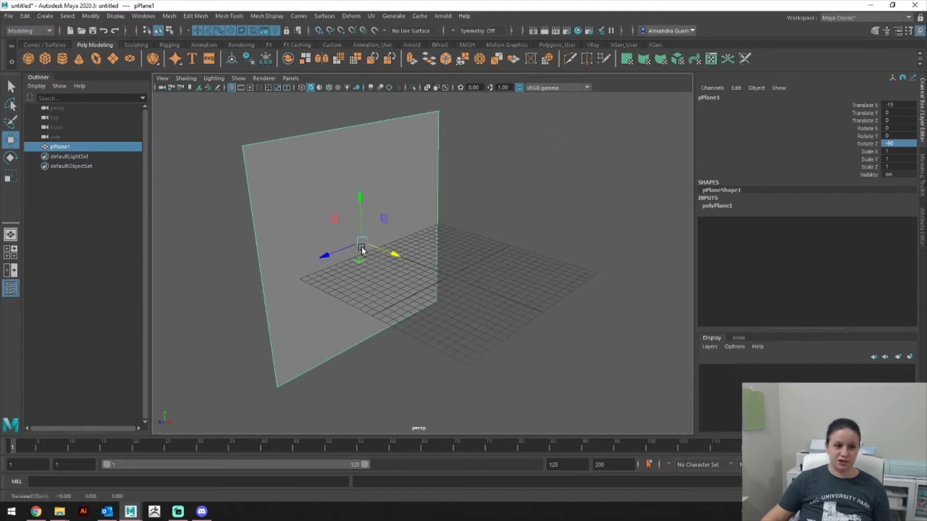
Step: Open the Hypershade and place its window so that the whole material editor is in view
alt+drag(538, 236, 444, 309)
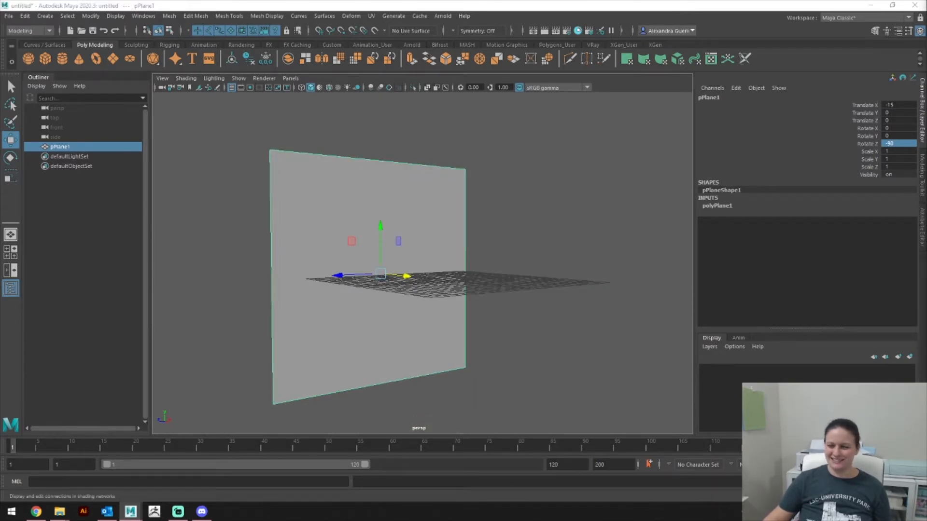
click(578, 31)
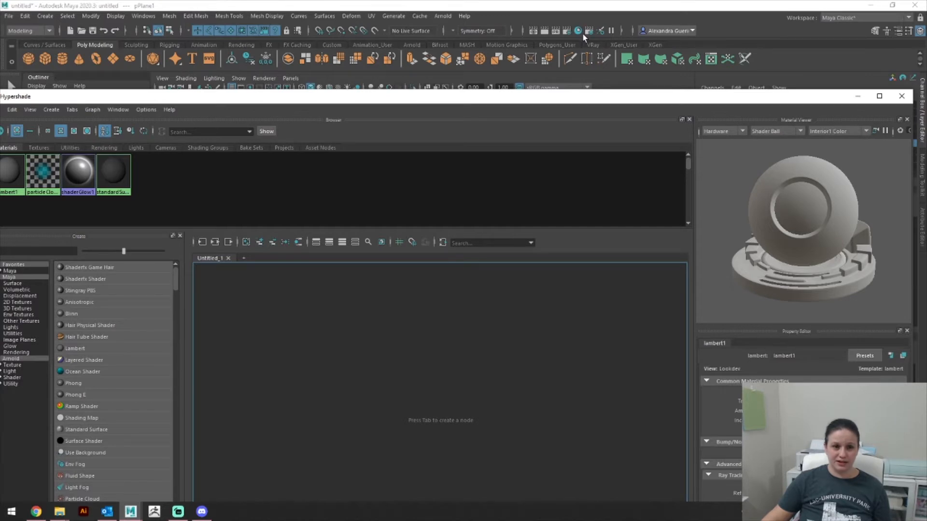
drag(586, 100, 599, 56)
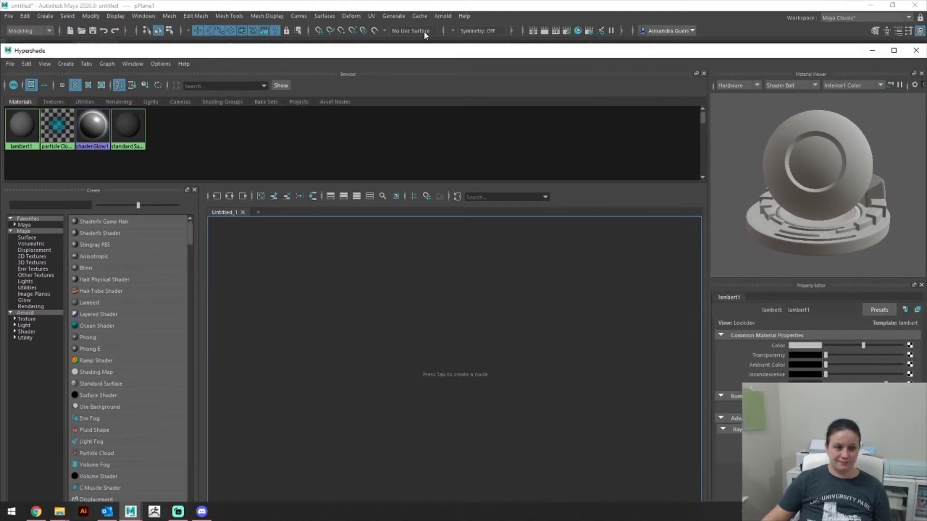
drag(13, 46, 30, 78)
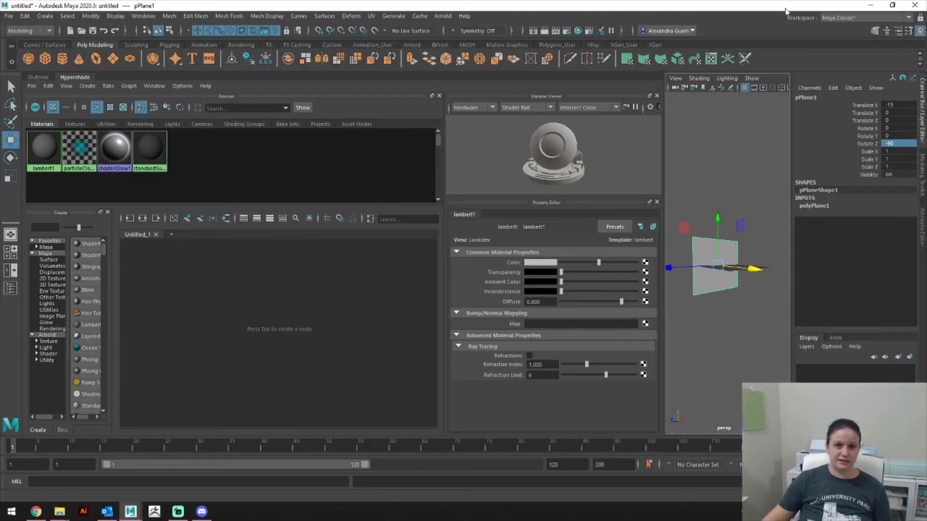
click(838, 19)
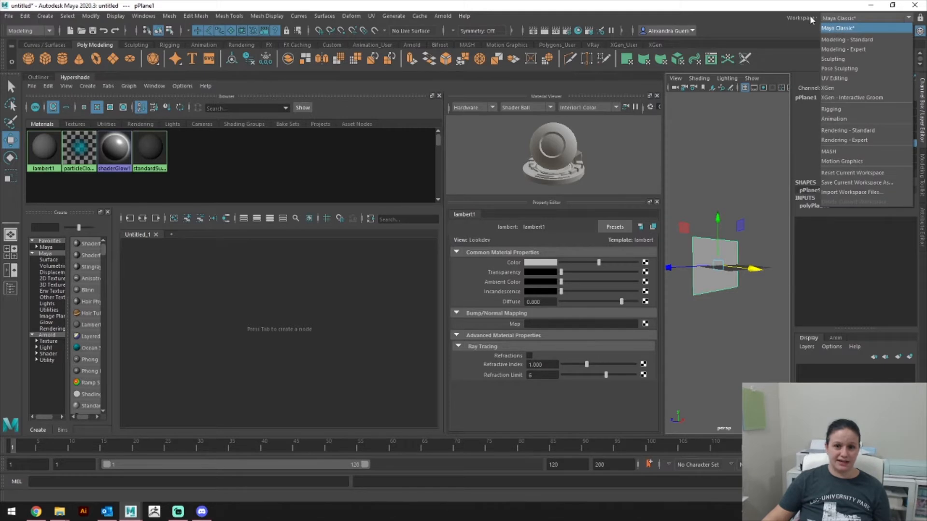
click(783, 23)
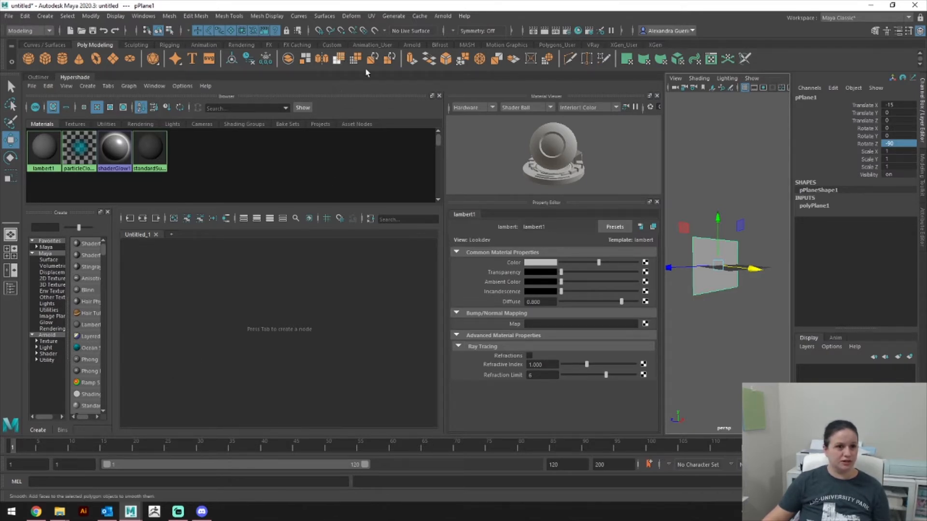
drag(568, 78, 171, 32)
drag(357, 27, 321, 30)
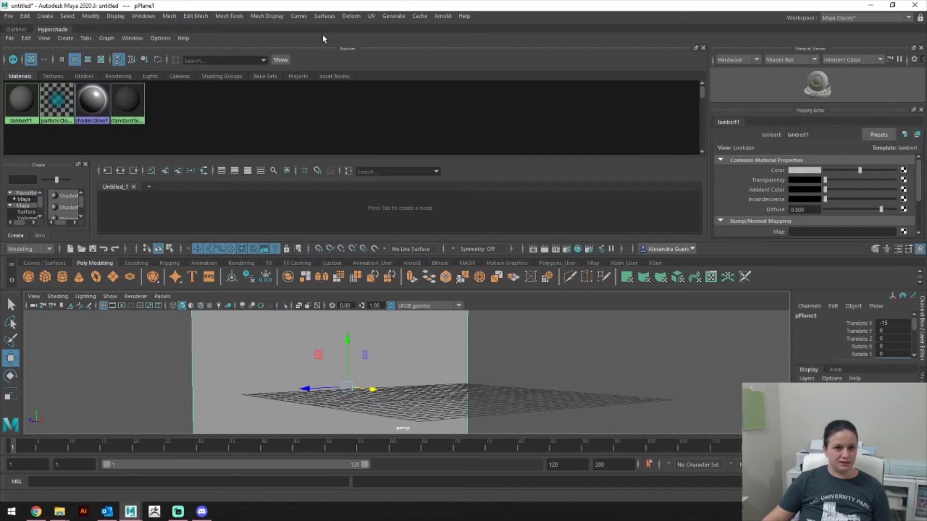
drag(323, 29, 117, 57)
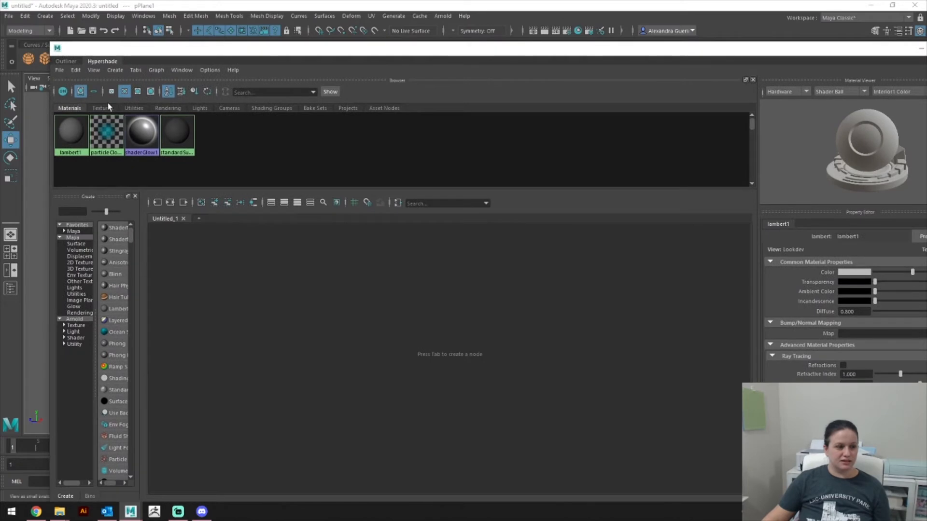
Step: Create an aiStandardSurface material from the Arnold shaders, widening the node creation list to read the shader names
click(73, 319)
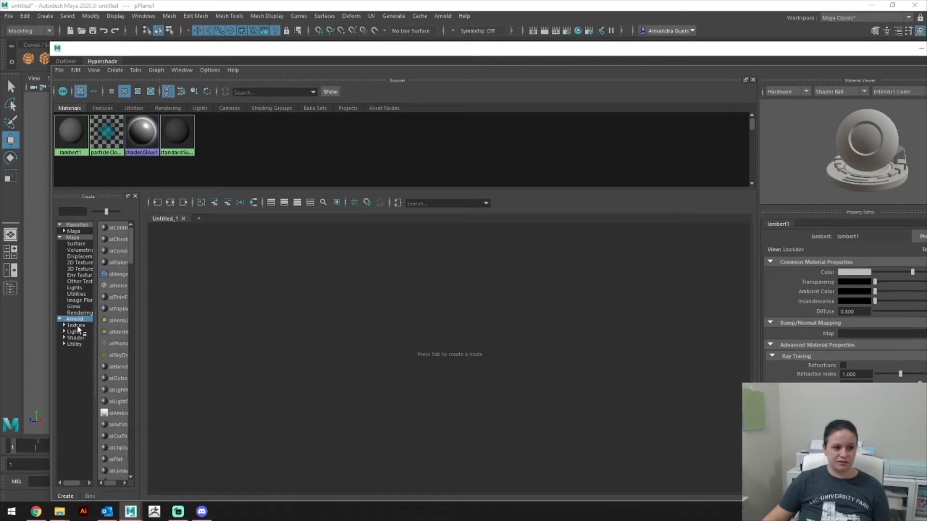
click(76, 337)
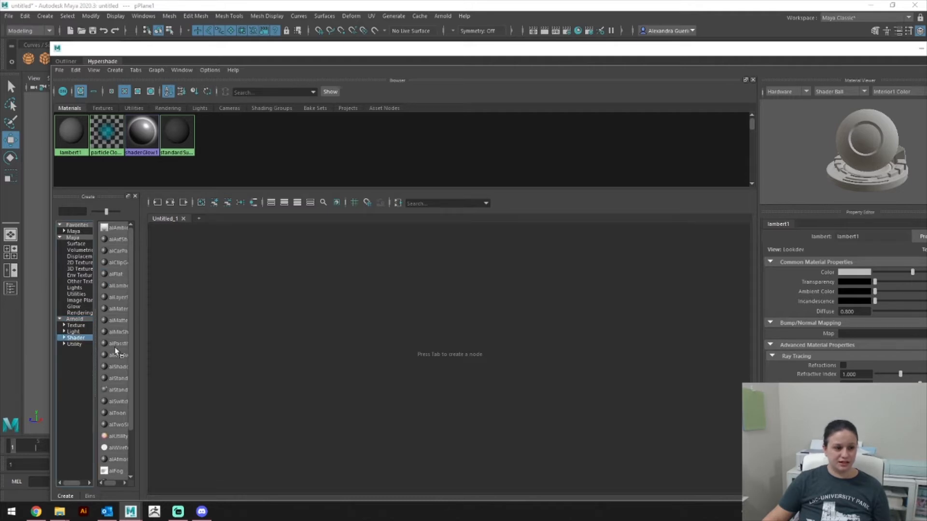
drag(141, 344, 231, 343)
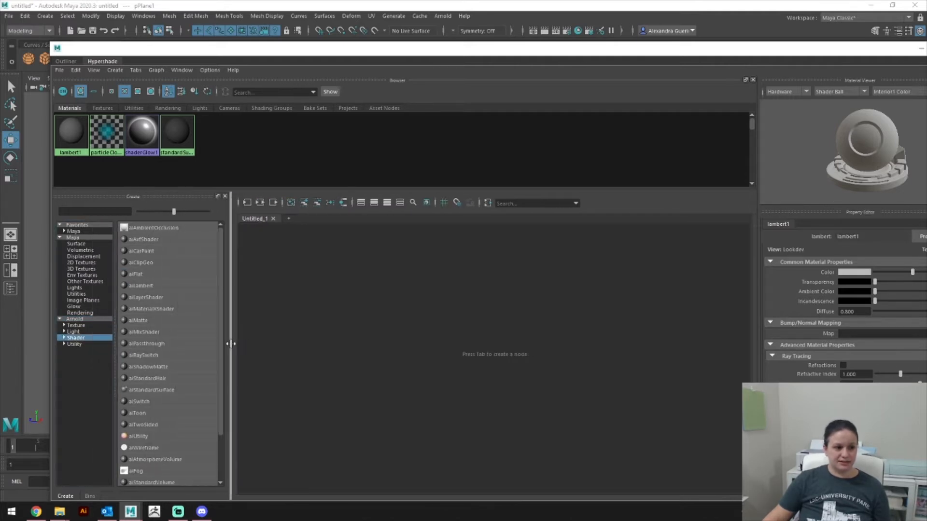
click(139, 393)
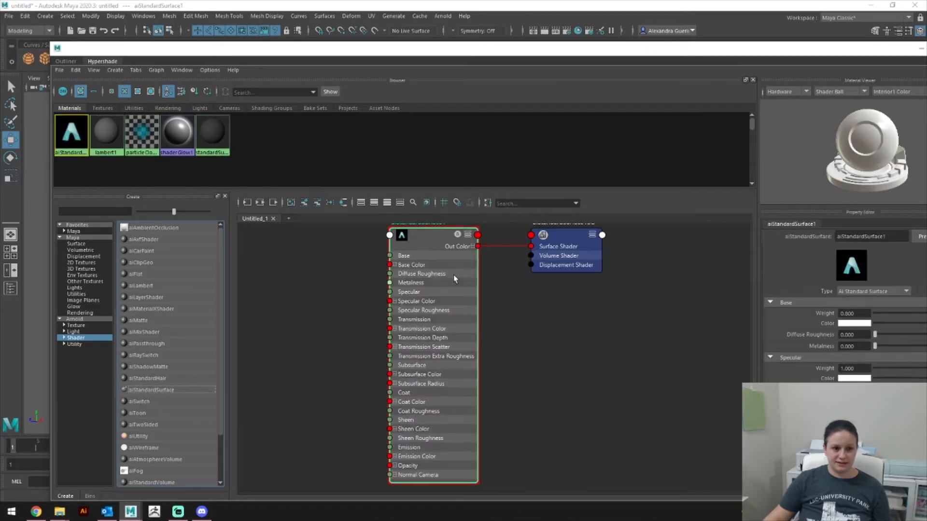
Step: Connect a File texture node to the base color of the aiStandardSurface material
drag(599, 47, 494, 41)
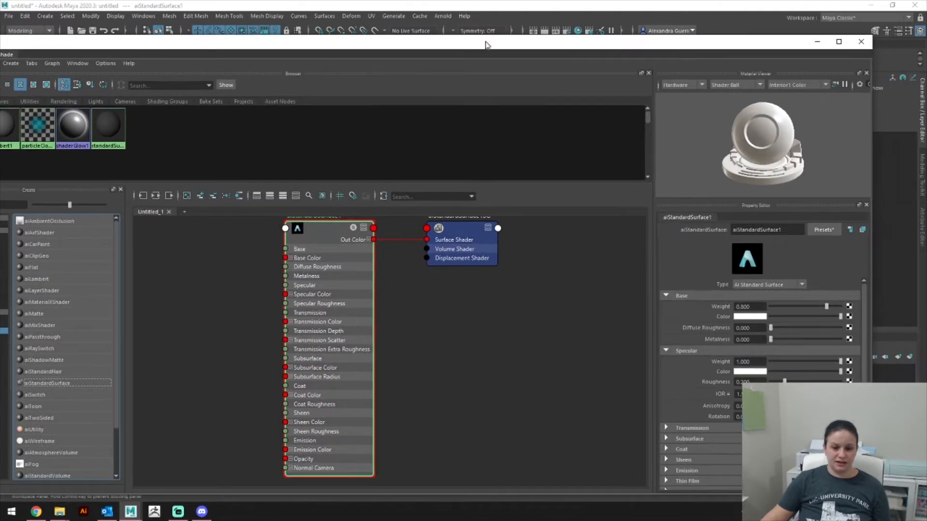
click(849, 317)
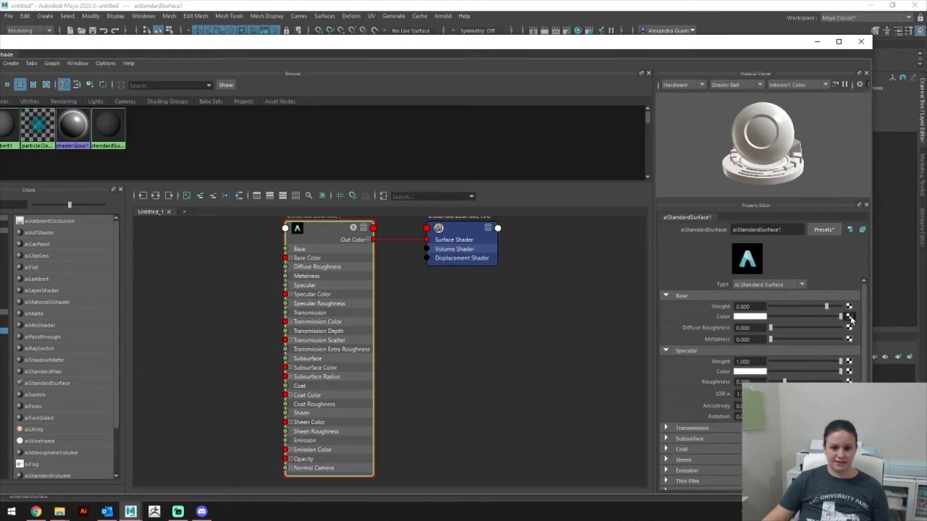
drag(389, 173, 400, 128)
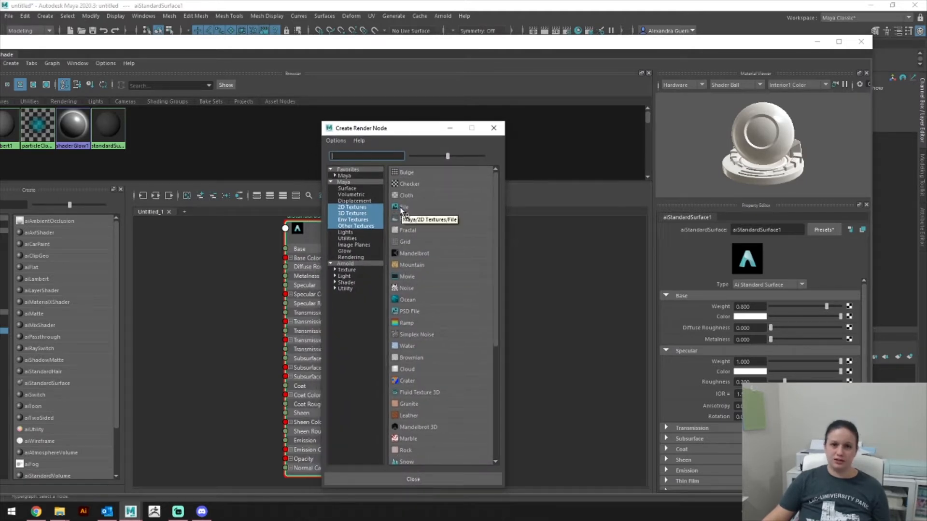
click(403, 208)
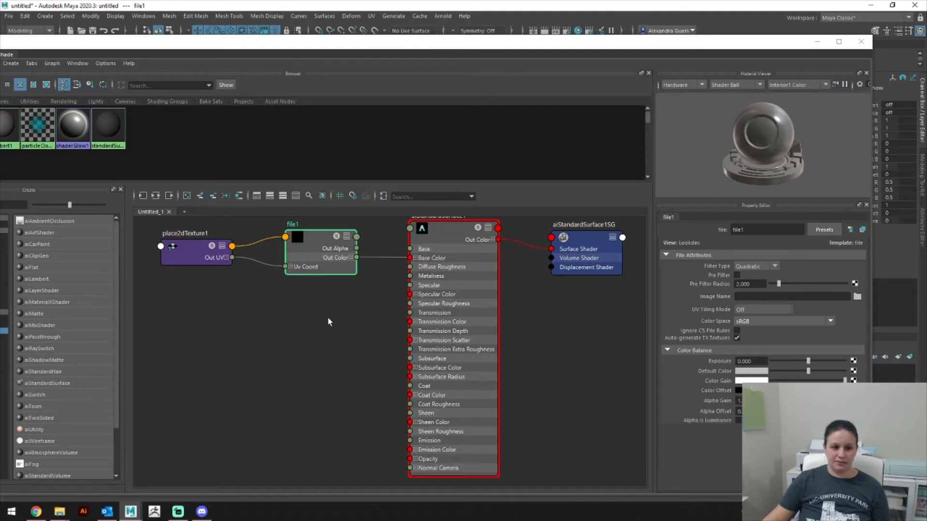
Step: Load Doll Diagram.jpg from the Desktop folder as the file texture's image
click(857, 296)
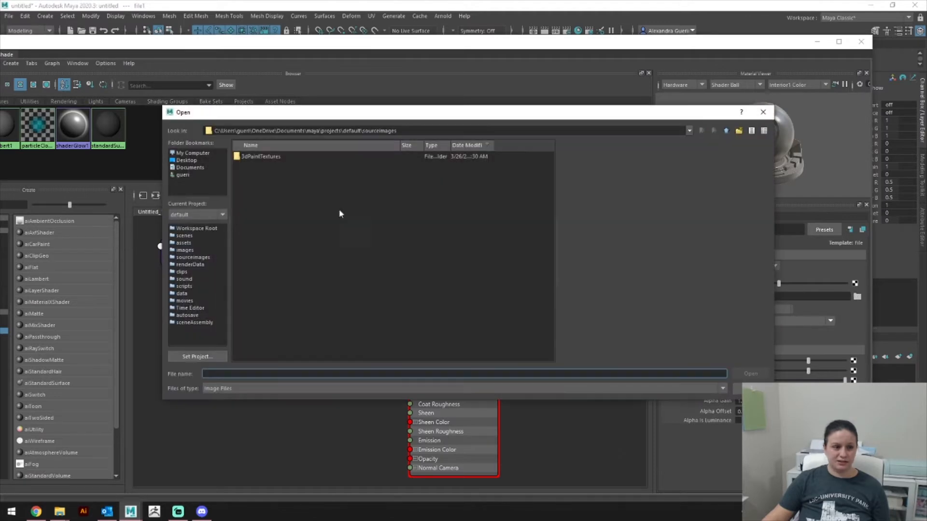
click(186, 161)
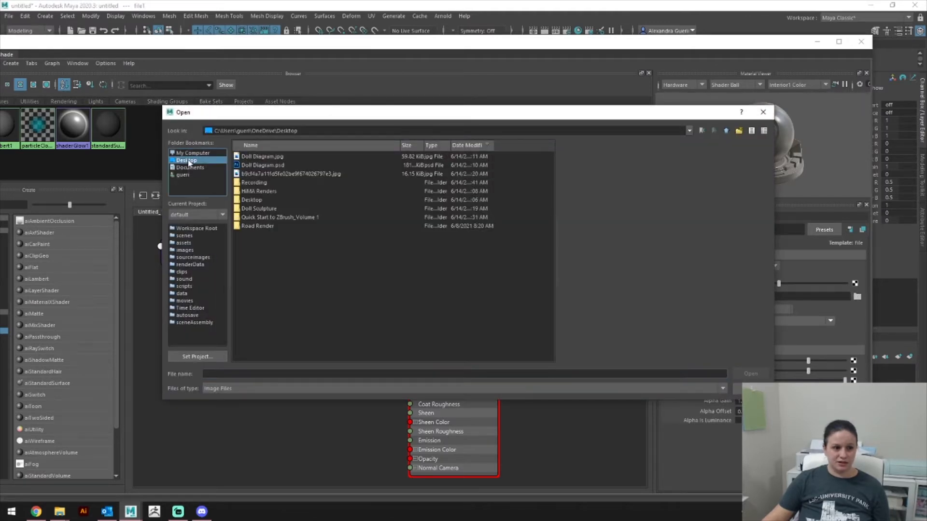
click(257, 158)
click(750, 375)
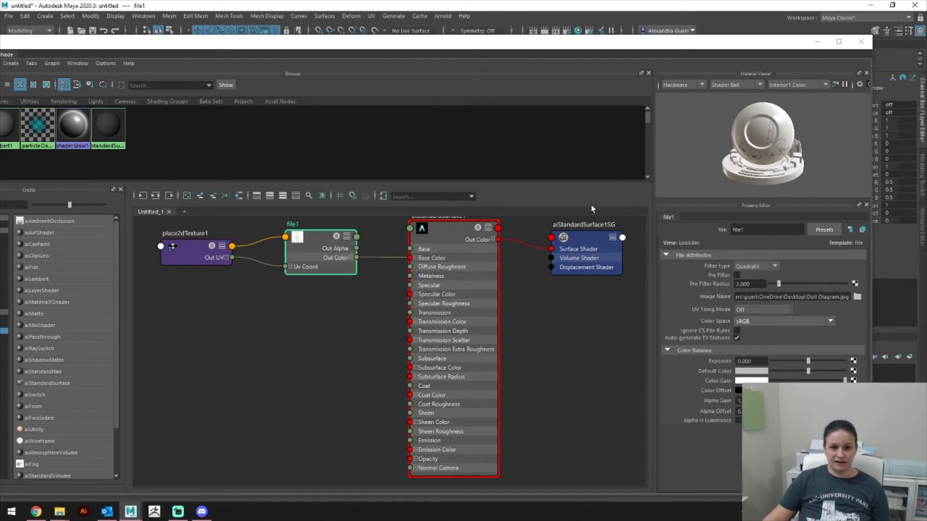
Step: Reopen the Hypershade beside the viewport and assign the aiStandardSurface material with the doll texture to the upright plane
drag(564, 41, 567, 304)
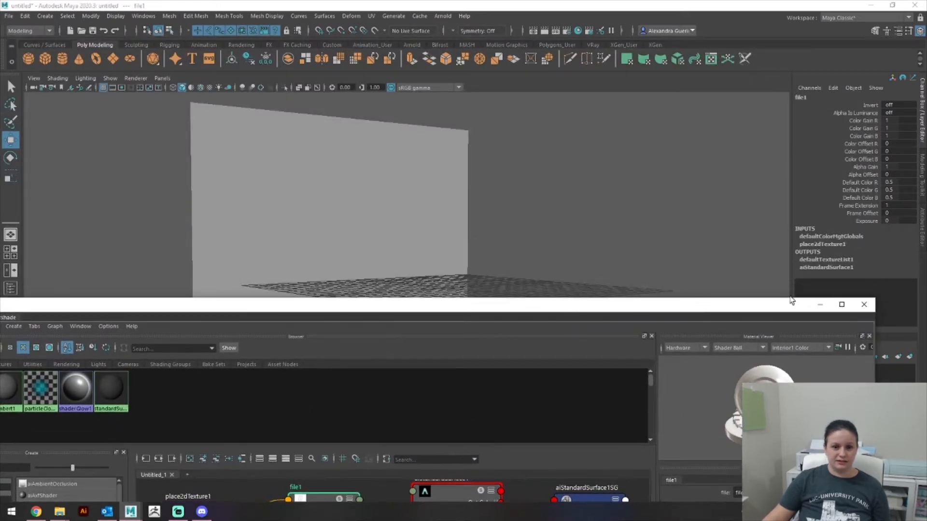
click(863, 305)
alt+drag(600, 225, 589, 233)
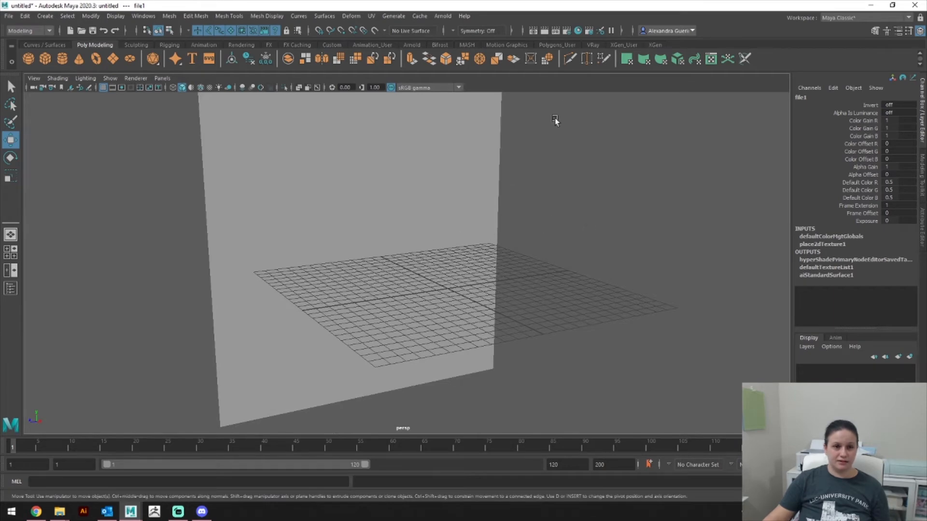
click(577, 31)
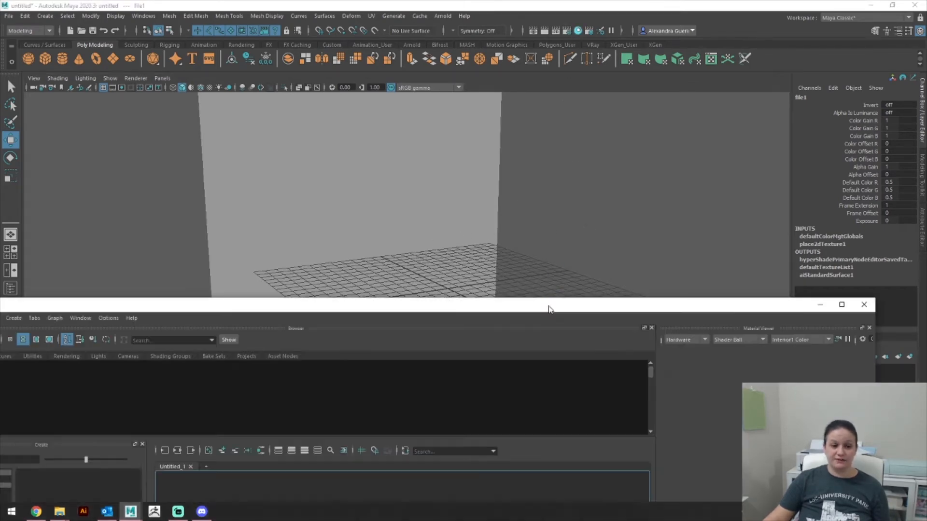
drag(549, 309, 555, 190)
click(334, 118)
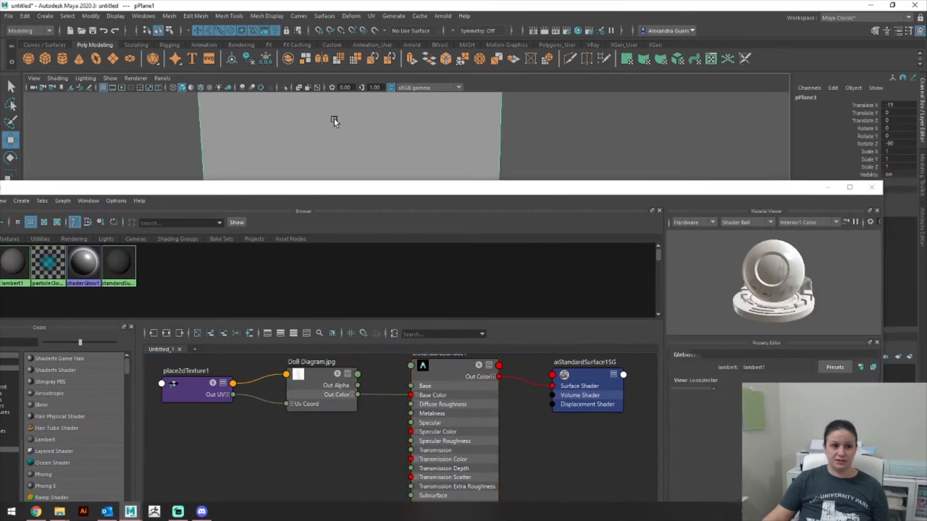
right_drag(437, 363, 438, 323)
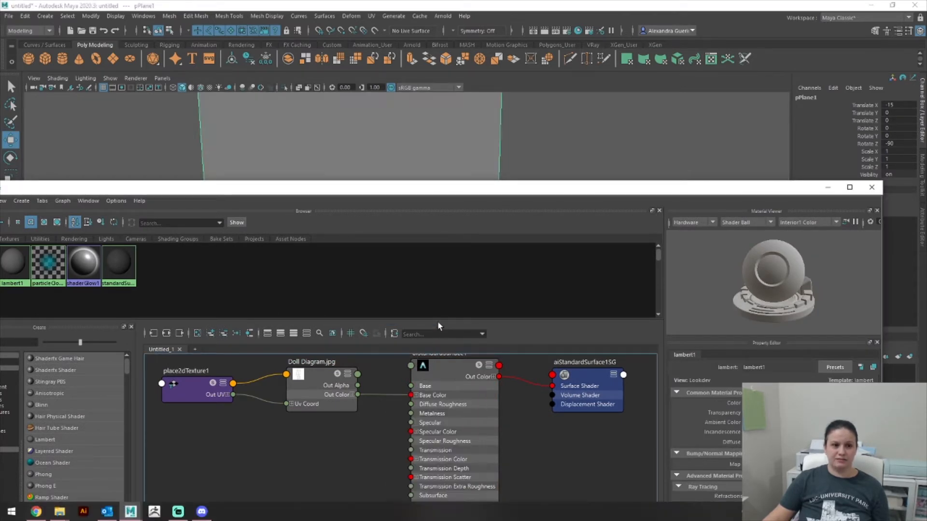
Step: Turn on textured display in the perspective view to show the doll drawing on the plane, and close the Hypershade
drag(482, 198, 513, 342)
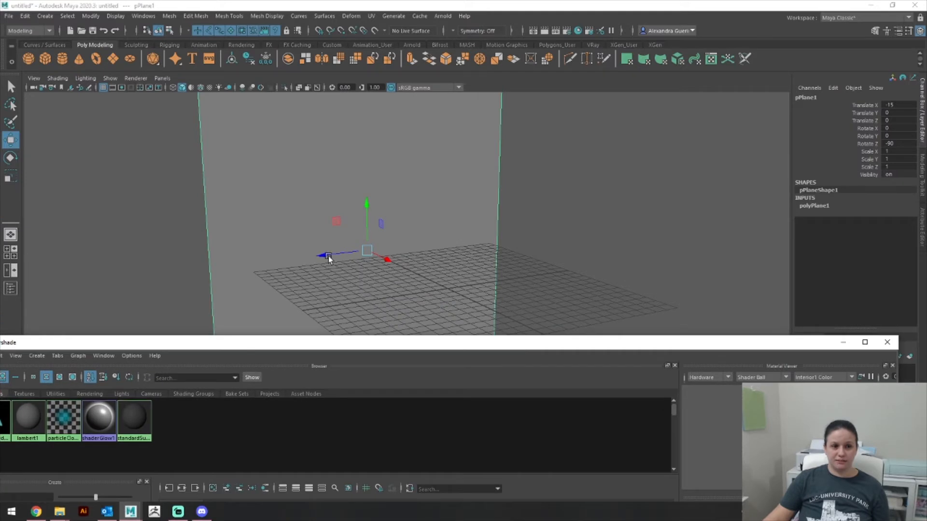
click(210, 87)
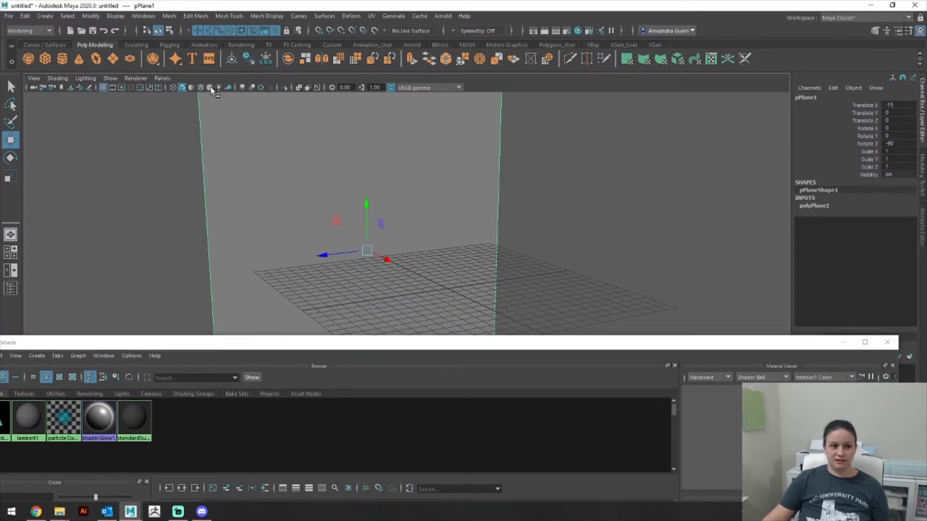
click(210, 88)
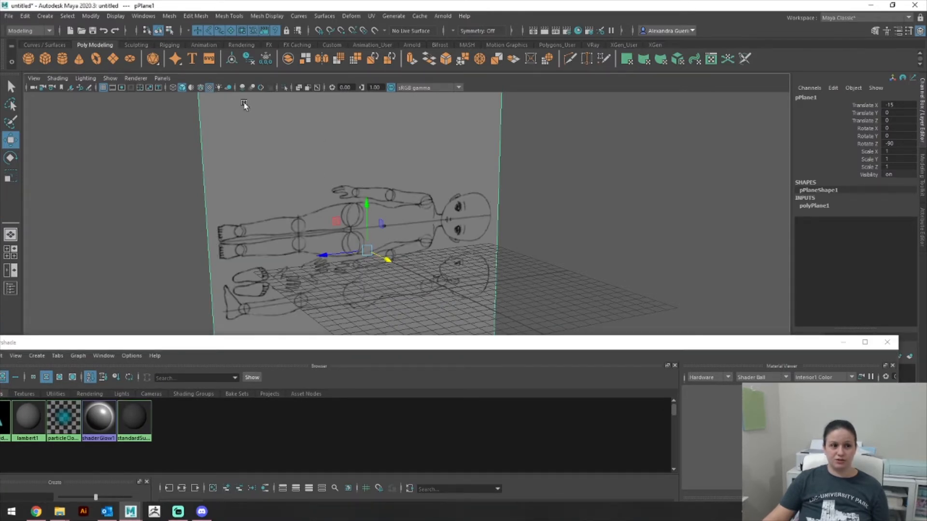
click(886, 342)
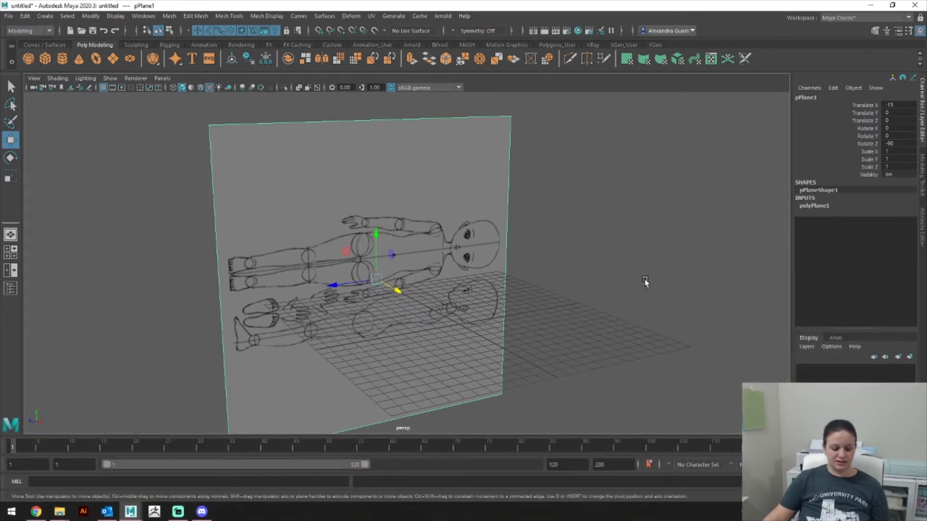
Step: Rotate the reference plane so the doll drawing stands upright, setting its Rotate Y to 90
key(e)
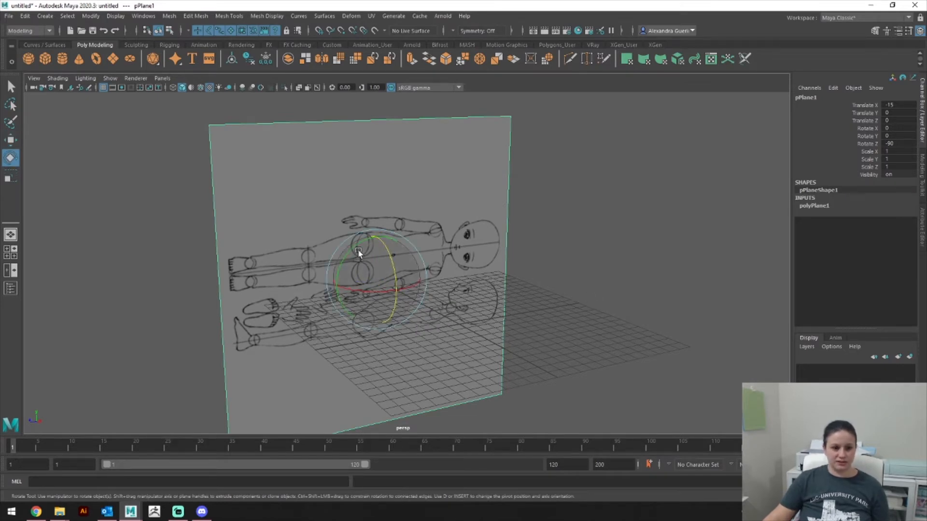
drag(356, 246, 314, 289)
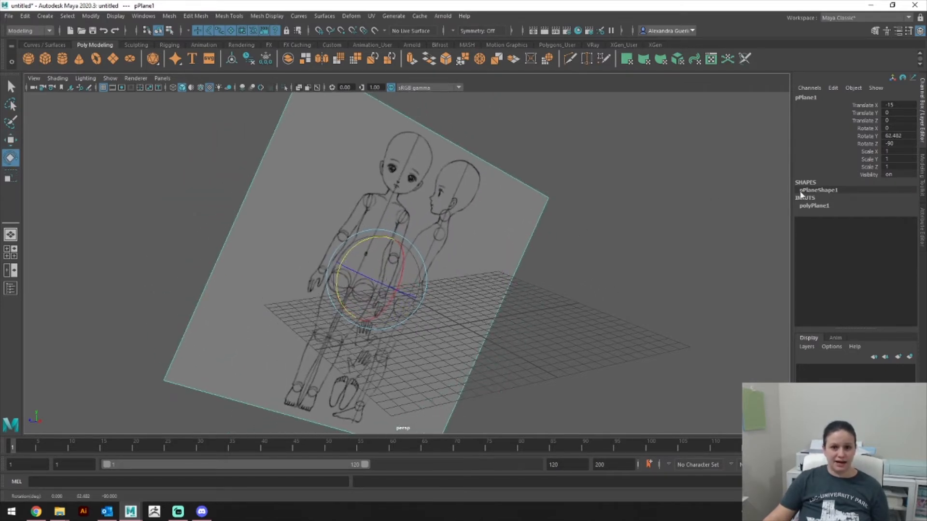
click(891, 136)
text(90)
key(Return)
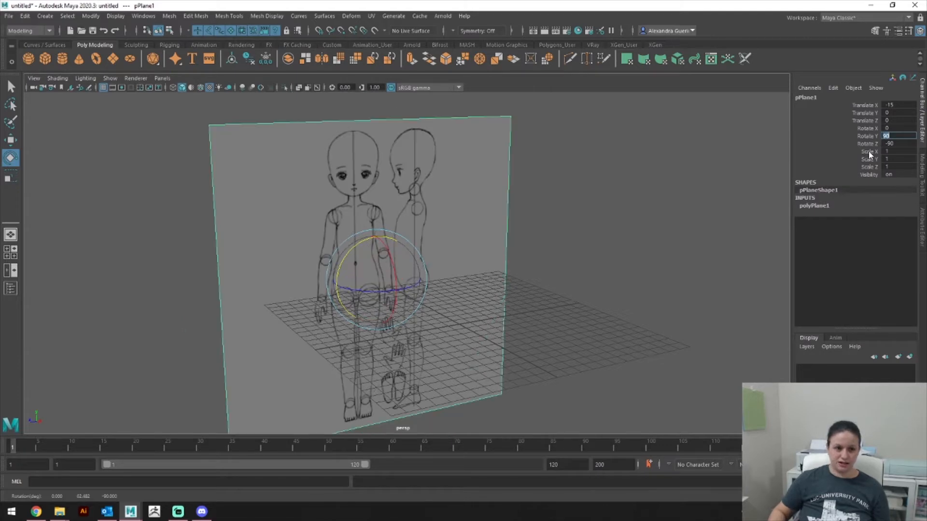
click(634, 248)
mouse_move(635, 248)
alt+mouse_down()
mouse_move(596, 245)
mouse_move(616, 256)
mouse_move(626, 245)
alt+mouse_up()
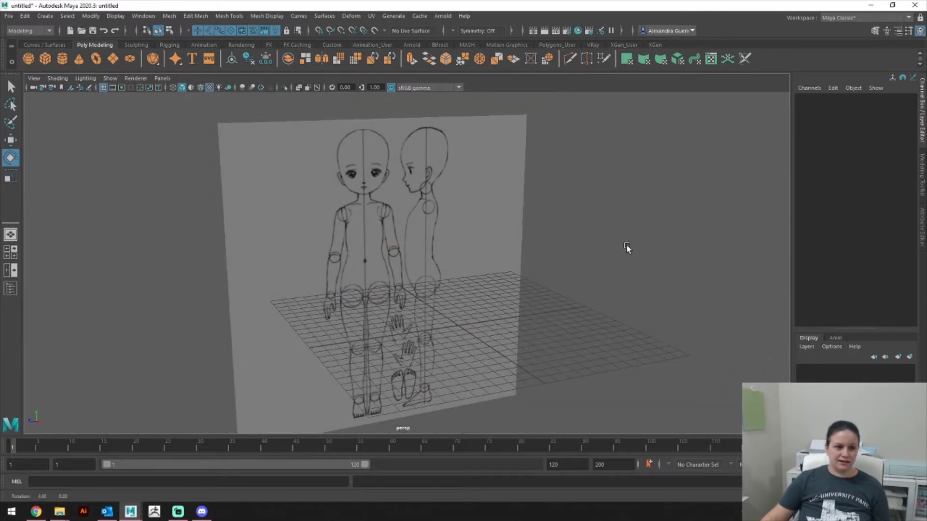
Step: Set the Exposure of the Doll Diagram.jpg file texture to 0.5 in the Hypershade, and close the window
click(577, 32)
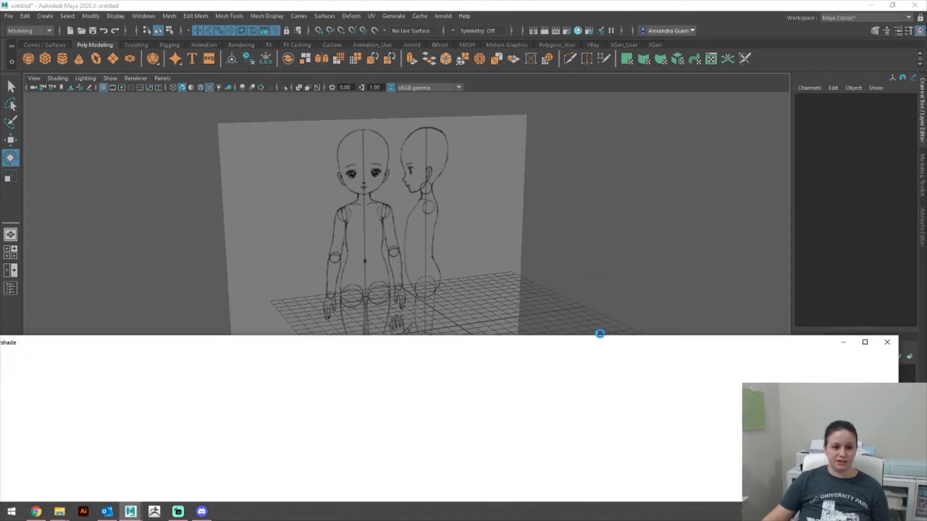
drag(600, 342, 602, 72)
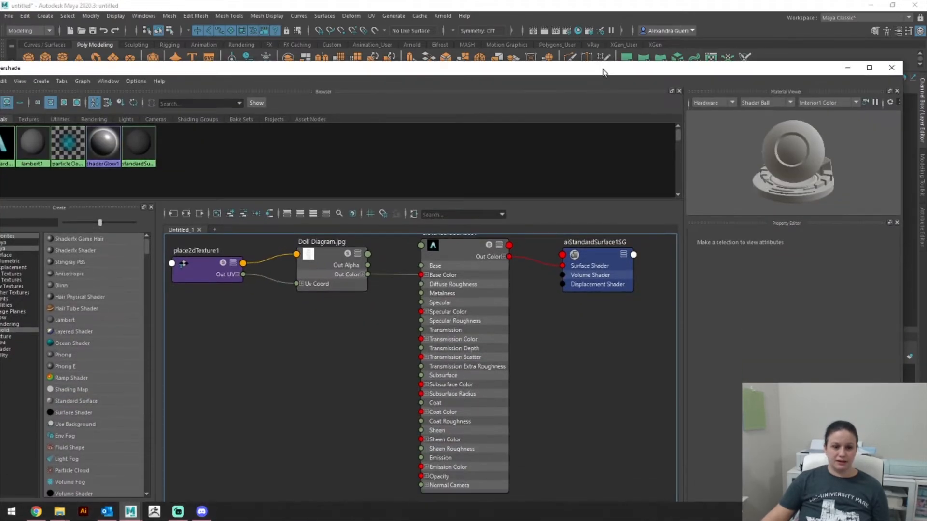
click(329, 261)
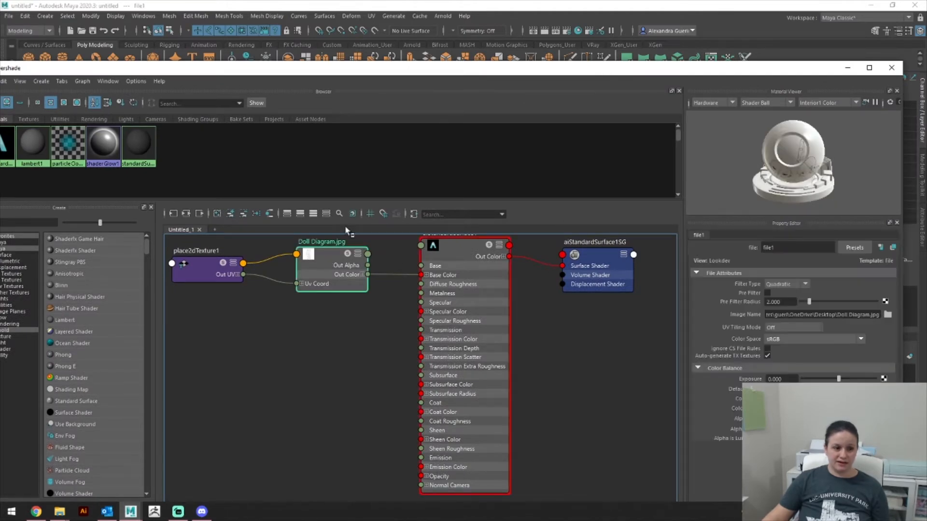
drag(515, 75, 515, 0)
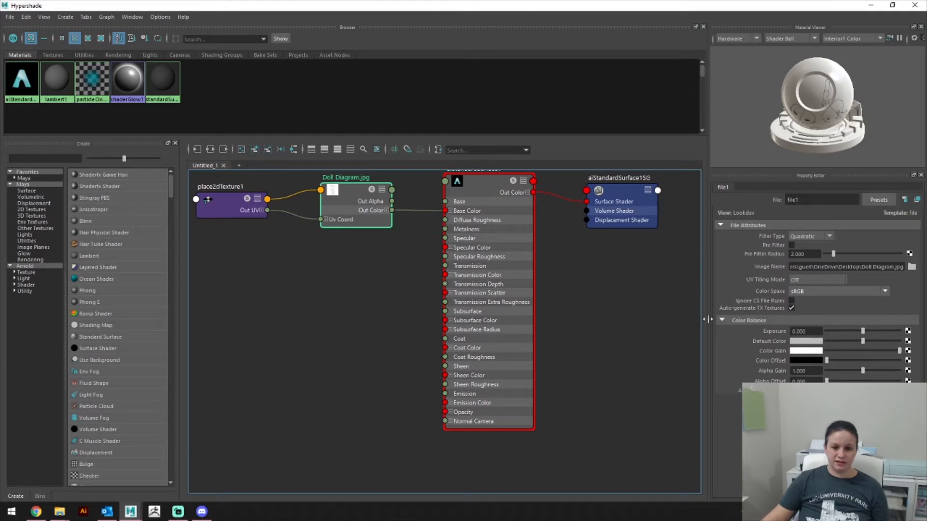
click(804, 331)
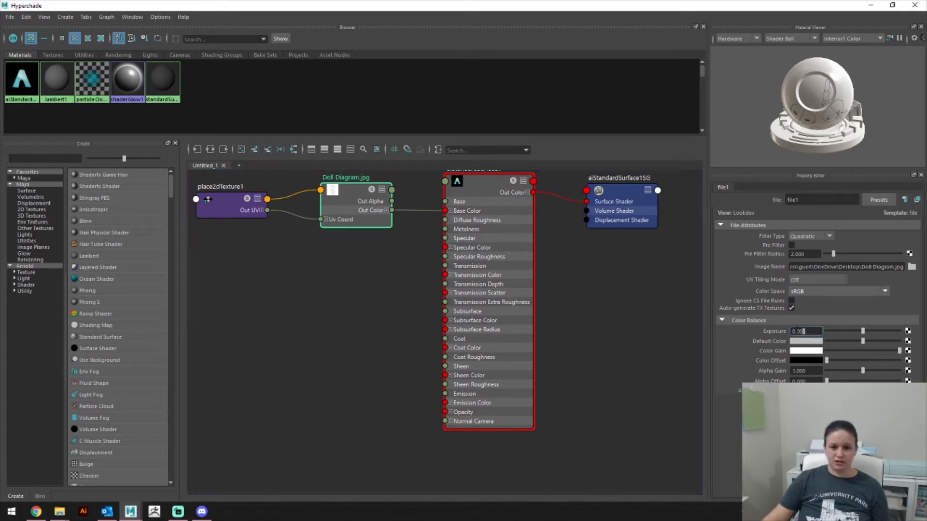
text(0.5)
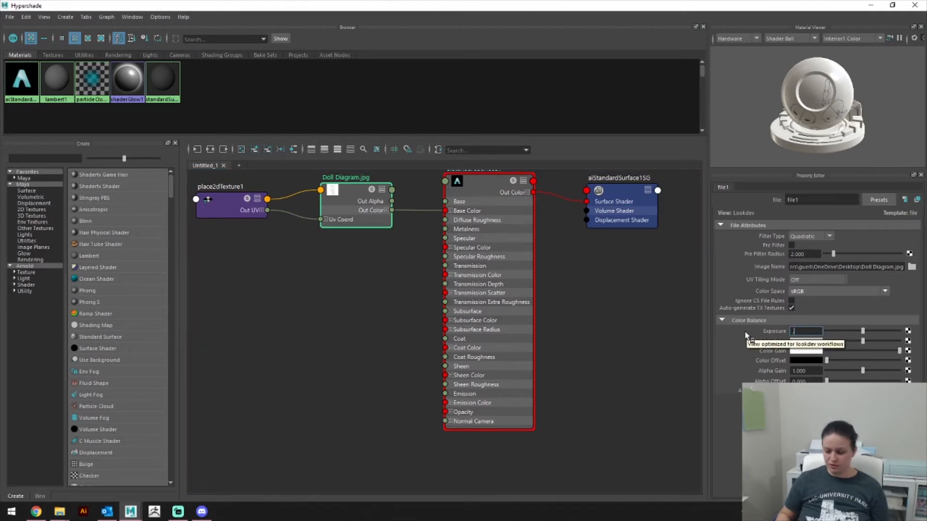
key(Return)
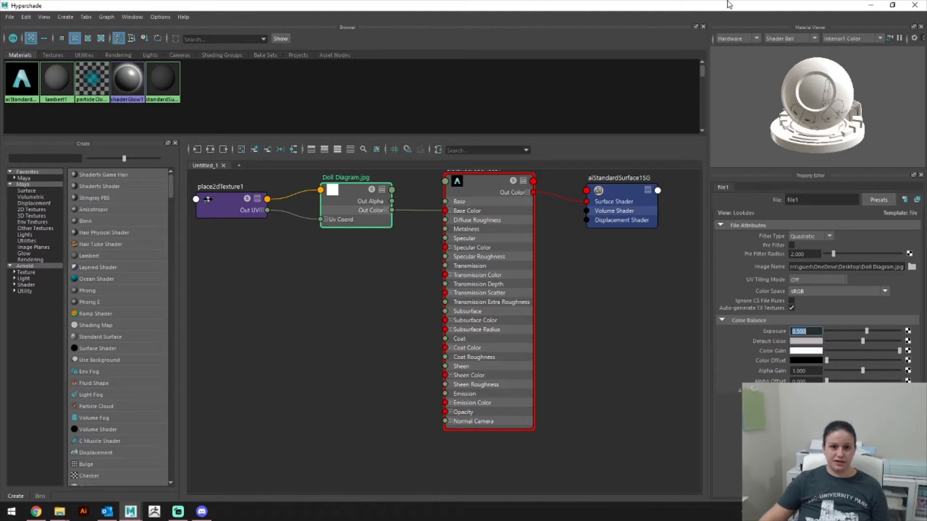
click(914, 5)
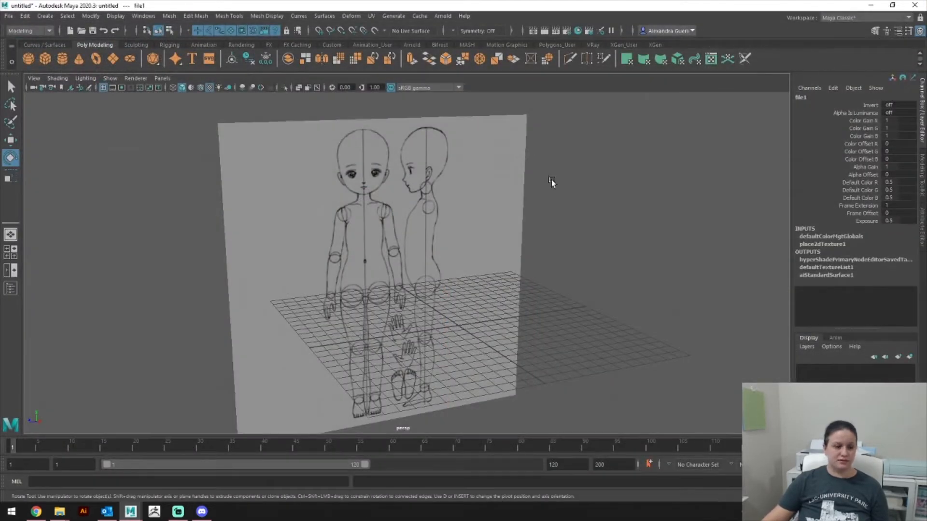
Step: Examine the front and side doll drawings on the reference plane from several viewing angles
alt+middle_drag(551, 179, 551, 185)
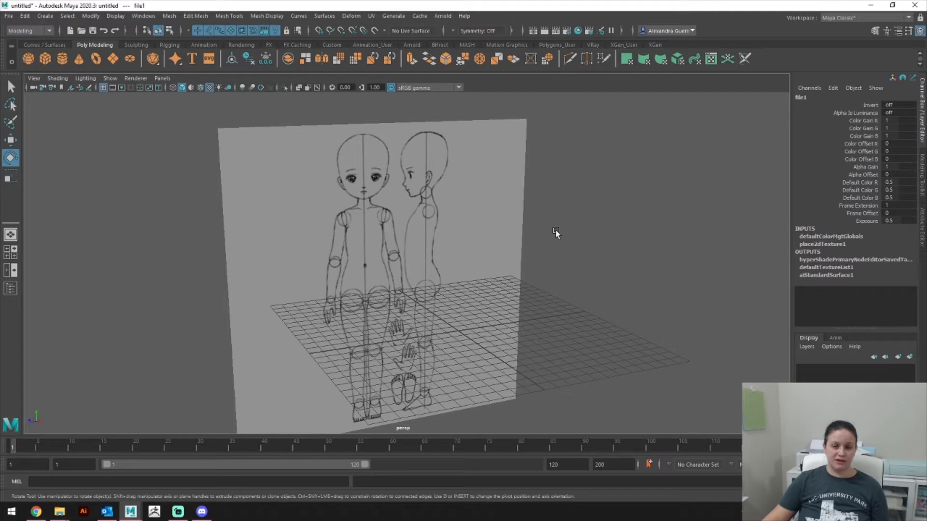
alt+drag(565, 237, 566, 234)
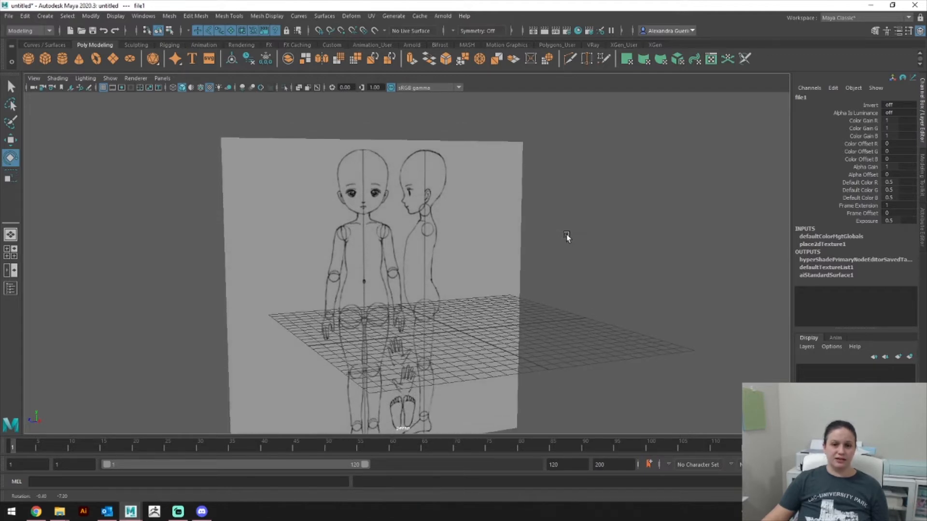
alt+drag(578, 277, 563, 255)
alt+middle_drag(610, 261, 600, 254)
alt+drag(599, 254, 595, 253)
alt+middle_drag(604, 256, 592, 257)
alt+drag(608, 264, 610, 262)
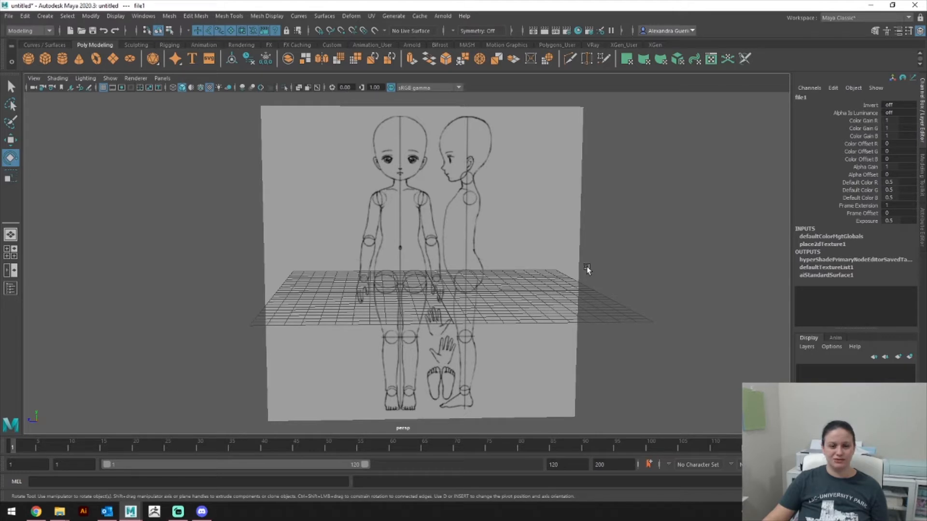
alt+drag(588, 305, 551, 285)
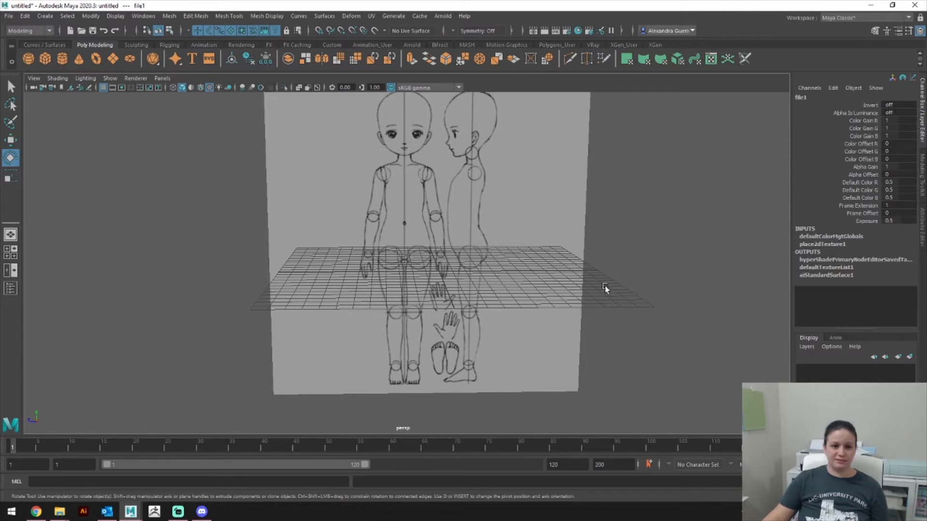
Step: Duplicate the doll reference plane and move the copy along X to the grid's center, at Translate X 0
alt+drag(603, 243, 552, 256)
click(352, 206)
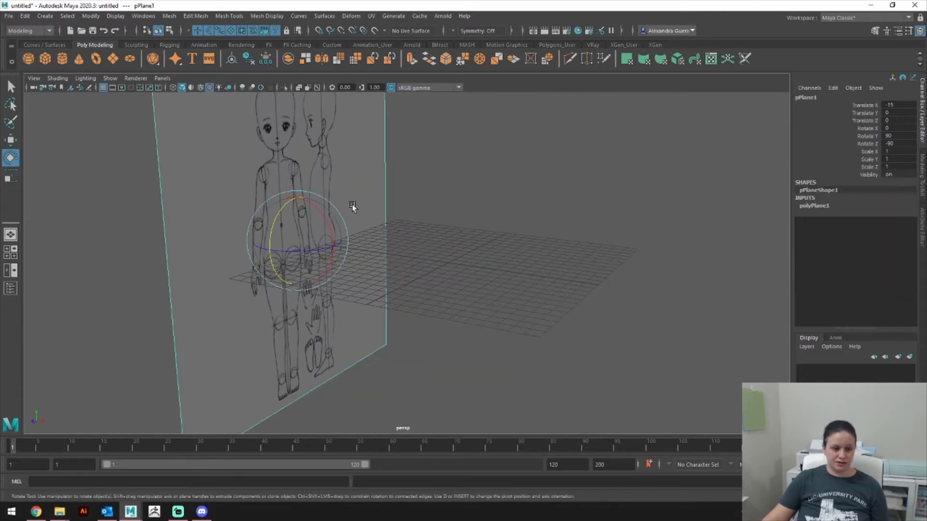
key(ctrl+d)
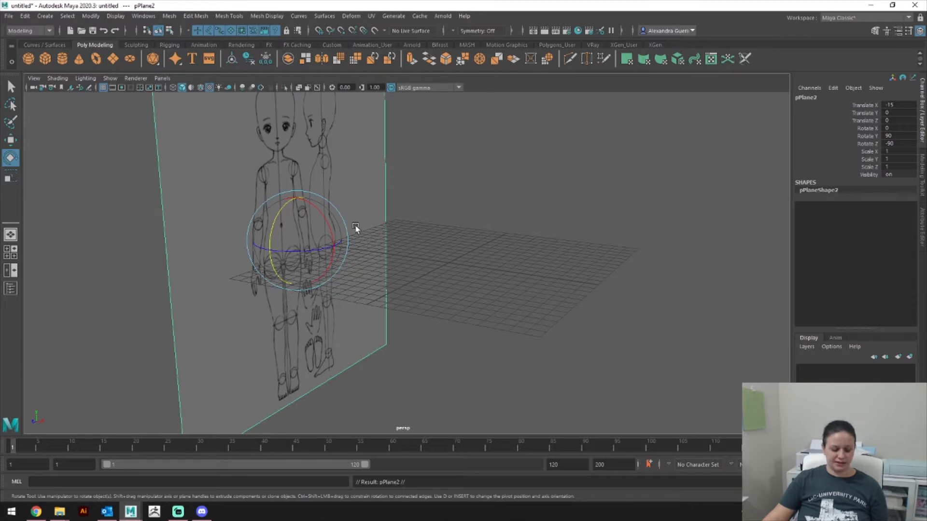
key(w)
drag(338, 244, 415, 270)
key(x)
Step: Rotate the copied plane about its vertical axis and set its Rotate Y to 90
key(e)
double_click(890, 136)
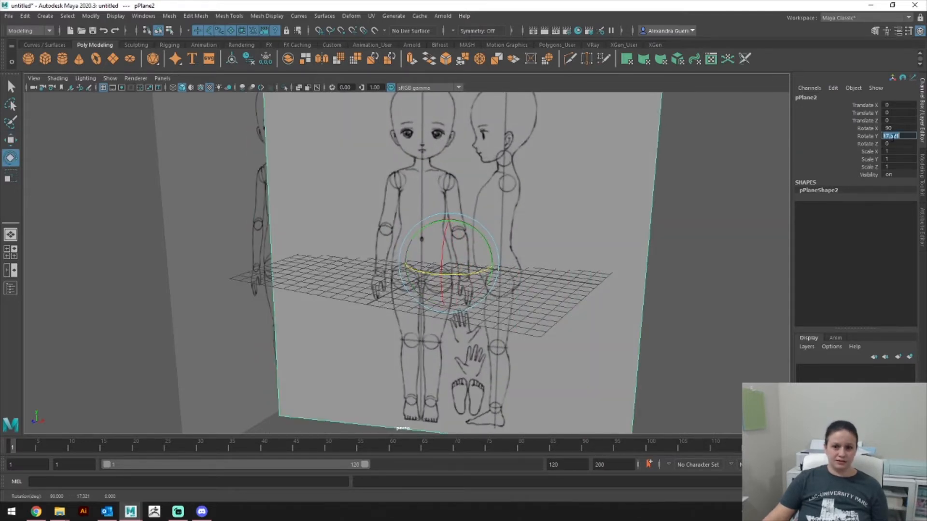
text(90)
key(Return)
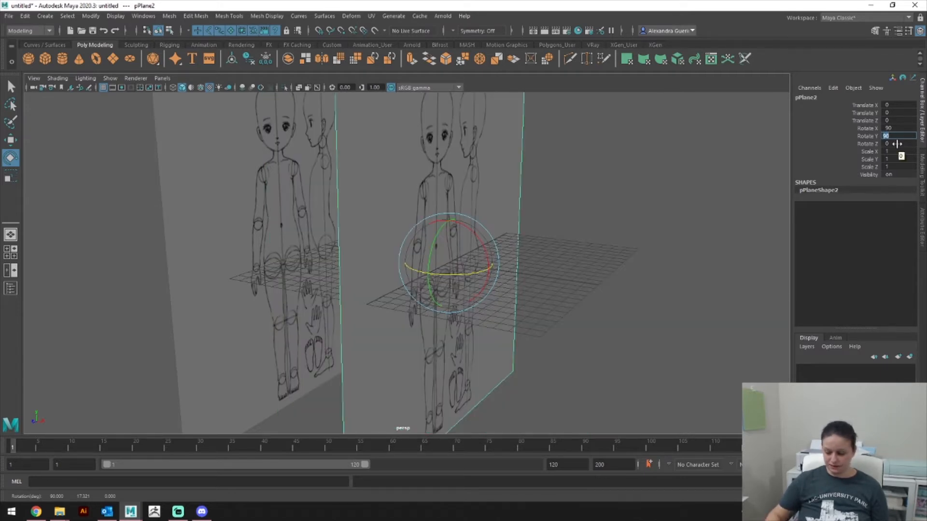
Step: Try turning the copied plane freely about its vertical axis, and undo the rotation
alt+drag(489, 260, 412, 263)
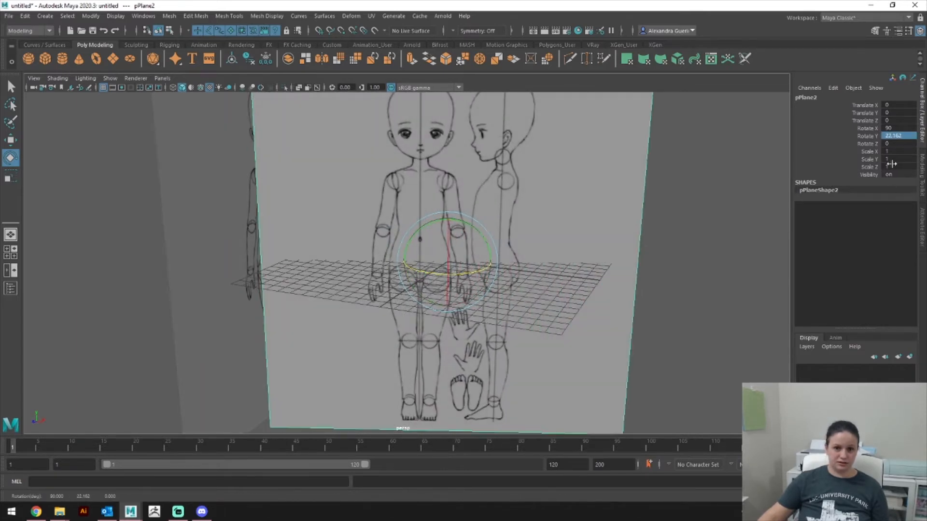
key(ctrl+z)
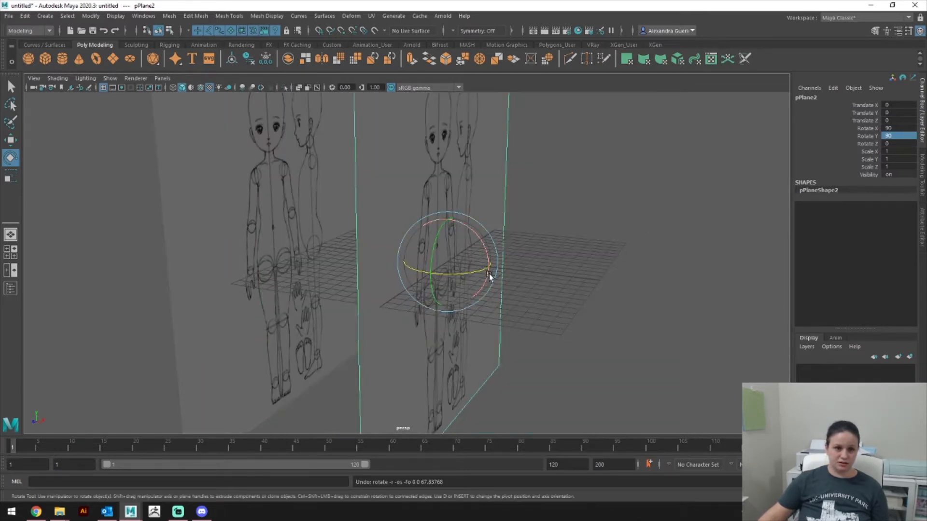
drag(469, 265, 438, 272)
key(ctrl+z)
Step: Set the copied plane's Rotate Y to 0 so it stands perpendicular to the original plane, and activate the Move tool
click(893, 135)
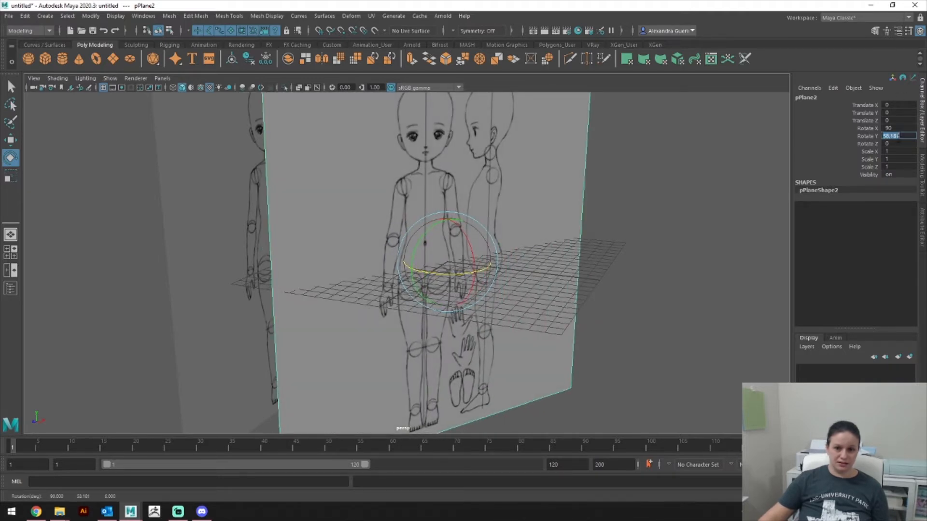
text(90)
key(Return)
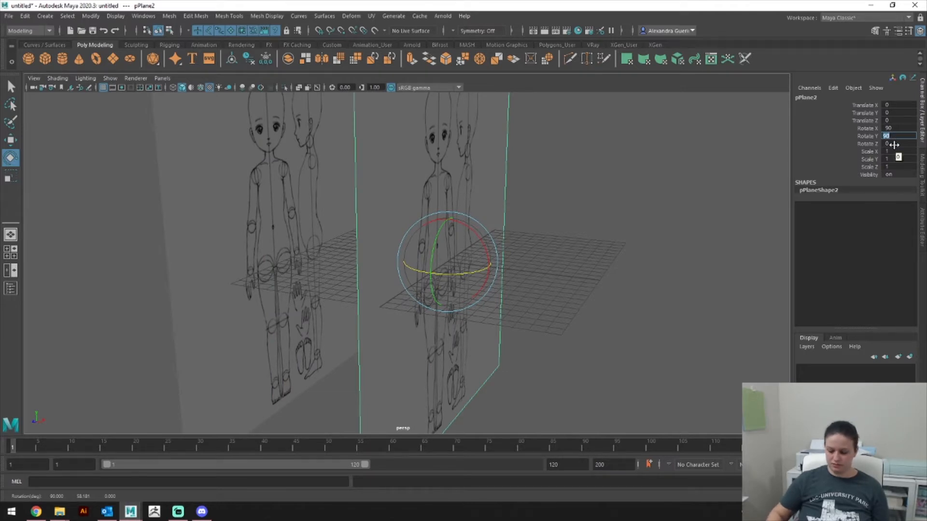
key(Return)
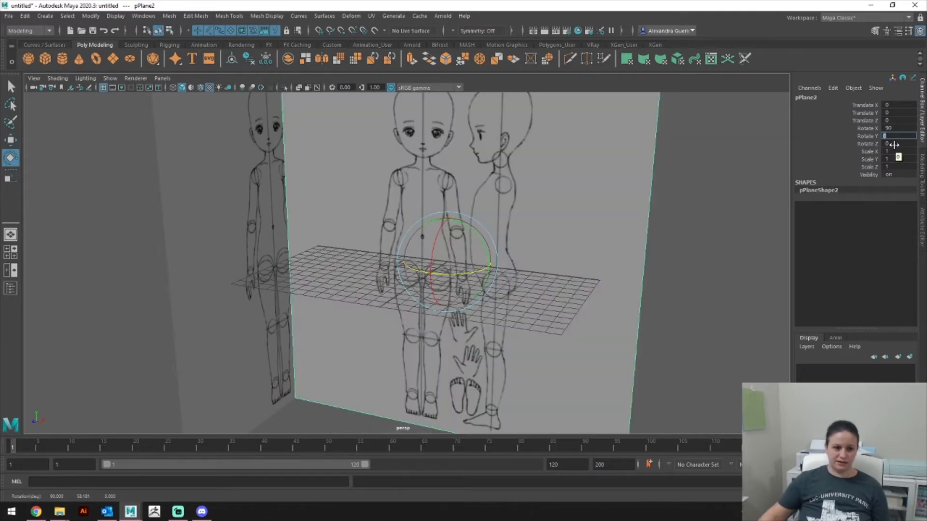
alt+drag(742, 209, 676, 314)
key(w)
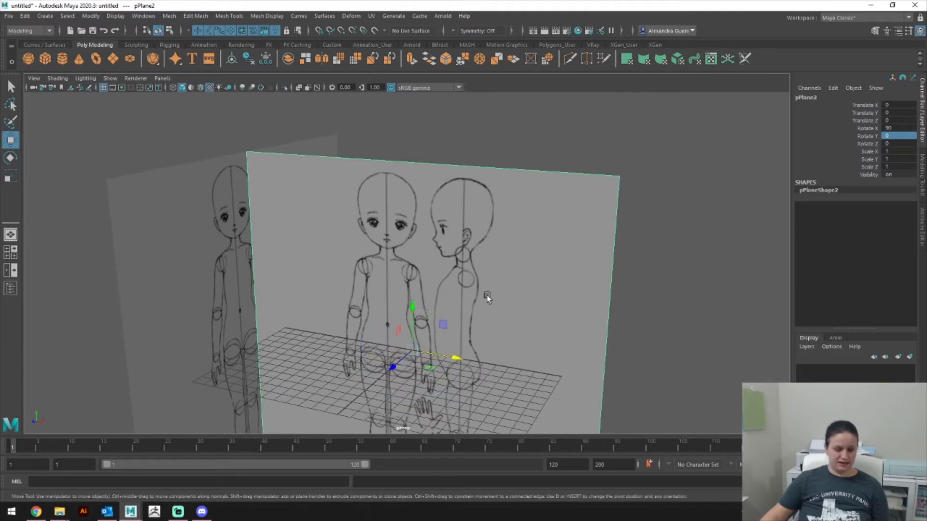
Step: Move the copied plane back along Z to Translate Z -15 so it meets the original plane at the corner
drag(384, 367, 471, 288)
alt+drag(555, 237, 666, 232)
alt+middle_drag(574, 192, 561, 205)
Step: Put both reference planes on a new display layer and set the layer to Reference so they cannot be selected
drag(376, 121, 442, 189)
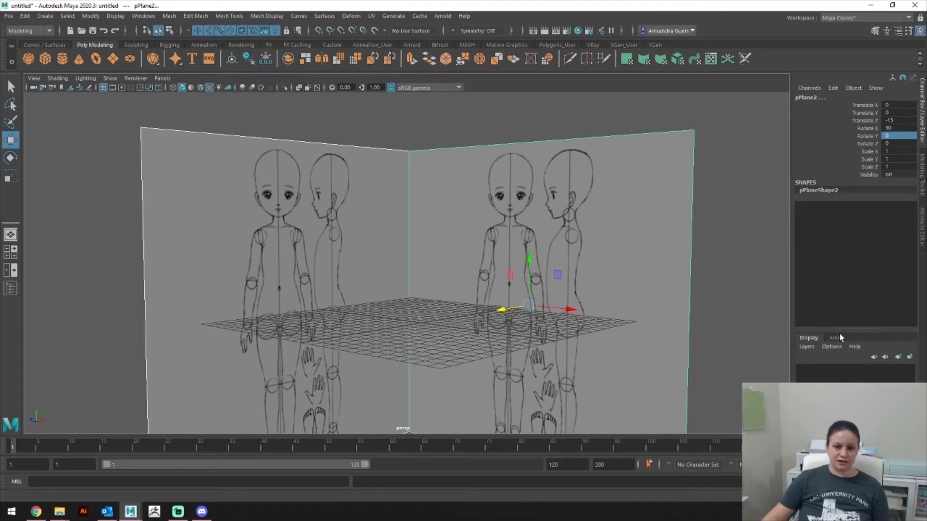
click(909, 356)
click(825, 370)
click(825, 370)
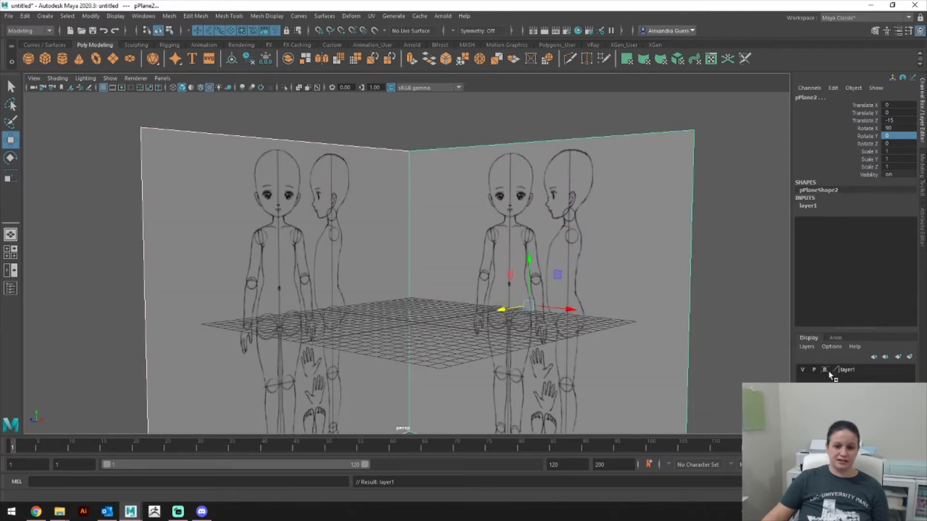
click(659, 306)
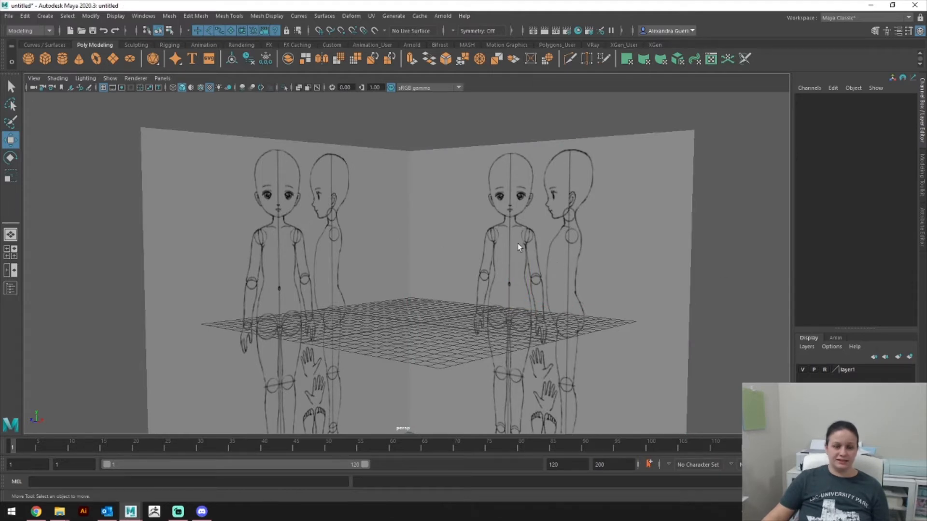
Step: Switch to the front view and create a polygon sphere at the origin over the doll drawing
alt+drag(500, 296, 570, 267)
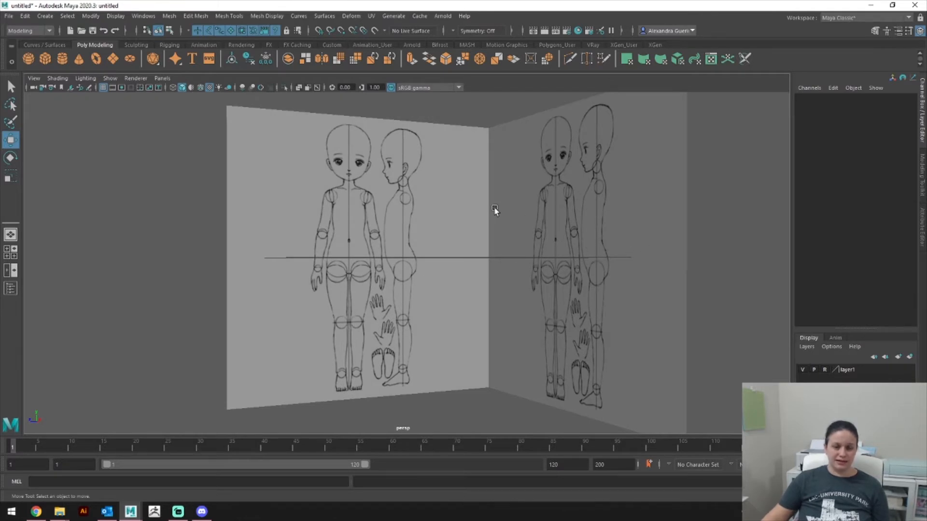
key(space)
drag(502, 212, 504, 236)
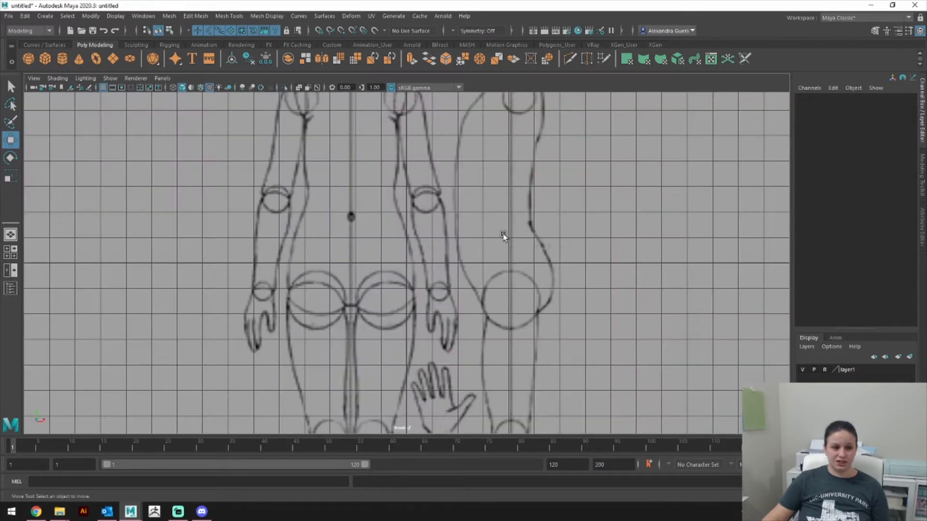
alt+middle_drag(529, 204, 581, 188)
alt+right_drag(581, 188, 168, 221)
alt+middle_drag(484, 195, 492, 291)
alt+right_drag(510, 286, 468, 263)
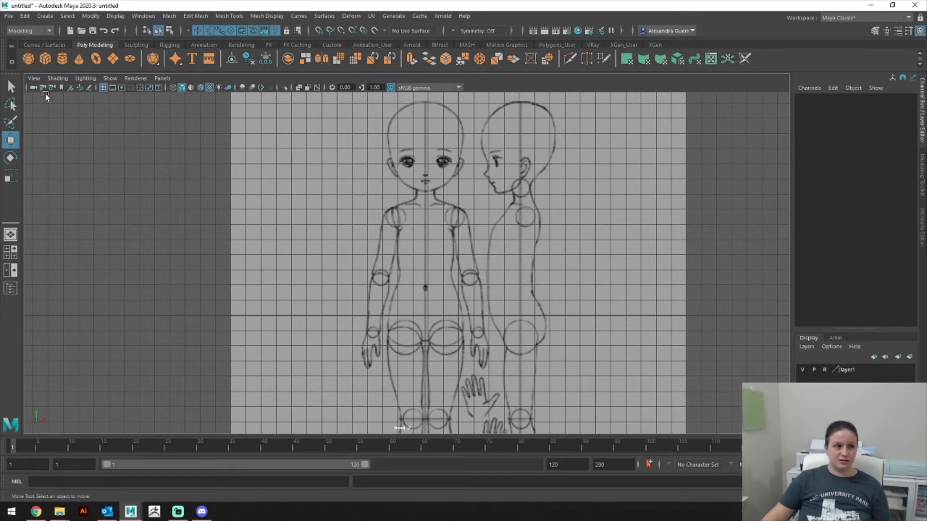
click(28, 58)
alt+right_drag(477, 178, 537, 262)
alt+middle_drag(537, 263, 489, 277)
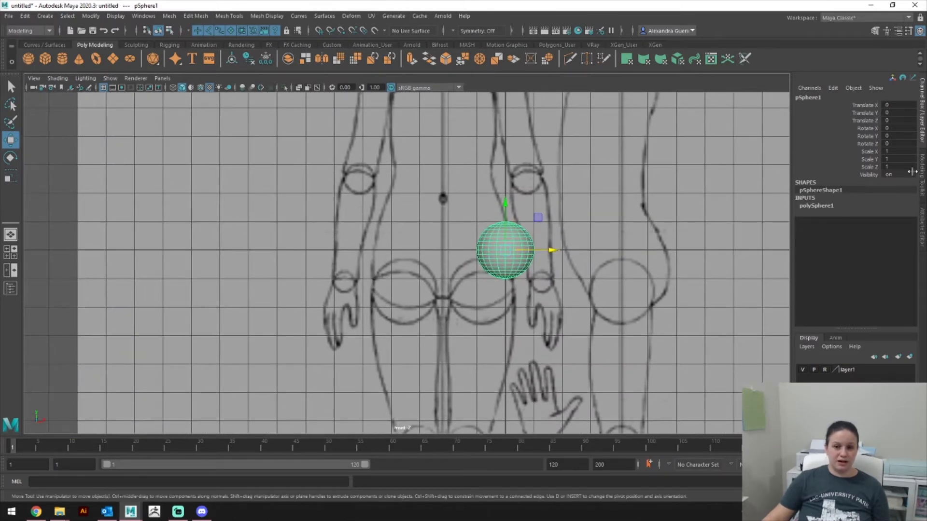
Step: Set the sphere's Subdivisions Axis and Subdivisions Height to 12
click(922, 223)
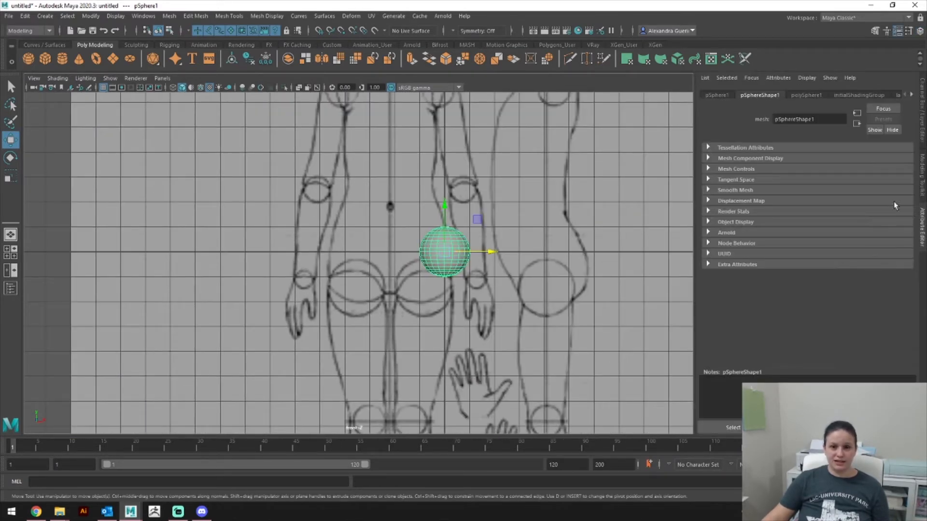
click(803, 94)
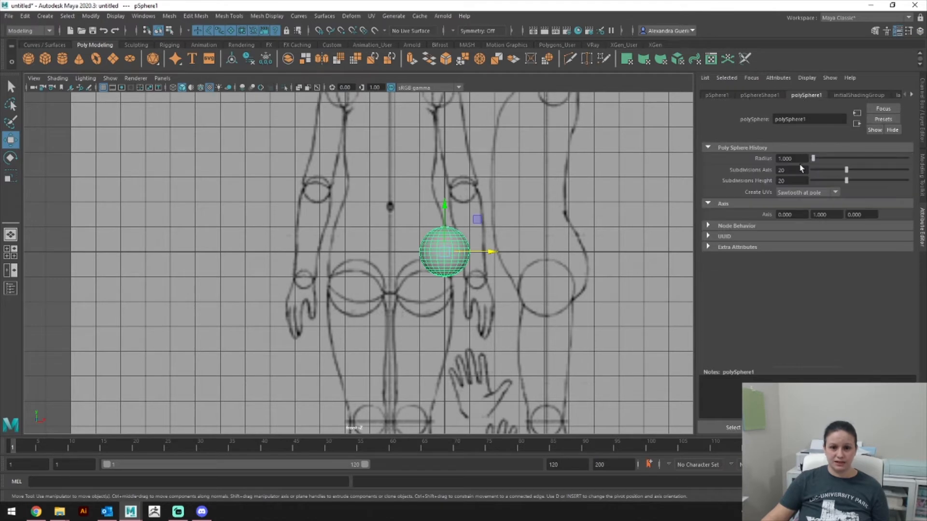
double_click(786, 158)
key(Tab)
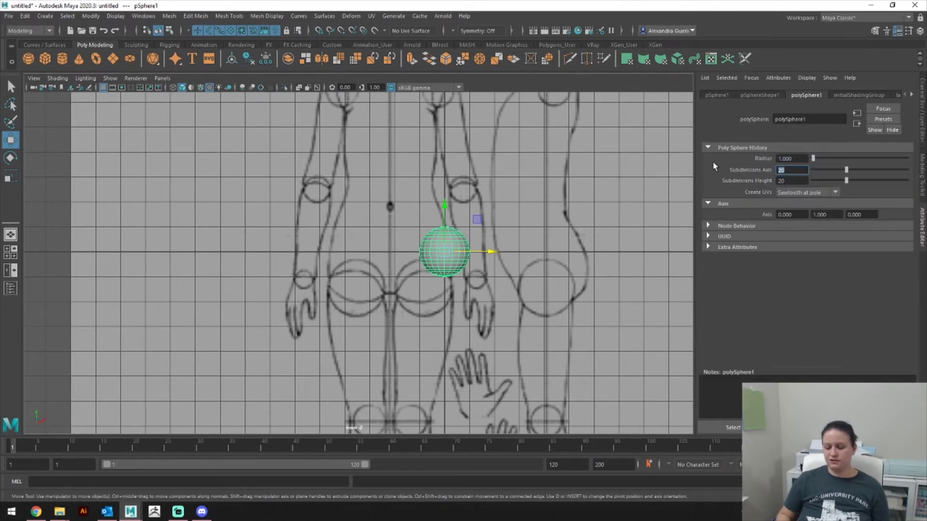
text(12)
key(Tab)
text(12)
key(Return)
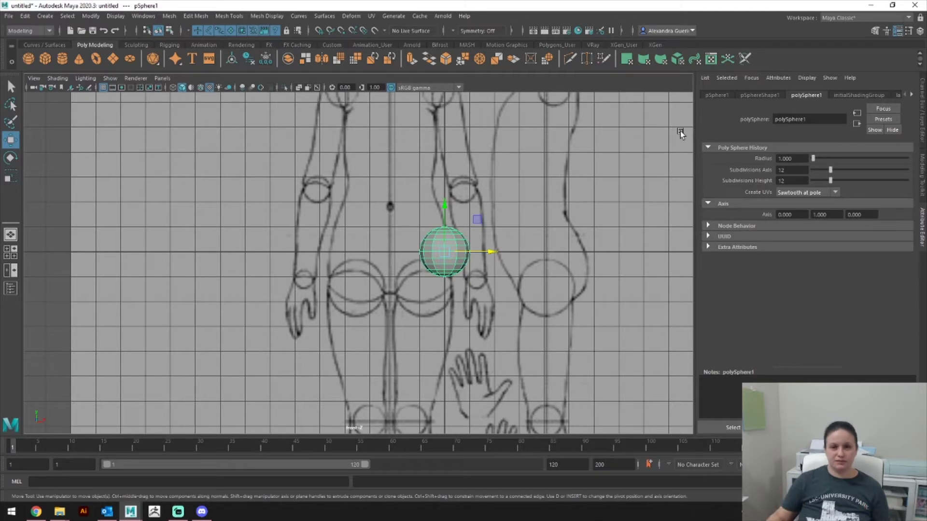
Step: Move and uniformly scale the sphere to fit the hip joint circle on the right half of the front drawing
alt+middle_drag(536, 237, 567, 212)
scroll(591, 196, up, 2)
middle_drag(544, 182, 520, 225)
key(r)
drag(488, 253, 494, 243)
alt+middle_drag(498, 256, 495, 195)
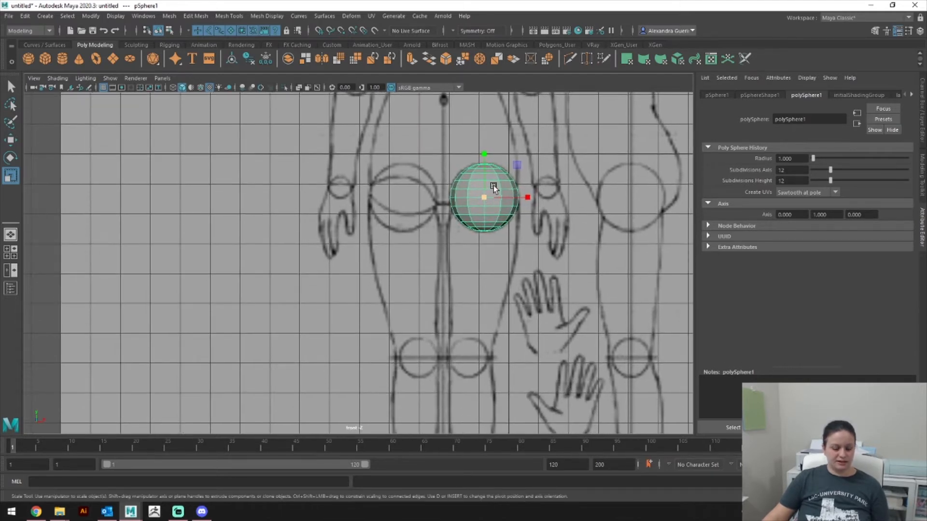
Step: Duplicate the hip sphere, then move and shrink the copy to fit the knee joint circle of the same leg
key(ctrl+d)
key(w)
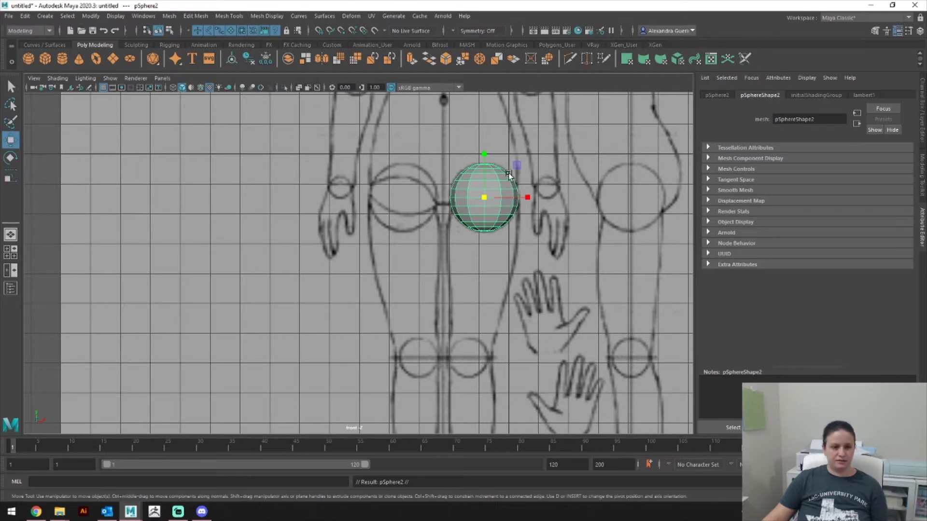
drag(514, 166, 497, 314)
mouse_move(517, 288)
alt+middle_down()
mouse_move(525, 243)
mouse_move(512, 242)
alt+middle_up()
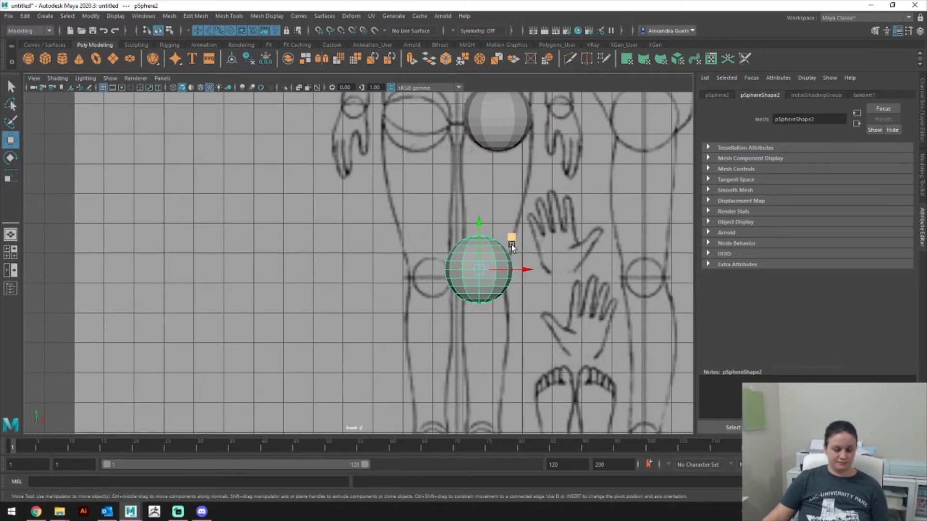
key(r)
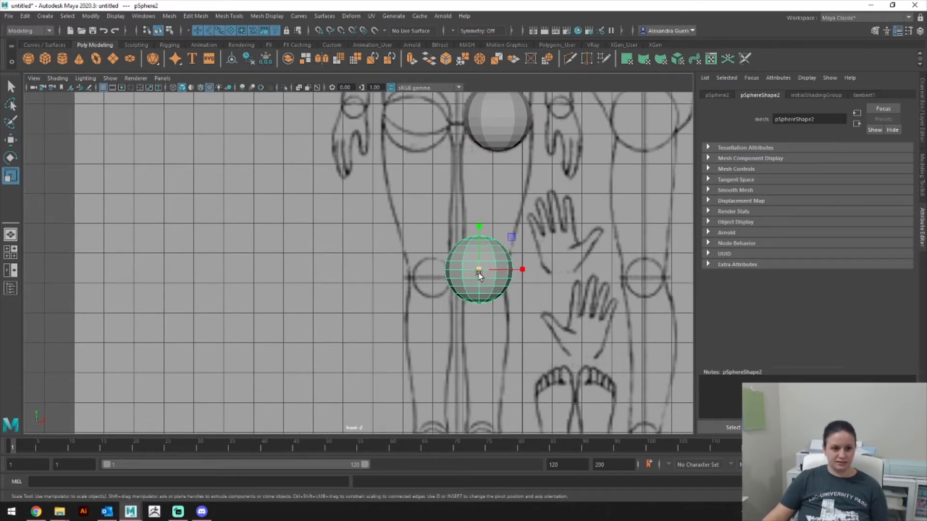
drag(479, 271, 462, 271)
key(w)
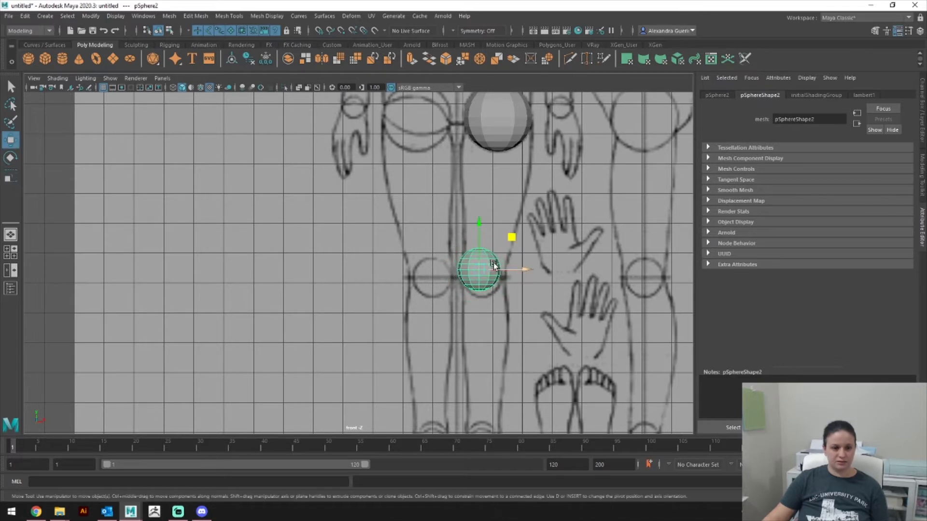
drag(509, 242, 516, 255)
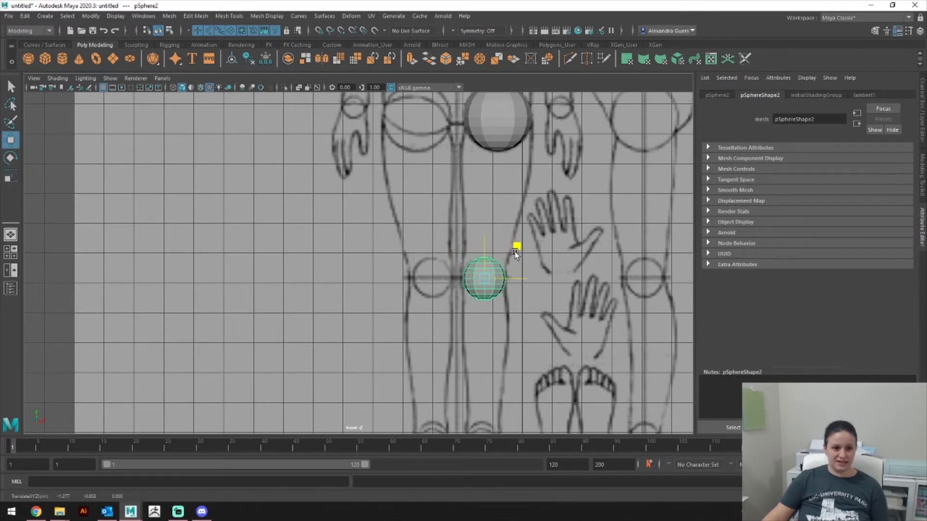
Step: Duplicate the knee sphere, then move and shrink the copy to fit the ankle joint circle below it
alt+middle_drag(540, 311, 540, 224)
key(ctrl+d)
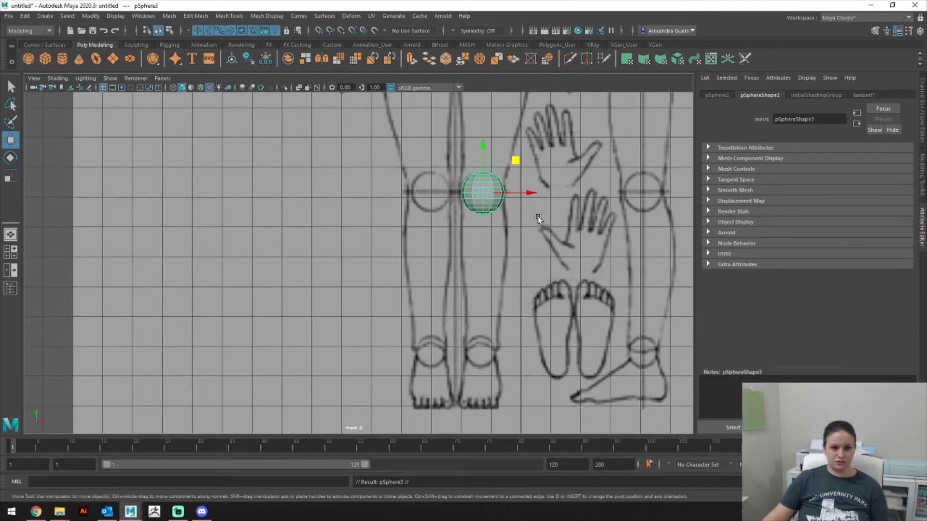
drag(516, 160, 513, 318)
key(r)
drag(482, 352, 469, 351)
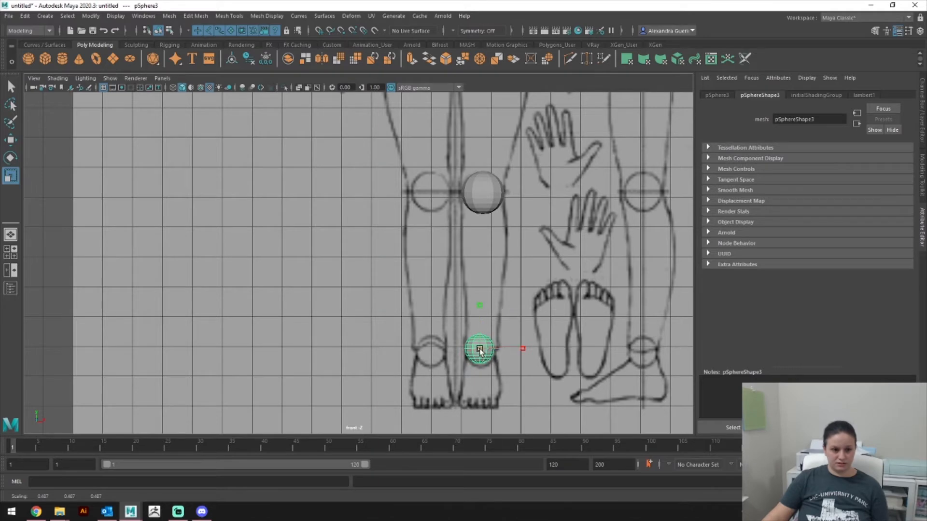
key(w)
drag(510, 320, 510, 321)
Step: Duplicate the hip sphere, then move and shrink the copy to fit the wrist joint circle beside that hip
alt+middle_drag(545, 205, 533, 319)
alt+middle_drag(554, 188, 546, 334)
mouse_move(514, 270)
alt+middle_down()
mouse_move(508, 308)
mouse_move(474, 321)
alt+middle_up()
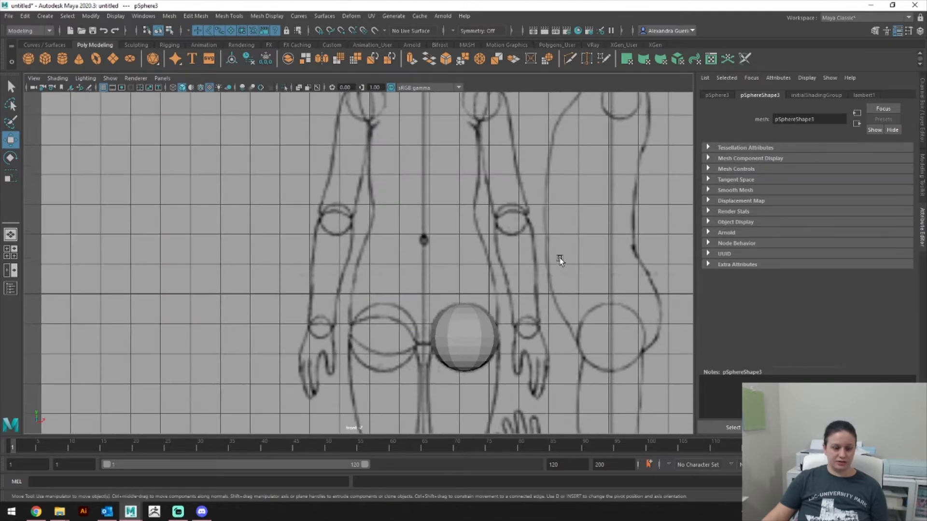
click(474, 324)
key(ctrl+d)
drag(462, 337, 572, 350)
key(r)
key(w)
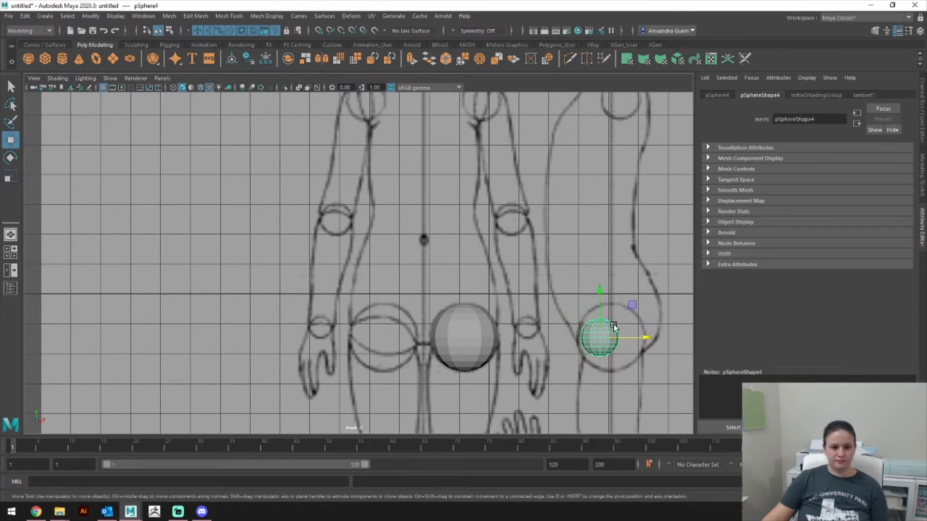
middle_drag(631, 304, 557, 293)
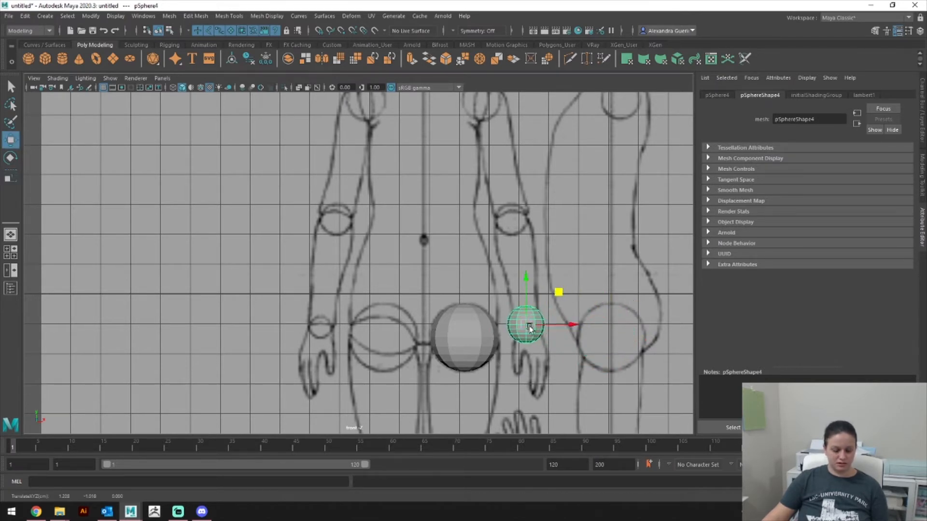
key(r)
drag(526, 324, 558, 296)
key(w)
Step: Duplicate the wrist sphere, then move the copy up and enlarge it slightly to fit the elbow joint circle
alt+middle_drag(579, 204, 589, 292)
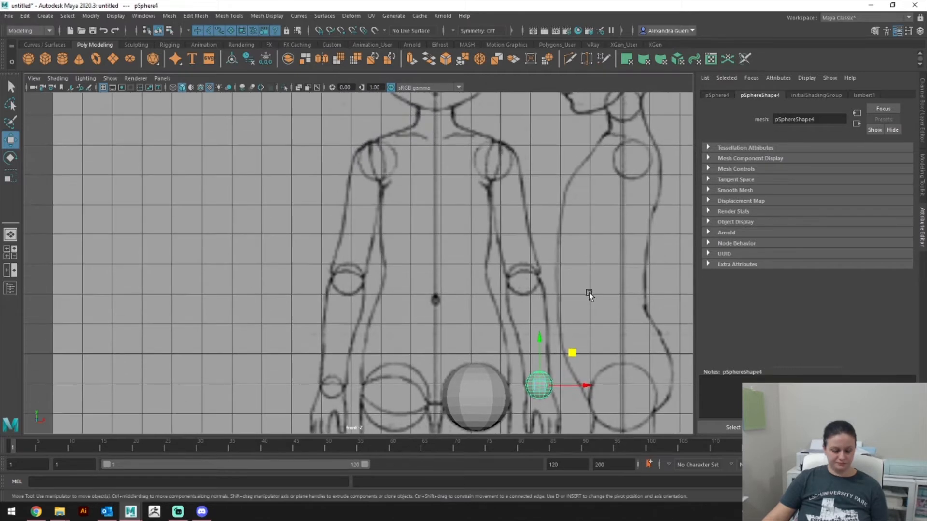
key(ctrl+d)
drag(566, 355, 558, 249)
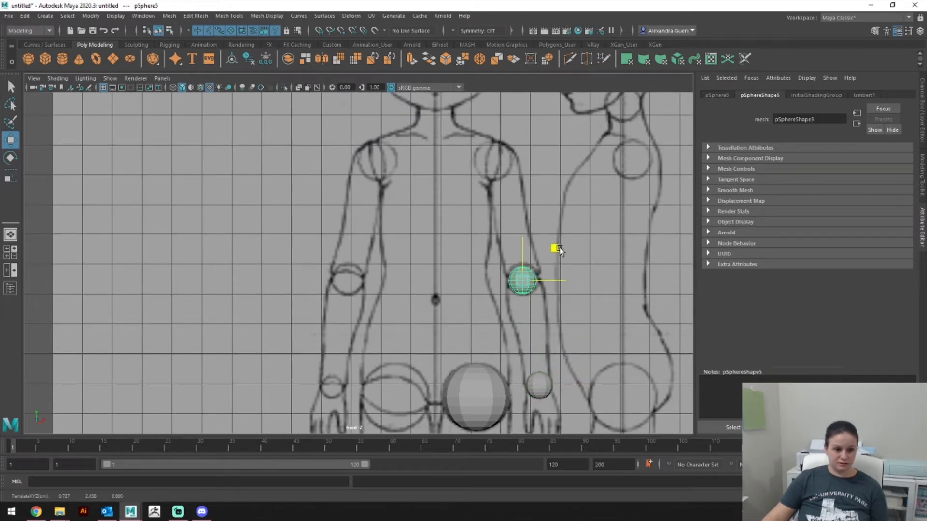
key(r)
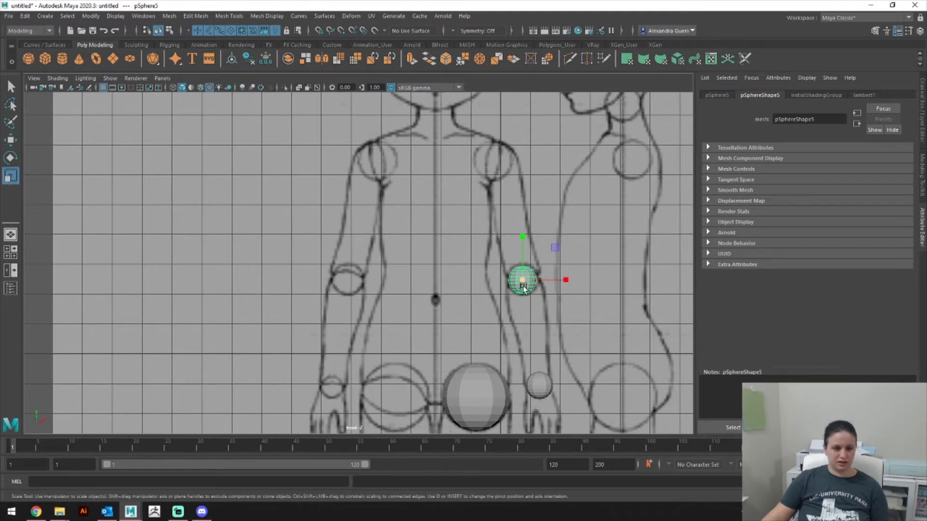
drag(524, 284, 529, 277)
Step: Duplicate the elbow sphere, then move the copy up and enlarge it to fit the shoulder joint circle
alt+middle_drag(537, 257, 540, 330)
key(ctrl+d)
click(534, 351)
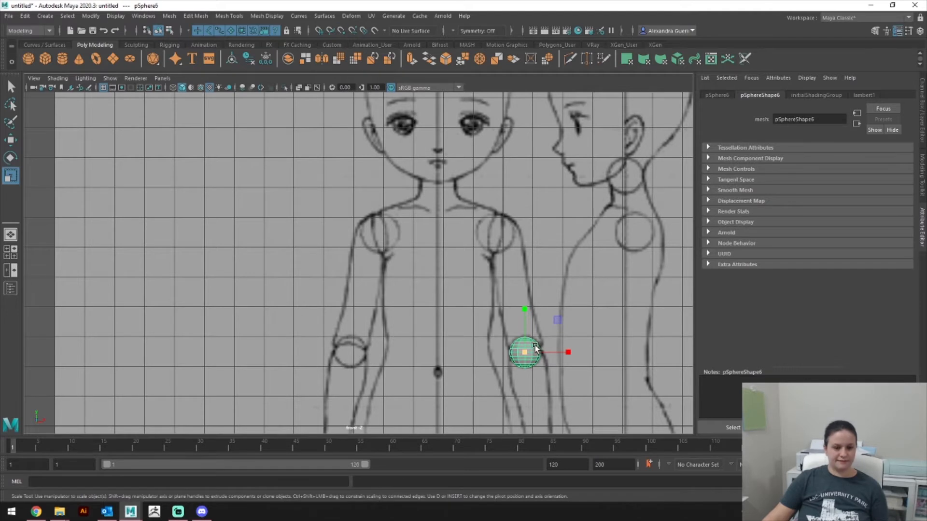
key(w)
drag(555, 323, 529, 205)
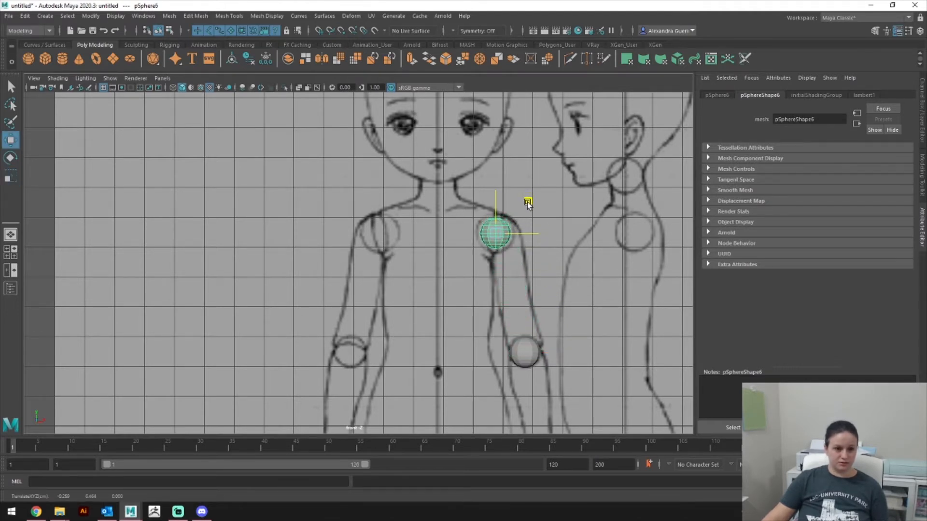
key(r)
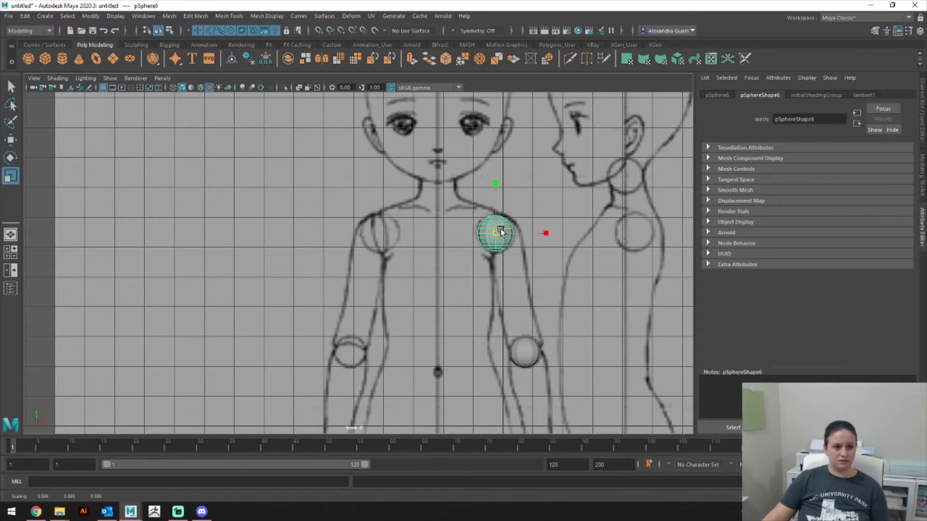
key(w)
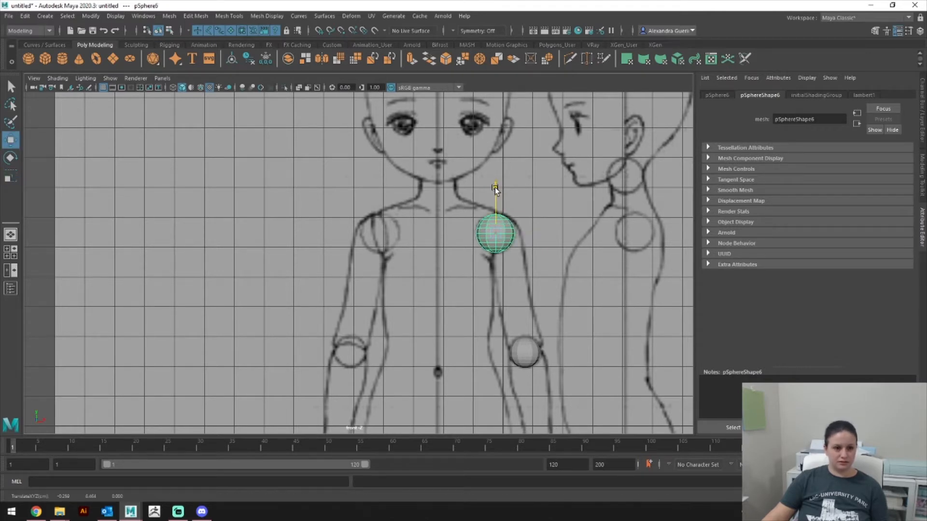
alt+middle_drag(497, 211, 517, 265)
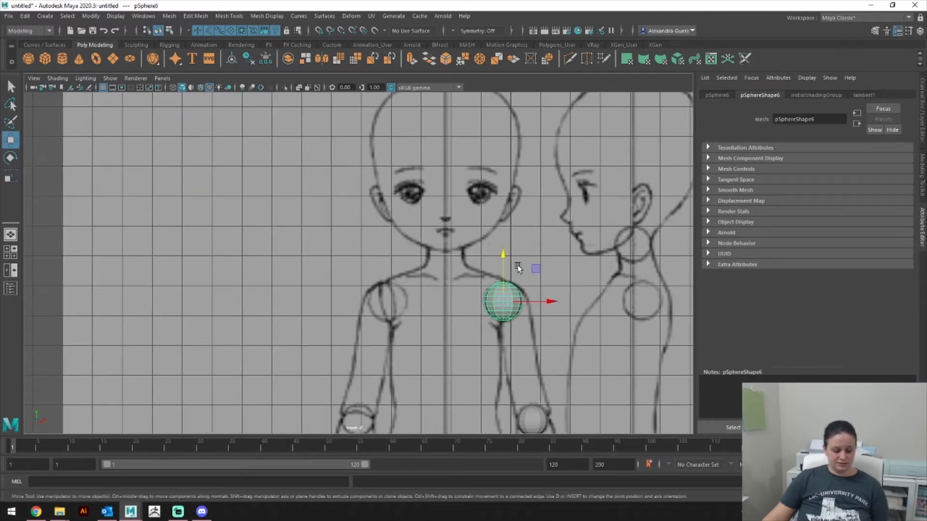
drag(502, 254, 504, 185)
drag(549, 233, 561, 233)
key(ctrl+z)
key(ctrl+z)
Step: Duplicate the shoulder sphere and move the copy over the neck joint circle in the side-profile drawing
key(ctrl+d)
drag(545, 302, 632, 301)
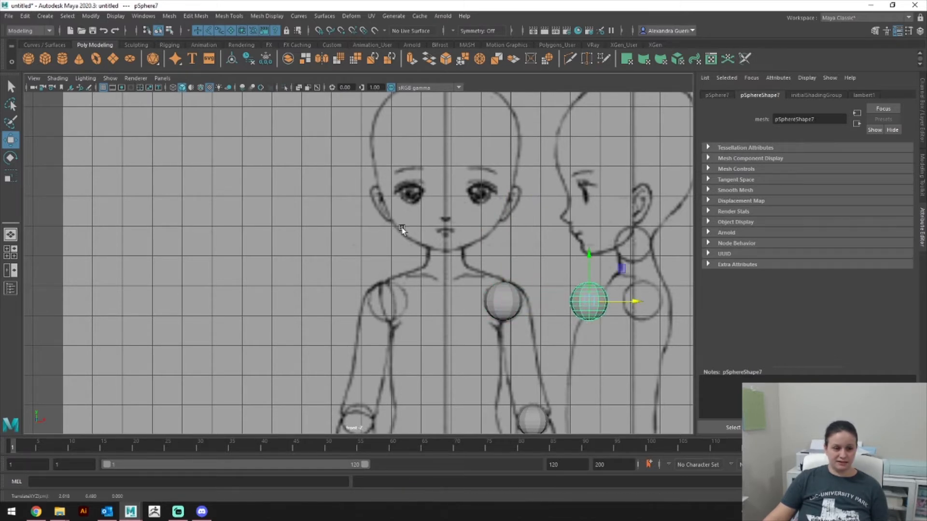
click(594, 232)
click(584, 296)
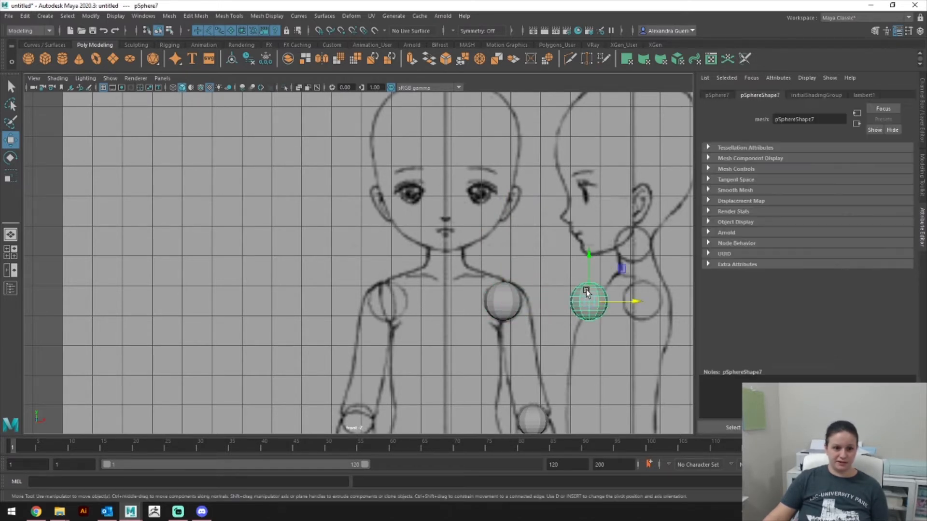
drag(585, 266, 592, 206)
drag(636, 244, 676, 237)
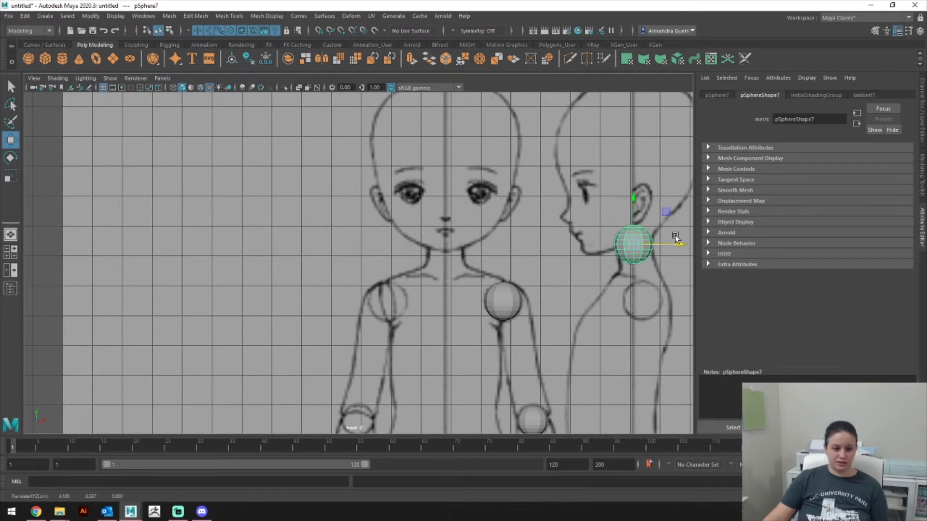
key(f)
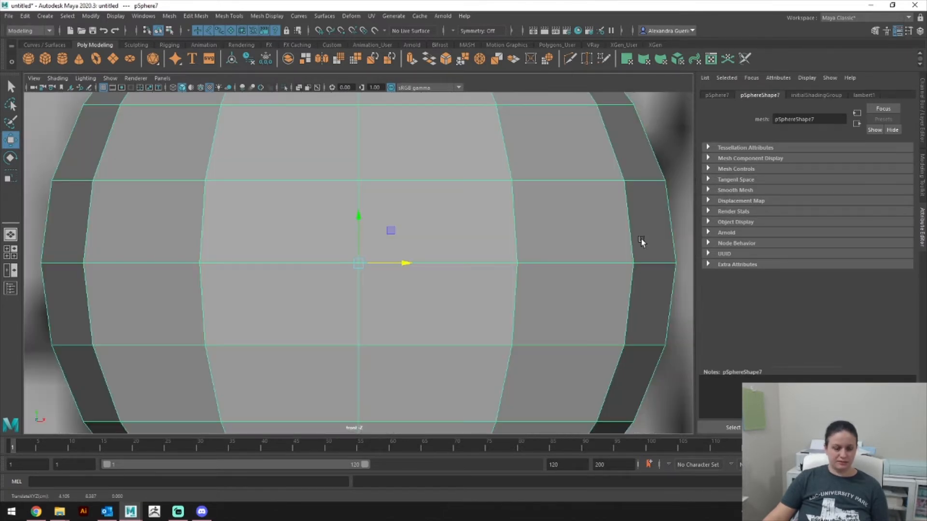
scroll(636, 241, down, 15)
scroll(483, 248, up, 2)
alt+middle_drag(422, 257, 563, 261)
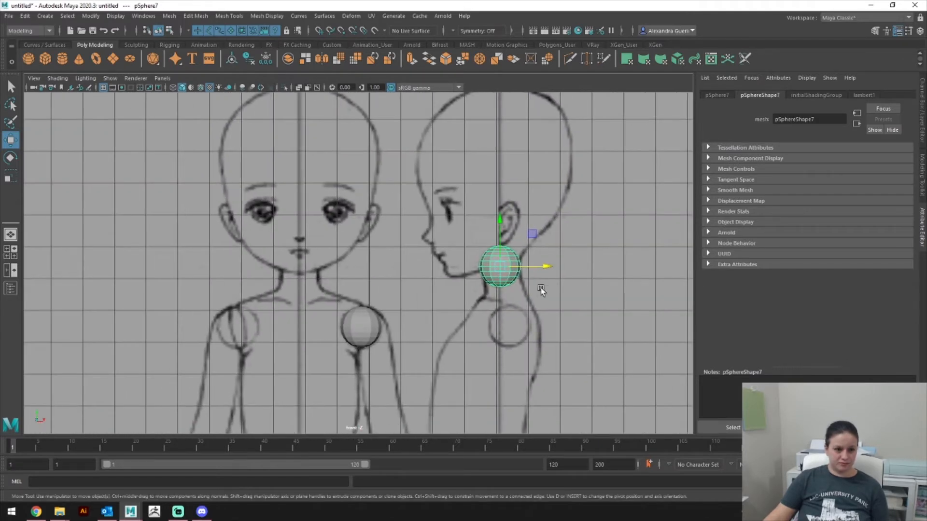
Step: Shrink the neck sphere slightly to fit the neck joint circle in the profile drawing
key(r)
drag(497, 266, 494, 267)
key(w)
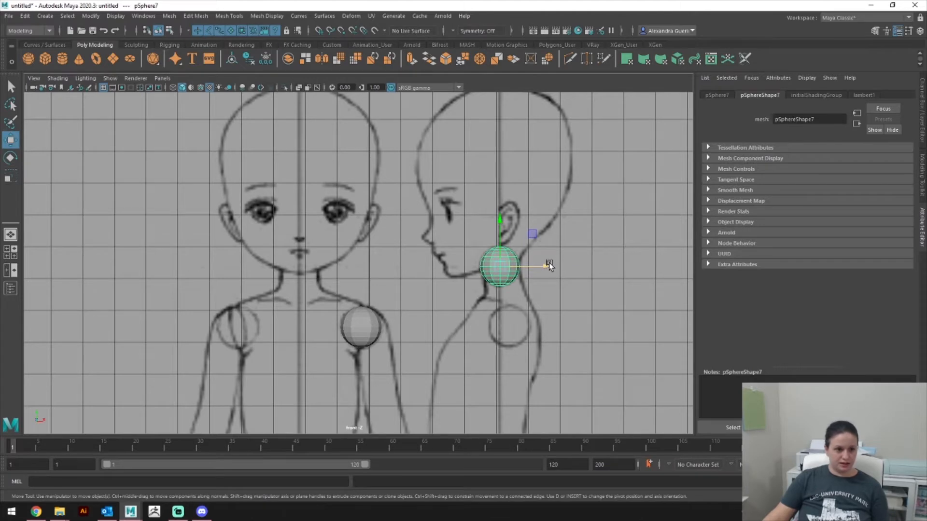
scroll(540, 271, down, 6)
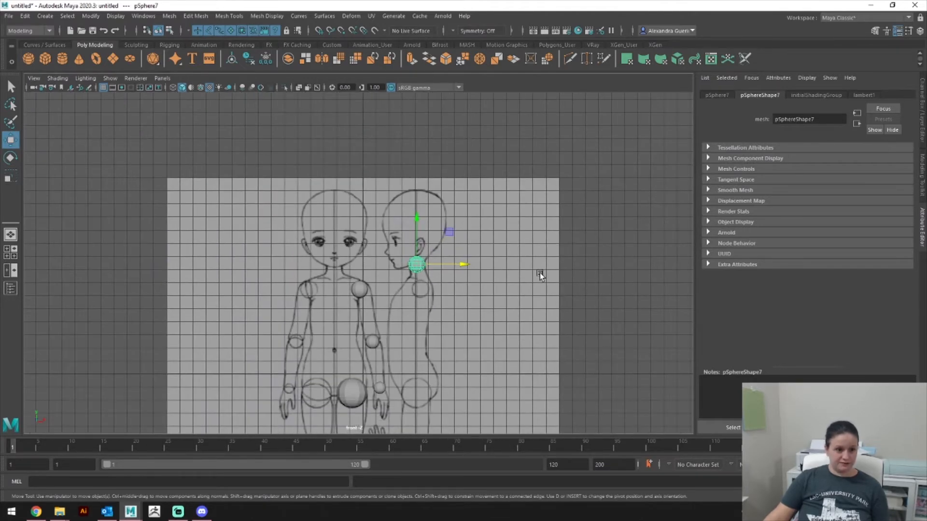
scroll(554, 233, up, 2)
Step: Check the spheres against the reference planes in perspective, and nudge the neck sphere slightly sideways in the front view to centre it on its circle
key(space)
drag(549, 255, 420, 209)
key(space)
key(space)
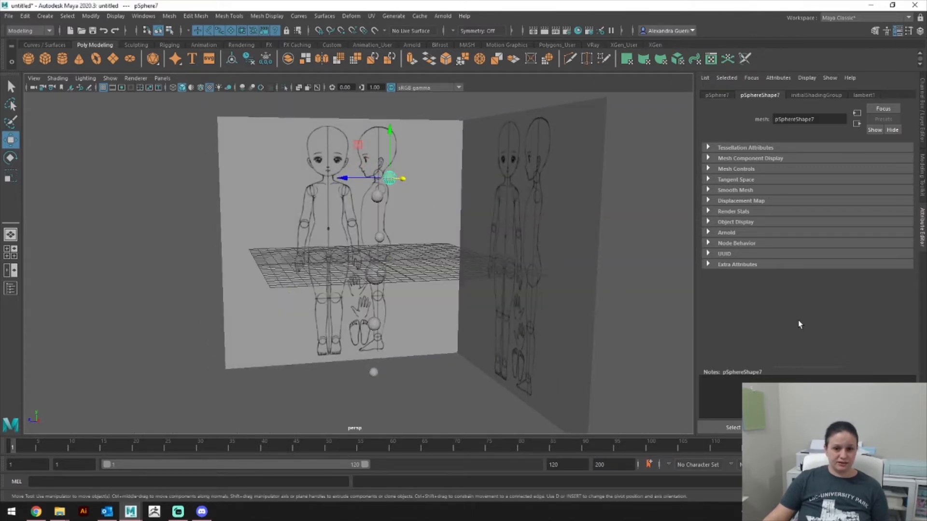
key(space)
drag(378, 262, 380, 292)
key(space)
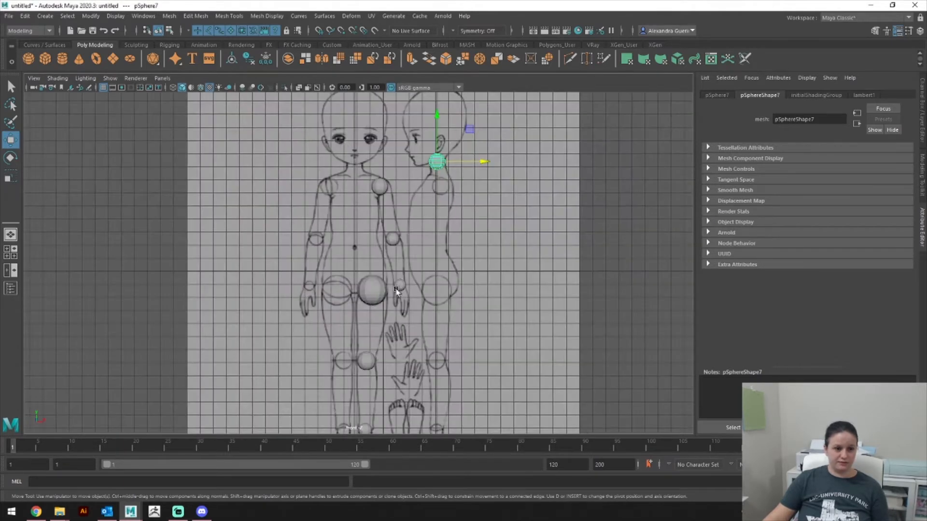
middle_drag(398, 196, 397, 196)
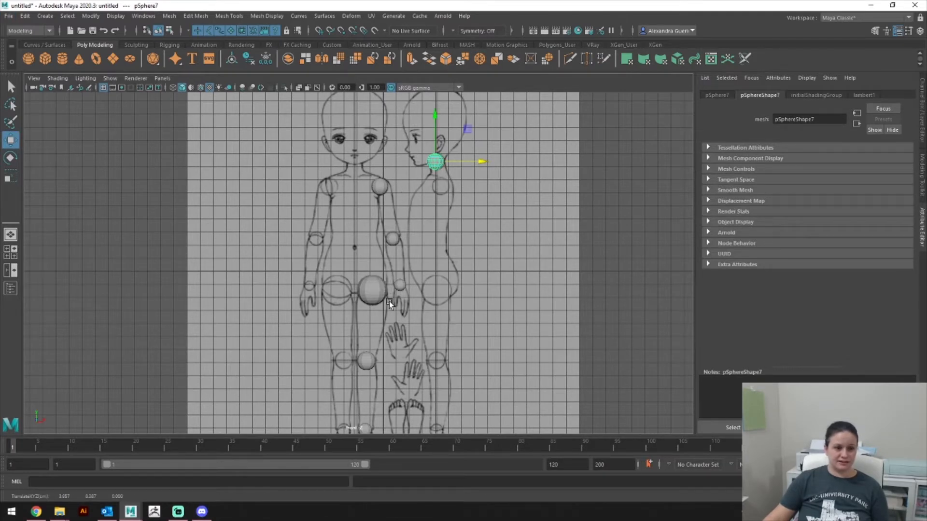
scroll(630, 300, down, 4)
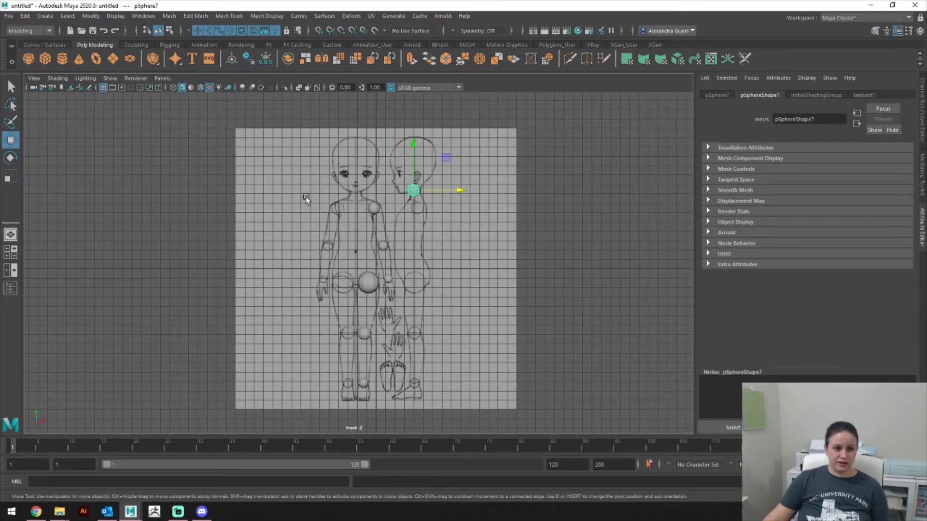
Step: Unlock the reference planes and delete the display layer that holds them
key(ctrl+a)
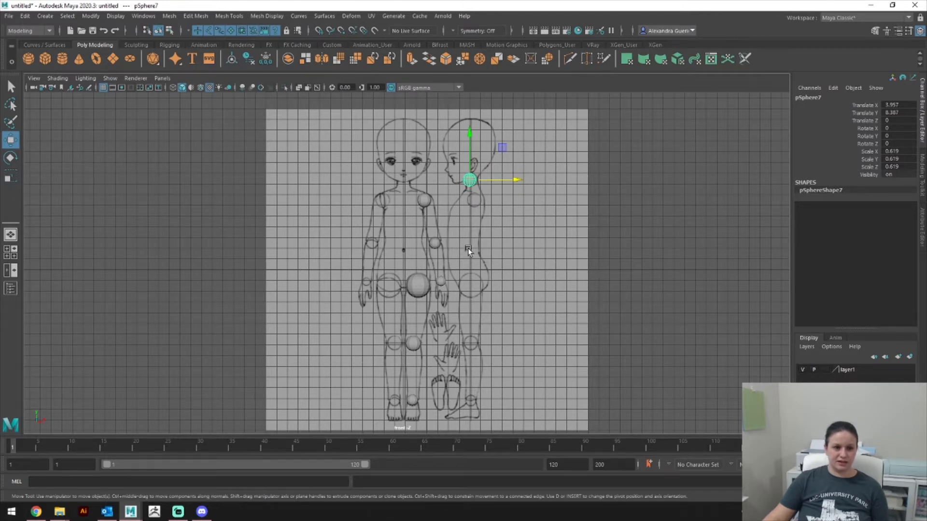
scroll(471, 242, down, 1)
drag(344, 114, 501, 403)
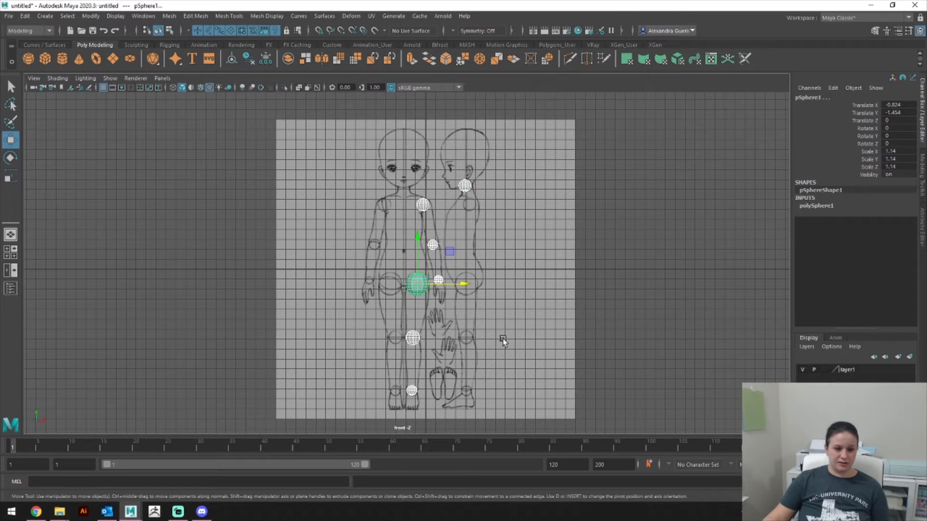
click(804, 368)
click(804, 367)
click(369, 175)
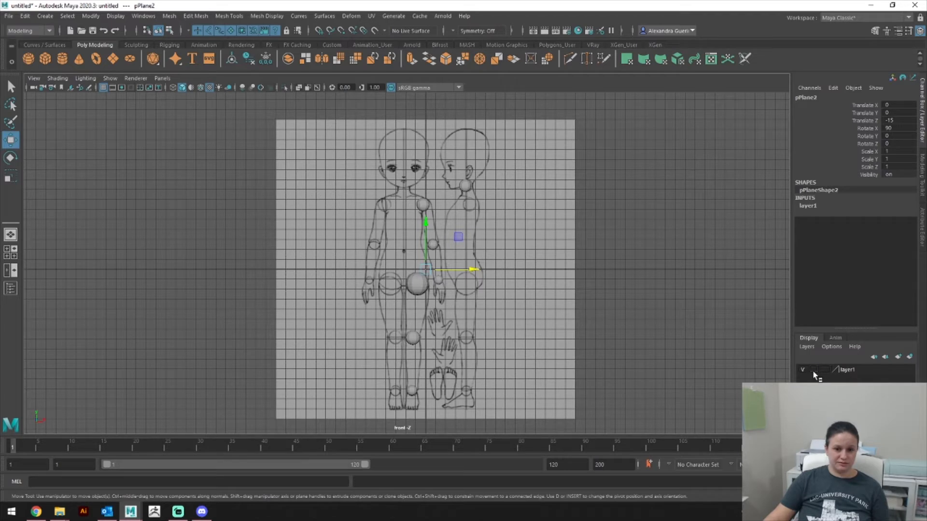
click(852, 369)
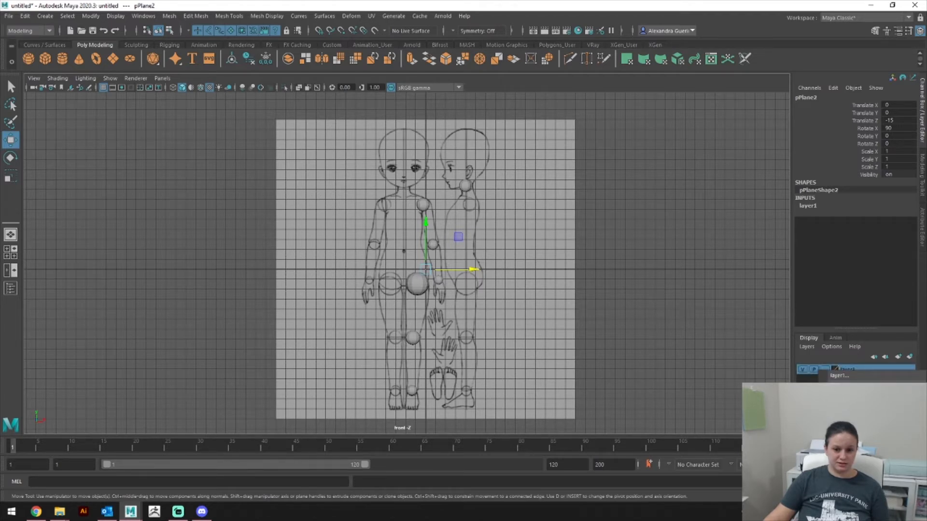
key(Delete)
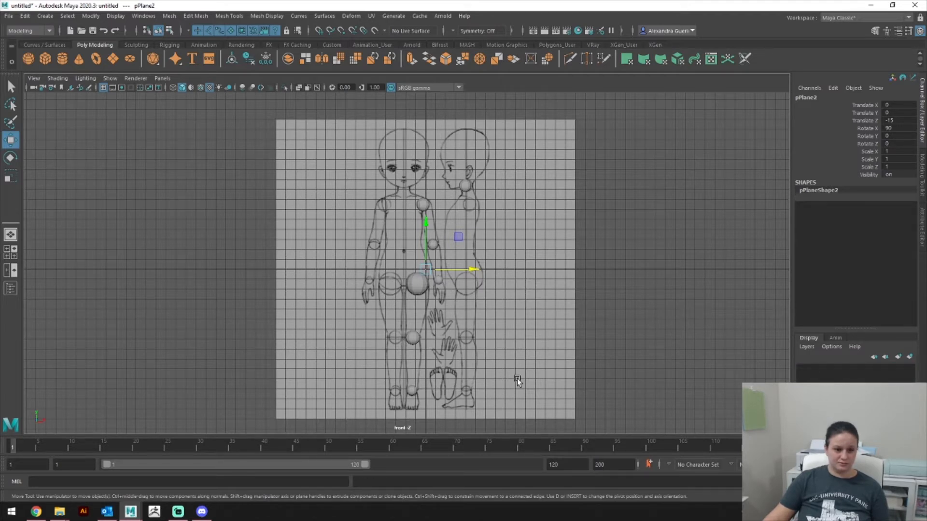
Step: Move all joint spheres together with the front reference plane about 2.18 units along X, towards centring the front-view figure on the grid axis
drag(524, 426, 390, 128)
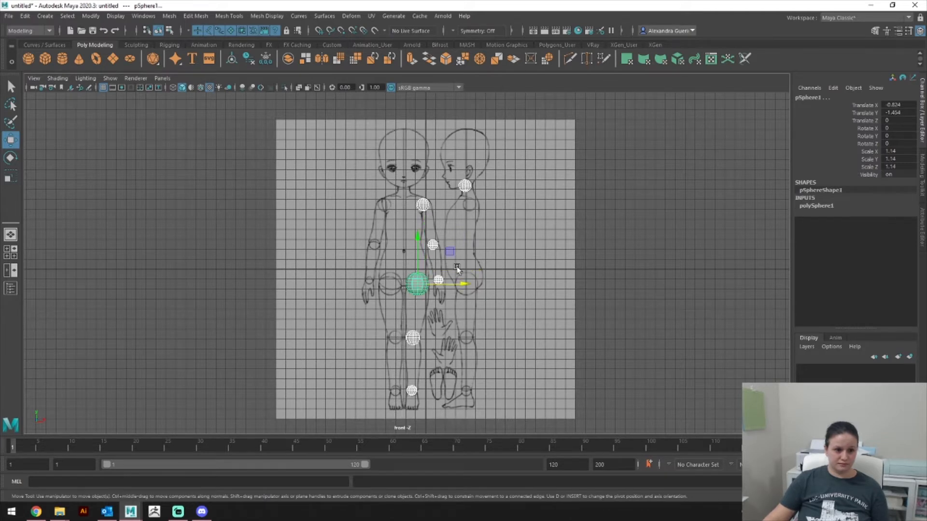
drag(459, 282, 488, 268)
Step: Try to slide both reference planes together along Z in the side view to line the profile drawing up with the spheres
key(space)
key(space)
alt+right_drag(491, 263, 187, 216)
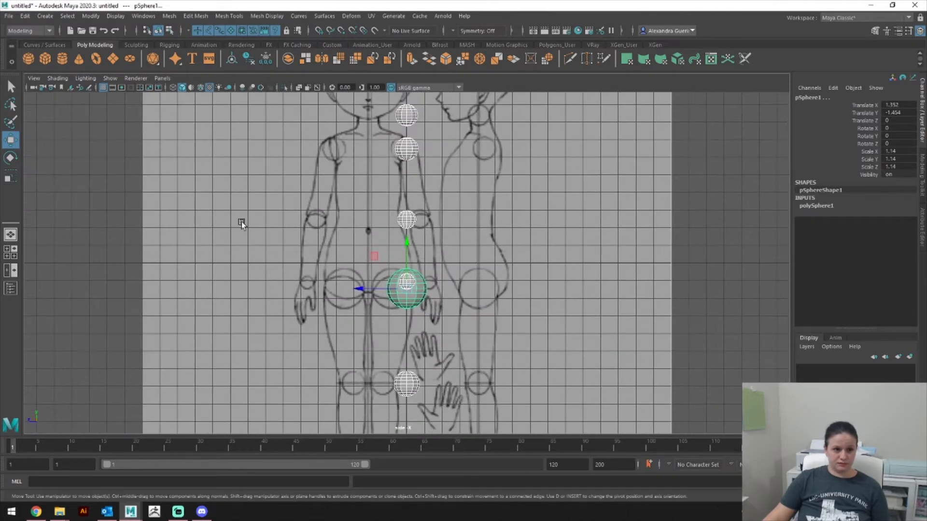
scroll(187, 216, down, 3)
click(574, 236)
drag(568, 251, 526, 257)
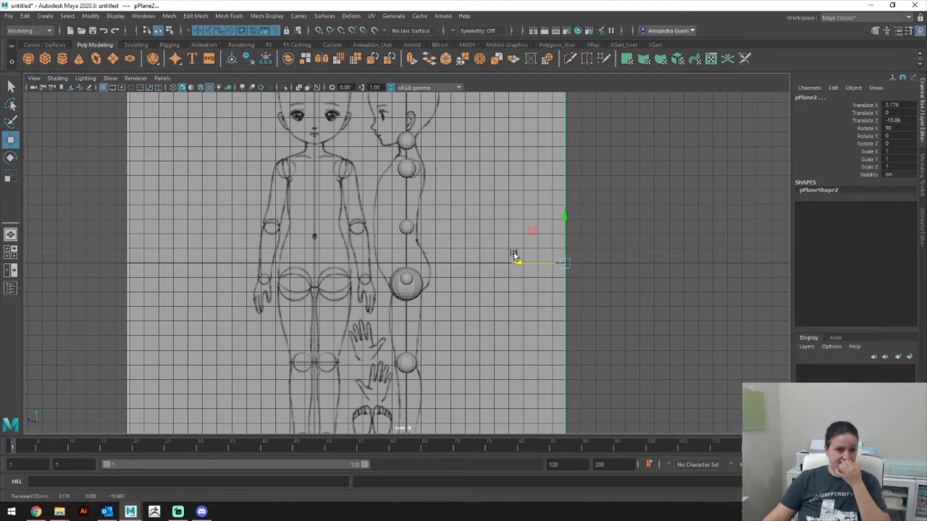
key(space)
drag(668, 314, 673, 289)
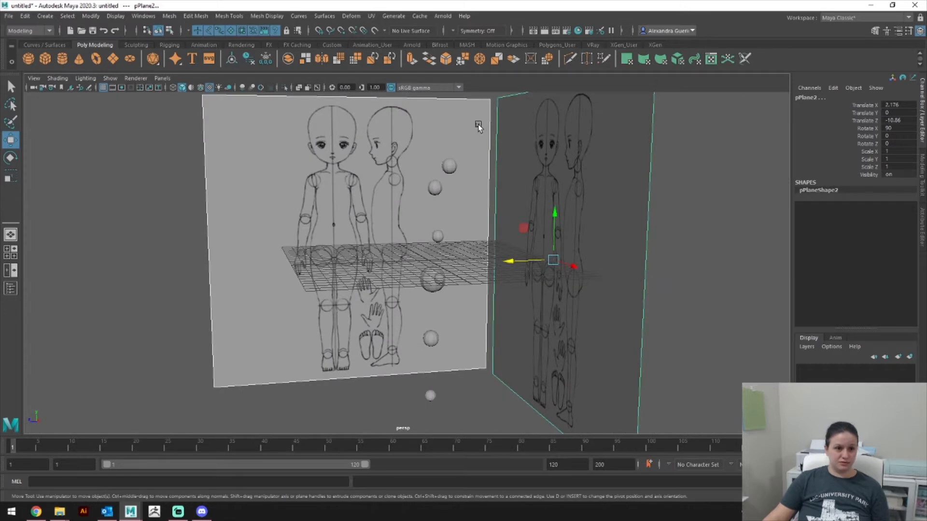
key(ctrl+z)
Step: Slide only the side reference plane along Z to about 4.11 in the side view, so the profile's joint circles line up with the spheres
click(530, 328)
key(space)
mouse_move(549, 288)
mouse_down()
mouse_move(570, 292)
mouse_move(572, 305)
mouse_move(543, 276)
mouse_move(604, 272)
mouse_move(531, 261)
mouse_up()
key(space)
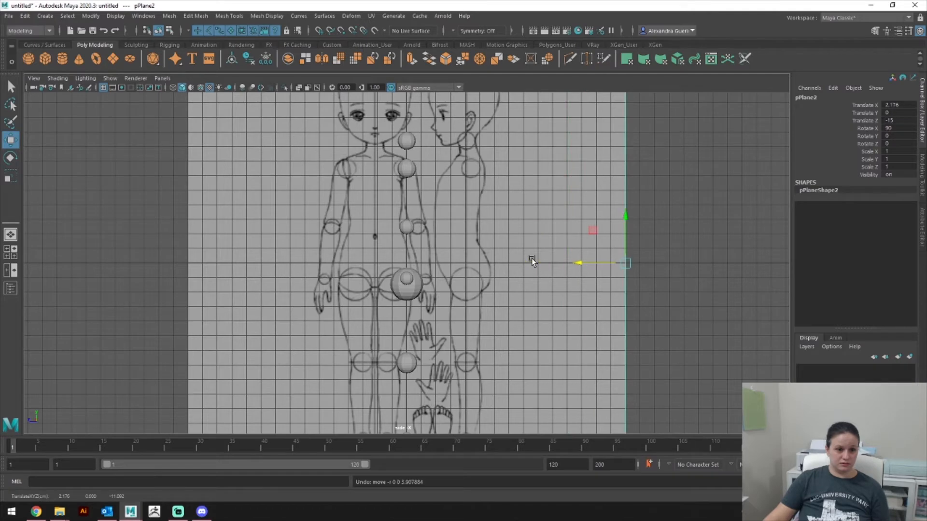
click(472, 257)
mouse_move(363, 262)
mouse_down()
mouse_move(301, 260)
mouse_move(306, 273)
mouse_up()
Step: Fine-tune the front reference plane's X position to about 2.27 so the front-view figure's centre line sits on the grid axis
key(space)
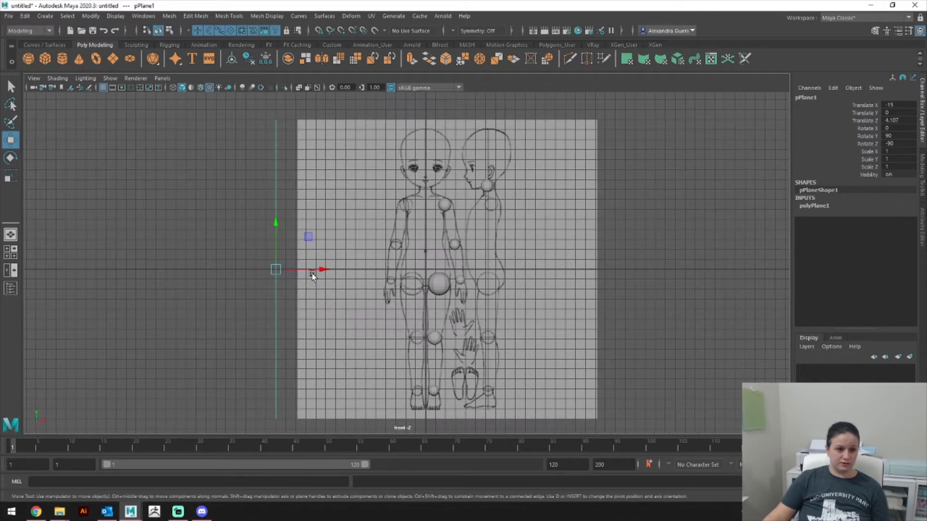
click(357, 282)
drag(474, 275, 483, 271)
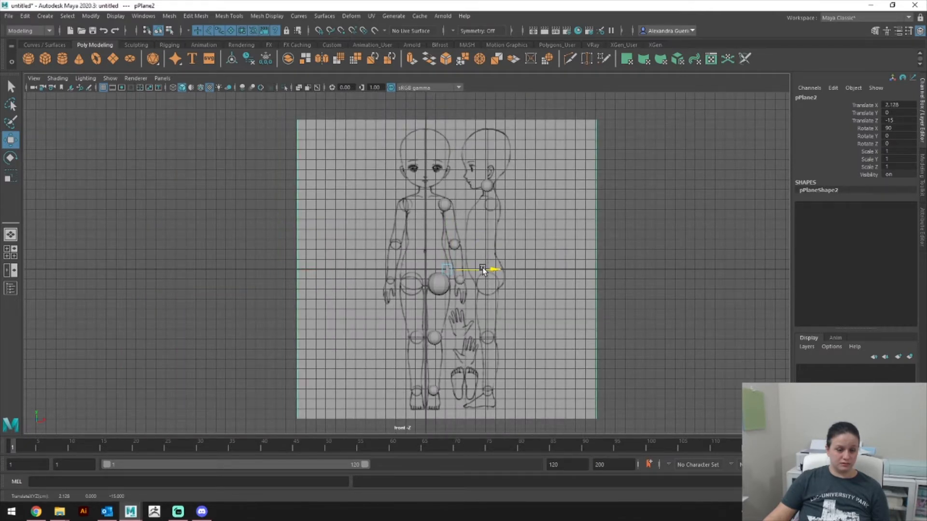
key(ctrl+z)
key(space)
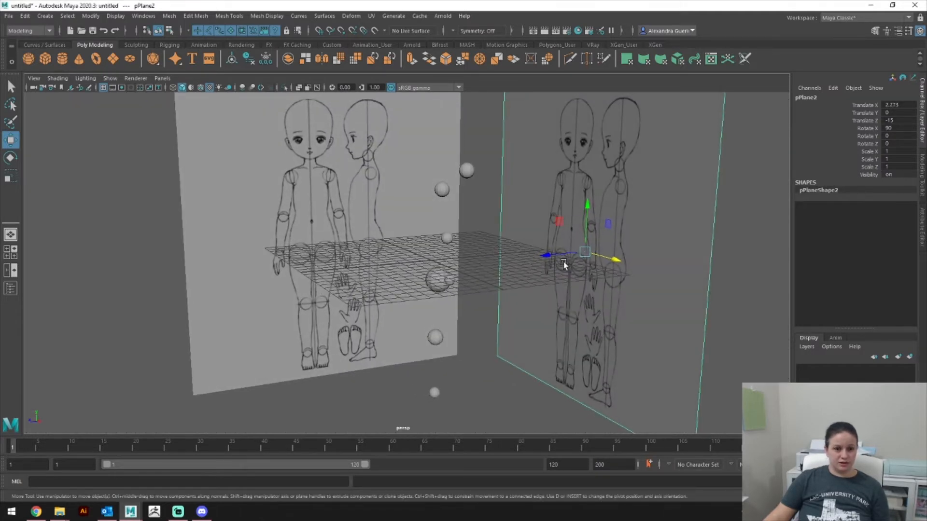
key(space)
drag(636, 244, 636, 270)
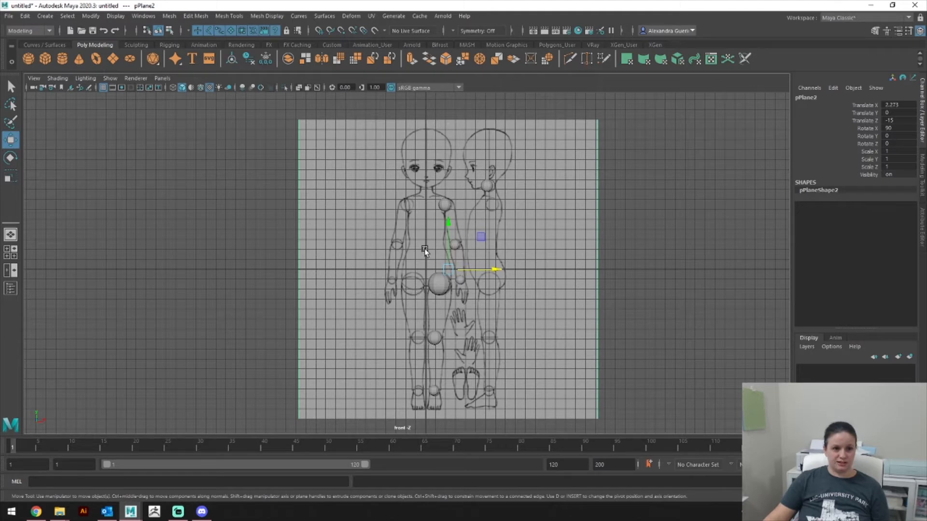
Step: Try to raise the joint spheres and the front reference plane together in the front view so the doll's feet reach the grid floor
scroll(449, 303, down, 2)
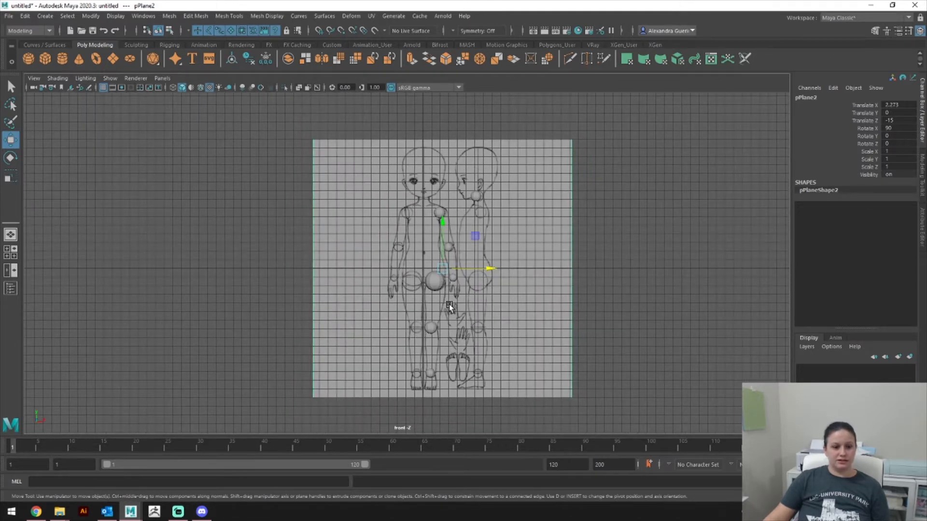
mouse_move(511, 414)
mouse_down()
mouse_move(390, 259)
mouse_move(406, 186)
mouse_up()
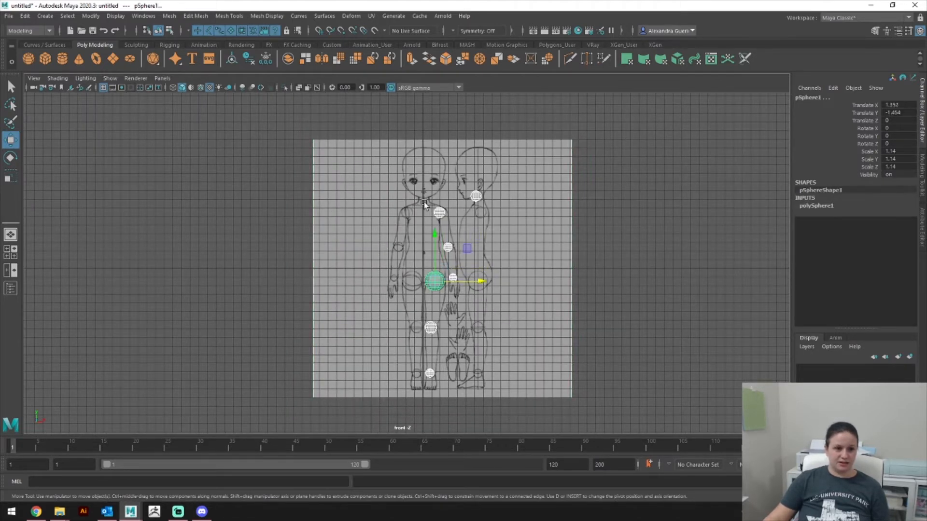
alt+middle_drag(444, 225, 446, 283)
drag(437, 294, 445, 173)
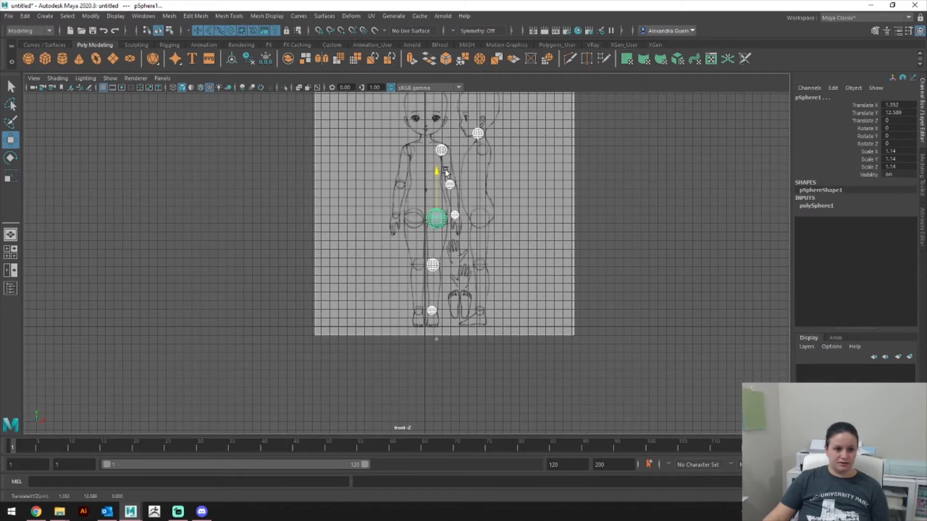
alt+middle_drag(445, 206, 450, 233)
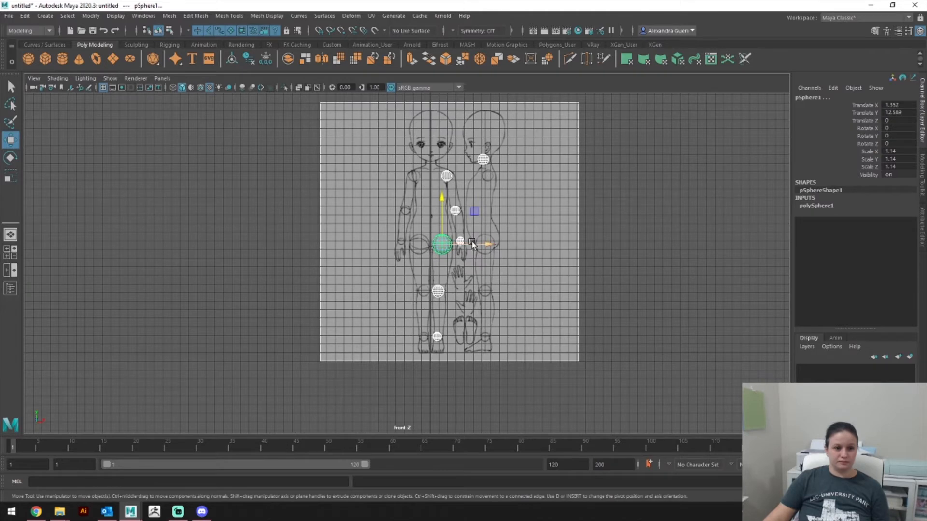
key(space)
drag(472, 242, 496, 242)
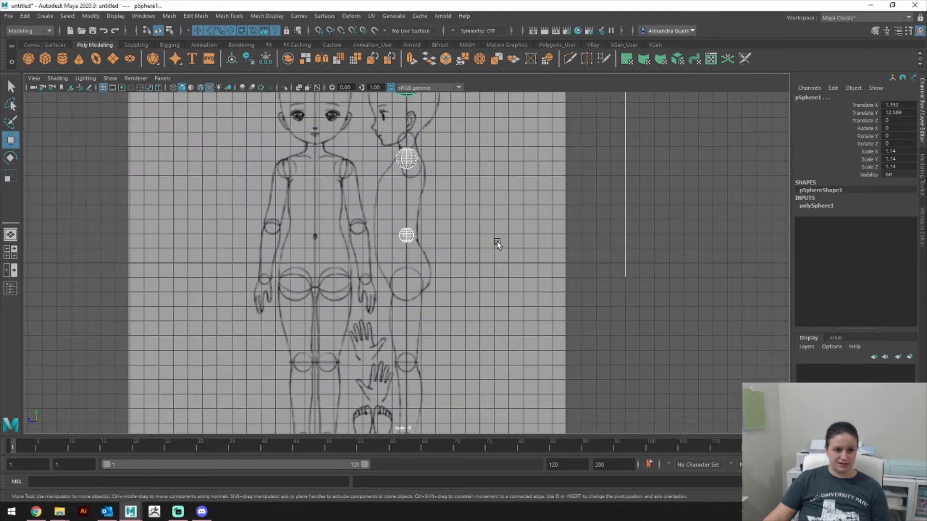
key(a)
scroll(456, 303, down, 1)
alt+middle_drag(499, 269, 496, 332)
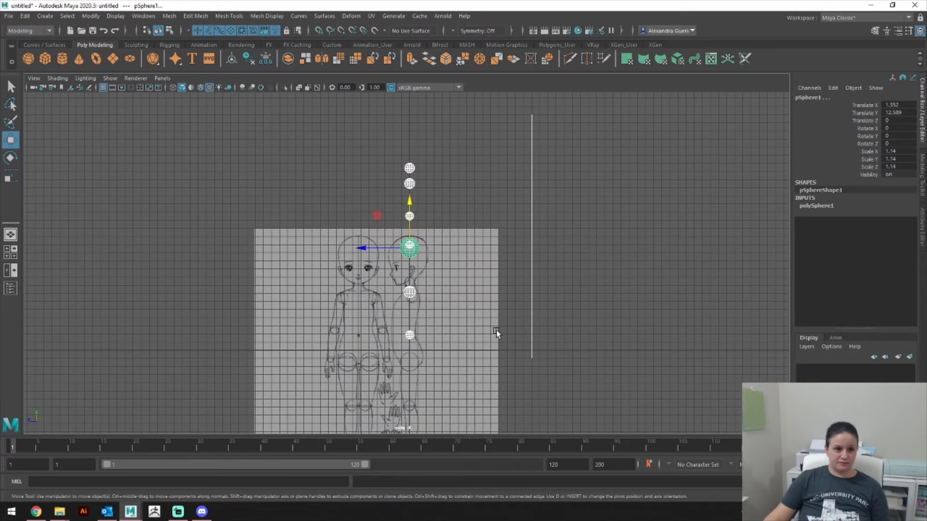
click(490, 321)
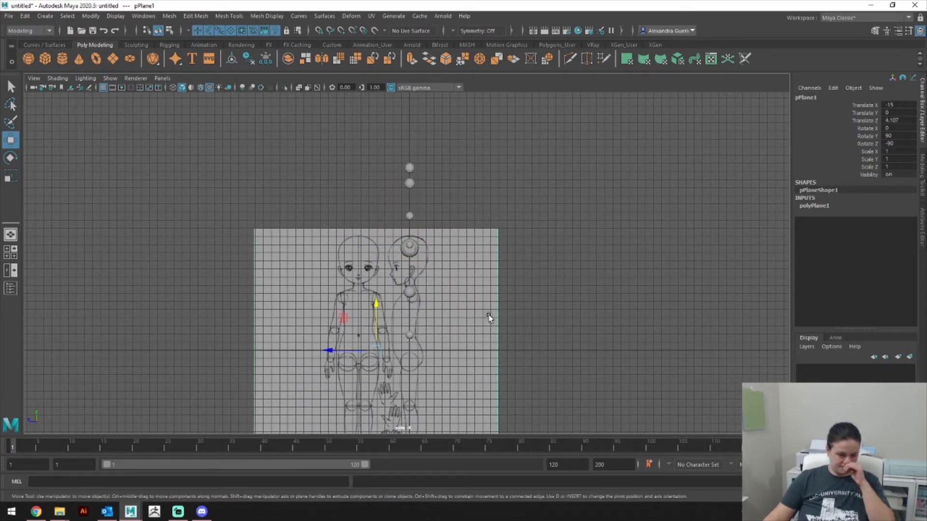
key(ctrl+z)
Step: Select all spheres and both reference planes in the side view and raise them together about 13.9 units in Y, so the feet rest on the grid
click(488, 306)
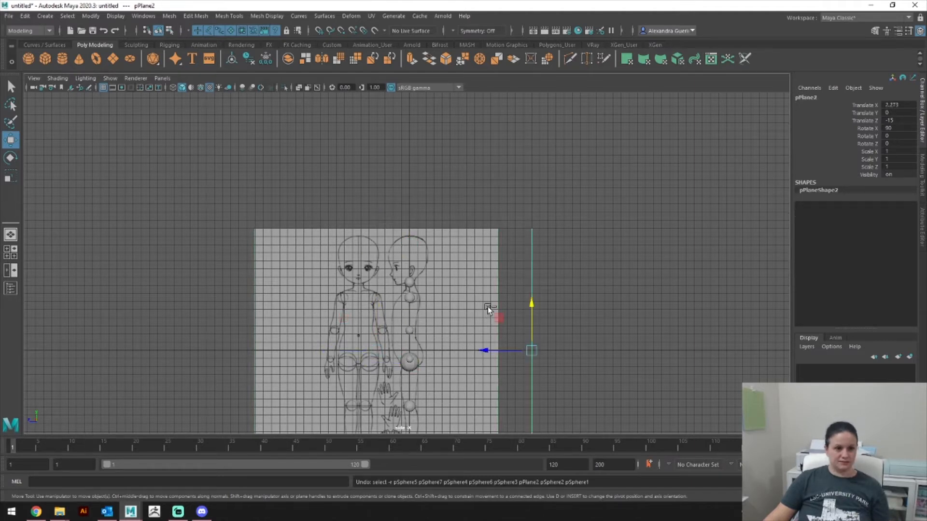
scroll(521, 314, down, 3)
drag(393, 341, 289, 202)
drag(409, 296, 409, 213)
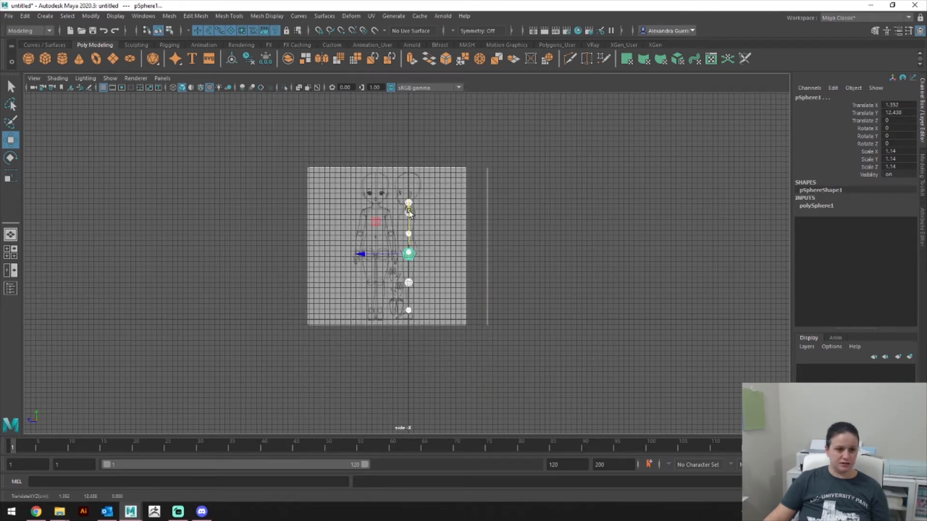
scroll(409, 212, up, 2)
click(526, 177)
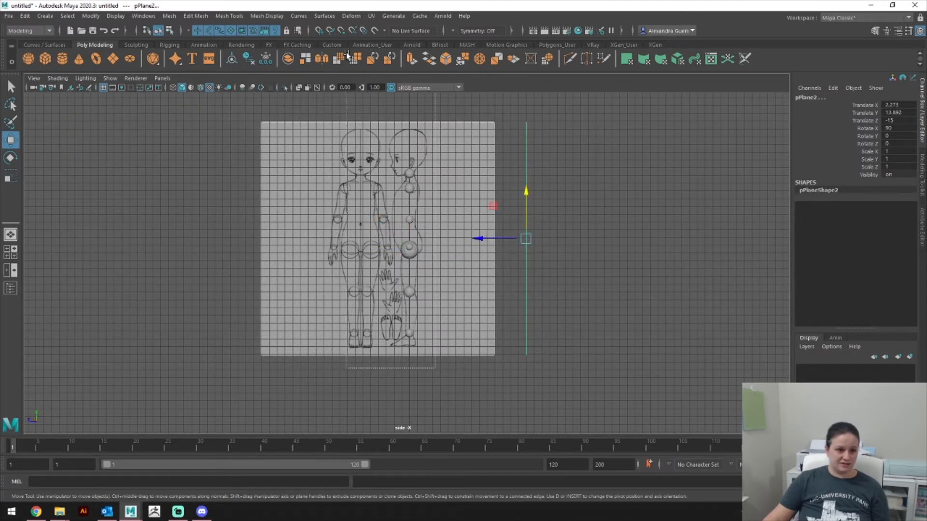
click(410, 248)
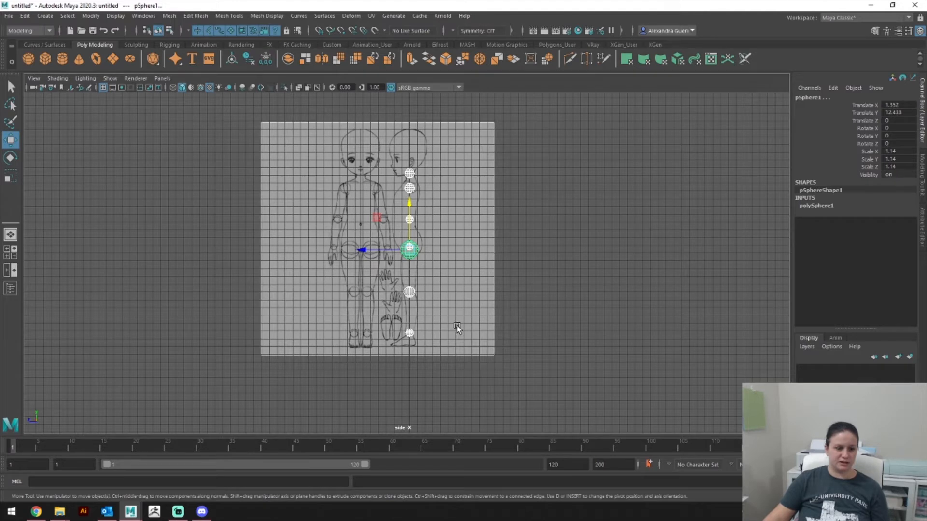
key(space)
drag(457, 329, 458, 306)
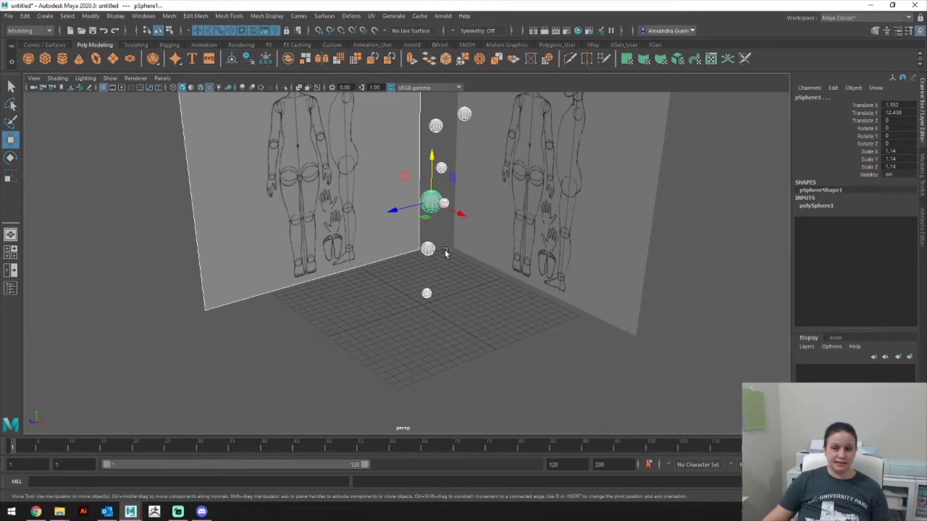
Step: Put both reference planes in a new display layer and set that layer to Reference to lock them against selection
key(space)
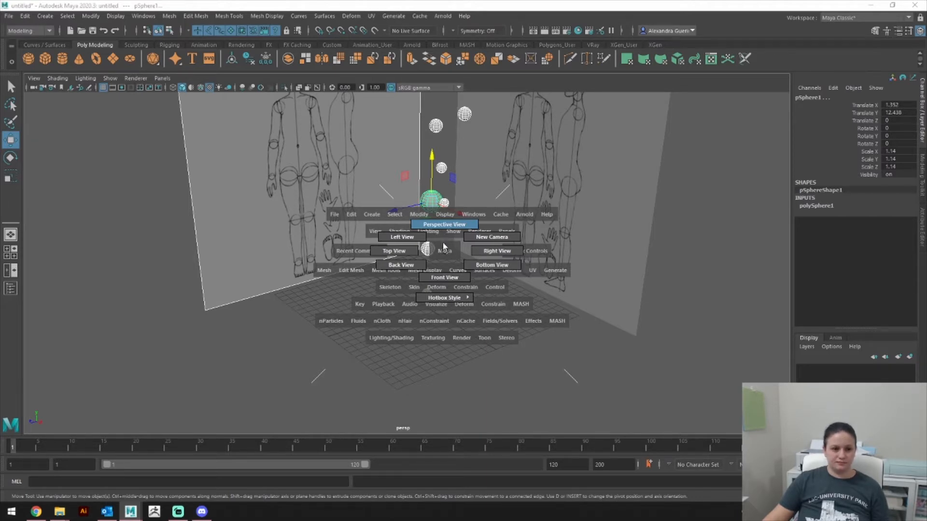
click(309, 154)
click(526, 187)
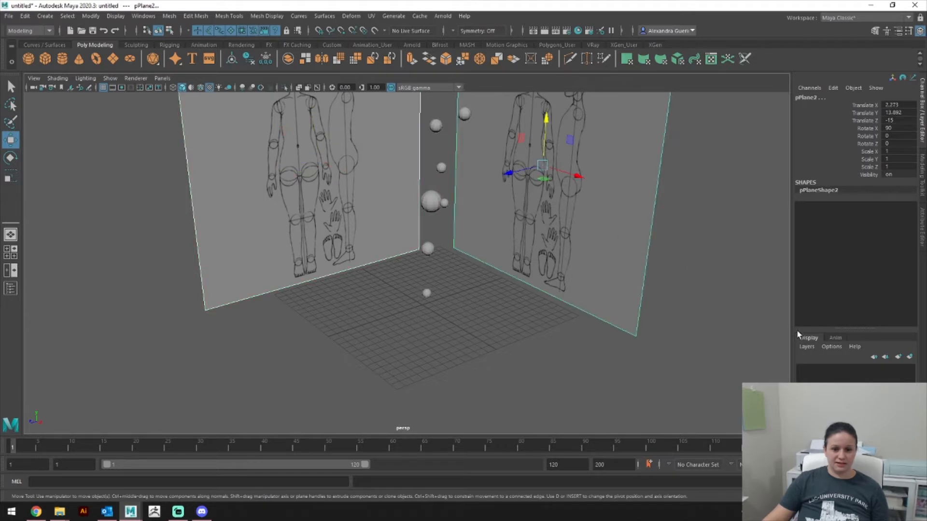
click(910, 356)
click(824, 369)
click(824, 369)
click(546, 302)
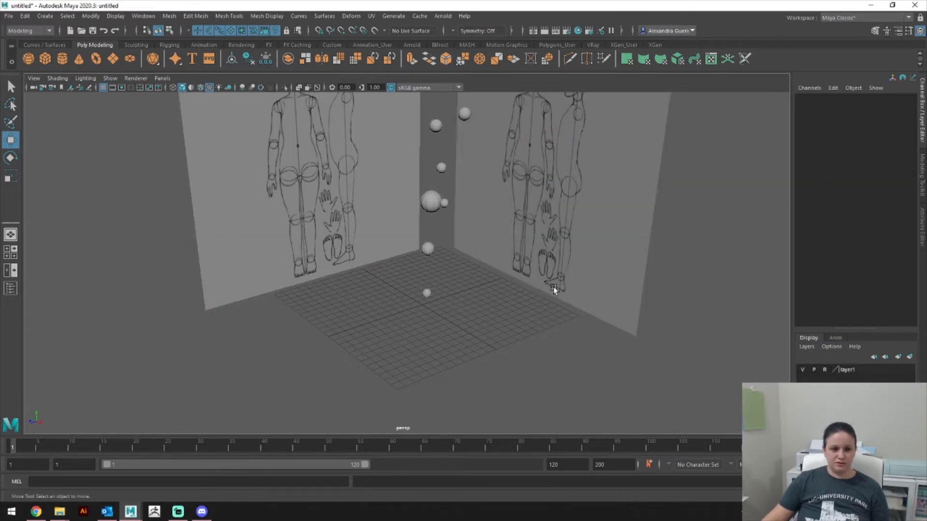
Step: Nudge the ankle sphere in the front view so it sits on the ankle circle of the reference figure
alt+drag(499, 290, 504, 333)
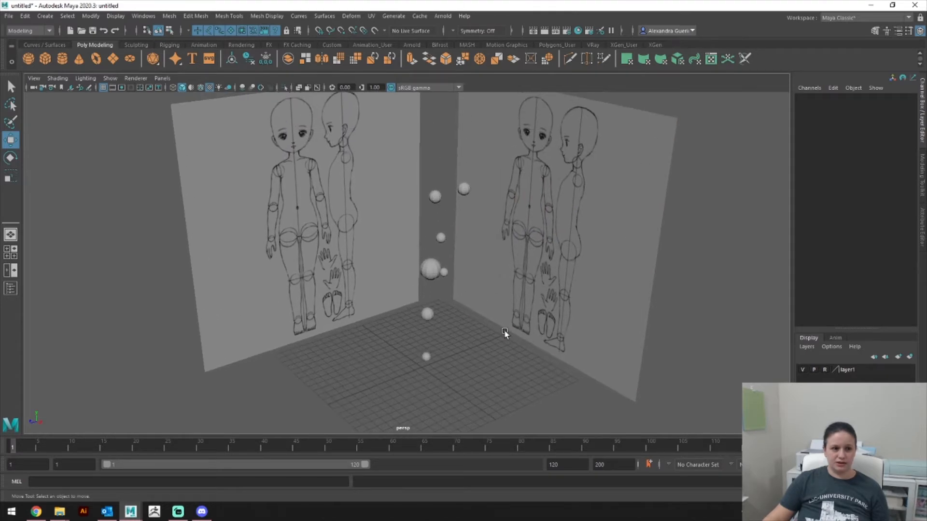
key(space)
drag(470, 294, 469, 320)
scroll(459, 281, up, 3)
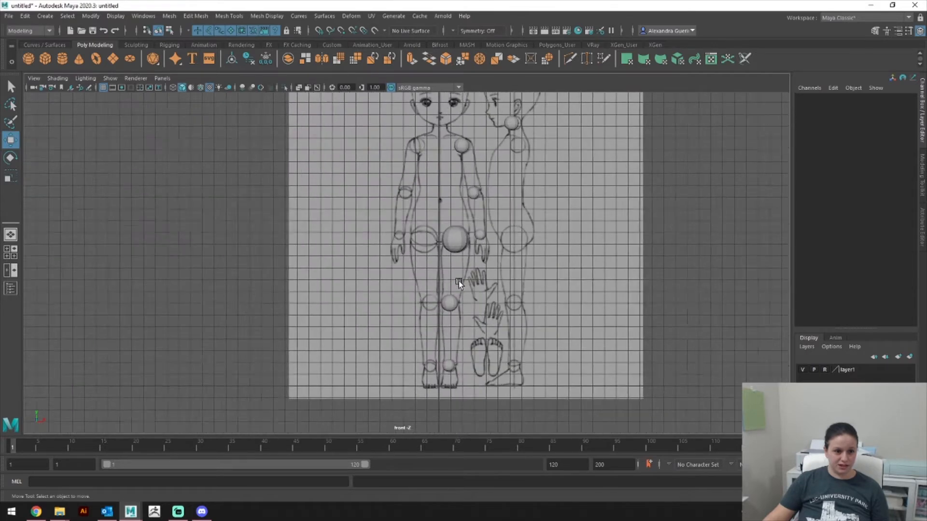
scroll(458, 281, up, 5)
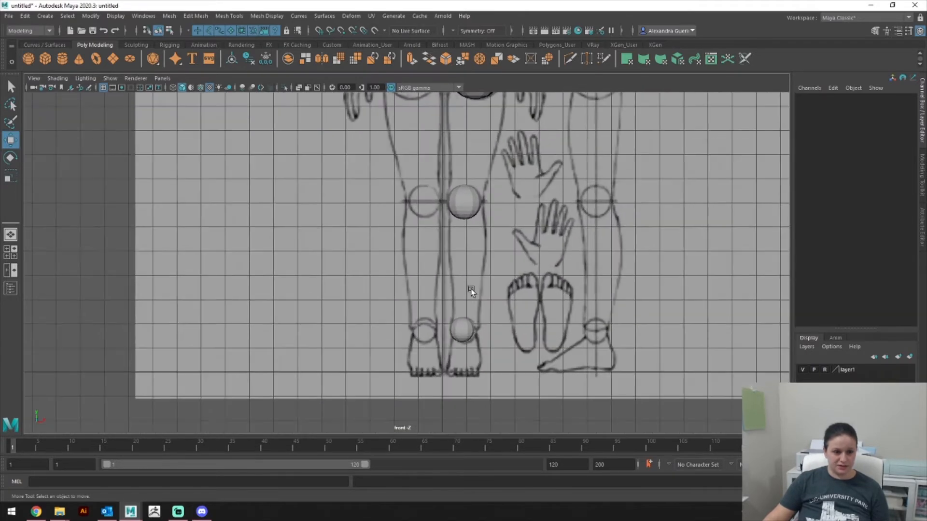
click(462, 329)
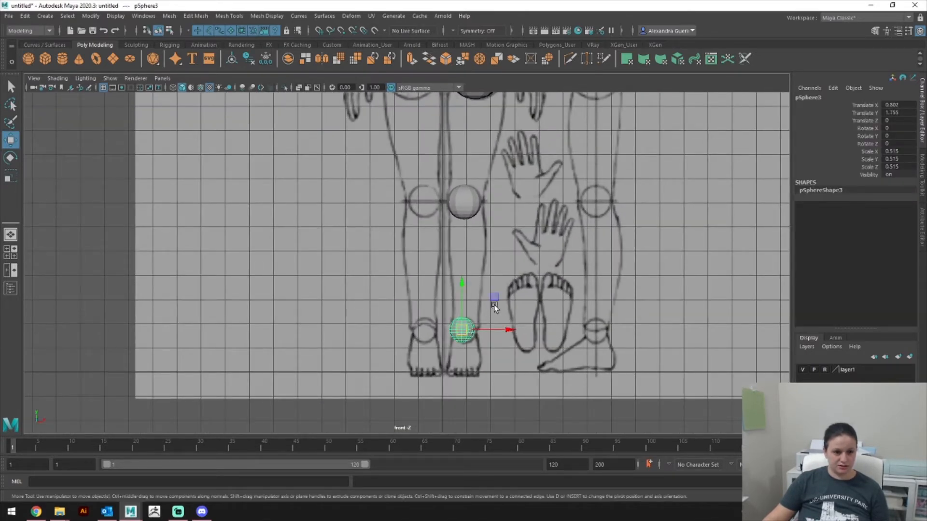
click(494, 305)
click(462, 326)
drag(493, 298, 496, 298)
Step: Fine-tune the hip, elbow and shoulder spheres in the front view to about X 1.412, 3.003 and 1.997 on their drawn joints
alt+middle_drag(528, 242, 522, 438)
alt+middle_drag(525, 294, 526, 404)
click(485, 358)
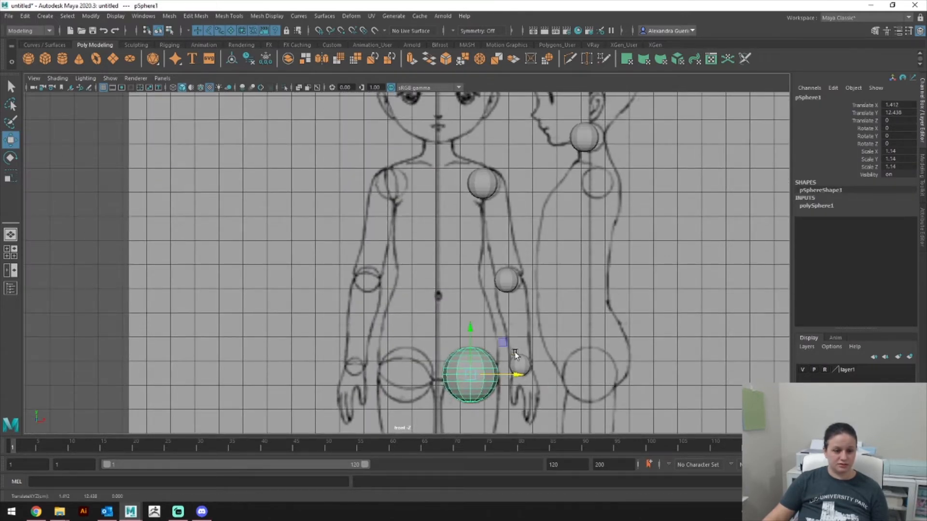
click(511, 279)
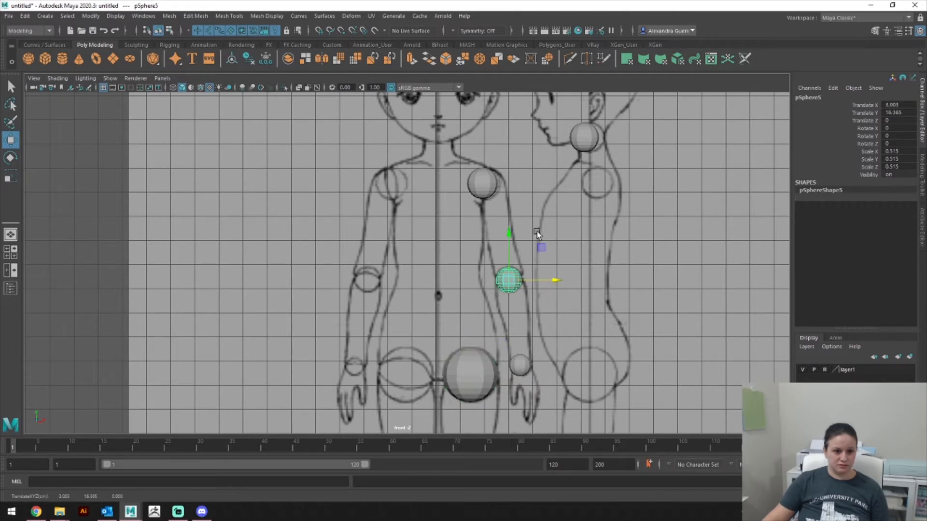
alt+middle_drag(537, 234, 549, 287)
click(495, 236)
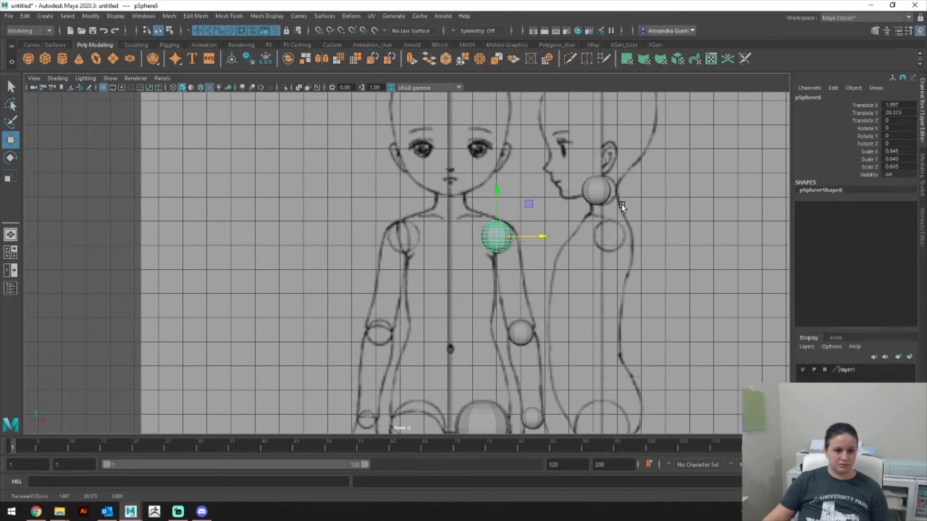
Step: Move the neck sphere in the front view onto the figure's centre line, snapped to X 0
click(596, 191)
drag(633, 190, 458, 193)
key(x)
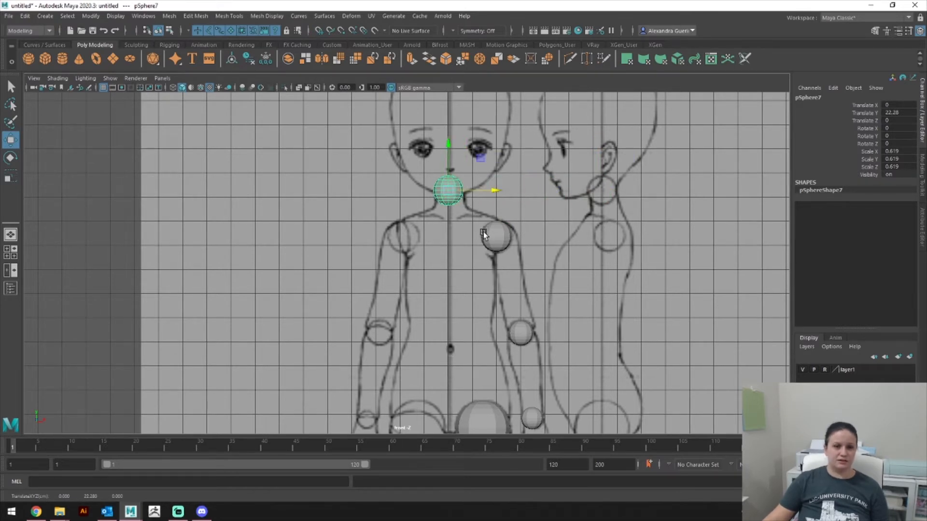
Step: Shift the shoulder sphere backward in the side view onto the drawn shoulder circle
key(space)
drag(482, 235, 550, 238)
alt+right_drag(363, 185, 442, 151)
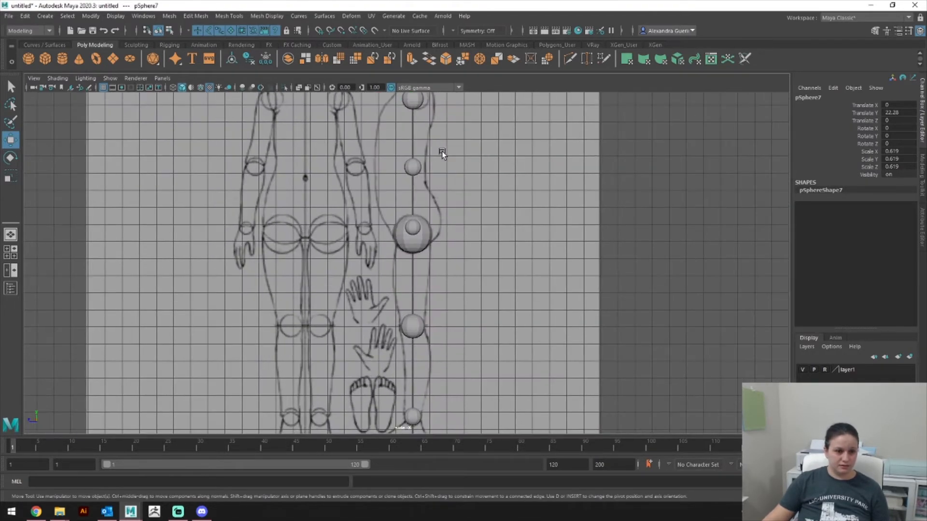
alt+middle_drag(441, 151, 472, 288)
alt+right_drag(472, 288, 483, 213)
click(462, 206)
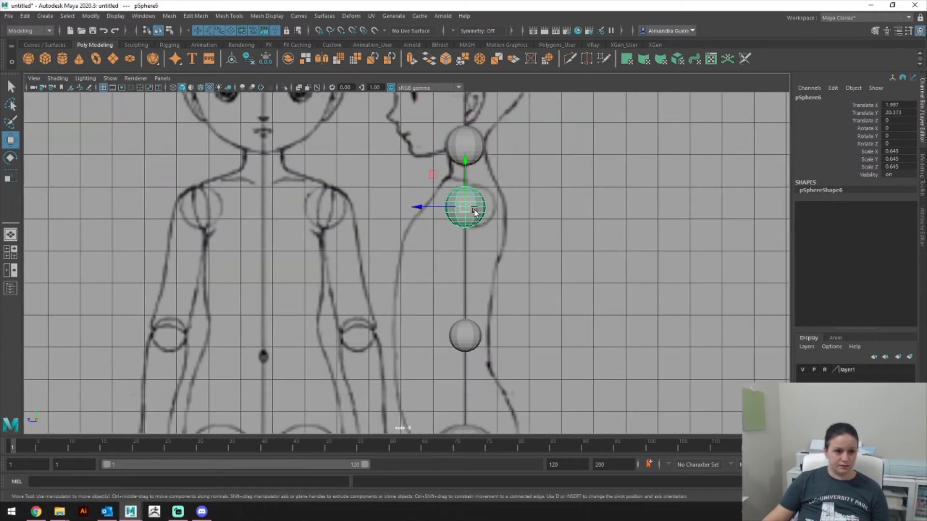
drag(425, 204, 434, 204)
Step: Move the elbow sphere forward to about Z 0.391 and the wrist sphere to about Z 1.489 in the side view
alt+middle_drag(533, 304, 552, 188)
alt+middle_drag(511, 308, 519, 269)
alt+middle_drag(519, 211, 529, 283)
click(493, 250)
drag(462, 254, 445, 256)
alt+middle_drag(465, 269, 482, 216)
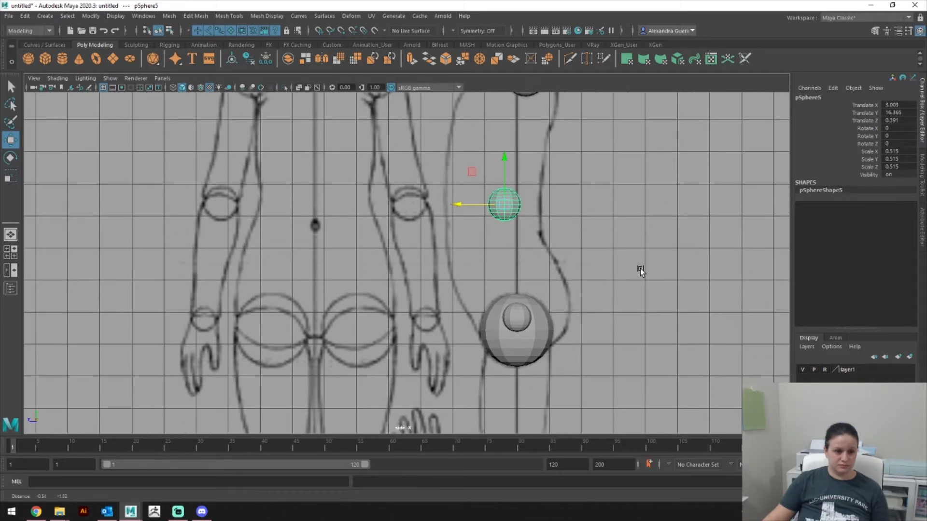
click(517, 316)
drag(518, 316, 430, 297)
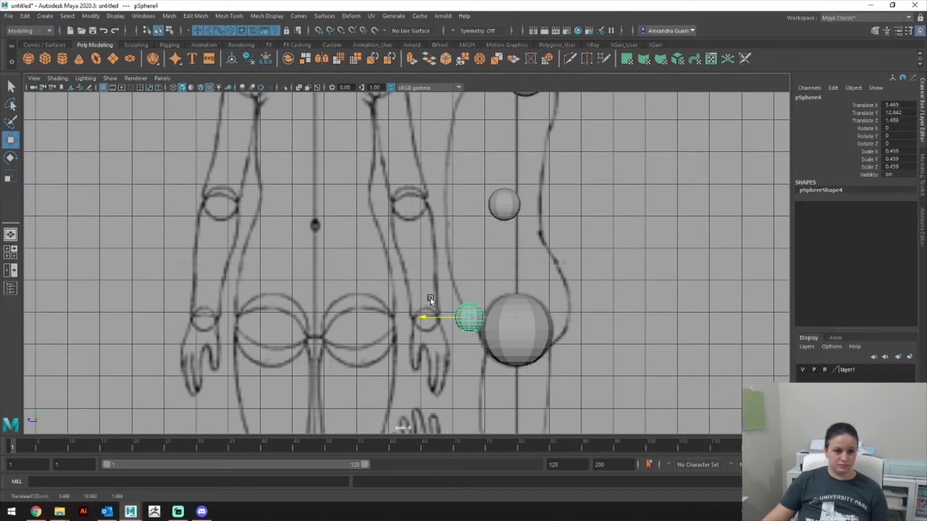
Step: Nudge the ankle sphere's height in the side view to about Y 1.725 to match its drawn joint
alt+middle_drag(533, 310, 542, 201)
alt+middle_drag(546, 337, 545, 316)
click(528, 383)
drag(526, 330, 526, 331)
Step: Examine the sphere positions against the side reference and from around the model in the perspective view
alt+middle_drag(572, 230, 587, 378)
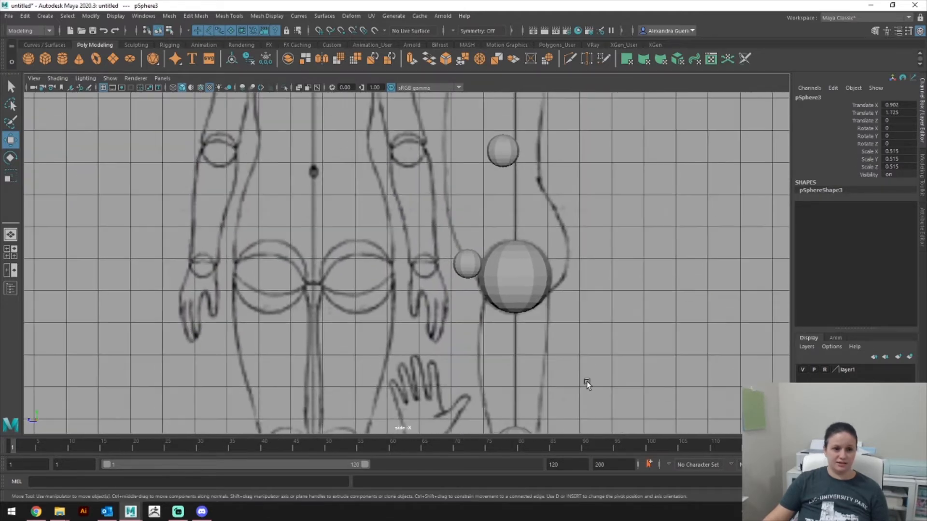
alt+middle_drag(610, 270, 612, 339)
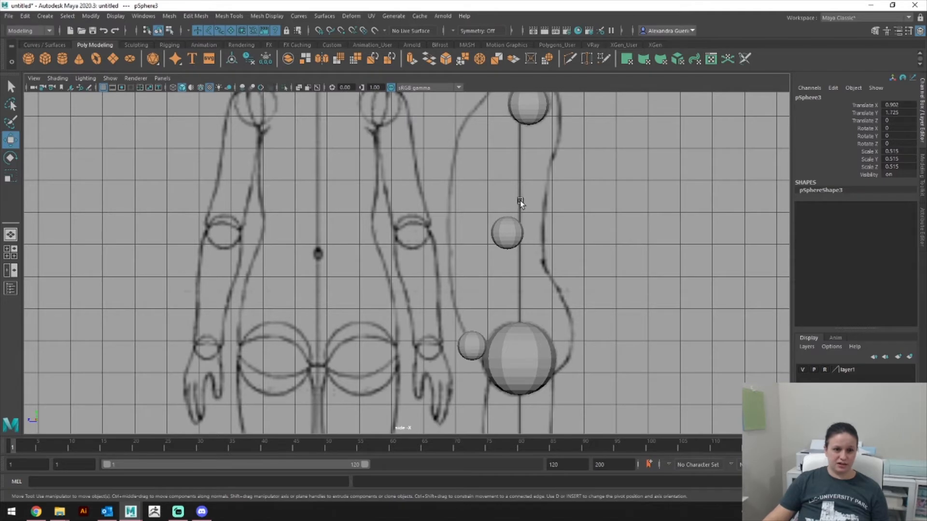
mouse_move(546, 285)
alt+middle_down()
mouse_move(554, 365)
mouse_move(559, 316)
mouse_move(557, 354)
mouse_move(593, 300)
mouse_move(615, 136)
mouse_move(598, 210)
mouse_move(622, 198)
mouse_move(624, 267)
alt+middle_up()
key(space)
drag(625, 267, 621, 238)
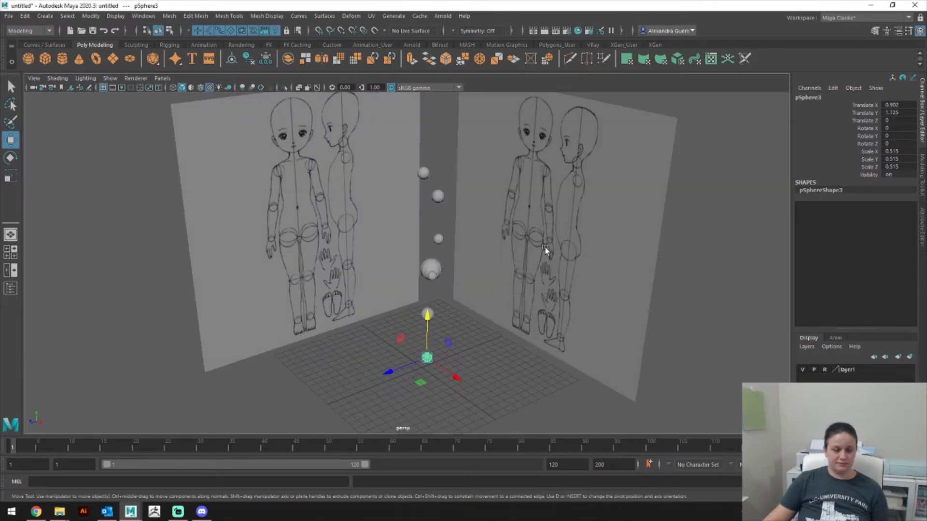
alt+drag(544, 226, 544, 252)
alt+middle_drag(544, 252, 575, 164)
alt+drag(575, 164, 529, 211)
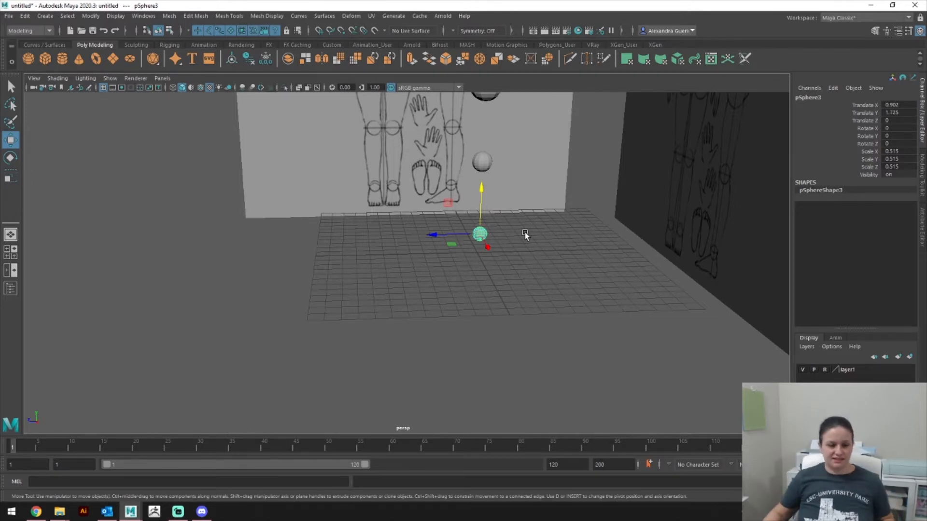
Step: Select all joint spheres in the front view, freeze their transformations and delete all construction history
key(space)
drag(527, 235, 520, 256)
alt+middle_drag(531, 253, 585, 80)
scroll(578, 181, down, 3)
drag(360, 116, 520, 415)
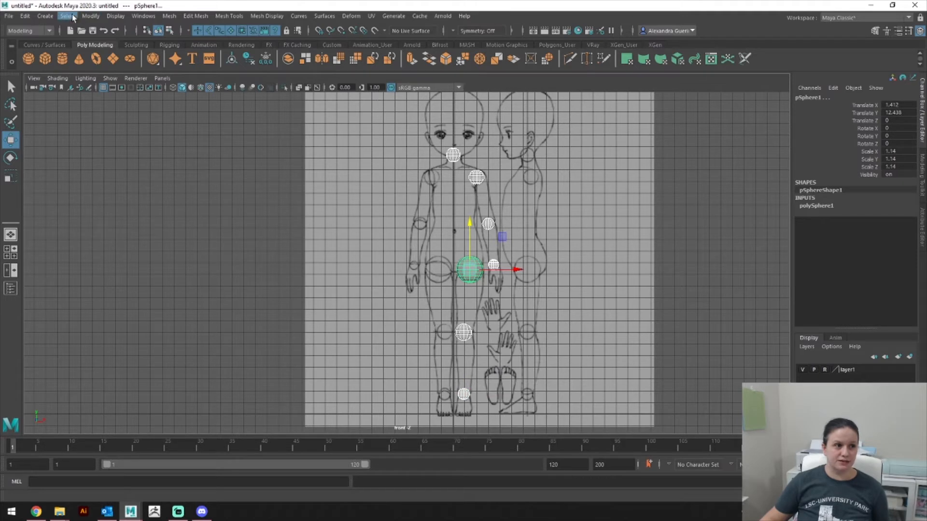
click(90, 16)
click(111, 60)
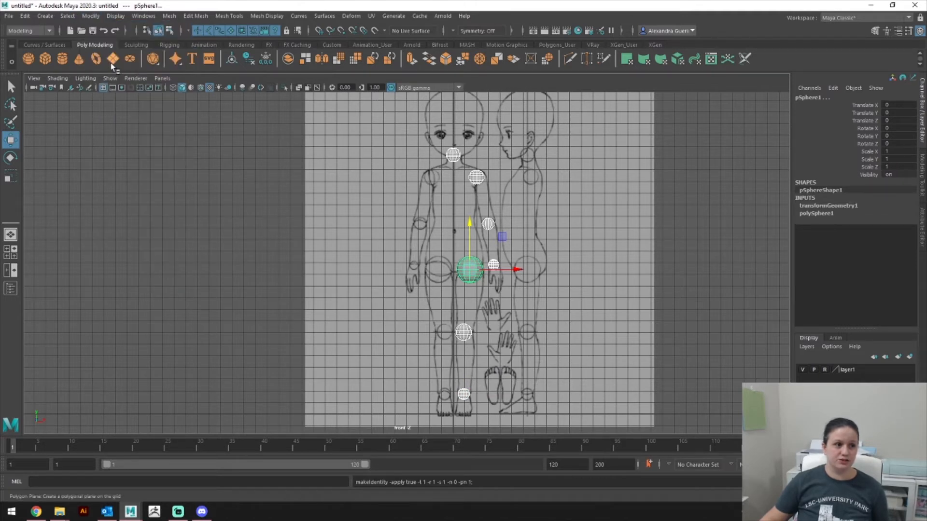
click(24, 16)
mouse_move(93, 139)
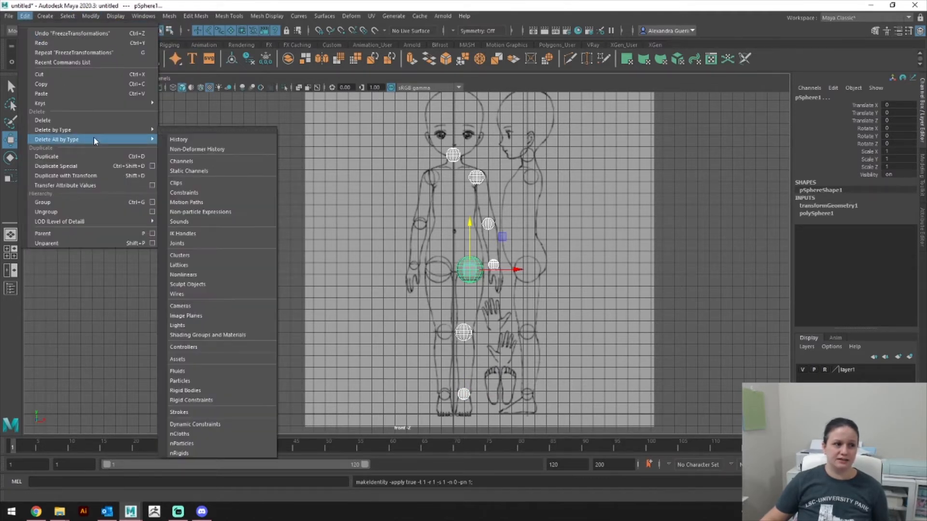
click(173, 140)
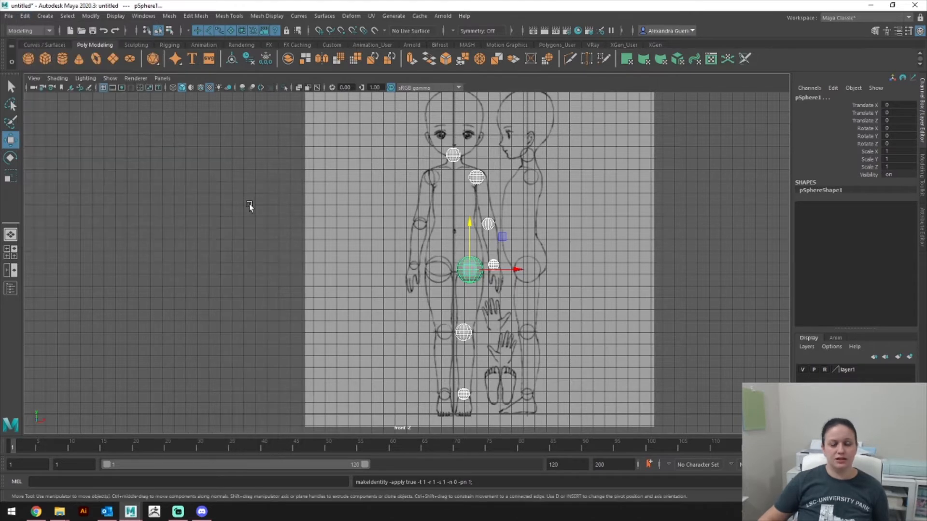
Step: Group all the joint spheres and duplicate the group as a backup copy
click(531, 288)
drag(425, 134, 532, 427)
key(ctrl+g)
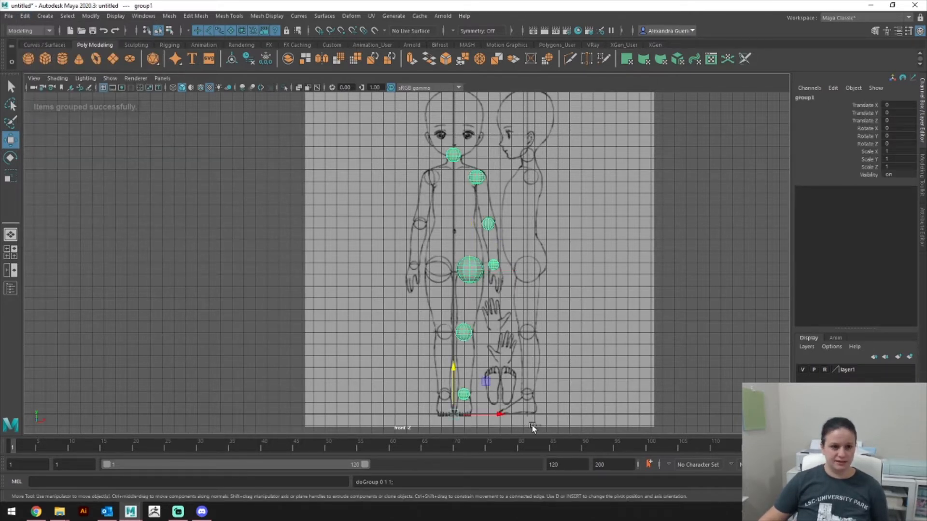
key(ctrl+g)
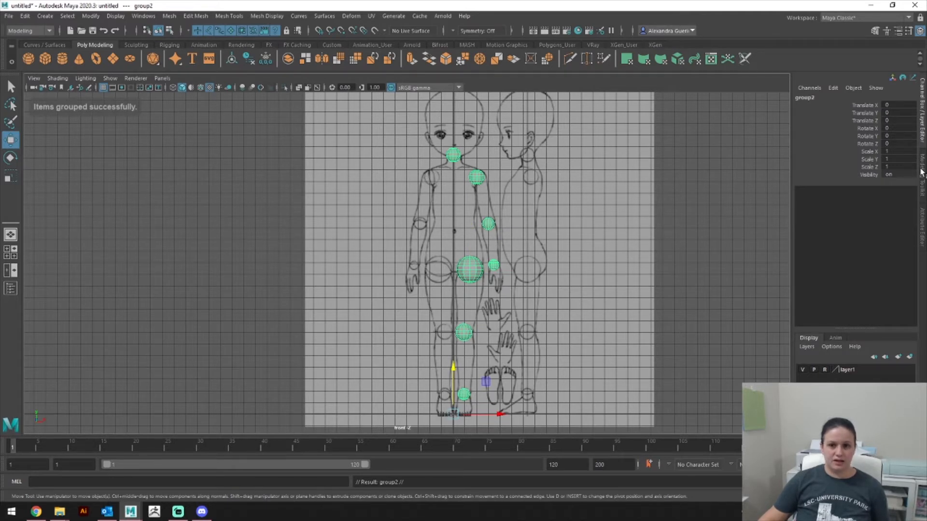
Step: Rename the duplicate group to Joints and hide it by setting its visibility to 0
double_click(813, 98)
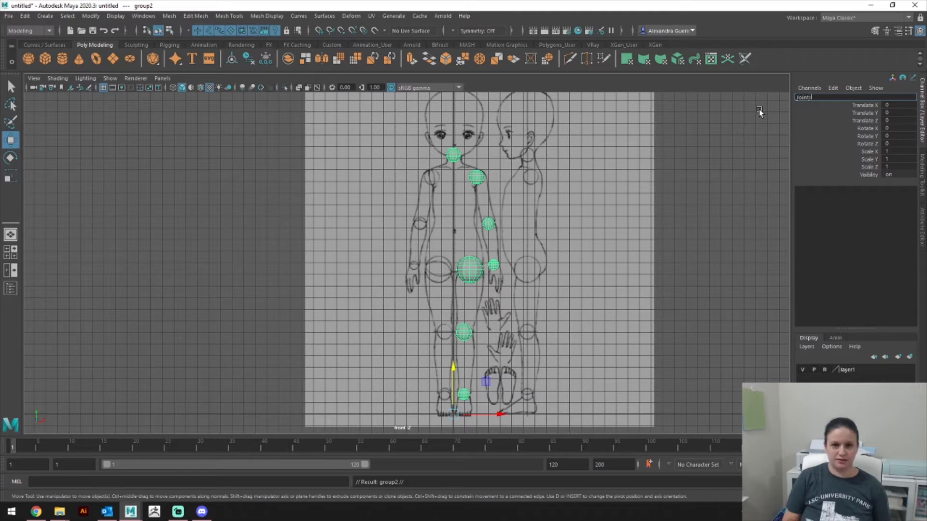
text(Joints)
key(Return)
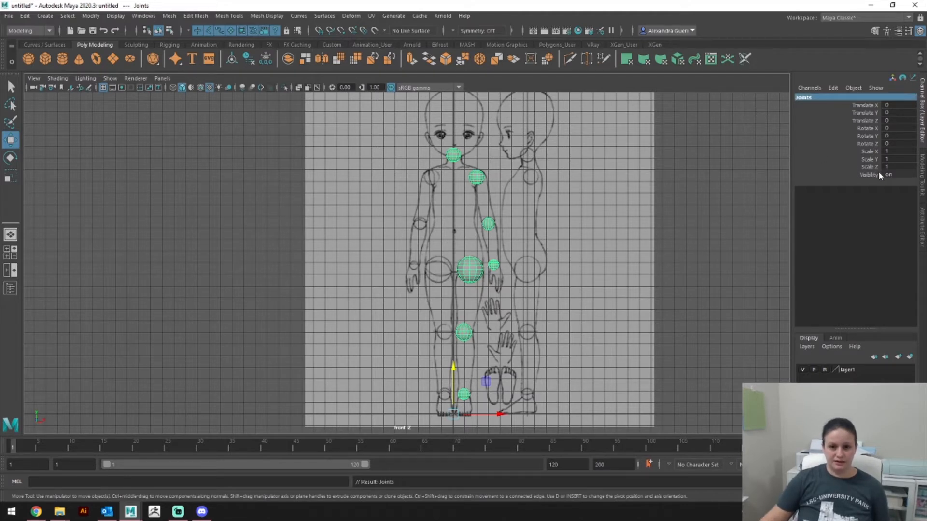
click(893, 175)
text(0)
key(Return)
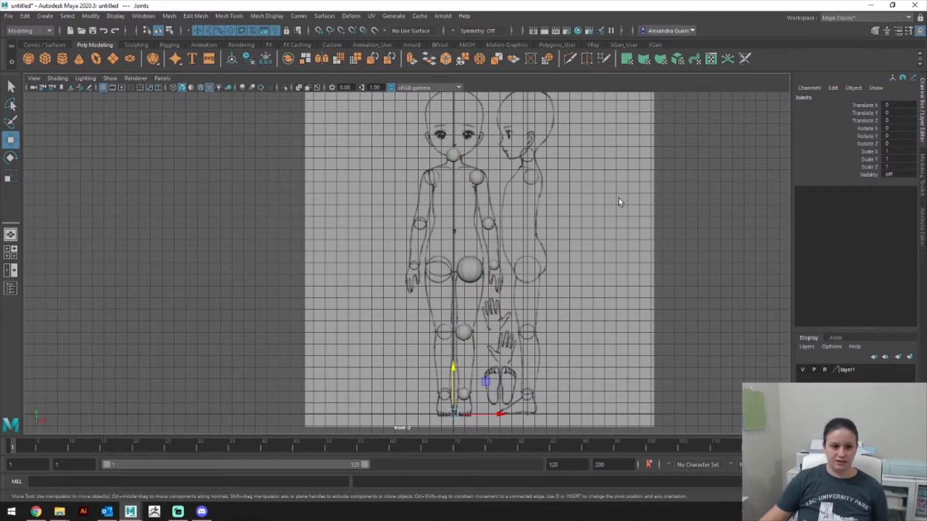
click(620, 202)
Step: Select the parent group of the visible spheres and ungroup it
scroll(594, 154, up, 2)
click(490, 266)
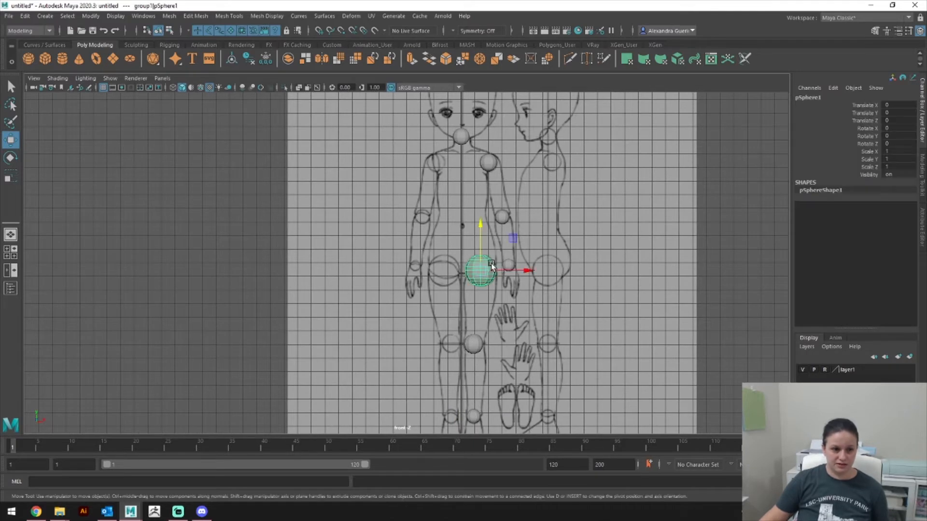
key(Up)
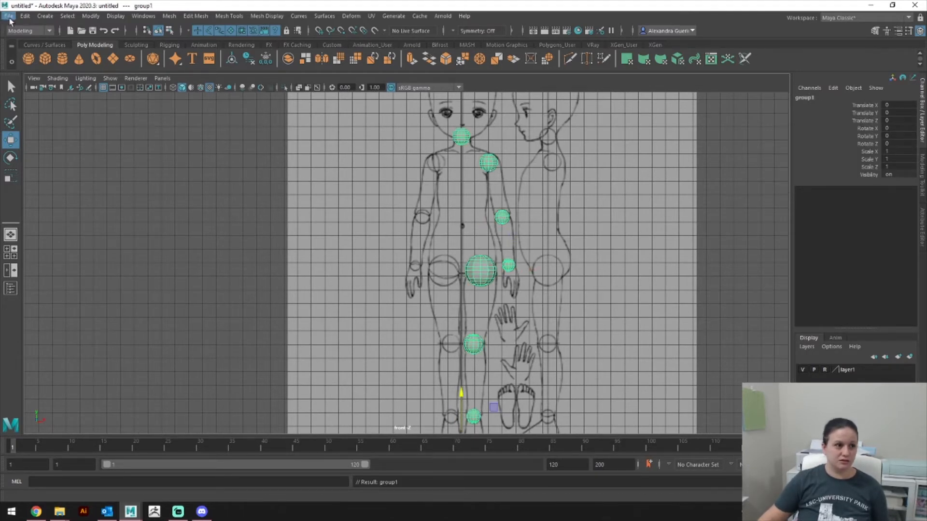
click(24, 15)
click(65, 212)
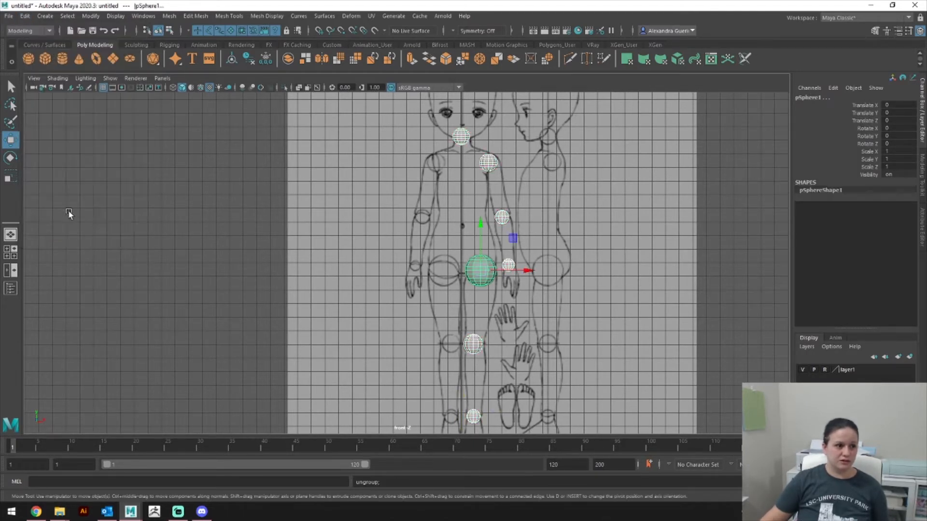
click(565, 351)
Step: Select the faces of the knee sphere's upper half in the front view and delete them
alt+middle_drag(566, 352, 569, 275)
scroll(553, 291, up, 4)
scroll(552, 291, up, 5)
alt+middle_drag(560, 240, 539, 235)
scroll(533, 242, up, 3)
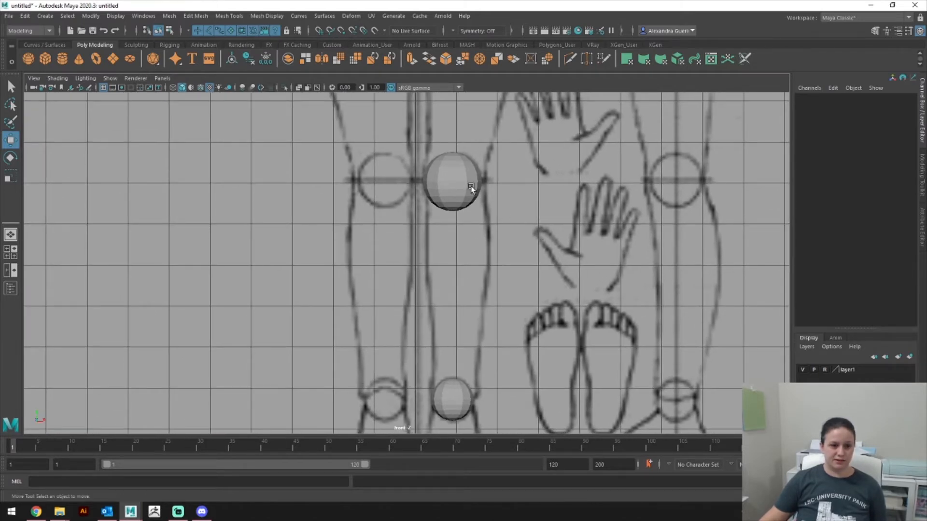
click(470, 186)
right_drag(459, 187, 458, 203)
drag(379, 129, 505, 178)
key(Delete)
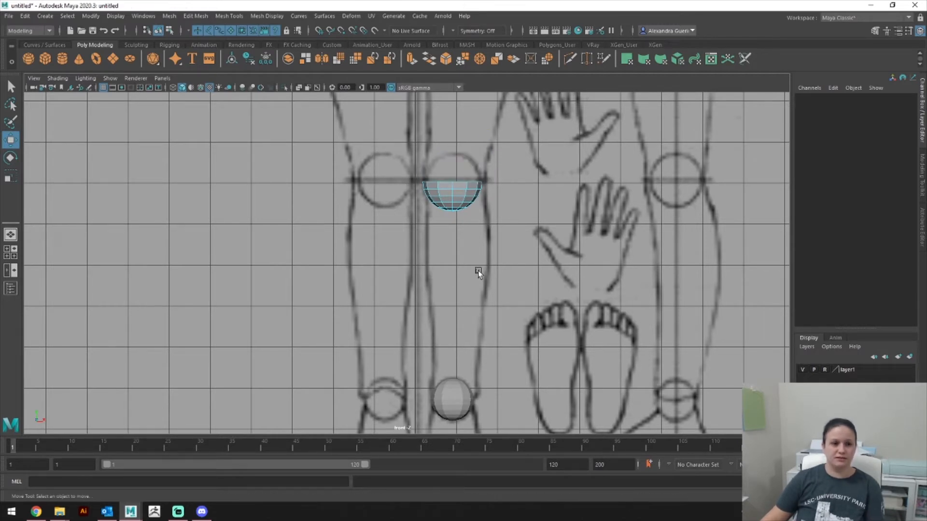
Step: Delete the faces of the ankle sphere's lower half and return to object selection
click(453, 381)
right_drag(453, 383, 452, 272)
drag(486, 425, 415, 400)
key(Delete)
right_drag(451, 244, 500, 263)
Step: Rotate the ankle hemisphere to about -4.621 and the knee hemisphere to about 3.364 in Z to follow the drawn leg
click(467, 197)
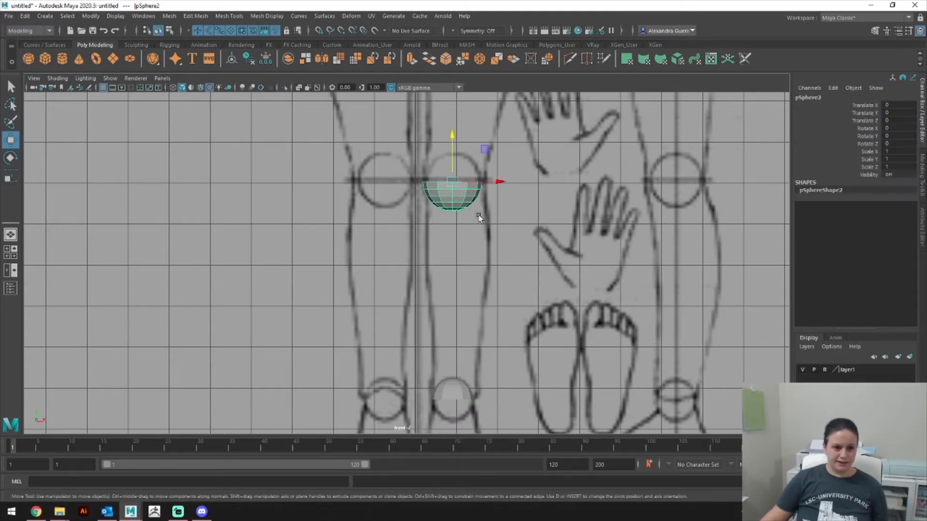
click(454, 373)
click(465, 384)
key(e)
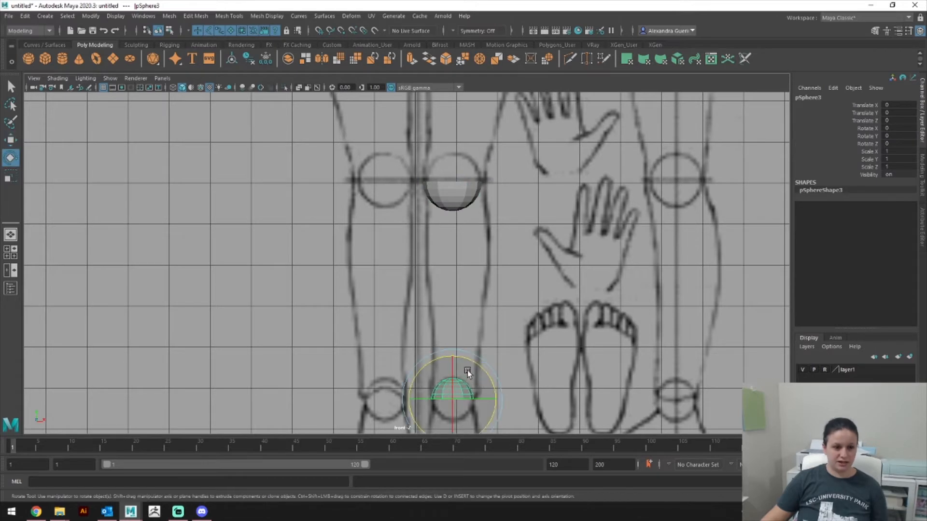
drag(471, 362, 475, 361)
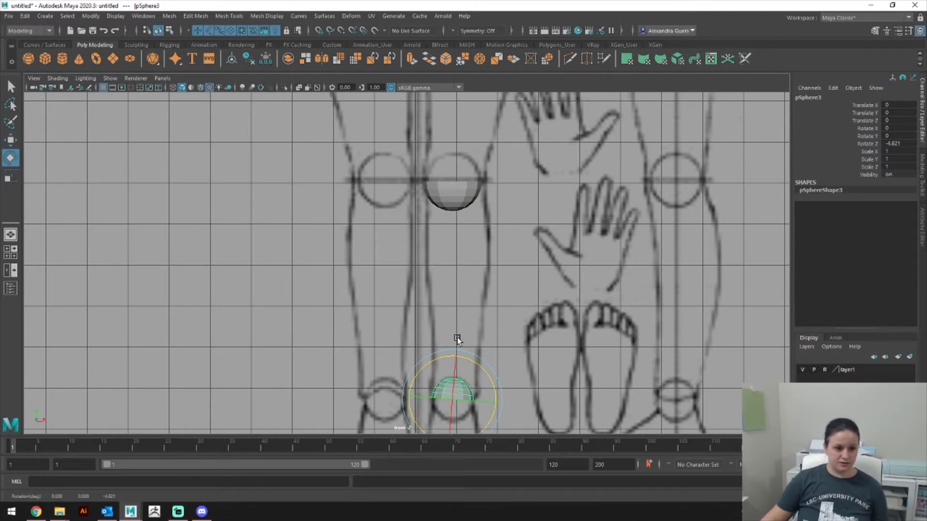
click(462, 190)
drag(486, 179, 491, 159)
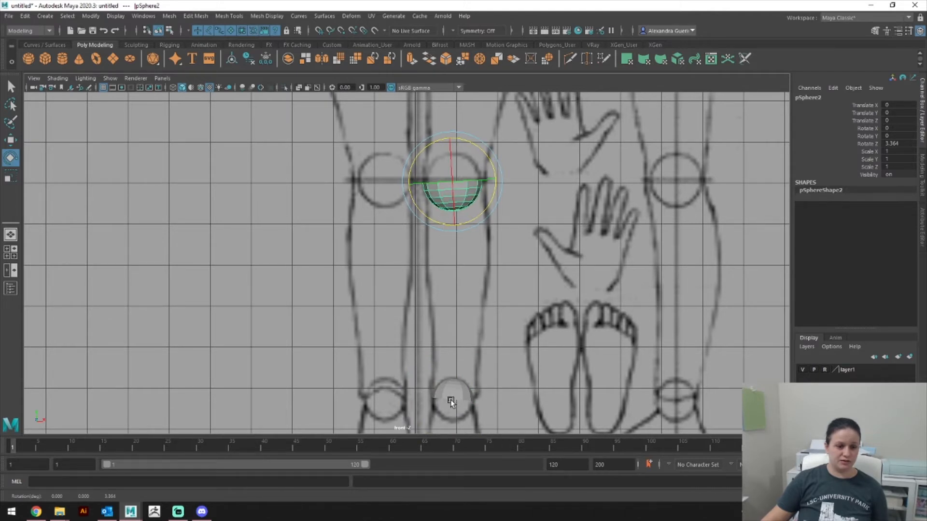
key(space)
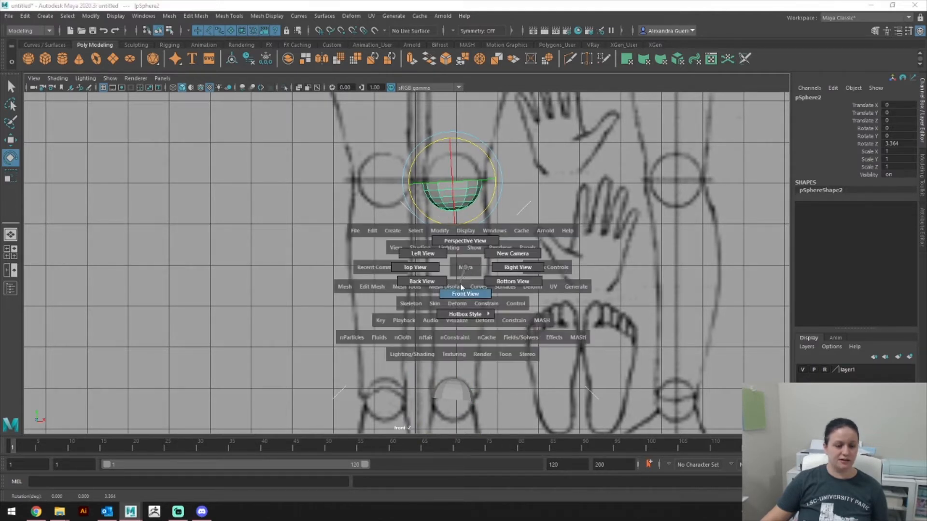
Step: Rotate the knee hemisphere to about 4.364 in X in the side view to follow the drawn leg
drag(459, 284, 519, 271)
alt+middle_drag(530, 321, 560, 97)
drag(546, 251, 549, 247)
click(540, 368)
click(571, 230)
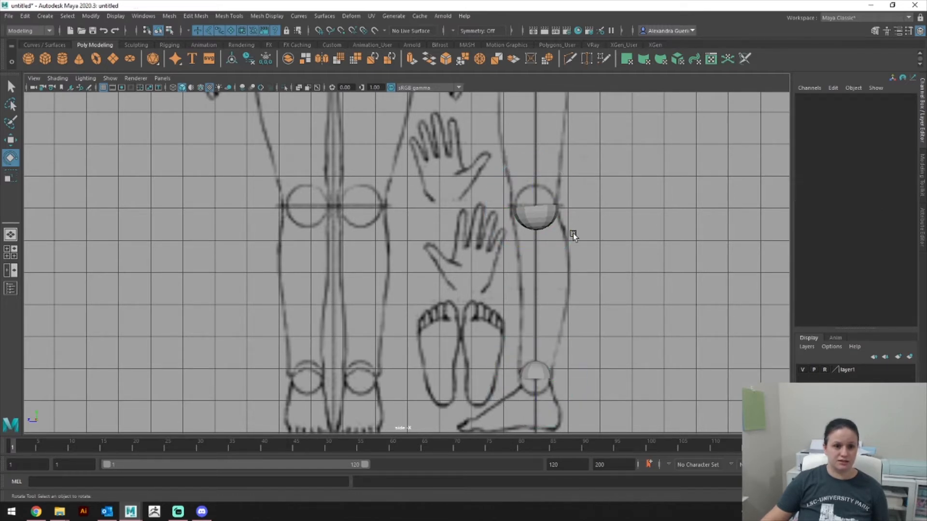
Step: Select the knee and ankle hemispheres in the perspective view and reverse their normals
key(space)
drag(560, 244, 516, 189)
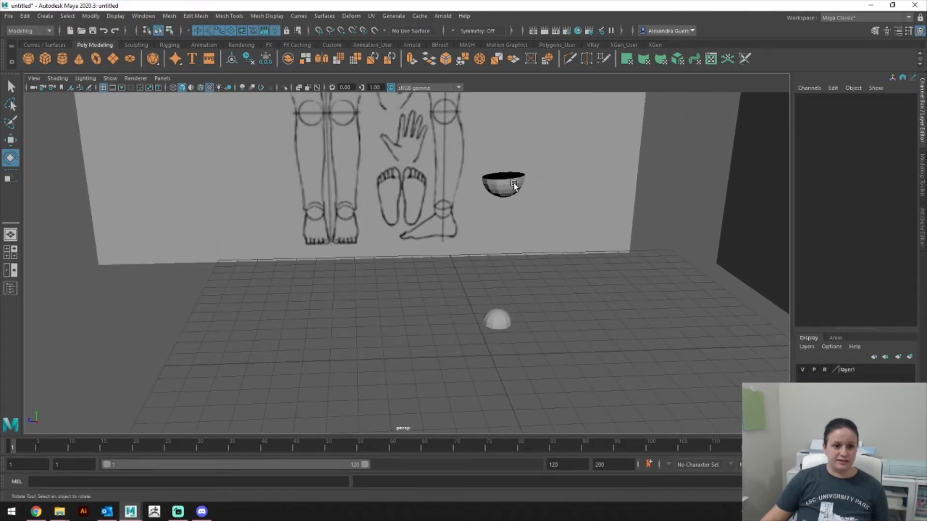
click(514, 183)
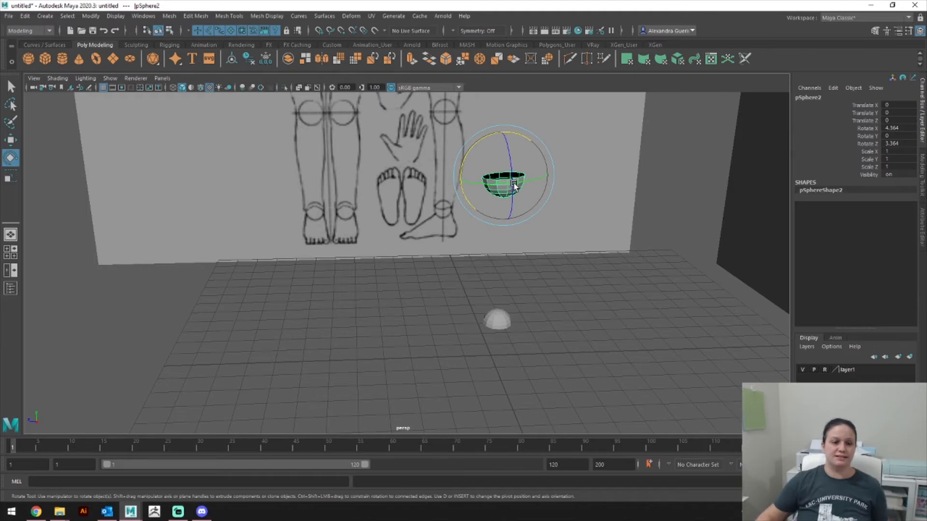
click(506, 317)
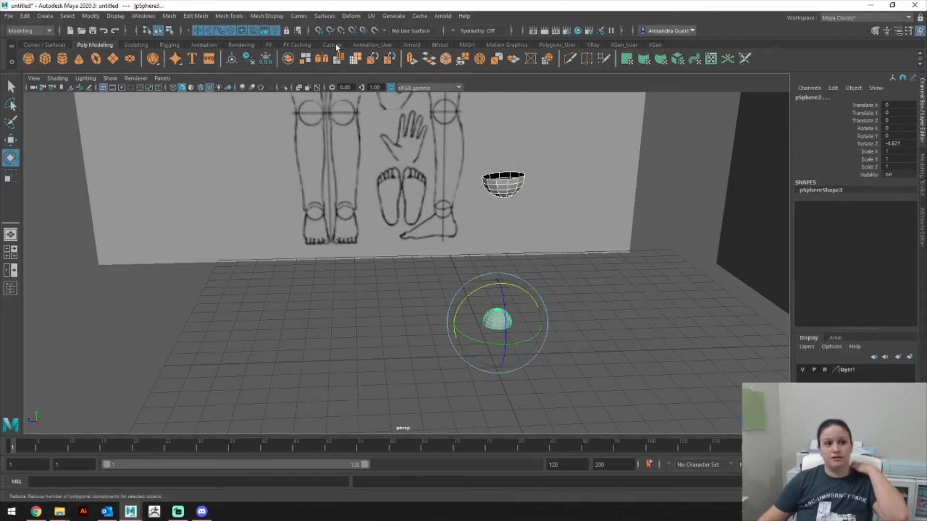
click(351, 16)
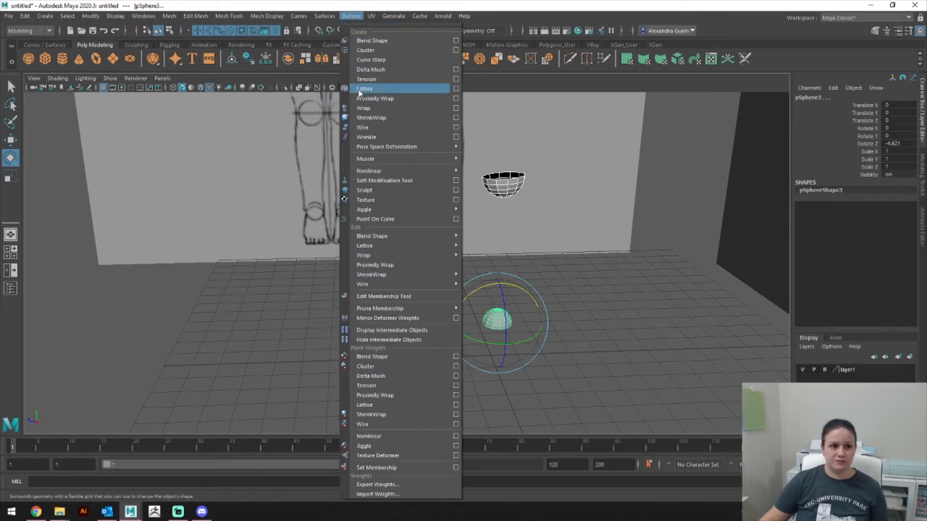
mouse_move(280, 19)
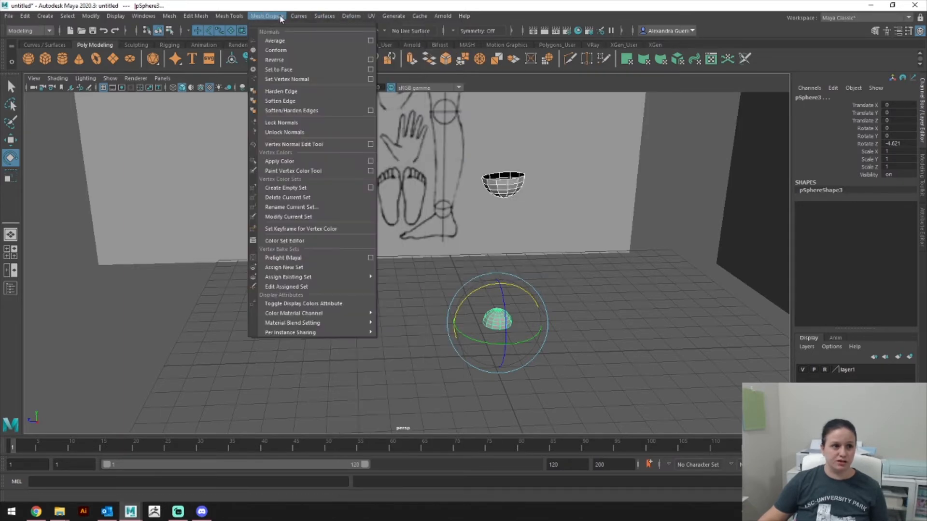
click(275, 60)
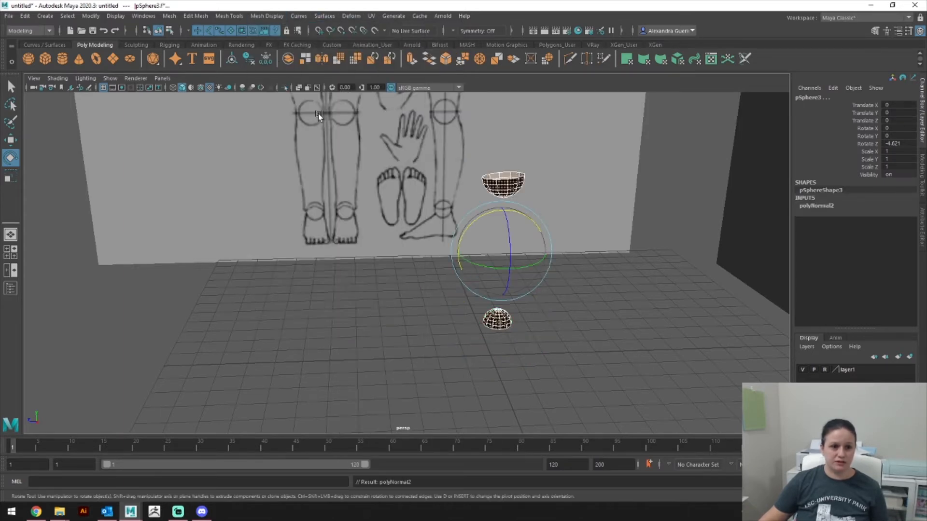
click(566, 236)
alt+drag(570, 235, 569, 212)
alt+right_drag(563, 203, 636, 208)
alt+middle_drag(635, 185, 597, 271)
right_drag(494, 194, 491, 169)
click(496, 194)
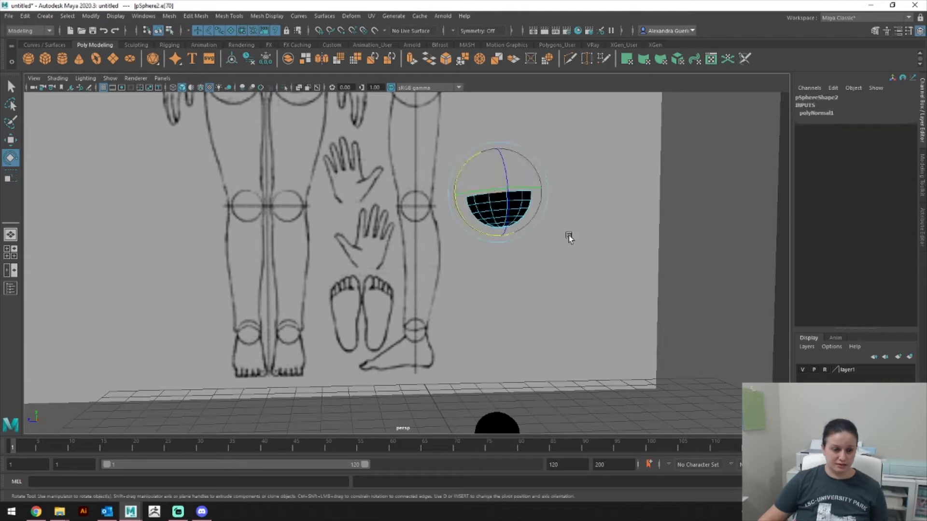
alt+middle_drag(558, 228, 589, 228)
key(q)
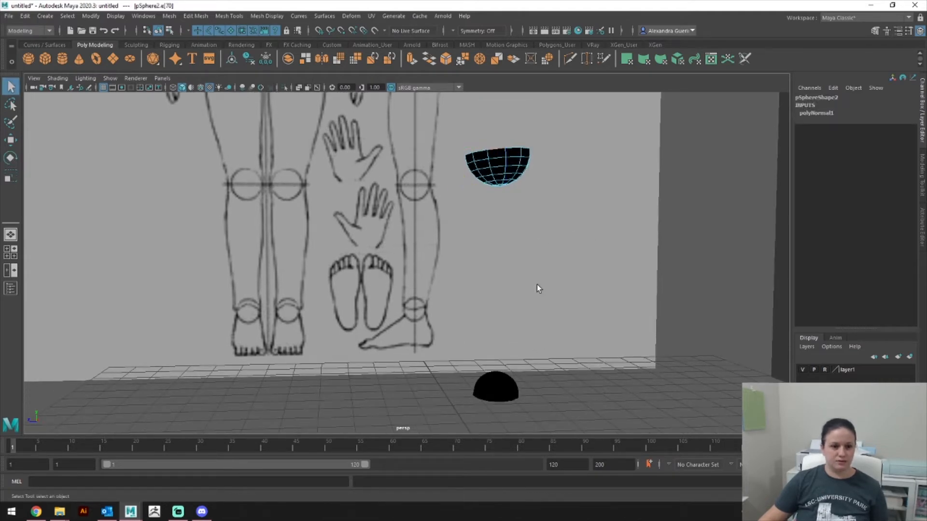
Step: Return to object selection and combine the knee and ankle hemispheres into one mesh
right_drag(514, 177, 553, 158)
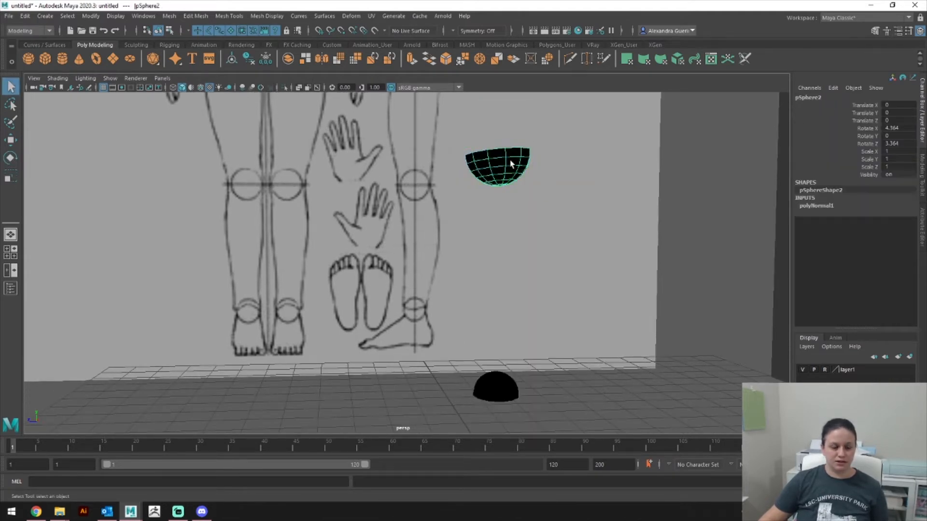
click(512, 393)
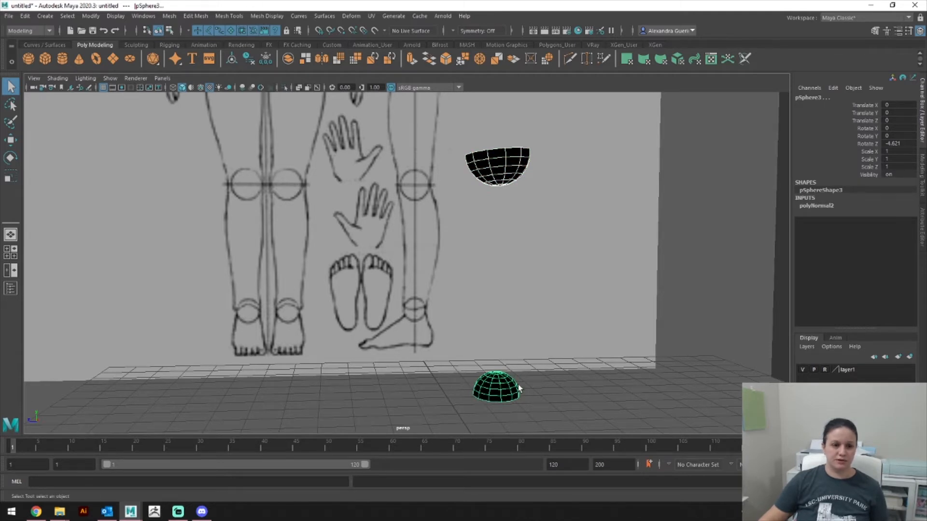
click(195, 16)
click(196, 16)
click(170, 16)
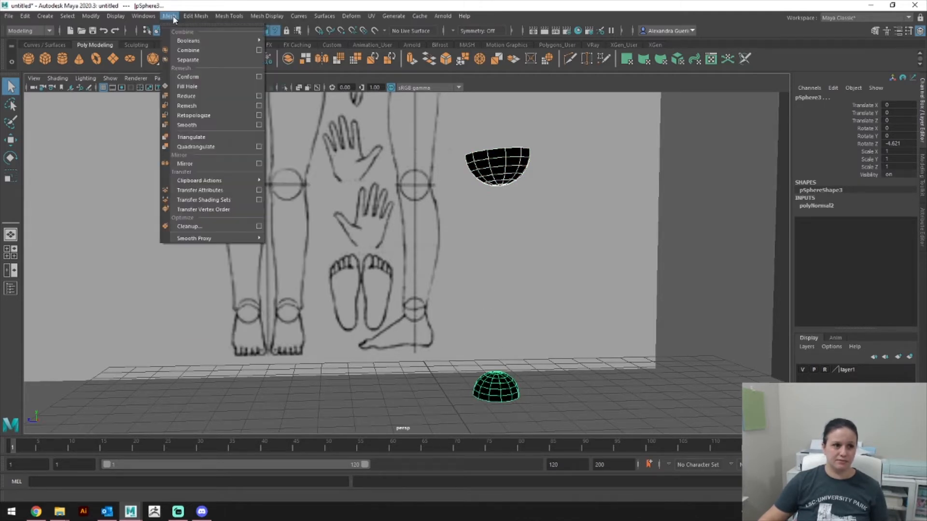
click(189, 49)
Step: Select the open rim edge loops of both hemispheres and bridge them into the lower leg
right_drag(516, 167, 515, 137)
click(516, 148)
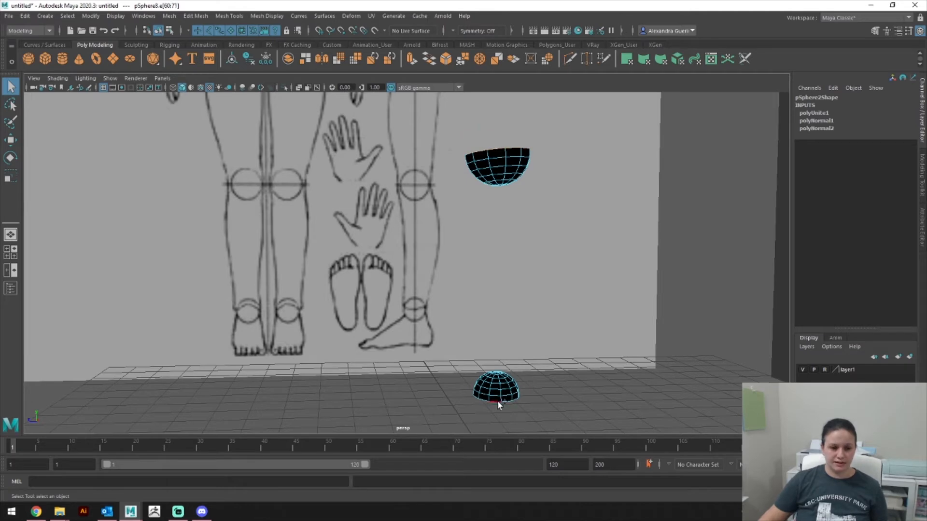
alt+drag(511, 404, 539, 341)
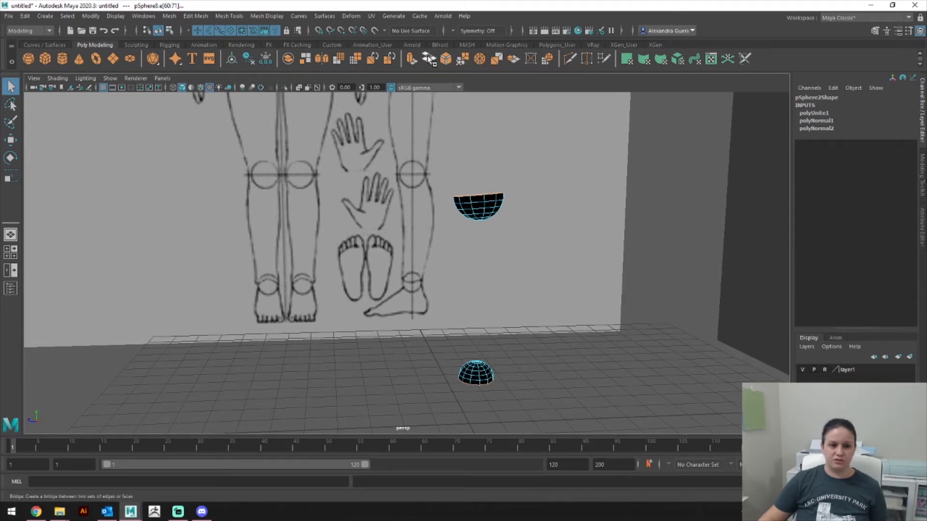
click(427, 56)
mouse_move(563, 200)
alt+mouse_down()
mouse_move(568, 221)
mouse_move(569, 203)
mouse_move(579, 208)
mouse_move(545, 220)
mouse_move(563, 197)
mouse_move(602, 201)
mouse_move(543, 200)
alt+mouse_up()
alt+right_drag(544, 201, 533, 219)
alt+drag(533, 219, 440, 196)
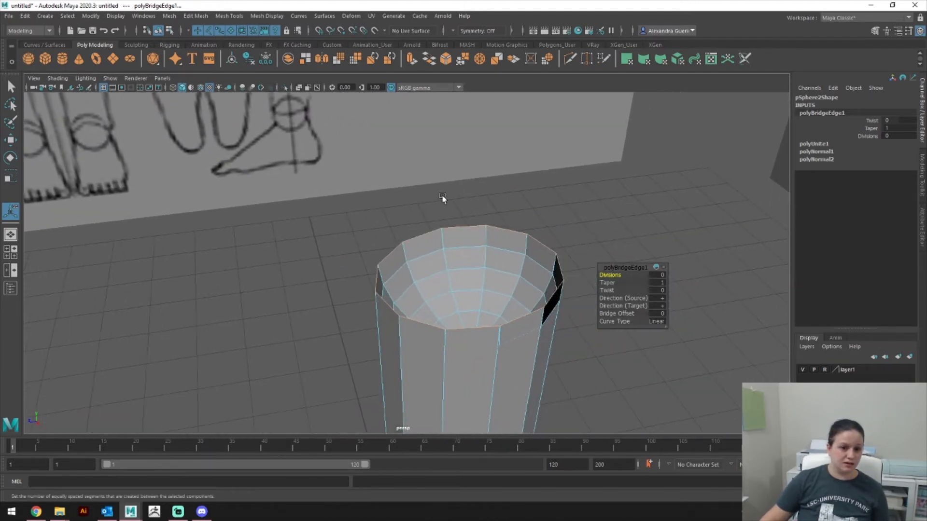
Step: Undo the bridge to inspect the open hemispheres, and redo it
key(ctrl+z)
mouse_move(538, 232)
alt+mouse_down()
mouse_move(633, 251)
mouse_move(662, 234)
mouse_move(681, 249)
mouse_move(753, 246)
mouse_move(658, 238)
alt+mouse_up()
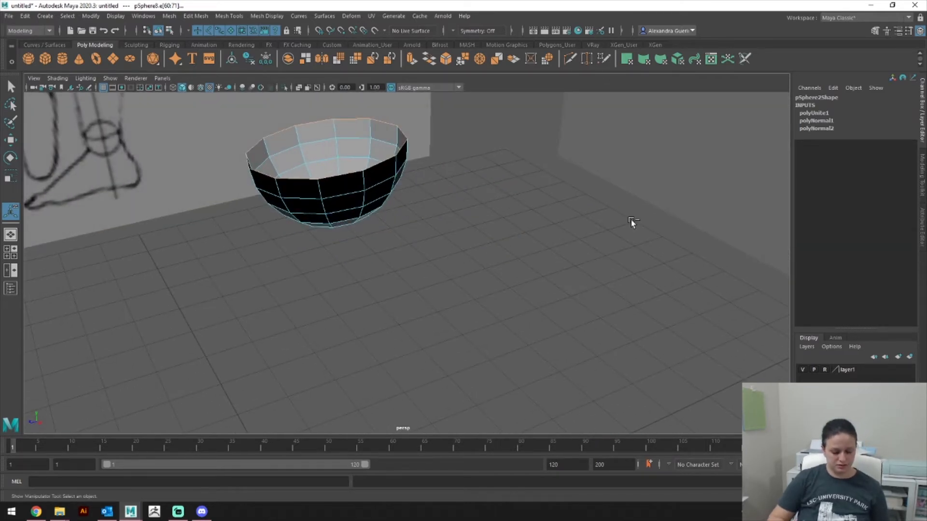
key(shift+z)
mouse_move(547, 243)
alt+mouse_down()
mouse_move(496, 230)
mouse_move(265, 263)
mouse_move(422, 290)
mouse_move(332, 268)
alt+mouse_up()
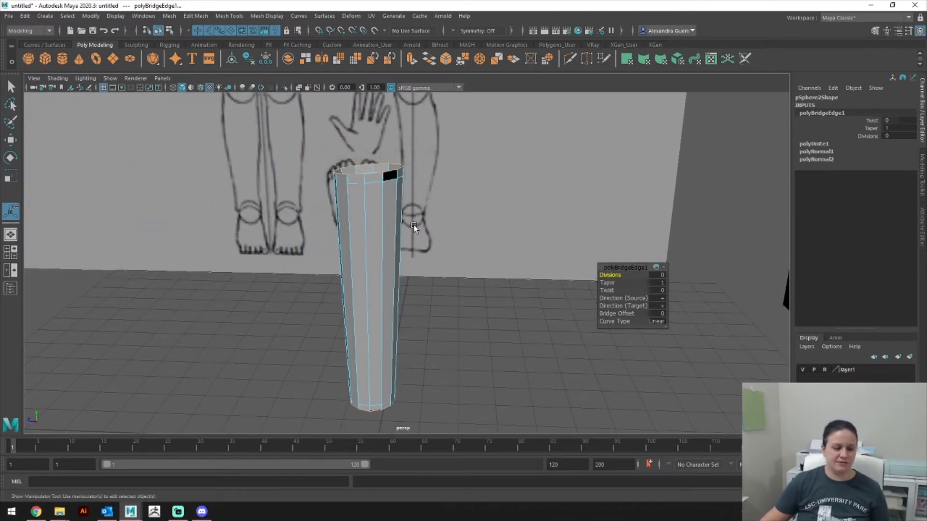
mouse_move(426, 219)
alt+mouse_down()
mouse_move(444, 259)
mouse_move(482, 244)
mouse_move(477, 272)
alt+mouse_up()
Step: Insert an edge loop around the upper calf of the lower leg in the front view
key(space)
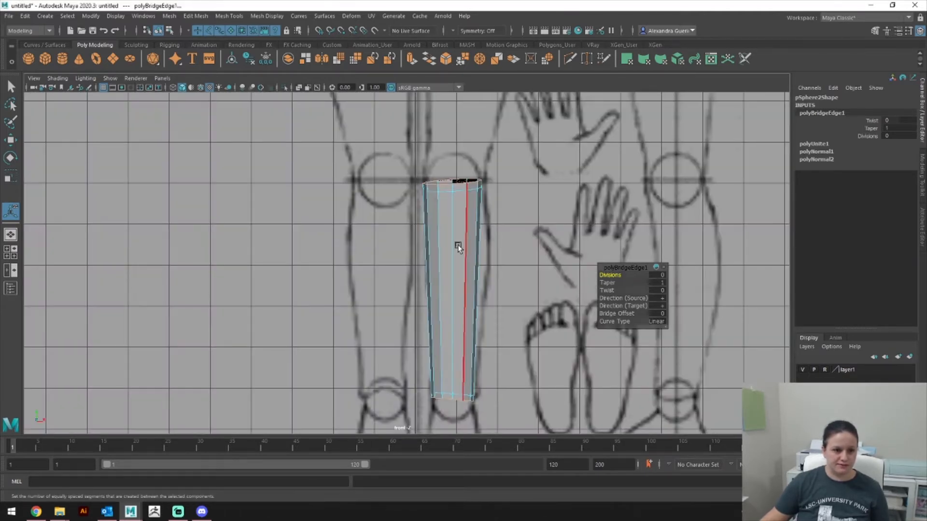
click(232, 16)
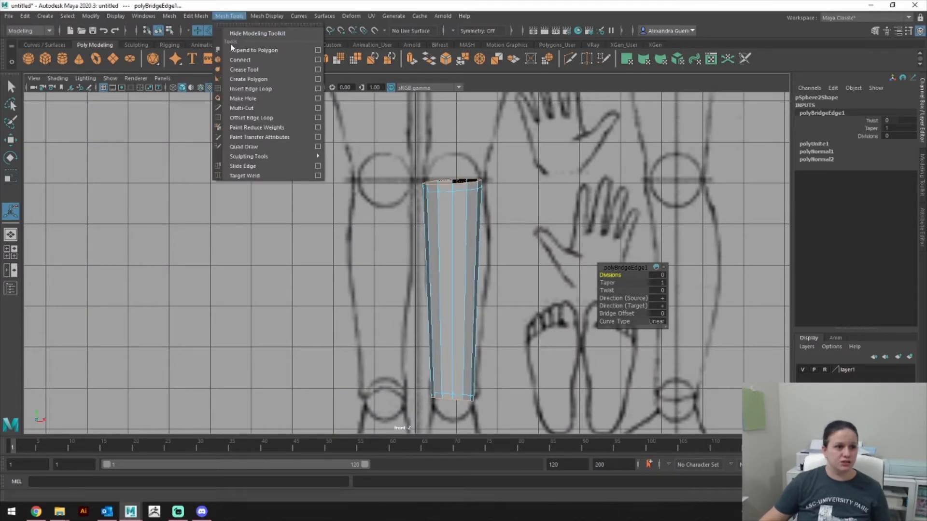
click(249, 98)
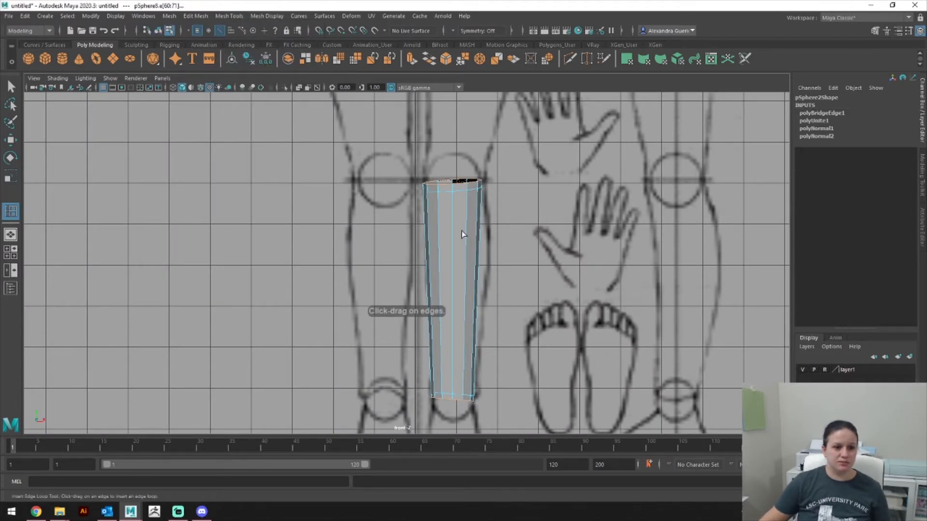
drag(467, 234, 469, 245)
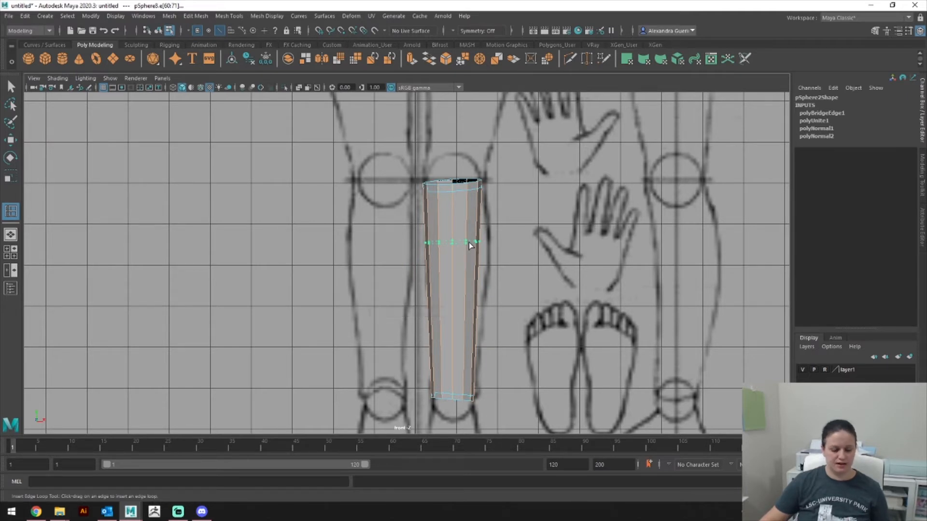
Step: Scale the new calf edge loop outward toward the drawn leg's width in the front view
key(e)
key(r)
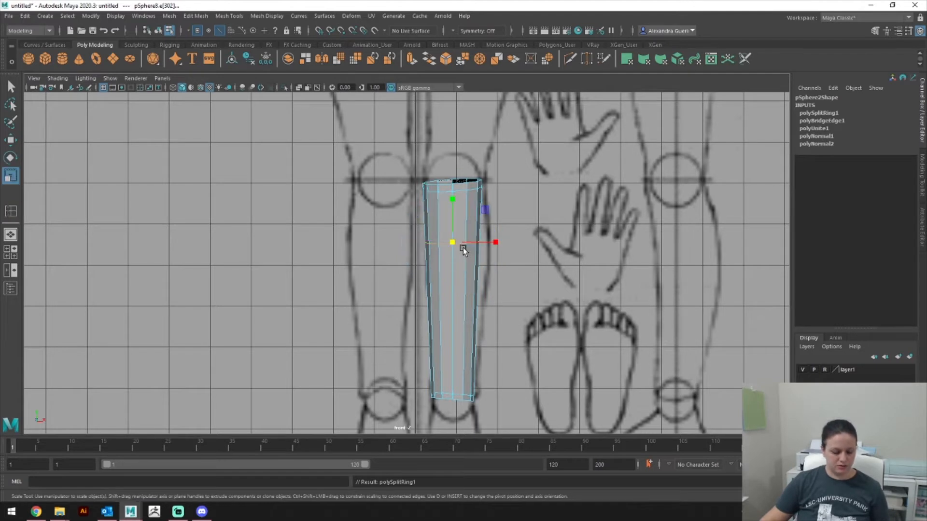
drag(454, 243, 461, 243)
key(q)
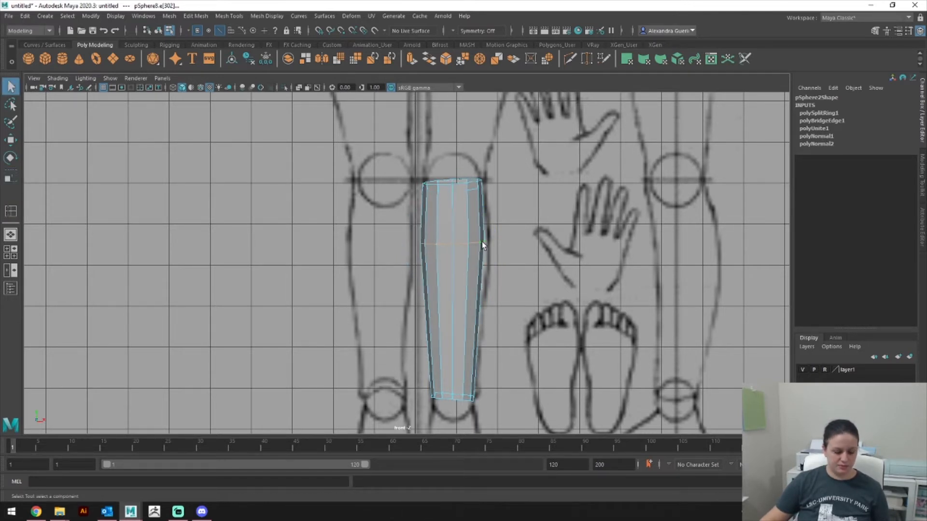
Step: Move the calf edge loop to follow the drawn calf outline in the front and side views
key(w)
mouse_move(495, 242)
mouse_down()
mouse_move(538, 247)
mouse_move(498, 254)
mouse_up()
key(space)
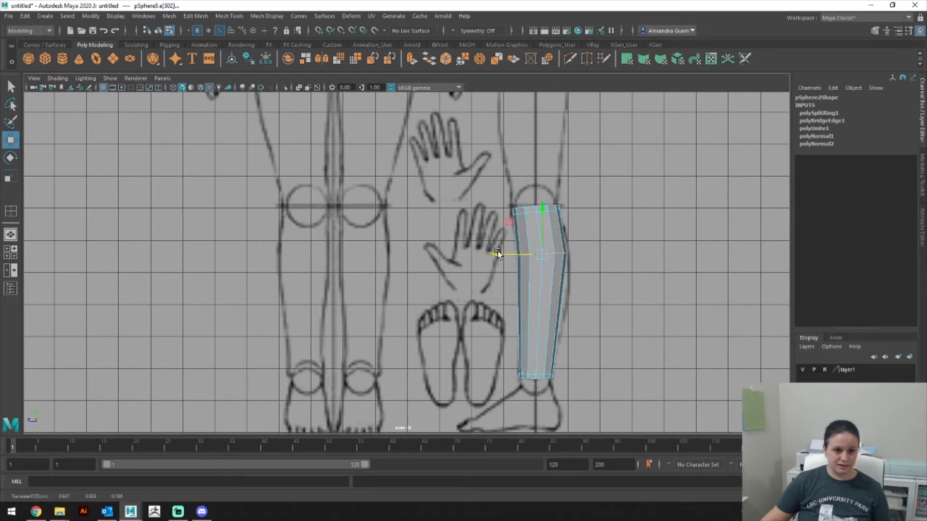
Step: Examine the lower leg mesh and the large sphere above it in the perspective view
key(space)
drag(576, 242, 600, 262)
click(600, 262)
scroll(610, 259, up, 3)
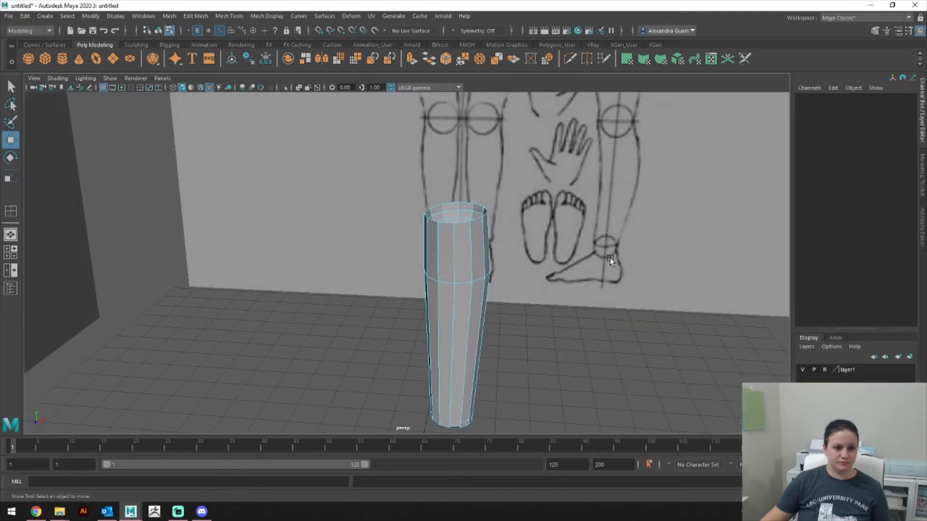
alt+right_drag(610, 258, 386, 239)
alt+drag(492, 256, 521, 254)
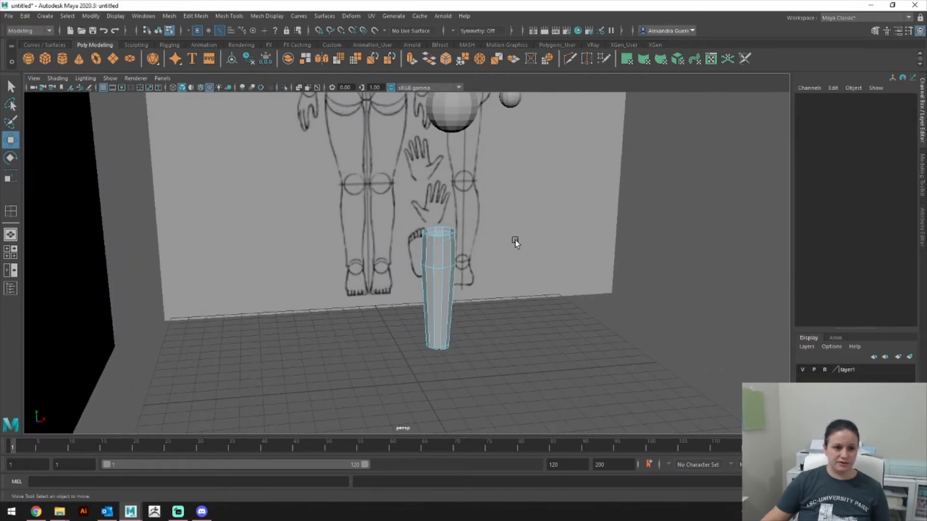
click(447, 107)
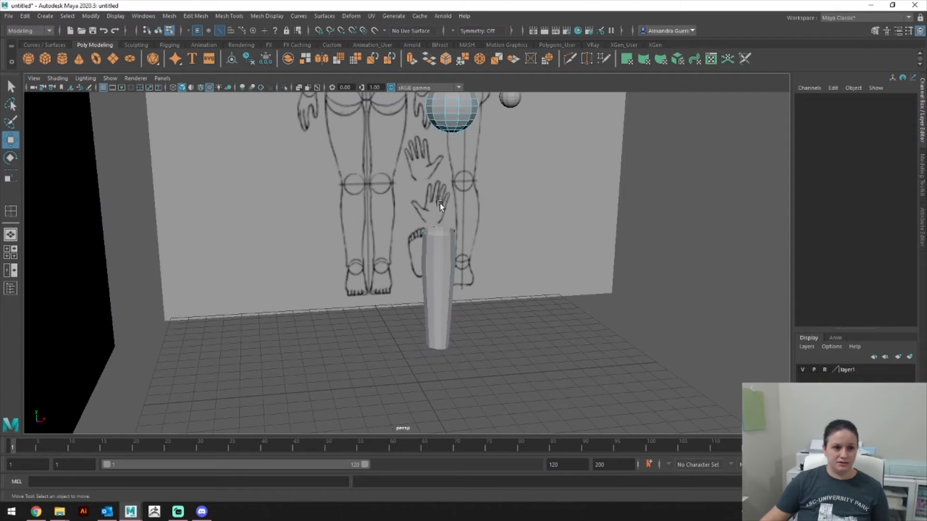
click(438, 235)
click(450, 127)
click(441, 229)
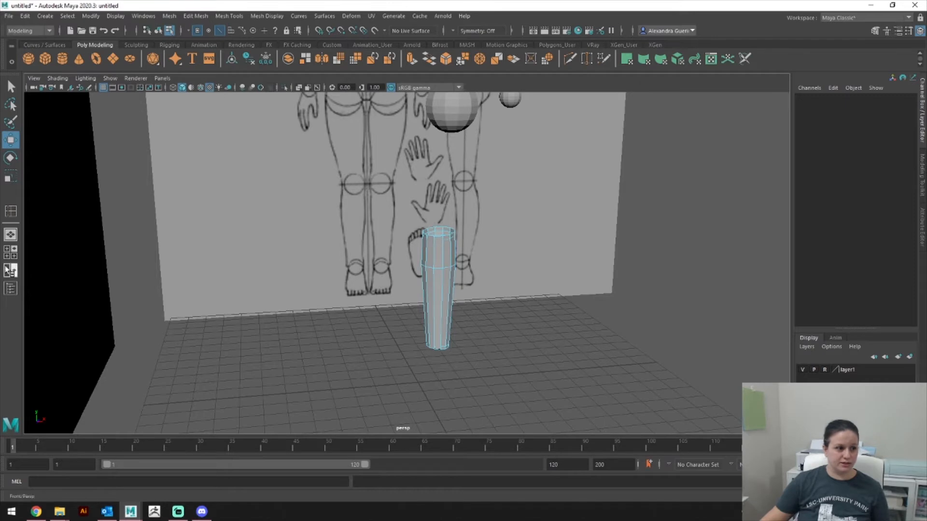
Step: Open the Outliner, try to dock it beside the viewport, and close it
click(10, 288)
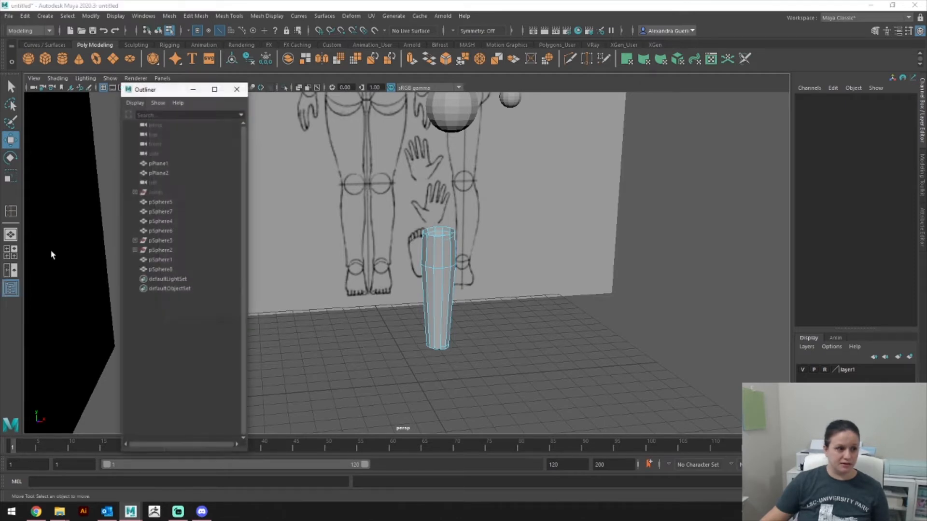
drag(162, 94, 25, 79)
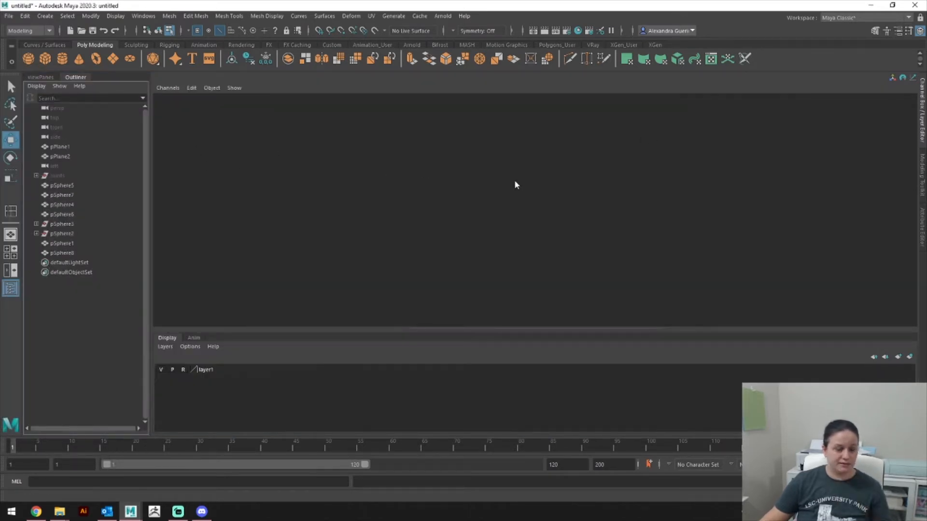
key(space)
drag(514, 184, 512, 199)
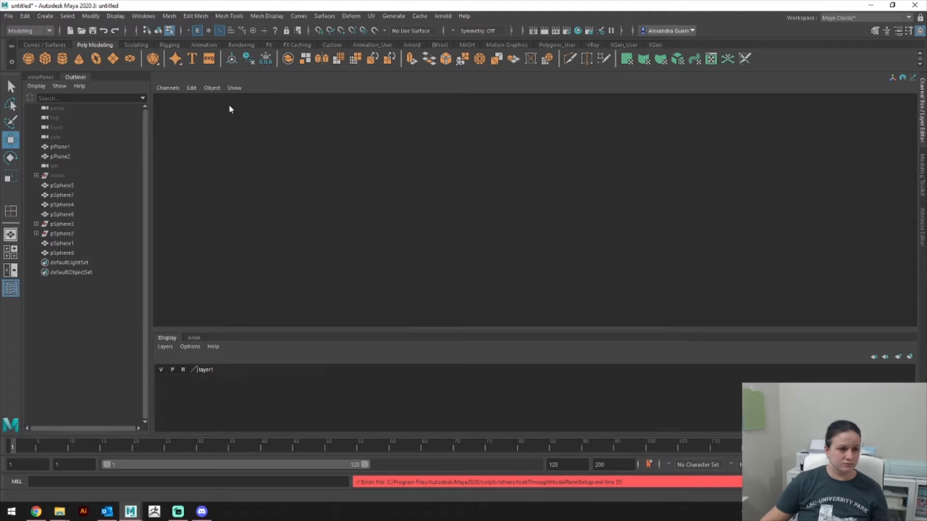
drag(77, 77, 292, 164)
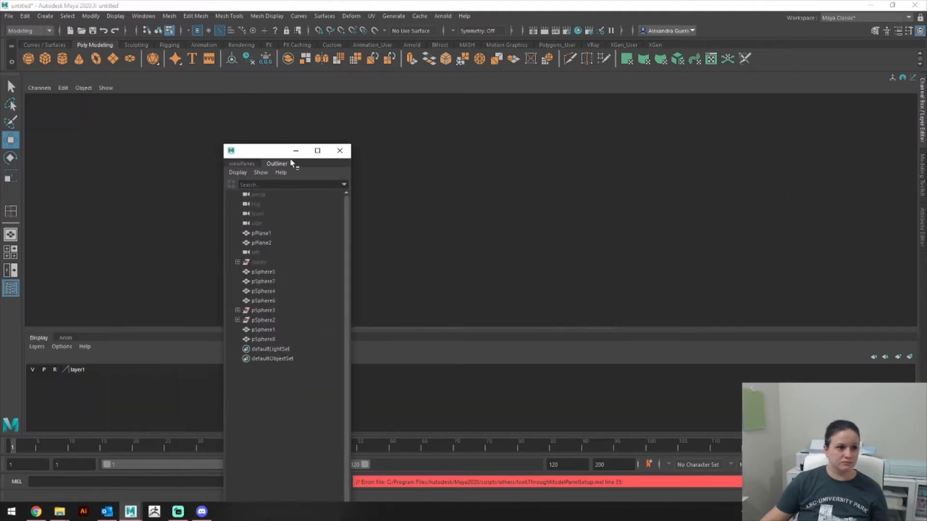
click(339, 151)
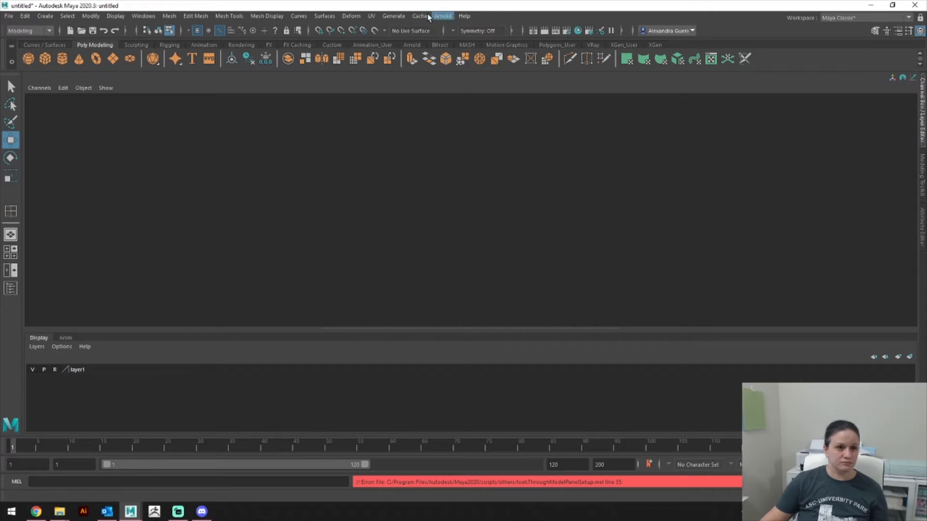
Step: Try to restore the viewport by switching the workspace to Modeling - Standard and back to Maya Classic
click(842, 18)
click(835, 26)
click(847, 18)
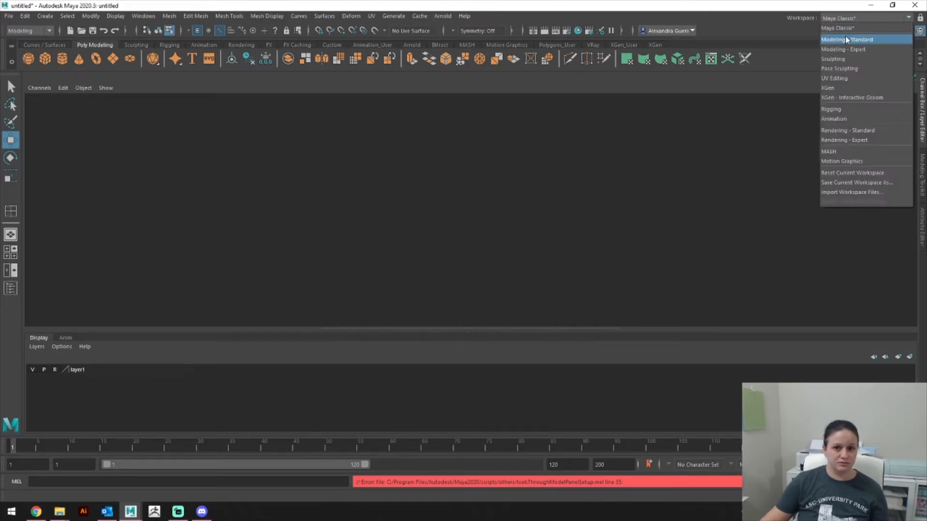
click(846, 38)
click(847, 18)
click(843, 30)
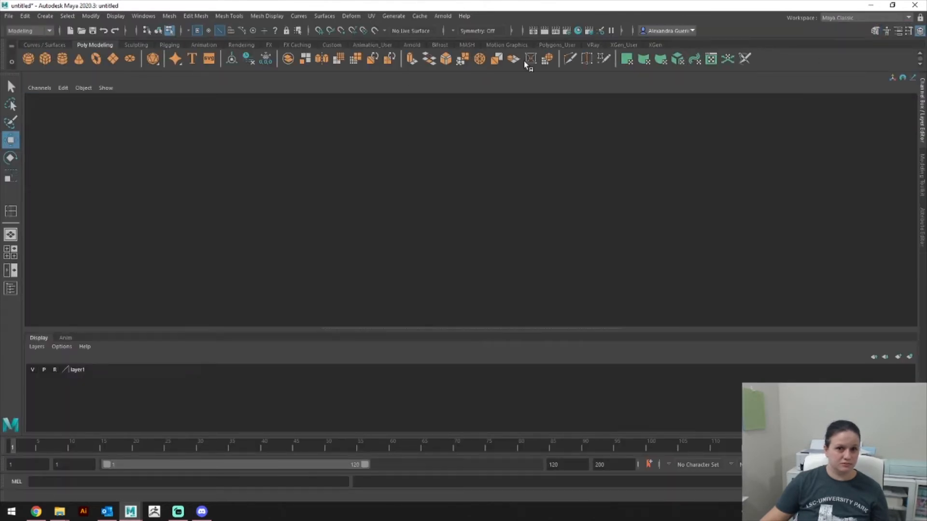
Step: Reset the current Maya Classic workspace and split the viewport into front and perspective views
click(843, 18)
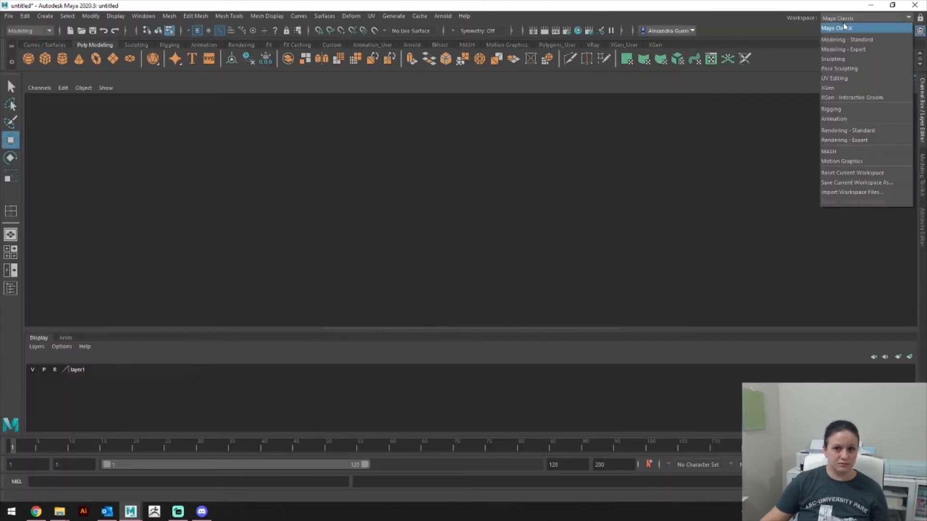
click(843, 173)
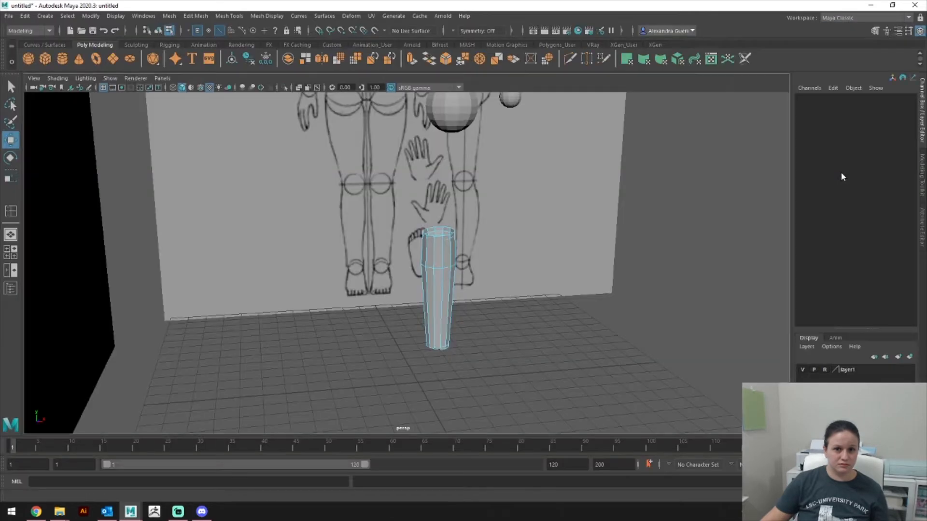
click(11, 270)
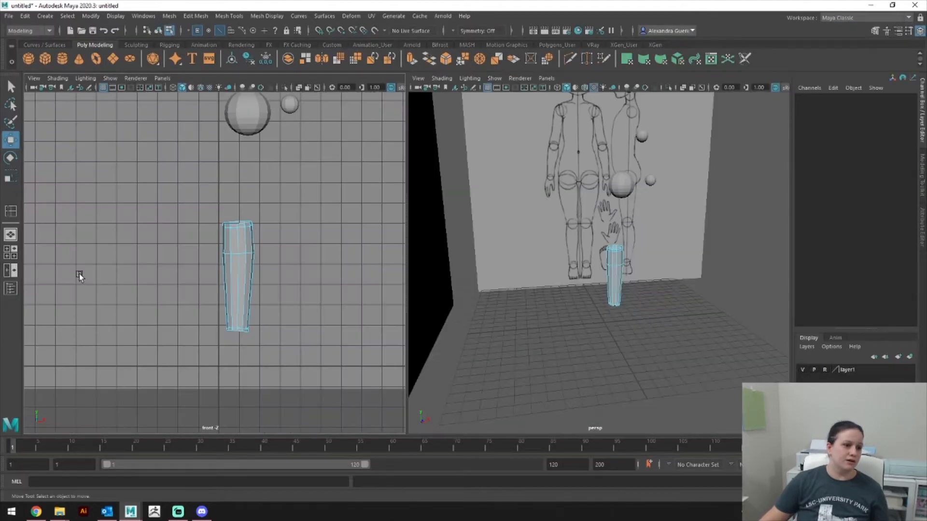
key(space)
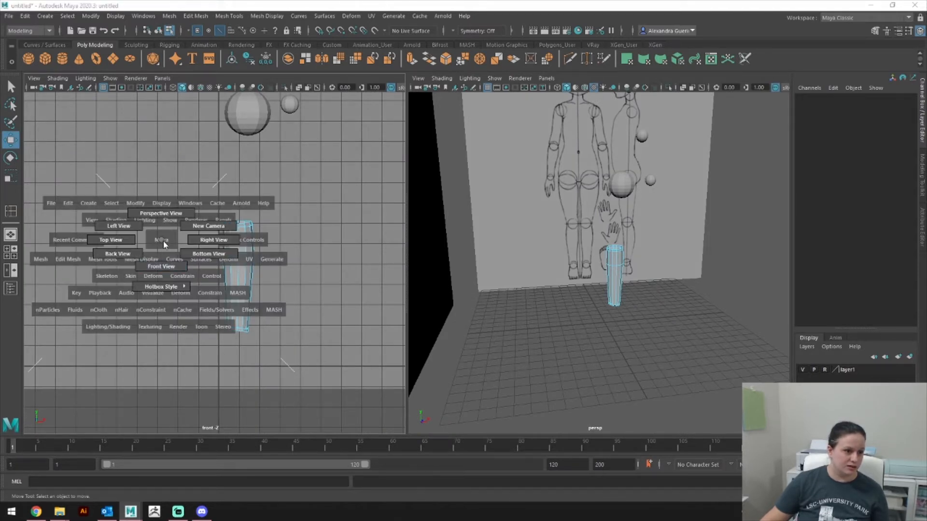
key(space)
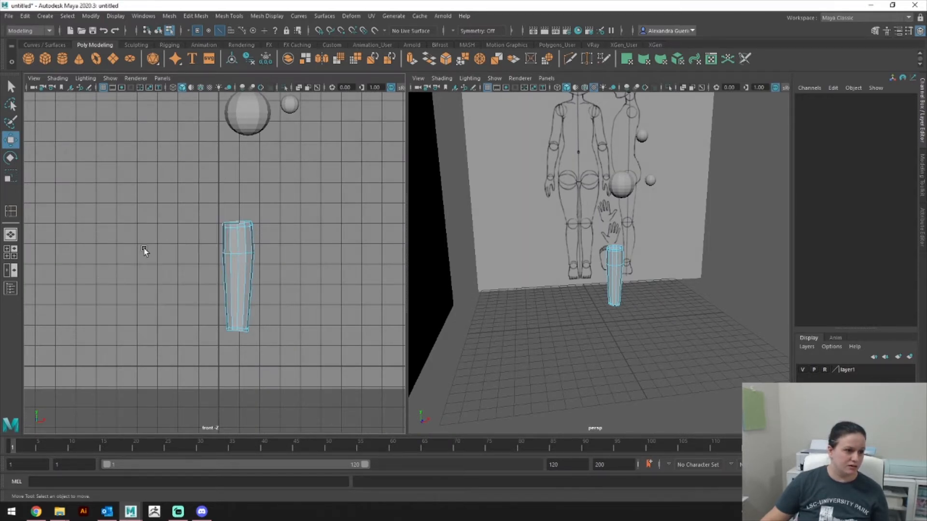
Step: Show the Outliner beside a single perspective view framed on the lower leg and the joint spheres
click(10, 288)
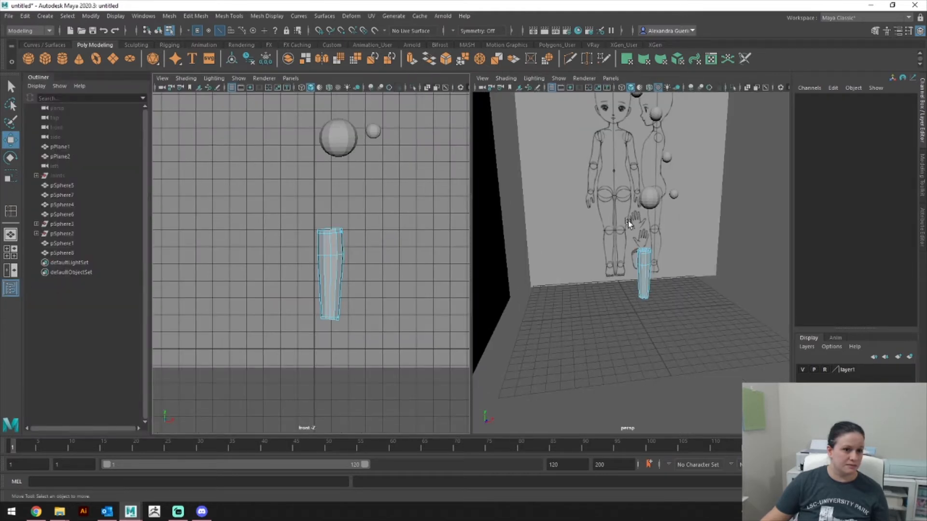
click(11, 235)
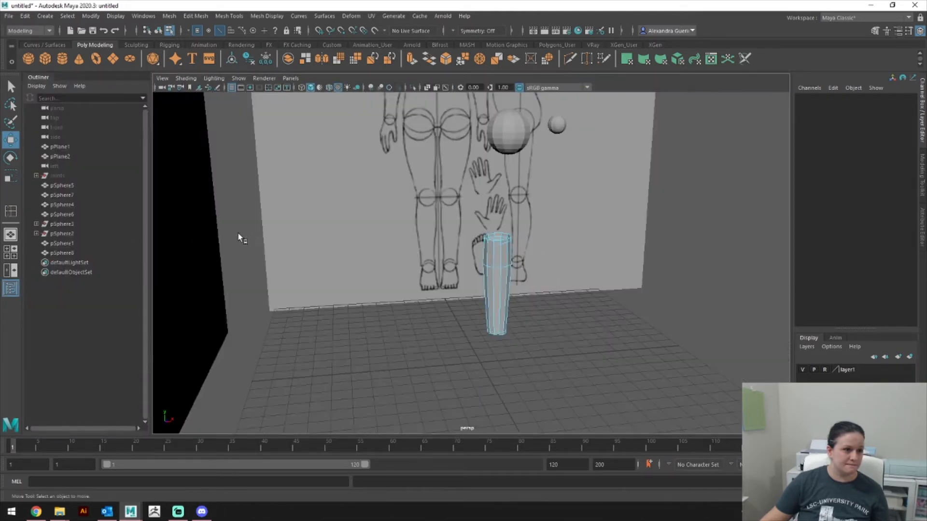
key(space)
click(453, 201)
click(524, 193)
alt+middle_drag(536, 193, 532, 279)
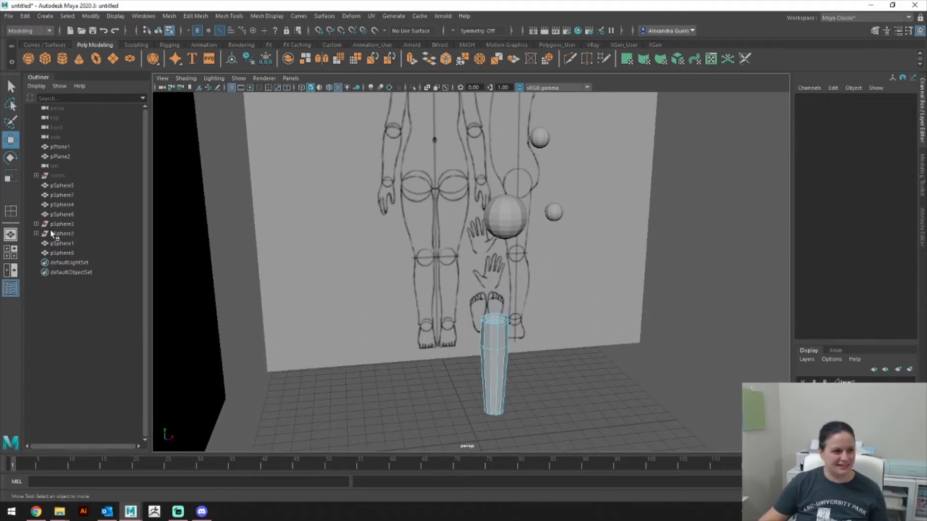
Step: Unhide the Joints group
click(58, 176)
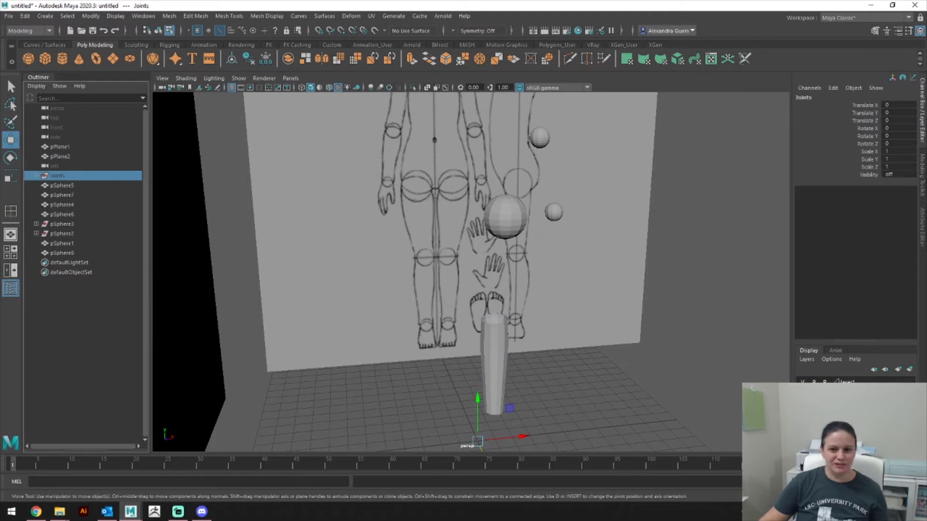
key(shift+h)
click(548, 331)
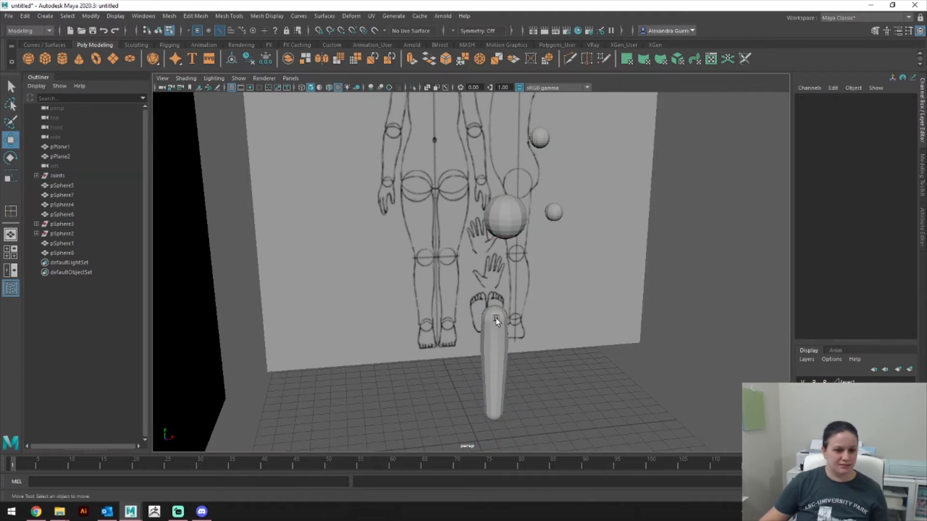
Step: Duplicate the knee sphere from the Joints group in place at the top of the lower leg
key(ctrl+d)
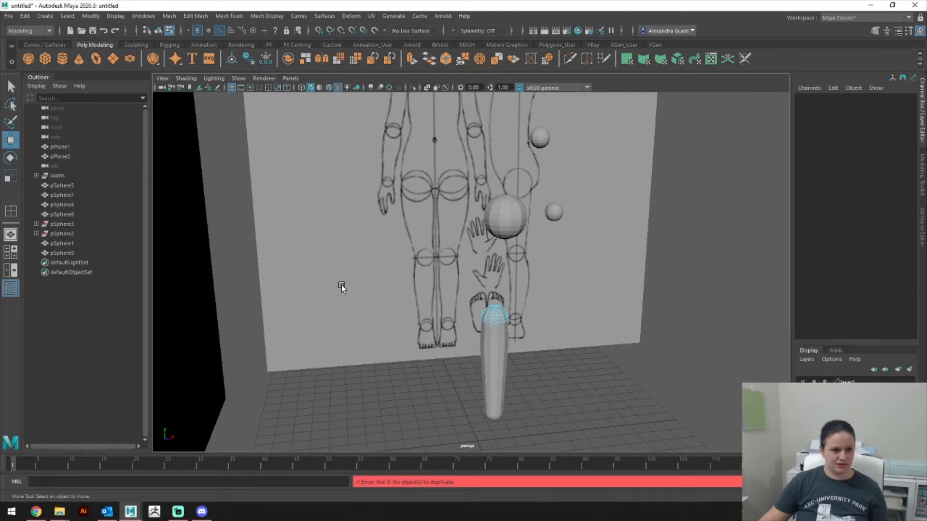
click(493, 313)
right_drag(495, 313, 529, 267)
click(485, 320)
click(488, 319)
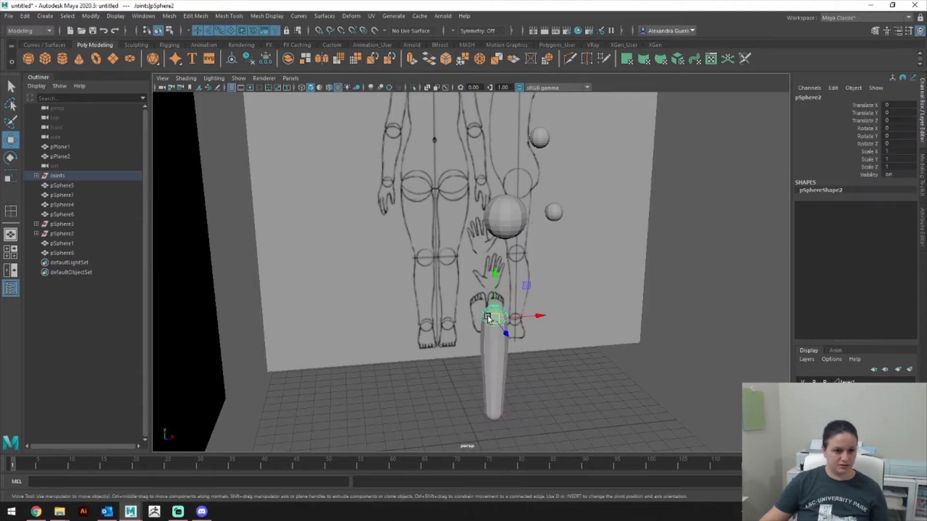
drag(538, 315, 482, 316)
key(ctrl+z)
key(ctrl+d)
Step: Move the duplicated knee sphere out of the Joints group and hide the group
click(36, 177)
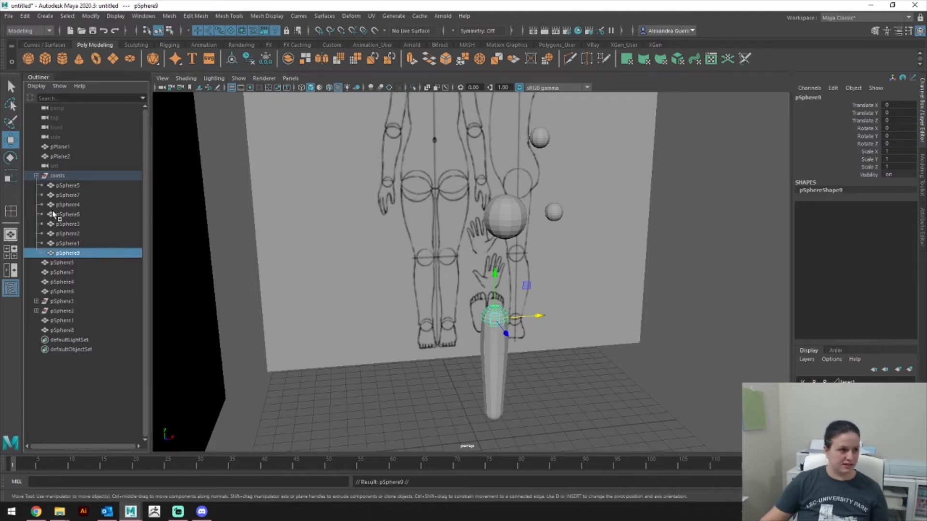
middle_drag(65, 251, 69, 268)
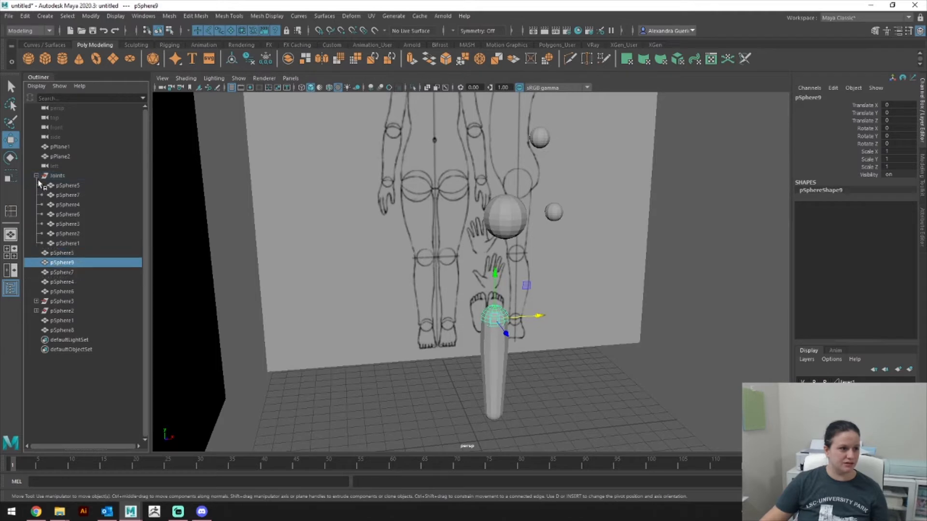
click(37, 176)
click(57, 175)
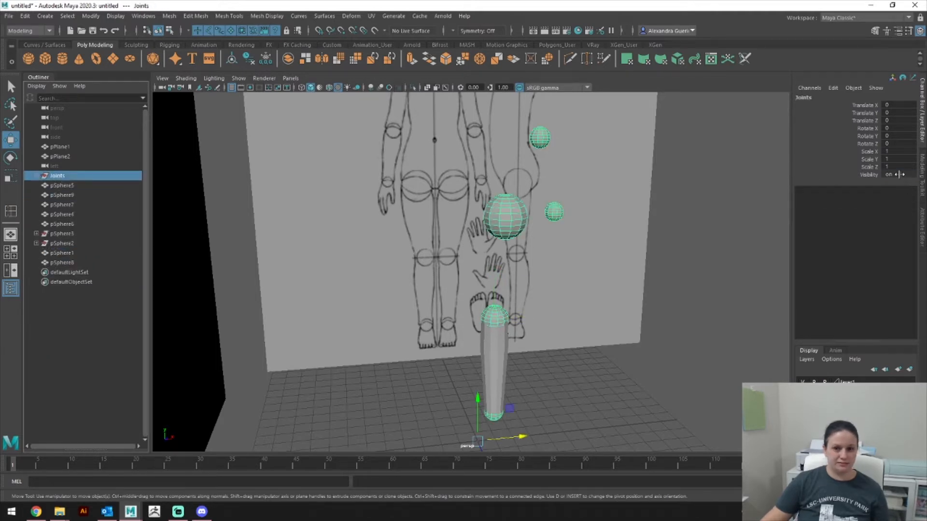
Step: Delete the upper dome faces of the duplicated knee sphere in the front view
click(502, 313)
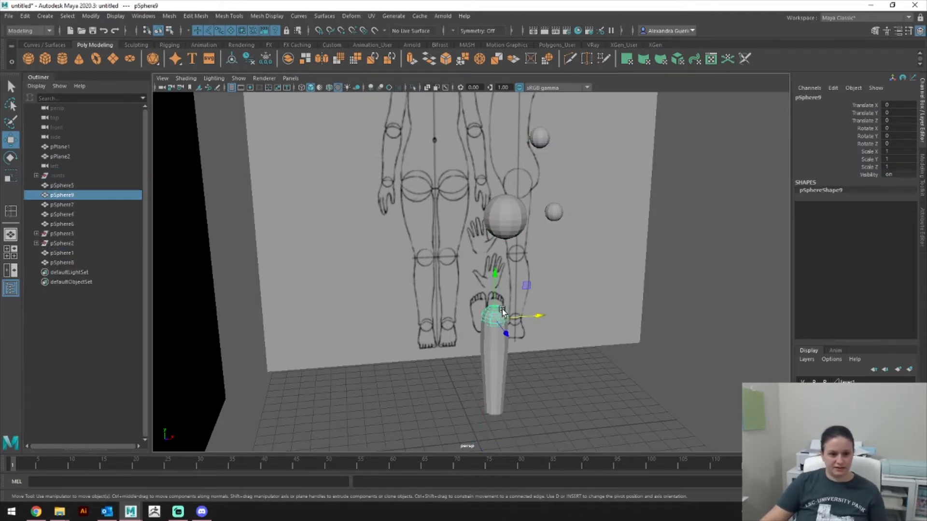
shift+click(506, 232)
key(space)
drag(506, 233, 500, 257)
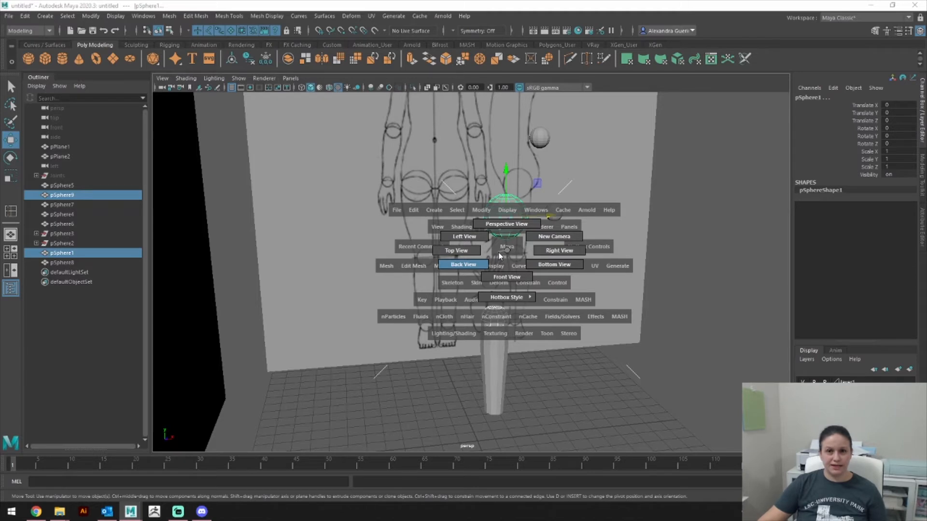
drag(501, 256, 504, 231)
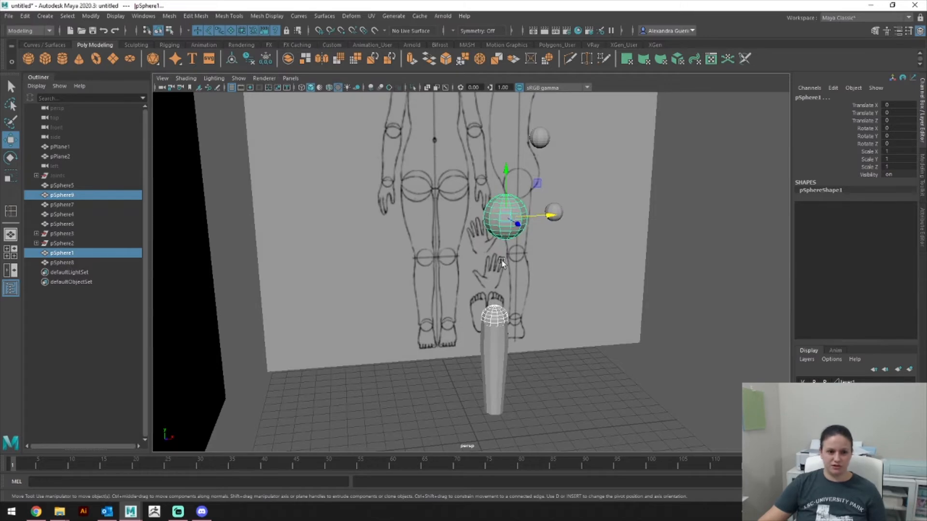
key(space)
drag(489, 294, 490, 295)
drag(490, 287, 488, 316)
scroll(526, 275, up, 5)
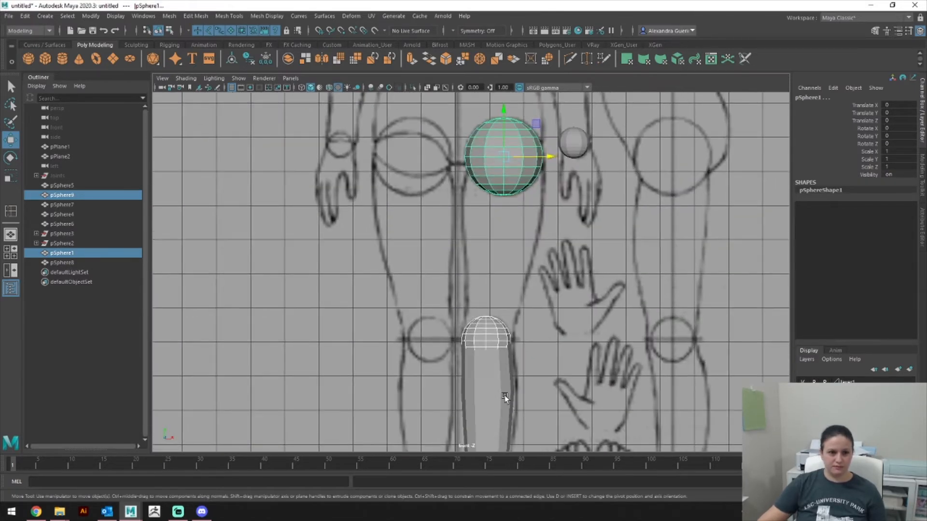
alt+middle_drag(505, 314, 505, 358)
right_drag(477, 245, 479, 269)
drag(446, 335, 518, 378)
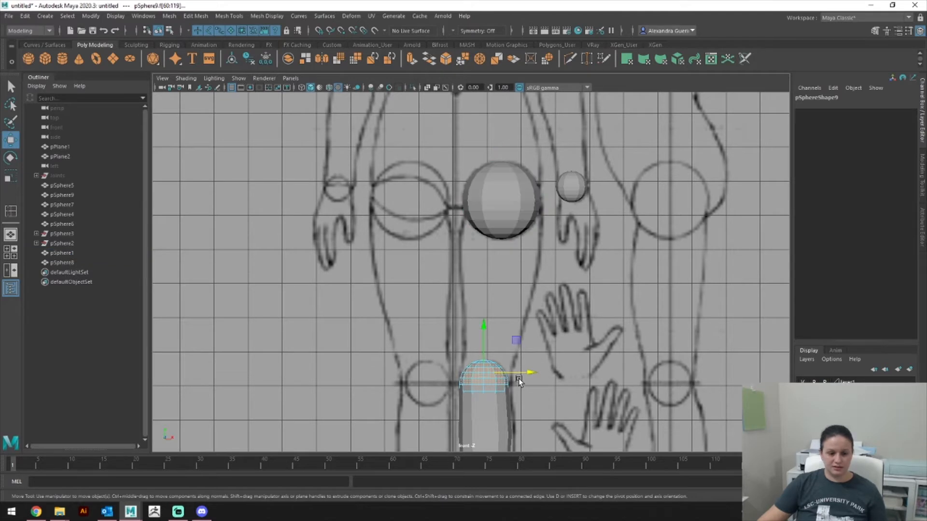
key(Delete)
Step: Delete the lower faces of the large hip sphere and return it to object mode
click(497, 219)
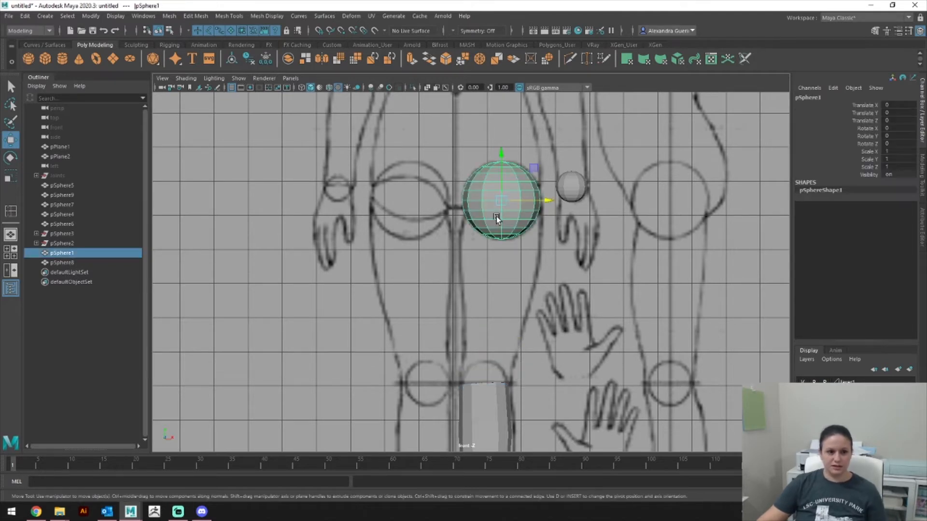
right_drag(496, 217, 497, 244)
drag(526, 252, 457, 215)
key(Delete)
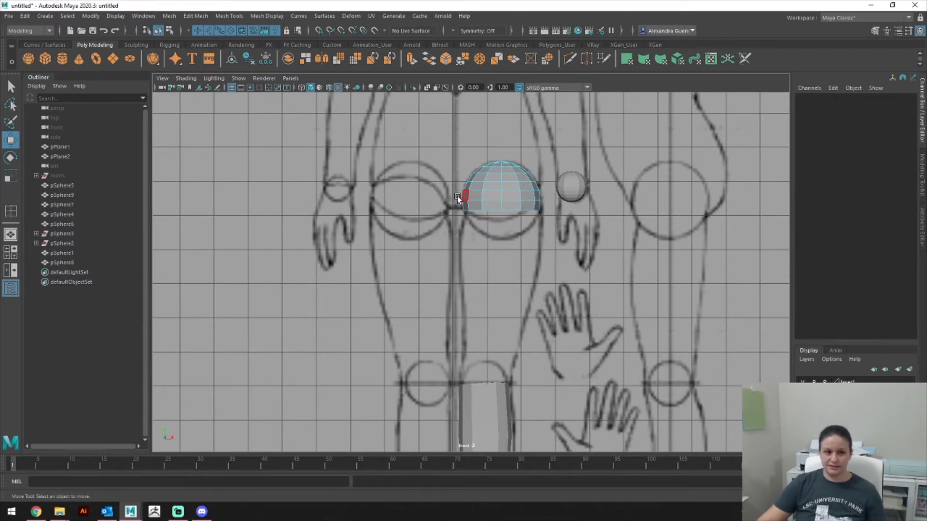
right_drag(491, 196, 513, 187)
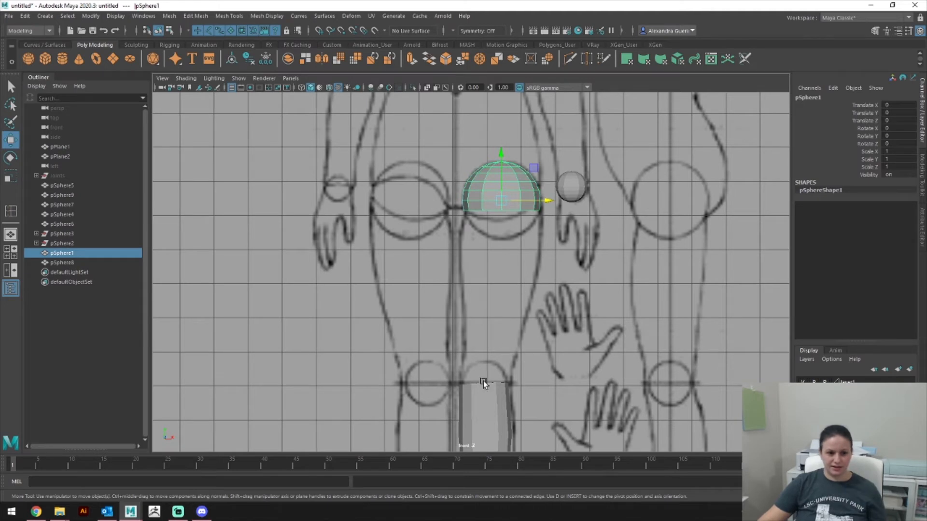
Step: Combine the cut knee sphere and the halved hip sphere into one mesh
click(484, 385)
shift+click(512, 191)
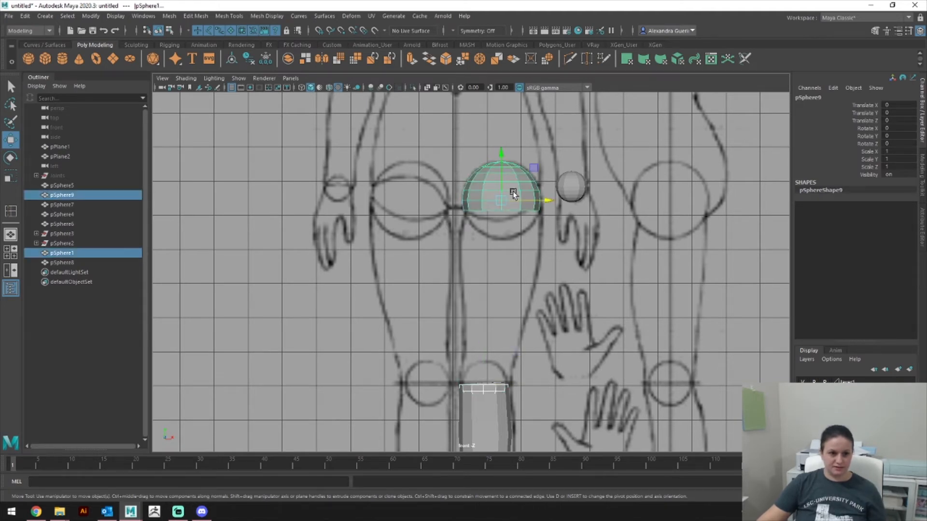
click(203, 16)
mouse_move(170, 16)
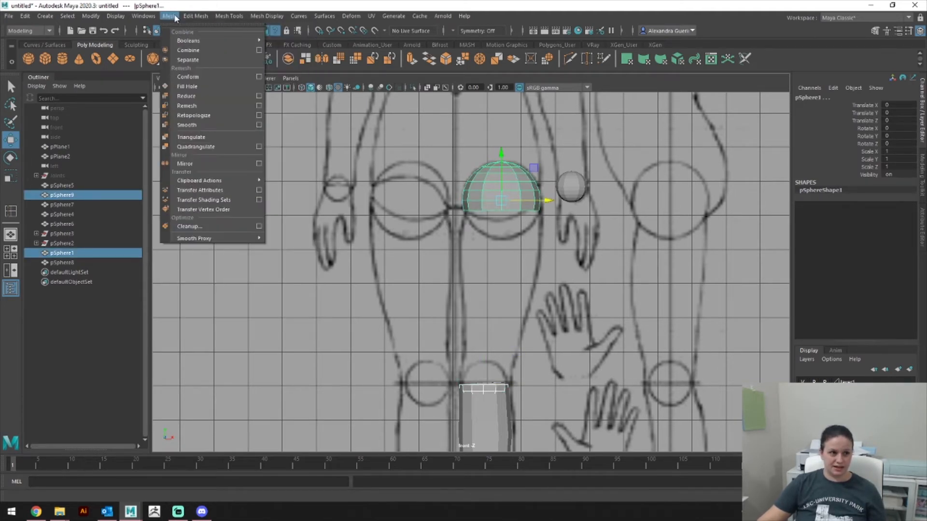
click(182, 53)
Step: Bridge the open border loops of the hip and knee spheres with 0 divisions to form the thigh
right_drag(499, 184, 497, 155)
click(502, 214)
key(q)
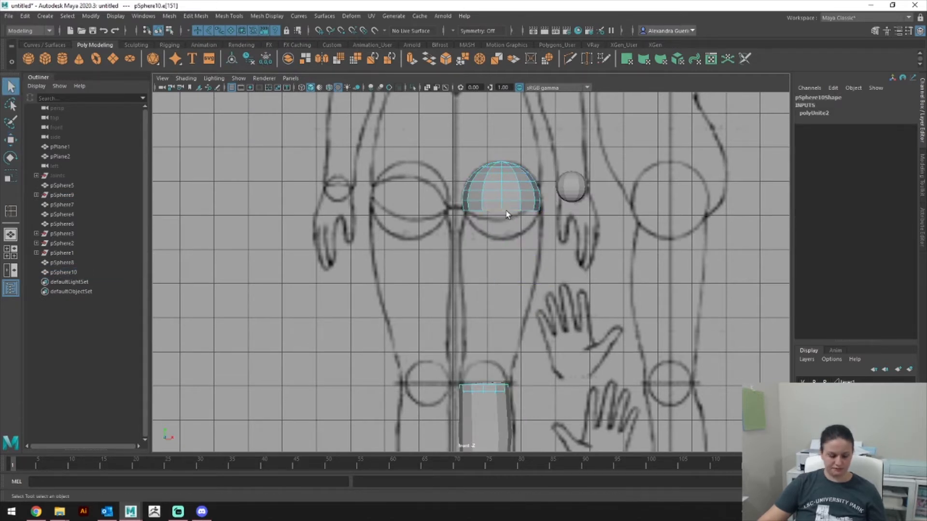
double_click(506, 211)
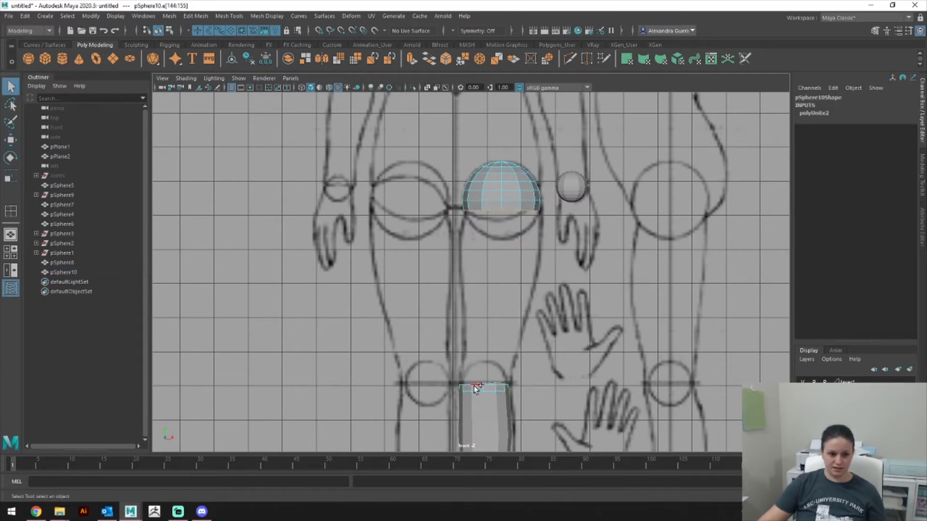
shift+double_click(486, 386)
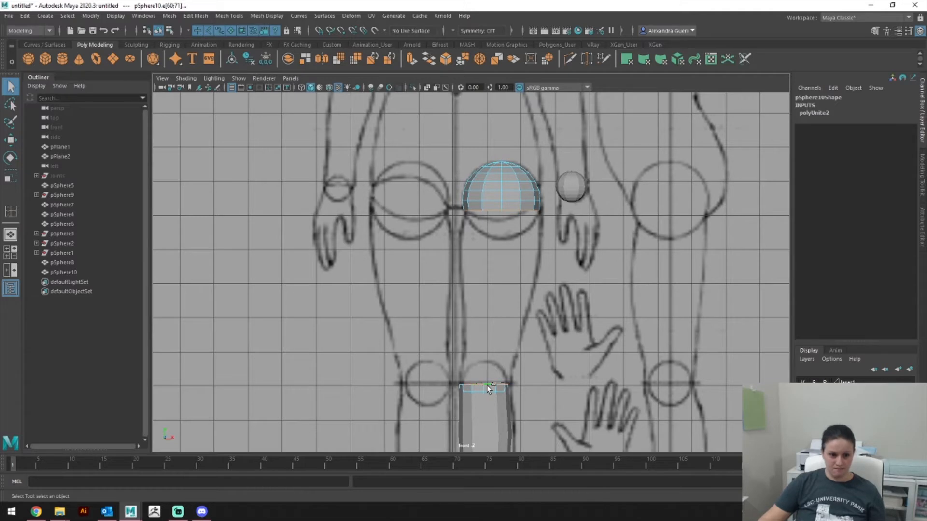
click(432, 58)
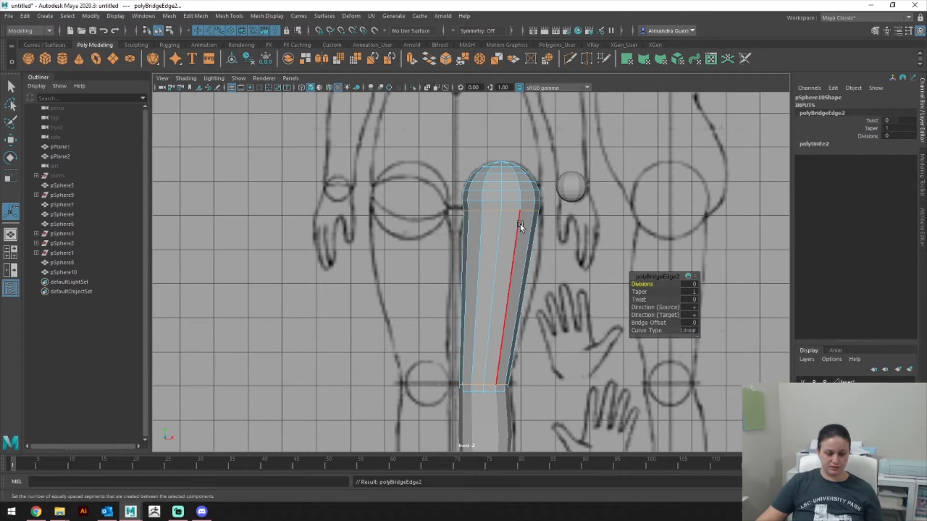
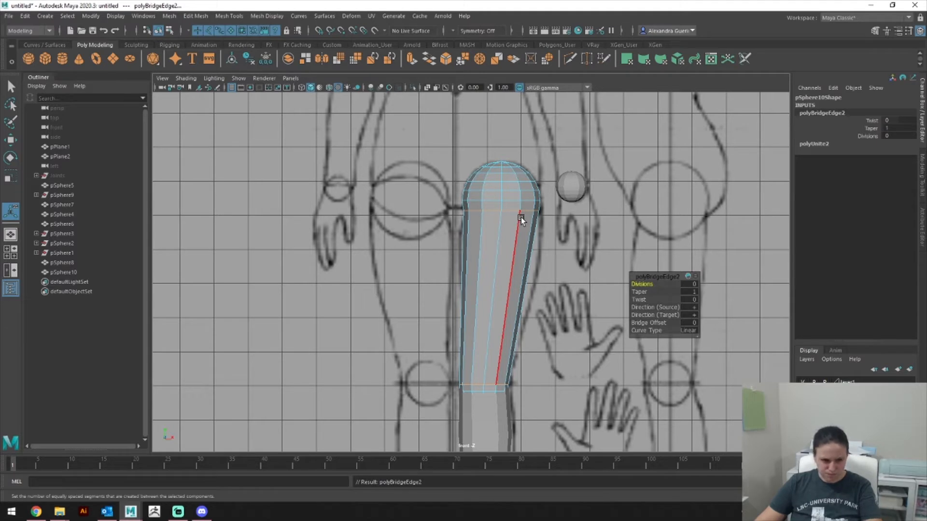
Step: Insert a horizontal edge loop around the upper thigh, about a third of the way below the hip
click(243, 17)
click(263, 89)
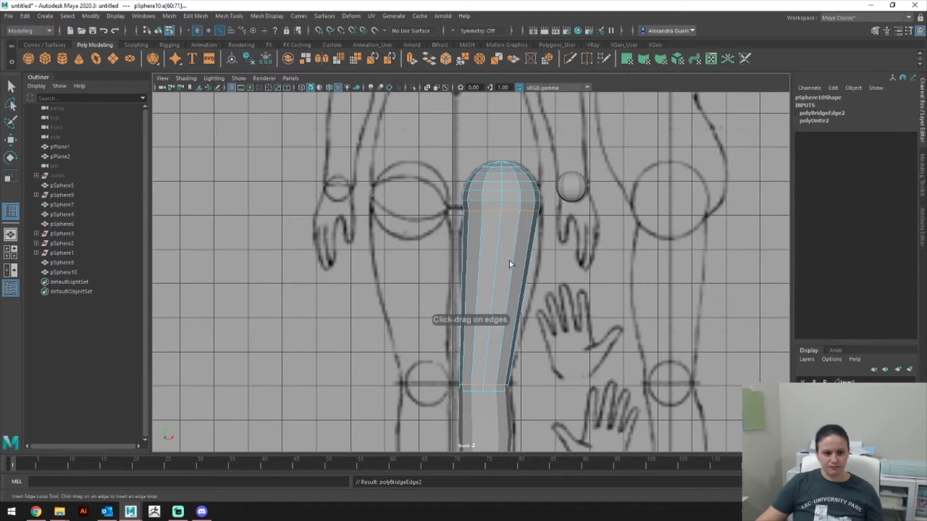
drag(510, 250, 514, 250)
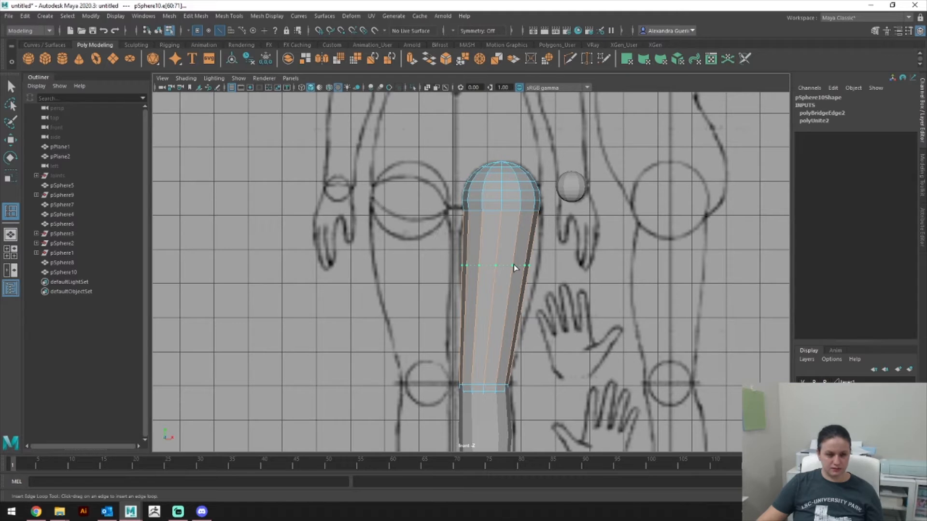
drag(513, 265, 514, 264)
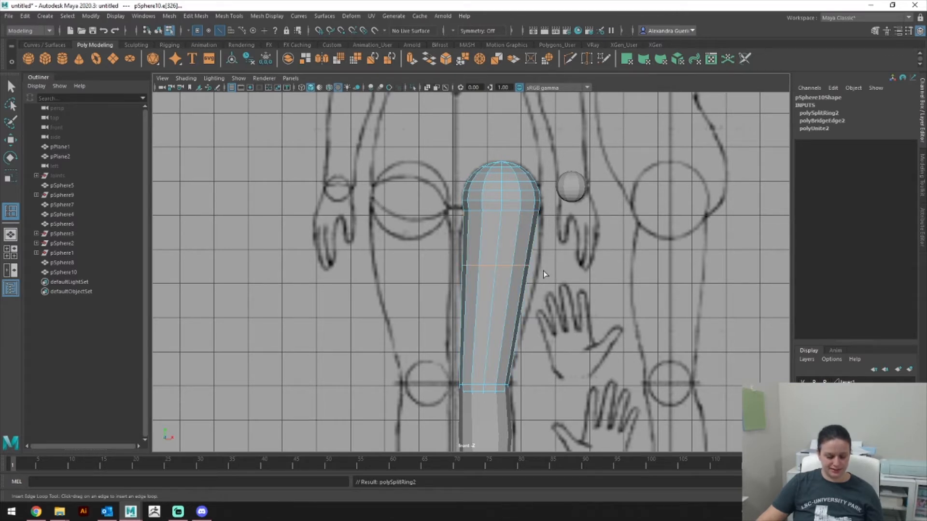
Step: Scale up the thigh edge loop and move it to follow the drawn thigh outline in the front view
key(r)
drag(493, 265, 545, 263)
key(w)
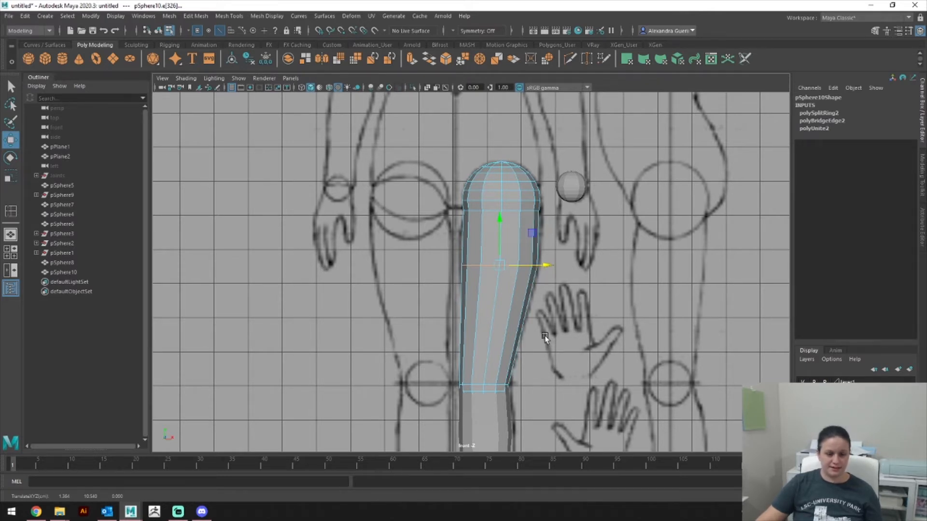
Step: Move the thigh edge loop in the side view so the thigh follows the drawn side profile
key(space)
drag(546, 316, 594, 290)
key(space)
click(541, 290)
scroll(563, 270, up, 4)
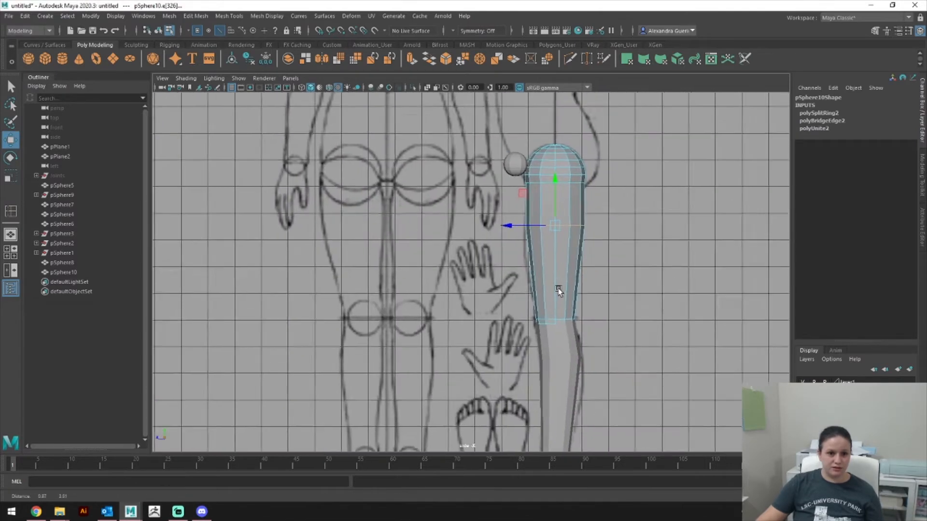
drag(499, 232, 498, 227)
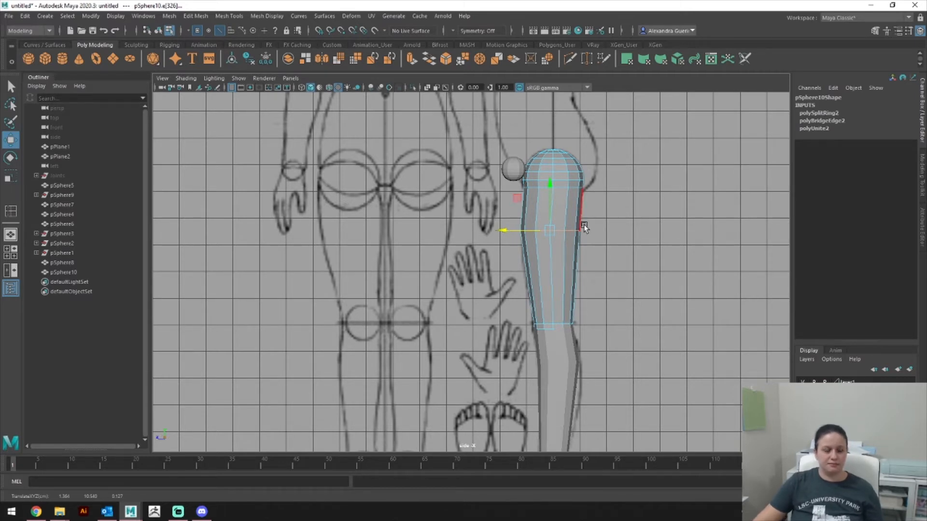
drag(584, 225, 586, 202)
mouse_move(590, 260)
alt+mouse_down()
mouse_move(594, 213)
mouse_move(577, 244)
mouse_move(577, 234)
mouse_move(573, 271)
mouse_move(583, 274)
alt+mouse_up()
click(584, 273)
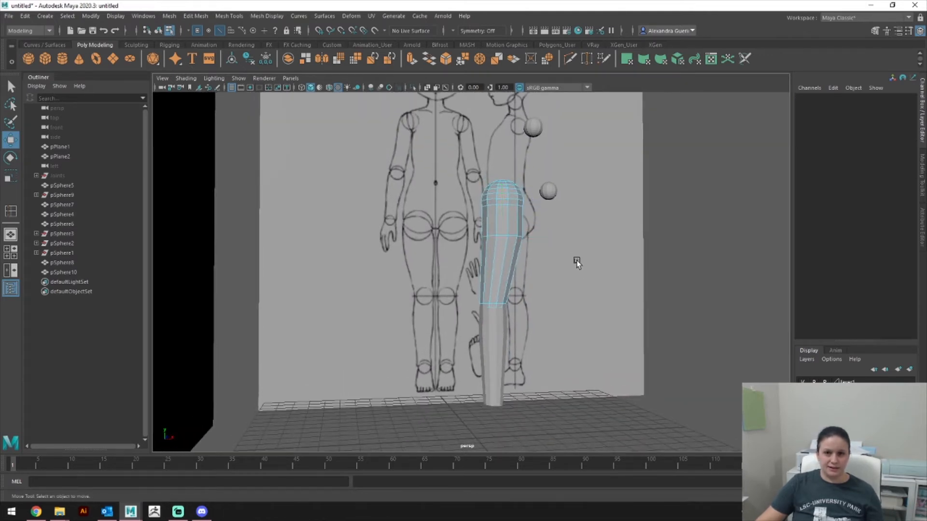
Step: Delete the faces of the wrist sphere's lower half in the front view
alt+middle_drag(604, 163, 604, 216)
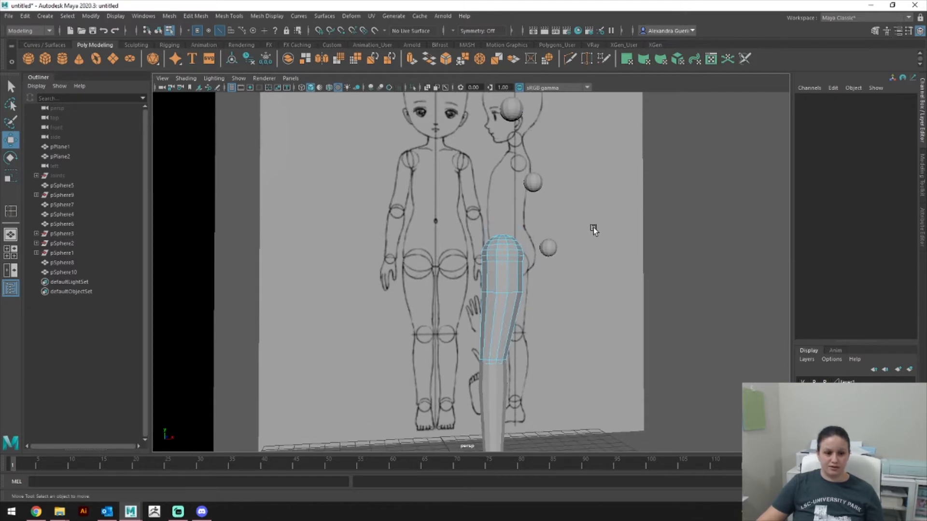
alt+drag(591, 192, 573, 279)
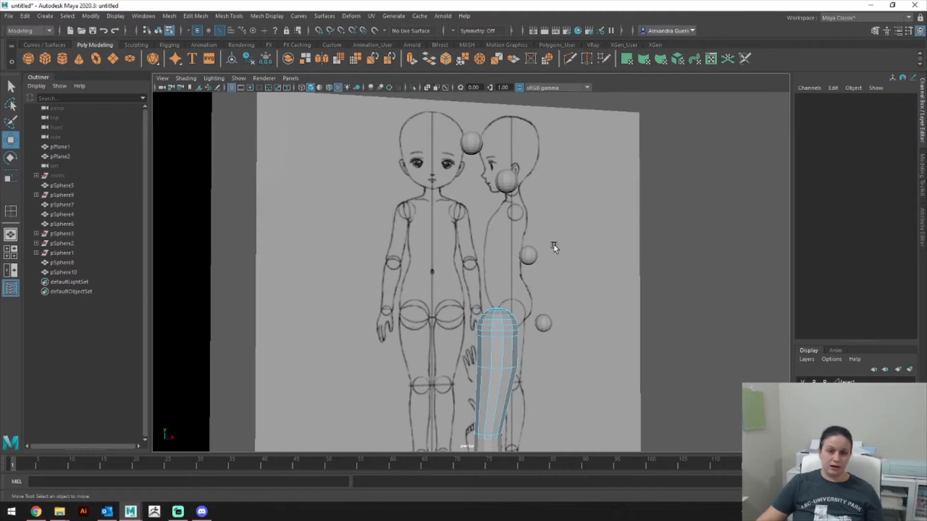
key(space)
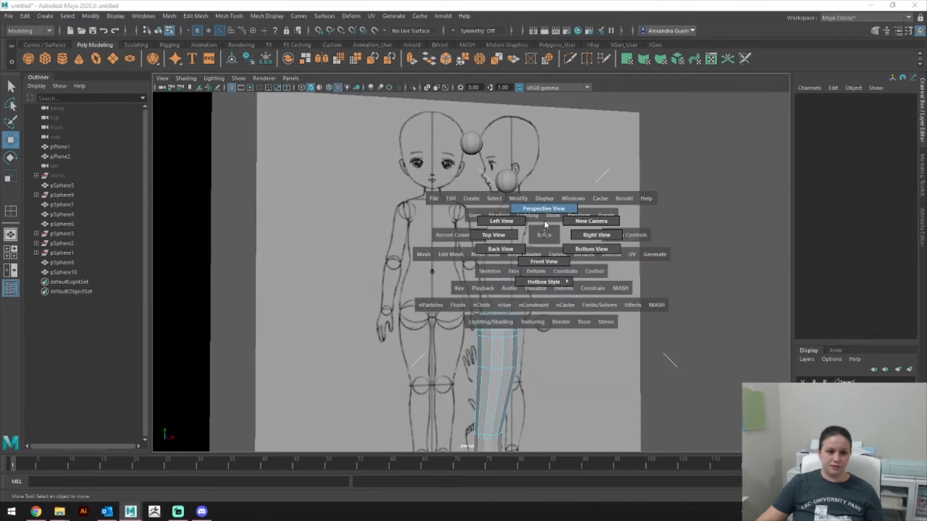
key(space)
drag(543, 210, 543, 237)
alt+middle_drag(562, 206, 547, 354)
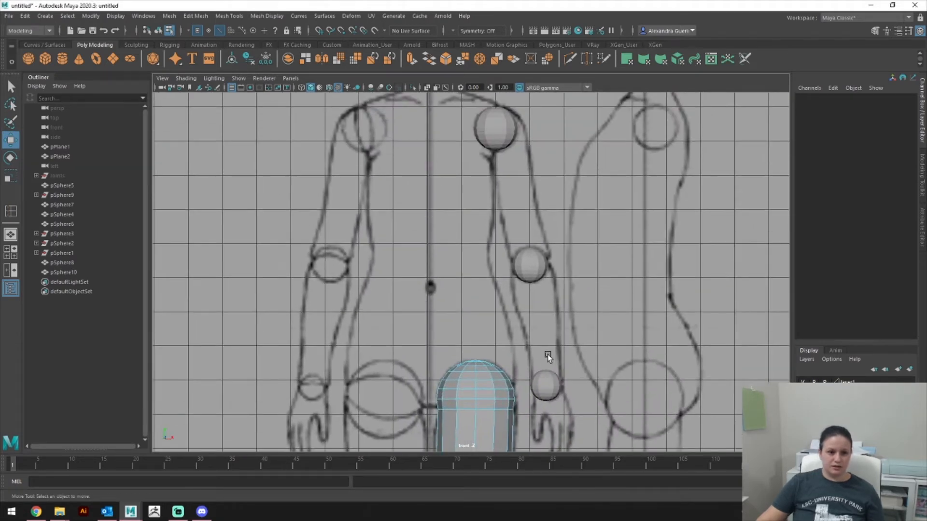
click(548, 375)
right_drag(550, 375, 522, 361)
drag(521, 361, 513, 387)
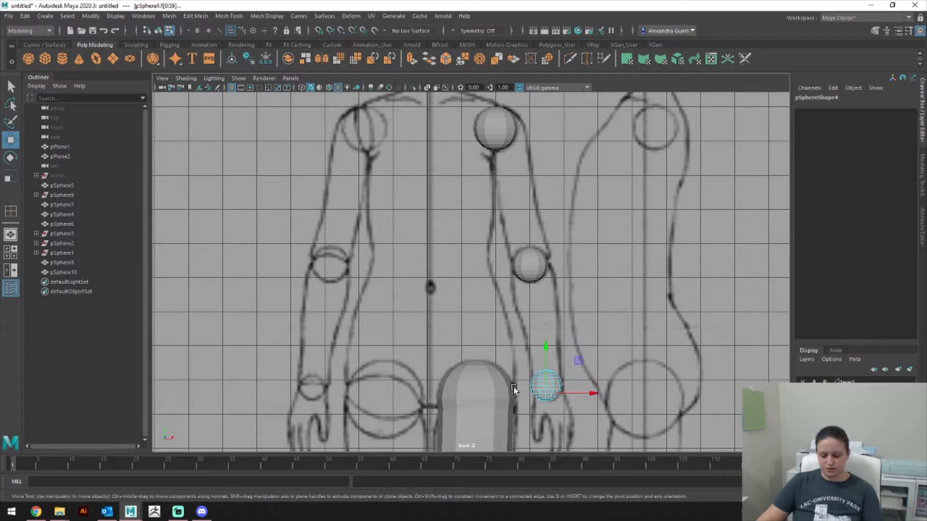
key(Delete)
Step: Delete the faces of the elbow sphere's upper half
right_click(514, 245)
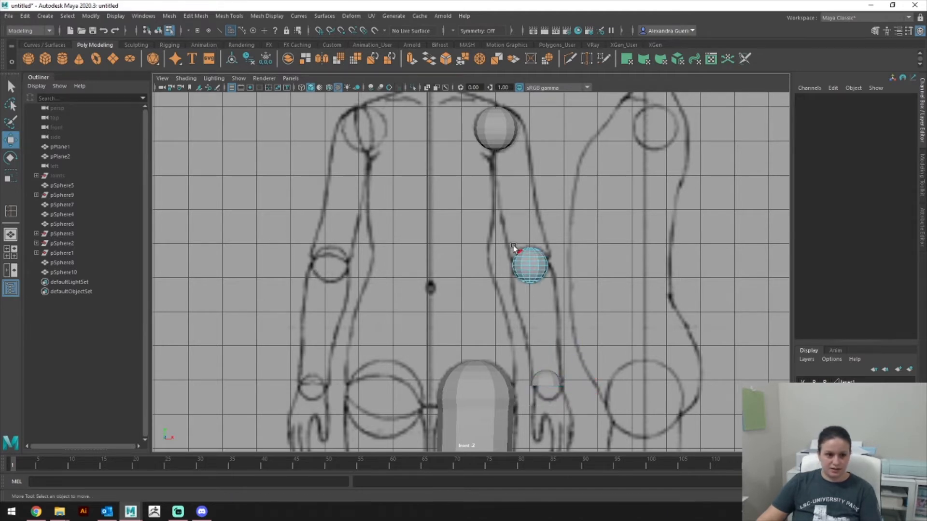
drag(514, 245, 560, 262)
key(Delete)
Step: Combine the halved elbow and wrist spheres into one mesh and reverse its normals
right_drag(544, 268, 587, 234)
shift+click(543, 378)
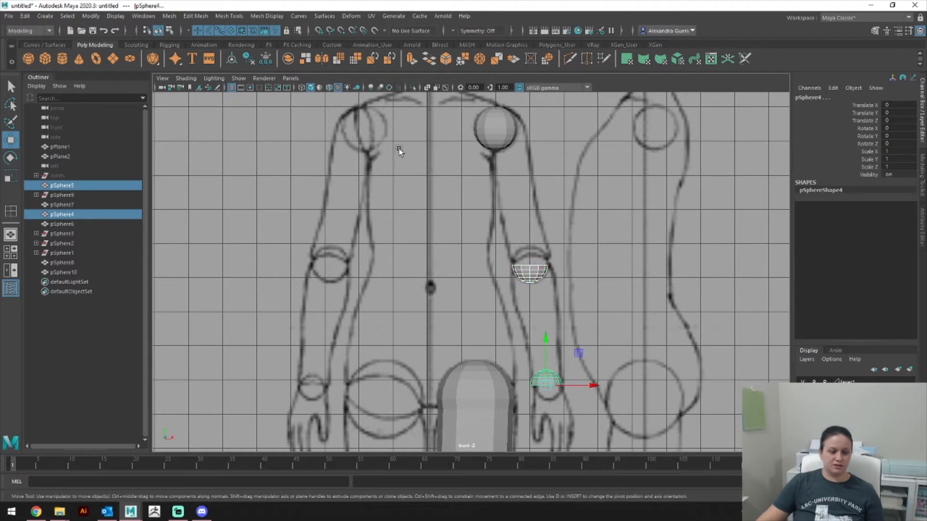
click(186, 16)
mouse_move(169, 16)
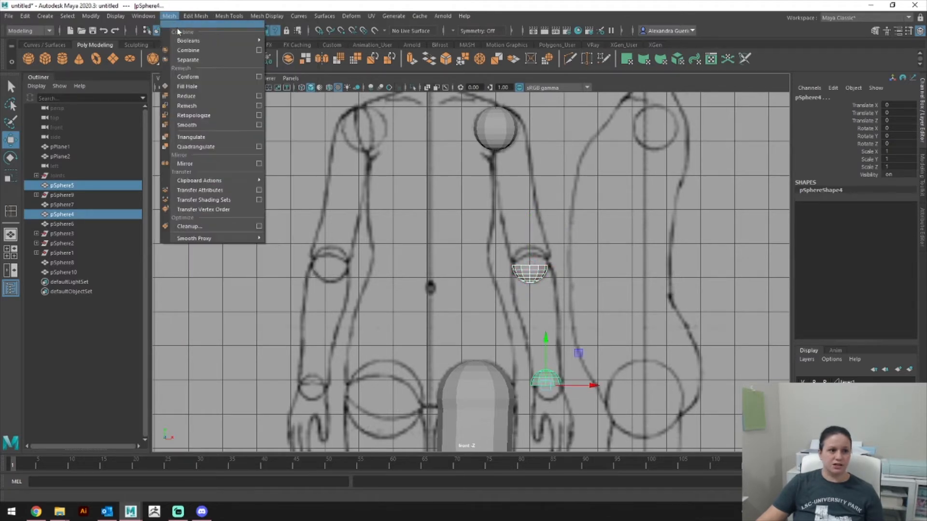
click(202, 51)
click(267, 16)
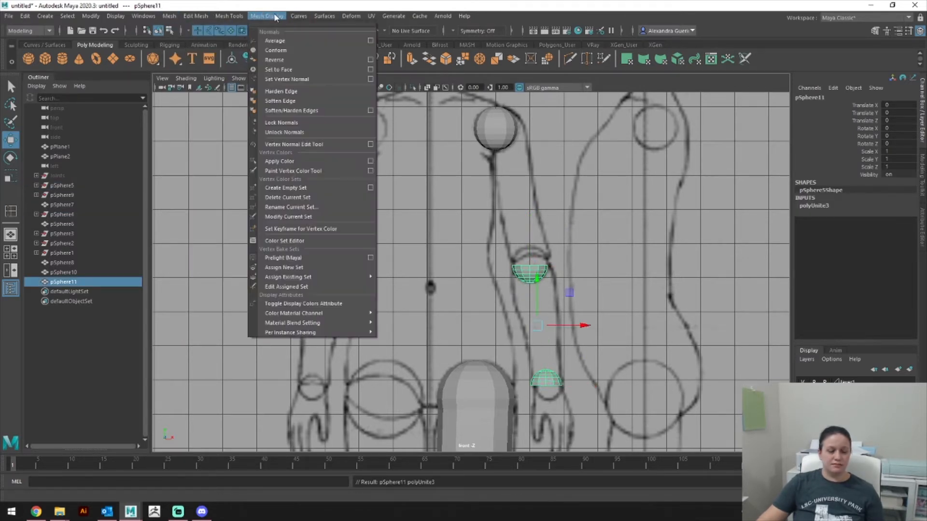
click(285, 60)
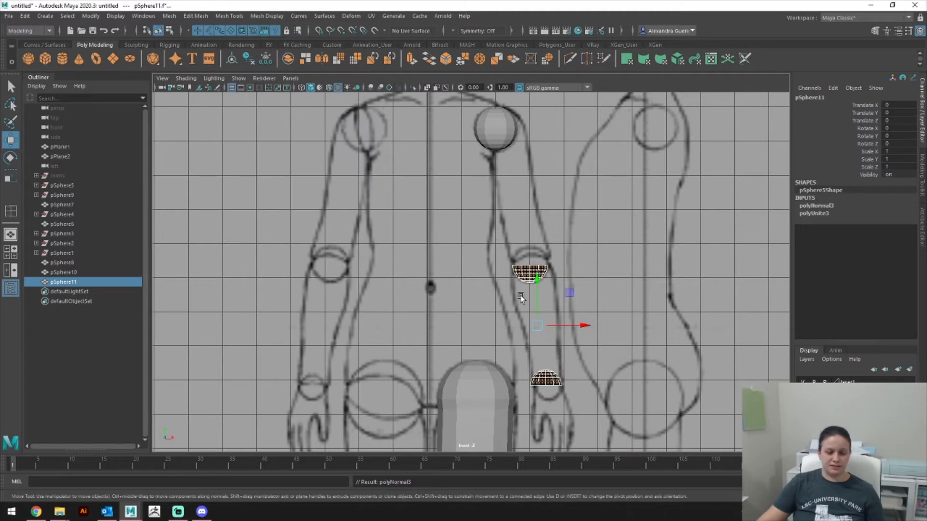
Step: Bridge the open border loops of the elbow and wrist halves to form the forearm, and inspect it from several angles
right_drag(535, 263, 536, 225)
double_click(529, 266)
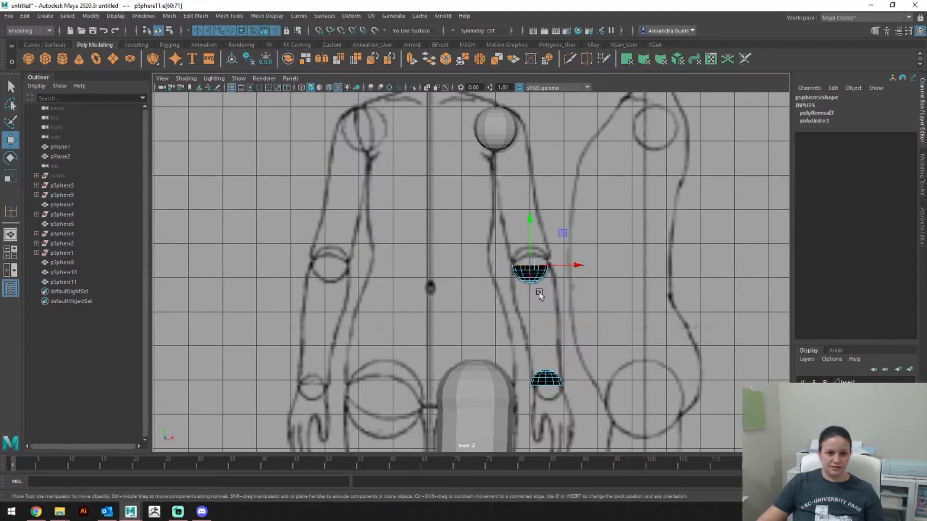
shift+double_click(552, 389)
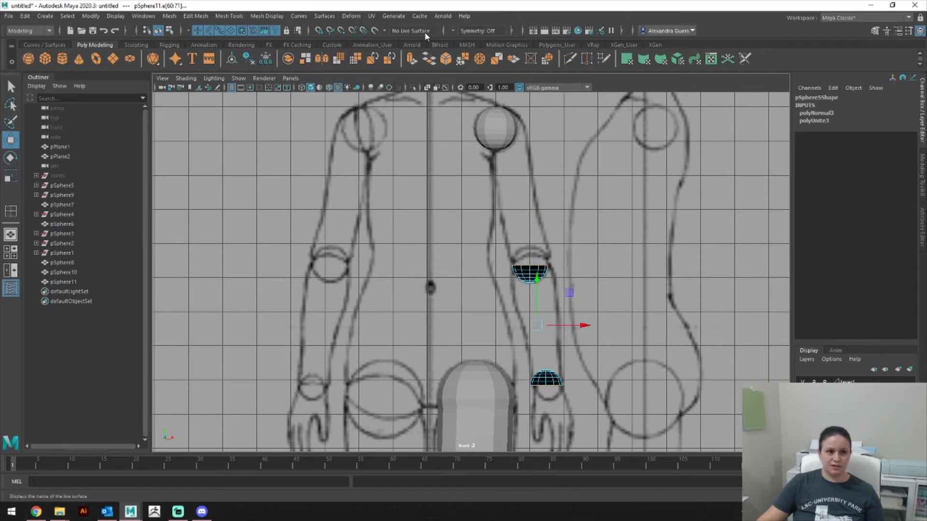
click(429, 58)
key(space)
drag(573, 318, 572, 289)
alt+drag(573, 288, 502, 259)
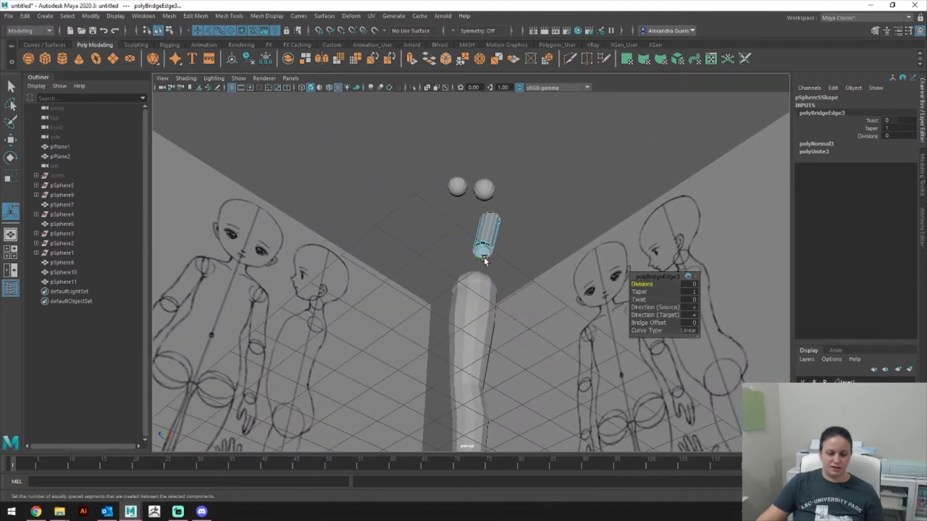
alt+drag(470, 276, 488, 295)
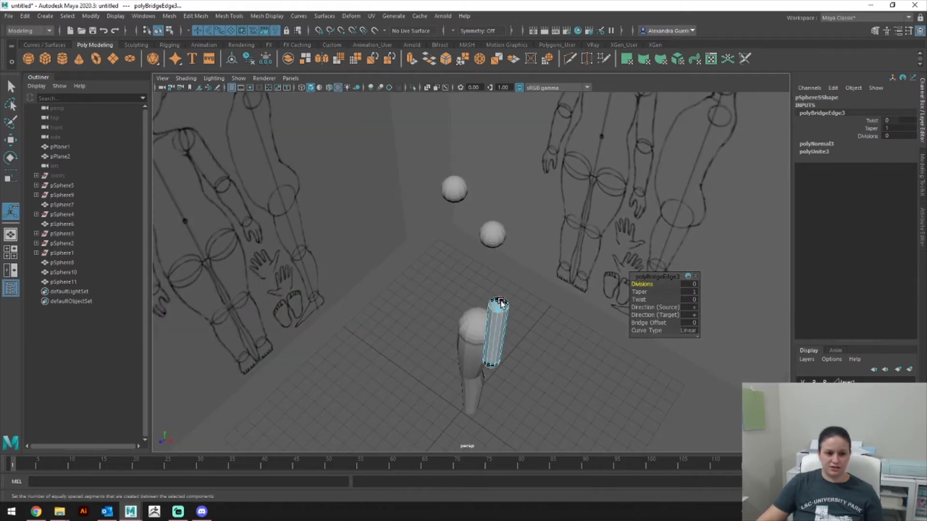
mouse_move(501, 295)
alt+mouse_down()
mouse_move(523, 290)
mouse_move(534, 265)
mouse_move(507, 268)
mouse_move(494, 253)
mouse_move(500, 303)
alt+mouse_up()
Step: Insert a horizontal edge loop on the forearm just over a quarter of the way below the elbow and widen it towards the drawn outline
key(space)
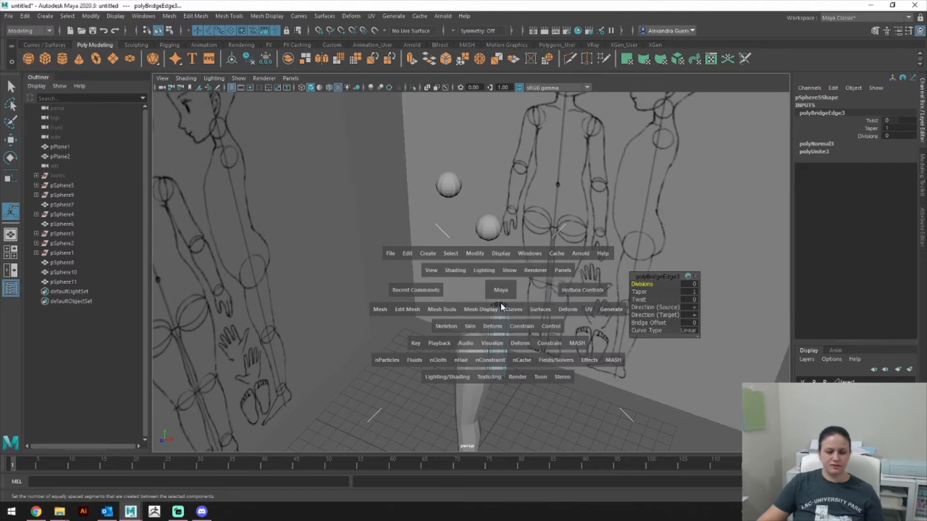
alt+middle_drag(514, 280, 457, 293)
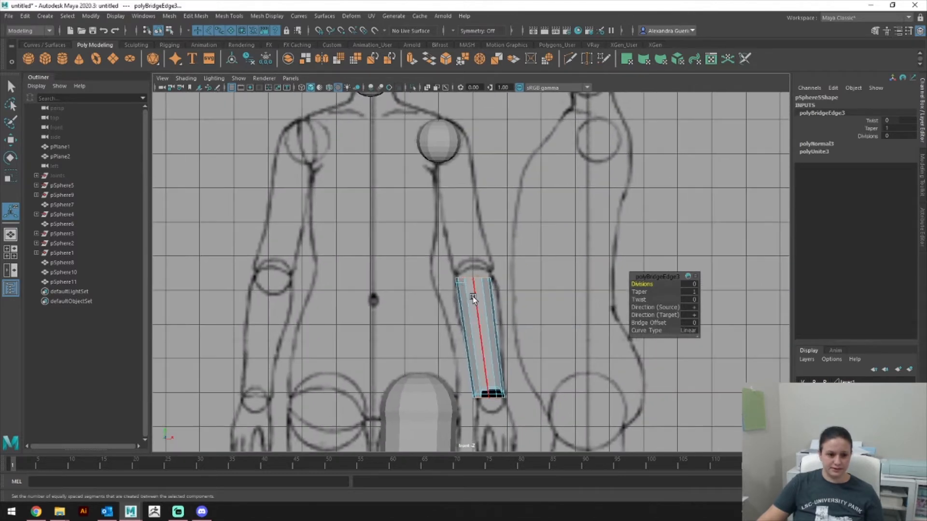
click(223, 17)
click(242, 88)
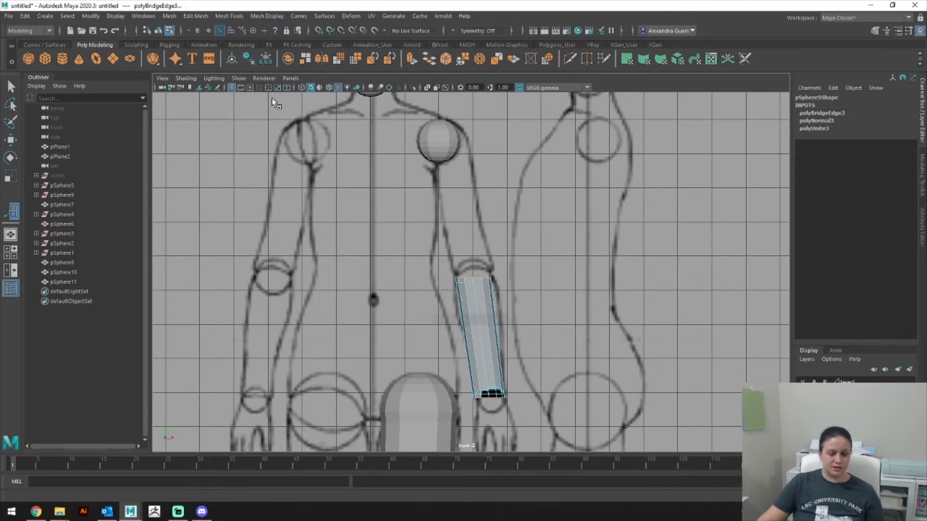
key(F8)
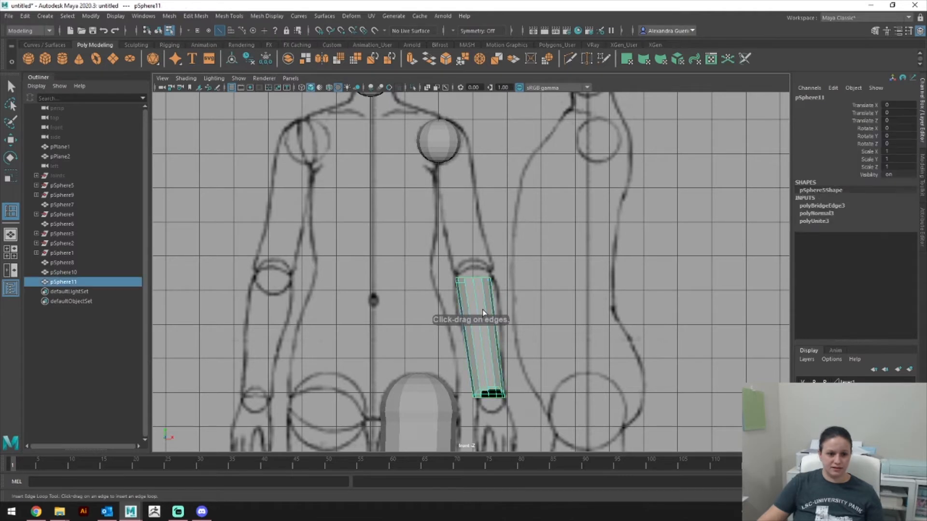
click(486, 311)
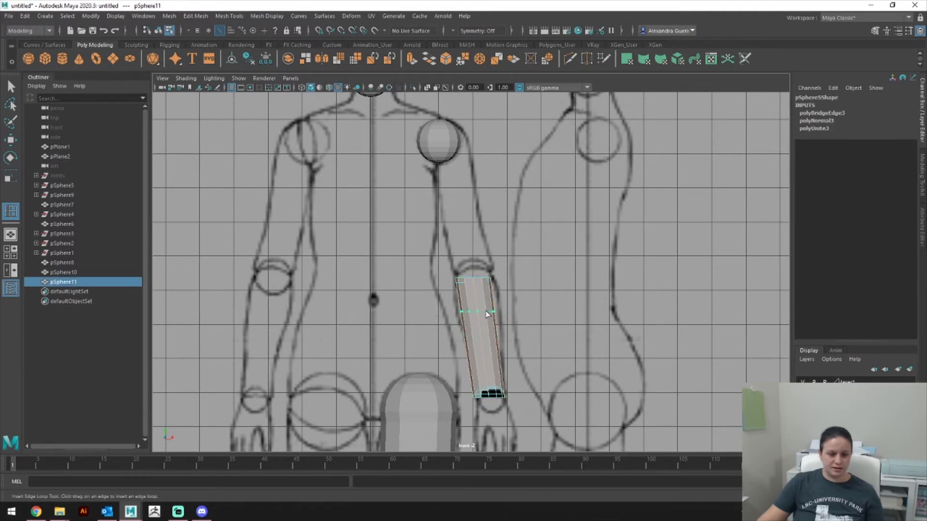
key(r)
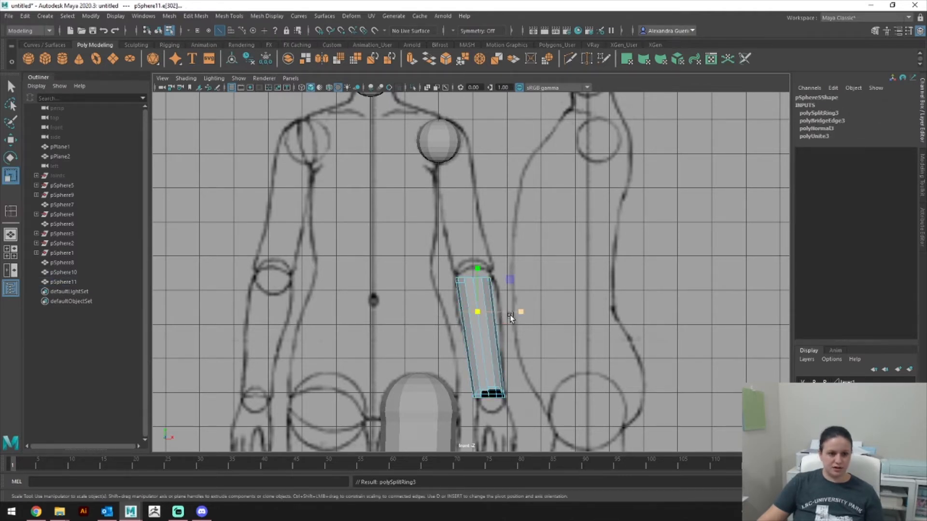
drag(516, 313, 526, 312)
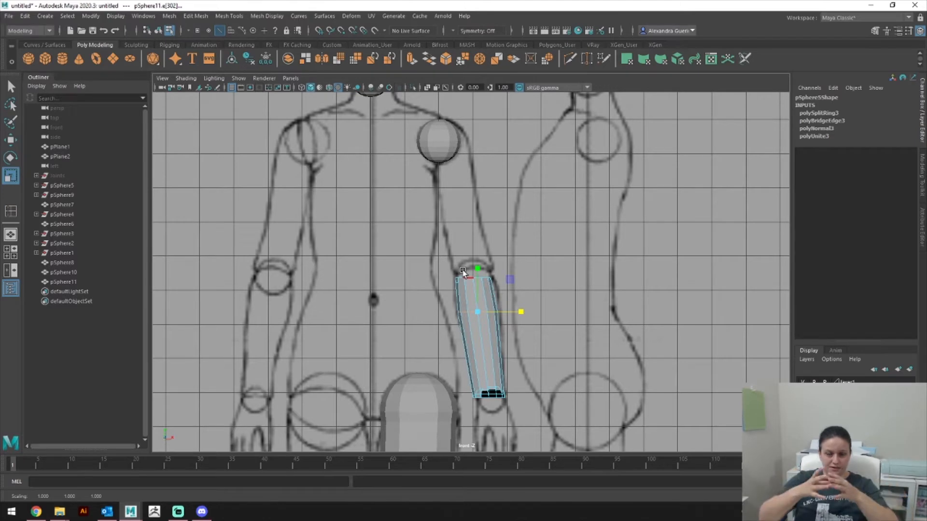
Step: Return to object mode in the perspective view and unhide the Joints group
scroll(464, 271, down, 3)
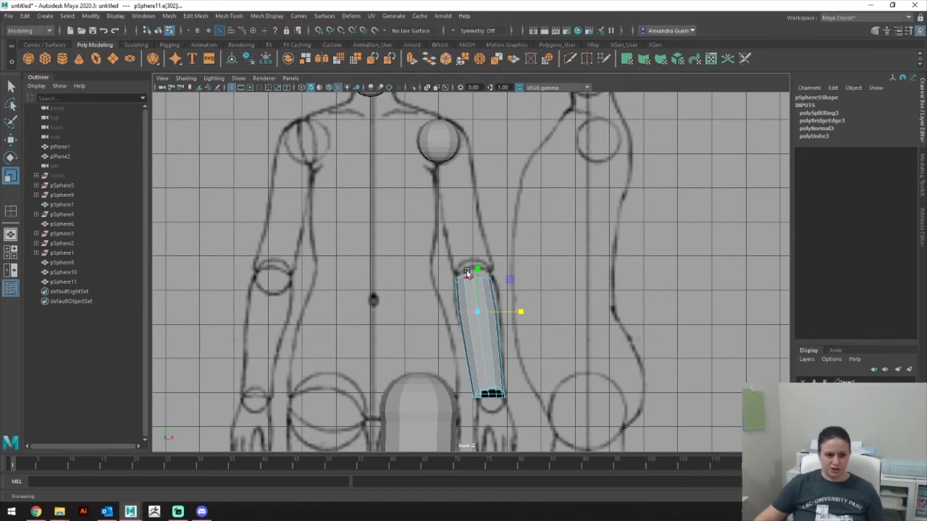
key(space)
mouse_move(466, 260)
mouse_down()
mouse_move(464, 253)
mouse_move(494, 328)
mouse_move(496, 310)
mouse_move(474, 271)
mouse_move(405, 245)
mouse_move(460, 263)
mouse_move(535, 266)
mouse_up()
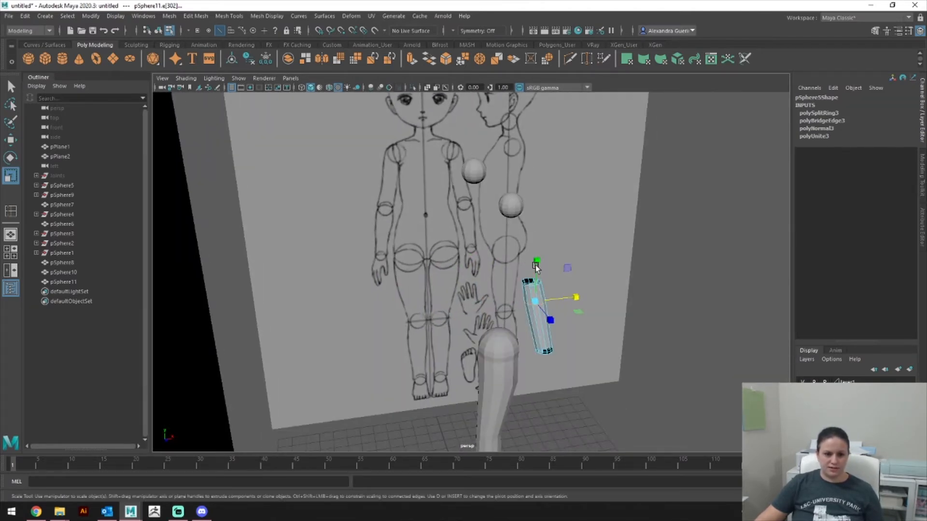
alt+drag(542, 203, 534, 235)
right_drag(515, 239, 562, 220)
click(70, 177)
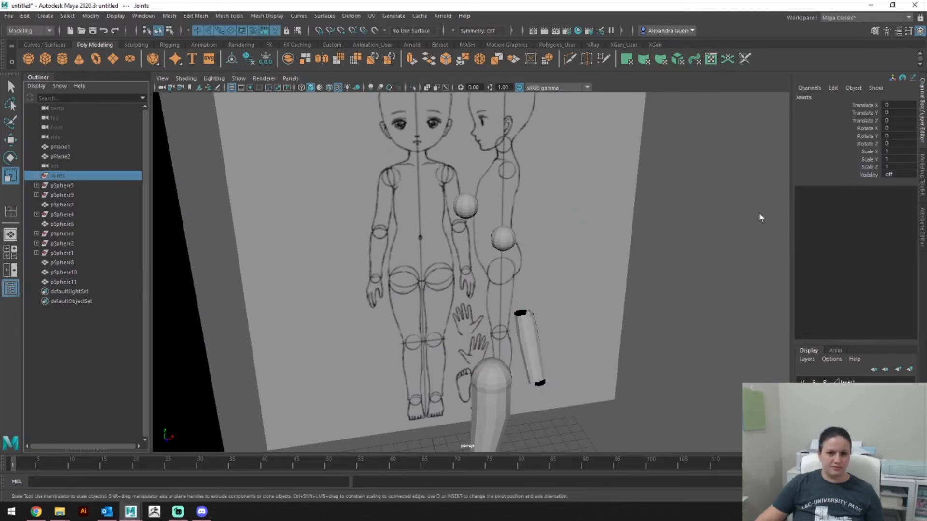
Step: Duplicate the elbow sphere from the Joints group and move the copy out of the group
click(524, 308)
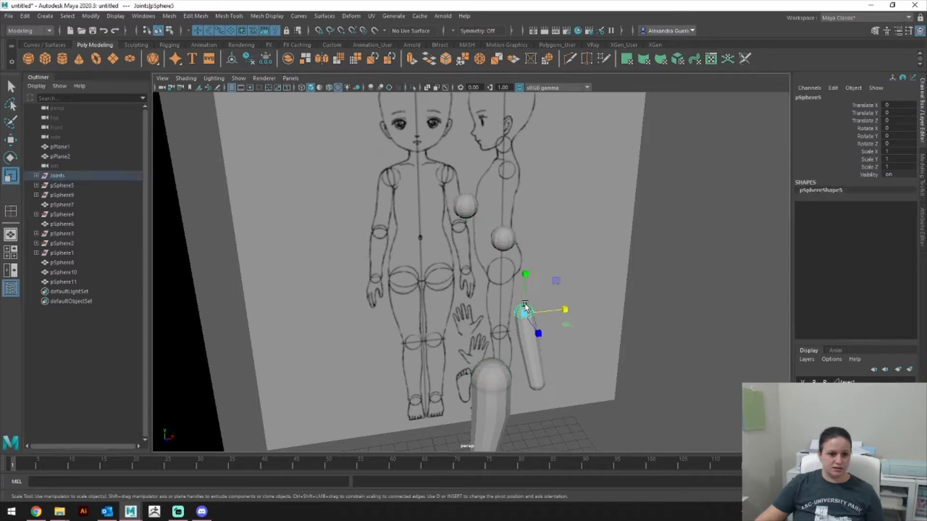
key(ctrl+d)
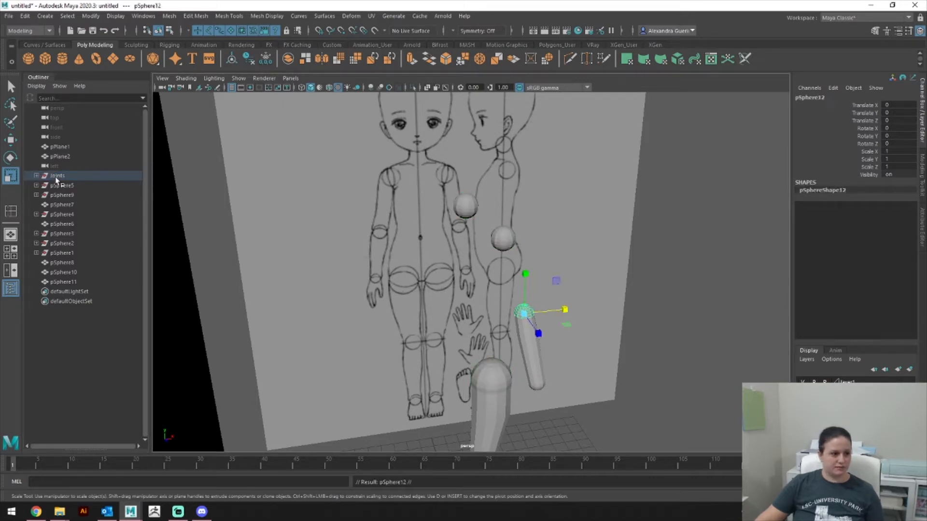
click(37, 176)
drag(71, 253, 70, 274)
Step: Hide the Joints group, check the duplicated elbow sphere on the forearm, and return to the front view of the arm
click(57, 176)
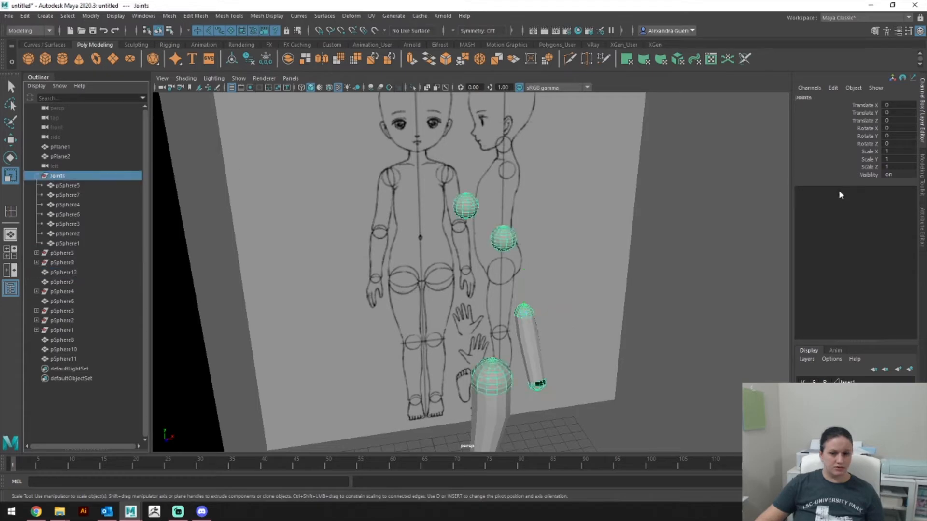
key(ctrl+h)
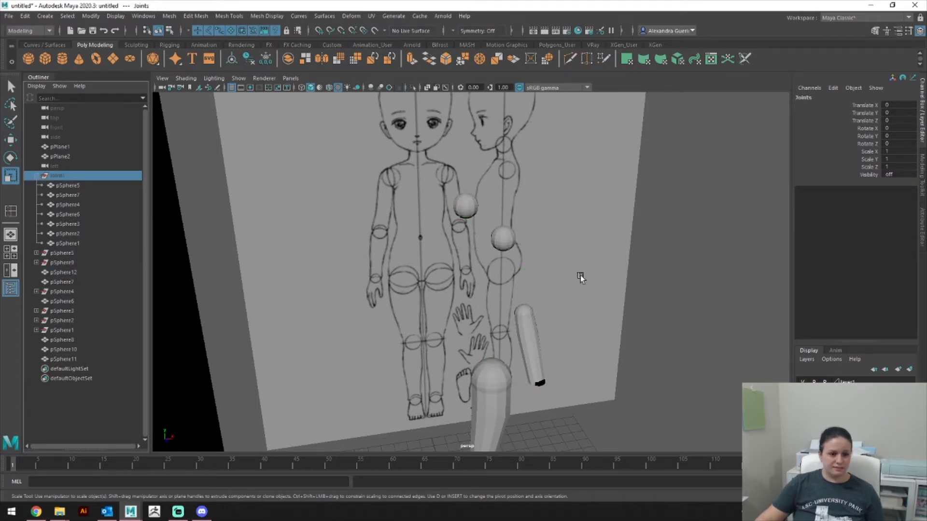
click(529, 305)
alt+drag(636, 334, 613, 331)
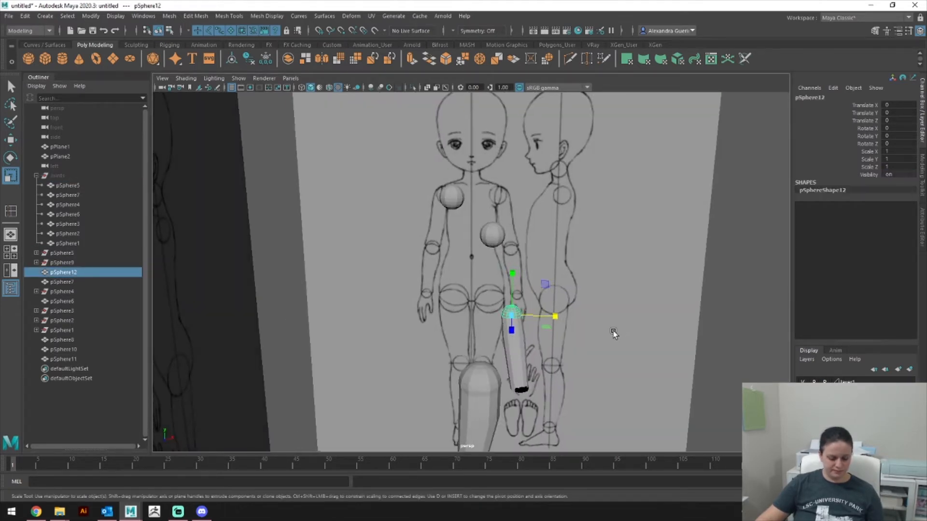
click(613, 331)
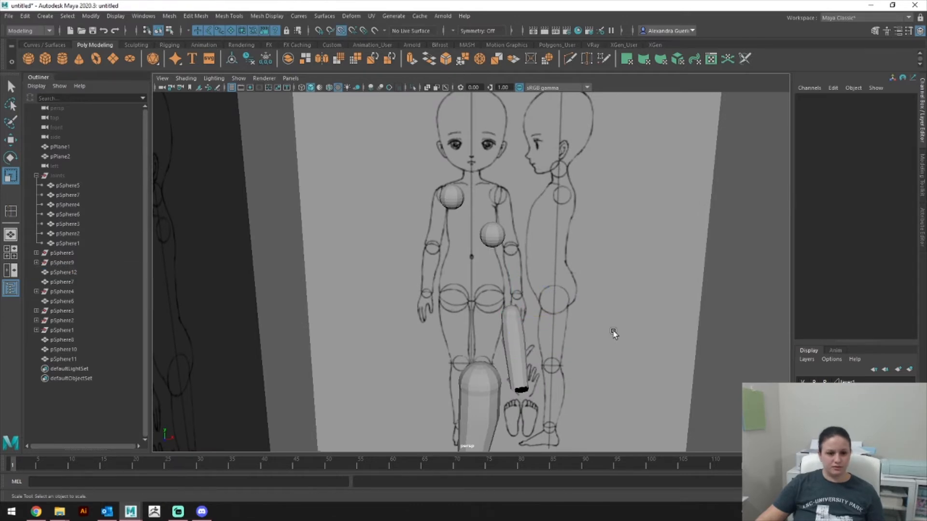
key(space)
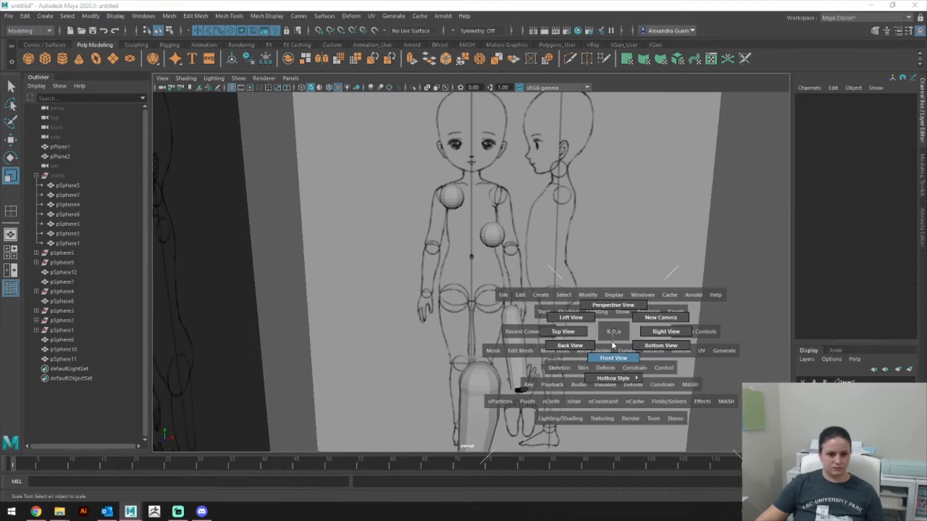
drag(613, 331, 591, 308)
alt+middle_drag(620, 305, 601, 312)
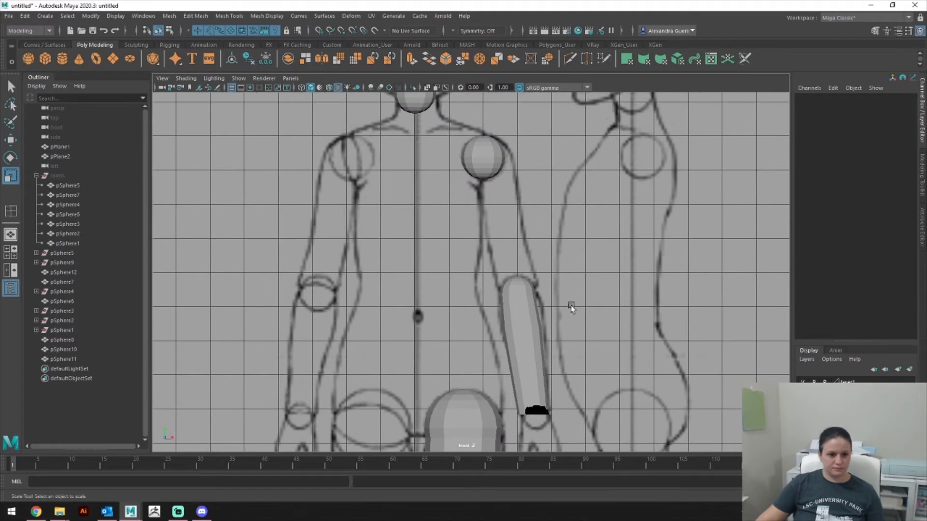
Step: Delete the upper faces of the duplicated elbow sphere, leaving its lower portion at the top of the forearm
click(518, 282)
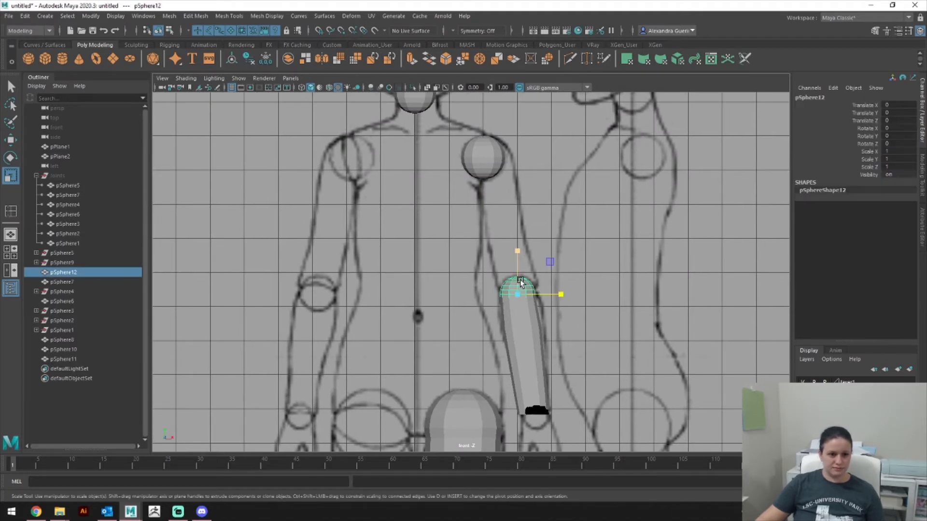
right_click(524, 284)
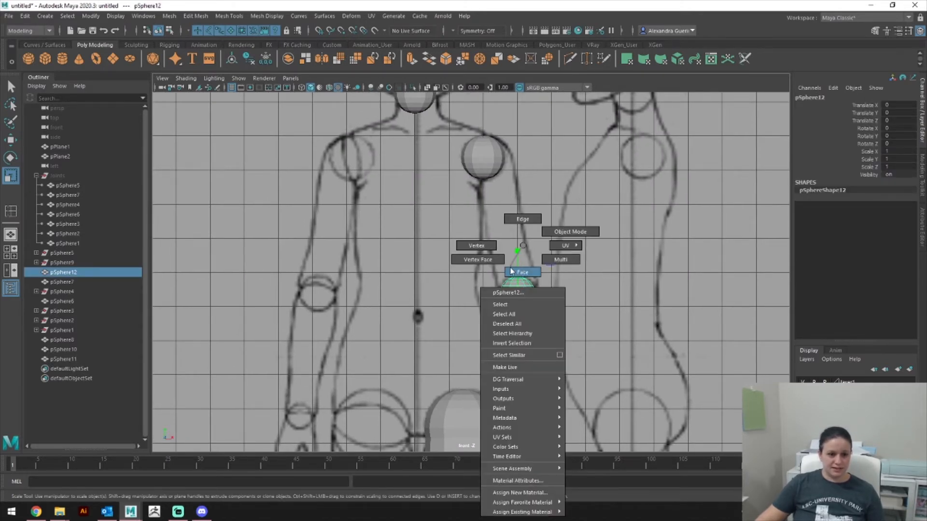
click(513, 267)
drag(489, 271, 551, 290)
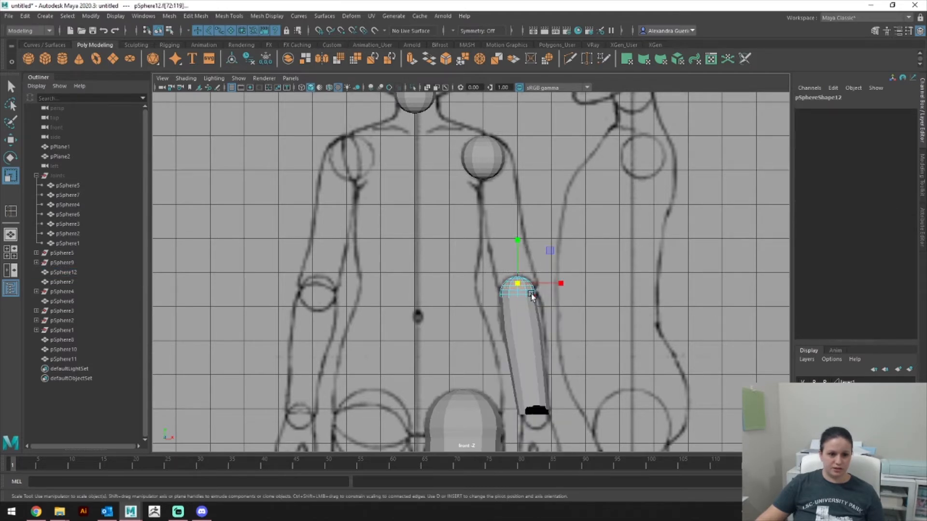
key(Delete)
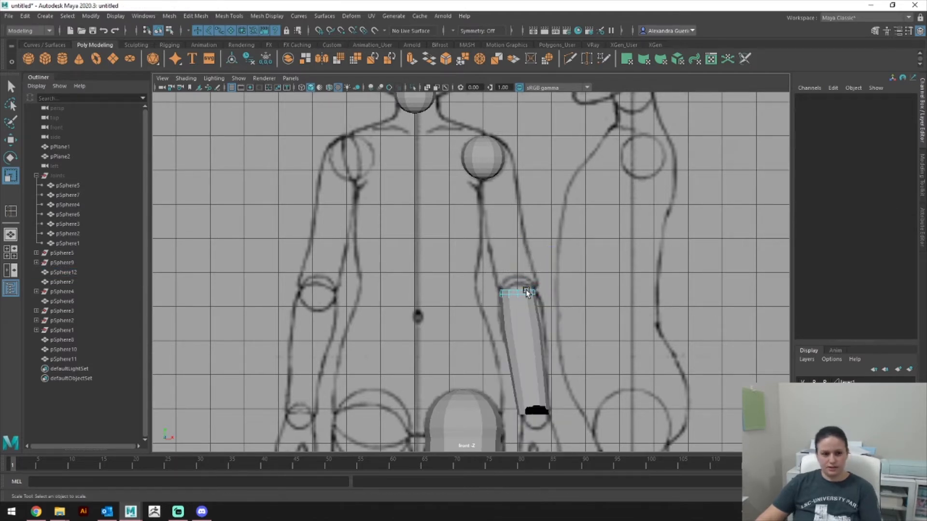
click(479, 156)
right_drag(479, 156, 491, 152)
key(e)
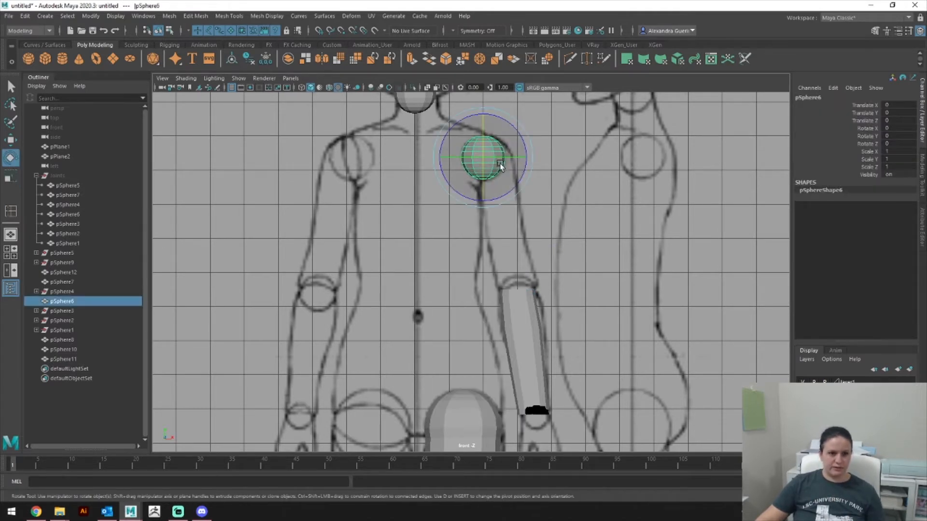
drag(506, 192, 522, 181)
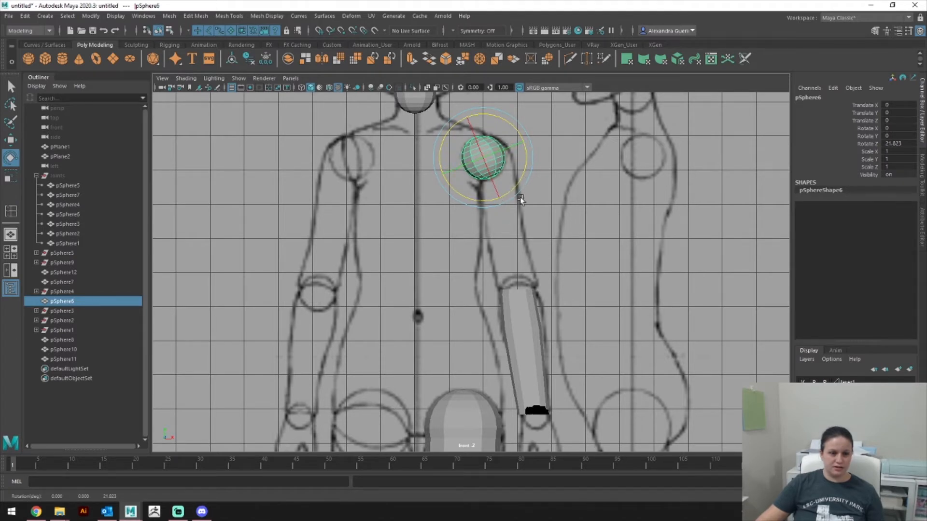
drag(521, 173, 522, 175)
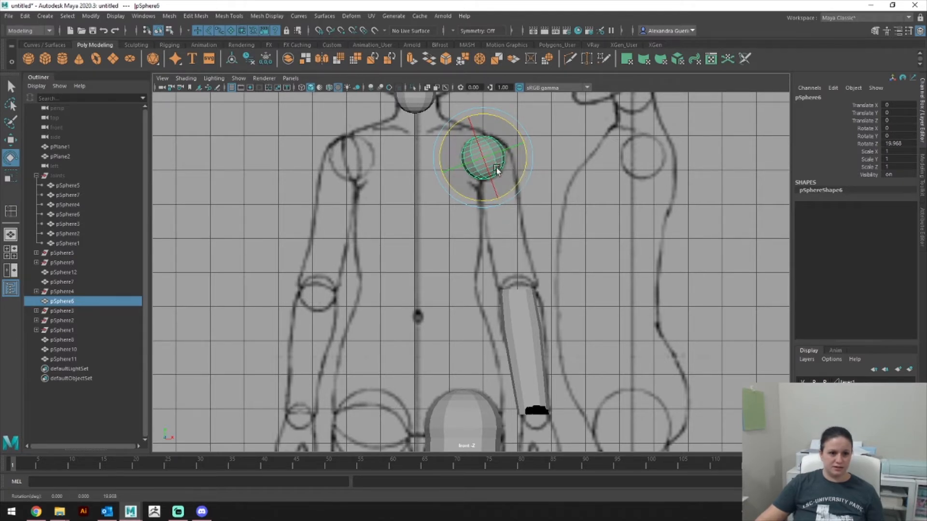
click(511, 172)
right_drag(499, 164, 500, 179)
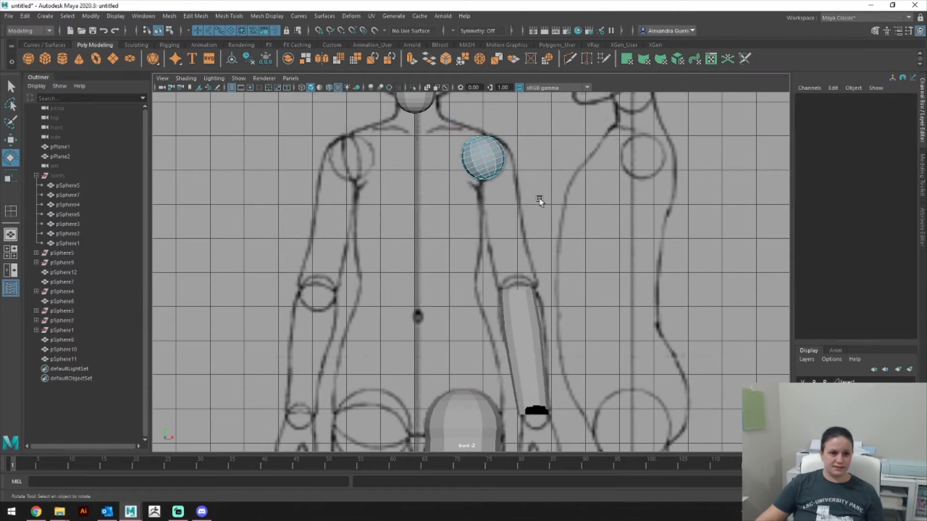
key(ctrl+z)
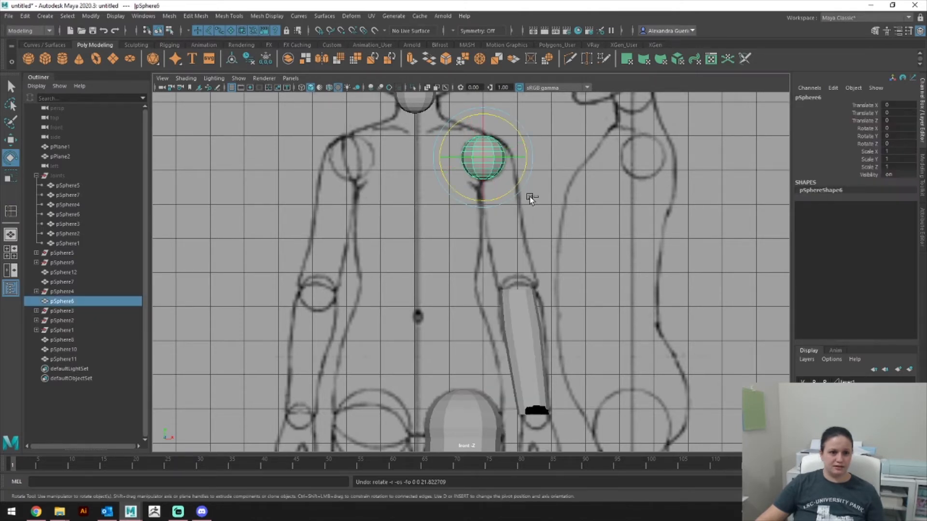
Step: Delete the lower faces of the shoulder sphere, keeping its upper dome
click(531, 220)
click(475, 164)
right_drag(476, 169, 522, 209)
drag(541, 215, 456, 166)
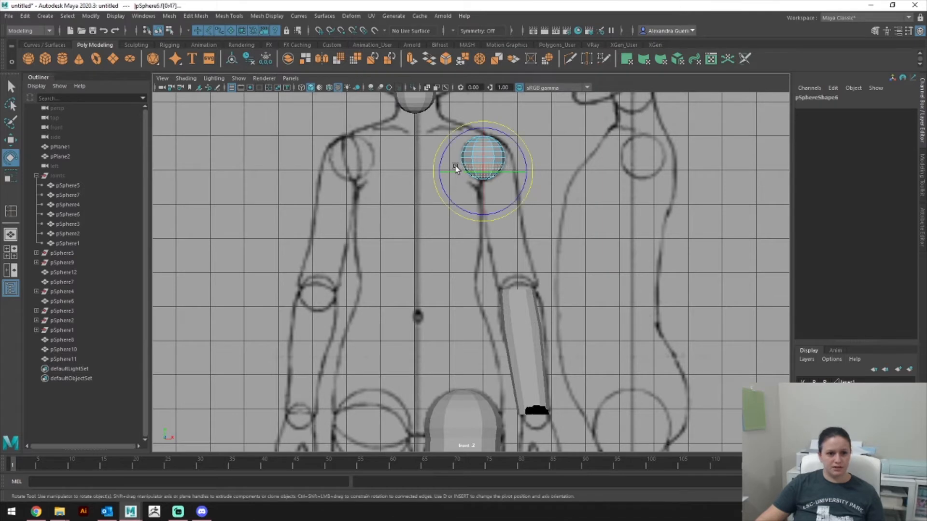
key(Delete)
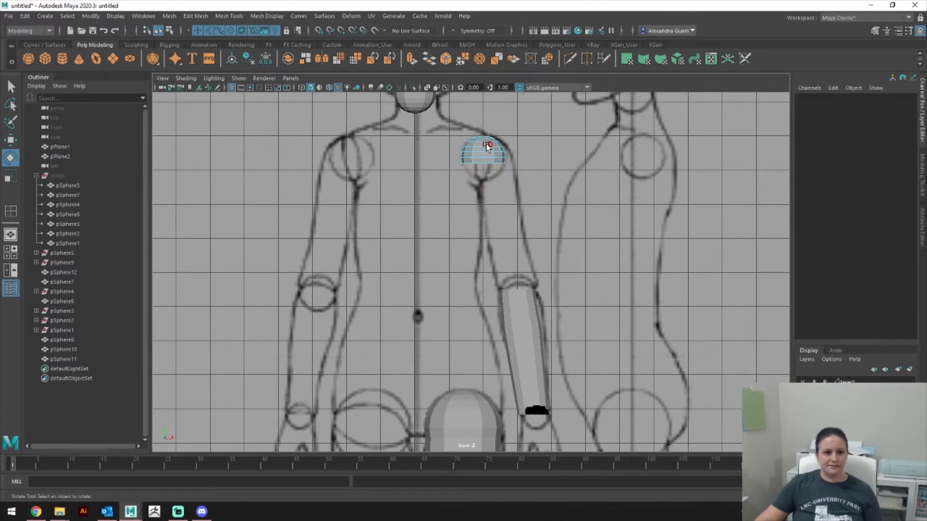
Step: Rotate the shoulder half-sphere about 24 degrees around Z so its open edge faces down the arm
right_drag(497, 156, 505, 149)
drag(523, 174, 534, 156)
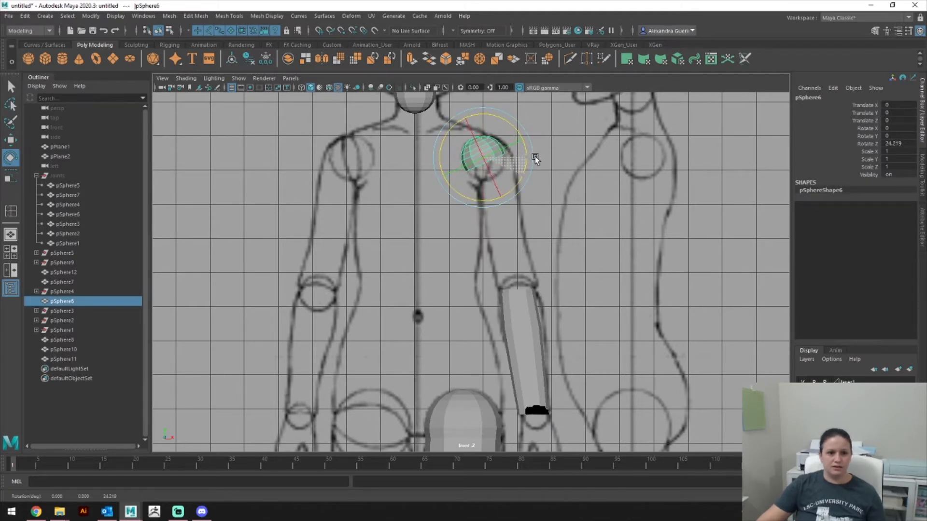
right_click(505, 156)
click(501, 153)
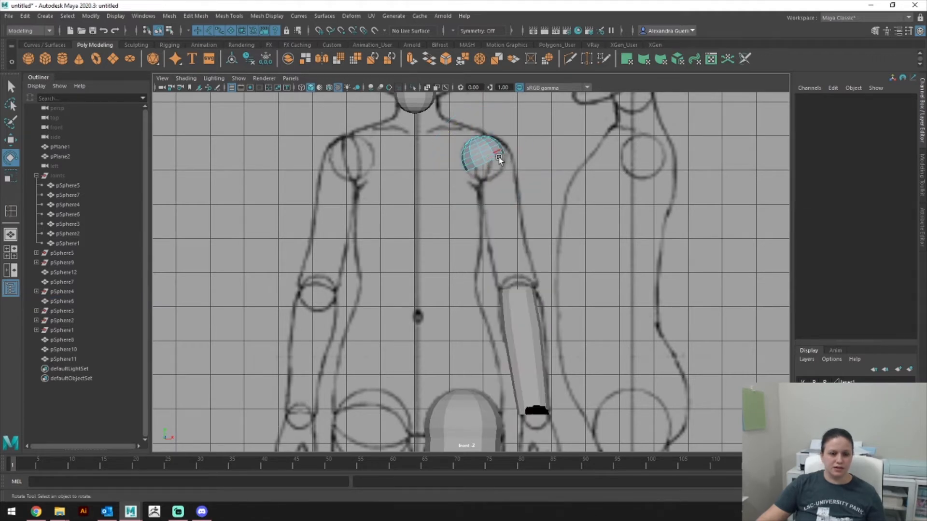
double_click(494, 158)
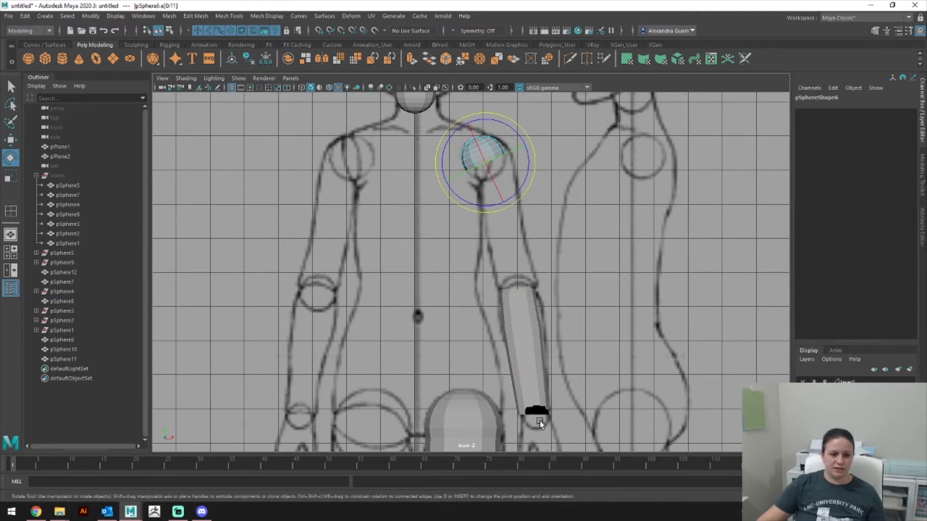
right_drag(507, 246, 555, 231)
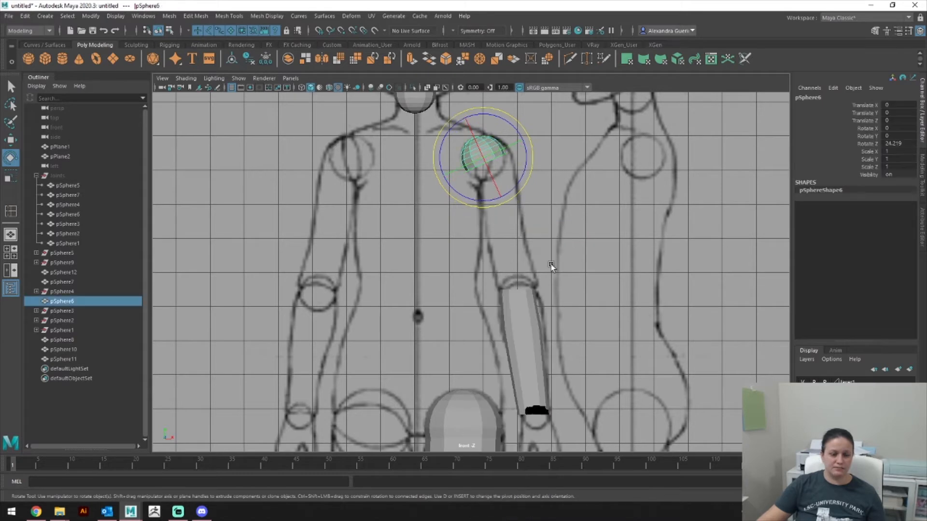
Step: Combine the shoulder and elbow pieces into one mesh and bridge their open edge loops to form the upper arm
click(529, 289)
shift+click(482, 150)
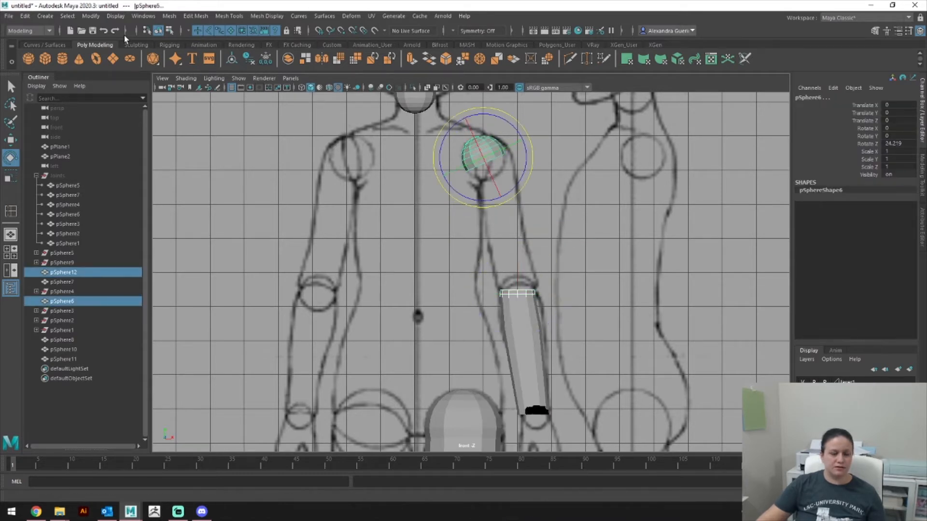
click(173, 15)
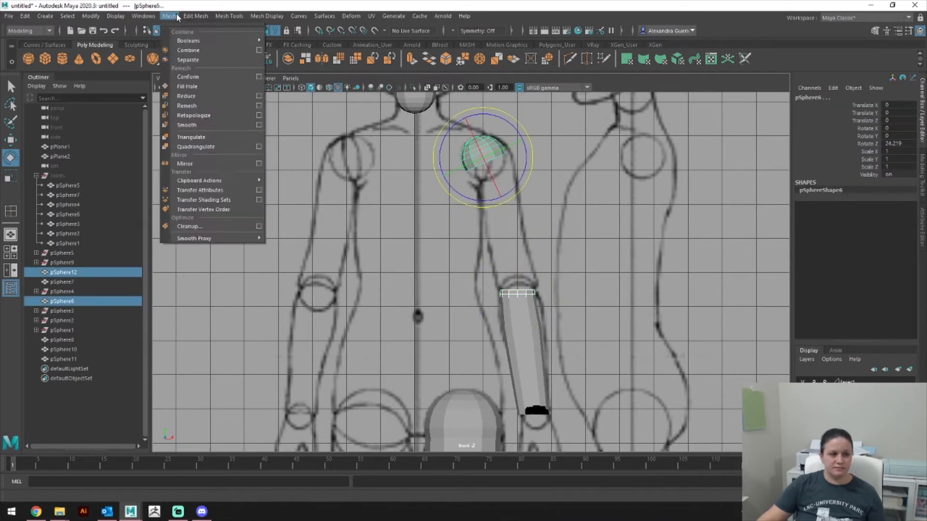
click(188, 50)
right_drag(462, 155, 475, 121)
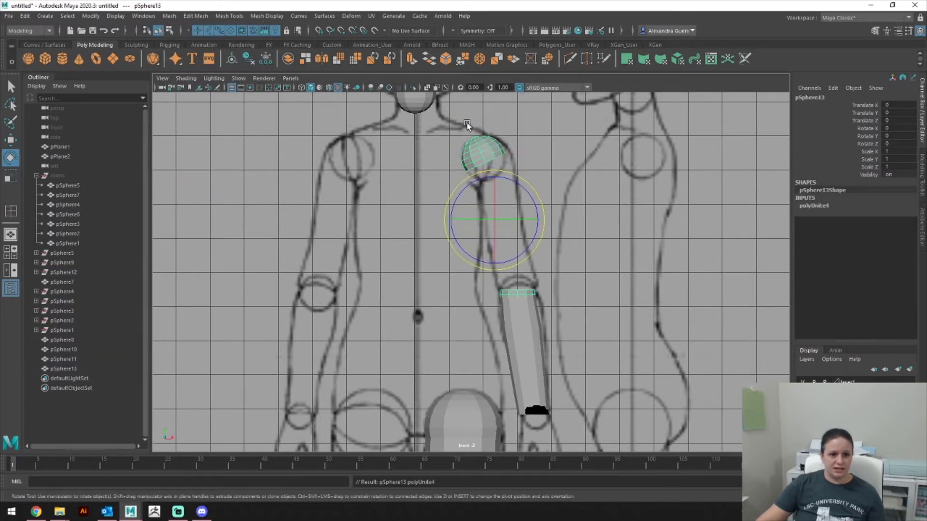
shift+double_click(523, 290)
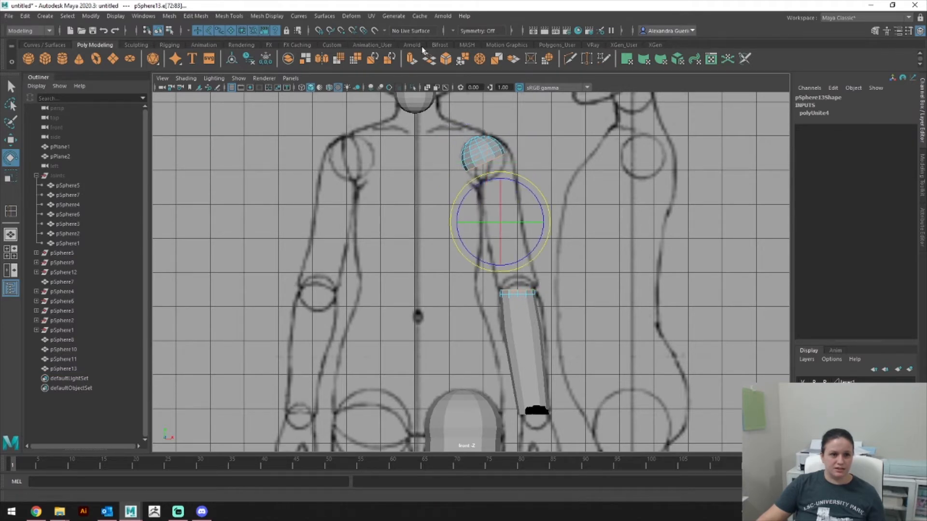
click(429, 59)
right_drag(484, 154, 500, 143)
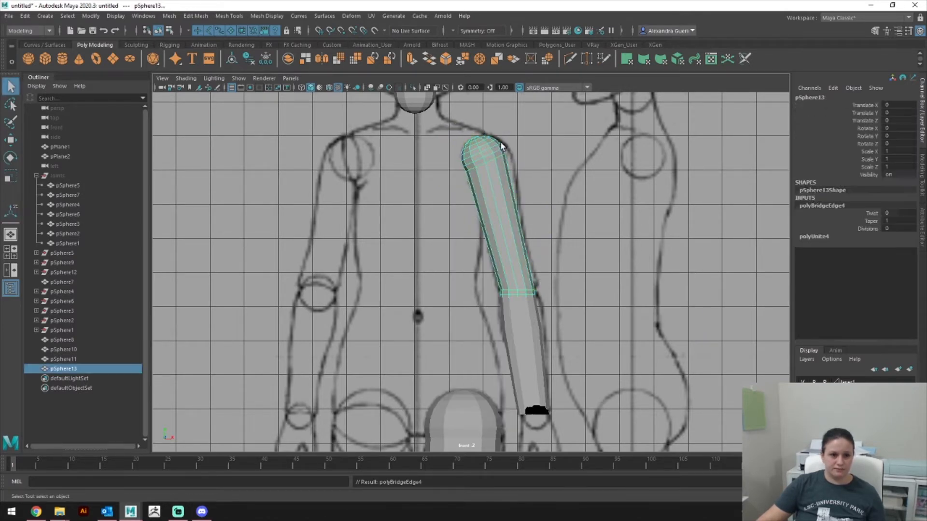
Step: Insert an edge loop on the upper arm a short way below the shoulder, then widen and shift it towards the drawn outline
click(243, 17)
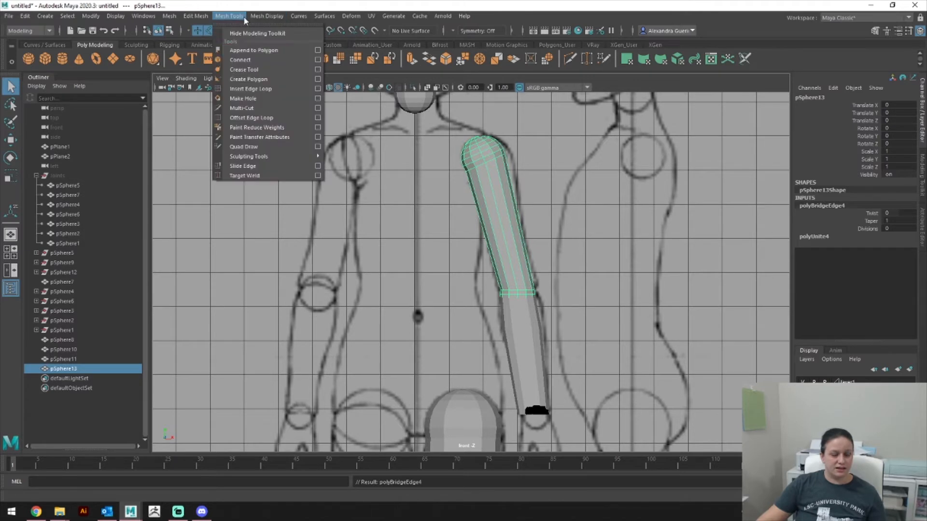
click(256, 89)
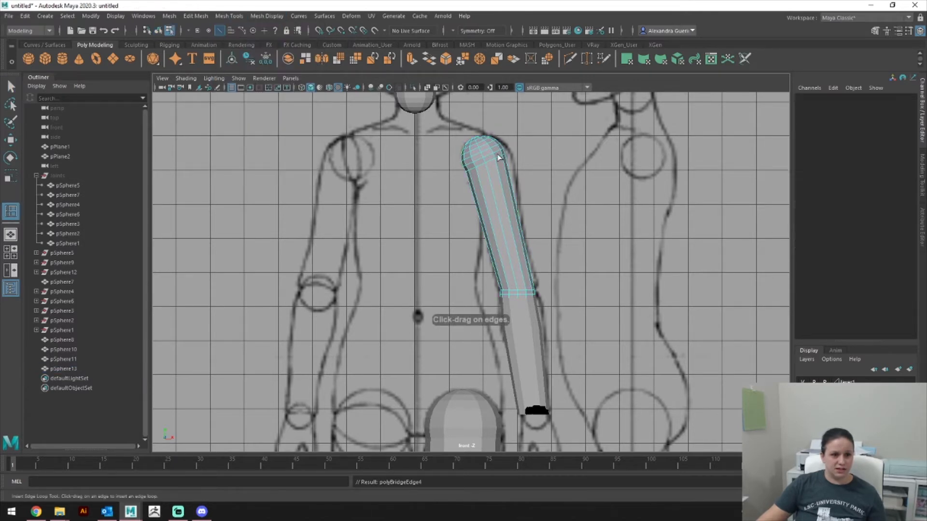
click(497, 191)
drag(495, 190, 497, 193)
key(r)
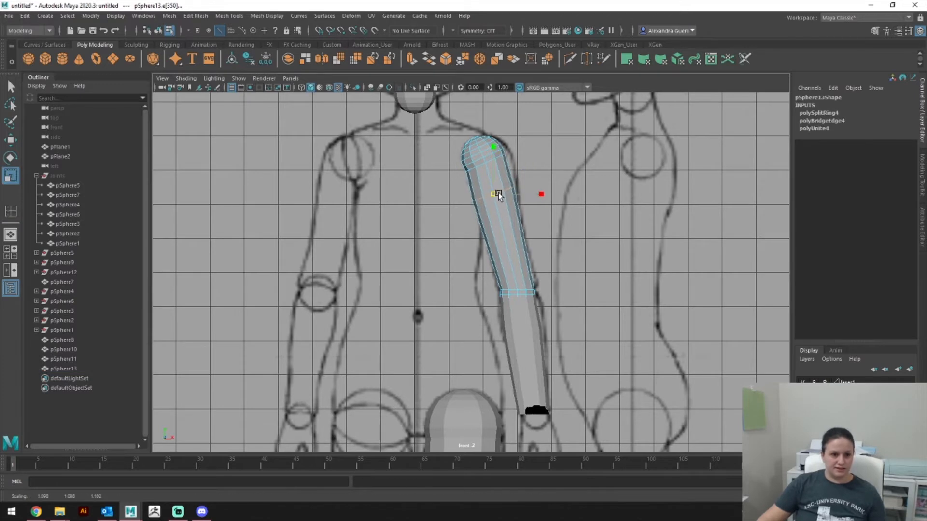
key(w)
drag(534, 188, 537, 191)
Step: In the side view, rotate the elbow-end vertices of the upper arm to tilt them in line with the forearm
key(space)
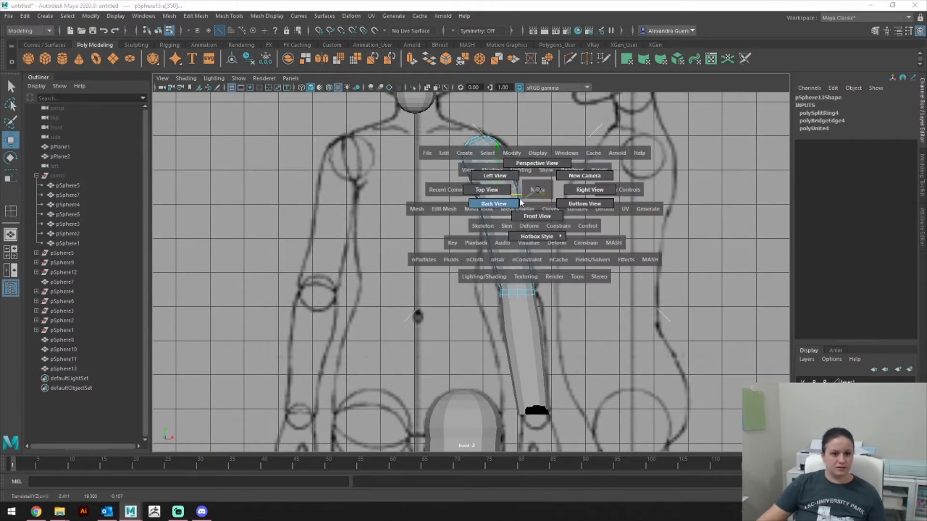
click(566, 186)
alt+middle_drag(566, 186, 549, 342)
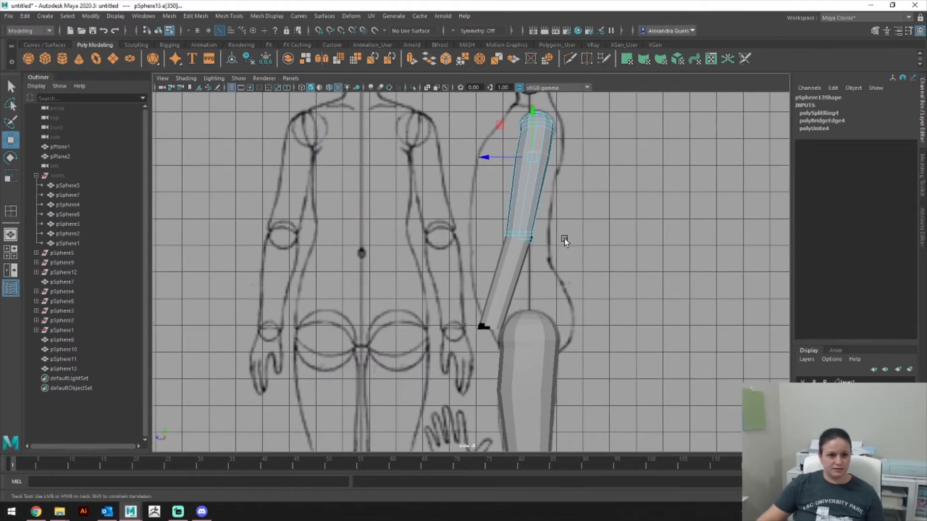
alt+middle_drag(564, 234, 564, 260)
alt+right_drag(503, 263, 582, 251)
alt+middle_drag(582, 251, 569, 271)
right_drag(567, 245, 557, 223)
drag(479, 233, 623, 330)
right_drag(570, 273, 507, 232)
drag(482, 228, 618, 328)
key(e)
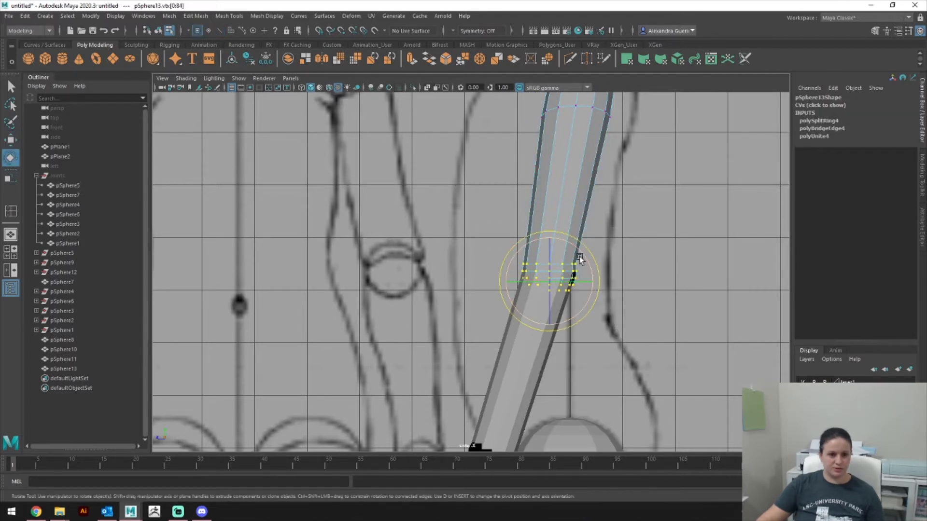
drag(581, 259, 588, 266)
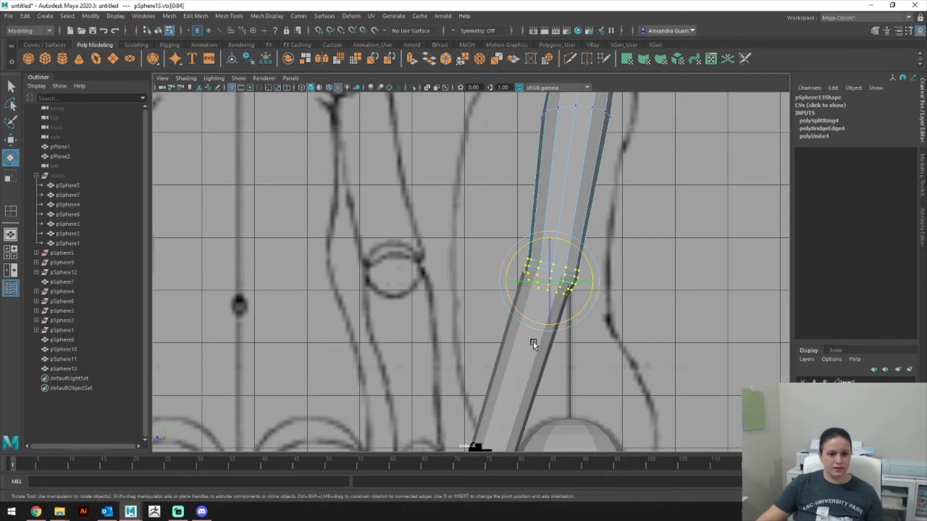
right_drag(571, 187, 597, 161)
click(631, 195)
Step: Examine the finished upper arm and forearm in the perspective view against the reference drawings
scroll(642, 210, down, 5)
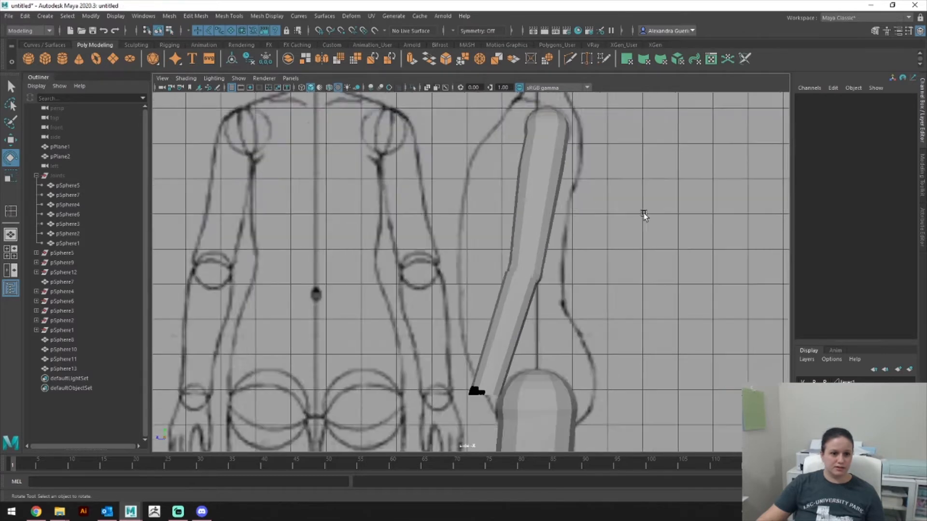
key(space)
drag(589, 206, 590, 207)
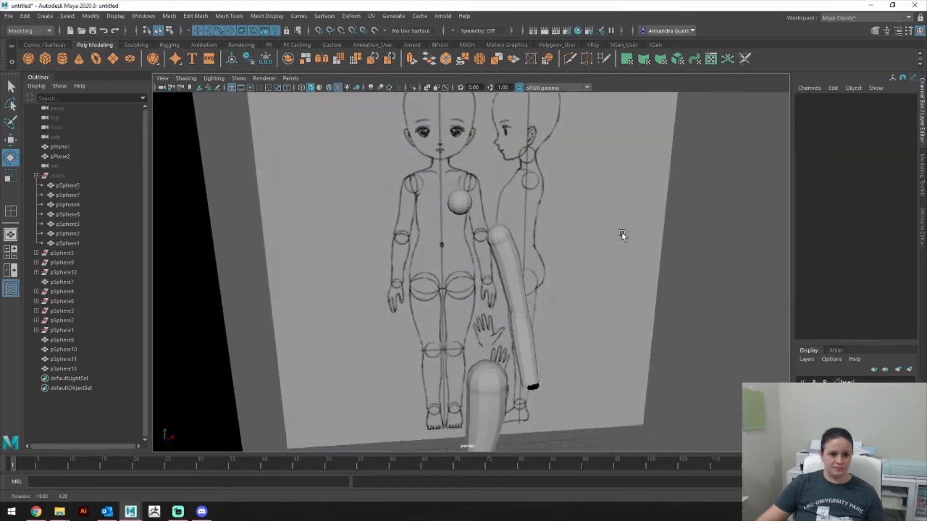
alt+middle_drag(572, 272, 587, 208)
scroll(610, 244, down, 1)
mouse_move(610, 244)
alt+mouse_down()
mouse_move(537, 238)
mouse_move(580, 248)
mouse_move(544, 246)
mouse_move(545, 265)
alt+mouse_up()
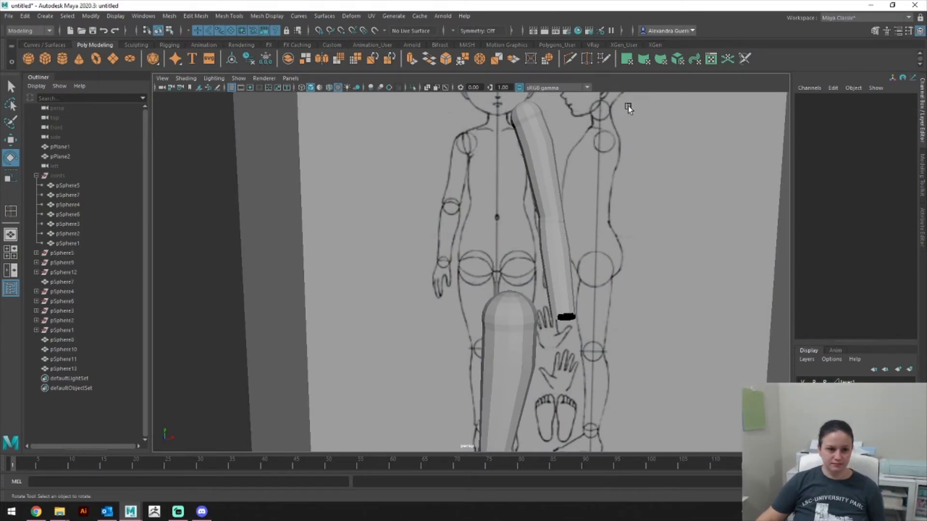
key(space)
click(586, 183)
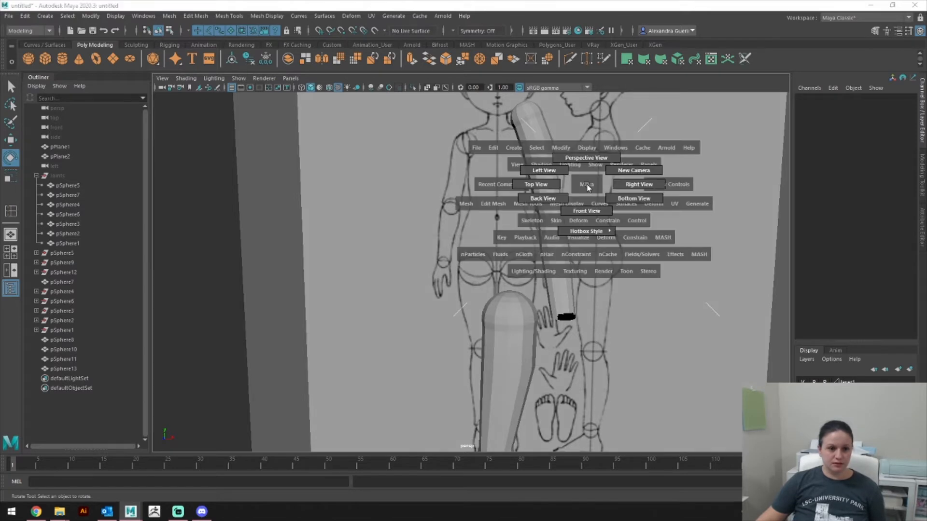
alt+middle_drag(532, 191, 535, 275)
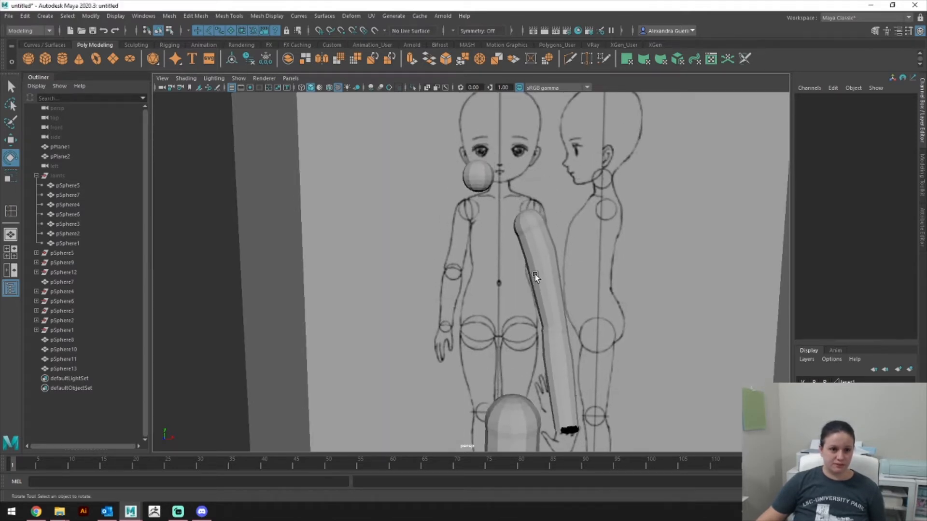
Step: Freeze the transformations of the limb segments and the neck sphere, and delete all construction history in the scene
click(538, 224)
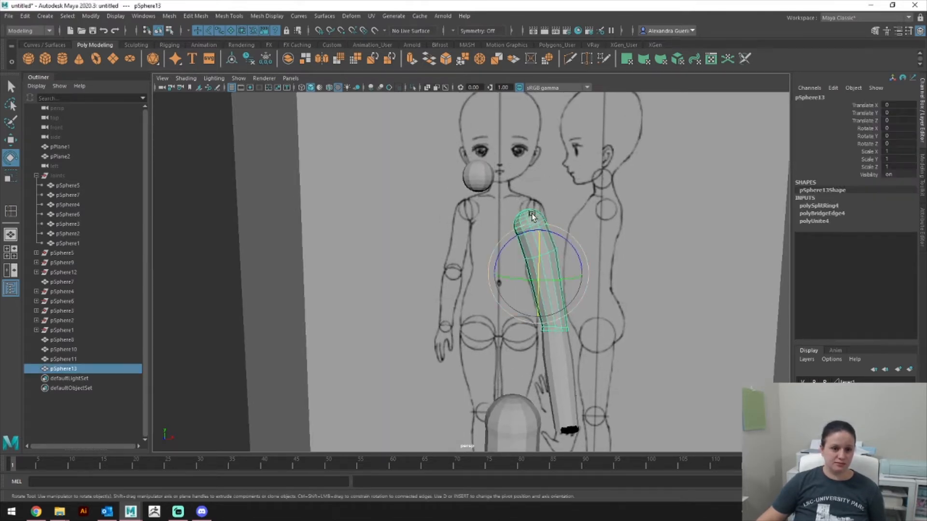
click(516, 396)
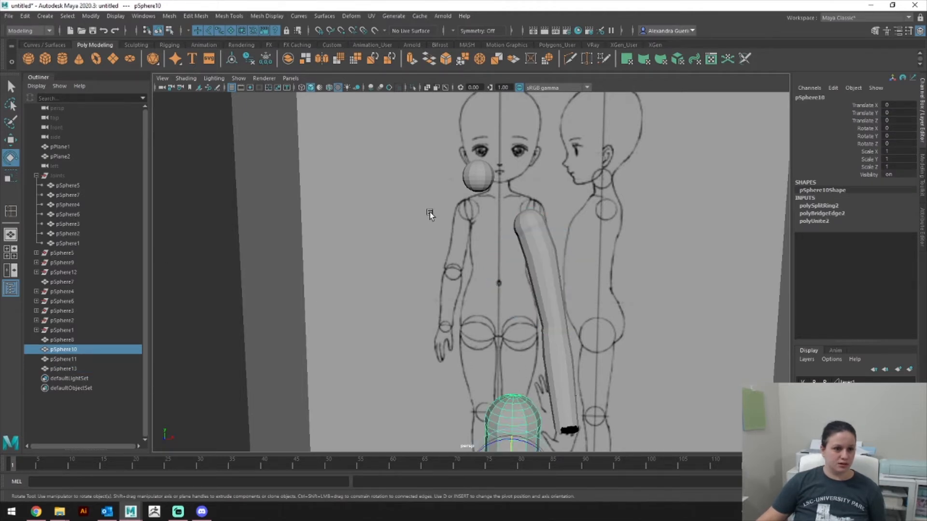
scroll(430, 212, down, 5)
drag(430, 212, 572, 378)
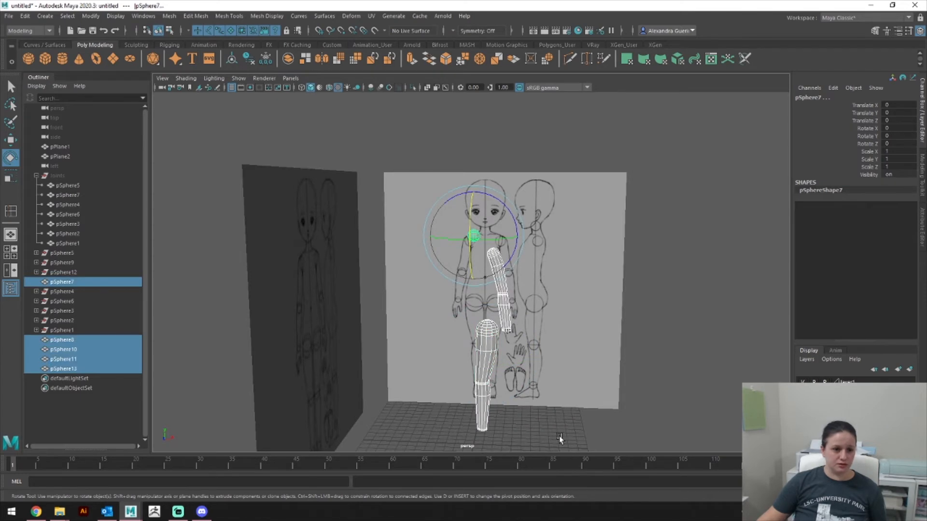
click(91, 16)
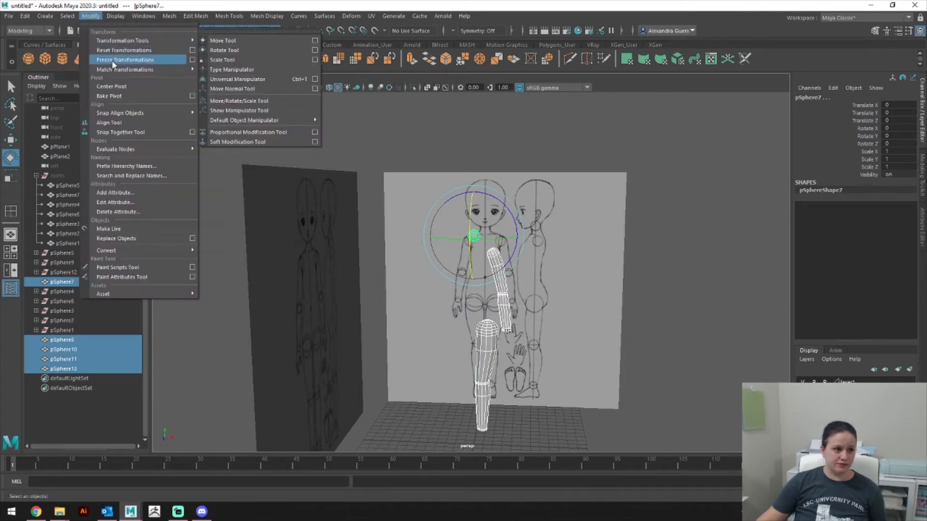
click(116, 49)
click(25, 17)
mouse_move(99, 130)
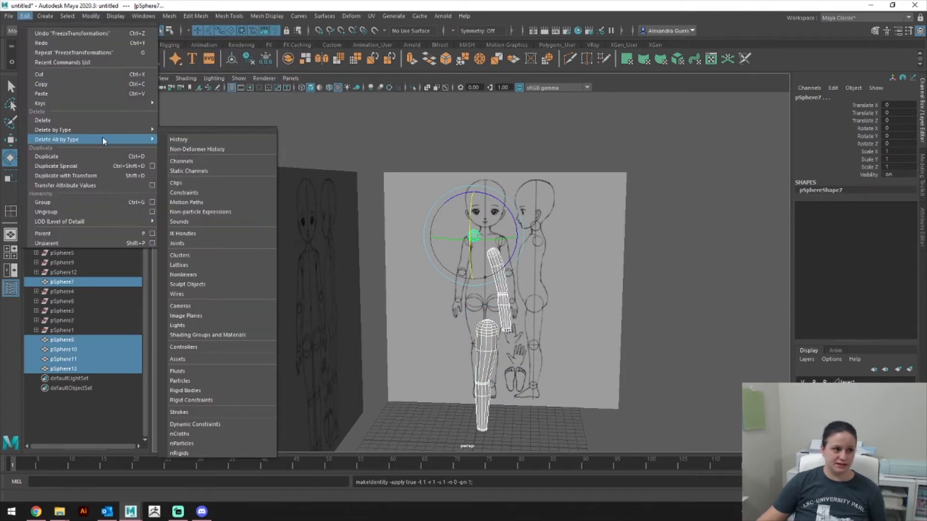
mouse_move(141, 139)
click(181, 140)
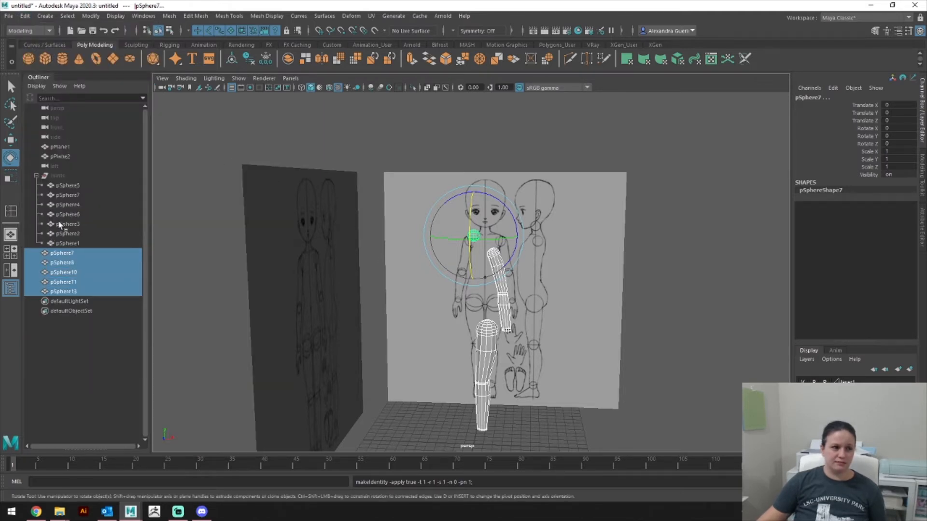
Step: Make the hidden Joints group visible by turning its Visibility on
scroll(494, 347, up, 4)
click(307, 295)
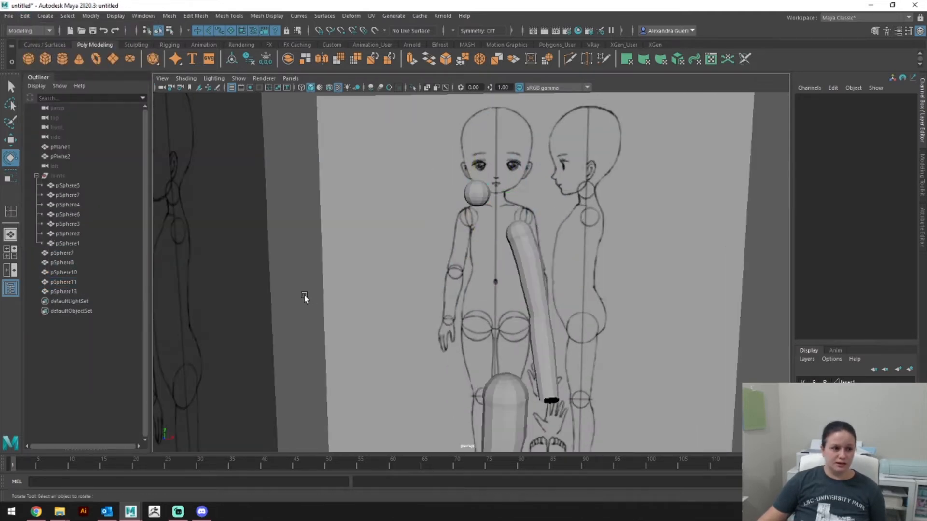
click(50, 176)
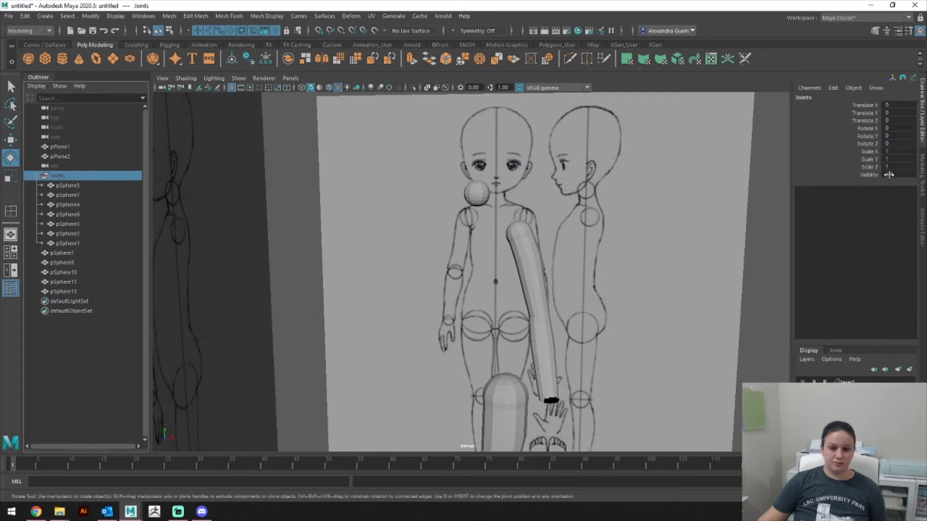
click(545, 208)
Step: Duplicate the shoulder and hip spheres of the Joints group and move the copies out of the group
click(511, 225)
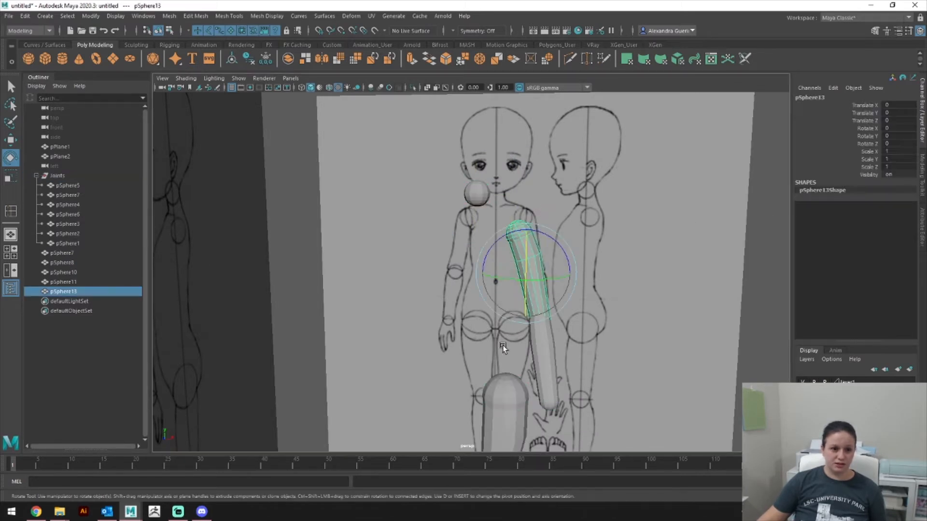
click(520, 212)
click(520, 221)
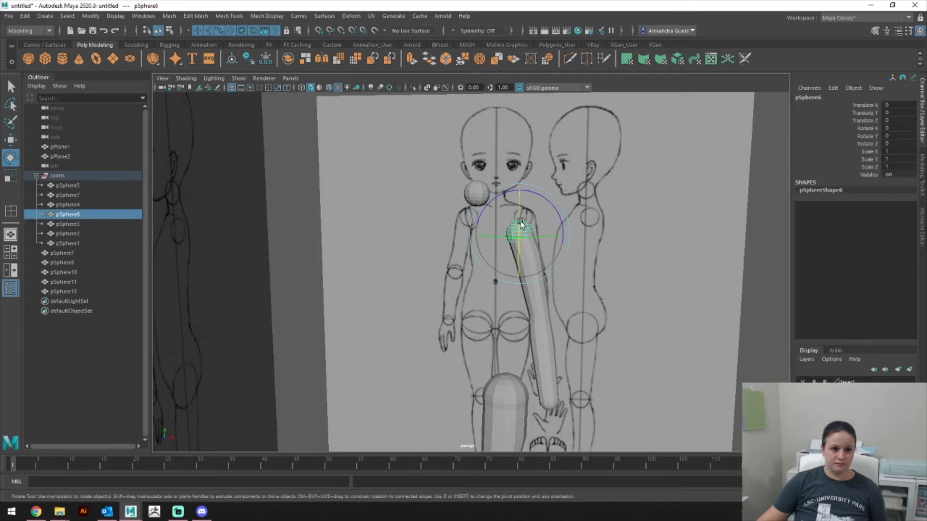
shift+click(513, 380)
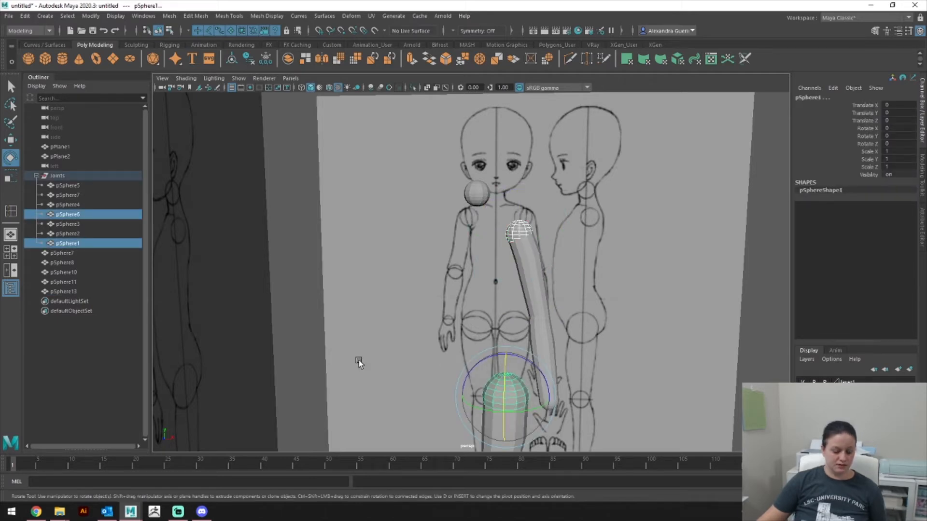
key(ctrl+d)
drag(80, 257, 74, 320)
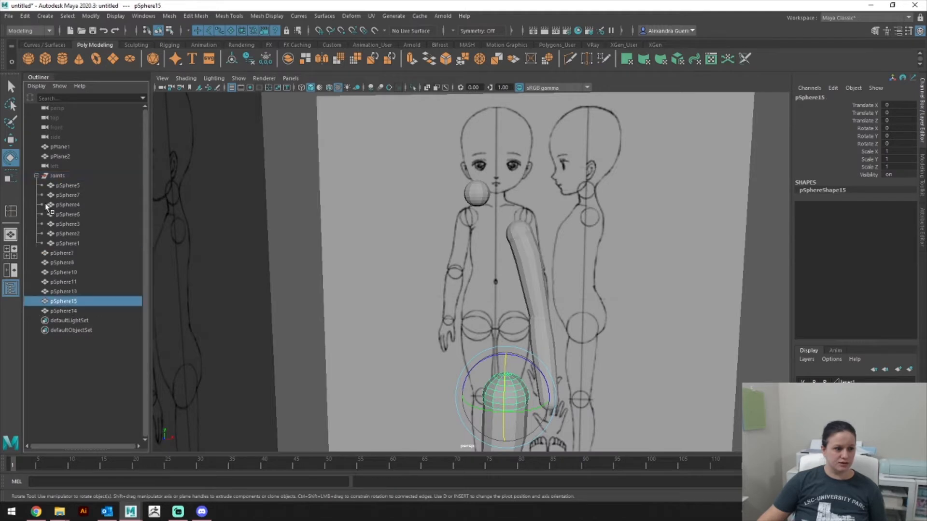
Step: Hide the Joints group by setting its Visibility to 0
click(57, 176)
click(886, 175)
text(0)
key(Return)
click(646, 225)
Step: Select the upper arm, forearm, thigh and lower leg meshes and create a new display layer from them
mouse_move(626, 266)
alt+mouse_down()
mouse_move(639, 268)
mouse_move(635, 279)
alt+mouse_up()
alt+middle_drag(612, 284, 609, 264)
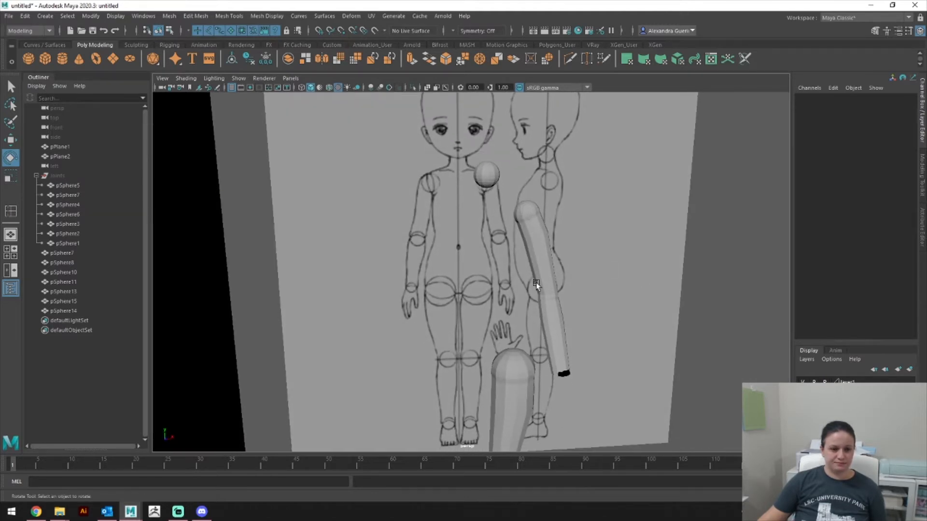
click(517, 364)
shift+click(530, 213)
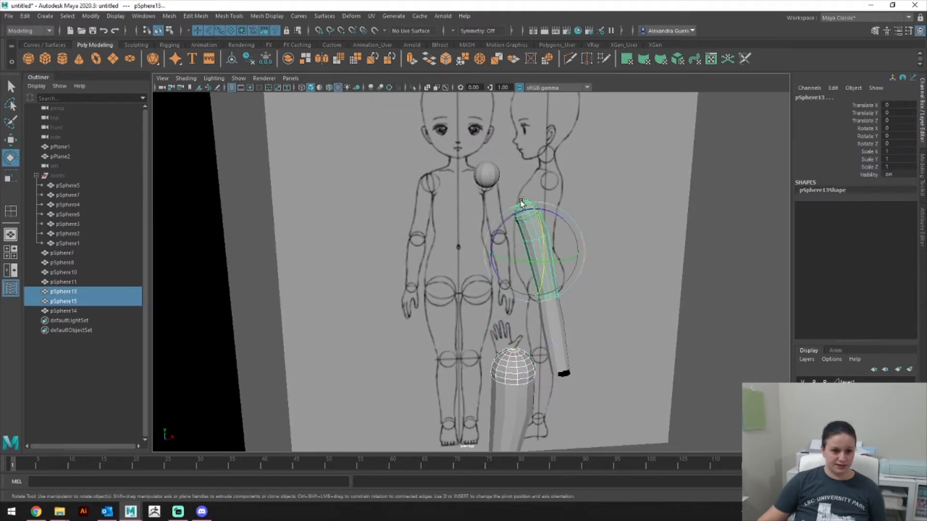
click(529, 192)
click(526, 200)
click(556, 186)
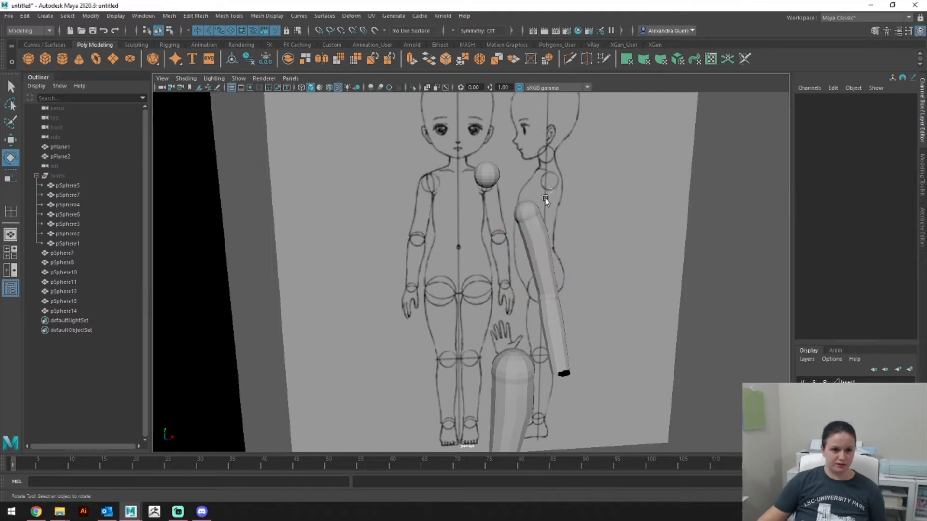
drag(549, 189, 526, 212)
shift+click(556, 282)
alt+drag(595, 298, 517, 184)
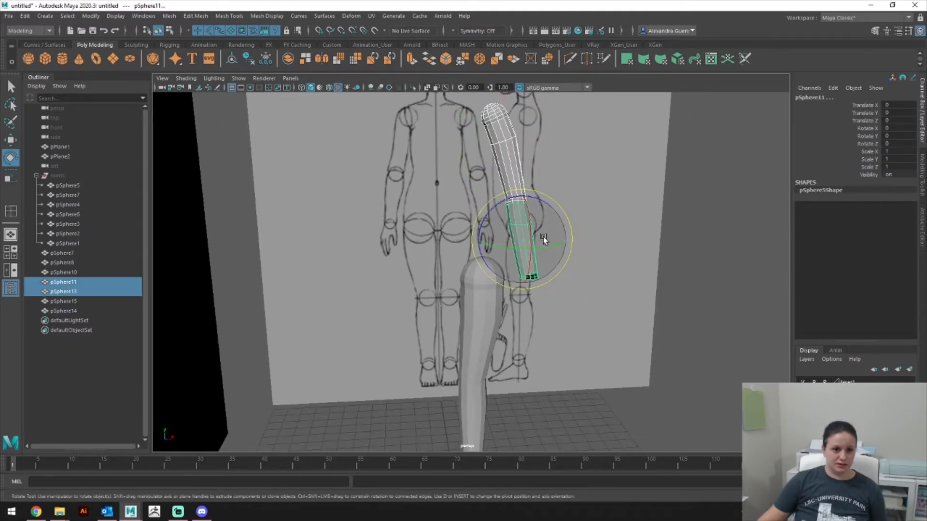
drag(517, 415, 457, 384)
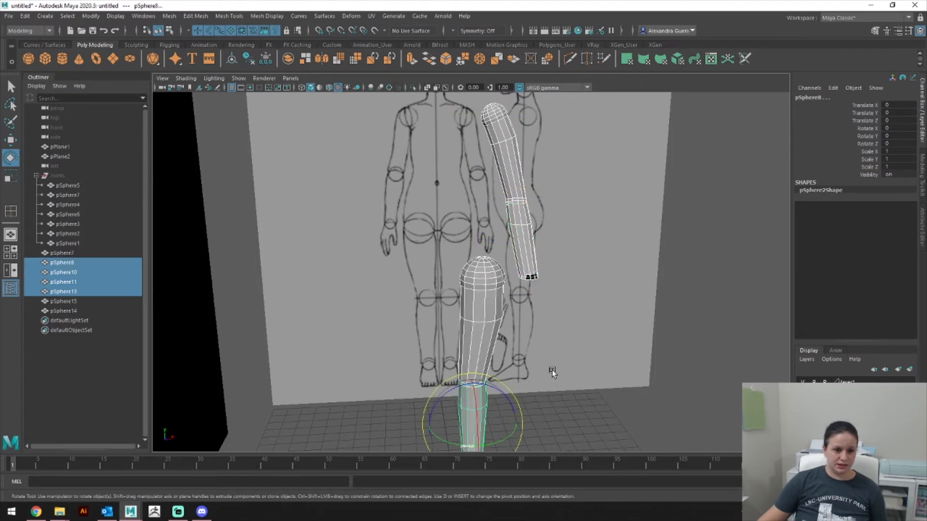
click(910, 370)
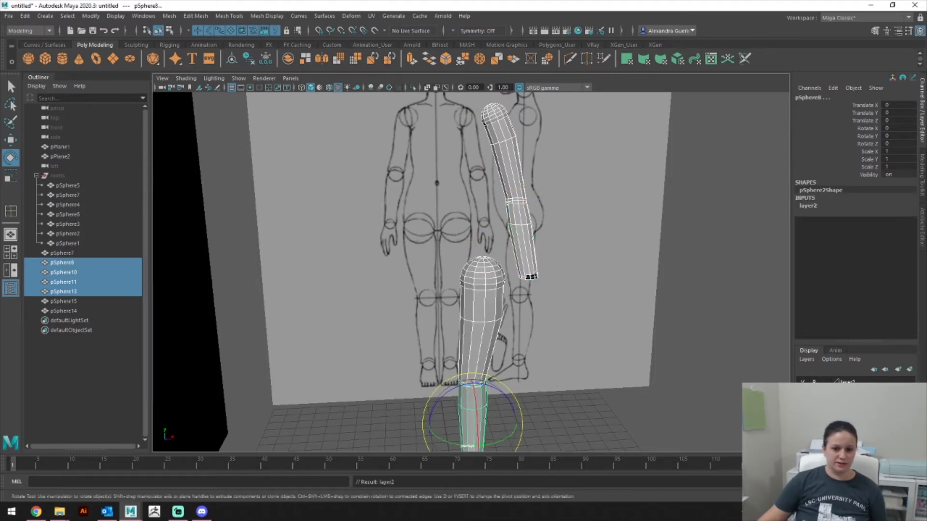
Step: Set the limb layer to template display and turn off its visibility
click(826, 382)
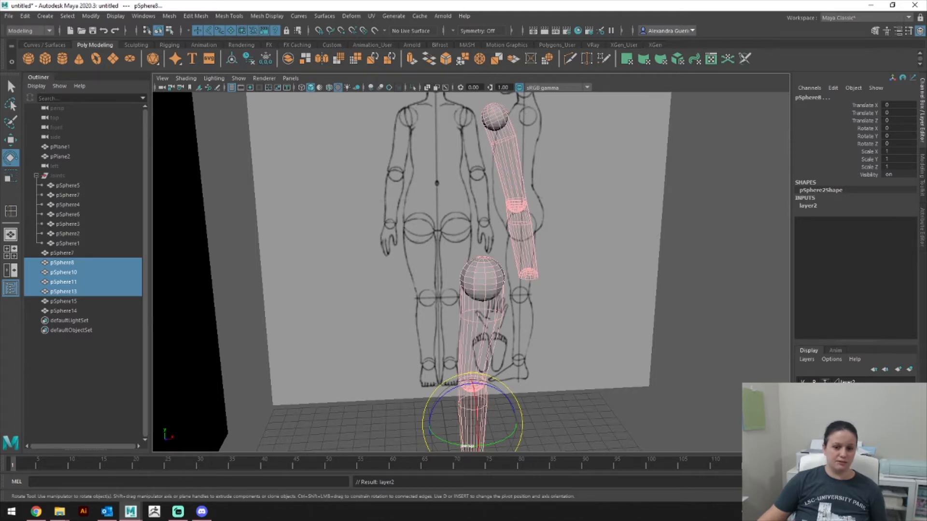
click(803, 382)
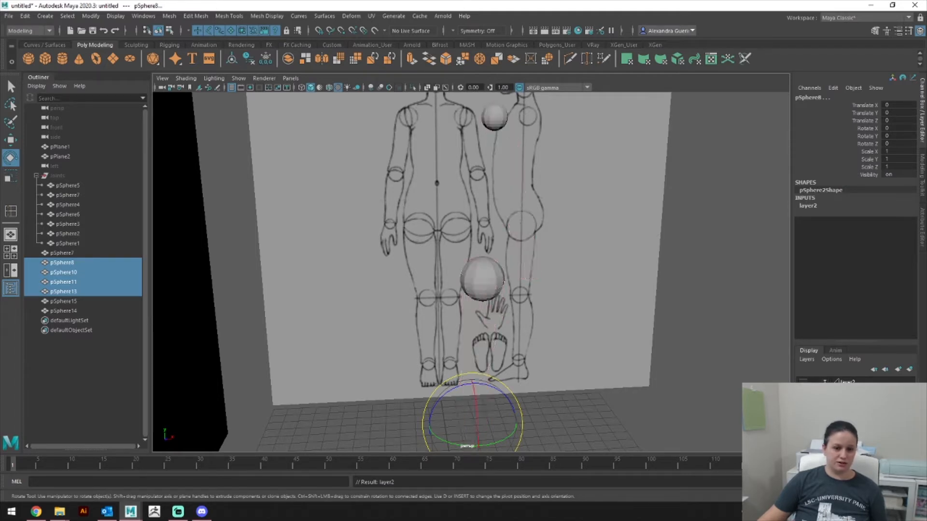
click(640, 370)
Step: In the front view, try rotating the copied hip sphere to about -29.8 in X, -0.8 in Y and -1.4 in Z
alt+middle_drag(583, 281, 585, 357)
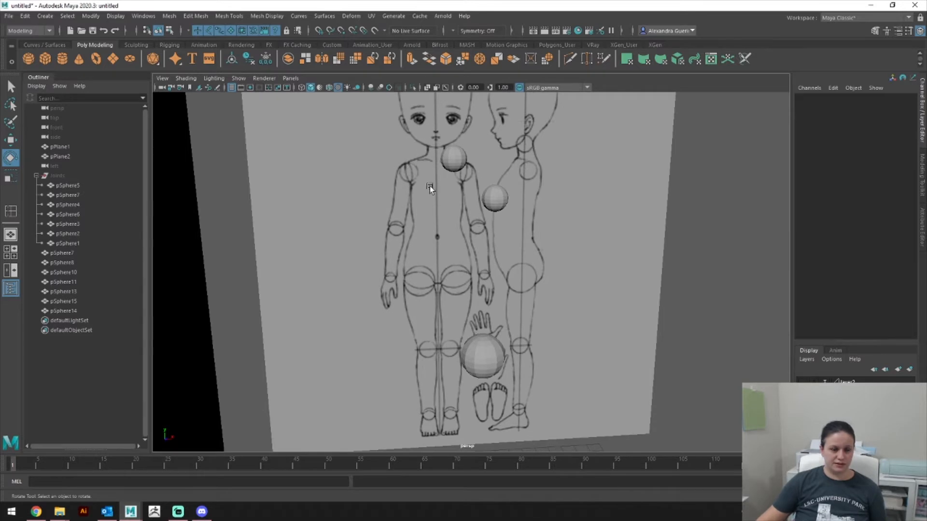
key(space)
drag(450, 239, 444, 257)
alt+middle_drag(531, 284, 534, 243)
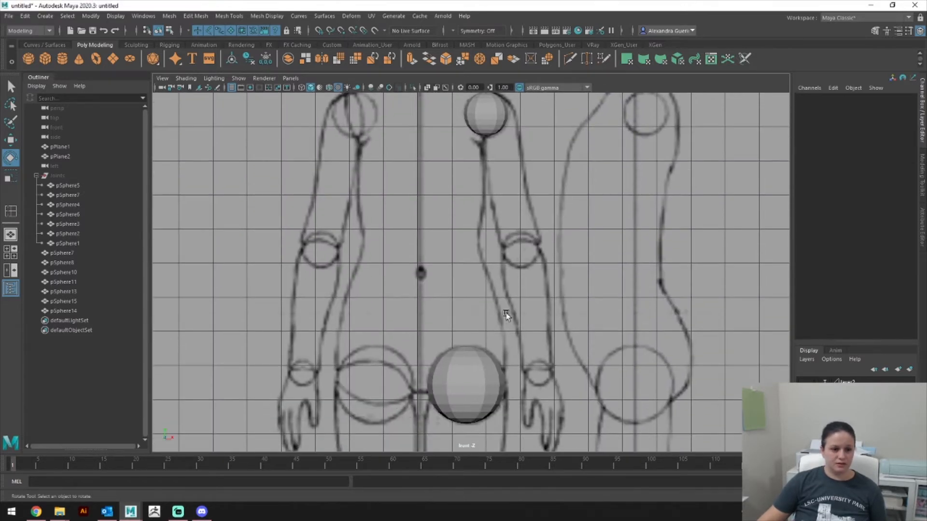
alt+middle_drag(512, 350, 518, 314)
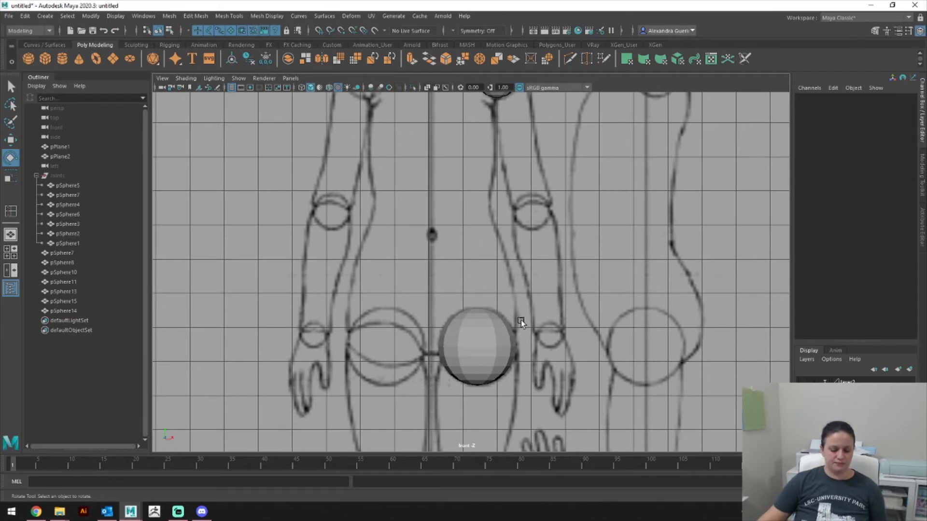
key(r)
click(486, 346)
key(e)
drag(485, 346, 476, 319)
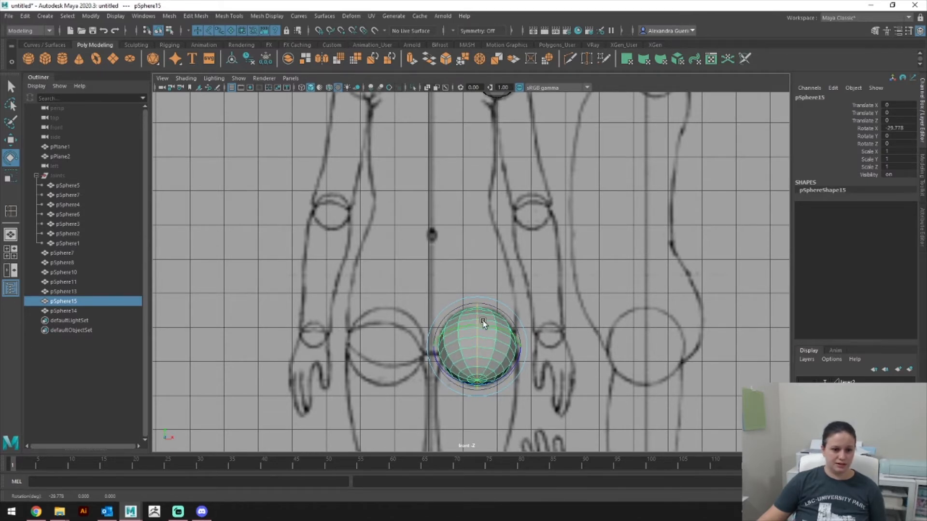
drag(504, 328, 519, 357)
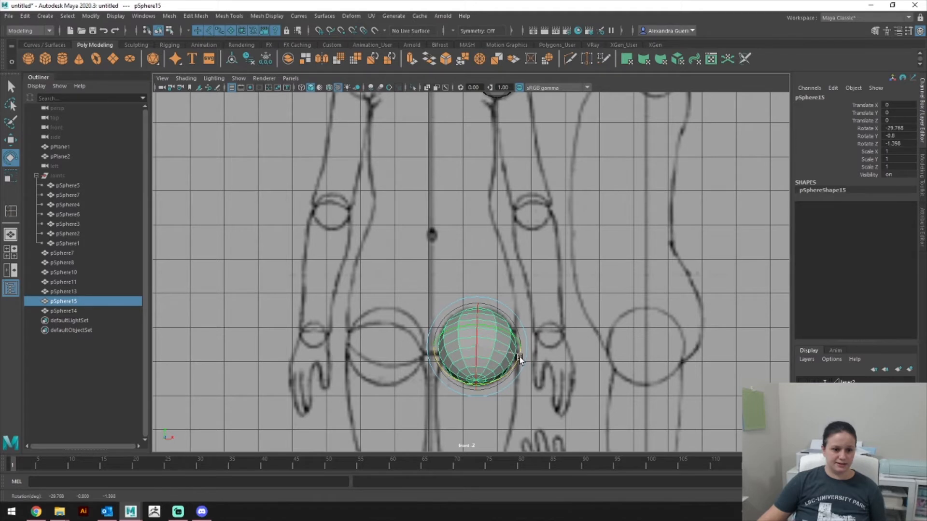
Step: In the side view, try adjusting the hip sphere's tilt to about -29.4 degrees in X
key(space)
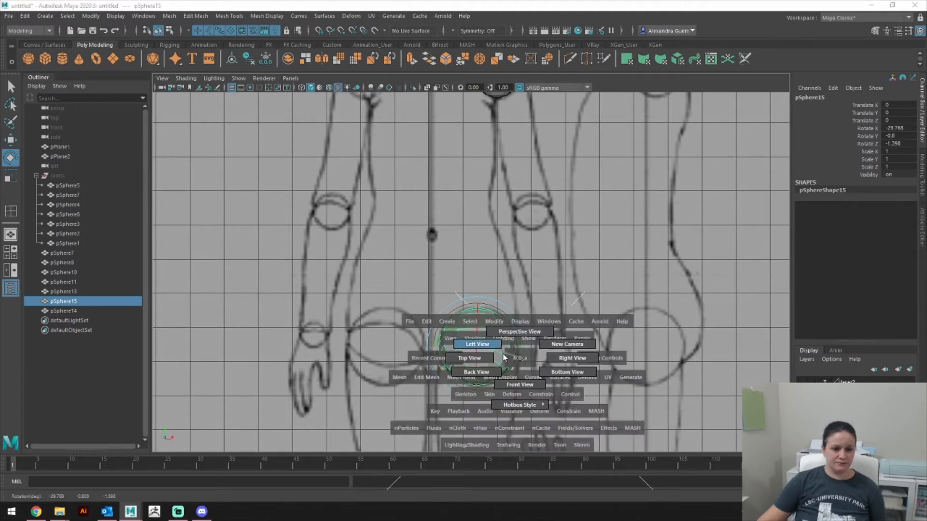
drag(499, 351, 498, 349)
key(space)
drag(507, 309, 549, 292)
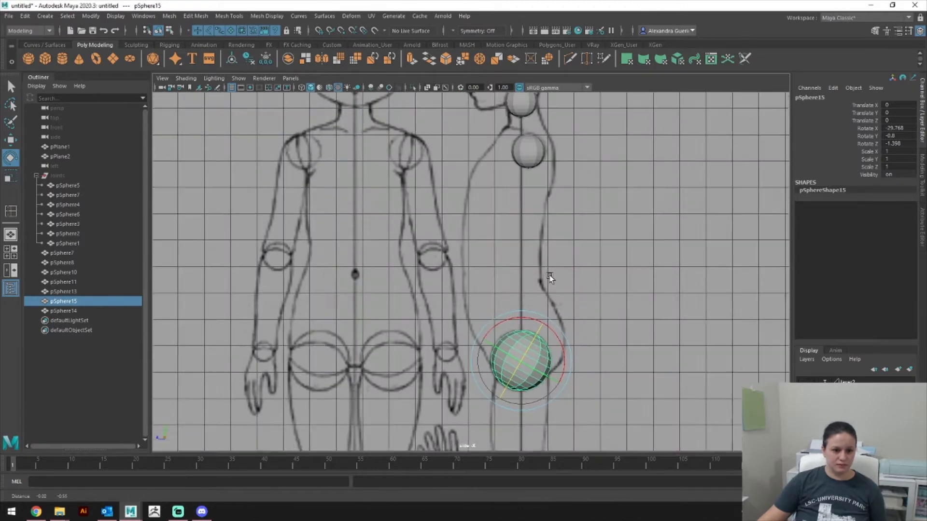
mouse_move(563, 325)
mouse_down()
mouse_move(564, 304)
mouse_move(563, 319)
mouse_up()
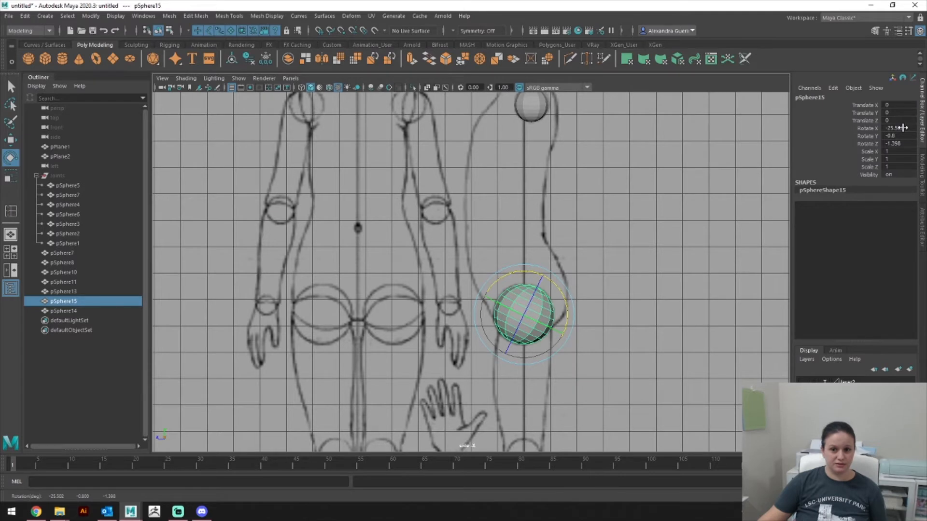
drag(569, 298, 566, 305)
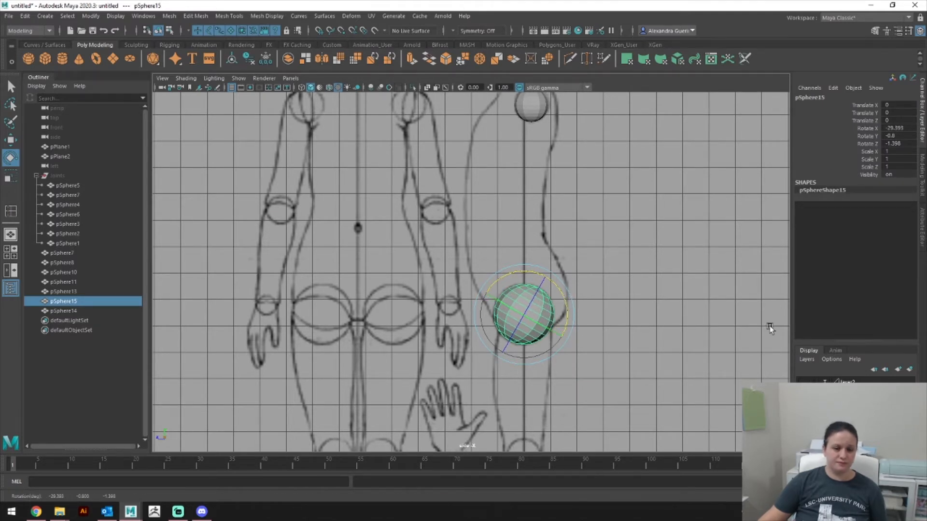
mouse_move(630, 238)
alt+middle_down()
mouse_move(632, 206)
mouse_move(626, 240)
alt+middle_up()
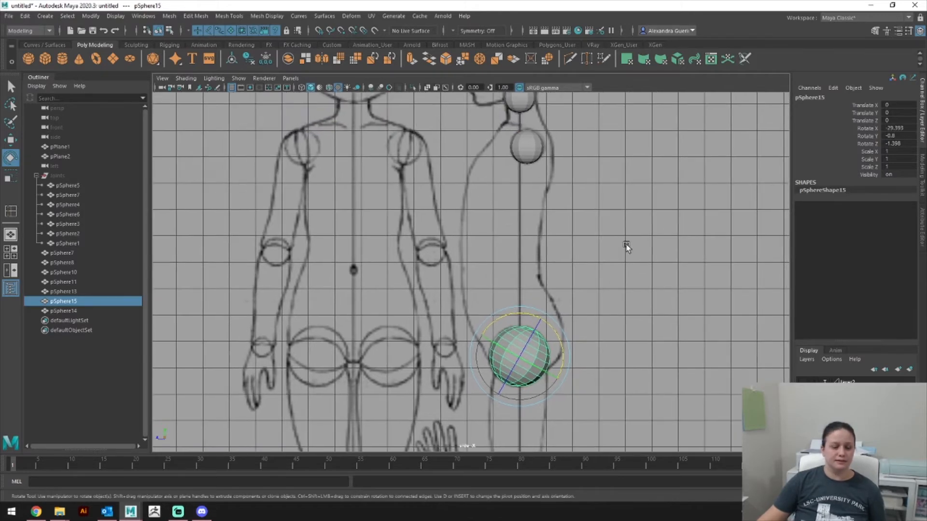
alt+middle_drag(635, 306, 636, 201)
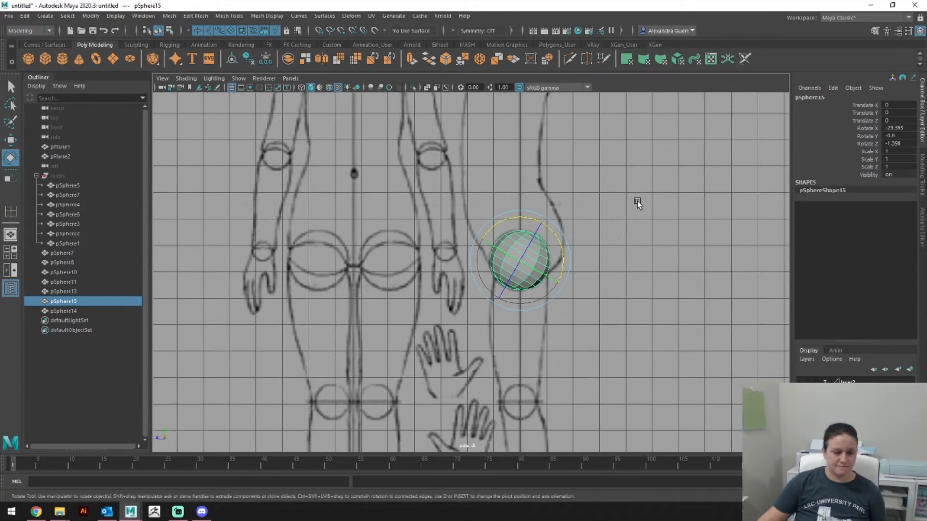
Step: Undo all the rotations applied to the copied hip sphere
key(ctrl+z)
key(ctrl+z)
key(ctrl+z)
key(ctrl+z)
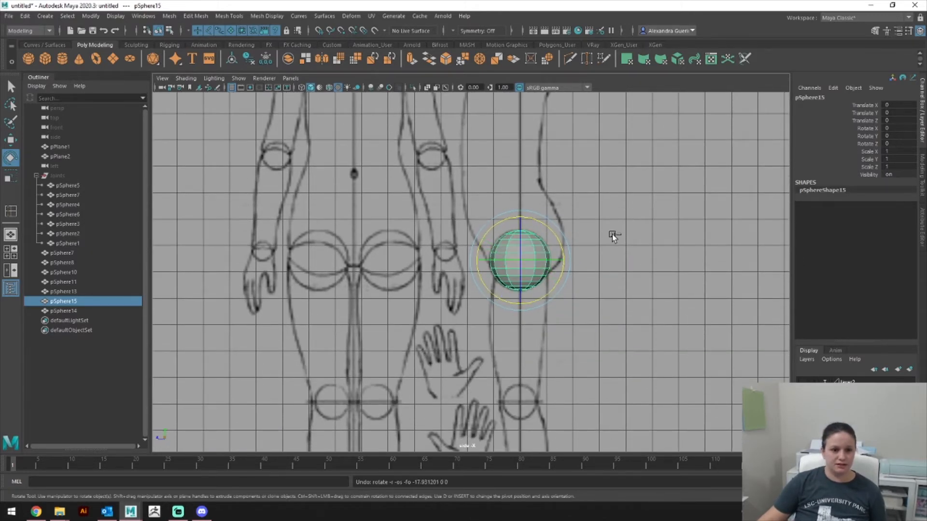
Step: Delete the lower half of the hip sphere's faces and tilt the remaining half to about -31.2 degrees in X
mouse_move(524, 267)
right_down()
mouse_move(513, 260)
mouse_move(525, 273)
right_up()
drag(592, 339, 473, 266)
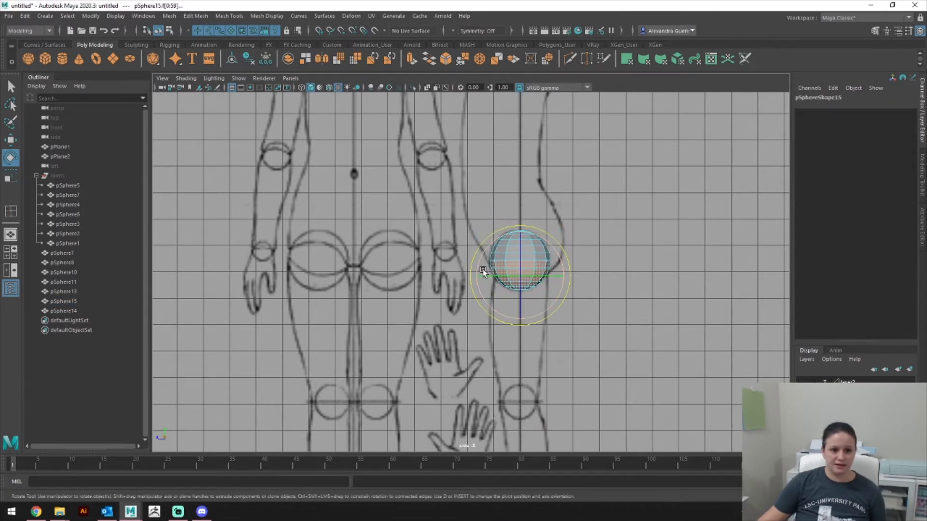
click(441, 258)
right_drag(516, 237, 542, 228)
drag(511, 220, 542, 280)
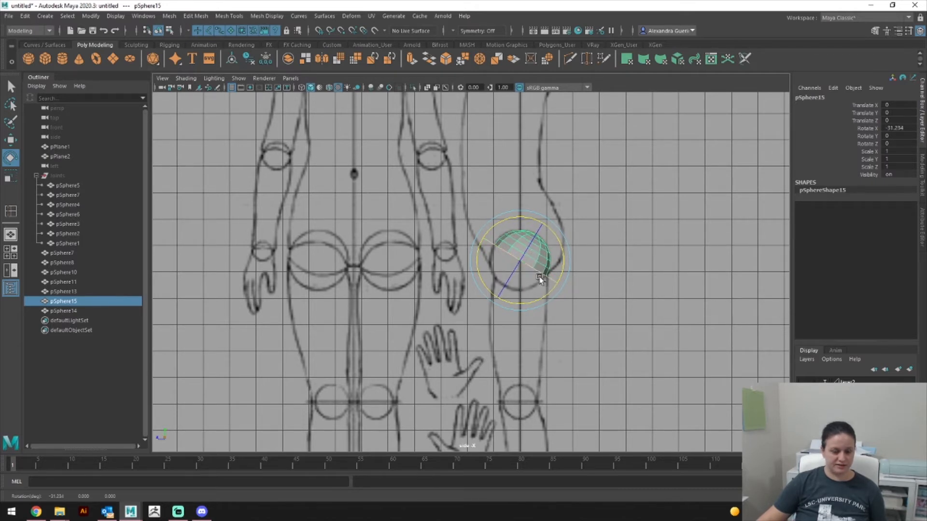
Step: In the front view, rotate the shoulder joint sphere to about 57.5 degrees in Z
key(space)
drag(532, 302, 551, 307)
mouse_move(580, 366)
alt+middle_down()
mouse_move(597, 263)
mouse_move(590, 370)
alt+middle_up()
scroll(590, 248, down, 3)
alt+middle_drag(568, 265, 573, 302)
alt+middle_drag(550, 215, 549, 260)
scroll(549, 258, up, 3)
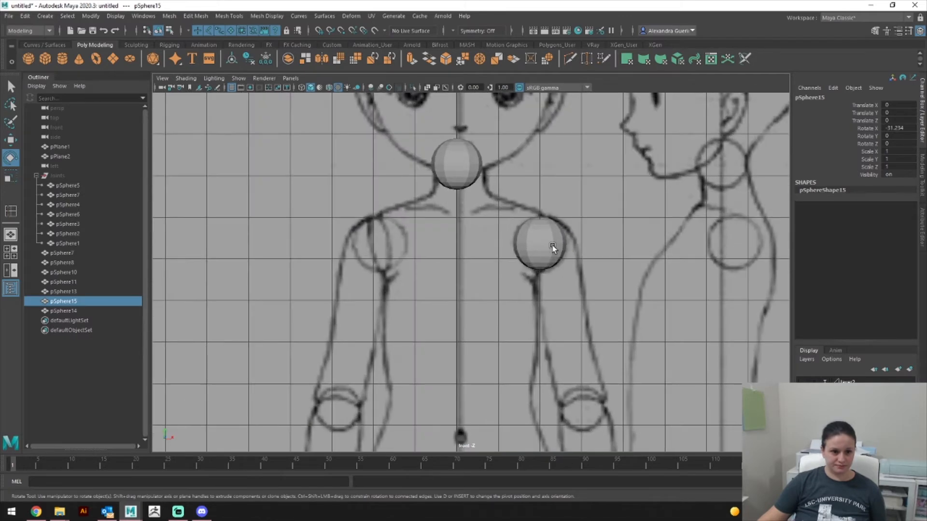
click(549, 258)
drag(566, 273, 590, 237)
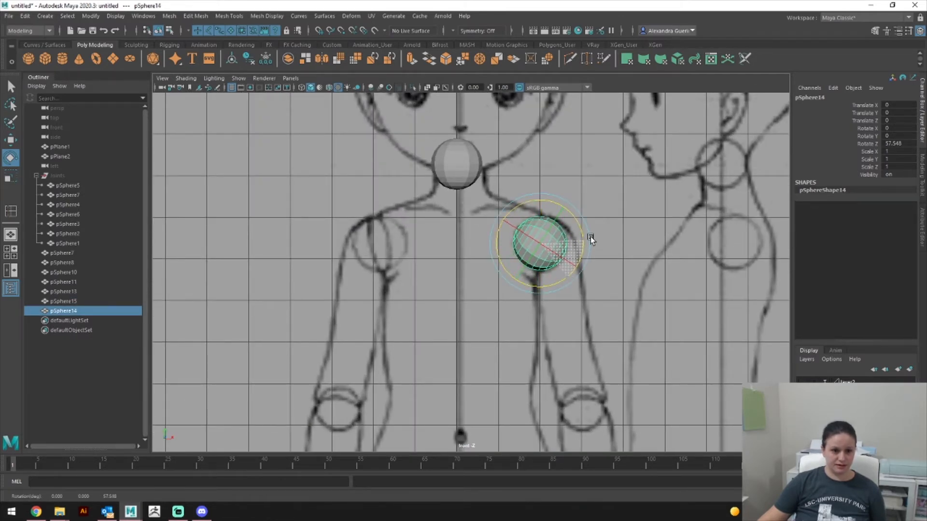
Step: Check the hip and shoulder joint pieces against the reference drawing in the side and perspective views
key(space)
drag(528, 260, 556, 259)
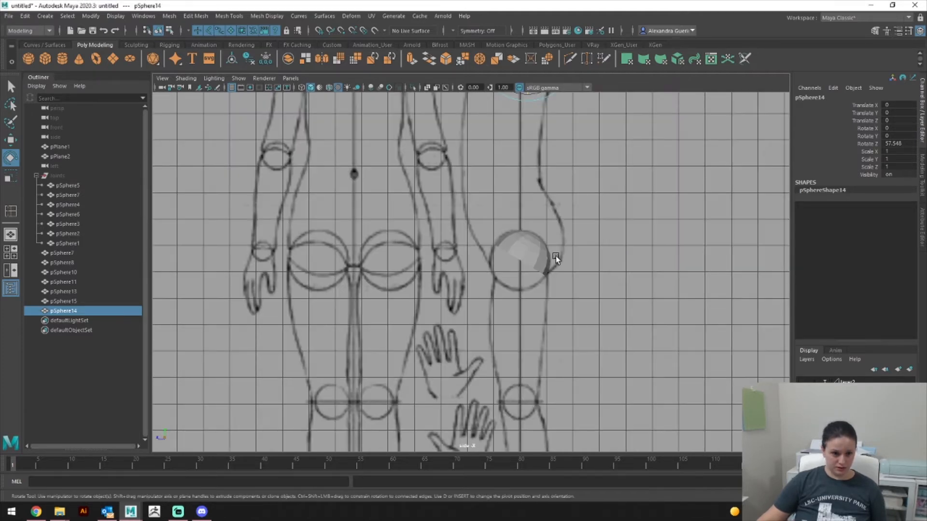
alt+middle_drag(556, 259, 545, 352)
alt+middle_drag(547, 300, 560, 367)
key(space)
drag(563, 352, 564, 342)
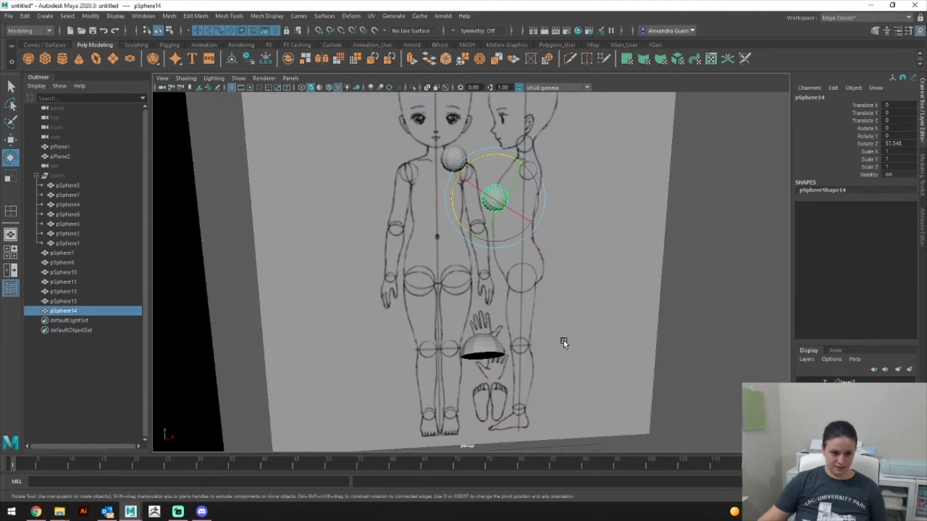
key(space)
drag(524, 258, 524, 273)
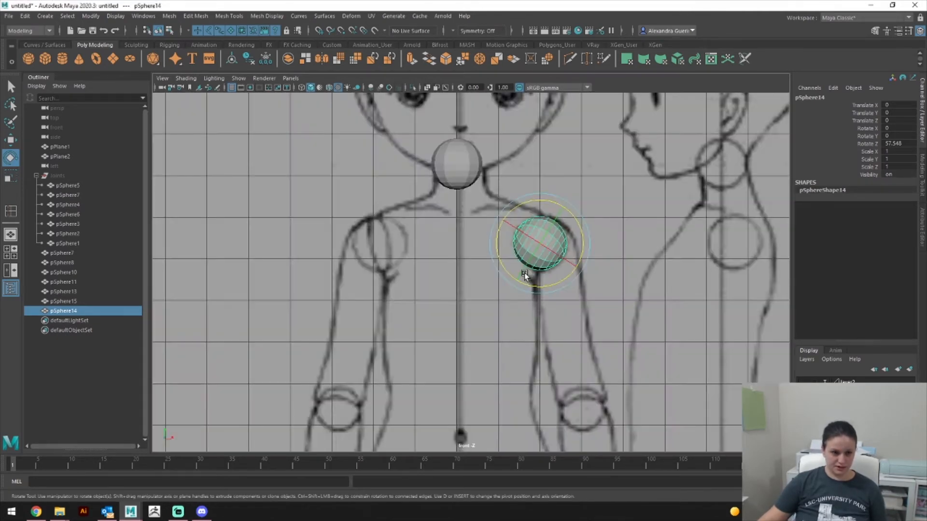
Step: Delete the outer faces of the tilted shoulder sphere on the side facing the arm
right_drag(529, 241, 530, 257)
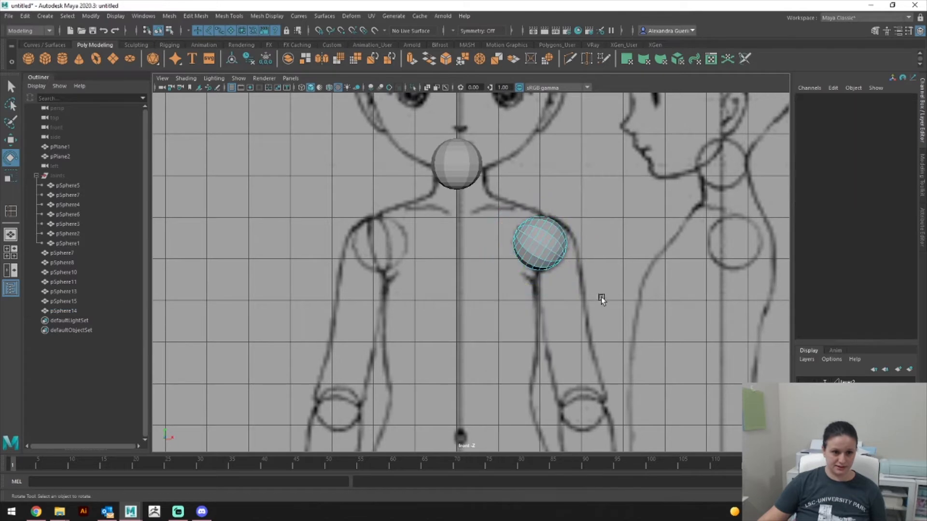
drag(565, 258, 555, 241)
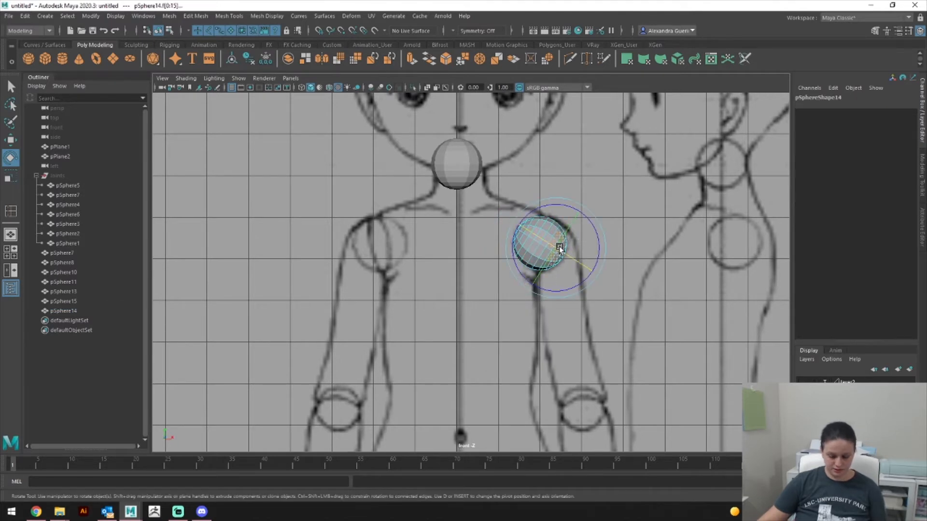
click(559, 247)
drag(560, 227, 559, 227)
key(Delete)
Step: Try deleting a further group of faces from the lower part of the shoulder sphere, and undo the deletion
drag(546, 271, 542, 251)
key(Delete)
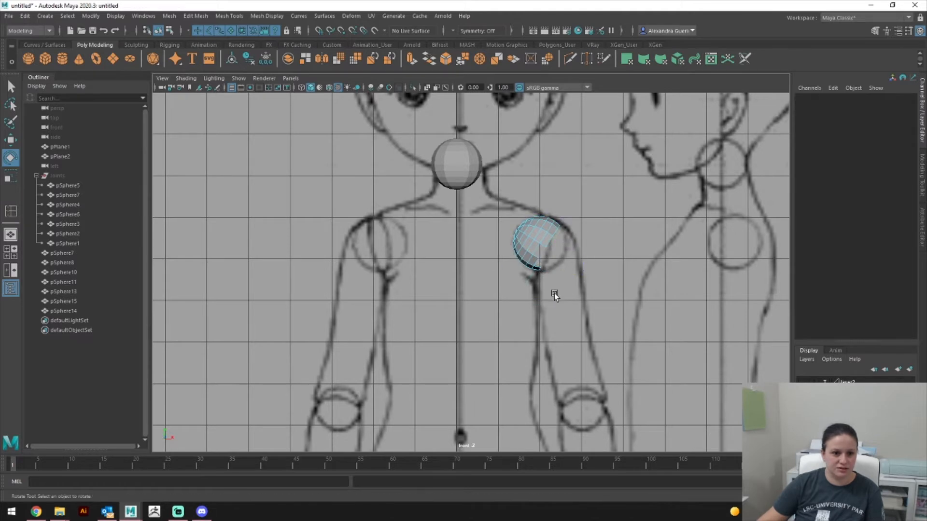
key(ctrl+z)
key(ctrl+z)
key(ctrl+z)
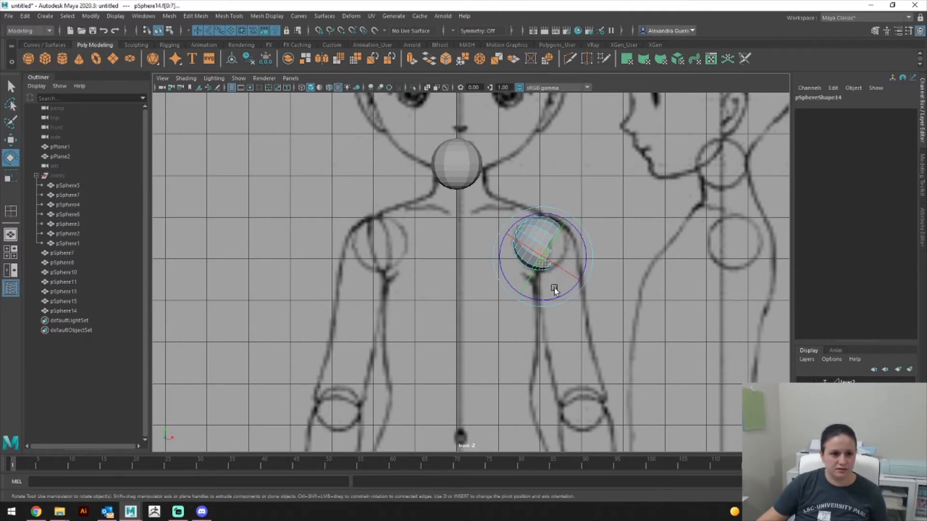
Step: Delete the remaining outer faces of the shoulder sphere so that only its clean inner half is left
key(Delete)
scroll(581, 275, up, 4)
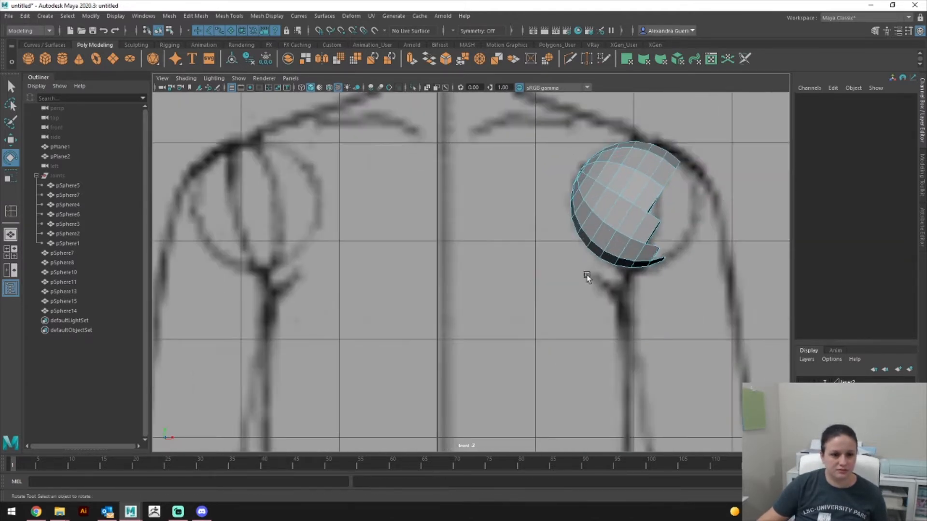
drag(632, 251, 632, 252)
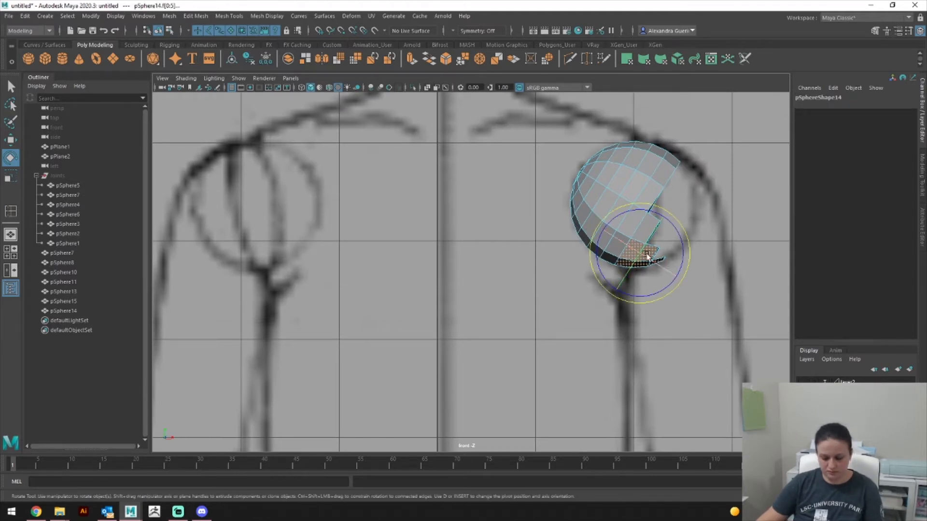
key(Delete)
key(Delete)
key(space)
drag(654, 244, 649, 220)
alt+drag(643, 233, 516, 308)
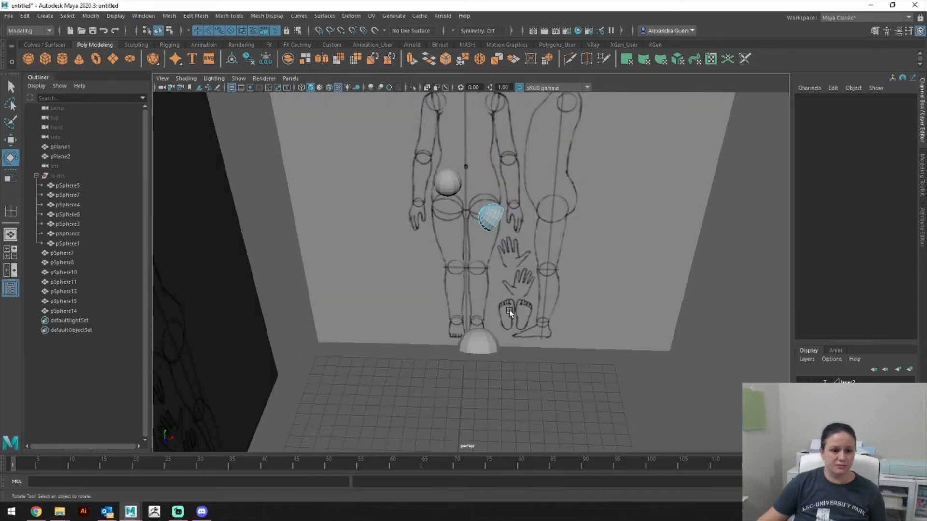
Step: Delete the lower half of the neck sphere's faces in the front view, keeping the upper dome
click(478, 340)
click(448, 185)
key(bracketleft)
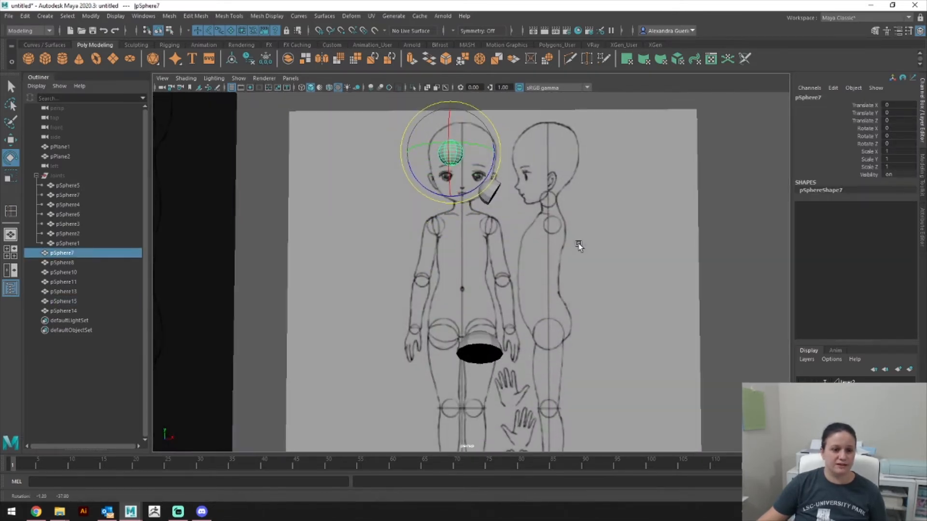
alt+middle_drag(554, 228, 577, 296)
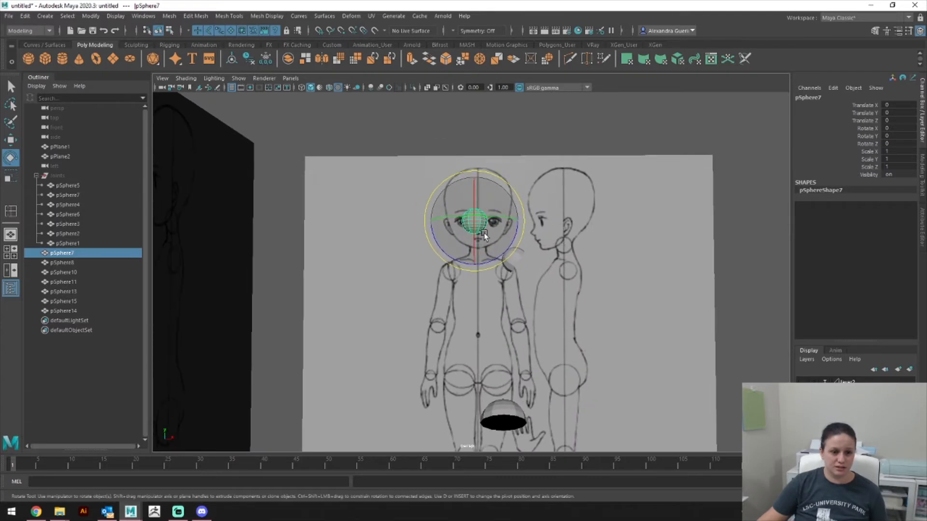
key(space)
drag(487, 278, 487, 259)
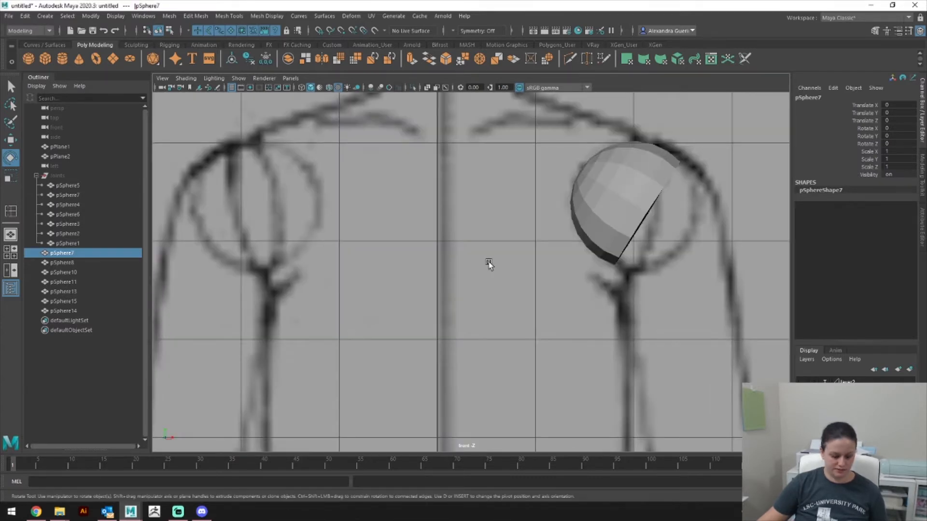
key(f)
scroll(472, 262, down, 5)
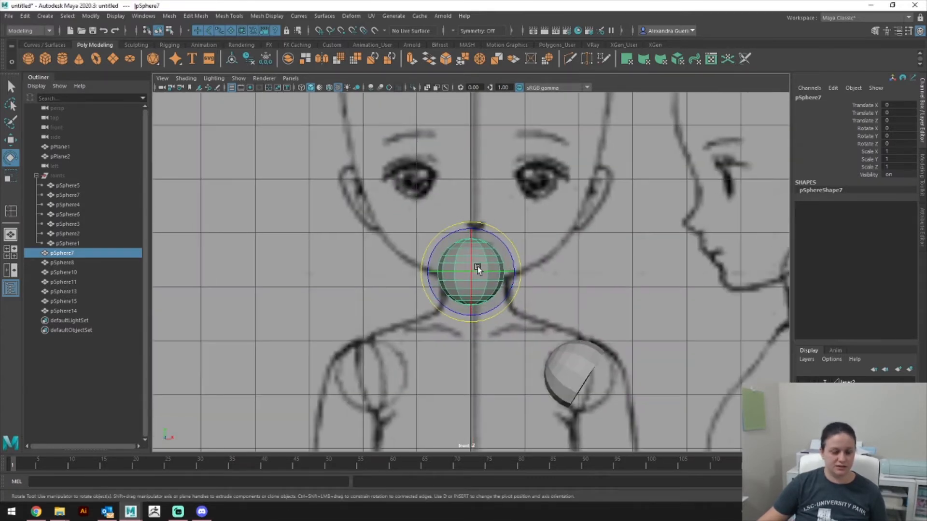
scroll(476, 266, up, 3)
right_drag(519, 263, 547, 323)
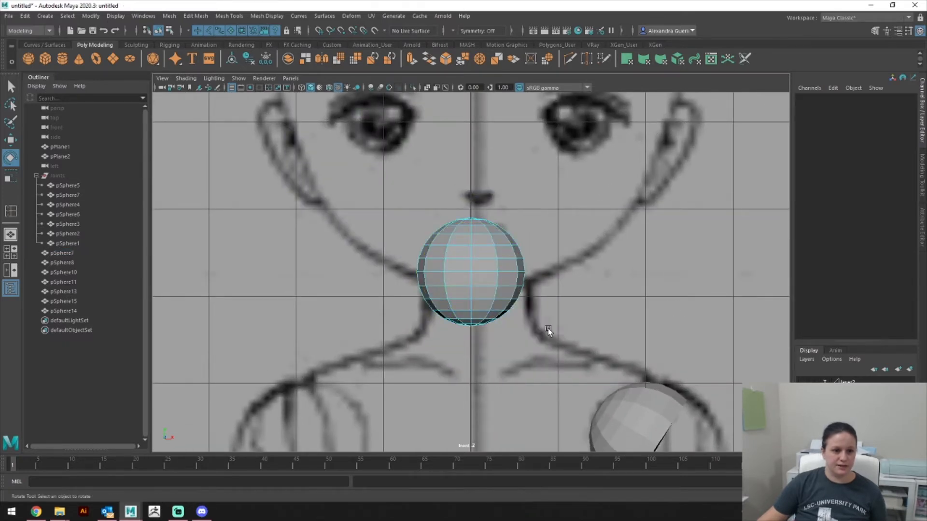
drag(433, 289, 392, 274)
key(Delete)
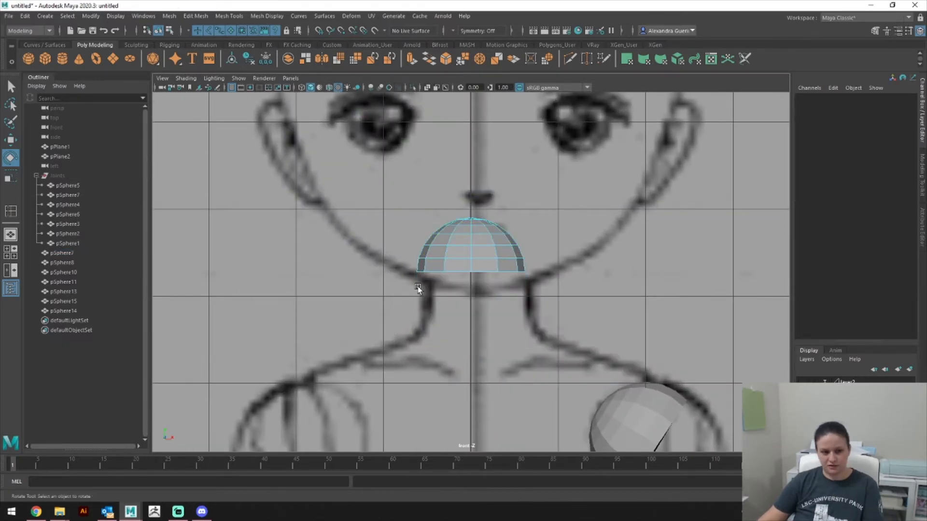
Step: Combine the neck, shoulder and hip half-spheres into a single mesh
scroll(613, 328, down, 5)
scroll(613, 327, down, 3)
alt+middle_drag(564, 361, 567, 276)
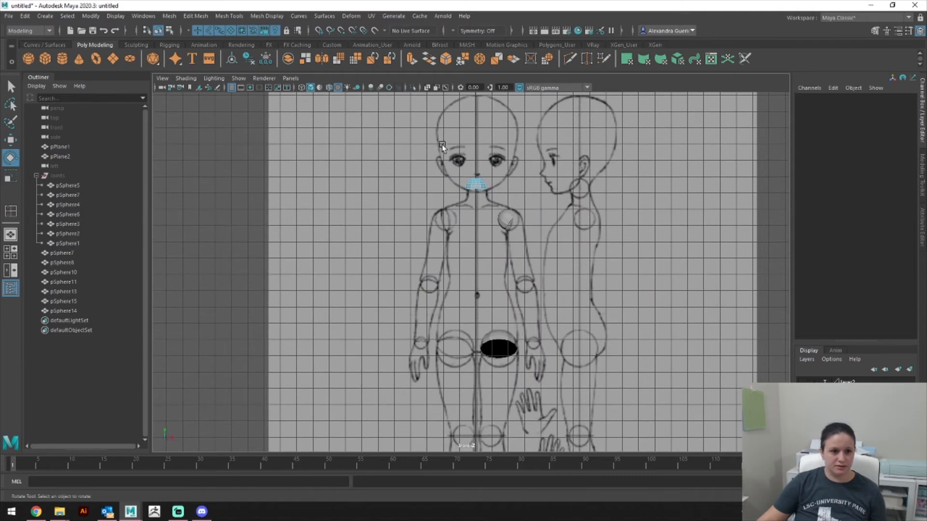
right_drag(471, 185, 483, 178)
drag(433, 167, 419, 135)
key(ctrl+z)
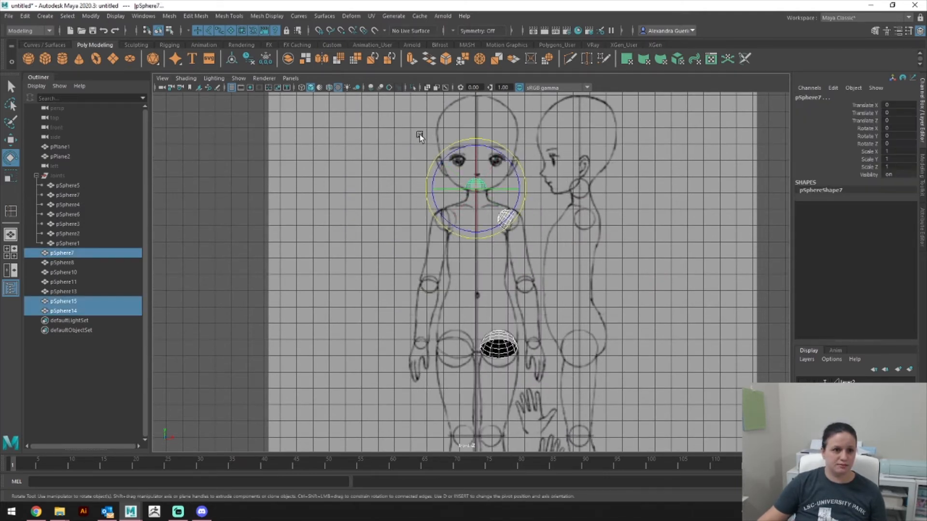
click(195, 16)
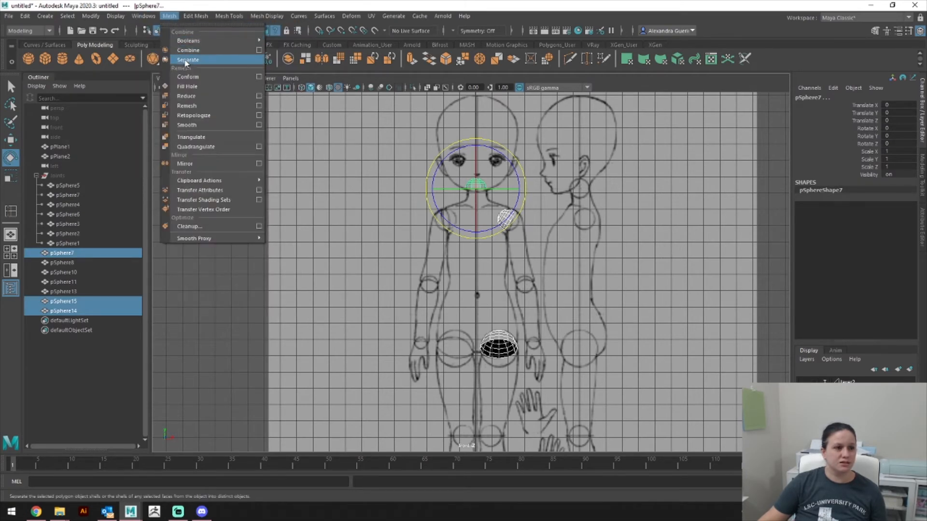
click(193, 50)
Step: Delete the neck dome's faces across the body's centre line from the shoulder joint, keeping a quarter sphere
scroll(528, 169, up, 10)
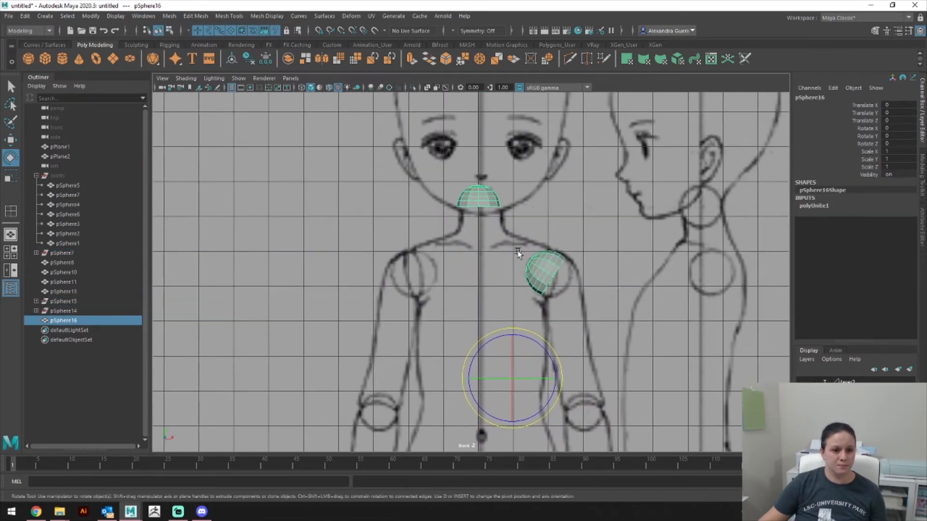
alt+middle_drag(518, 177, 493, 247)
right_drag(482, 211, 474, 226)
drag(419, 155, 468, 280)
key(Delete)
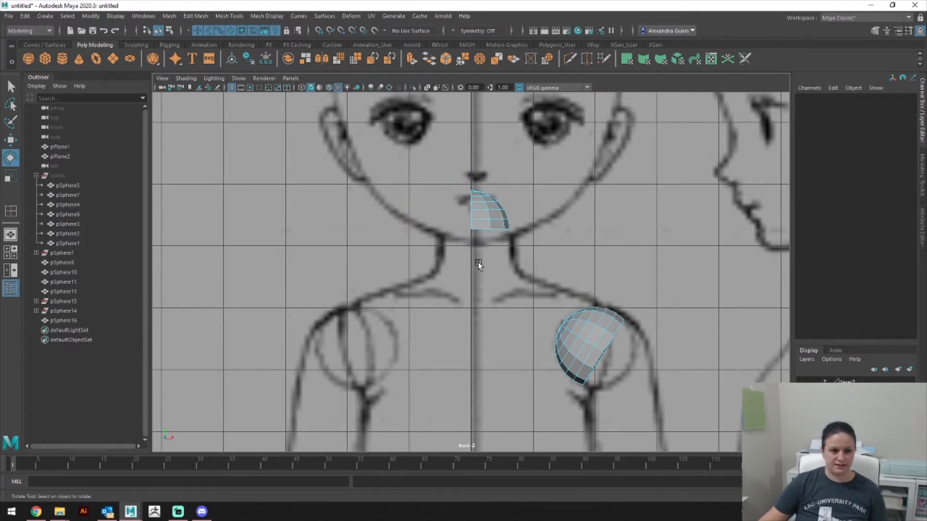
Step: Extrude the open bottom edges of the neck dome
scroll(477, 262, up, 3)
right_drag(492, 233, 488, 226)
drag(467, 244, 454, 242)
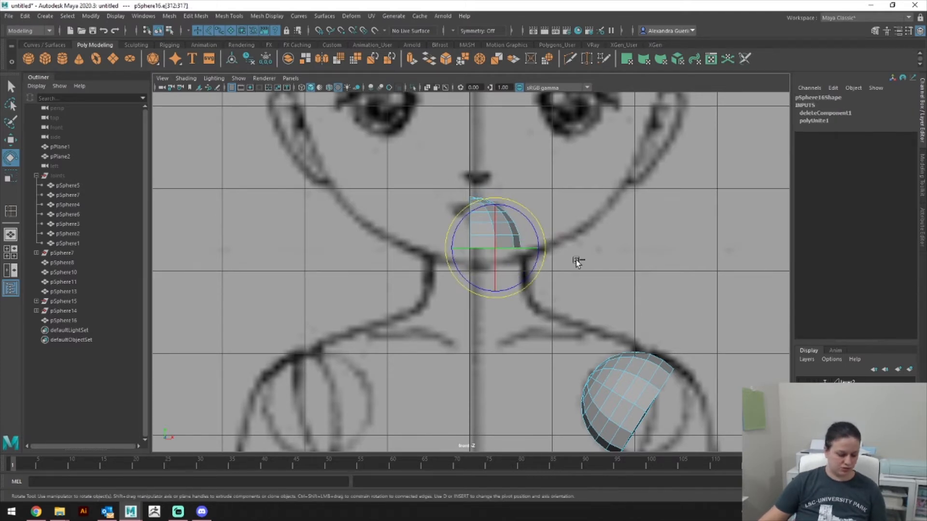
key(ctrl+e)
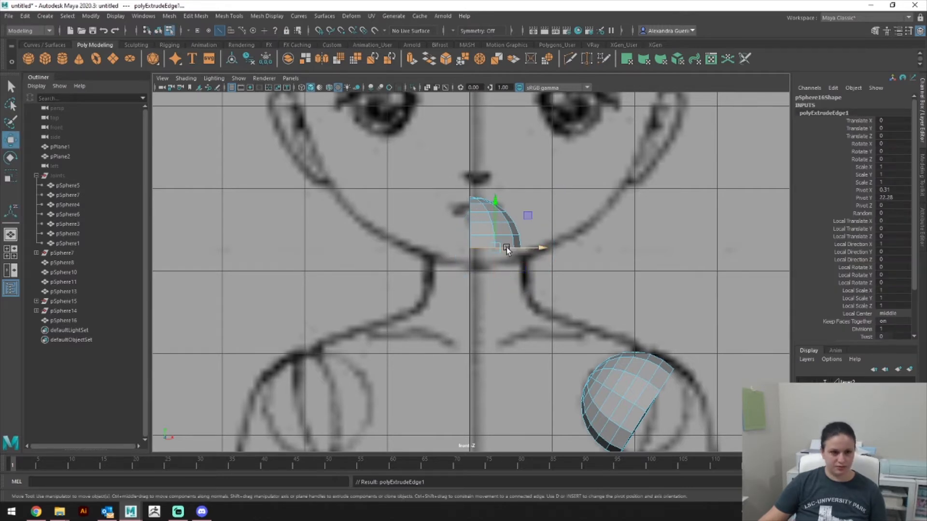
Step: Pull the extruded bottom edge of the neck piece down to the collarbone line and select an edge on the shoulder cap's open rim
drag(496, 206, 493, 300)
alt+middle_drag(602, 306, 590, 234)
right_drag(593, 301, 588, 268)
drag(535, 256, 662, 395)
right_drag(618, 246, 616, 215)
click(631, 297)
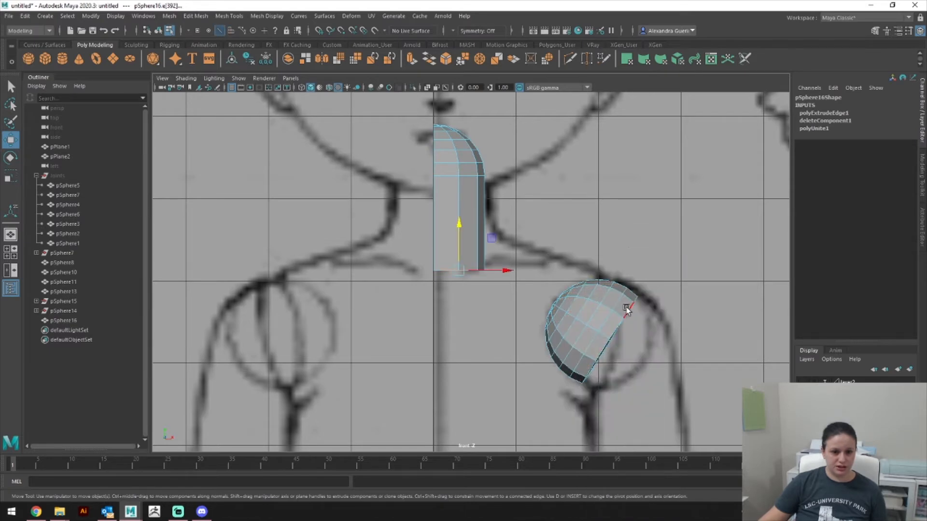
Step: Separate the combined neck and shoulder mesh into individual objects
scroll(636, 309, down, 5)
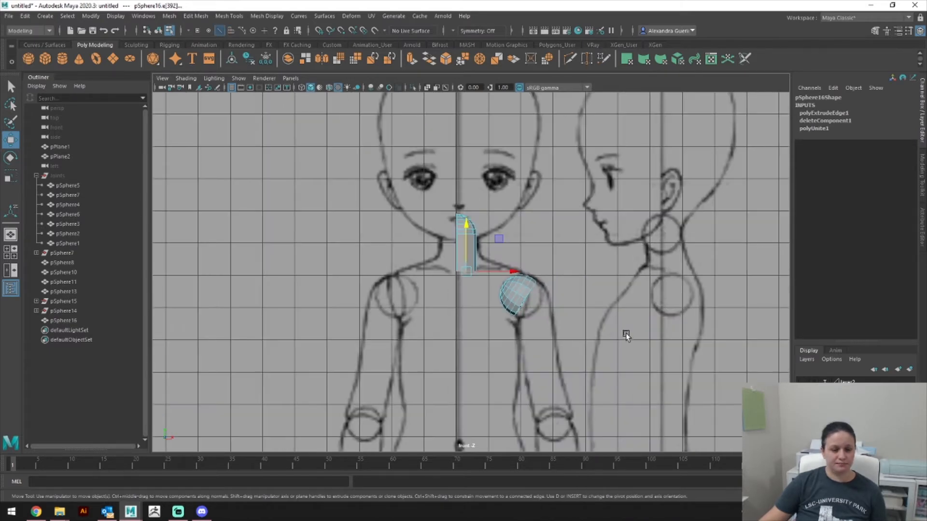
scroll(621, 207, up, 3)
right_drag(520, 242, 528, 235)
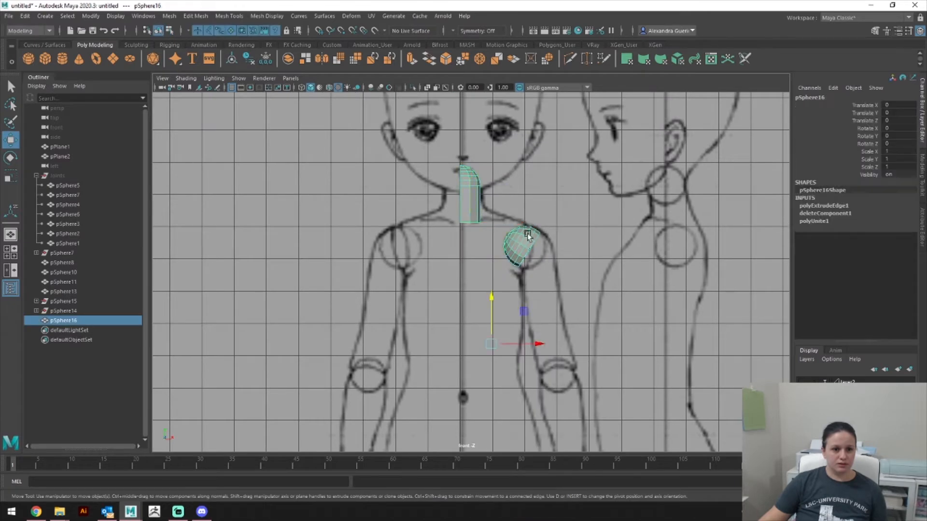
click(169, 17)
click(187, 60)
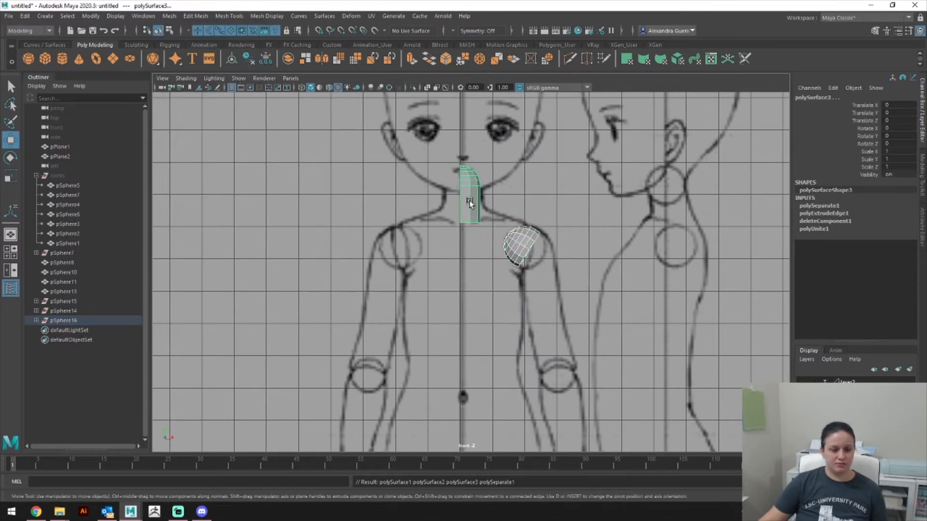
Step: Extrude the shoulder cap's faces with a Thickness of 0.15 and a Local Translate Z of 0
alt+middle_drag(454, 197, 467, 146)
click(494, 159)
alt+middle_drag(503, 215, 482, 310)
scroll(518, 259, up, 6)
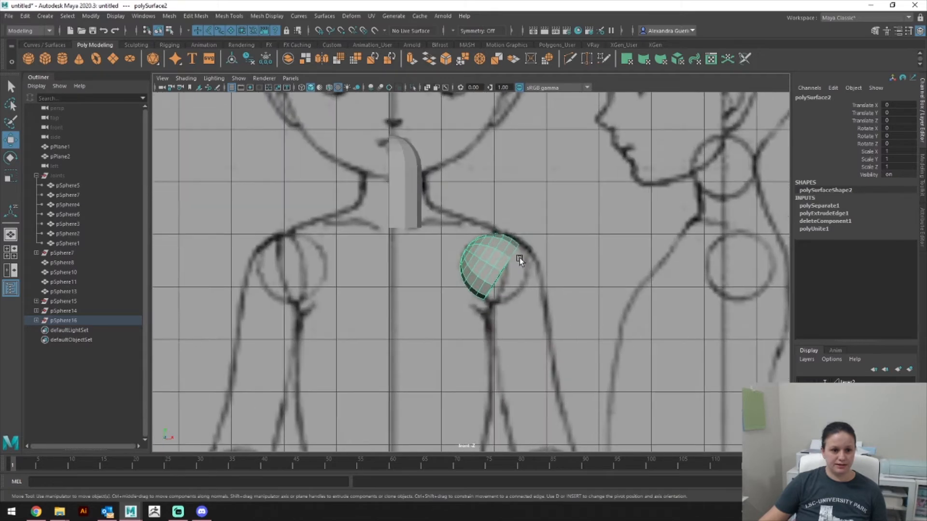
key(ctrl+e)
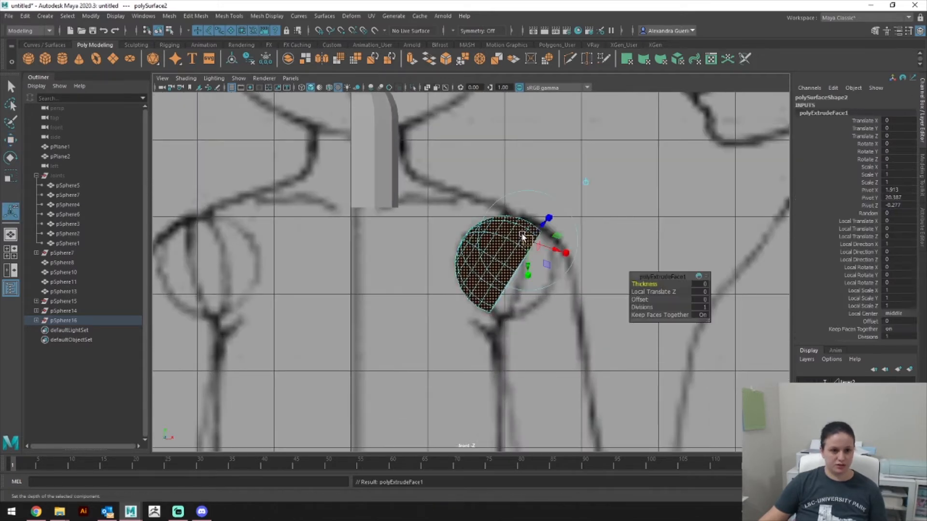
drag(544, 228, 546, 215)
click(697, 292)
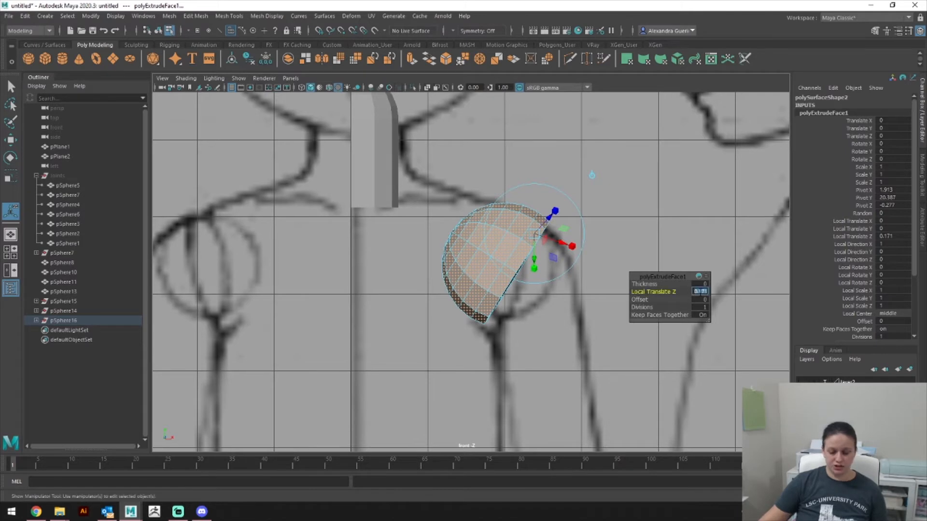
text(0)
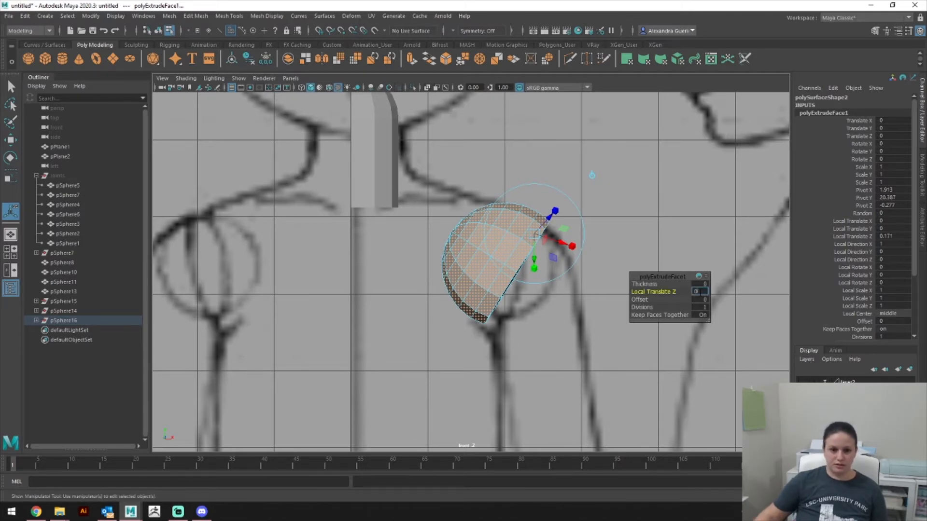
click(700, 284)
text(.15)
click(692, 291)
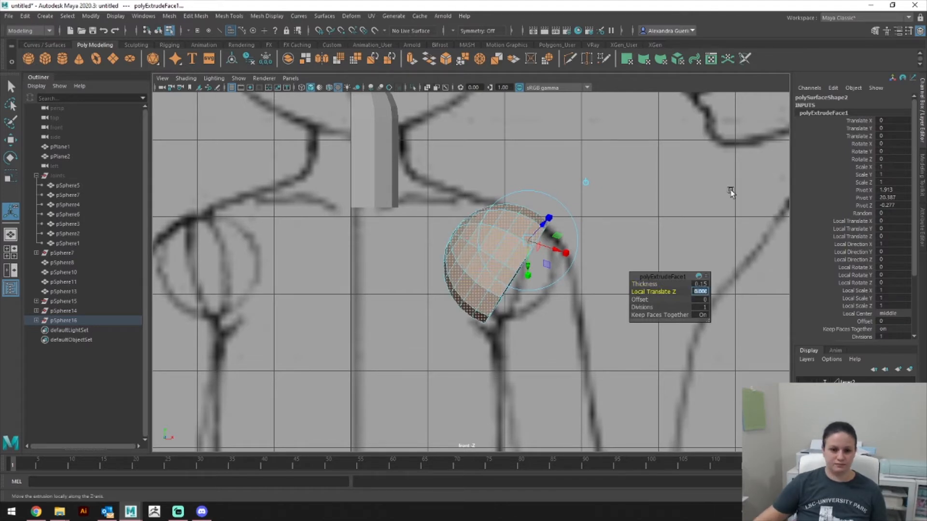
Step: Examine the thickened shoulder cap as an object in perspective and against the front reference drawing
right_drag(539, 227, 553, 211)
key(space)
drag(523, 233, 492, 208)
key(f)
key(space)
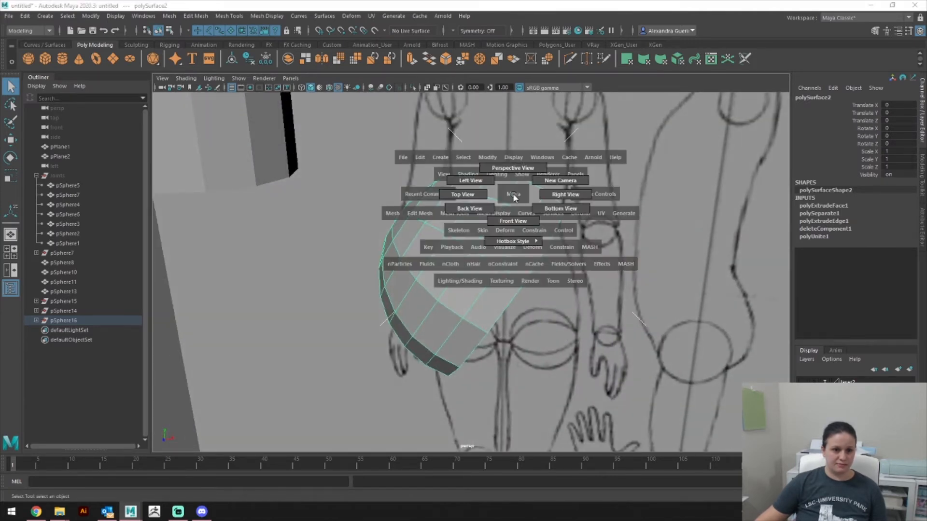
drag(512, 193, 507, 222)
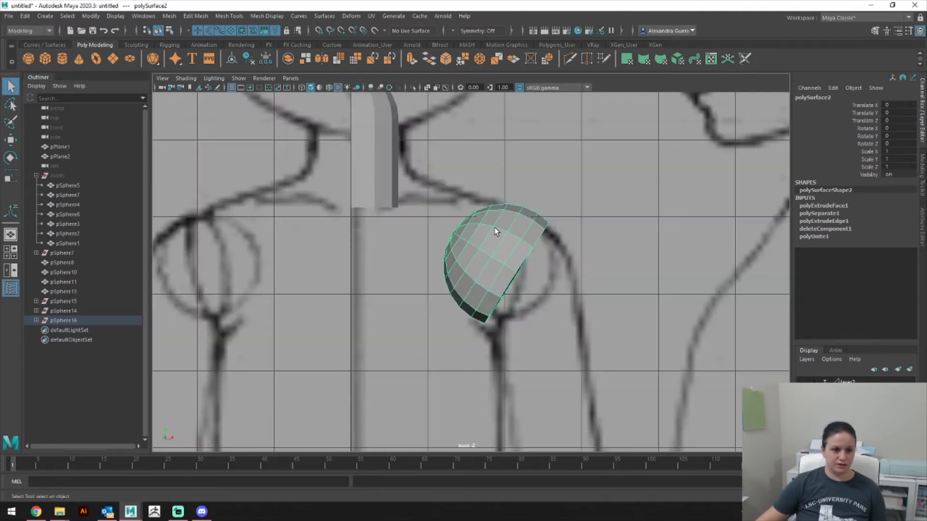
scroll(495, 227, up, 2)
alt+middle_drag(495, 226, 590, 219)
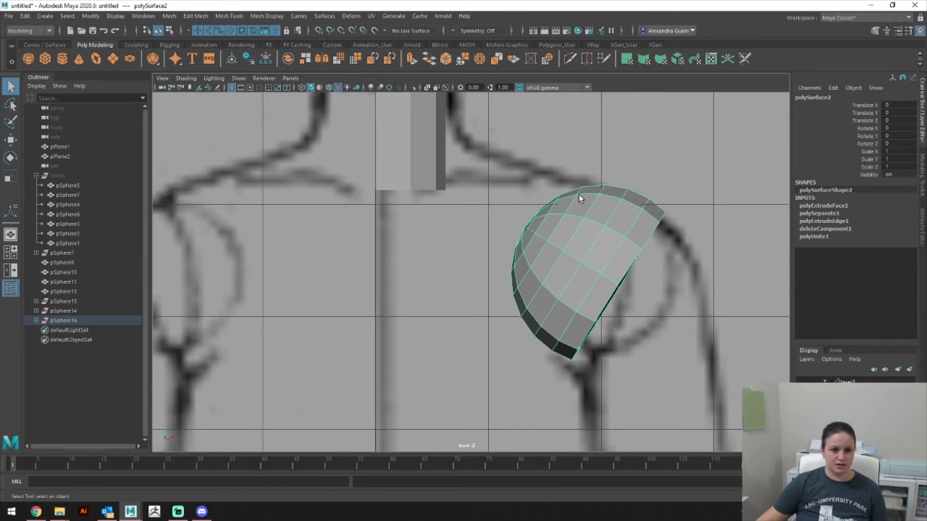
Step: Delete two adjacent rings of outer faces around the neck-facing side of the shoulder cap, keeping its inner shell
right_click(413, 165)
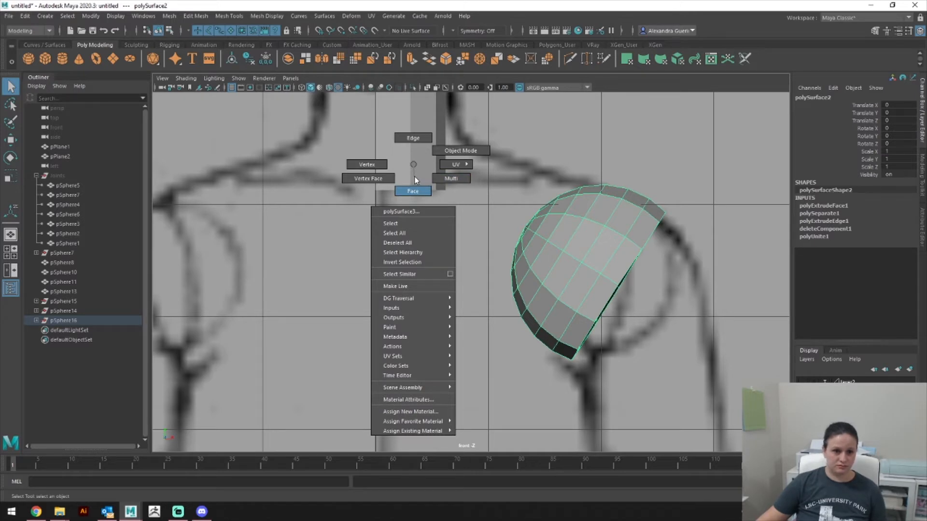
click(415, 179)
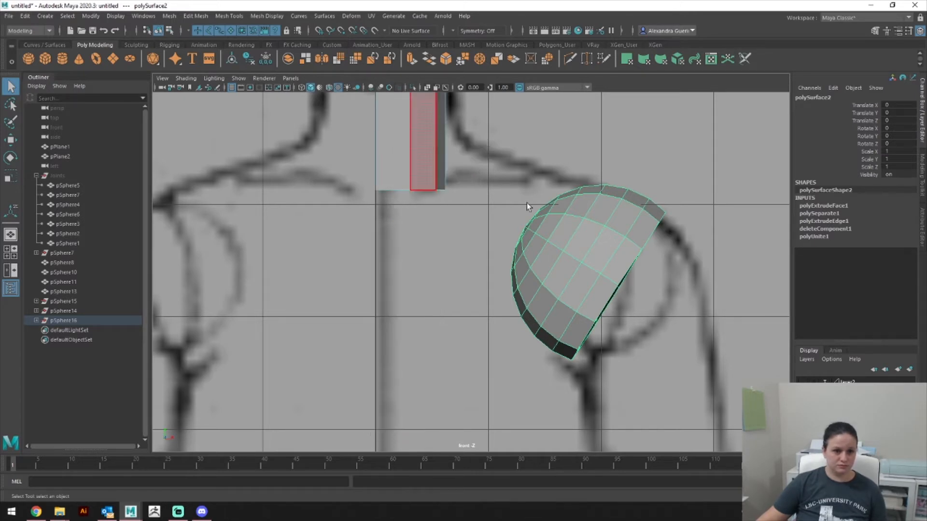
right_drag(575, 199, 604, 197)
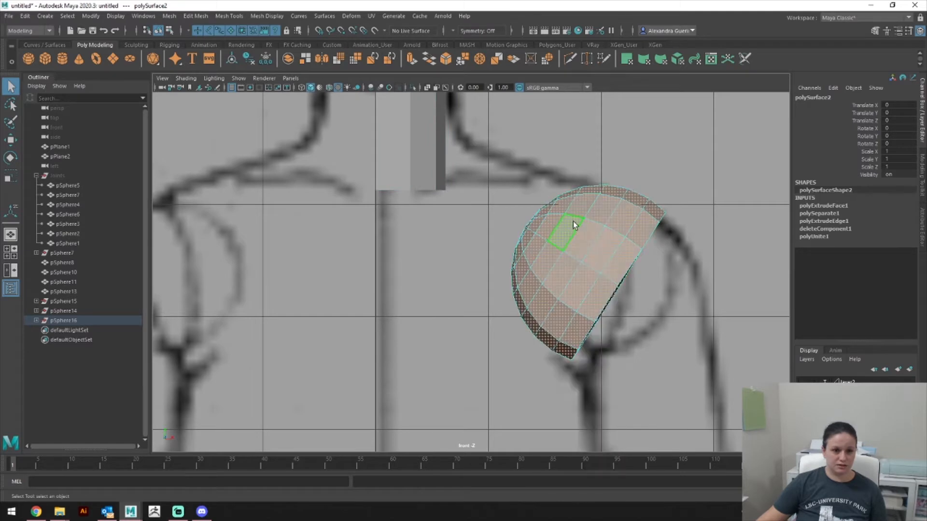
click(578, 204)
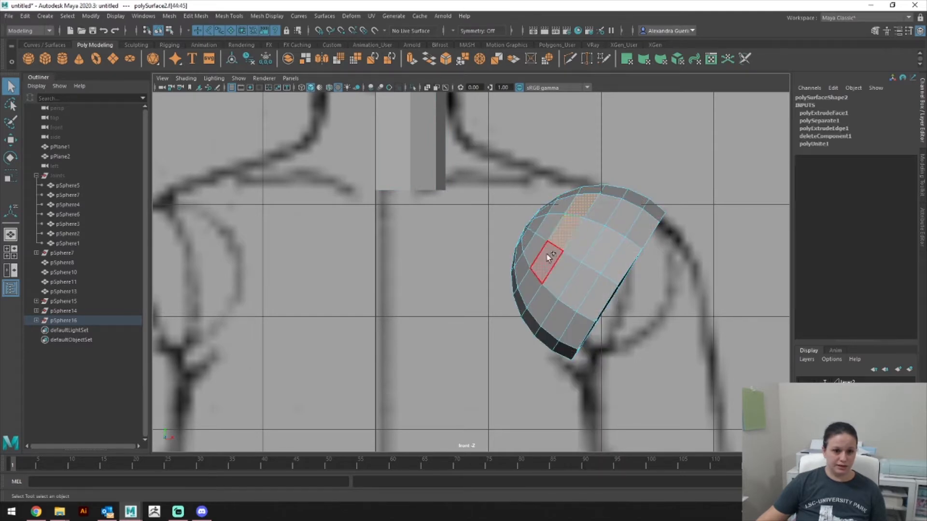
shift+click(530, 285)
shift+click(520, 299)
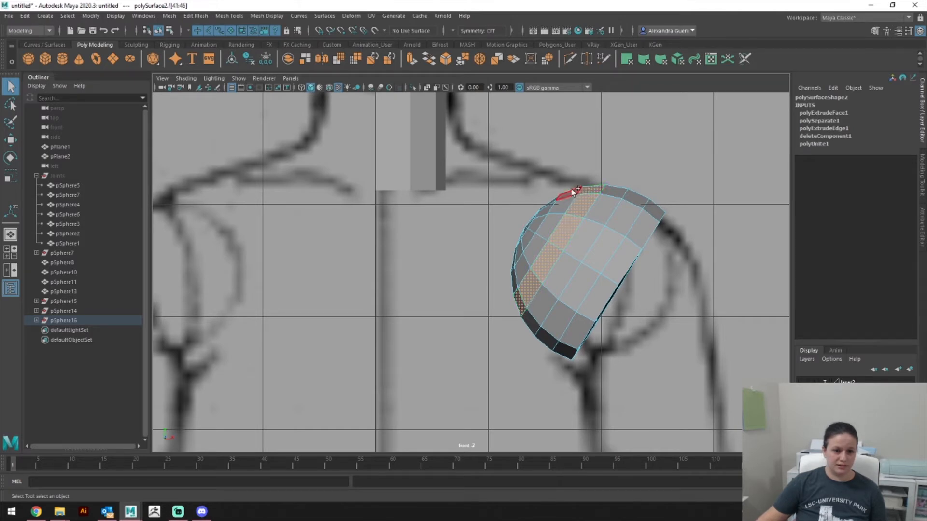
shift+click(542, 233)
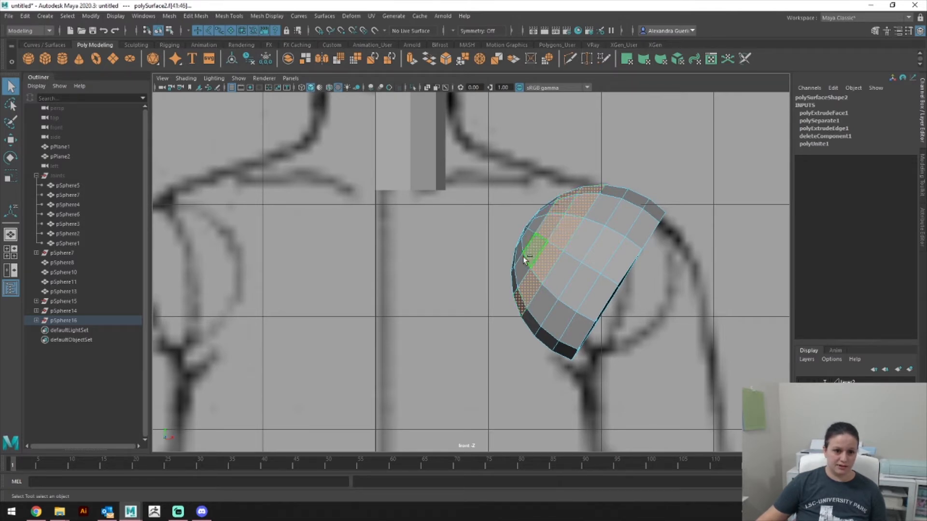
shift+click(518, 268)
key(space)
drag(513, 276, 498, 244)
alt+drag(575, 218, 356, 224)
shift+click(452, 194)
shift+double_click(480, 263)
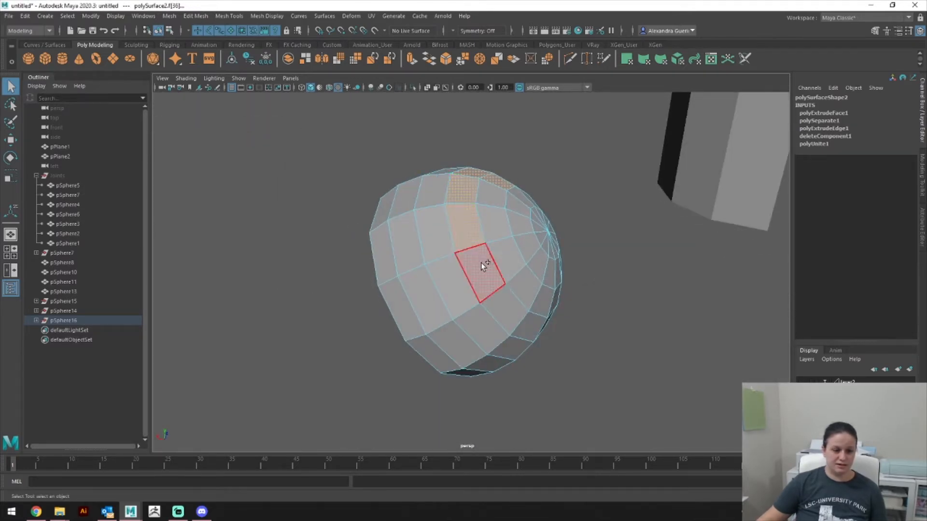
alt+drag(553, 302, 462, 311)
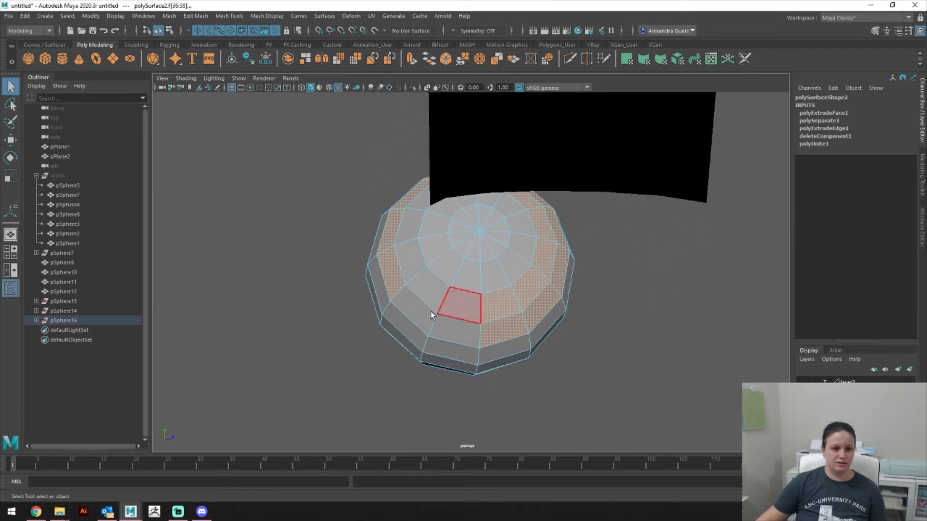
alt+drag(418, 264, 474, 269)
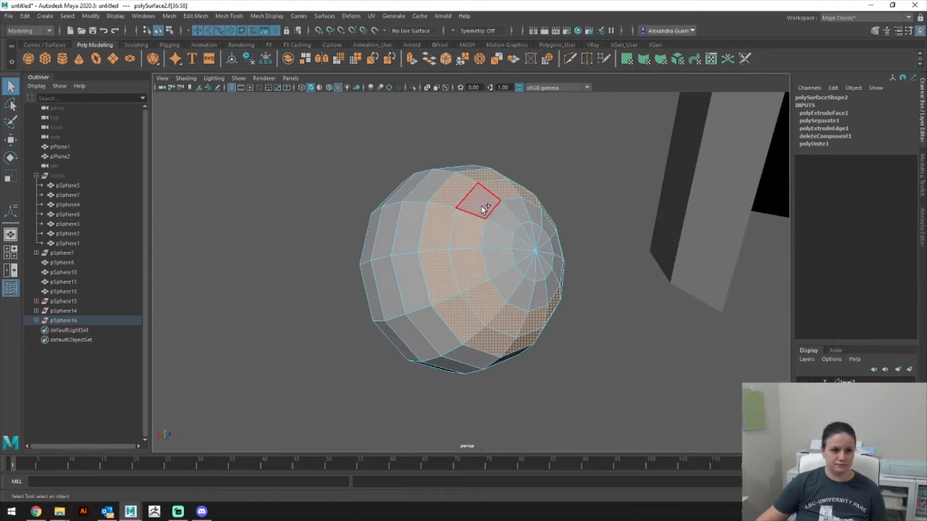
key(Delete)
Step: Delete the leftover round patch of outer faces at the shoulder cap's pole
double_click(551, 281)
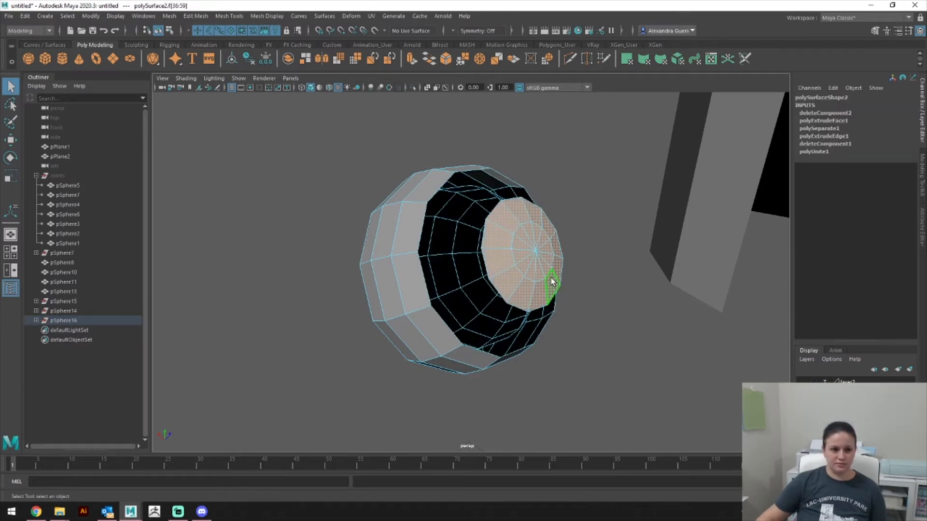
key(Delete)
alt+drag(571, 263, 750, 244)
mouse_move(750, 287)
alt+mouse_down()
mouse_move(759, 232)
mouse_move(729, 190)
mouse_move(673, 222)
alt+mouse_up()
Step: Raise the bottom row of vertices on the neck piece to the base of the drawn neck in the front view
key(space)
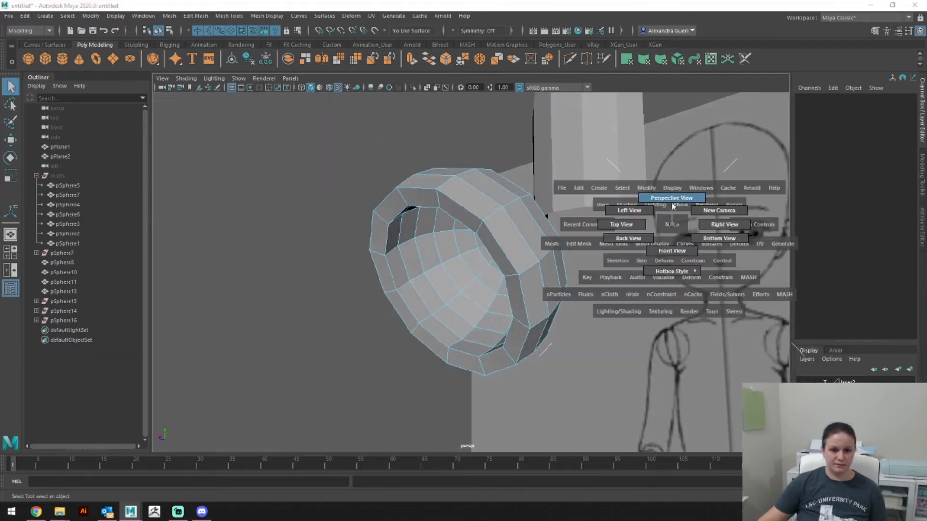
key(space)
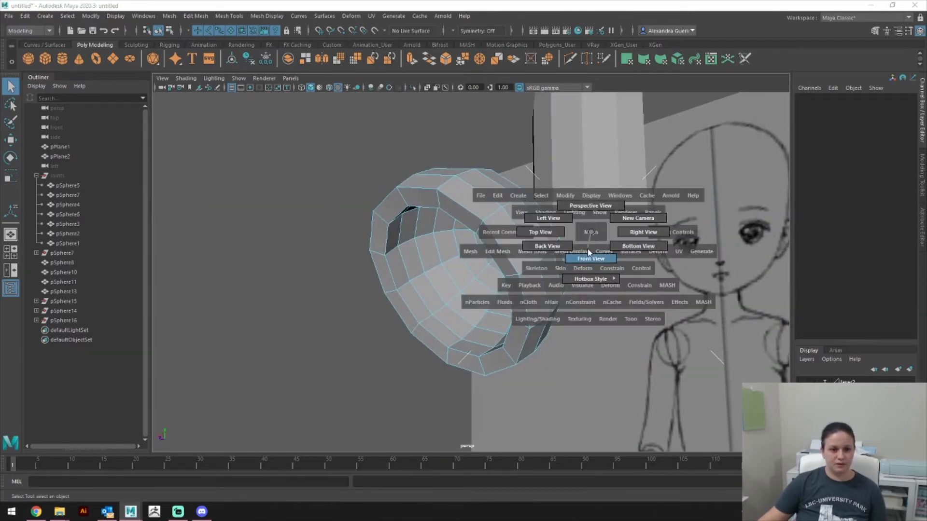
click(587, 248)
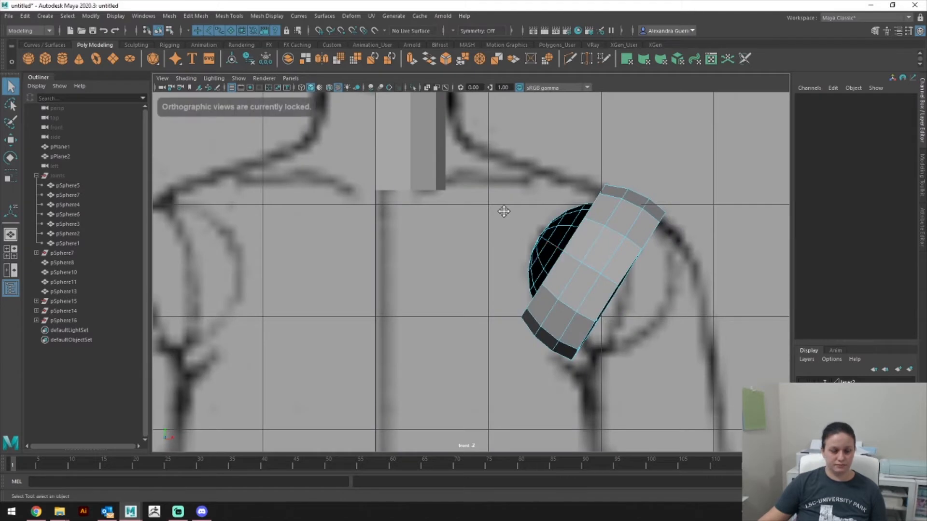
alt+middle_drag(504, 211, 481, 258)
right_drag(398, 214, 393, 188)
right_drag(400, 222, 363, 216)
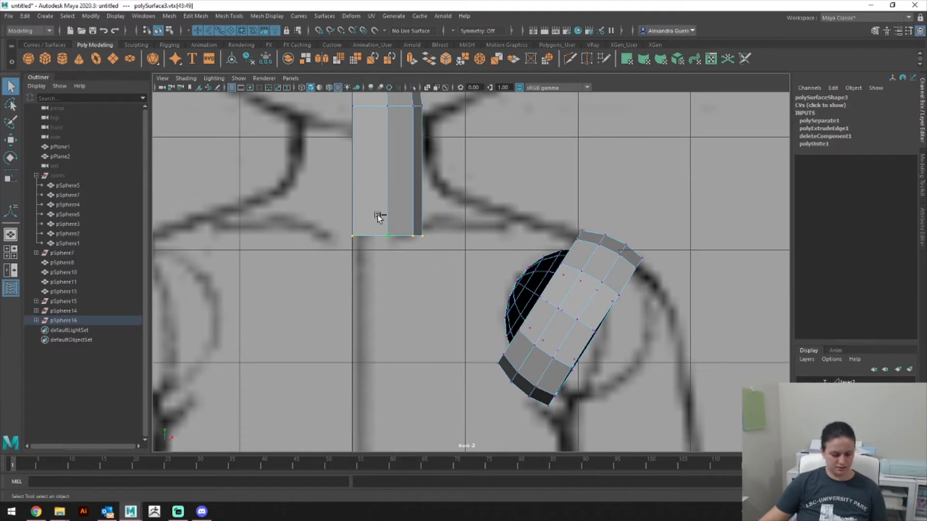
key(w)
drag(389, 189, 394, 155)
right_drag(452, 194, 453, 196)
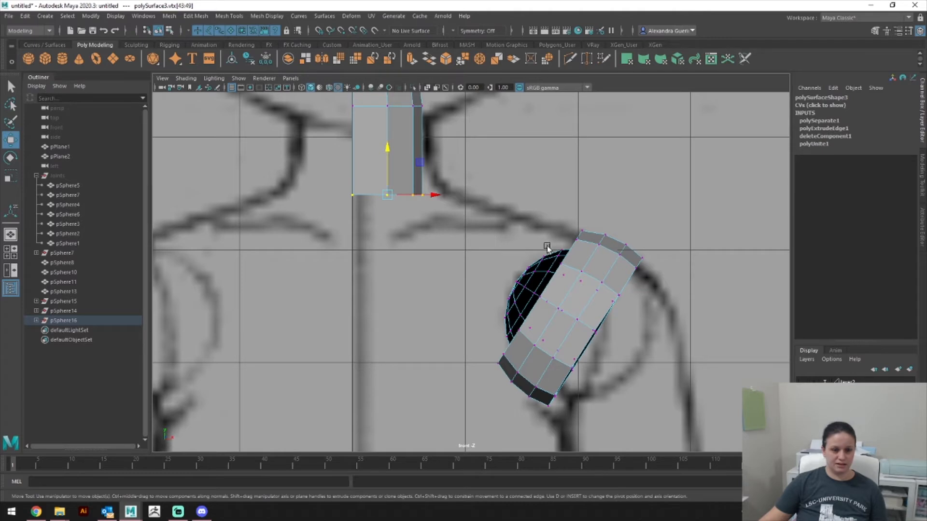
click(473, 228)
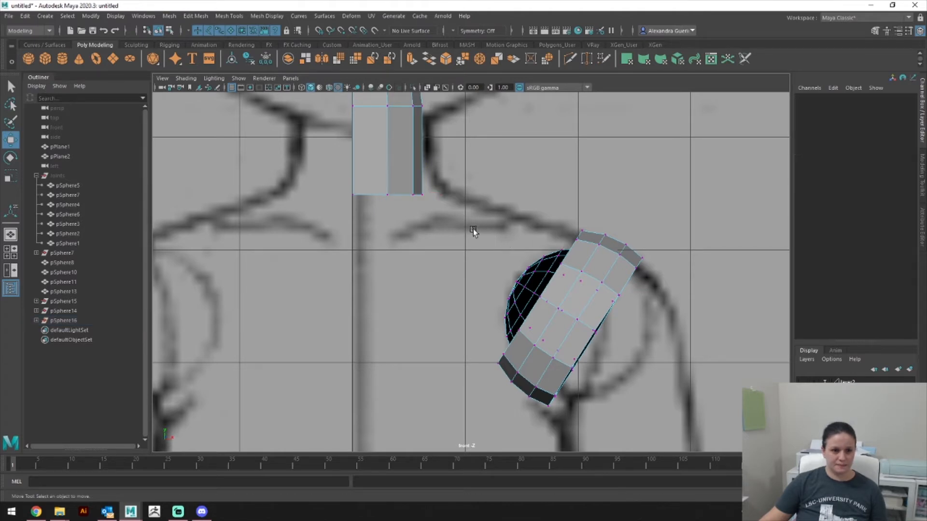
Step: Snap the middle outer bottom vertex of the neck piece onto the top of the shoulder cap's opening in perspective
key(space)
mouse_move(471, 220)
mouse_down()
mouse_move(472, 234)
mouse_move(497, 253)
mouse_move(534, 224)
mouse_move(524, 309)
mouse_move(534, 321)
mouse_move(608, 296)
mouse_move(606, 305)
mouse_move(616, 304)
mouse_move(586, 263)
mouse_move(581, 325)
mouse_move(578, 296)
mouse_move(584, 306)
mouse_up()
alt+drag(577, 260, 555, 282)
alt+middle_drag(555, 281, 541, 358)
scroll(540, 358, up, 2)
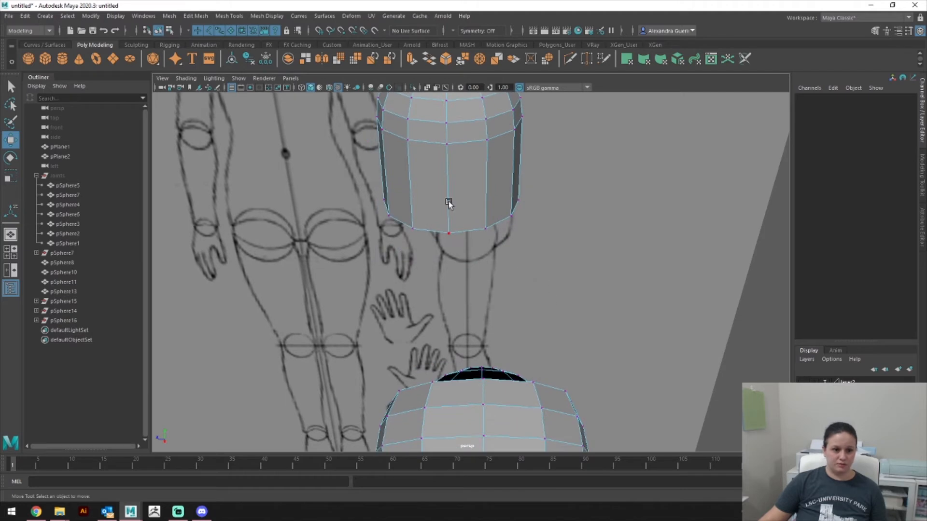
click(448, 229)
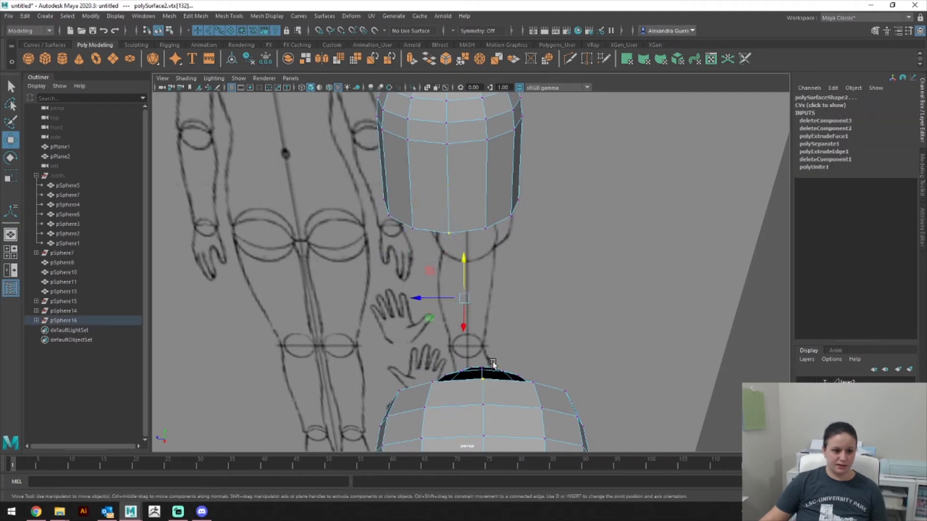
click(468, 244)
click(449, 232)
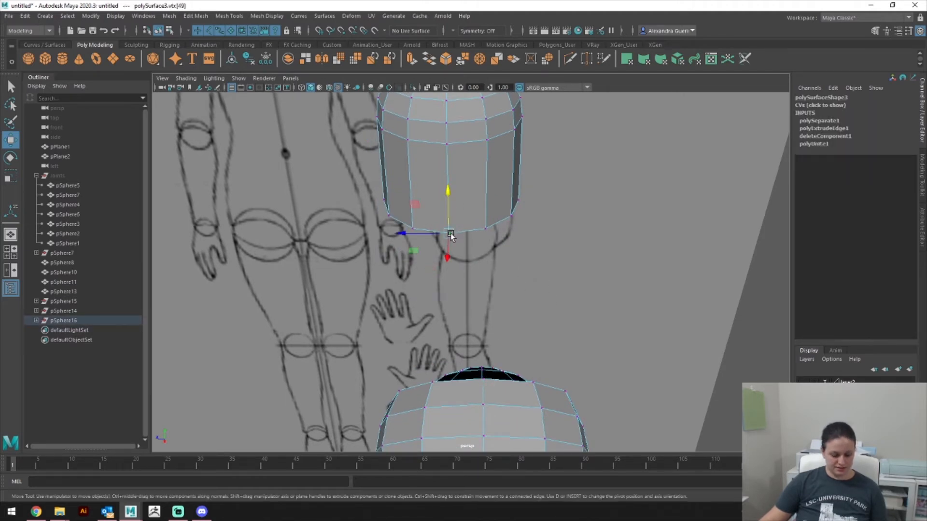
drag(450, 235, 561, 313)
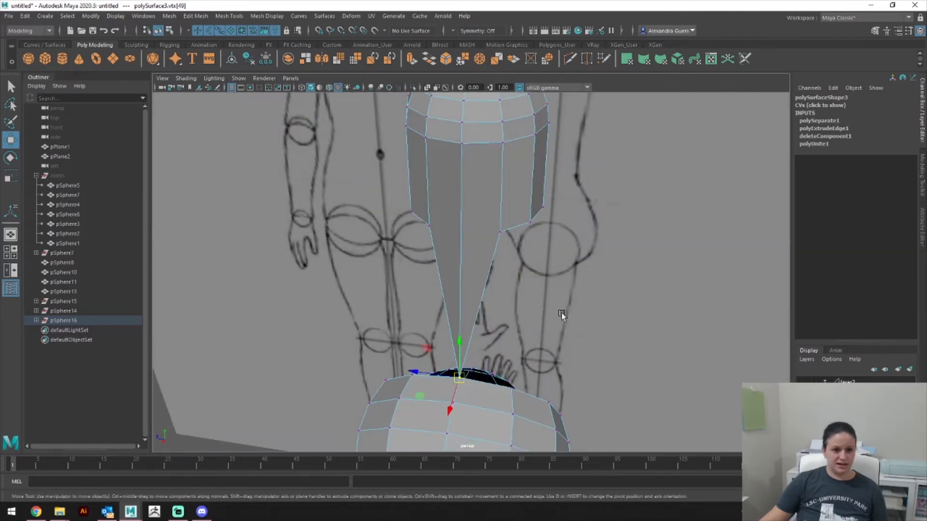
Step: Try to snap the neighbouring bottom vertices of the neck piece onto the rim vertices of the shoulder opening
click(502, 230)
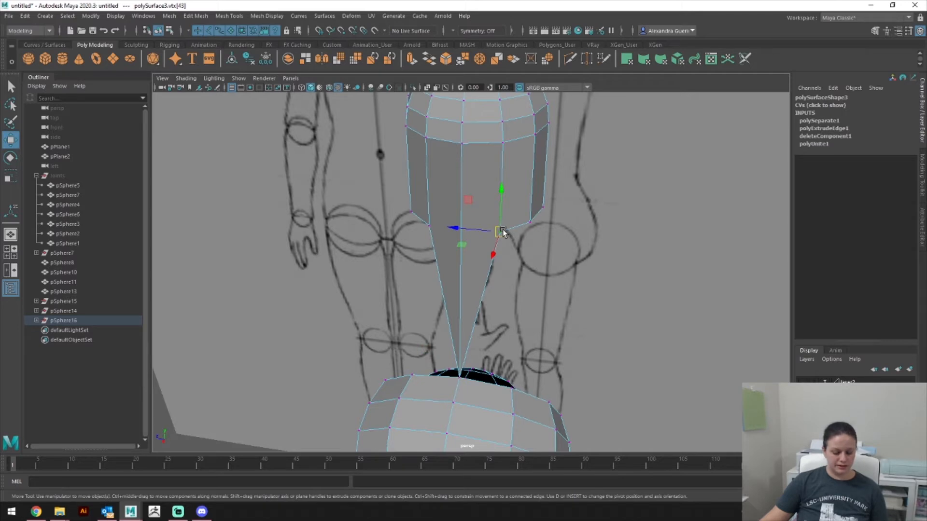
key(v)
drag(502, 234, 514, 389)
mouse_move(478, 360)
alt+mouse_down()
mouse_move(500, 358)
mouse_move(475, 358)
alt+mouse_up()
click(599, 277)
drag(600, 279, 406, 400)
alt+drag(511, 379, 571, 327)
click(639, 254)
drag(640, 254, 676, 145)
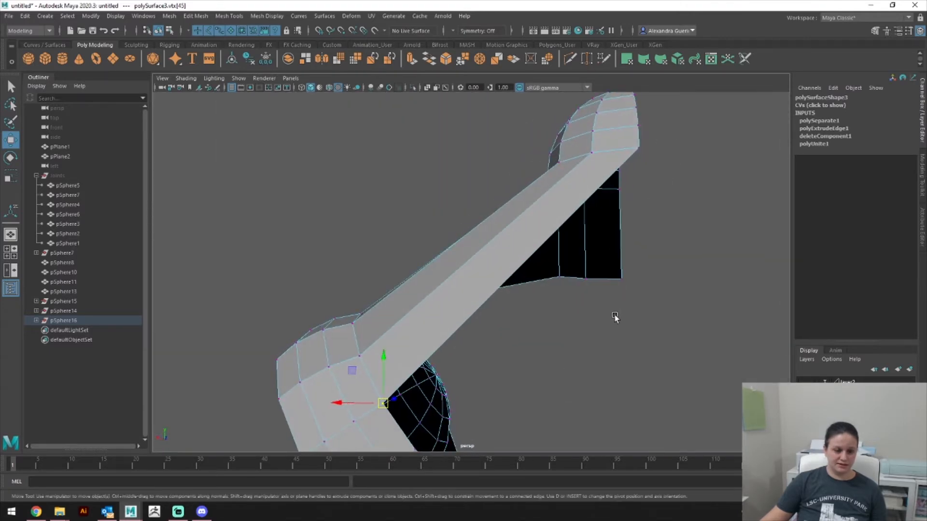
Step: Undo the latest vertex snaps between the neck piece and the shoulder opening
key(ctrl+z)
key(ctrl+z)
key(ctrl+z)
key(ctrl+z)
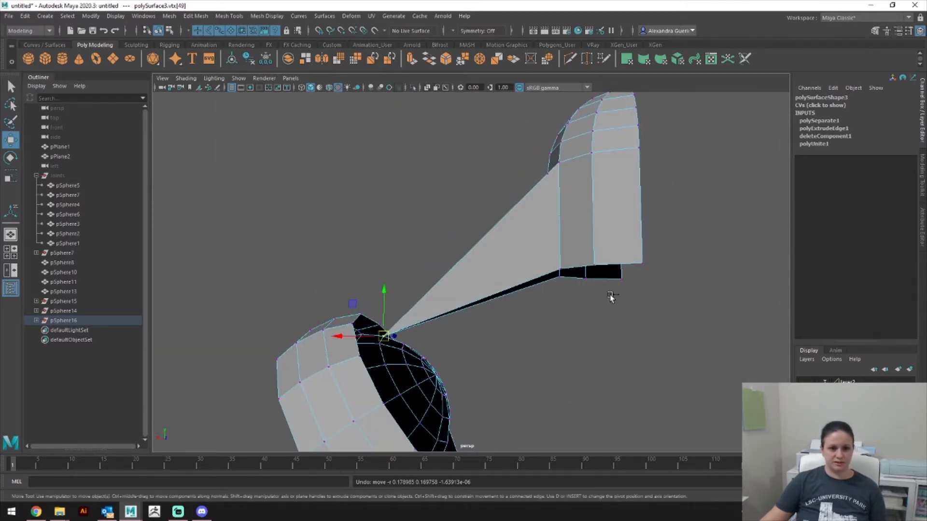
Step: Undo the remaining snap of the neck piece's outer bottom vertex to the shoulder opening
key(ctrl+z)
alt+drag(641, 306, 618, 283)
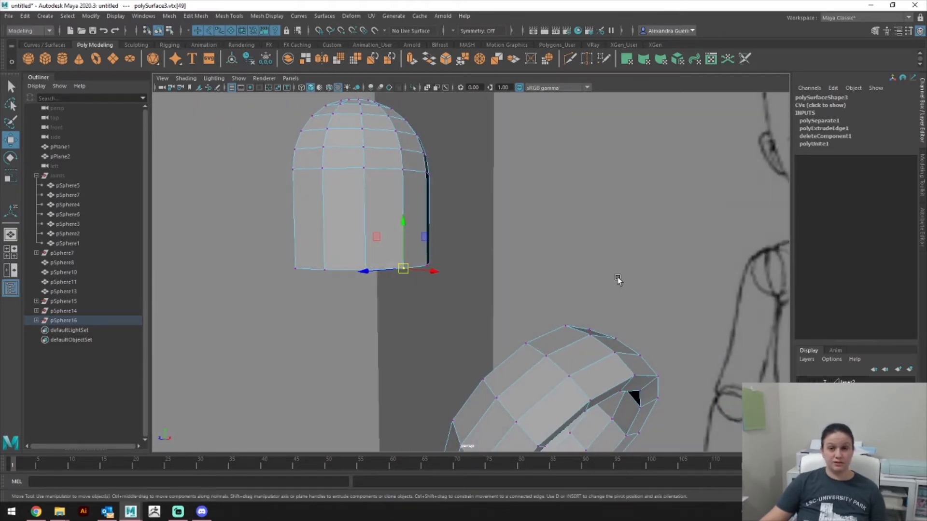
mouse_move(546, 277)
alt+mouse_down()
mouse_move(463, 296)
mouse_move(534, 331)
mouse_move(590, 342)
mouse_move(569, 351)
mouse_move(579, 285)
alt+mouse_up()
Step: Extrude the border edge loop of the shoulder cap's inner opening and move the new edges inward toward the body's centre
right_click(579, 288)
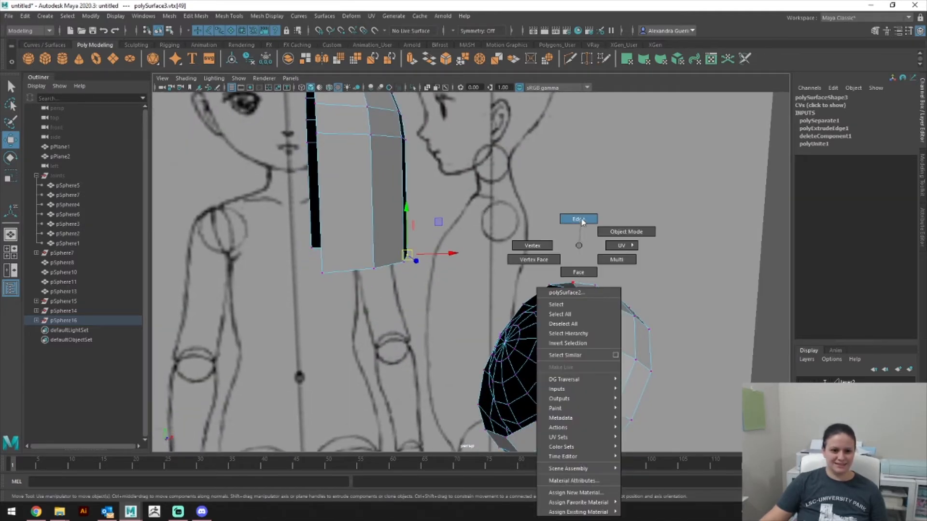
click(580, 220)
click(579, 292)
double_click(582, 294)
alt+drag(586, 325, 573, 317)
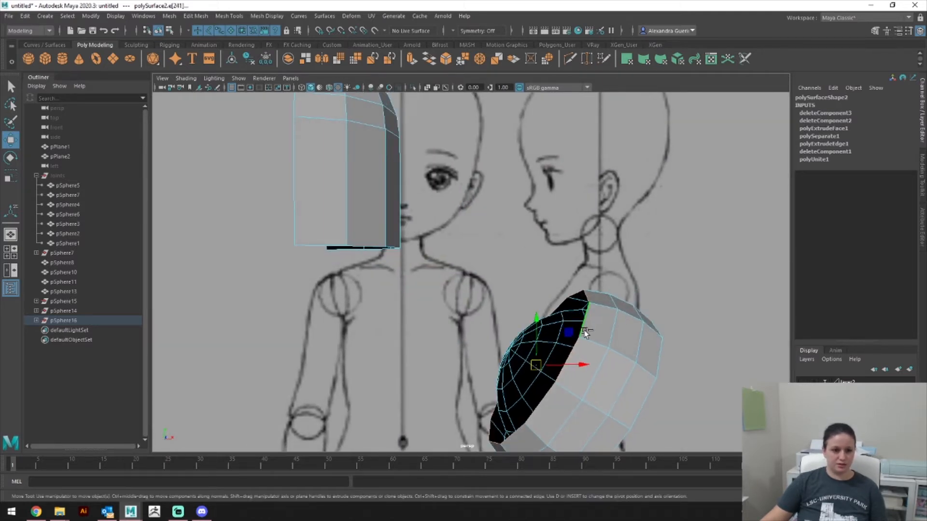
key(ctrl+e)
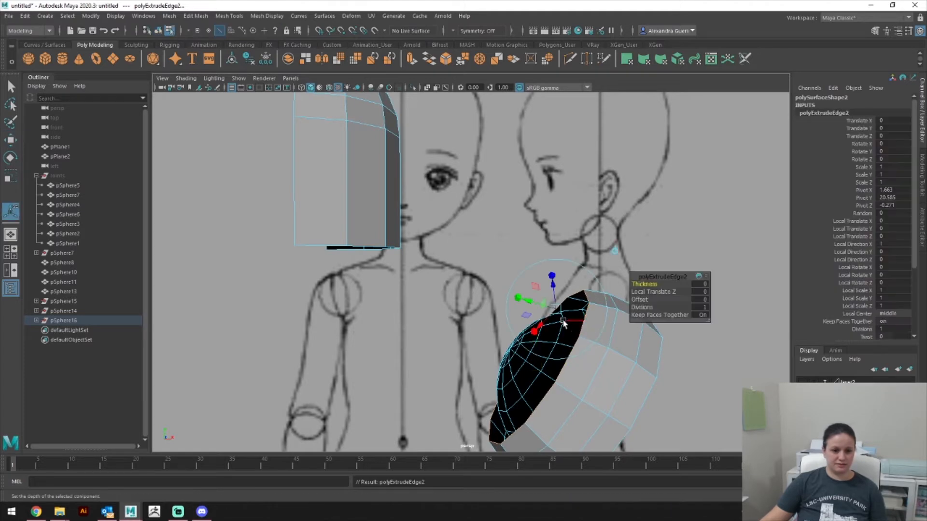
key(w)
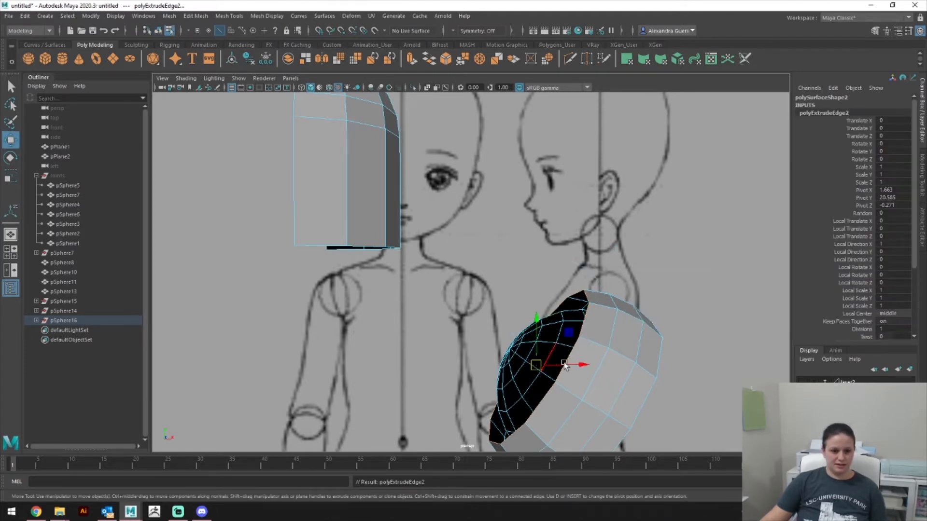
drag(583, 364, 405, 385)
Step: Flatten the extruded shoulder edges into a vertical line and snap them to the body's centre line in the front view
key(r)
key(space)
alt+middle_drag(472, 302, 528, 282)
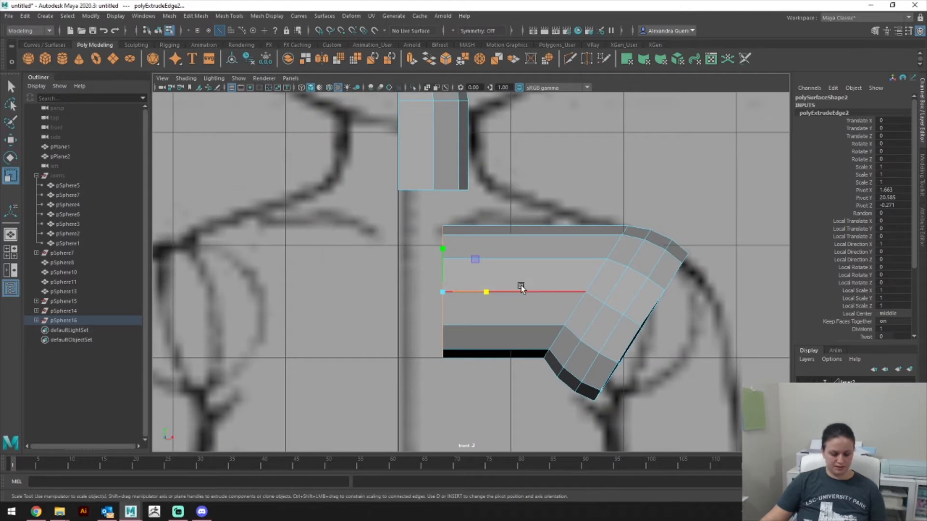
key(w)
drag(488, 292, 398, 294)
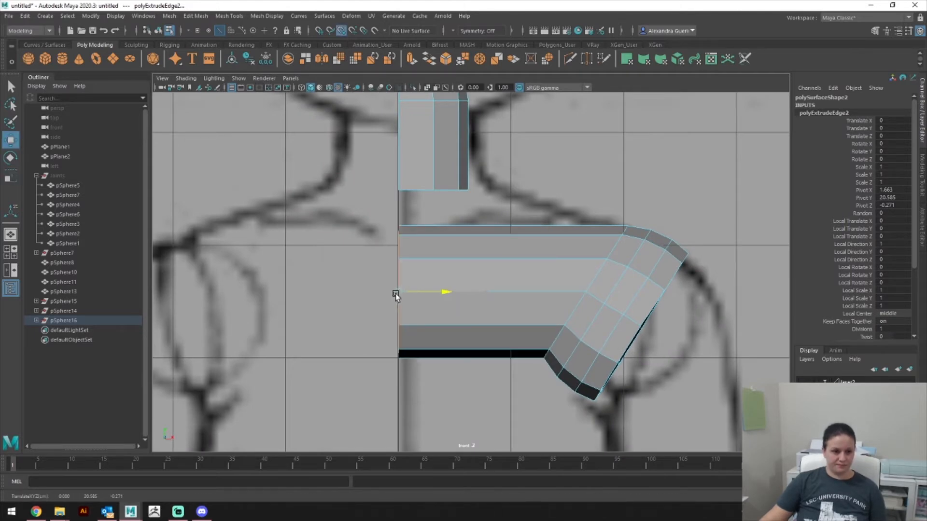
Step: Lower the neck piece's bottom row of vertices to the top edge of the extruded shoulder piece in the front view
key(space)
drag(494, 246, 502, 272)
key(space)
alt+middle_drag(521, 220, 537, 285)
drag(537, 273, 387, 227)
right_drag(470, 246, 451, 255)
drag(503, 268, 444, 276)
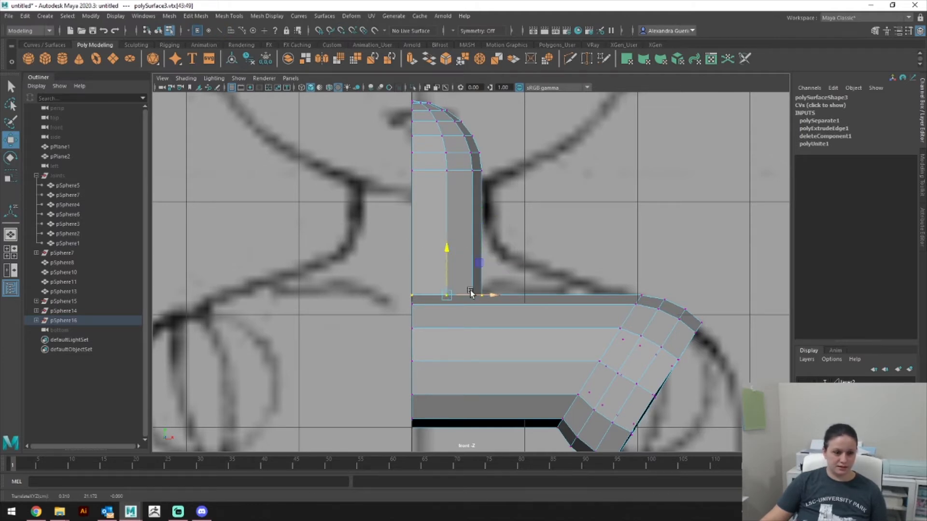
scroll(471, 293, up, 1)
key(space)
drag(566, 311, 569, 309)
alt+click(565, 308)
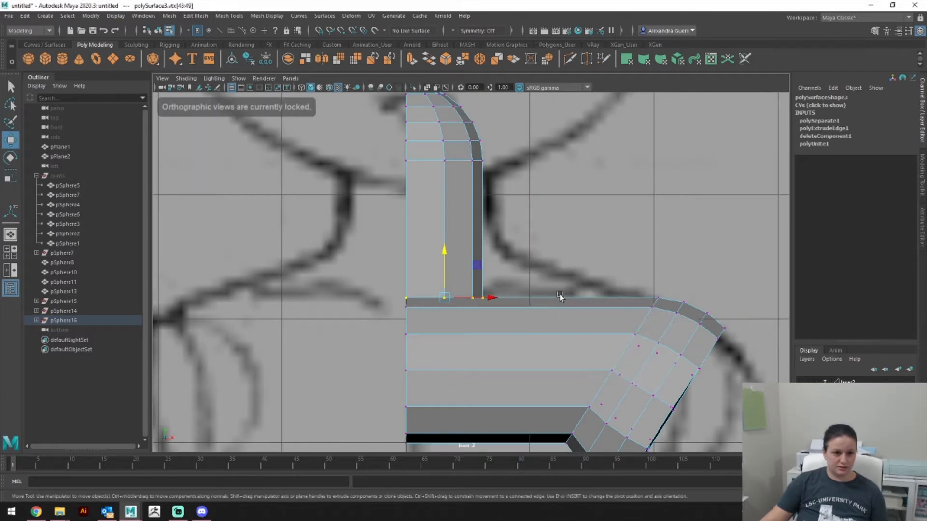
Step: Reselect the neck piece's bottom row of vertices and raise it slightly above the shoulder piece in the front view
click(533, 285)
drag(391, 283, 476, 304)
click(501, 289)
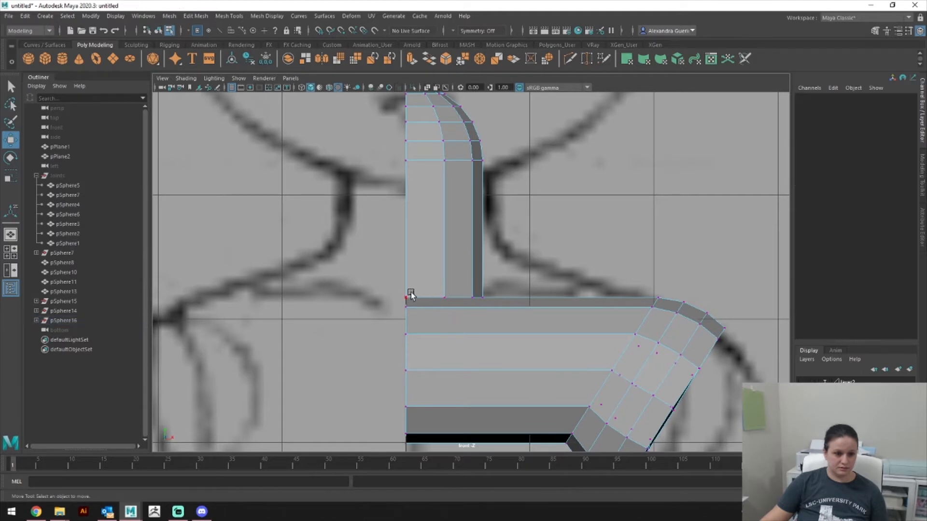
drag(370, 263, 498, 307)
click(466, 283)
key(ctrl+z)
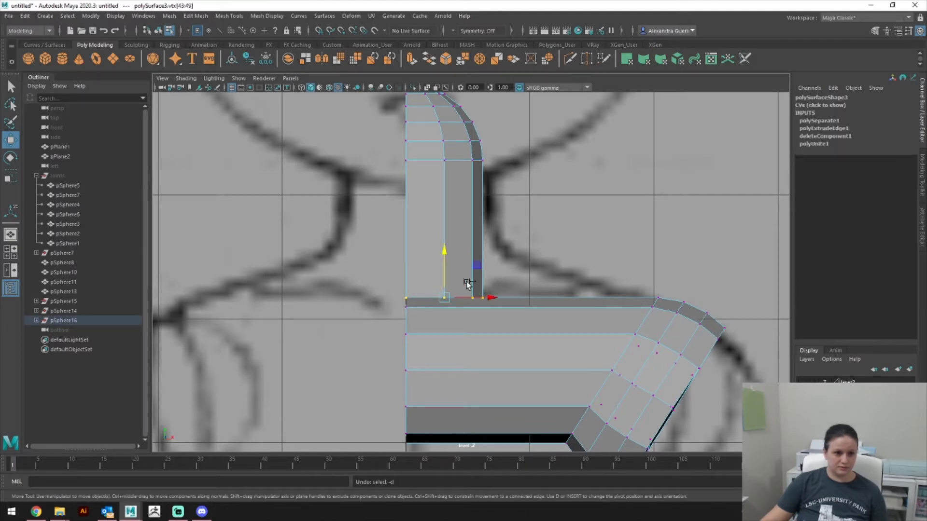
middle_drag(468, 284, 420, 267)
Step: Try to lower the neck piece's bottom vertices, except the outermost one, onto the shoulder piece's next edge row
click(420, 267)
drag(394, 233, 474, 277)
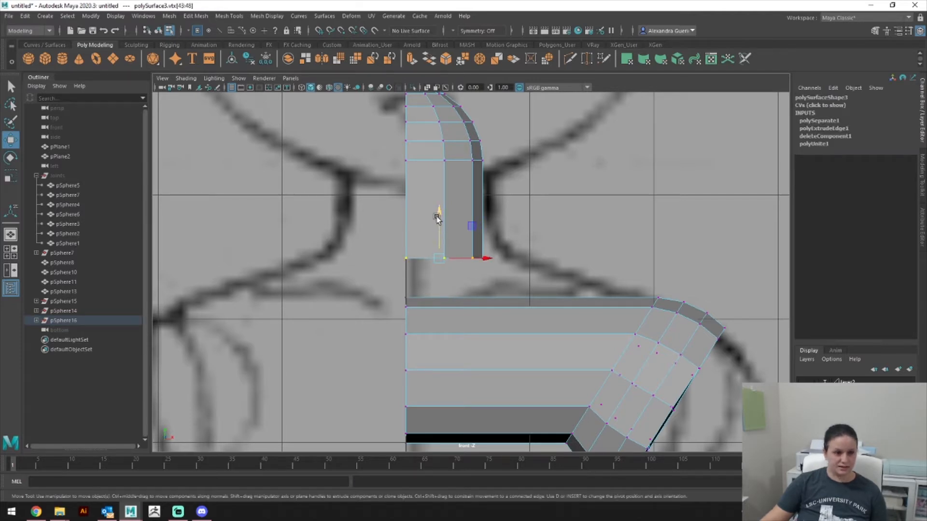
drag(436, 217, 431, 323)
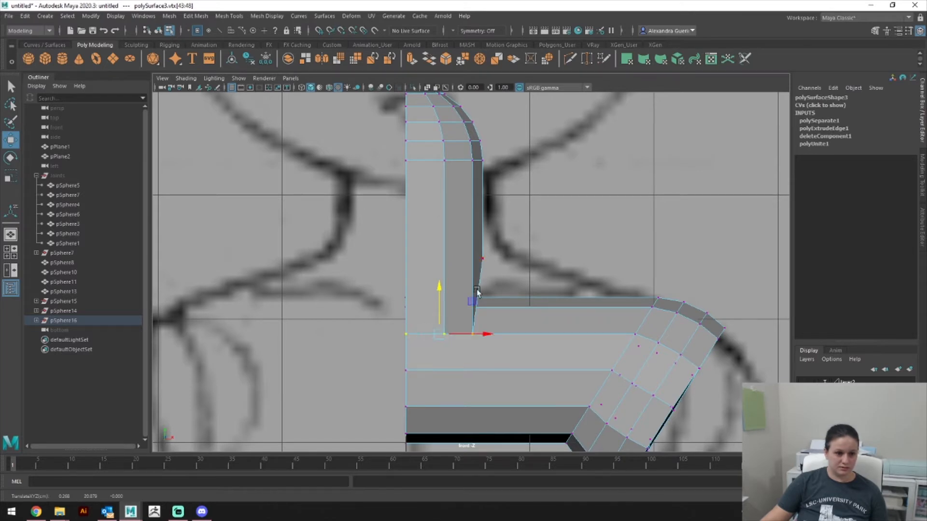
key(ctrl+z)
click(497, 269)
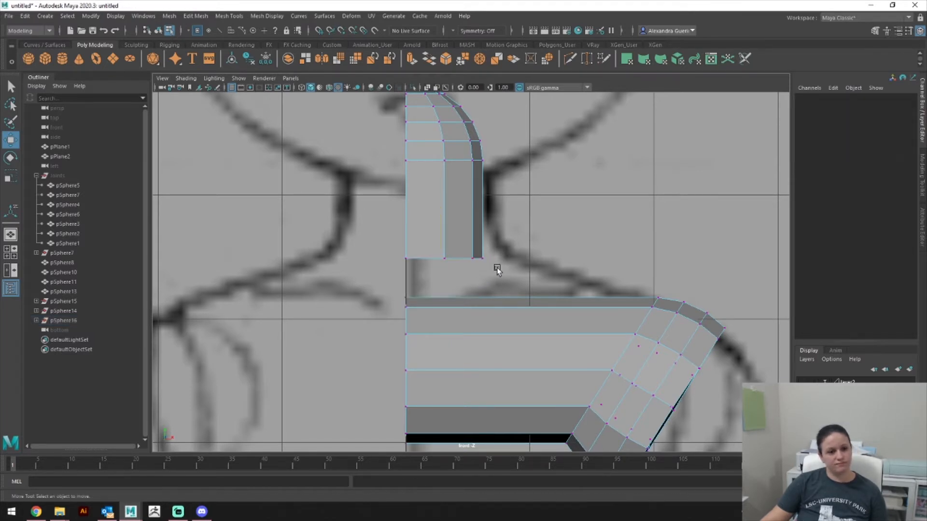
Step: Select the shoulder piece's inner border vertices and snap them sideways to the neck's middle in the side view
key(space)
drag(497, 269, 497, 252)
mouse_move(491, 277)
alt+mouse_down()
mouse_move(436, 293)
mouse_move(383, 288)
mouse_move(459, 287)
mouse_move(400, 296)
mouse_move(421, 299)
mouse_move(389, 307)
alt+mouse_up()
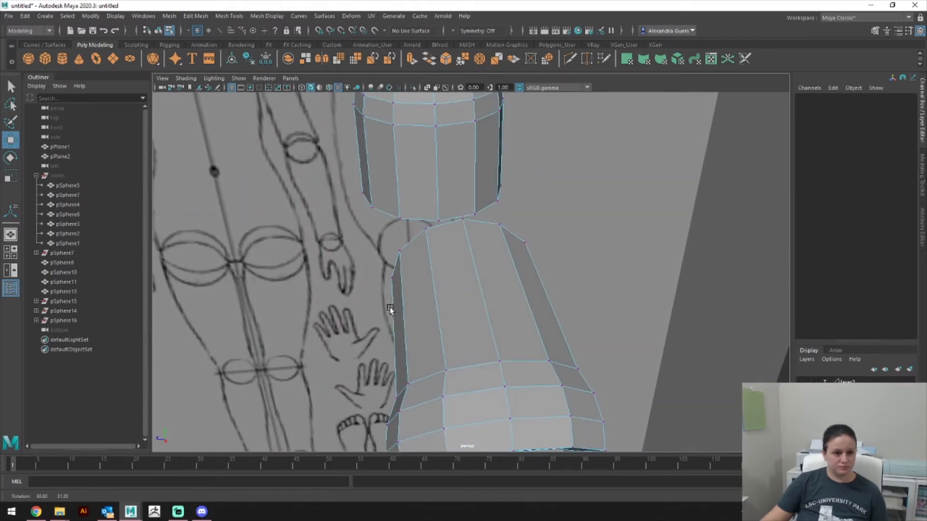
key(space)
drag(433, 237, 419, 270)
alt+middle_drag(556, 300, 566, 219)
drag(368, 210, 492, 374)
key(space)
alt+right_drag(516, 337, 621, 279)
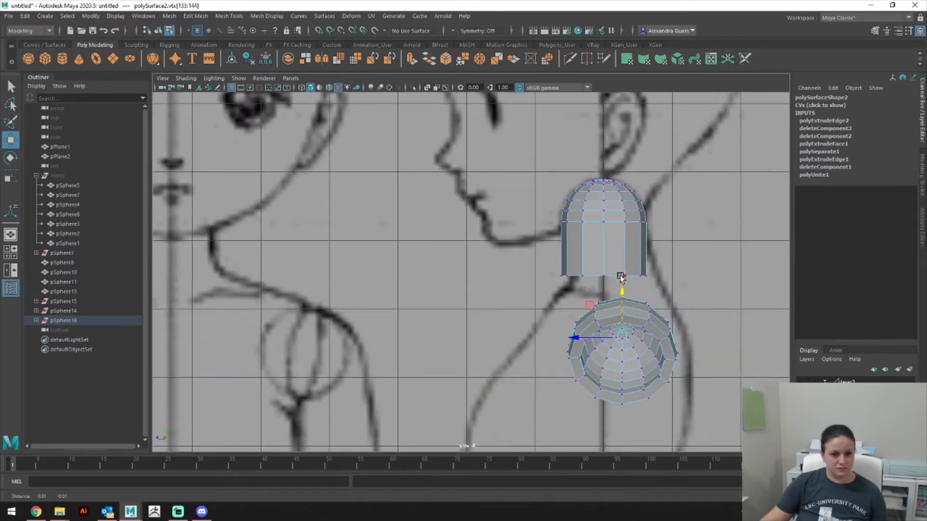
alt+middle_drag(620, 278, 581, 275)
key(v)
drag(543, 335, 566, 277)
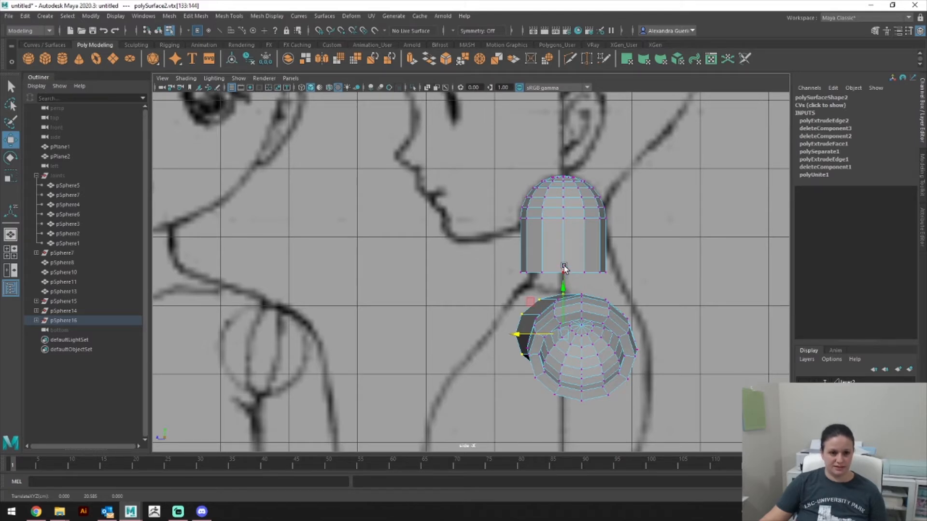
Step: Snap the neck piece's outermost bottom vertex down to the height of the shoulder piece's top edge in perspective
key(space)
mouse_move(563, 268)
mouse_down()
mouse_move(562, 247)
mouse_move(564, 263)
mouse_move(621, 259)
mouse_move(578, 261)
mouse_move(544, 242)
mouse_move(553, 254)
mouse_up()
click(453, 227)
key(space)
click(504, 205)
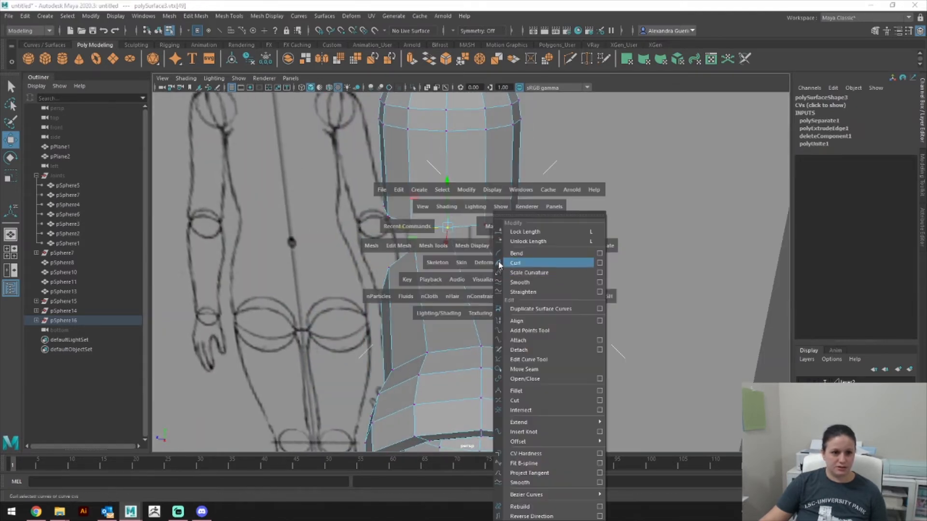
click(658, 225)
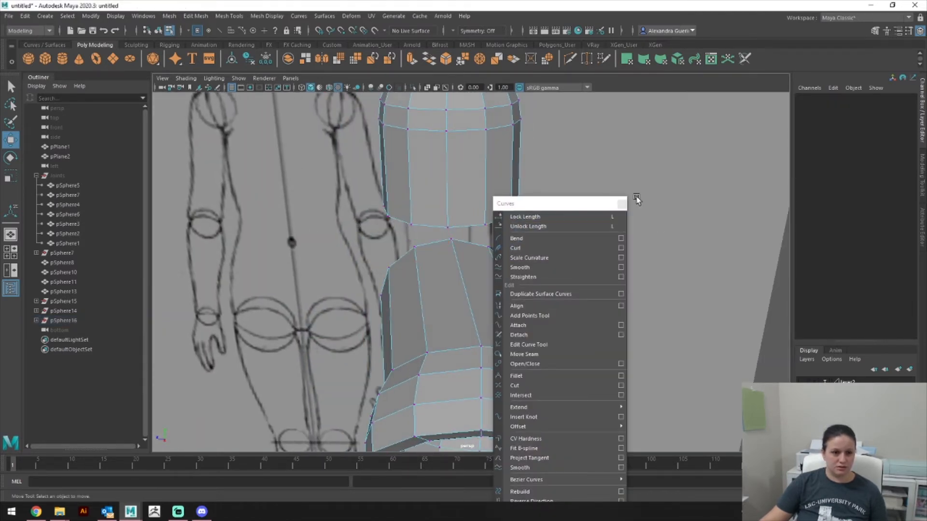
click(631, 199)
click(447, 225)
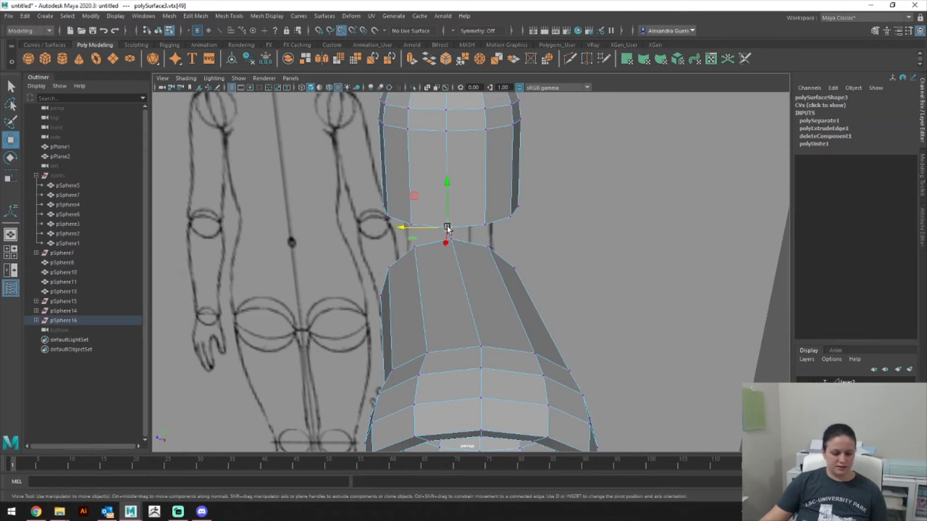
drag(447, 227, 448, 248)
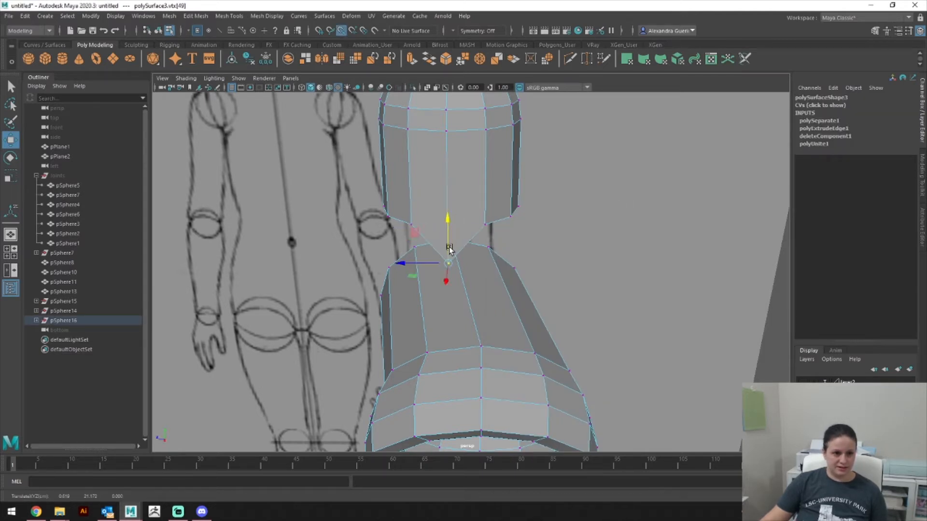
Step: Select the next two symmetric pairs of bottom neck vertices in turn and snap each down to a matching shoulder edge height
click(485, 224)
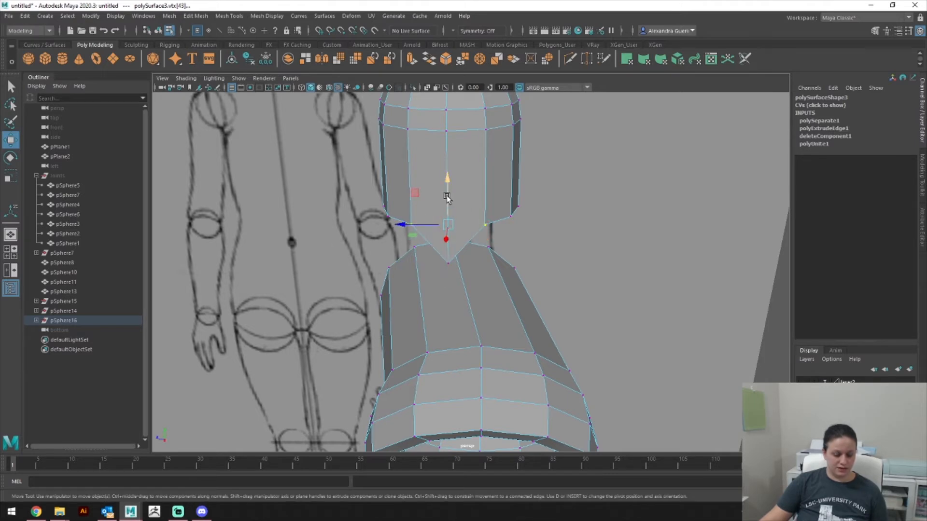
drag(447, 192, 427, 282)
click(510, 216)
shift+click(388, 216)
drag(448, 178, 386, 265)
Step: Lower the innermost pair of the neck piece's bottom vertices to the height of the shoulder piece's side vertices
click(518, 208)
shift+click(378, 205)
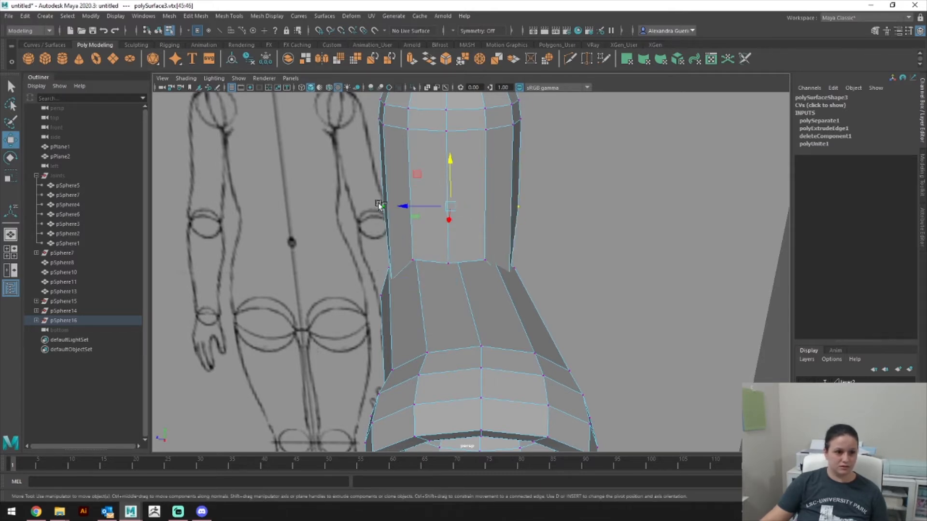
mouse_move(366, 300)
alt+mouse_down()
mouse_move(416, 341)
mouse_move(478, 329)
mouse_move(398, 282)
alt+mouse_up()
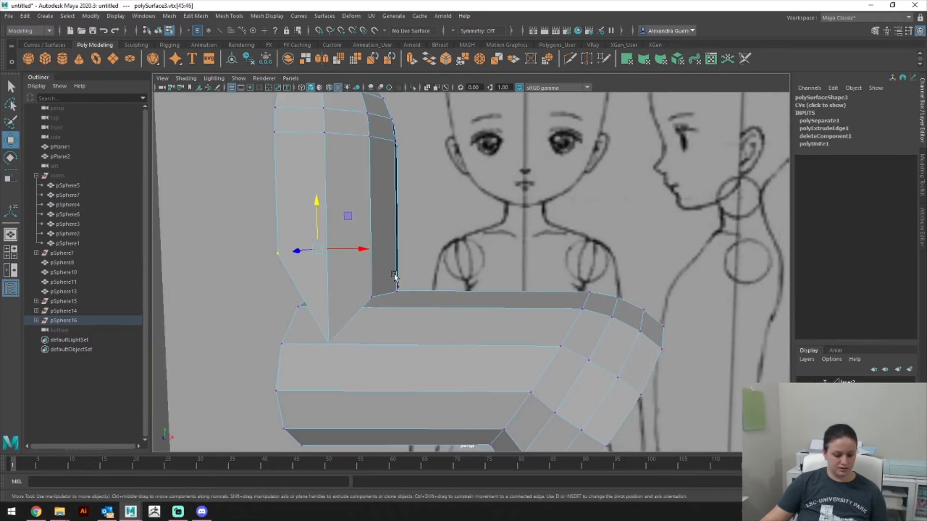
mouse_move(319, 202)
mouse_down()
mouse_move(288, 379)
mouse_move(377, 387)
mouse_move(440, 410)
mouse_move(429, 399)
mouse_move(381, 393)
mouse_move(575, 306)
mouse_move(583, 314)
mouse_move(570, 332)
mouse_up()
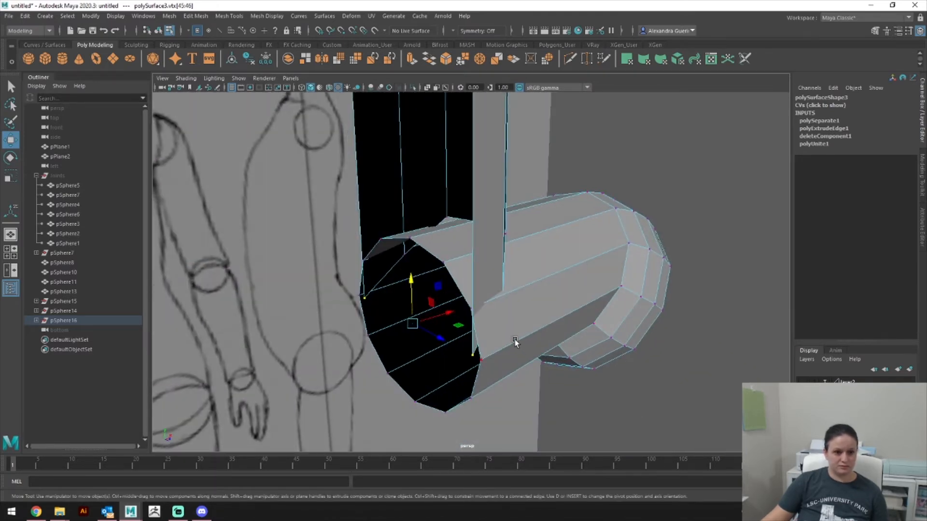
Step: Snap the upper border vertices on one side of the shoulder piece's opening onto the neck piece's matching bottom vertices
right_drag(511, 249, 480, 251)
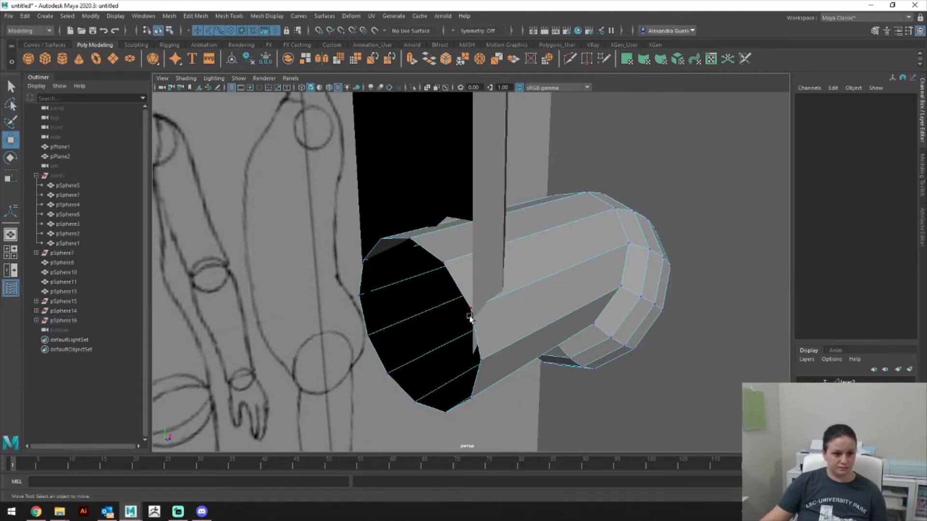
click(470, 316)
click(483, 361)
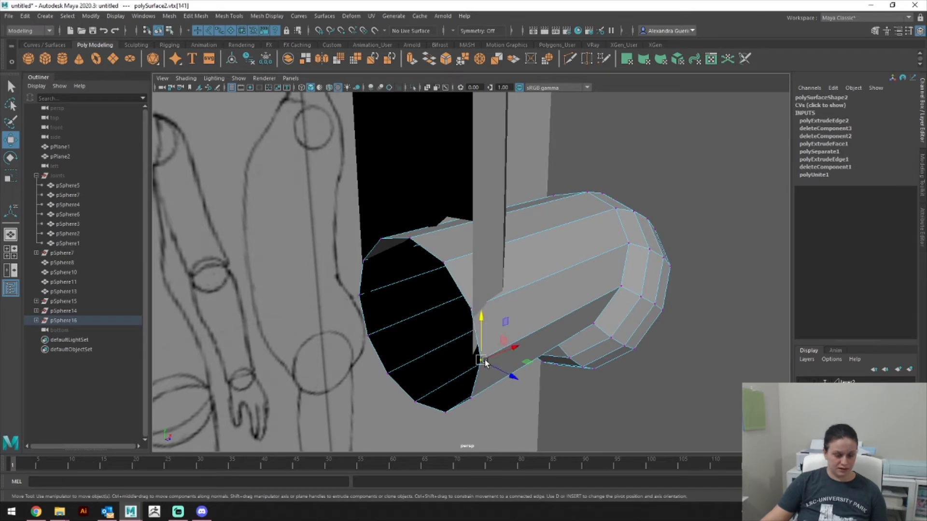
key(v)
drag(484, 360, 479, 357)
click(457, 299)
middle_drag(457, 300, 502, 298)
click(457, 270)
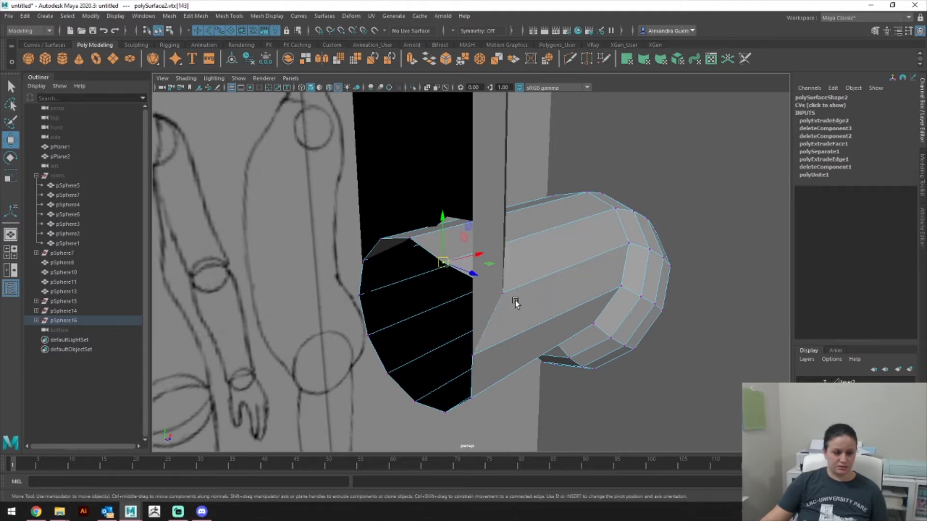
alt+drag(496, 296, 507, 317)
key(v)
drag(379, 276, 487, 258)
Step: Try to snap a side border vertex on the opposite side of the shoulder opening onto the neck piece
click(416, 301)
click(363, 302)
drag(363, 302, 397, 284)
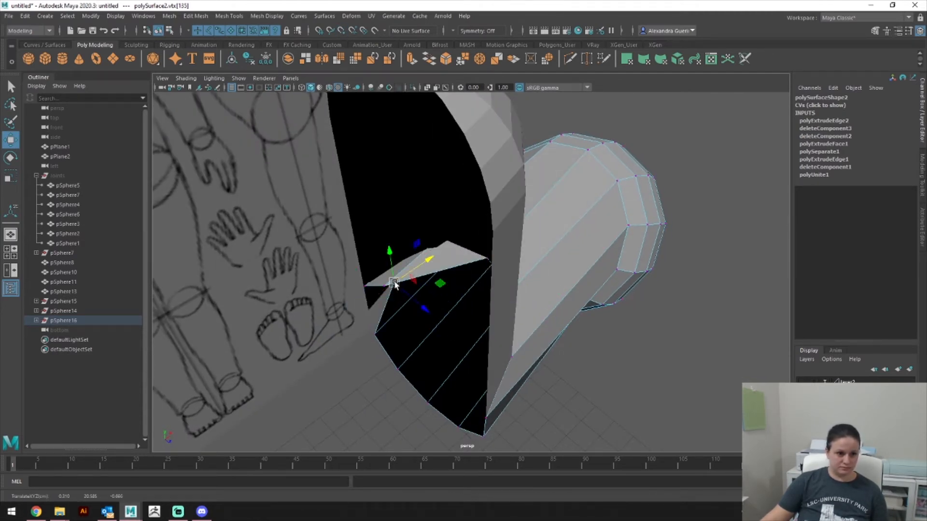
key(ctrl+z)
Step: Snap the opposite side's upper border vertices of the shoulder piece onto the neck's bottom vertices and return to object mode
click(382, 284)
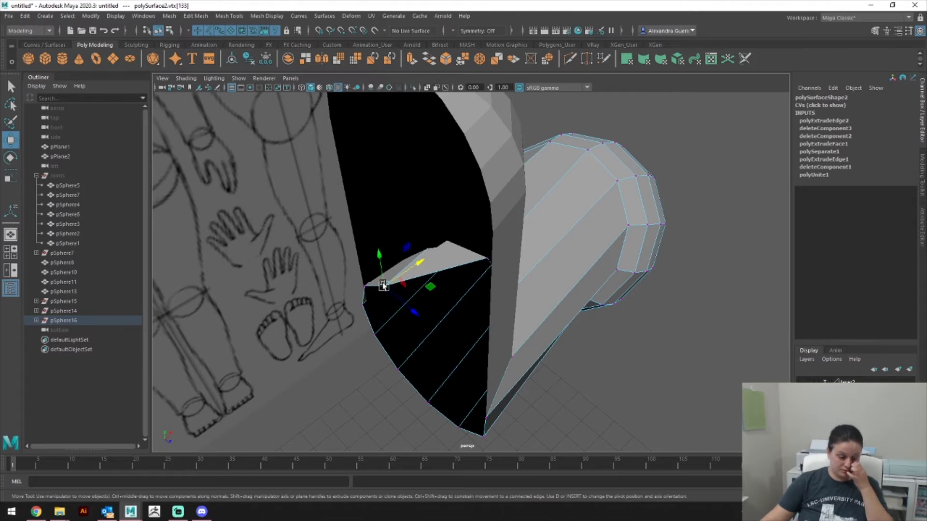
drag(383, 286, 443, 249)
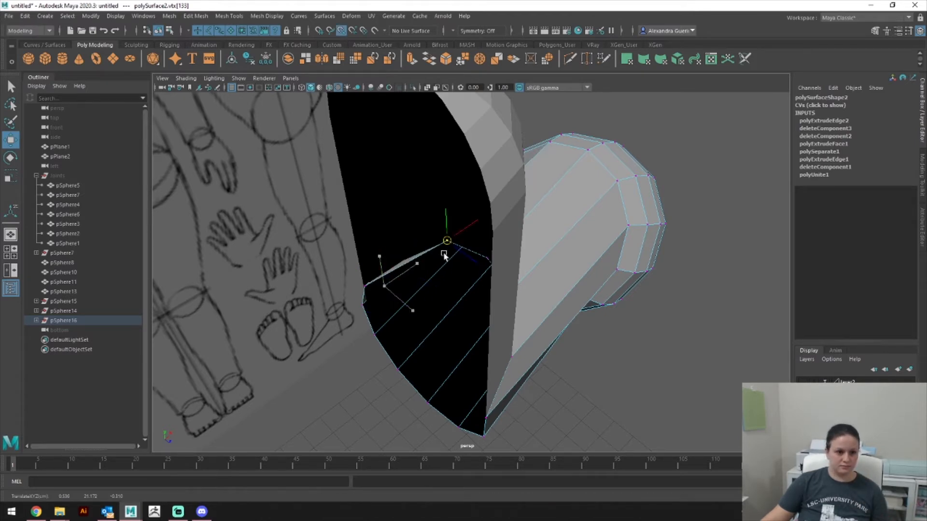
click(366, 285)
drag(368, 286, 524, 289)
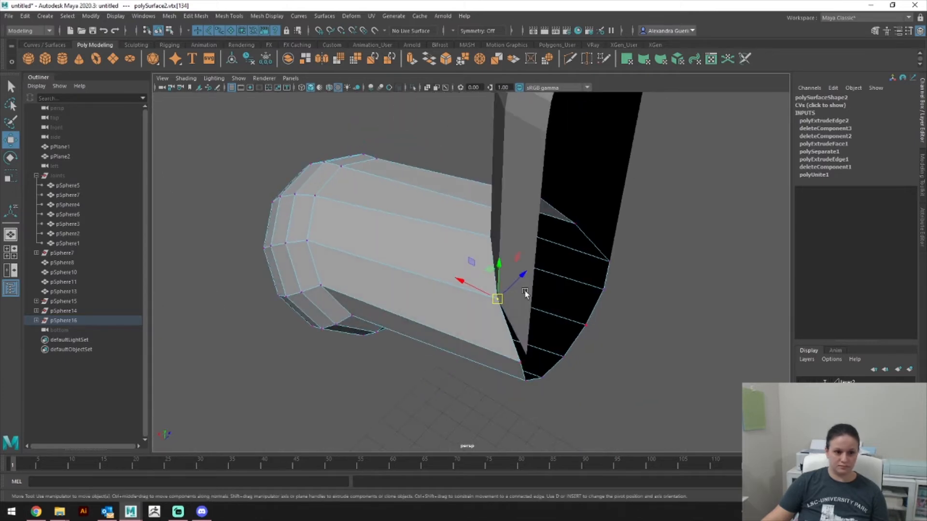
click(528, 354)
alt+drag(528, 353, 765, 321)
alt+right_drag(588, 306, 387, 220)
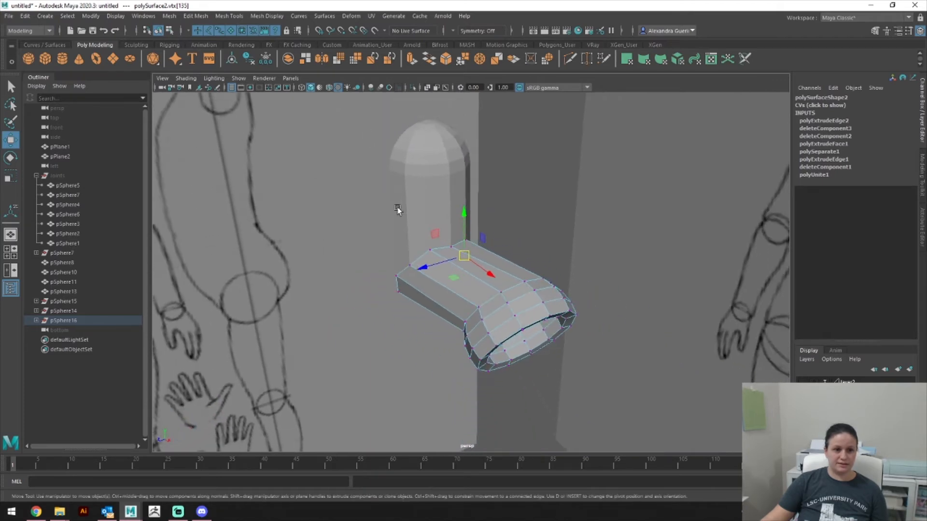
key(F8)
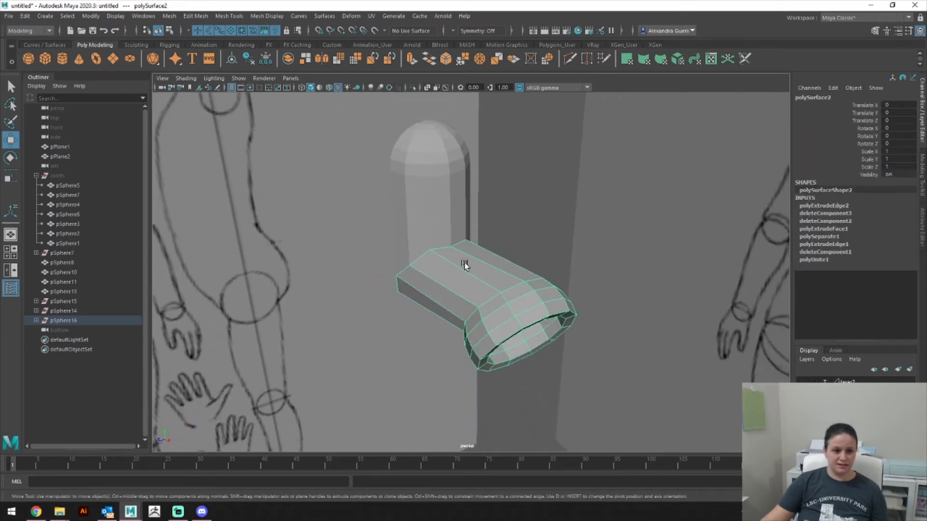
right_drag(444, 245, 468, 223)
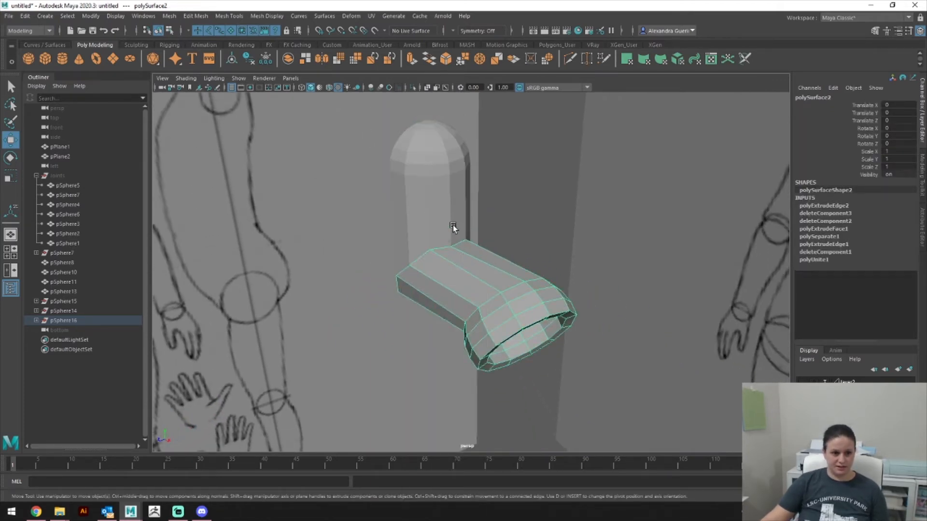
Step: Combine the shoulder piece and the neck piece into a single mesh
shift+click(453, 225)
mouse_move(485, 277)
alt+mouse_down()
mouse_move(537, 288)
mouse_move(546, 279)
mouse_move(532, 293)
mouse_move(530, 280)
mouse_move(416, 204)
alt+mouse_up()
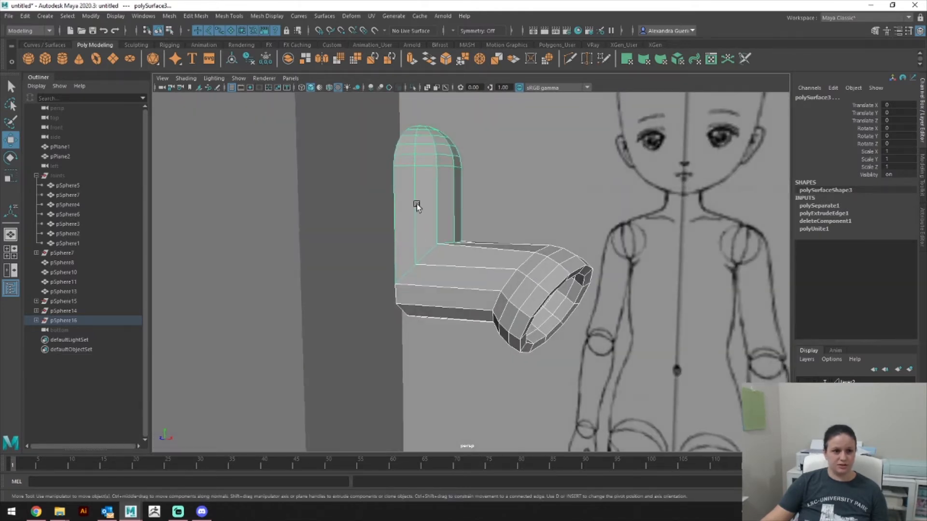
click(170, 16)
click(188, 44)
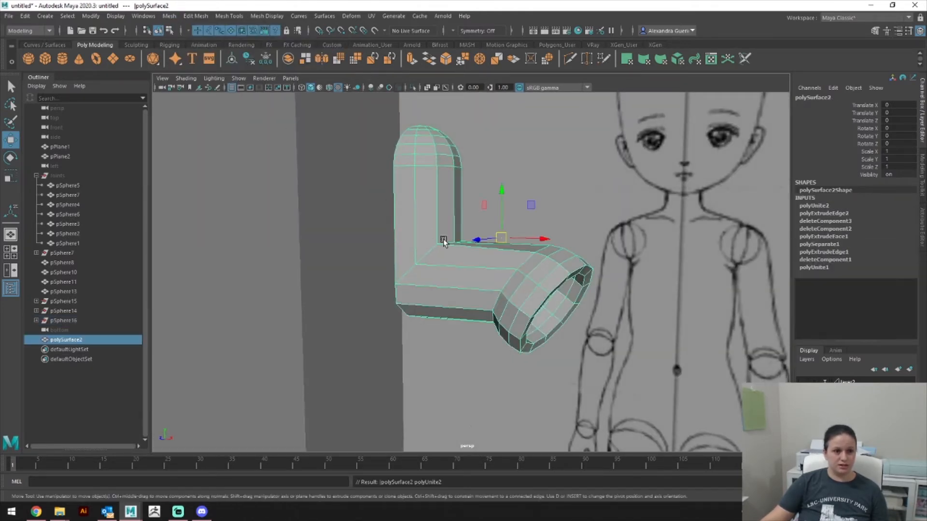
Step: Merge the overlapping vertices across the whole combined mesh with a distance threshold of 0.01
right_click(444, 242)
click(419, 236)
drag(336, 114, 637, 409)
click(195, 16)
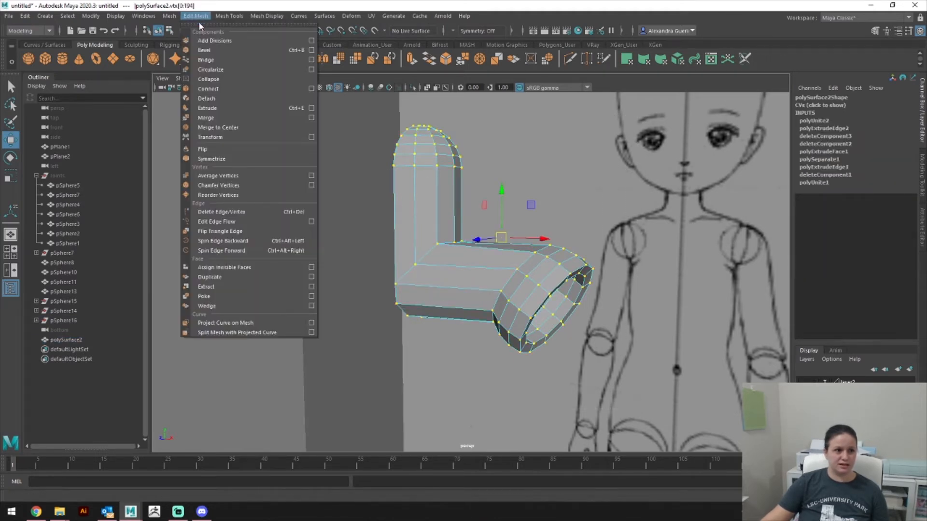
click(206, 118)
click(695, 284)
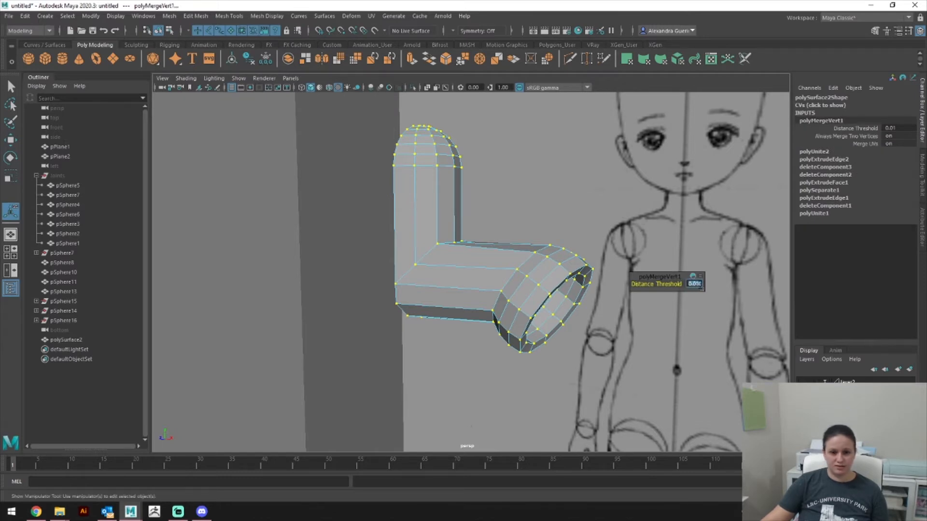
click(608, 185)
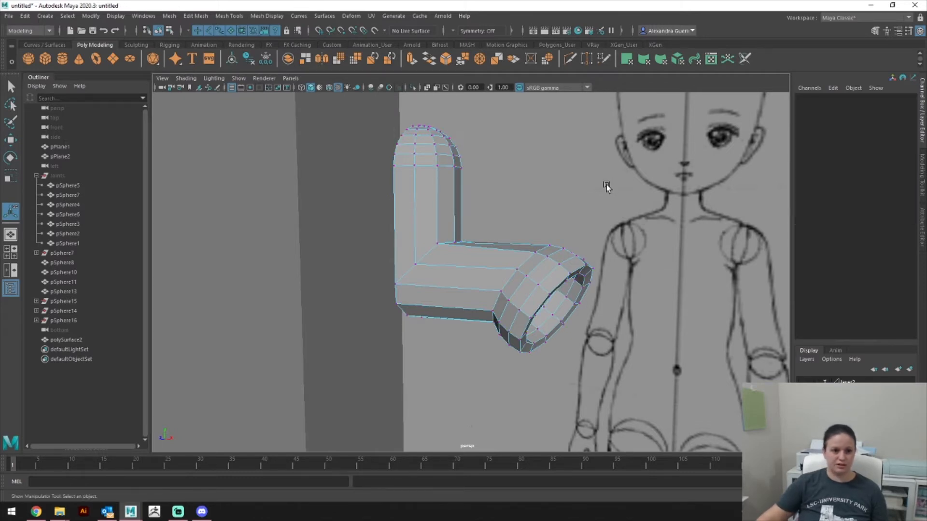
Step: Examine the merged neck and shoulder mesh from several sides and its placement above the hip socket
mouse_move(515, 235)
alt+mouse_down()
mouse_move(658, 341)
mouse_move(548, 321)
mouse_move(555, 303)
mouse_move(472, 306)
mouse_move(361, 288)
mouse_move(344, 299)
alt+mouse_up()
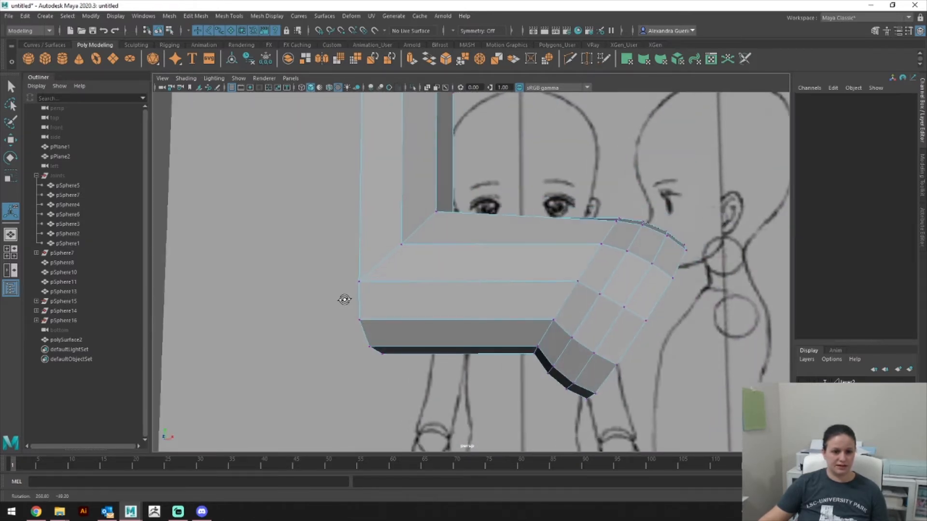
alt+right_drag(519, 324, 366, 296)
mouse_move(367, 296)
alt+mouse_down()
mouse_move(451, 325)
mouse_move(523, 331)
alt+mouse_up()
alt+right_drag(523, 331, 643, 338)
mouse_move(644, 337)
alt+mouse_down()
mouse_move(627, 203)
mouse_move(623, 231)
mouse_move(662, 257)
alt+mouse_up()
alt+right_drag(662, 257, 488, 254)
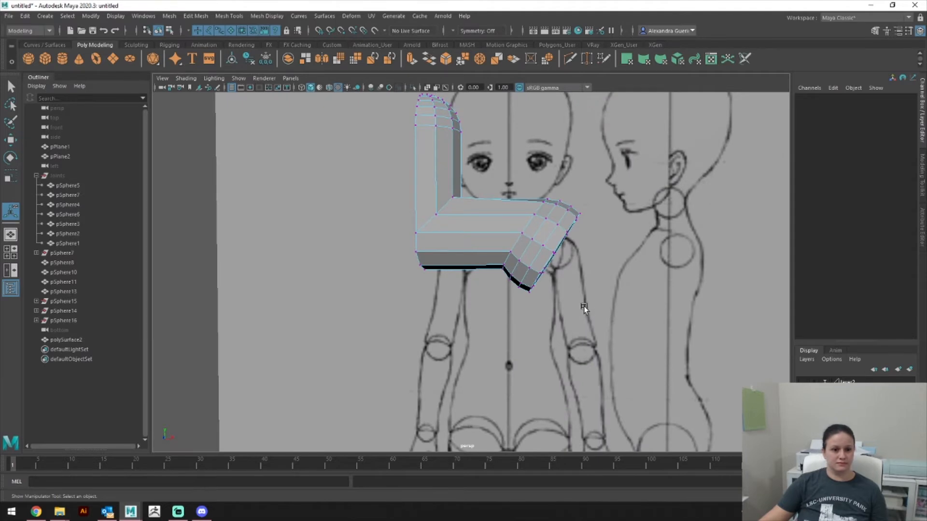
key(space)
alt+middle_drag(575, 286, 594, 167)
alt+right_drag(585, 284, 205, 249)
alt+right_drag(478, 332, 669, 361)
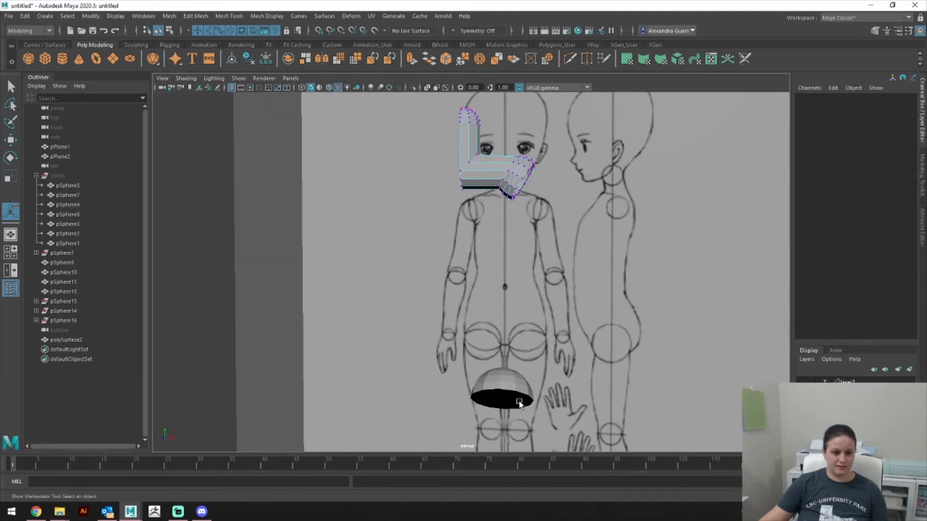
alt+middle_drag(531, 357, 540, 417)
mouse_move(543, 410)
alt+right_down()
mouse_move(673, 381)
mouse_move(690, 339)
alt+right_up()
alt+middle_drag(690, 339, 660, 255)
alt+right_drag(569, 285, 685, 294)
mouse_move(685, 294)
alt+middle_down()
mouse_move(658, 292)
mouse_move(650, 260)
alt+middle_up()
Step: Extrude all the underside faces of the shoulder piece, including the arm socket's lower faces, straight down to form the torso wall
right_drag(650, 259, 649, 277)
click(636, 244)
shift+click(592, 227)
mouse_move(593, 230)
alt+mouse_down()
mouse_move(767, 242)
mouse_move(642, 221)
alt+mouse_up()
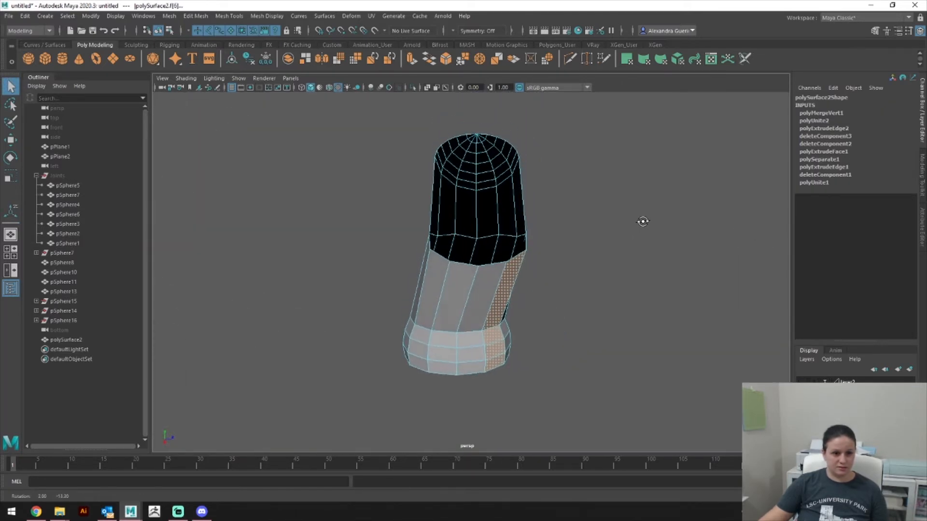
shift+click(439, 289)
shift+click(423, 339)
shift+click(419, 364)
shift+click(449, 372)
shift+click(447, 358)
shift+click(447, 343)
shift+click(448, 317)
shift+click(467, 316)
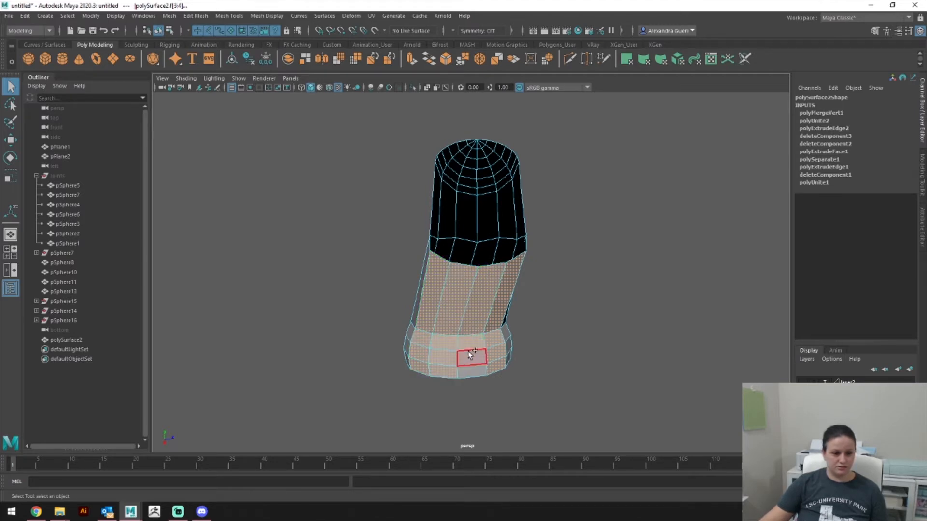
shift+click(472, 373)
alt+drag(471, 374, 454, 401)
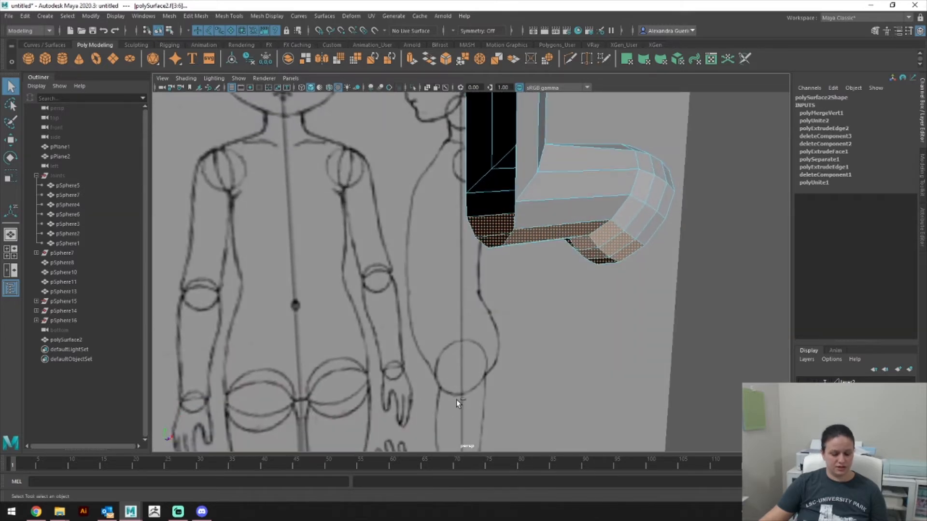
key(ctrl+e)
key(w)
mouse_move(554, 199)
mouse_down()
mouse_move(538, 311)
mouse_move(579, 338)
mouse_move(620, 344)
mouse_move(505, 298)
mouse_up()
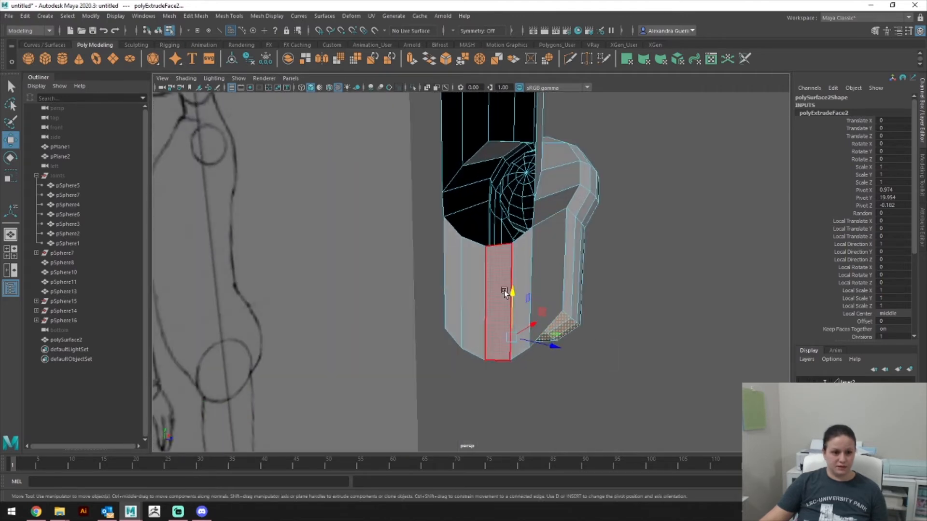
Step: Delete the extruded wall faces that close off the torso's centre-line side
click(502, 277)
shift+click(479, 271)
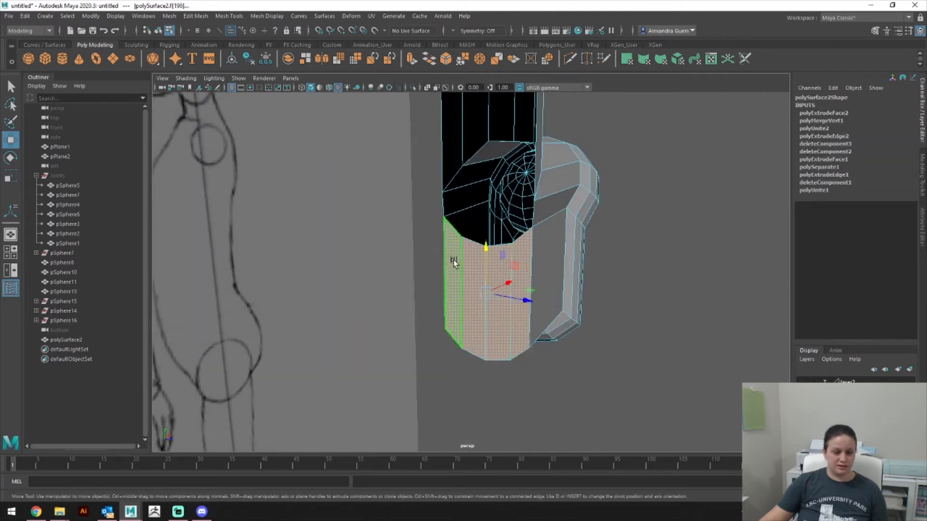
key(Delete)
Step: Flatten the torso's bottom vertices to one common height in the front view
key(space)
drag(567, 346, 563, 371)
alt+middle_drag(564, 369, 591, 227)
right_drag(636, 245, 598, 244)
drag(685, 414, 383, 220)
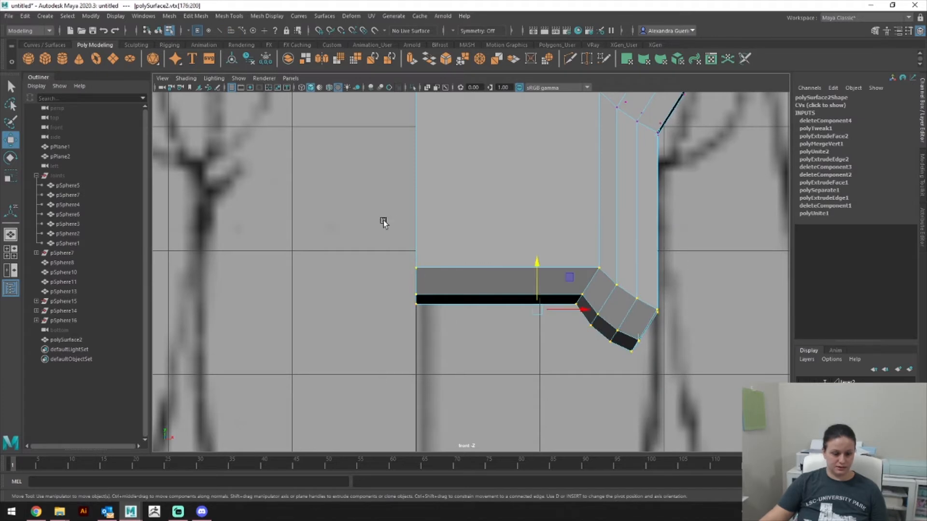
key(e)
key(r)
drag(538, 268, 538, 314)
key(w)
Step: Lower the flattened row of bottom vertices past the navel to just above the hip joint
alt+middle_drag(551, 315, 558, 201)
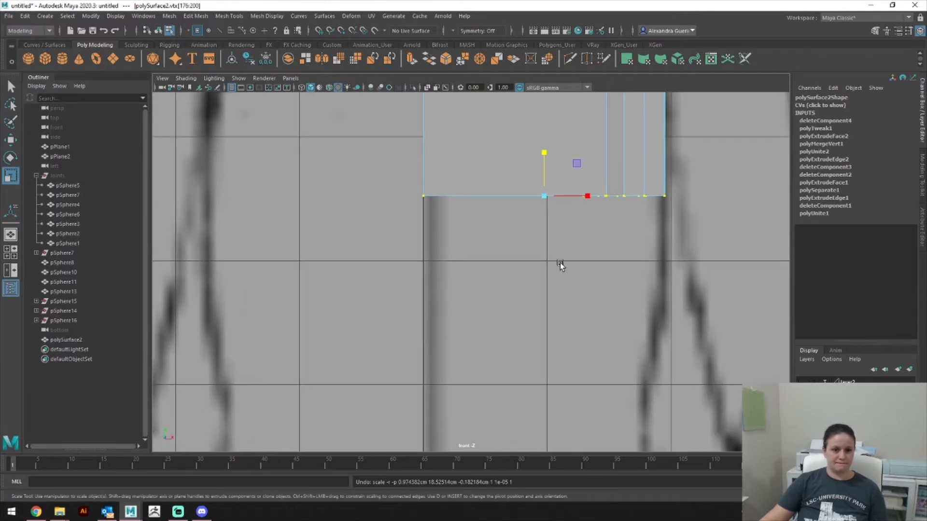
alt+drag(558, 265, 547, 262)
scroll(550, 259, down, 5)
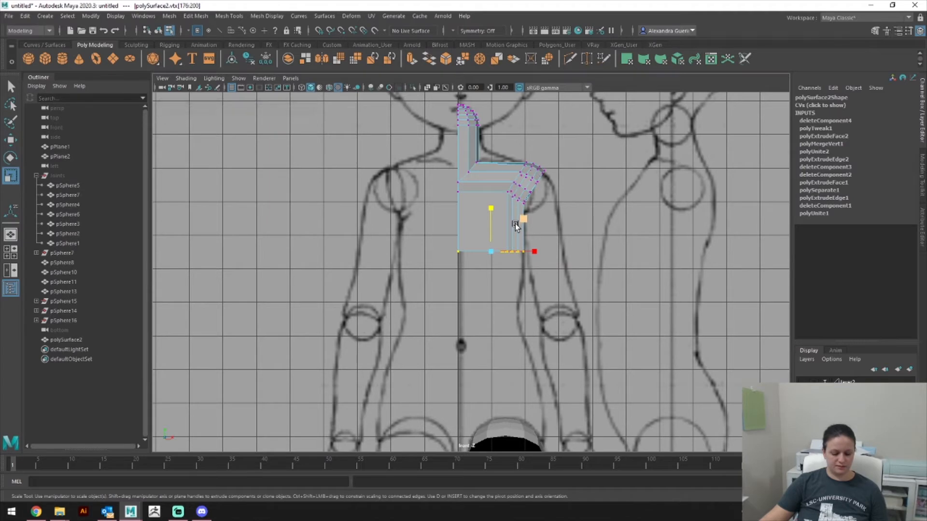
key(w)
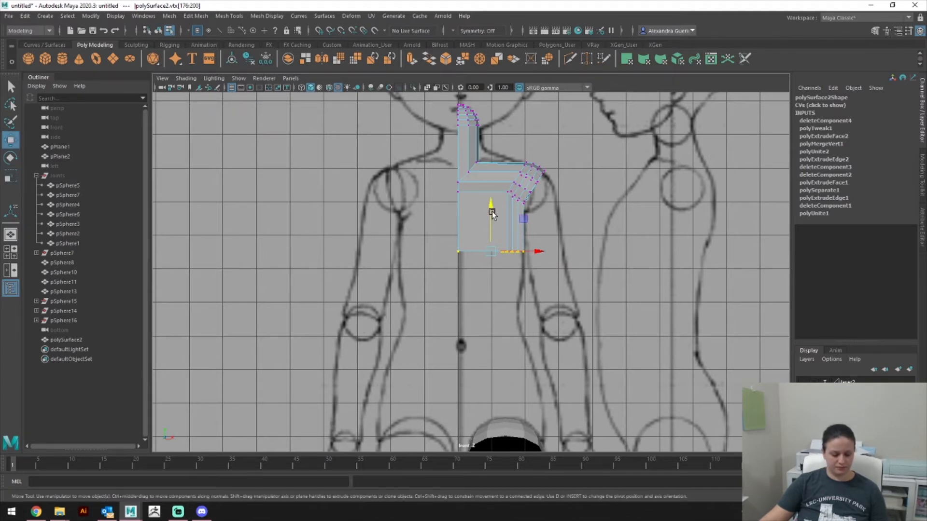
drag(489, 206, 482, 323)
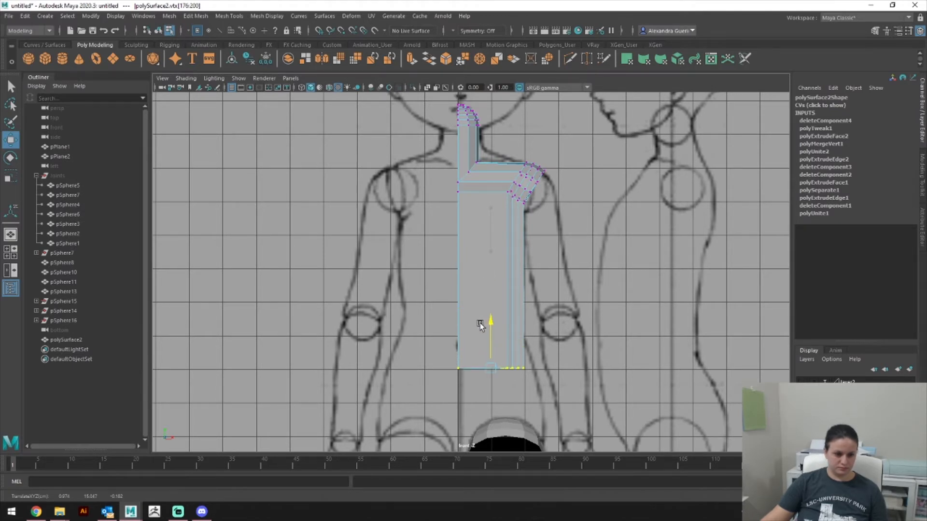
scroll(489, 315, up, 3)
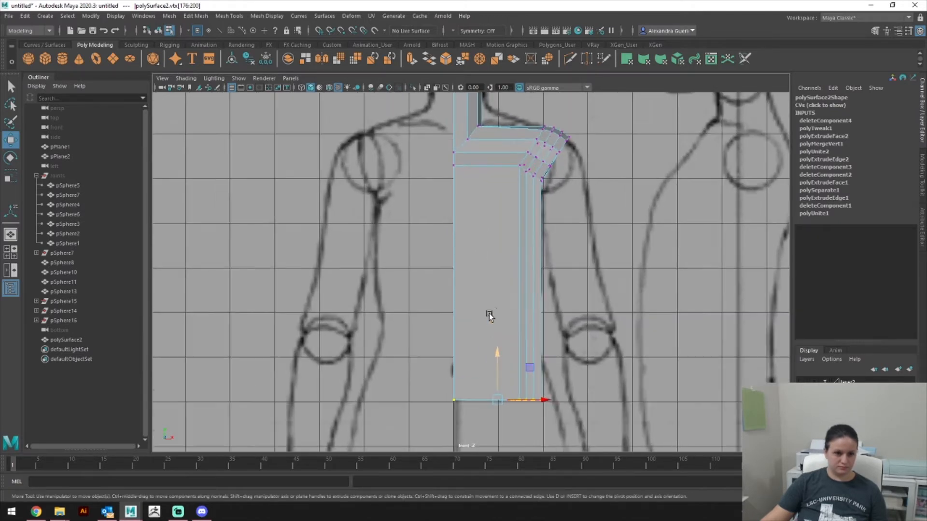
alt+middle_drag(560, 384, 578, 285)
drag(513, 257, 510, 297)
alt+middle_drag(540, 209, 528, 321)
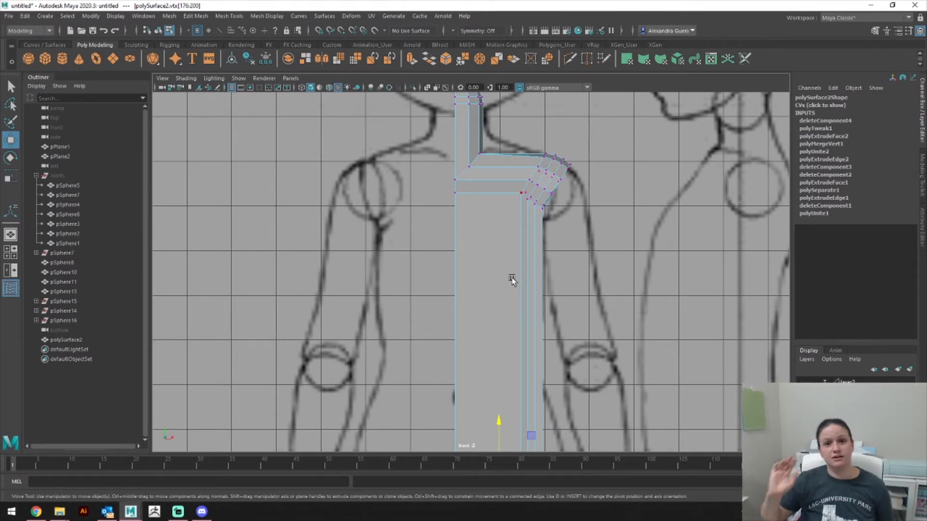
Step: Extrude all faces of the hip socket's half sphere with a thickness to give it a wall, and return to object mode
key(space)
drag(434, 245, 434, 219)
alt+middle_drag(522, 270, 516, 186)
alt+drag(517, 187, 512, 346)
alt+middle_drag(511, 346, 486, 191)
alt+drag(486, 192, 546, 228)
click(515, 239)
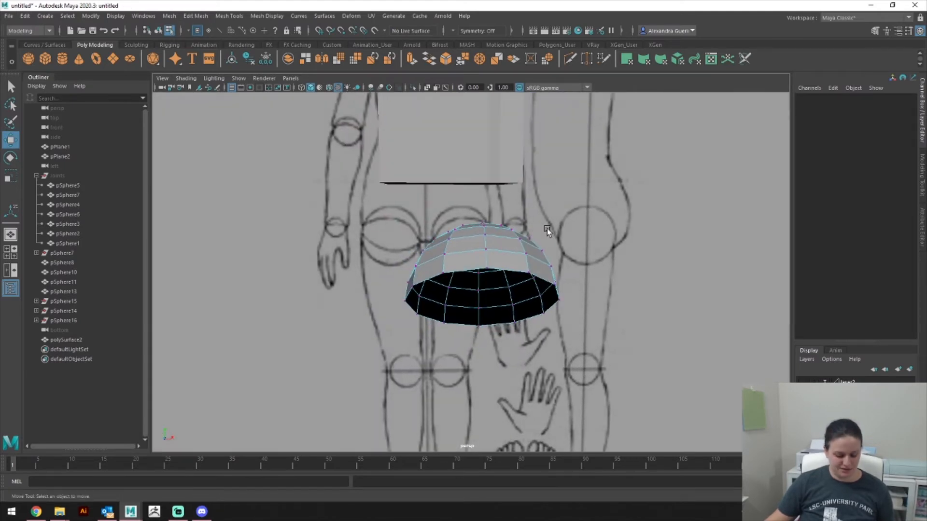
key(ctrl+e)
right_drag(512, 246, 551, 229)
key(ctrl+e)
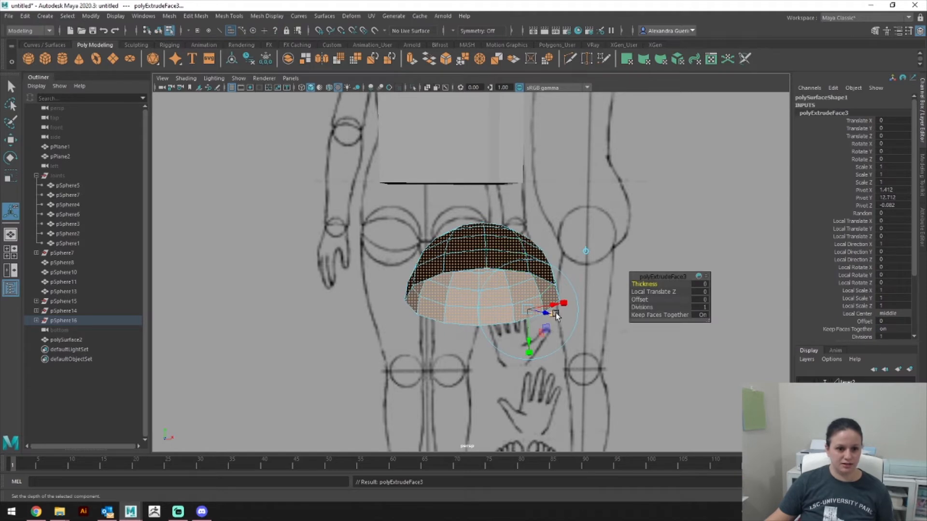
click(700, 284)
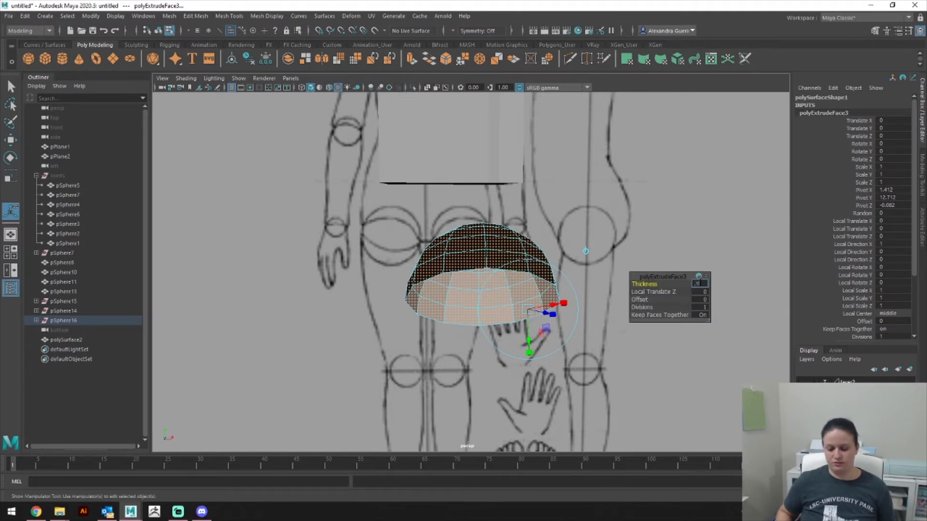
key(Return)
right_drag(510, 233, 550, 215)
Step: Examine how the thickened hip socket sits relative to the torso's lower edge
alt+drag(550, 216, 465, 219)
alt+middle_drag(519, 239, 422, 271)
alt+middle_drag(627, 203, 571, 289)
alt+right_drag(570, 289, 465, 300)
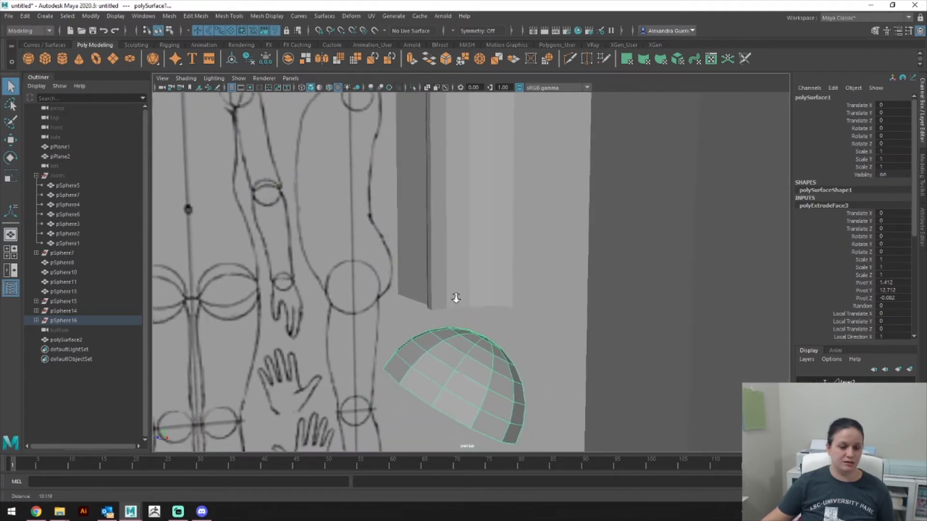
click(499, 257)
alt+middle_drag(566, 260, 557, 242)
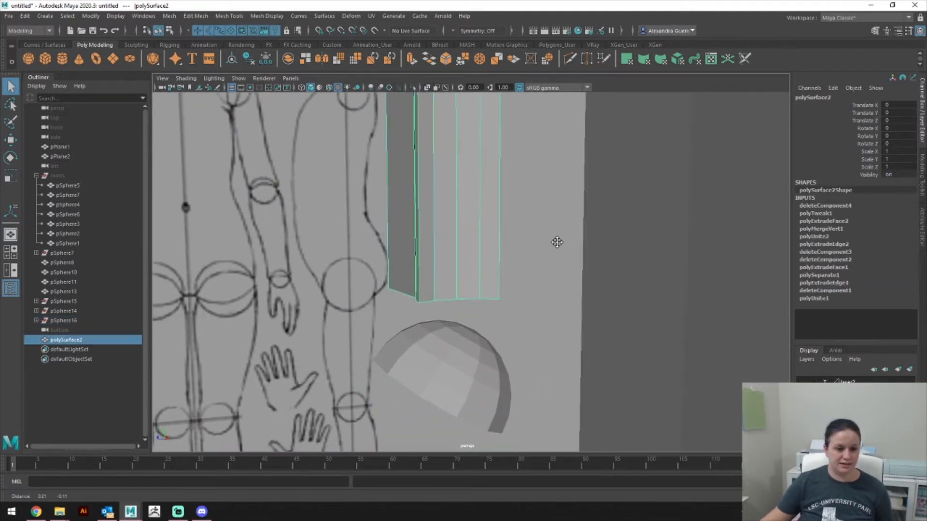
alt+drag(605, 266, 463, 284)
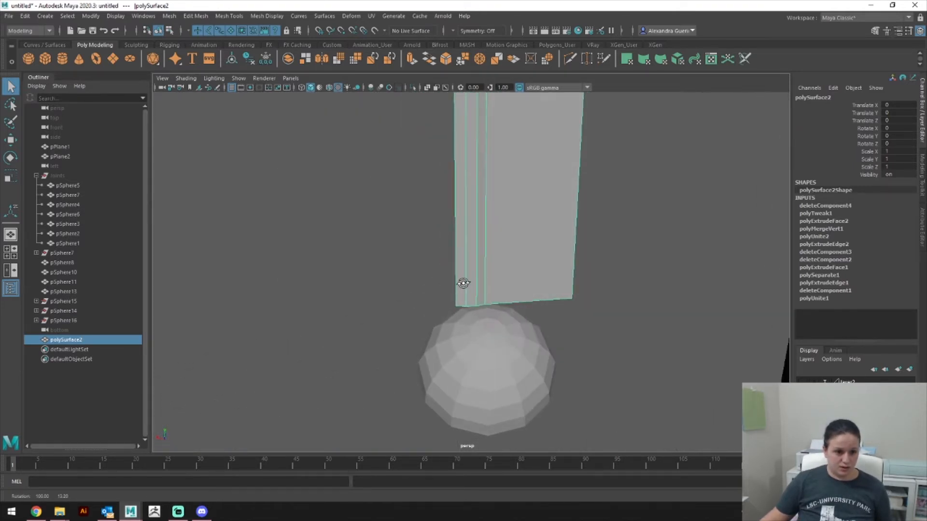
Step: Delete the block of faces on the centre-line side of the hip socket's dome, from its pole down to the rim
click(497, 323)
right_drag(496, 323, 497, 273)
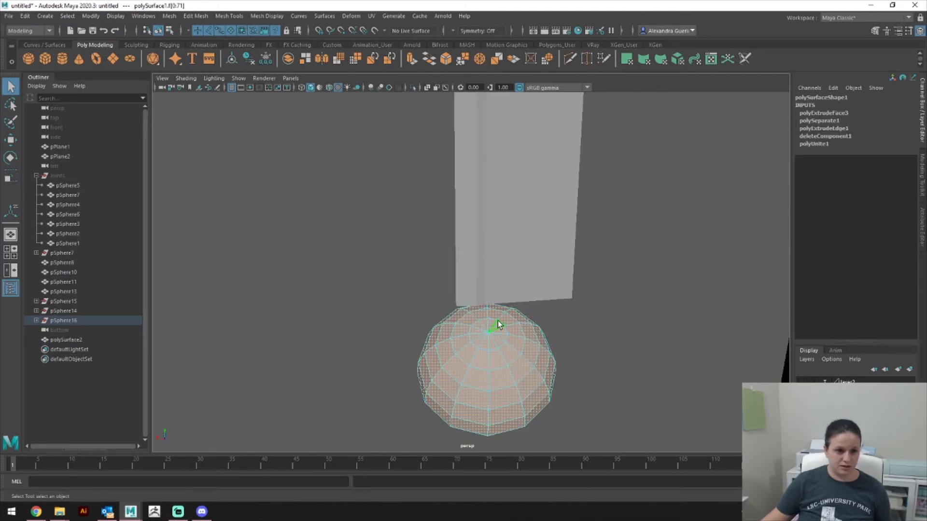
click(495, 318)
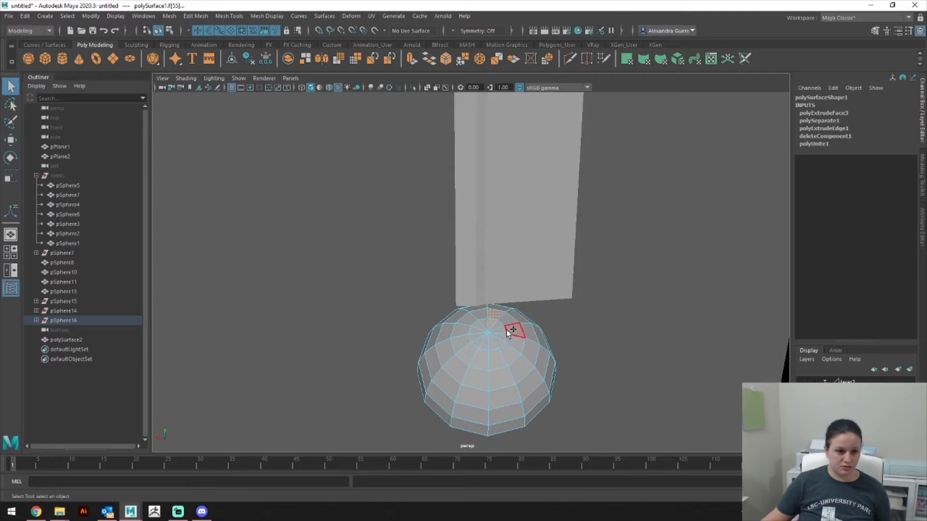
ctrl+shift+click(498, 327)
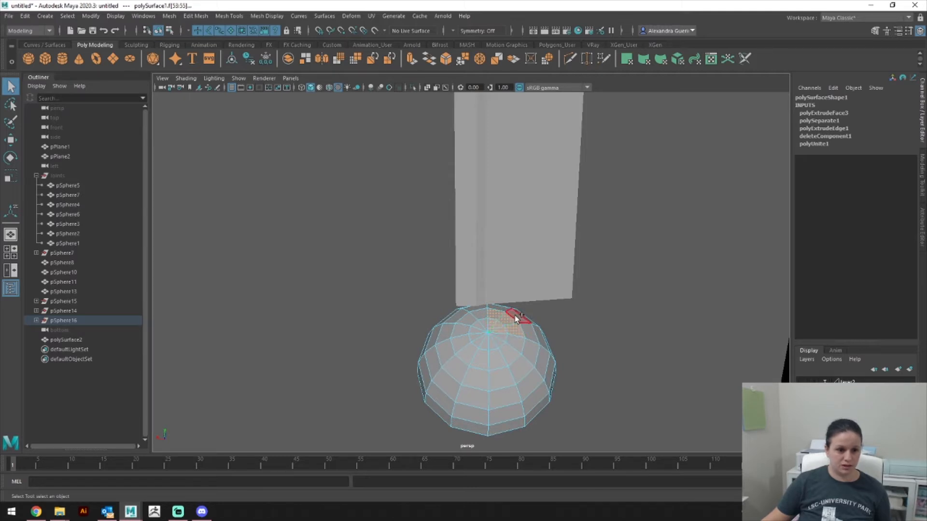
ctrl+shift+click(526, 320)
alt+drag(623, 354, 459, 387)
shift+click(504, 384)
shift+click(519, 399)
shift+click(549, 377)
alt+drag(600, 385, 519, 389)
shift+click(461, 352)
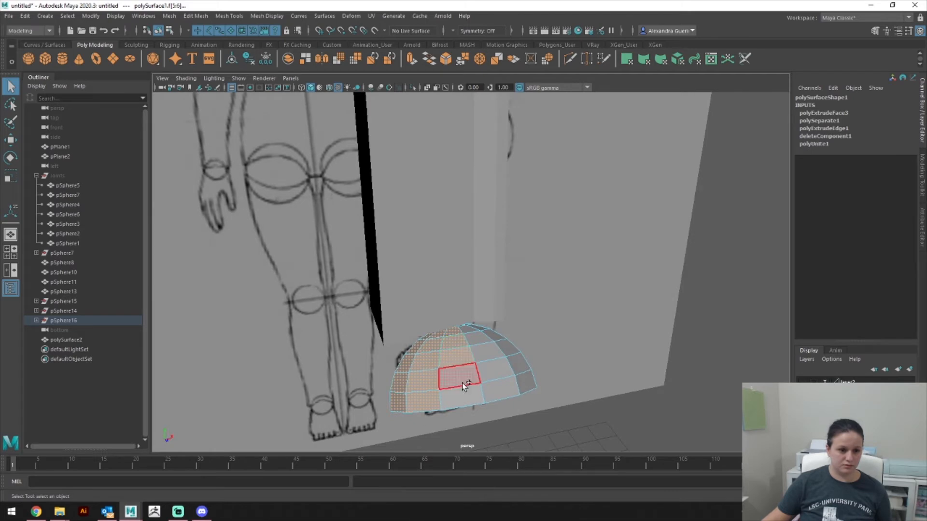
key(Delete)
Step: Snap a middle vertex of the torso's bottom edge onto the border of the opening in the hip socket
mouse_move(373, 395)
alt+mouse_down()
mouse_move(393, 306)
mouse_move(427, 301)
mouse_move(544, 333)
mouse_move(569, 321)
mouse_move(618, 319)
mouse_move(522, 306)
mouse_move(552, 309)
alt+mouse_up()
click(491, 269)
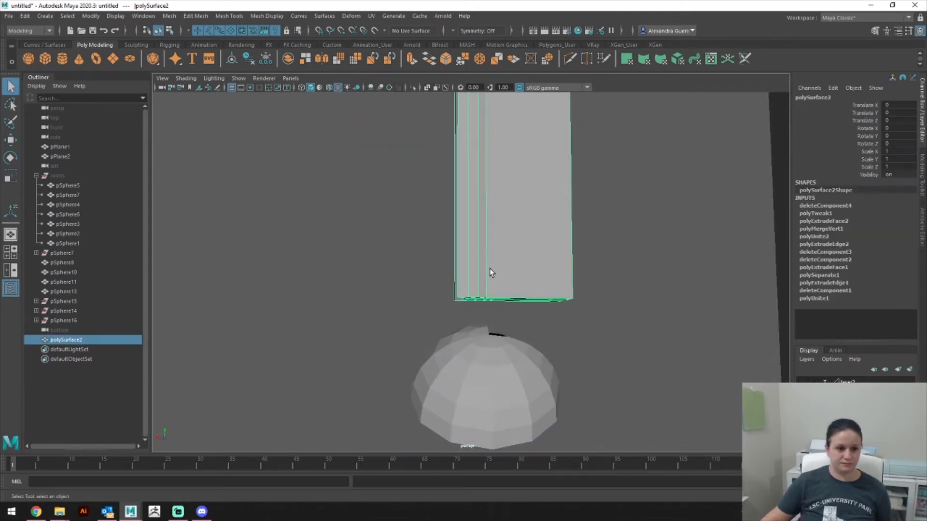
alt+drag(518, 269, 476, 299)
right_drag(472, 246, 437, 241)
alt+drag(430, 337, 510, 364)
alt+drag(453, 342, 514, 322)
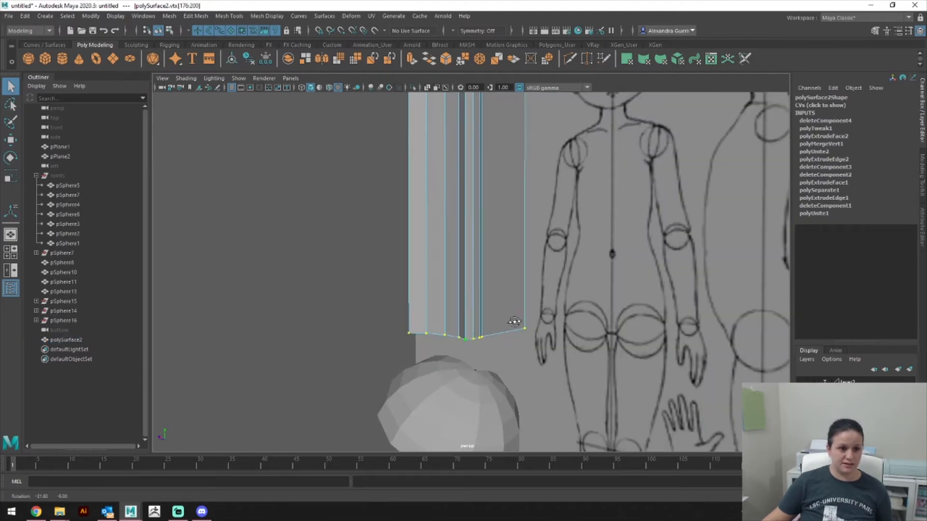
click(465, 341)
mouse_move(471, 343)
alt+mouse_down()
mouse_move(603, 338)
mouse_move(549, 370)
mouse_move(471, 362)
alt+mouse_up()
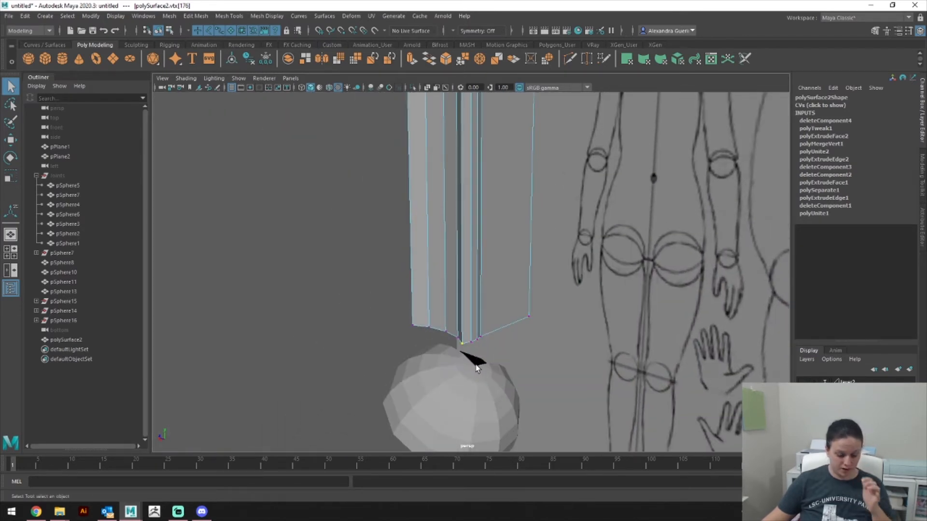
key(w)
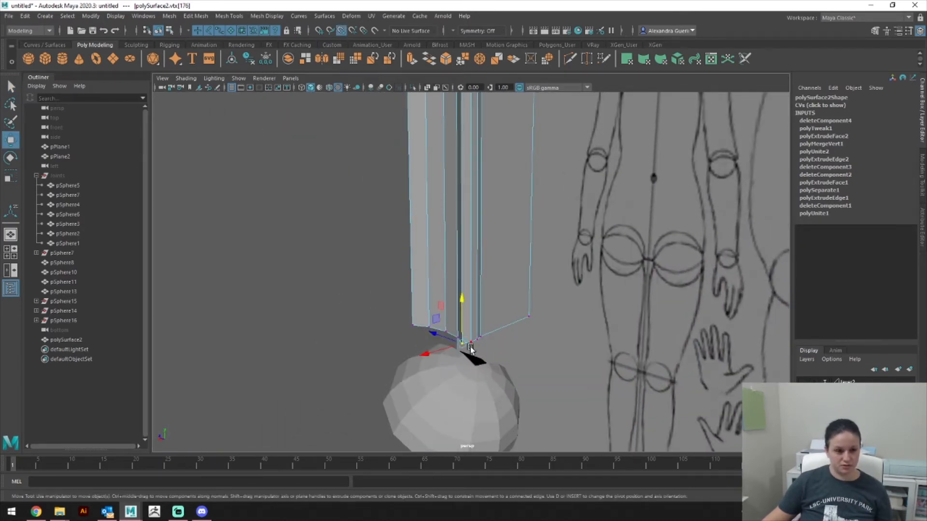
drag(462, 345, 475, 365)
Step: Snap the torso's bottom corner vertex at the centre line onto the hip socket's opening border
mouse_move(573, 379)
alt+mouse_down()
mouse_move(544, 340)
mouse_move(566, 368)
mouse_move(520, 362)
mouse_move(559, 451)
mouse_move(556, 367)
mouse_move(484, 420)
mouse_move(447, 327)
mouse_move(531, 391)
alt+mouse_up()
click(543, 340)
key(v)
click(436, 334)
alt+drag(605, 379, 469, 402)
scroll(469, 402, down, 10)
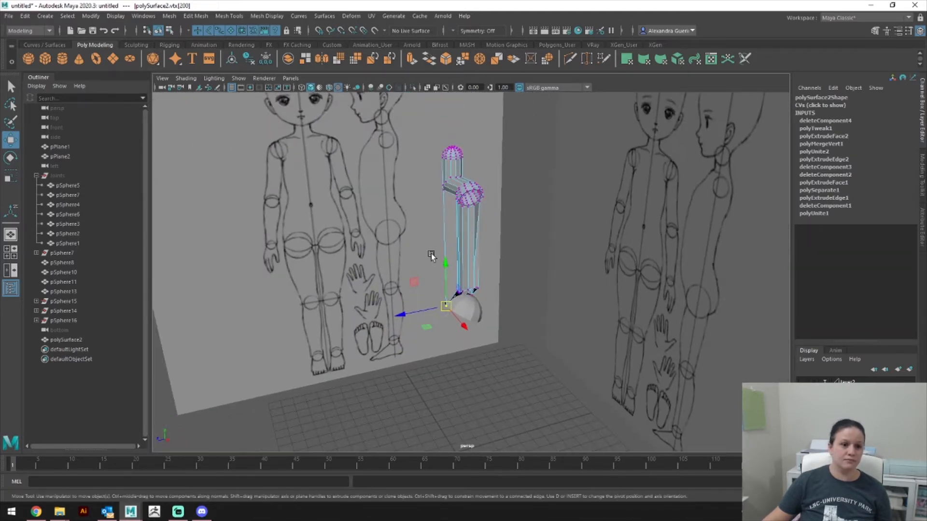
Step: Snap another vertex of the torso's bottom edge onto the border of the opening in the hip socket
alt+drag(430, 252, 483, 289)
scroll(482, 290, up, 10)
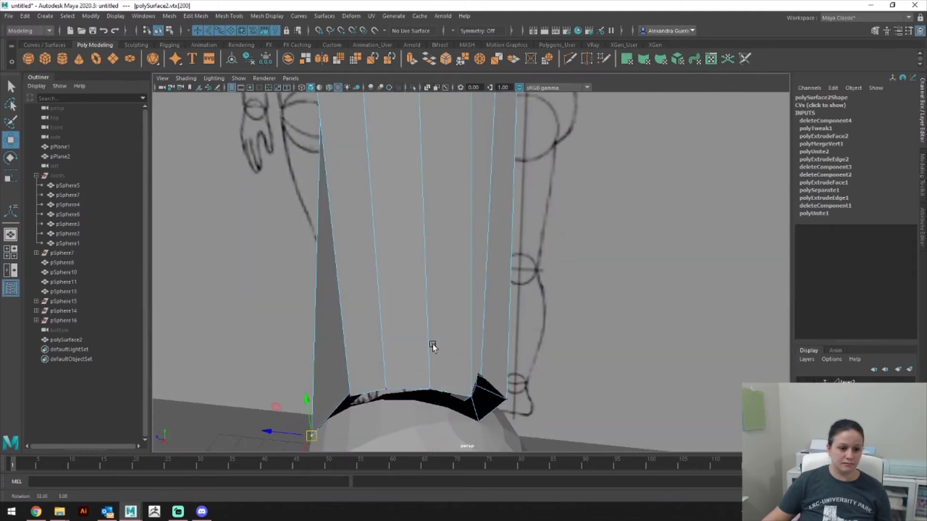
scroll(432, 344, down, 3)
alt+drag(429, 348, 406, 358)
scroll(406, 358, up, 4)
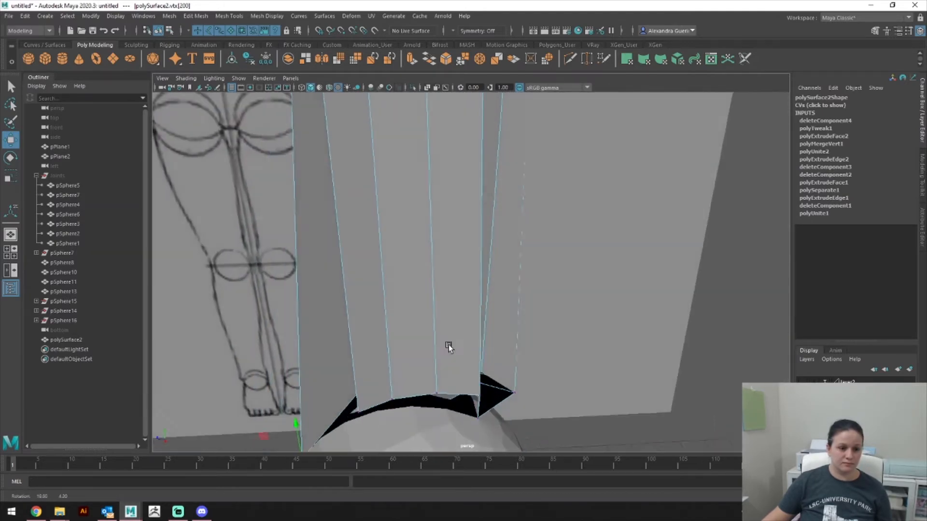
scroll(459, 344, down, 3)
mouse_move(470, 343)
alt+mouse_down()
mouse_move(534, 295)
mouse_move(528, 311)
mouse_move(652, 293)
mouse_move(626, 296)
mouse_move(706, 273)
mouse_move(532, 315)
mouse_move(531, 383)
mouse_move(631, 366)
mouse_move(531, 391)
mouse_move(529, 241)
mouse_move(517, 232)
mouse_move(514, 267)
alt+mouse_up()
scroll(652, 293, up, 4)
scroll(652, 293, down, 3)
scroll(555, 307, up, 4)
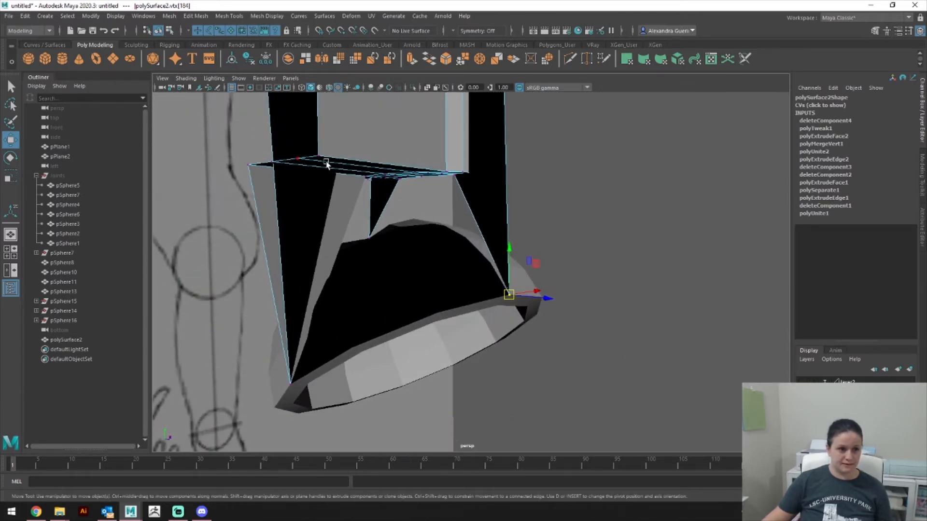
drag(321, 160, 397, 325)
alt+drag(418, 291, 388, 257)
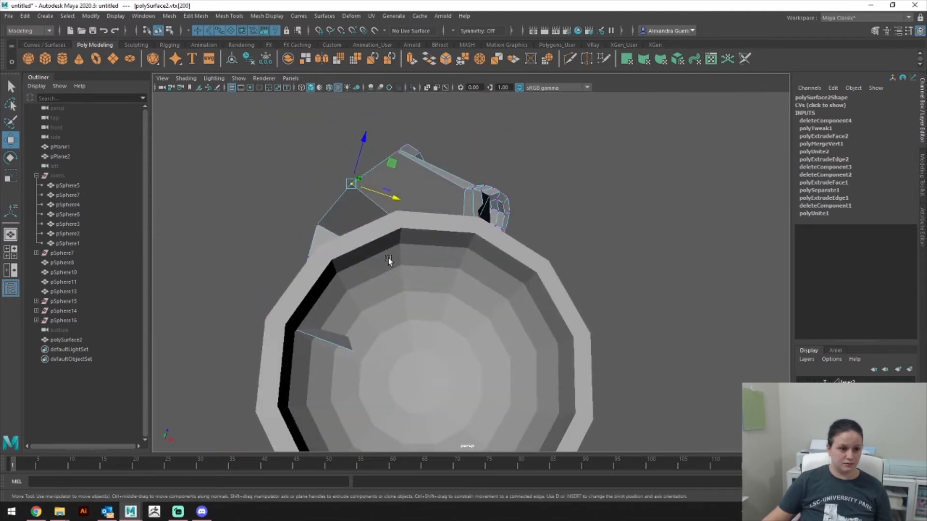
Step: Insert an edge loop through the middle of a radial segment of the hip socket, from its rim towards the pole
click(231, 16)
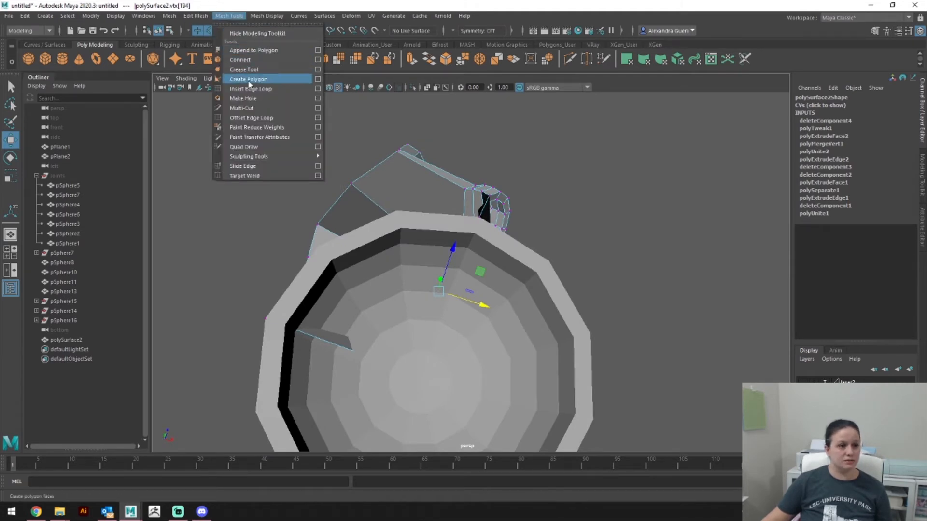
click(250, 89)
click(368, 245)
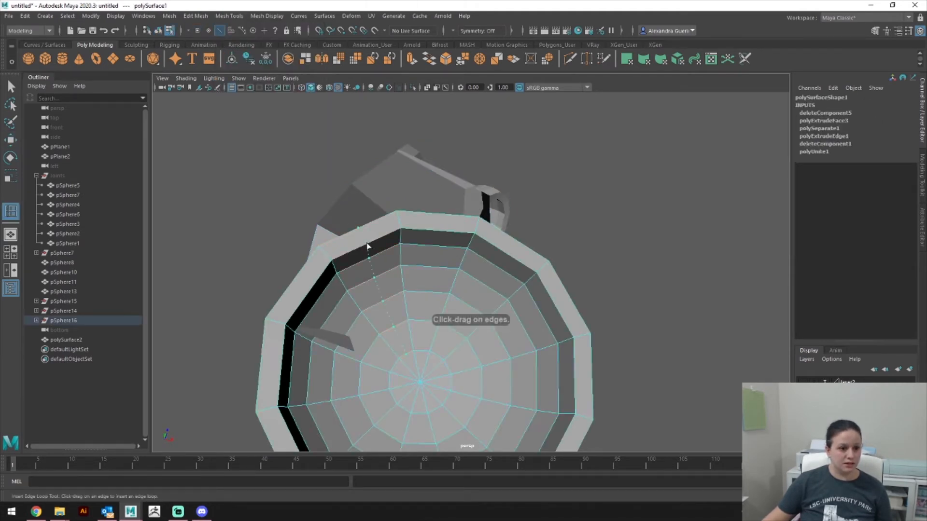
click(367, 248)
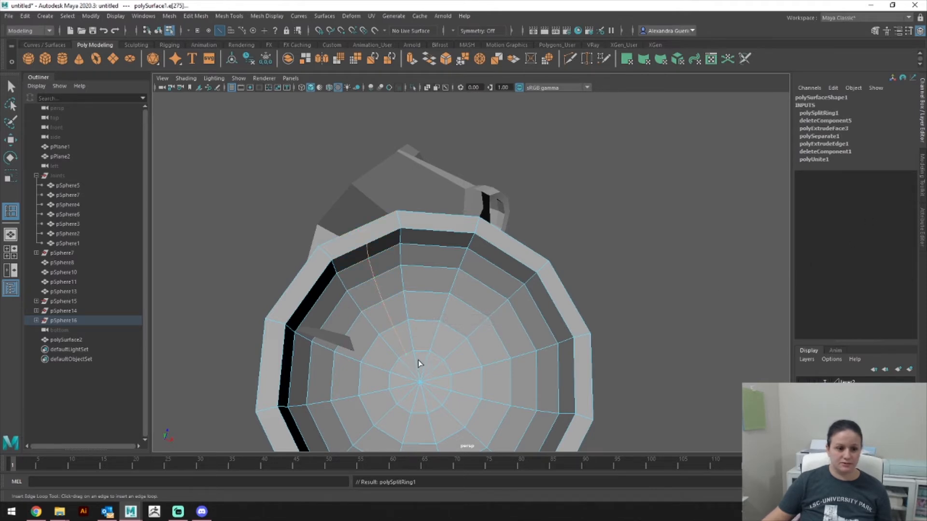
Step: Connect the end of the new edge loop to the hip socket's pole with a Multi-Cut
click(922, 221)
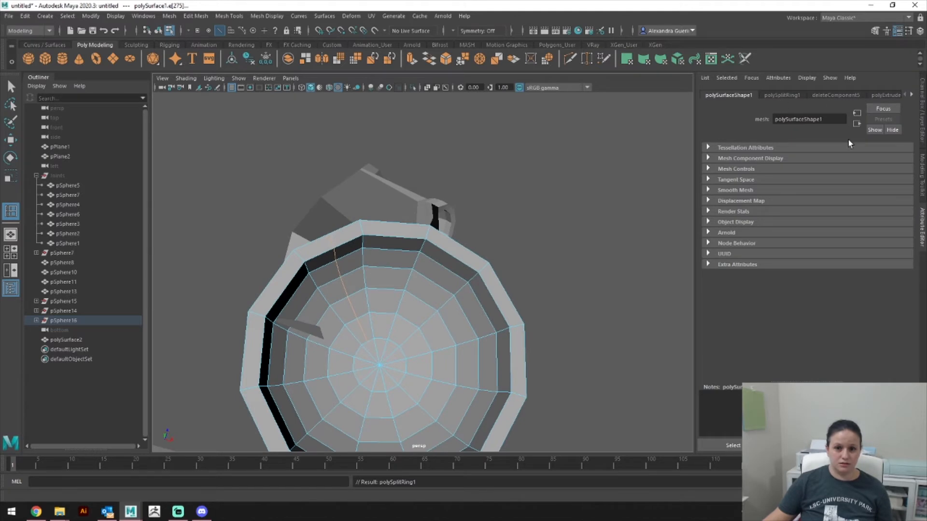
click(922, 172)
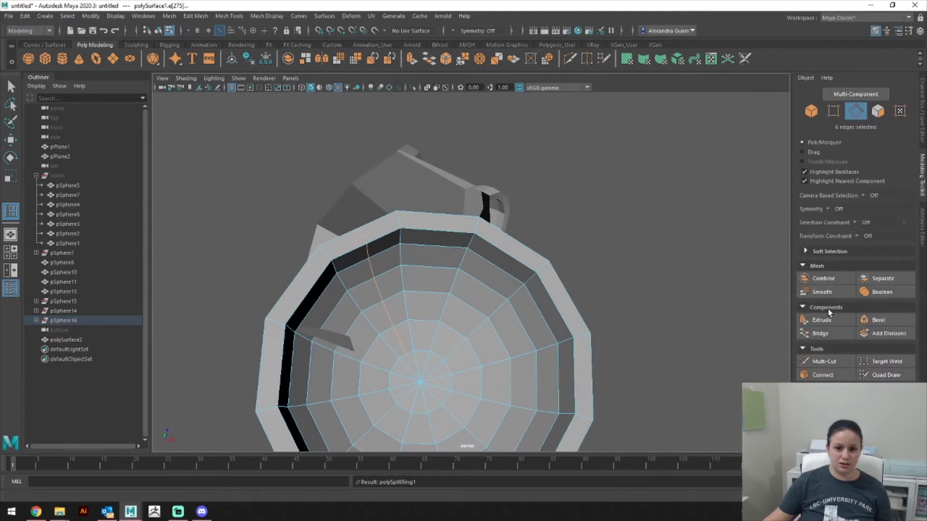
click(824, 361)
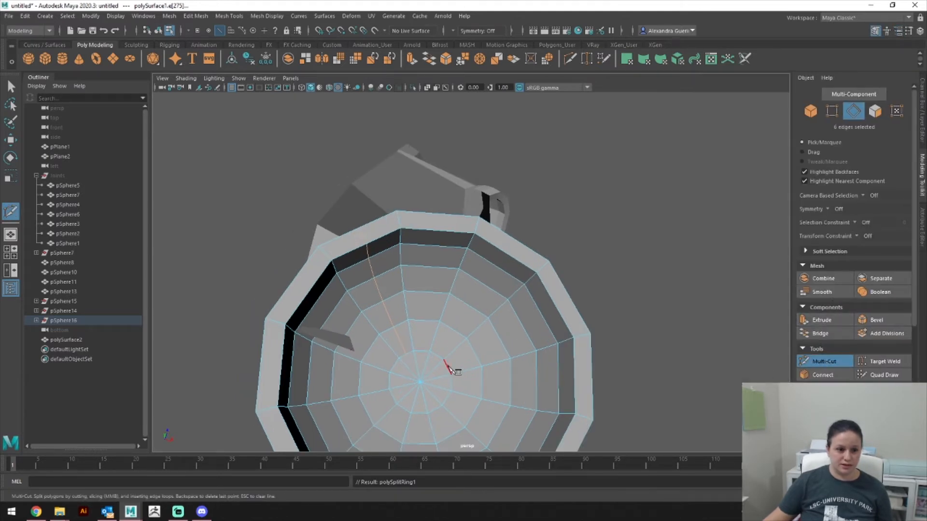
click(419, 383)
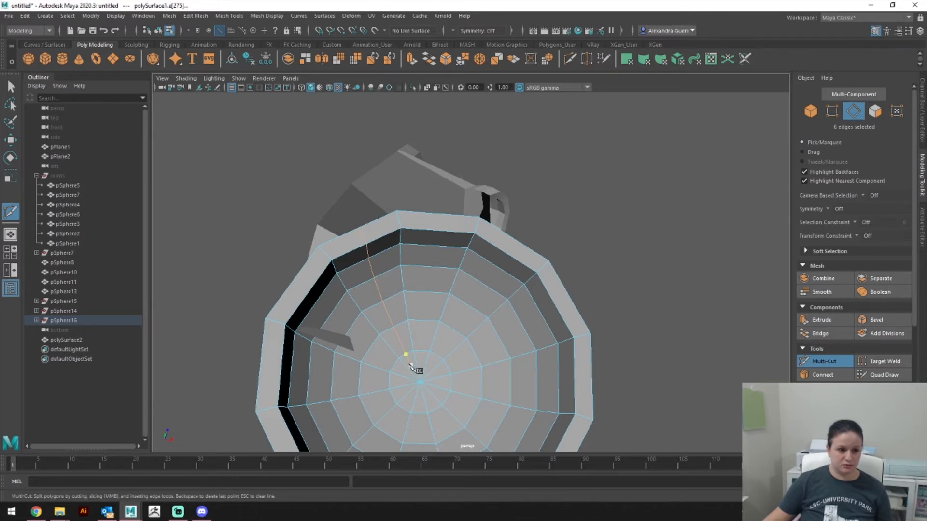
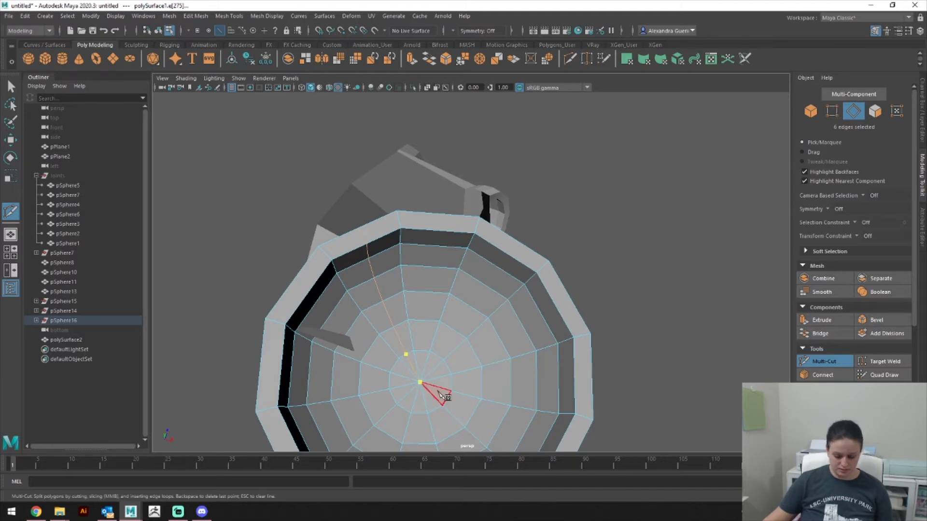
key(Return)
mouse_move(439, 355)
alt+mouse_down()
mouse_move(449, 340)
mouse_move(491, 372)
mouse_move(465, 347)
mouse_move(412, 343)
mouse_move(443, 250)
alt+mouse_up()
alt+middle_drag(444, 244, 493, 279)
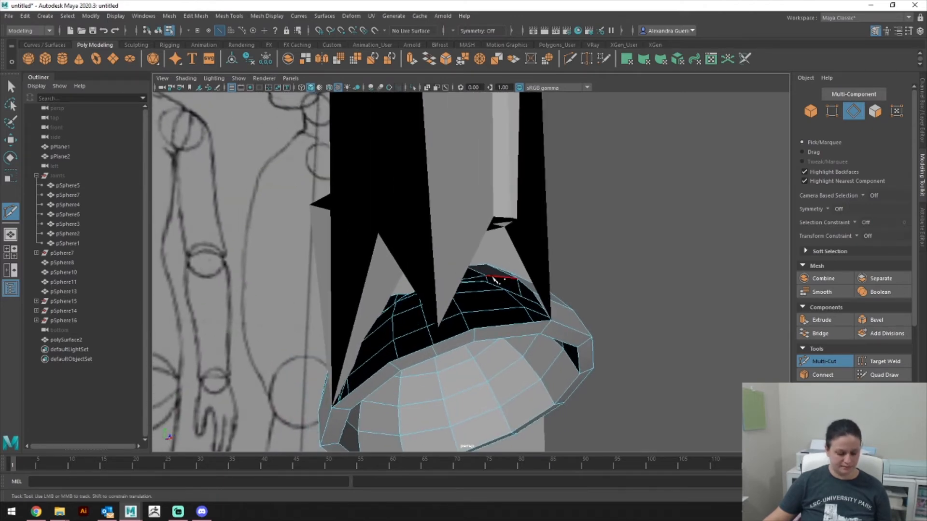
key(q)
Step: Snap the next loose vertex of the torso's bottom edge onto the hip socket's opening border
alt+drag(474, 283, 429, 233)
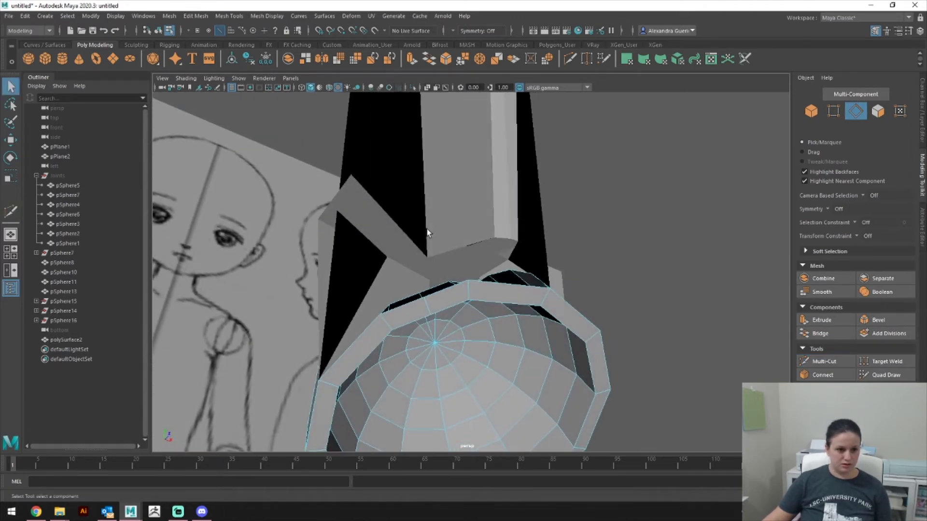
right_click(427, 230)
click(434, 210)
right_click(431, 233)
click(429, 202)
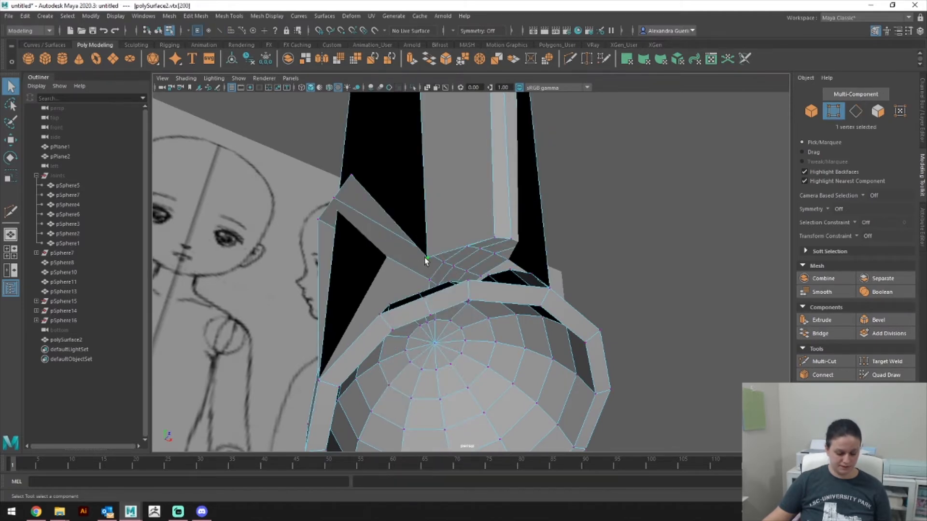
key(v)
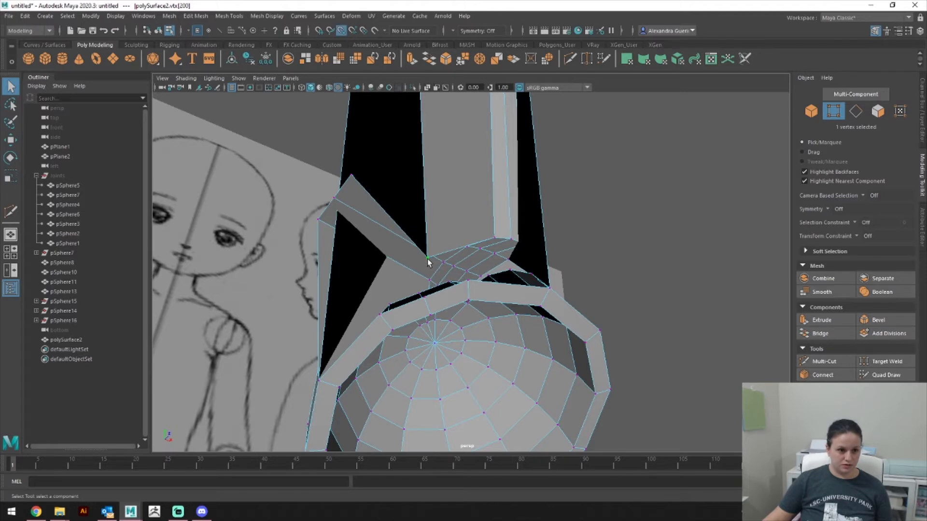
key(w)
drag(427, 260, 490, 333)
Step: Snap two more vertices of the torso's bottom edge onto the border of the hip socket's opening
mouse_move(627, 350)
alt+mouse_down()
mouse_move(594, 364)
mouse_move(627, 369)
mouse_move(631, 358)
alt+mouse_up()
click(421, 174)
drag(424, 175, 461, 370)
click(372, 183)
drag(376, 177, 474, 349)
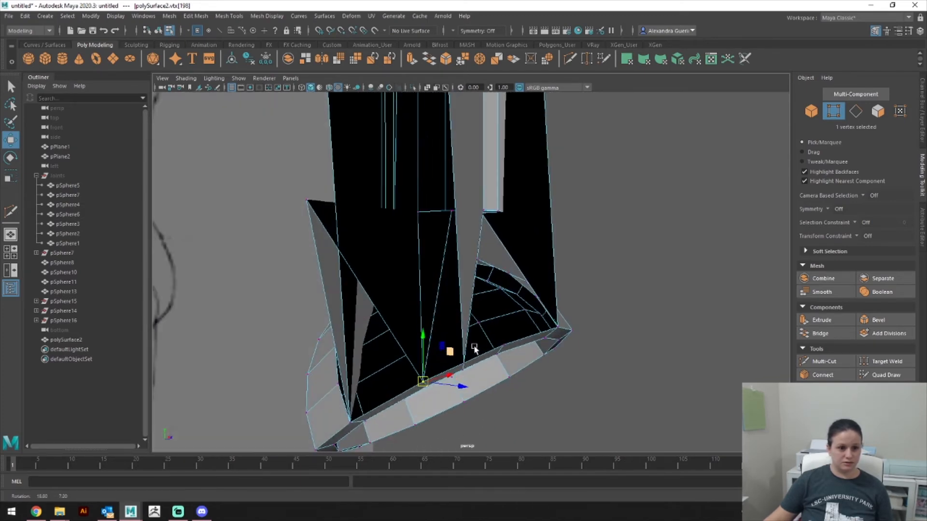
Step: Delete the four stretched interior faces that close the torso's underside above the hip socket
right_click(420, 246)
right_drag(422, 270, 422, 271)
click(430, 256)
alt+drag(430, 256, 470, 328)
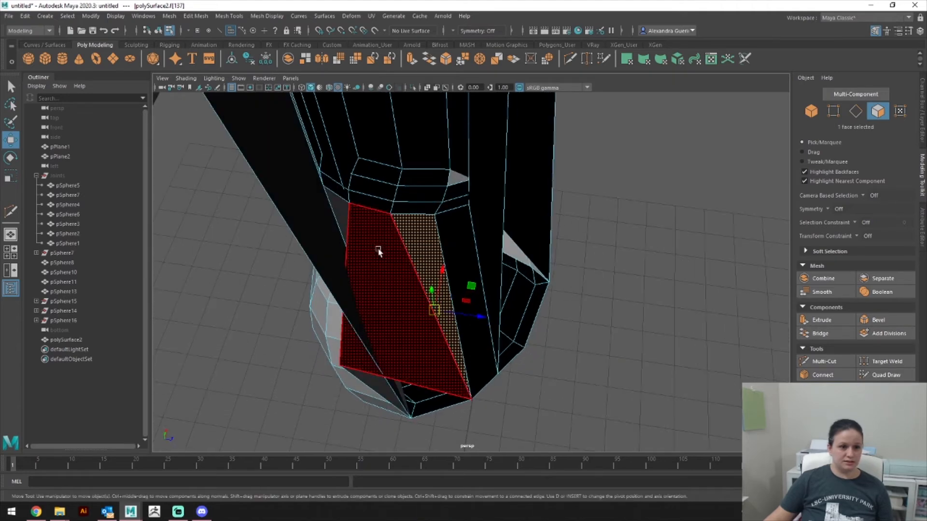
shift+click(341, 214)
shift+click(357, 223)
shift+click(446, 233)
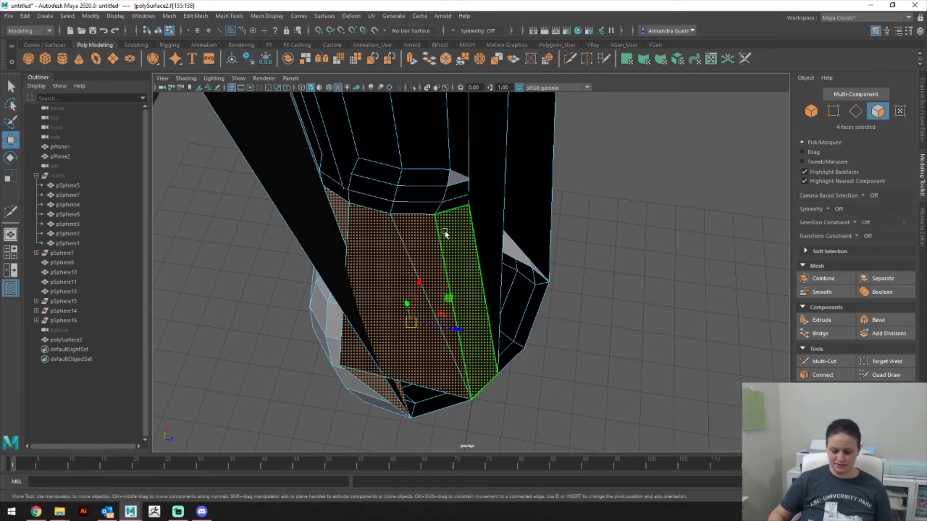
key(Delete)
Step: Snap two loose bottom vertices on the torso's outer side onto the hip socket's border near the dome's pole
alt+drag(438, 207, 421, 182)
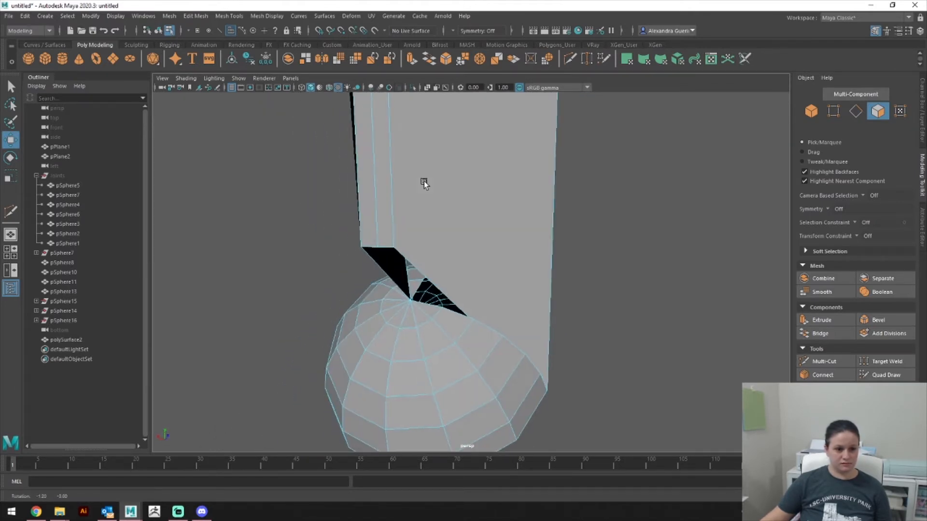
right_click(371, 202)
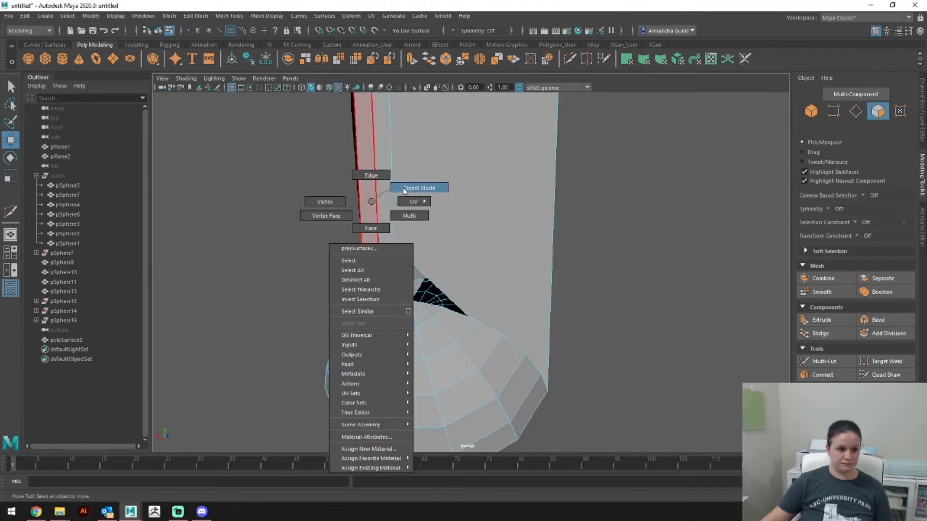
click(349, 199)
click(402, 247)
click(403, 248)
alt+drag(403, 249, 497, 360)
click(352, 240)
drag(352, 240, 452, 320)
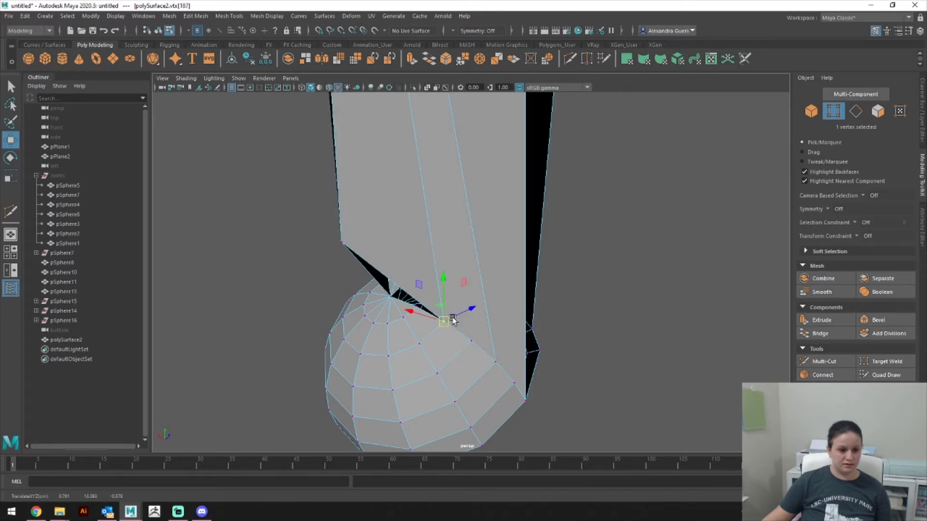
click(342, 242)
drag(343, 242, 417, 307)
Step: Try to snap the bottom vertex beside the torso's corner onto the hip socket's border, and undo the move
click(489, 308)
key(space)
drag(481, 315, 499, 315)
key(space)
mouse_move(657, 355)
mouse_down()
mouse_move(650, 315)
mouse_move(623, 288)
mouse_move(737, 306)
mouse_move(716, 286)
mouse_move(418, 295)
mouse_move(558, 279)
mouse_move(554, 420)
mouse_move(549, 356)
mouse_move(600, 356)
mouse_move(652, 299)
mouse_move(548, 320)
mouse_move(559, 325)
mouse_move(550, 265)
mouse_move(452, 227)
mouse_move(487, 271)
mouse_up()
scroll(667, 276, up, 3)
click(449, 232)
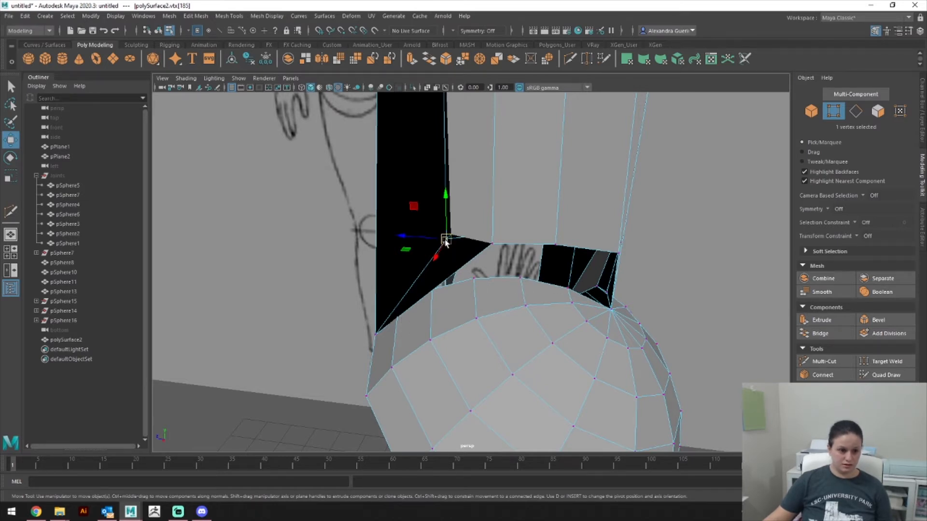
drag(446, 241, 431, 259)
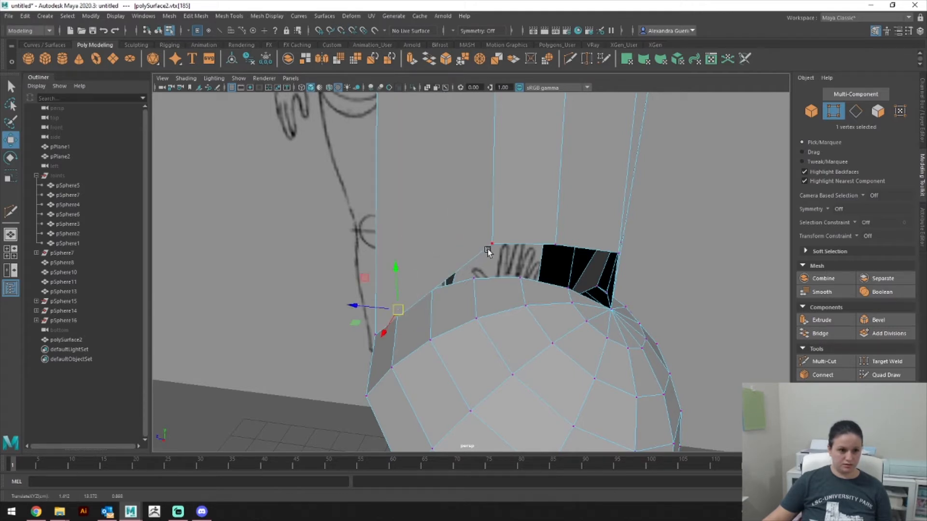
key(ctrl+z)
Step: Raise the torso's bottom corner vertex from the socket rim to about the height of the neighbouring bottom vertices
click(372, 332)
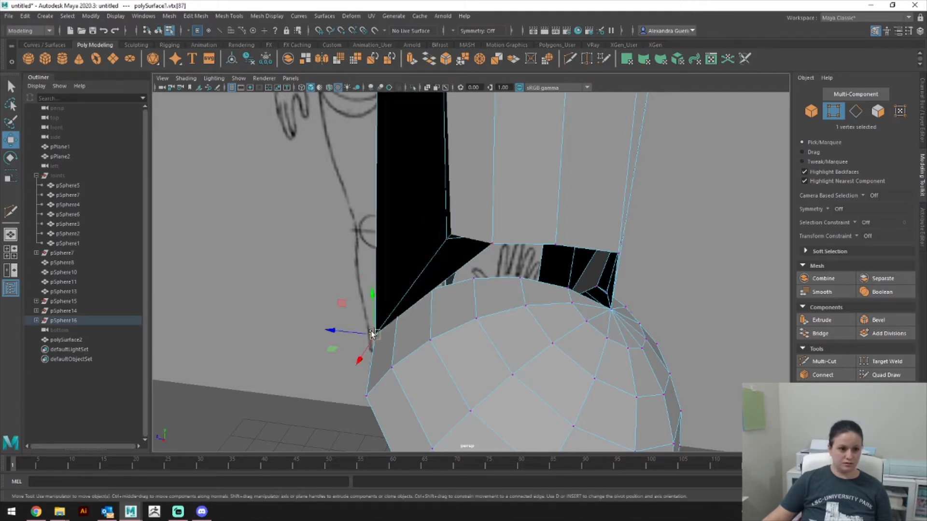
click(419, 278)
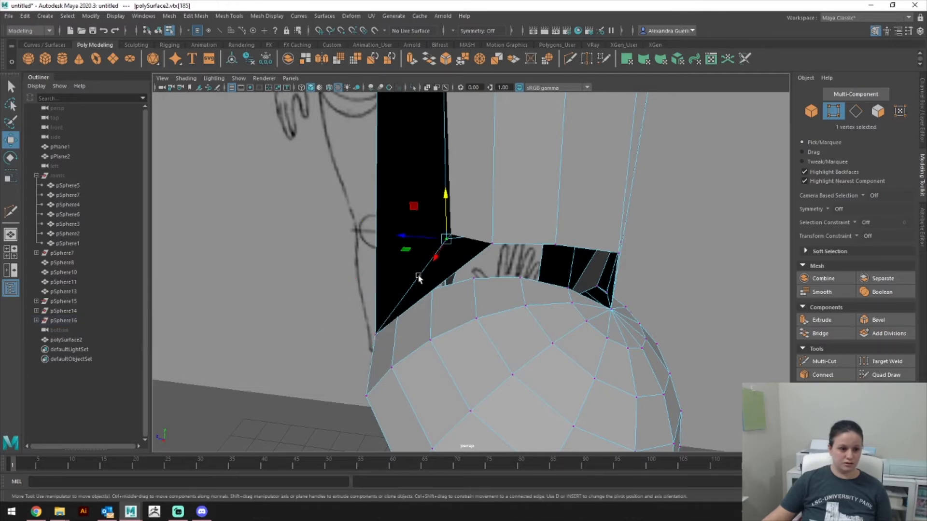
click(375, 334)
drag(375, 297, 348, 186)
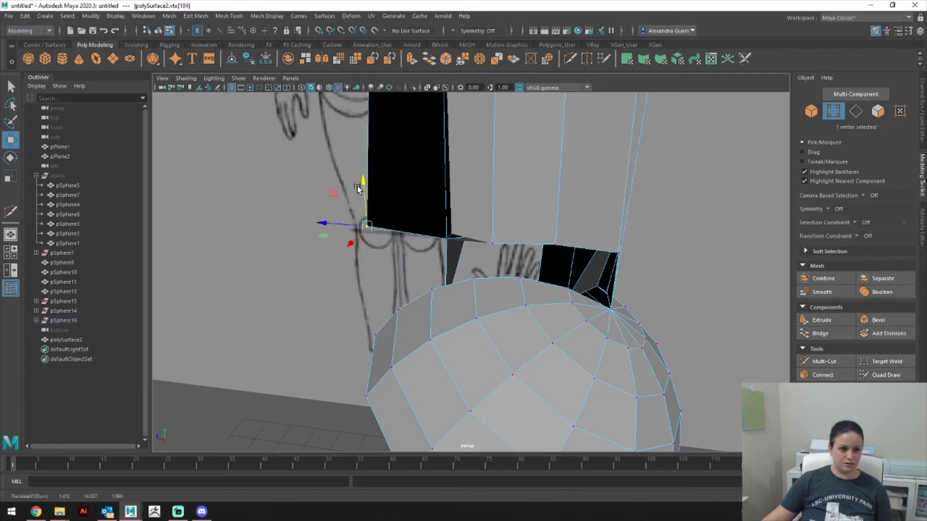
Step: Move the torso's raised bottom corner vertex across to the upper end of the hip socket's opening
alt+drag(457, 240, 429, 239)
scroll(486, 201, down, 4)
alt+drag(486, 201, 466, 246)
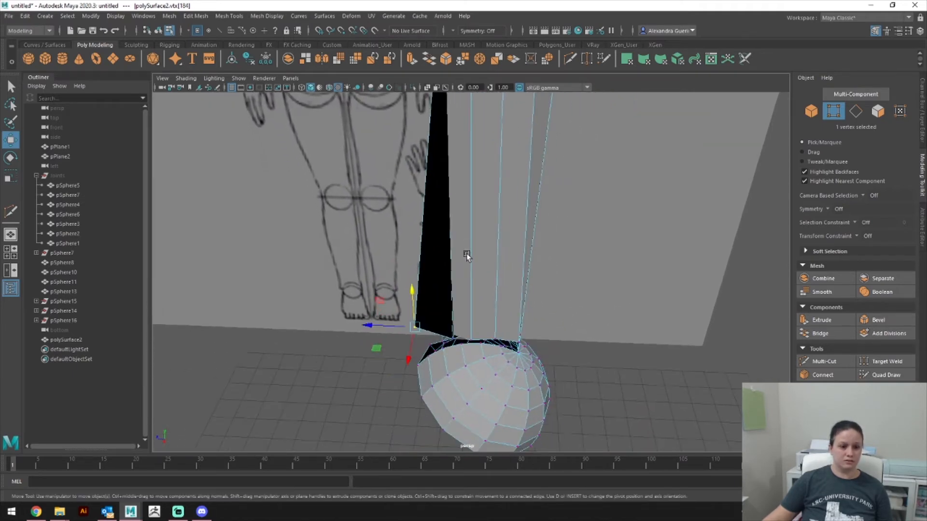
drag(417, 326, 511, 276)
click(504, 277)
click(568, 227)
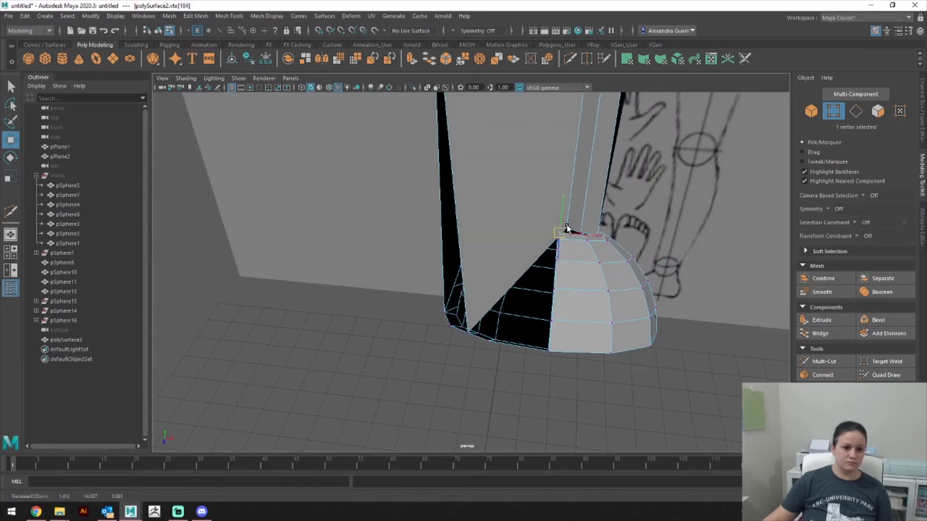
Step: Snap further loose vertices of the torso's bottom edge onto the rim and opening border of the hip socket
drag(570, 227, 488, 344)
alt+drag(575, 328, 463, 360)
click(525, 248)
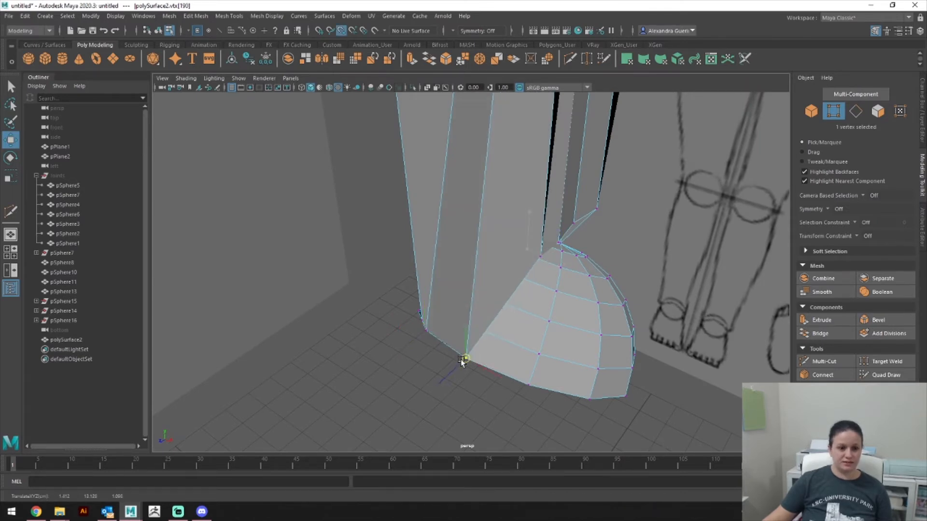
mouse_move(532, 339)
alt+mouse_down()
mouse_move(491, 335)
mouse_move(471, 276)
mouse_move(415, 290)
mouse_move(386, 309)
mouse_move(393, 319)
alt+mouse_up()
click(448, 253)
drag(448, 252, 420, 300)
Step: Delete the torso's long side faces between shoulder and hip and the leftover loop of faces above the hip socket
mouse_move(495, 300)
alt+mouse_down()
mouse_move(457, 267)
mouse_move(474, 277)
mouse_move(457, 250)
mouse_move(526, 271)
mouse_move(480, 279)
mouse_move(484, 263)
mouse_move(517, 252)
mouse_move(486, 207)
alt+mouse_up()
right_drag(467, 142, 485, 145)
click(485, 145)
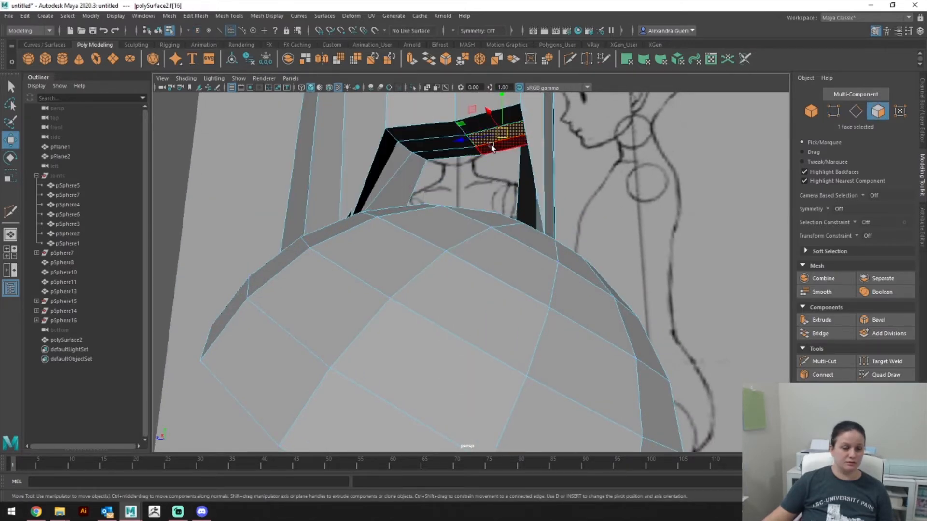
scroll(491, 147, down, 5)
mouse_move(492, 147)
alt+mouse_down()
mouse_move(491, 212)
mouse_move(349, 202)
mouse_move(560, 225)
alt+mouse_up()
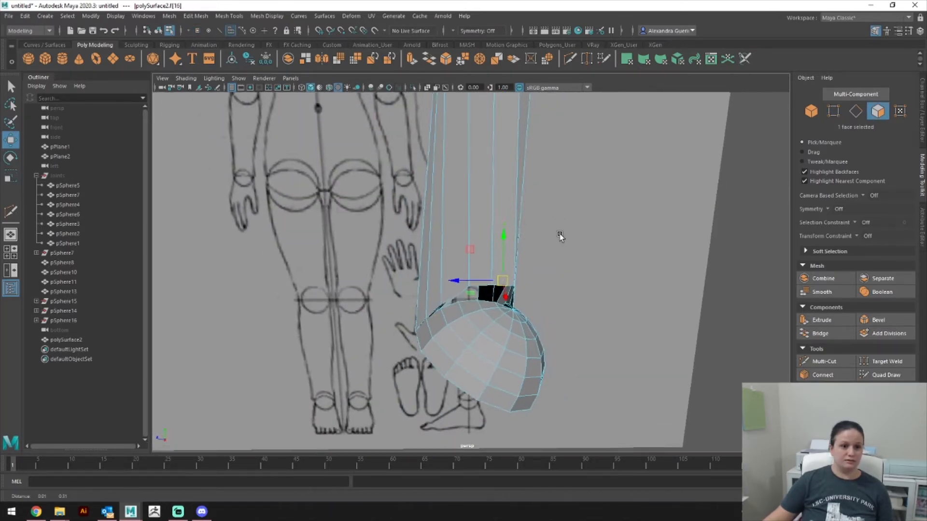
alt+middle_drag(560, 225, 558, 345)
key(ctrl+z)
key(Delete)
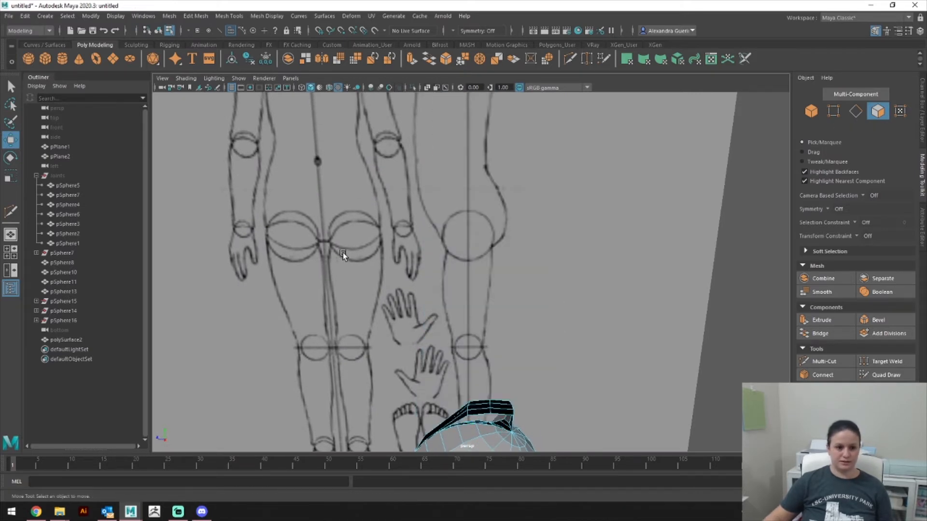
double_click(481, 402)
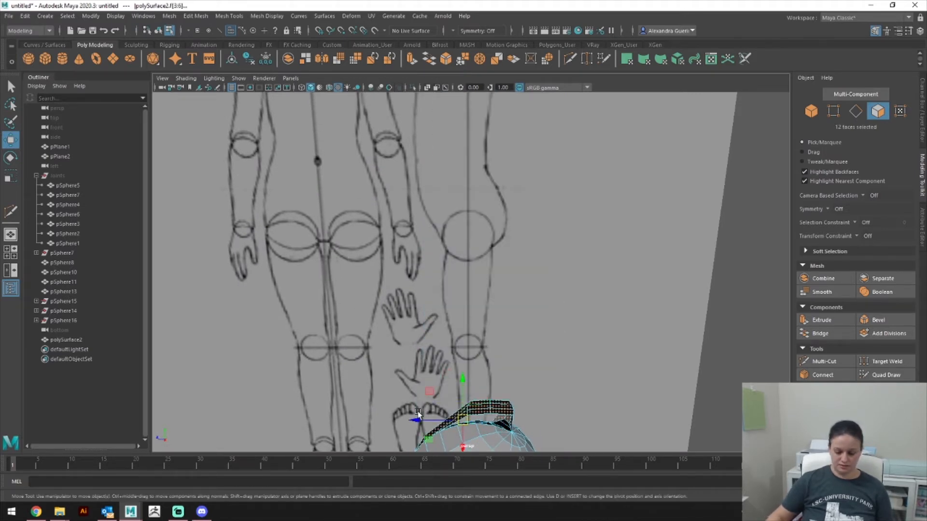
key(Delete)
Step: Extrude the open edges along the torso's lower border, from the chest around the armpit to the back, and move them straight down
mouse_move(416, 417)
alt+mouse_down()
mouse_move(458, 401)
mouse_move(495, 411)
mouse_move(473, 461)
mouse_move(507, 378)
mouse_move(543, 368)
mouse_move(486, 269)
alt+mouse_up()
right_drag(486, 242, 486, 216)
double_click(502, 263)
mouse_move(534, 310)
alt+mouse_down()
mouse_move(556, 346)
mouse_move(513, 265)
alt+mouse_up()
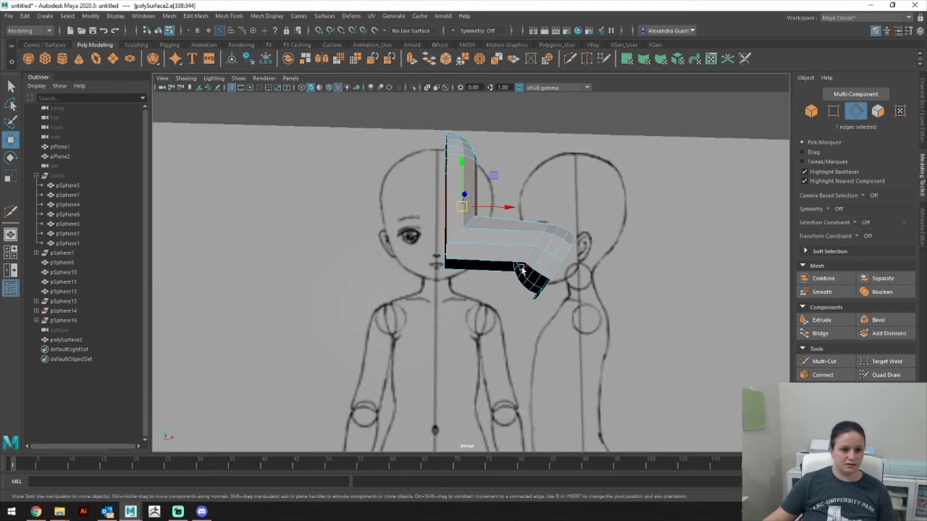
click(506, 259)
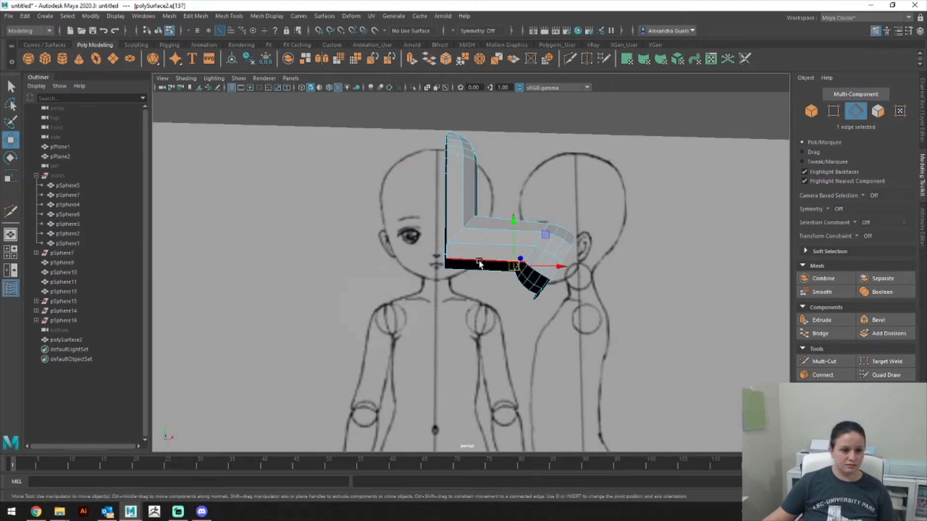
scroll(539, 291, down, 6)
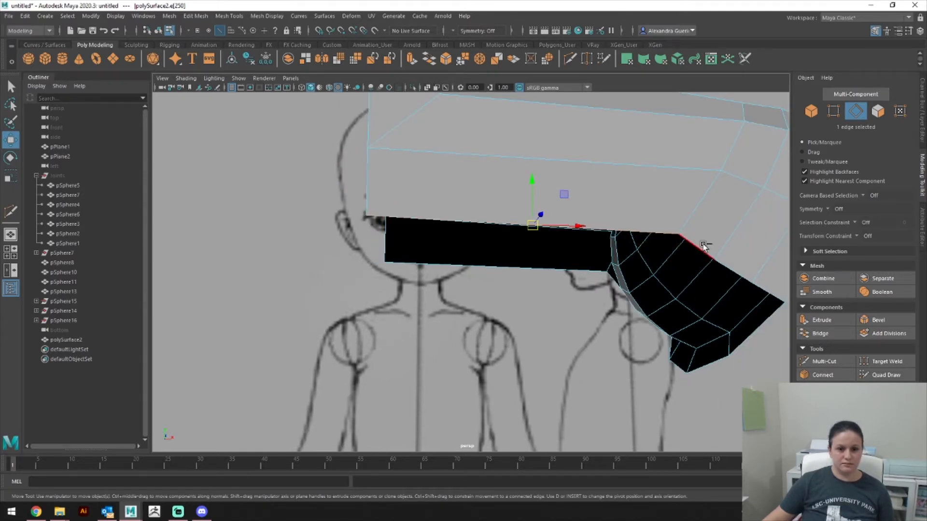
shift+click(703, 246)
shift+click(729, 268)
shift+click(767, 291)
shift+click(756, 330)
alt+drag(712, 361, 443, 345)
shift+click(373, 304)
shift+click(306, 306)
shift+click(268, 297)
alt+drag(268, 297, 200, 262)
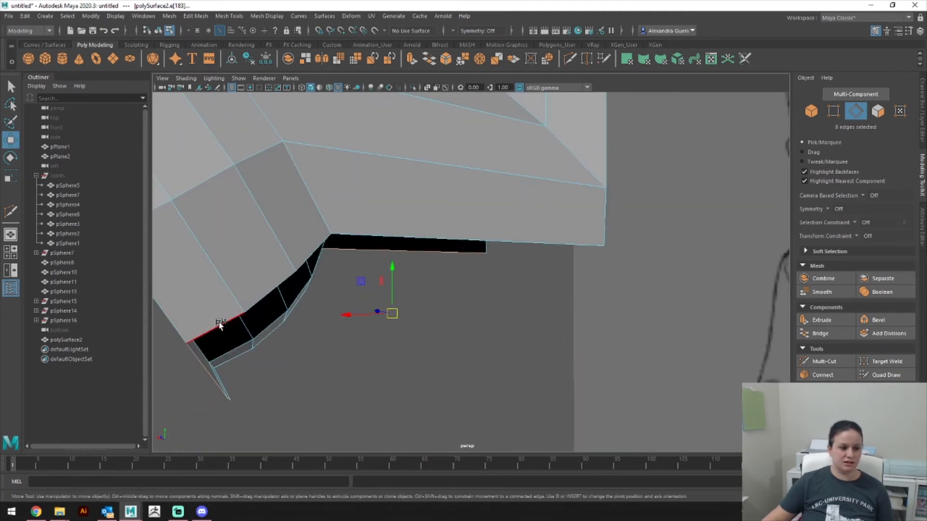
shift+click(275, 286)
shift+click(311, 244)
shift+click(436, 238)
alt+drag(586, 290, 482, 289)
alt+drag(420, 297, 392, 298)
key(ctrl+e)
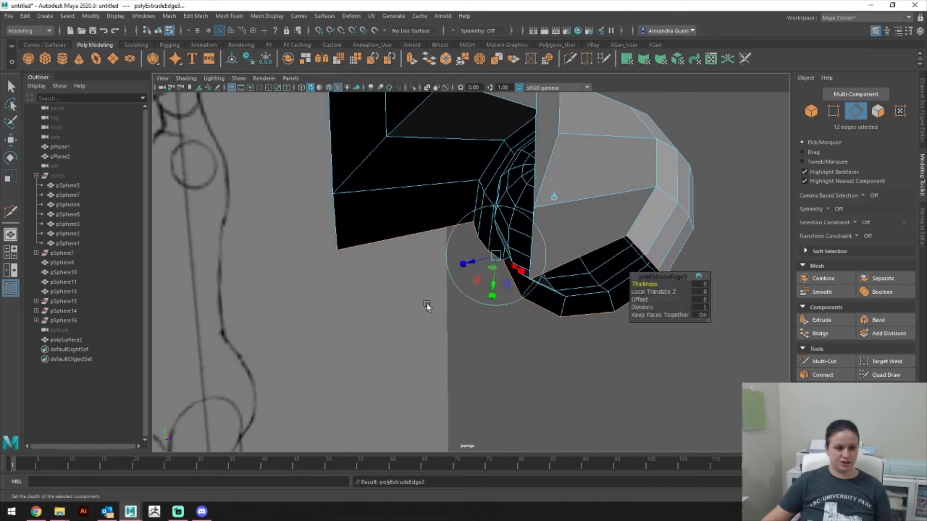
key(w)
drag(513, 242, 550, 434)
Step: Flatten the extruded lower border edges vertically so they all lie at one height
alt+drag(621, 273, 614, 221)
key(r)
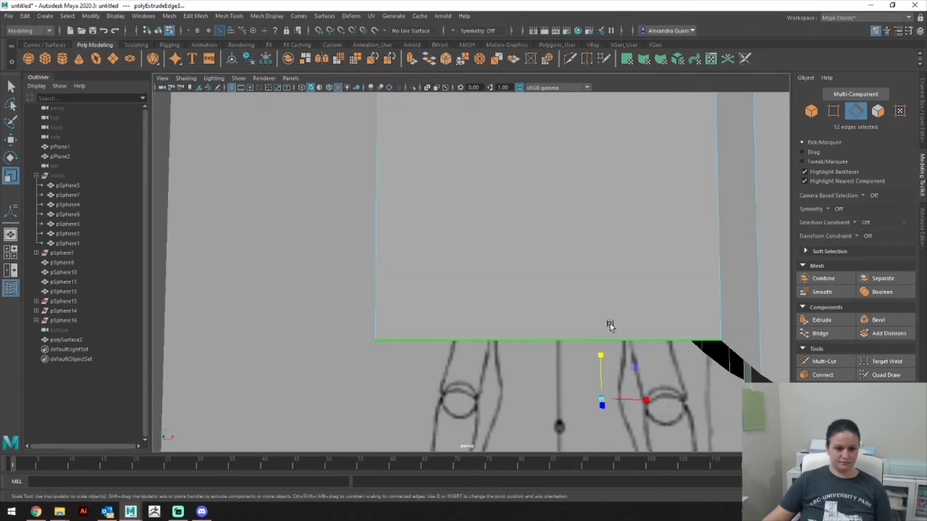
drag(601, 356, 609, 415)
mouse_move(632, 385)
alt+right_down()
mouse_move(585, 250)
mouse_move(400, 201)
mouse_move(606, 262)
alt+right_up()
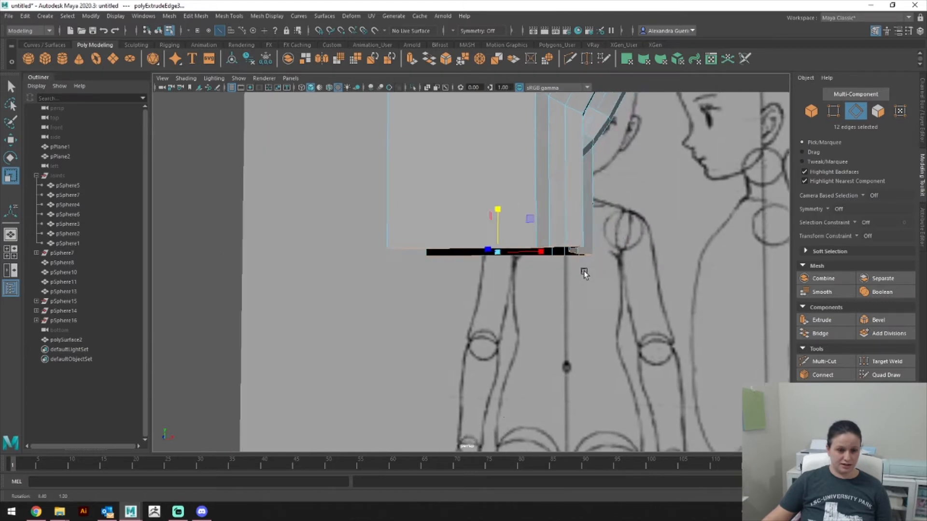
Step: Align the four edges on the torso's outer side of the bottom border into one line across its width
alt+drag(585, 269, 542, 269)
right_click(586, 210)
right_drag(586, 210, 591, 195)
mouse_move(592, 195)
alt+mouse_down()
mouse_move(645, 258)
mouse_move(579, 251)
mouse_move(583, 264)
alt+mouse_up()
click(568, 249)
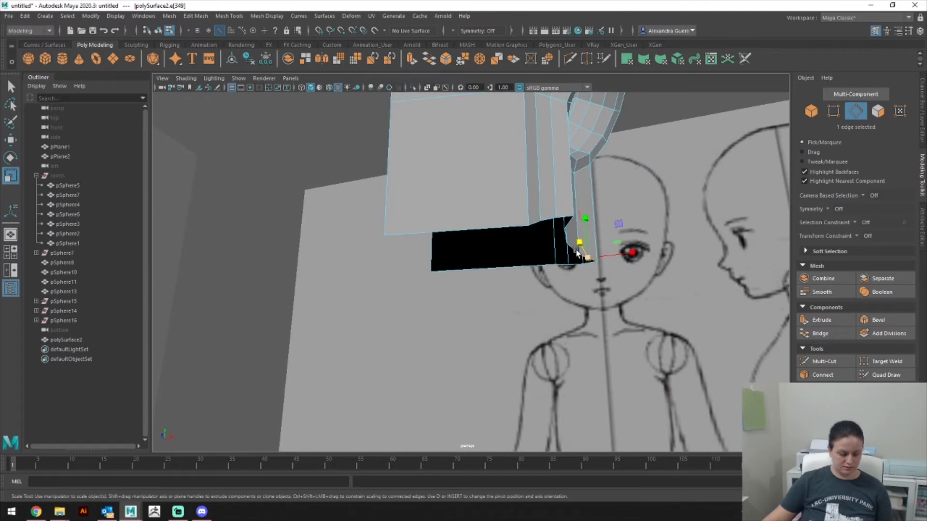
key(q)
shift+click(567, 237)
alt+drag(568, 240, 564, 259)
key(e)
key(r)
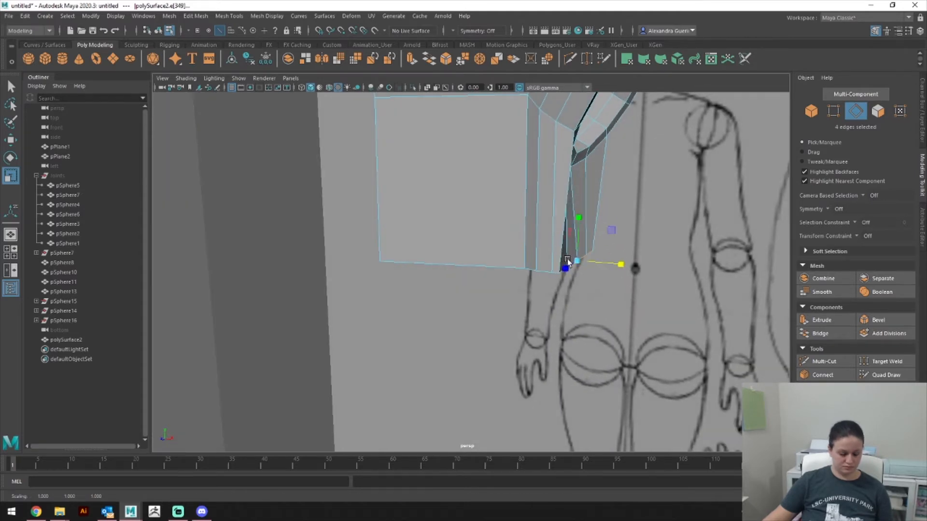
key(w)
drag(623, 265, 583, 292)
Step: Flatten the four-edge rows on the front and back of the torso's bottom border along the depth axis
drag(529, 264, 539, 327)
click(560, 307)
shift+click(527, 298)
shift+click(500, 291)
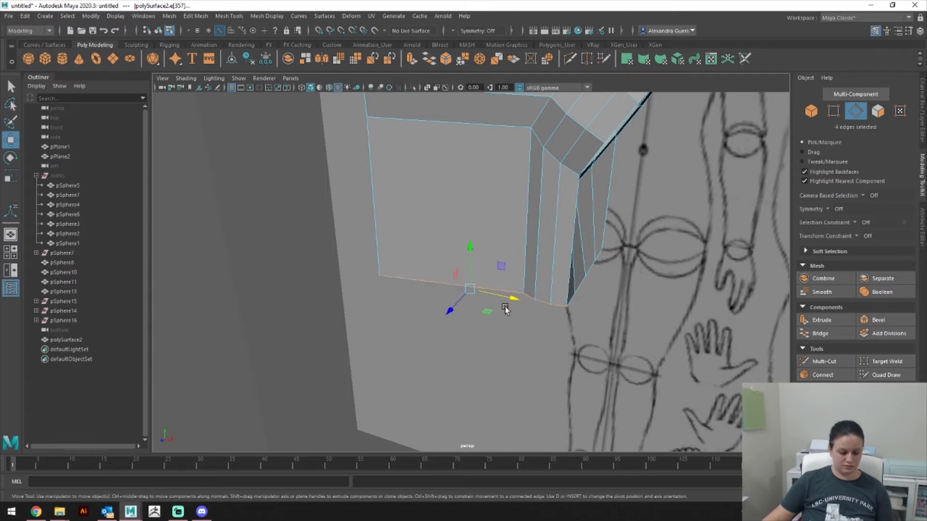
key(r)
drag(451, 309, 490, 262)
alt+drag(699, 287, 441, 311)
ctrl+click(408, 322)
mouse_move(451, 270)
mouse_down()
mouse_move(486, 321)
mouse_move(537, 330)
mouse_move(571, 251)
mouse_move(606, 288)
mouse_move(647, 290)
mouse_move(638, 225)
mouse_move(608, 209)
mouse_move(637, 254)
mouse_move(651, 250)
mouse_move(647, 231)
mouse_move(550, 209)
mouse_move(517, 217)
mouse_move(584, 219)
mouse_move(586, 261)
mouse_move(597, 245)
mouse_move(596, 283)
mouse_up()
Step: In the front view, move all vertices of the torso's bottom border down to just above the hip socket
key(space)
alt+middle_drag(474, 311, 482, 272)
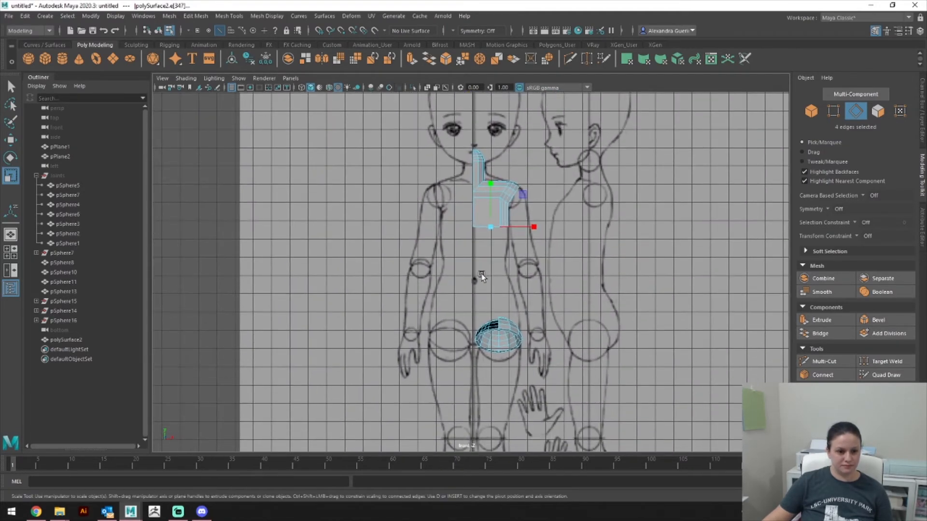
alt+right_drag(482, 272, 723, 311)
alt+right_drag(538, 280, 715, 316)
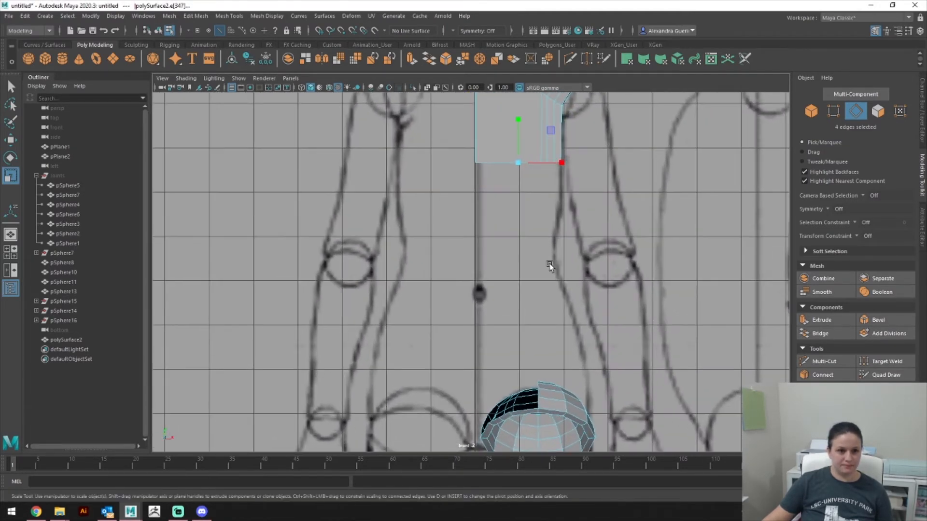
right_drag(492, 152, 423, 140)
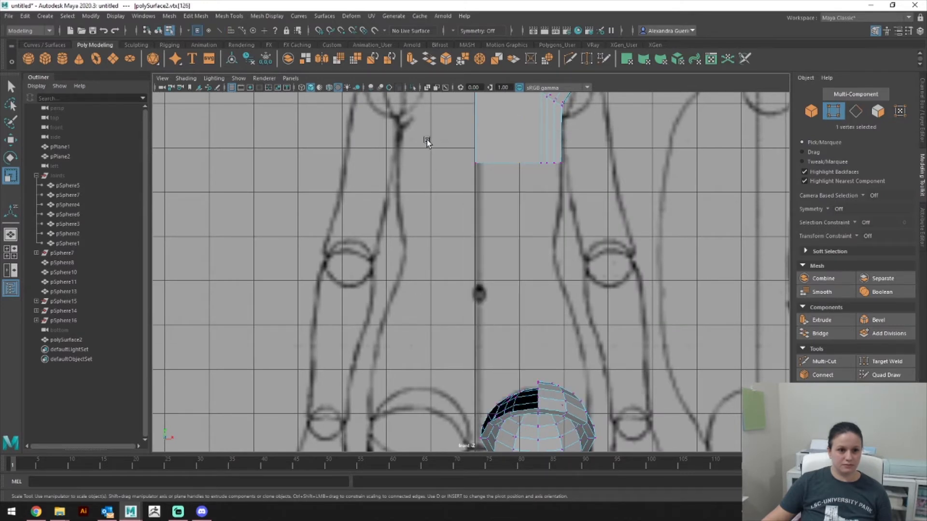
key(w)
drag(520, 125, 519, 301)
alt+middle_drag(567, 315, 558, 223)
alt+right_drag(558, 224, 719, 284)
alt+right_drag(558, 298, 641, 302)
alt+middle_drag(641, 302, 581, 286)
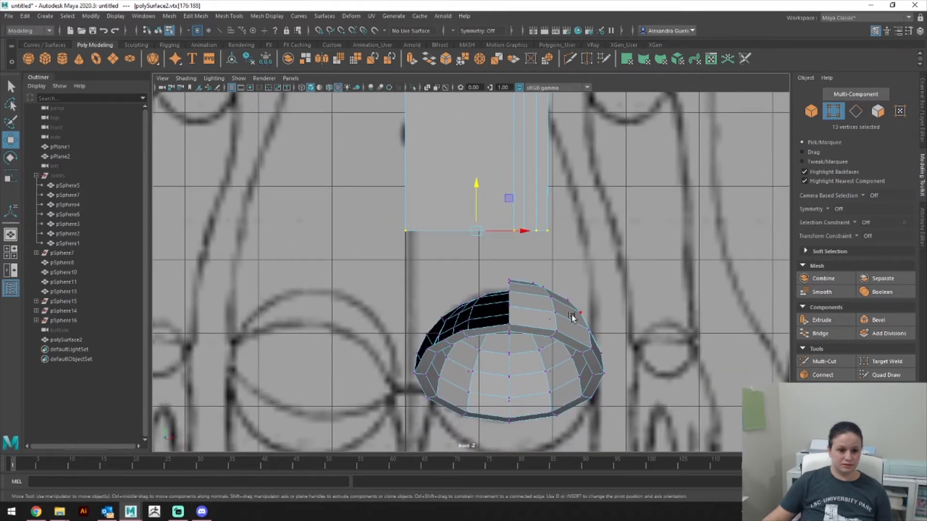
Step: Delete the block of faces on the upper outer part of the hip socket
right_drag(555, 260, 563, 269)
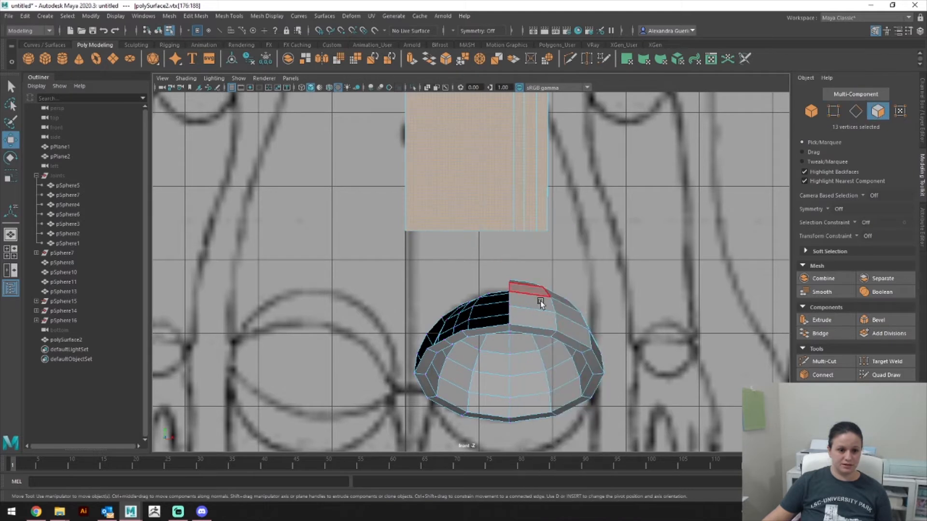
click(559, 316)
shift+click(573, 327)
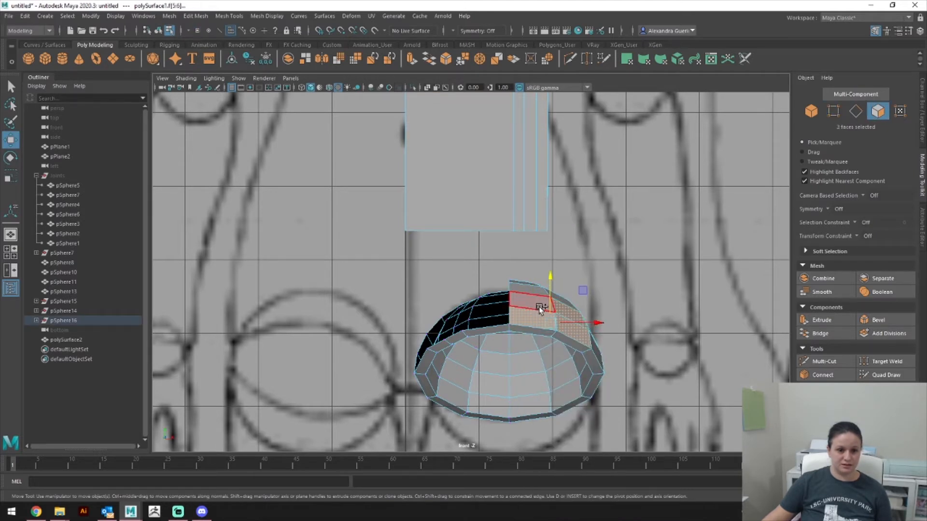
shift+click(540, 308)
shift+click(564, 302)
shift+click(533, 291)
key(space)
mouse_move(533, 292)
mouse_down()
mouse_move(533, 271)
mouse_move(541, 291)
mouse_move(625, 347)
mouse_move(617, 133)
mouse_up()
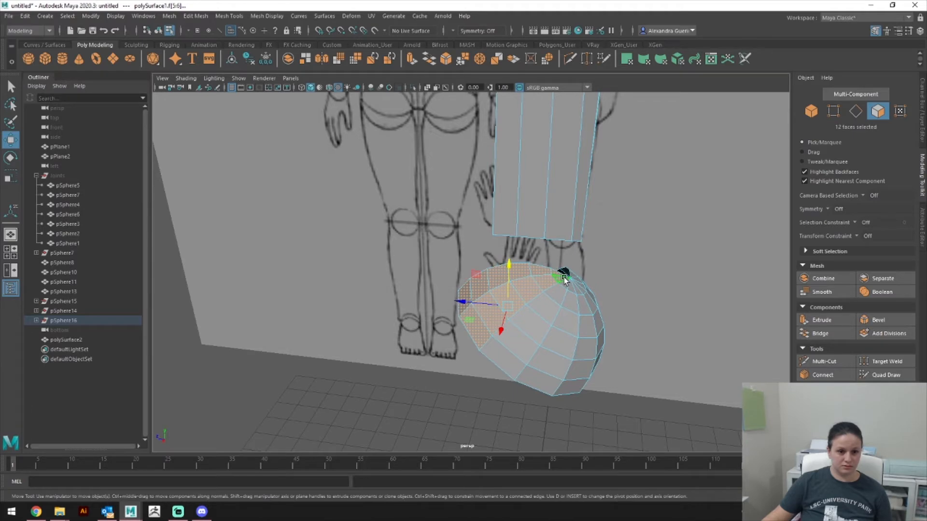
key(Delete)
mouse_move(547, 272)
alt+mouse_down()
mouse_move(633, 250)
mouse_move(398, 308)
mouse_move(459, 355)
mouse_move(378, 389)
alt+mouse_up()
alt+drag(517, 335, 541, 297)
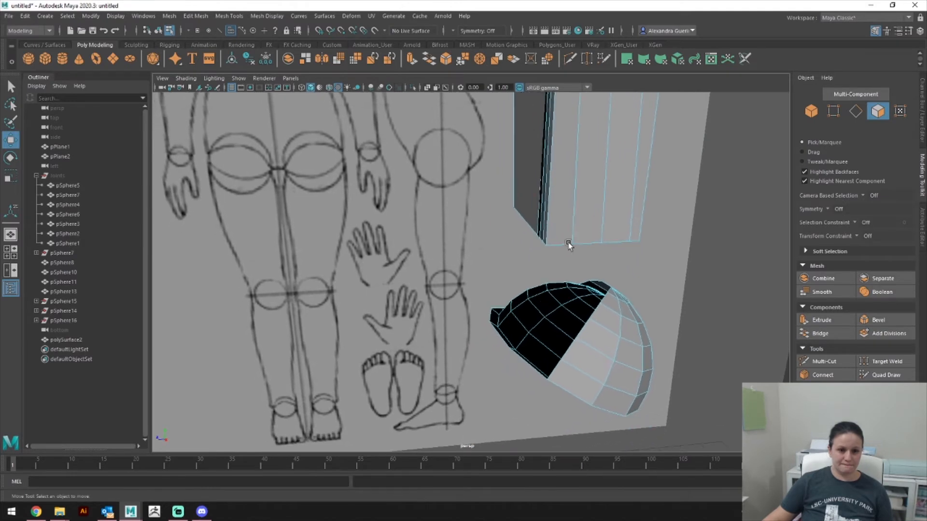
Step: Try snapping the torso's first bottom side vertices one by one onto the border of the hip socket's opening
right_drag(575, 190, 537, 189)
click(545, 246)
drag(547, 249, 547, 374)
alt+drag(642, 327, 593, 338)
click(645, 271)
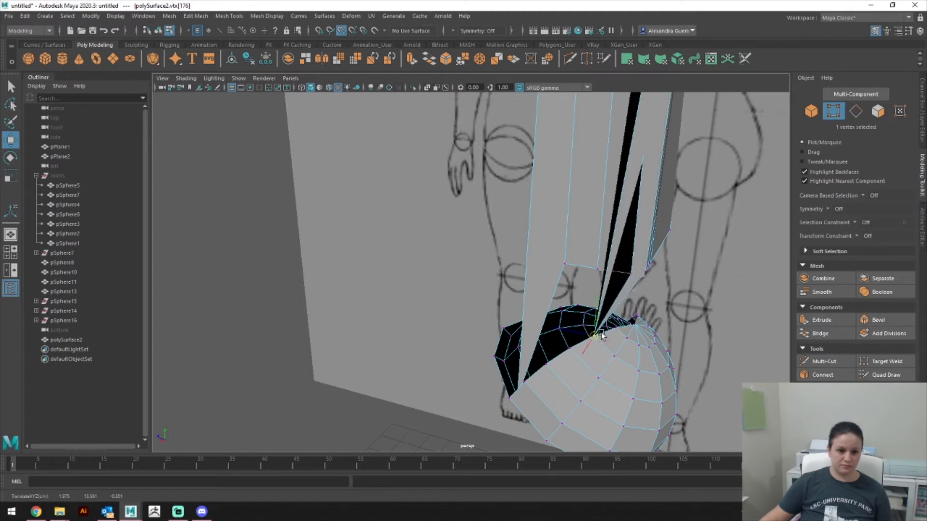
mouse_move(594, 340)
mouse_down()
mouse_move(572, 349)
mouse_move(631, 351)
mouse_up()
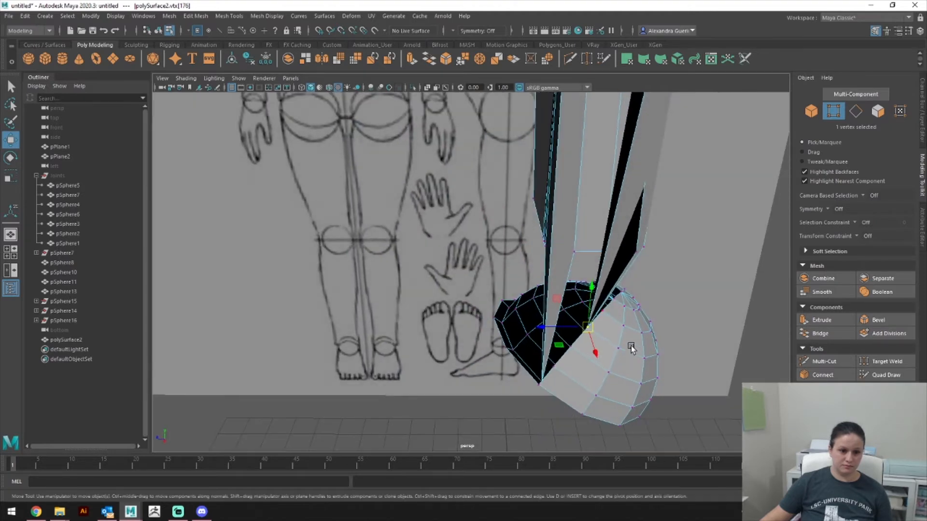
key(ctrl+z)
click(575, 253)
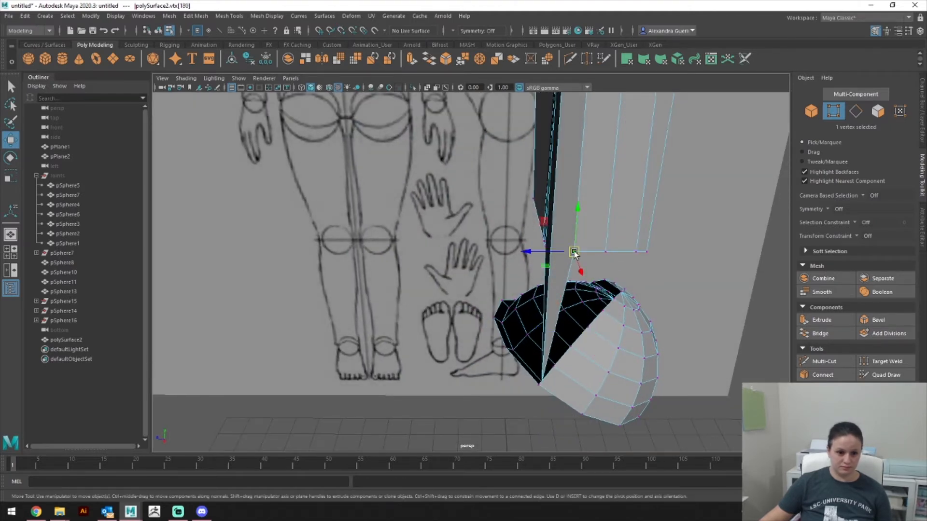
drag(574, 252, 572, 345)
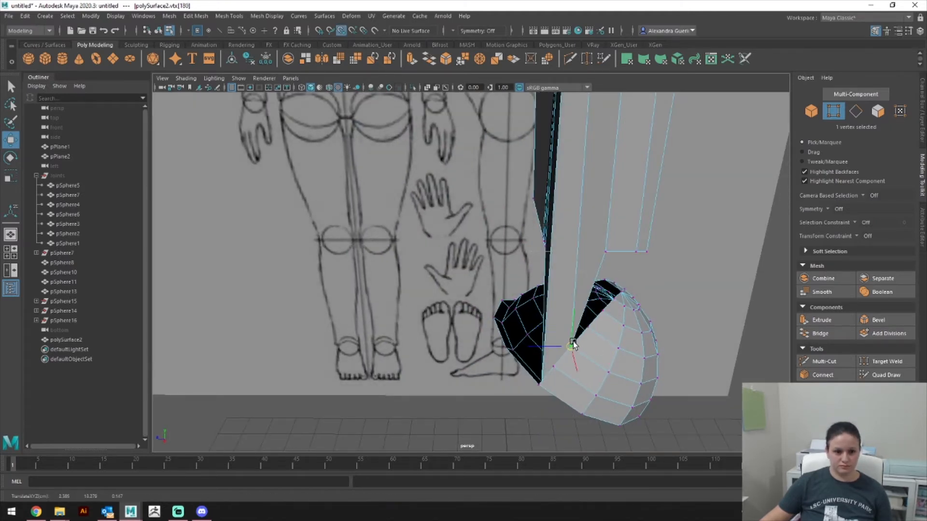
click(609, 252)
drag(609, 252, 602, 310)
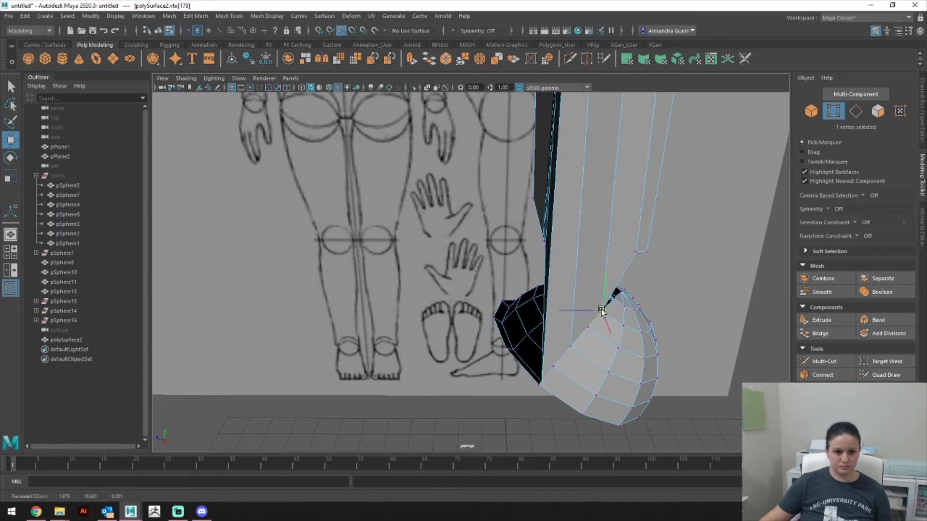
Step: Try snapping the next bottom vertices around the torso's corner onto the upper end of the hip socket's opening
alt+drag(685, 308, 572, 329)
click(627, 298)
click(636, 302)
alt+drag(747, 331, 713, 333)
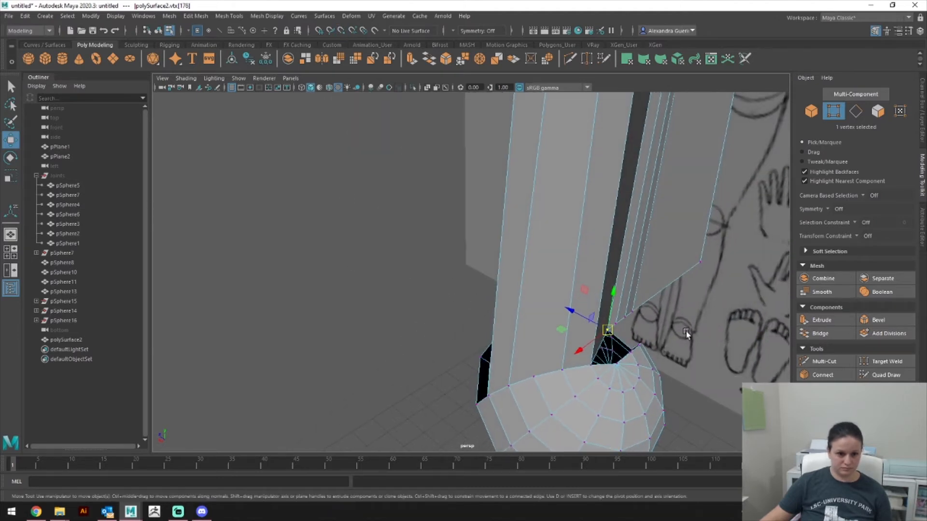
drag(612, 331, 618, 364)
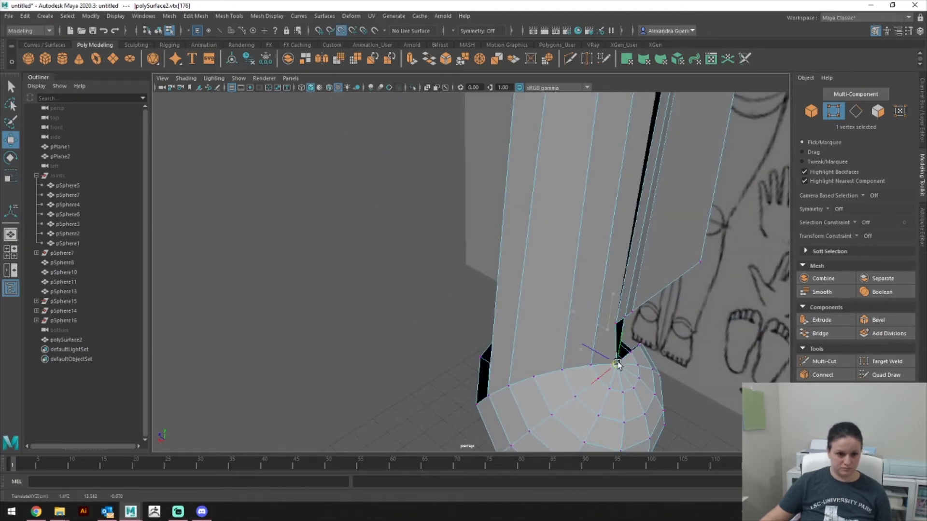
alt+drag(674, 340, 635, 330)
click(580, 325)
drag(581, 325, 591, 372)
click(559, 376)
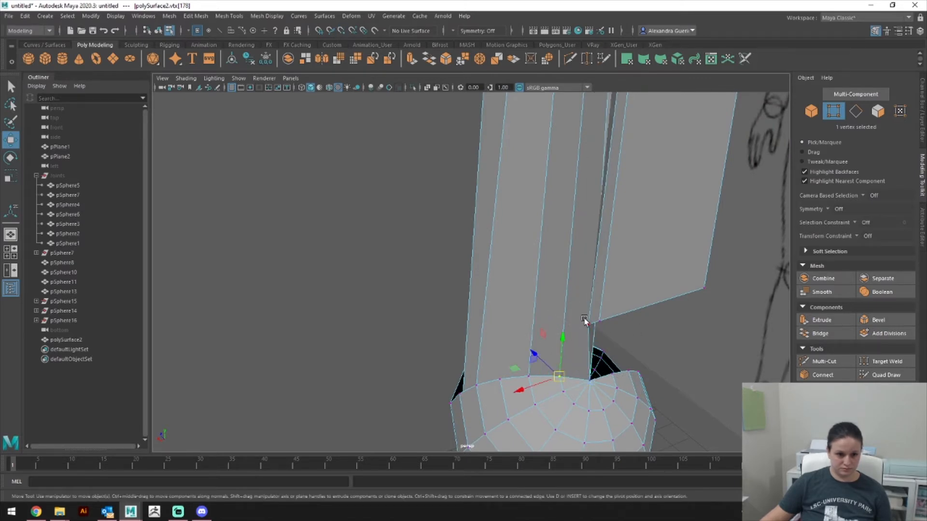
drag(590, 324, 592, 383)
click(601, 323)
drag(601, 324, 589, 383)
alt+drag(694, 357, 616, 337)
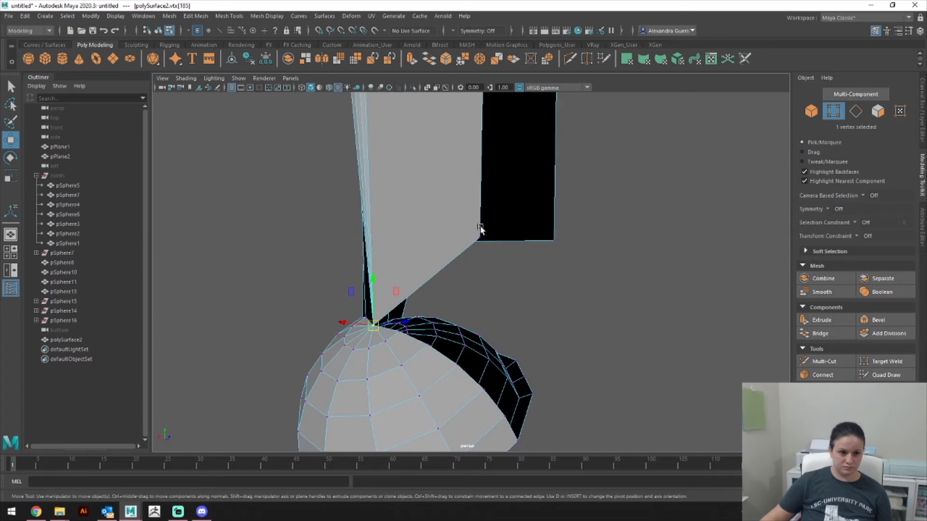
Step: Try snapping the torso's two innermost bottom corner vertices onto the lower inner corner of the hip socket's opening
alt+drag(480, 237, 428, 397)
key(space)
drag(350, 315, 350, 332)
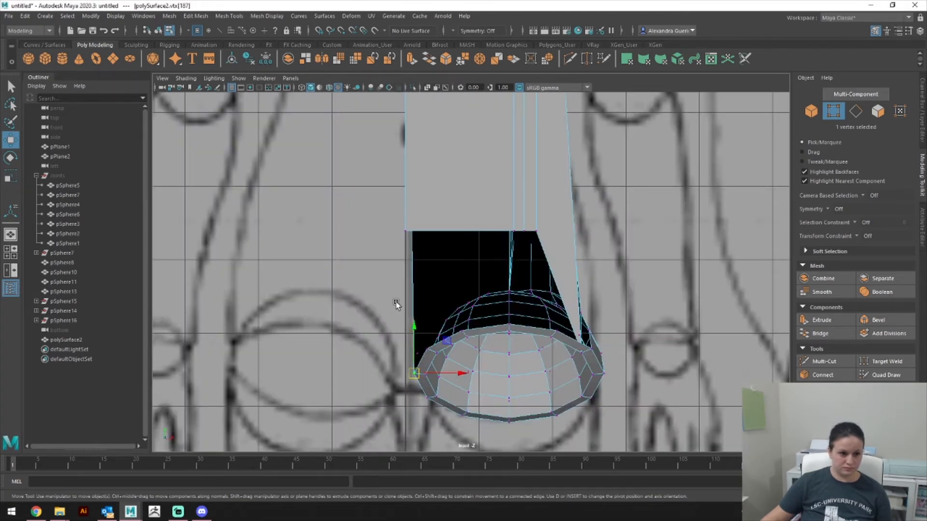
key(space)
drag(375, 279, 477, 278)
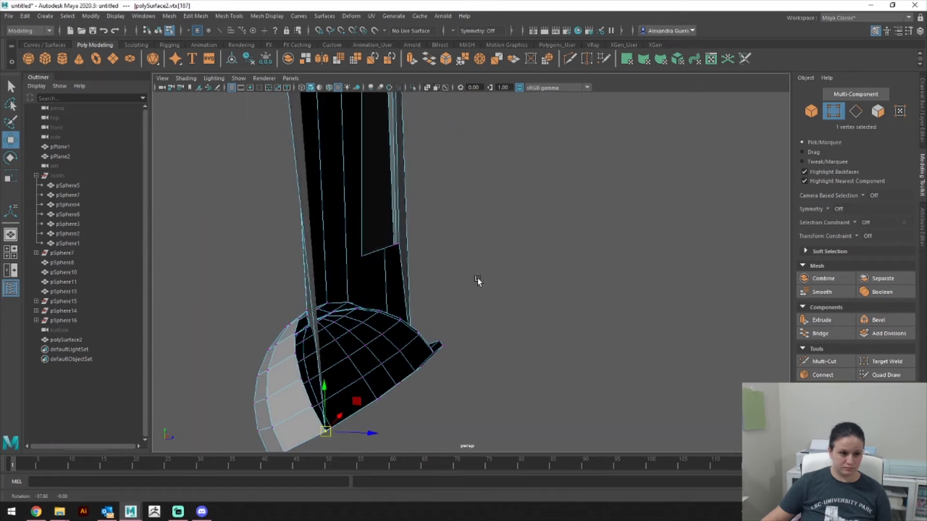
click(367, 252)
mouse_move(367, 252)
mouse_down()
mouse_move(384, 392)
mouse_move(378, 405)
mouse_move(331, 427)
mouse_move(450, 346)
mouse_move(434, 309)
mouse_move(457, 271)
mouse_up()
mouse_move(489, 239)
alt+mouse_down()
mouse_move(606, 344)
mouse_move(488, 314)
mouse_move(535, 184)
mouse_move(538, 192)
alt+mouse_up()
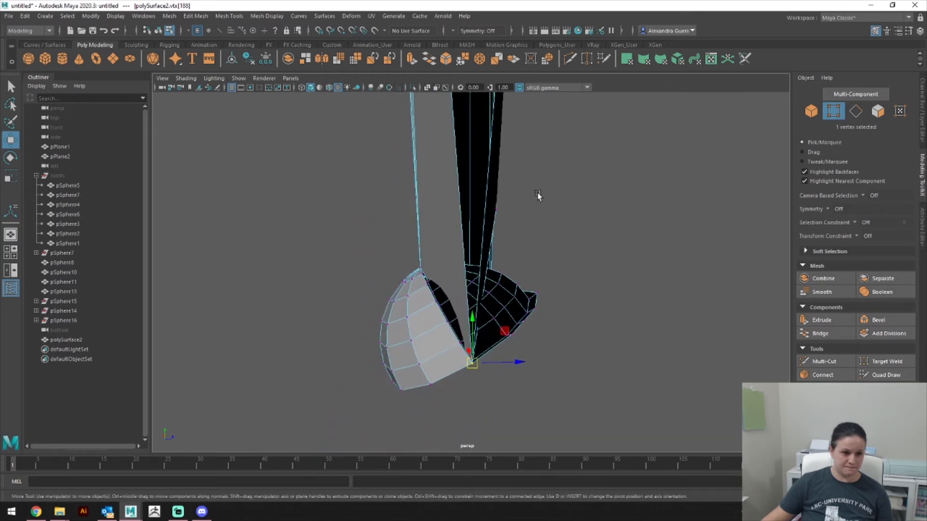
Step: Undo the vertex snaps that joined the torso's bottom border to the hip socket
key(ctrl+z)
key(ctrl+z)
key(ctrl+z)
key(ctrl+z)
key(ctrl+z)
key(ctrl+z)
key(ctrl+z)
key(ctrl+z)
key(ctrl+z)
key(ctrl+z)
key(ctrl+z)
key(ctrl+z)
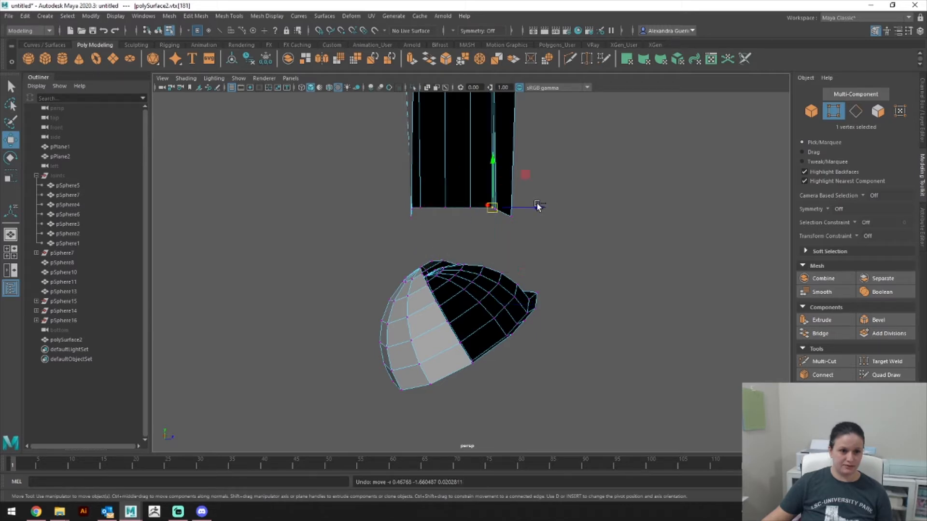
Step: Delete the strip of hip socket faces that borders the existing opening, from the pole to the rim
alt+middle_drag(525, 222, 549, 198)
mouse_move(449, 269)
right_down()
mouse_move(447, 219)
mouse_move(448, 273)
right_up()
alt+drag(449, 273, 419, 270)
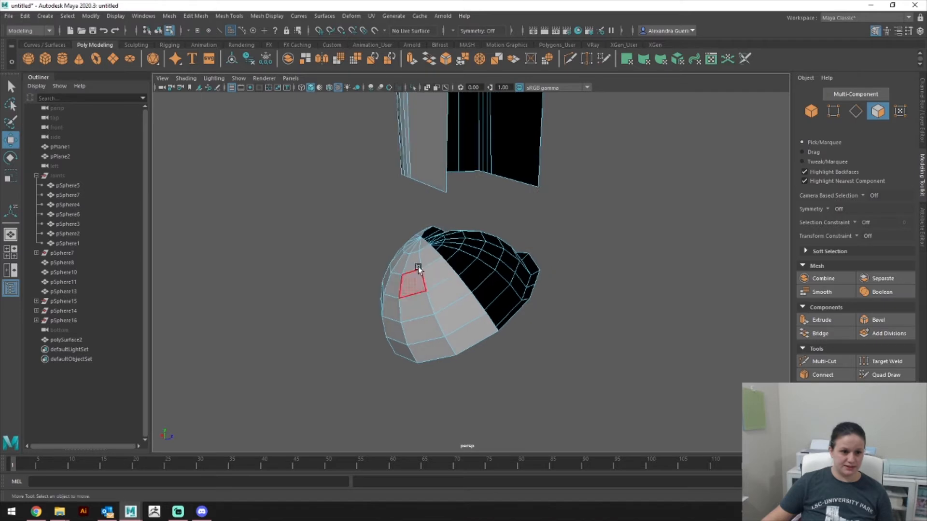
click(424, 245)
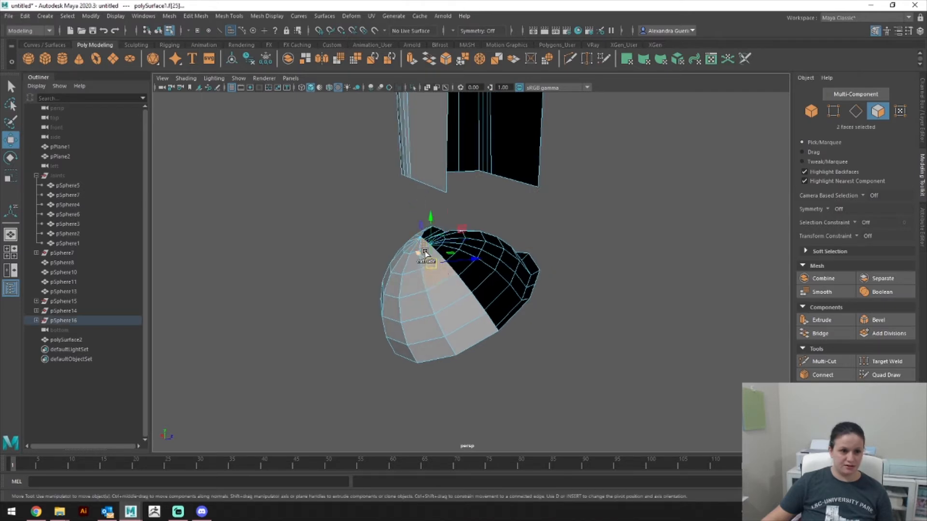
shift+click(468, 319)
shift+click(473, 329)
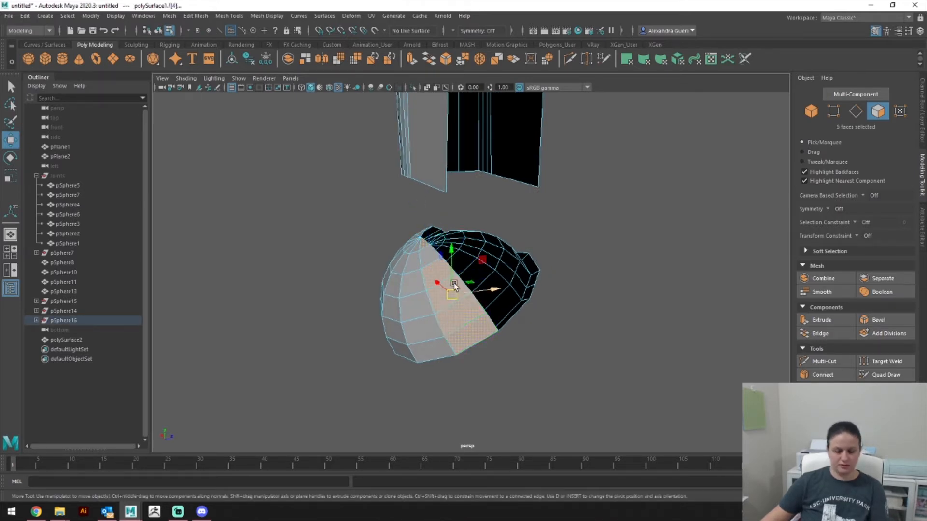
key(Delete)
Step: Snap the torso's back and front inner bottom corner vertices onto the lower inner ends of the hip socket's opening
right_drag(433, 174, 387, 170)
click(447, 193)
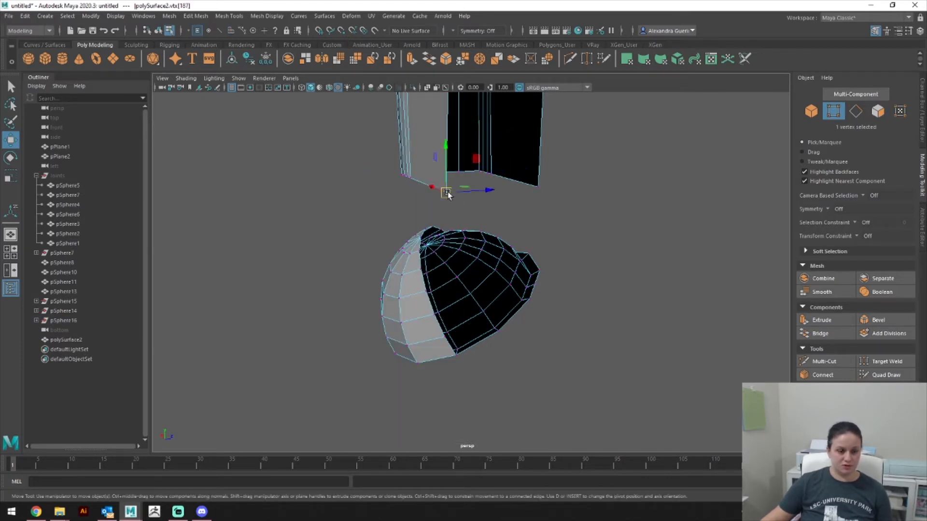
drag(447, 193, 465, 333)
click(531, 185)
drag(532, 185, 502, 296)
alt+drag(506, 248, 642, 246)
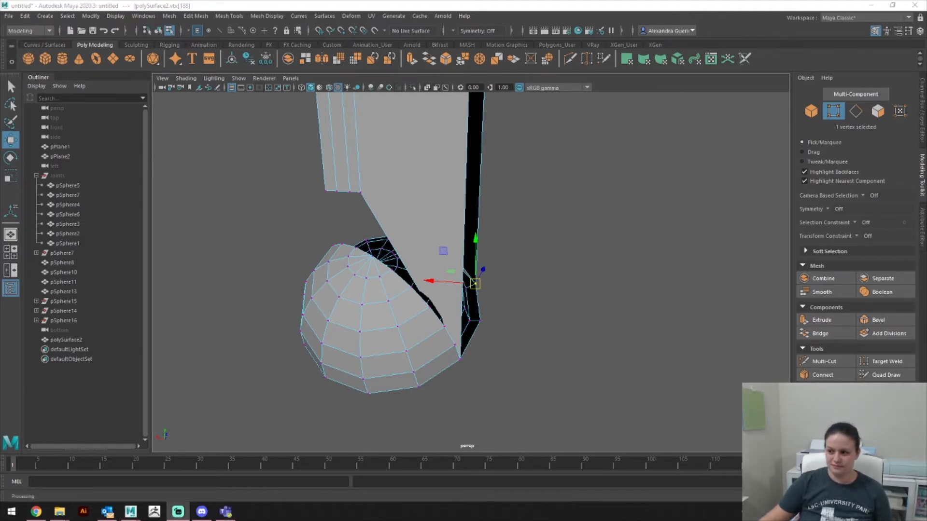
Step: Snap a torso bottom corner vertex onto the hip socket's pole and the neighbouring back vertices onto the opening's back edge
mouse_move(512, 309)
alt+mouse_down()
mouse_move(529, 340)
mouse_move(479, 320)
mouse_move(613, 275)
mouse_move(623, 221)
mouse_move(604, 344)
mouse_move(502, 309)
mouse_move(458, 251)
mouse_move(457, 322)
alt+mouse_up()
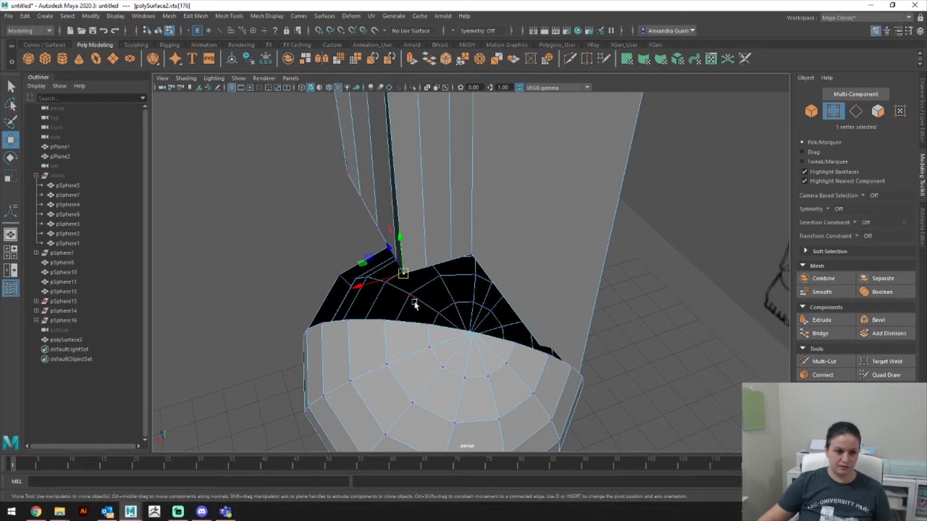
key(v)
drag(403, 273, 676, 355)
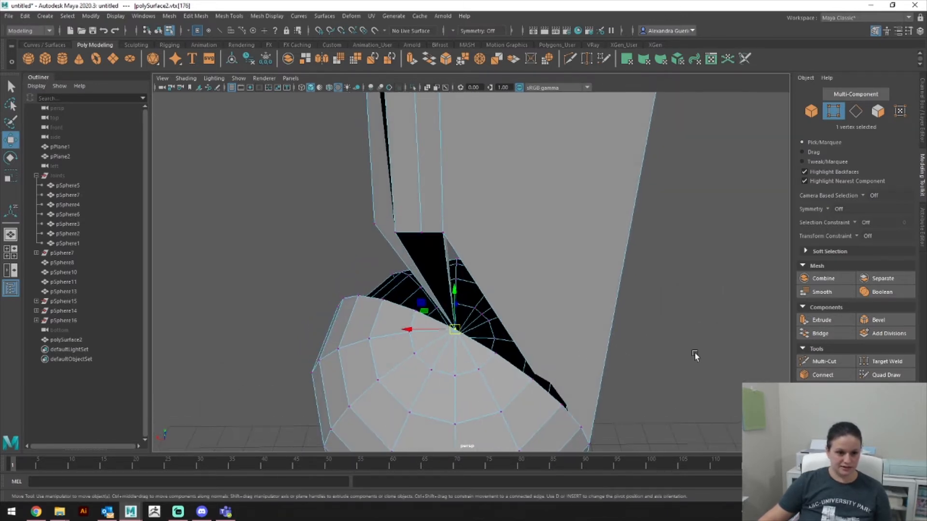
alt+middle_drag(676, 355, 642, 292)
drag(391, 173, 545, 381)
click(367, 171)
drag(367, 171, 478, 313)
click(339, 170)
drag(340, 170, 474, 314)
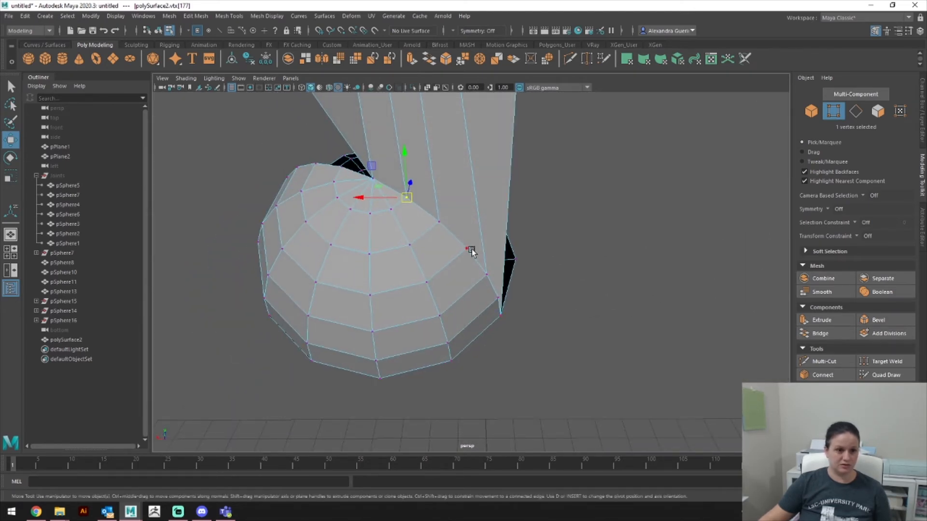
Step: Snap the next bottom vertices on the torso's outer side onto successive vertices along the hip socket's opening
mouse_move(471, 249)
alt+mouse_down()
mouse_move(442, 219)
mouse_move(583, 294)
alt+mouse_up()
click(490, 182)
mouse_move(491, 181)
alt+mouse_down()
mouse_move(547, 251)
mouse_move(532, 276)
mouse_move(533, 308)
mouse_move(668, 314)
mouse_move(609, 304)
alt+mouse_up()
click(502, 208)
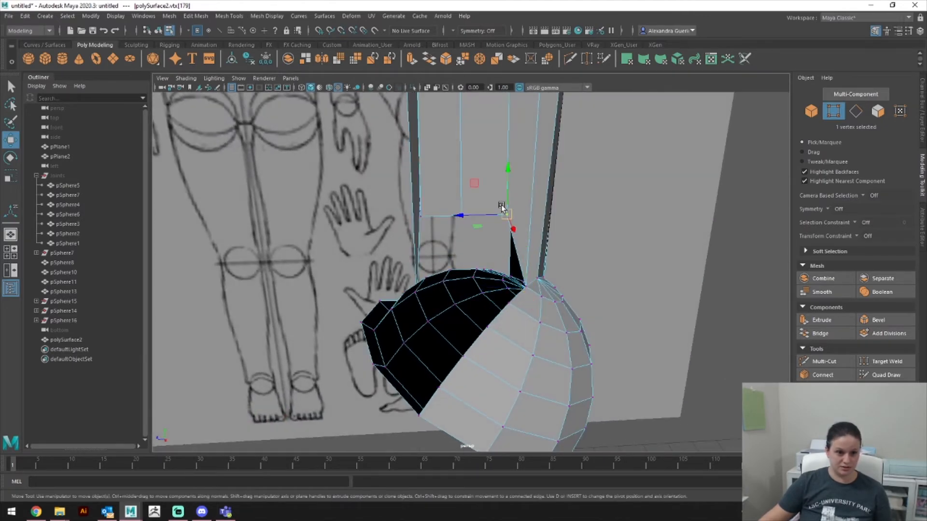
drag(503, 215, 493, 325)
click(461, 215)
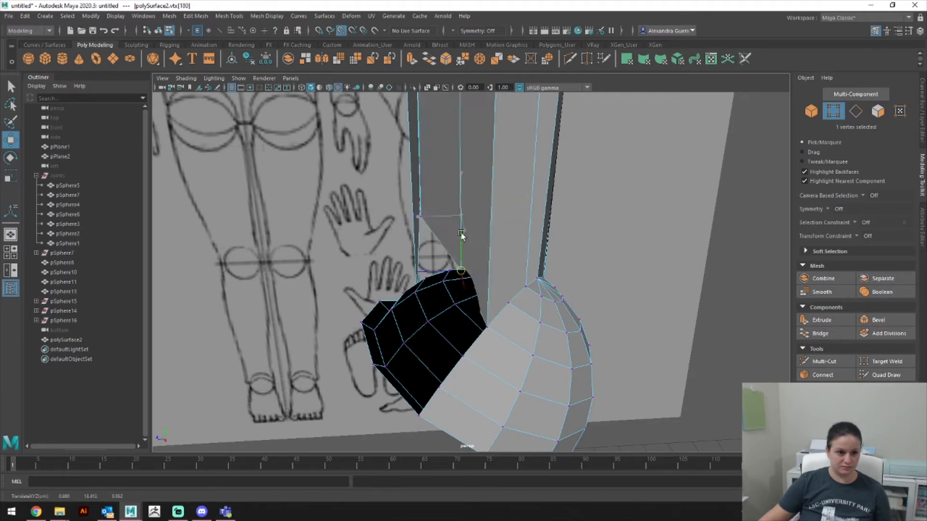
drag(462, 221, 465, 351)
Step: Snap the torso's remaining front bottom vertices one by one onto the front rim of the hip socket
click(420, 224)
double_click(420, 218)
key(v)
alt+drag(449, 325, 591, 307)
alt+right_drag(591, 307, 265, 284)
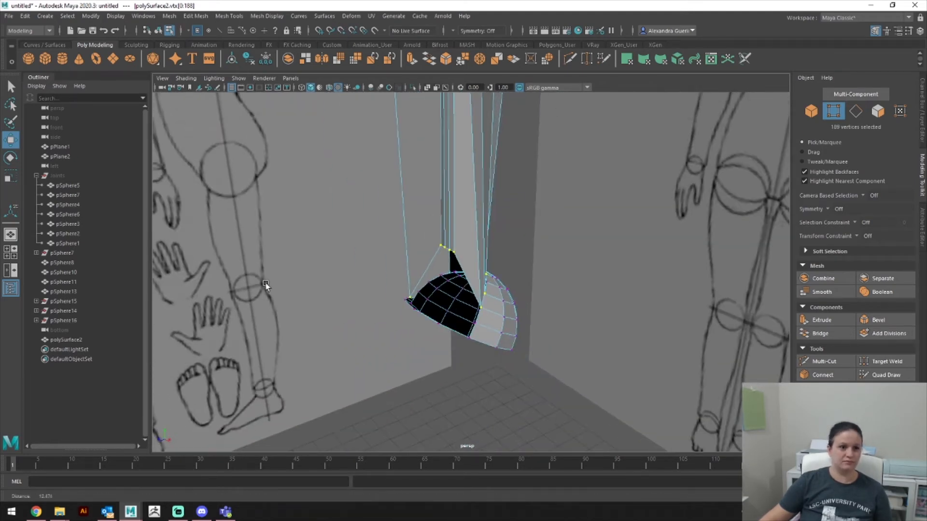
alt+middle_drag(512, 243, 525, 268)
alt+right_drag(491, 311, 610, 333)
alt+middle_drag(490, 331, 490, 206)
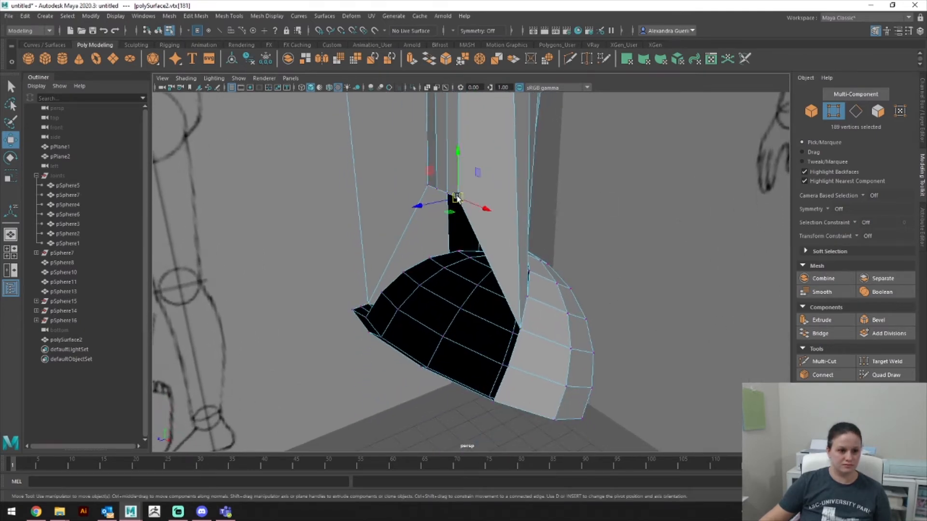
drag(457, 198, 502, 407)
alt+drag(554, 383, 466, 235)
drag(459, 192, 485, 365)
click(439, 193)
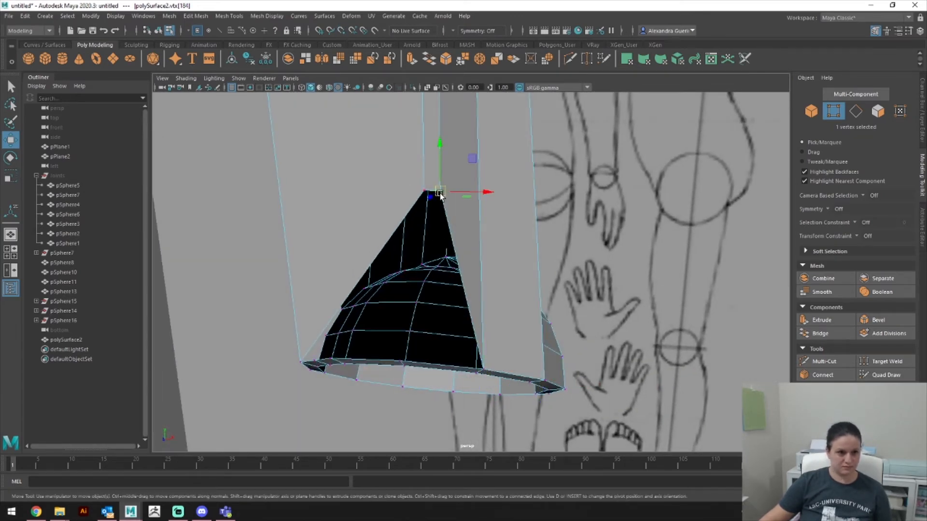
drag(442, 192, 399, 362)
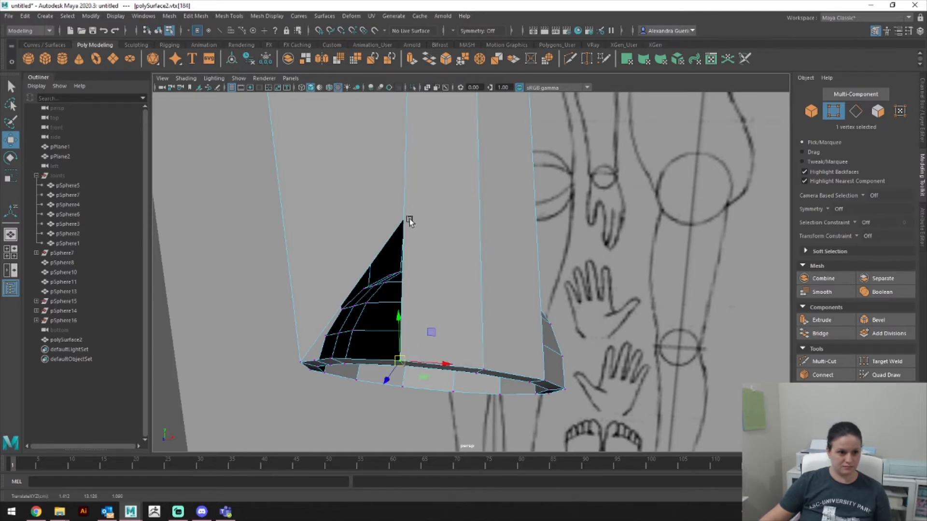
alt+drag(404, 240, 389, 394)
alt+drag(540, 366, 408, 335)
right_drag(357, 255, 359, 223)
click(335, 267)
double_click(335, 267)
right_drag(335, 266, 299, 243)
drag(408, 332, 408, 333)
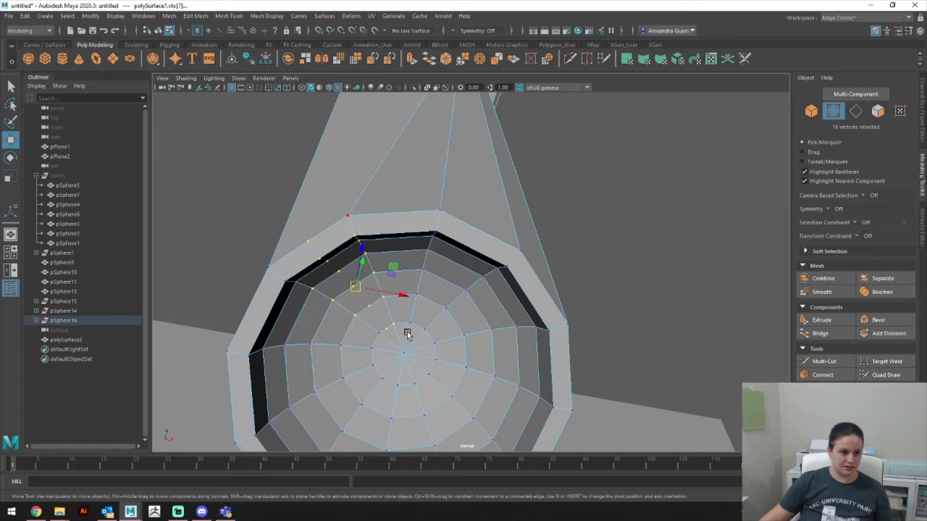
click(294, 240)
Step: In the front view, snap the torso's front inner bottom vertex to the body's centre line and raise it to the grid line above
alt+drag(308, 246, 431, 332)
key(space)
alt+right_drag(476, 339, 512, 344)
alt+middle_drag(497, 271, 526, 441)
mouse_move(536, 352)
alt+right_down()
mouse_move(431, 360)
mouse_move(586, 392)
mouse_move(626, 381)
mouse_move(601, 378)
alt+right_up()
alt+middle_drag(601, 378, 584, 259)
alt+right_drag(518, 295, 664, 321)
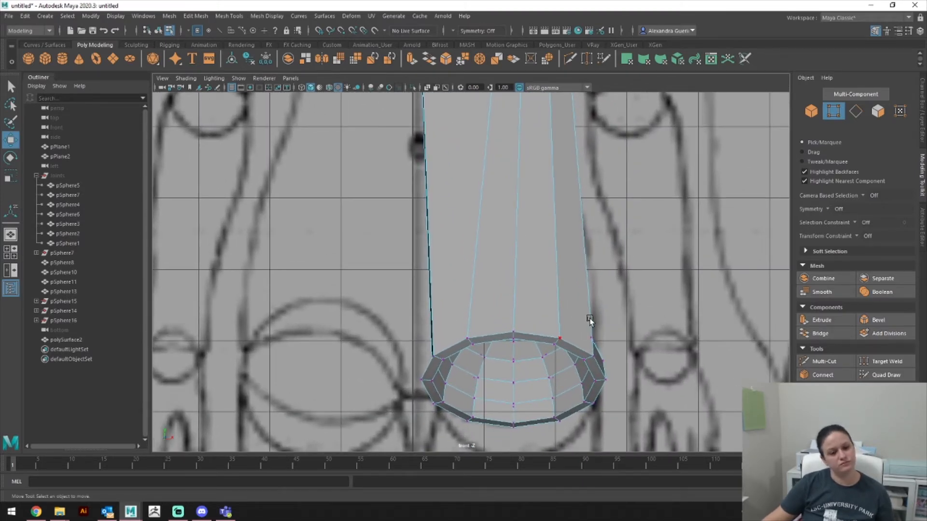
alt+middle_drag(497, 291, 527, 420)
alt+middle_drag(469, 255, 476, 347)
alt+middle_drag(470, 207, 485, 317)
alt+middle_drag(487, 352, 479, 198)
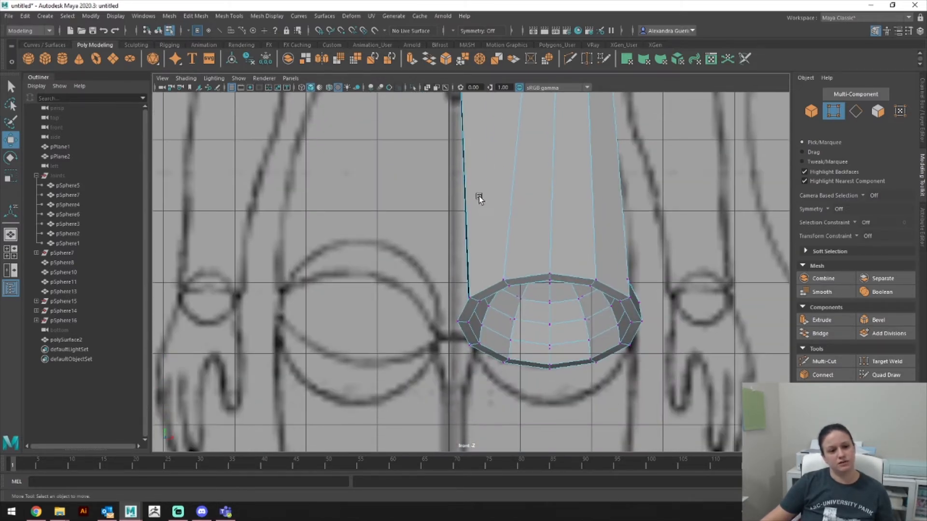
mouse_move(484, 230)
alt+middle_down()
mouse_move(498, 313)
mouse_move(491, 244)
alt+middle_up()
click(483, 303)
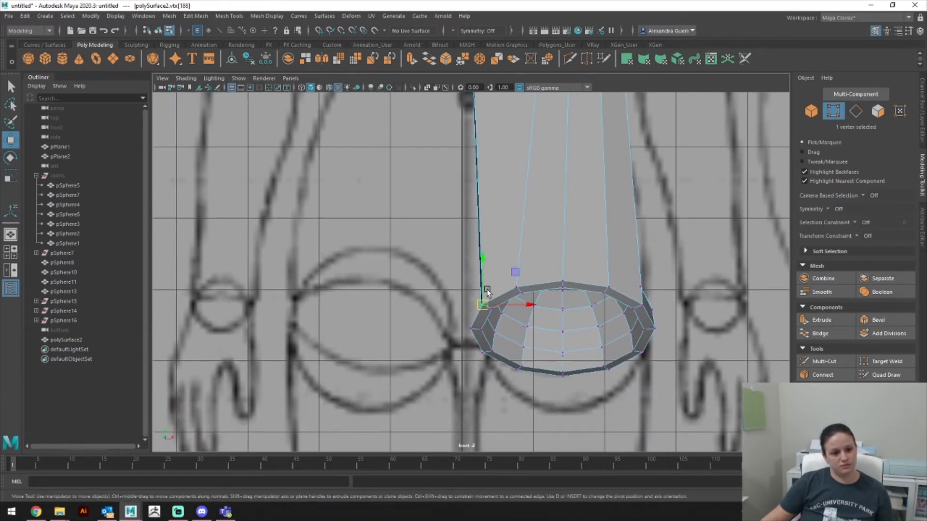
scroll(546, 304, up, 3)
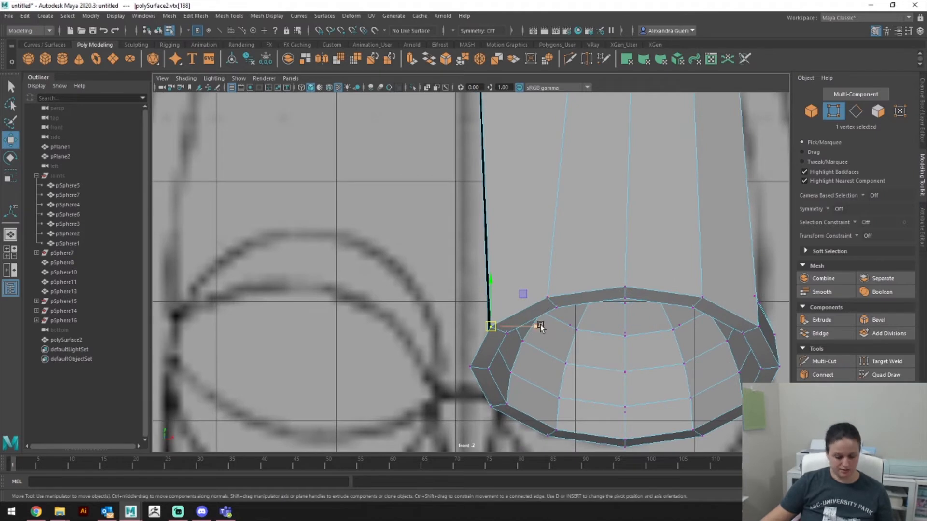
drag(543, 328, 434, 330)
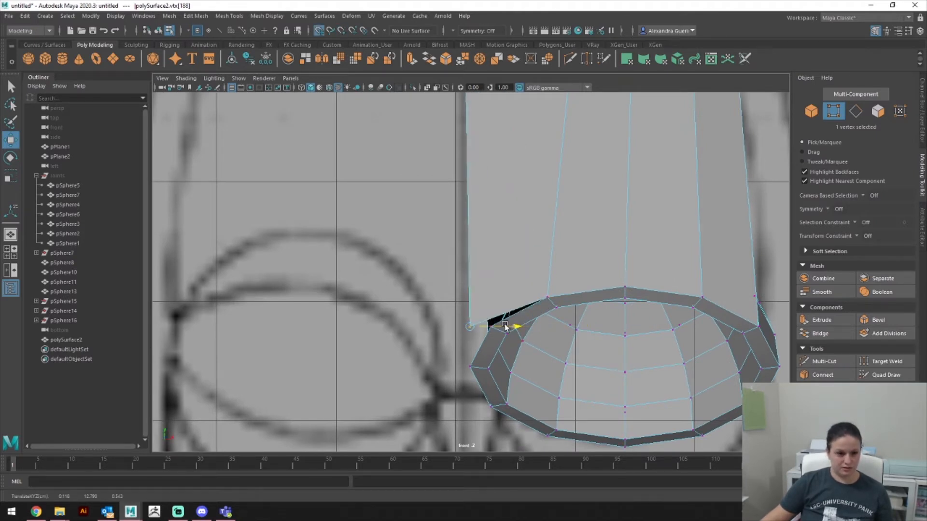
drag(507, 327, 479, 327)
drag(455, 291, 454, 274)
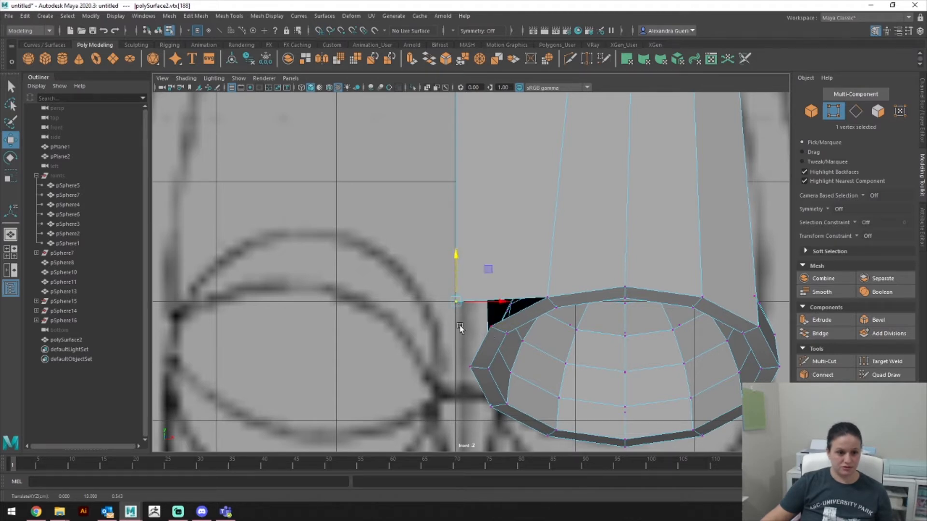
key(space)
drag(468, 337, 451, 296)
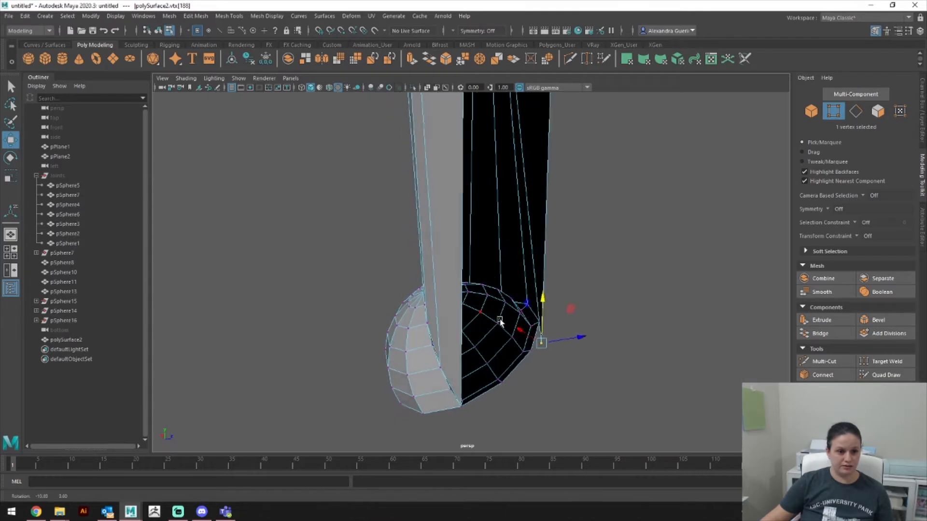
click(466, 402)
click(576, 412)
click(464, 401)
alt+drag(536, 398, 507, 374)
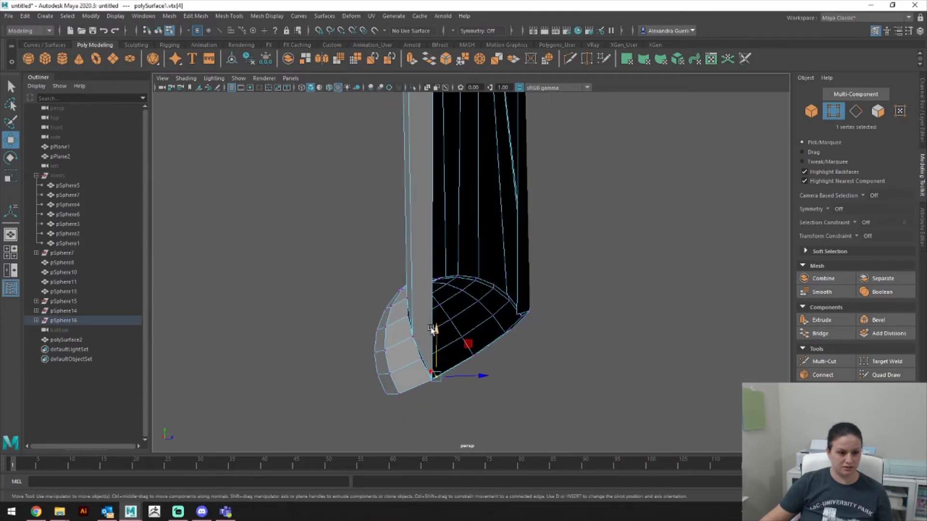
click(435, 304)
click(430, 381)
drag(432, 337, 633, 357)
key(ctrl+z)
Step: Pull the torso's back inner bottom vertex off the hip socket and snap it to the front corner's position on the centre line
click(432, 305)
alt+middle_drag(632, 357, 577, 243)
alt+right_drag(578, 243, 884, 359)
alt+middle_drag(608, 248, 509, 278)
click(499, 314)
drag(493, 285, 494, 232)
alt+right_drag(584, 263, 490, 272)
key(space)
click(546, 297)
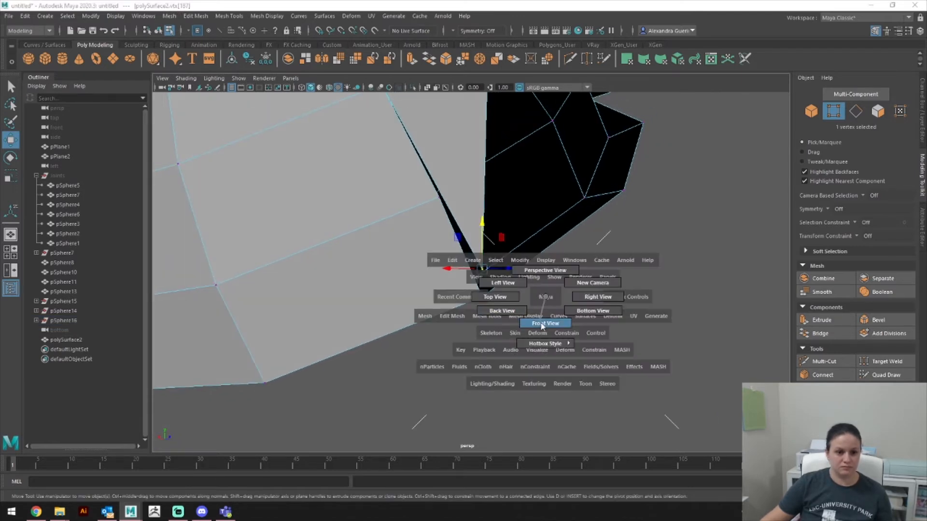
click(539, 324)
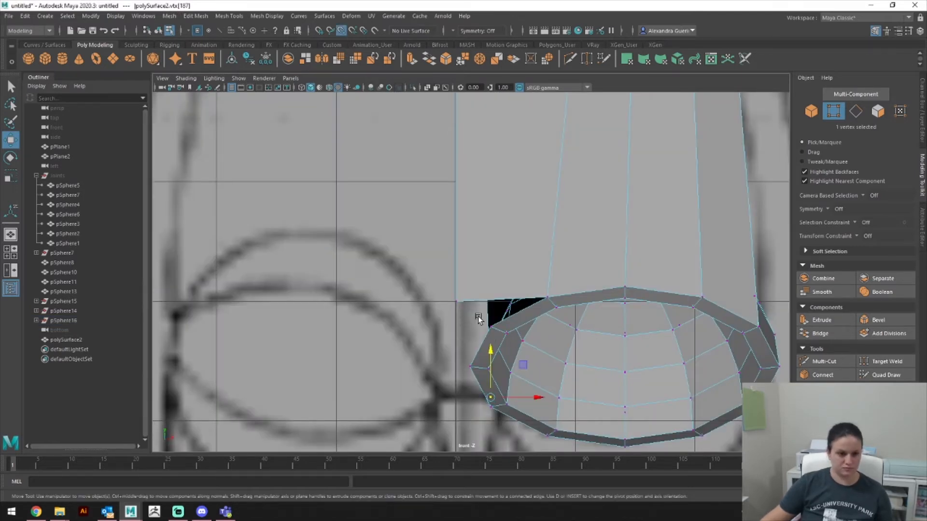
drag(491, 344, 444, 299)
key(space)
drag(516, 316, 517, 364)
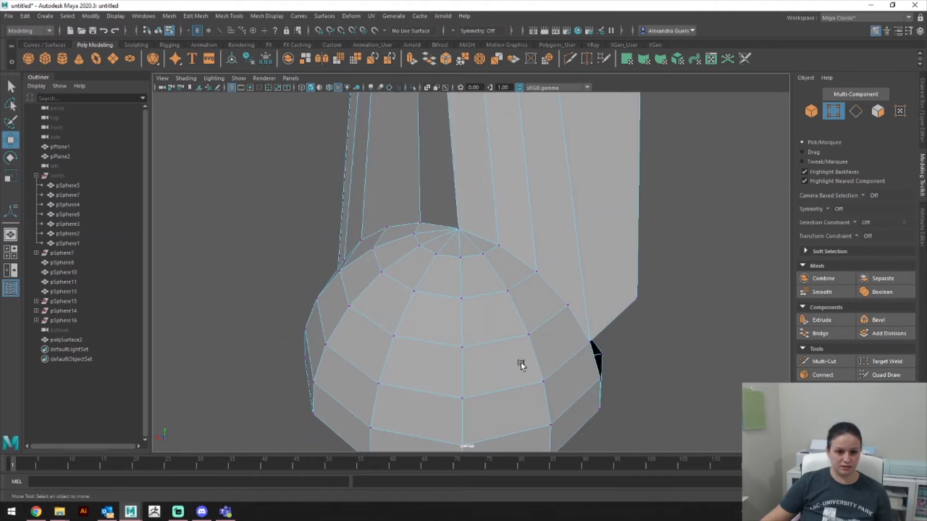
Step: Move the back vertex beside the centre corner up to a higher vertex on the hip socket's opening
click(590, 341)
drag(586, 311, 502, 351)
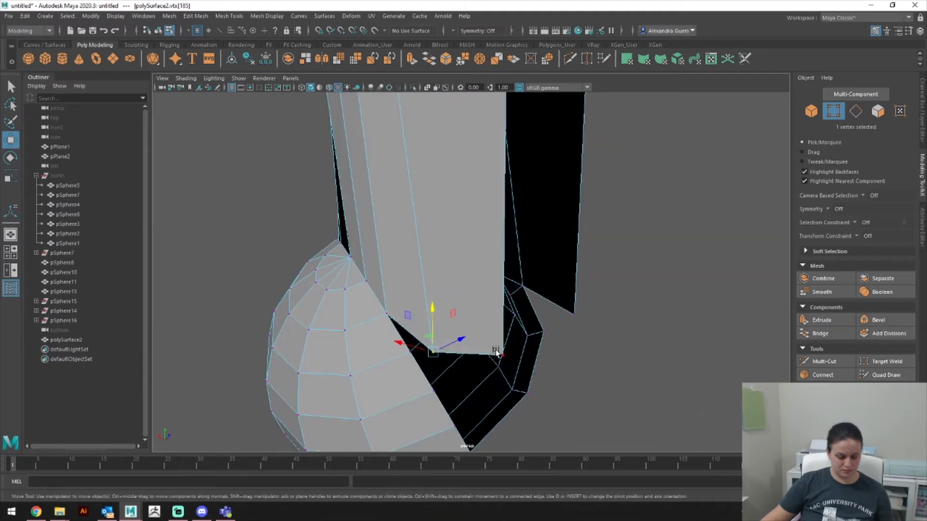
mouse_move(407, 346)
mouse_down()
mouse_move(396, 345)
mouse_move(538, 352)
mouse_move(484, 341)
mouse_move(374, 343)
mouse_move(557, 312)
mouse_move(585, 254)
mouse_move(629, 381)
mouse_up()
Step: Examine the joined torso and hip socket in the front, side and back views, using the reference drawings where available
key(space)
drag(537, 340, 537, 365)
alt+middle_drag(593, 333, 597, 365)
scroll(598, 367, down, 8)
alt+middle_drag(564, 267, 582, 369)
scroll(652, 338, up, 1)
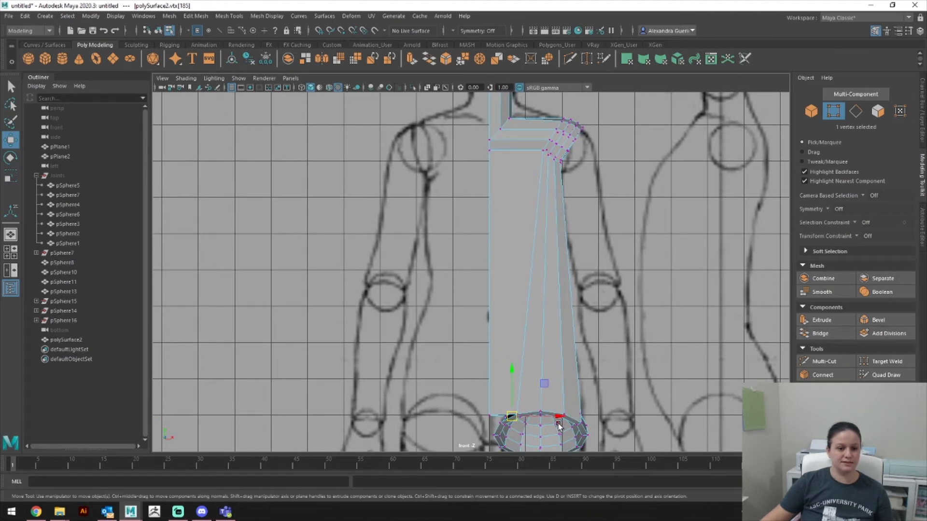
key(space)
drag(582, 425, 589, 423)
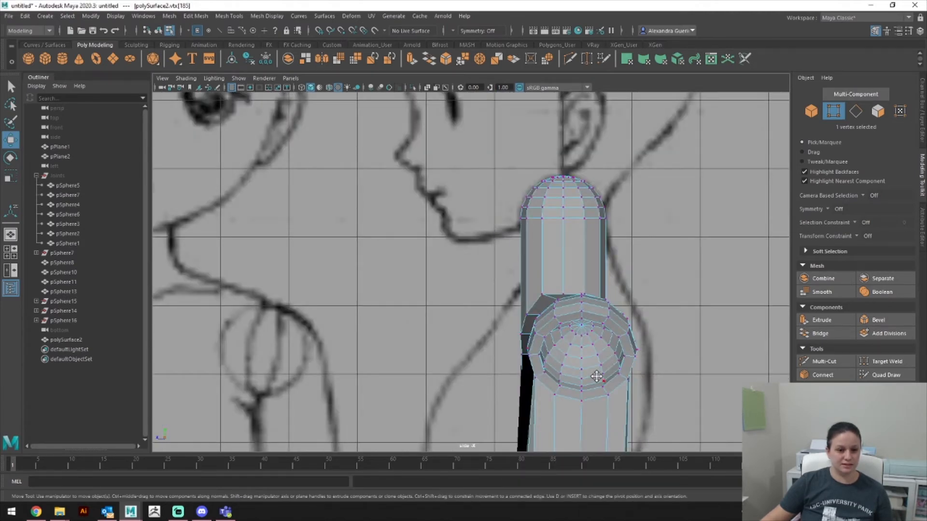
alt+middle_drag(597, 378, 586, 153)
alt+middle_drag(613, 350, 597, 103)
alt+middle_drag(592, 294, 591, 277)
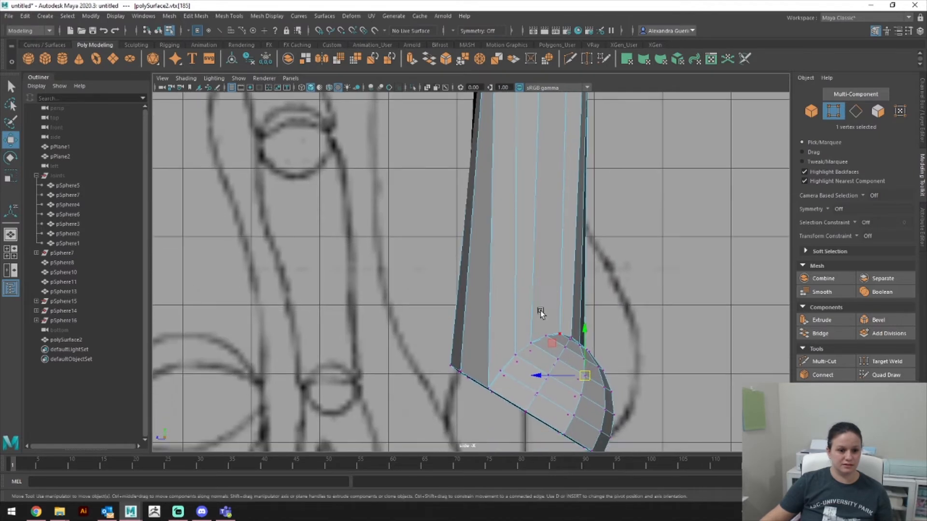
key(space)
drag(572, 338, 519, 351)
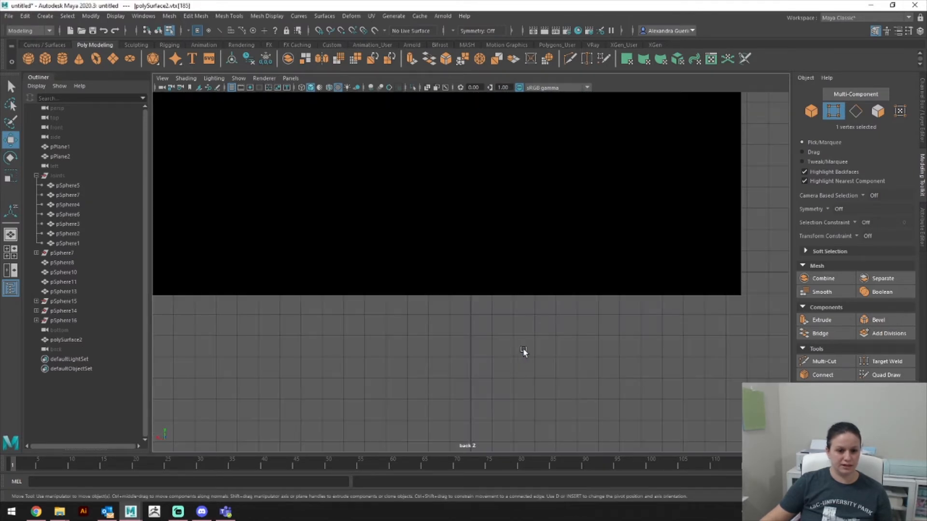
click(923, 120)
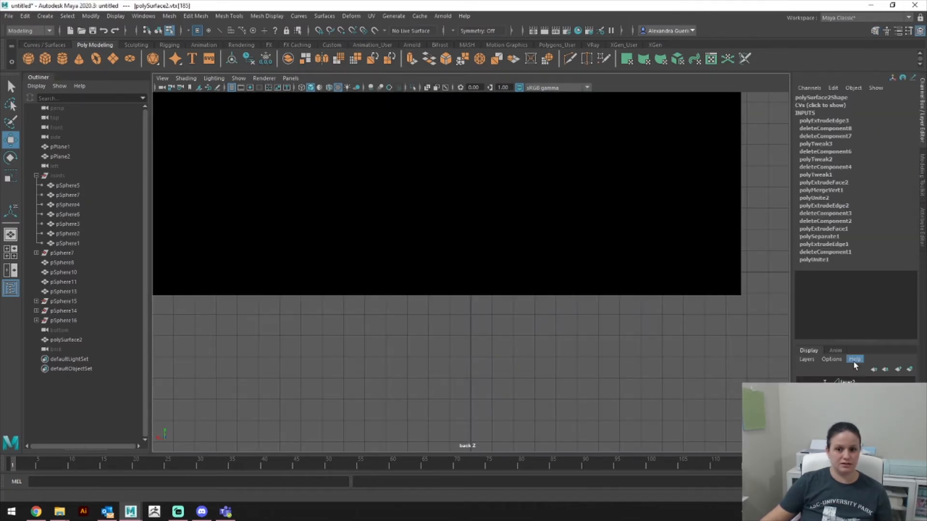
key(f)
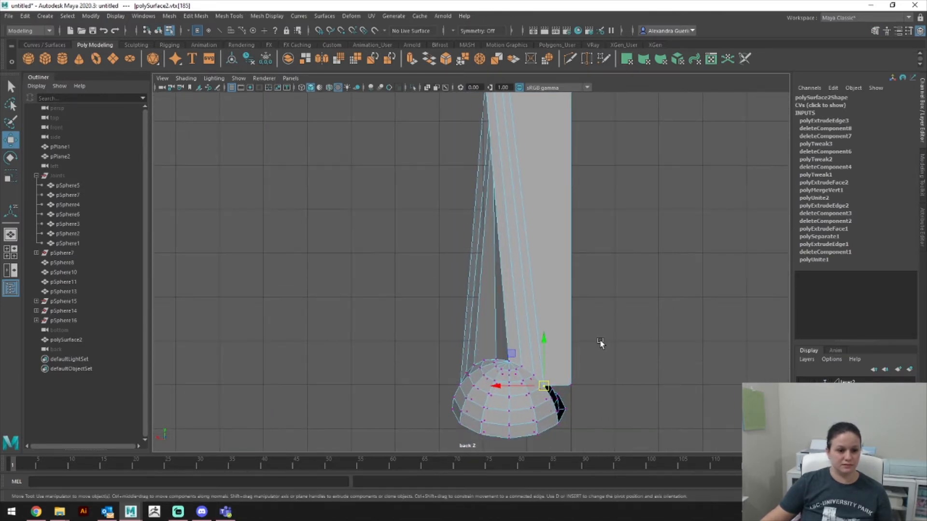
key(space)
drag(595, 354, 641, 308)
Step: Extrude the torso's inner front and back bottom edges and move the new edges straight down
right_drag(486, 248, 485, 218)
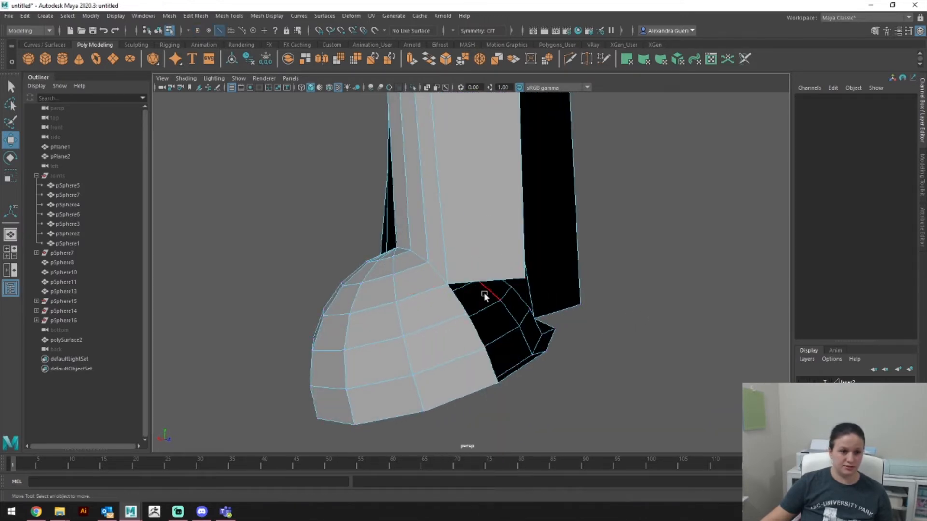
click(487, 282)
alt+drag(541, 343, 462, 358)
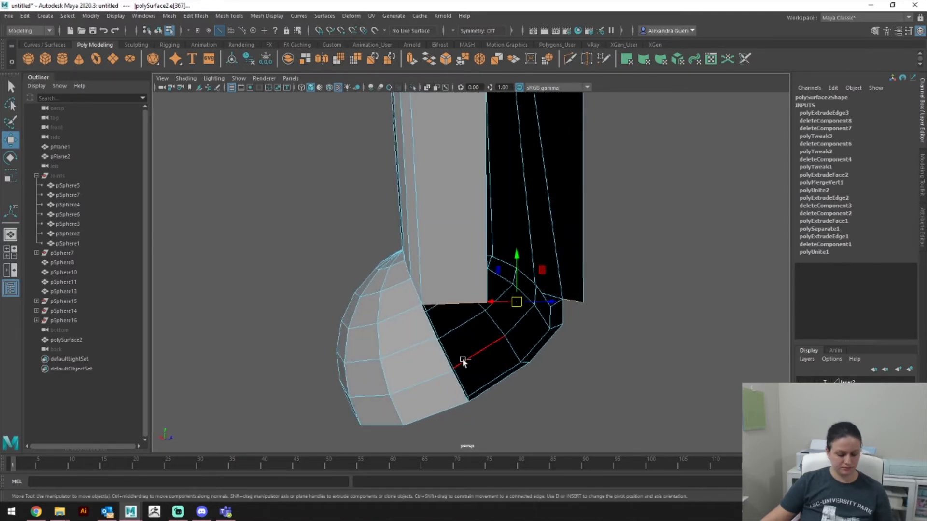
key(ctrl+e)
key(w)
drag(513, 261, 495, 319)
Step: Snap the free bottom vertices of the torso's new front and back edges onto matching vertices of the hip socket's inner rim
right_drag(494, 258, 445, 245)
click(534, 337)
alt+drag(533, 337, 380, 303)
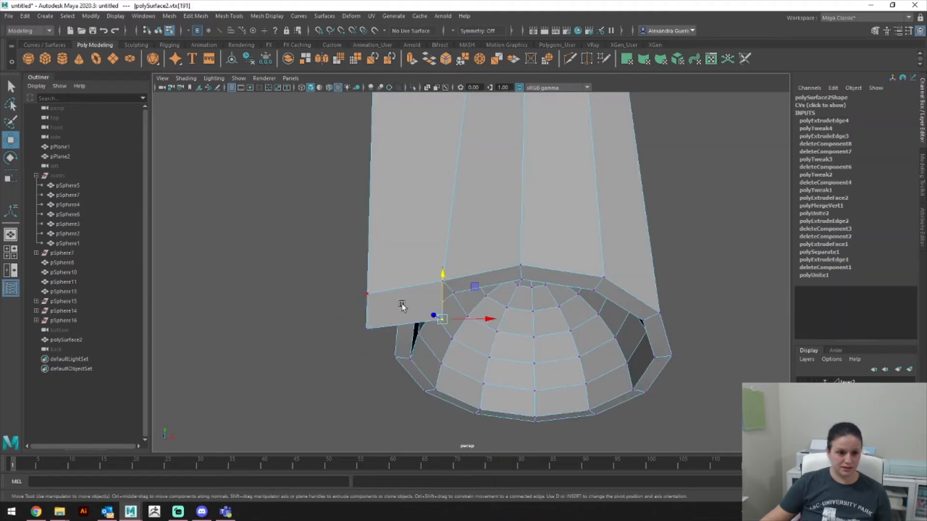
drag(443, 321, 539, 325)
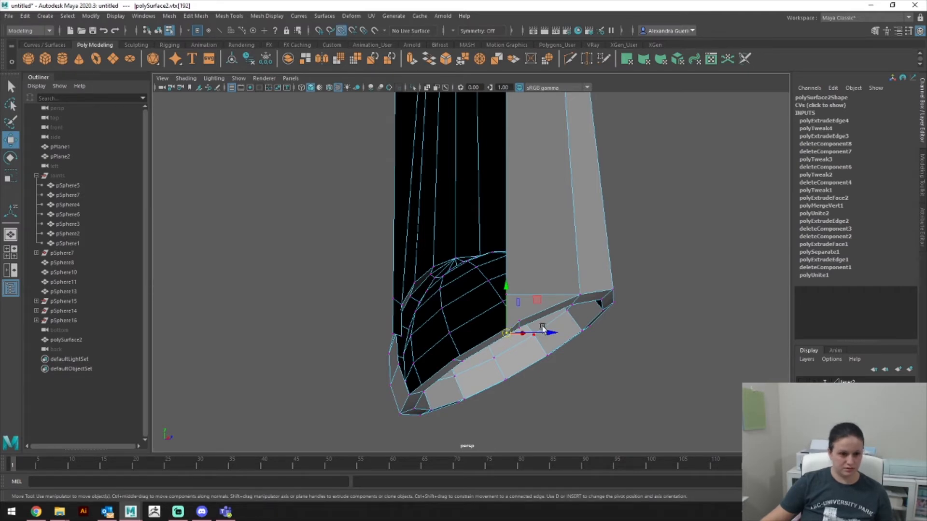
alt+drag(544, 330, 434, 343)
key(v)
alt+drag(505, 354, 543, 350)
drag(529, 310, 506, 331)
alt+drag(565, 349, 455, 368)
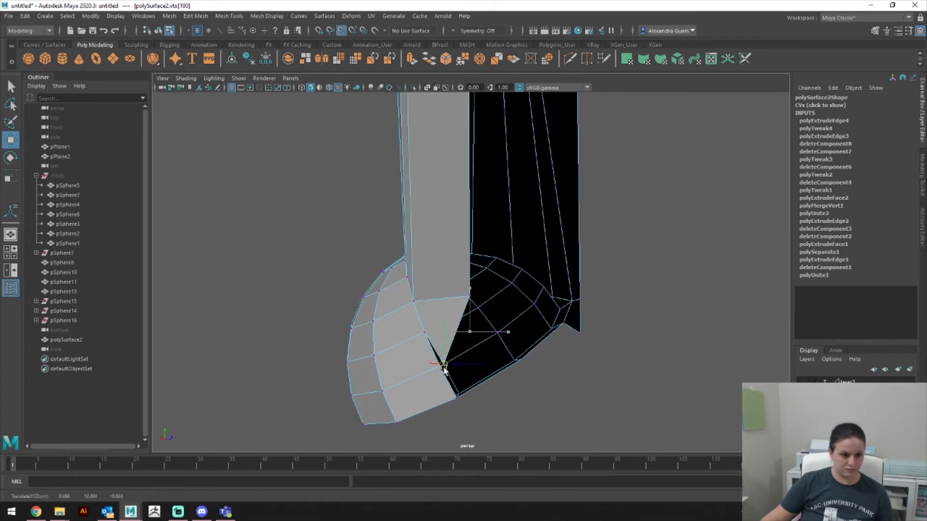
click(577, 334)
drag(579, 332, 523, 361)
alt+drag(595, 362, 528, 325)
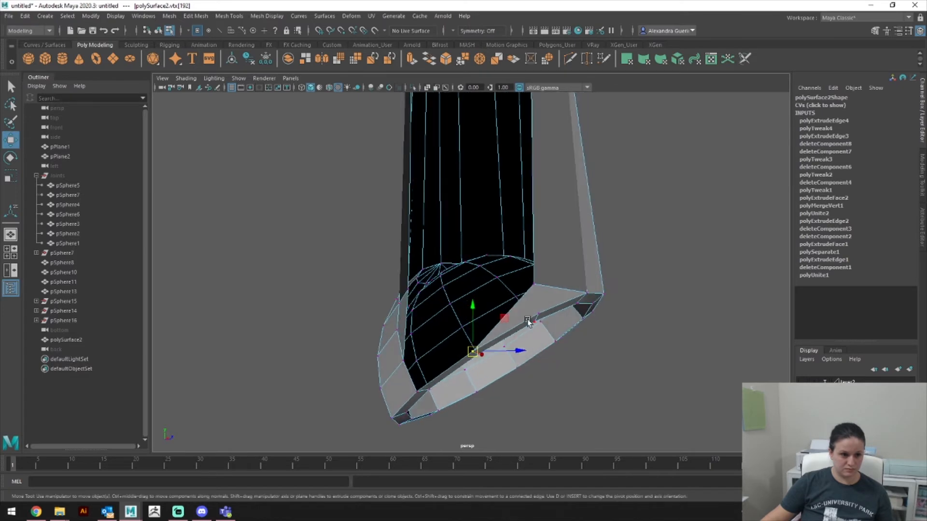
Step: Bridge the torso's front and back edges across the centre with a strip beneath the body
right_drag(522, 227, 513, 244)
click(411, 323)
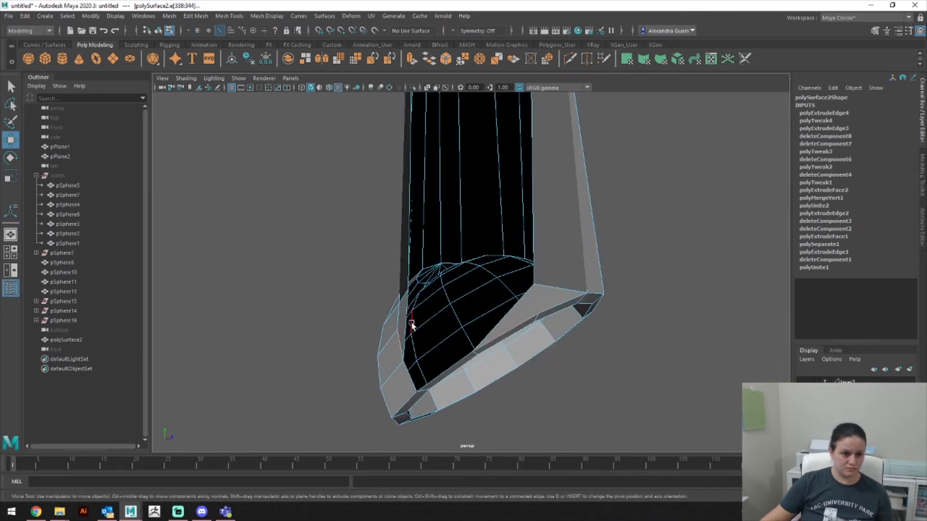
click(407, 320)
shift+click(520, 306)
click(431, 60)
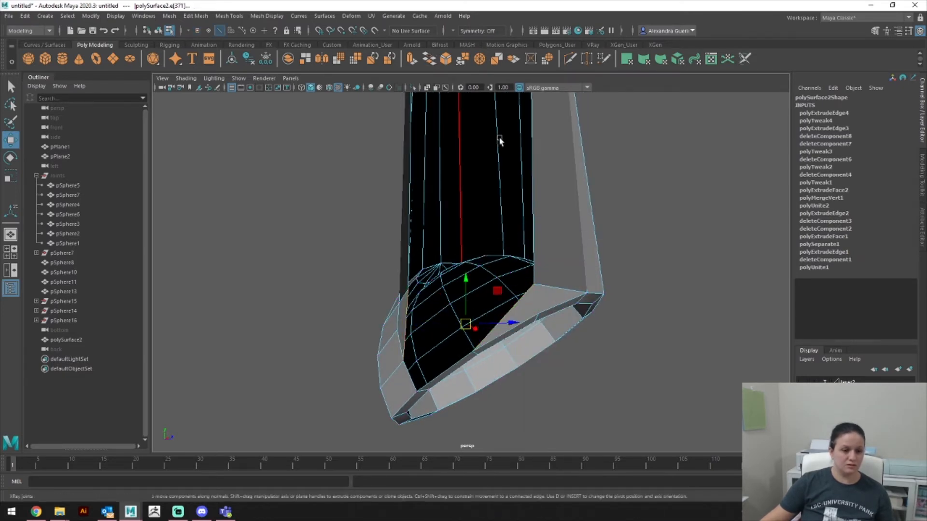
alt+drag(585, 243, 603, 279)
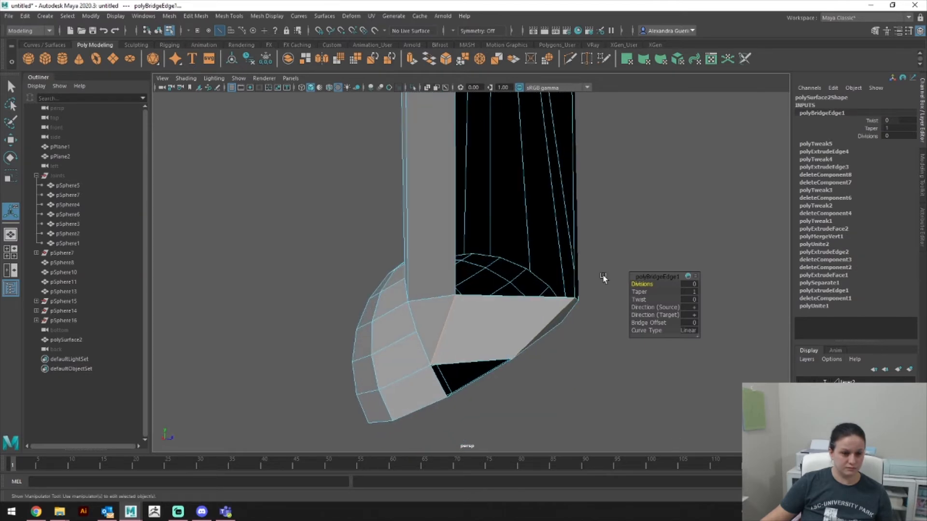
Step: Extrude the hip socket's lower inner edge and snap its new vertices toward the opposite side of the rim
click(437, 385)
key(ctrl+e)
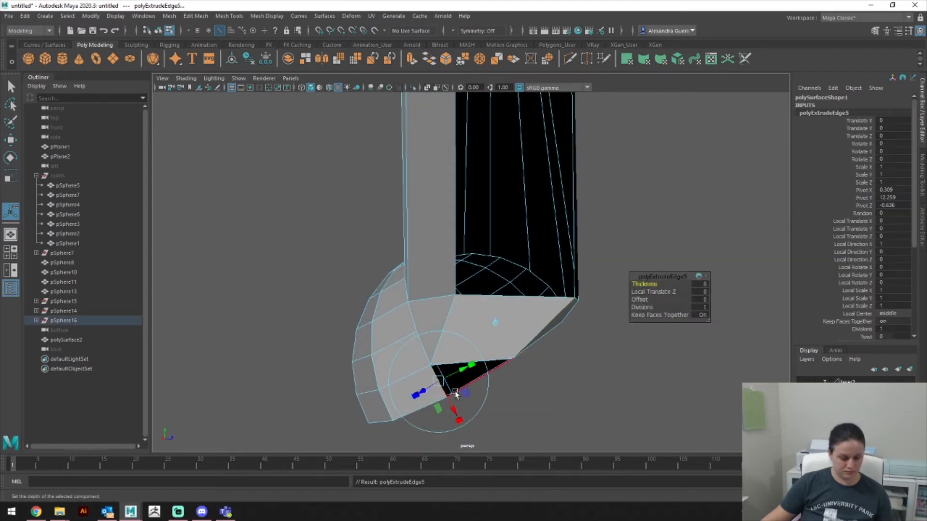
key(w)
alt+drag(435, 379, 485, 397)
right_drag(490, 248, 438, 244)
click(497, 399)
drag(500, 400, 534, 369)
click(512, 424)
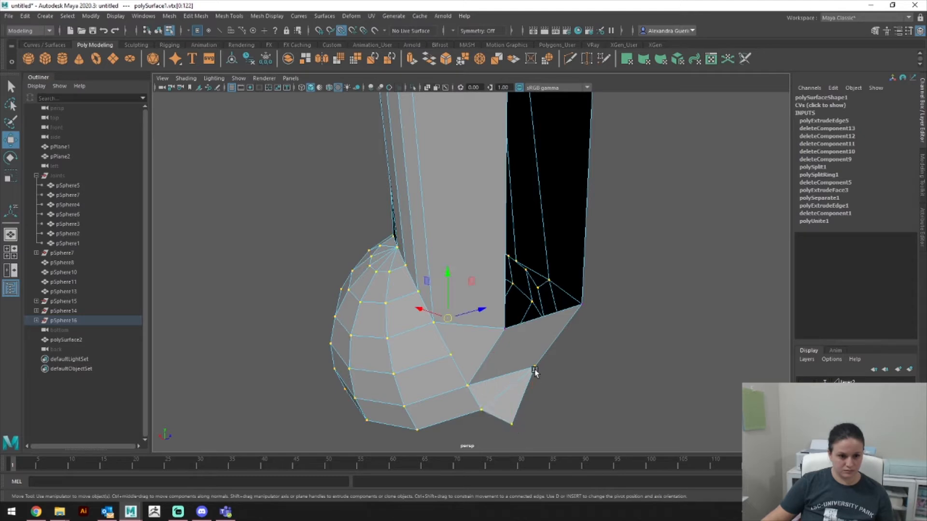
click(511, 424)
drag(512, 425, 588, 337)
Step: Try lowering the torso's two bottom centre-line vertices in the front view
key(space)
key(space)
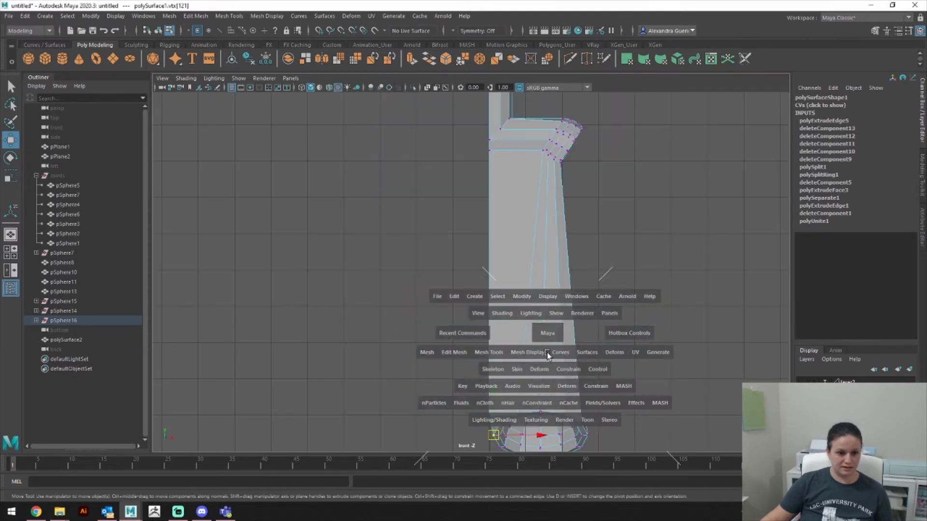
alt+middle_drag(588, 338, 588, 281)
alt+right_drag(527, 372, 737, 388)
alt+middle_drag(666, 380, 667, 311)
alt+right_drag(464, 355, 693, 352)
alt+middle_drag(641, 360, 642, 298)
alt+right_drag(528, 338, 749, 347)
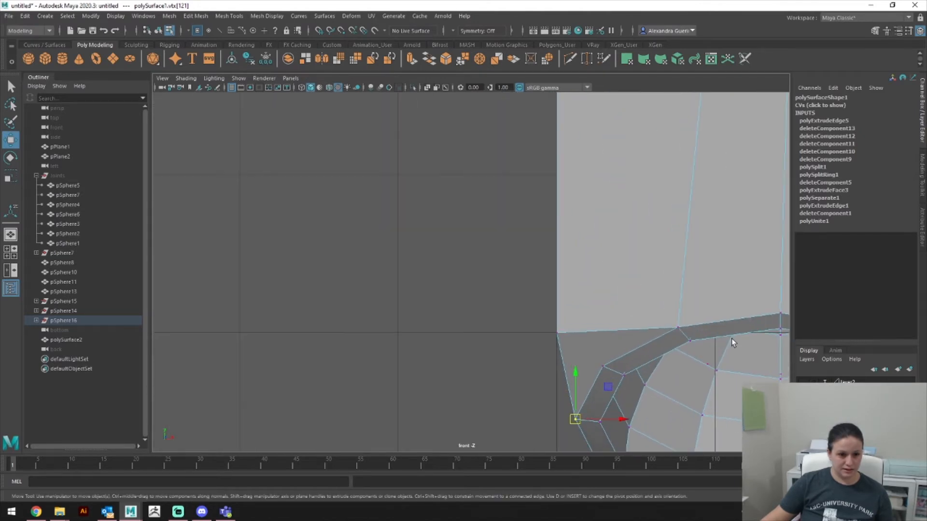
alt+middle_drag(704, 331, 677, 293)
right_drag(541, 294, 496, 263)
drag(498, 264, 563, 309)
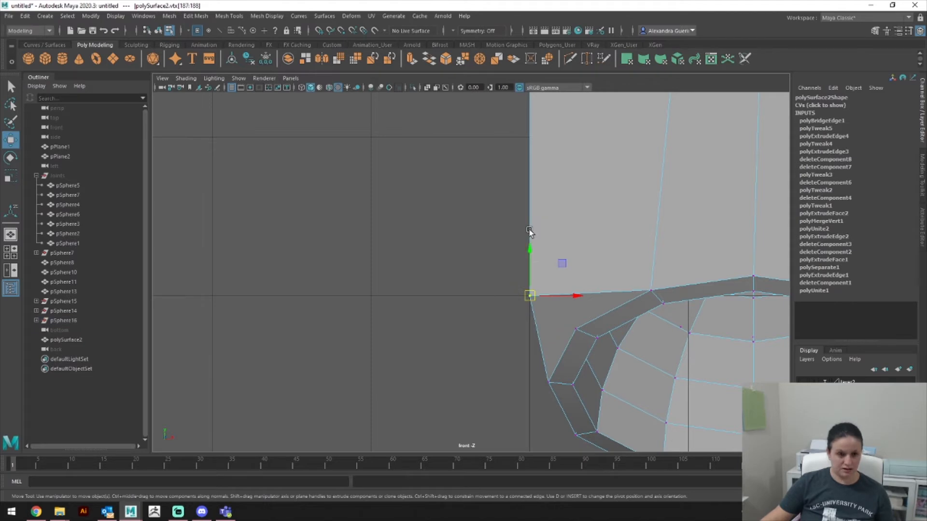
drag(530, 247, 533, 269)
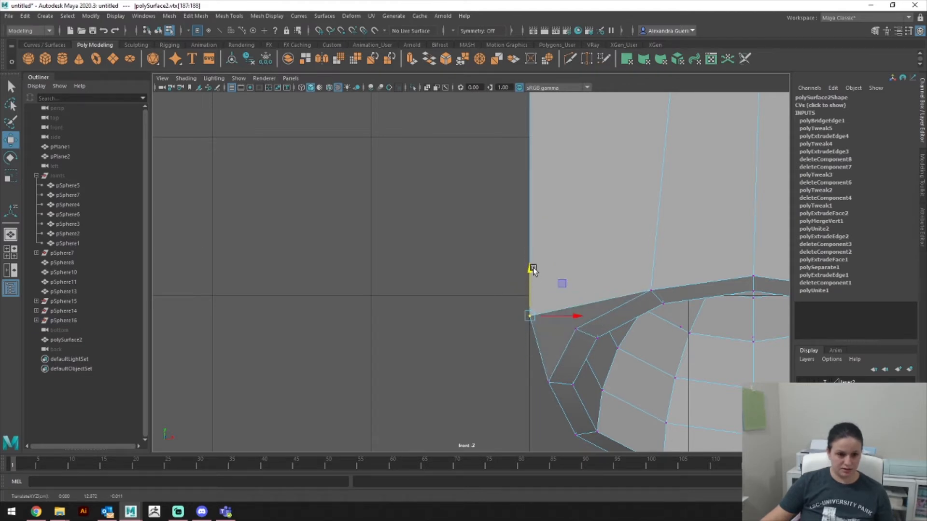
key(ctrl+z)
Step: Move the lower front and back vertices of the torso's bridged strip up to the next vertices on the hip socket's rim
click(549, 382)
drag(549, 338, 549, 301)
drag(550, 347, 575, 337)
key(space)
drag(543, 306, 543, 306)
alt+drag(621, 335, 718, 331)
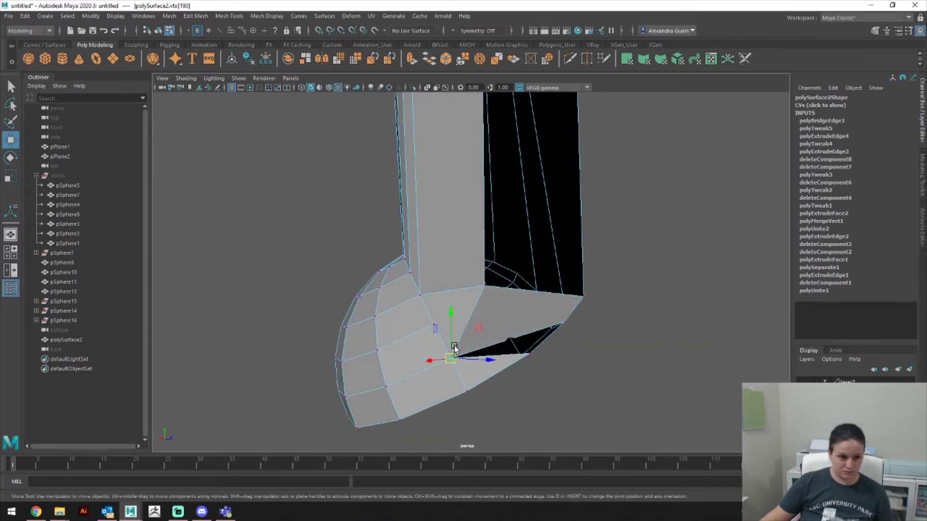
drag(452, 356, 426, 343)
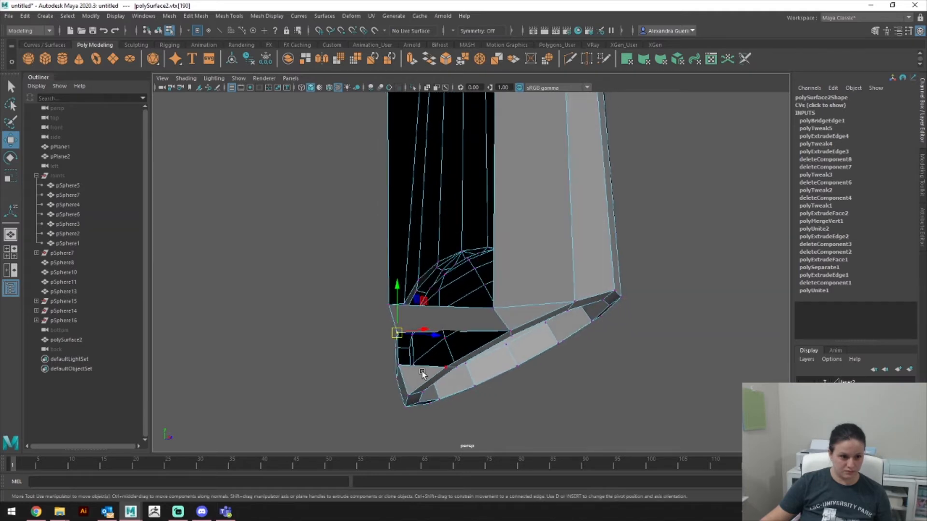
Step: Delete the triangular face extruded from the hip socket's lower inner edge
right_click(416, 350)
right_drag(416, 278, 416, 282)
click(415, 375)
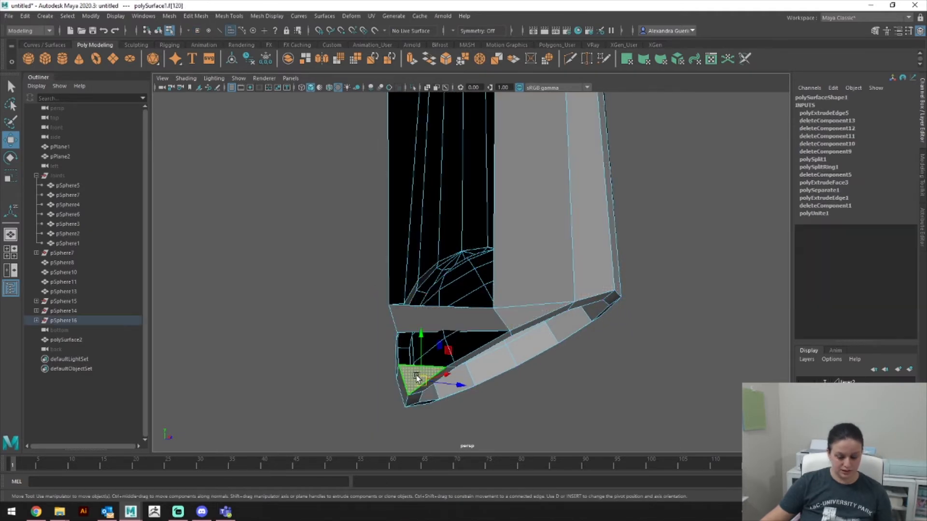
key(Delete)
alt+drag(440, 360, 384, 365)
Step: In the front view, lower the torso's pair of bottom centre-line vertices slightly toward the hip socket's rim
key(space)
alt+middle_drag(537, 369, 503, 367)
alt+middle_drag(503, 315, 491, 326)
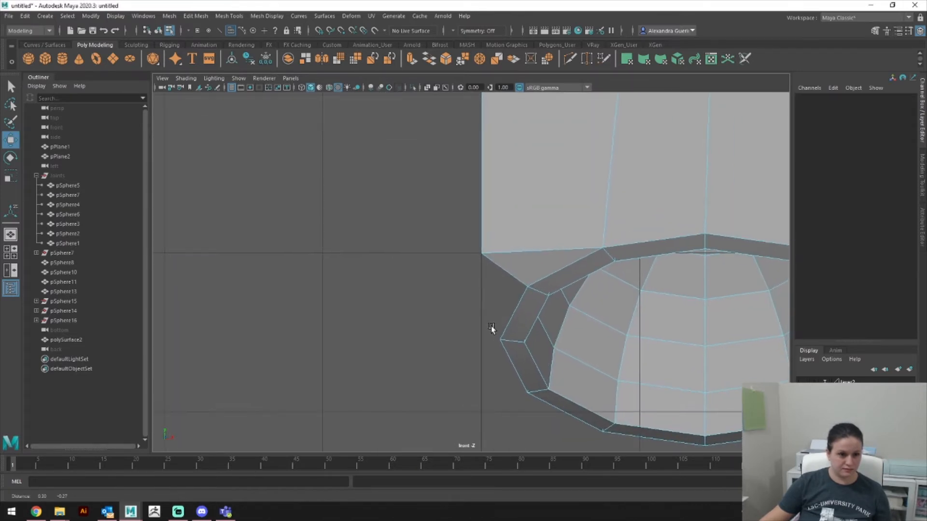
right_drag(483, 253, 482, 220)
drag(444, 236, 511, 270)
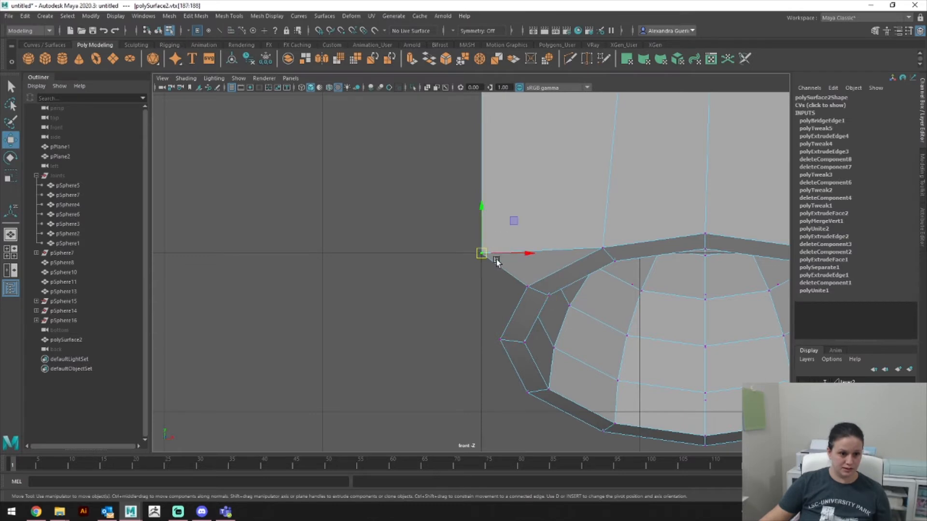
drag(482, 215, 648, 288)
key(space)
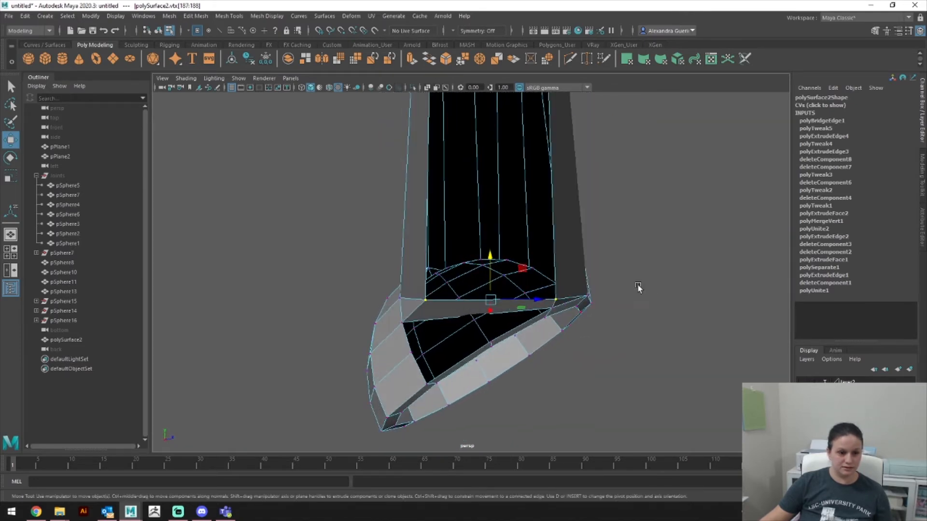
Step: Bridge the hip socket's front and back inner rim edges directly below the torso's strip
alt+right_drag(647, 287, 584, 311)
alt+drag(584, 310, 520, 293)
right_drag(517, 261, 502, 232)
click(404, 316)
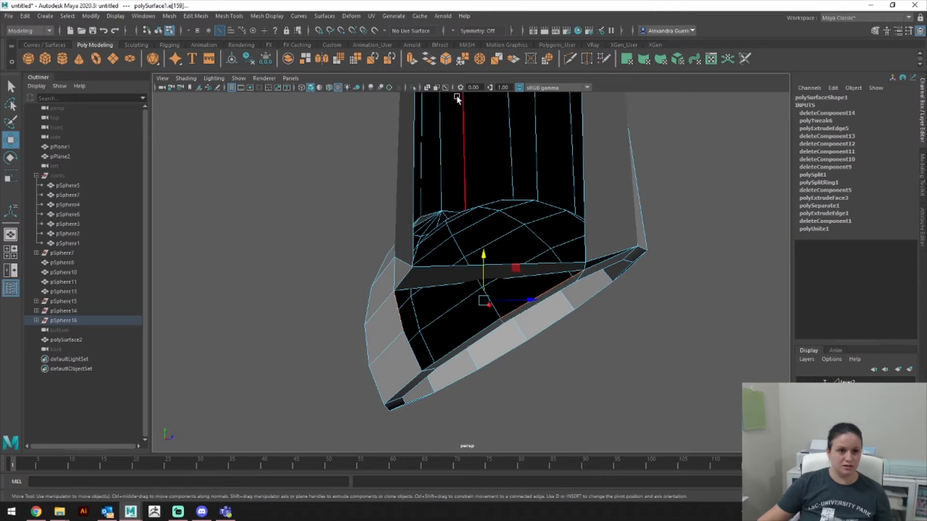
shift+right_drag(480, 181, 521, 275)
alt+drag(521, 276, 513, 315)
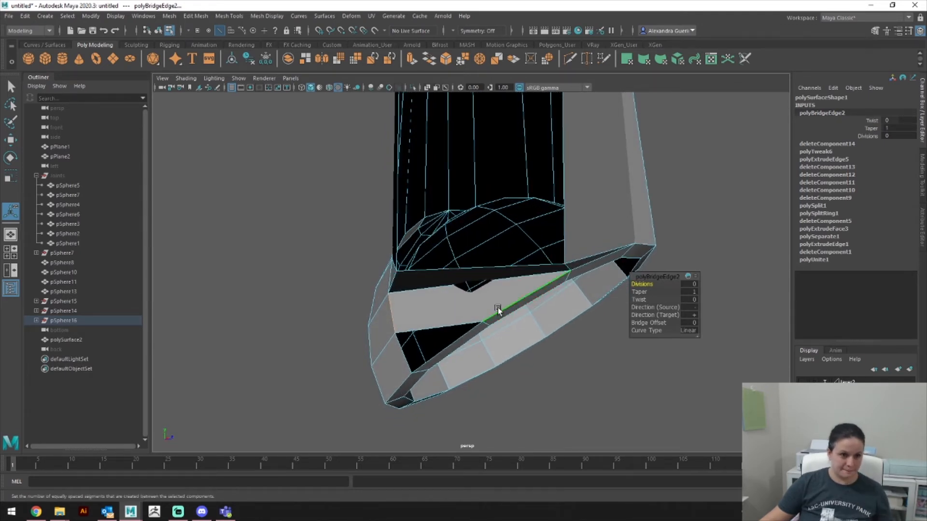
Step: Insert an edge loop across the hip socket's bridged face between its front and back sides
click(267, 16)
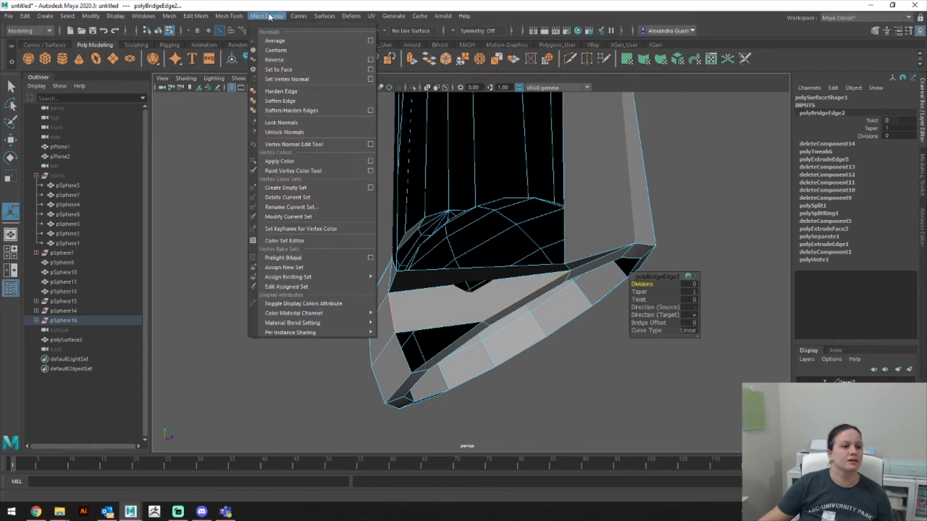
mouse_move(230, 15)
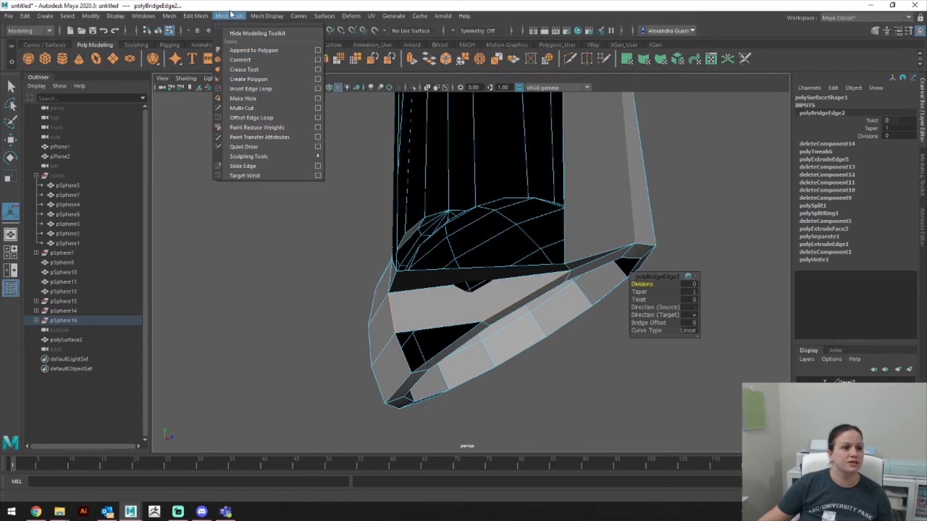
click(250, 89)
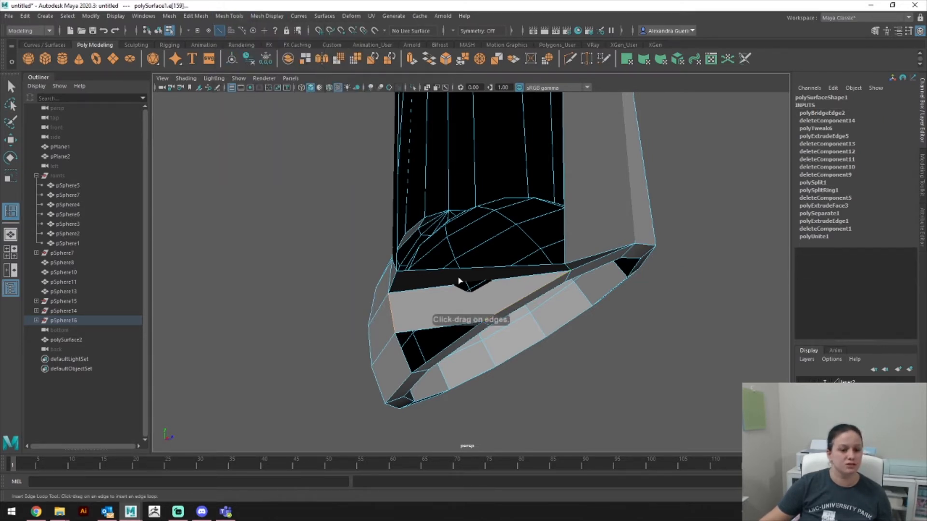
click(435, 322)
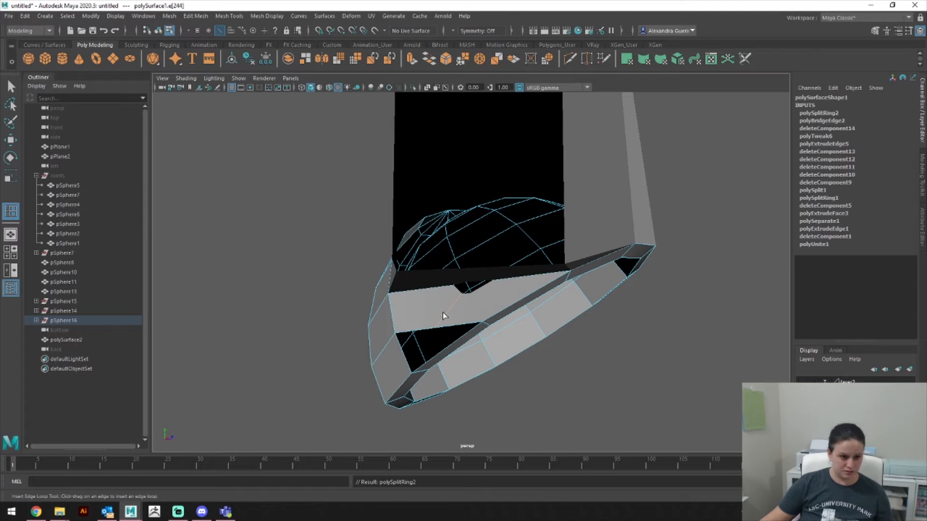
alt+drag(434, 339, 439, 366)
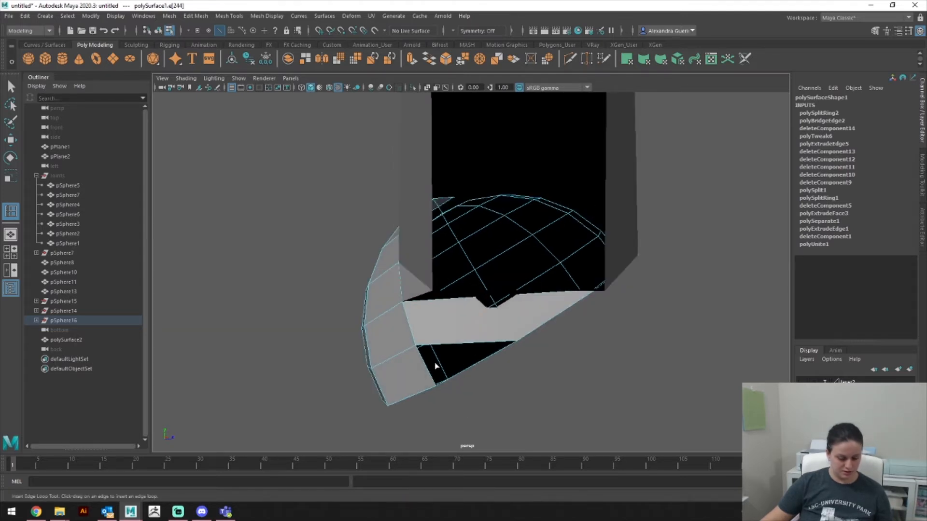
Step: Extrude the hip socket's lowest inner edge and snap its ends to the loop's lower vertex and the opposite rim, closing the gap
key(q)
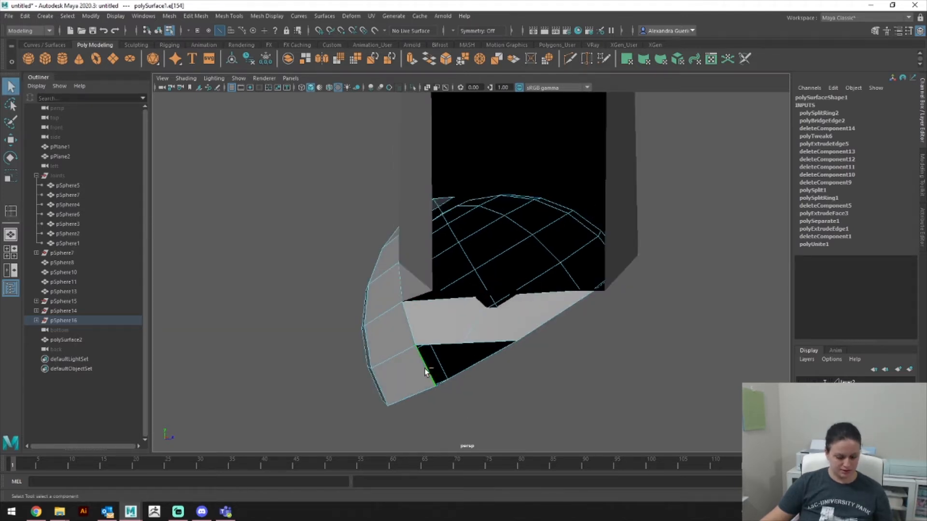
key(ctrl+e)
alt+drag(447, 383, 500, 366)
key(w)
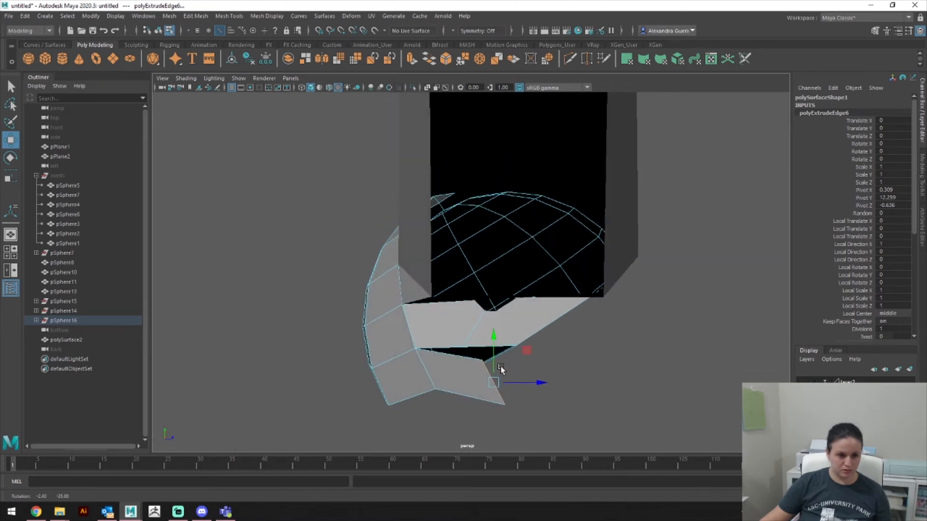
right_drag(468, 245, 467, 320)
right_drag(457, 221, 456, 221)
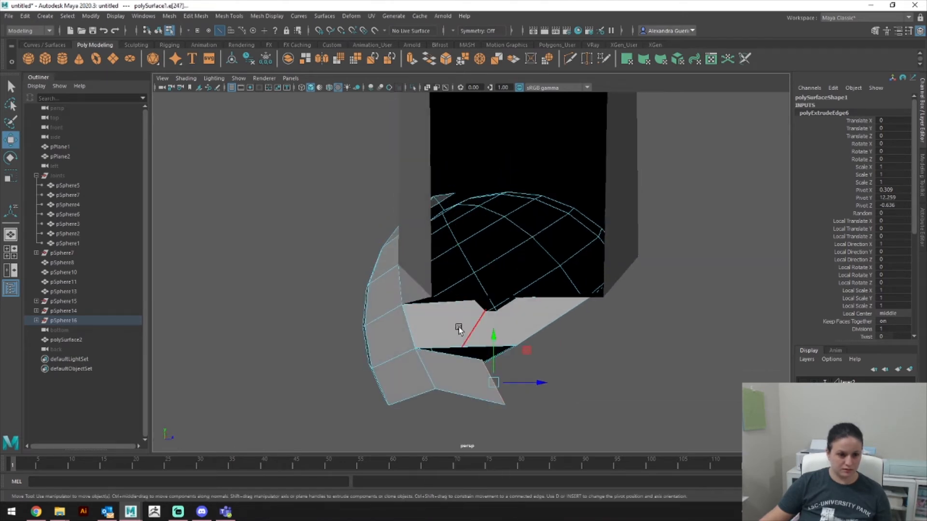
right_drag(464, 254, 438, 286)
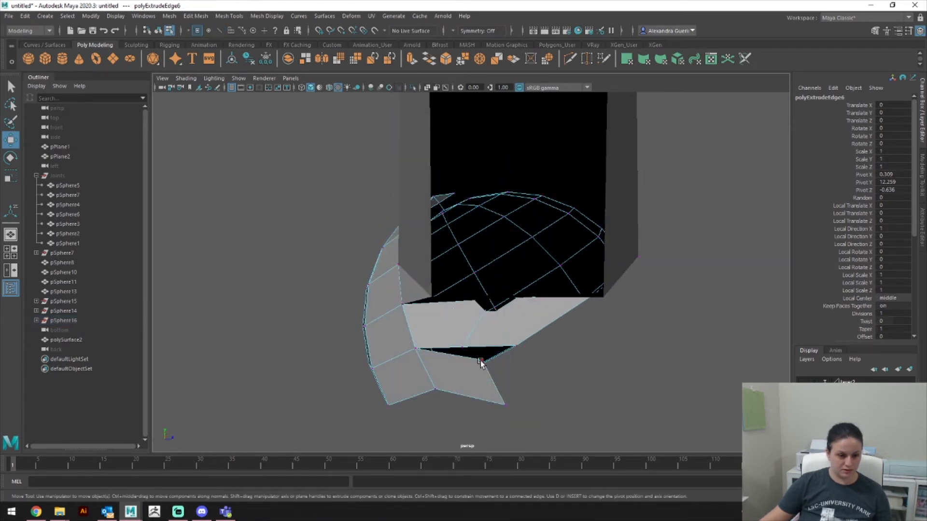
click(481, 361)
drag(481, 361, 516, 346)
click(497, 401)
drag(497, 400, 503, 324)
Step: Move the upper vertex of the hip socket's inserted loop toward the torso's centre line in the front view
click(437, 283)
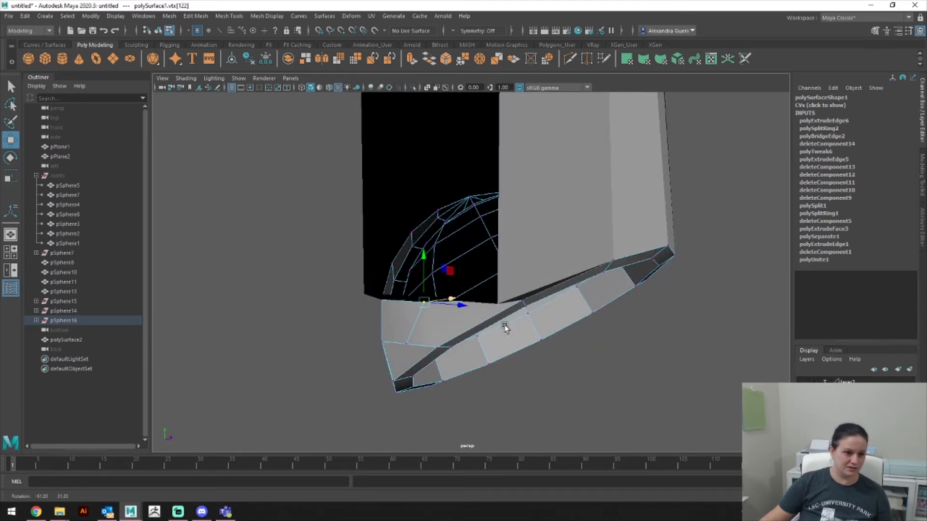
key(space)
drag(435, 294, 425, 314)
drag(526, 299, 579, 295)
key(space)
click(555, 346)
click(472, 219)
alt+drag(471, 220, 497, 275)
Step: Delete the torso's narrow bridged strip face above the hip socket's new inner faces
click(500, 248)
right_click(502, 250)
click(500, 220)
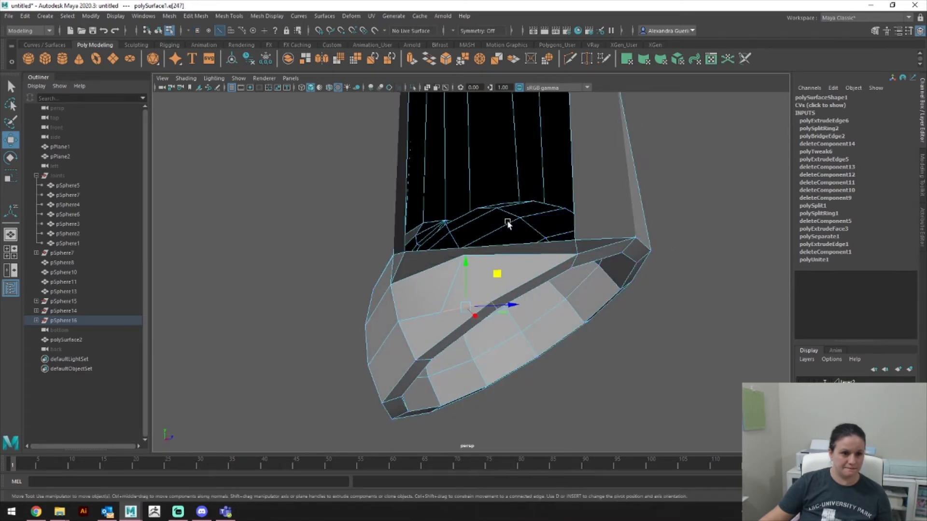
click(509, 247)
right_click(510, 248)
click(508, 272)
click(517, 254)
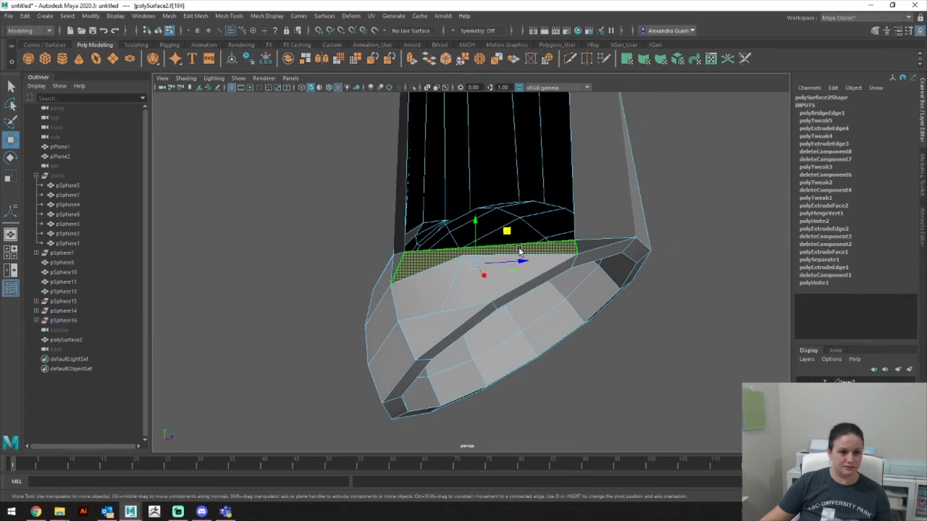
click(372, 445)
Step: Extrude the hip socket's upper inner border edges along the open gap below the torso
alt+drag(526, 267, 460, 261)
right_drag(459, 261, 441, 233)
click(407, 309)
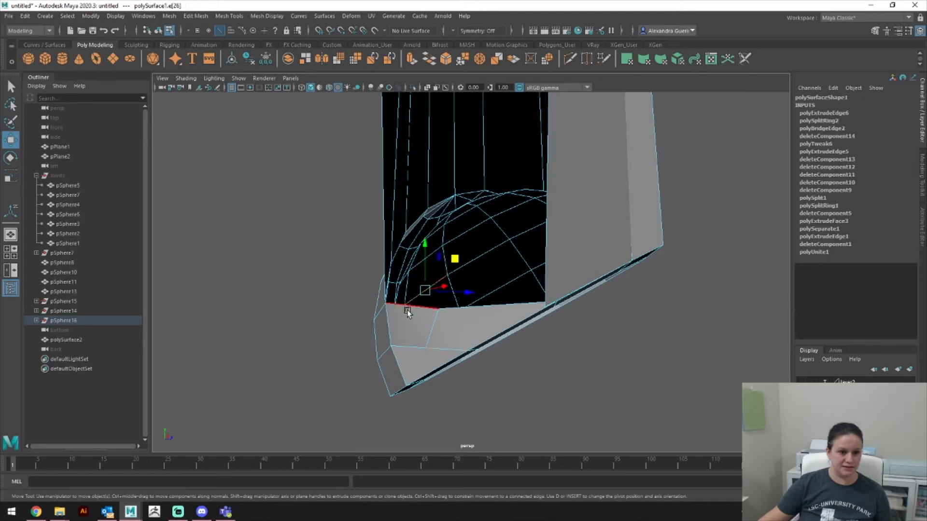
shift+double_click(494, 311)
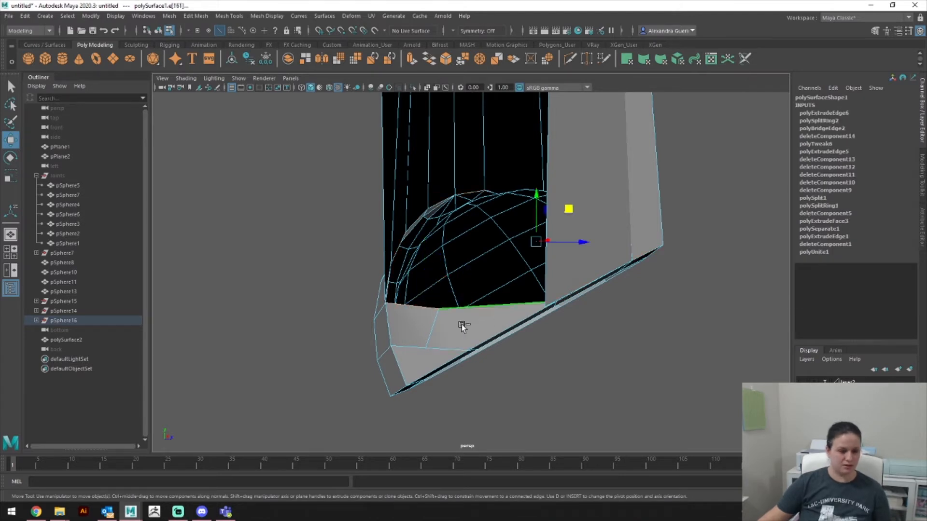
key(ctrl+e)
mouse_move(460, 317)
alt+mouse_down()
mouse_move(481, 327)
mouse_move(416, 322)
mouse_move(470, 326)
alt+mouse_up()
key(ctrl+z)
click(444, 324)
key(ctrl+e)
key(w)
Step: Snap the end vertices of the hip socket's extruded strip to the torso's lower front and back corners
right_drag(454, 324, 396, 245)
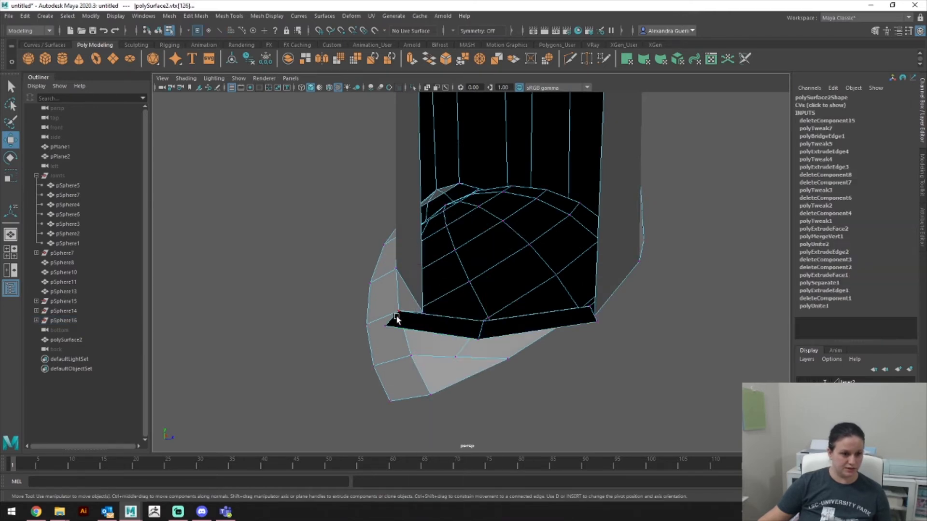
click(394, 324)
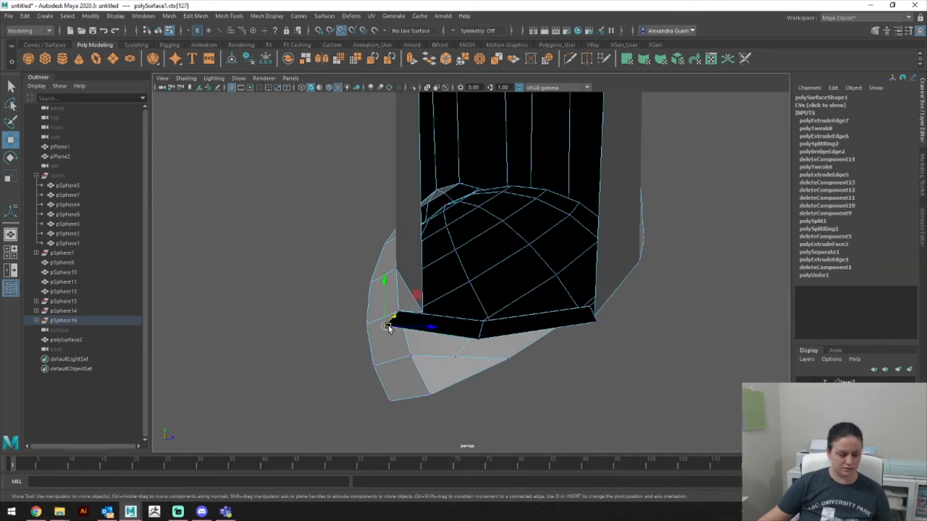
drag(388, 327, 413, 316)
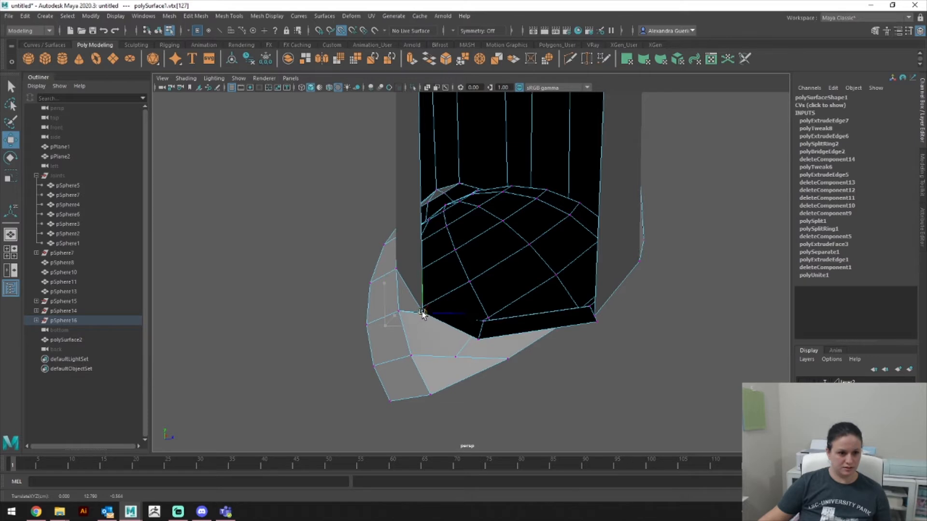
click(584, 325)
click(596, 319)
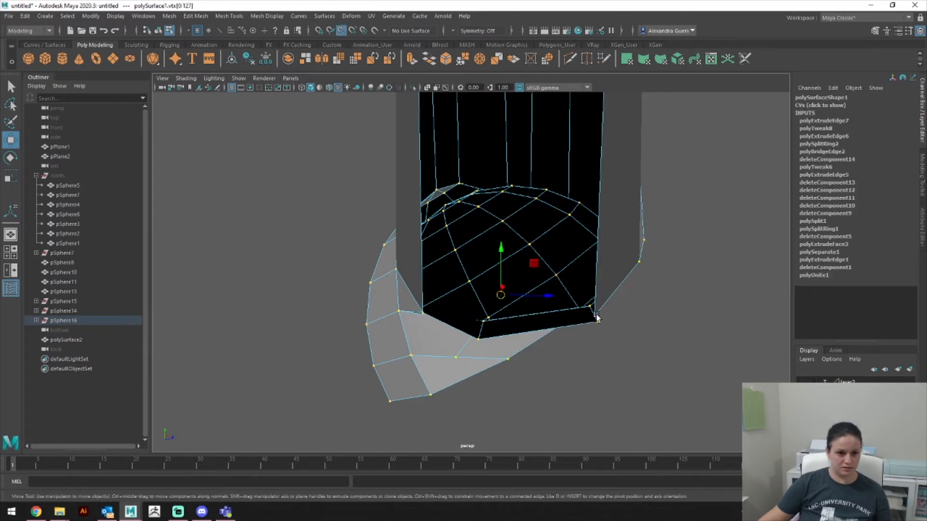
click(596, 319)
drag(598, 321, 599, 331)
key(v)
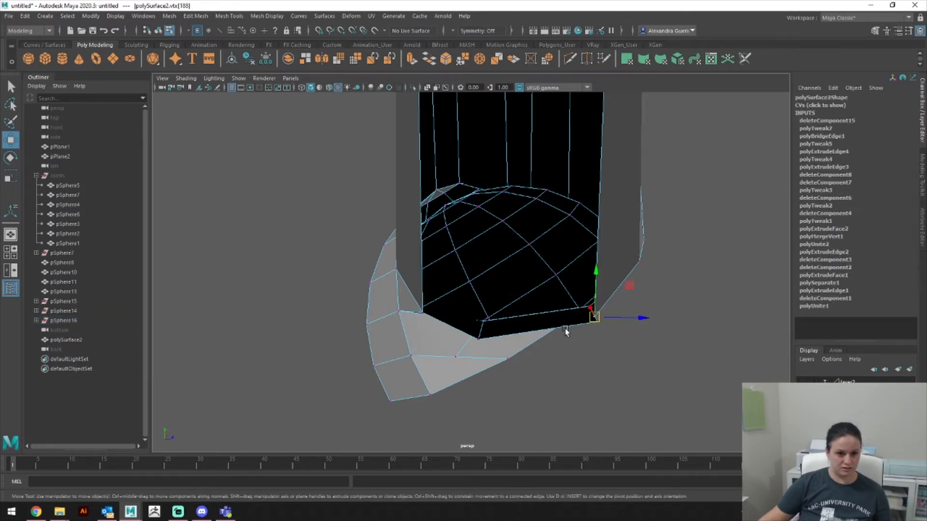
click(576, 327)
click(596, 323)
key(v)
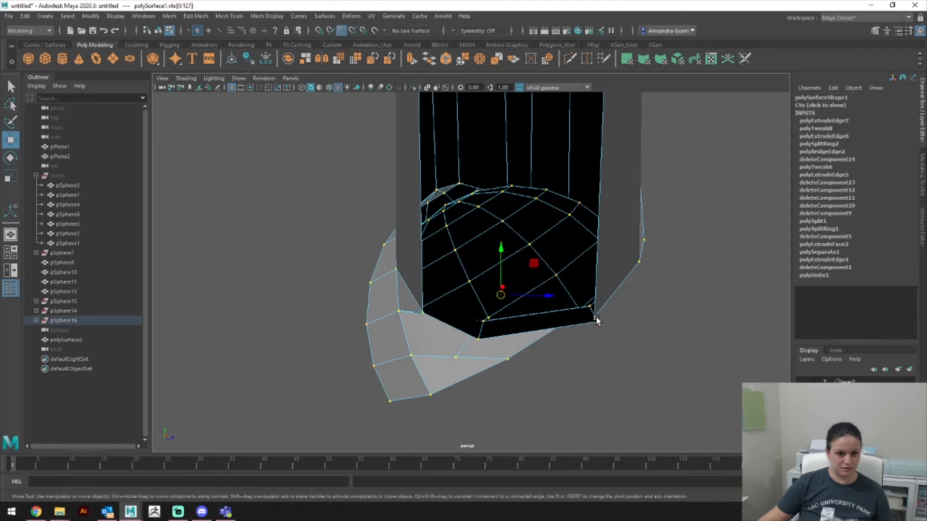
Step: Move the inner vertex below the extruded strip slightly away from the centre line in the front view, and check the smoothed preview
alt+drag(598, 323, 460, 312)
key(space)
drag(399, 269, 467, 263)
key(space)
drag(448, 191, 449, 216)
alt+drag(449, 216, 538, 267)
right_click(492, 246)
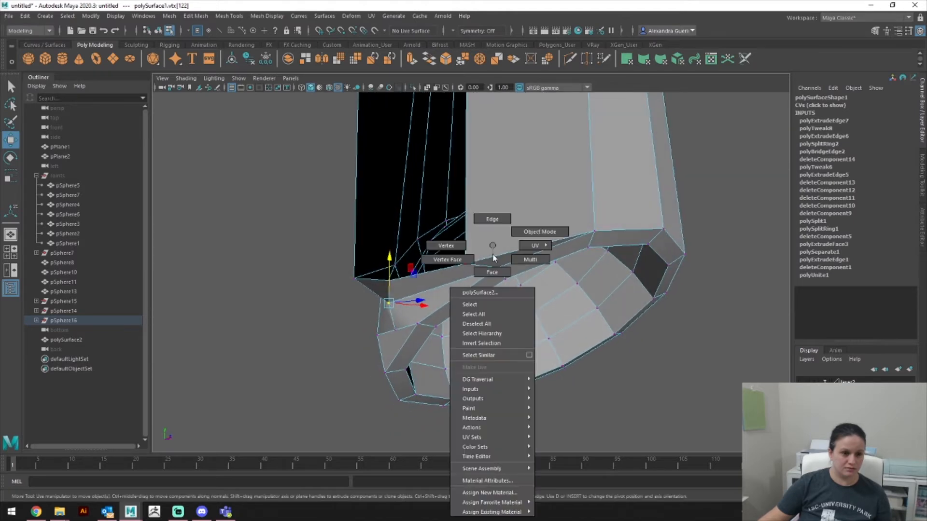
click(510, 233)
key(space)
drag(503, 242, 472, 282)
right_click(497, 245)
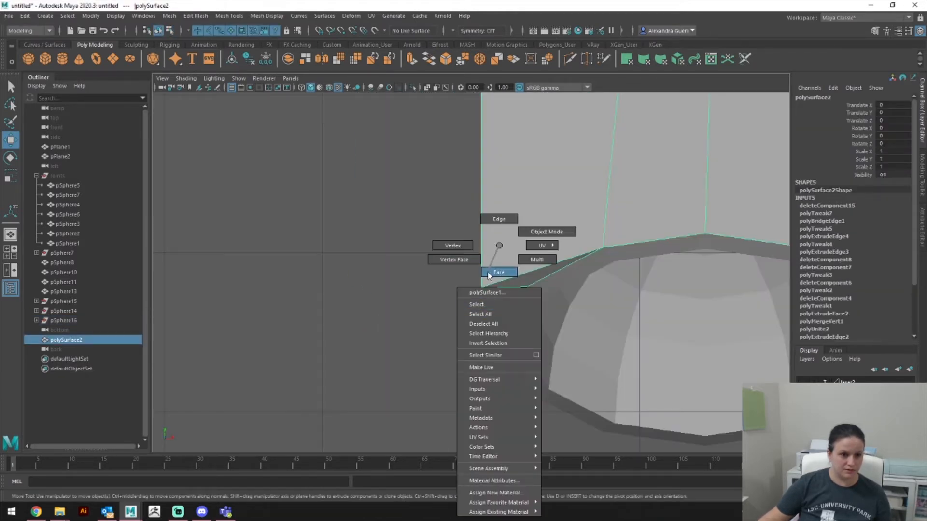
click(457, 246)
drag(472, 312, 531, 313)
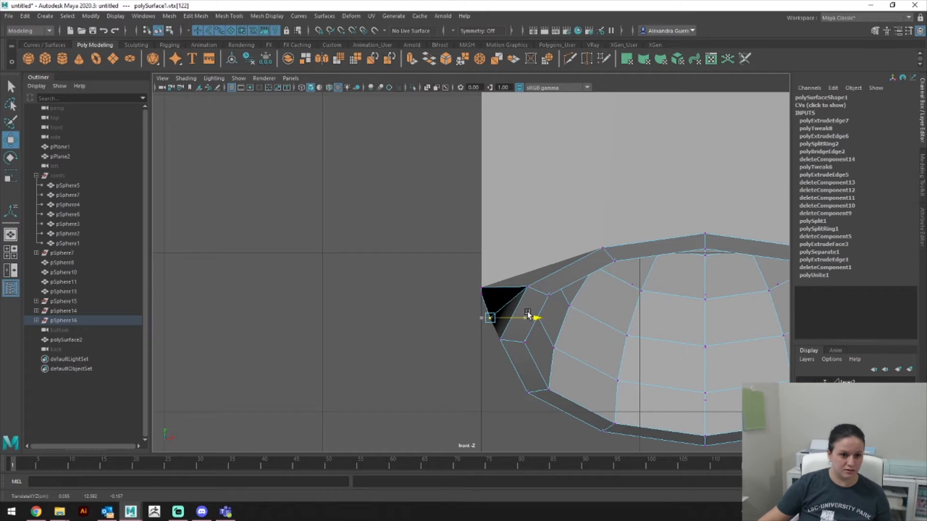
key(space)
drag(527, 313, 577, 287)
key(3)
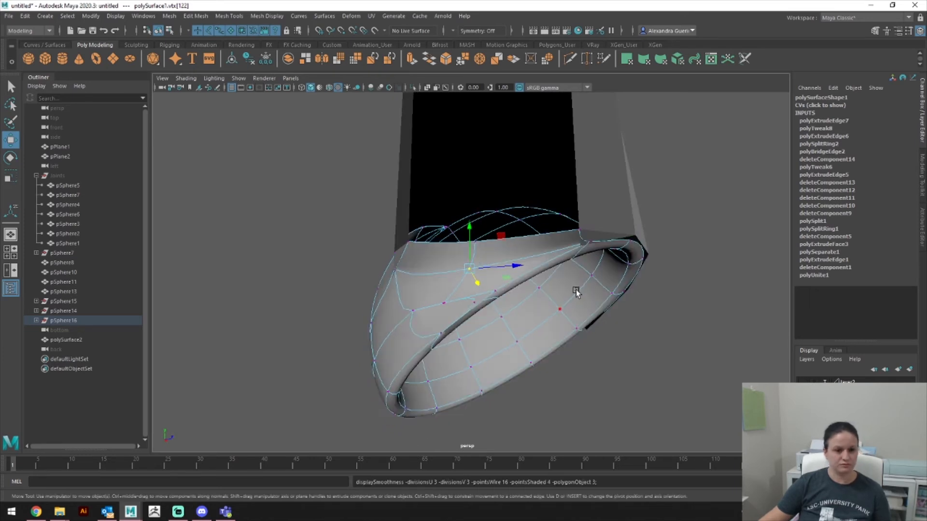
key(1)
Step: Cut an edge with Multi-Cut from the inner loop's lower vertex to the hip socket's rim, and preview the socket smoothed
alt+drag(514, 313, 517, 320)
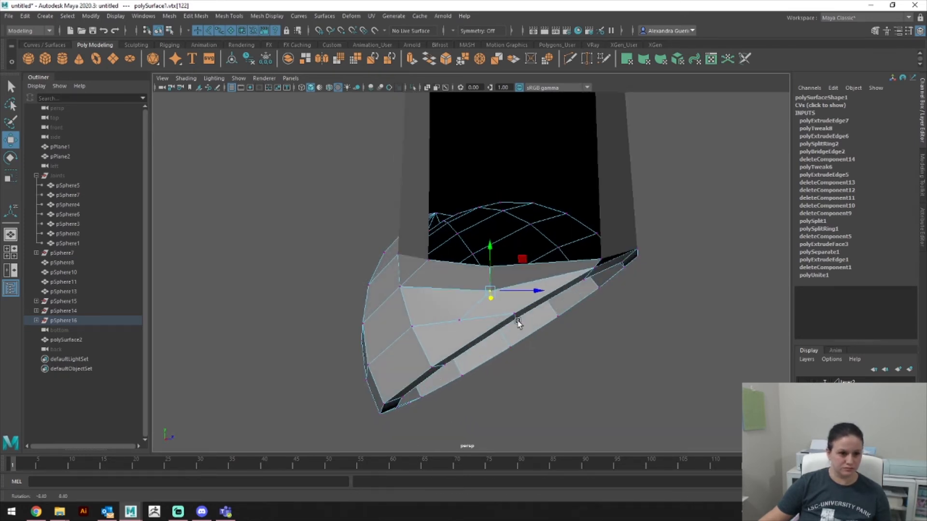
click(923, 188)
click(816, 361)
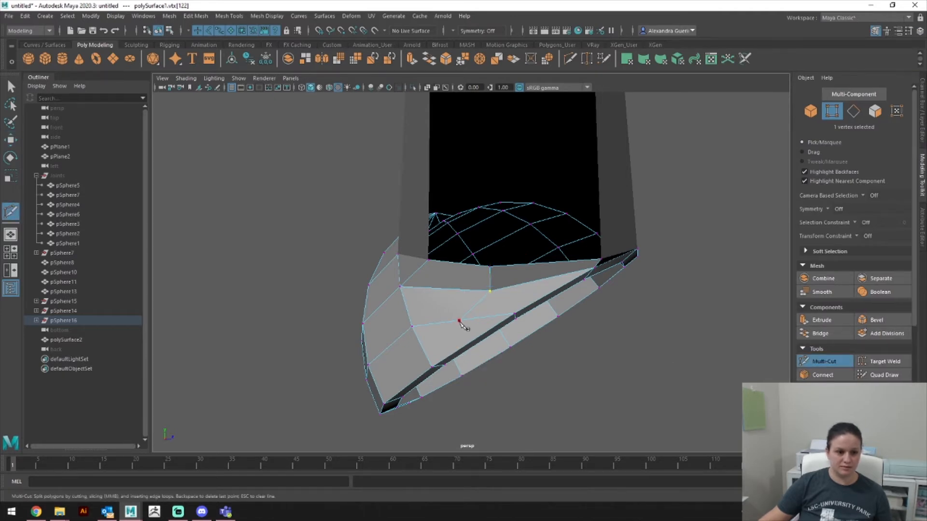
click(432, 367)
key(Return)
right_drag(464, 246, 514, 249)
key(3)
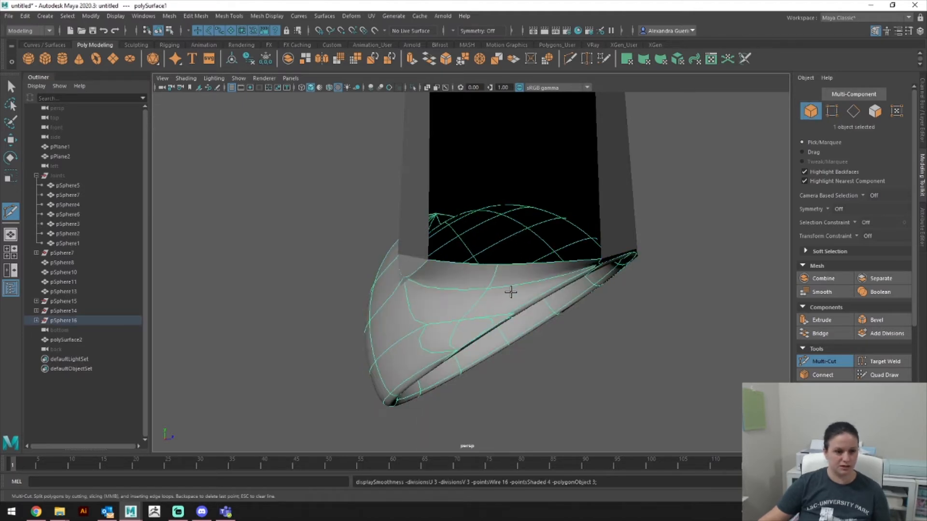
key(1)
Step: Frame the upper torso in the front view and show the layer with the character reference drawings
alt+drag(508, 291, 625, 322)
key(space)
mouse_move(499, 316)
mouse_down()
mouse_move(502, 306)
mouse_move(512, 320)
mouse_up()
alt+middle_drag(505, 283, 505, 307)
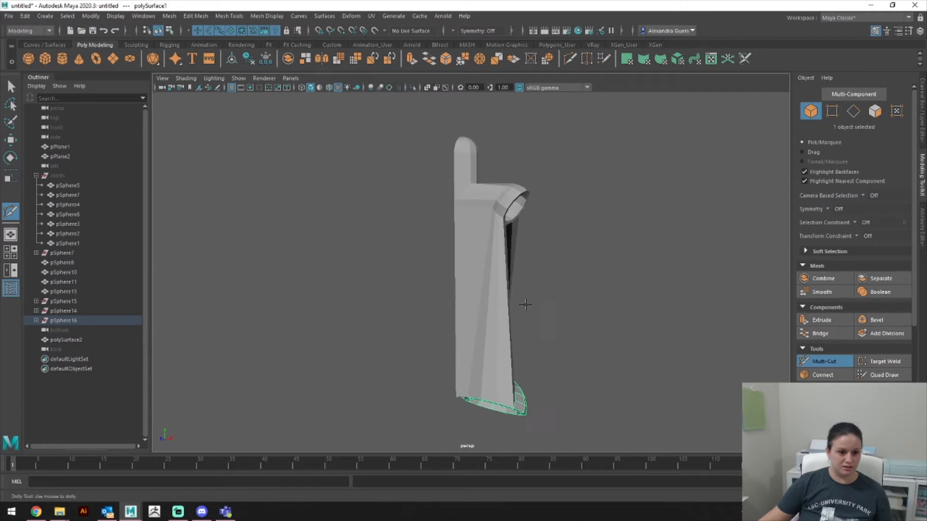
alt+right_drag(505, 307, 665, 319)
alt+middle_drag(575, 273, 561, 315)
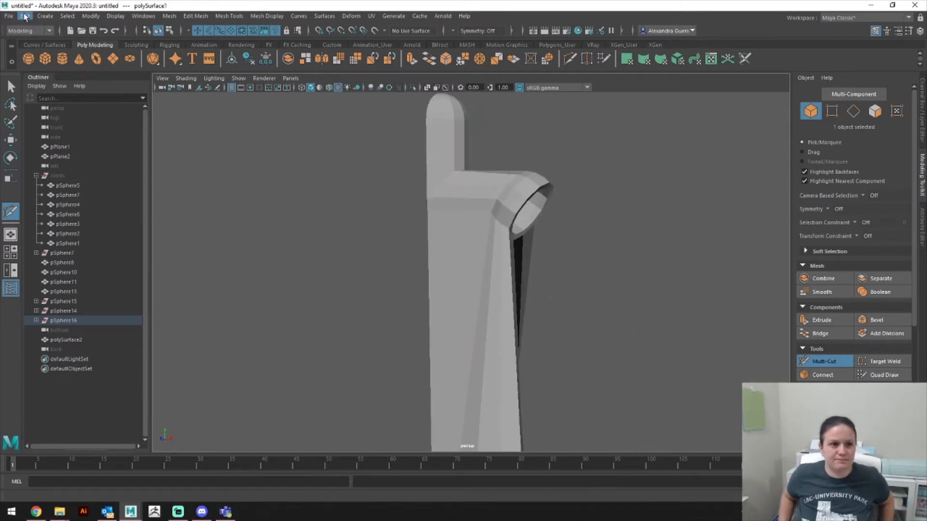
key(space)
click(530, 243)
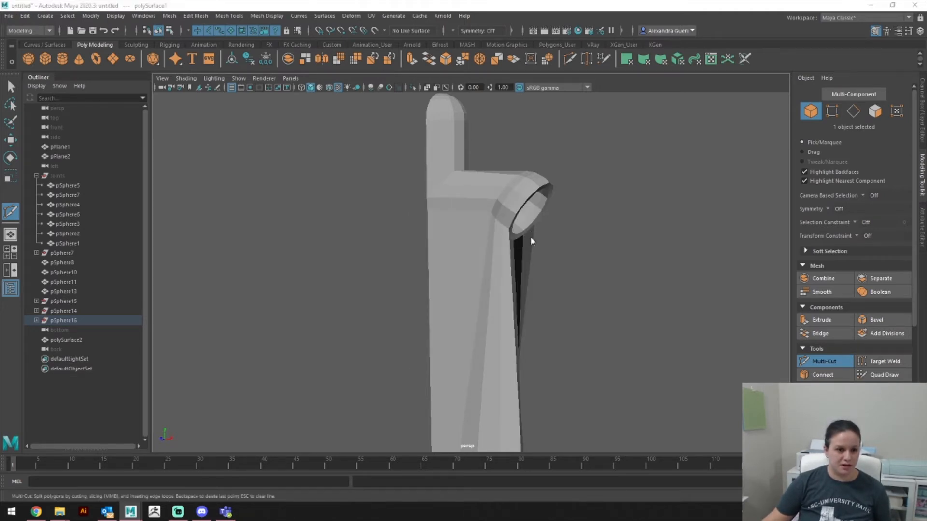
key(space)
drag(531, 238, 531, 256)
scroll(539, 189, up, 3)
scroll(488, 302, down, 8)
scroll(488, 302, up, 5)
scroll(550, 290, up, 2)
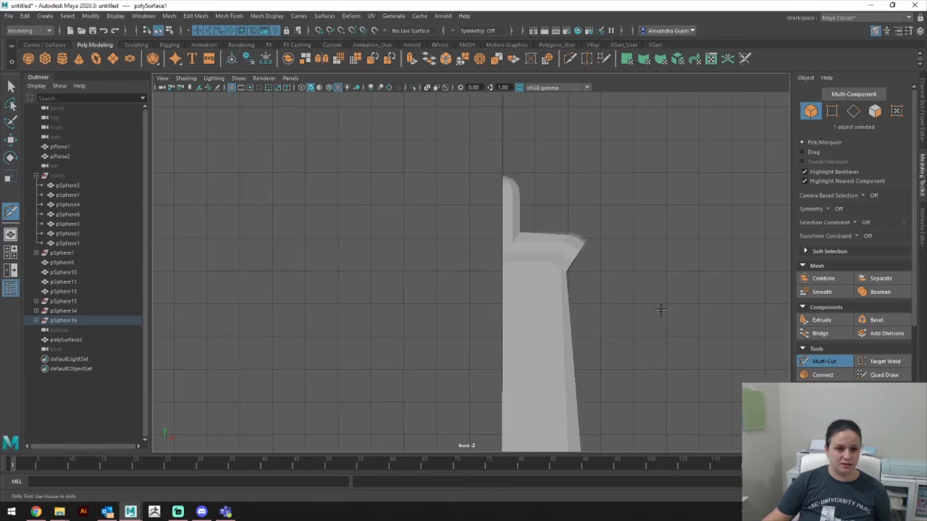
click(922, 128)
click(802, 391)
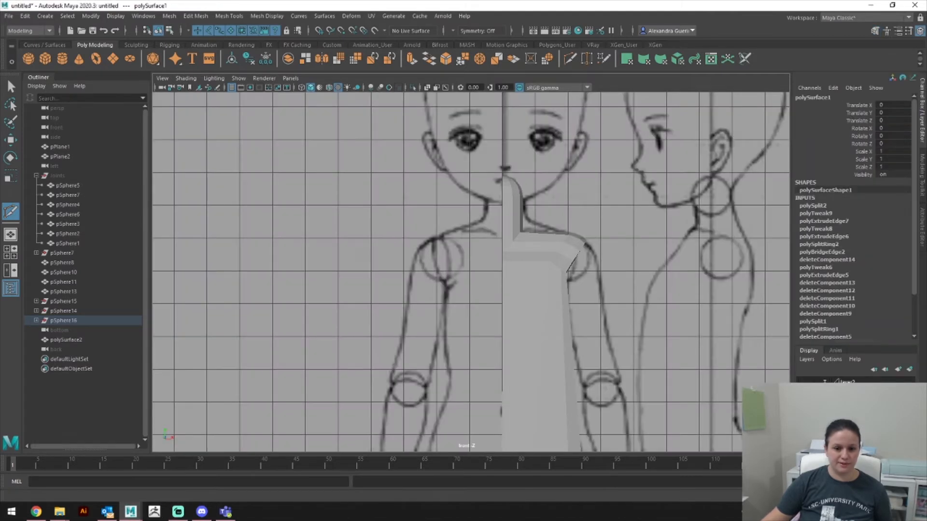
Step: Raise the neck-base and upper chest centre-line vertices and shift the neck corners outward to match the reference's shoulder slope
mouse_move(611, 316)
alt+middle_down()
mouse_move(615, 294)
mouse_move(601, 318)
alt+middle_up()
scroll(600, 317, up, 5)
alt+middle_drag(627, 217, 562, 314)
right_click(520, 300)
right_drag(520, 303, 480, 259)
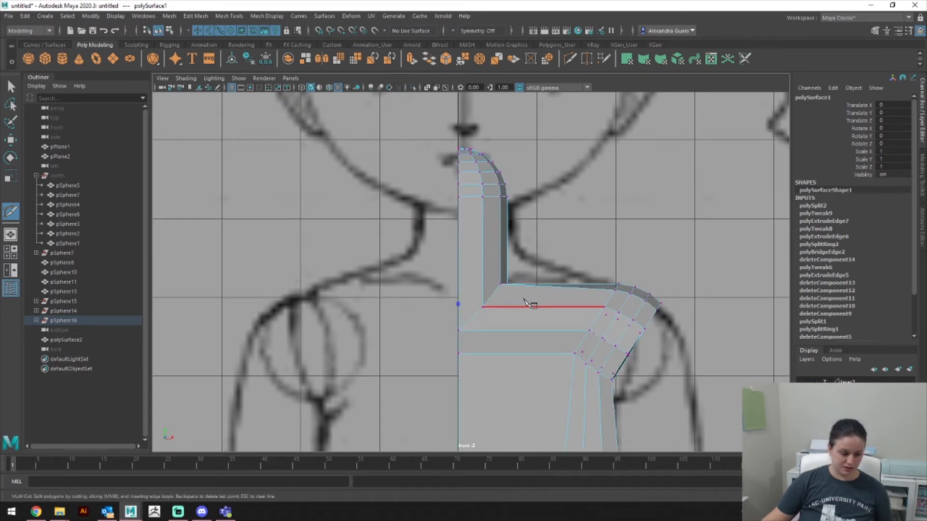
key(q)
drag(464, 254, 532, 240)
key(w)
key(ctrl+z)
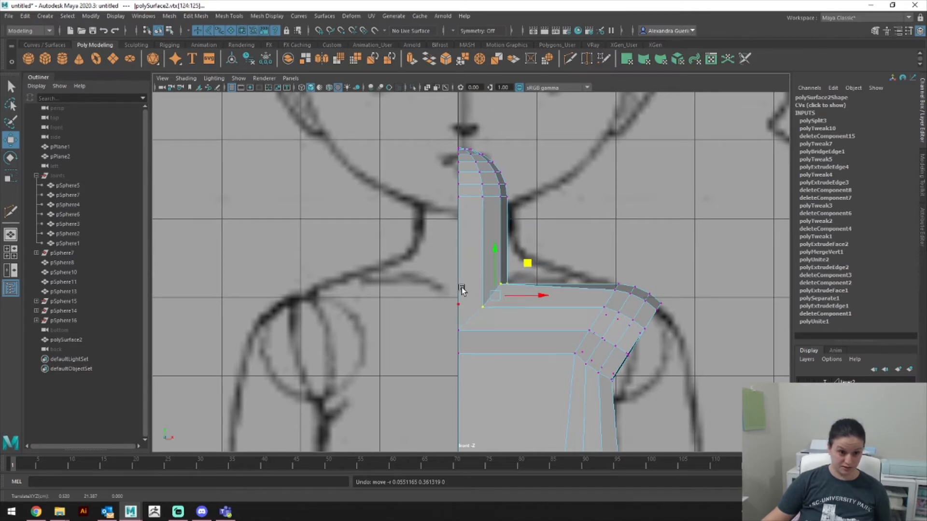
shift+drag(436, 252, 517, 369)
mouse_move(482, 275)
mouse_down()
mouse_move(487, 245)
mouse_move(478, 290)
mouse_up()
middle_drag(526, 240, 535, 239)
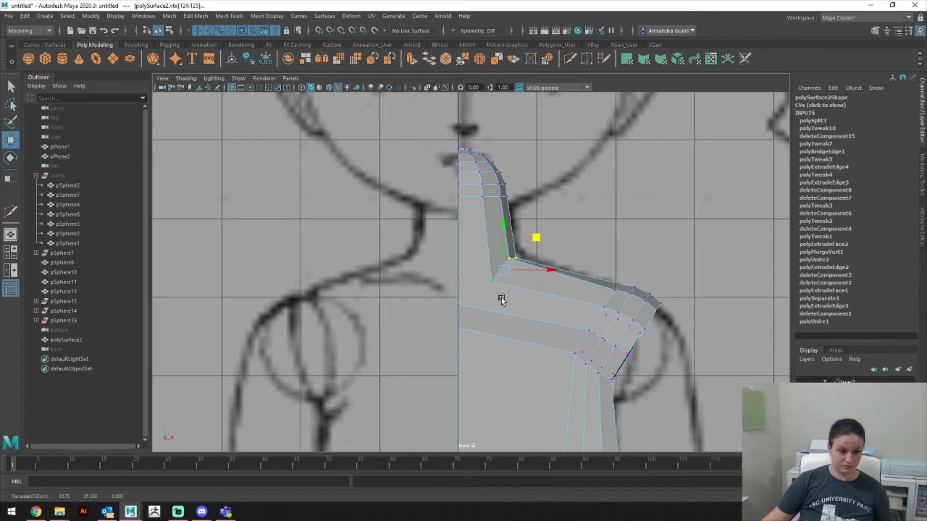
Step: Adjust the inner and outer neck corner vertices individually to fit the reference's neckline
ctrl+click(521, 252)
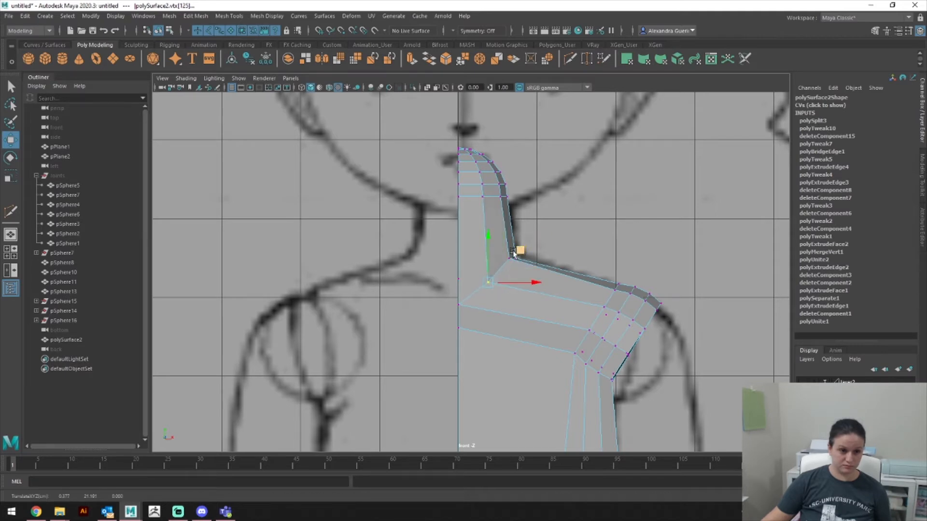
click(511, 261)
middle_drag(540, 231, 538, 238)
Step: Insert an edge loop across the torso below the shoulder socket and scale it vertically into a level line
mouse_move(670, 328)
alt+middle_down()
mouse_move(645, 259)
mouse_move(638, 176)
mouse_move(624, 160)
alt+middle_up()
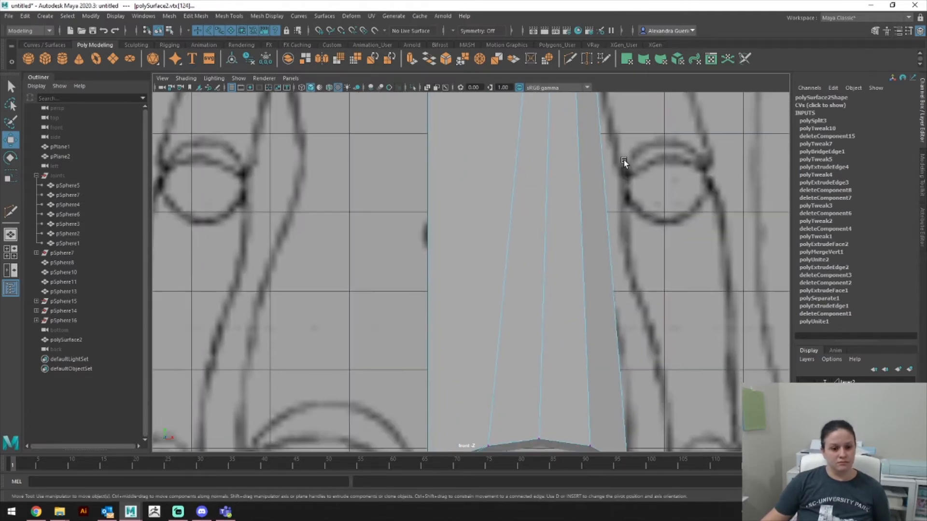
mouse_move(646, 269)
alt+middle_down()
mouse_move(650, 215)
mouse_move(644, 497)
alt+middle_up()
mouse_move(675, 233)
alt+middle_down()
mouse_move(697, 364)
mouse_move(685, 306)
alt+middle_up()
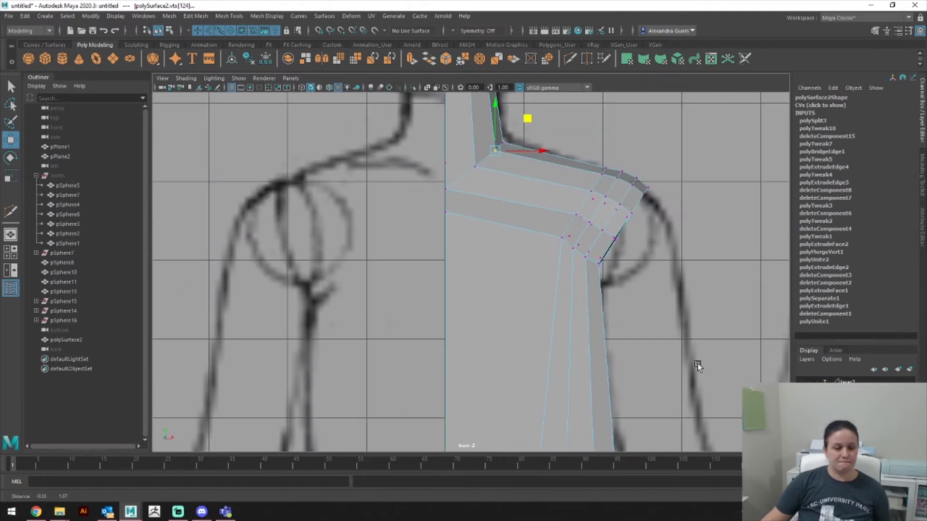
click(195, 16)
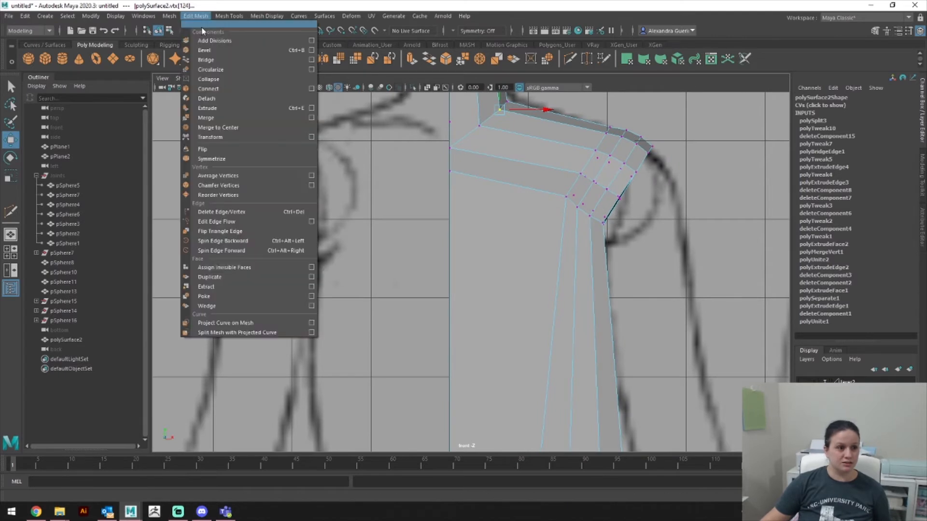
mouse_move(229, 16)
click(237, 87)
alt+middle_drag(645, 290, 631, 247)
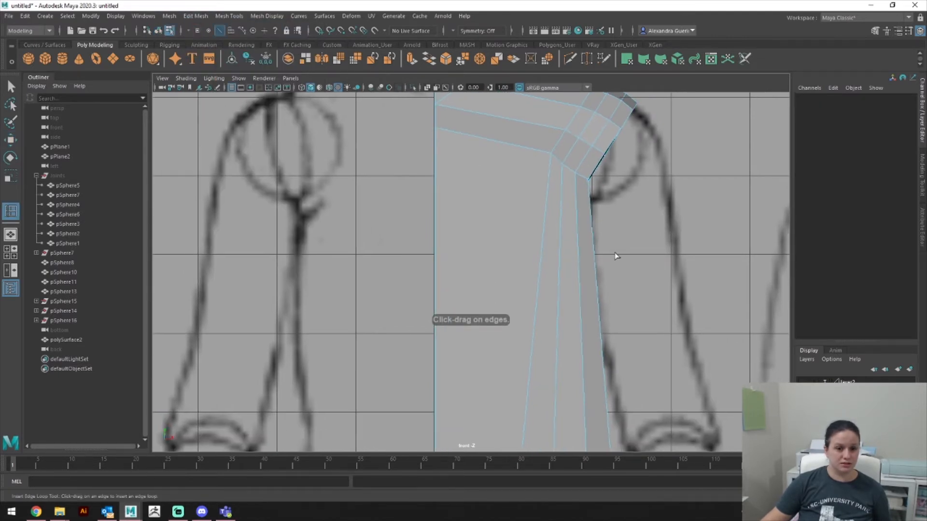
click(575, 260)
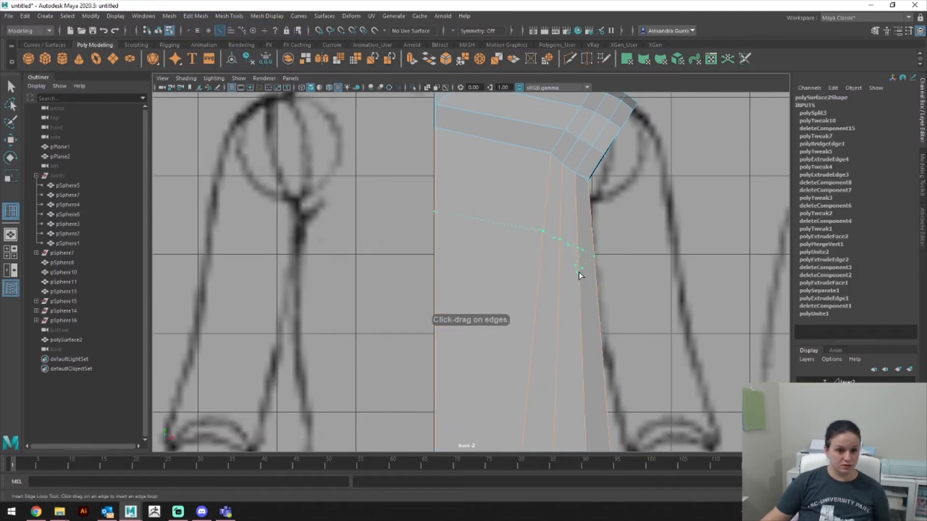
key(w)
key(r)
drag(511, 202, 516, 227)
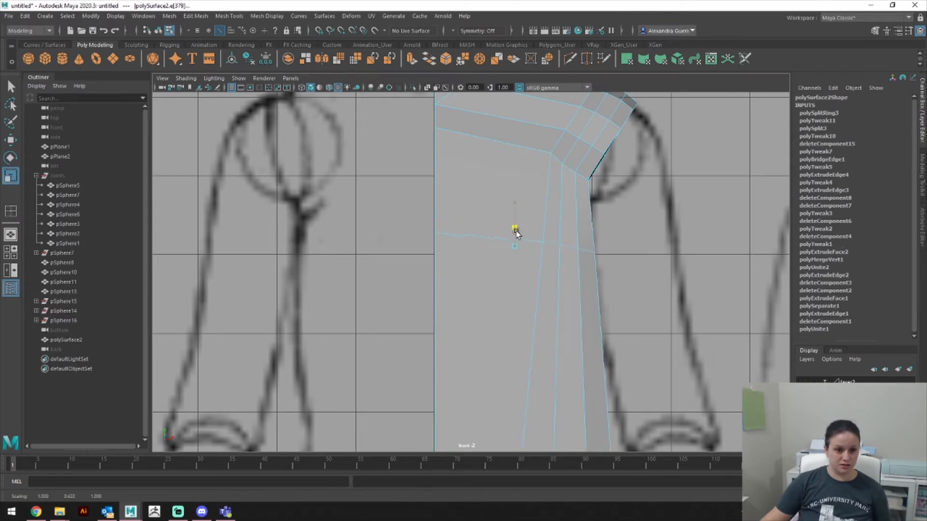
Step: Select the back row of vertices on the new edge loop below the shoulder socket and move it backward
alt+middle_drag(529, 264, 555, 242)
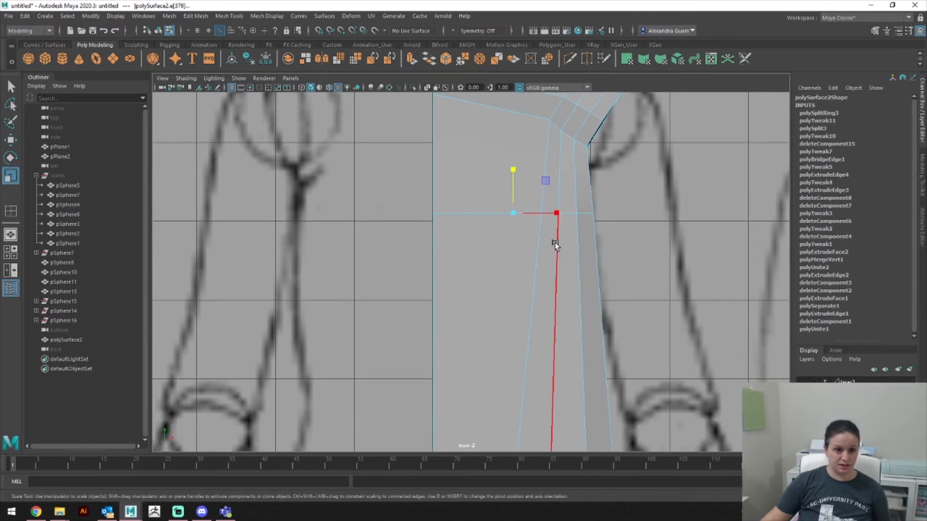
key(space)
mouse_move(554, 242)
mouse_down()
mouse_move(569, 242)
mouse_move(522, 247)
mouse_move(537, 262)
mouse_move(567, 252)
mouse_move(618, 268)
mouse_move(572, 246)
mouse_up()
scroll(572, 246, up, 3)
right_drag(572, 245, 527, 246)
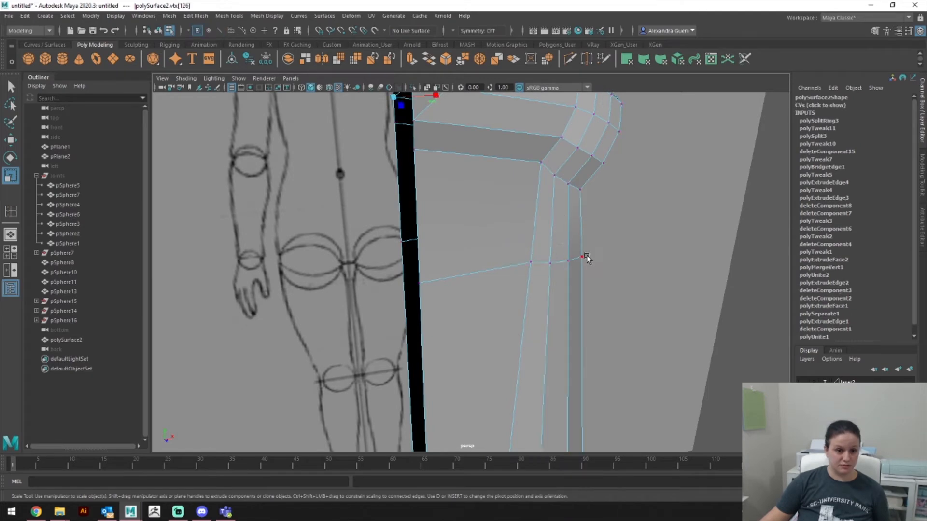
shift+double_click(431, 285)
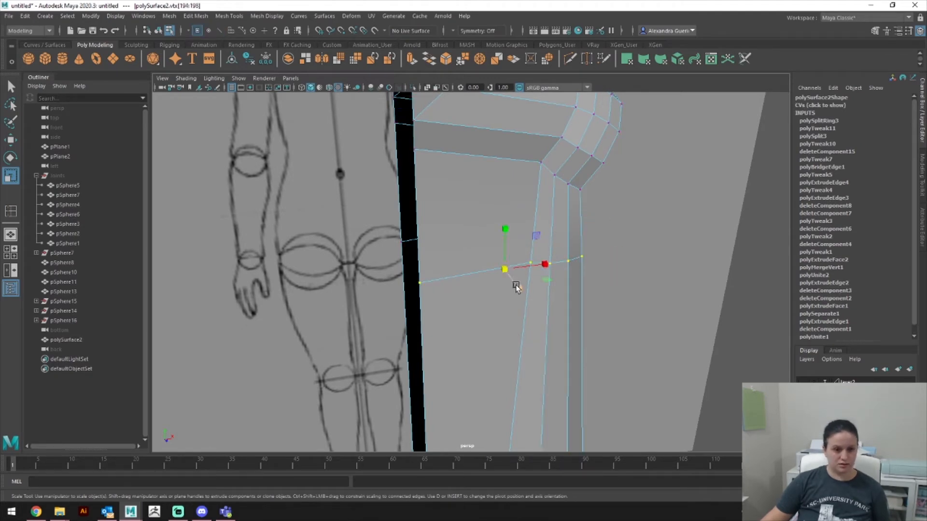
alt+drag(483, 223, 623, 248)
click(379, 271)
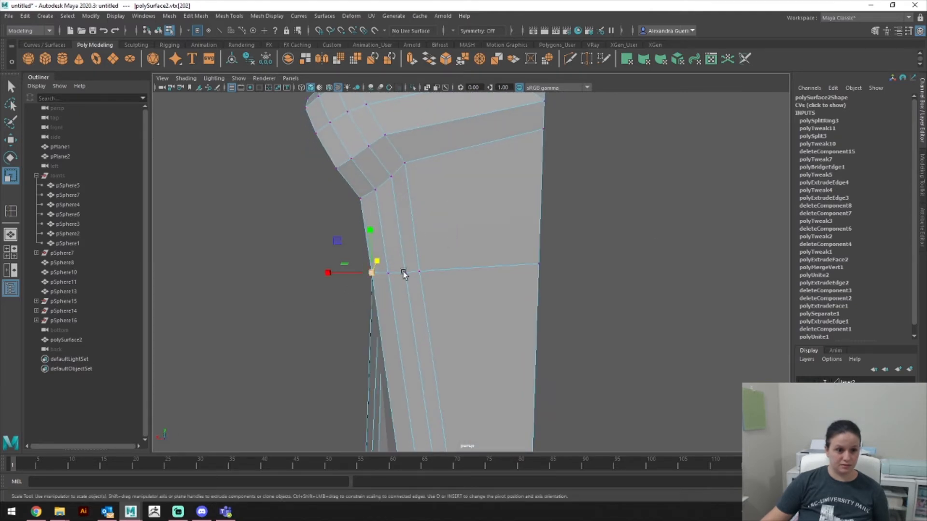
click(533, 265)
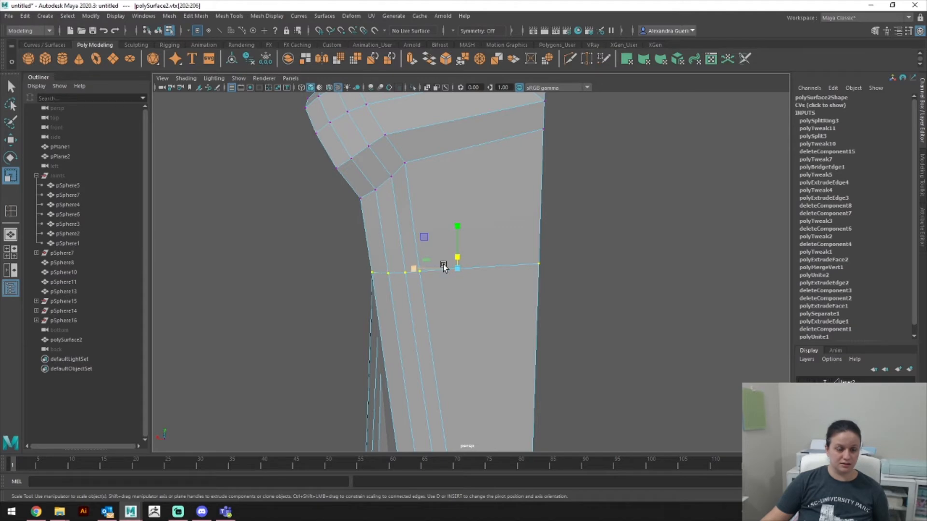
alt+drag(444, 267, 374, 306)
drag(413, 271, 569, 257)
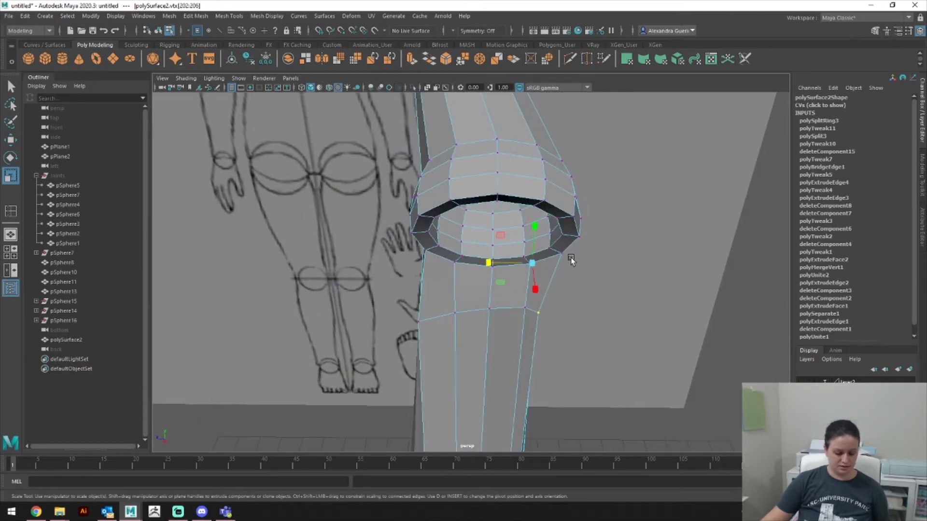
key(w)
middle_drag(485, 261, 496, 262)
Step: In the side view, align the loop's back row with the reference's back and move its front row forward to the chest outline
key(space)
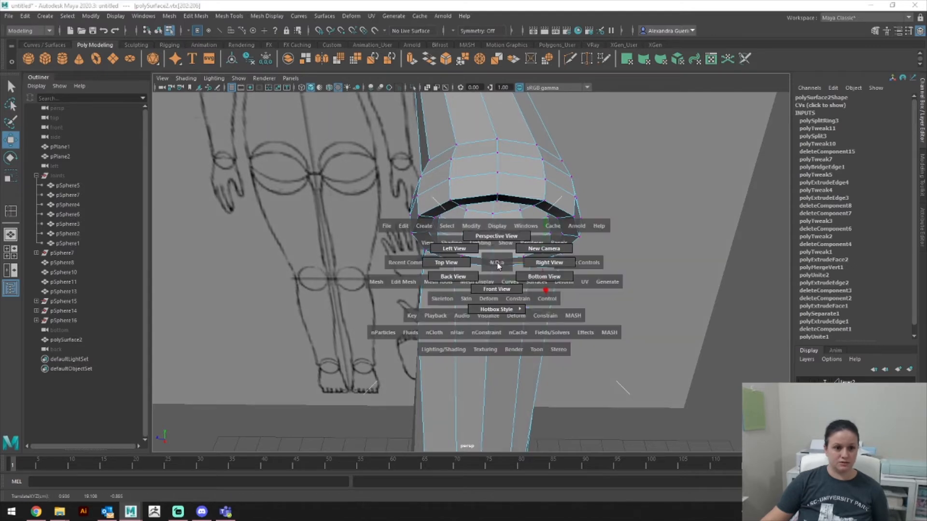
drag(498, 283, 532, 288)
scroll(565, 344, down, 5)
scroll(548, 275, up, 2)
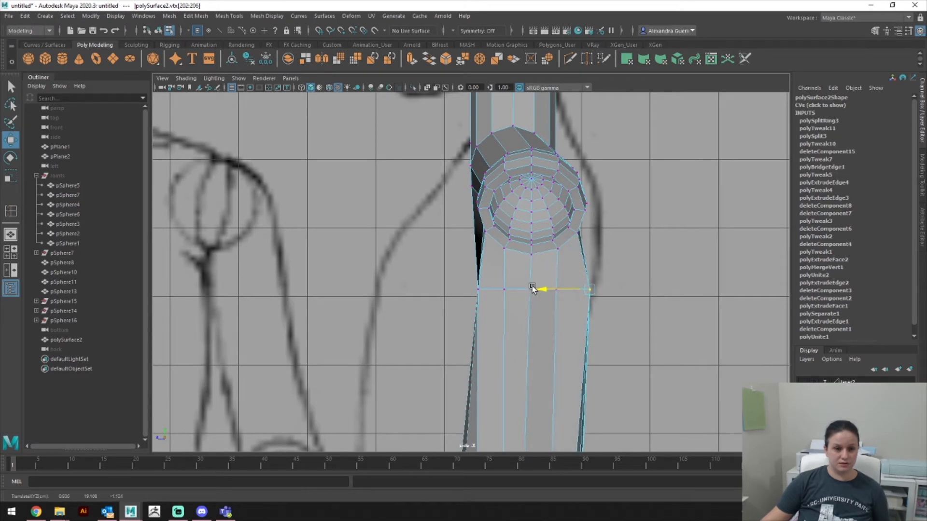
drag(448, 273, 327, 270)
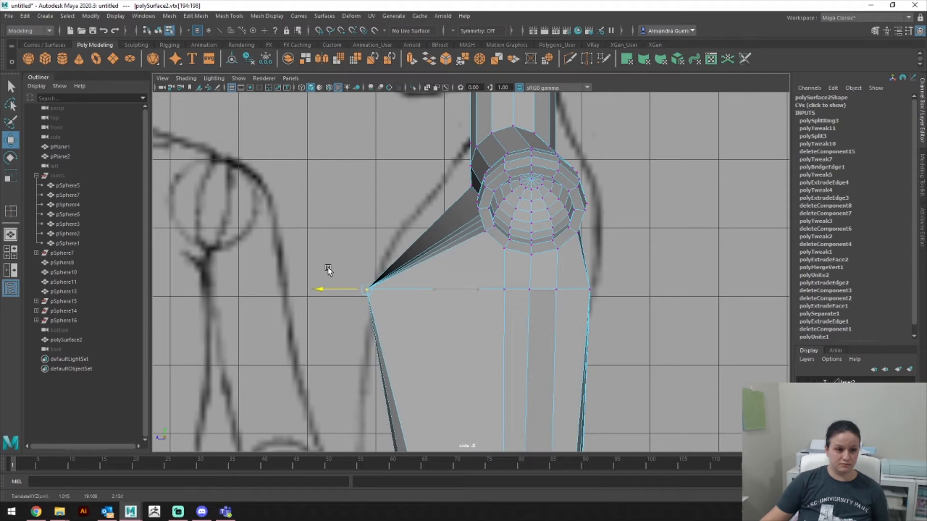
alt+middle_drag(609, 265, 605, 307)
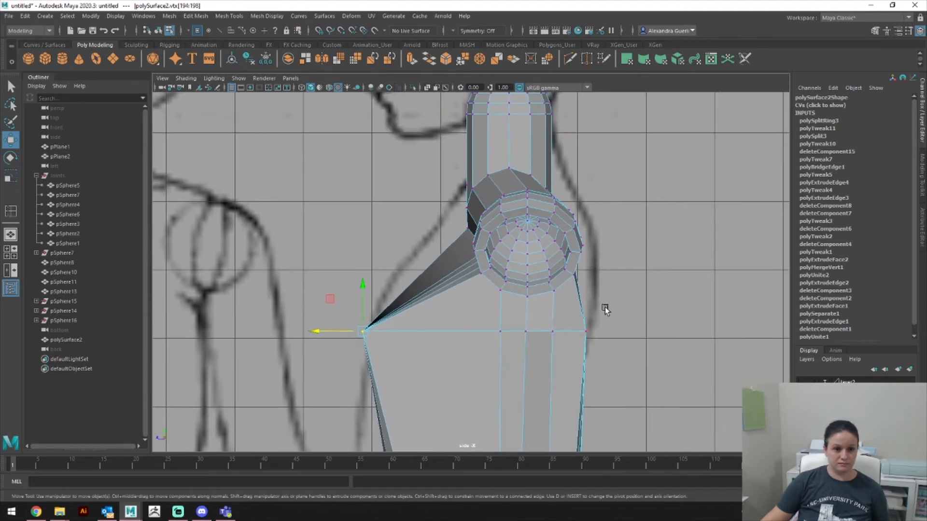
Step: Combine the torso mesh and the hip socket sphere into one object
key(space)
drag(606, 300, 560, 232)
right_drag(560, 233, 600, 207)
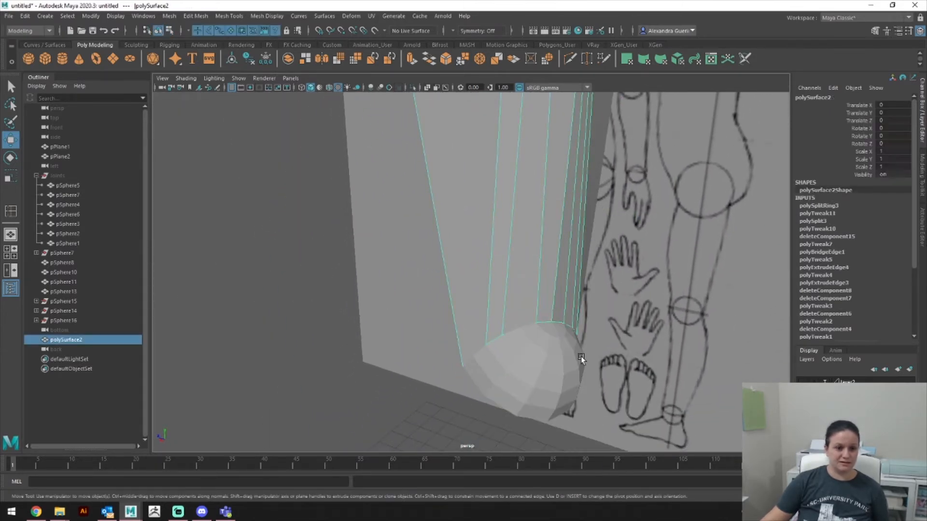
click(580, 356)
shift+click(559, 287)
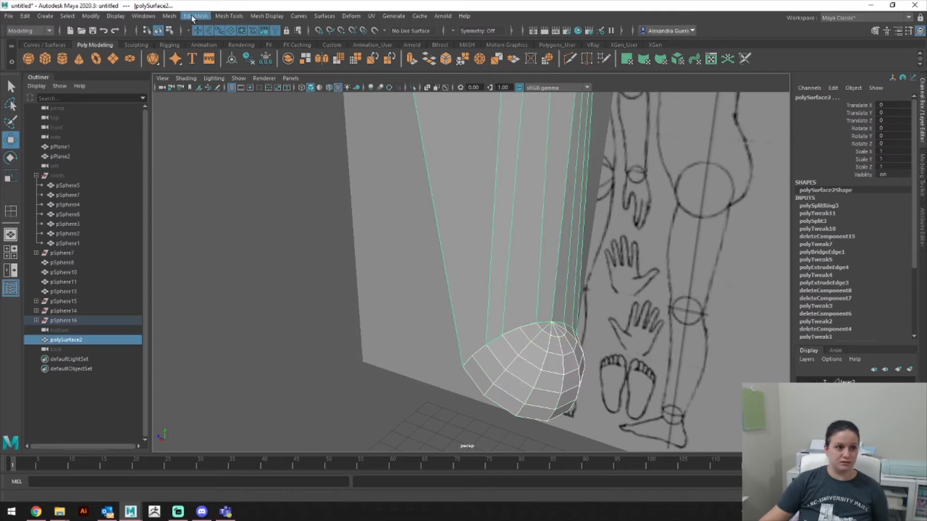
click(169, 15)
click(193, 50)
Step: Merge the overlapping vertices around the hip socket of the combined mesh
right_drag(542, 320, 542, 217)
drag(386, 234, 700, 449)
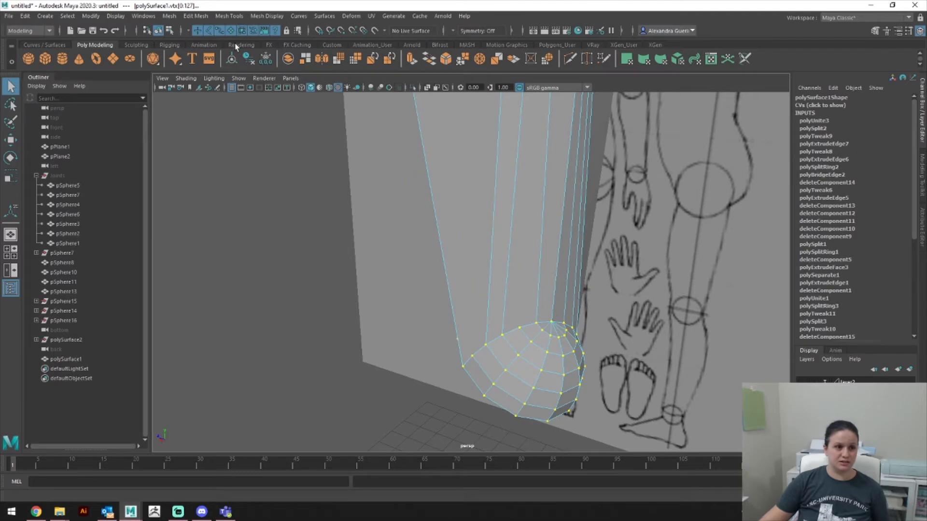
click(229, 16)
mouse_move(195, 17)
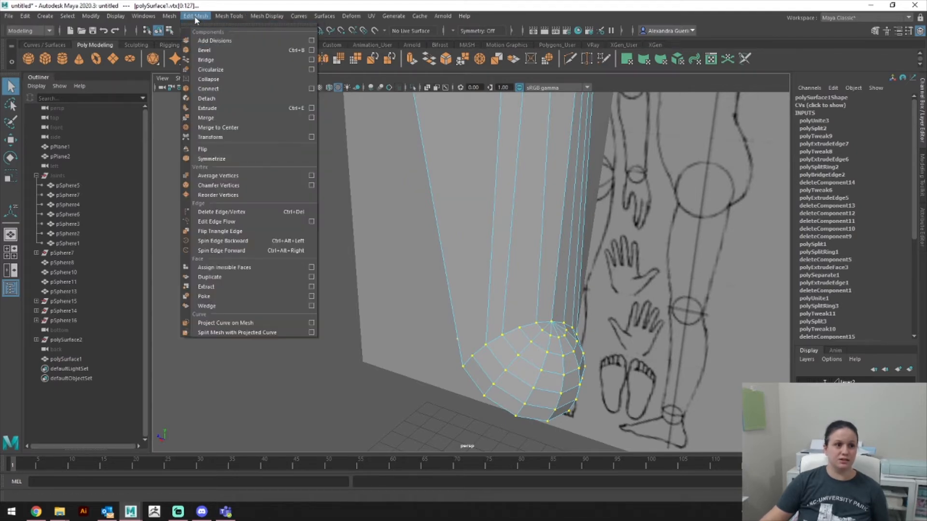
click(205, 118)
Step: Examine the merged torso's faces and its join with the hip socket from several sides
right_drag(500, 245, 532, 222)
alt+drag(533, 222, 598, 245)
alt+drag(481, 208, 529, 328)
alt+drag(532, 93, 548, 260)
right_click(549, 246)
right_drag(551, 263, 546, 271)
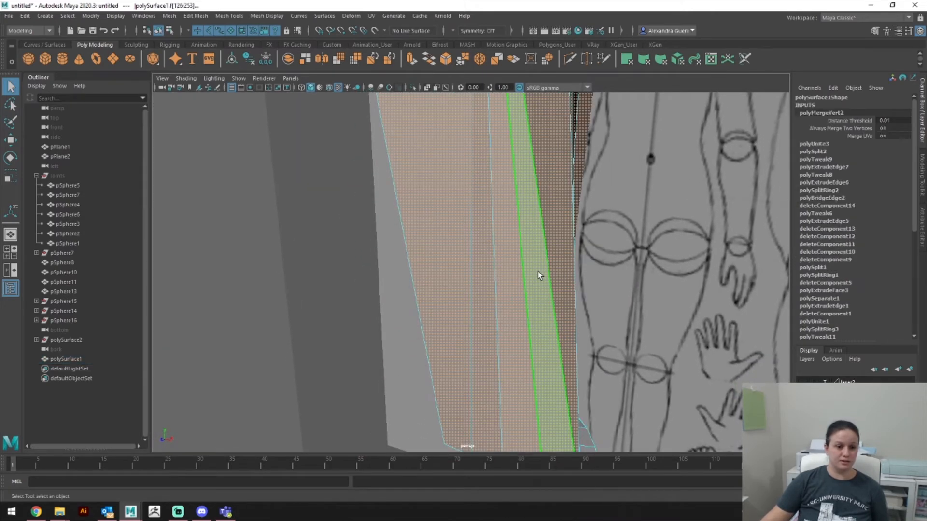
shift+click(474, 276)
alt+drag(491, 294, 602, 259)
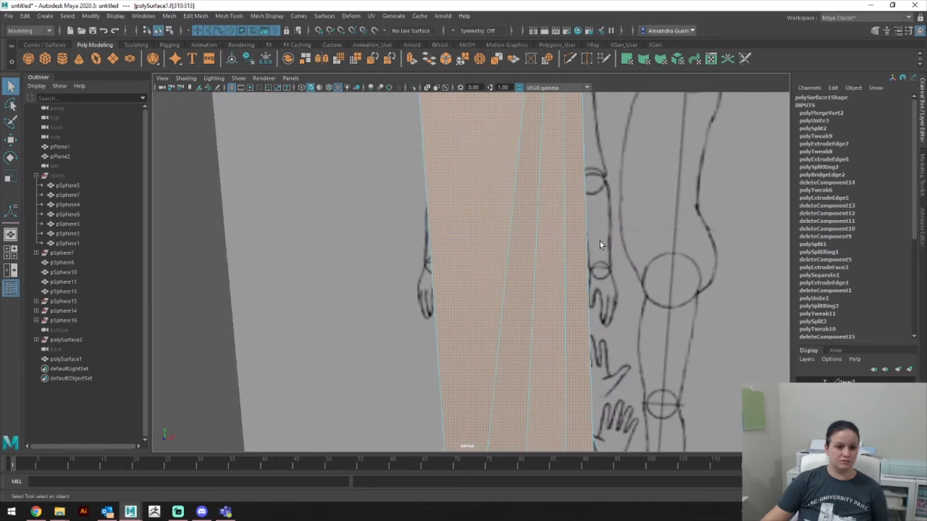
scroll(587, 387, down, 3)
alt+drag(588, 387, 293, 360)
scroll(571, 279, up, 3)
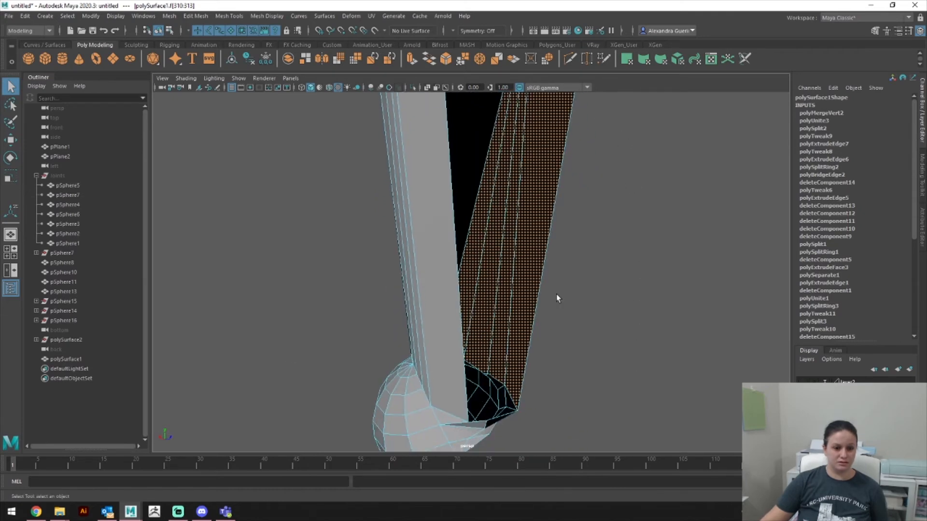
alt+drag(536, 189, 639, 318)
mouse_move(267, 317)
alt+mouse_down()
mouse_move(507, 244)
mouse_move(373, 248)
mouse_move(574, 271)
mouse_move(505, 311)
mouse_move(559, 296)
mouse_move(531, 304)
mouse_move(536, 310)
mouse_move(501, 315)
mouse_move(496, 242)
mouse_move(514, 306)
mouse_move(639, 306)
alt+mouse_up()
Step: Move the outer front vertices of the chest row backward individually to round the chest toward the side
right_drag(427, 294, 426, 233)
right_click(414, 304)
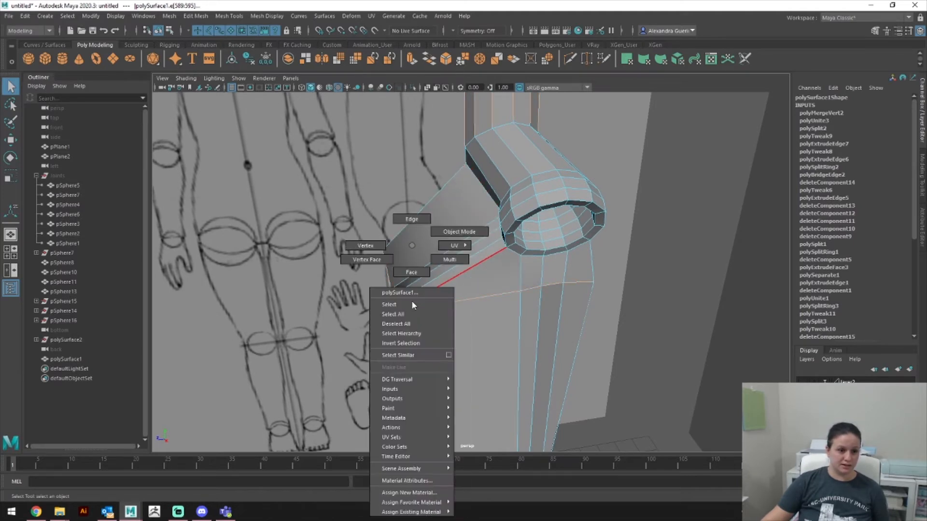
click(366, 245)
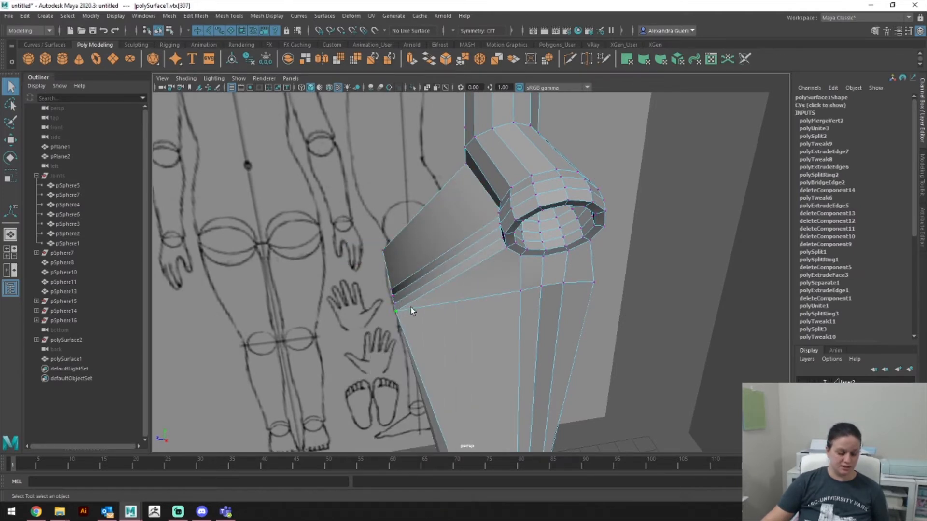
key(r)
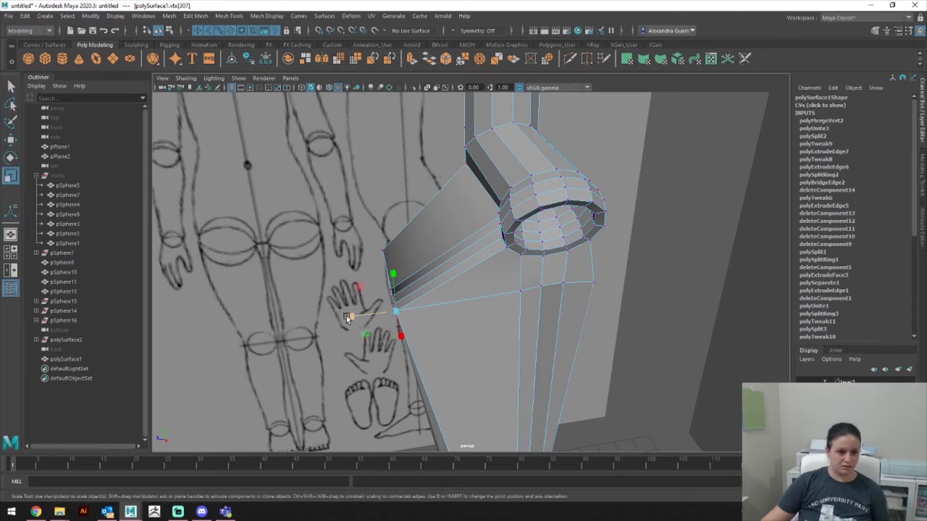
key(w)
drag(349, 317, 378, 298)
click(396, 301)
click(379, 301)
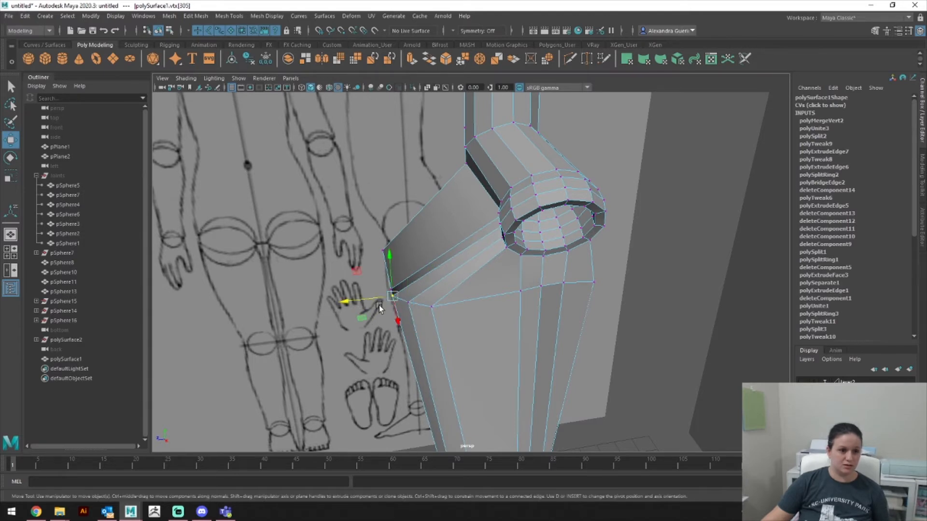
shift+click(434, 306)
drag(374, 304, 367, 330)
shift+click(392, 290)
Step: In the back view, shift the back row's vertices inward one by one to spread them toward the centre line
click(465, 313)
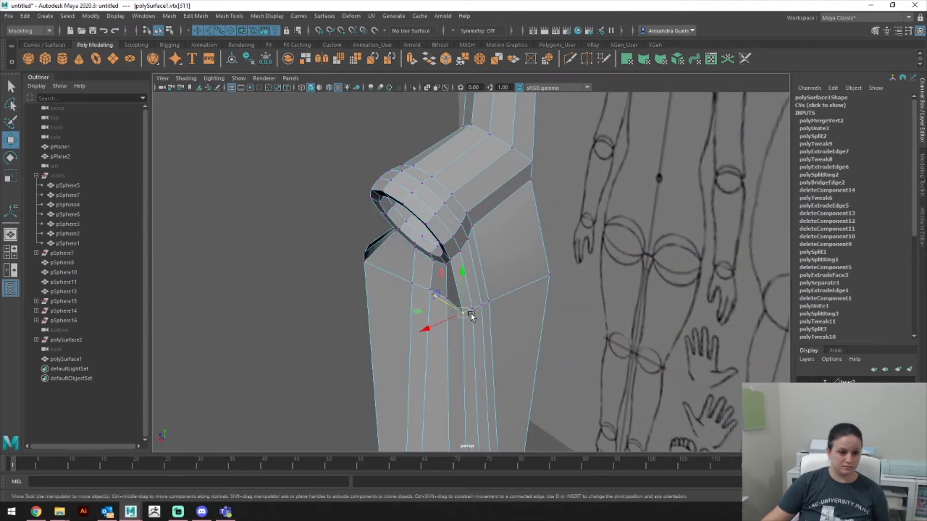
alt+drag(494, 305, 408, 305)
key(space)
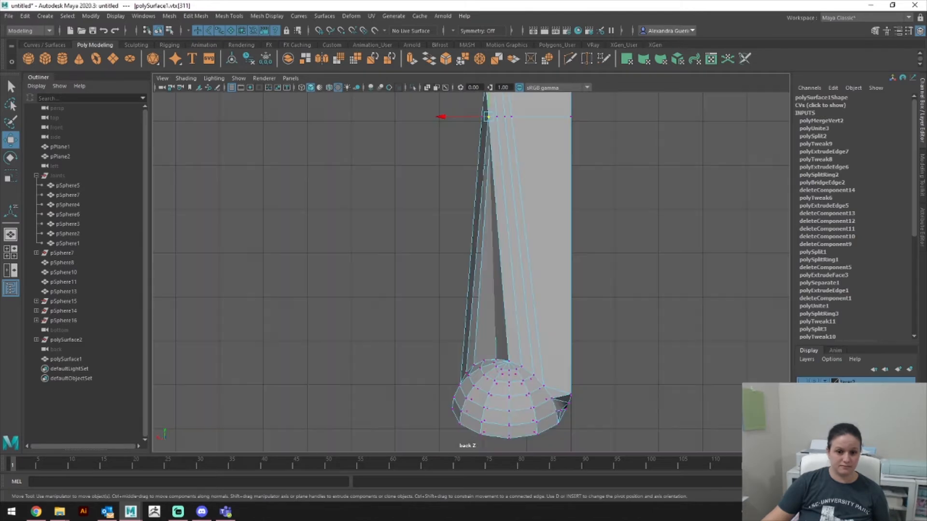
alt+right_drag(577, 286, 718, 283)
alt+middle_drag(604, 195, 544, 440)
alt+right_drag(536, 329, 720, 321)
alt+middle_drag(664, 292, 666, 251)
click(476, 297)
drag(436, 296, 508, 297)
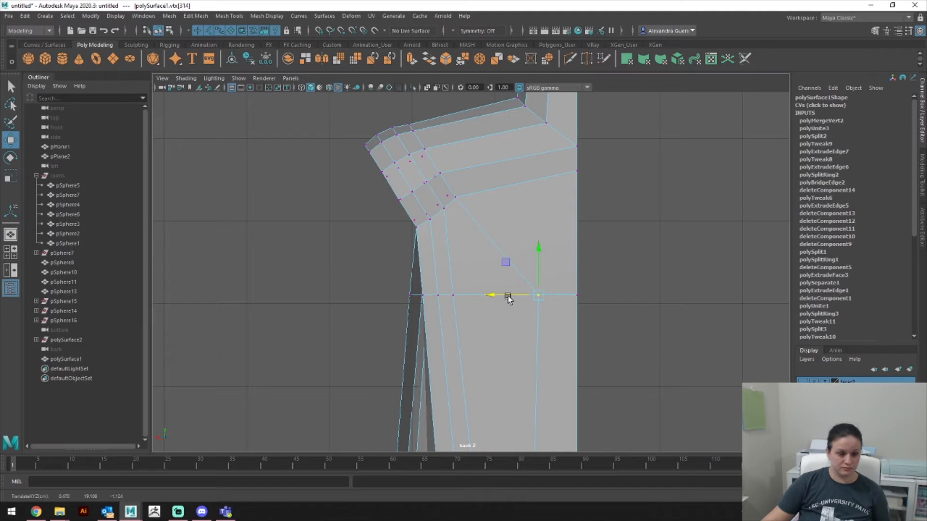
click(456, 293)
drag(425, 294, 435, 326)
click(436, 295)
click(421, 297)
Step: In the front view, move the chest row's vertices inward one by one to space them more evenly
key(space)
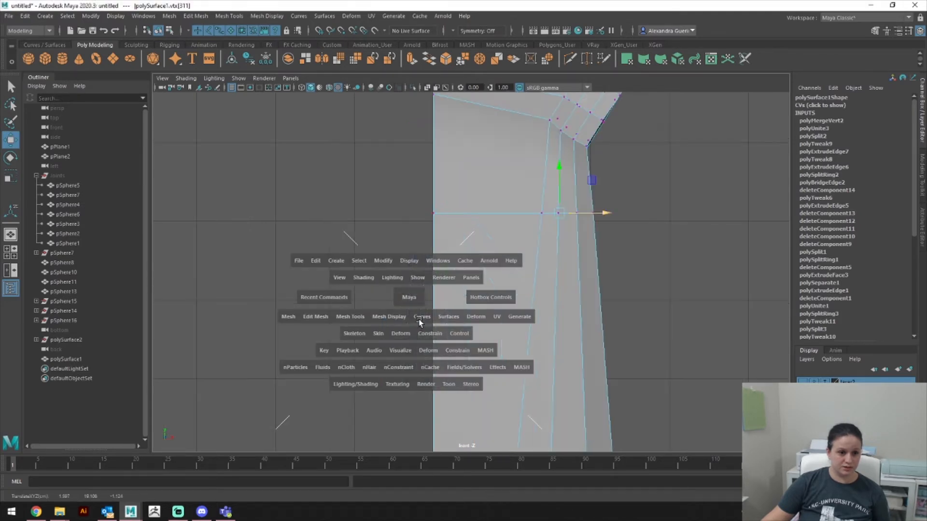
alt+drag(575, 259, 613, 257)
alt+middle_drag(612, 256, 576, 323)
click(531, 305)
drag(577, 304, 618, 308)
click(552, 303)
click(572, 303)
click(585, 304)
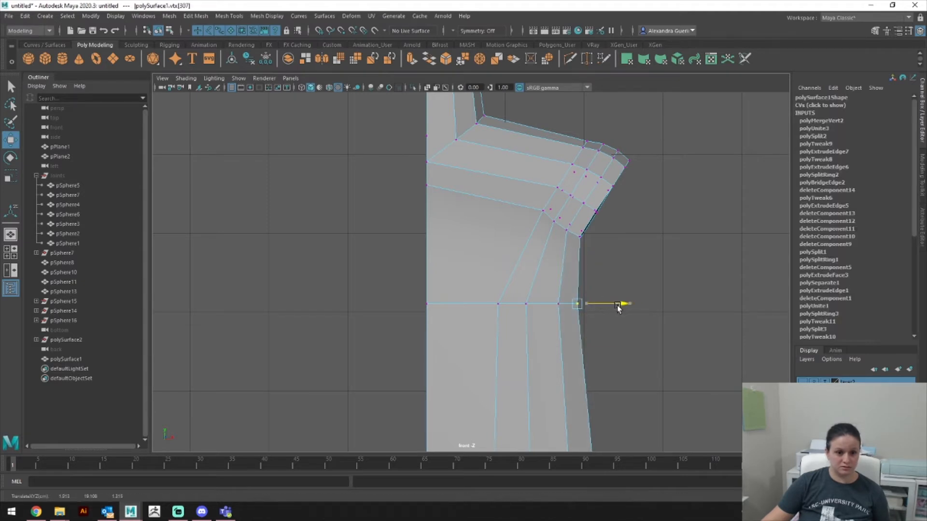
Step: Inspect the reshaped vertex row below the shoulder socket from the side and back in the perspective view
alt+middle_drag(653, 367, 654, 223)
alt+middle_drag(625, 162, 654, 230)
key(space)
drag(655, 227, 560, 328)
click(557, 289)
click(535, 298)
alt+drag(637, 324, 555, 301)
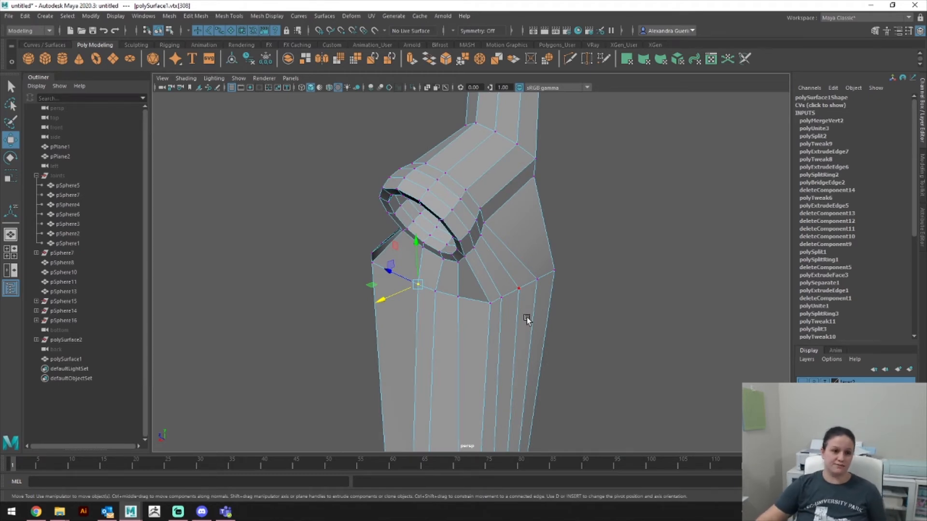
alt+drag(526, 317, 511, 271)
Step: Select the faces at the back of the shoulder and move them backward and slightly up to the reference's back outline
right_drag(488, 153, 474, 170)
click(481, 158)
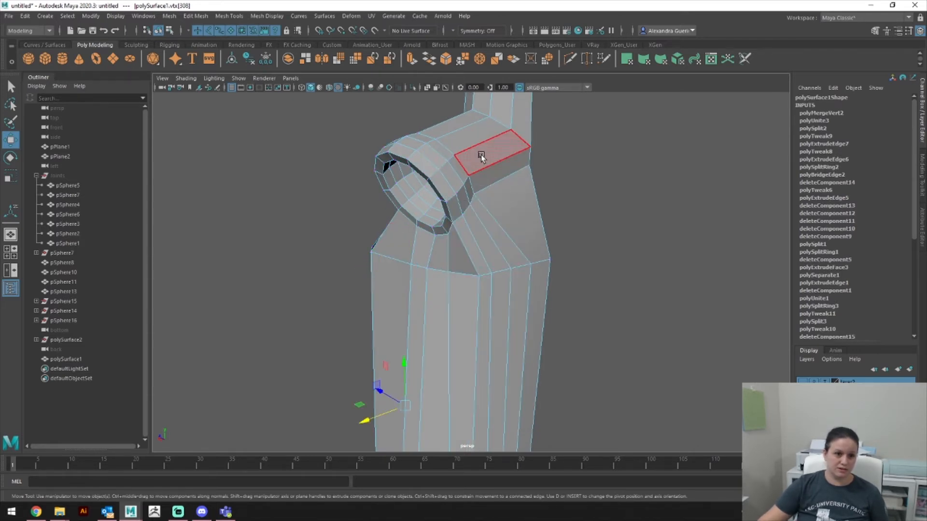
shift+click(453, 169)
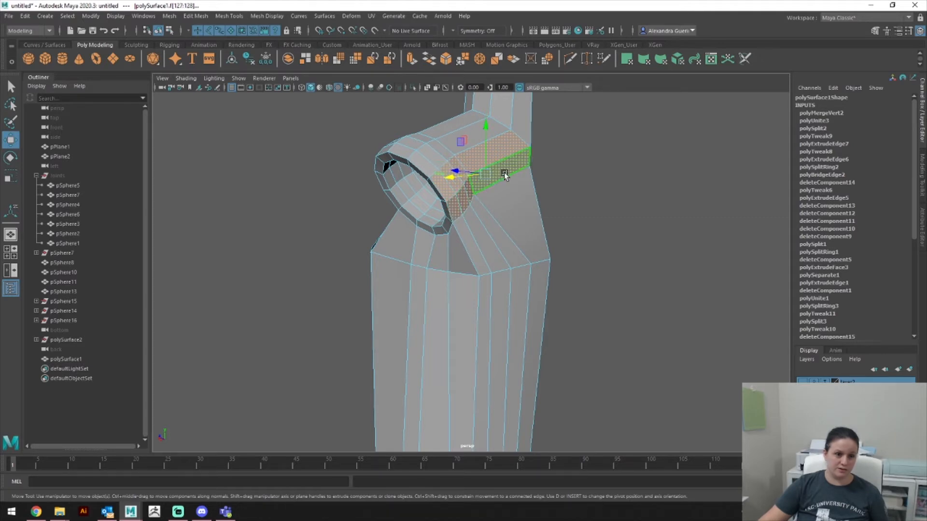
key(space)
drag(506, 193, 556, 173)
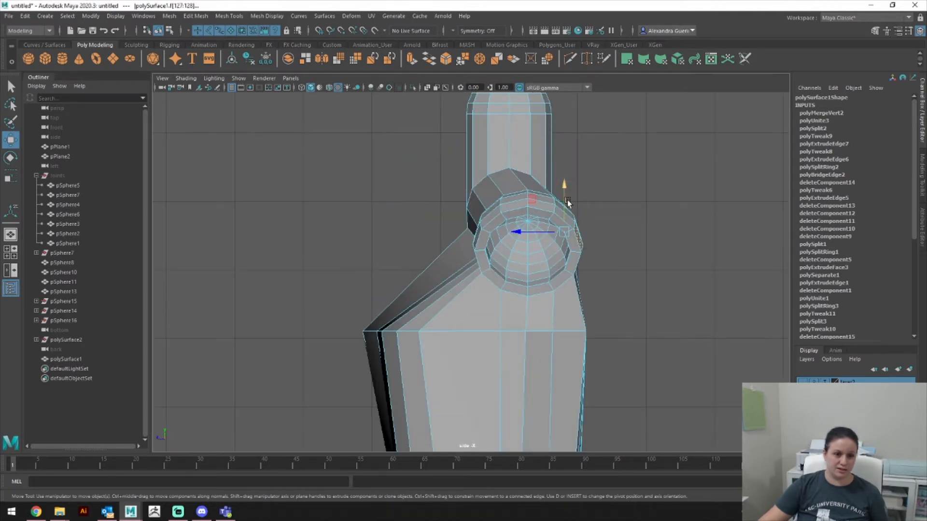
drag(524, 229, 539, 228)
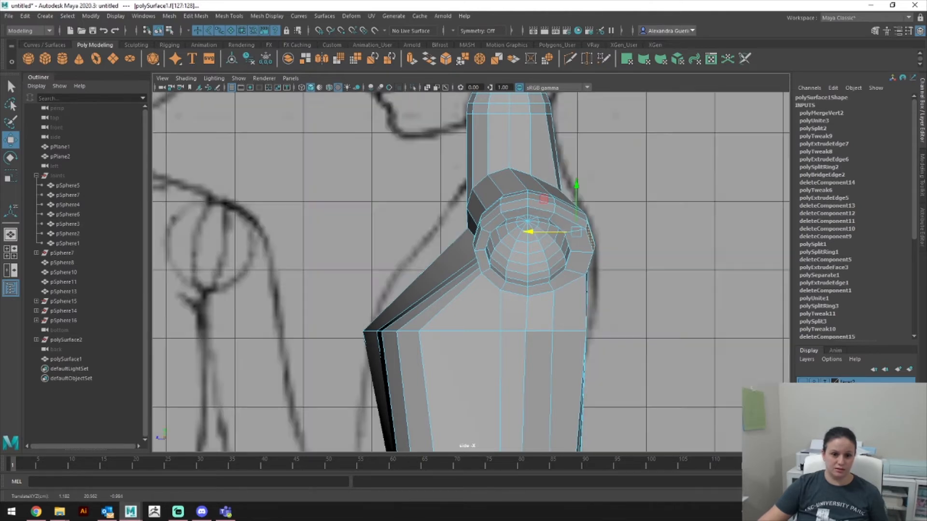
drag(576, 188, 576, 183)
drag(544, 232, 538, 229)
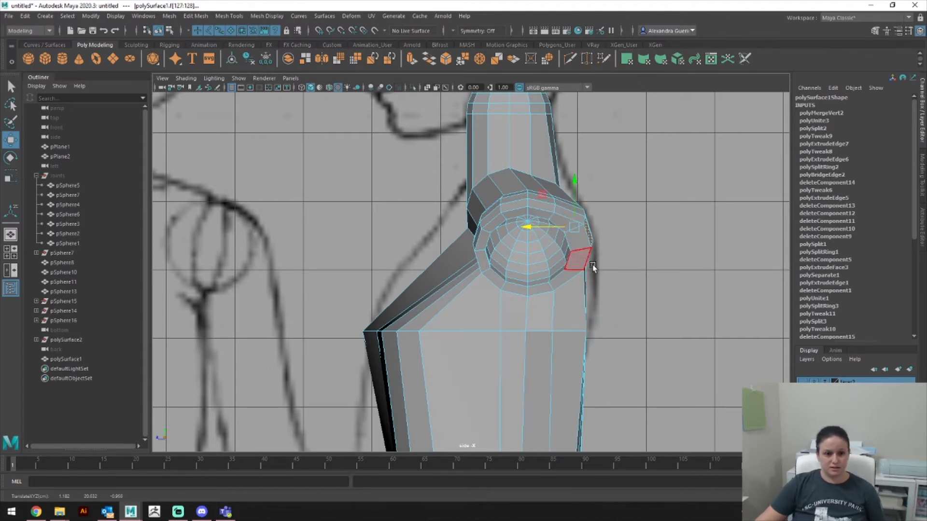
Step: Fit the chest row's back and front vertices to the reference outline and raise the whole row toward the shoulder socket
right_drag(578, 245, 528, 242)
drag(596, 345, 544, 330)
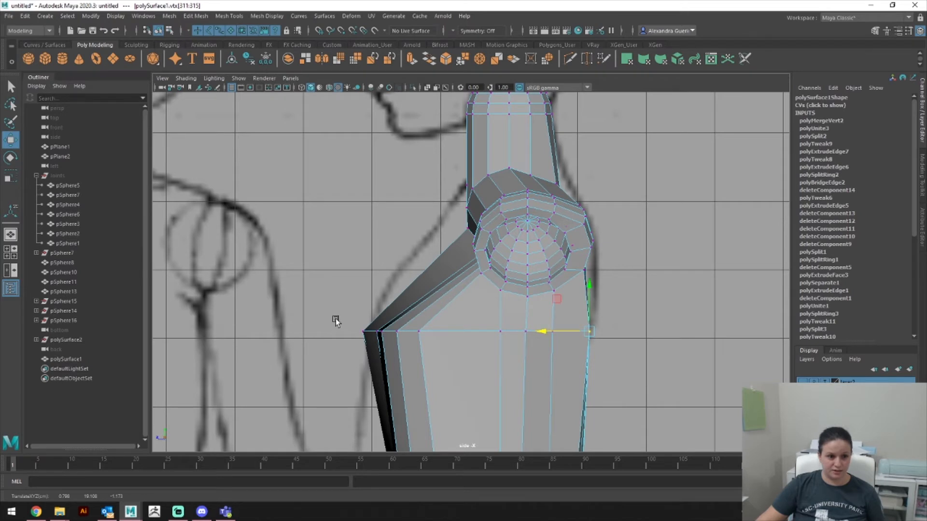
drag(353, 322, 618, 367)
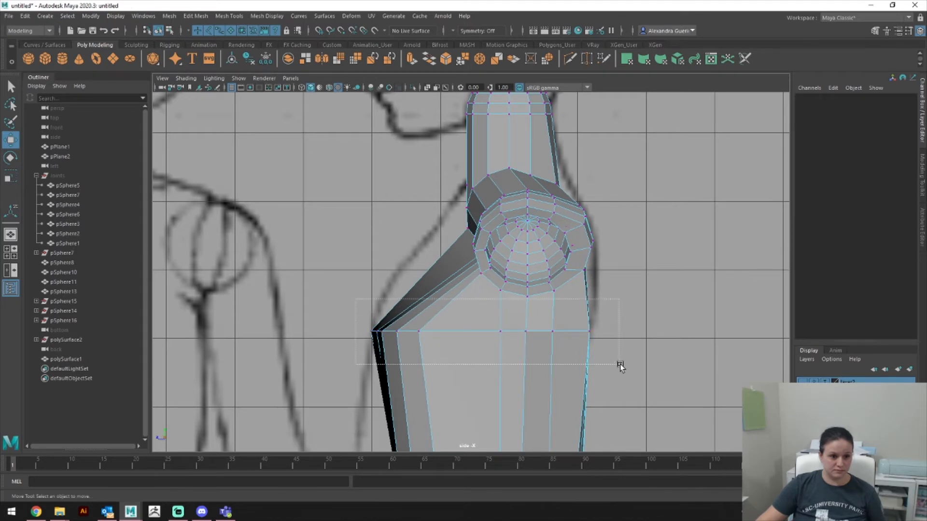
drag(483, 284, 527, 248)
Step: Select three vertices at the back edge of the shoulder socket and move them backward to the side reference's back outline
key(space)
mouse_move(573, 283)
alt+mouse_down()
mouse_move(647, 281)
mouse_move(552, 338)
mouse_move(478, 337)
mouse_move(505, 341)
mouse_move(460, 270)
alt+mouse_up()
click(460, 271)
shift+click(444, 292)
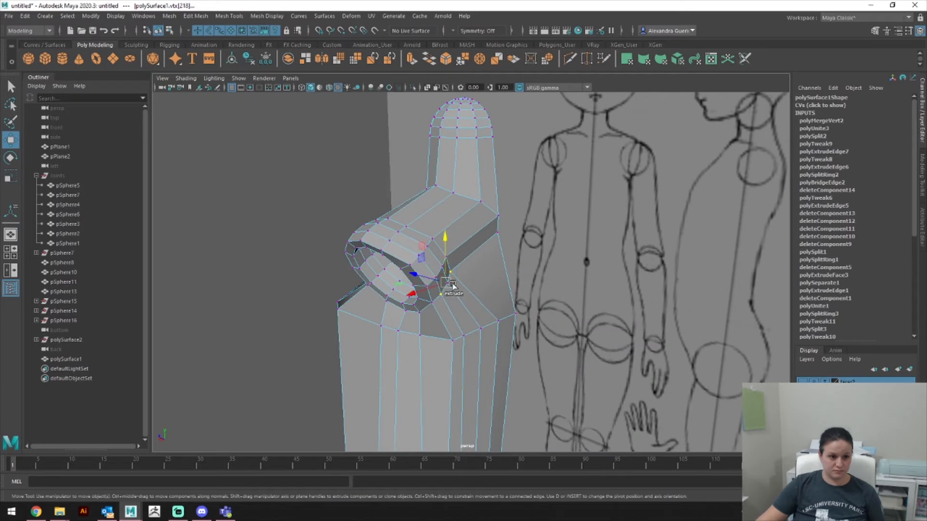
shift+click(435, 302)
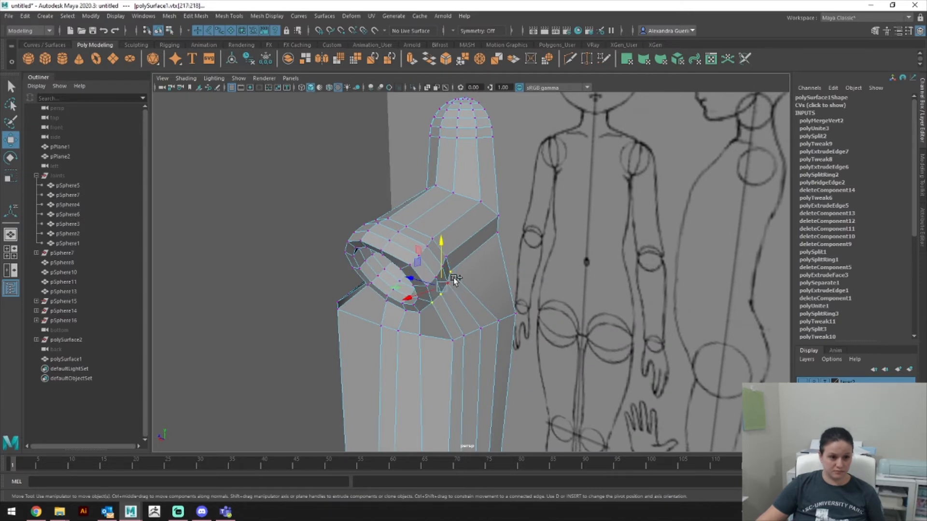
key(space)
drag(461, 301, 554, 262)
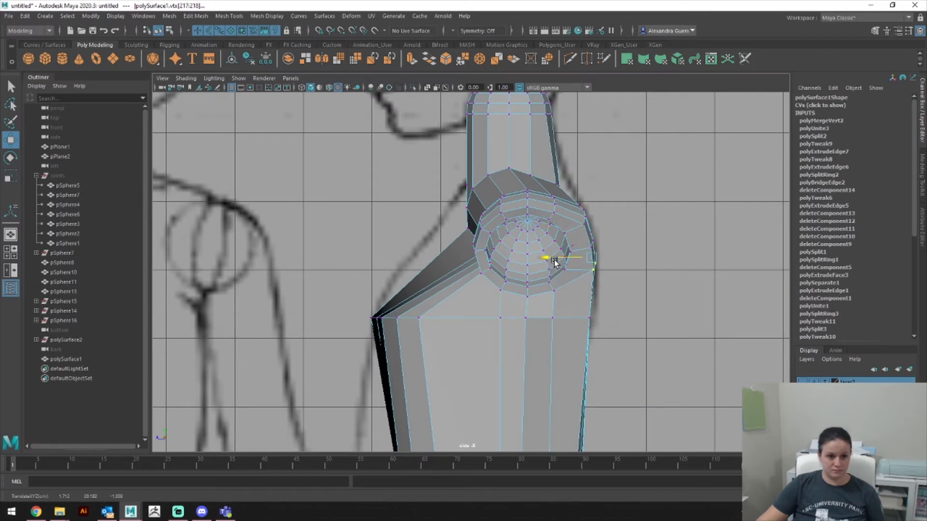
Step: Insert an edge loop around the torso at waist height and flatten it into a horizontal row
alt+middle_drag(583, 291, 582, 132)
mouse_move(568, 263)
alt+middle_down()
mouse_move(568, 115)
mouse_move(568, 282)
mouse_move(556, 308)
alt+middle_up()
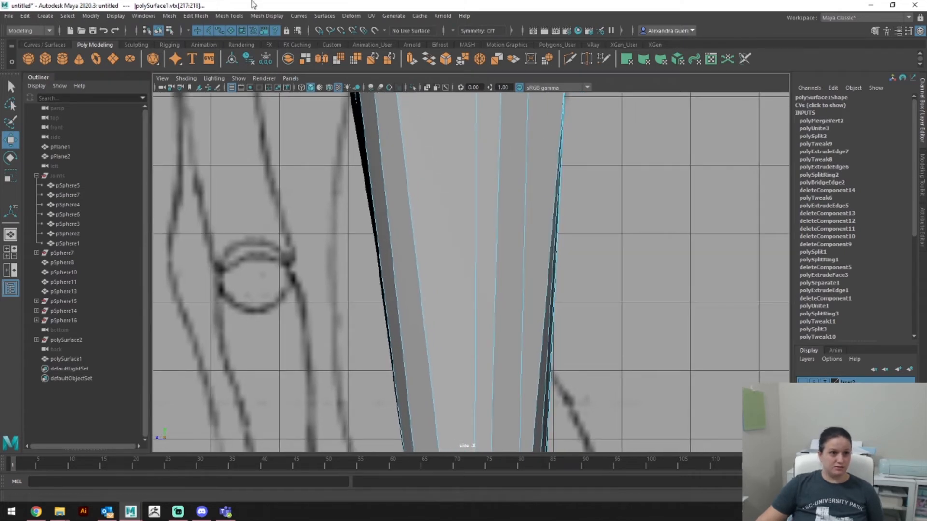
click(228, 16)
click(241, 89)
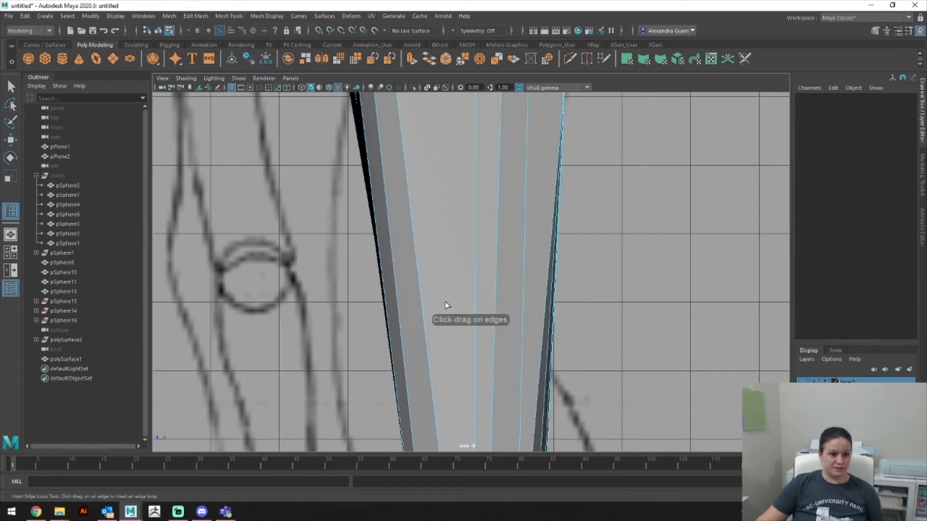
drag(480, 293, 475, 297)
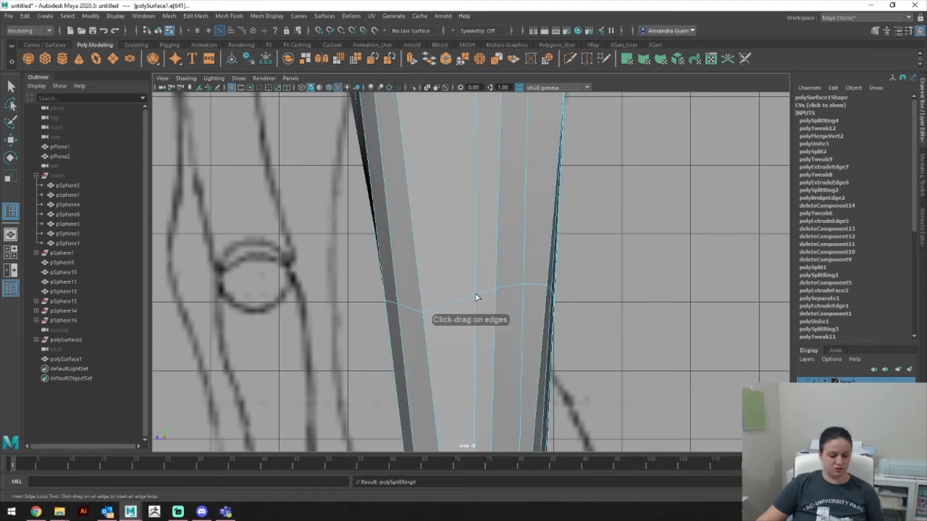
key(r)
drag(468, 257, 469, 304)
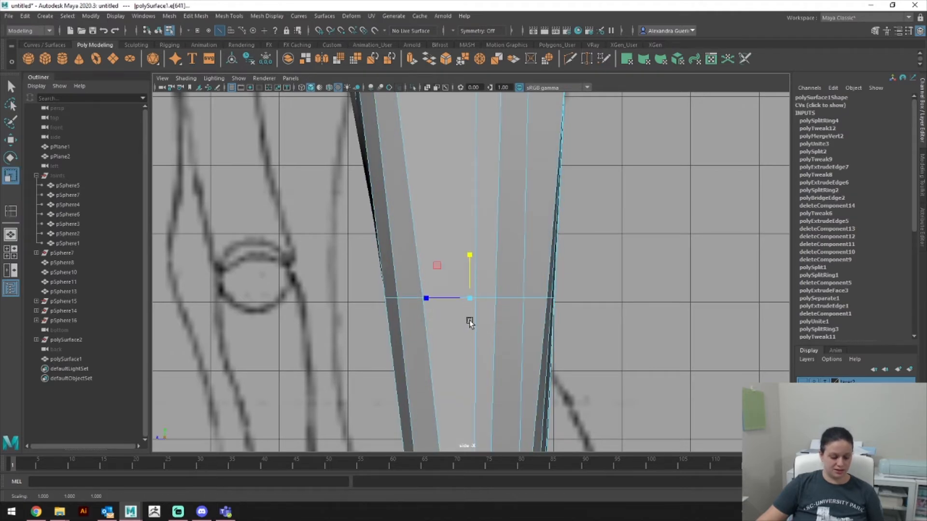
Step: Widen the waist loop and move it forward to fit the belly and lower back outline in the side view
drag(472, 303, 396, 297)
key(w)
alt+middle_drag(516, 367, 514, 207)
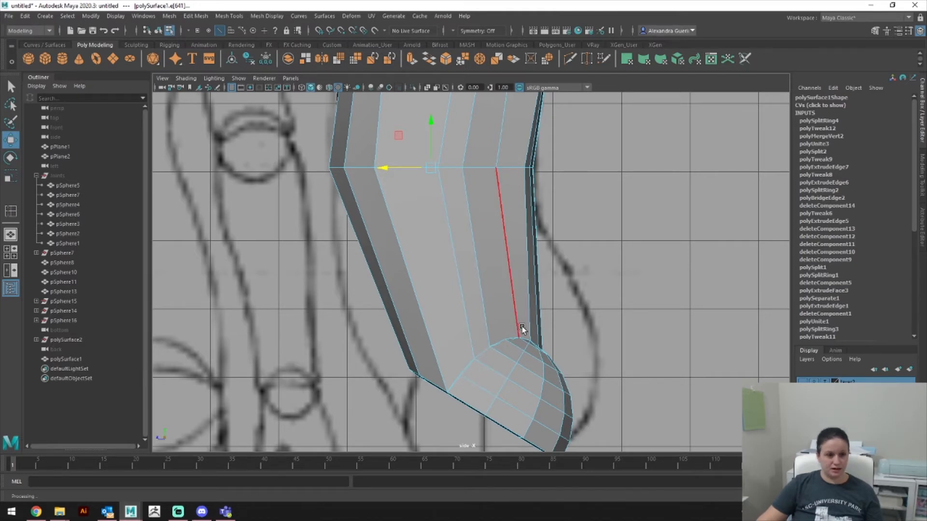
mouse_move(523, 323)
alt+middle_down()
mouse_move(511, 289)
mouse_move(511, 311)
alt+middle_up()
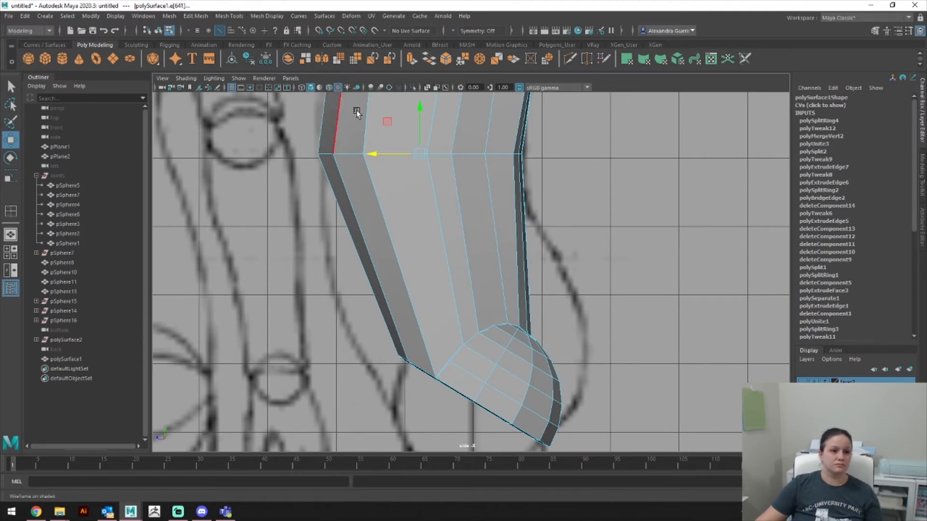
Step: Examine the vertices of the waist row from below and behind in the perspective view
key(space)
drag(365, 115, 365, 94)
alt+drag(428, 145, 524, 338)
key(f)
right_click(524, 337)
right_drag(498, 246, 498, 247)
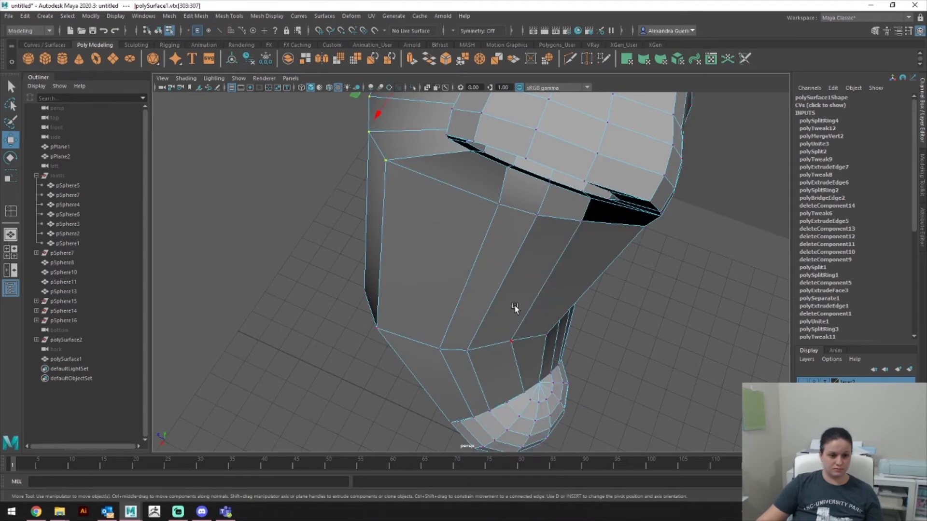
drag(474, 354, 710, 358)
click(488, 365)
mouse_move(483, 405)
mouse_down()
mouse_move(607, 381)
mouse_move(561, 368)
mouse_move(541, 285)
mouse_move(454, 251)
mouse_up()
Step: Insert another edge loop midway between the waist row and the hip socket and flatten it horizontally in the front view
click(198, 16)
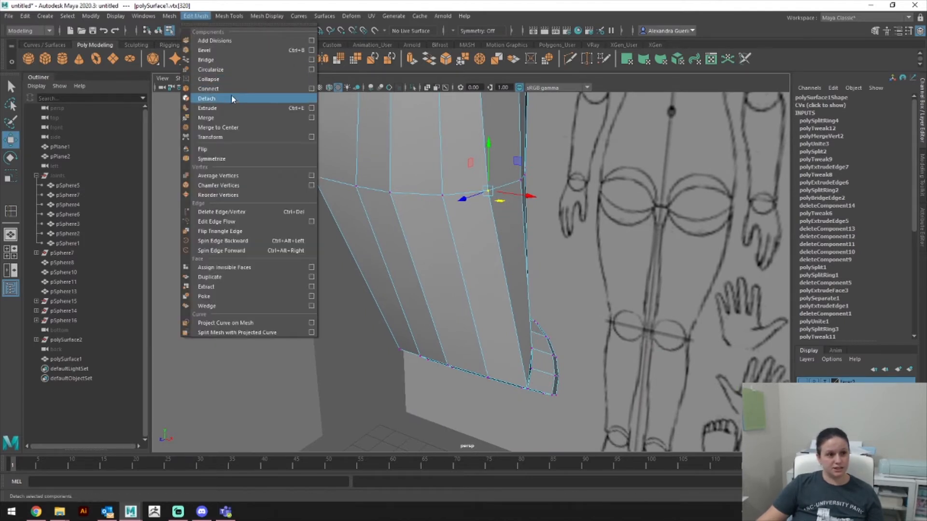
click(228, 16)
click(227, 59)
mouse_move(377, 203)
alt+mouse_down()
mouse_move(399, 212)
mouse_move(434, 207)
mouse_move(470, 228)
mouse_move(456, 230)
alt+mouse_up()
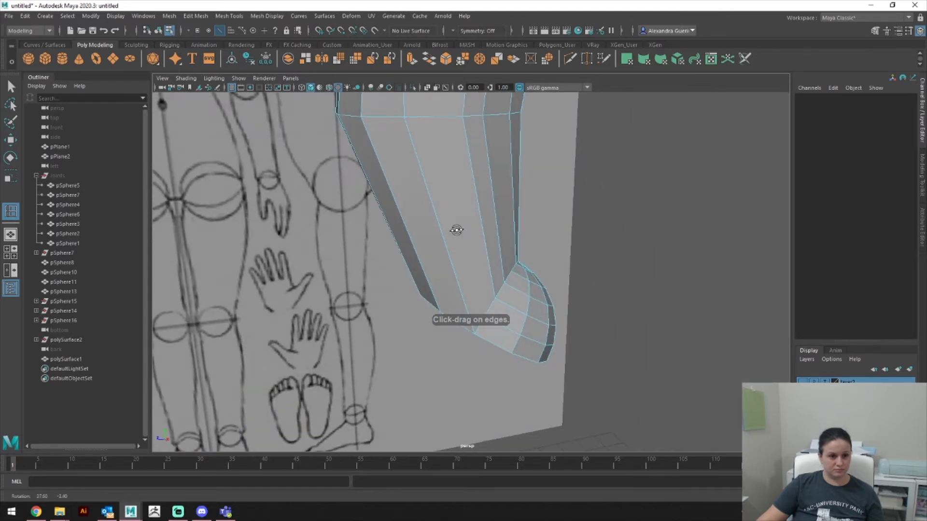
click(447, 242)
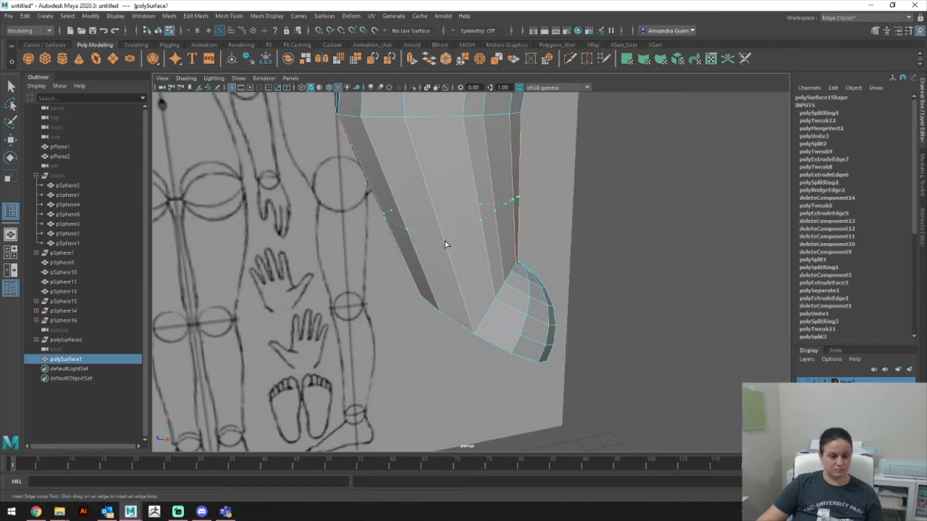
click(445, 241)
key(space)
drag(444, 242, 446, 263)
key(r)
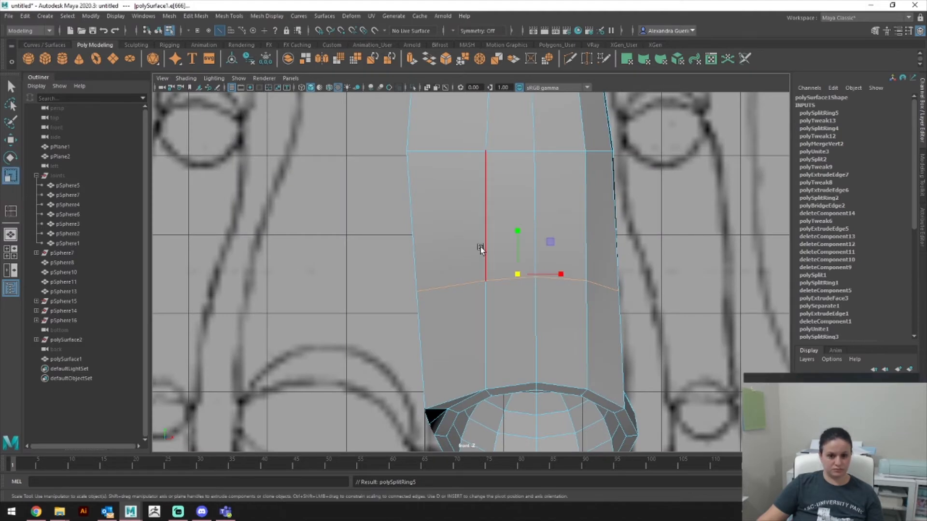
drag(517, 231, 519, 288)
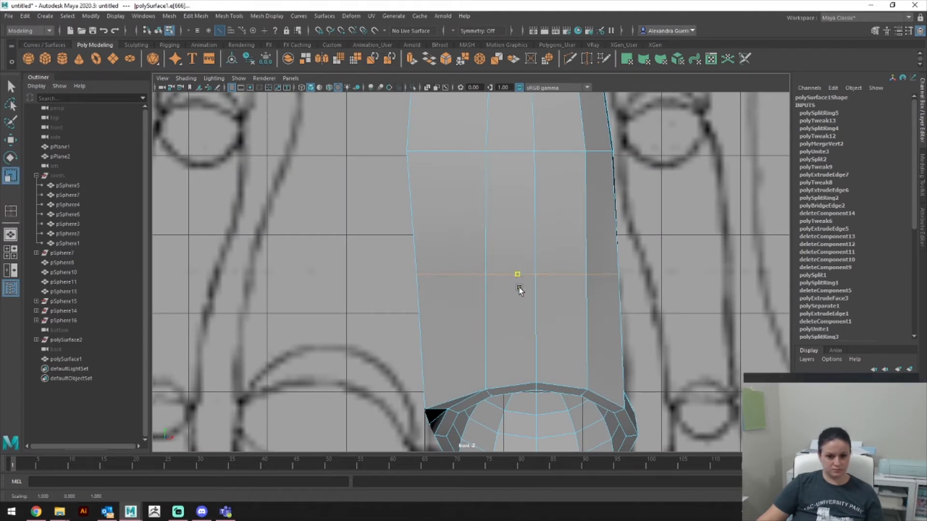
Step: Select the waist row's vertices and scale and move the row inward to the front reference's waist outline
mouse_move(659, 311)
alt+middle_down()
mouse_move(650, 322)
mouse_move(648, 299)
mouse_move(659, 297)
alt+middle_up()
alt+middle_drag(623, 193, 635, 368)
right_drag(559, 248, 337, 265)
drag(337, 266, 652, 346)
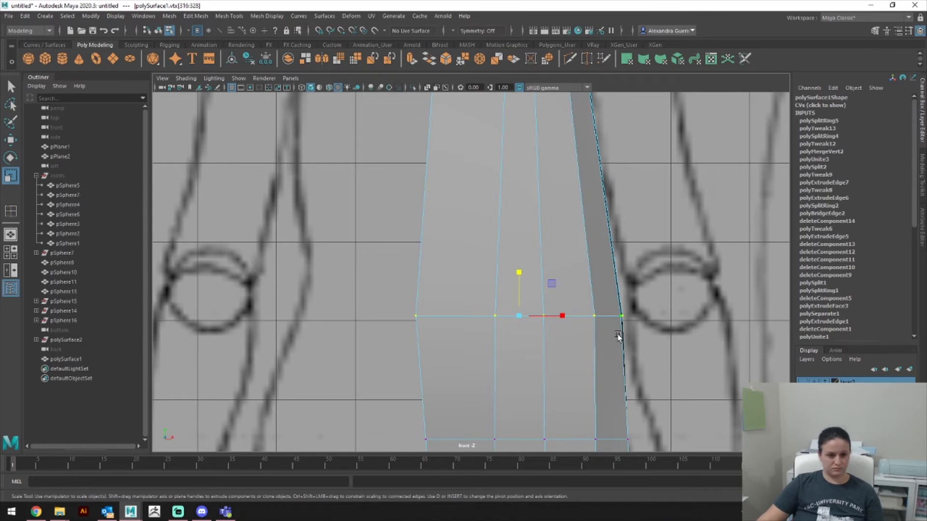
mouse_move(562, 319)
mouse_down()
mouse_move(545, 321)
mouse_move(565, 317)
mouse_move(555, 316)
mouse_up()
key(w)
key(r)
key(w)
key(r)
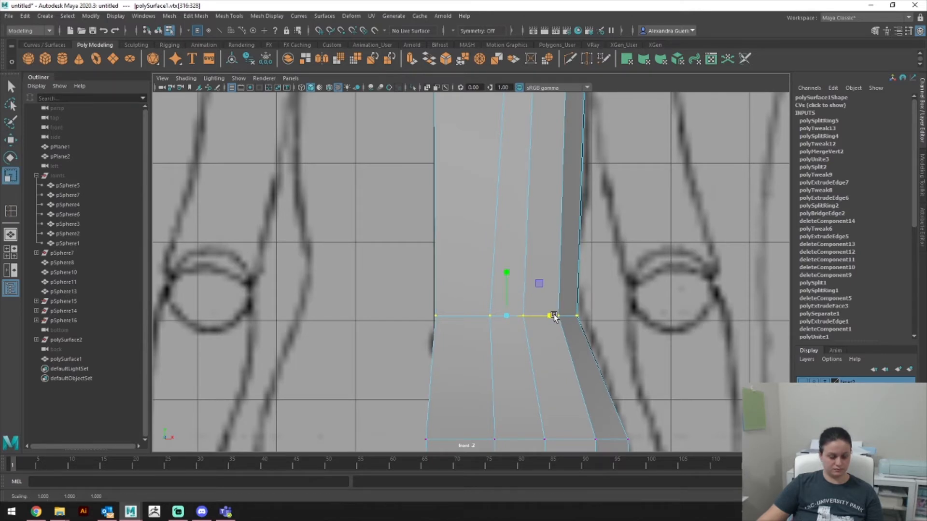
key(w)
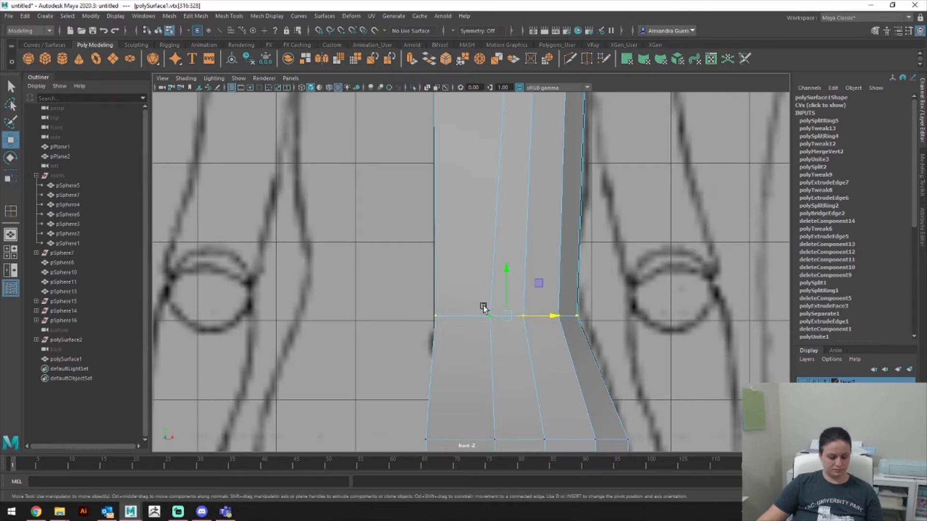
Step: Align the centre vertices of the waist row and the row below with the grid centre line, and adjust their remaining vertices
drag(405, 274, 585, 327)
key(ctrl+z)
drag(610, 299, 522, 336)
alt+middle_drag(609, 346, 600, 187)
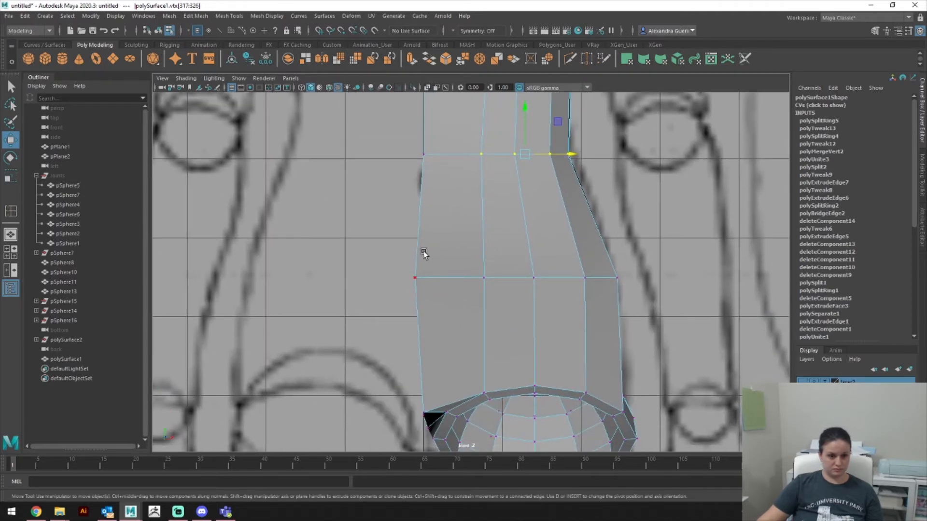
drag(421, 301, 456, 276)
key(x)
drag(482, 241, 594, 276)
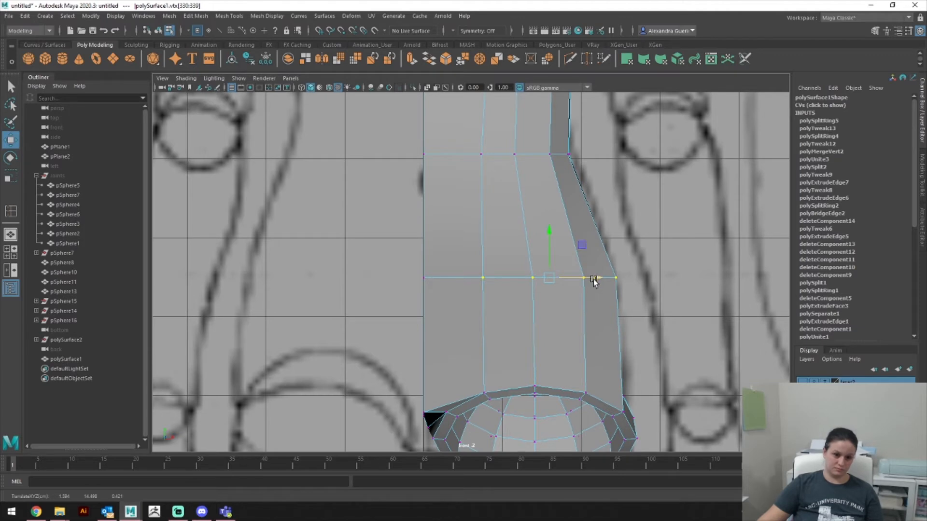
Step: Check the row below the waist against the reference outline in the side view
key(space)
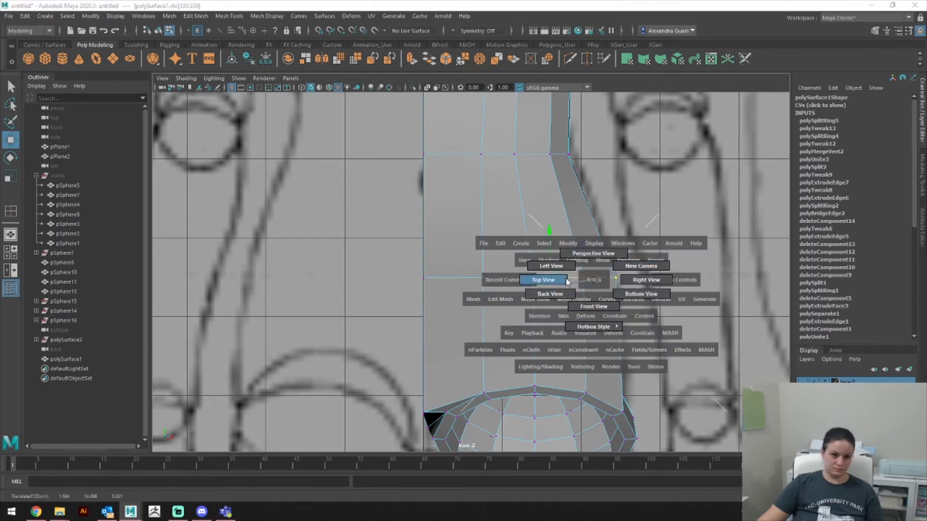
drag(594, 280, 647, 278)
key(space)
alt+middle_drag(626, 248, 631, 278)
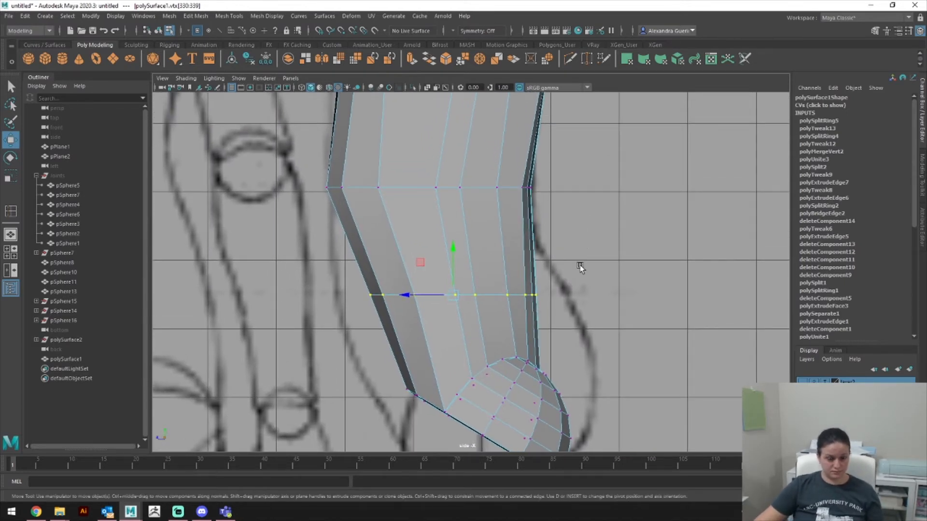
key(space)
mouse_move(580, 265)
mouse_down()
mouse_move(580, 249)
mouse_move(518, 271)
mouse_move(496, 268)
mouse_move(516, 286)
mouse_move(561, 268)
mouse_move(602, 274)
mouse_move(573, 269)
mouse_move(581, 266)
mouse_move(484, 290)
mouse_up()
right_drag(481, 245, 496, 269)
click(456, 331)
shift+click(456, 331)
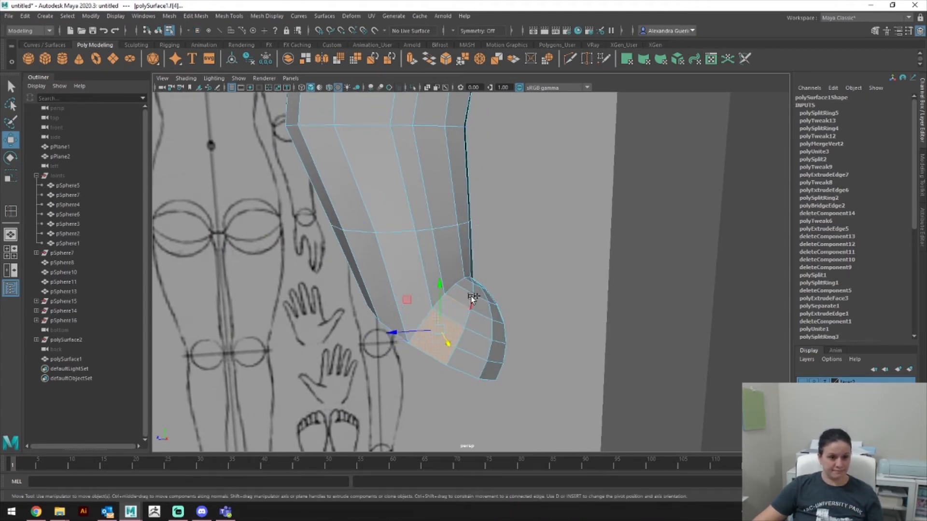
shift+click(456, 314)
shift+click(472, 291)
key(ctrl+z)
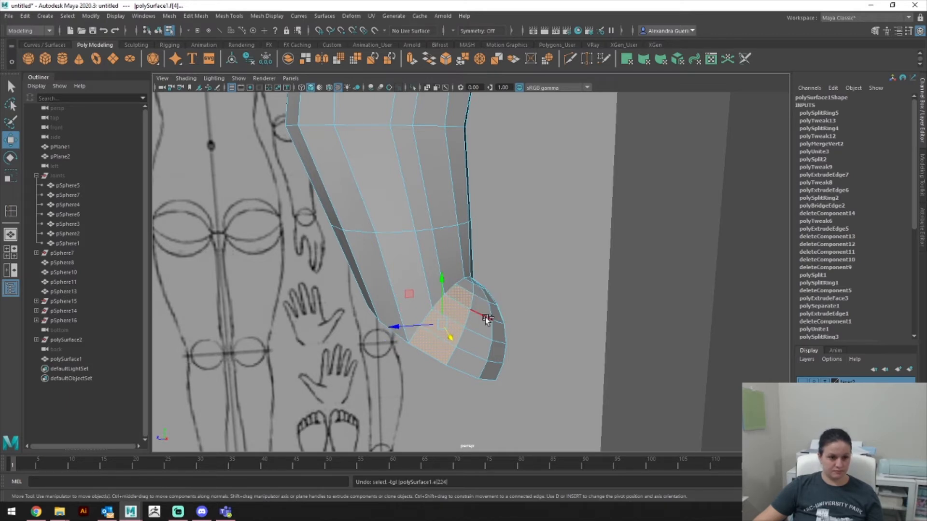
Step: Select all outer faces of the hip socket's rounded surface, working around from the side to the back
right_click(478, 314)
right_drag(499, 293, 475, 281)
click(463, 291)
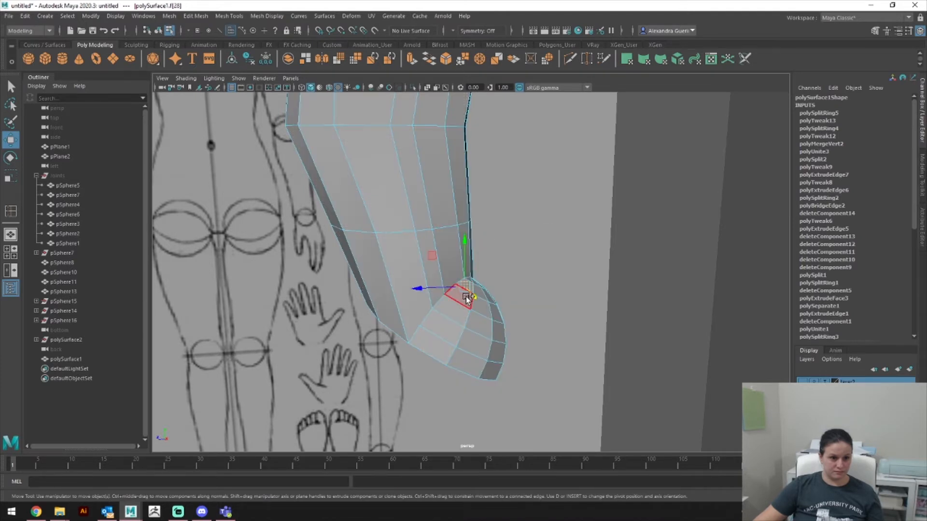
key(q)
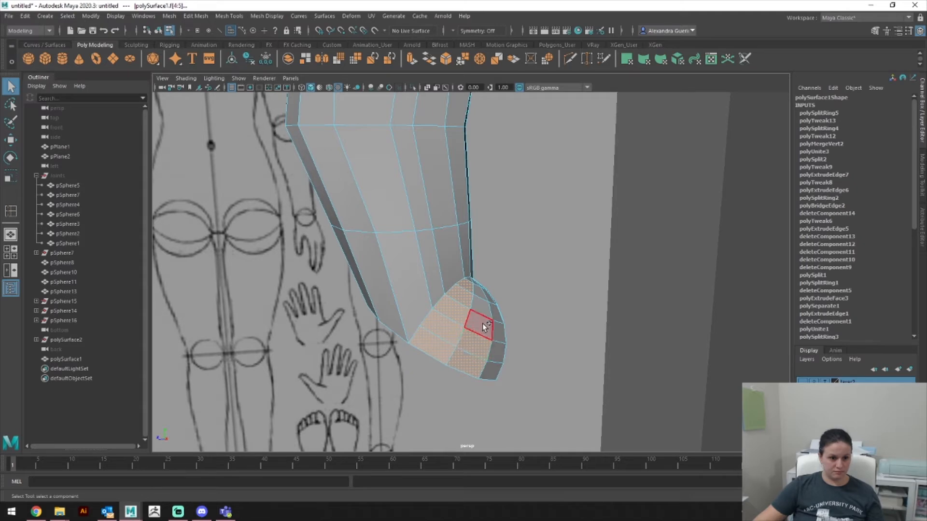
alt+drag(576, 331, 463, 331)
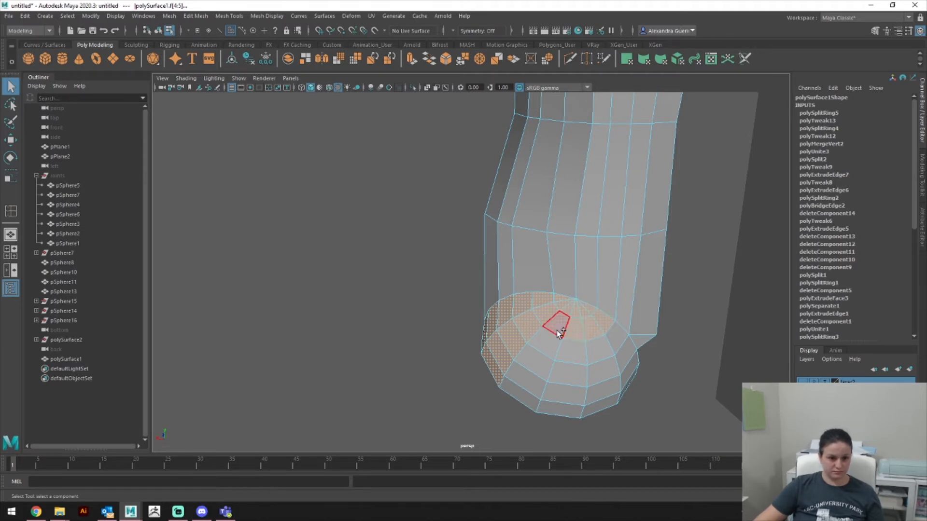
shift+click(539, 384)
shift+click(570, 351)
shift+click(566, 380)
shift+click(568, 399)
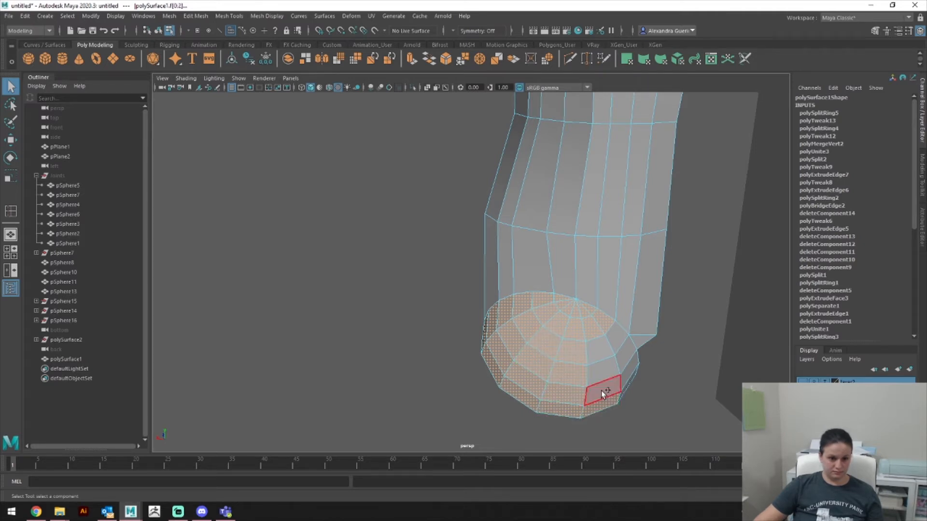
alt+drag(704, 399, 655, 398)
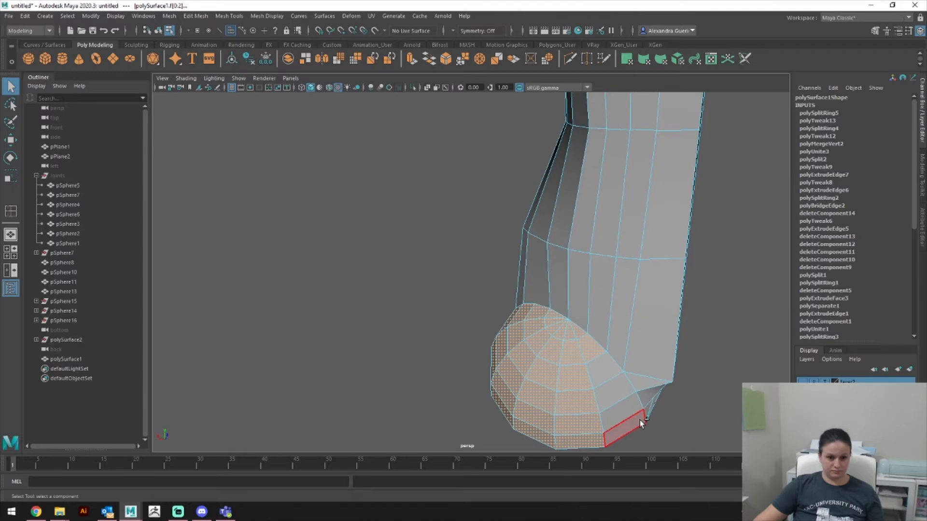
Step: Extrude the hip socket's outer faces outward by about 0.47 toward the buttock outline in the side view
key(space)
drag(624, 380, 665, 380)
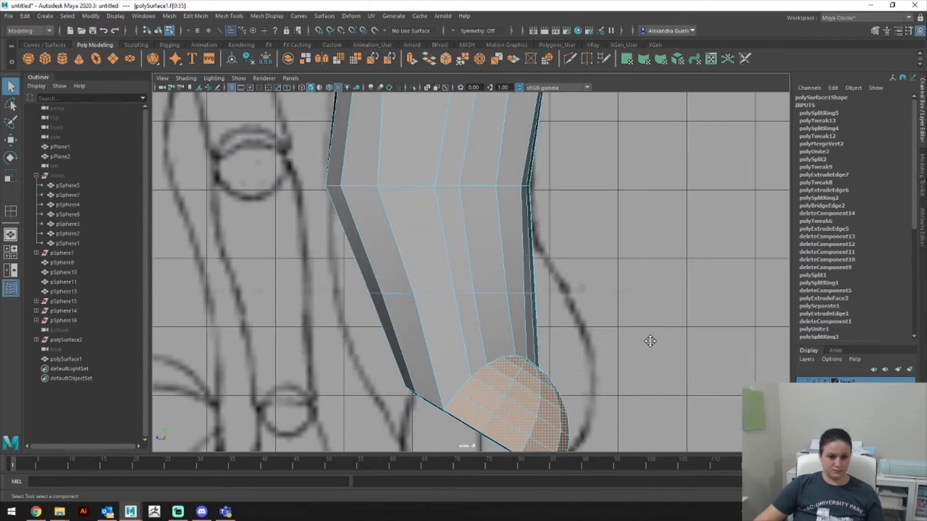
alt+middle_drag(651, 346, 641, 280)
key(ctrl+e)
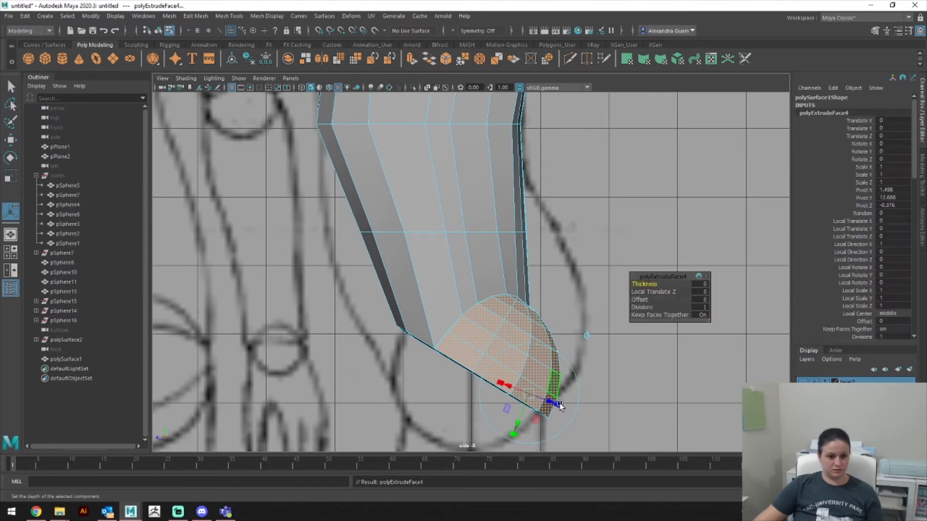
drag(552, 404, 569, 413)
key(w)
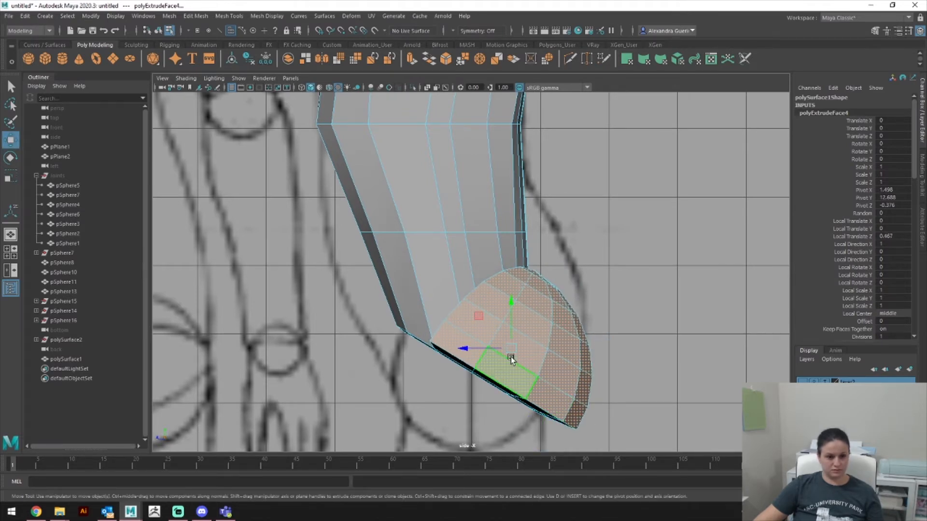
Step: Delete the narrow inner wall faces that the hip extrusion left along the rim facing the body
drag(476, 325, 467, 245)
key(space)
alt+drag(524, 265, 445, 245)
right_drag(445, 245, 442, 272)
click(449, 316)
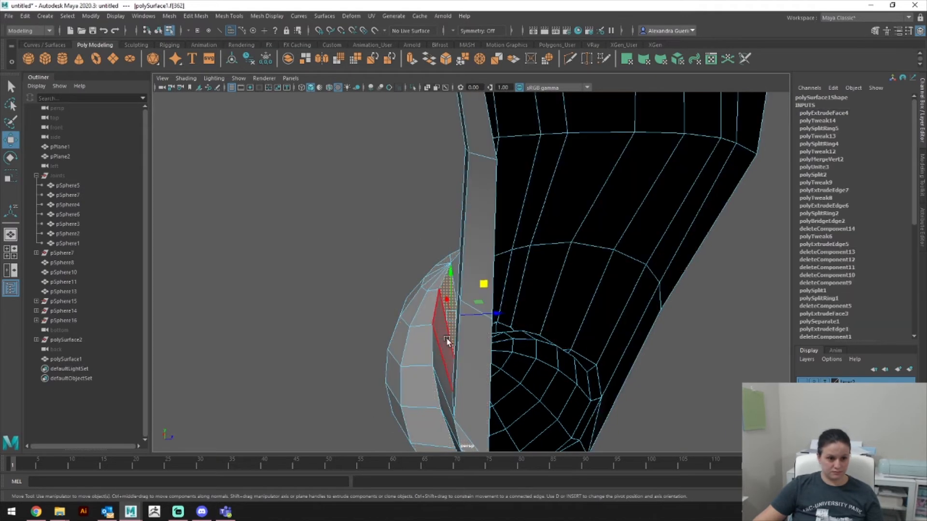
mouse_move(452, 383)
alt+mouse_down()
mouse_move(370, 409)
mouse_move(393, 391)
alt+mouse_up()
click(385, 427)
shift+click(475, 344)
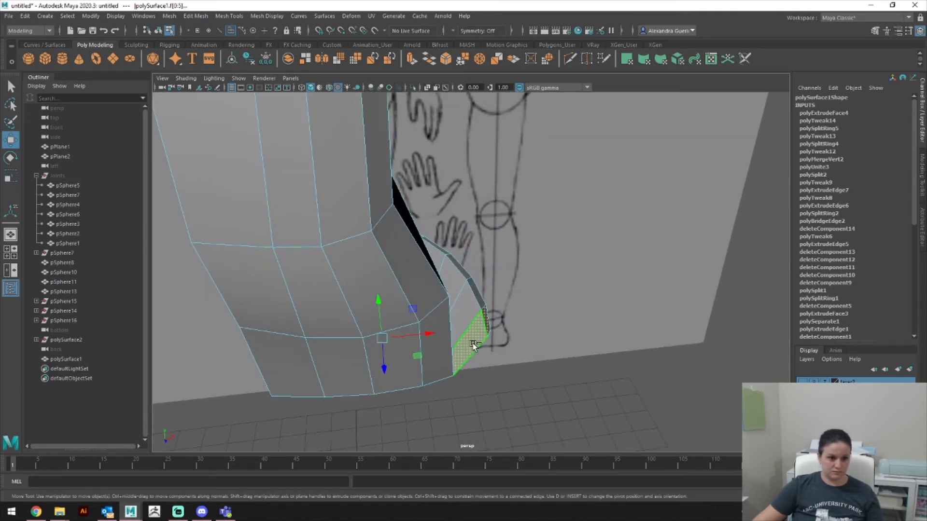
click(468, 329)
shift+click(461, 315)
shift+click(455, 284)
alt+drag(421, 273, 408, 251)
alt+drag(346, 252, 428, 233)
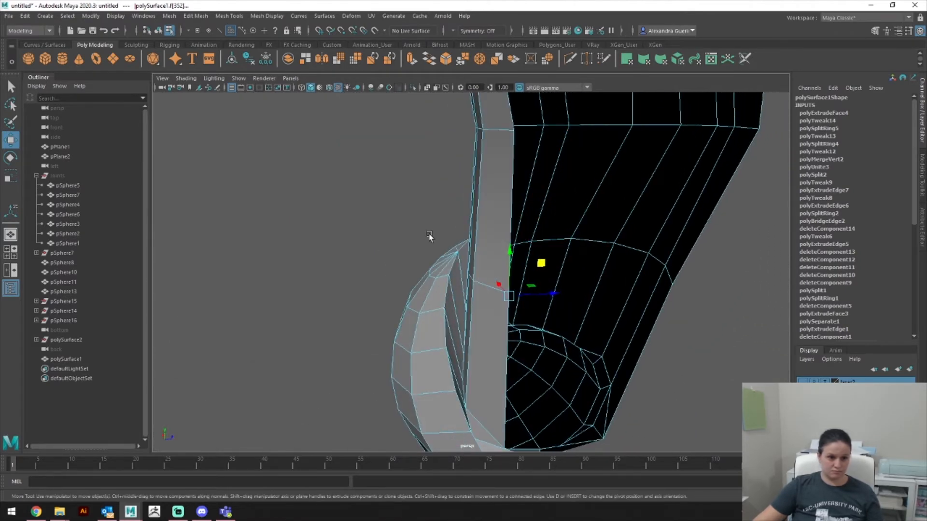
shift+click(460, 265)
shift+click(458, 284)
shift+click(454, 316)
alt+drag(455, 316, 347, 324)
shift+click(355, 362)
shift+click(363, 386)
click(320, 357)
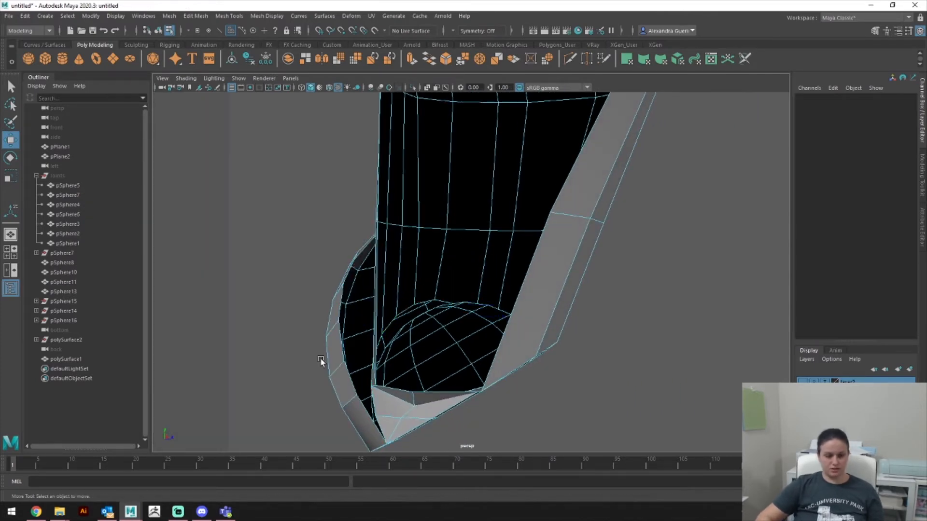
Step: Delete the lowest row of torso faces from the hip's outer side around the back to the centre line
alt+drag(320, 358, 576, 335)
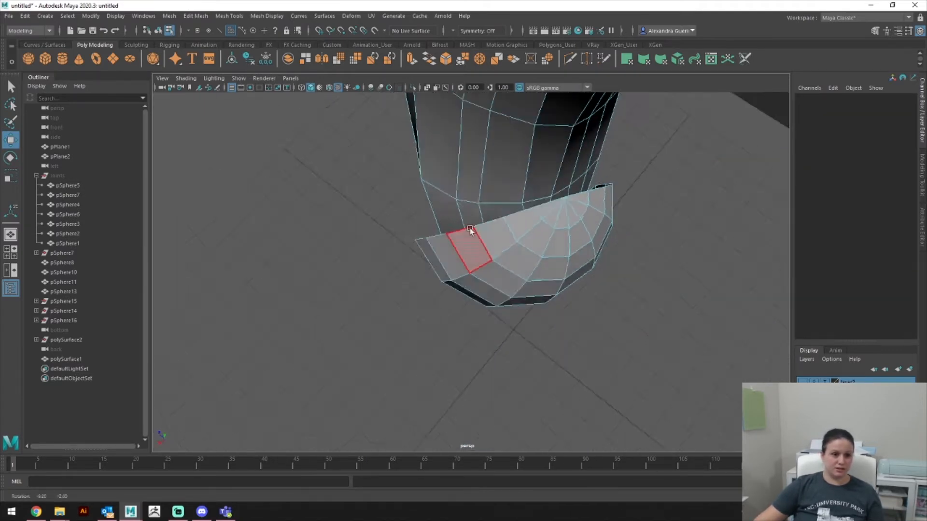
alt+drag(459, 230, 542, 192)
click(412, 247)
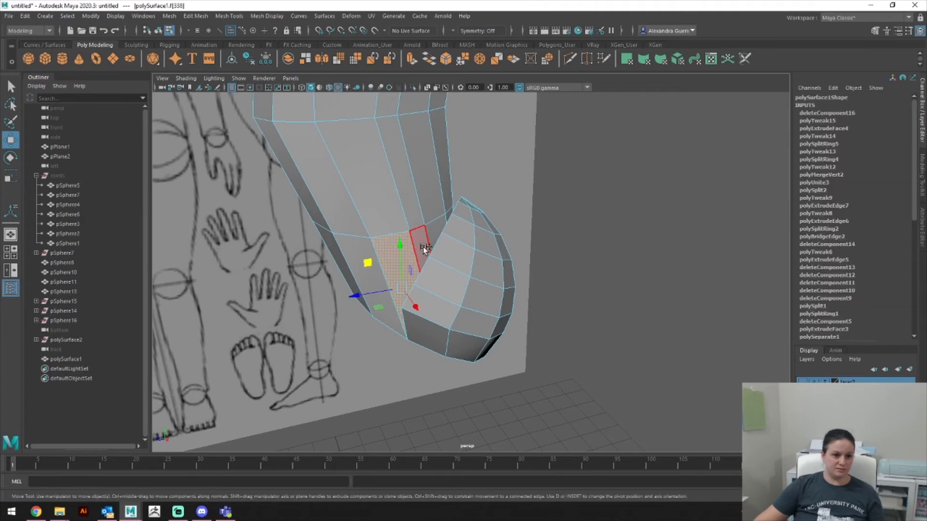
shift+click(441, 231)
alt+drag(507, 234, 560, 271)
shift+click(563, 271)
shift+click(592, 280)
shift+click(609, 287)
shift+click(626, 293)
alt+drag(627, 293, 627, 315)
shift+click(651, 347)
alt+drag(697, 362, 616, 331)
shift+click(427, 395)
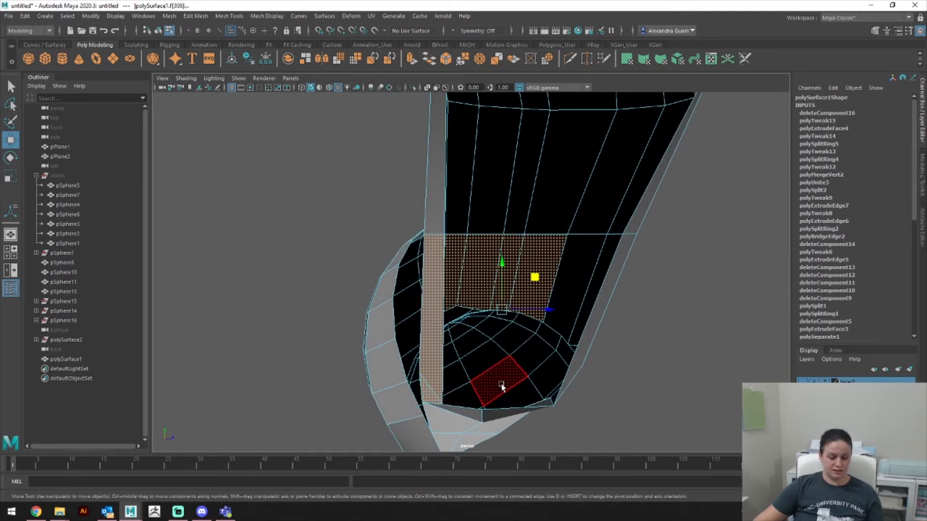
key(Delete)
Step: Snap the lower centre vertex of the back down onto the inner rim of the extruded hip shell
alt+drag(504, 355, 620, 290)
right_drag(625, 246, 575, 244)
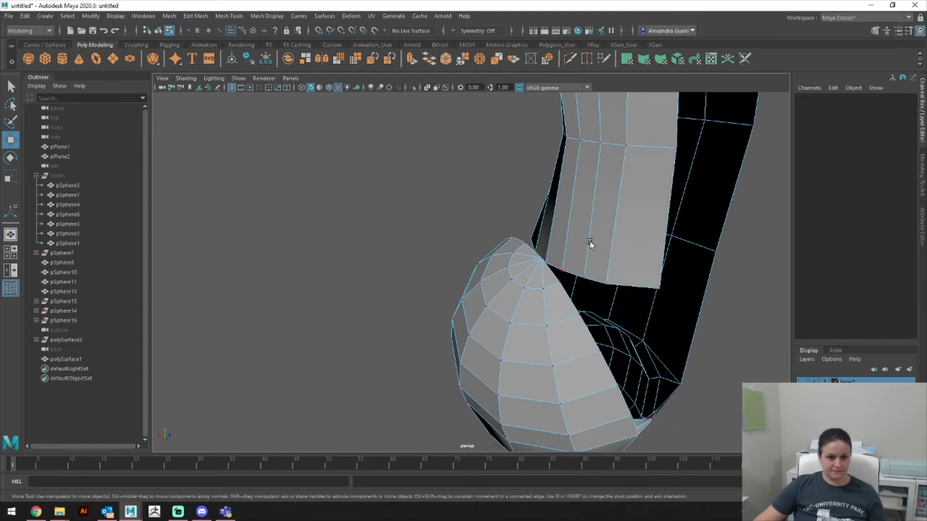
alt+drag(569, 236, 609, 279)
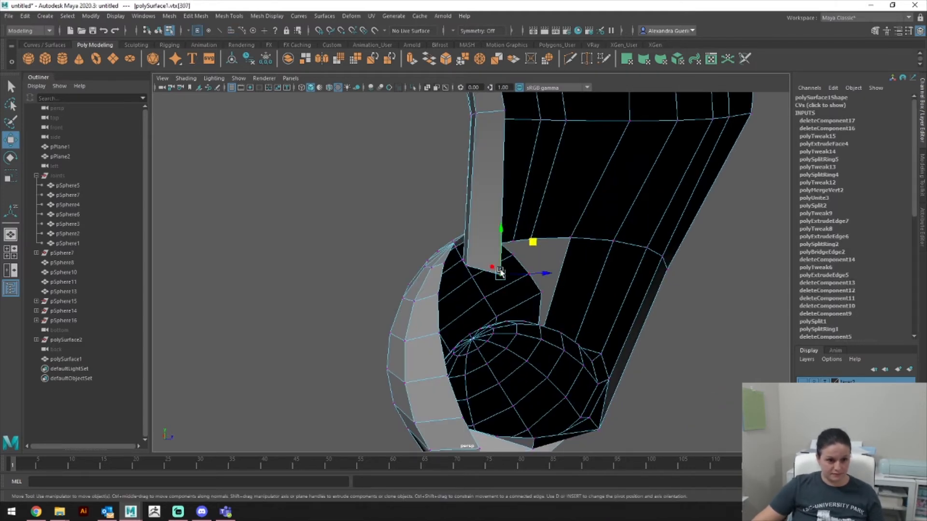
drag(500, 275, 516, 376)
Step: Snap the crotch's rear corner vertices onto the matching vertices of the hip shell's inner rim
click(369, 386)
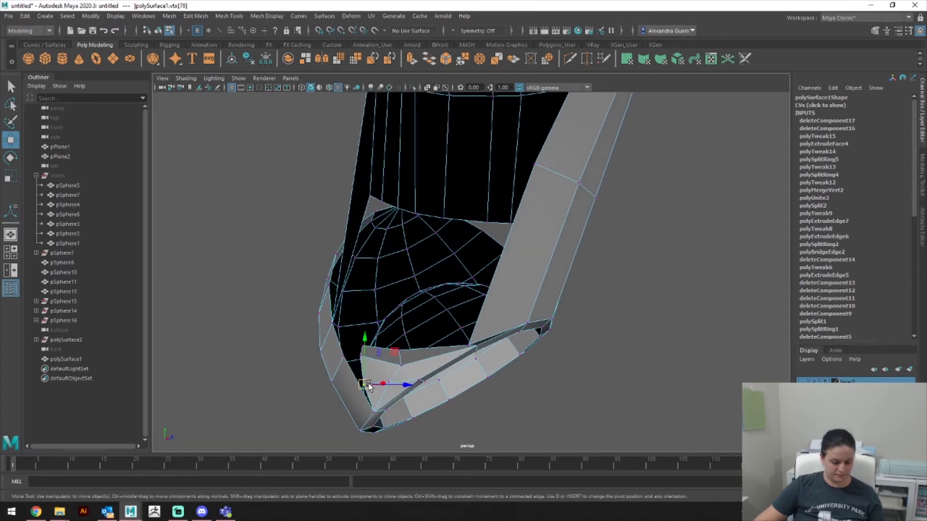
drag(367, 385, 346, 355)
click(370, 363)
click(367, 348)
key(v)
click(365, 346)
click(365, 346)
drag(364, 345, 333, 322)
click(360, 356)
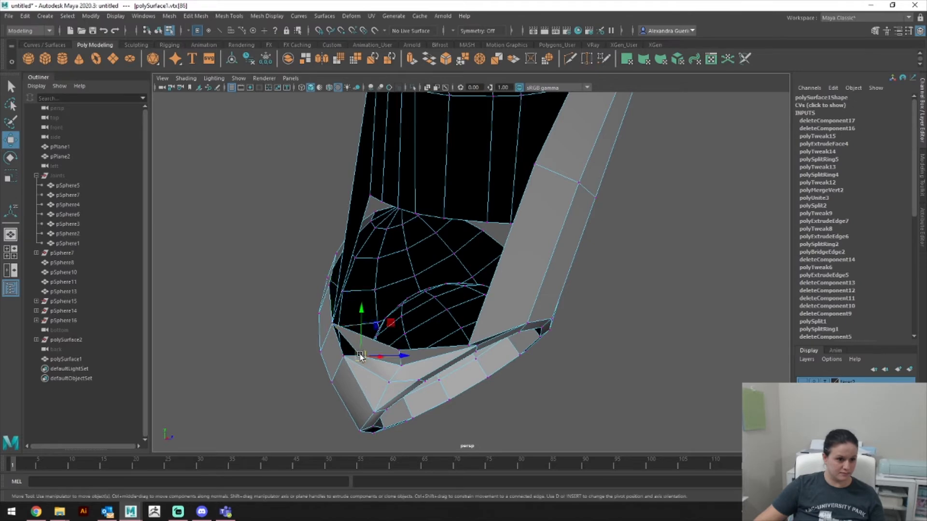
drag(360, 355, 331, 328)
mouse_move(429, 367)
alt+mouse_down()
mouse_move(450, 375)
mouse_move(424, 366)
alt+mouse_up()
Step: Snap the open back edge's vertices nearest the centre down onto the hip shell's rim
click(402, 293)
drag(403, 294, 404, 297)
alt+drag(412, 304, 622, 363)
click(614, 270)
alt+drag(614, 269, 424, 288)
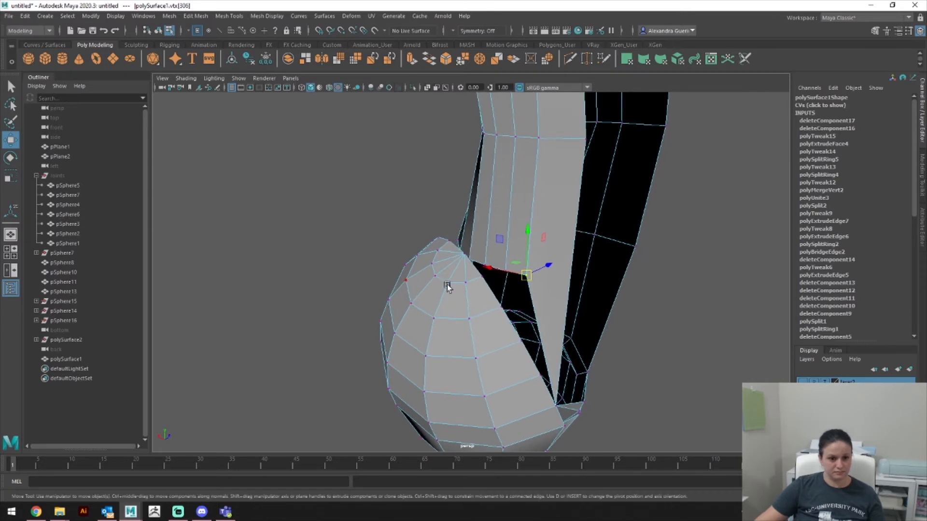
drag(535, 273, 526, 339)
drag(513, 286, 503, 343)
key(space)
key(space)
Step: Snap the next vertices of the back's open edge onto the upper rim of the hip shell
drag(496, 310, 537, 240)
click(521, 316)
key(v)
click(545, 326)
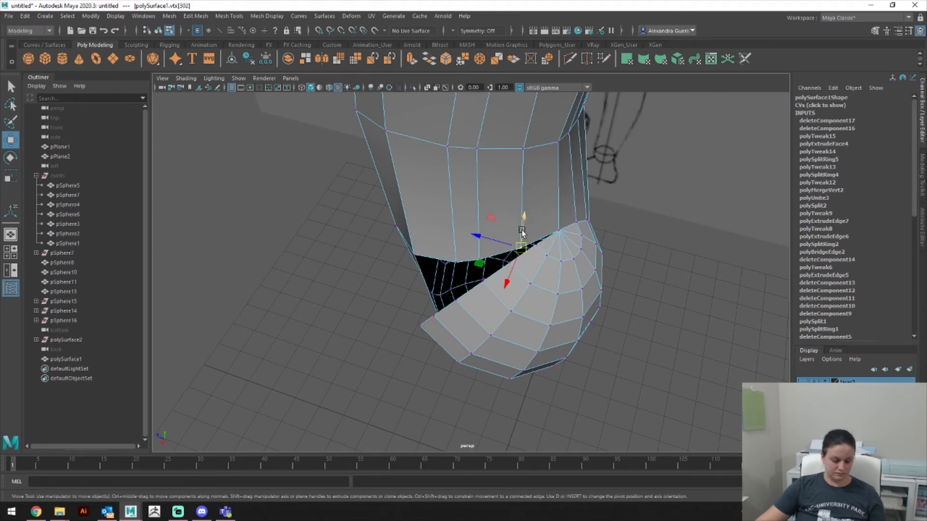
click(536, 245)
drag(481, 261, 480, 282)
Step: Snap the open-edge vertices on the hip's outer side to the shell rim to close the side gap
mouse_move(441, 256)
alt+mouse_down()
mouse_move(507, 269)
mouse_move(523, 261)
mouse_move(505, 275)
alt+mouse_up()
scroll(484, 281, up, 3)
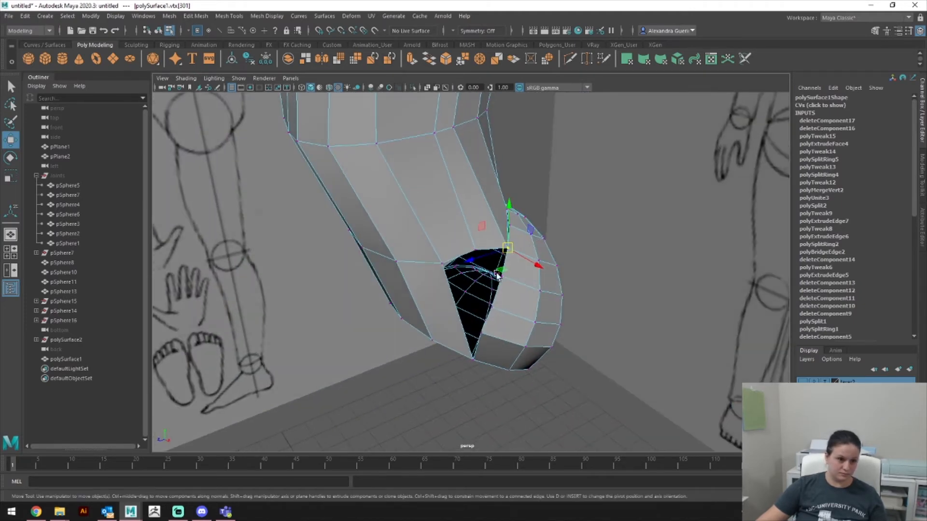
drag(441, 265, 481, 334)
click(476, 252)
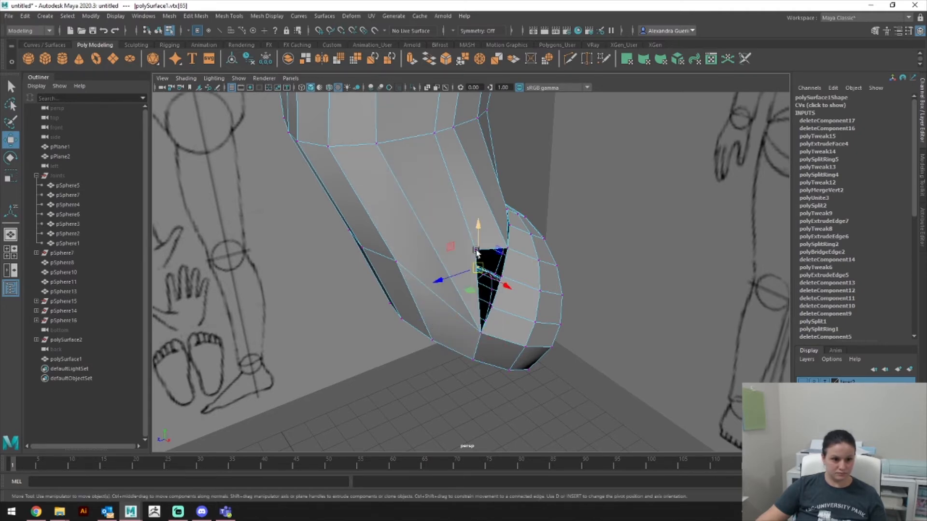
drag(474, 249, 528, 320)
Step: Compare the hip with the front reference drawing and examine the crotch area in perspective
key(space)
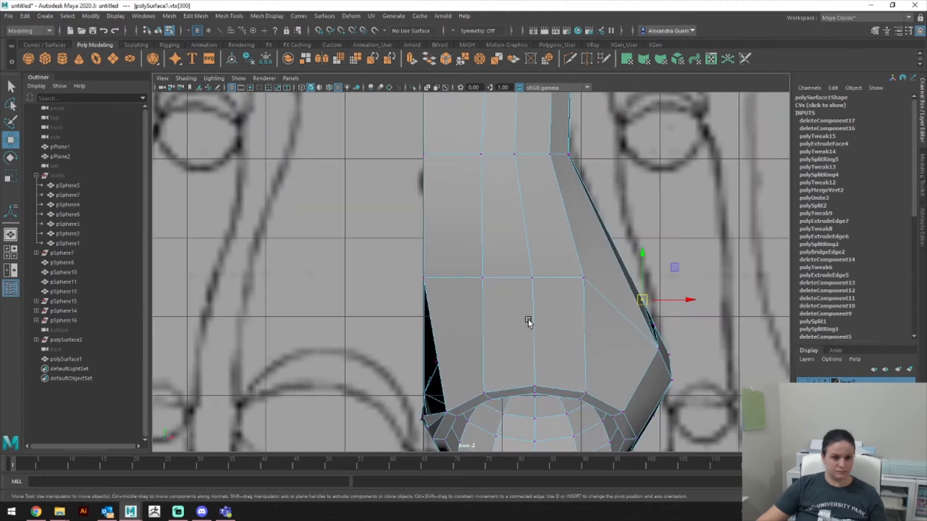
alt+right_drag(571, 319, 546, 315)
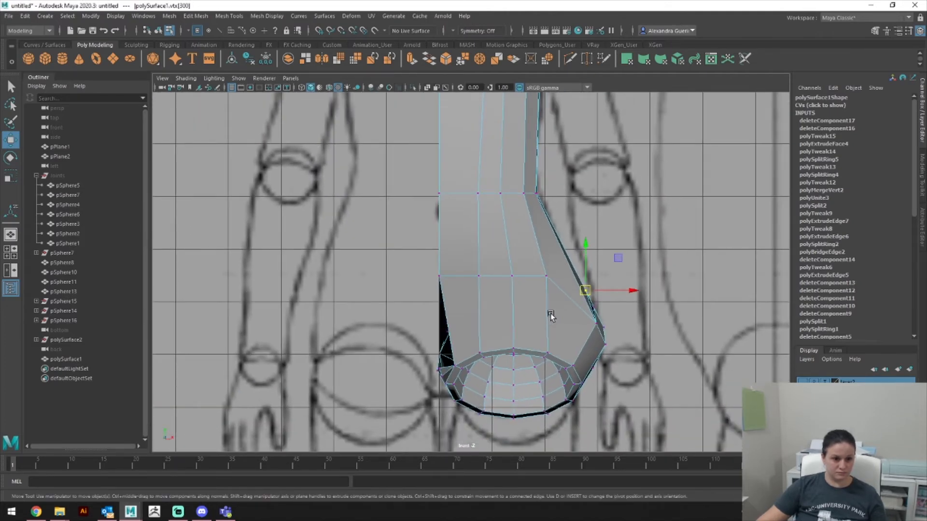
alt+middle_drag(527, 326, 536, 305)
alt+right_drag(525, 300, 631, 331)
alt+middle_drag(533, 333, 600, 337)
alt+right_drag(600, 337, 695, 321)
key(space)
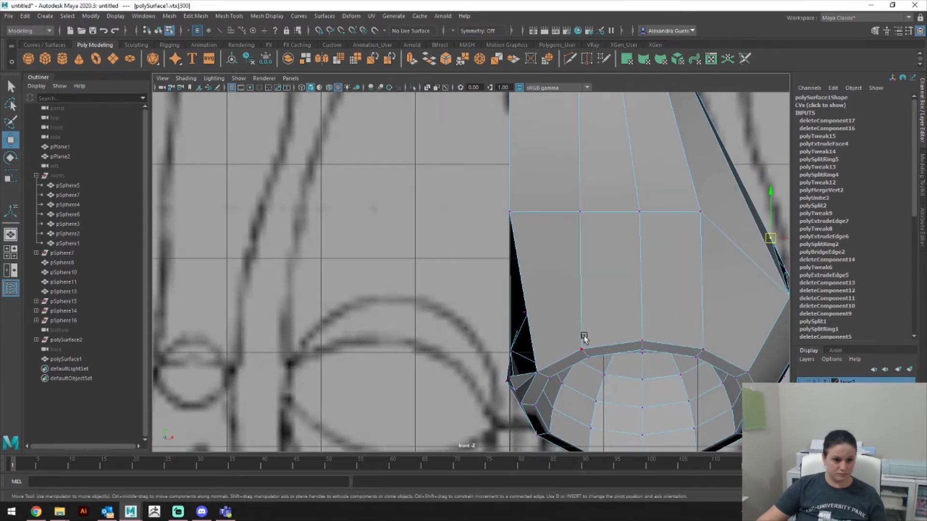
key(space)
drag(561, 335, 348, 309)
alt+middle_drag(564, 286, 606, 243)
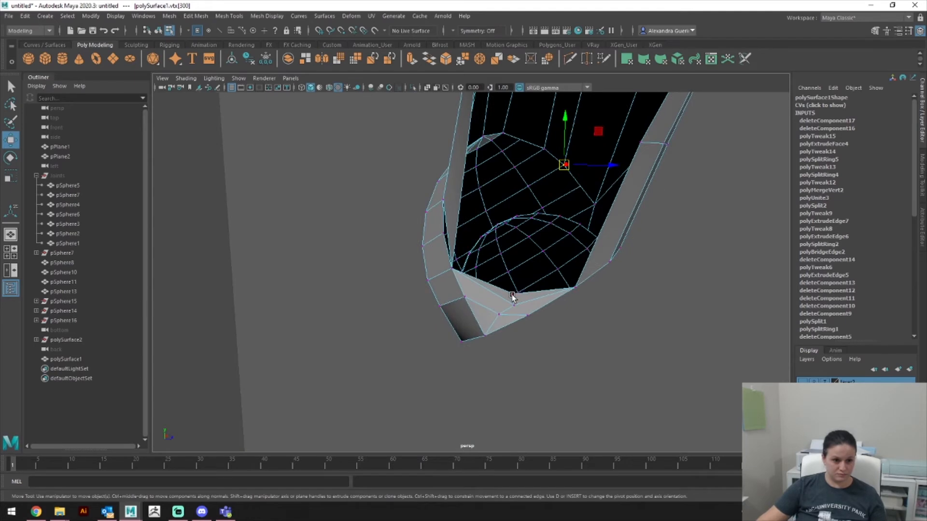
Step: Align the crotch's inner vertices with the centre grid line in the front view using grid snapping
key(space)
drag(514, 300, 512, 315)
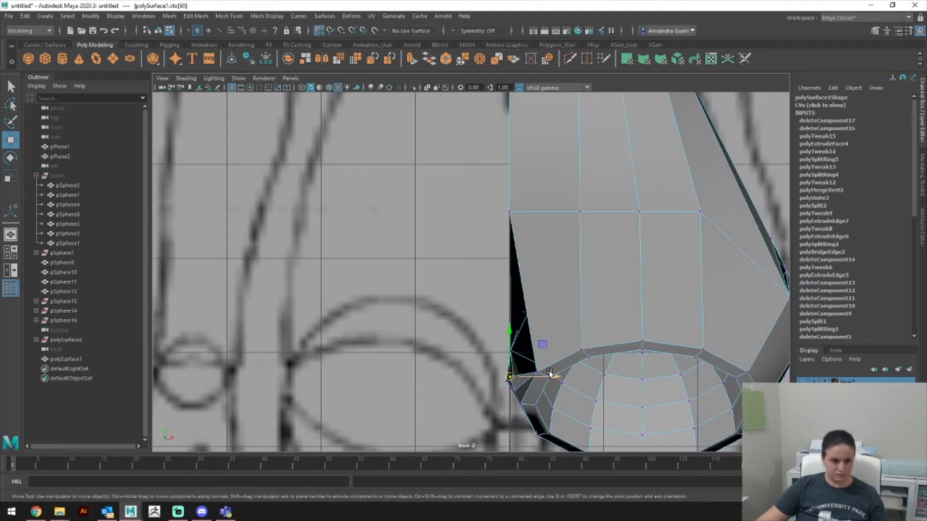
click(499, 375)
key(x)
drag(549, 383, 553, 380)
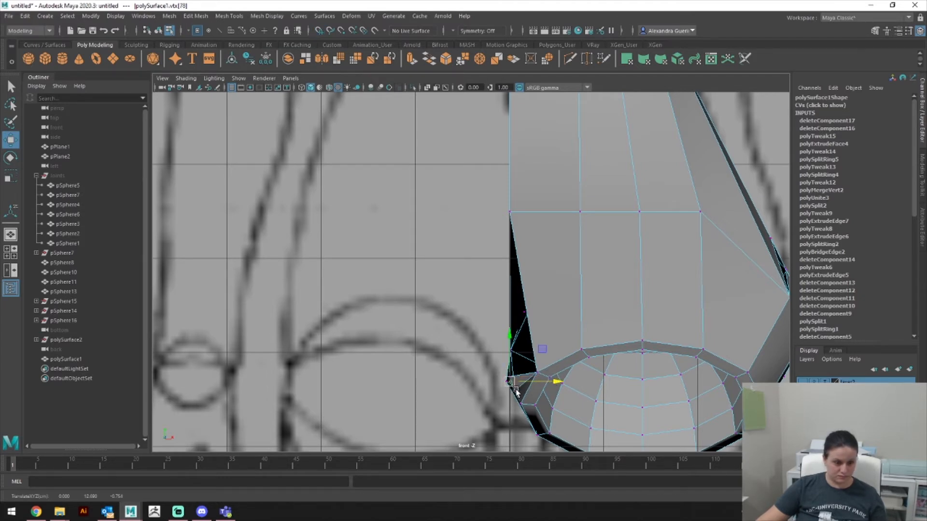
click(536, 361)
key(space)
Step: Examine the alignment of the crotch vertices in the left view
drag(536, 362, 621, 313)
click(504, 324)
key(space)
key(f)
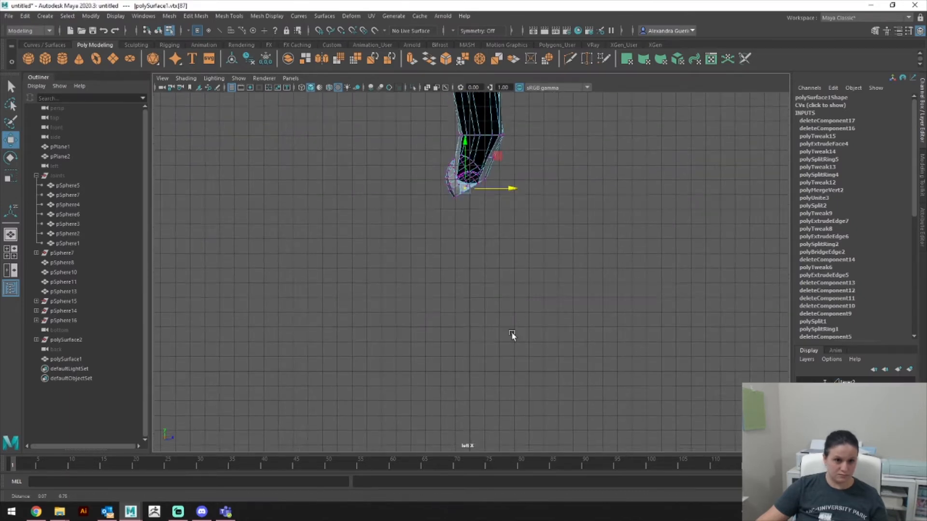
scroll(563, 244, up, 3)
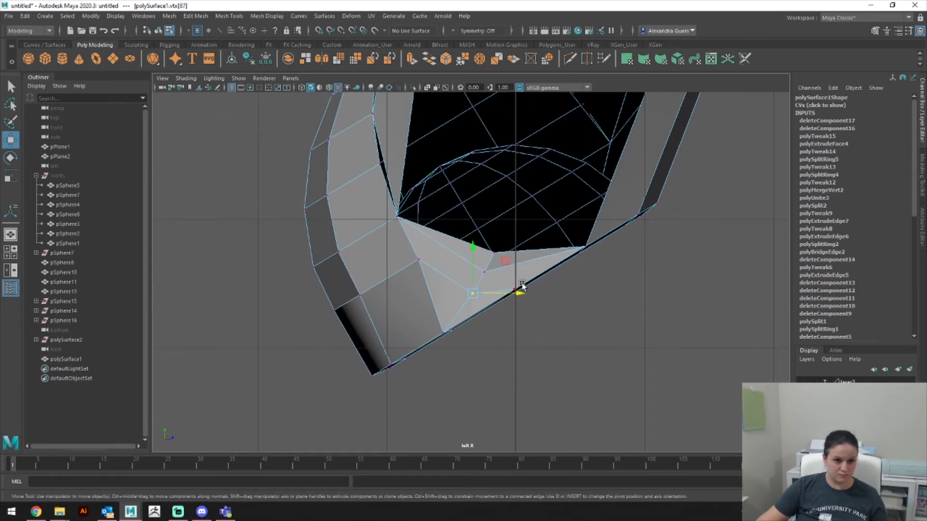
key(space)
drag(554, 282, 684, 290)
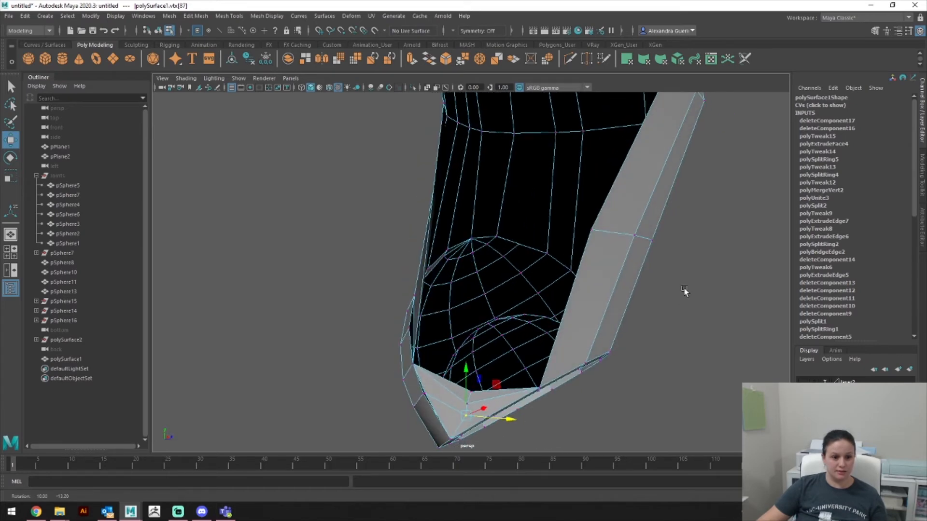
Step: Try extruding the front and back open centre edges above the crotch sideways across the centre line
right_drag(580, 246, 584, 267)
right_drag(582, 225, 581, 222)
click(582, 268)
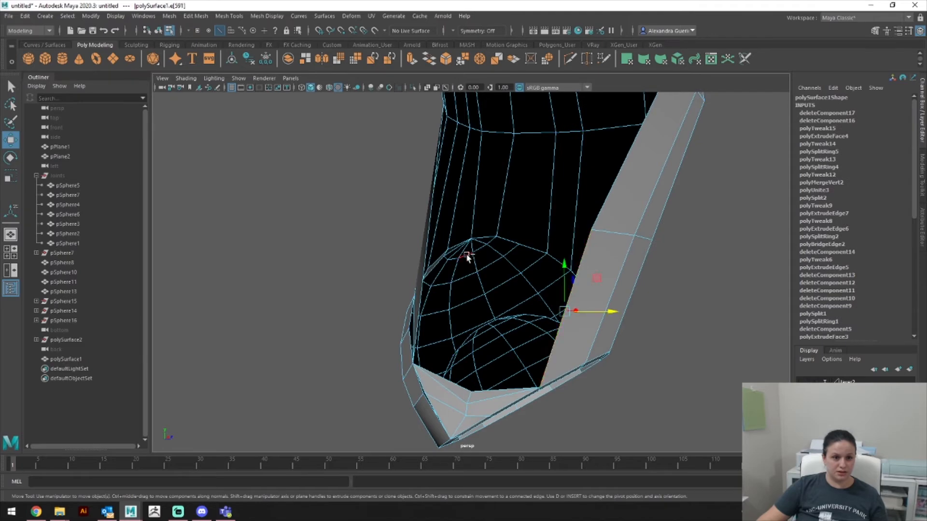
alt+drag(522, 269, 614, 289)
click(611, 269)
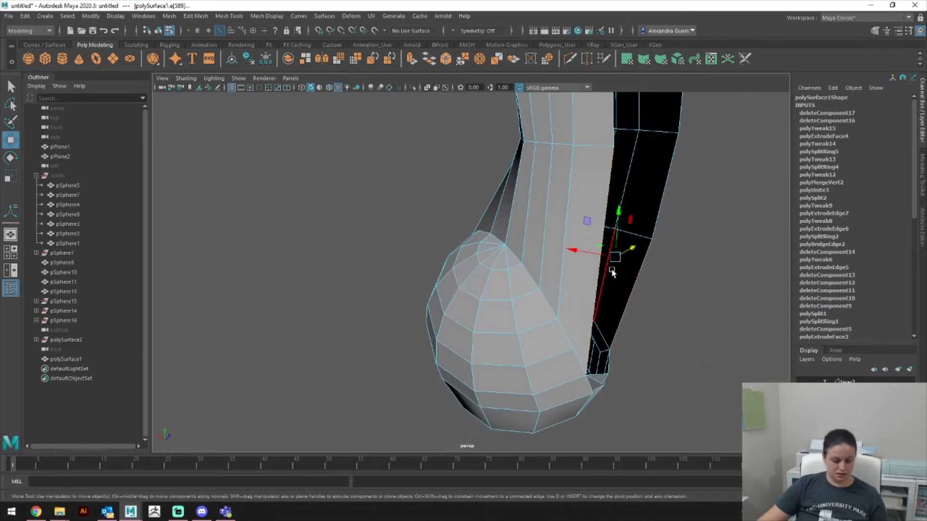
key(ctrl+e)
key(w)
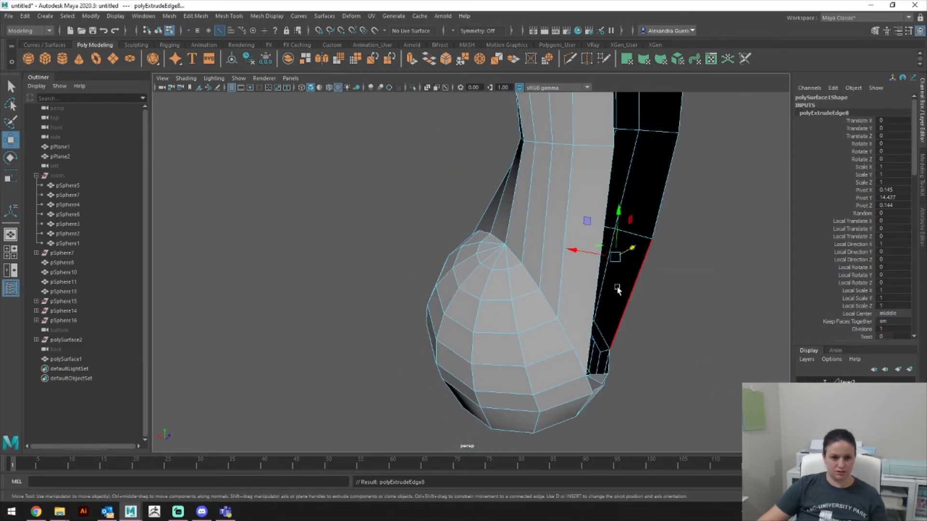
drag(586, 254, 634, 265)
alt+drag(638, 272, 679, 309)
key(r)
key(space)
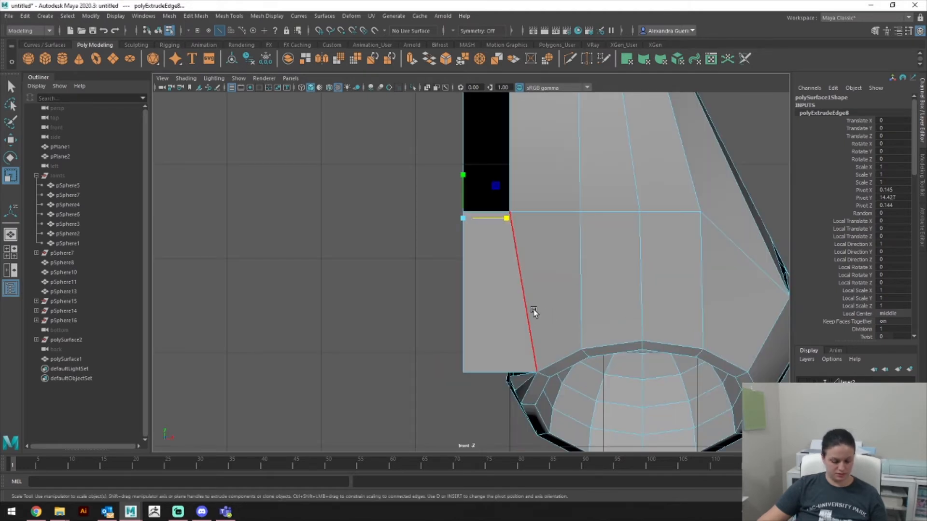
Step: Snap the extruded edges back toward the centre line and bring their lower vertices to the crotch
key(w)
key(v)
drag(500, 216, 503, 204)
key(space)
mouse_move(545, 231)
alt+mouse_down()
mouse_move(489, 236)
mouse_move(505, 221)
mouse_move(527, 224)
mouse_move(538, 240)
alt+mouse_up()
drag(591, 263, 518, 282)
right_drag(511, 246, 476, 248)
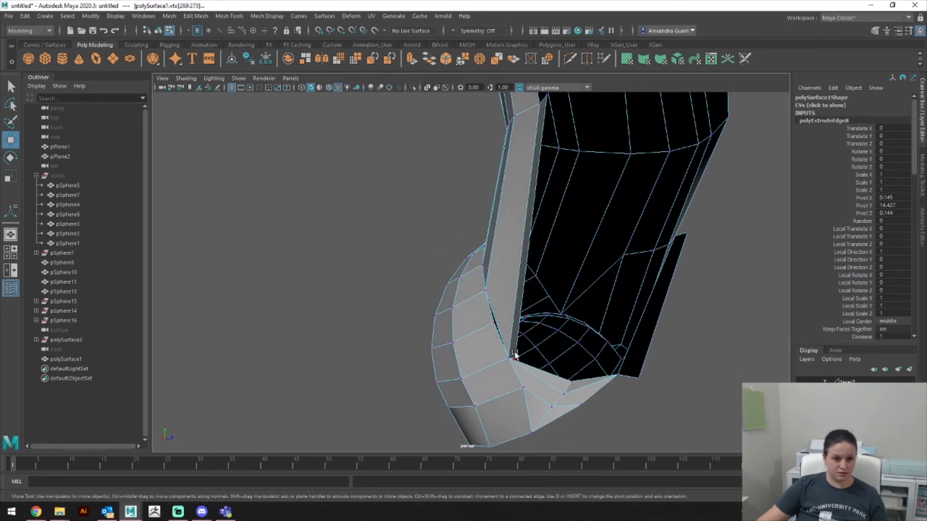
click(516, 359)
alt+drag(516, 361, 476, 335)
Step: Delete the two faces extruded from the front and back centre edges
right_drag(481, 245, 486, 270)
click(515, 272)
shift+click(409, 255)
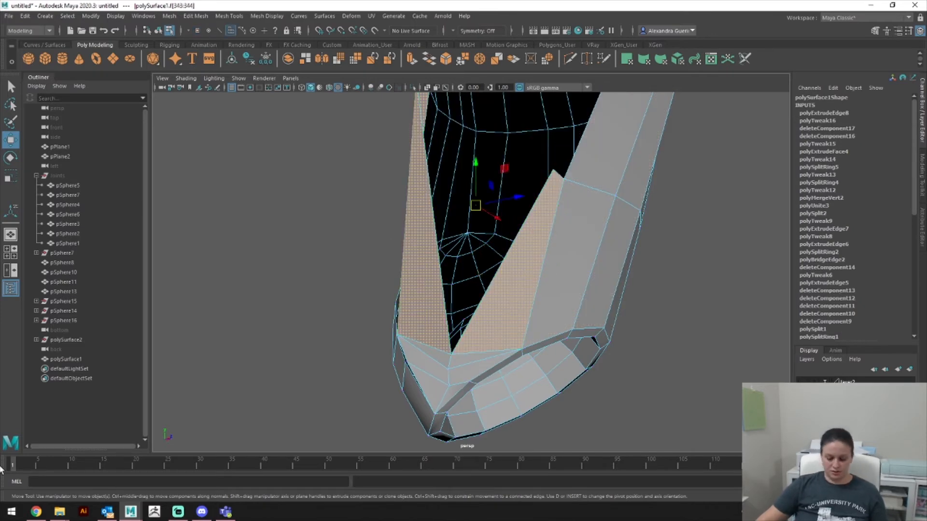
key(Delete)
alt+drag(222, 410, 487, 335)
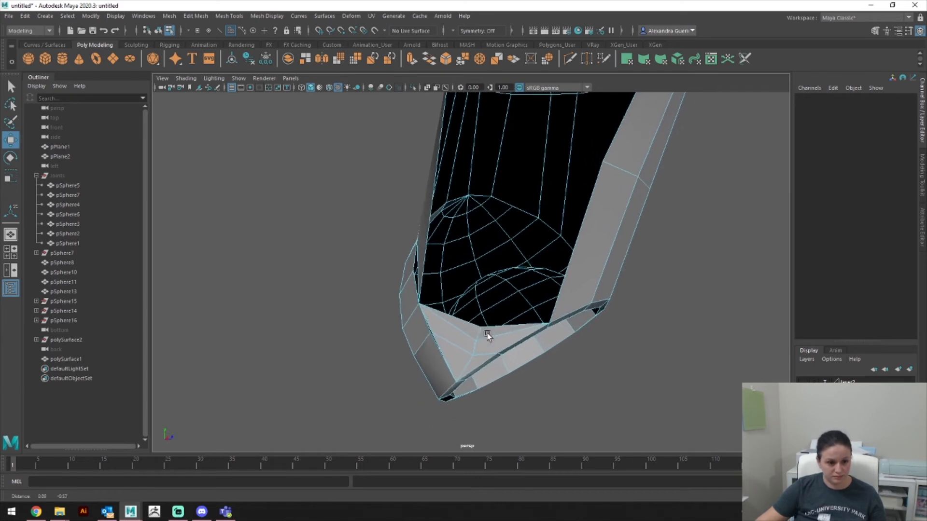
Step: Adjust the crotch vertex beside the hip shell's rim with vertex snapping
scroll(487, 334, up, 6)
click(407, 337)
right_drag(405, 246, 363, 247)
click(353, 301)
key(v)
drag(354, 301, 525, 328)
alt+drag(373, 255, 480, 324)
alt+middle_drag(480, 325, 576, 323)
mouse_move(575, 323)
alt+mouse_down()
mouse_move(548, 331)
mouse_move(548, 314)
mouse_move(579, 312)
alt+mouse_up()
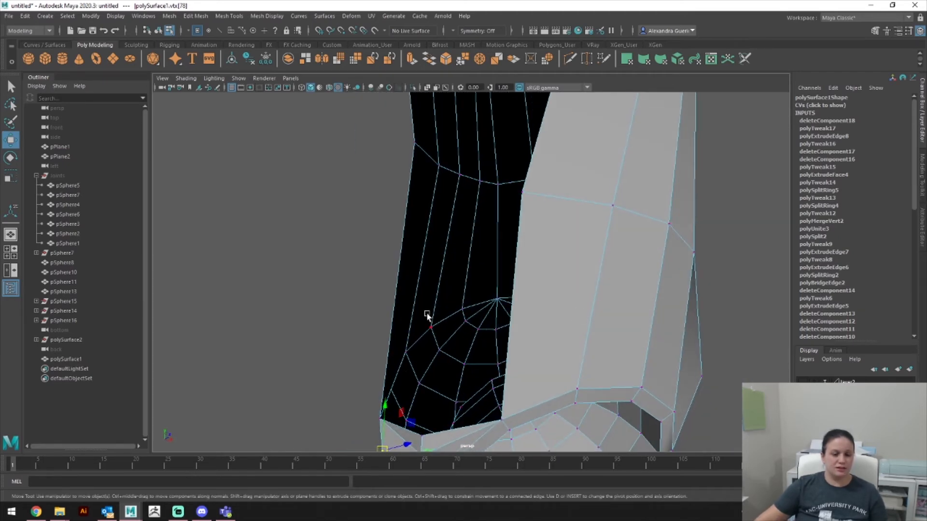
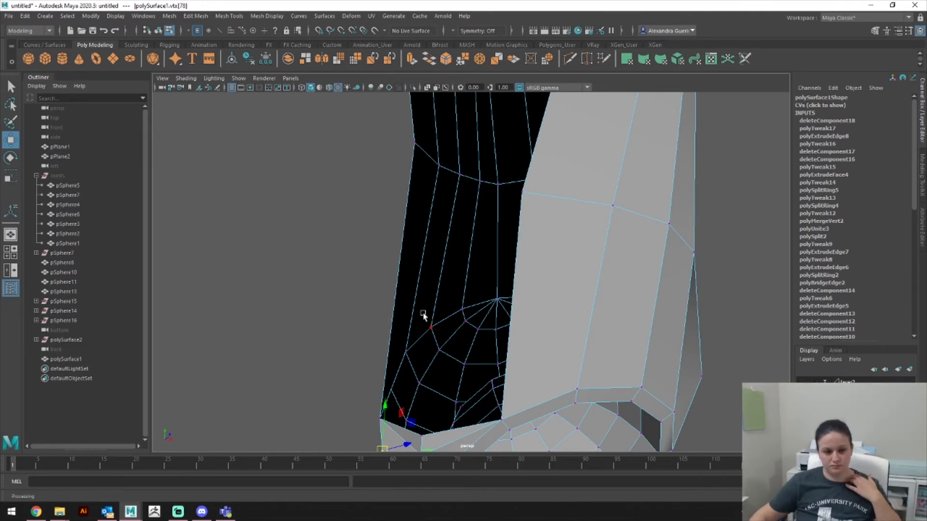
Step: Delete the crotch faces between the hip shell's inner rim and the front of the socket
alt+drag(616, 321, 485, 304)
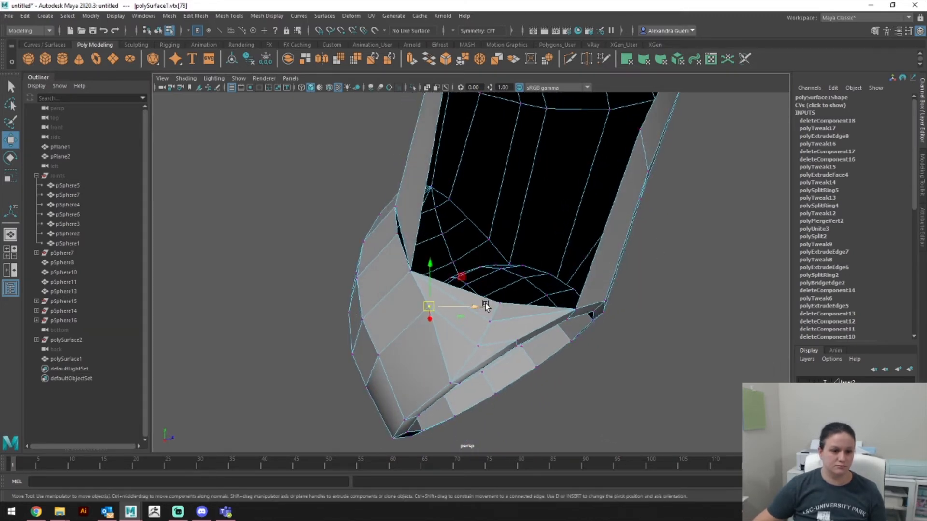
right_drag(548, 245, 553, 285)
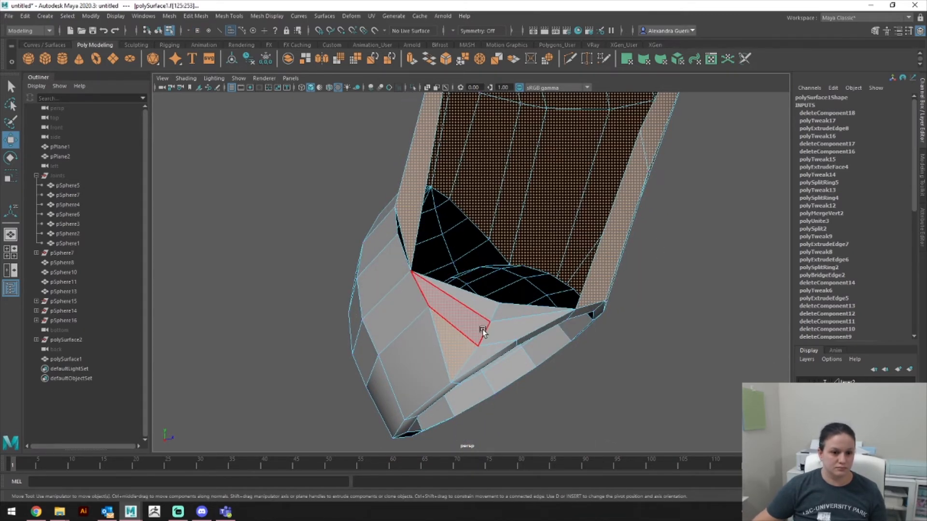
click(507, 316)
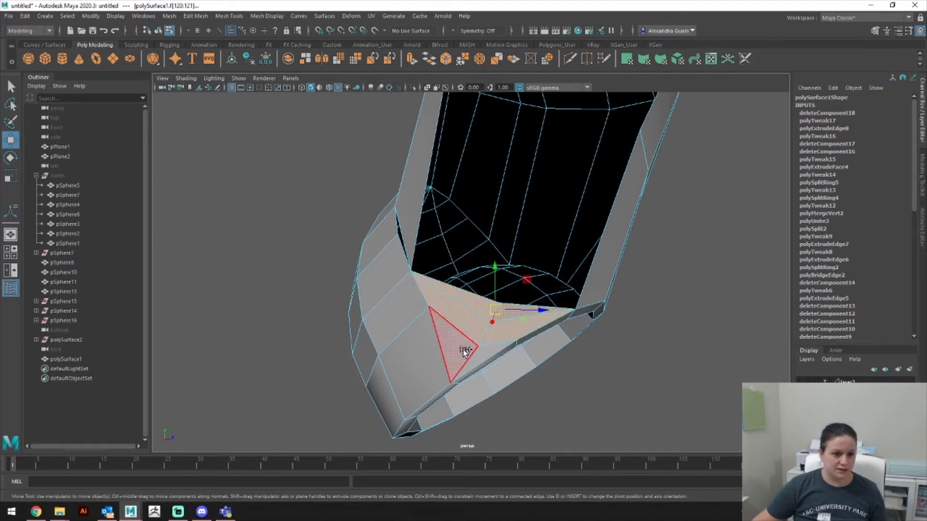
click(458, 363)
alt+drag(459, 363, 602, 248)
alt+drag(514, 291, 447, 317)
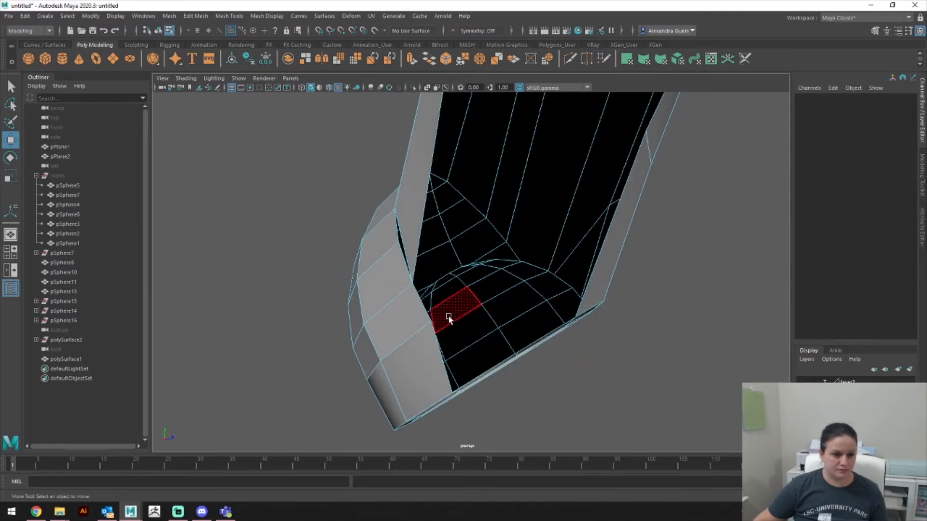
Step: Extrude the open border edges beside the socket opening at the leg's lower end
right_drag(418, 245, 422, 227)
click(439, 319)
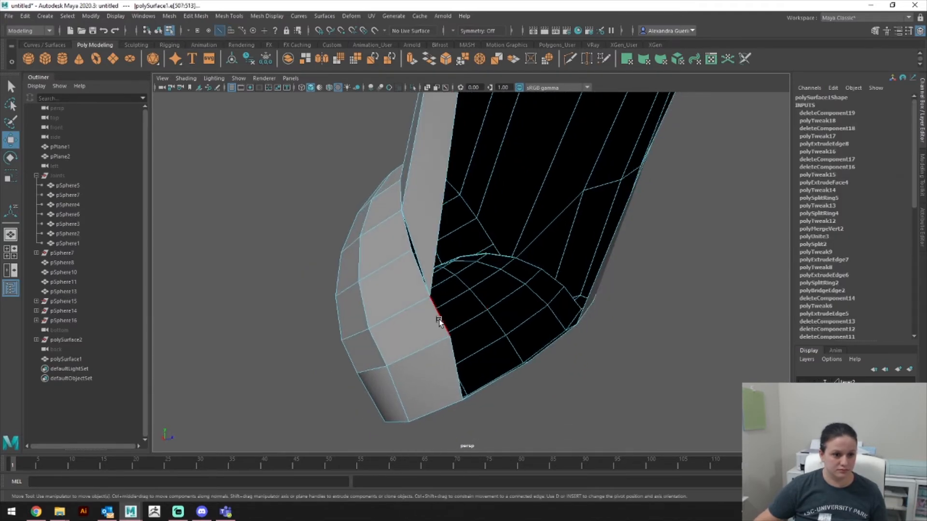
click(482, 386)
alt+drag(483, 387, 489, 360)
shift+click(425, 365)
shift+click(460, 310)
alt+drag(462, 309, 485, 338)
key(ctrl+e)
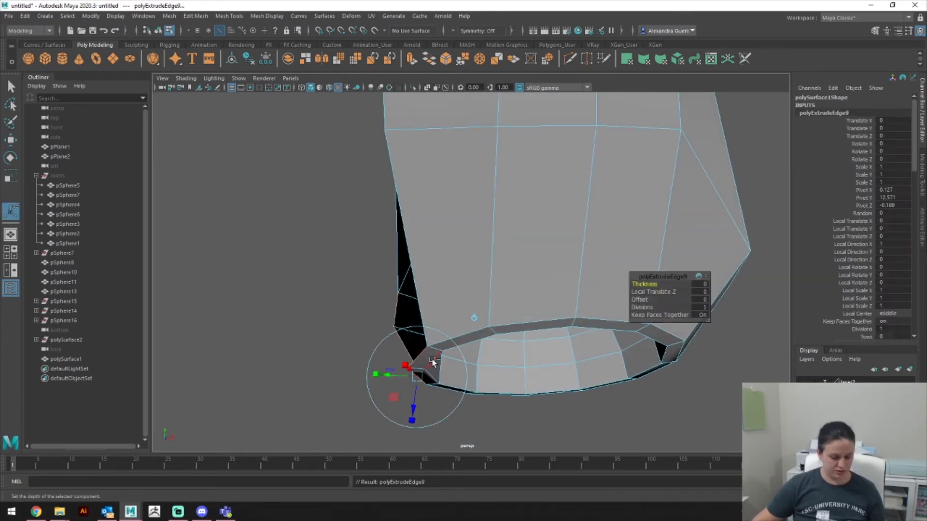
Step: Pull the extruded edges outward, flatten them along X, and snap them to the model's centre line
key(w)
drag(436, 362, 385, 351)
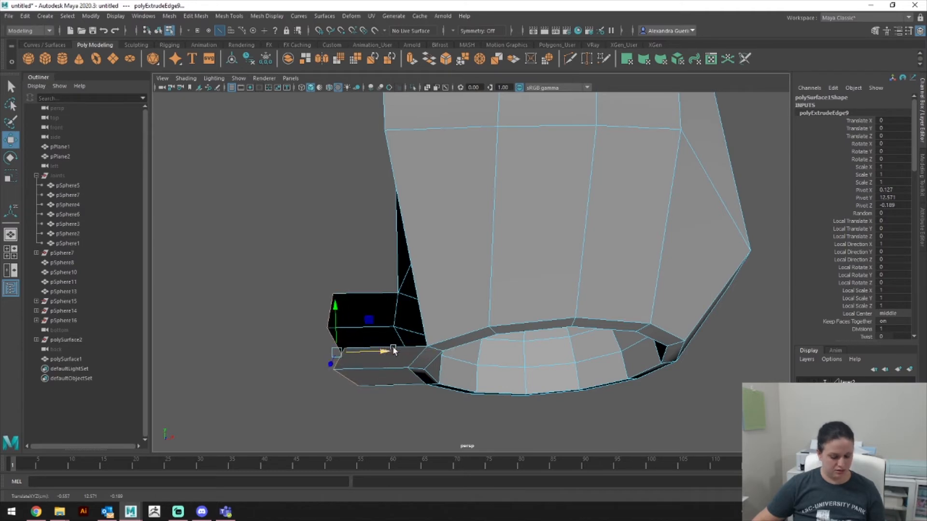
key(r)
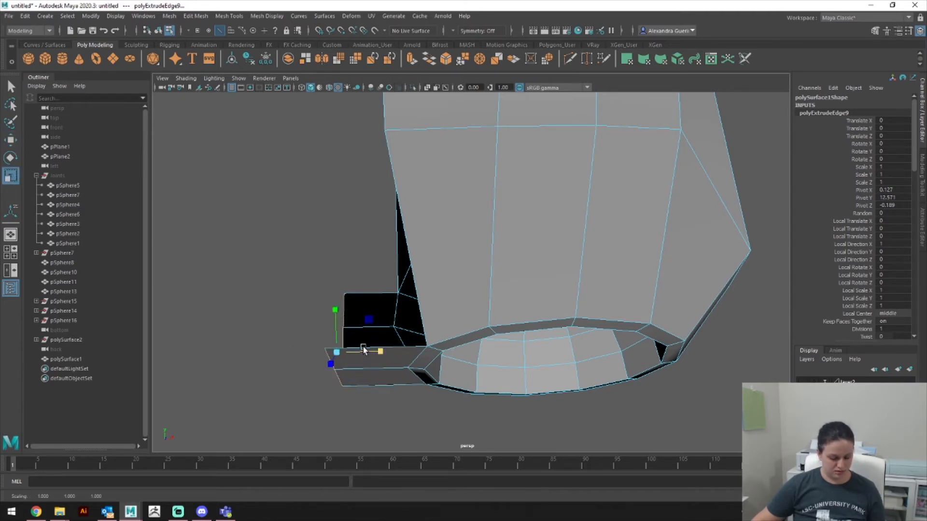
key(w)
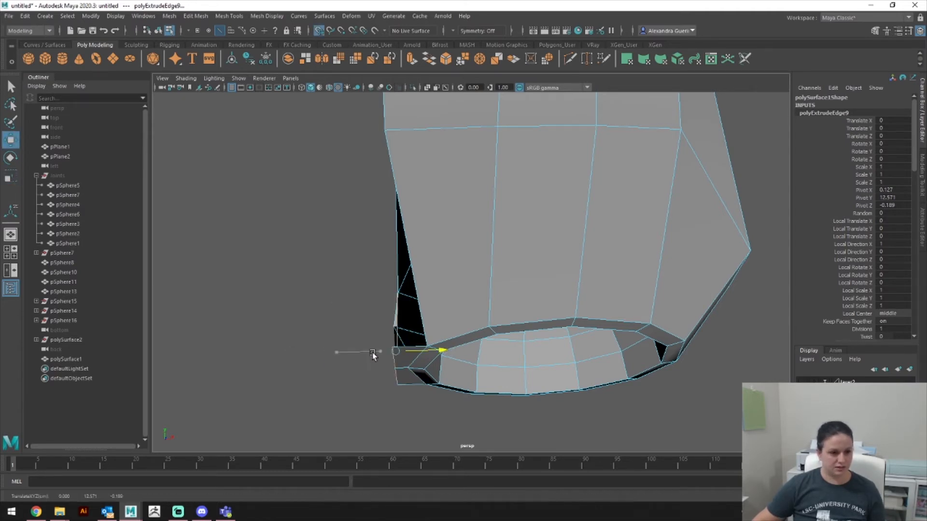
Step: Snap the middle rim vertex onto the neighbouring outer vertex of the extruded strip
alt+drag(375, 354, 623, 345)
mouse_move(586, 343)
middle_down()
mouse_move(573, 347)
mouse_move(582, 349)
middle_up()
right_drag(491, 346, 443, 257)
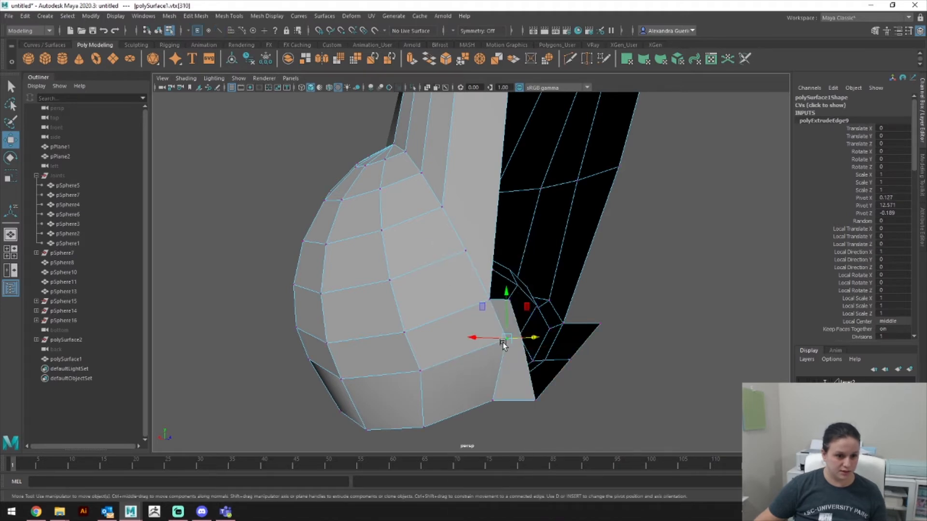
click(503, 342)
drag(508, 343, 525, 339)
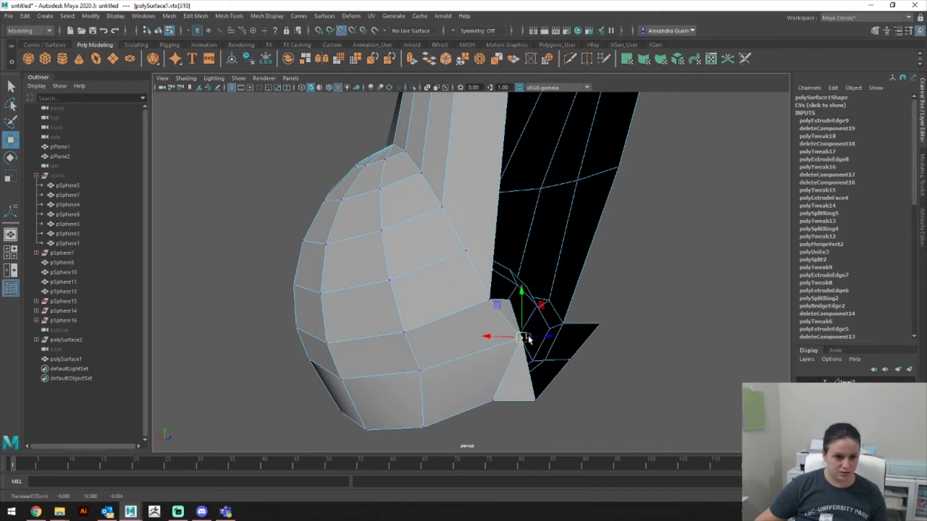
Step: Align the extruded strip's border vertices with the model's centre line in the front view
key(space)
drag(608, 370, 530, 378)
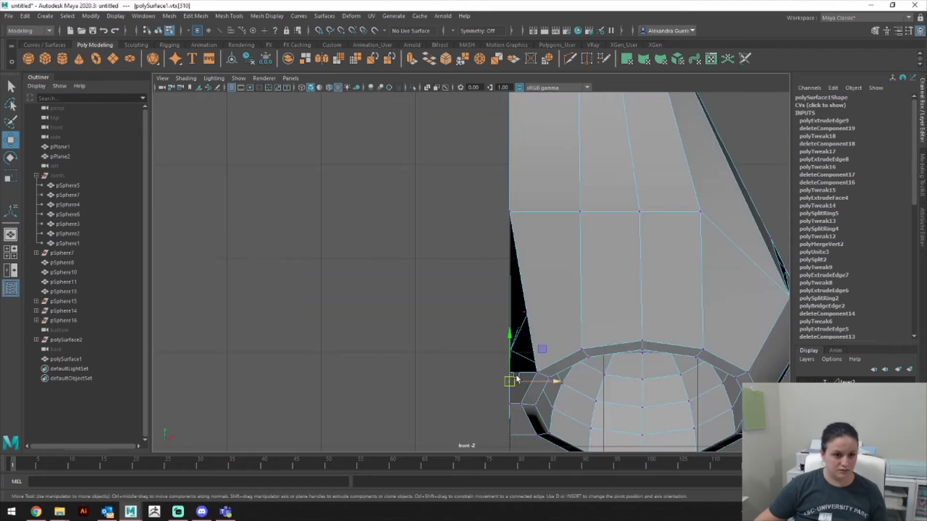
drag(507, 426, 513, 449)
alt+middle_drag(555, 369, 561, 321)
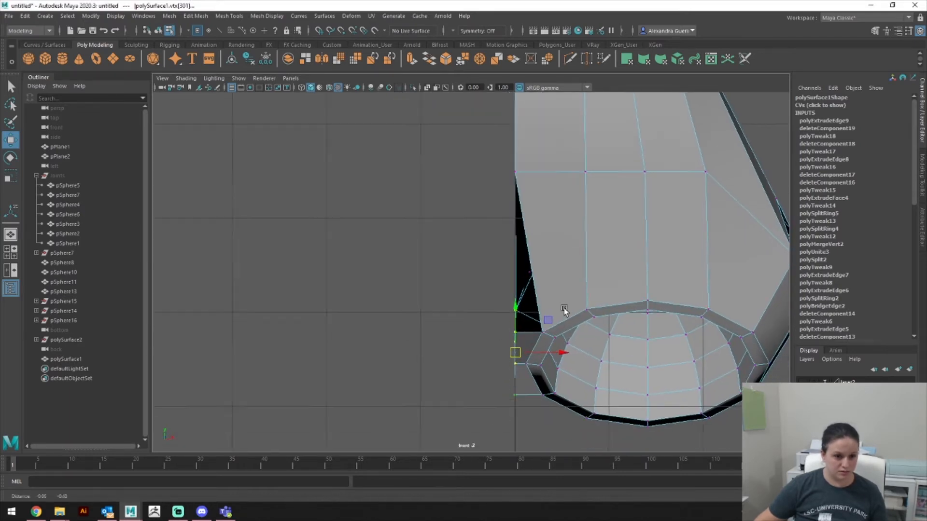
drag(559, 344, 526, 305)
key(space)
Step: Snap the lower centre-line vertices of the back and front panels onto the extruded strip's corners
click(514, 308)
click(507, 271)
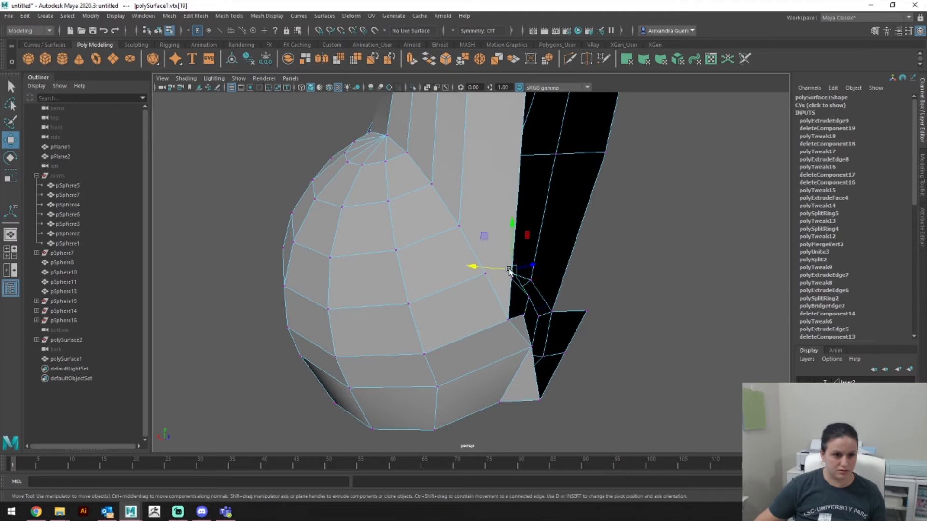
click(514, 193)
click(518, 194)
click(511, 244)
click(509, 299)
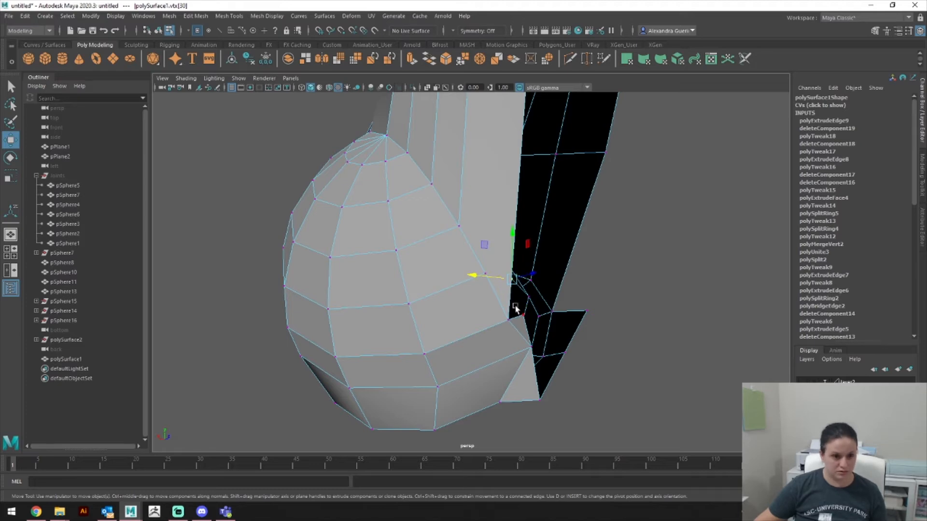
click(509, 312)
alt+drag(554, 317, 456, 318)
click(407, 337)
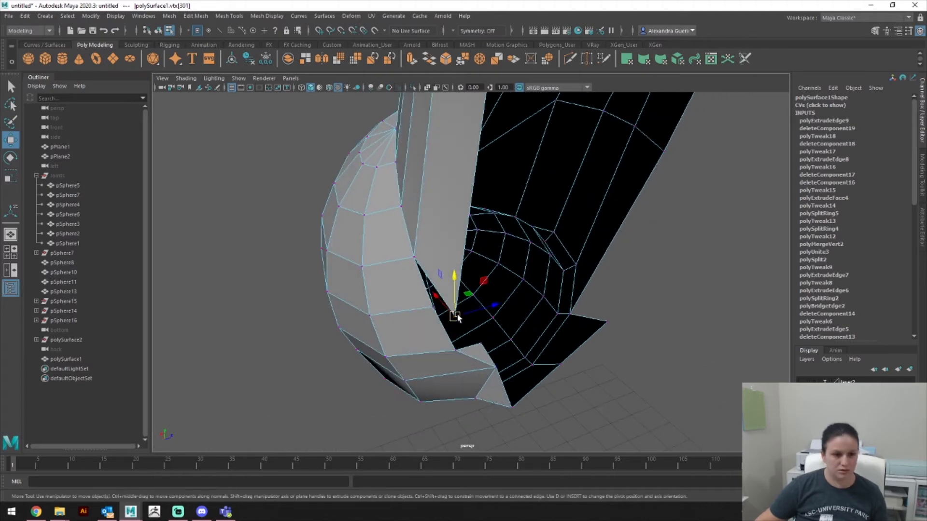
alt+drag(557, 345, 509, 327)
click(498, 357)
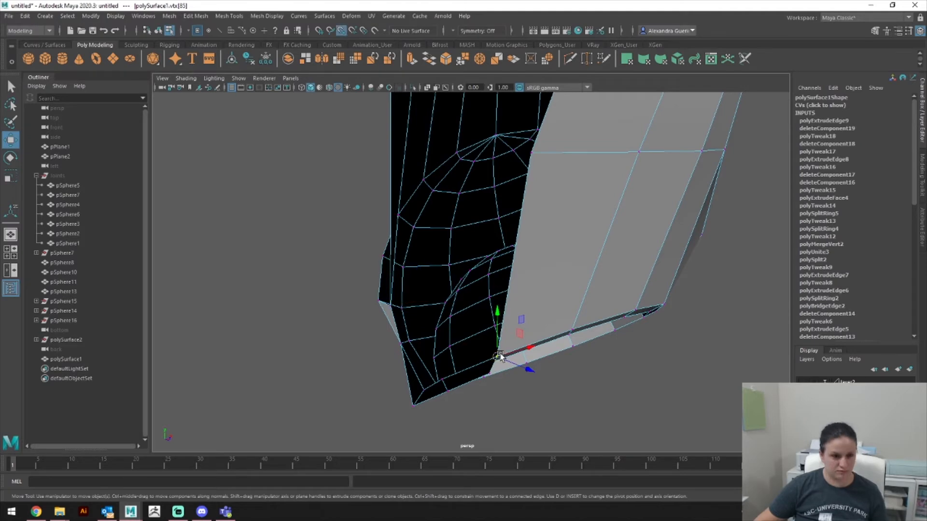
Step: Insert two edge loops running down the panel beside the open gap with the Insert Edge Loop tool
alt+drag(553, 346, 513, 307)
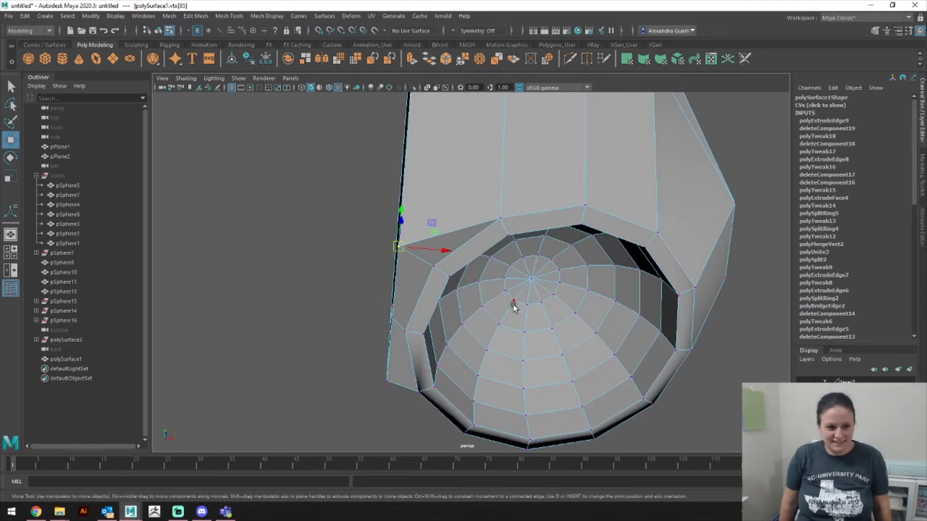
alt+drag(472, 227, 618, 265)
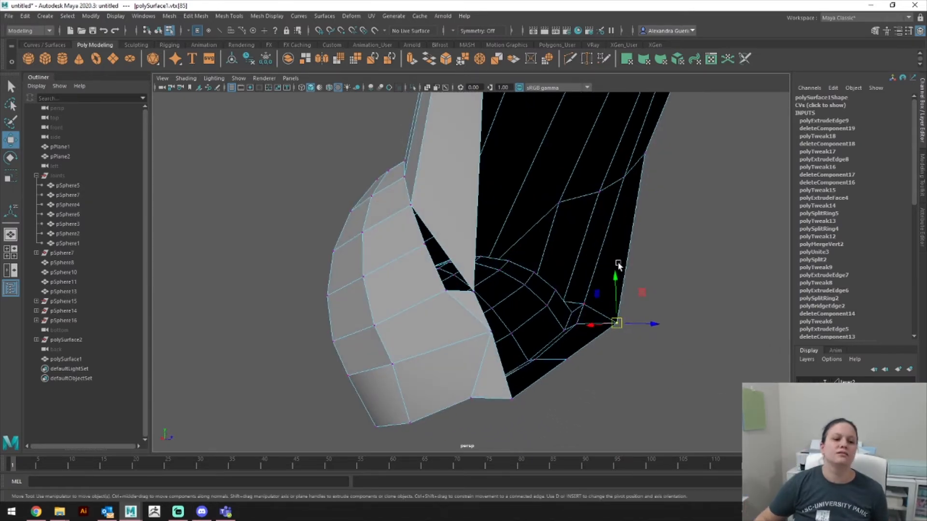
alt+drag(469, 192, 603, 304)
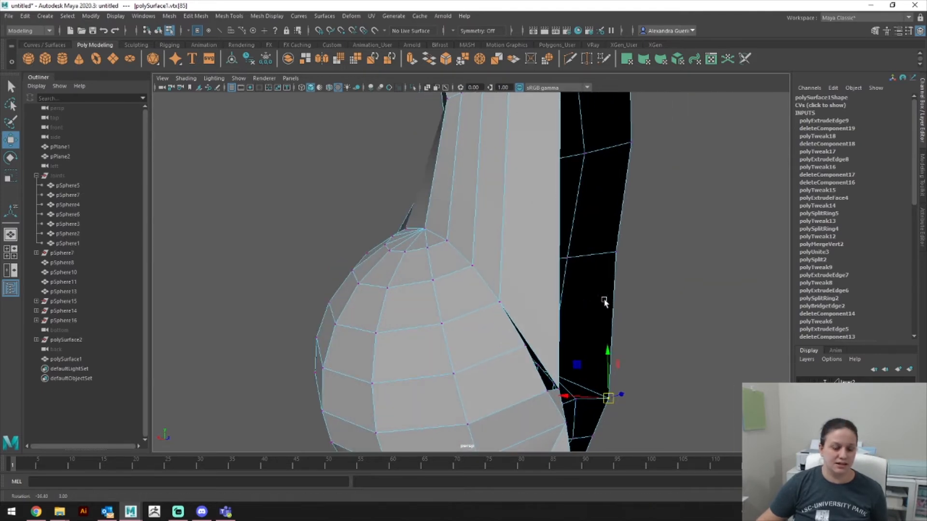
click(230, 17)
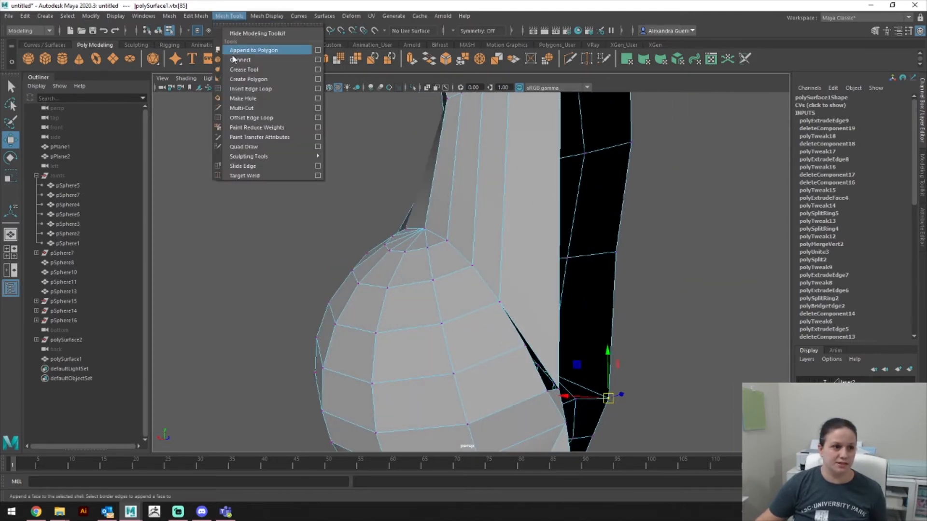
click(242, 99)
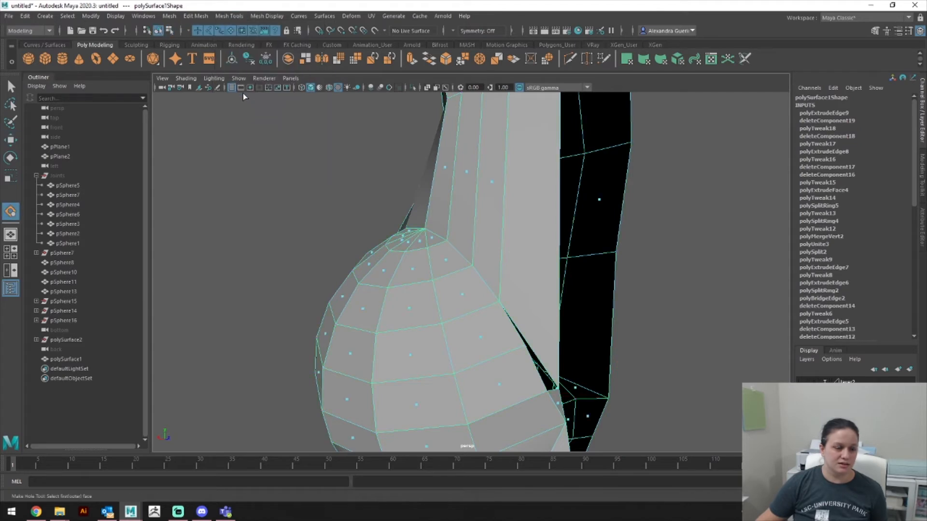
click(220, 17)
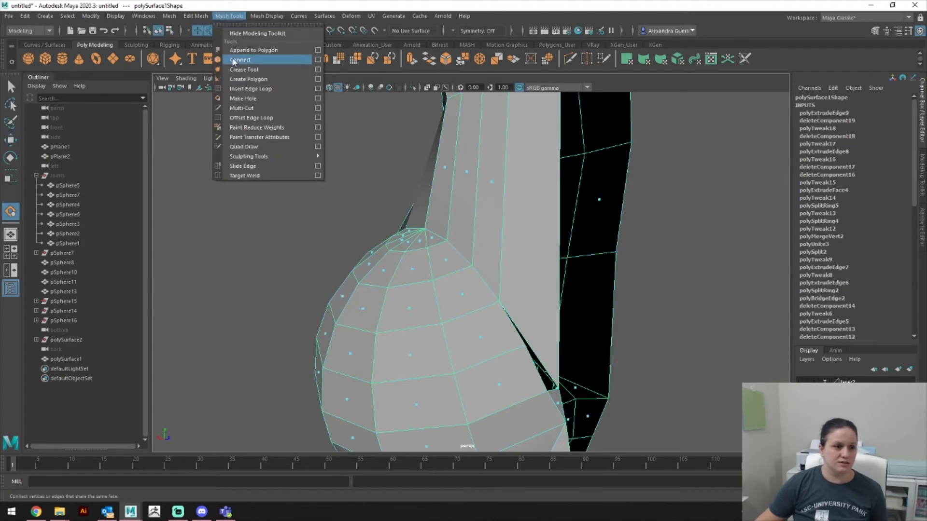
click(237, 95)
click(539, 354)
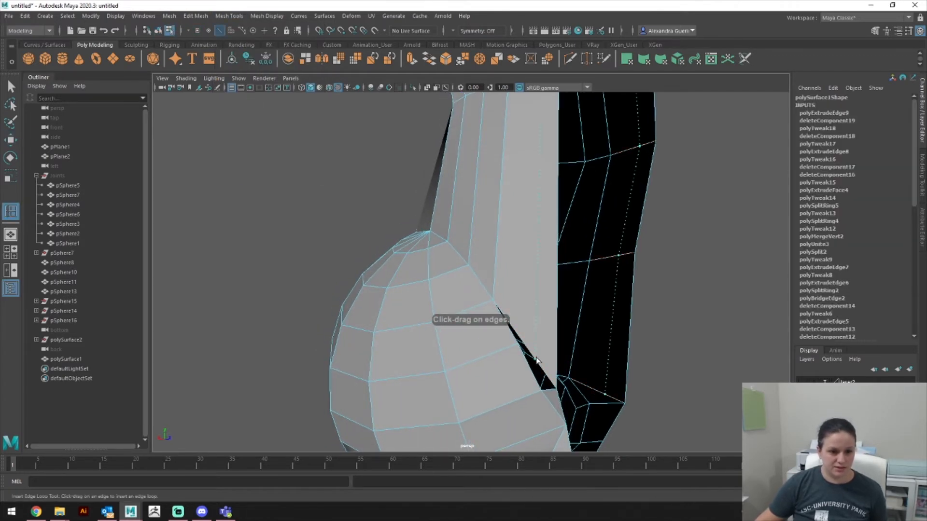
click(518, 333)
alt+drag(518, 333, 404, 317)
Step: Undo the misplaced edge loop and insert two lengthwise loops through the panel above the rounded cap
click(334, 294)
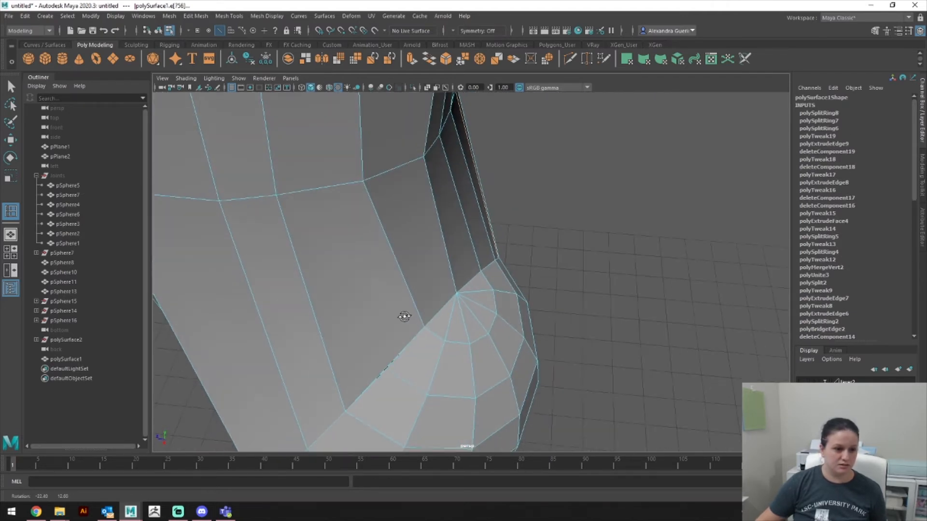
key(ctrl+z)
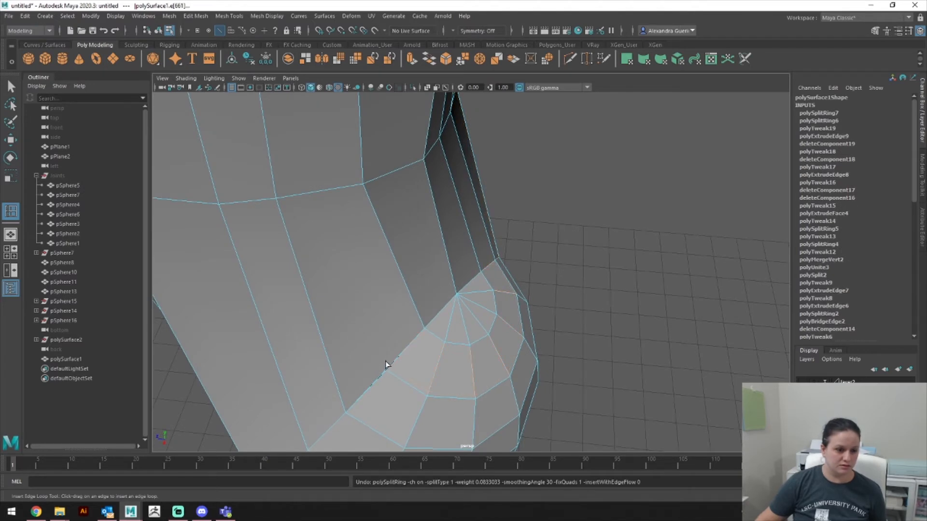
key(F8)
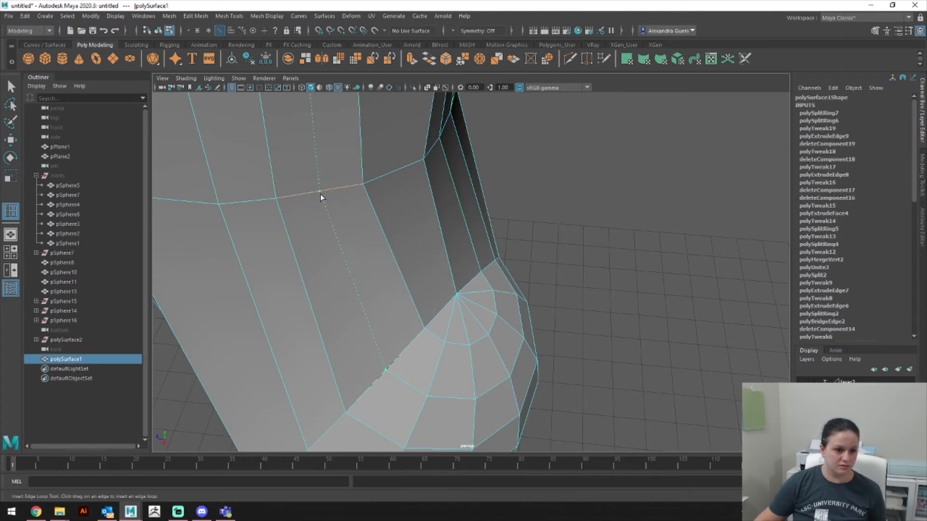
click(320, 194)
alt+drag(385, 279, 461, 186)
alt+drag(341, 145, 566, 100)
click(296, 122)
alt+drag(611, 139, 583, 123)
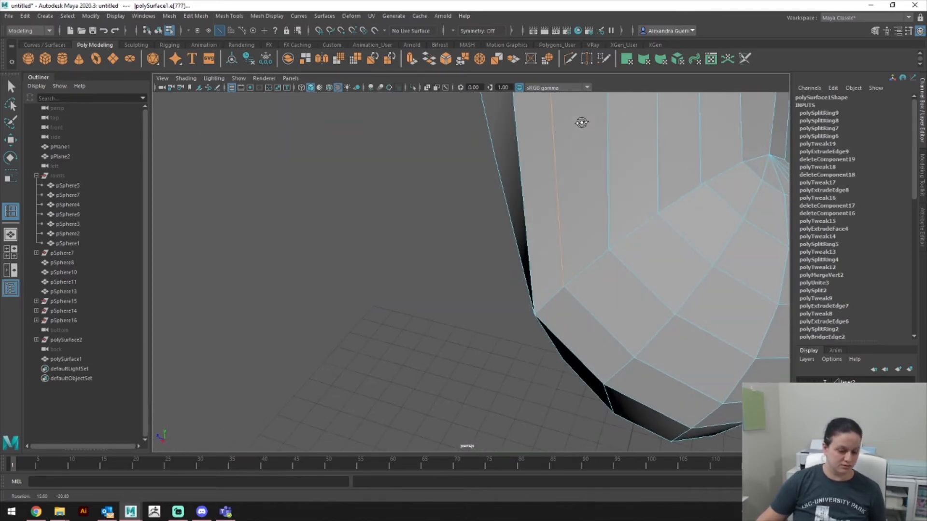
Step: Snap the new loops' lower vertices on the outer side onto the rounded cap's border vertices
key(q)
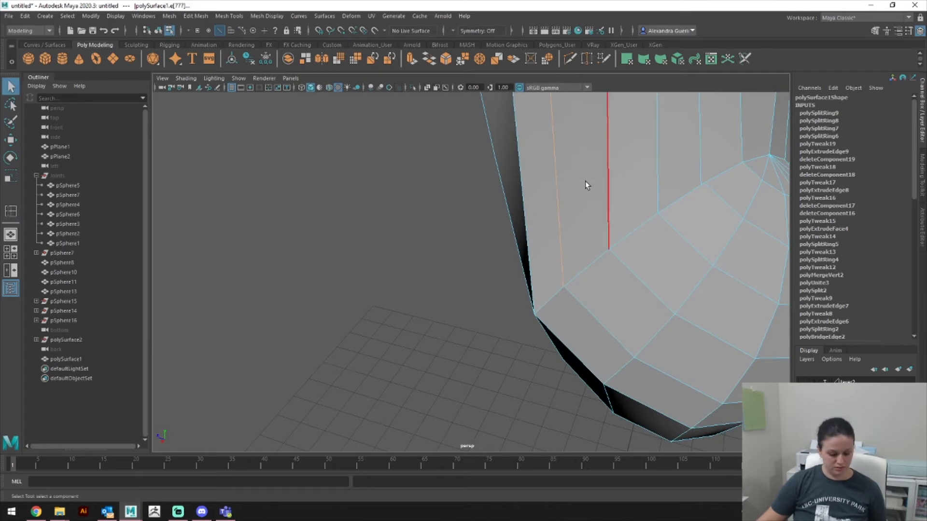
key(w)
right_drag(584, 198, 584, 170)
alt+drag(546, 217, 580, 261)
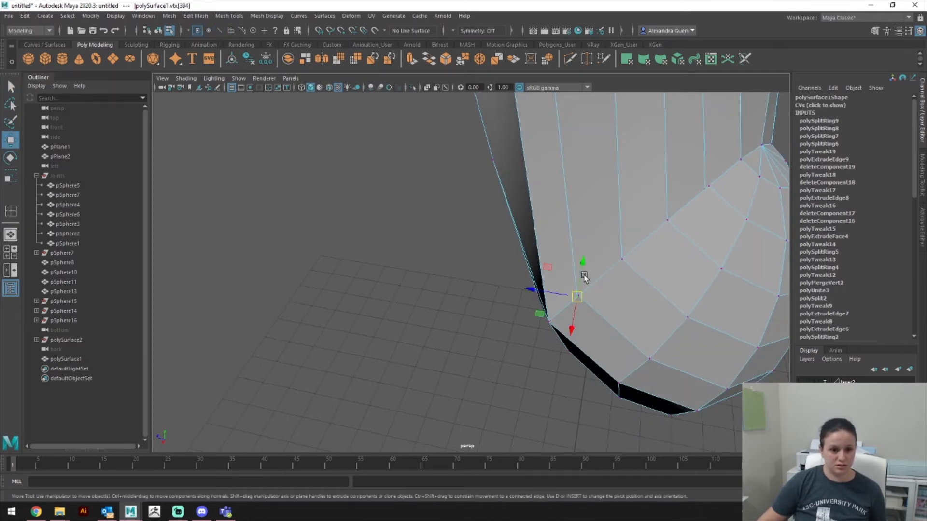
alt+drag(732, 272, 575, 227)
click(512, 300)
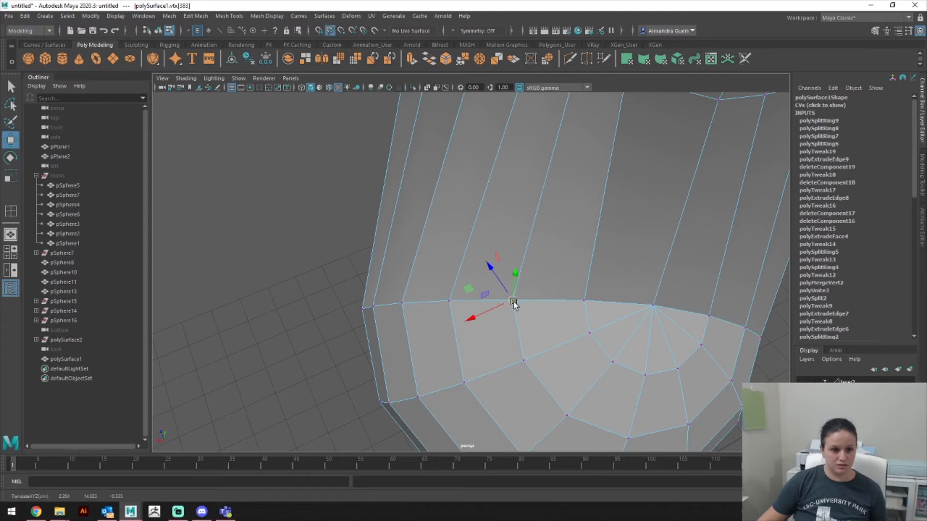
alt+drag(517, 290, 437, 266)
Step: Snap the panel's remaining lower vertices onto the cap's border vertices to close the gap near the centre line
click(509, 284)
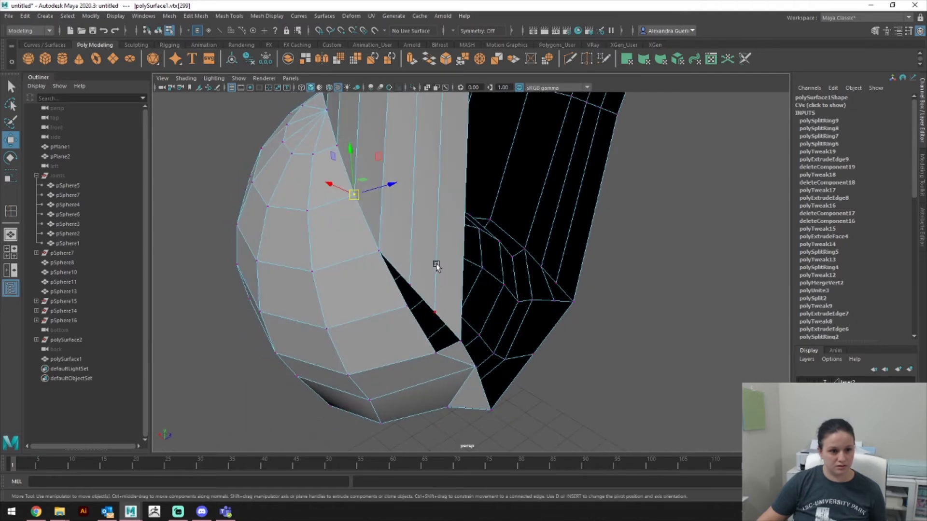
click(409, 284)
key(c)
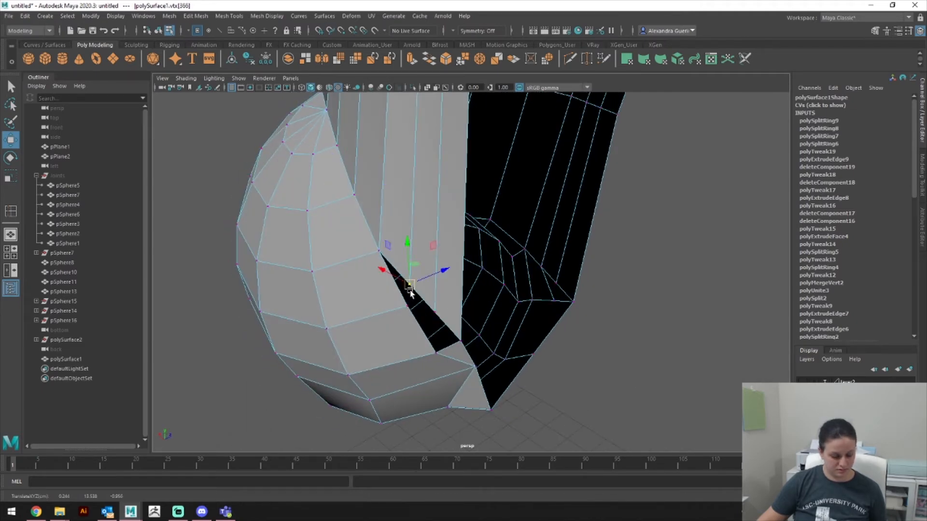
drag(411, 285, 436, 350)
click(438, 314)
key(v)
alt+drag(501, 339, 482, 333)
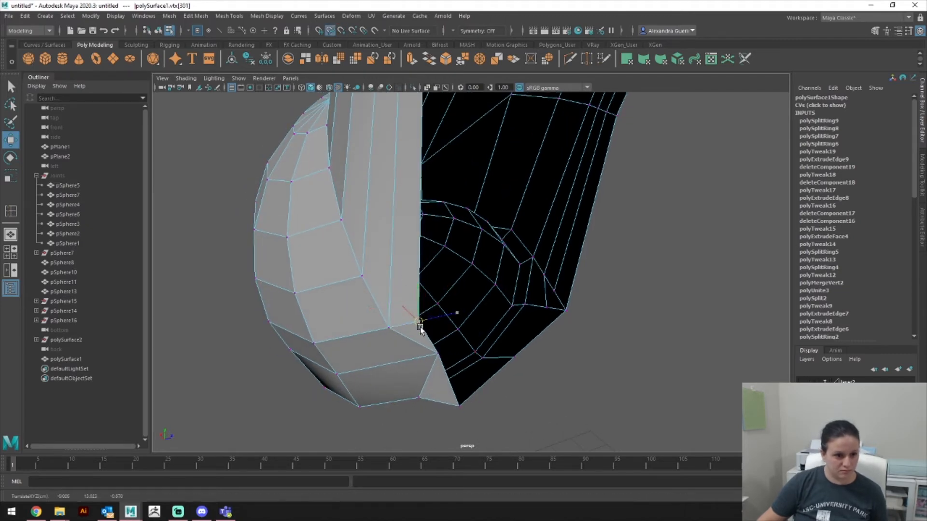
Step: Examine the socket rim, its inside and the front panel for gaps and stray edges
scroll(435, 327, up, 5)
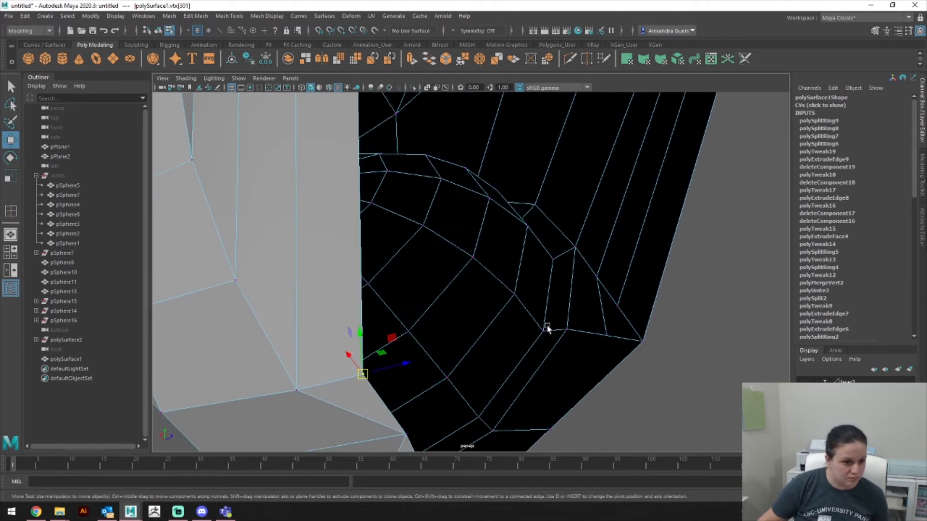
alt+drag(547, 330, 583, 306)
alt+right_drag(583, 306, 340, 319)
alt+drag(579, 327, 474, 210)
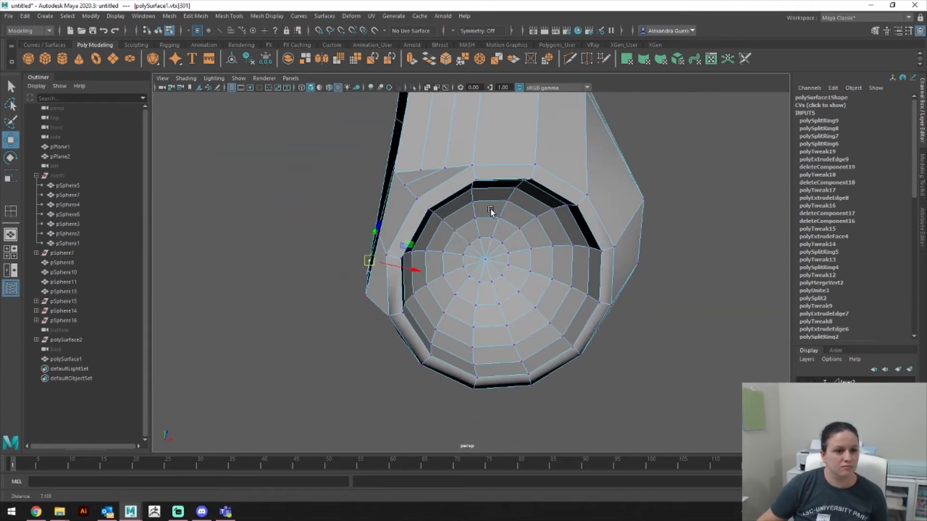
alt+right_drag(474, 210, 610, 224)
alt+drag(540, 190, 555, 247)
alt+right_drag(555, 246, 563, 275)
alt+drag(560, 238, 606, 327)
alt+right_drag(606, 327, 372, 289)
alt+drag(528, 226, 623, 241)
alt+right_drag(623, 241, 898, 352)
alt+drag(700, 347, 552, 328)
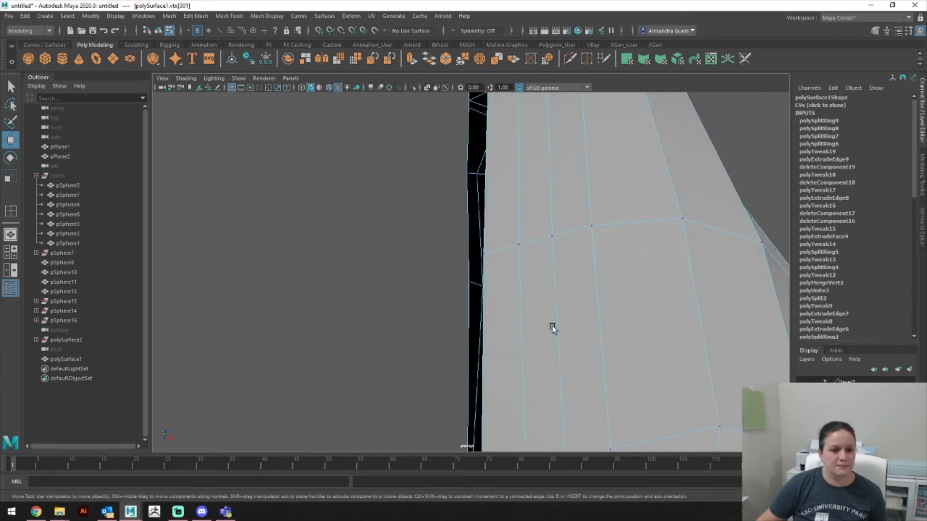
alt+middle_drag(552, 329, 554, 93)
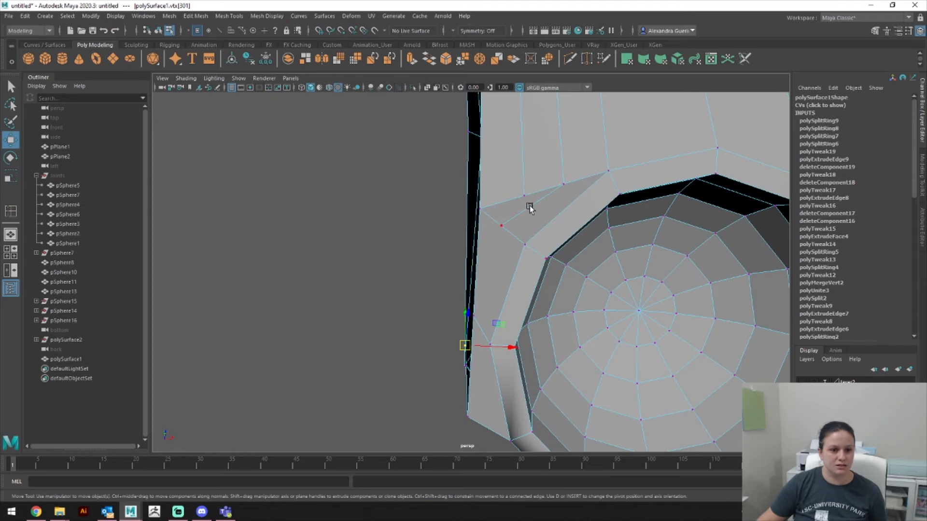
Step: Delete the stray diagonal edge crossing the face between the front panel and the socket rim
right_drag(529, 206, 529, 181)
click(529, 214)
key(Delete)
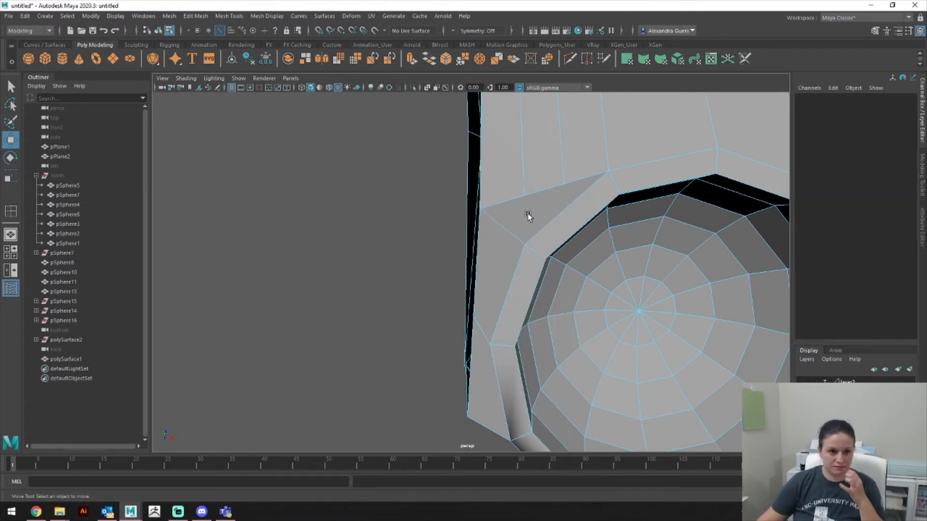
Step: Cut two edges from the front panel's lower loop ends to the corner vertex on the socket rim
click(923, 194)
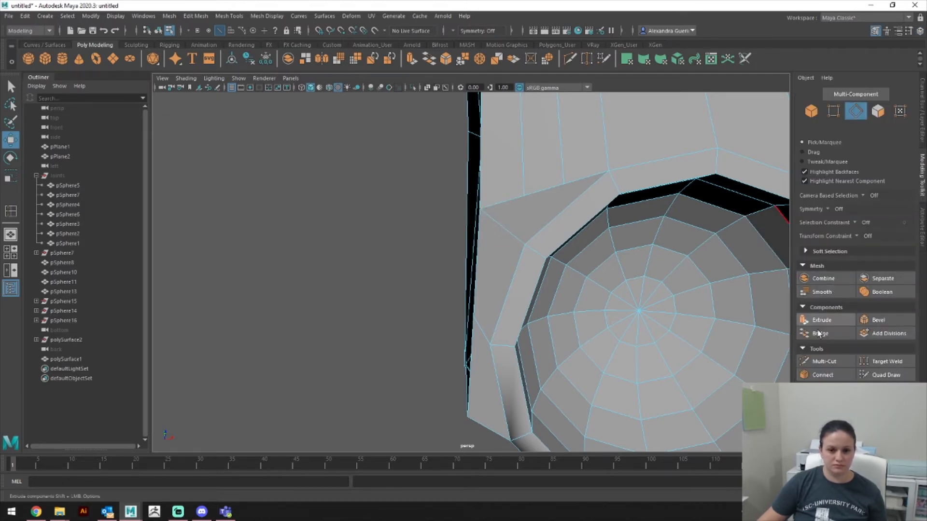
click(823, 361)
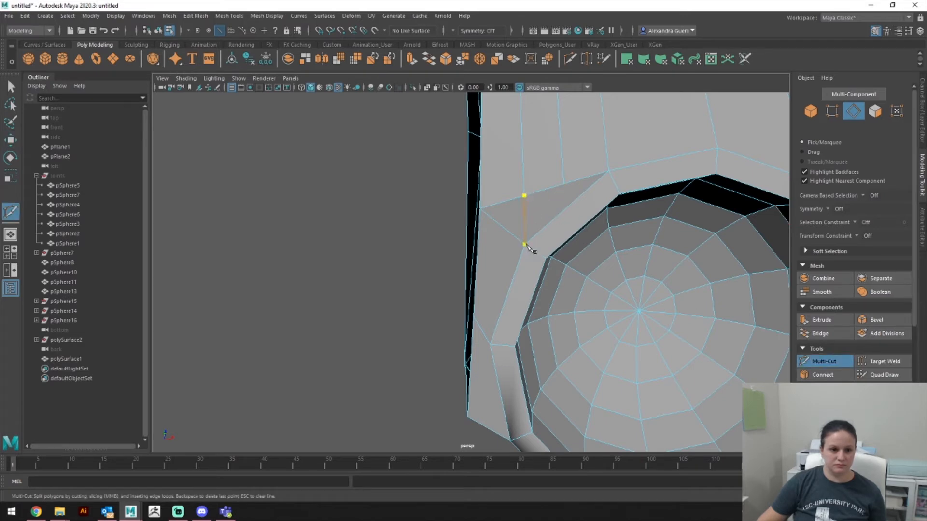
key(Return)
click(564, 183)
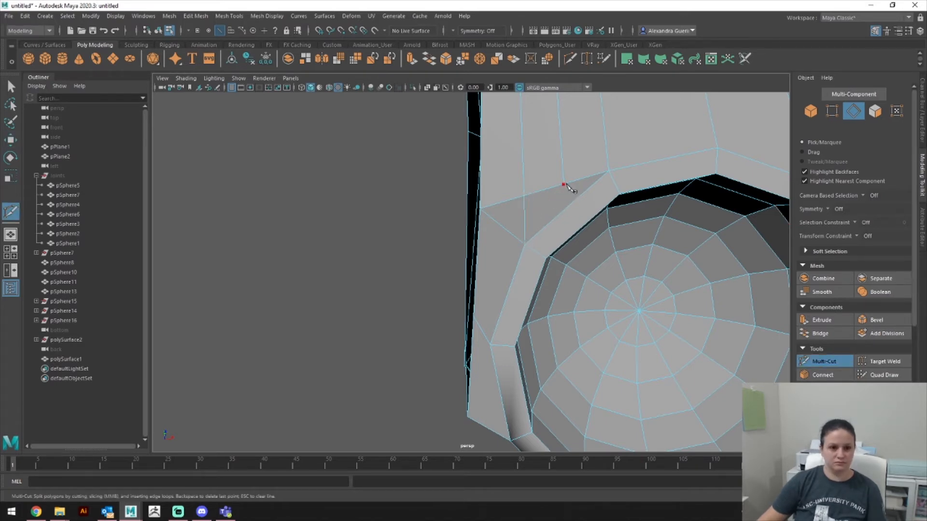
click(526, 243)
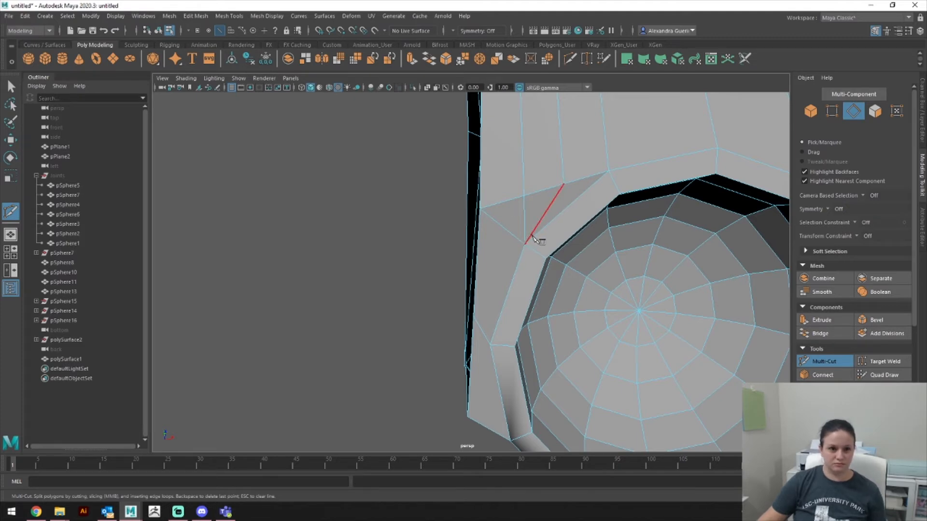
key(space)
Step: Examine the whole body part and its rounded lower cap from the front, side and back
alt+drag(548, 217, 513, 219)
right_drag(513, 219, 556, 193)
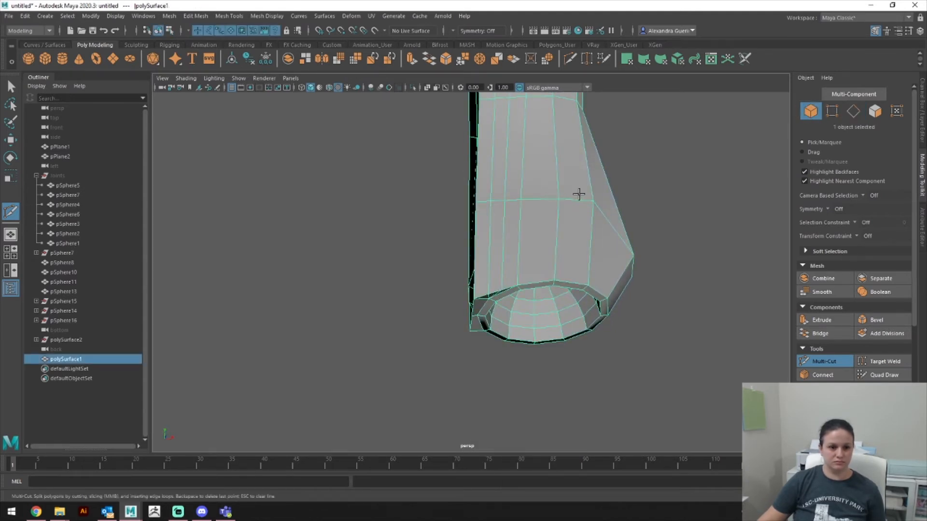
mouse_move(586, 276)
alt+middle_down()
mouse_move(590, 269)
mouse_move(589, 287)
alt+middle_up()
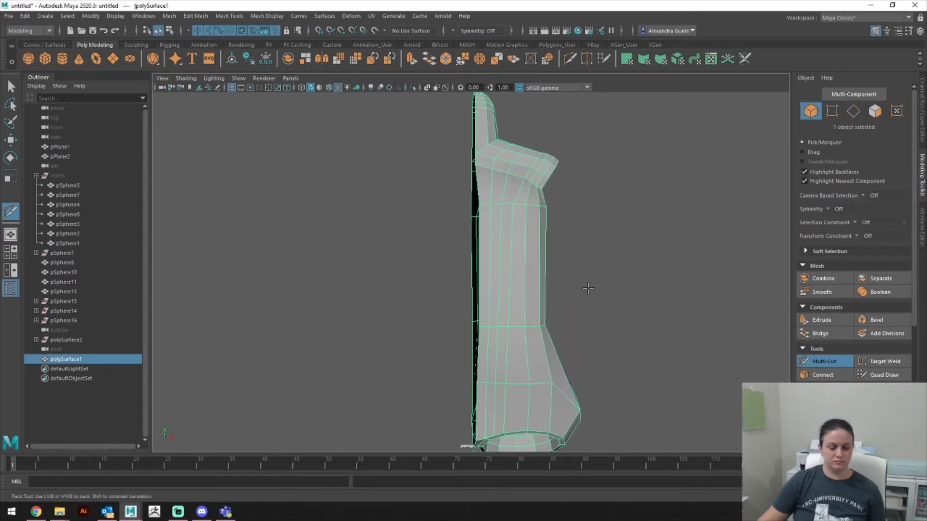
click(598, 288)
alt+drag(622, 300, 700, 233)
key(1)
right_drag(520, 246, 552, 225)
alt+drag(515, 244, 668, 258)
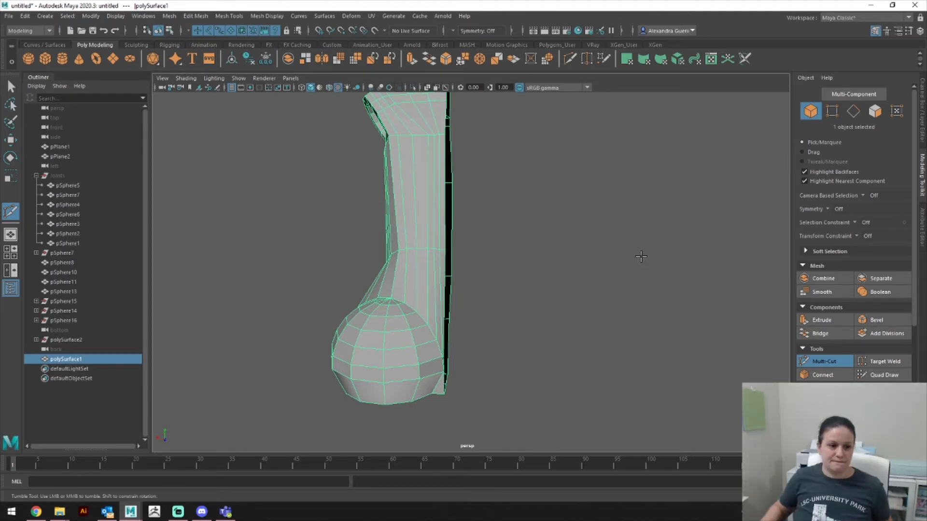
alt+drag(577, 209, 651, 267)
Step: Show the reference drawing behind the model in the front view, framed around the hip
key(space)
alt+middle_drag(662, 270, 589, 335)
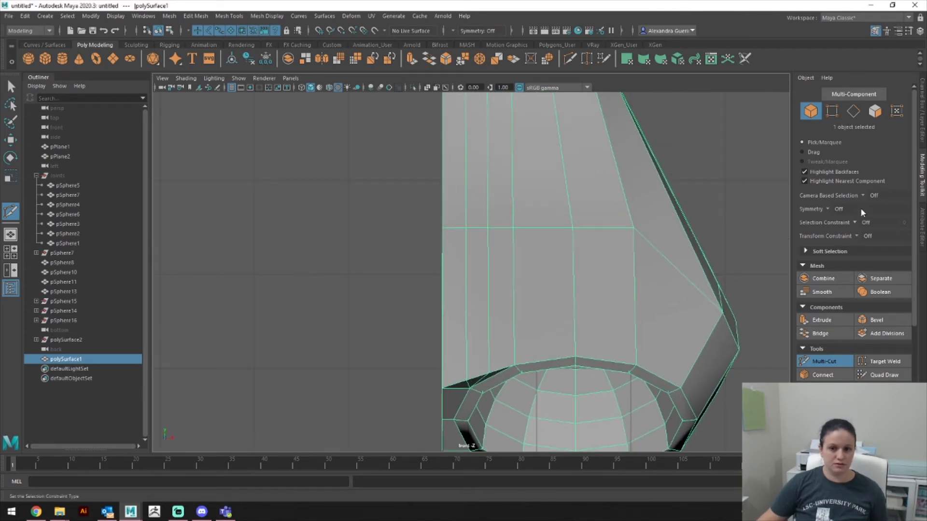
click(922, 112)
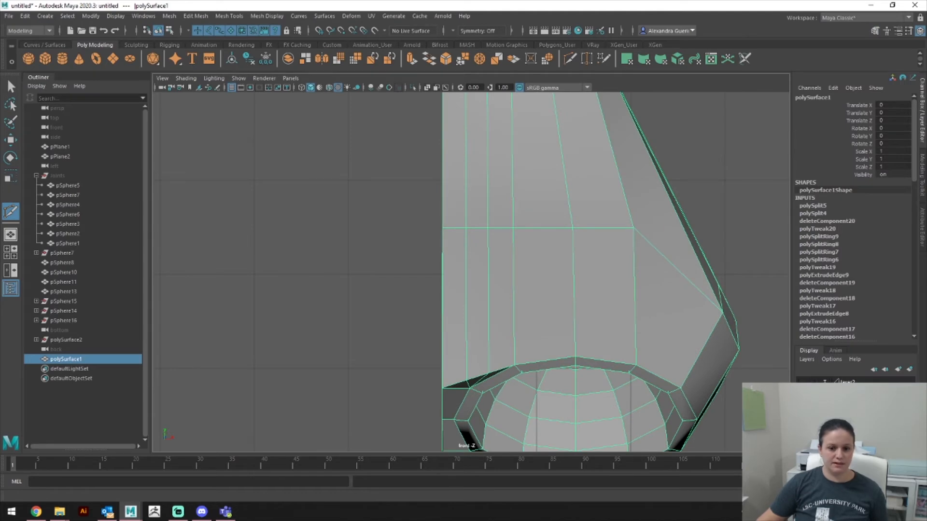
alt+right_drag(674, 304, 575, 308)
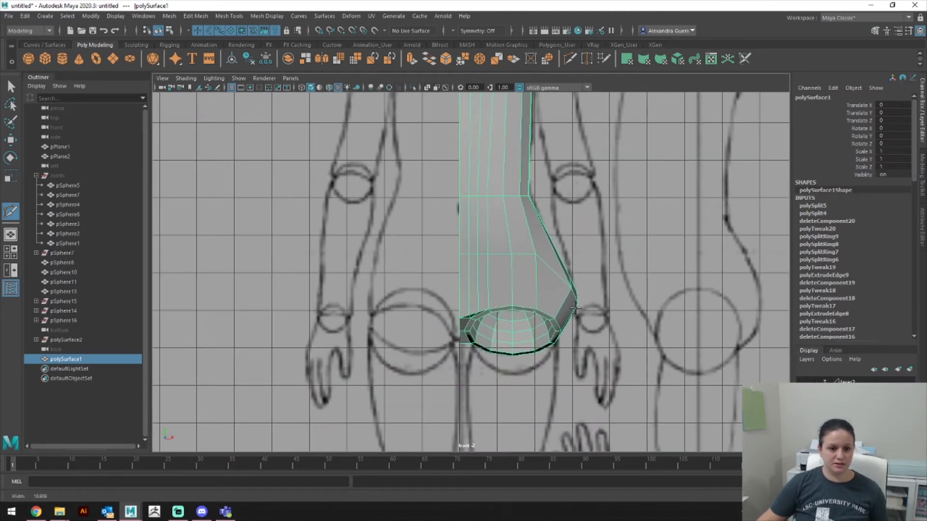
scroll(601, 277, up, 3)
alt+middle_drag(576, 246, 569, 253)
Step: Try to move the hip's horizontal edge loop inward towards the centre line
right_click(567, 245)
click(564, 219)
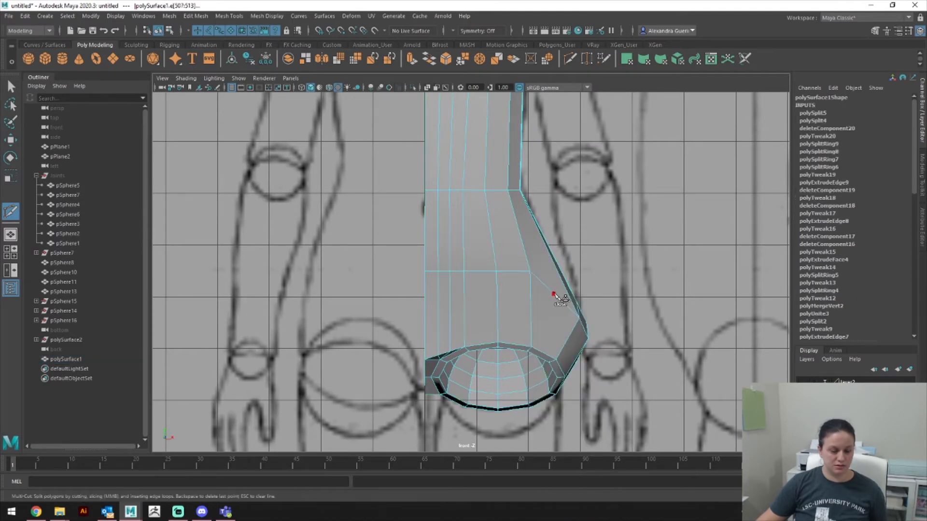
click(553, 294)
key(q)
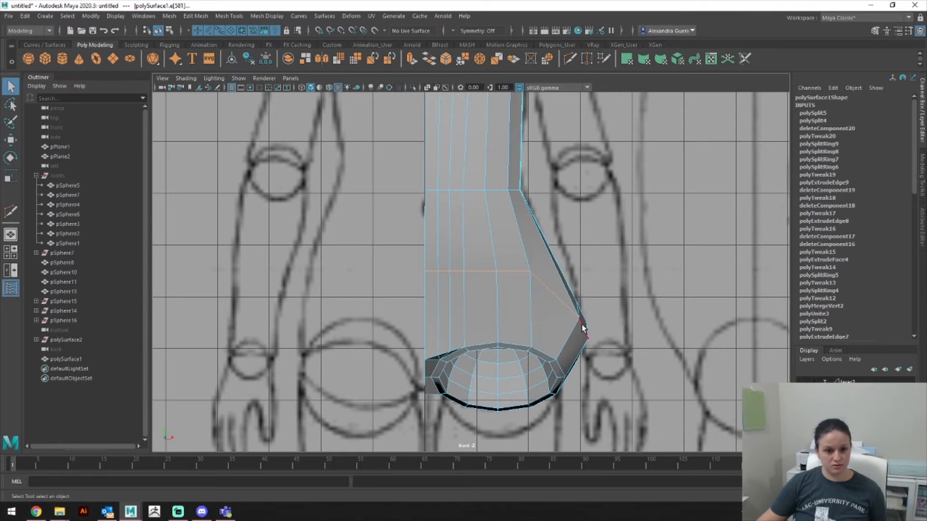
key(space)
mouse_move(583, 328)
mouse_down()
mouse_move(569, 271)
mouse_move(489, 292)
mouse_move(570, 303)
mouse_move(572, 321)
mouse_up()
key(space)
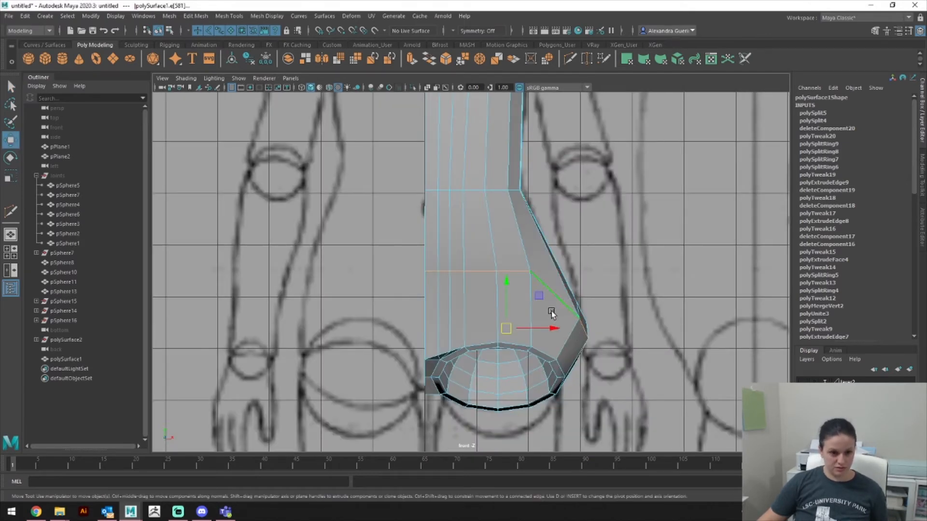
drag(545, 328, 541, 329)
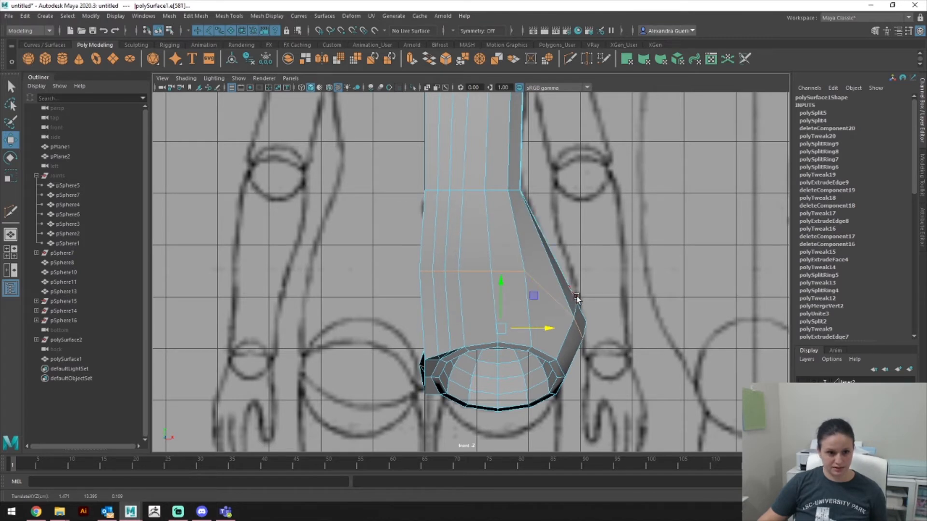
right_drag(563, 253, 545, 260)
key(ctrl+z)
key(ctrl+z)
Step: Try to pull the vertices on the hip's outer corner inward towards the reference outline
drag(621, 358, 565, 266)
right_drag(579, 245, 537, 245)
drag(629, 370, 567, 283)
drag(627, 326, 598, 323)
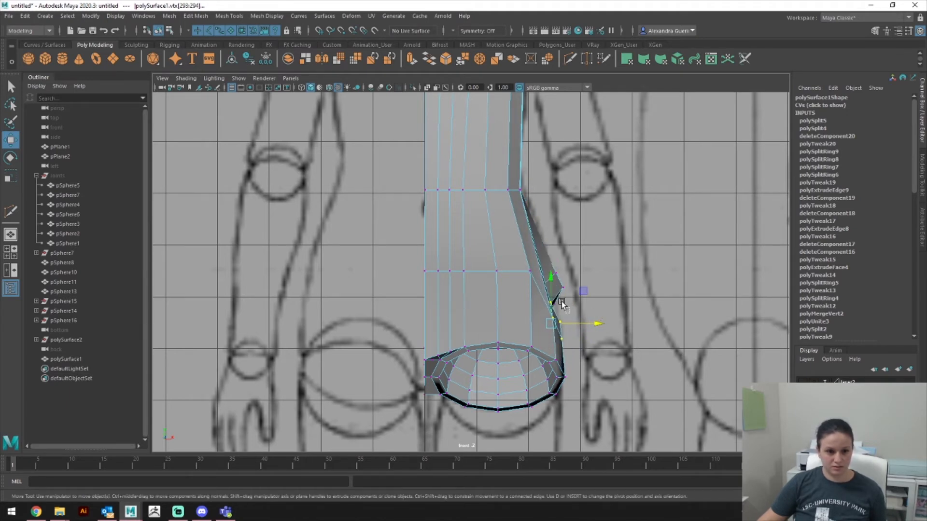
drag(546, 259, 546, 259)
drag(598, 286, 588, 288)
key(ctrl+z)
key(ctrl+z)
key(ctrl+z)
Step: Try selecting the outer hip and cap vertices through the mesh in wireframe display
drag(624, 358, 542, 252)
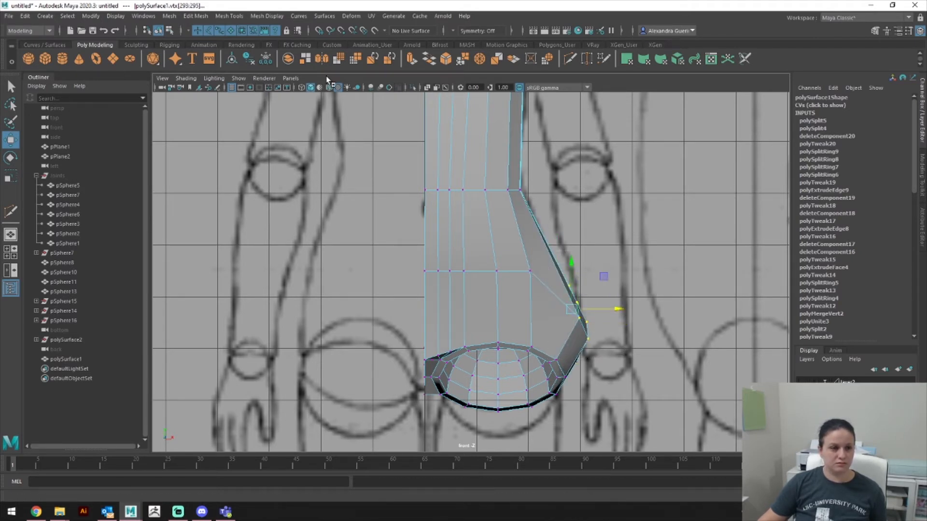
click(310, 89)
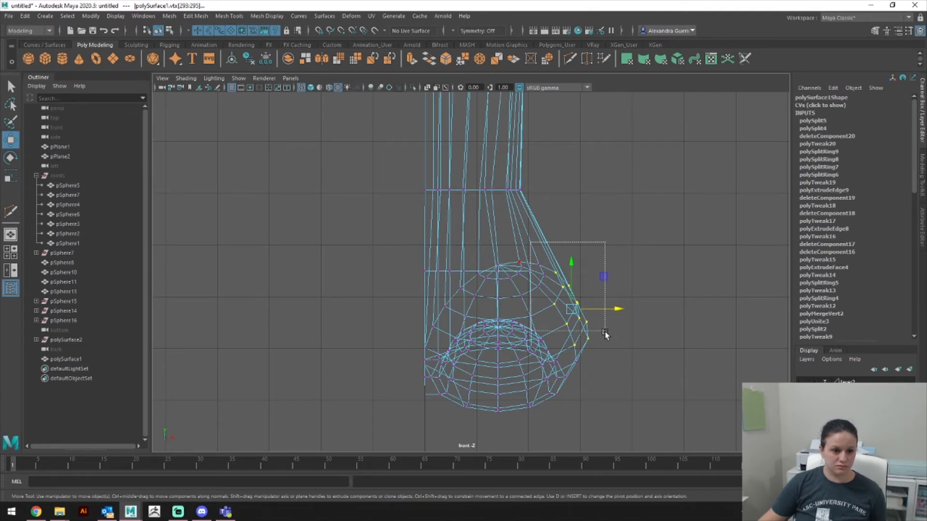
drag(616, 357, 614, 354)
key(space)
drag(556, 324, 566, 232)
key(space)
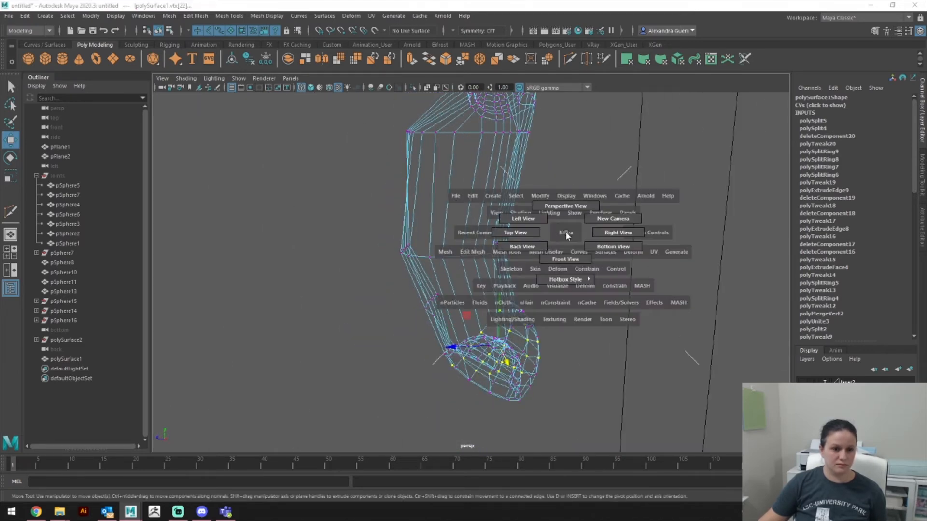
key(space)
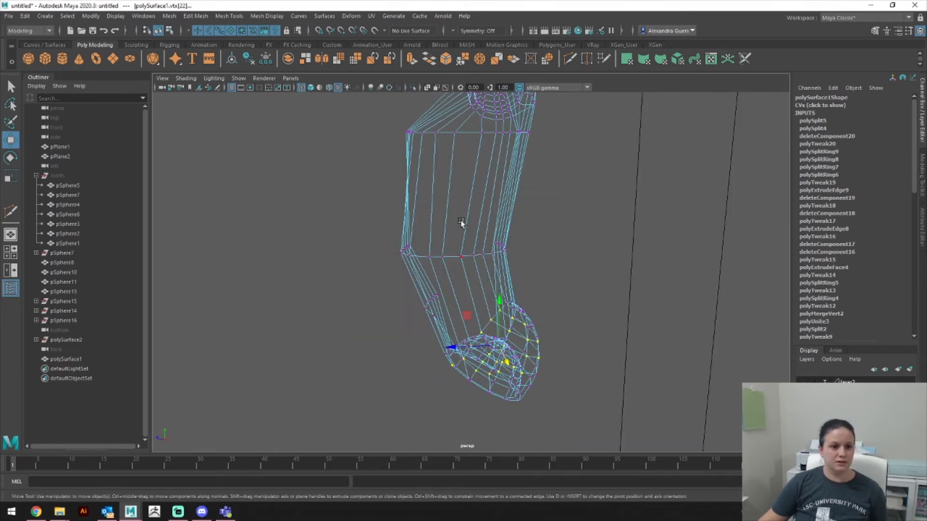
key(space)
key(space)
drag(472, 221, 471, 239)
scroll(472, 180, down, 3)
right_drag(471, 181, 502, 162)
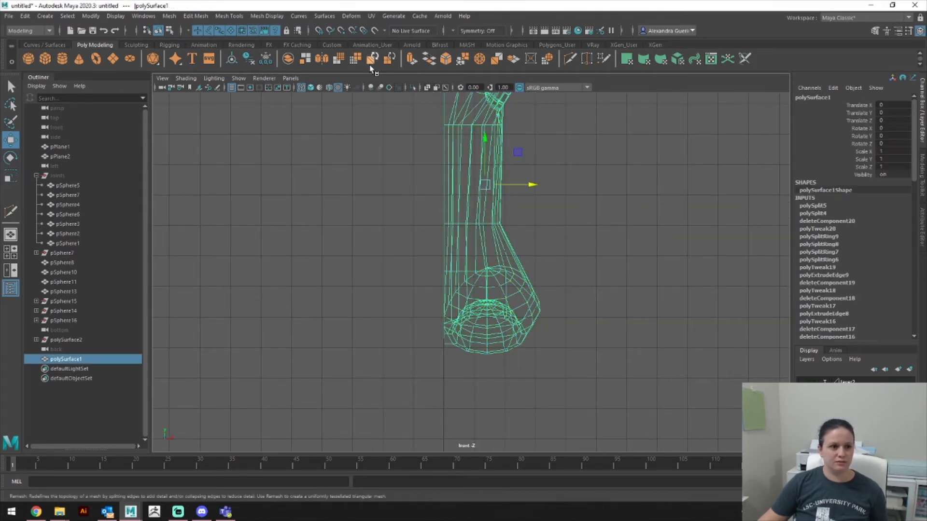
click(310, 88)
Step: Compare the hip's shape and edge flow with the reference drawing from the front and side
key(f)
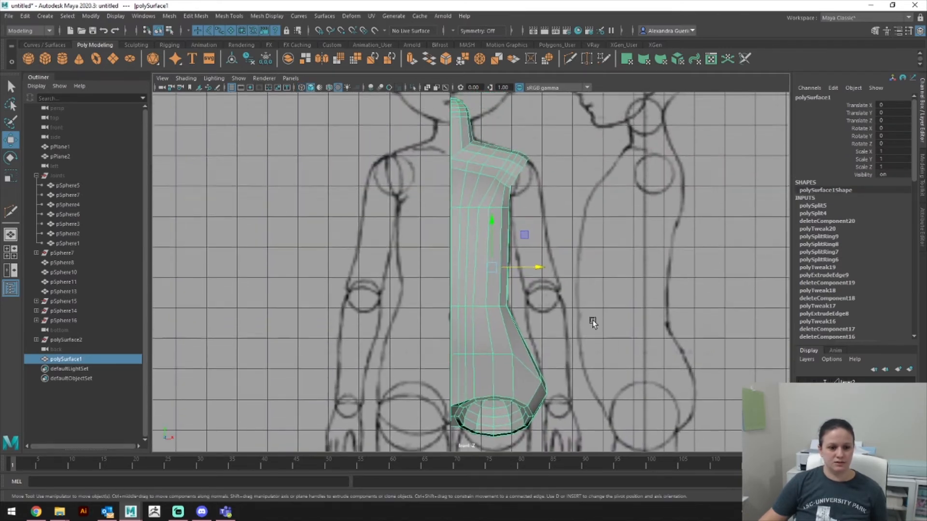
scroll(592, 323, up, 2)
key(space)
drag(592, 311, 658, 287)
alt+drag(612, 225, 601, 325)
alt+middle_drag(601, 324, 579, 219)
mouse_move(579, 219)
alt+mouse_down()
mouse_move(666, 216)
mouse_move(444, 288)
alt+mouse_up()
mouse_move(505, 296)
alt+mouse_down()
mouse_move(488, 316)
mouse_move(429, 320)
mouse_move(431, 303)
alt+mouse_up()
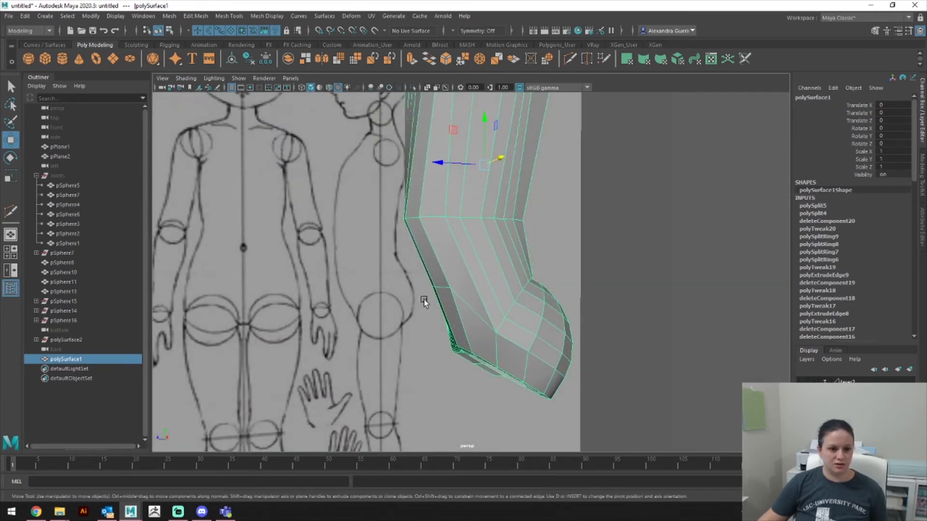
alt+drag(463, 288, 600, 296)
scroll(534, 312, up, 3)
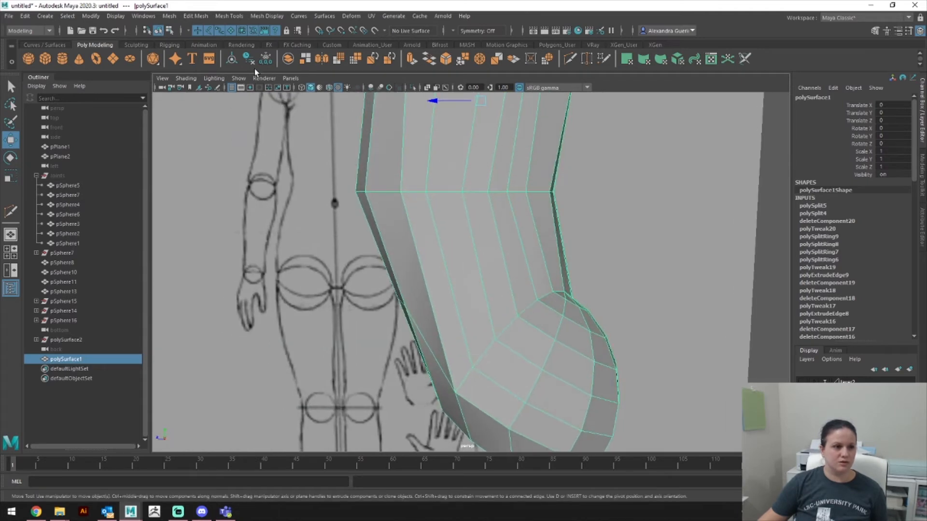
Step: Cut a new edge row around the hip's side and back, continuing the front's horizontal loop
click(922, 186)
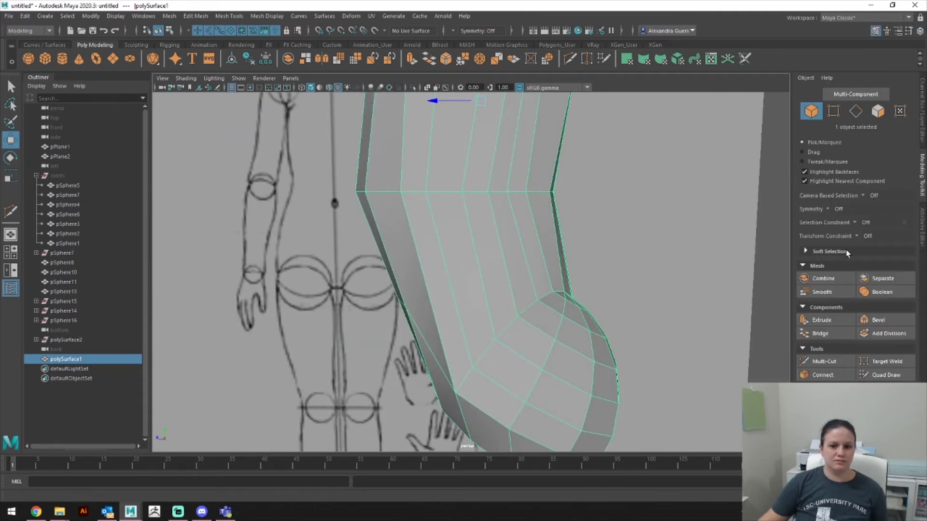
click(824, 361)
alt+drag(531, 270, 504, 279)
alt+drag(635, 290, 517, 298)
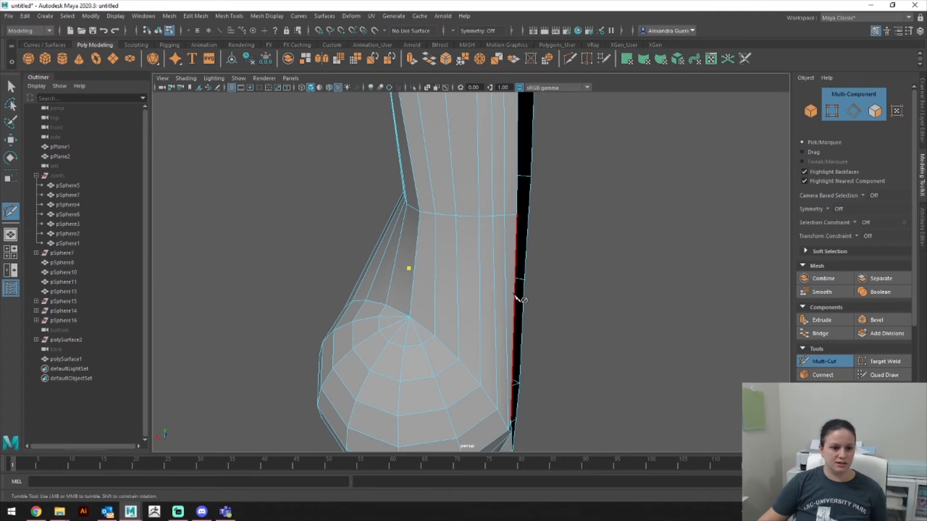
alt+drag(419, 308, 534, 311)
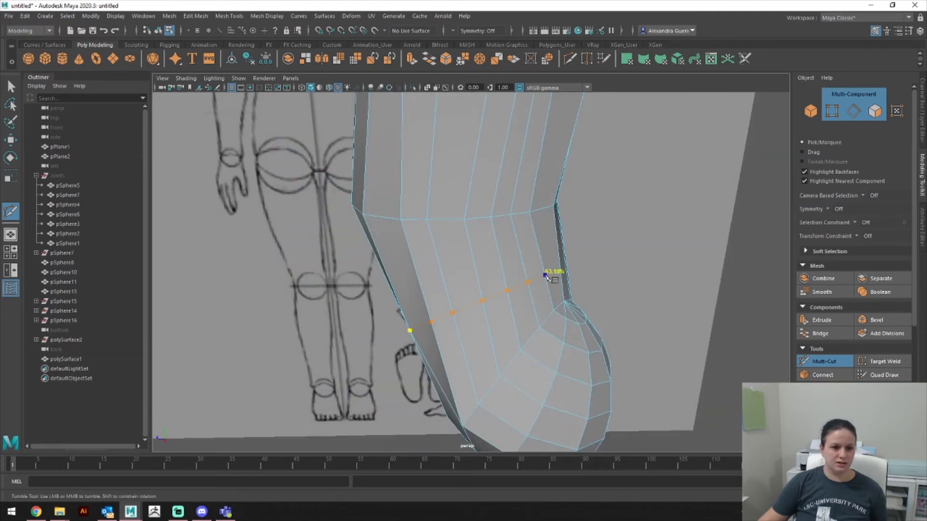
mouse_move(603, 290)
alt+mouse_down()
mouse_move(521, 296)
mouse_move(517, 306)
mouse_move(548, 337)
mouse_move(643, 327)
alt+mouse_up()
click(518, 304)
key(Return)
Step: Select the complete hip edge loop and scale it vertically until it is flat
right_drag(491, 246, 495, 220)
alt+drag(533, 296, 552, 296)
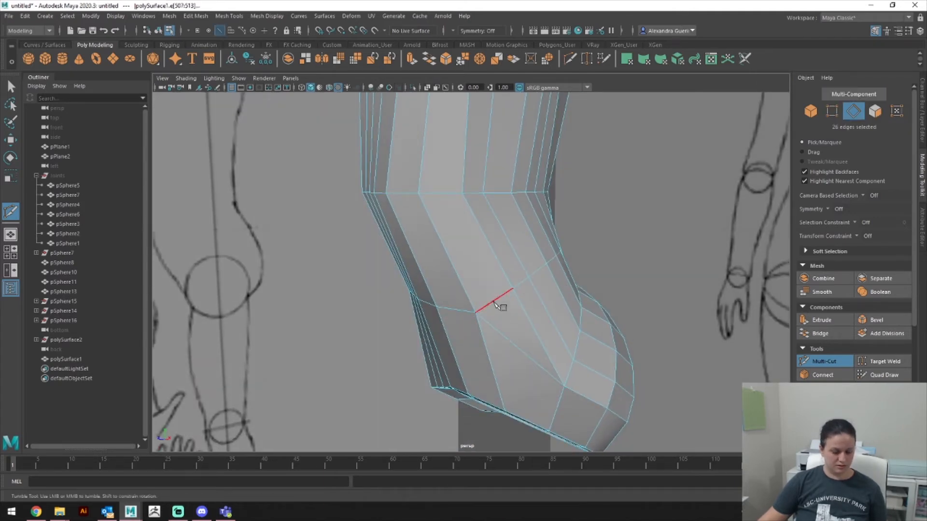
click(495, 303)
key(q)
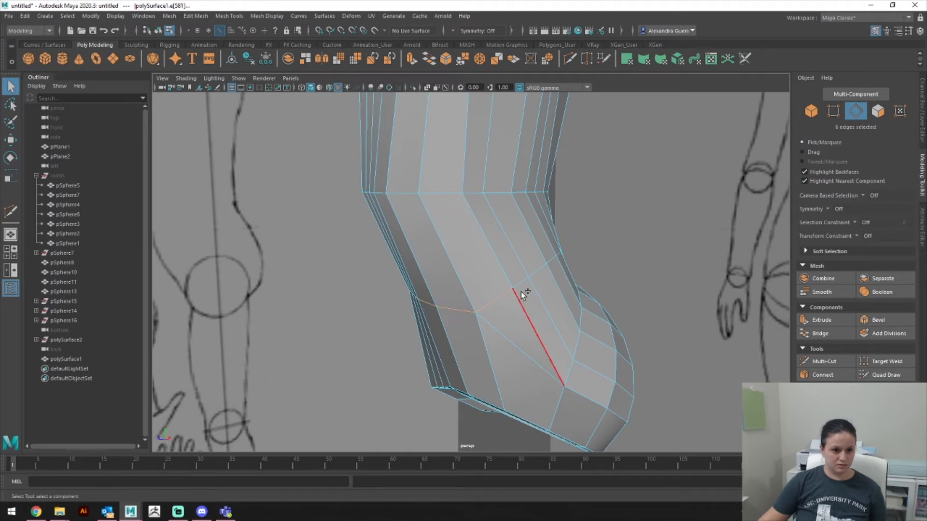
shift+double_click(521, 285)
mouse_move(653, 300)
alt+mouse_down()
mouse_move(573, 308)
mouse_move(608, 310)
mouse_move(650, 297)
alt+mouse_up()
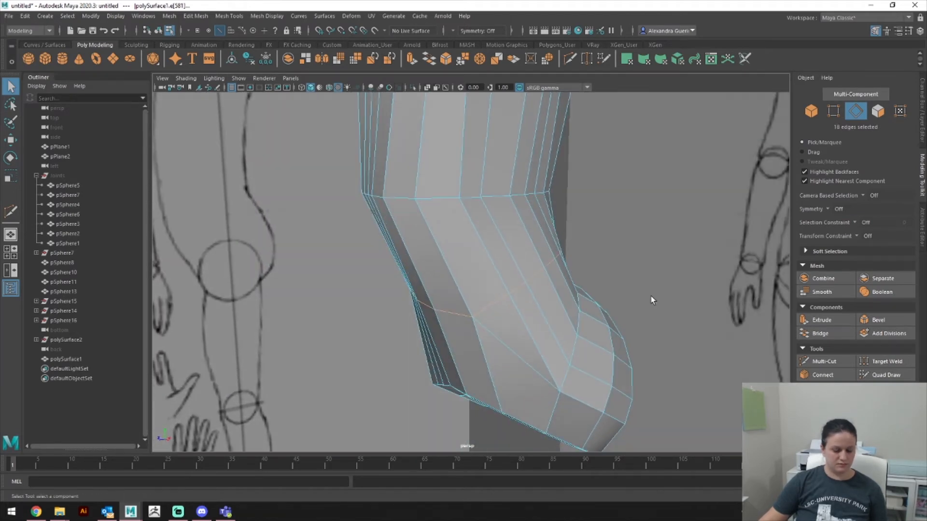
key(r)
drag(496, 225, 495, 275)
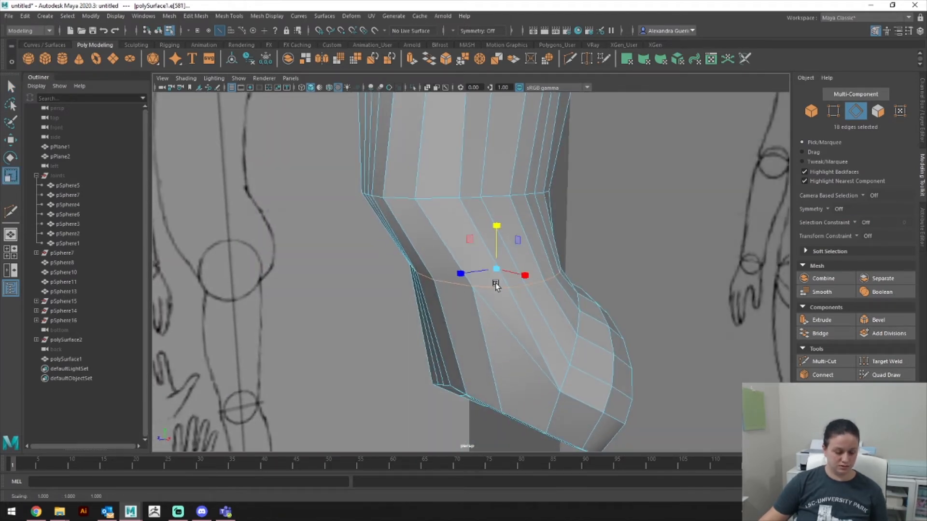
Step: Move the hip loop forward and scale its depth in the side view to fit the body's outline
key(space)
drag(464, 273, 532, 274)
key(space)
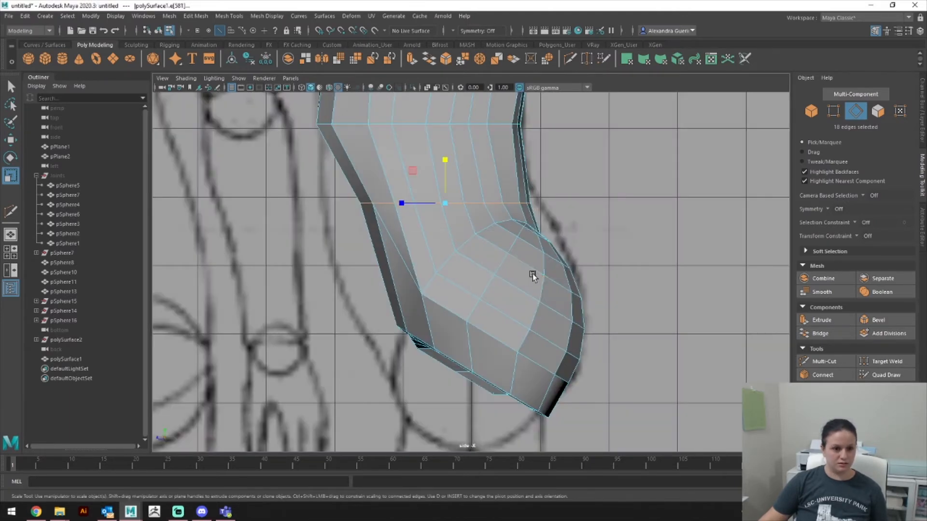
key(w)
drag(436, 205, 456, 200)
key(r)
key(e)
key(w)
drag(390, 207, 438, 208)
key(r)
key(w)
key(e)
key(w)
key(r)
drag(387, 201, 390, 204)
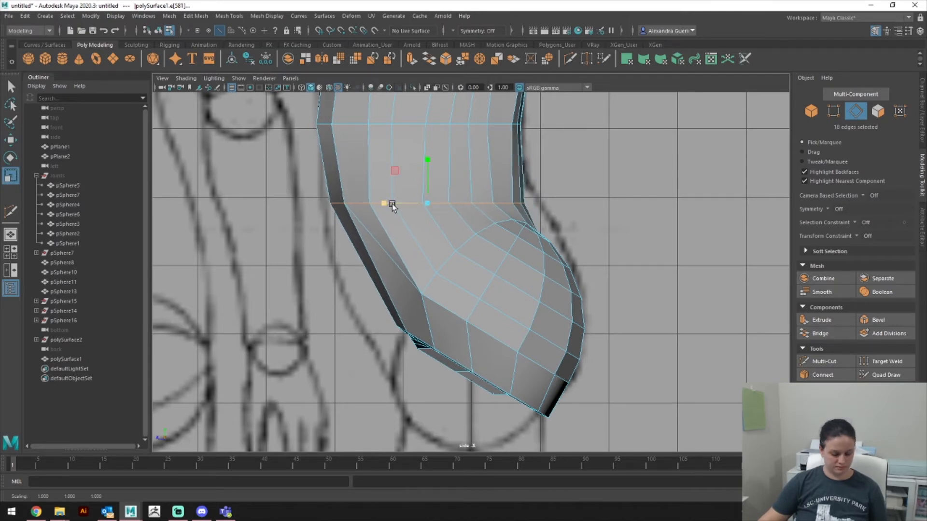
Step: Tilt the hip loop in the side view to follow the slope of the body
key(e)
drag(391, 178, 428, 179)
key(w)
key(space)
drag(415, 210, 416, 189)
key(space)
Step: Delete the diagonal edge crossing the outer side between the hip loop and the rounded cap
mouse_move(416, 226)
mouse_down()
mouse_move(475, 227)
mouse_move(422, 227)
mouse_move(439, 237)
mouse_move(491, 229)
mouse_move(439, 227)
mouse_move(478, 231)
mouse_up()
alt+drag(520, 283, 549, 269)
click(529, 305)
key(Delete)
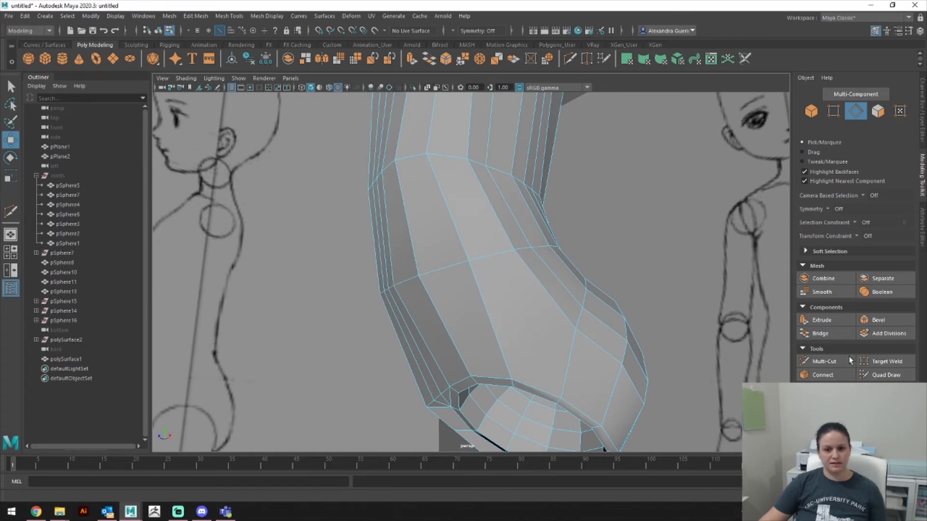
Step: Cut an edge from the socket rim's outer vertex to the neighbouring vertex on the rounded cap
click(825, 362)
click(575, 329)
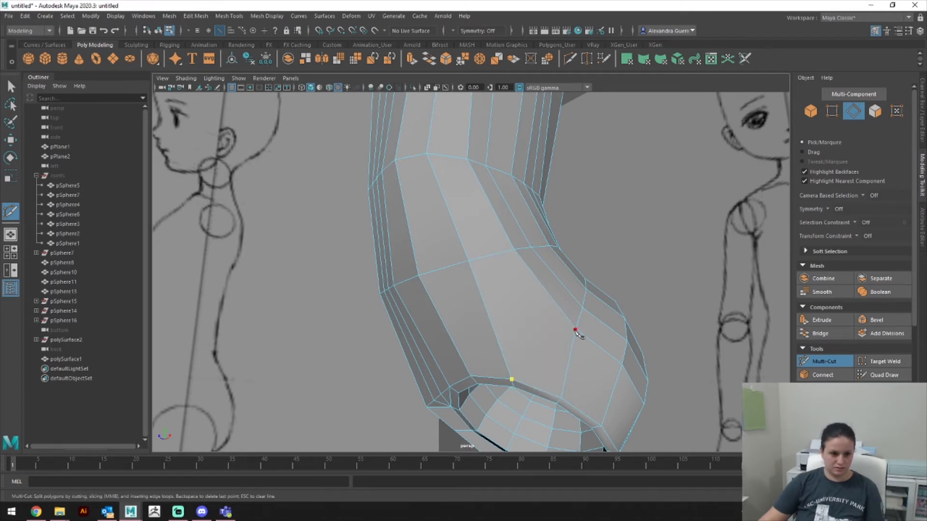
right_drag(574, 247, 615, 227)
alt+drag(614, 228, 650, 297)
Step: Move the single vertex beside the rounded cap on the lower hip slightly to even out the surface
right_drag(570, 299, 521, 239)
alt+drag(519, 237, 579, 328)
key(q)
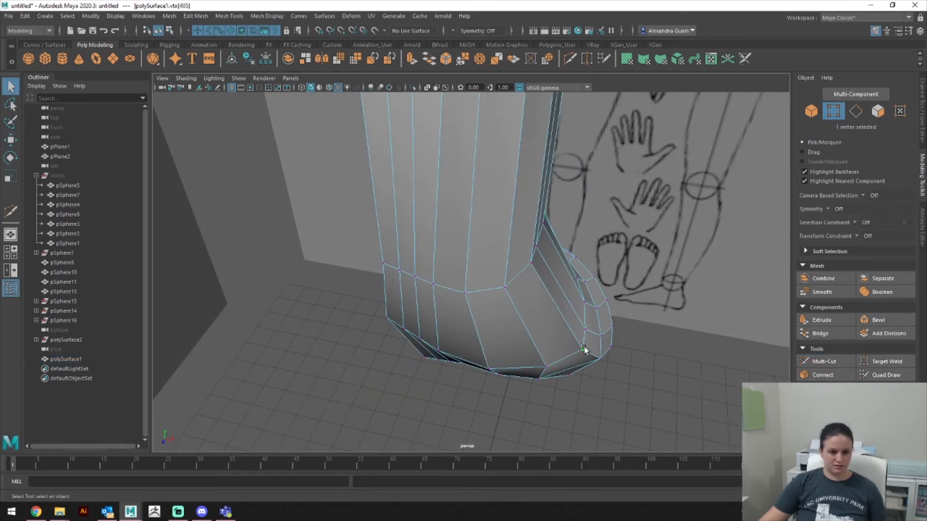
key(w)
middle_drag(612, 364, 607, 377)
alt+drag(613, 375, 618, 317)
alt+right_drag(621, 317, 389, 210)
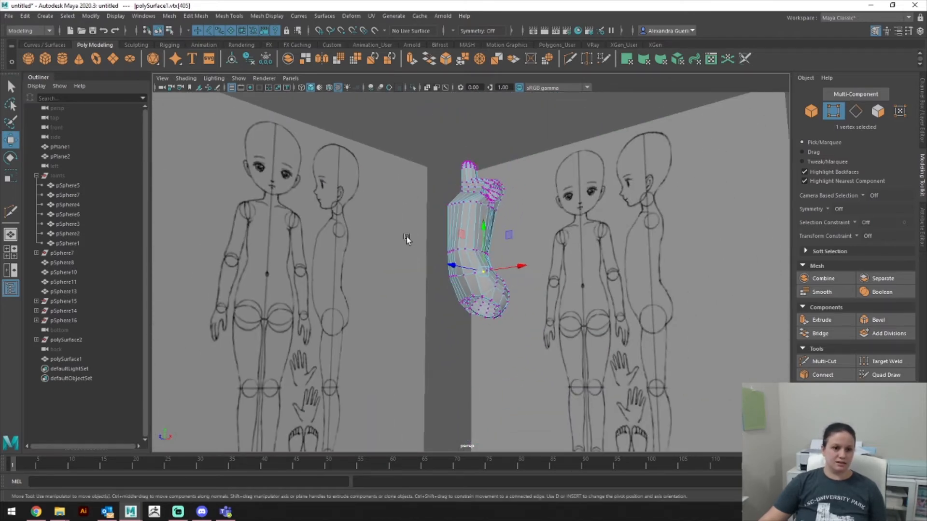
alt+drag(389, 210, 477, 286)
right_drag(466, 218, 504, 202)
Step: Move the row of upper-chest vertices below the shoulder ledge forward in the side view to follow the chest outline
key(f)
alt+drag(574, 268, 476, 270)
alt+right_drag(476, 270, 575, 299)
alt+drag(576, 301, 647, 309)
alt+right_drag(647, 309, 641, 253)
alt+drag(641, 253, 486, 283)
right_drag(447, 245, 422, 250)
shift+click(421, 271)
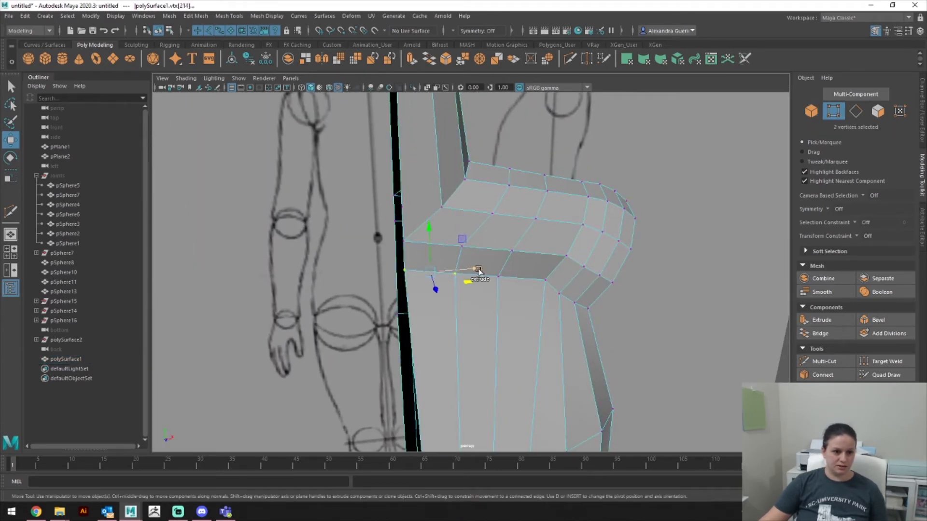
shift+click(498, 276)
shift+click(544, 279)
shift+click(559, 292)
shift+click(574, 304)
key(r)
drag(510, 307, 482, 229)
key(w)
drag(514, 306, 528, 327)
key(space)
alt+middle_drag(528, 326, 511, 420)
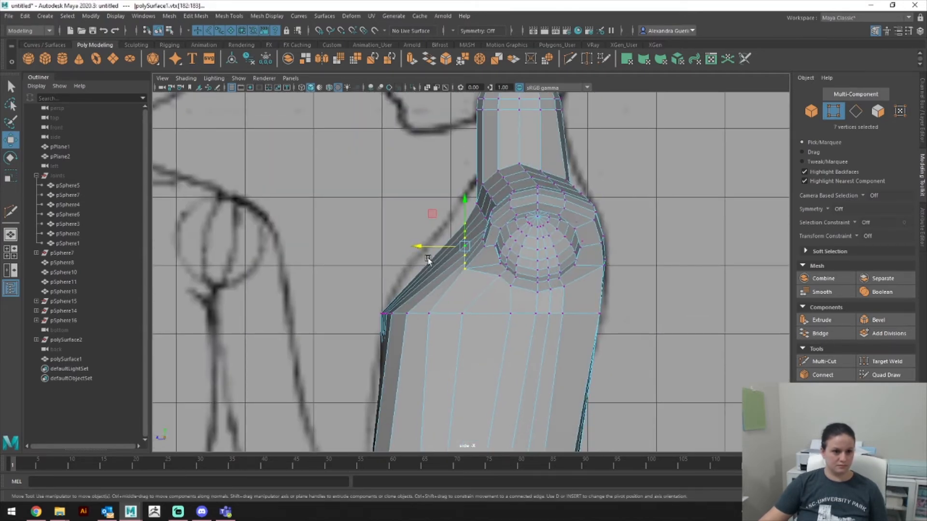
drag(421, 245, 404, 238)
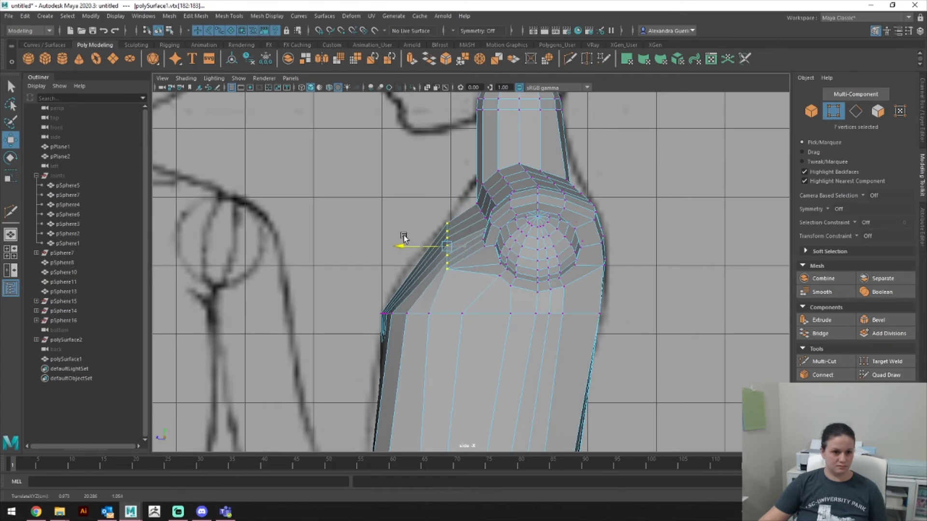
Step: Move the next vertex row above it, between the chest and the neck base, forward in the side view to match the drawing
shift+click(476, 205)
shift+click(481, 215)
key(space)
drag(480, 213, 573, 240)
click(541, 262)
shift+double_click(334, 195)
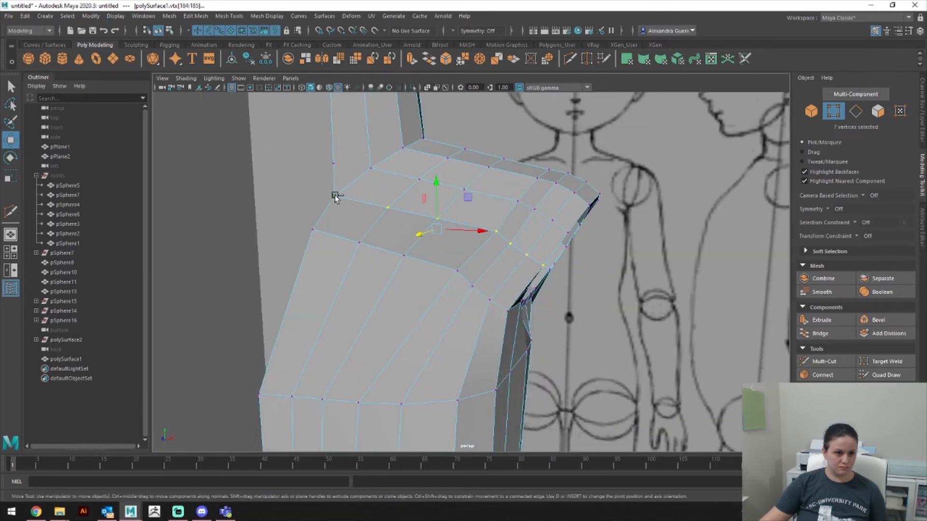
key(space)
drag(337, 222, 368, 193)
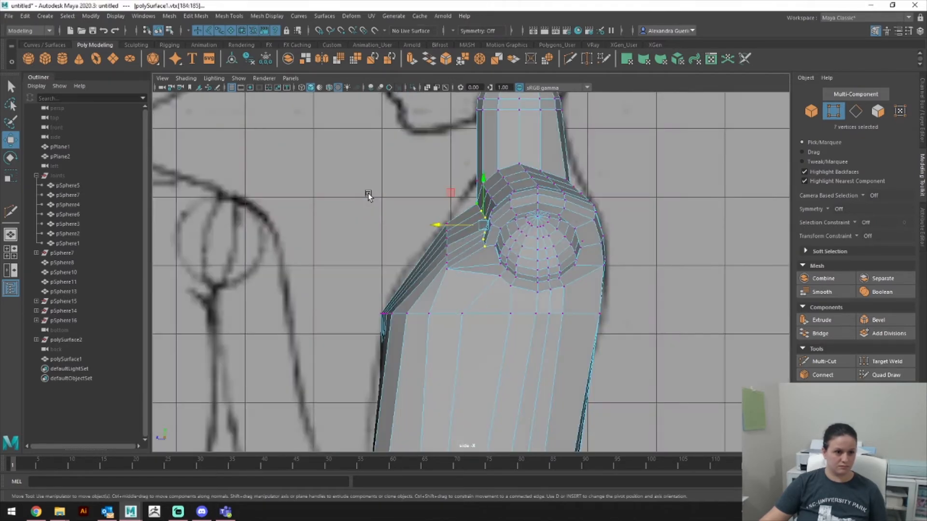
drag(438, 223, 441, 184)
key(w)
key(space)
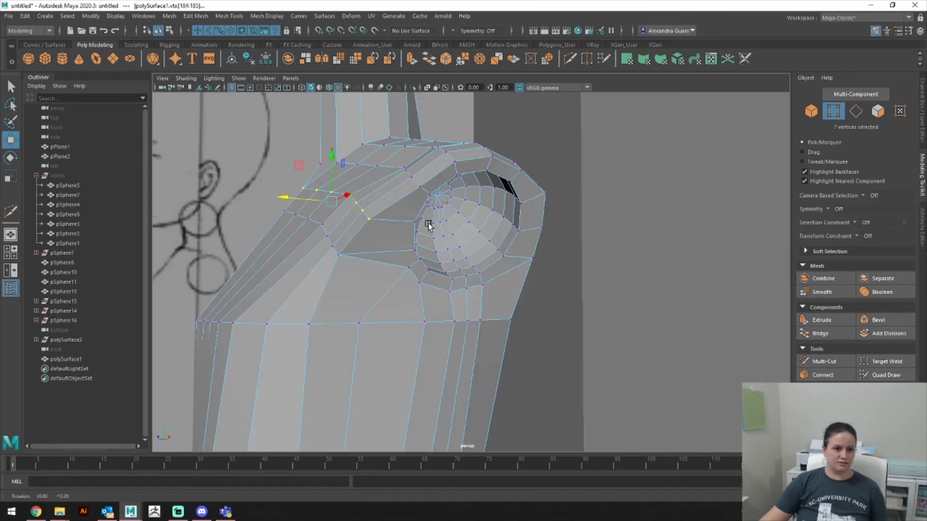
right_drag(501, 213, 556, 193)
click(620, 215)
Step: Freeze the transformations of the half torso together with all its arm and leg pieces
alt+right_drag(622, 216, 77, 236)
alt+drag(393, 318, 487, 269)
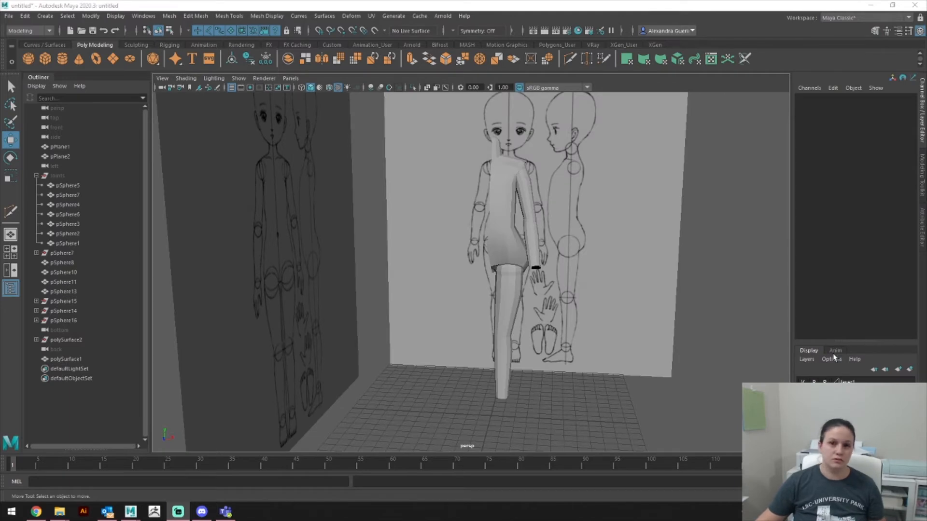
alt+drag(664, 183, 688, 221)
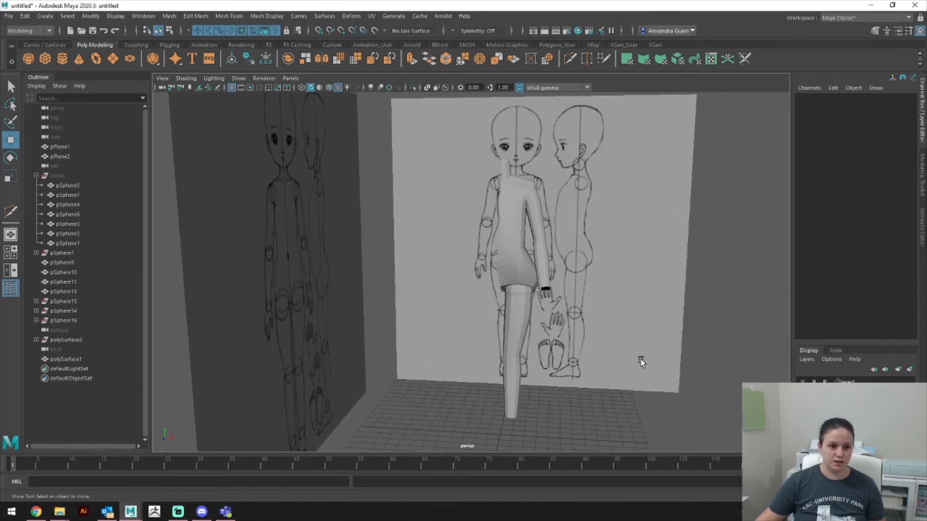
alt+drag(620, 352, 561, 298)
click(530, 250)
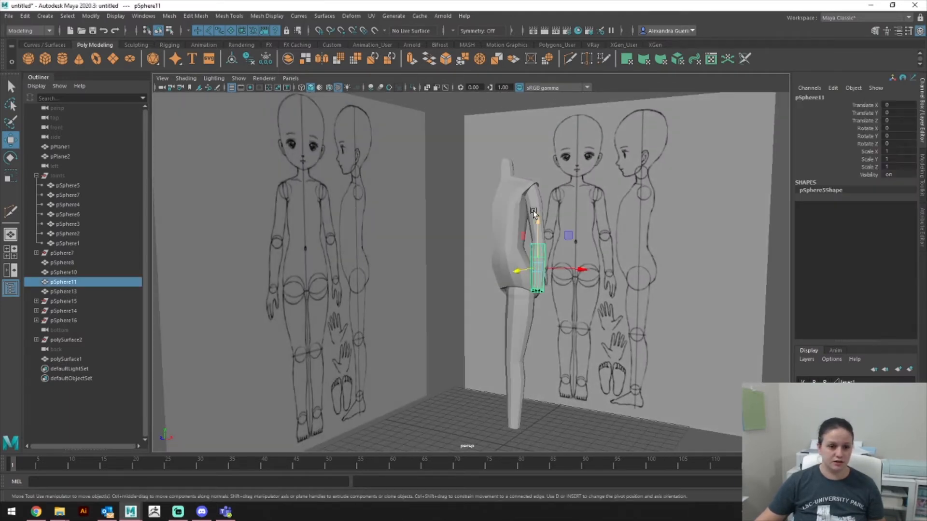
click(528, 327)
alt+drag(528, 326, 599, 379)
drag(603, 435, 480, 110)
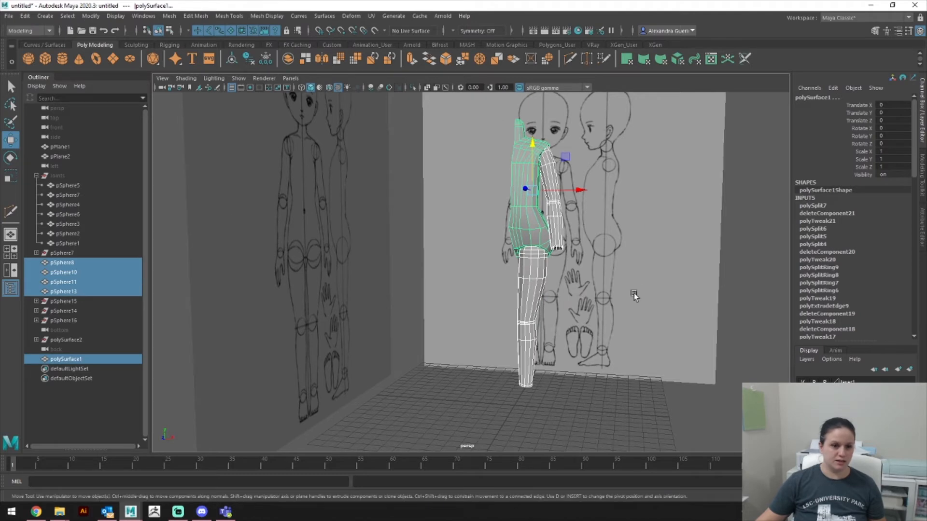
click(168, 17)
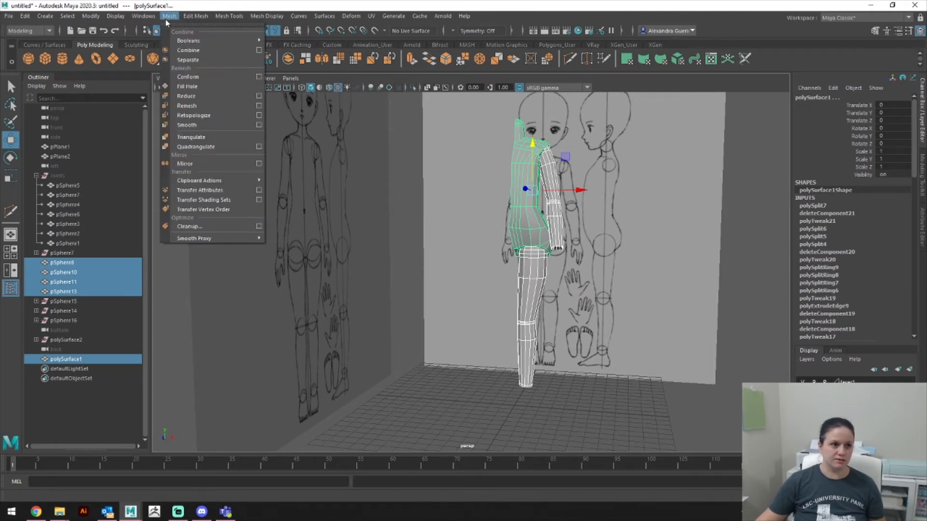
mouse_move(82, 18)
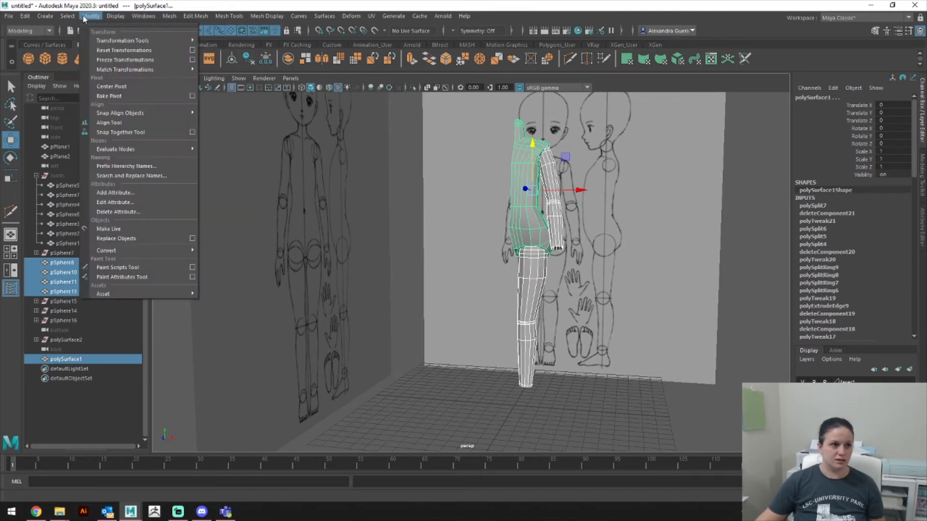
click(124, 60)
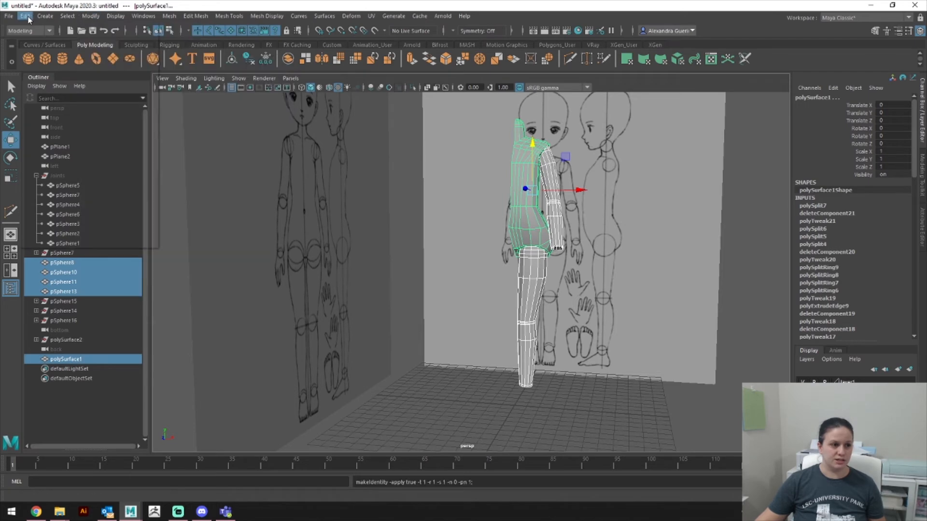
Step: Delete the construction history of the body pieces and group them
click(25, 15)
mouse_move(36, 135)
click(205, 141)
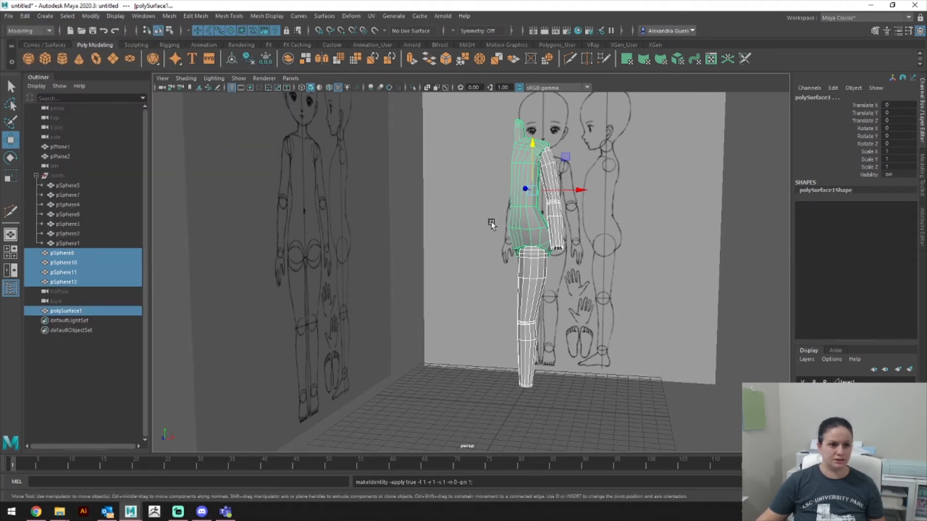
key(ctrl+g)
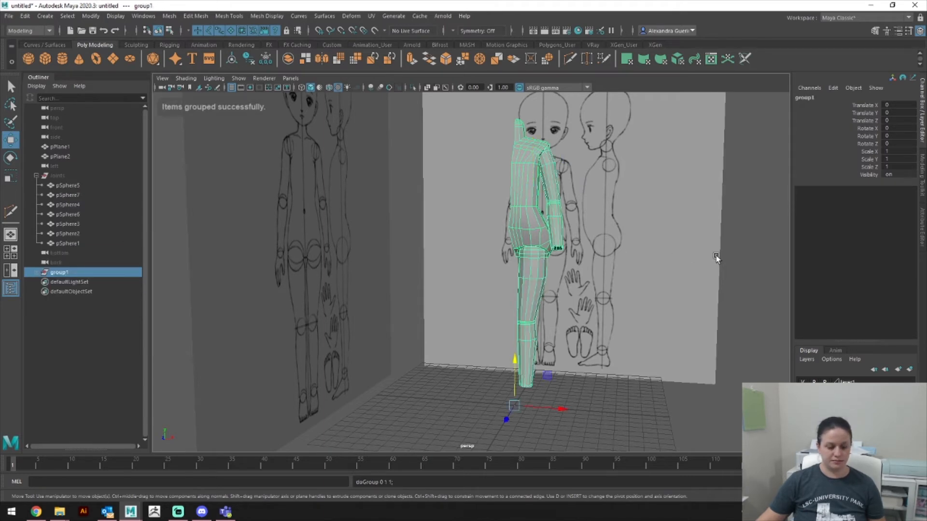
Step: Duplicate the group and mirror the copy across the body's centre with a Scale X of -1
key(ctrl+g)
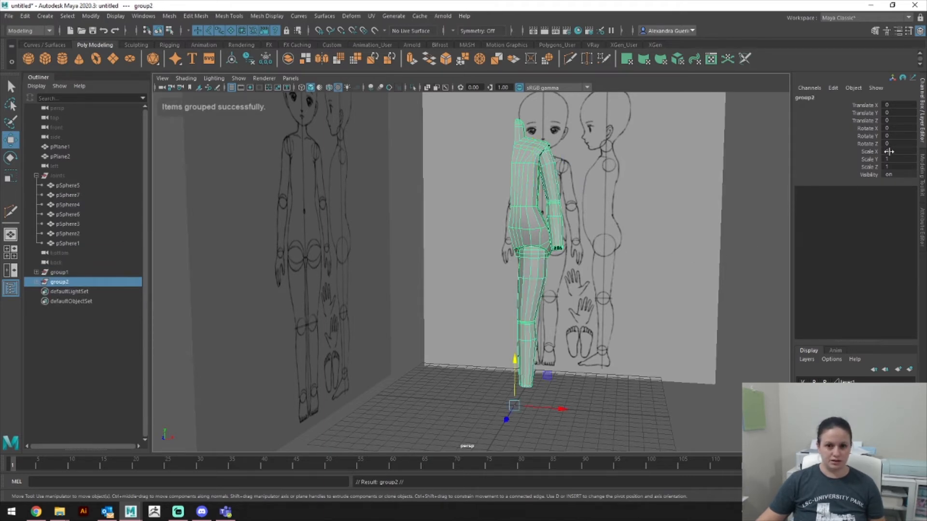
double_click(887, 152)
text(-1)
key(Return)
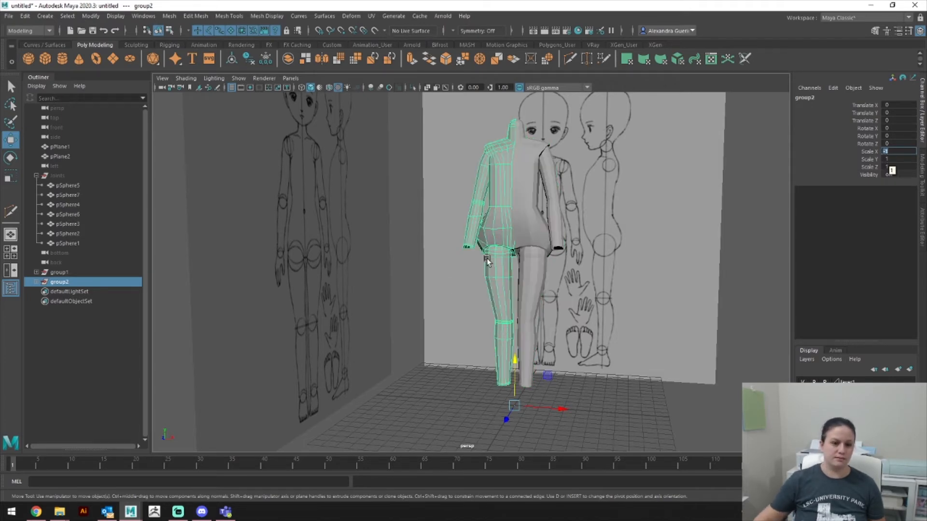
alt+drag(451, 293, 477, 297)
click(632, 298)
Step: Examine the overall shape of the mirrored body in perspective
mouse_move(625, 299)
alt+mouse_down()
mouse_move(589, 276)
mouse_move(569, 299)
mouse_move(563, 323)
mouse_move(582, 355)
mouse_move(611, 323)
mouse_move(583, 305)
mouse_move(645, 265)
mouse_move(571, 348)
mouse_move(573, 372)
mouse_move(585, 339)
mouse_move(585, 371)
mouse_move(587, 314)
mouse_move(514, 313)
mouse_move(463, 334)
mouse_move(420, 334)
mouse_move(375, 367)
mouse_move(364, 354)
mouse_move(364, 367)
mouse_move(608, 353)
mouse_move(623, 331)
mouse_move(568, 314)
mouse_move(589, 317)
alt+mouse_up()
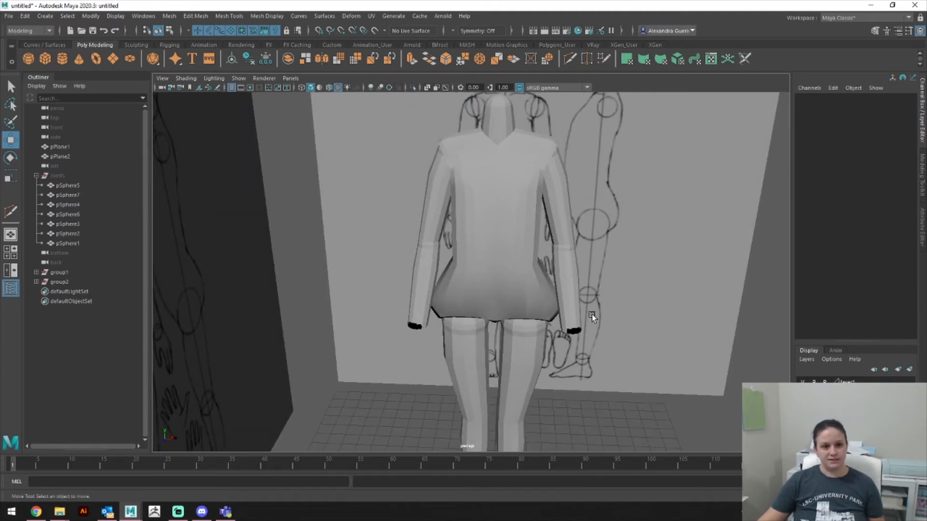
key(space)
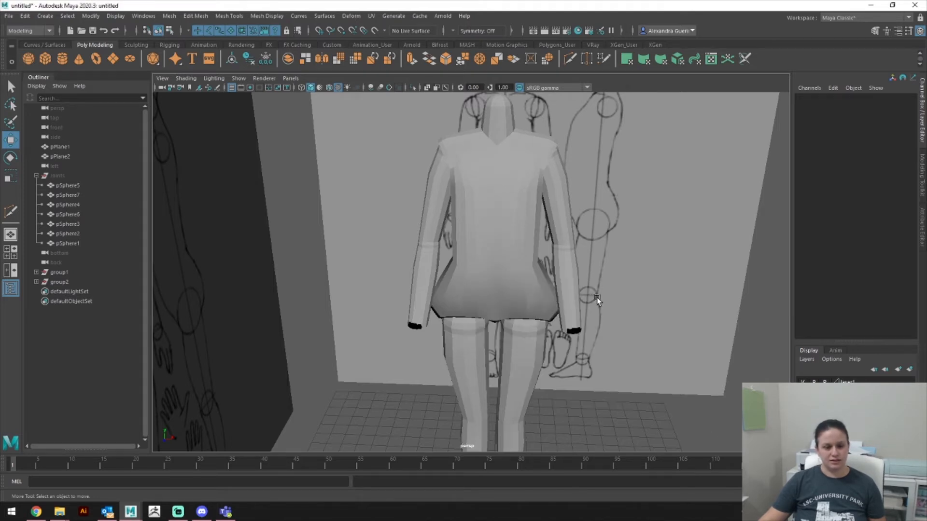
scroll(598, 299, down, 3)
mouse_move(597, 312)
alt+mouse_down()
mouse_move(597, 292)
mouse_move(595, 303)
alt+mouse_up()
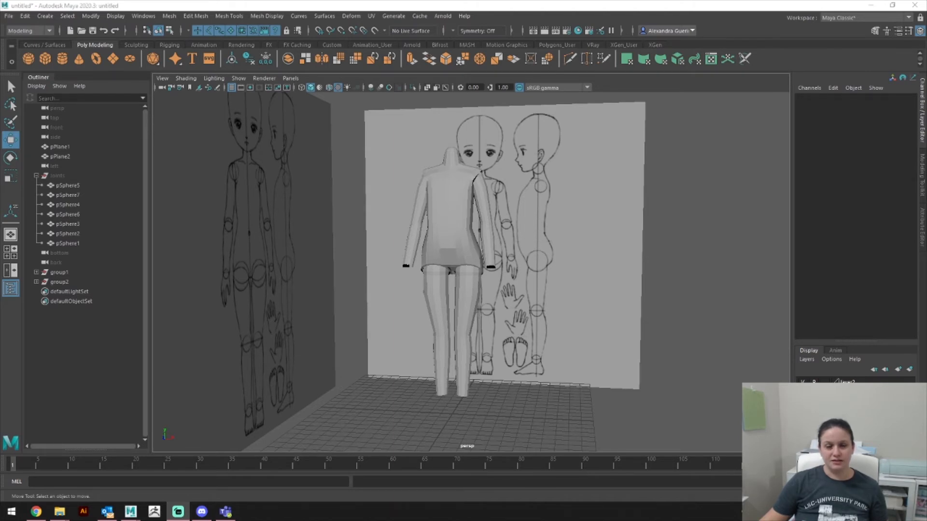
mouse_move(522, 255)
alt+mouse_down()
mouse_move(534, 269)
mouse_move(524, 271)
alt+mouse_up()
alt+right_drag(525, 271, 558, 265)
alt+drag(558, 265, 514, 300)
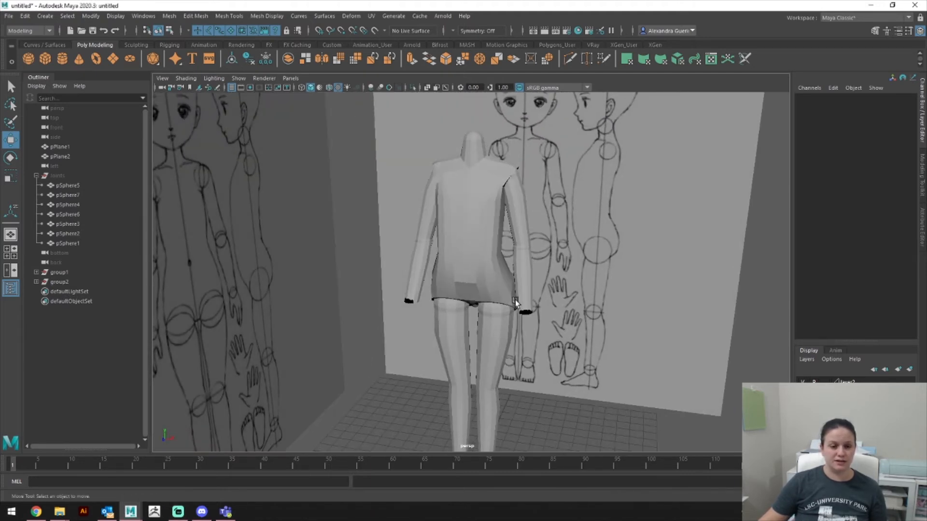
alt+middle_drag(498, 279, 526, 247)
Step: Examine the half torso's hip and waist edges up close and against the front reference drawing
click(488, 248)
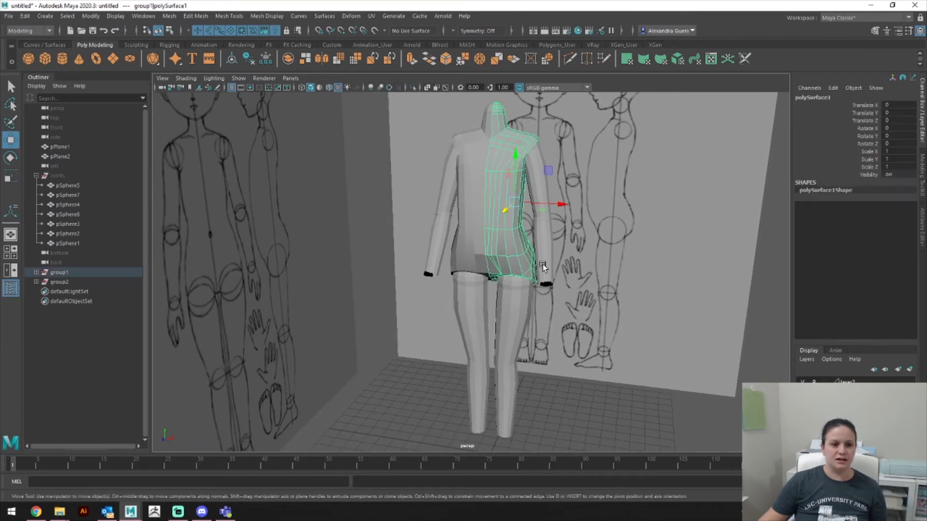
scroll(543, 264, up, 5)
scroll(552, 335, down, 4)
alt+drag(551, 335, 572, 305)
scroll(488, 304, up, 5)
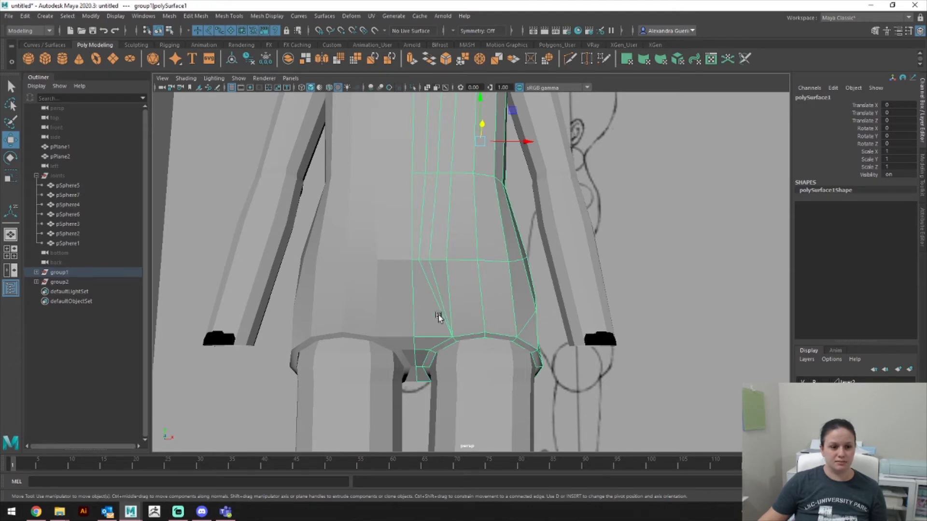
alt+drag(506, 315, 576, 348)
key(space)
alt+middle_drag(575, 342, 611, 70)
alt+middle_drag(616, 368, 623, 82)
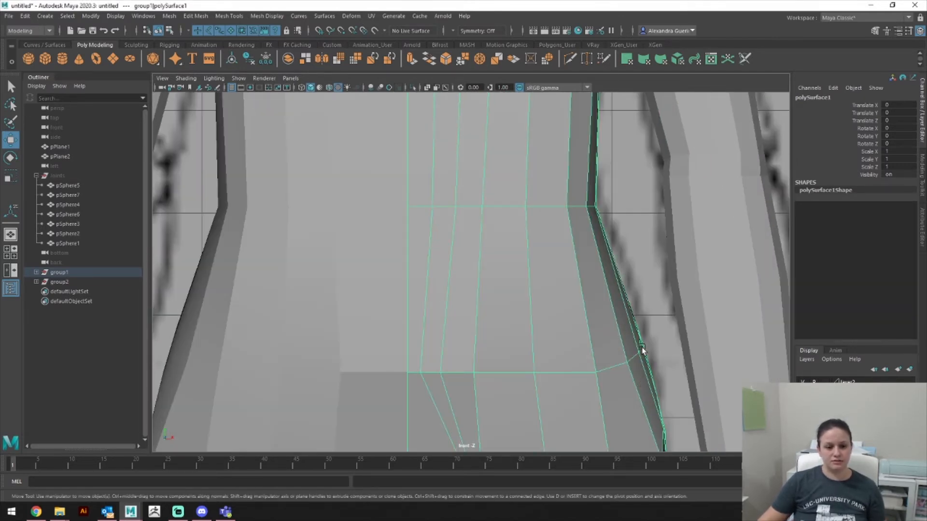
alt+middle_drag(642, 376, 643, 210)
mouse_move(647, 323)
alt+middle_down()
mouse_move(642, 226)
mouse_move(647, 334)
alt+middle_up()
mouse_move(648, 236)
alt+middle_down()
mouse_move(648, 333)
mouse_move(643, 292)
alt+middle_up()
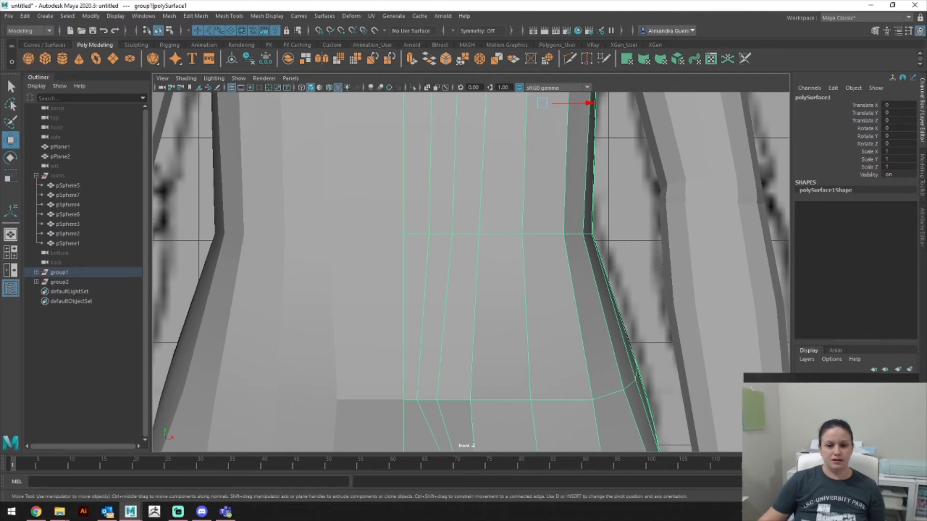
Step: Compare the torso's hip and buttock profile with the reference drawing in the side view
key(space)
drag(611, 302, 642, 299)
key(space)
alt+right_drag(642, 299, 468, 305)
alt+middle_drag(574, 291, 574, 169)
alt+right_drag(456, 309, 606, 310)
alt+middle_drag(606, 310, 601, 257)
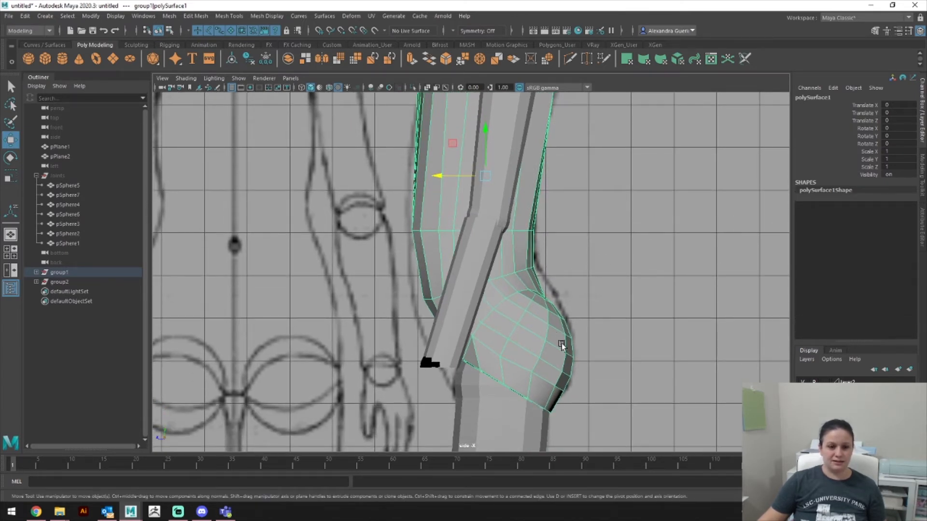
key(space)
drag(545, 312, 569, 305)
alt+drag(645, 309, 585, 277)
Step: Review the complete body blockout in perspective from several angles, checking the shoulder, torso and thigh pieces
click(576, 247)
alt+right_drag(586, 277, 780, 327)
alt+drag(586, 253, 463, 344)
alt+drag(534, 331, 615, 321)
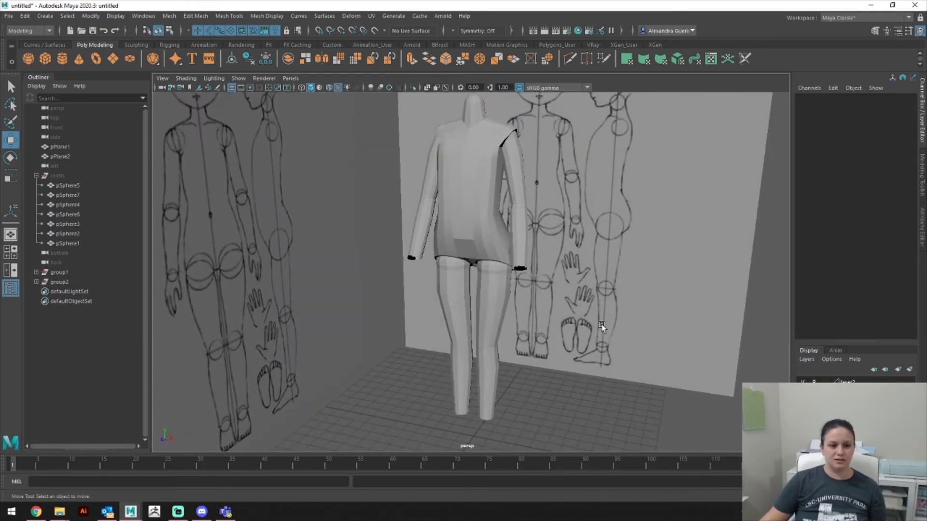
alt+right_drag(602, 326, 537, 334)
alt+drag(550, 332, 560, 331)
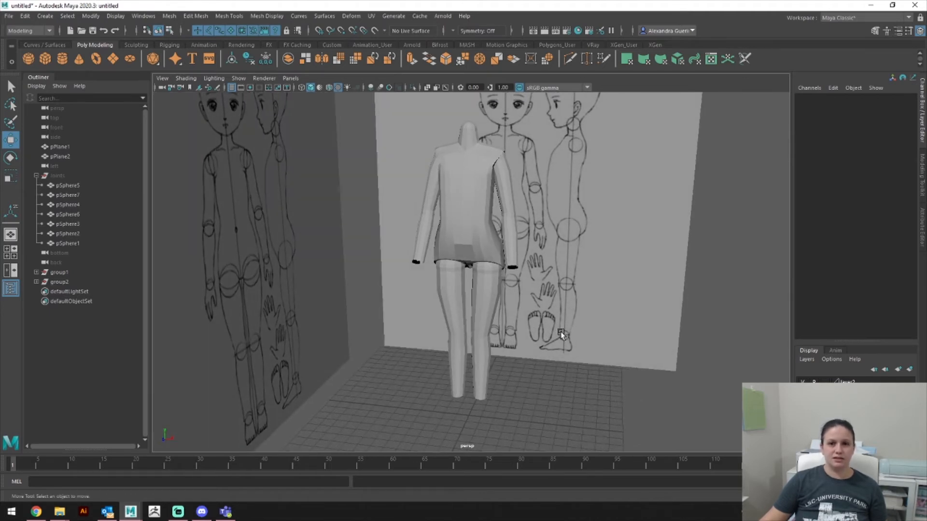
alt+drag(543, 323, 540, 318)
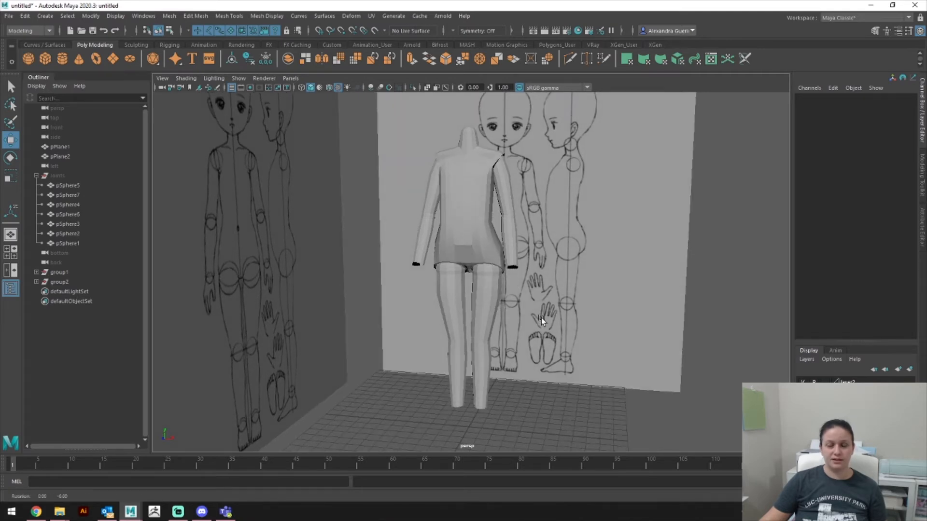
alt+drag(540, 318, 489, 317)
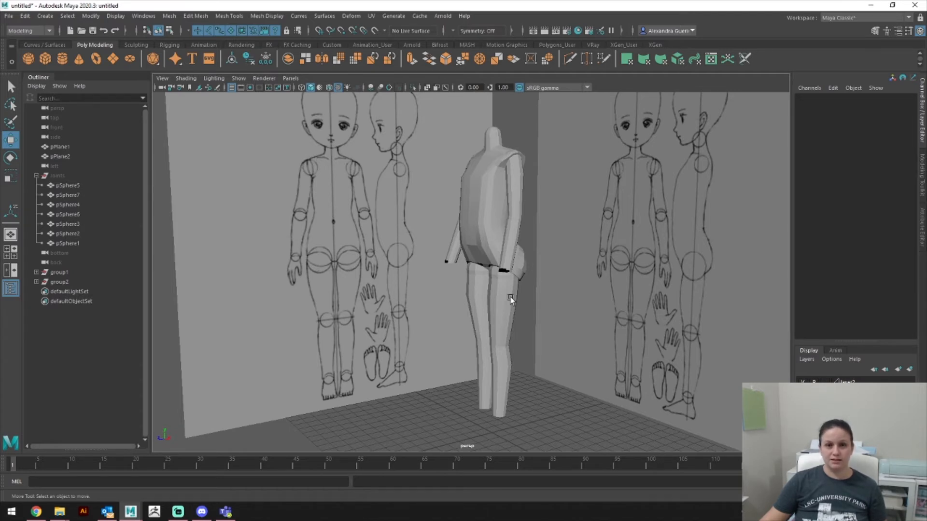
alt+drag(514, 288, 563, 294)
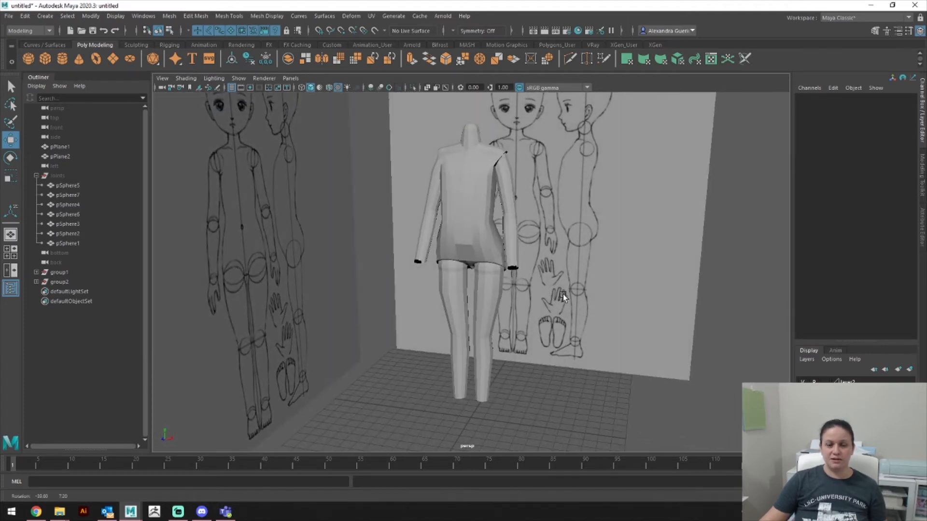
alt+drag(594, 250, 613, 308)
click(525, 176)
drag(517, 156, 492, 302)
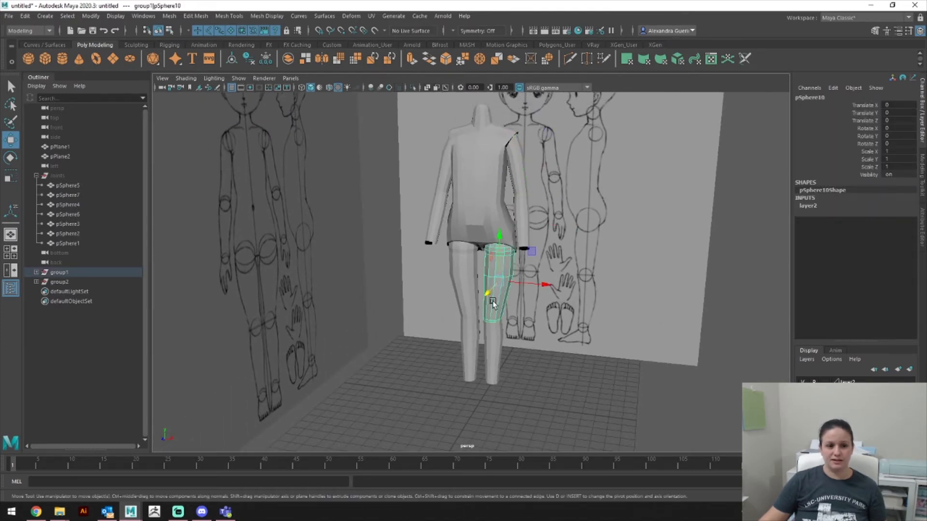
click(494, 194)
click(583, 313)
alt+drag(551, 269, 574, 267)
alt+drag(572, 268, 565, 269)
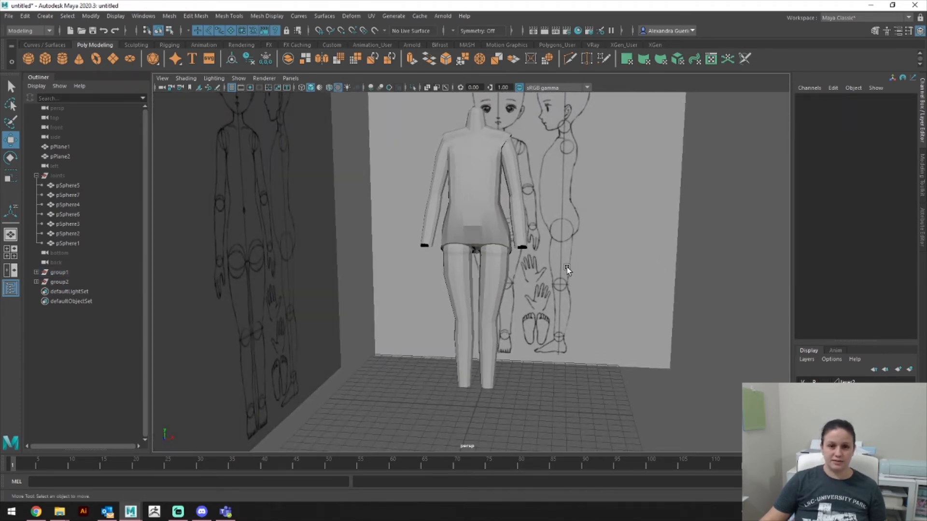
Step: Create a polygon cube on the grid below the figure's feet and move it to about 1.84 in X
alt+drag(555, 218, 555, 284)
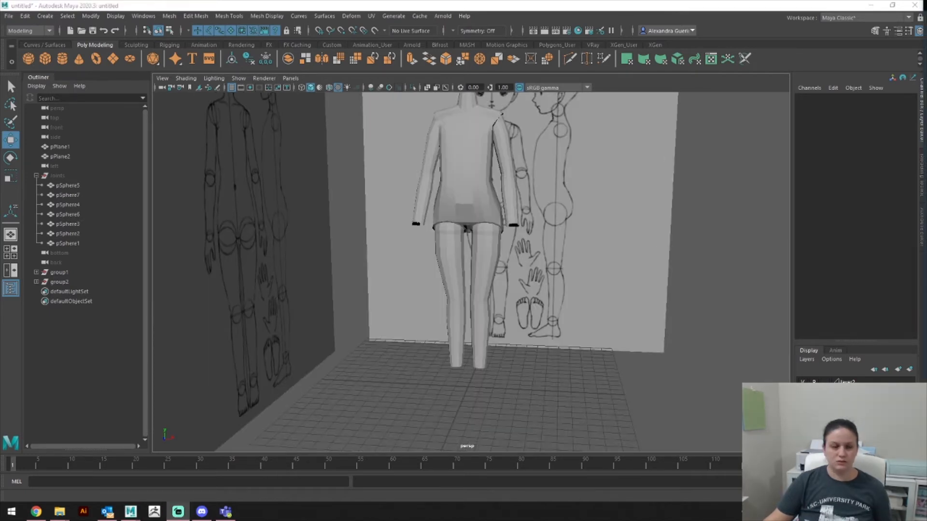
click(682, 367)
alt+drag(682, 367, 641, 370)
alt+middle_drag(677, 358, 674, 270)
alt+right_drag(546, 309, 613, 320)
alt+middle_drag(613, 320, 611, 323)
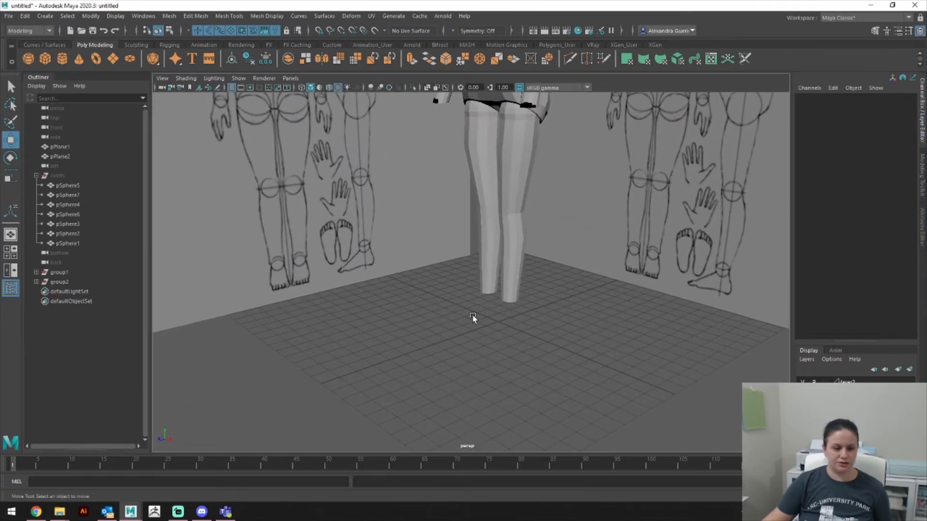
scroll(475, 318, up, 3)
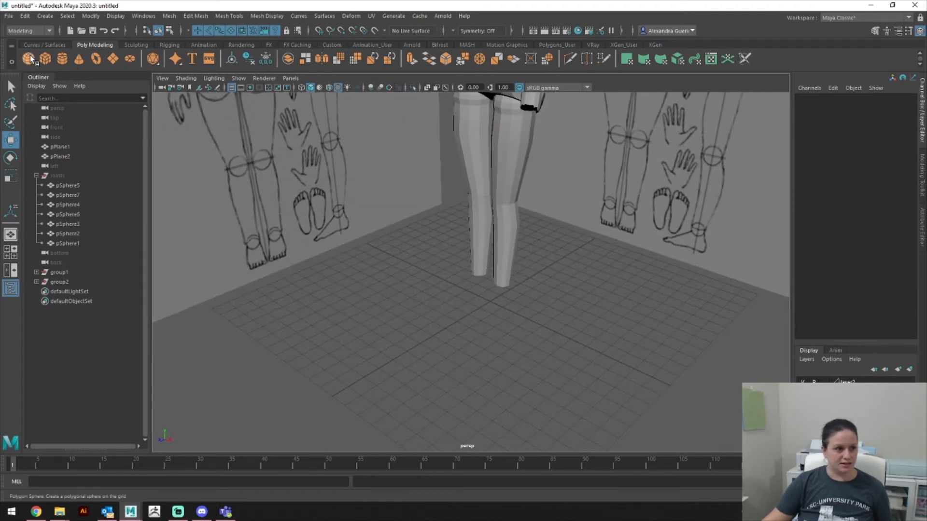
click(45, 58)
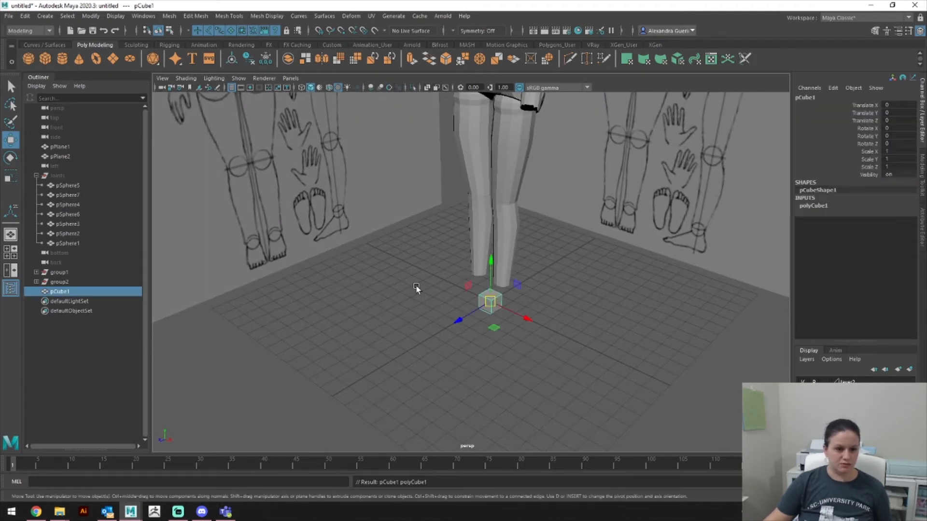
mouse_move(525, 318)
mouse_down()
mouse_move(549, 325)
mouse_move(536, 314)
mouse_up()
Step: Add all the body pieces to the display layer layer2 and hide that layer
key(space)
scroll(545, 289, down, 10)
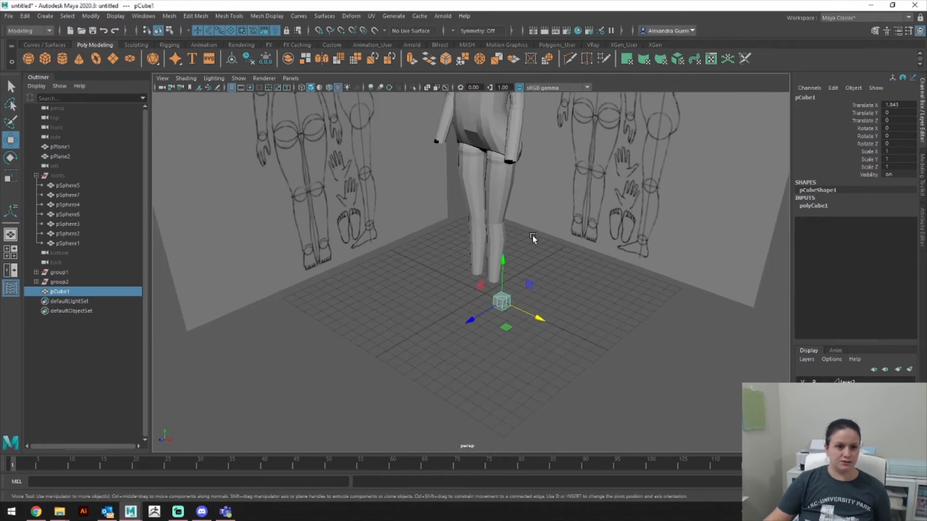
drag(411, 195, 514, 306)
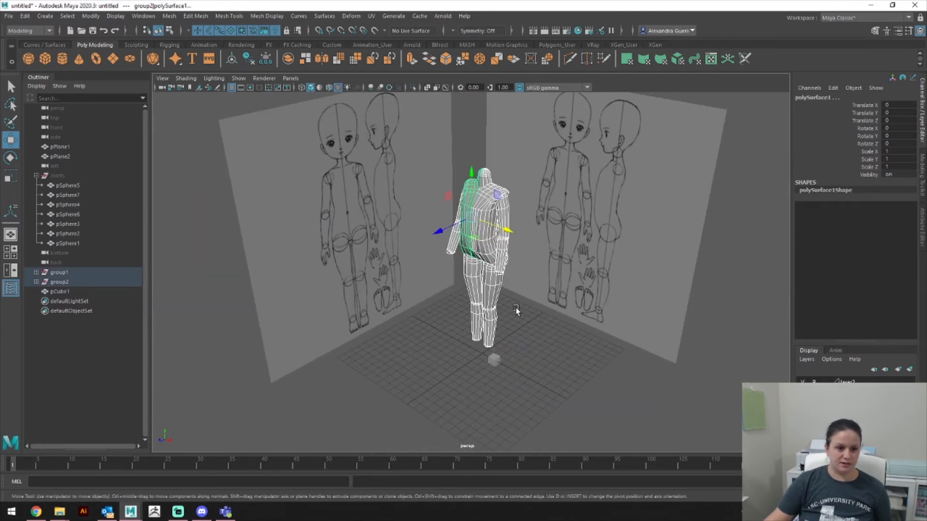
right_click(847, 383)
click(864, 388)
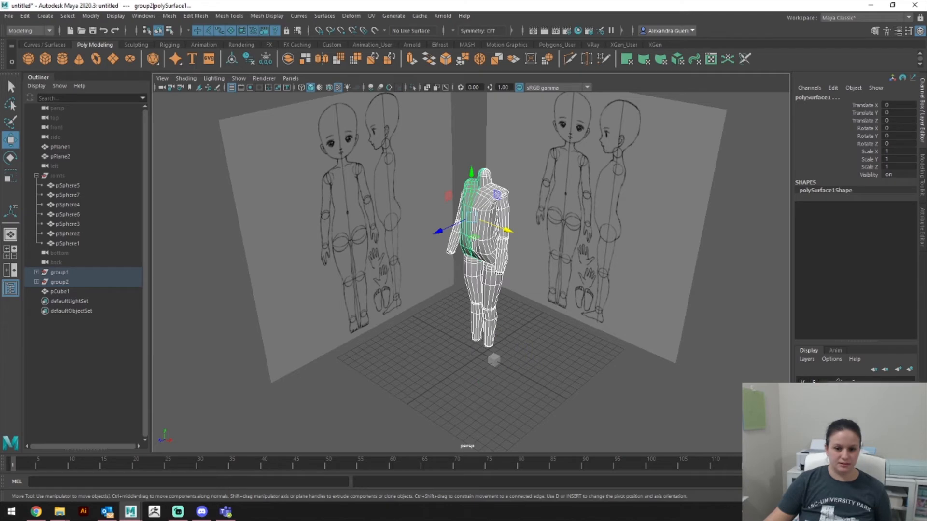
click(804, 382)
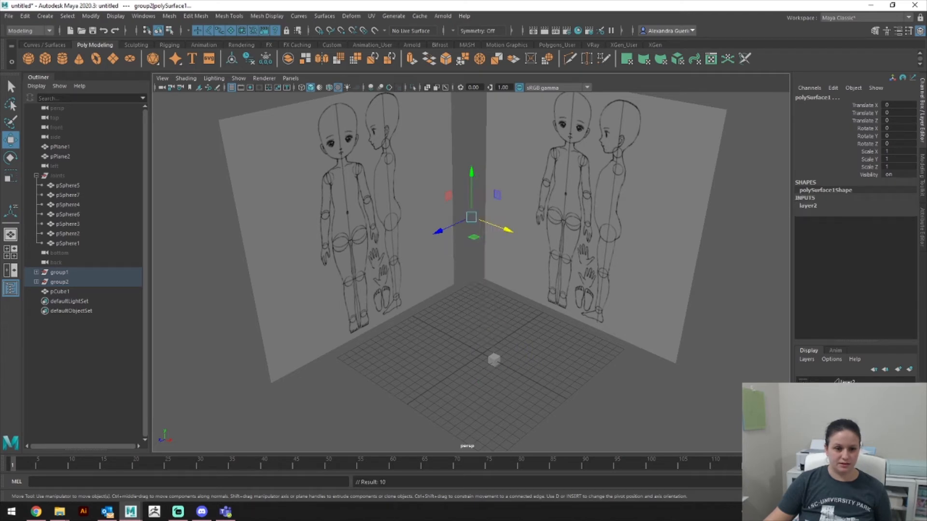
Step: In the front view, move the cube to the lower hand drawing, at about X 2.5 and Y 8.4
click(552, 373)
key(space)
drag(552, 366, 551, 381)
scroll(548, 376, down, 6)
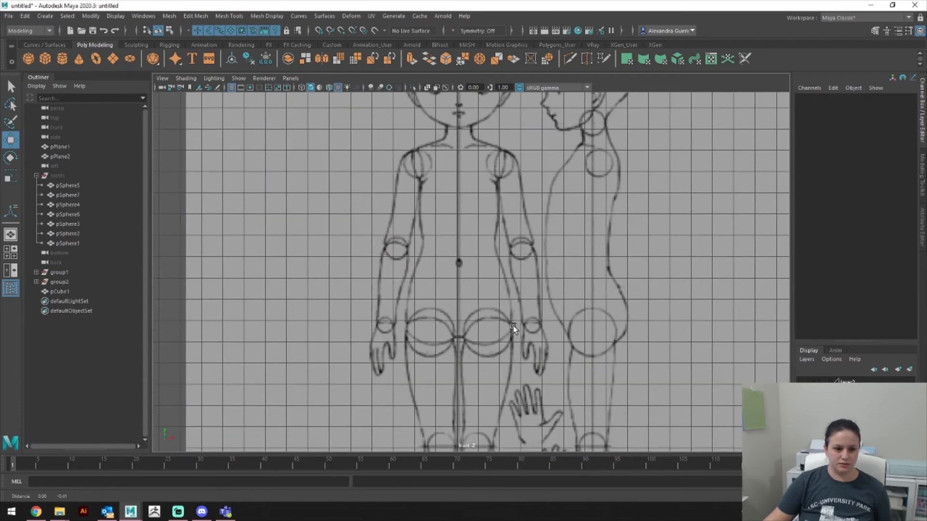
scroll(563, 344, up, 3)
alt+middle_drag(563, 344, 560, 313)
click(452, 383)
drag(481, 356, 494, 177)
scroll(667, 209, up, 3)
scroll(502, 169, up, 3)
scroll(460, 343, up, 1)
alt+middle_drag(480, 349, 500, 288)
scroll(500, 287, up, 1)
alt+middle_drag(543, 322, 535, 389)
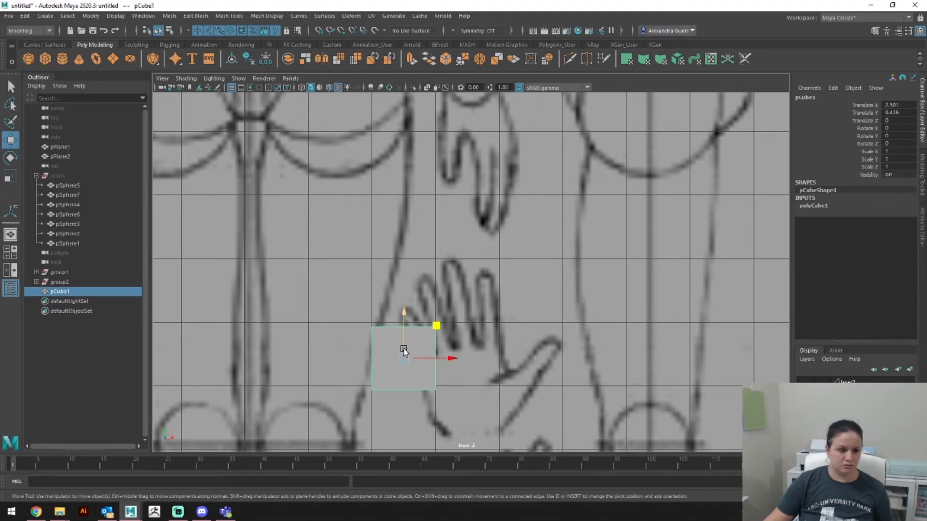
Step: Scale the cube uniformly to about 0.28 and move it to the base of the drawn middle finger
key(e)
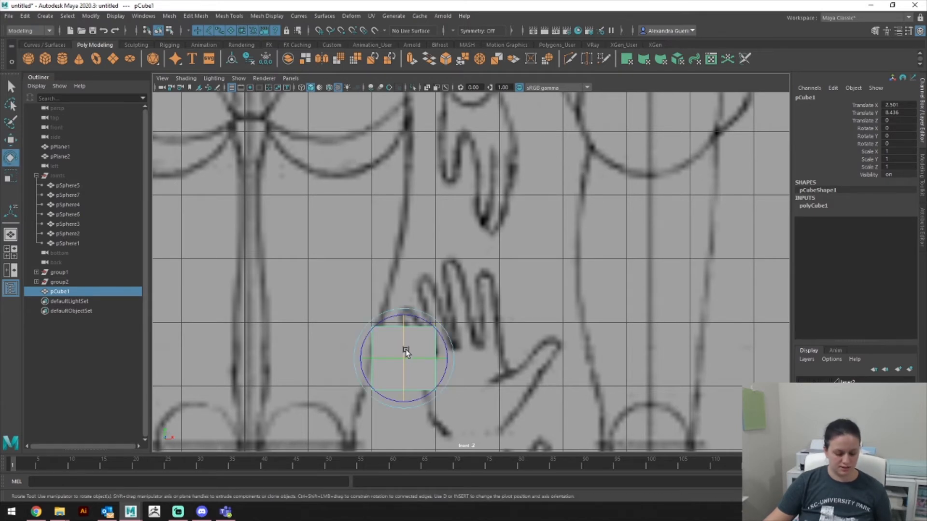
key(r)
drag(408, 361, 368, 369)
scroll(467, 341, up, 2)
scroll(467, 341, up, 2)
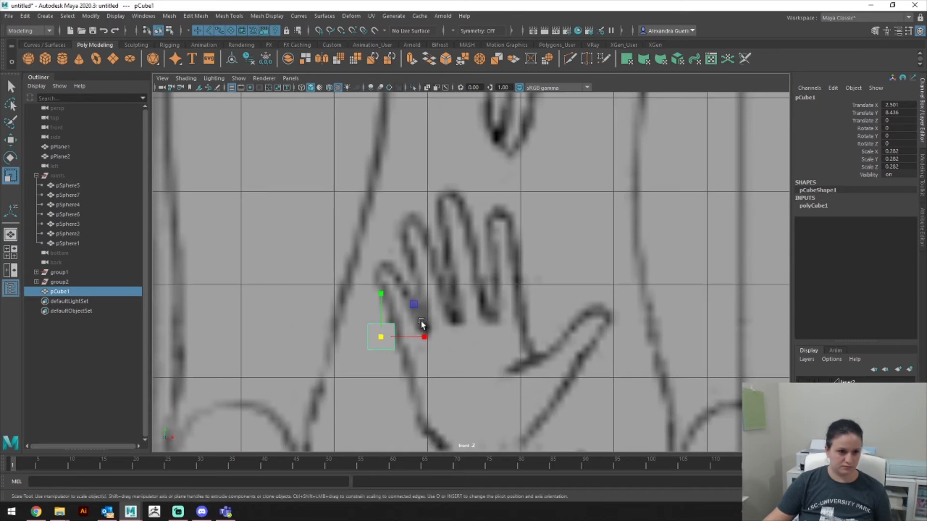
key(e)
key(w)
middle_drag(414, 304, 503, 278)
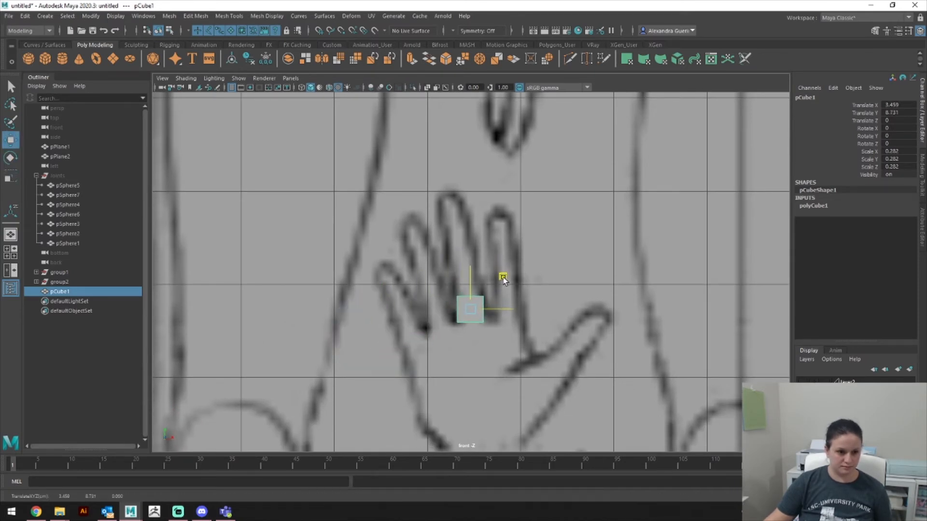
Step: Stretch the cube vertically to about 1.42 and position it to span the drawn middle finger from base to tip
drag(468, 266, 473, 240)
key(r)
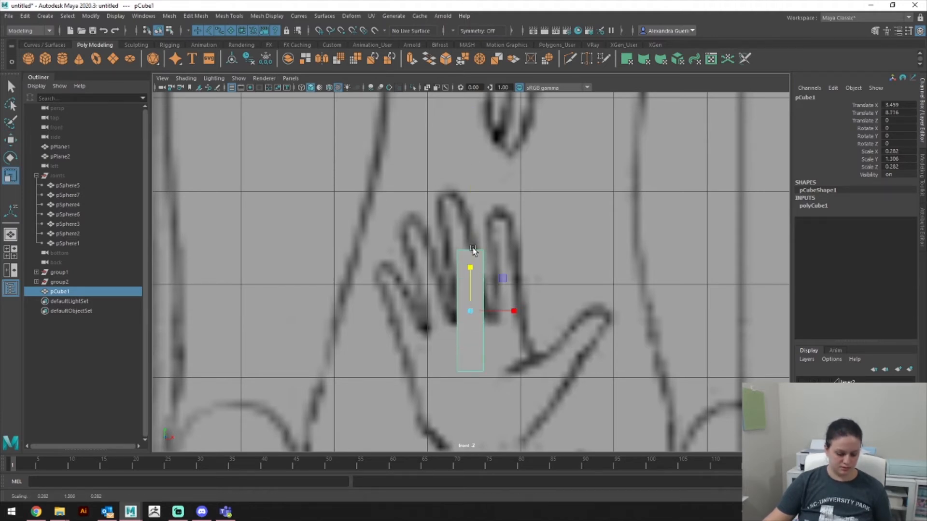
key(w)
drag(472, 305, 473, 261)
key(r)
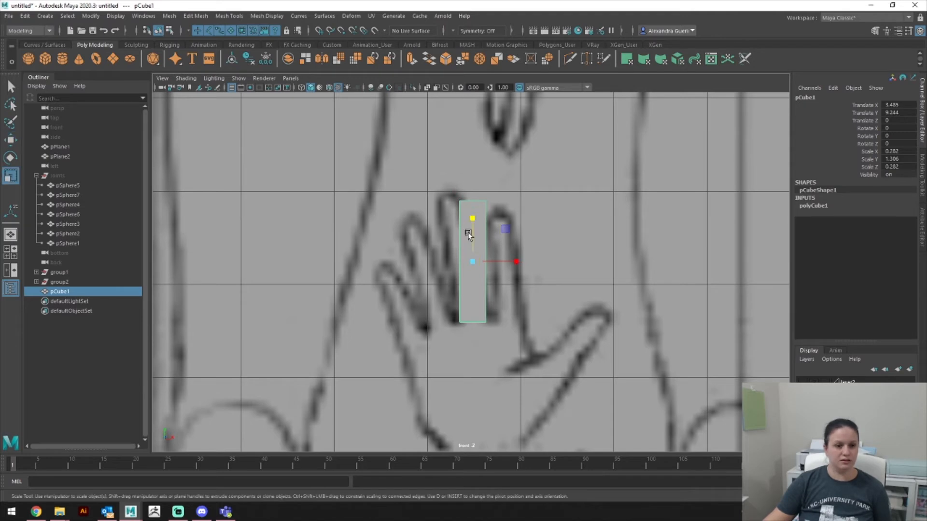
mouse_move(470, 220)
mouse_down()
mouse_move(474, 211)
mouse_move(472, 220)
mouse_up()
key(e)
key(w)
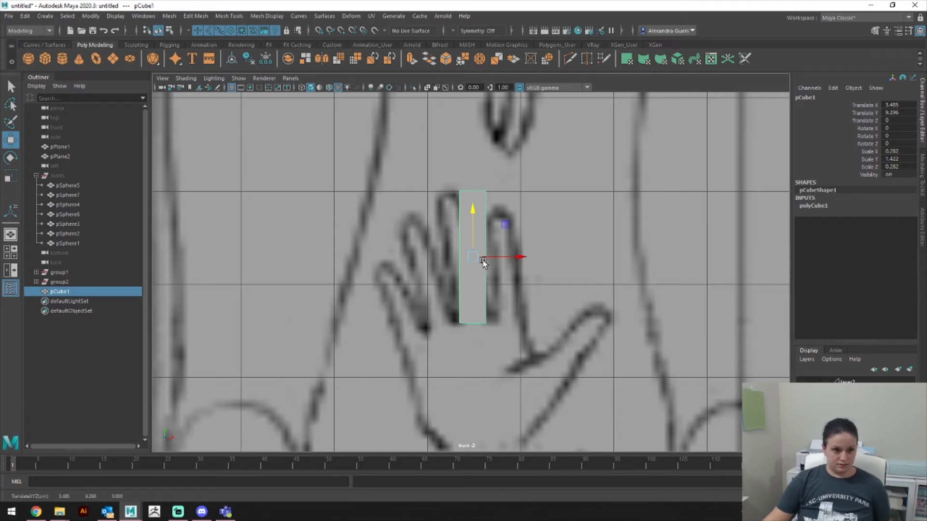
Step: In perspective, select the finger block's four vertical edges and set up a Connect with 2 segments
key(space)
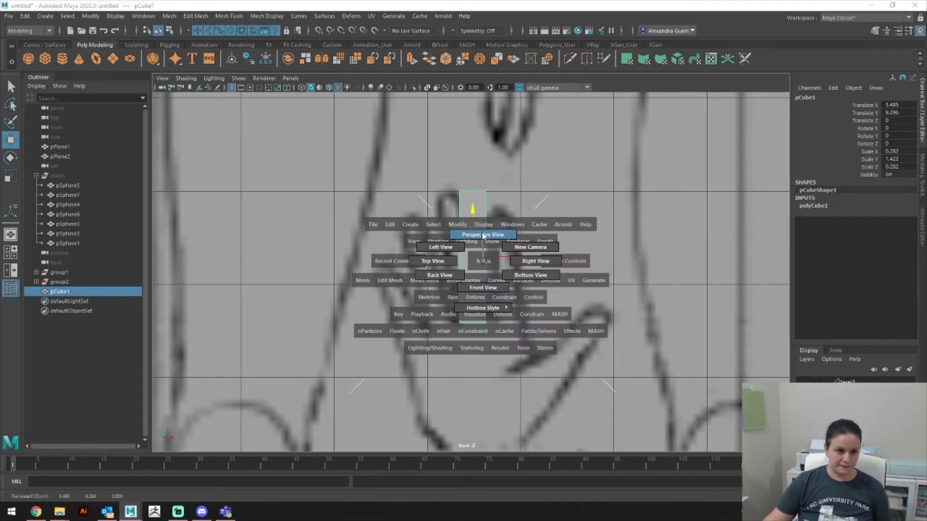
click(485, 259)
key(f)
alt+right_drag(582, 294, 518, 291)
alt+drag(517, 292, 622, 270)
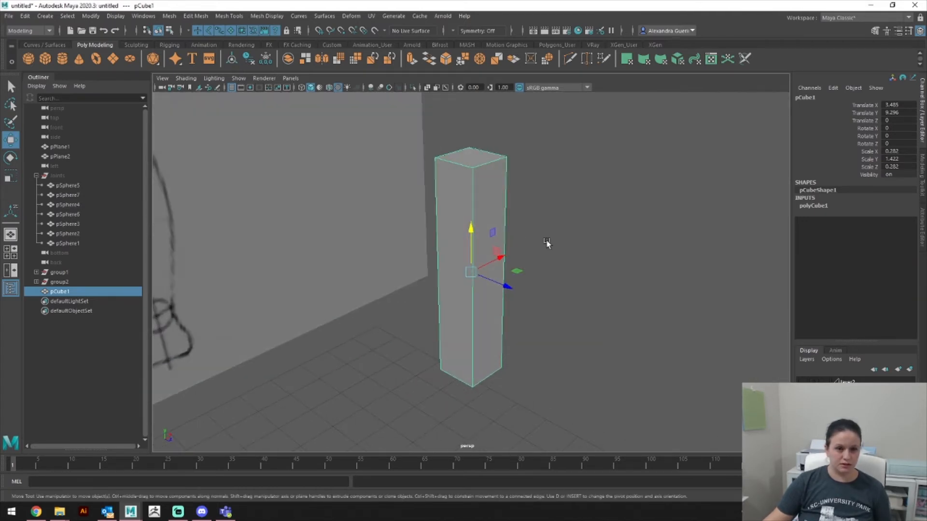
alt+drag(546, 242, 578, 238)
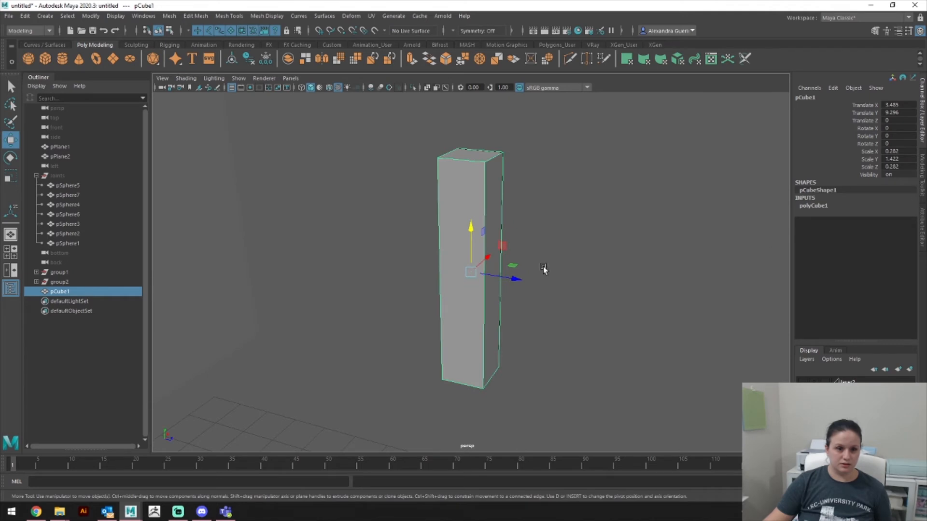
right_click(486, 225)
drag(377, 213, 447, 238)
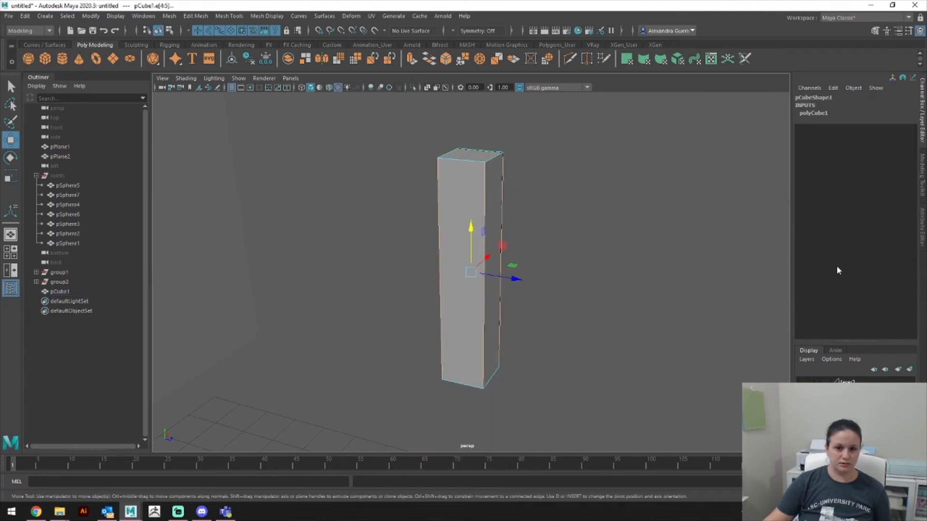
click(922, 194)
click(823, 375)
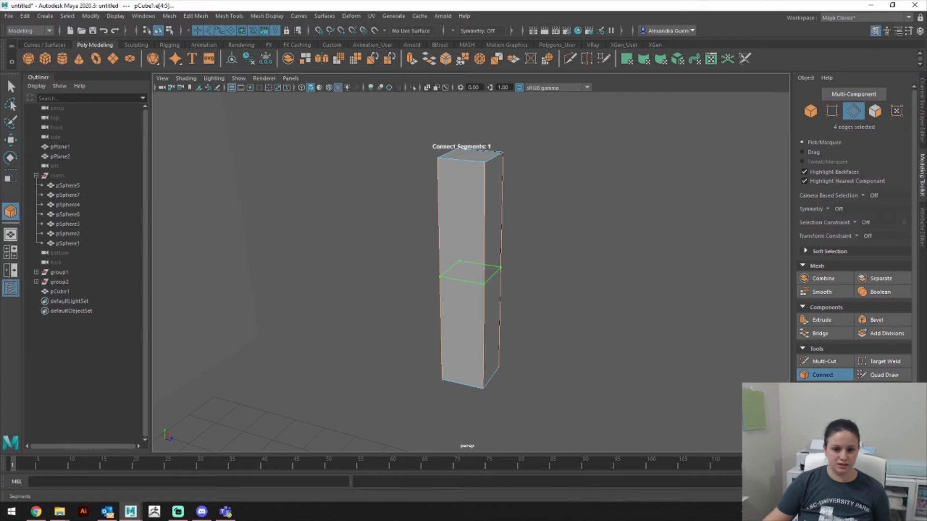
text(2)
key(Return)
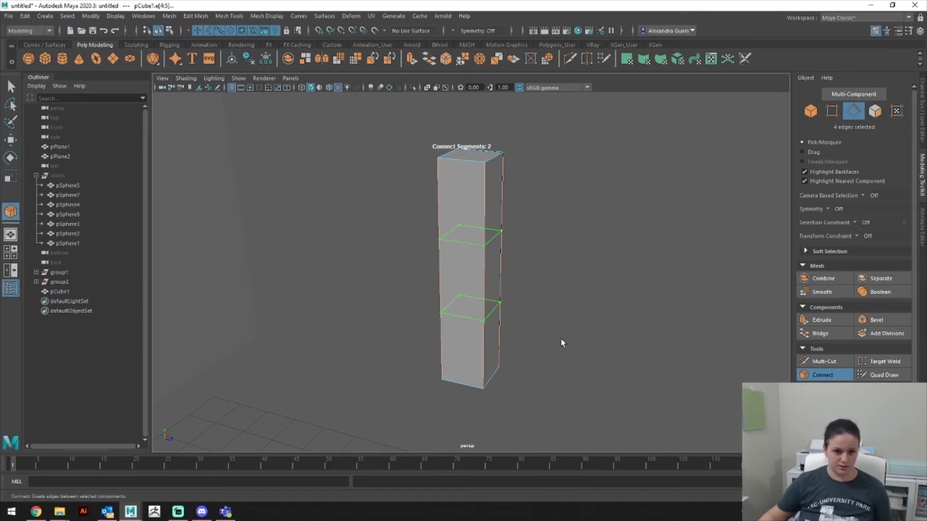
Step: Apply the two-segment Connect to the block's vertical edges, adding two horizontal edge loops at the finger joints
right_drag(486, 268, 528, 232)
drag(528, 246, 389, 278)
click(821, 374)
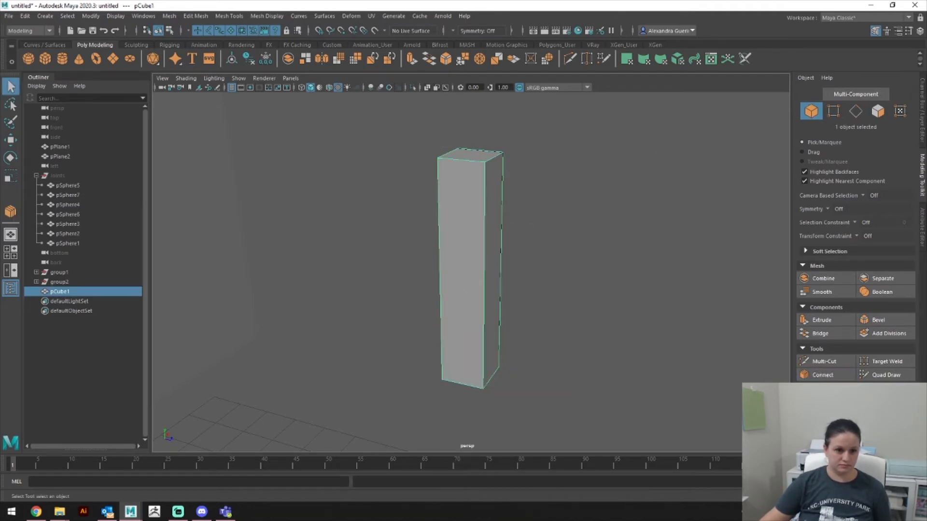
click(821, 371)
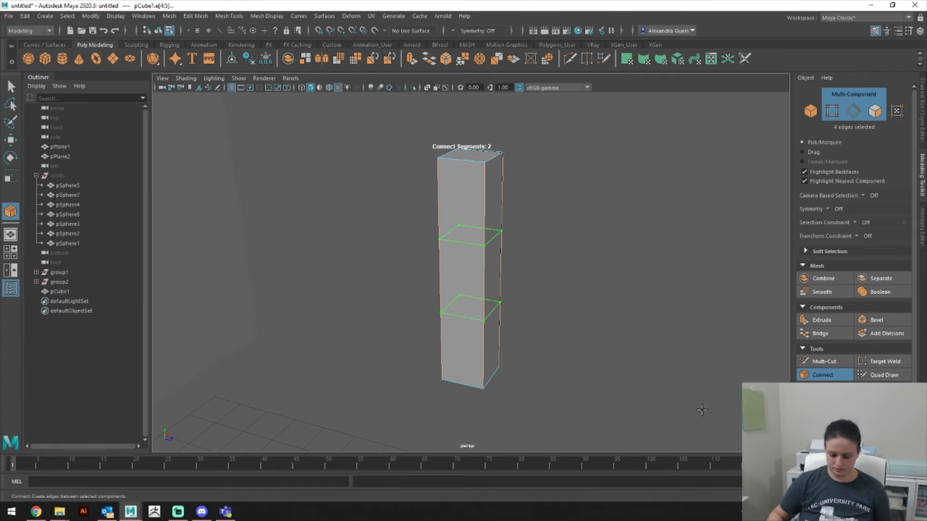
key(Return)
click(584, 377)
Step: Try to bevel both joint edge loops across three sides of the finger block, and undo the bevel
alt+drag(588, 339, 480, 323)
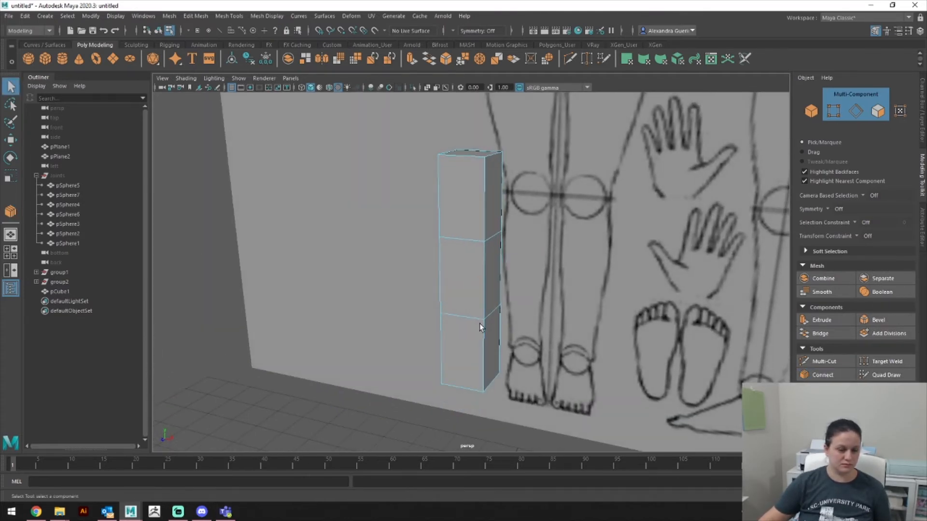
right_click(462, 212)
click(462, 185)
click(467, 234)
shift+click(496, 232)
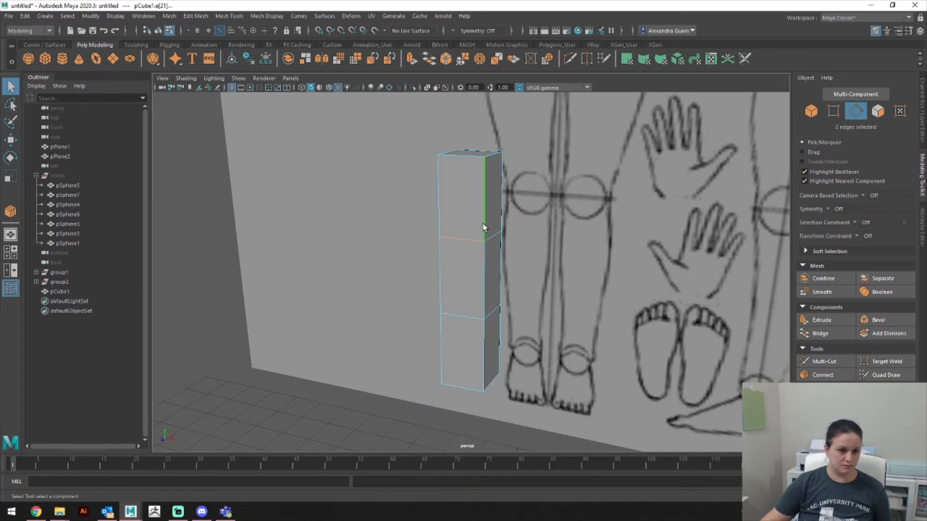
alt+drag(526, 245, 460, 259)
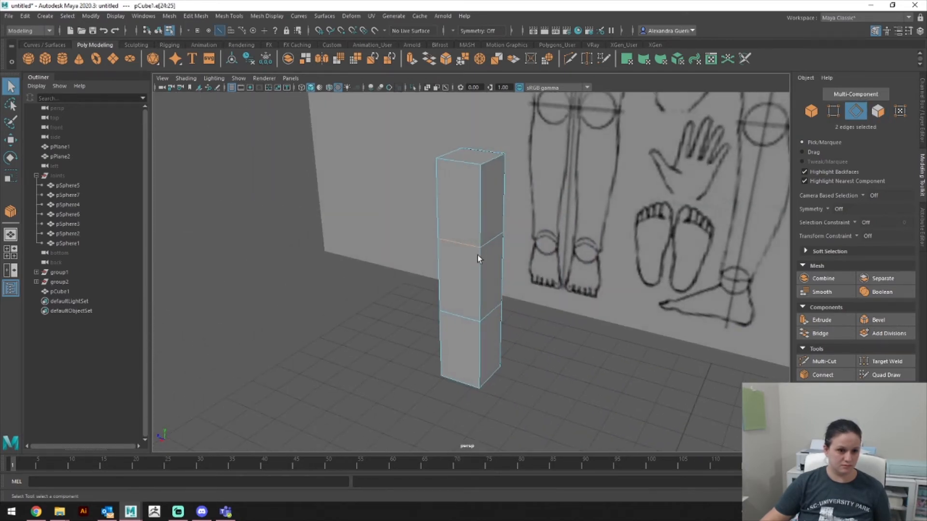
alt+drag(468, 326, 567, 316)
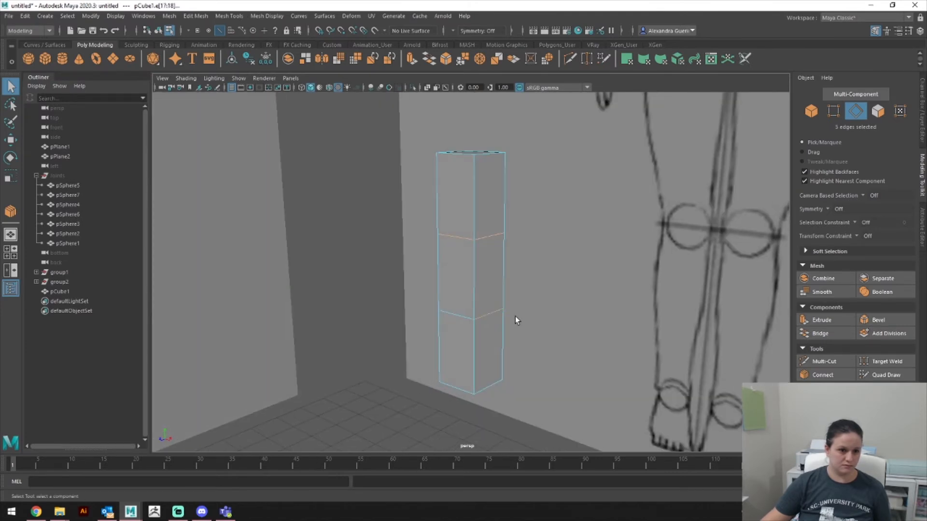
shift+click(466, 319)
click(213, 19)
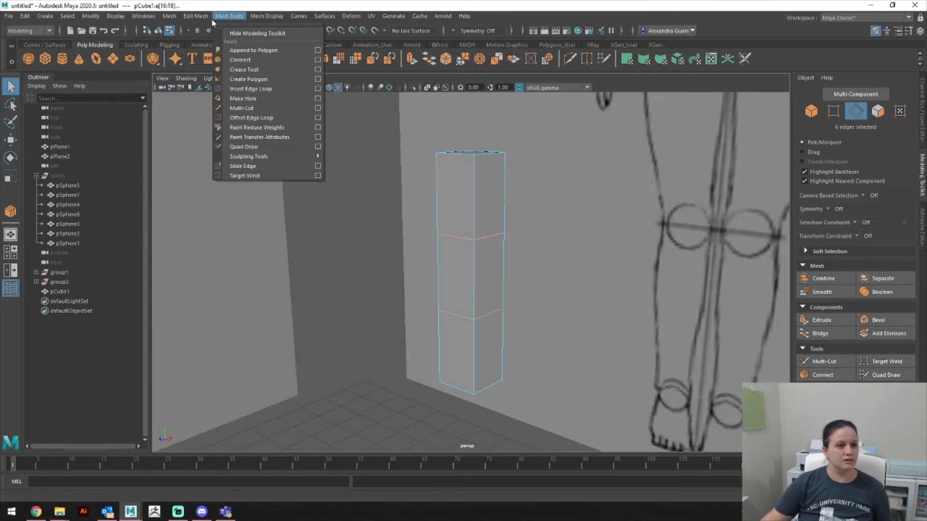
mouse_move(192, 17)
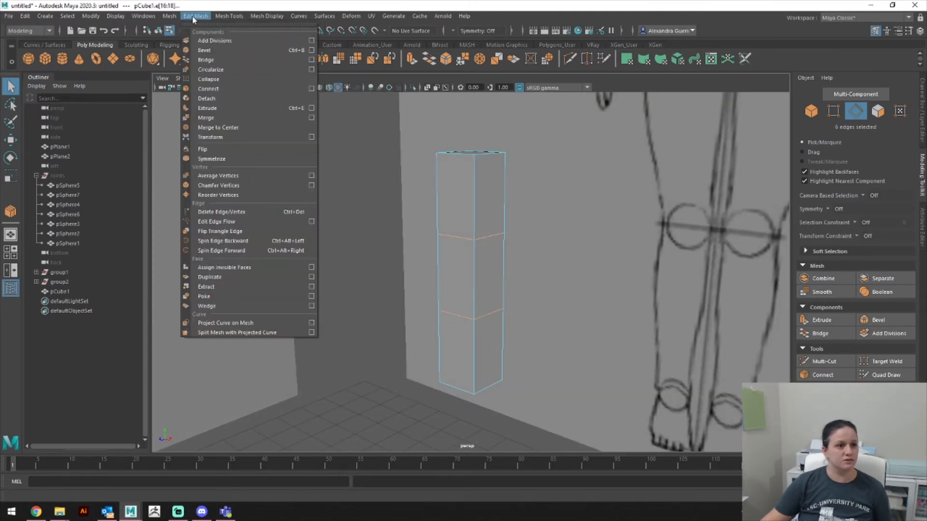
click(204, 50)
alt+drag(577, 270, 466, 260)
key(ctrl+z)
Step: Bevel only the two horizontal joint edges on one face of the finger block
click(476, 240)
shift+click(491, 314)
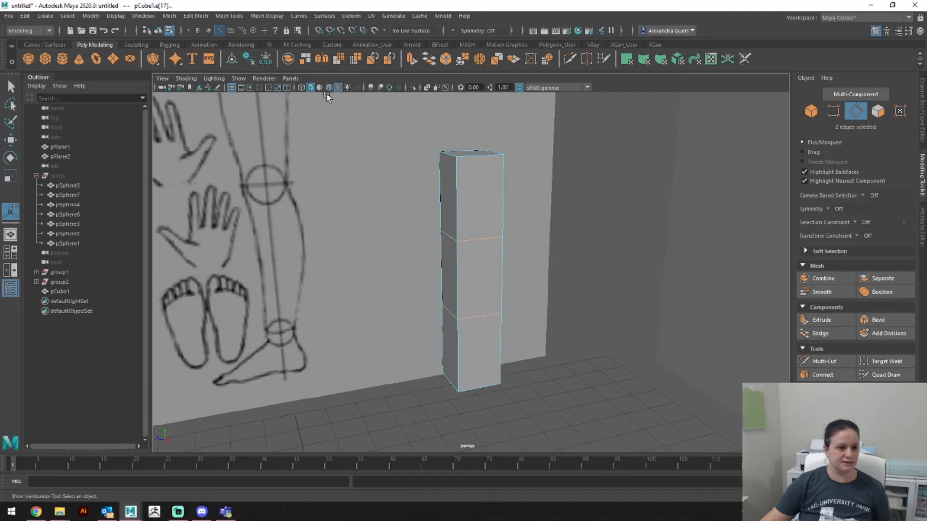
click(196, 20)
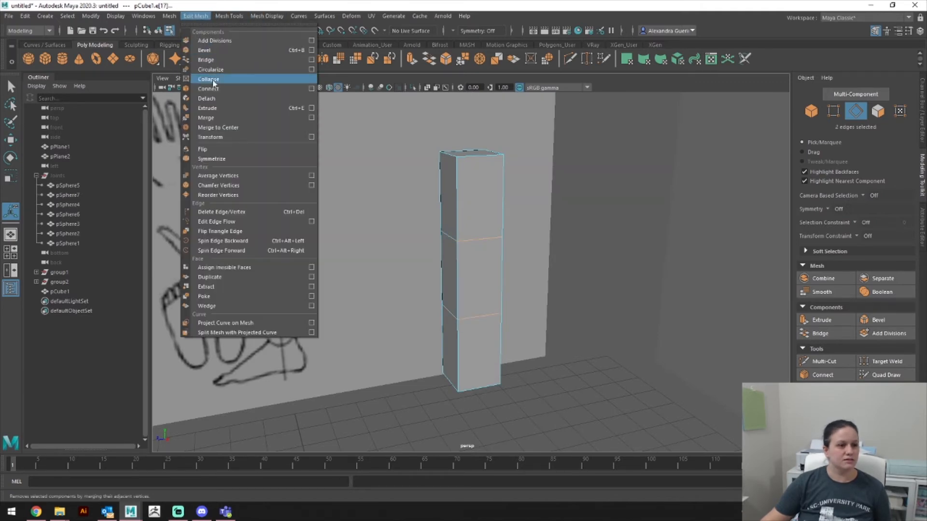
click(198, 62)
Step: Try to snap the loose bevel vertices on one side of the finger block onto its adjacent vertical edge
alt+drag(604, 207, 532, 198)
key(q)
right_drag(480, 222, 431, 220)
click(462, 246)
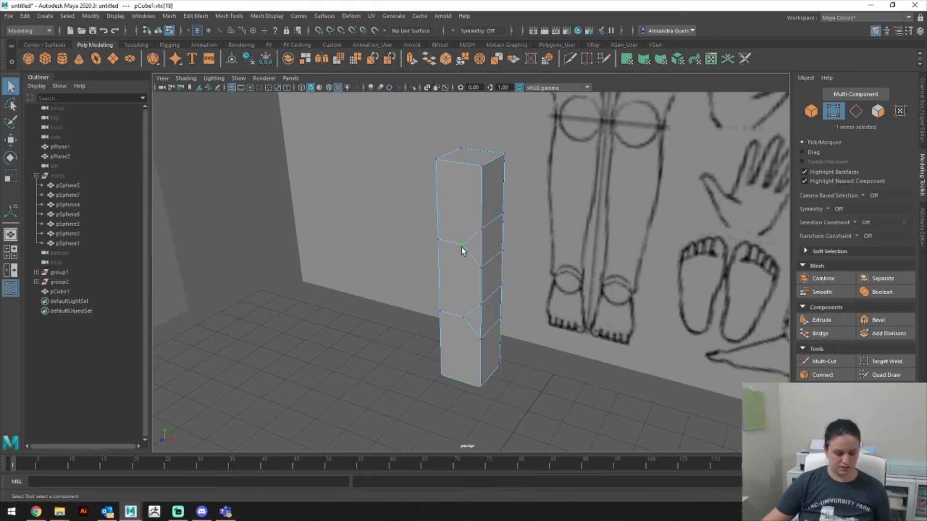
key(w)
drag(461, 246, 439, 242)
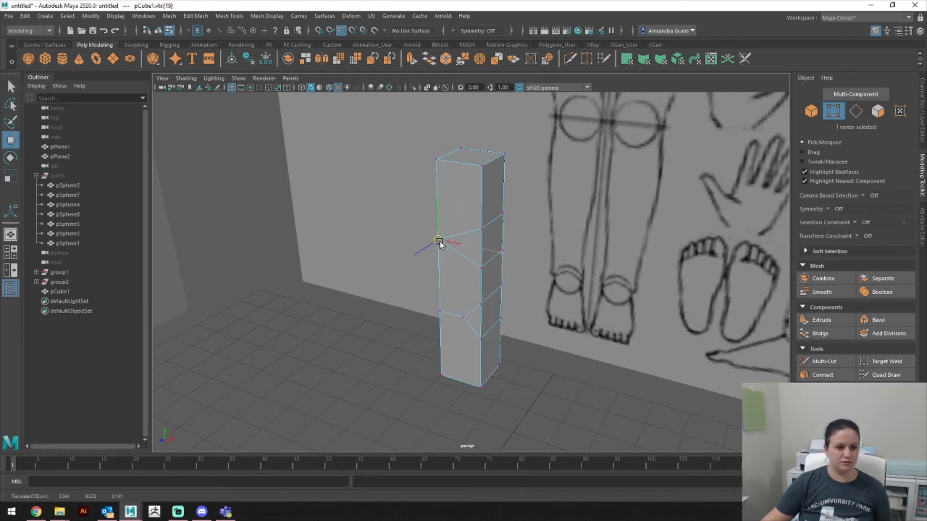
click(464, 313)
Step: Try to snap both loose bevel vertices on the opposite side onto the vertical edge and return to object mode
alt+drag(548, 324, 380, 320)
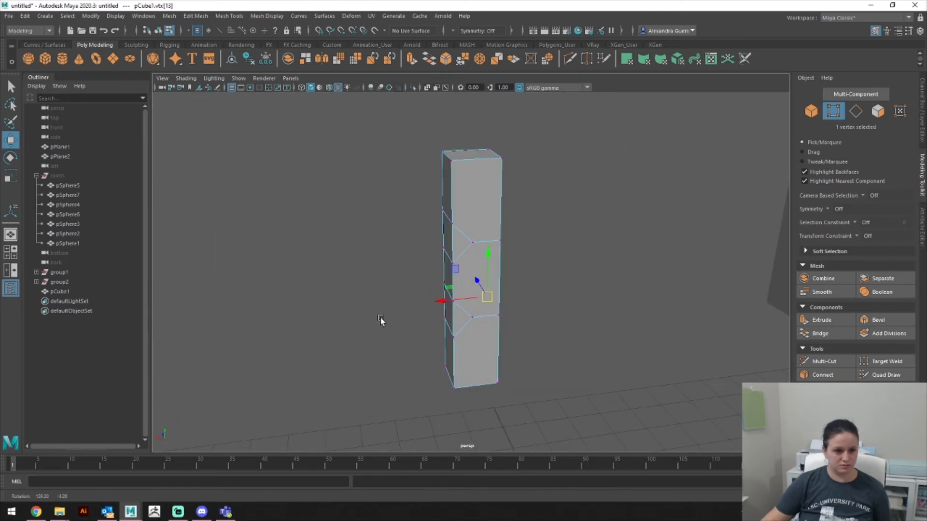
click(471, 319)
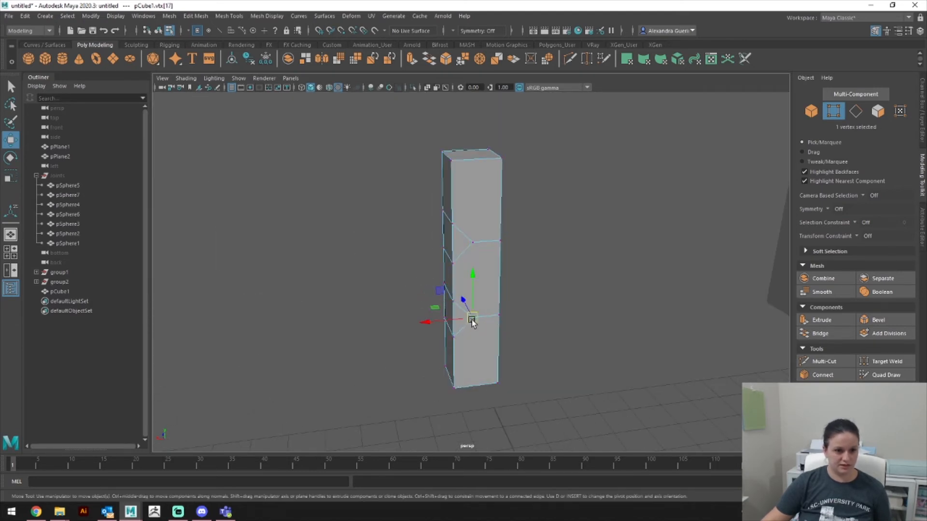
drag(473, 321, 492, 316)
click(473, 242)
drag(474, 242, 499, 241)
right_click(484, 245)
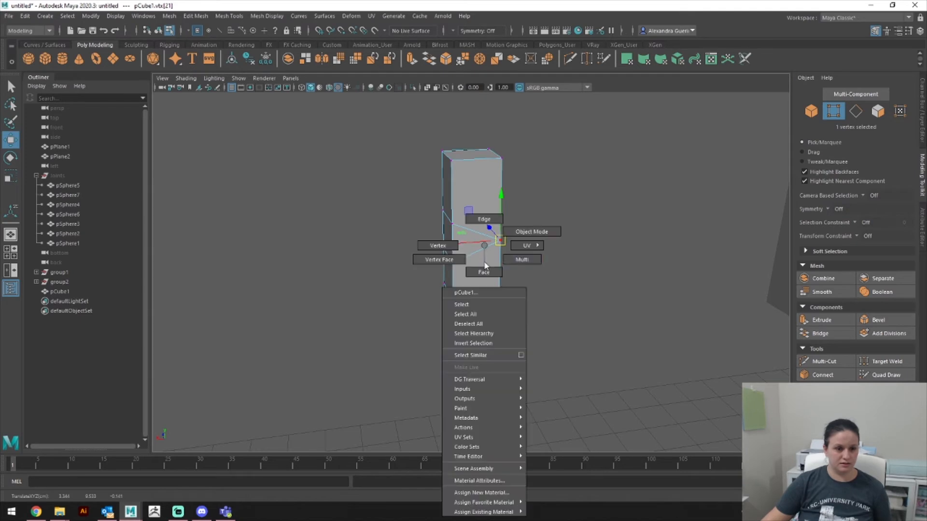
click(519, 234)
mouse_move(526, 270)
alt+mouse_down()
mouse_move(595, 271)
mouse_move(616, 317)
mouse_move(594, 243)
alt+mouse_up()
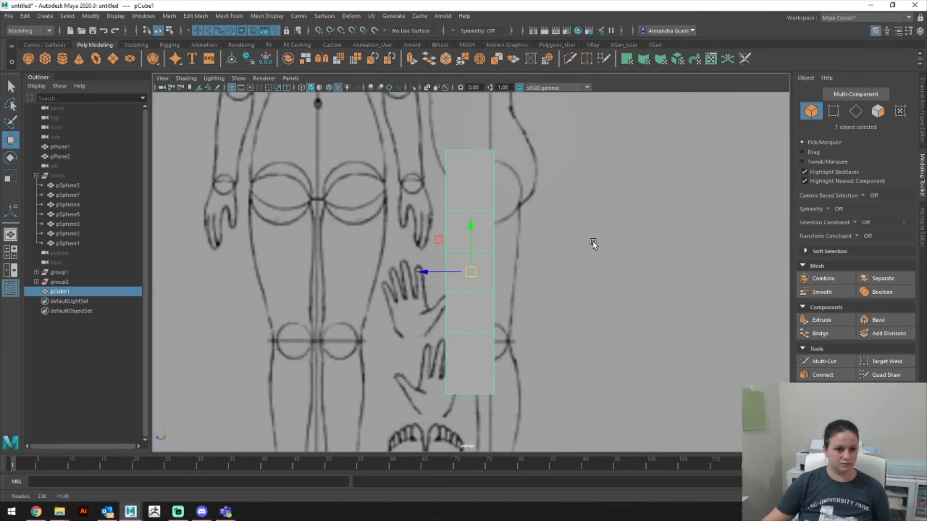
Step: Undo the vertex snapping, the bevel and the joint loops, back to the plain finger block
key(ctrl+z)
key(ctrl+z)
key(ctrl+z)
key(ctrl+z)
key(ctrl+z)
key(ctrl+z)
key(ctrl+z)
key(ctrl+z)
key(ctrl+z)
key(ctrl+z)
key(ctrl+z)
key(ctrl+z)
key(ctrl+z)
key(ctrl+z)
key(ctrl+z)
Step: Scale the top face of the finger block down slightly so the finger tapers toward its tip
alt+drag(519, 236, 517, 263)
right_drag(486, 219, 485, 245)
click(473, 160)
key(r)
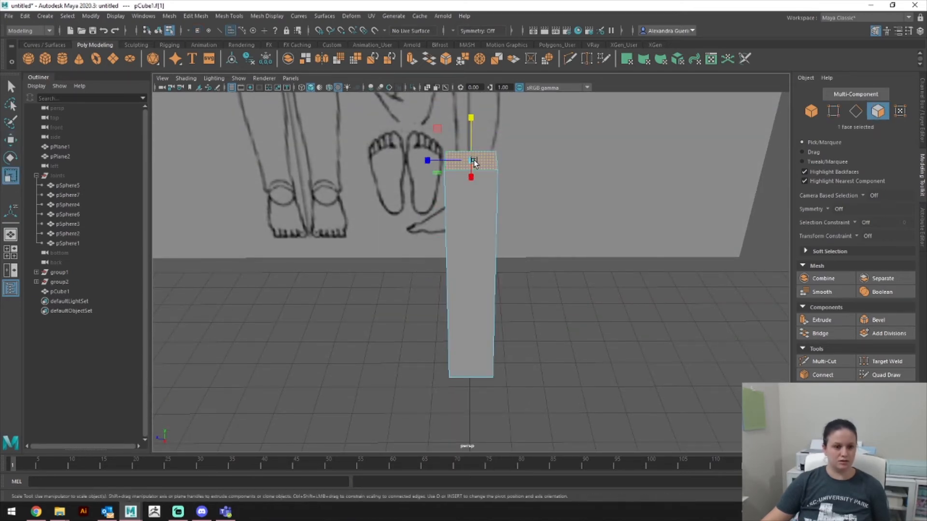
drag(472, 162, 525, 196)
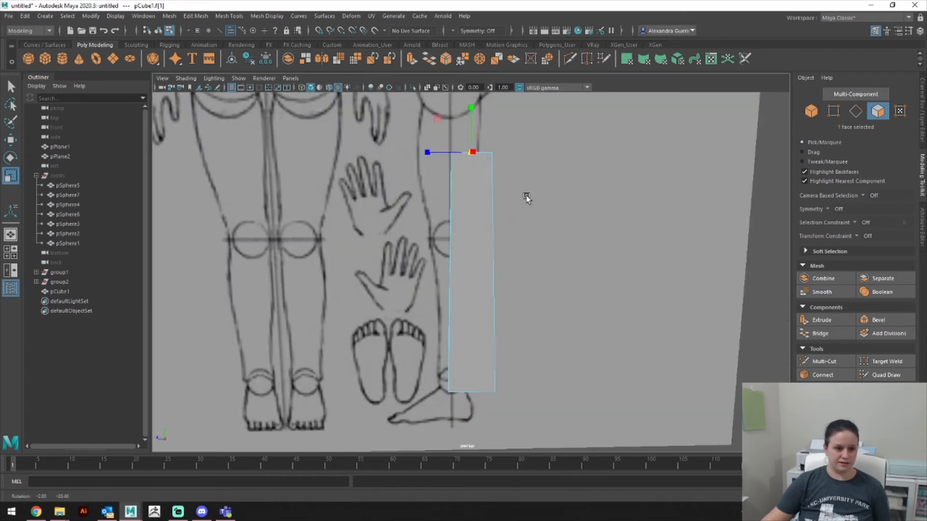
Step: Connect the tapered block's four vertical edges to add two horizontal edge loops at the finger joints
right_drag(450, 246, 433, 248)
drag(458, 246, 612, 292)
right_drag(460, 246, 461, 220)
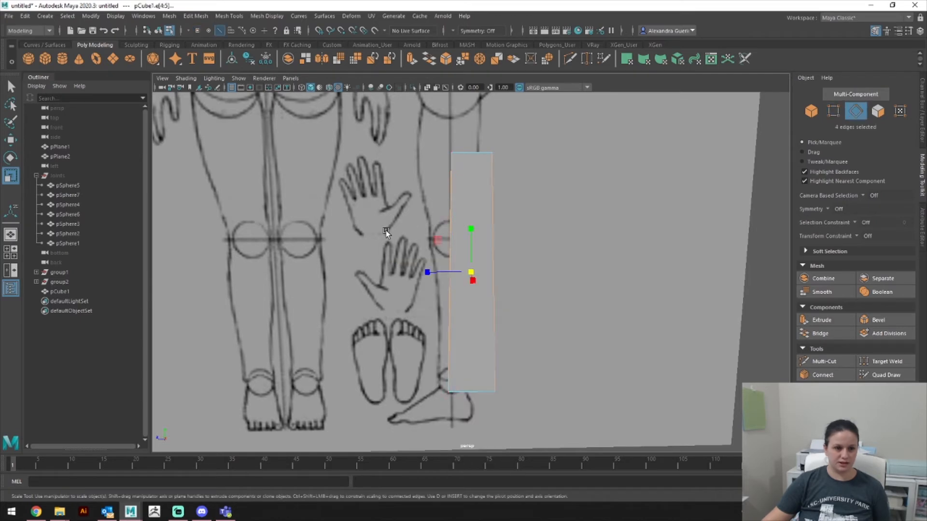
click(822, 375)
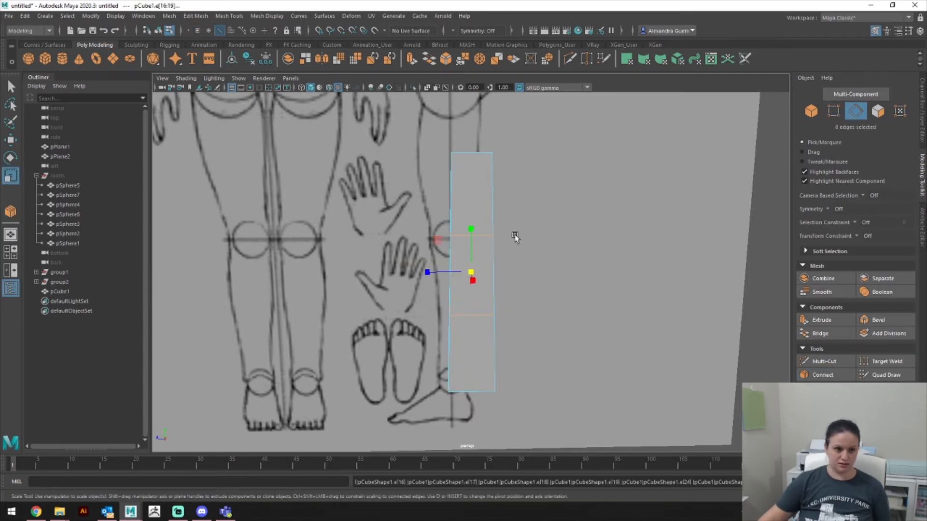
Step: Bevel the two horizontal joint edges on one face of the tapered finger block
right_click(497, 210)
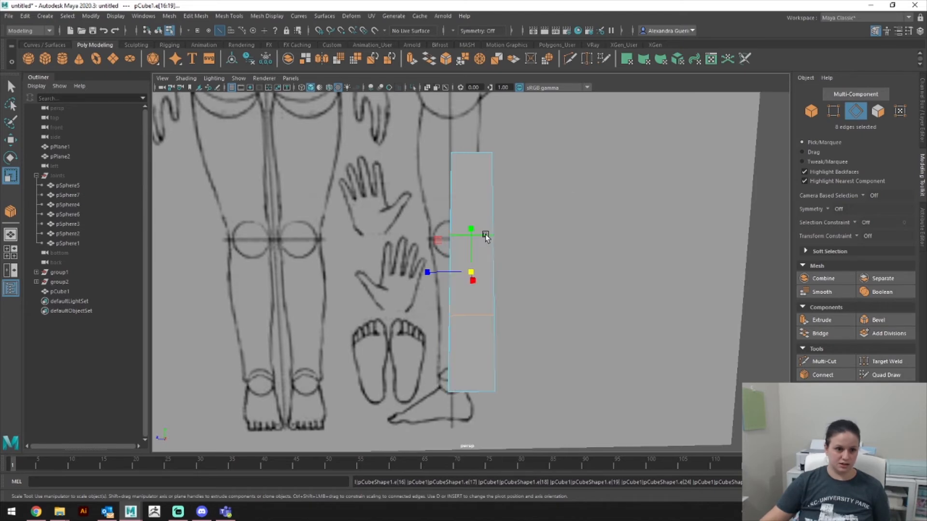
click(483, 235)
shift+click(485, 315)
click(193, 17)
click(197, 48)
Step: Snap the upper and lower loose bevel vertices on one side of the finger to the vertices on its vertical edge
right_click(438, 225)
right_drag(439, 225, 415, 223)
click(467, 234)
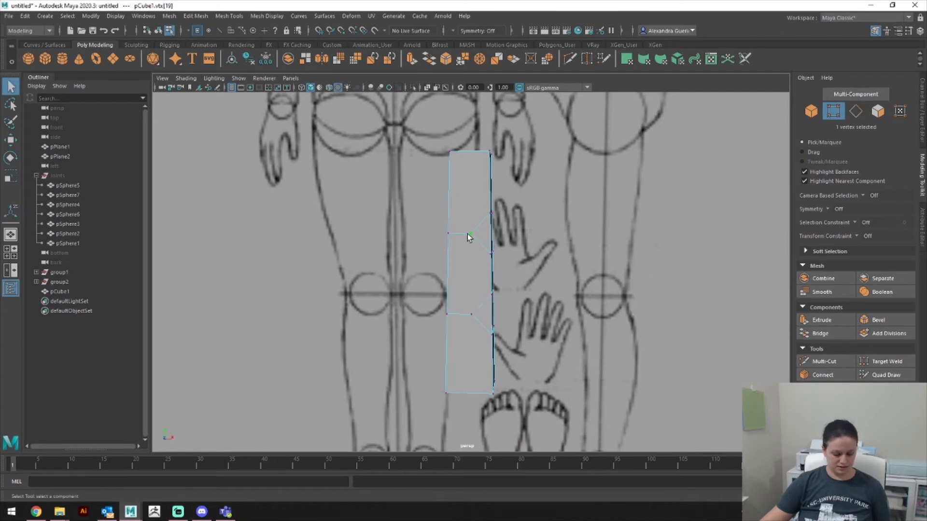
key(w)
drag(471, 234, 455, 234)
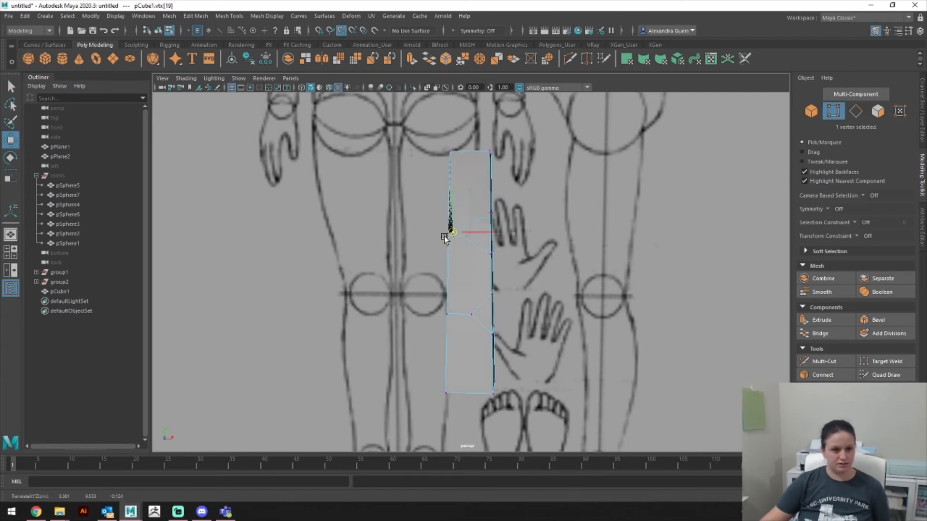
click(454, 320)
Step: Snap the two loose bevel vertices on the opposite side of the finger to the vertices on that side's vertical edge
alt+drag(454, 320, 357, 323)
click(478, 241)
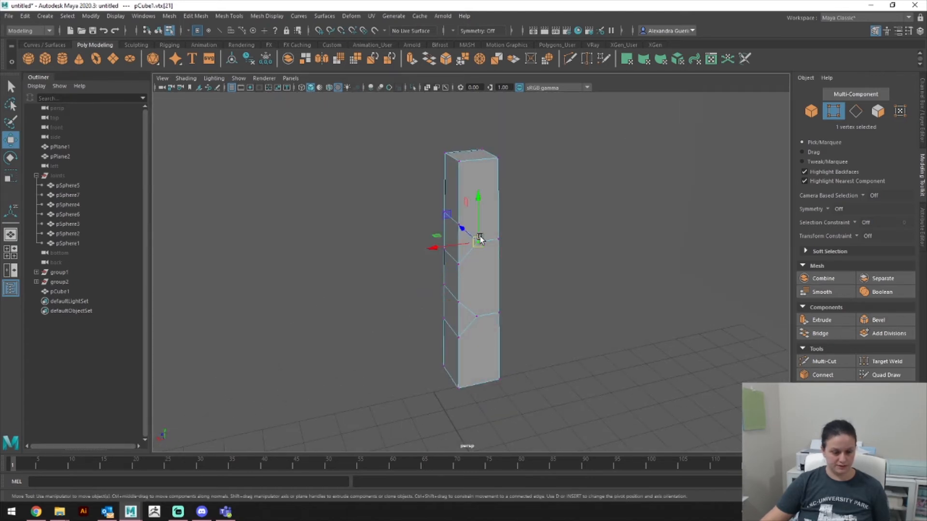
drag(478, 244, 488, 241)
click(479, 320)
Step: Select all of the finger's vertices, merge the overlapping ones, and return to object mode
right_drag(463, 239, 413, 240)
drag(389, 141, 586, 403)
click(224, 17)
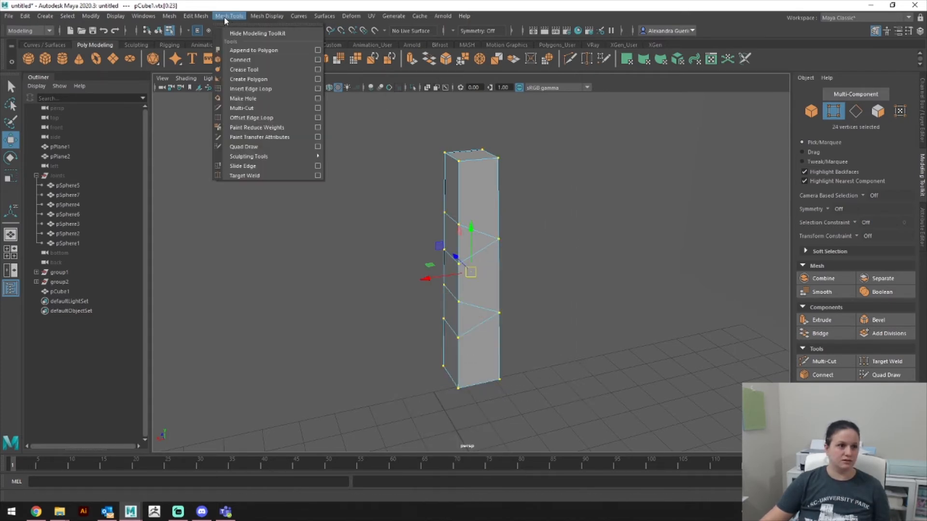
mouse_move(193, 19)
click(207, 118)
right_drag(476, 201, 520, 197)
mouse_move(519, 197)
alt+mouse_down()
mouse_move(729, 186)
mouse_move(666, 193)
mouse_move(671, 209)
mouse_move(705, 208)
alt+mouse_up()
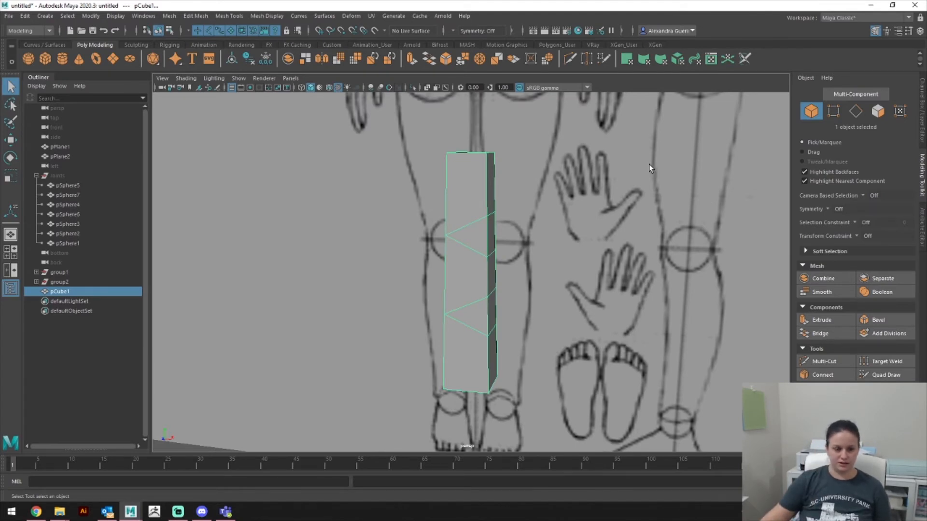
Step: Turn the finger so its beveled joint face points along the view, setting its Y rotation to -90
key(space)
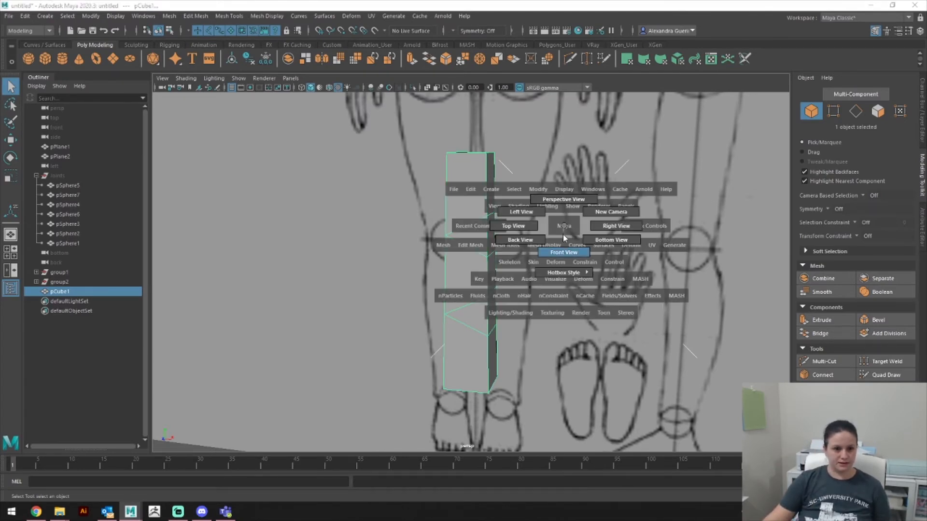
drag(563, 233, 562, 240)
alt+middle_drag(554, 249, 561, 266)
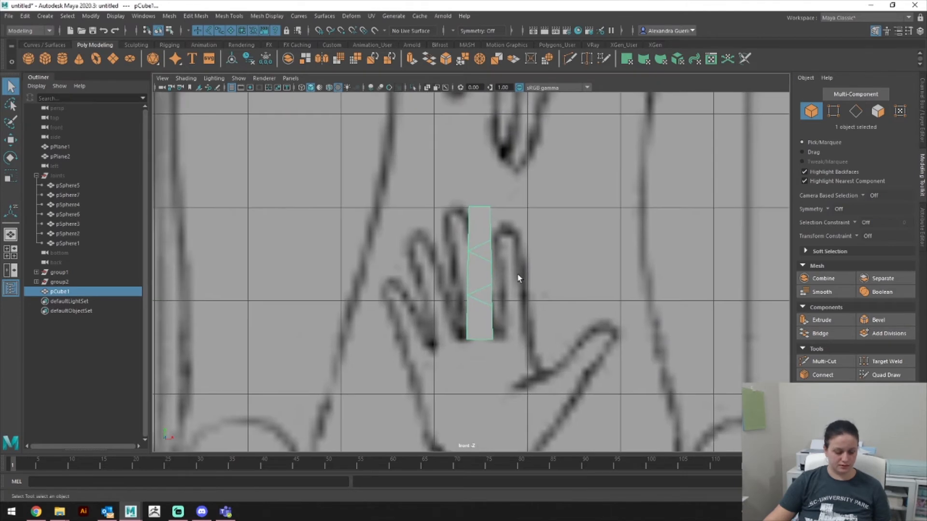
key(e)
drag(497, 274, 442, 275)
click(923, 126)
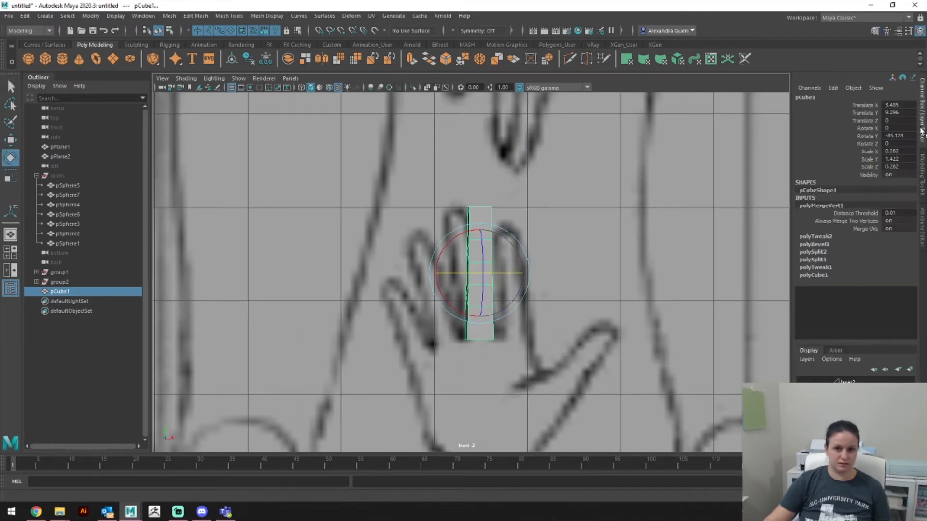
double_click(895, 136)
text(-90)
key(Return)
Step: Move the finger's pivot down to its base, snapping it to the bottom vertices
scroll(340, 231, up, 4)
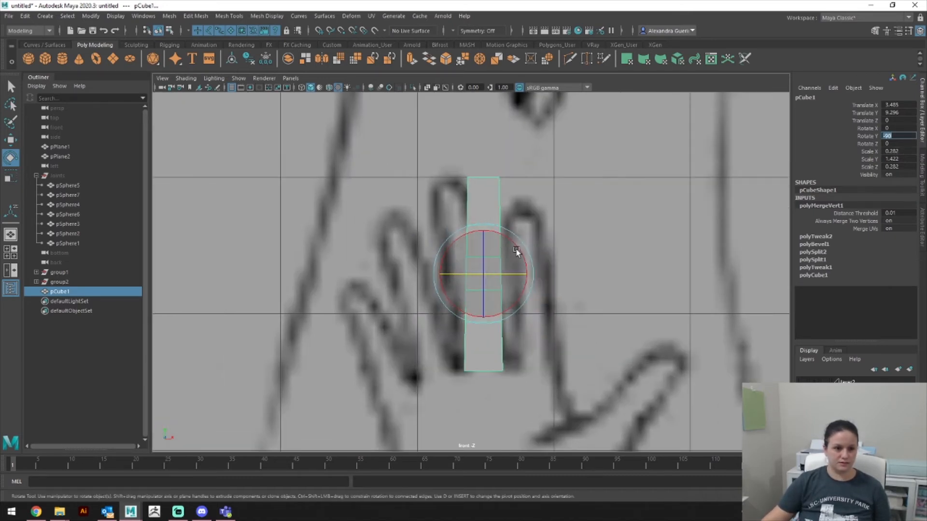
alt+middle_drag(515, 247, 508, 200)
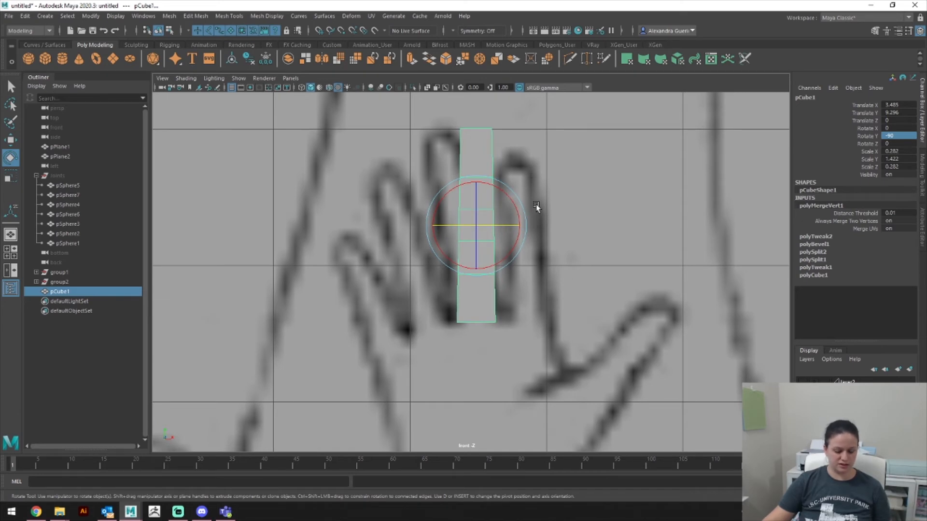
key(d)
key(v)
drag(476, 182, 464, 314)
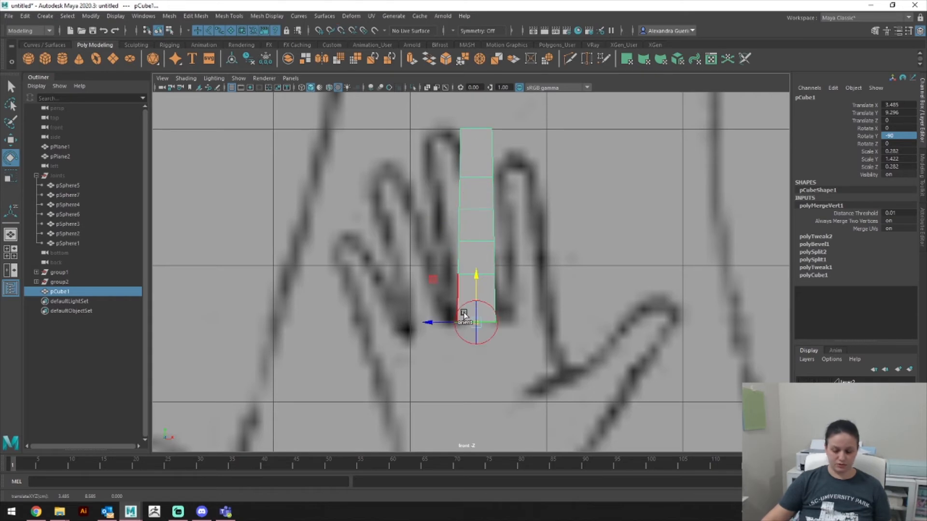
key(d)
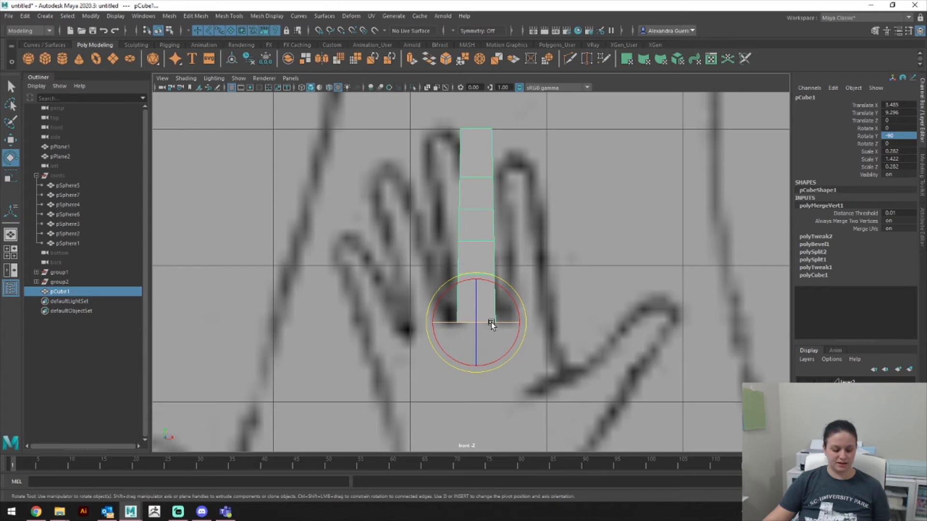
Step: Duplicate the finger, move the copy over to the index finger, and scale it to about 0.254, 1.282, 0.254
key(ctrl+d)
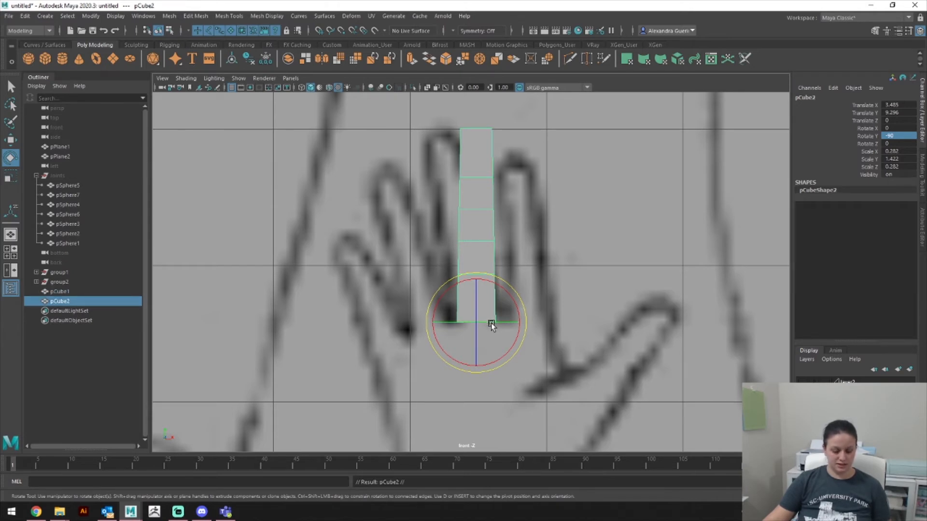
key(w)
drag(502, 323, 528, 321)
key(e)
key(r)
Step: Duplicate the index finger and move the copy to the ring finger's place on the other side of the middle finger
key(ctrl+d)
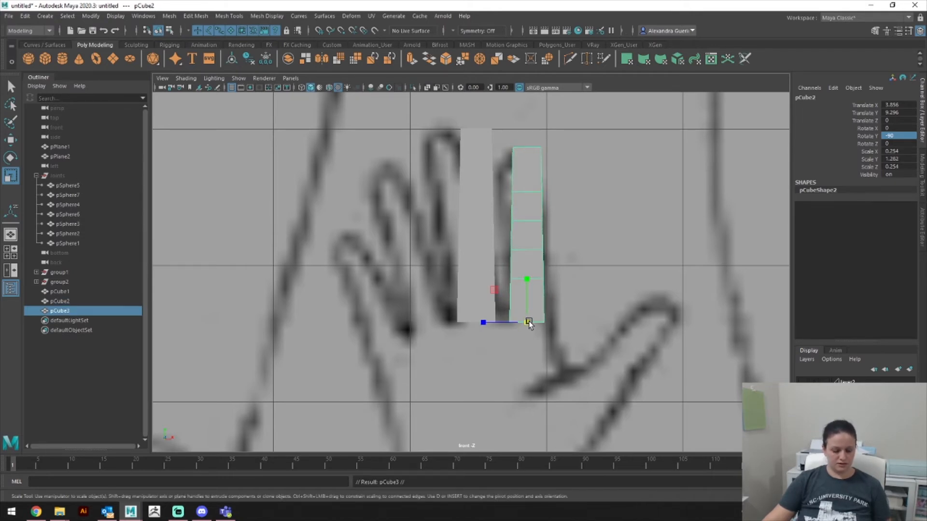
key(w)
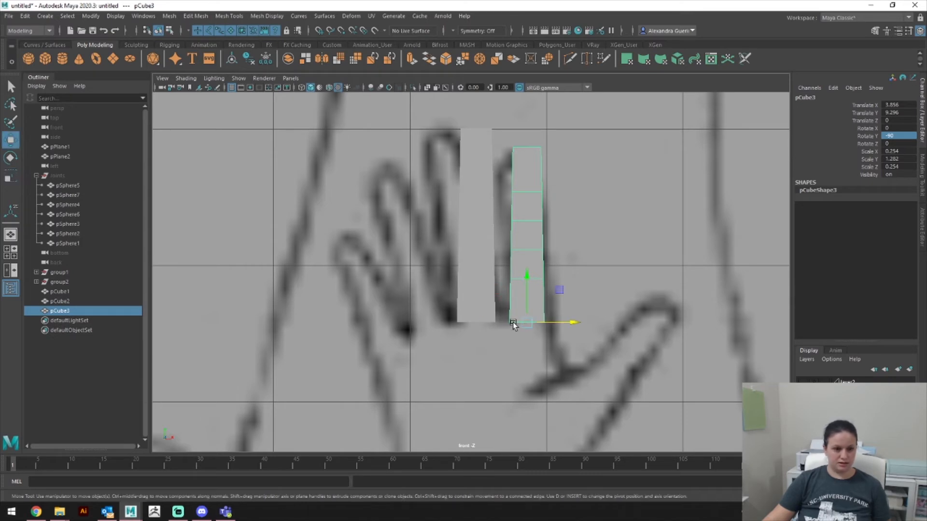
drag(553, 322, 414, 334)
Step: Duplicate the ring finger for the little finger and scale the copy down to about 0.203, 1.022, 0.203
key(ctrl+d)
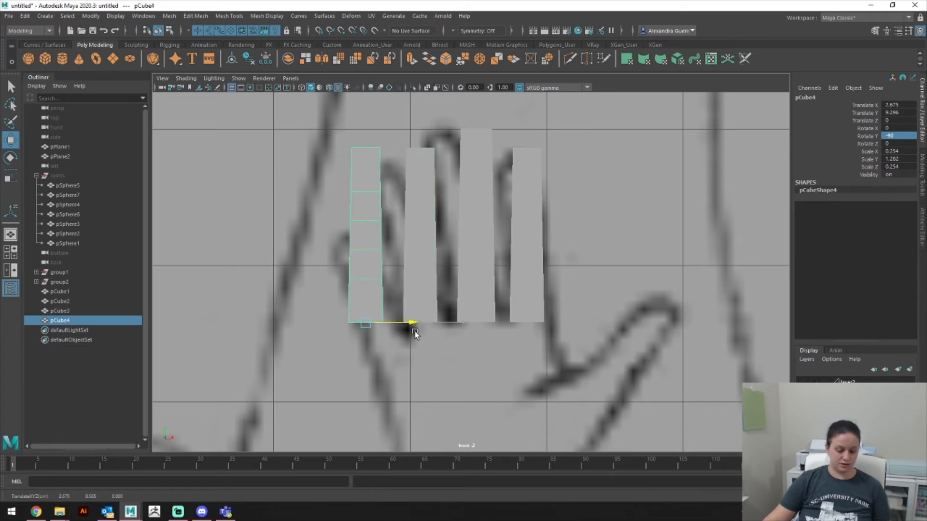
key(r)
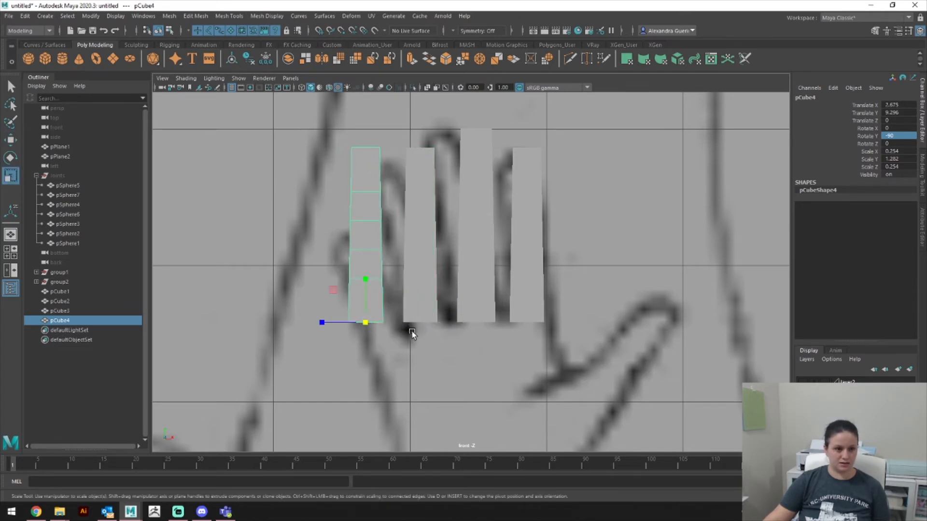
drag(358, 322, 324, 333)
key(space)
mouse_move(574, 337)
mouse_down()
mouse_move(568, 340)
mouse_move(578, 338)
mouse_up()
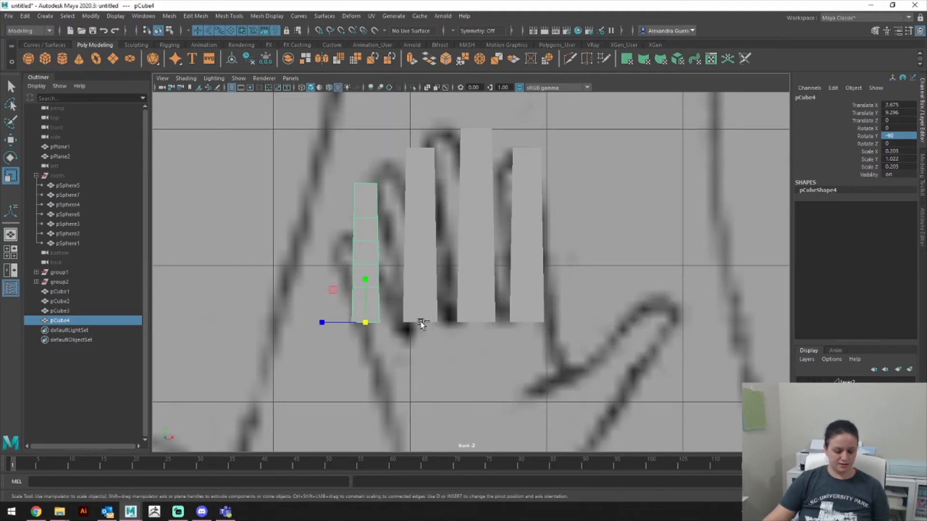
Step: Duplicate the little finger and move the copy beside the drawn thumb, at about X 4.903, Y 8.946
key(ctrl+d)
drag(322, 323, 508, 333)
key(ctrl+z)
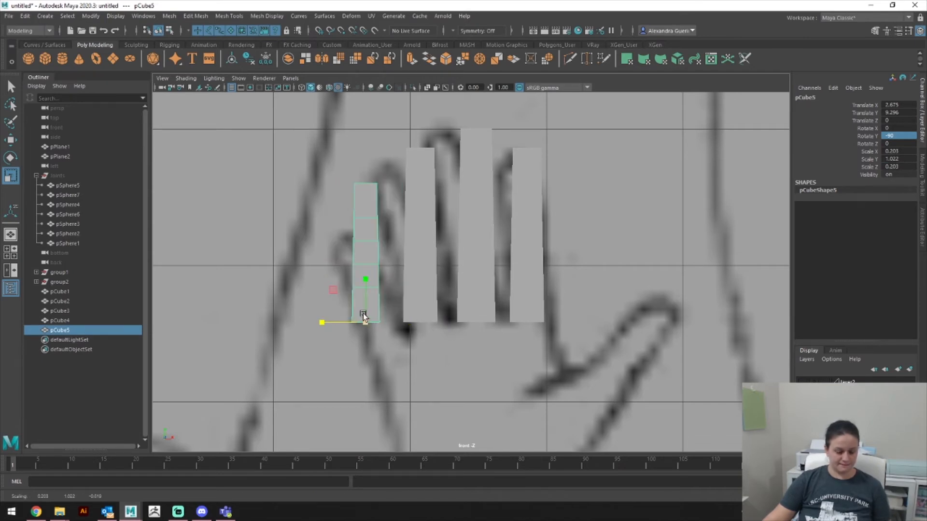
key(w)
drag(364, 316, 702, 338)
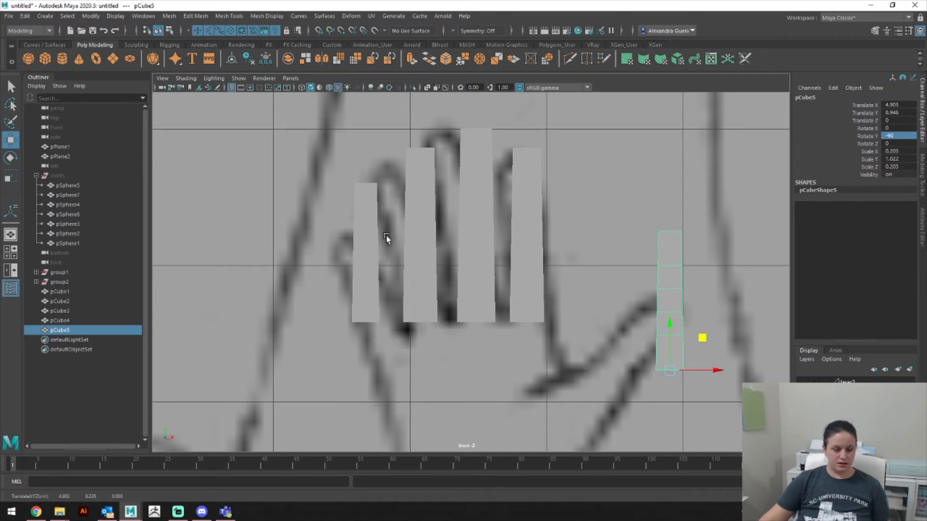
Step: Rotate the middle and index finger blocks about their bases to lean along the drawn fingers
click(519, 241)
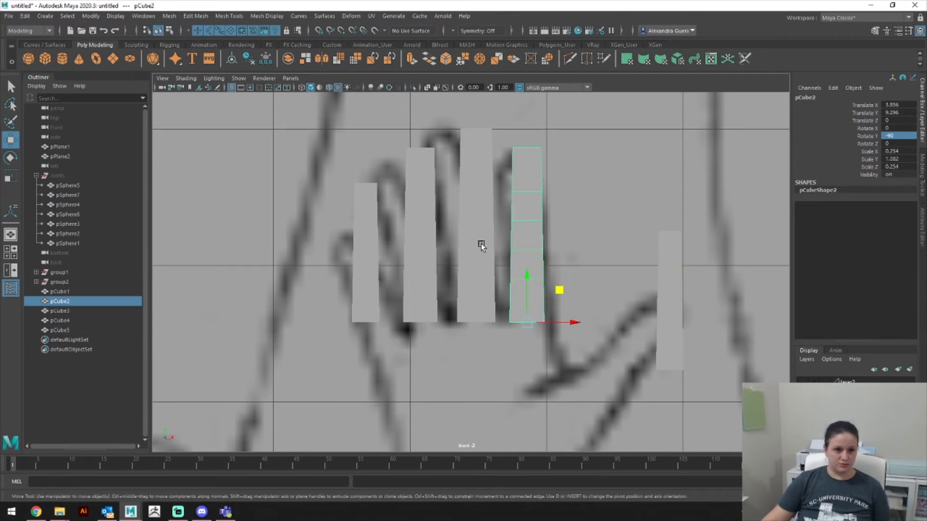
click(484, 199)
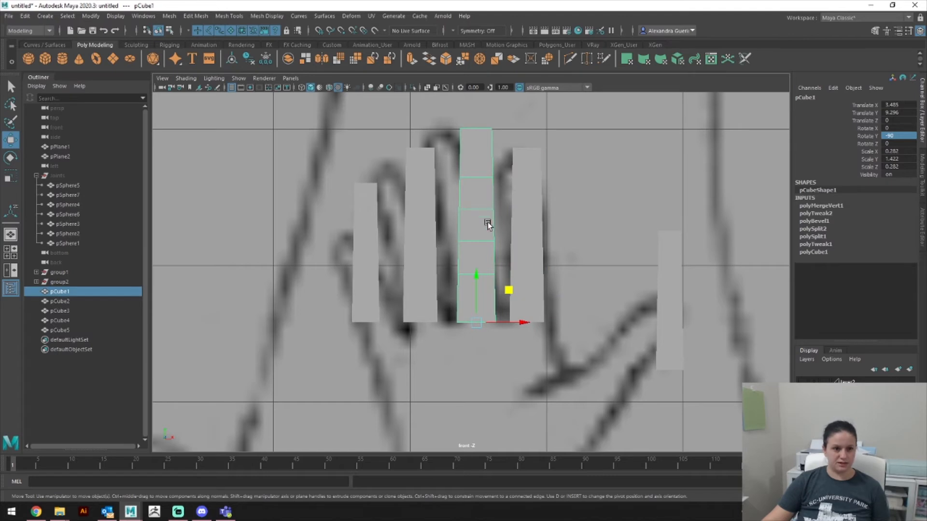
key(e)
drag(498, 286, 492, 292)
click(528, 221)
drag(548, 282, 509, 283)
Step: Rotate the ring finger block about 20.5° to follow the drawing and move it to about X 3.152, Y 9.214
click(427, 296)
drag(448, 284, 437, 279)
key(w)
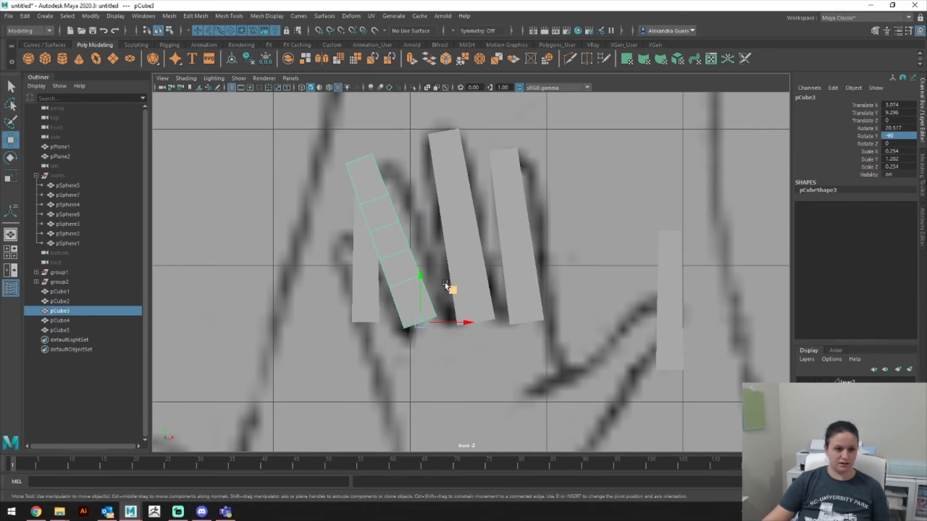
middle_drag(450, 286, 462, 300)
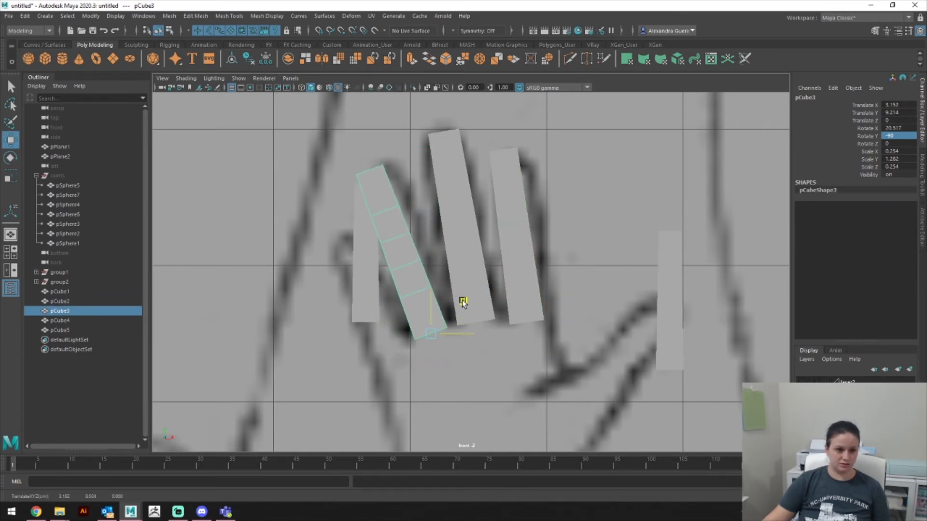
Step: Rotate the little finger block about 32.6°, move it to about X 2.898, Y 9.073, and scale it to about 0.189, 0.951, 0.189
click(376, 300)
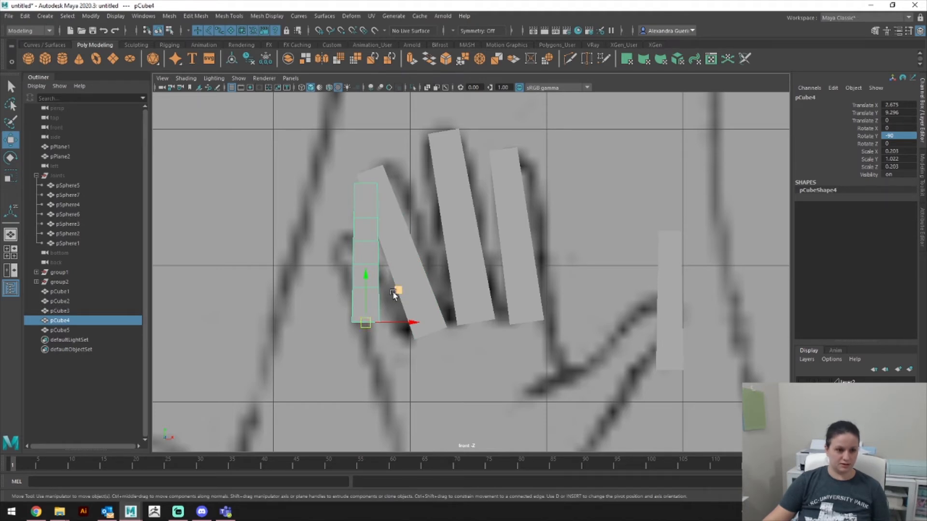
key(e)
drag(395, 294, 378, 281)
key(w)
middle_drag(398, 285, 425, 319)
drag(426, 317, 428, 317)
key(r)
drag(397, 355, 427, 323)
key(w)
key(e)
Step: Straighten the index finger block to about 3.08° in Rotate X
click(482, 313)
mouse_move(497, 294)
mouse_down()
mouse_move(506, 287)
mouse_move(563, 296)
mouse_move(512, 304)
mouse_move(509, 319)
mouse_move(504, 305)
mouse_up()
key(ctrl+z)
click(536, 288)
Step: Move the ring finger block back in the top view to about Z -0.107
key(space)
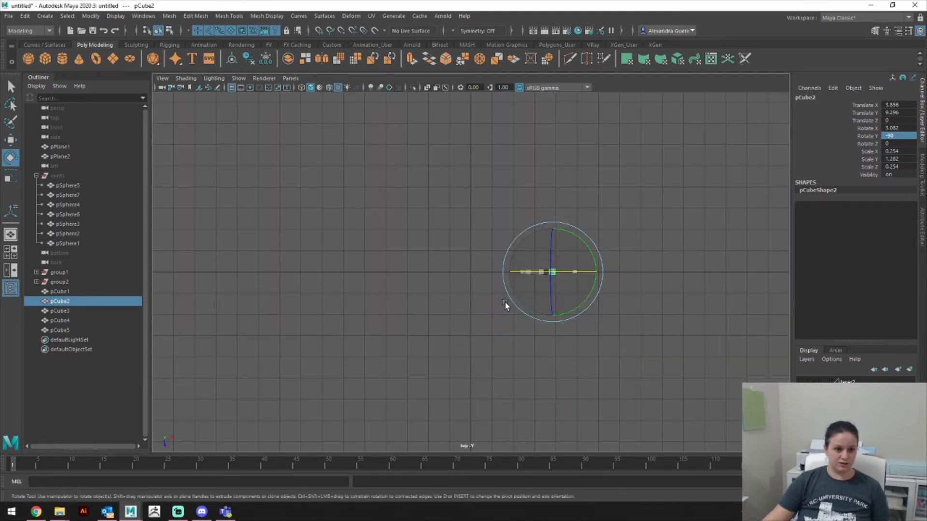
key(f)
alt+middle_drag(515, 295, 723, 250)
mouse_move(724, 249)
alt+right_down()
mouse_move(447, 276)
mouse_move(695, 296)
alt+right_up()
alt+right_drag(479, 278, 560, 277)
alt+middle_drag(422, 281, 505, 319)
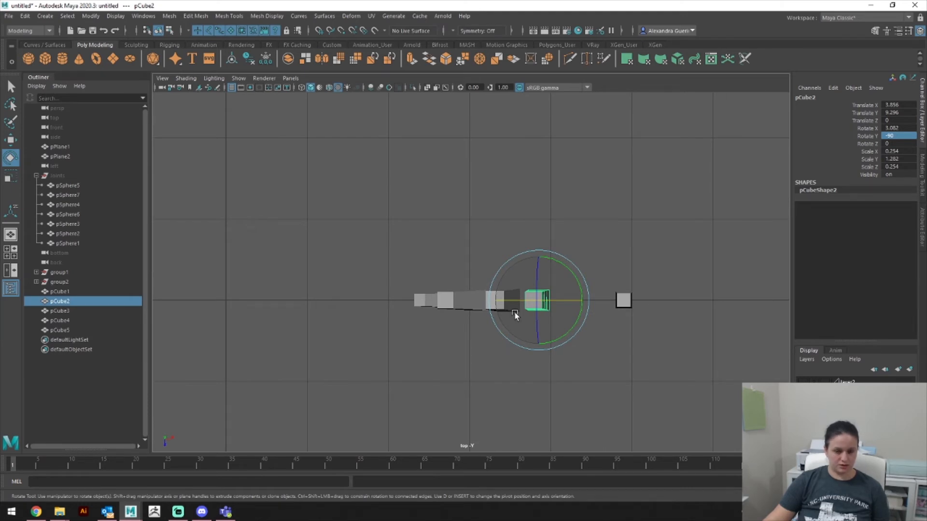
key(w)
click(472, 308)
drag(482, 342, 488, 336)
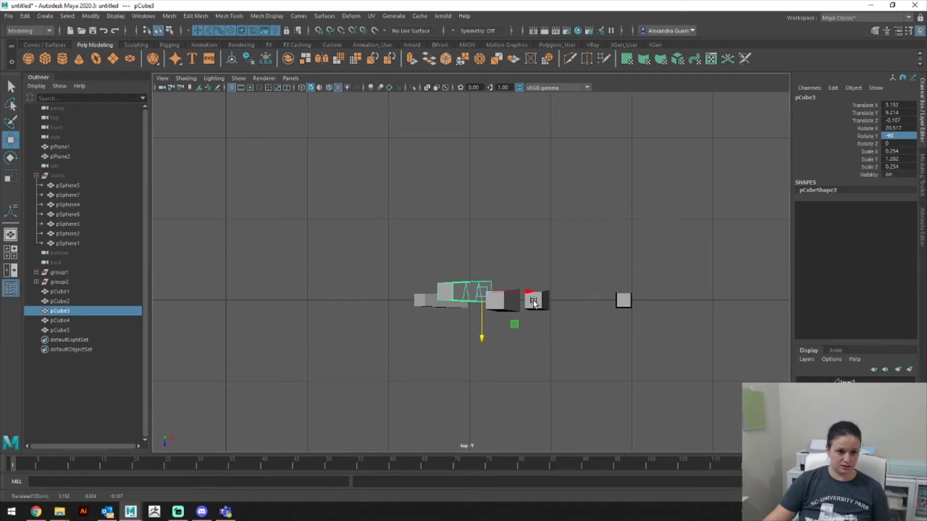
Step: Move the middle finger block furthest back in depth and the index finger block to about Z -0.143, forming the knuckle arc
click(510, 308)
drag(508, 341, 540, 335)
click(534, 303)
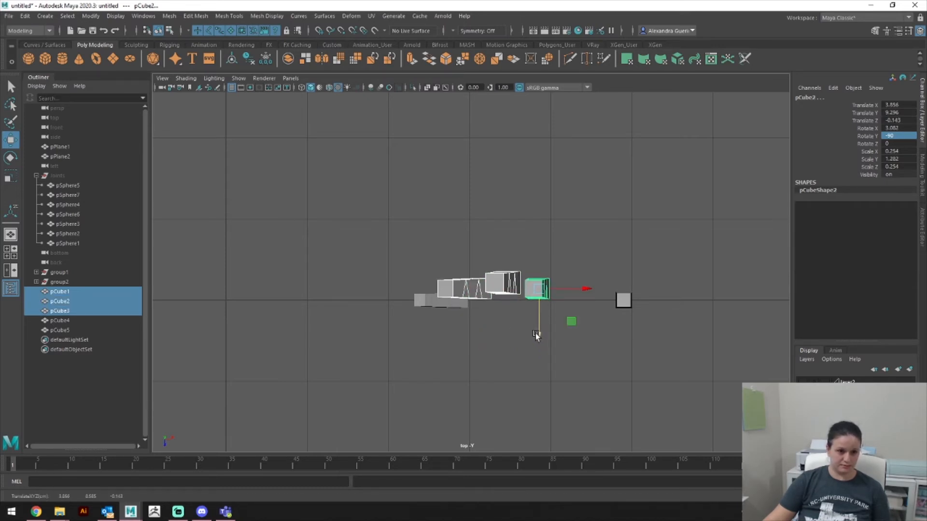
key(space)
mouse_move(537, 335)
mouse_down()
mouse_move(536, 325)
mouse_move(635, 343)
mouse_move(614, 366)
mouse_move(532, 350)
mouse_up()
key(space)
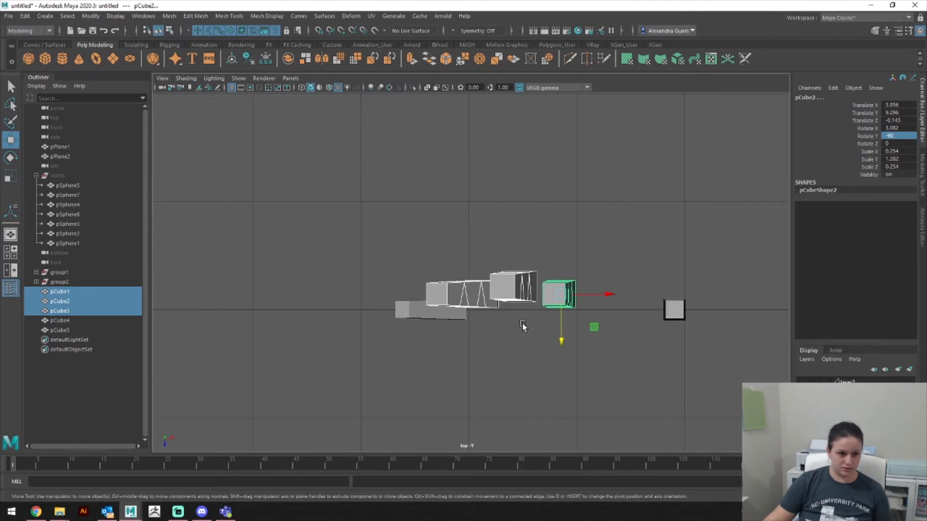
Step: Turn the little, ring and index finger blocks along the knuckle arc, with Rotate Y about -62.7 for the little and -103.4 for the index finger
click(459, 327)
click(453, 319)
key(e)
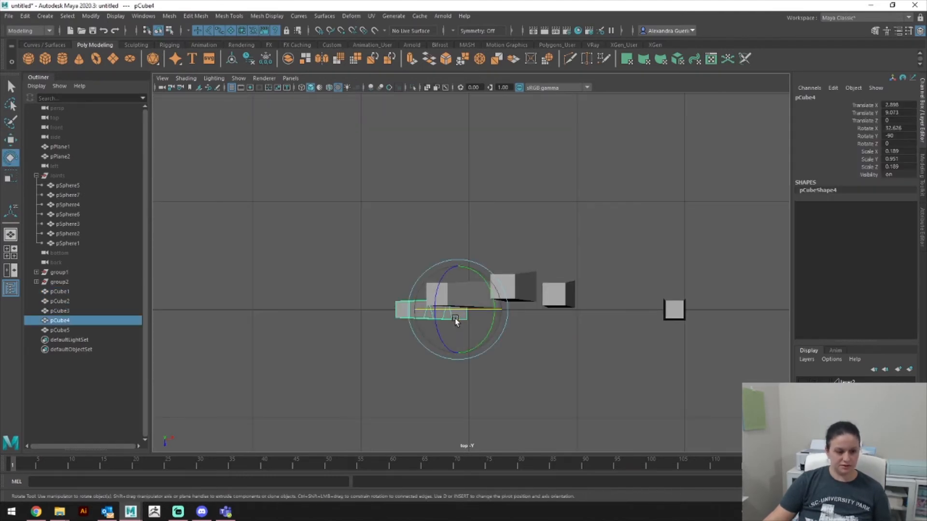
drag(486, 322, 526, 287)
click(503, 238)
click(502, 288)
click(552, 292)
drag(598, 268, 600, 278)
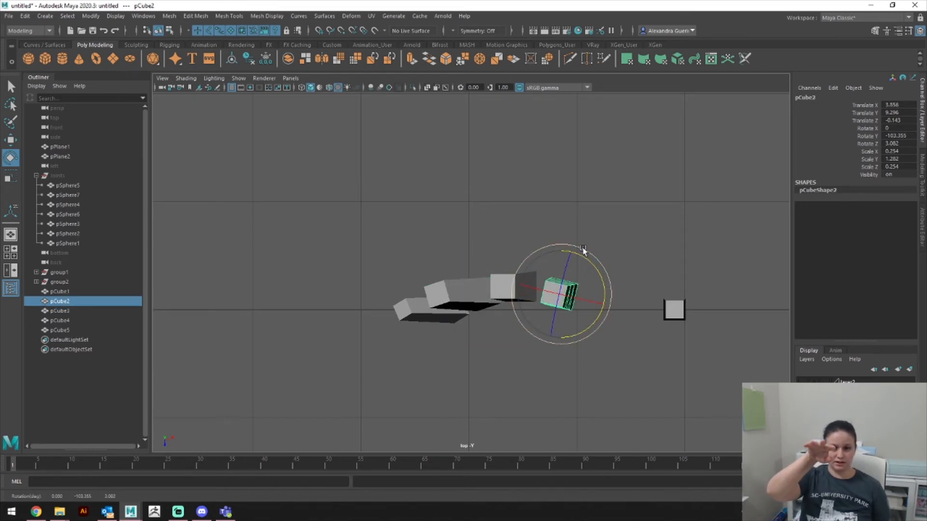
Step: Combine the four finger blocks into a single mesh, leaving out the thumb block
key(space)
mouse_move(567, 225)
mouse_down()
mouse_move(565, 208)
mouse_move(560, 240)
mouse_up()
scroll(568, 210, up, 5)
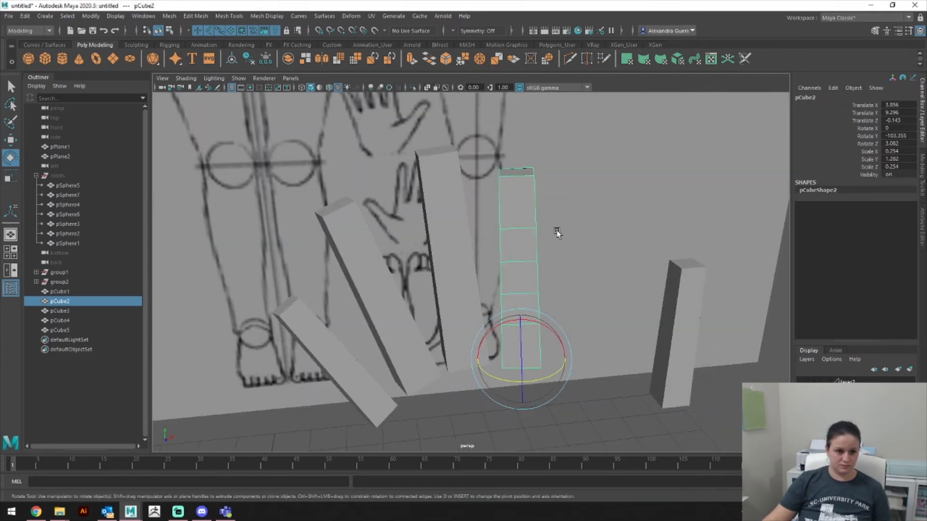
mouse_move(585, 164)
alt+mouse_down()
mouse_move(567, 207)
mouse_move(435, 256)
mouse_move(562, 231)
mouse_move(569, 180)
mouse_move(586, 209)
alt+mouse_up()
right_drag(576, 246, 576, 266)
right_drag(432, 245, 486, 237)
click(610, 230)
shift+click(538, 238)
shift+click(443, 264)
shift+click(325, 269)
click(170, 16)
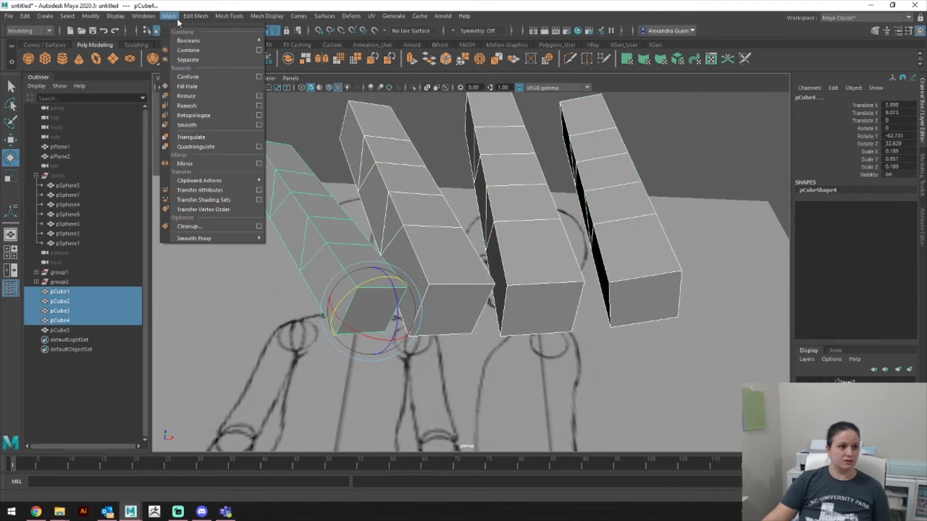
click(189, 59)
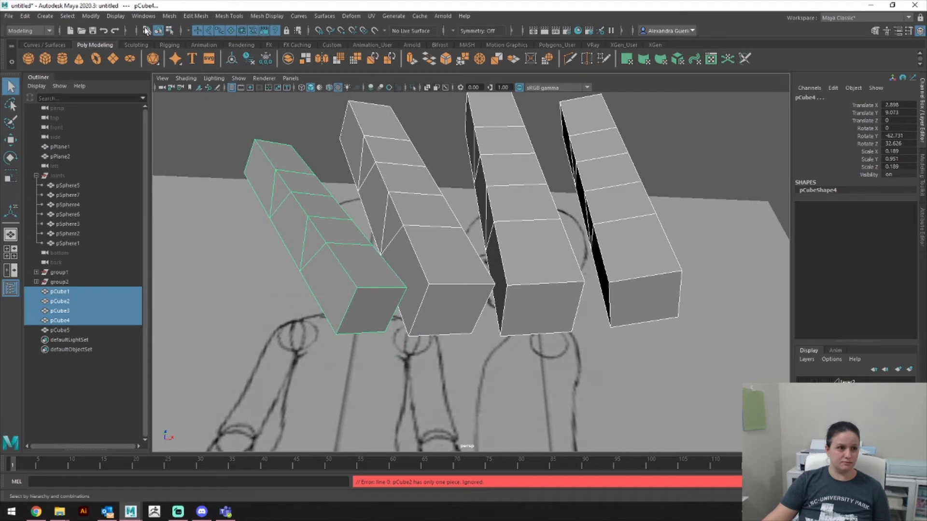
click(170, 16)
click(189, 50)
key(e)
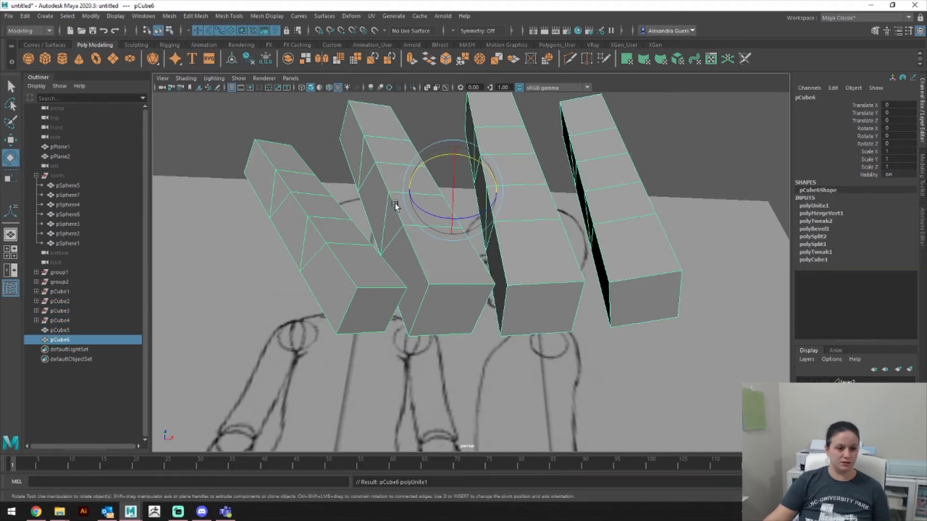
Step: Delete the end faces at the bases of all four fingers
mouse_move(450, 286)
right_down()
mouse_move(446, 220)
mouse_move(446, 271)
right_up()
click(392, 314)
shift+click(451, 308)
shift+click(540, 309)
shift+click(644, 293)
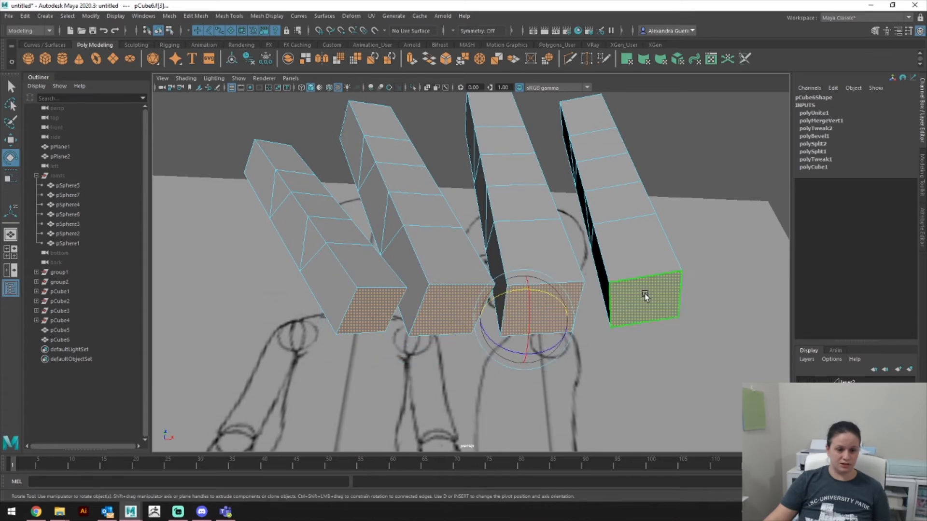
key(Delete)
alt+drag(646, 294, 623, 273)
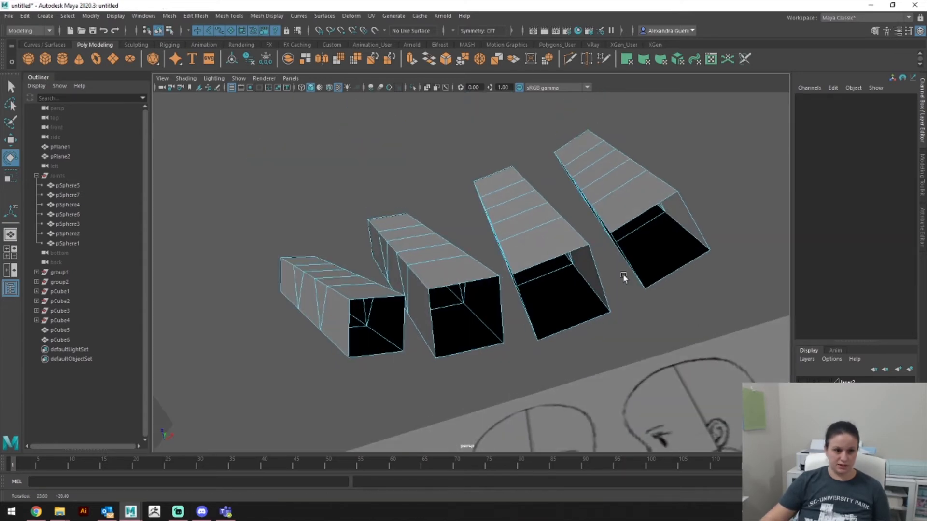
Step: Bridge the facing base edges of the little and ring fingers
right_drag(398, 245, 391, 216)
click(404, 322)
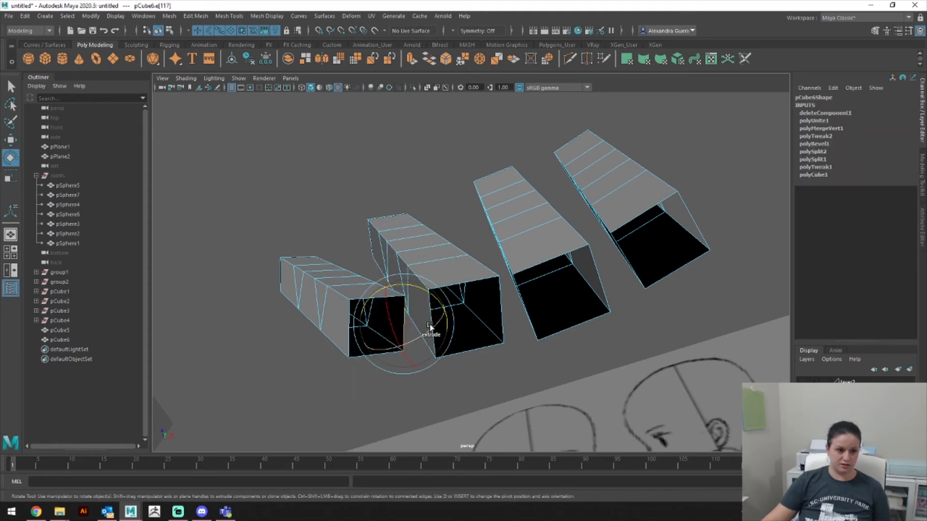
key(q)
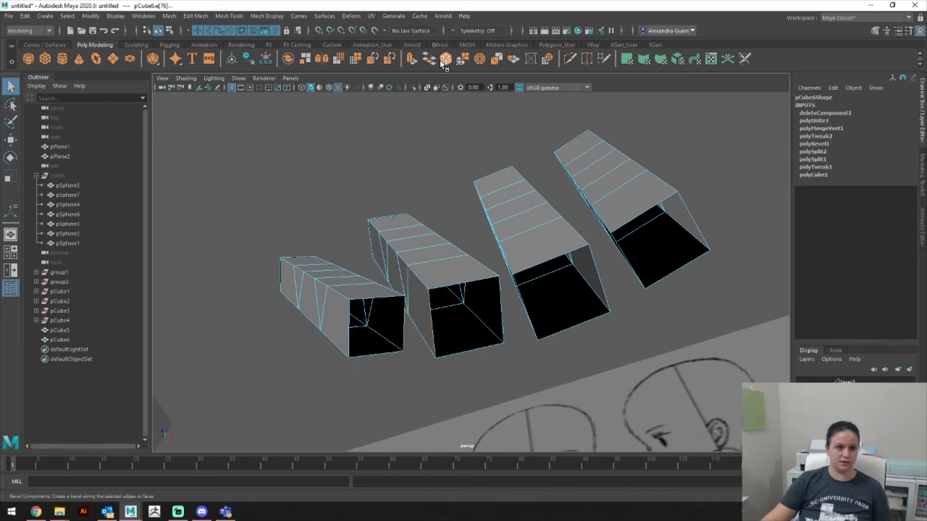
shift+right_drag(462, 101, 483, 144)
Step: Bridge the facing base edges between the ring and middle fingers and between the middle and index fingers
click(515, 298)
click(516, 303)
alt+drag(517, 306, 511, 265)
click(509, 289)
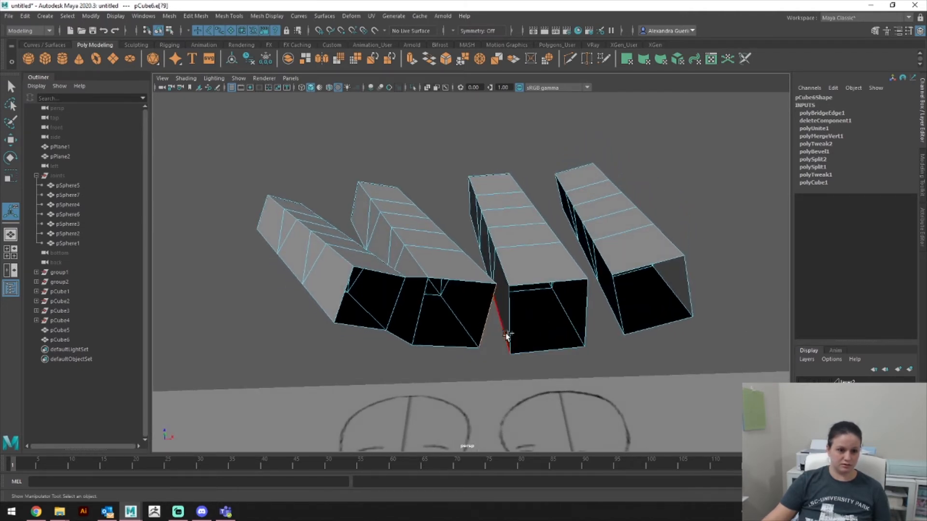
shift+right_drag(609, 308, 625, 282)
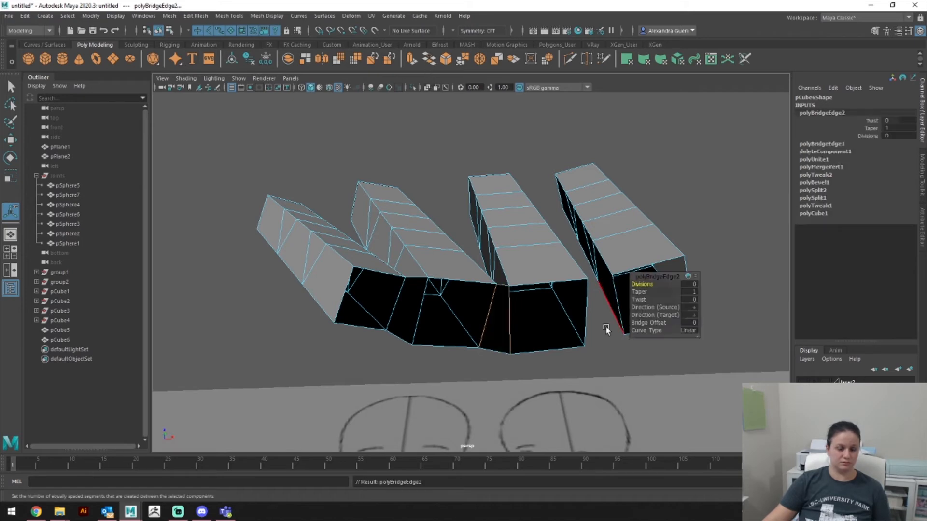
click(613, 303)
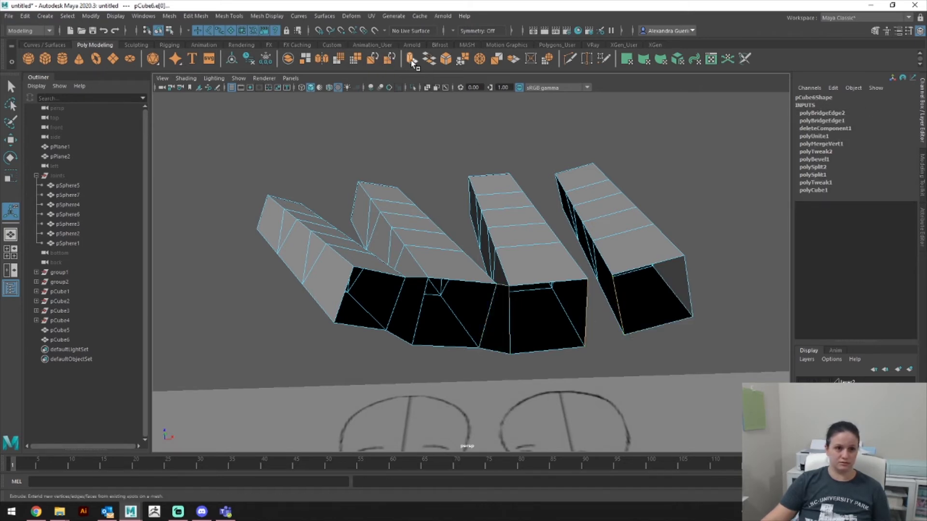
click(428, 59)
Step: Select the open border edges along the joined finger bases and extrude them downward to start the palm
alt+drag(582, 192, 470, 227)
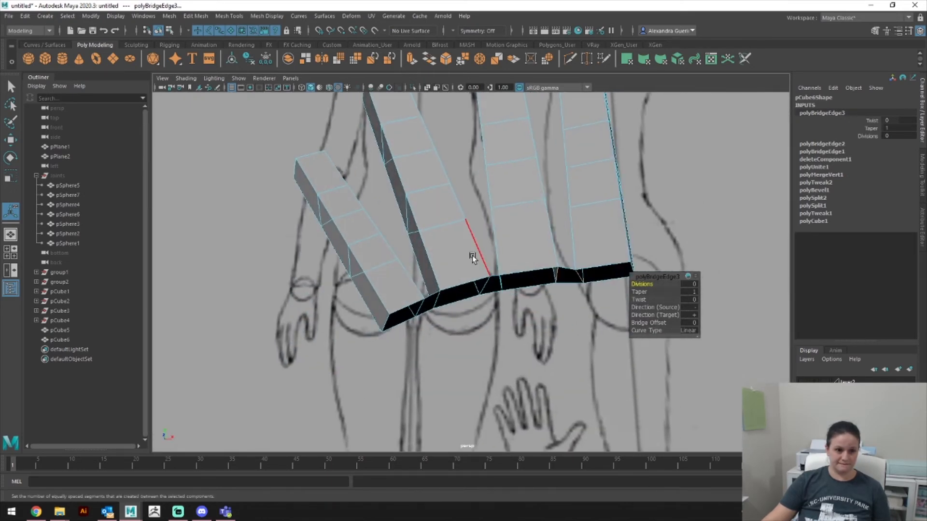
click(470, 275)
alt+drag(529, 270, 617, 309)
drag(515, 302, 478, 357)
alt+drag(434, 298, 409, 288)
click(409, 289)
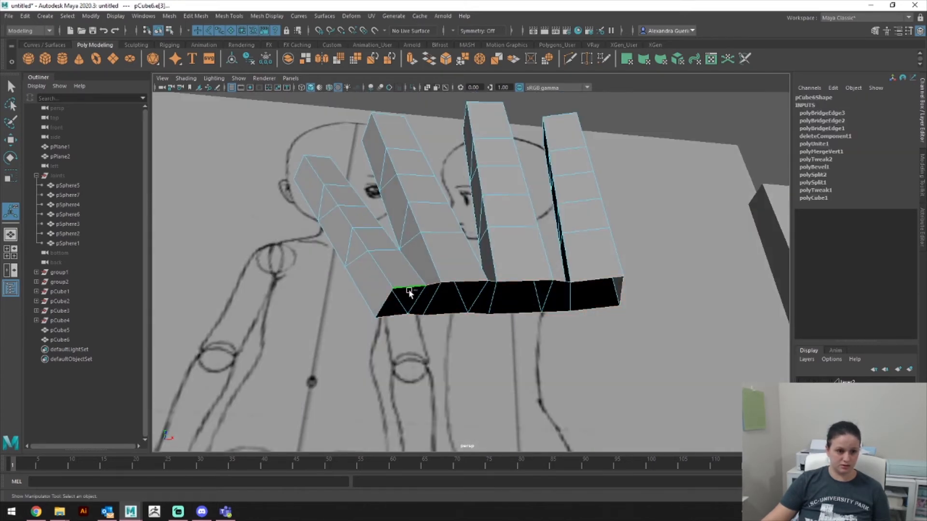
mouse_move(510, 320)
alt+mouse_down()
mouse_move(512, 347)
mouse_move(549, 343)
alt+mouse_up()
shift+right_drag(546, 339, 540, 331)
drag(505, 247, 515, 373)
Step: Pull the palm's extruded edges down to the drawn wrist in the front view and flatten them into a level line
key(space)
alt+middle_drag(514, 373, 538, 267)
drag(526, 325, 536, 326)
drag(518, 288, 500, 393)
key(r)
key(w)
key(w)
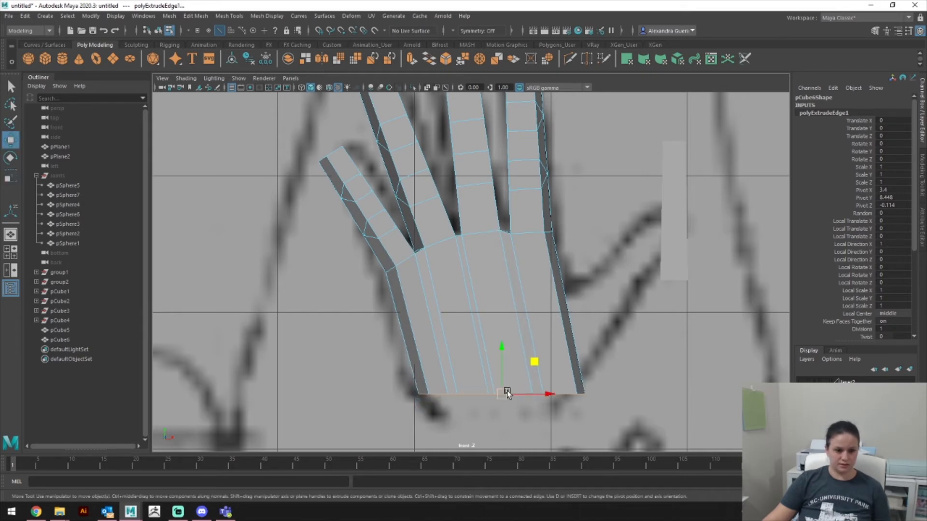
drag(503, 357, 414, 273)
key(space)
right_drag(414, 245, 407, 260)
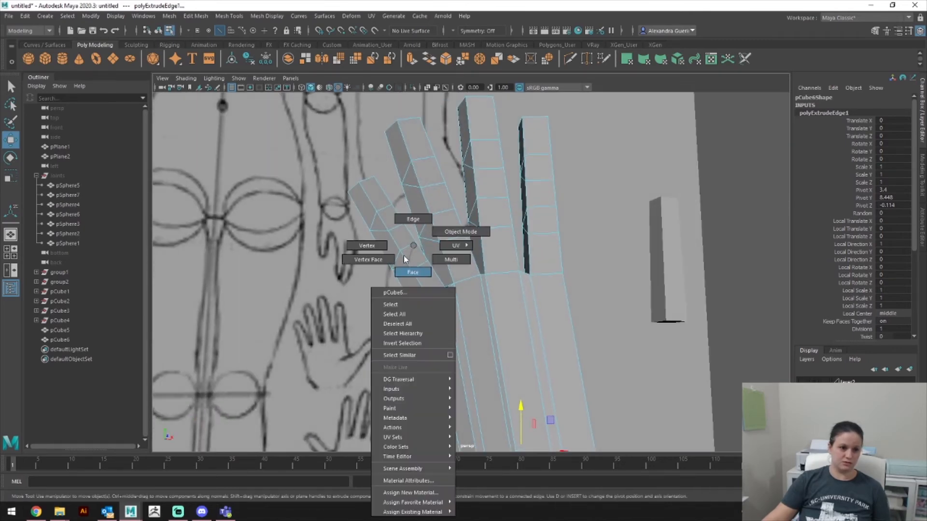
right_drag(373, 233, 370, 244)
alt+drag(507, 290, 465, 288)
drag(286, 153, 429, 351)
key(space)
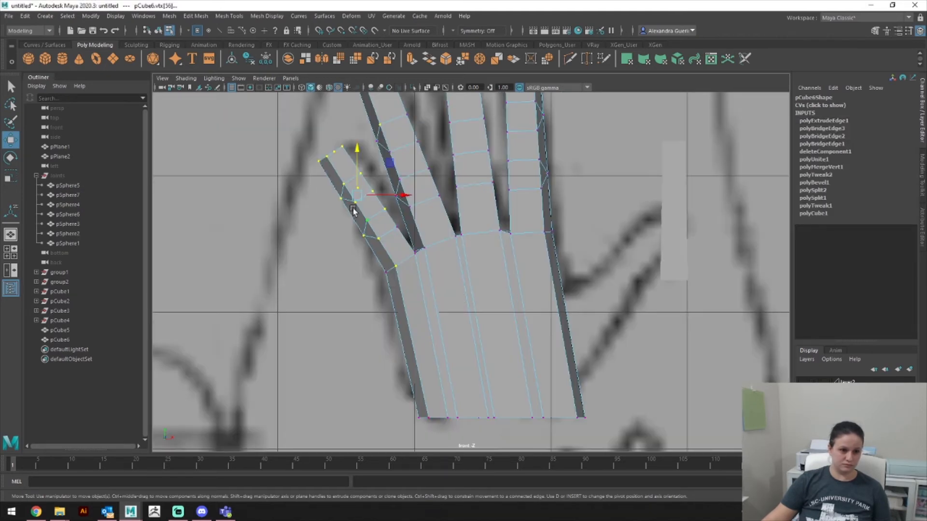
drag(290, 140, 535, 349)
key(space)
alt+drag(508, 314, 463, 274)
Step: Insert an edge loop around the palm just below the finger bases
right_drag(464, 274, 496, 230)
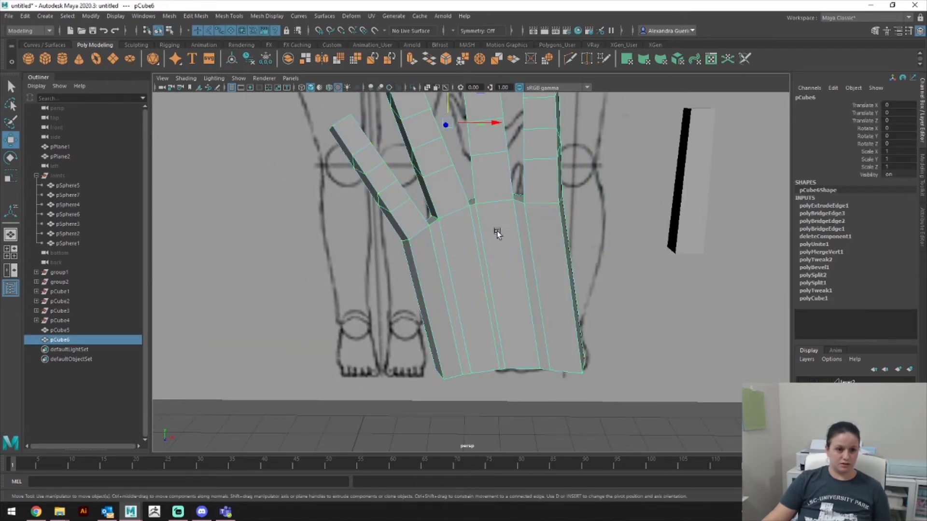
click(216, 16)
click(251, 89)
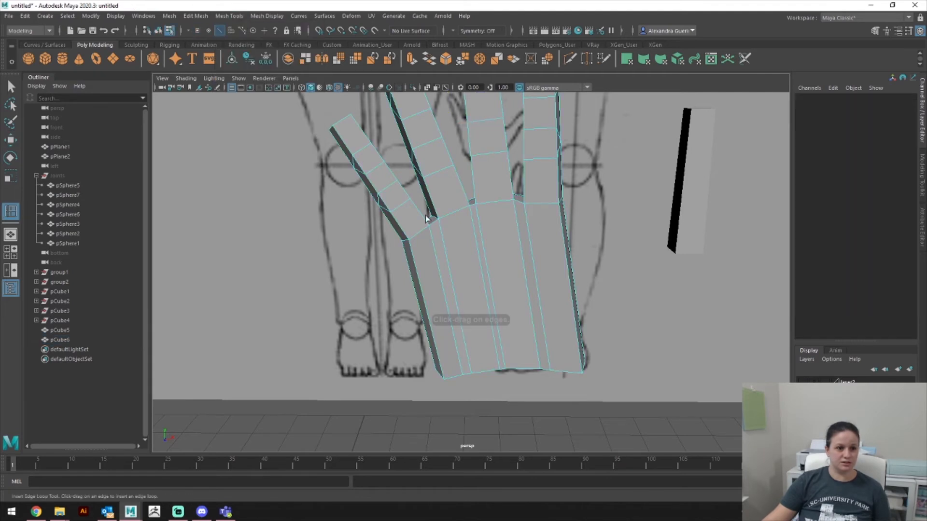
drag(443, 235, 494, 234)
Step: Try to merge the two long edges of the narrow palm strip below the gap between little and ring fingers to their center
right_drag(475, 238, 477, 214)
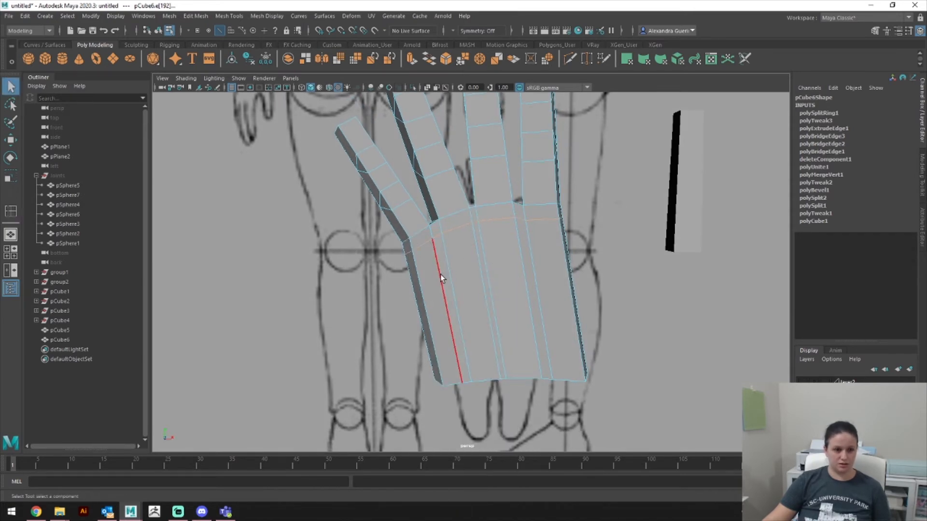
click(435, 248)
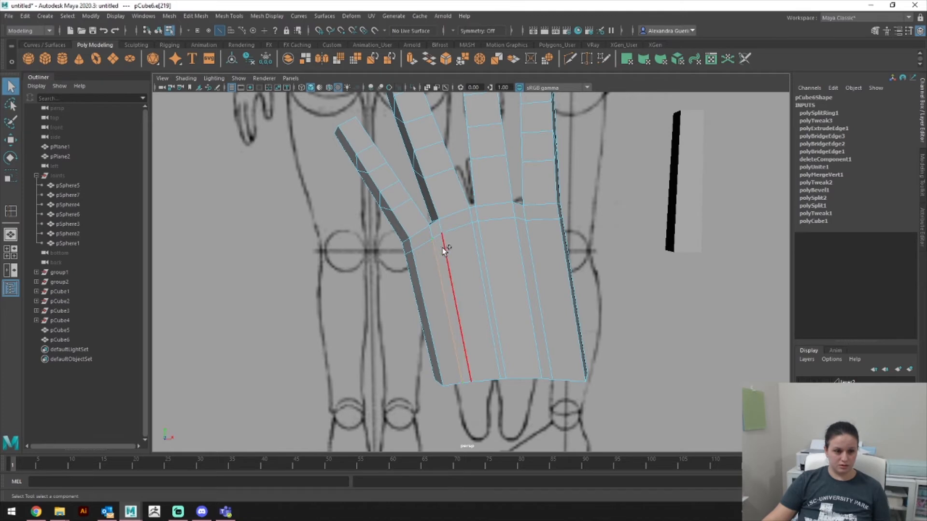
click(444, 248)
right_click(444, 252)
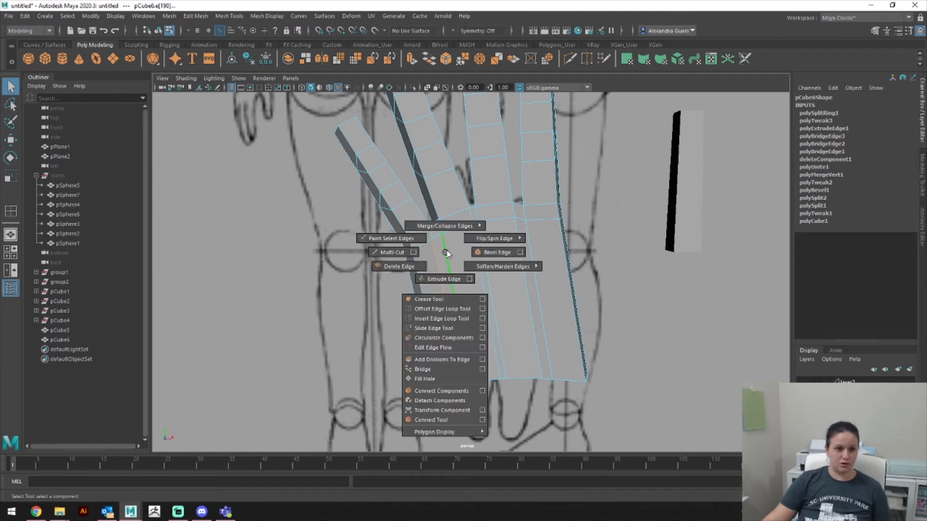
click(448, 228)
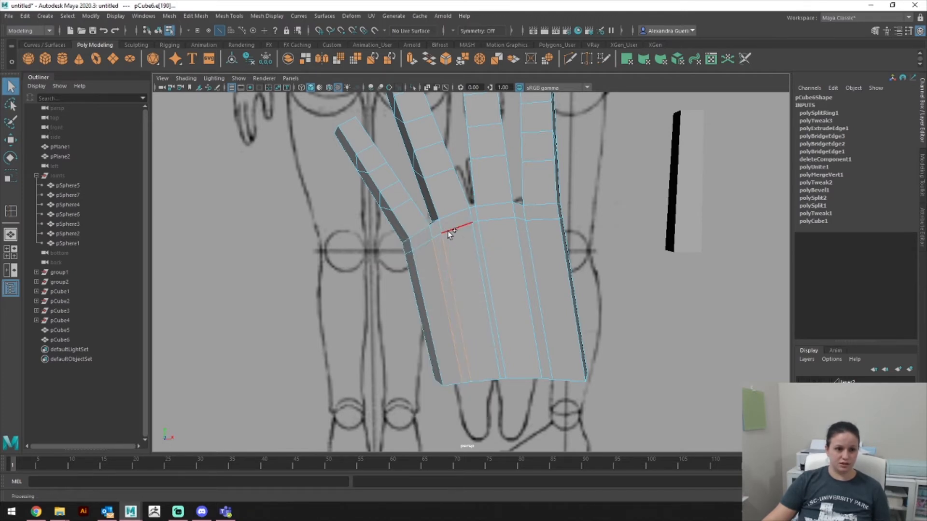
shift+right_drag(446, 247, 491, 222)
key(ctrl+z)
Step: Merge the paired vertices at the top and wrist ends of the narrow palm strip below the gap between little and ring fingers
shift+right_drag(447, 257, 468, 207)
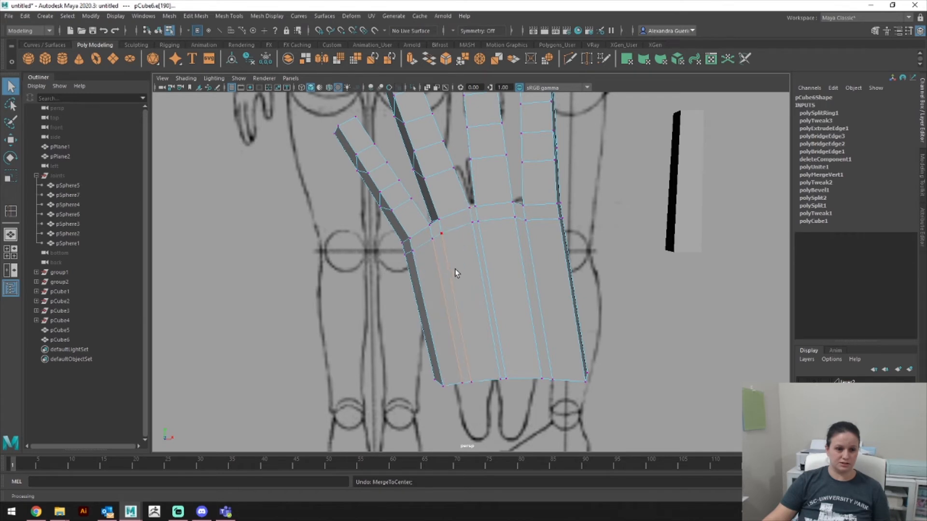
click(438, 244)
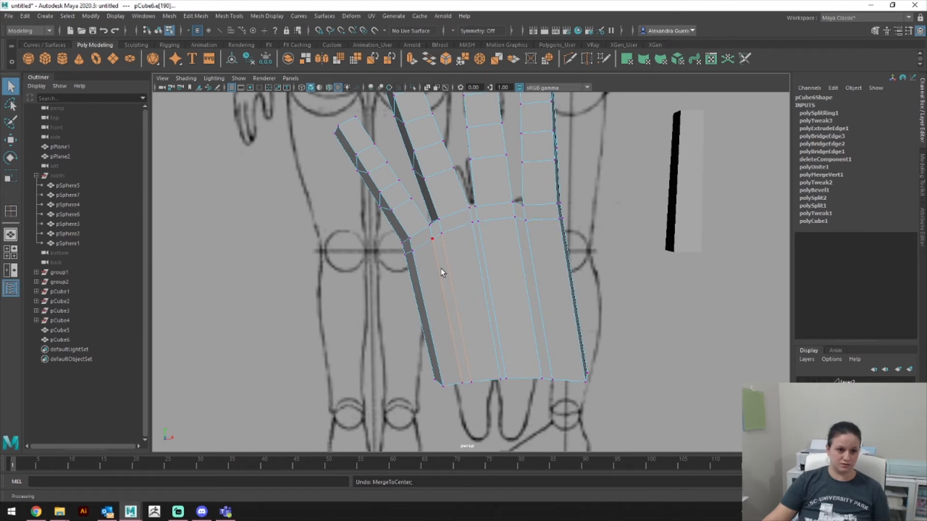
key(F9)
click(433, 239)
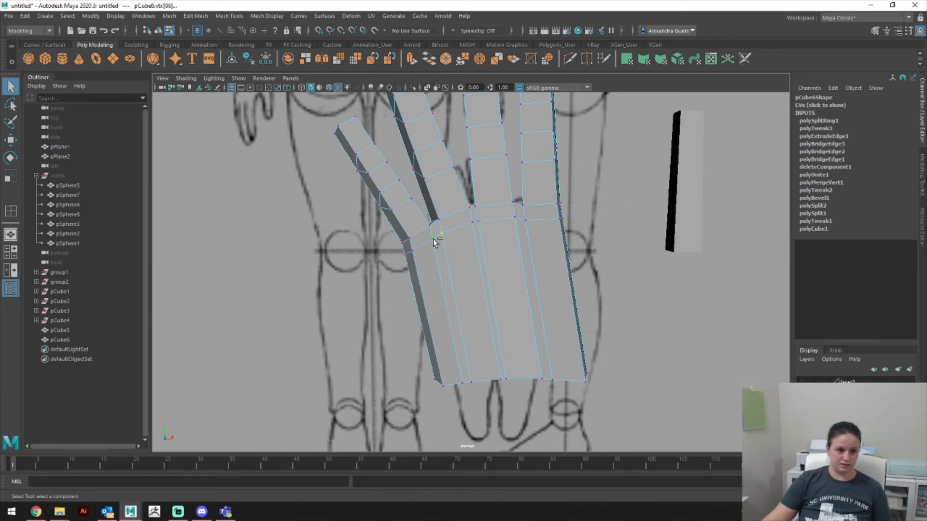
shift+right_drag(433, 242, 456, 182)
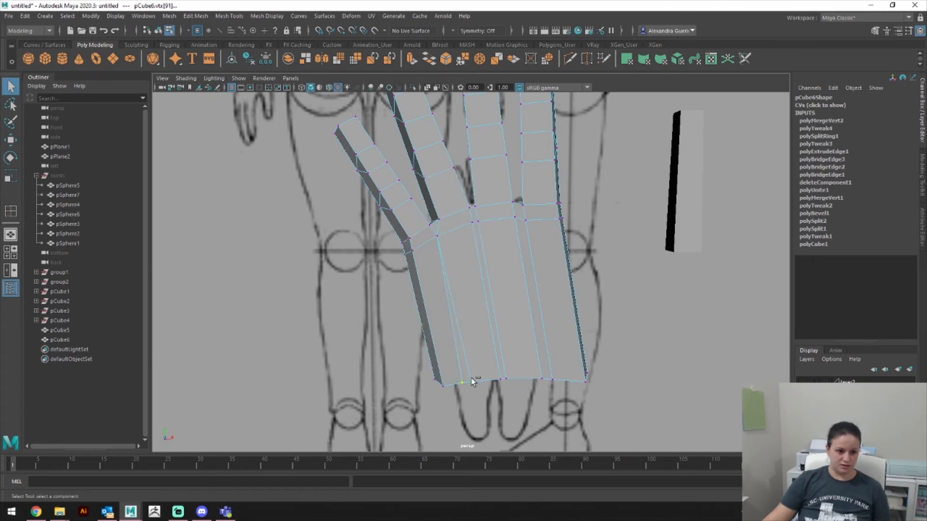
shift+right_drag(478, 358, 480, 230)
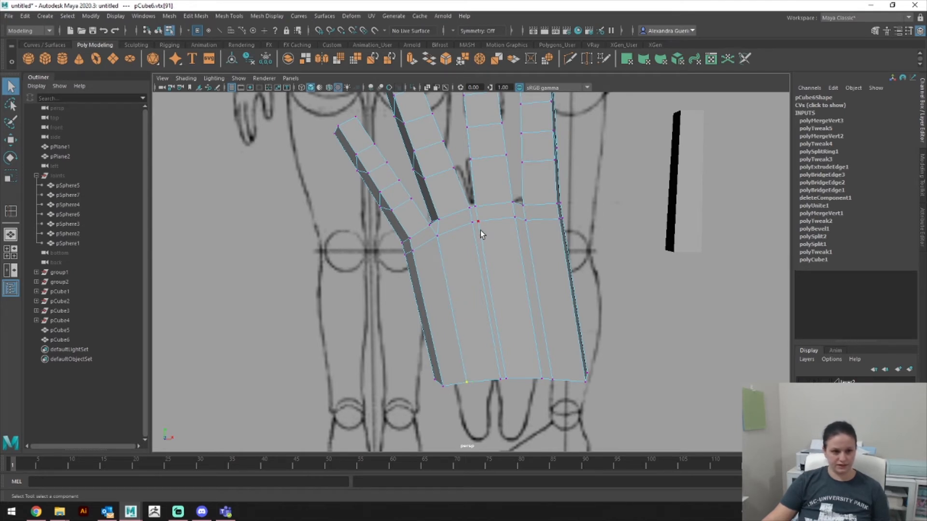
Step: Merge the paired vertices at both ends of the two remaining narrow strips, below the ring-middle and middle-index gaps
key(g)
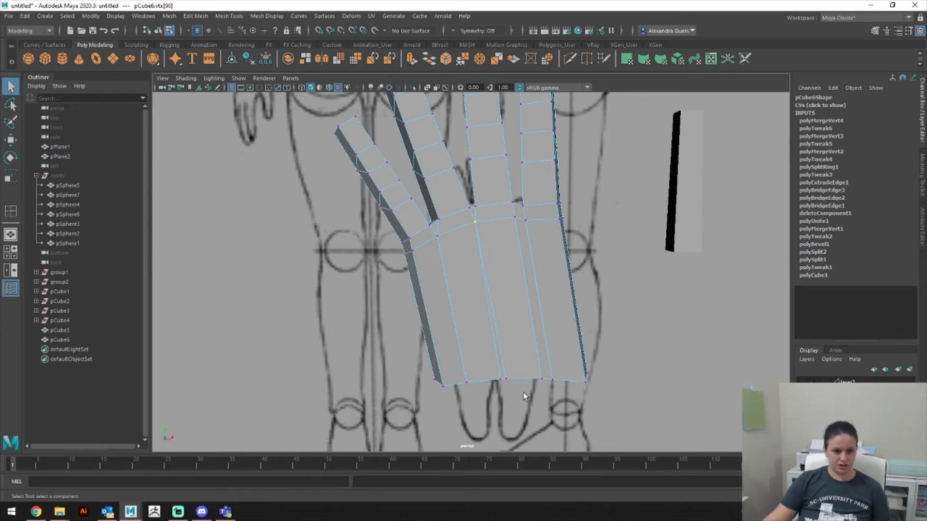
shift+click(500, 380)
key(g)
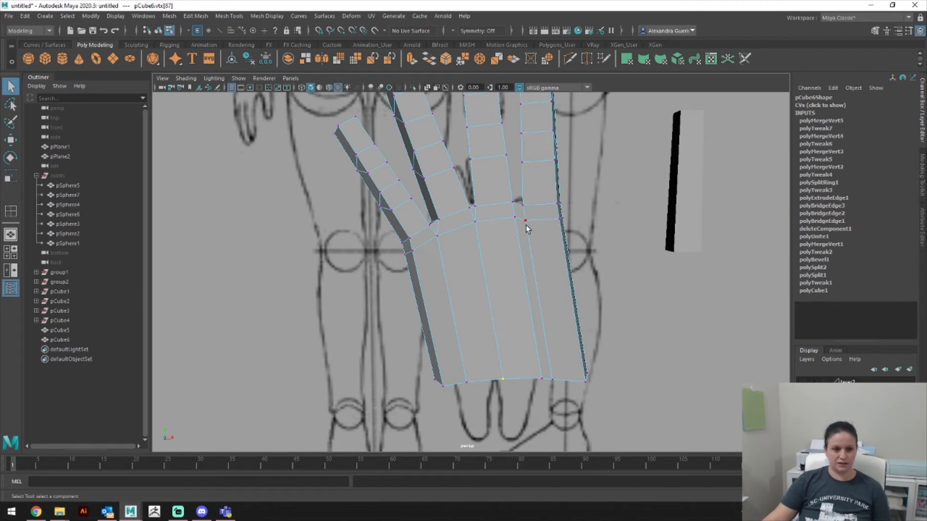
key(g)
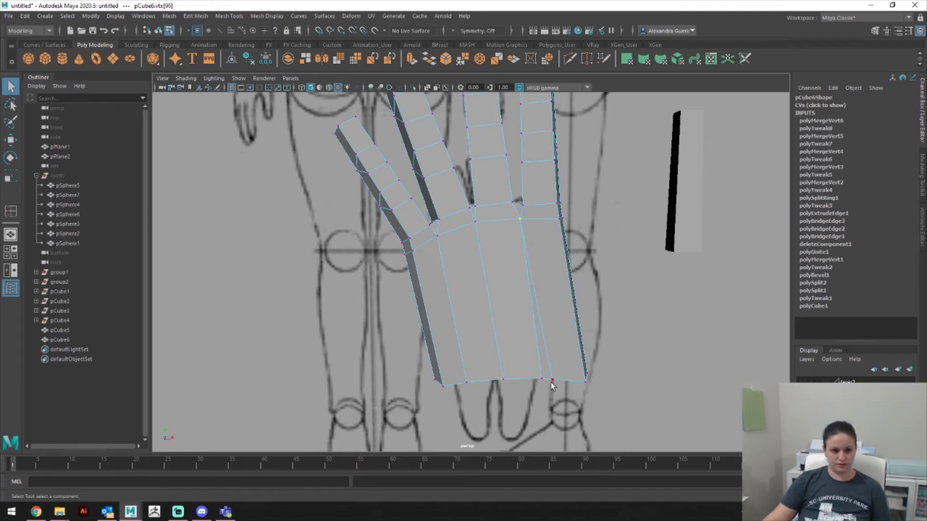
key(g)
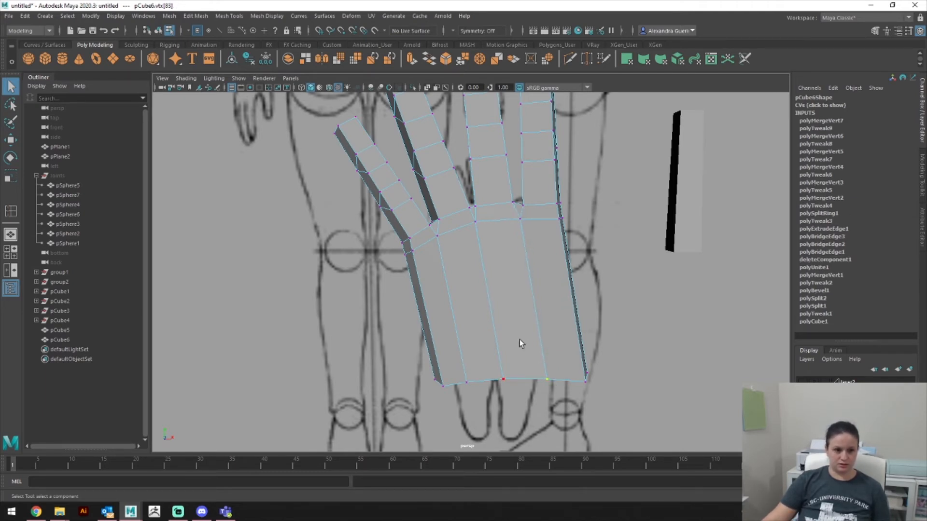
Step: On the opposite side of the palm, merge the three vertex pairs along the edge loop below the finger gaps
key(space)
alt+drag(479, 317, 578, 302)
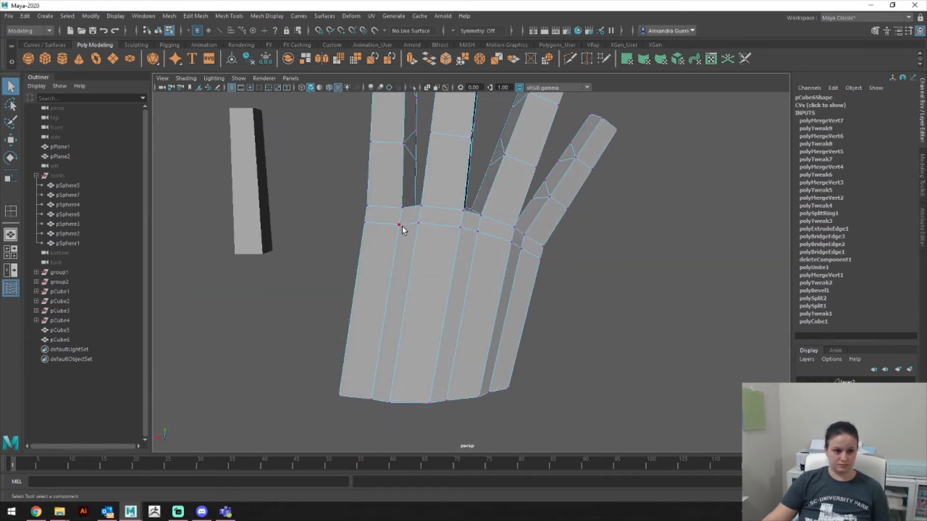
key(g)
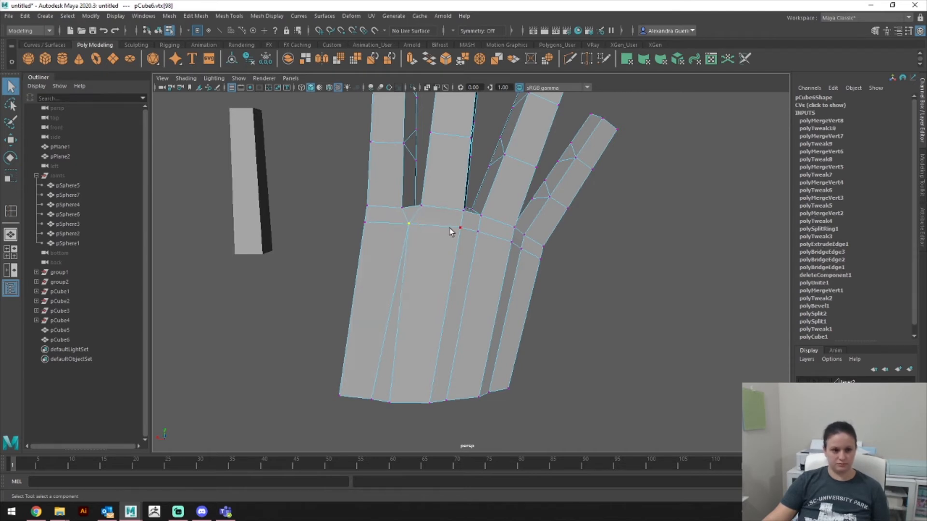
key(g)
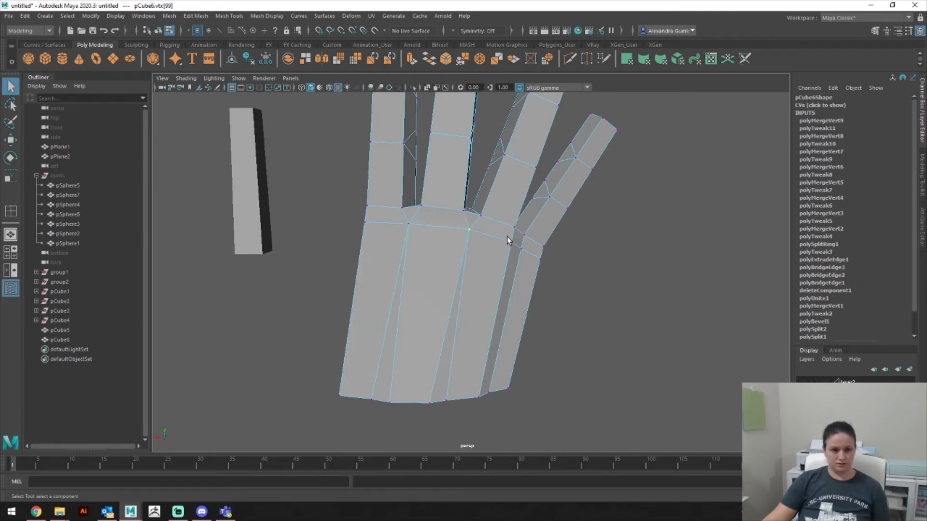
shift+click(521, 249)
key(g)
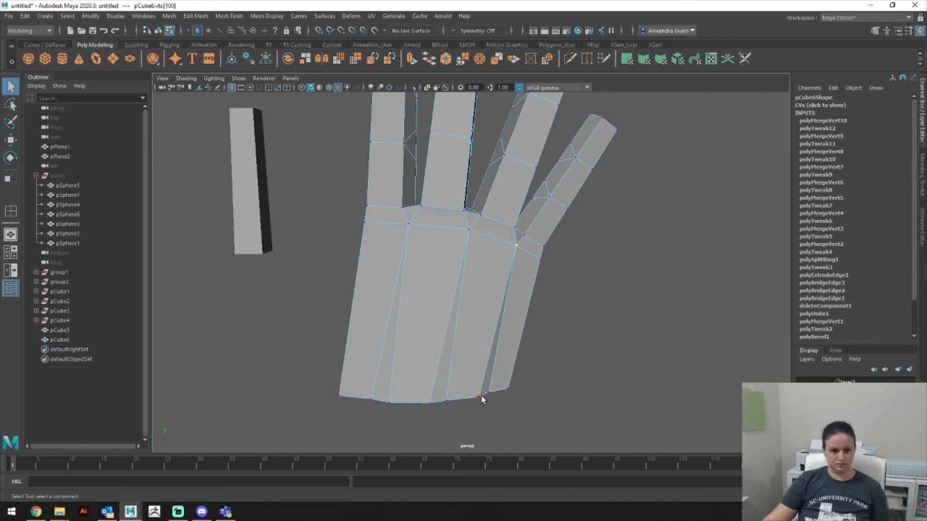
Step: Merge the three matching vertex pairs along the wrist border on the same side of the palm
key(g)
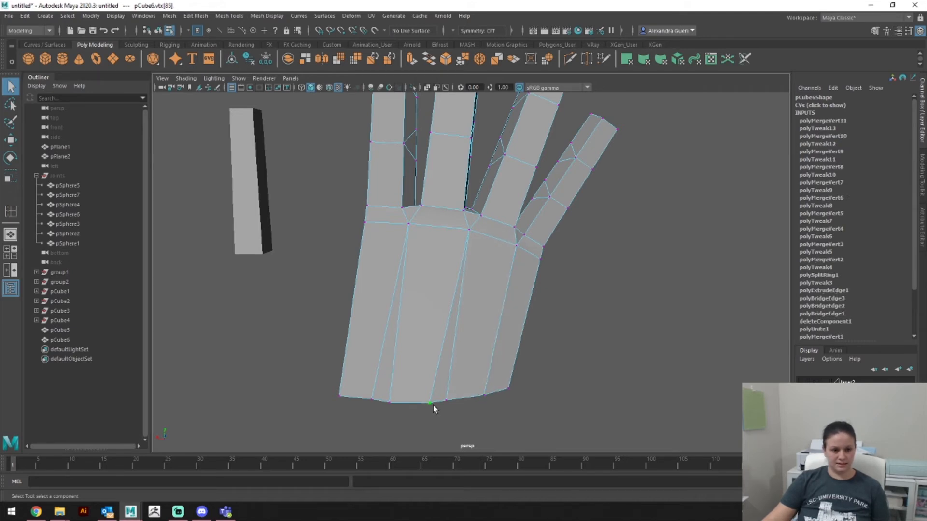
shift+click(446, 399)
key(g)
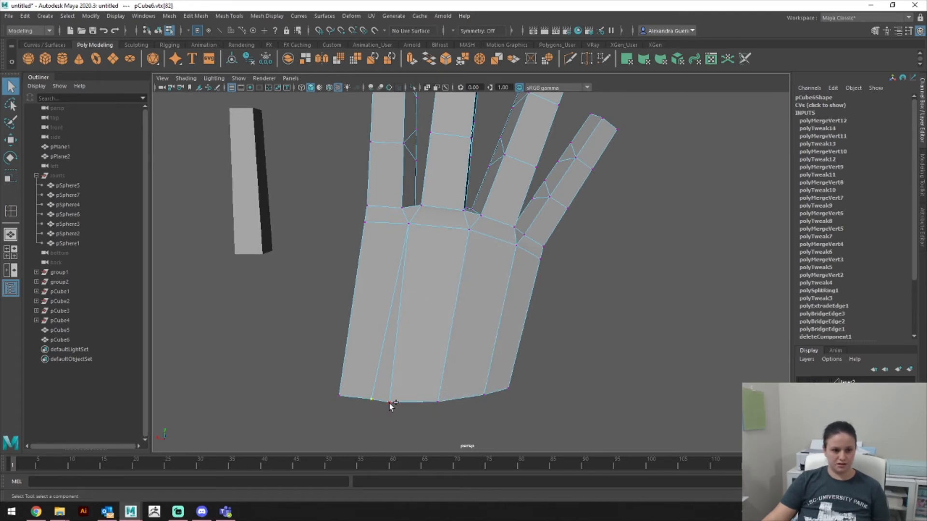
key(g)
Step: Select the spare finger block's vertices and snap their pivot to the block's base in the front view
mouse_move(520, 375)
alt+mouse_down()
mouse_move(358, 354)
mouse_move(306, 362)
mouse_move(545, 355)
mouse_move(391, 360)
mouse_move(403, 357)
alt+mouse_up()
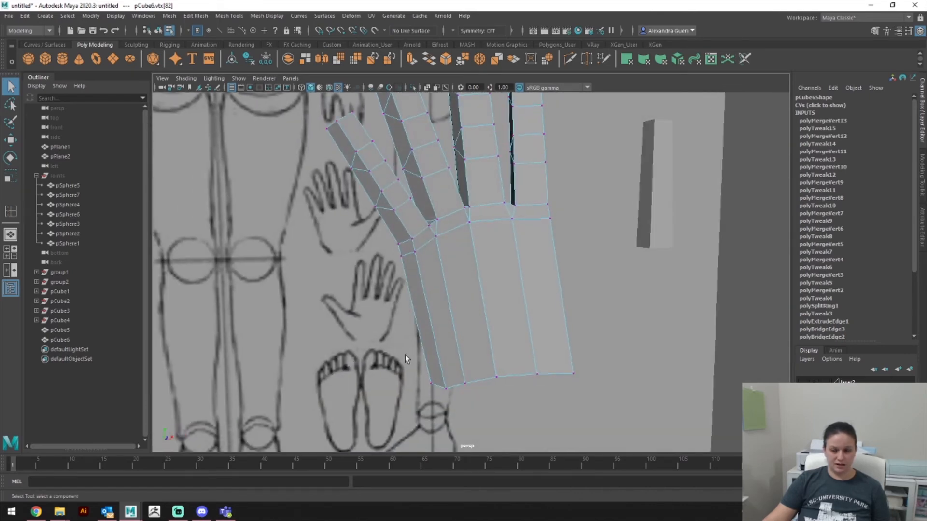
alt+right_drag(413, 347, 294, 332)
mouse_move(467, 326)
alt+mouse_down()
mouse_move(492, 322)
mouse_move(472, 337)
mouse_move(513, 304)
mouse_move(509, 321)
mouse_move(514, 283)
mouse_move(543, 273)
alt+mouse_up()
click(615, 227)
alt+drag(610, 255, 607, 312)
key(space)
key(e)
key(d)
key(v)
drag(673, 168, 685, 286)
key(d)
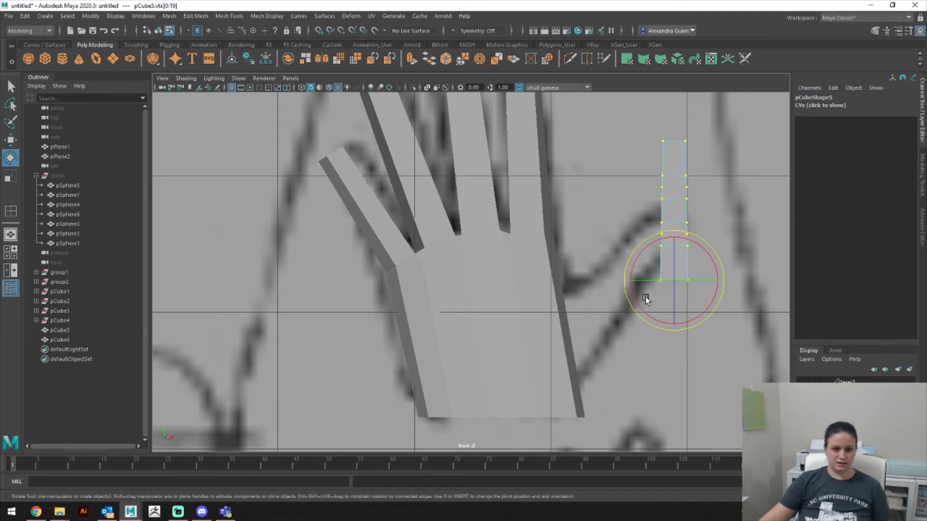
Step: Try scaling up the spare finger block's vertices and rotating them about the vertical axis
key(r)
drag(674, 282, 701, 277)
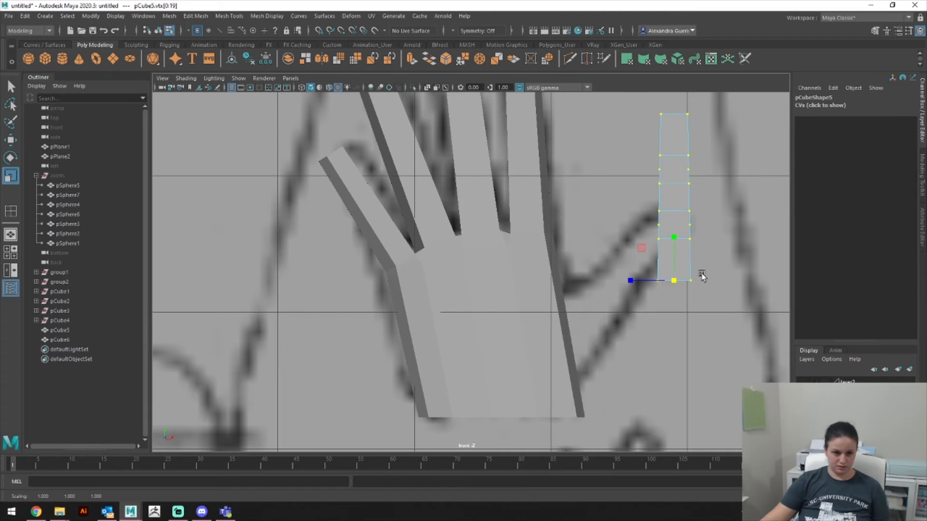
key(e)
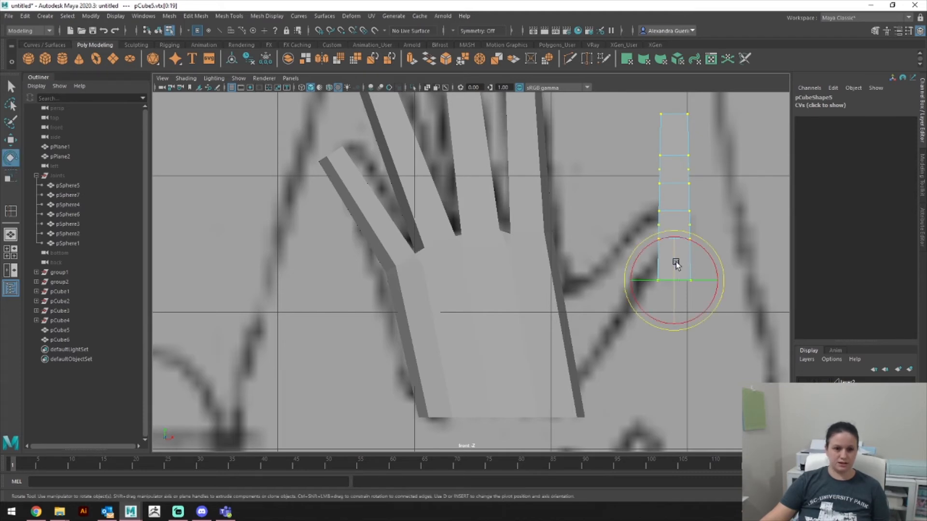
drag(655, 275, 710, 293)
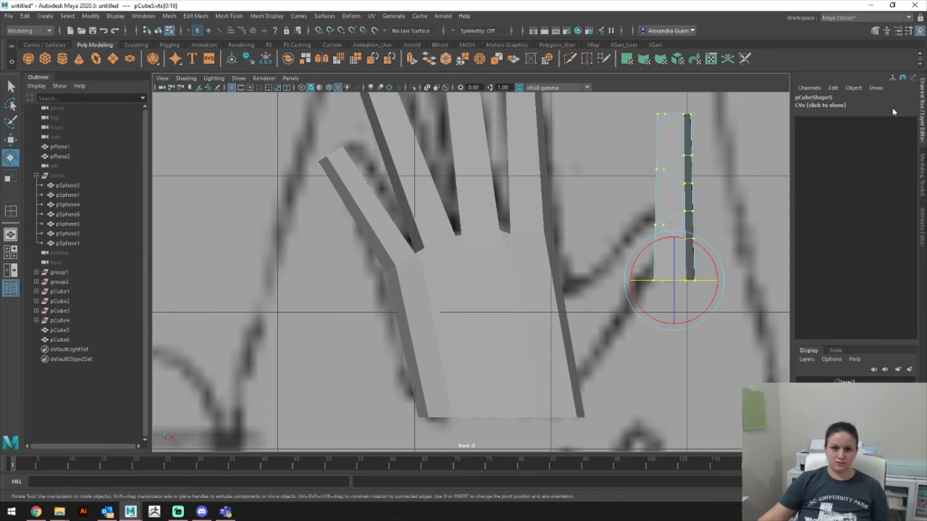
click(921, 169)
click(922, 126)
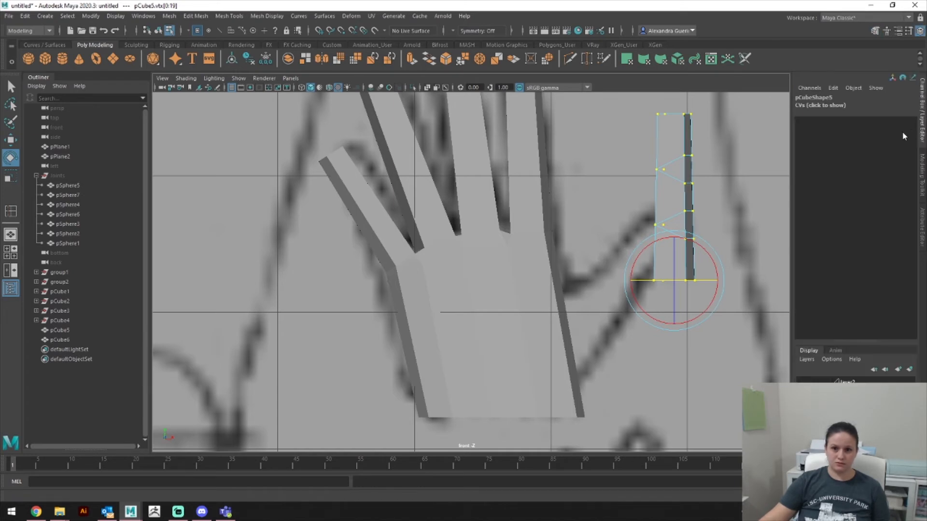
click(810, 88)
click(810, 88)
drag(683, 282, 690, 280)
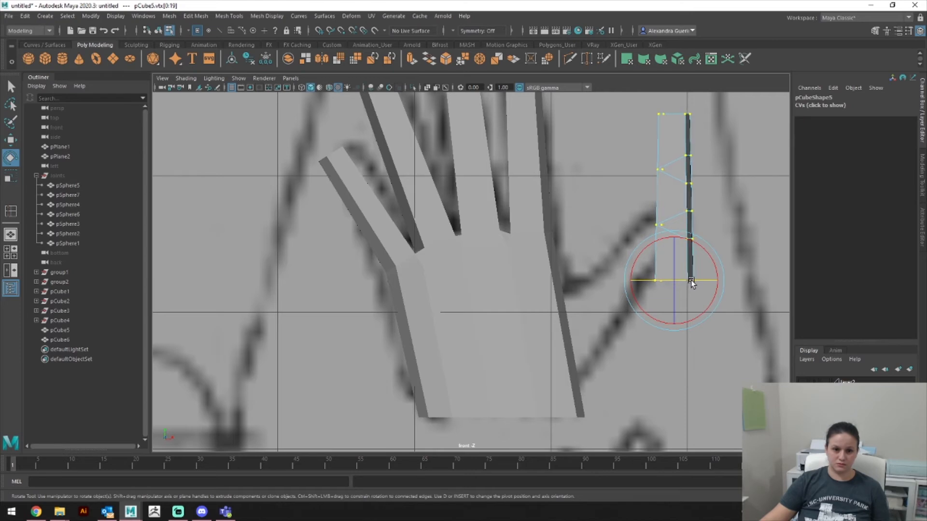
Step: Try rotating the spare finger block as a whole object around Y and moving it beside the palm near the drawn thumb
right_drag(678, 199, 706, 186)
click(695, 207)
click(687, 210)
drag(686, 280, 689, 280)
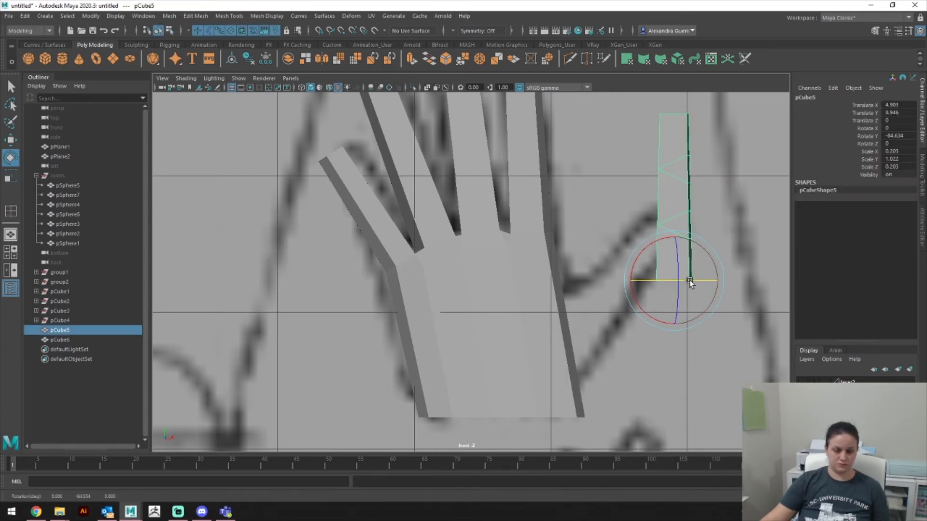
key(w)
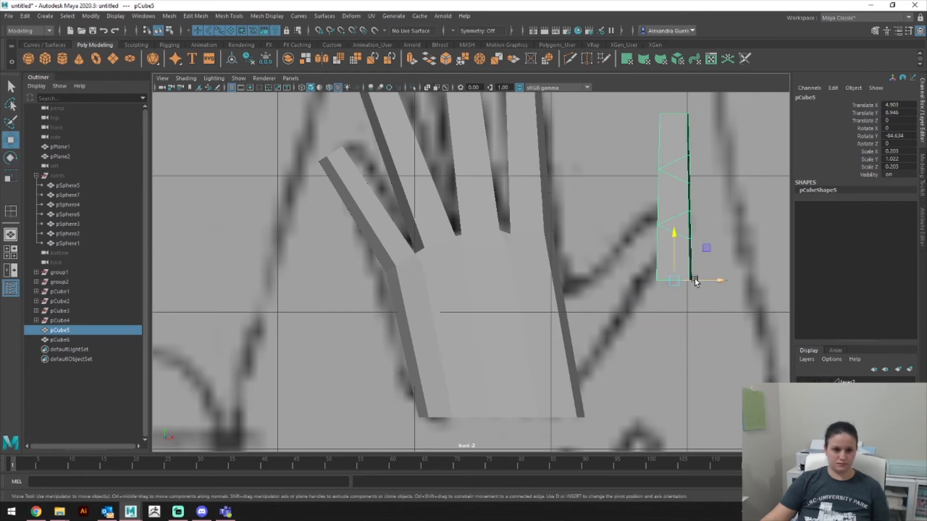
drag(705, 251, 618, 304)
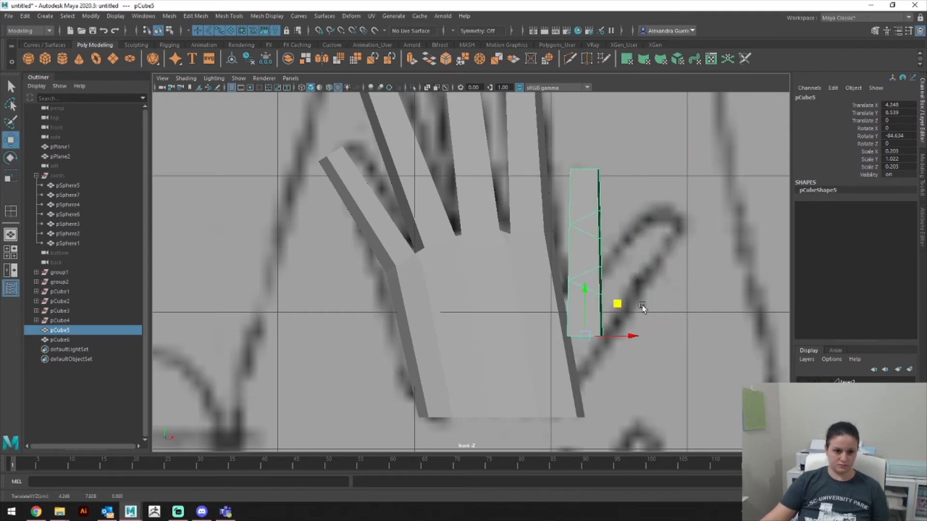
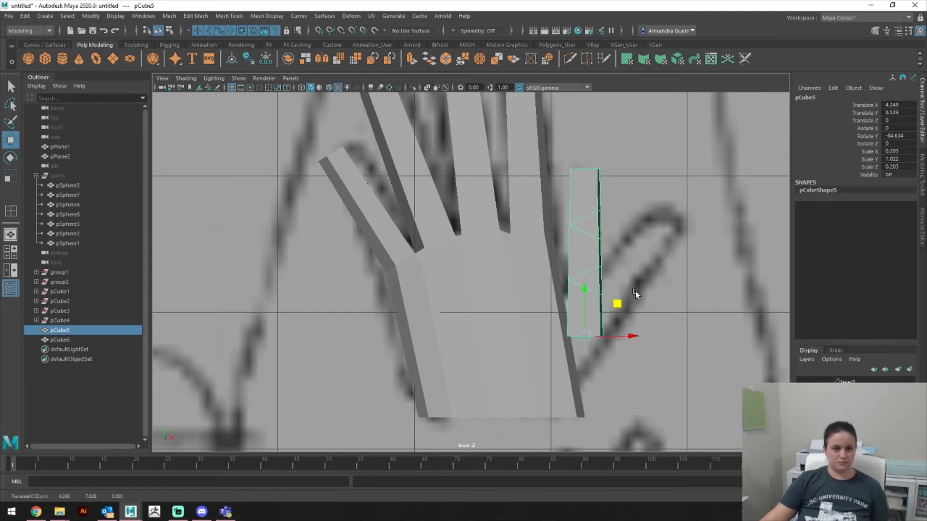
Step: Undo the spare finger block's move, rotations, scaling and vertex pivot change
key(ctrl+z)
key(F9)
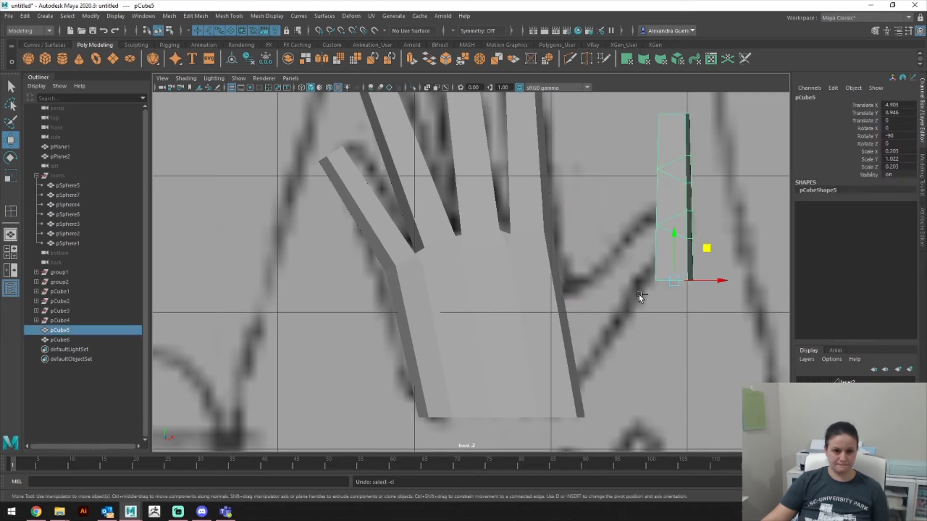
key(ctrl+z)
key(ctrl+z)
key(ctrl+z)
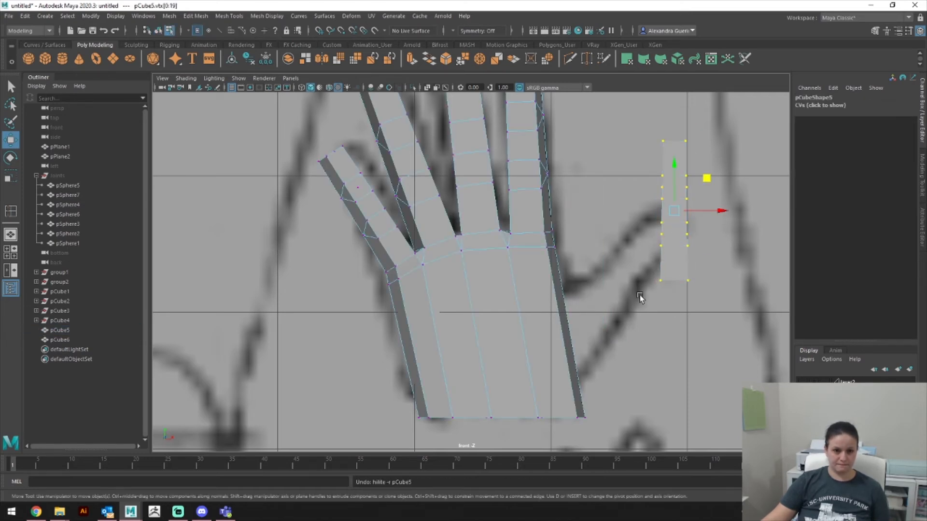
Step: Select the spare finger block as a whole object and move it to the drawn thumb's base, at about X 4.266, Y 8.56
key(space)
drag(648, 259, 648, 235)
mouse_move(578, 280)
alt+mouse_down()
mouse_move(593, 268)
mouse_move(772, 243)
mouse_move(772, 213)
mouse_move(607, 249)
mouse_move(587, 220)
alt+mouse_up()
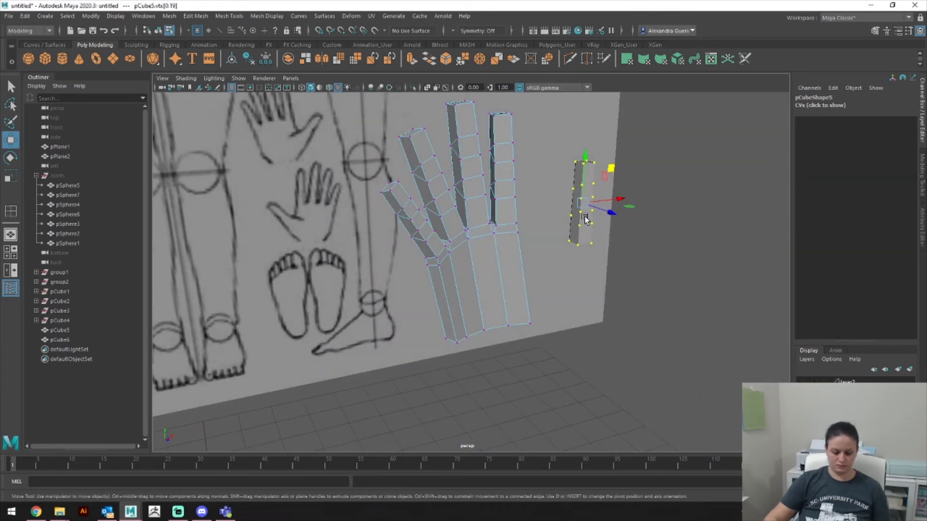
right_drag(588, 240, 637, 222)
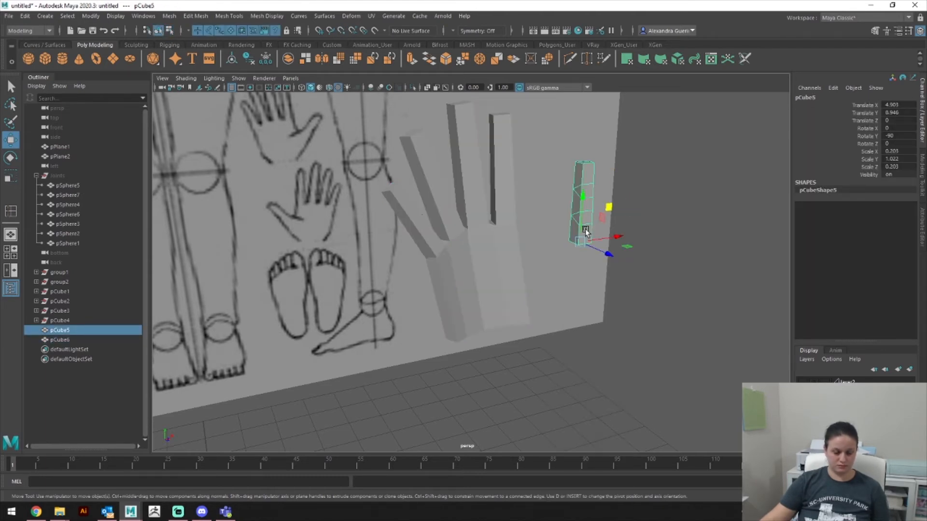
key(space)
drag(586, 230, 584, 253)
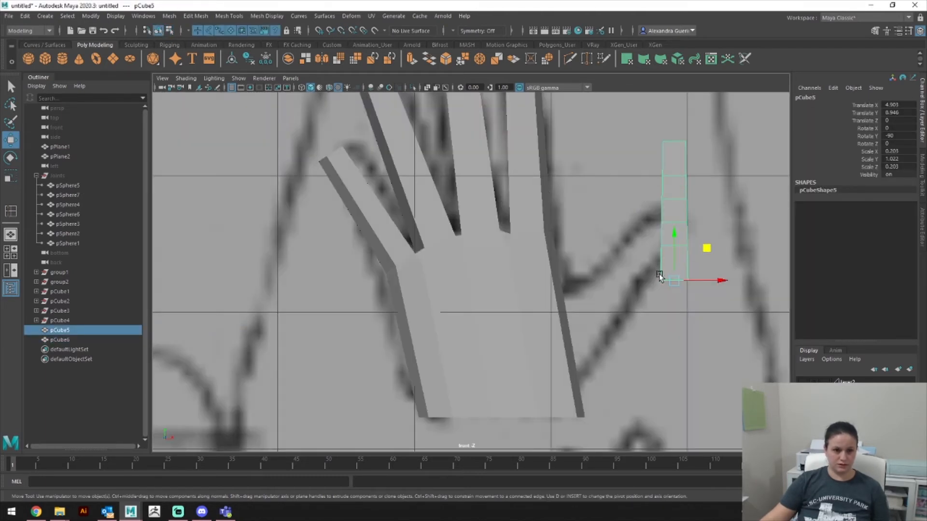
middle_drag(678, 269, 594, 329)
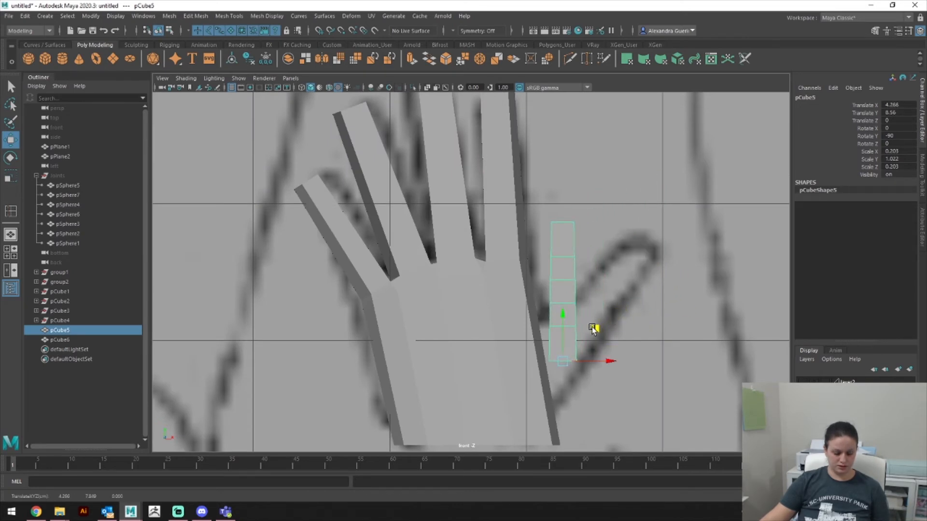
Step: Rotate the thumb block around its vertical axis and set Rotate Y to 90
key(r)
key(e)
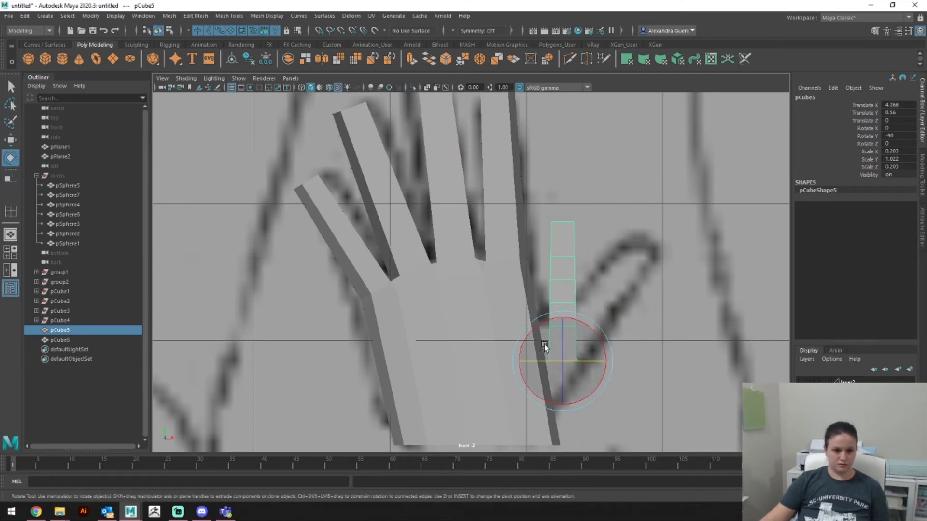
drag(548, 361, 601, 366)
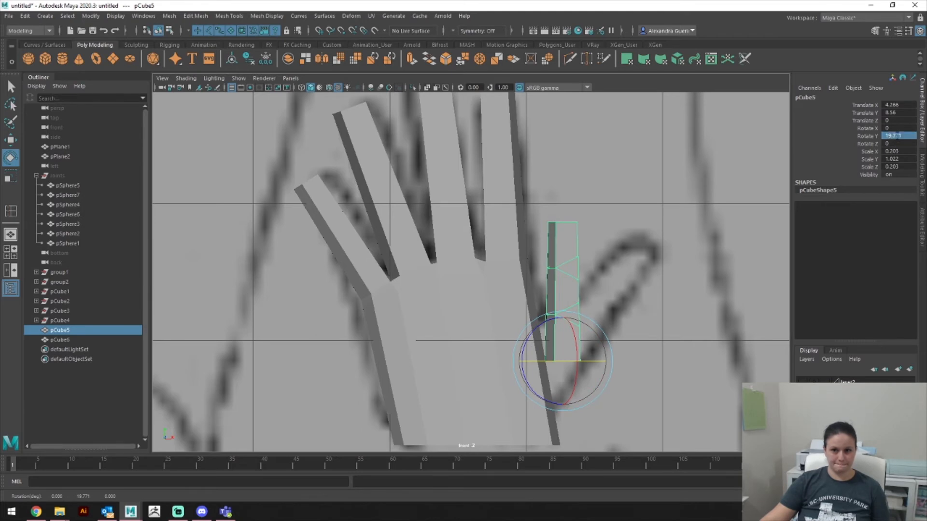
text(90)
key(Return)
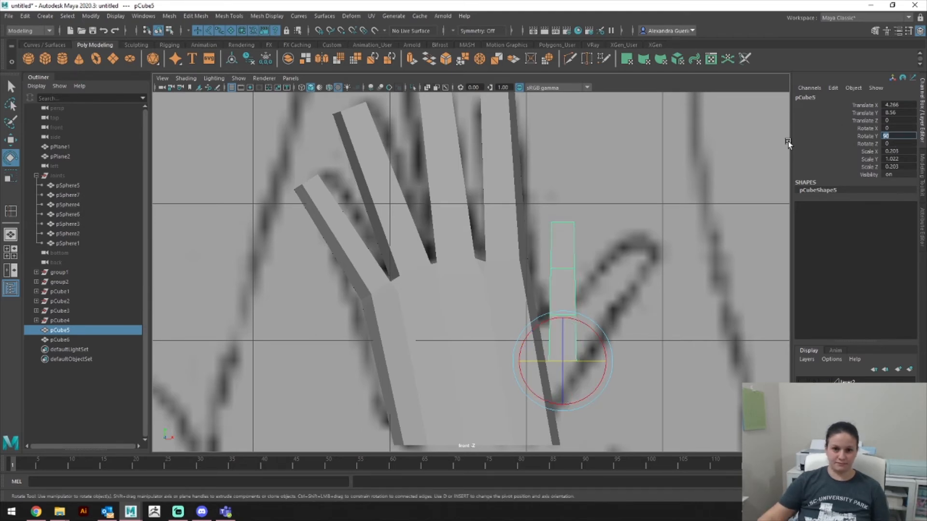
Step: Set the thumb block's Rotate Y to 45 and examine its orientation against the hand in perspective
text(45)
key(Return)
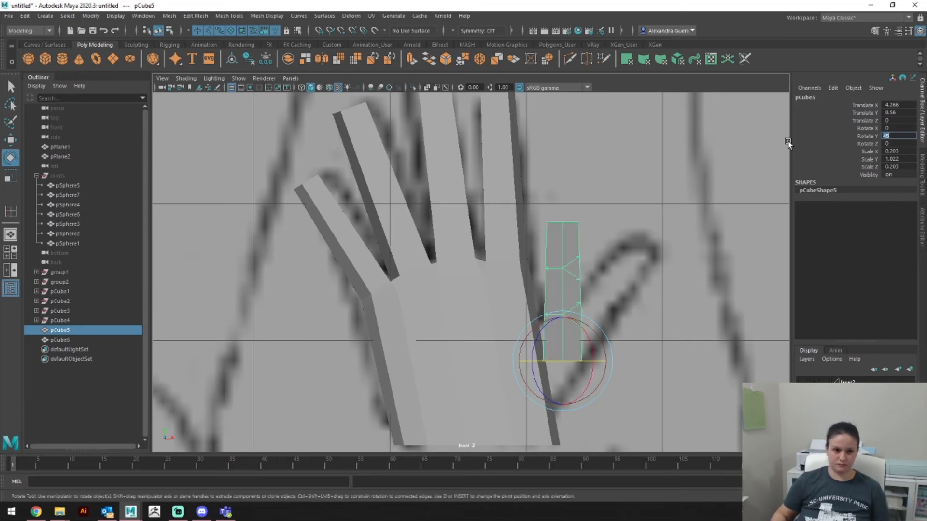
click(621, 275)
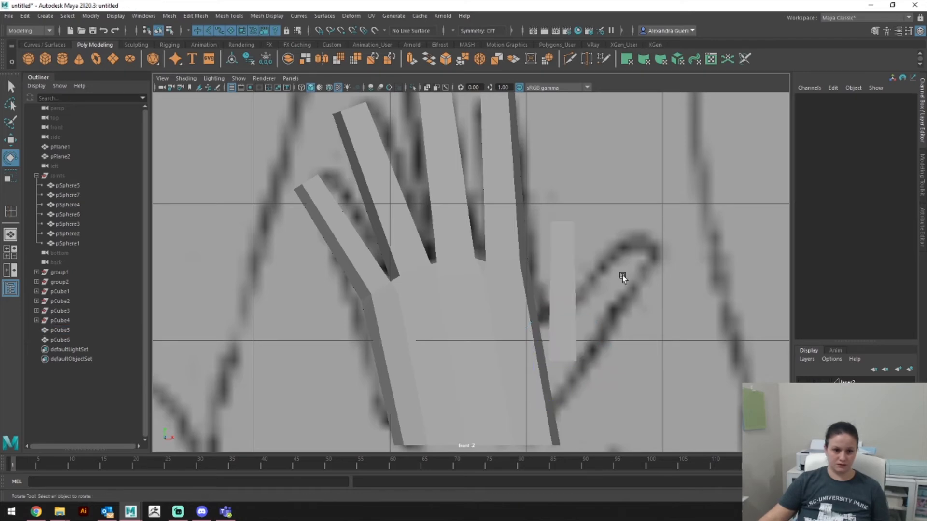
key(space)
click(622, 280)
alt+drag(611, 256, 555, 251)
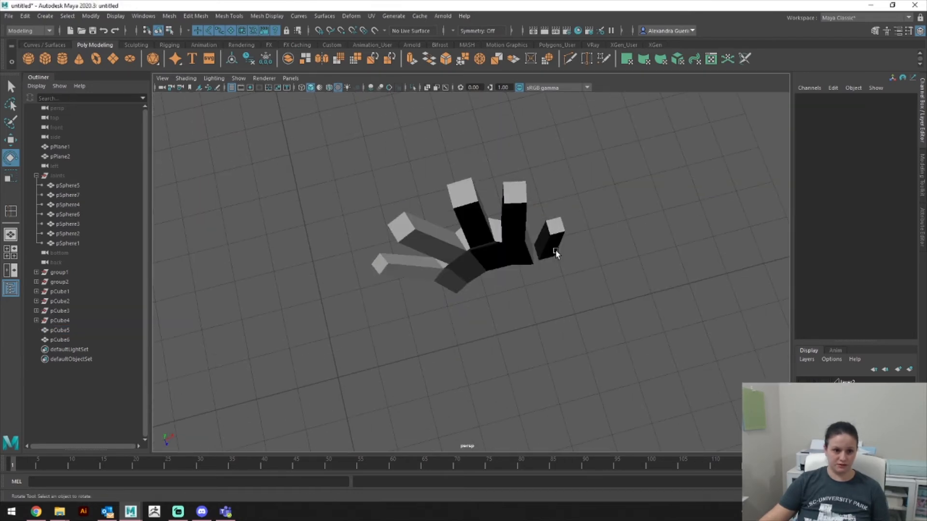
Step: Select the thumb block and set its Rotate Y to -45
click(554, 249)
alt+drag(604, 283, 736, 243)
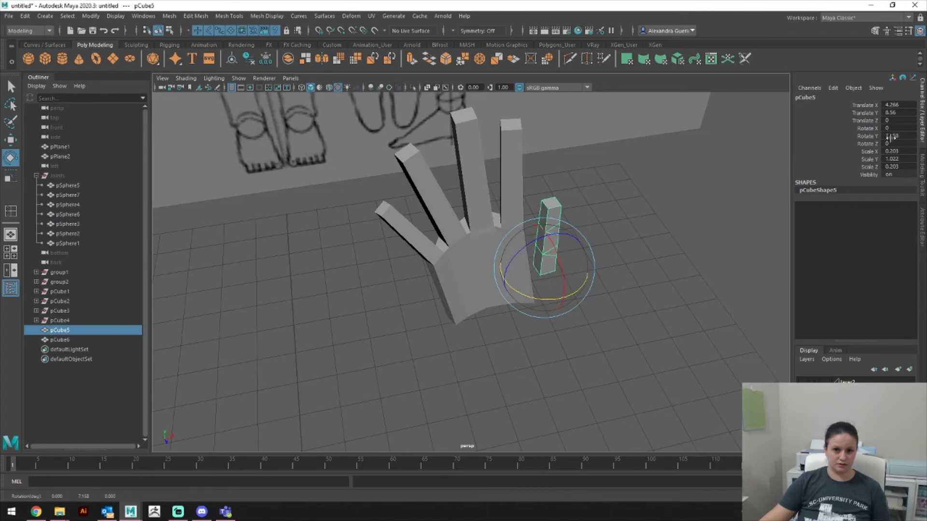
text(45)
key(Return)
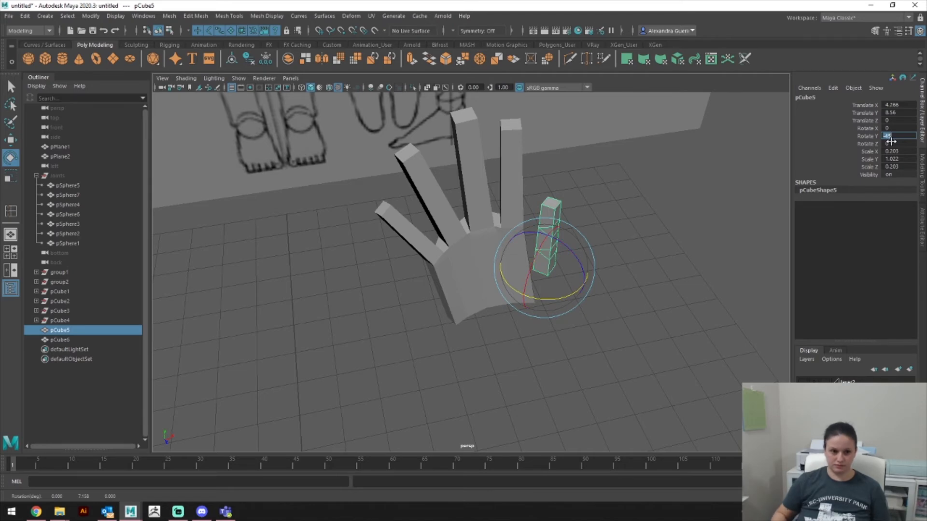
Step: Move the thumb block toward the palm's side in the top view, to about X 4.137, Z 0.277
mouse_move(761, 224)
alt+mouse_down()
mouse_move(751, 287)
mouse_move(741, 274)
mouse_move(669, 250)
mouse_move(653, 218)
mouse_move(604, 210)
mouse_move(670, 242)
mouse_move(616, 311)
mouse_move(571, 282)
alt+mouse_up()
key(space)
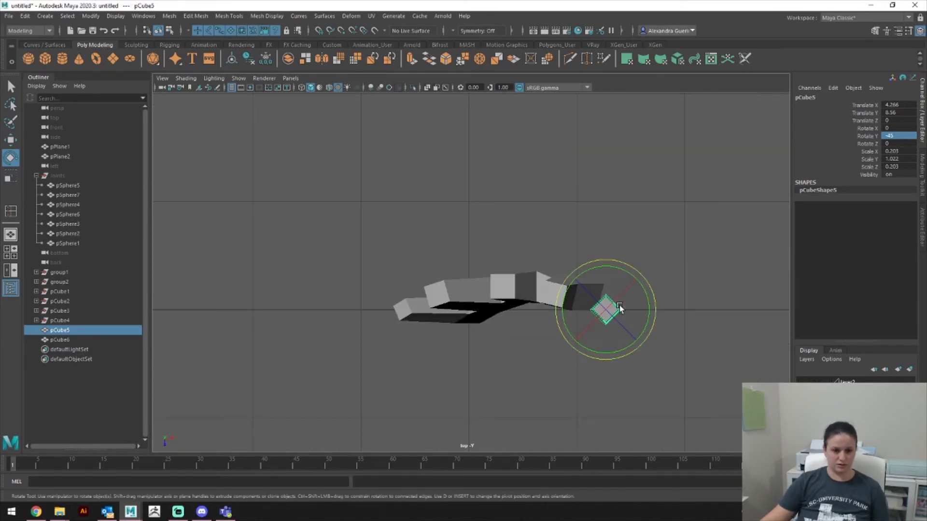
key(w)
drag(638, 346, 619, 405)
Step: Tilt the thumb block outward along the drawn thumb in the back view, with Rotate Z at about -39.961
key(space)
key(e)
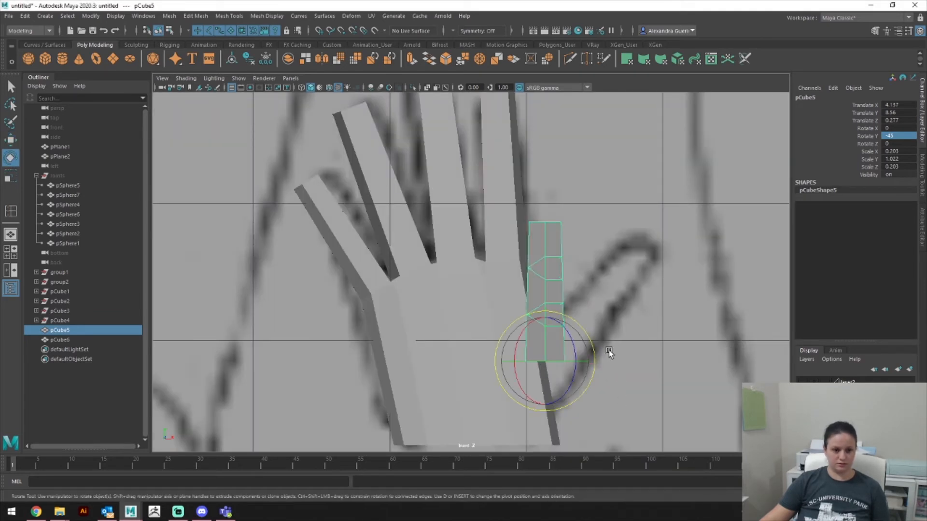
mouse_move(581, 327)
mouse_down()
mouse_move(605, 358)
mouse_move(593, 340)
mouse_move(465, 302)
mouse_move(642, 311)
mouse_move(586, 291)
mouse_move(596, 285)
mouse_move(571, 317)
mouse_move(358, 352)
mouse_up()
Step: Delete the two adjoining faces at the thumb block's base to open it toward the palm
key(space)
right_drag(279, 338, 298, 304)
click(360, 343)
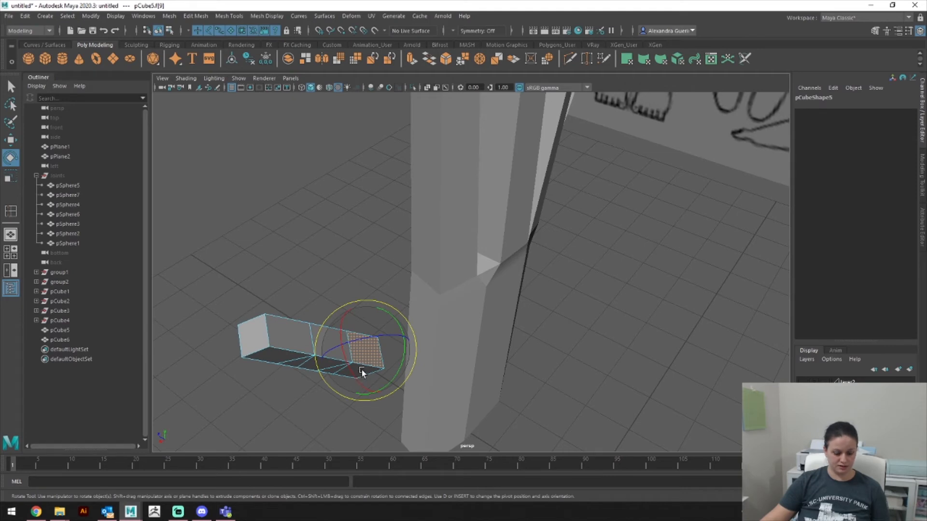
key(q)
shift+click(369, 373)
alt+drag(372, 375, 485, 360)
click(485, 359)
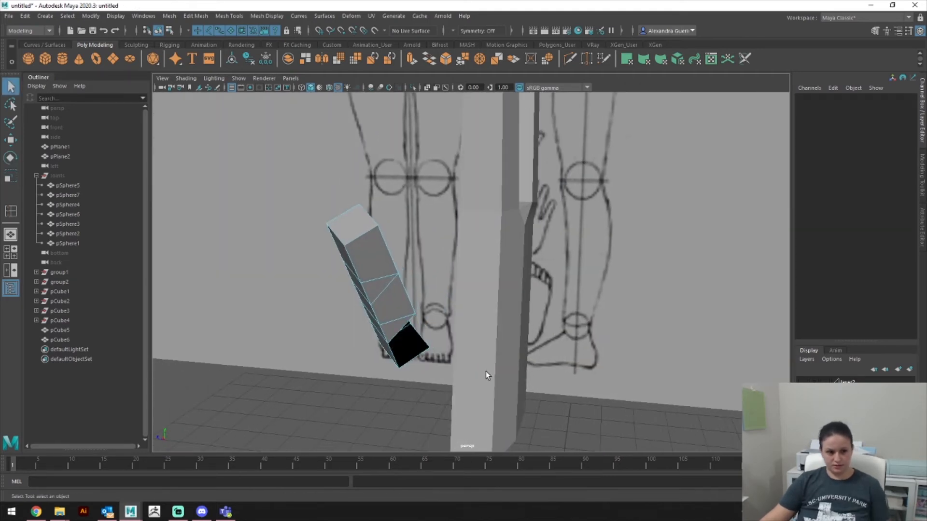
Step: Insert two edge loops across the palm of the hand, one level with the thumb's base and one just above the wrist edge
click(485, 372)
right_drag(485, 246, 482, 224)
key(space)
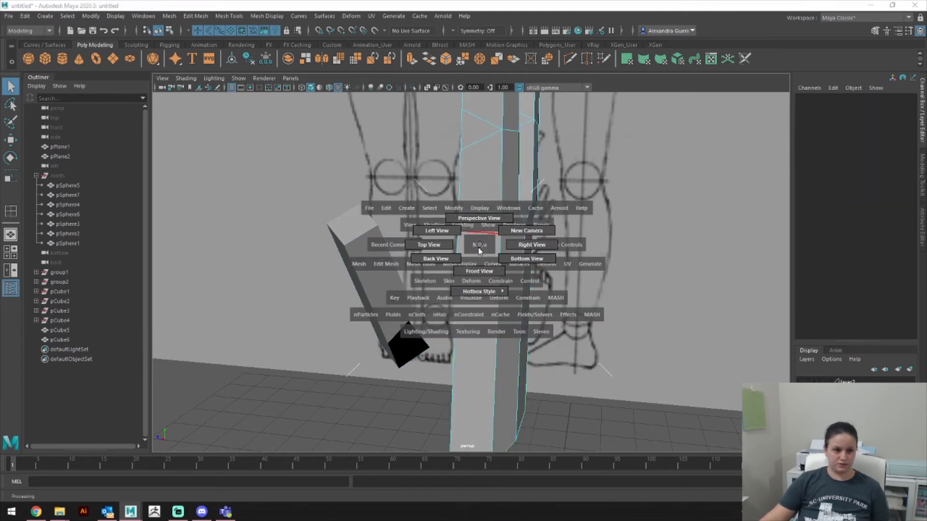
drag(477, 245, 473, 268)
alt+middle_drag(535, 287, 549, 200)
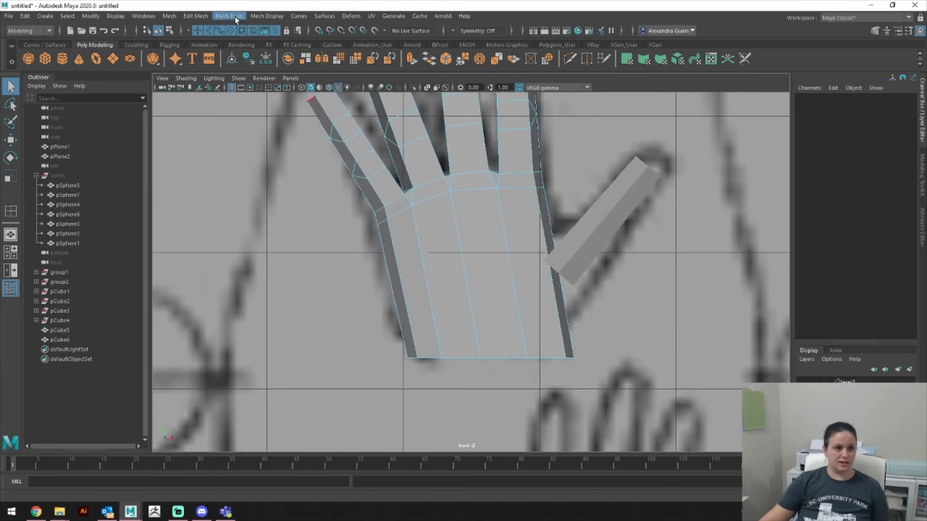
click(233, 17)
click(271, 87)
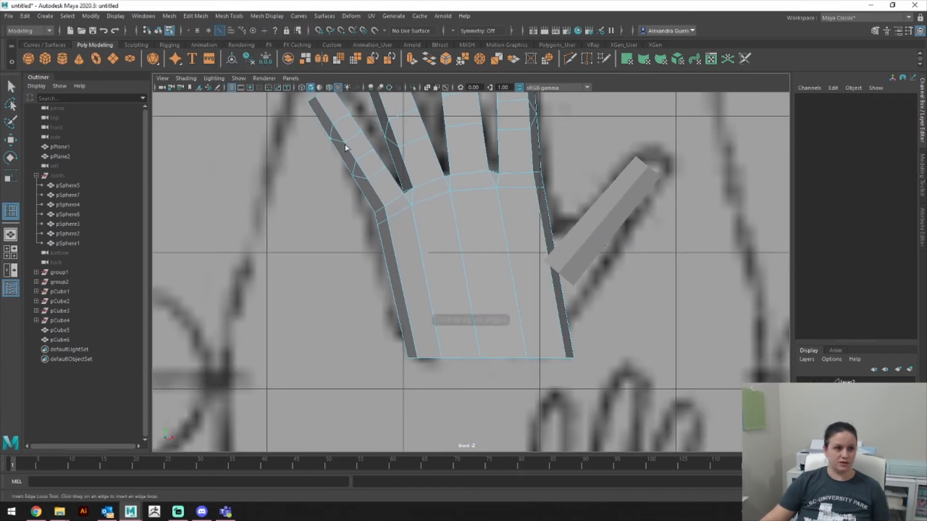
drag(509, 244, 508, 247)
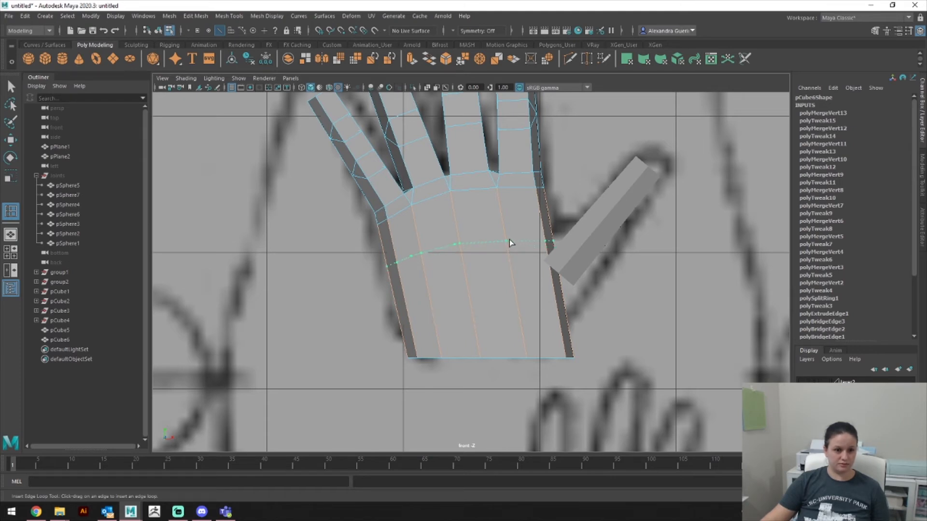
drag(509, 242, 509, 242)
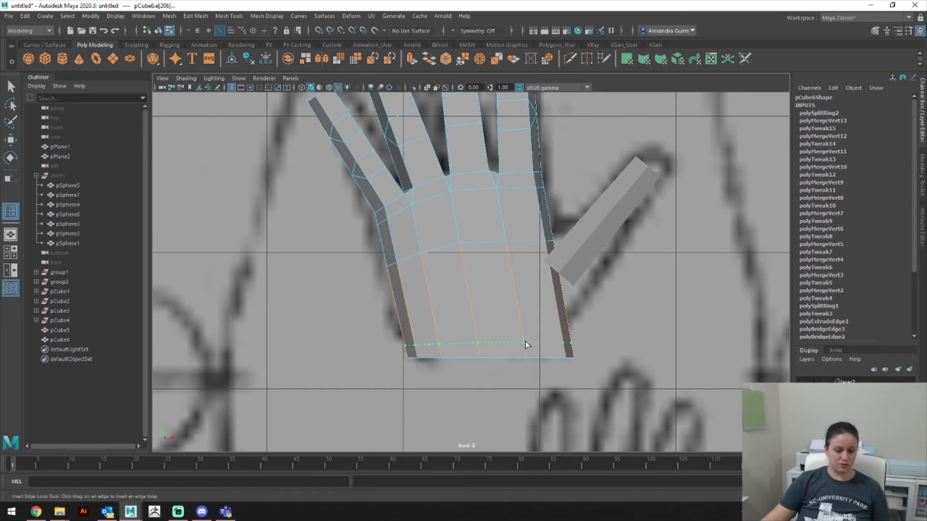
drag(525, 341, 525, 340)
Step: Select the row of vertices along the hand's wrist edge and scale it narrower
right_drag(526, 341, 486, 246)
drag(600, 392, 568, 382)
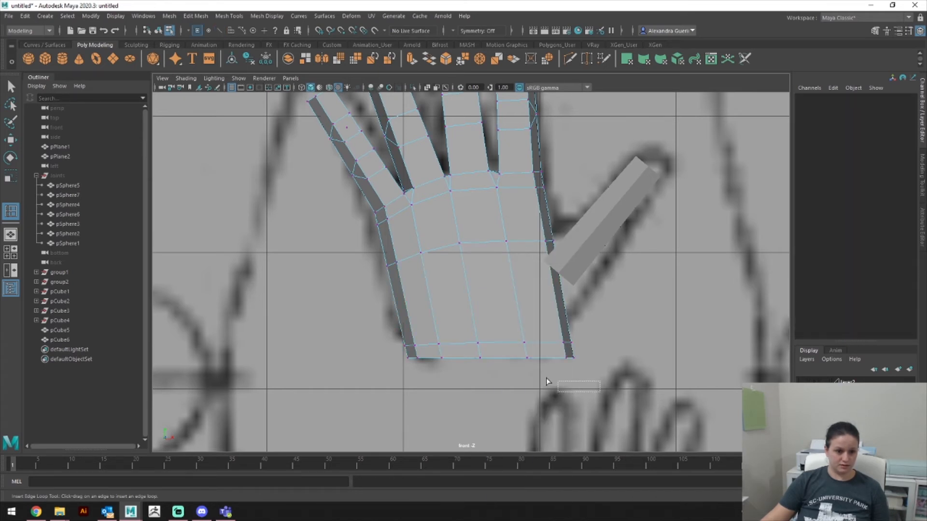
drag(395, 352, 395, 351)
right_drag(489, 246, 490, 334)
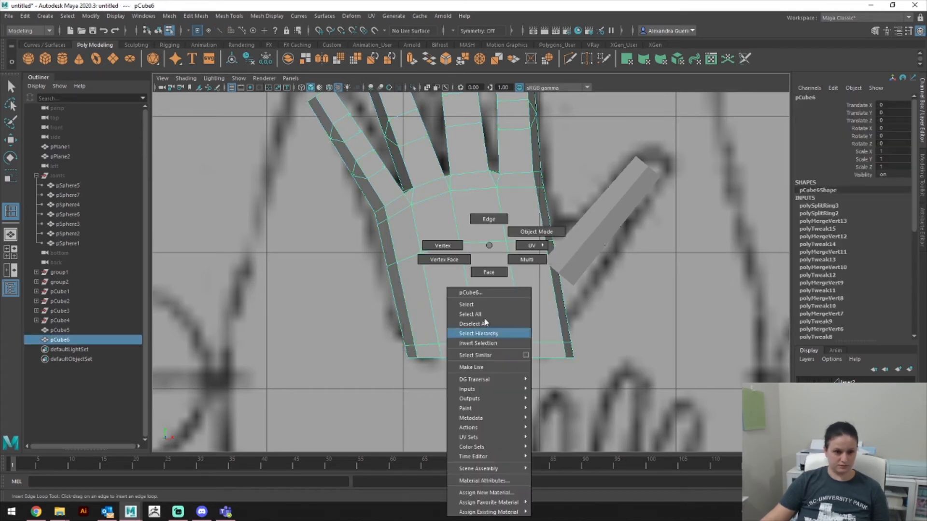
right_drag(456, 240, 456, 241)
drag(405, 356, 396, 352)
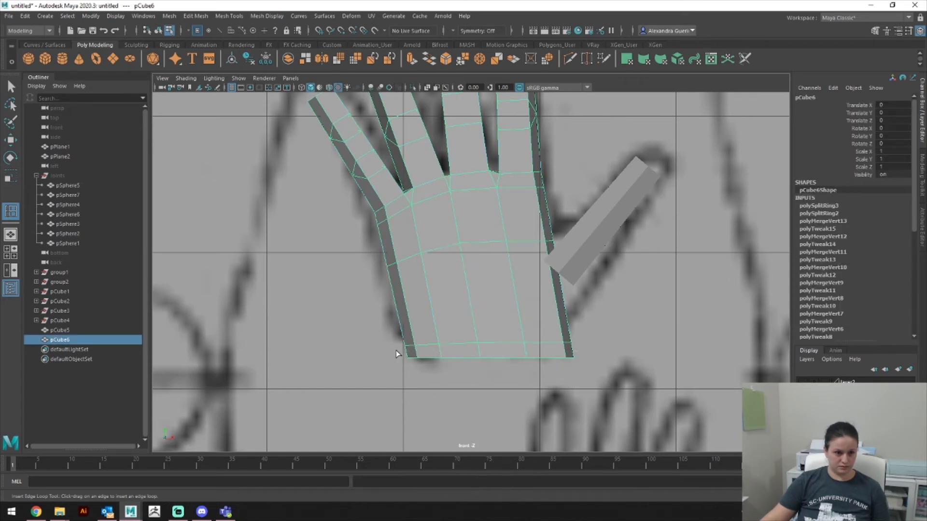
key(q)
right_drag(438, 330, 404, 240)
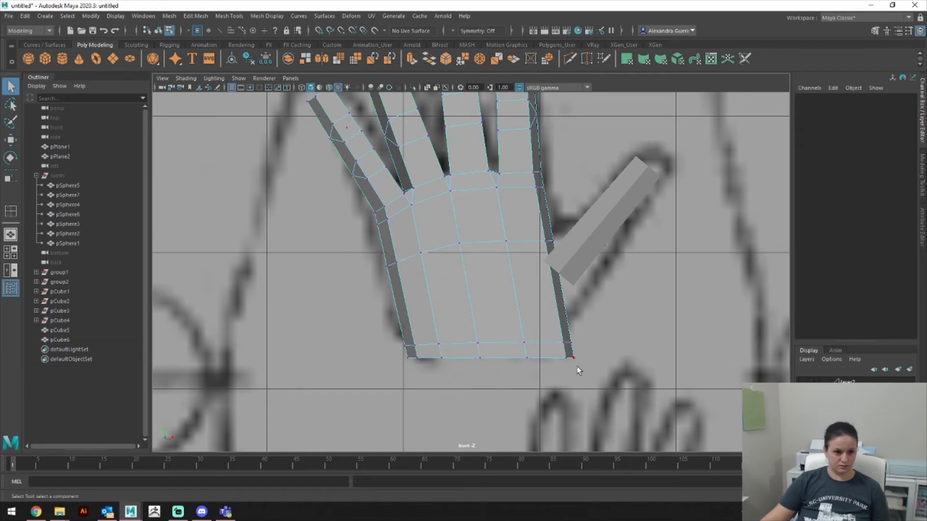
drag(449, 366, 389, 352)
key(e)
key(r)
drag(509, 361, 548, 245)
Step: Delete the palm faces on the thumb side between the two new edge loops to open a hole for the thumb
key(space)
right_drag(543, 222, 534, 249)
click(534, 225)
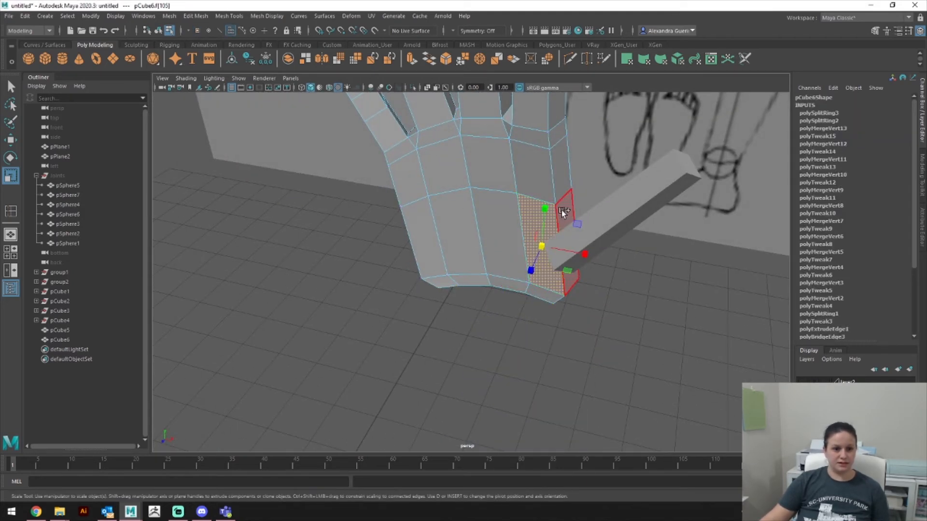
shift+click(562, 212)
key(Delete)
Step: Try to bridge the thumb block's open border edges to the border of the palm opening
mouse_move(560, 215)
alt+mouse_down()
mouse_move(433, 228)
mouse_move(421, 220)
mouse_move(413, 234)
alt+mouse_up()
right_drag(413, 234, 404, 196)
click(414, 228)
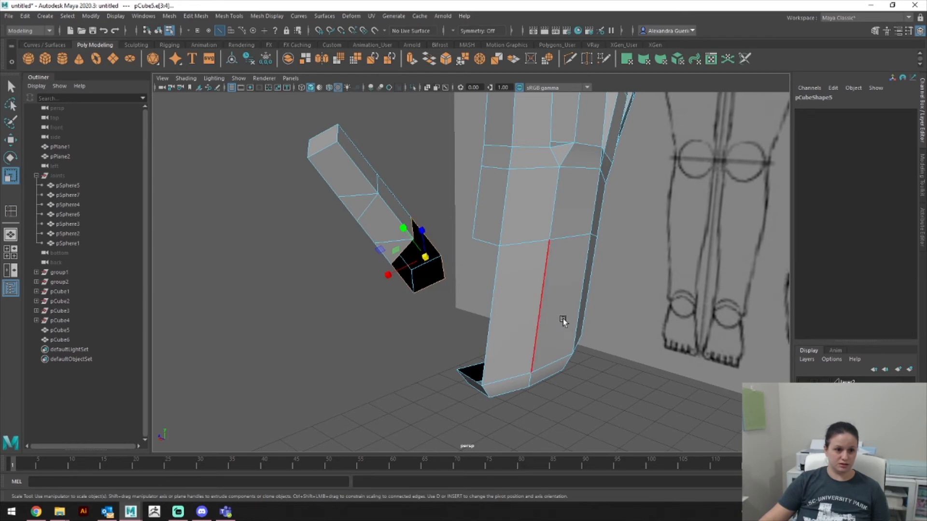
alt+drag(550, 319, 578, 244)
double_click(560, 226)
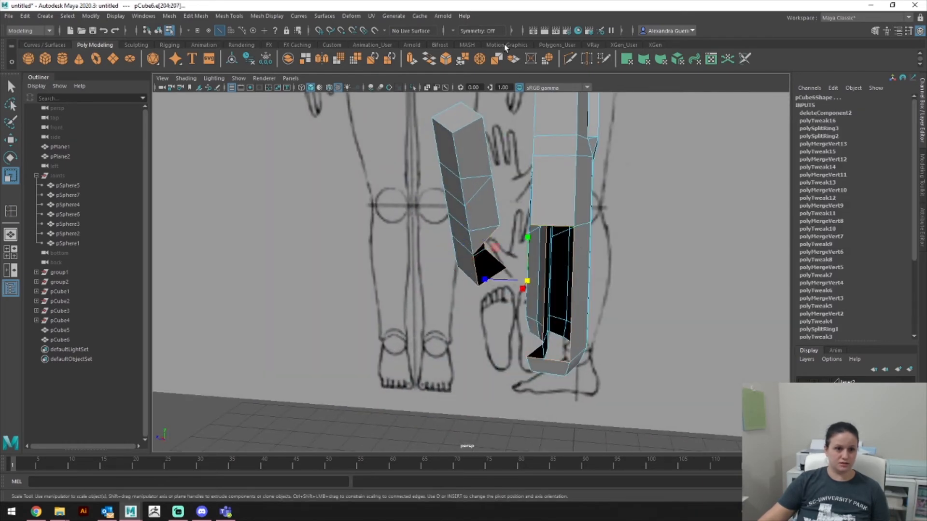
click(437, 60)
Step: Rotate the thumb block as a whole object so its open end faces the palm opening
mouse_move(540, 150)
alt+mouse_down()
mouse_move(655, 224)
mouse_move(664, 190)
mouse_move(610, 223)
mouse_move(585, 254)
mouse_move(589, 303)
mouse_move(593, 281)
mouse_move(481, 311)
alt+mouse_up()
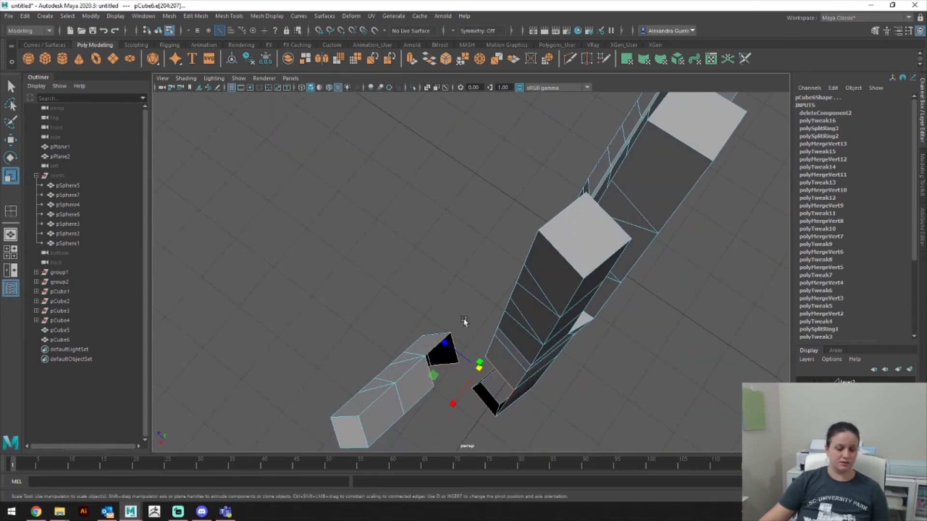
right_drag(429, 245, 459, 231)
key(e)
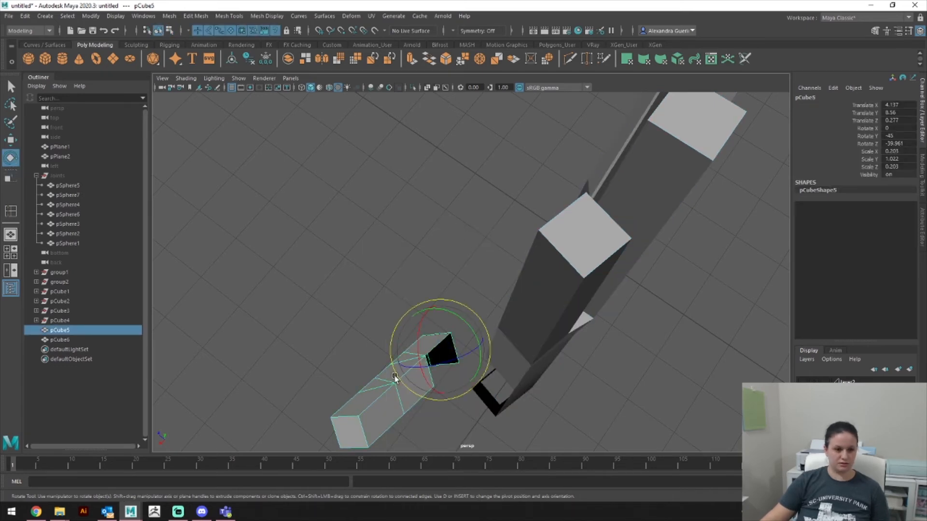
alt+drag(420, 360, 558, 355)
mouse_move(578, 293)
mouse_down()
mouse_move(567, 318)
mouse_move(529, 301)
mouse_move(530, 365)
mouse_move(539, 351)
mouse_move(510, 315)
mouse_move(528, 383)
mouse_move(589, 360)
mouse_move(612, 253)
mouse_move(646, 348)
mouse_move(536, 331)
mouse_move(578, 305)
mouse_move(508, 232)
mouse_up()
Step: Select the hand together with the thumb block and combine them into one mesh
right_drag(508, 225, 534, 206)
shift+click(502, 218)
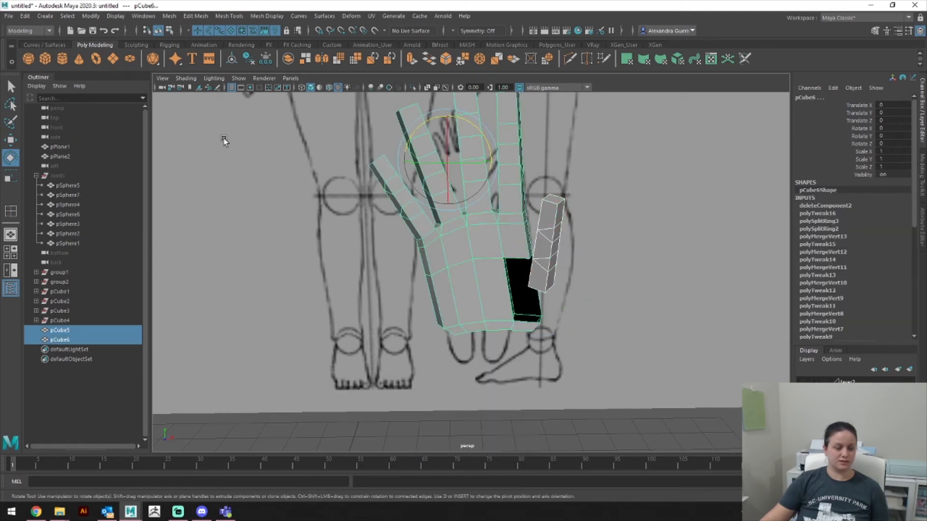
click(170, 15)
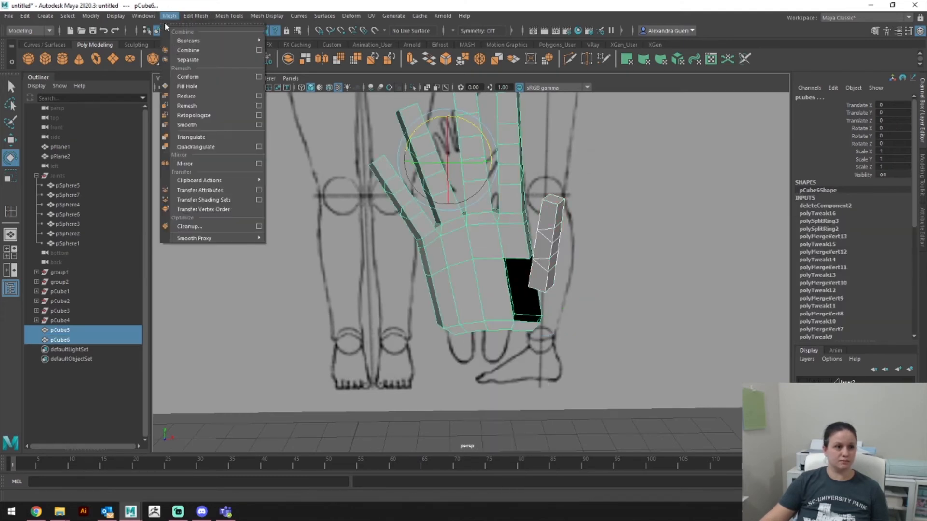
click(181, 48)
Step: Bridge the thumb's open border edges to the border of the palm opening
mouse_move(631, 323)
alt+mouse_down()
mouse_move(747, 332)
mouse_move(571, 283)
mouse_move(579, 251)
mouse_move(542, 269)
mouse_move(541, 283)
mouse_move(563, 252)
mouse_move(579, 286)
mouse_move(614, 278)
alt+mouse_up()
right_drag(621, 248, 621, 216)
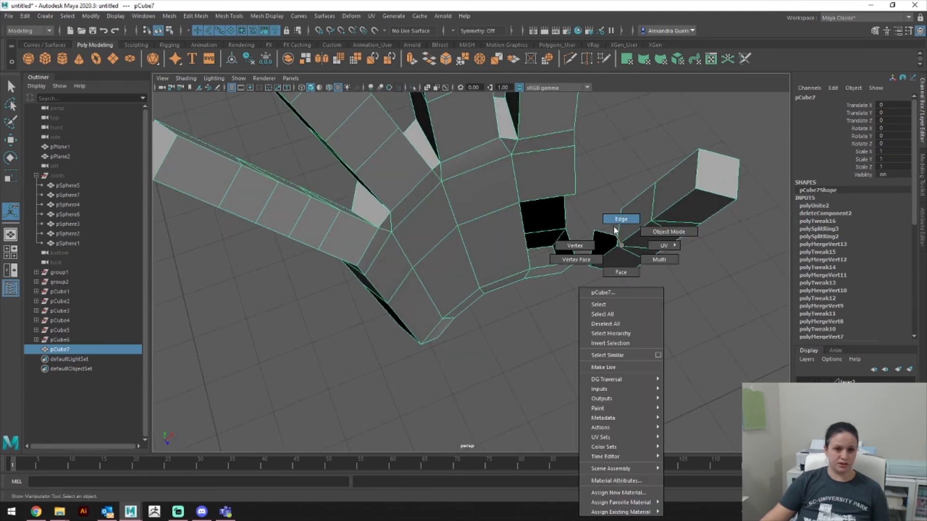
click(618, 223)
key(ctrl+z)
click(433, 65)
Step: Delete the unwanted bridge faces below the thumb, keeping the web between the thumb and the index finger side
alt+drag(614, 285, 548, 217)
right_drag(548, 217, 502, 232)
click(540, 232)
shift+click(567, 305)
alt+drag(567, 305, 562, 256)
shift+click(537, 312)
key(Delete)
Step: Snap the thumb's open base vertices down onto the matching corners of the palm opening at the wrist loop
right_drag(566, 246, 519, 246)
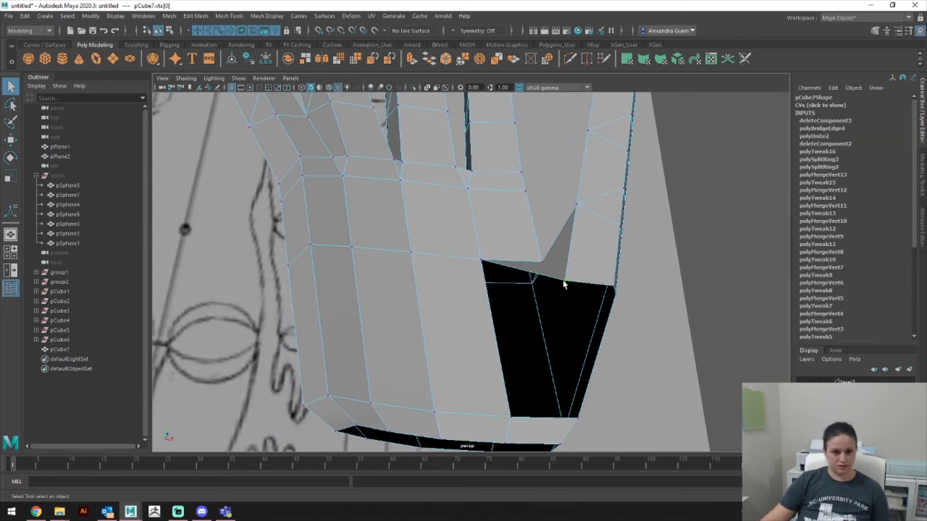
key(w)
drag(564, 284, 557, 415)
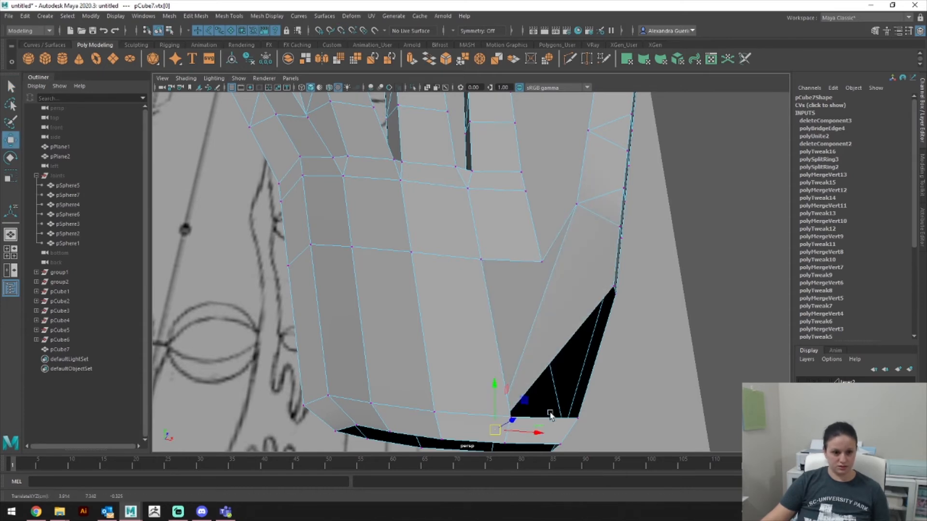
drag(495, 432, 527, 424)
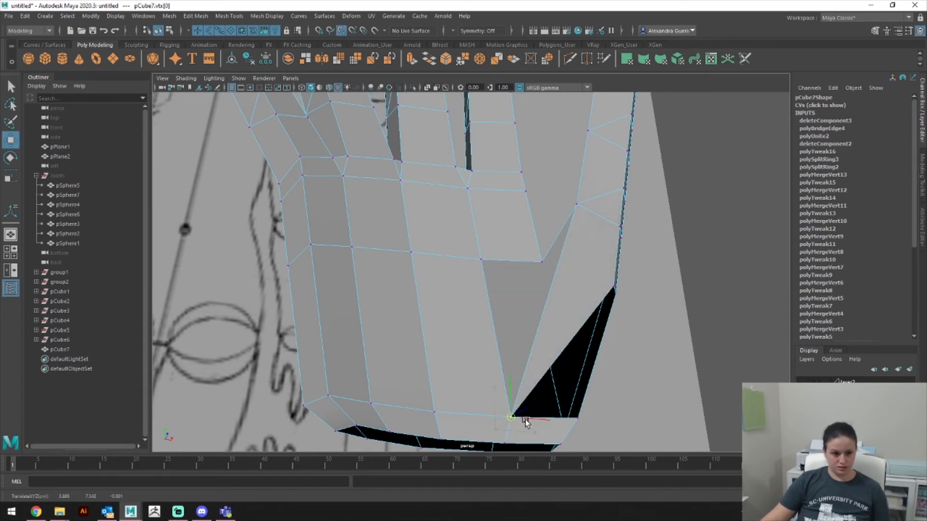
alt+drag(621, 404, 571, 402)
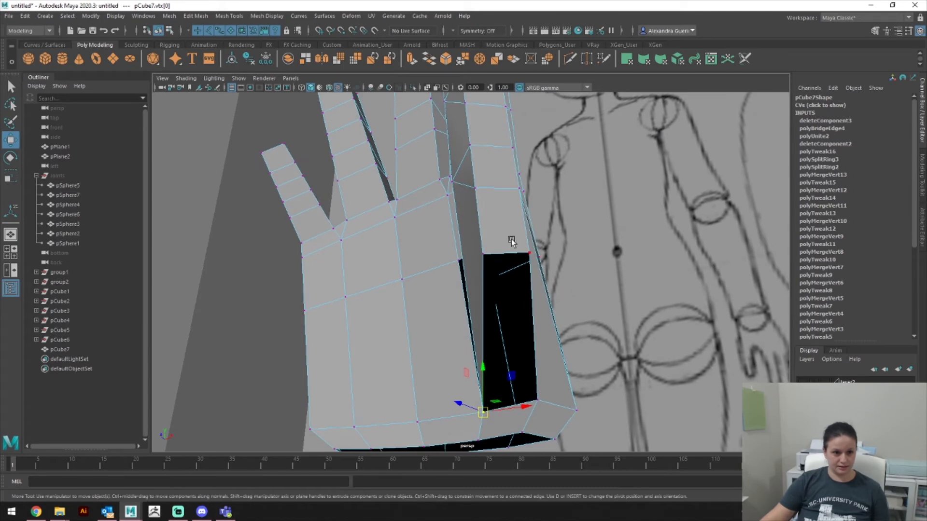
drag(483, 254, 523, 407)
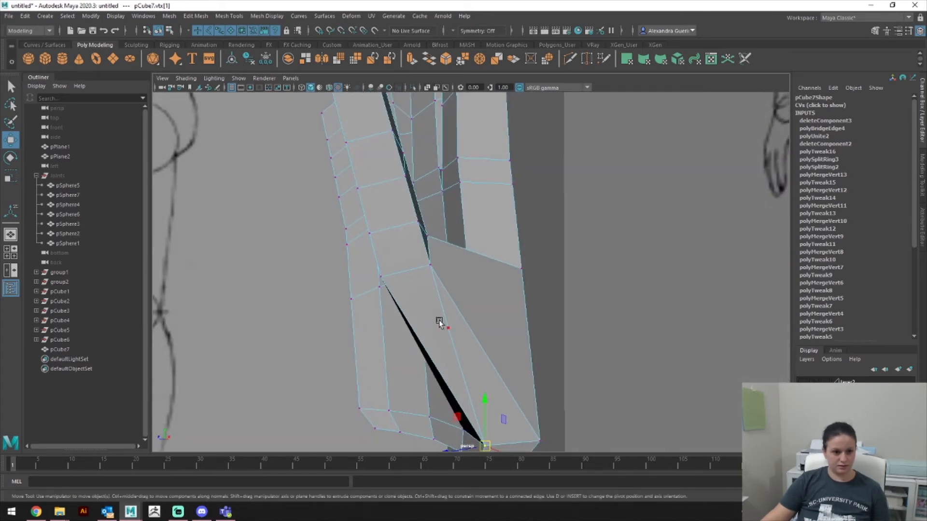
mouse_move(449, 332)
mouse_down()
mouse_move(438, 271)
mouse_move(495, 317)
mouse_move(496, 299)
mouse_up()
Step: Select the vertices around the thumb and palm opening and merge the overlapping ones
drag(651, 427, 340, 181)
click(195, 16)
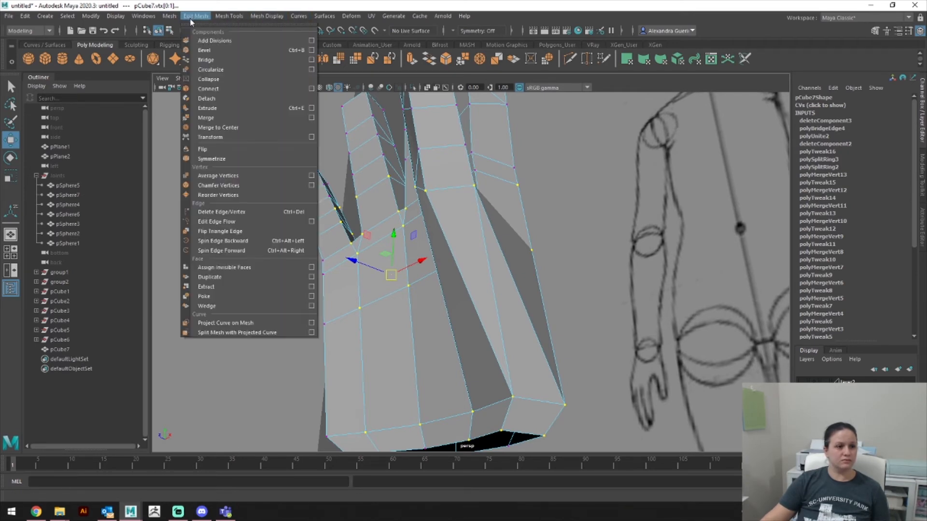
click(211, 112)
Step: Delete the extra lengthwise edge across the face between the thumb's base and the wrist
right_drag(488, 268, 463, 246)
click(485, 256)
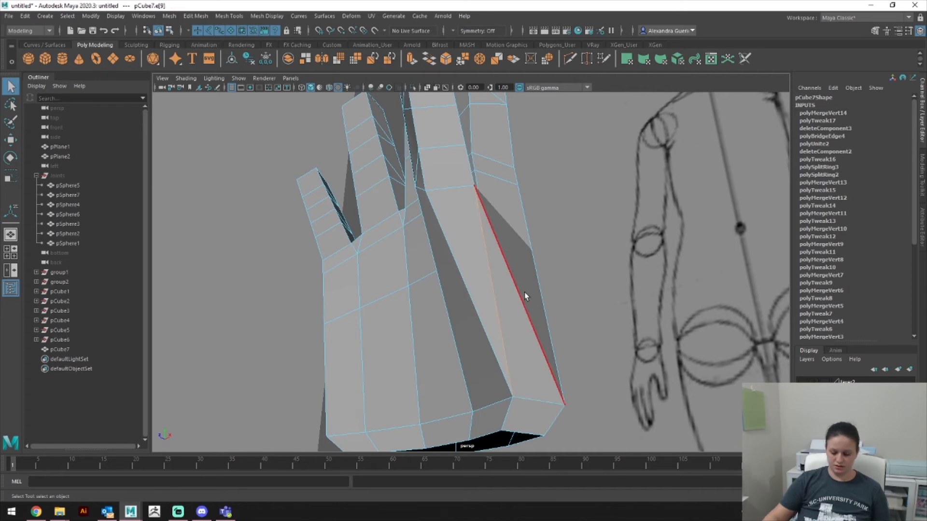
key(Delete)
mouse_move(516, 359)
alt+mouse_down()
mouse_move(552, 447)
mouse_move(504, 457)
mouse_move(534, 441)
mouse_move(558, 387)
mouse_move(476, 358)
mouse_move(517, 316)
mouse_move(484, 346)
mouse_move(544, 332)
alt+mouse_up()
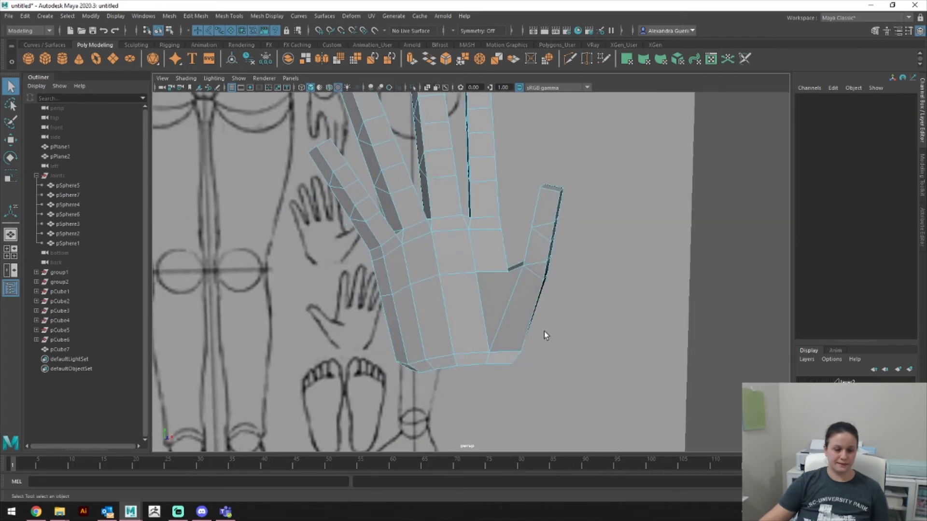
Step: Select the thumb's vertices above its wrist-side base and scale them up uniformly to enlarge the thumb
right_drag(544, 244, 531, 239)
alt+drag(531, 240, 521, 157)
drag(580, 262, 590, 275)
alt+drag(590, 276, 522, 331)
key(space)
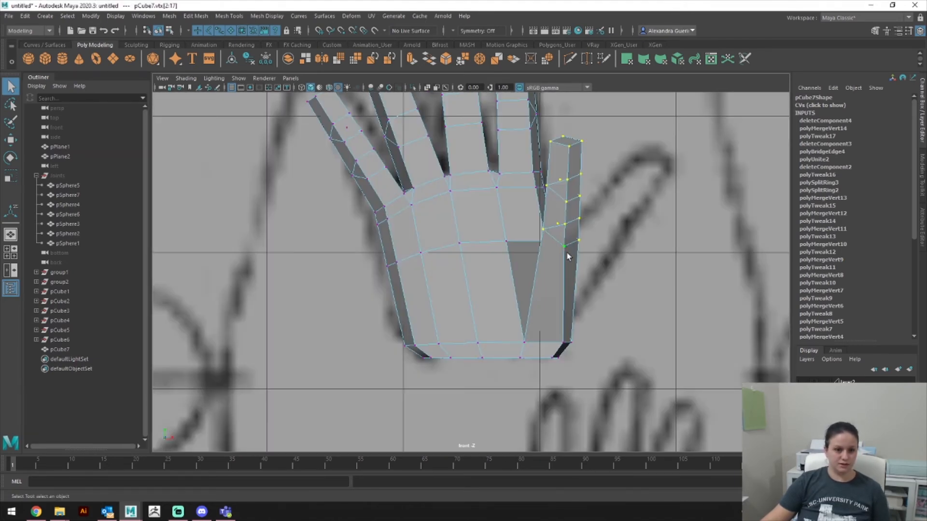
key(r)
drag(562, 191, 581, 192)
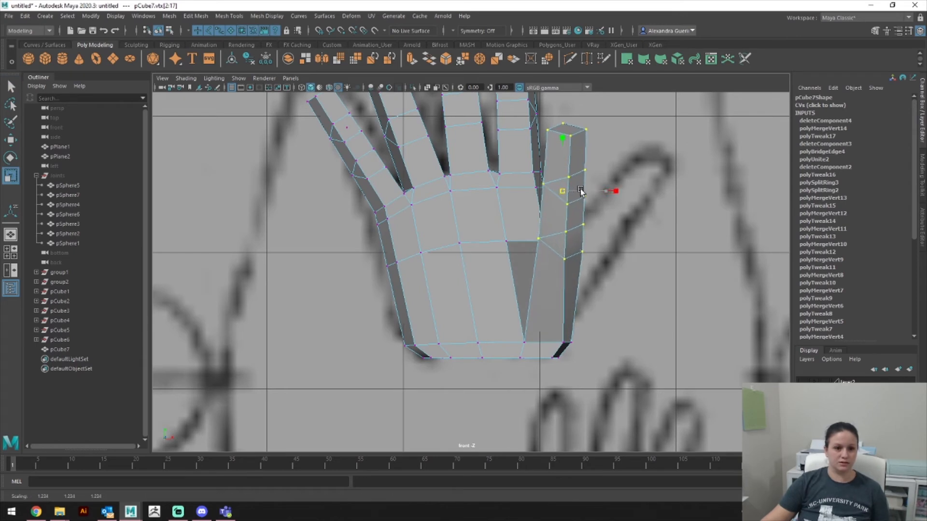
alt+middle_drag(585, 188, 609, 295)
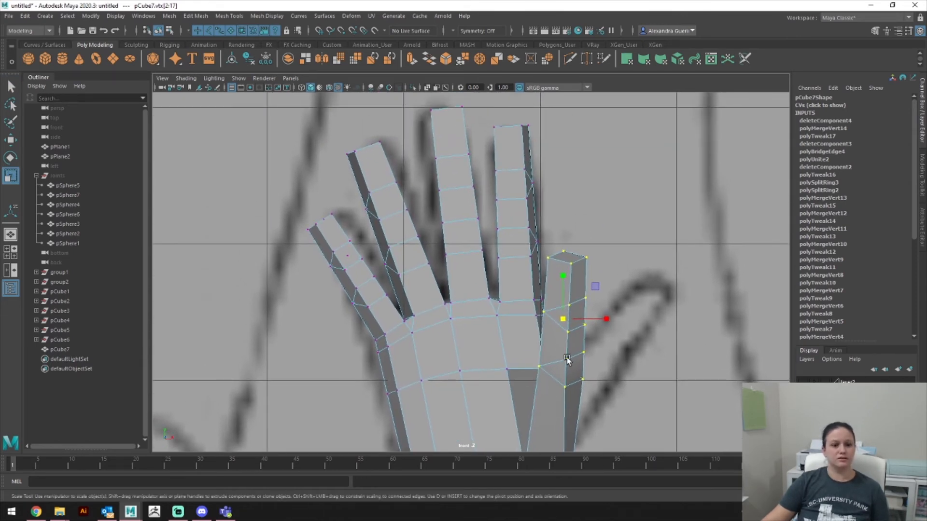
drag(563, 323, 577, 322)
Step: Rotate the thumb vertices outward from the palm and move them toward the thumb in the reference drawing
alt+middle_drag(606, 311, 601, 255)
key(e)
drag(596, 247, 635, 273)
key(w)
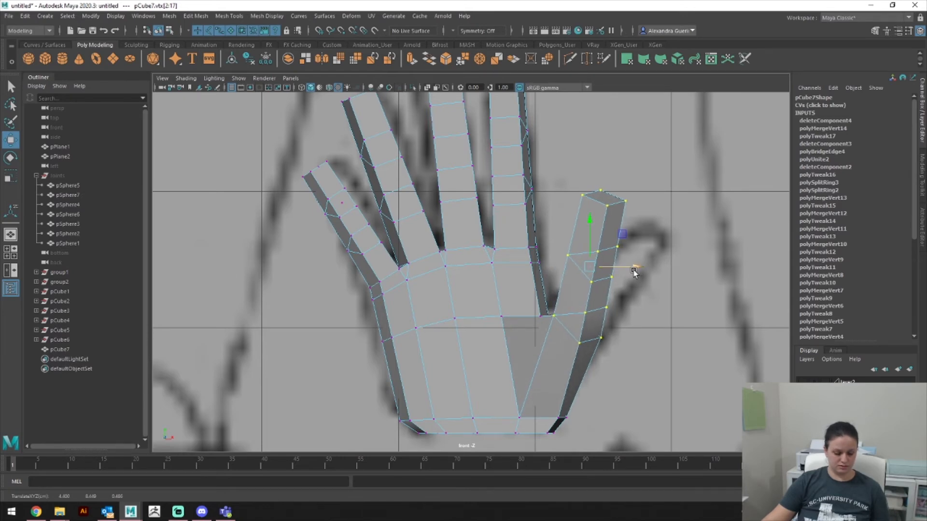
key(space)
mouse_move(630, 265)
mouse_down()
mouse_move(615, 233)
mouse_move(635, 263)
mouse_move(645, 251)
mouse_move(641, 276)
mouse_up()
key(space)
key(e)
key(r)
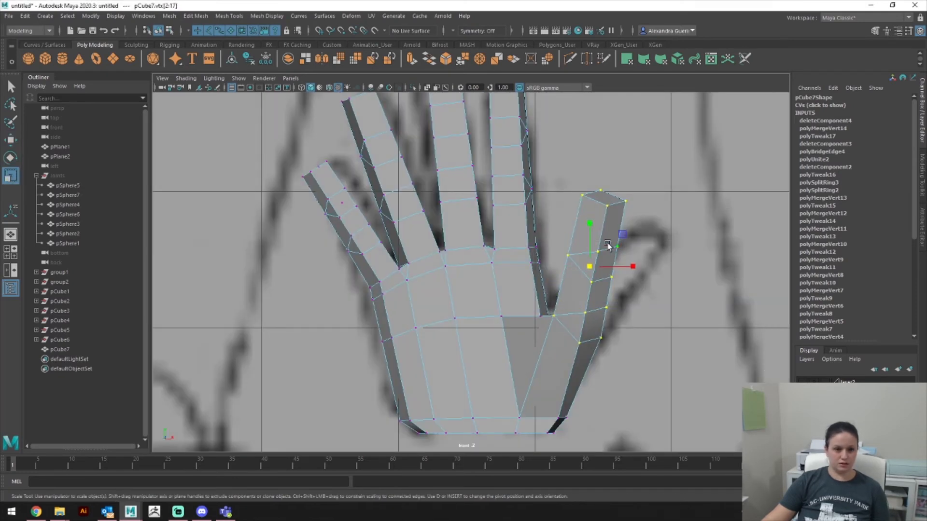
drag(592, 230, 604, 320)
key(e)
key(w)
Step: Rotate the thumb forward, away from the plane of the palm, and reposition it relative to its base
key(space)
click(635, 256)
key(e)
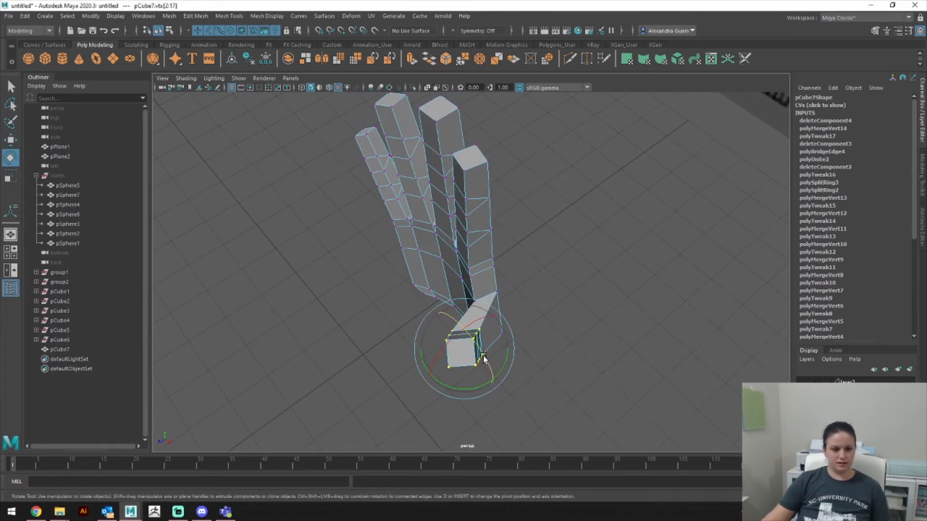
mouse_move(446, 342)
mouse_down()
mouse_move(511, 347)
mouse_move(477, 354)
mouse_move(466, 331)
mouse_move(465, 274)
mouse_move(504, 276)
mouse_move(443, 246)
mouse_up()
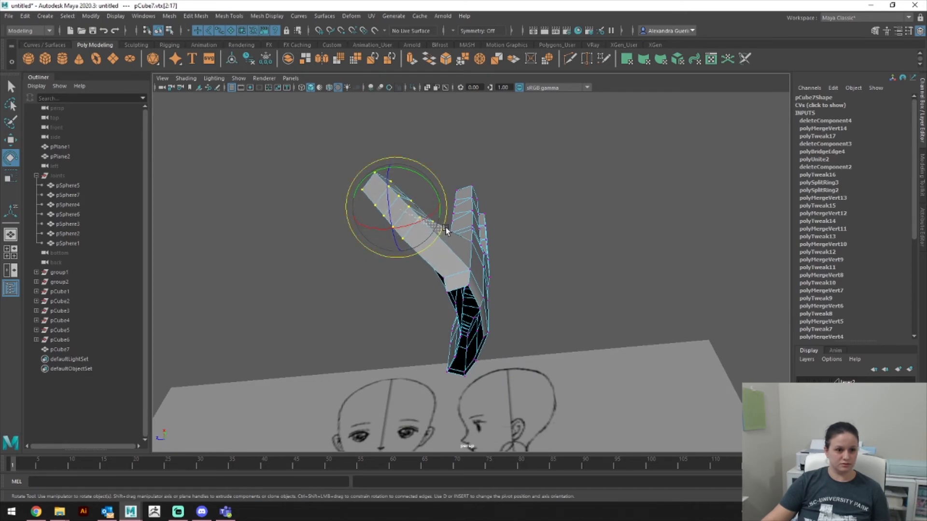
mouse_move(479, 246)
alt+mouse_down()
mouse_move(487, 299)
mouse_move(479, 356)
mouse_move(498, 381)
mouse_move(541, 375)
alt+mouse_up()
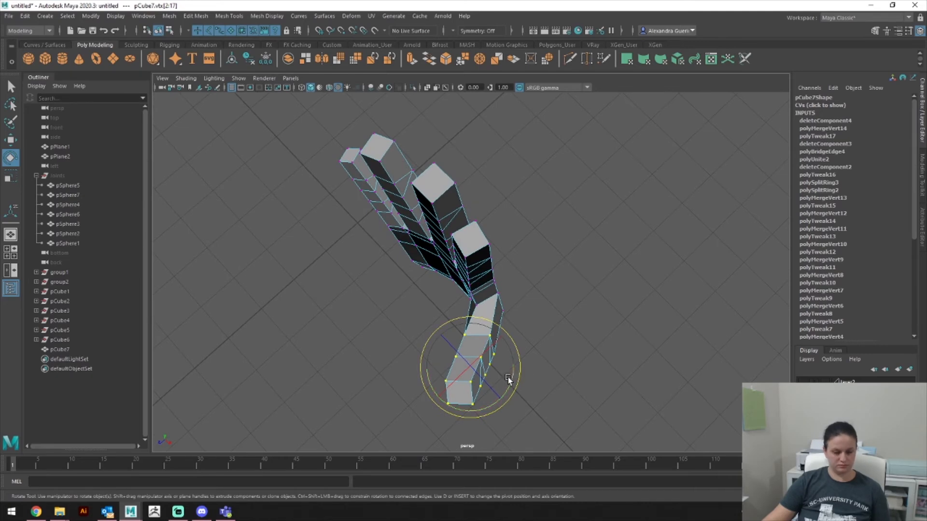
key(w)
drag(470, 425, 617, 335)
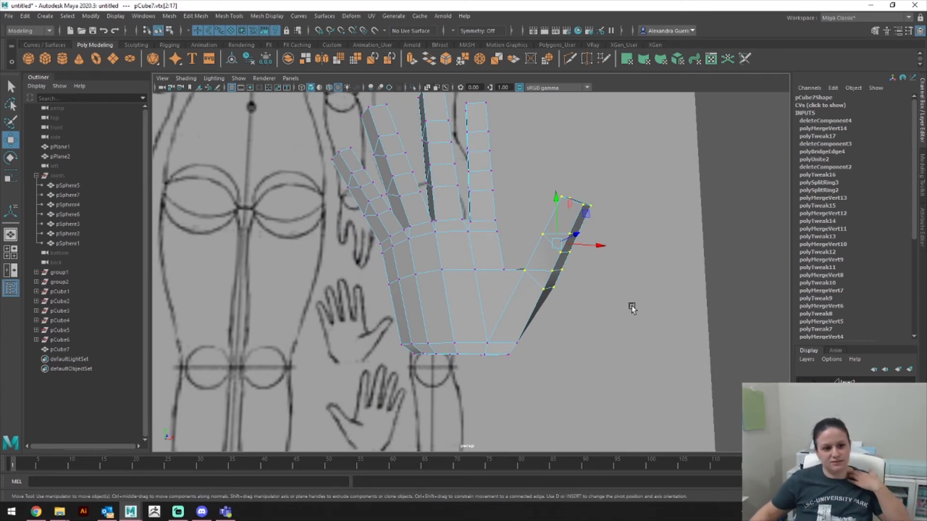
Step: Delete the ring of faces around the open wrist end of the hand
right_drag(483, 245, 480, 216)
mouse_move(500, 236)
alt+mouse_down()
mouse_move(497, 352)
mouse_move(491, 198)
mouse_move(468, 233)
mouse_move(489, 234)
mouse_move(466, 219)
mouse_move(480, 251)
alt+mouse_up()
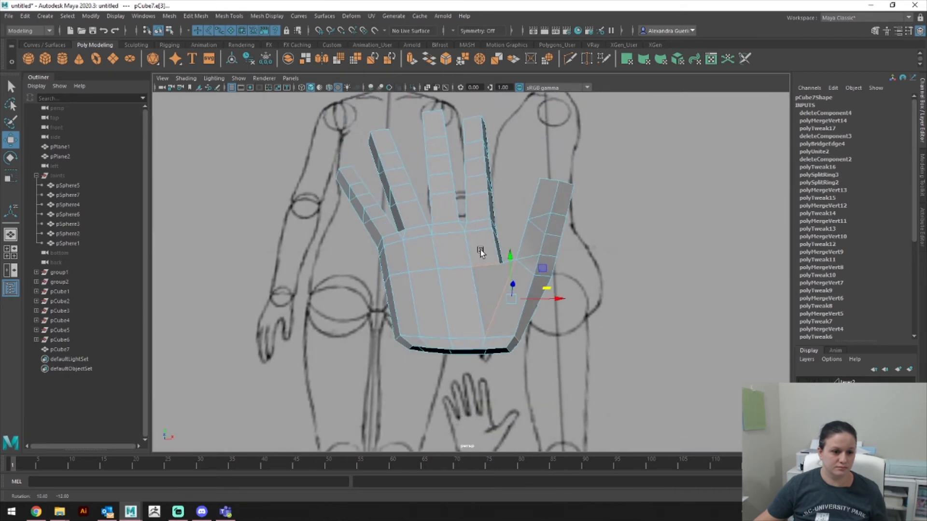
alt+right_drag(480, 251, 630, 204)
alt+middle_drag(546, 242, 556, 219)
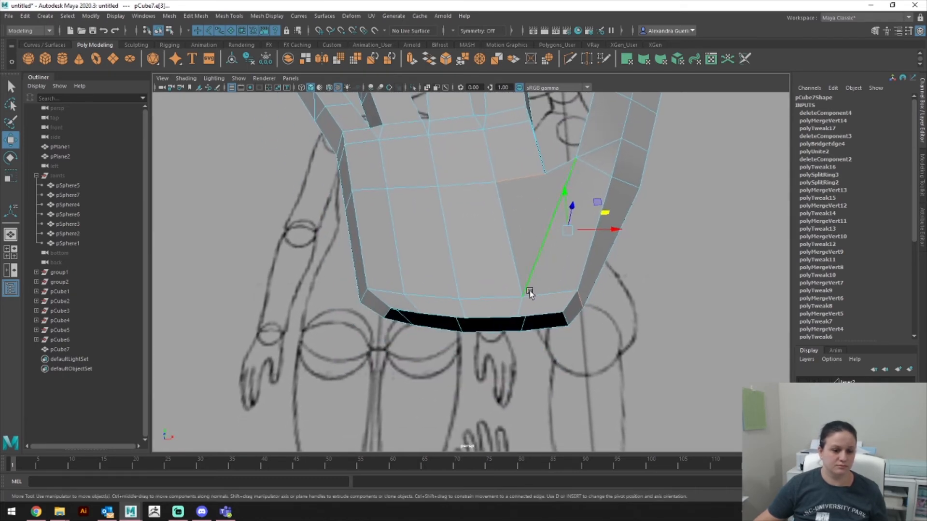
right_click(527, 297)
click(527, 272)
click(531, 310)
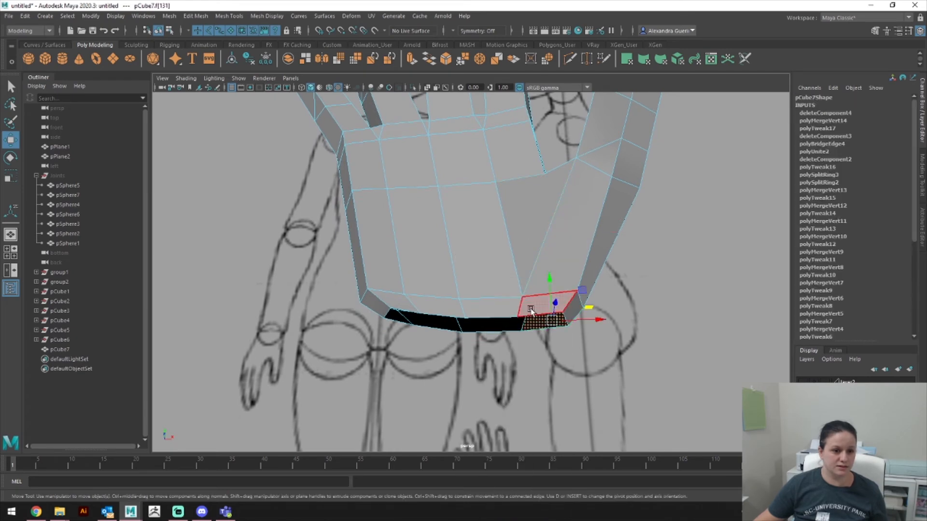
shift+double_click(507, 309)
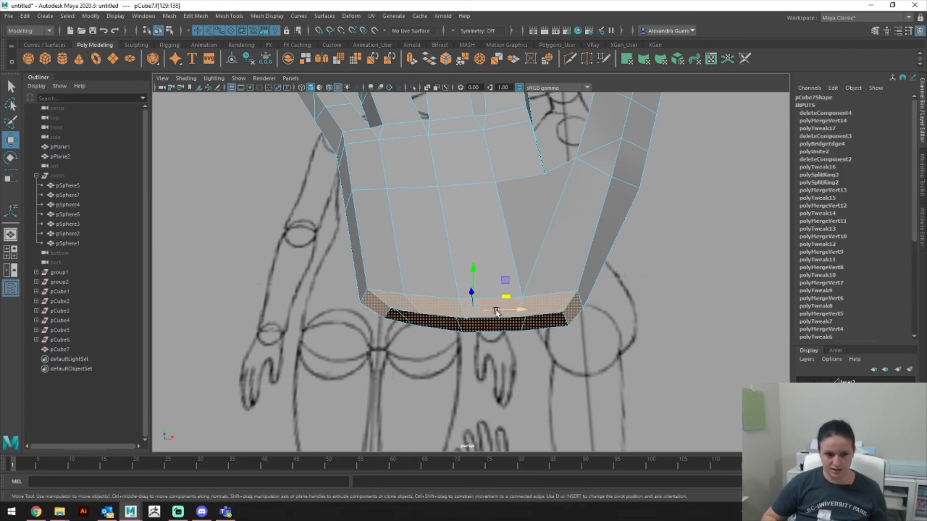
key(Delete)
Step: Create a polygon sphere to serve as the wrist ball joint
alt+drag(513, 281, 513, 253)
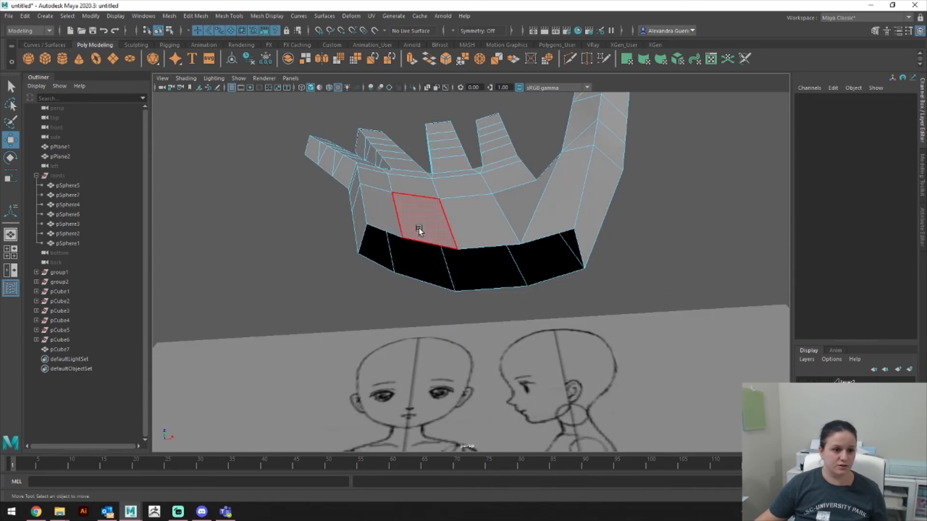
alt+drag(374, 243, 577, 308)
alt+right_drag(576, 308, 300, 280)
mouse_move(530, 288)
alt+mouse_down()
mouse_move(530, 308)
mouse_move(502, 323)
mouse_move(551, 330)
mouse_move(500, 335)
mouse_move(558, 374)
mouse_move(606, 365)
mouse_move(523, 352)
mouse_move(577, 331)
mouse_move(569, 282)
mouse_move(531, 270)
alt+mouse_up()
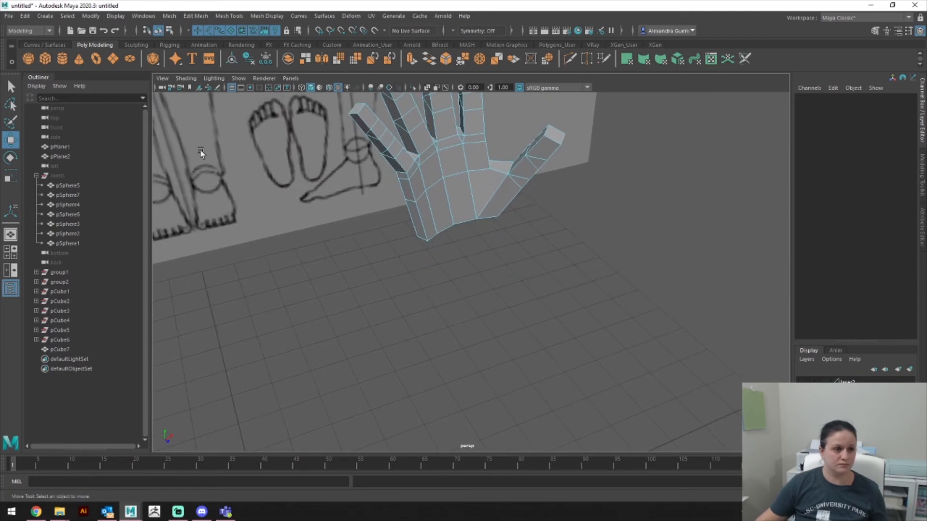
click(29, 59)
alt+middle_drag(465, 291, 513, 226)
alt+right_drag(513, 225, 407, 281)
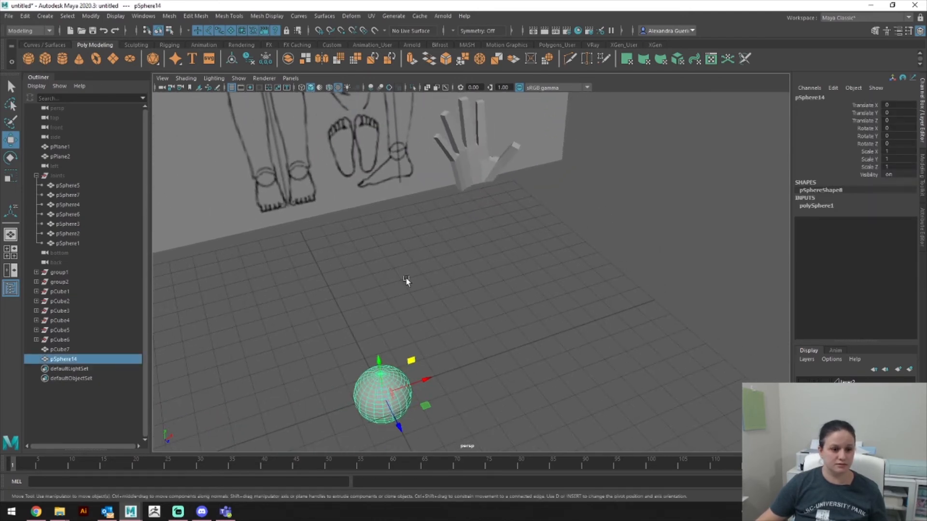
Step: Set the new sphere's subdivisions to 8 around the axis and 6 in height
click(922, 183)
click(922, 217)
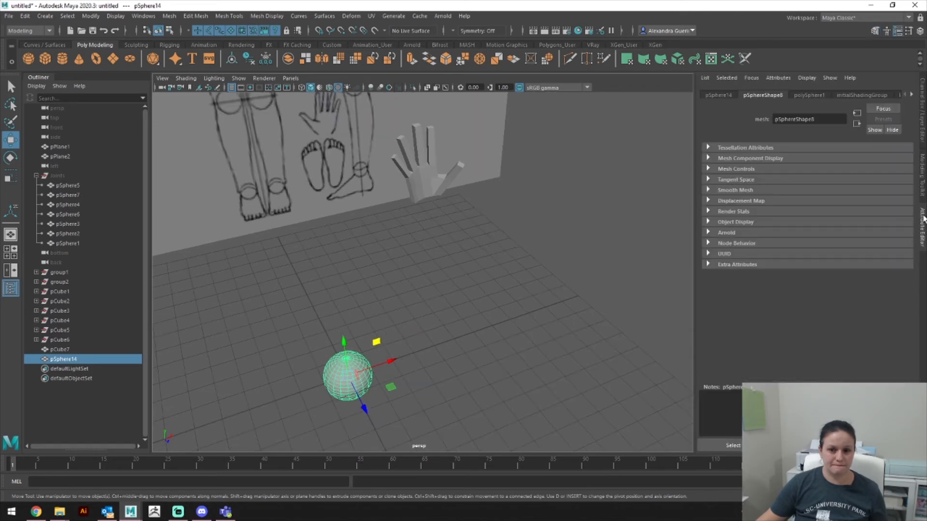
click(805, 95)
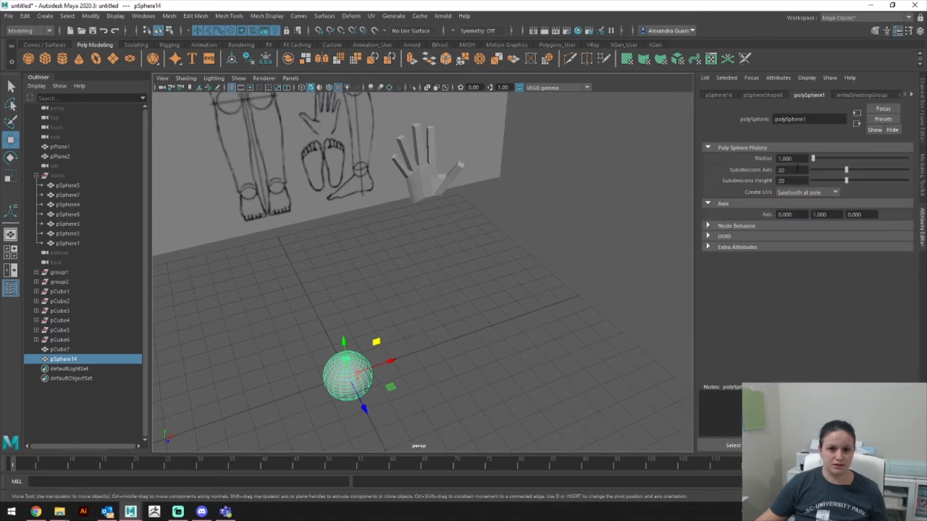
text(8)
key(Tab)
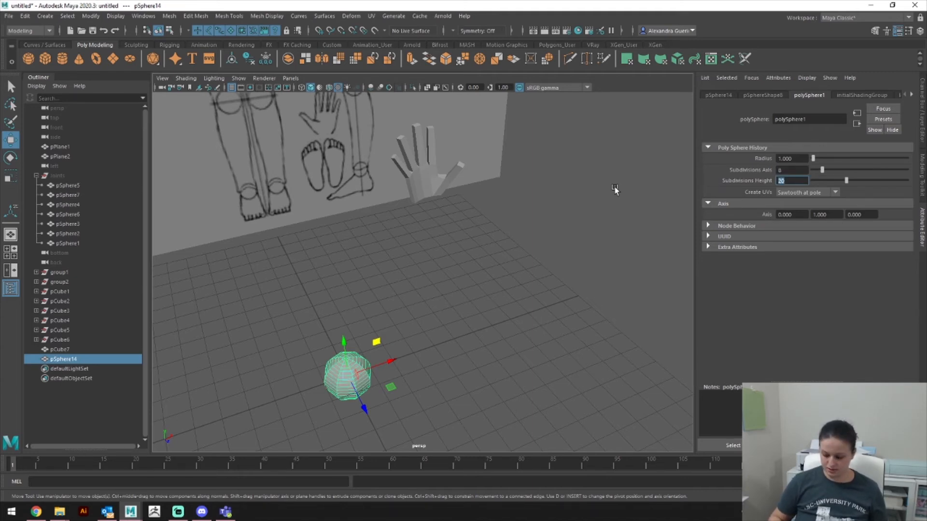
text(6)
key(Return)
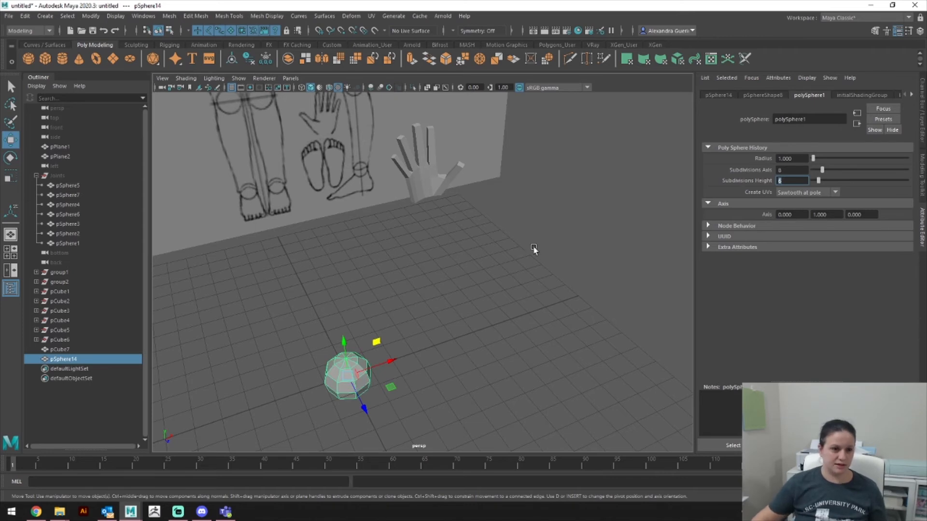
Step: Move the sphere in the front view to just below the open wrist end of the hand
key(space)
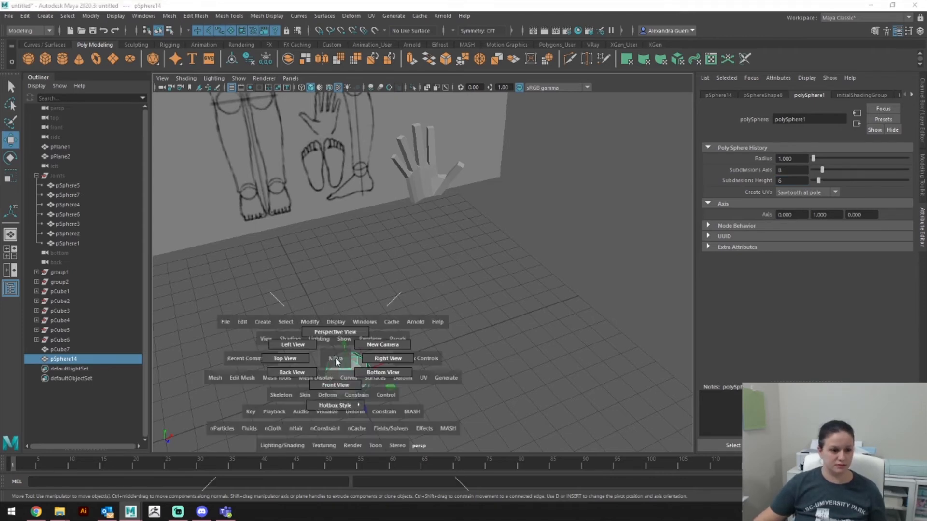
key(space)
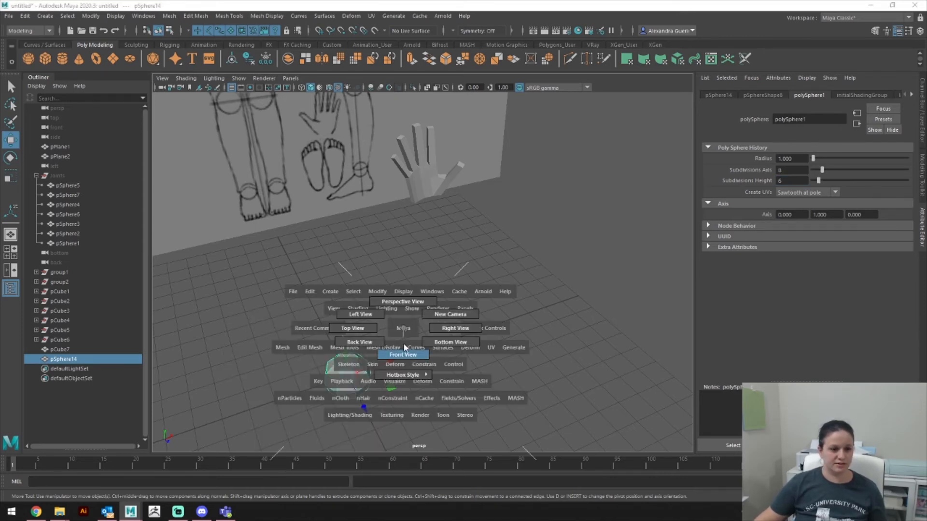
key(space)
key(space)
scroll(419, 339, down, 10)
alt+middle_drag(415, 337, 416, 307)
drag(389, 373, 452, 248)
scroll(442, 262, up, 6)
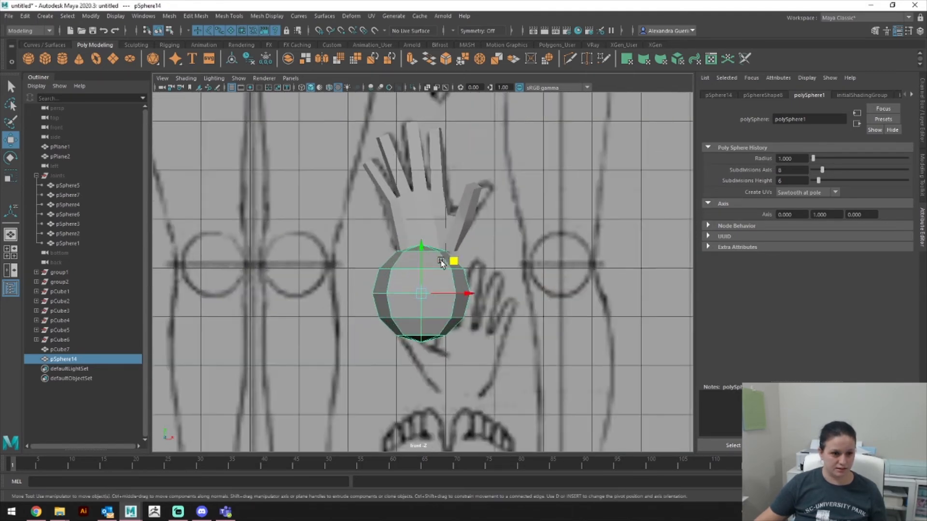
scroll(442, 262, up, 4)
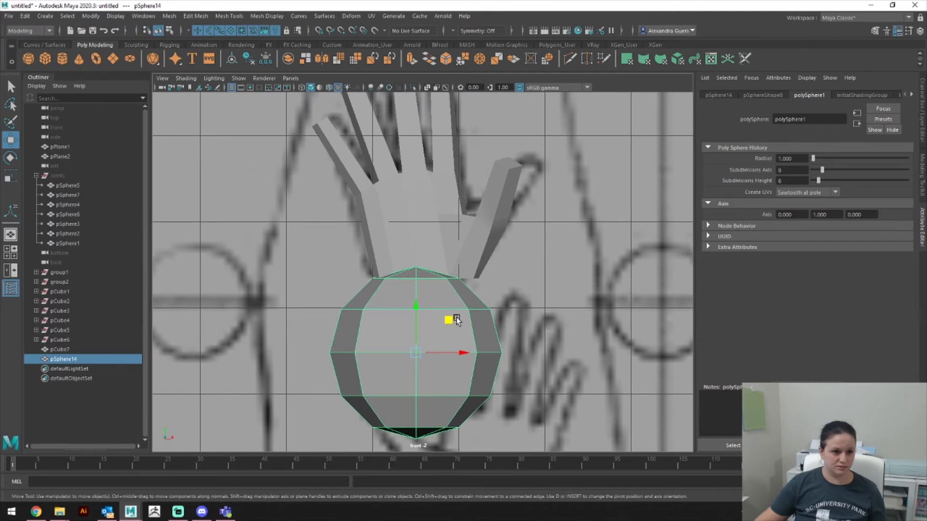
drag(449, 321, 462, 307)
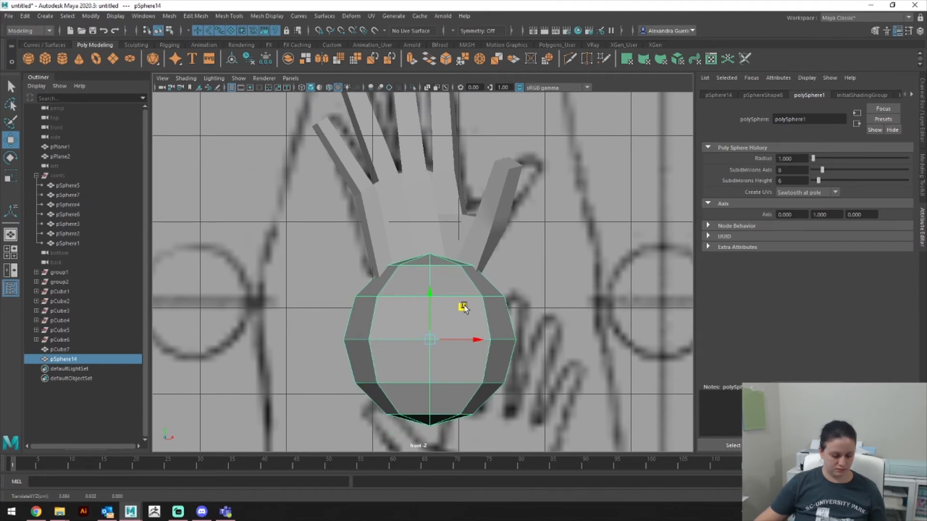
Step: Scale the sphere down toward the width of the wrist and move it up into the wrist opening
key(r)
drag(428, 335, 390, 352)
key(w)
drag(429, 296, 365, 241)
Step: Freeze the wrist sphere's transformations
key(space)
alt+right_drag(366, 241, 814, 313)
alt+middle_drag(466, 231, 474, 250)
alt+drag(473, 252, 582, 285)
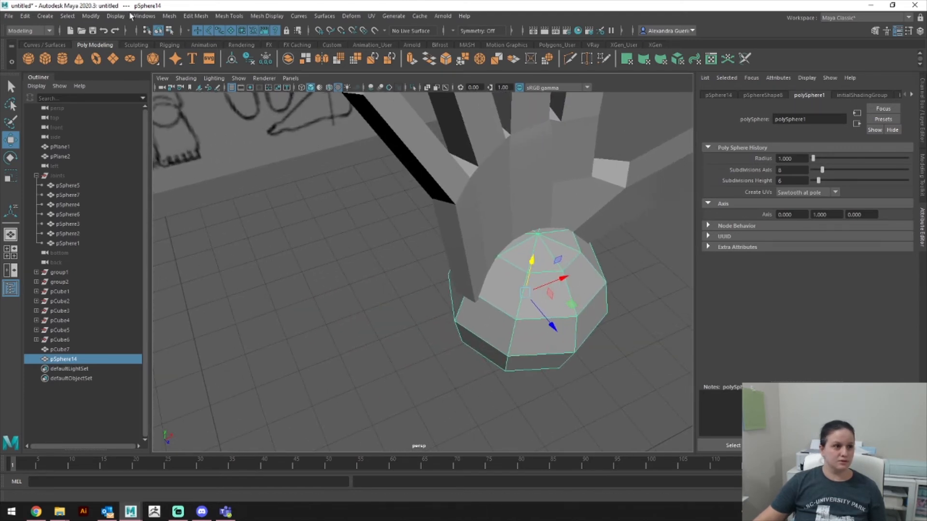
click(91, 16)
click(111, 56)
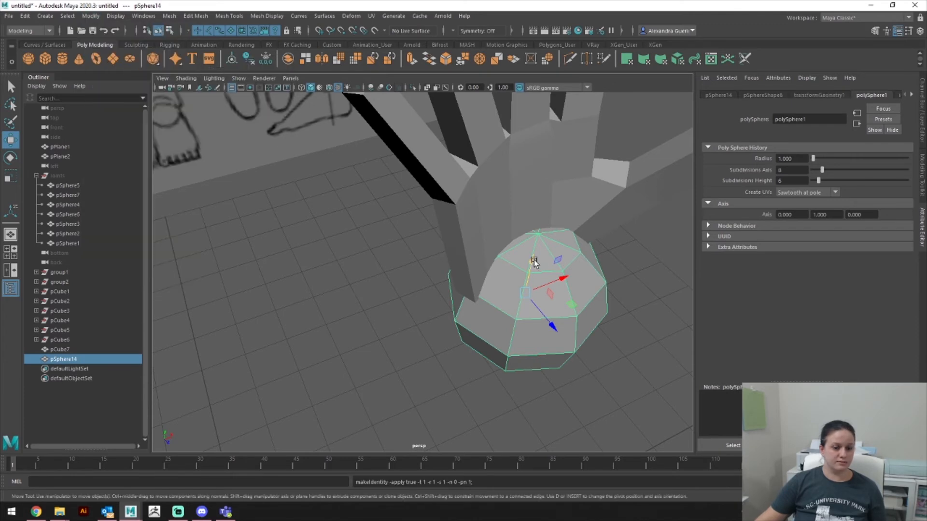
Step: Select the upper faces on the far side of the wrist sphere beneath the palm and delete them
right_click(558, 246)
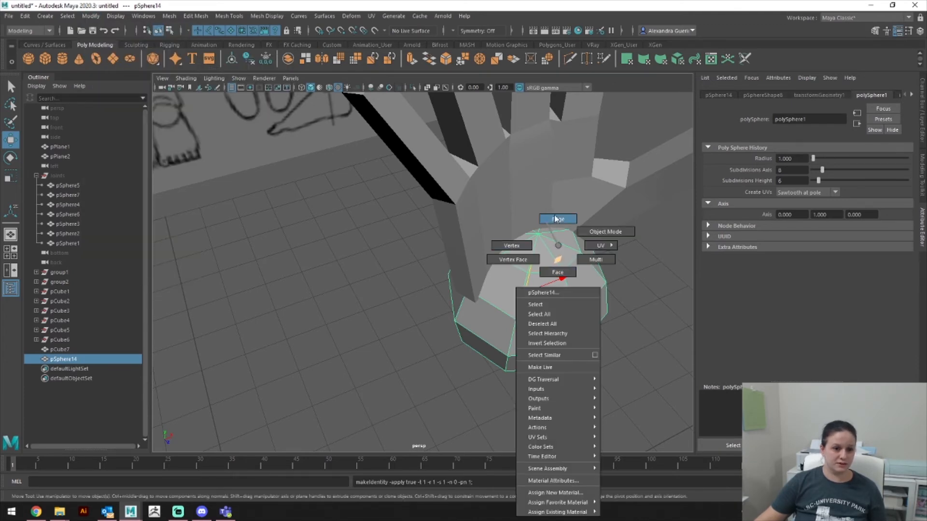
click(553, 271)
click(510, 242)
alt+drag(517, 245, 435, 261)
shift+click(479, 231)
shift+click(349, 196)
alt+drag(316, 354, 439, 364)
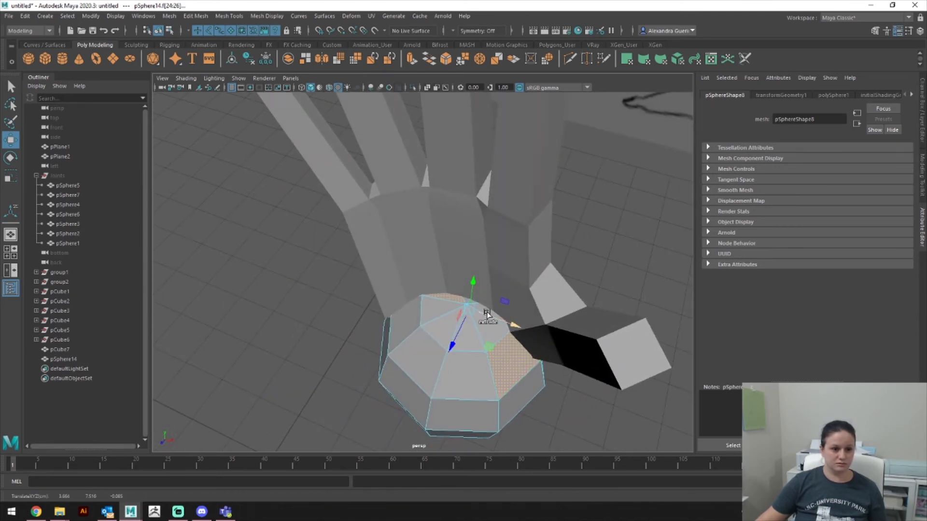
shift+drag(467, 298, 466, 298)
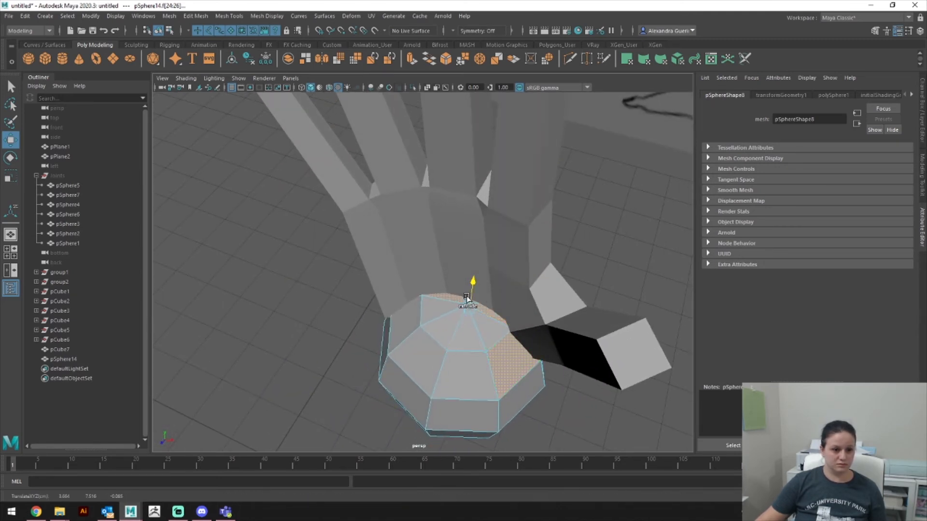
key(q)
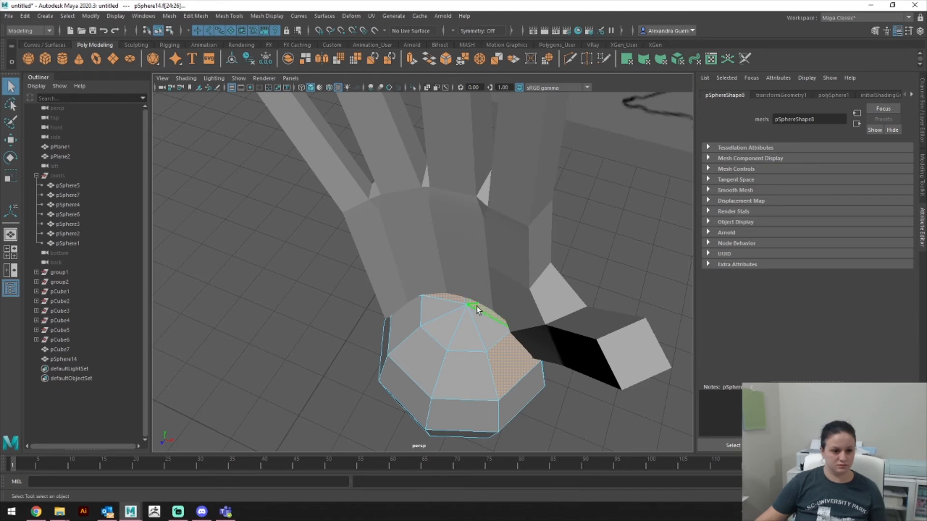
mouse_move(521, 363)
alt+mouse_down()
mouse_move(390, 290)
mouse_move(472, 269)
mouse_move(526, 298)
alt+mouse_up()
click(474, 342)
Step: Examine how the wrist sphere sits inside the hand in wireframe and shaded display
click(301, 88)
mouse_move(374, 208)
alt+mouse_down()
mouse_move(385, 250)
mouse_move(394, 226)
alt+mouse_up()
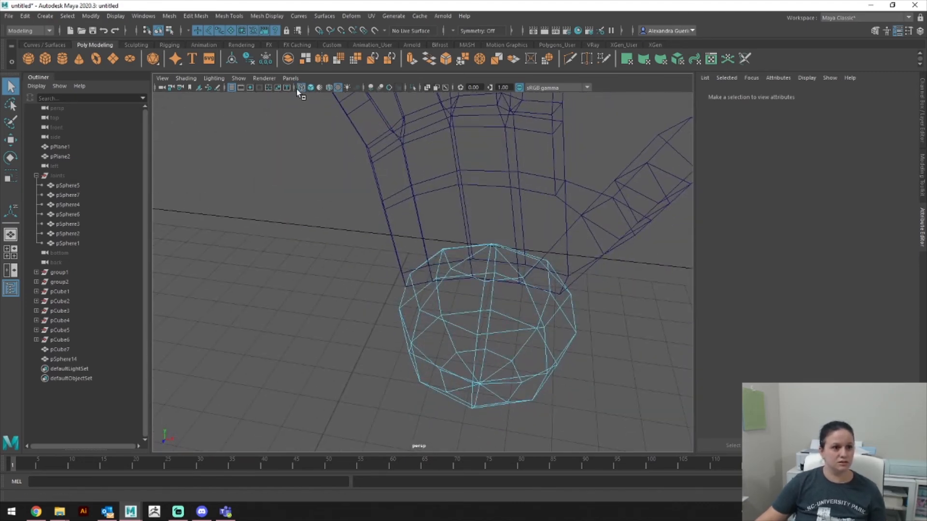
click(311, 88)
mouse_move(522, 289)
alt+mouse_down()
mouse_move(444, 319)
mouse_move(508, 331)
alt+mouse_up()
alt+right_drag(508, 331, 423, 249)
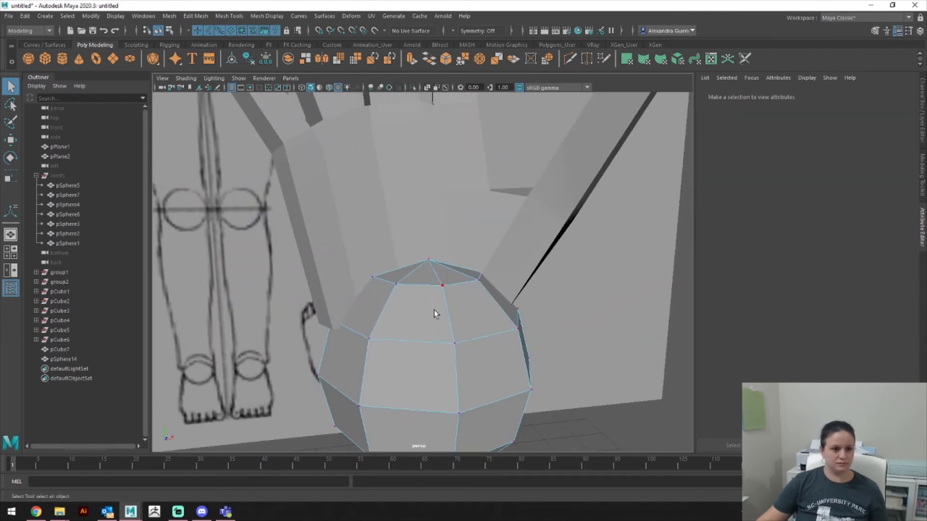
right_drag(433, 311, 499, 231)
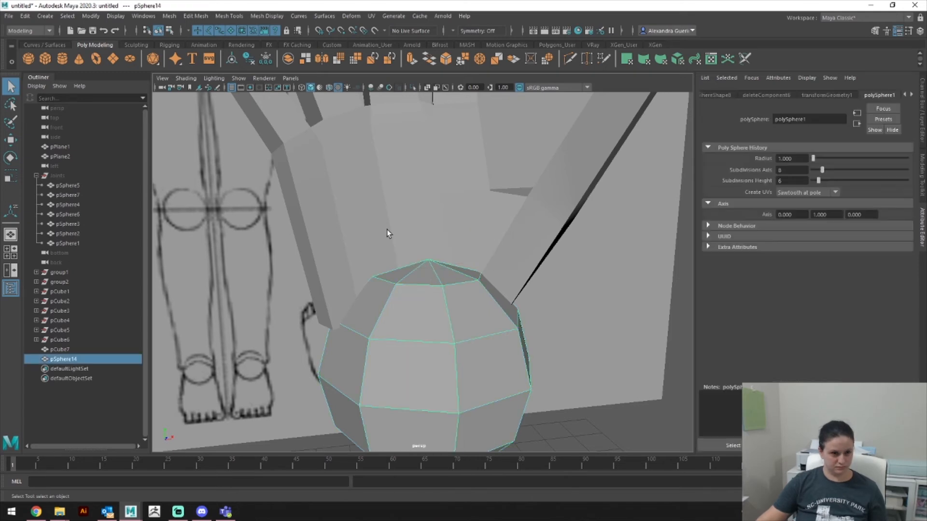
click(452, 324)
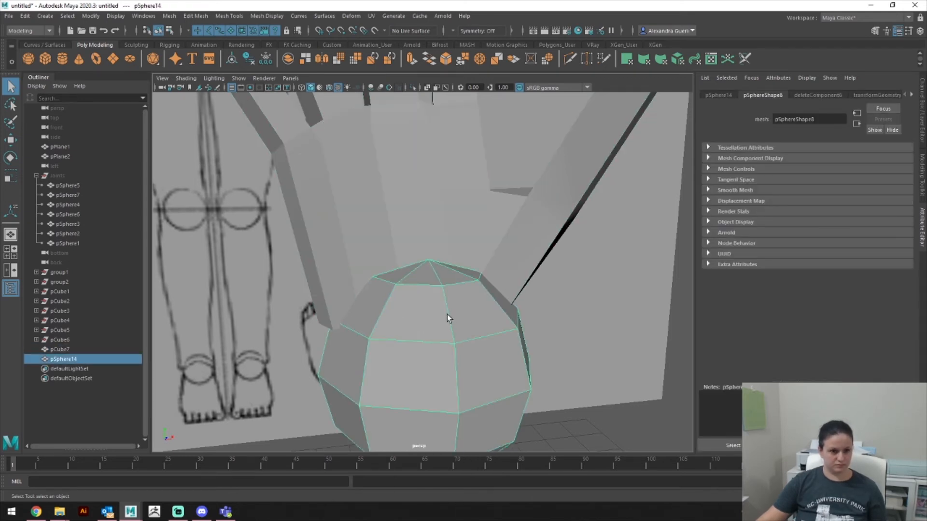
Step: Try to insert an edge loop around the lower palm of the hand with the Insert Edge Loop tool
click(455, 252)
alt+drag(552, 319, 259, 263)
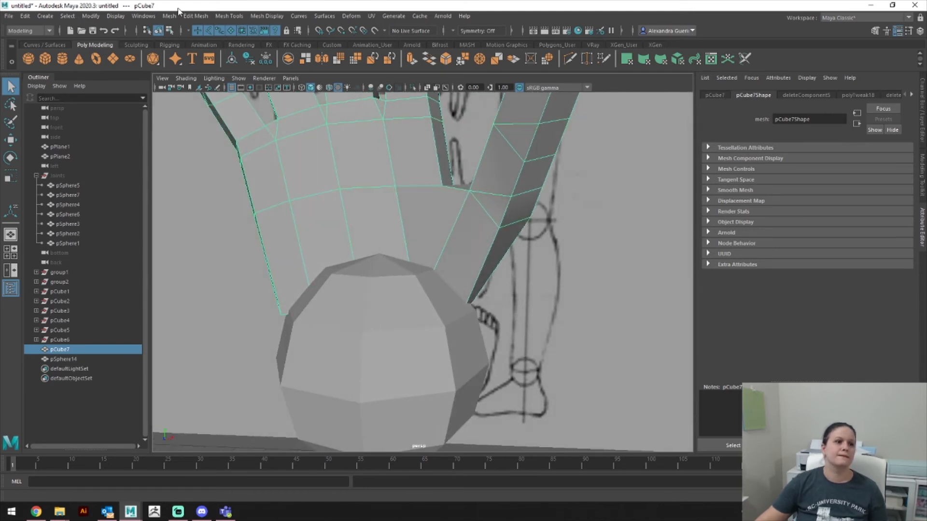
click(190, 16)
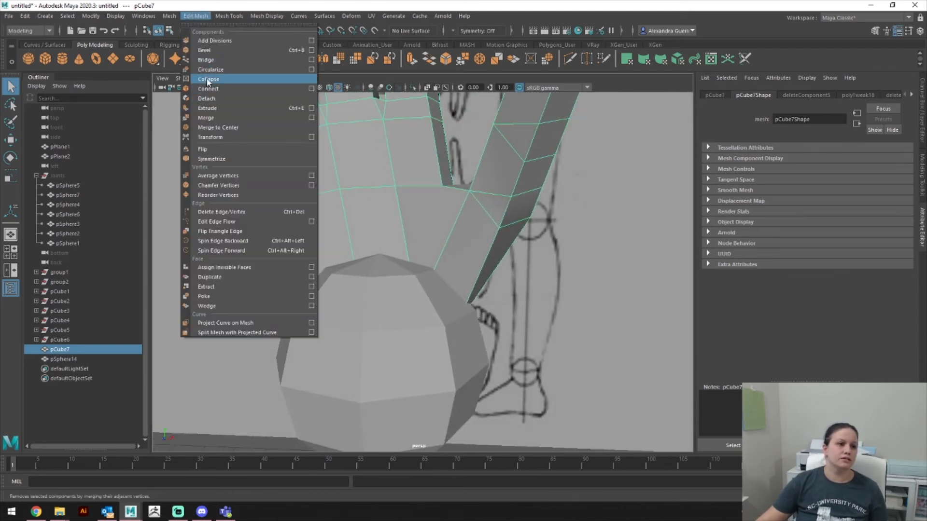
click(228, 16)
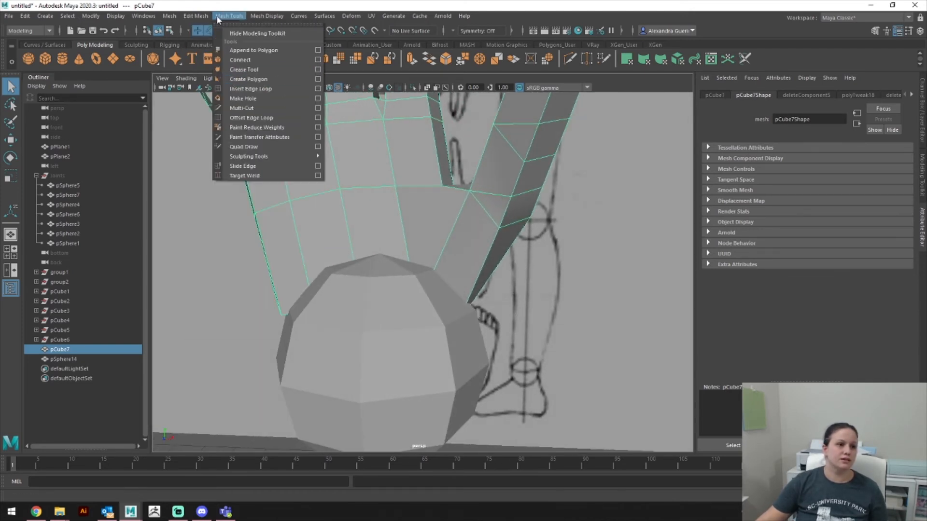
click(250, 89)
click(409, 258)
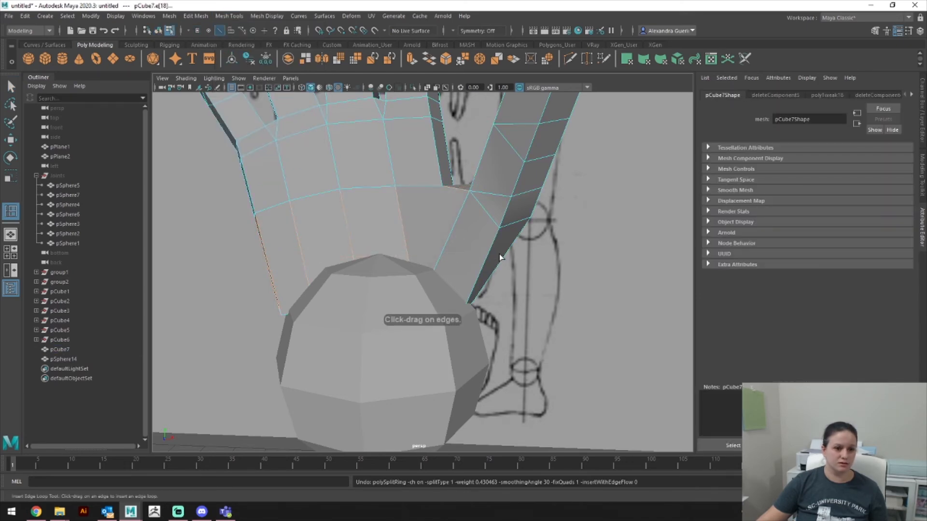
alt+drag(410, 258, 415, 243)
click(348, 247)
alt+drag(347, 247, 537, 261)
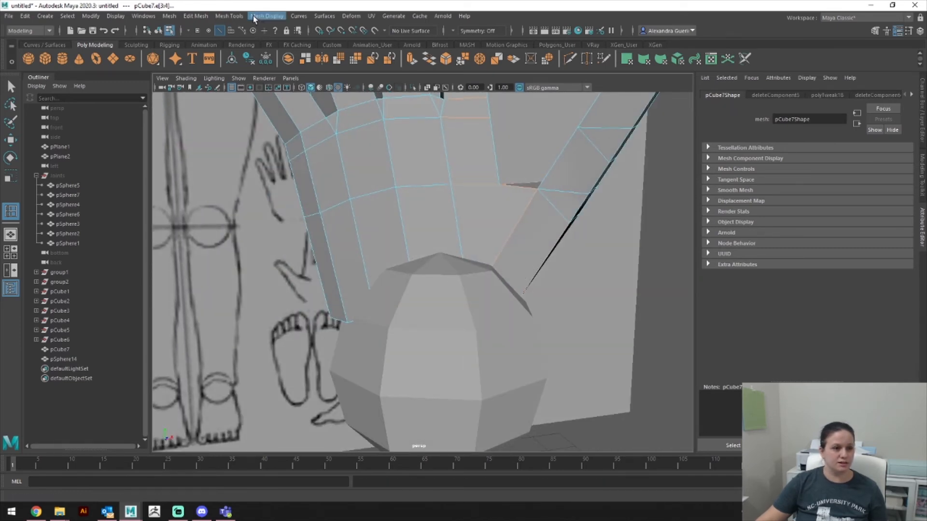
Step: Try a Multi-Cut around the lower palm just above the wrist opening
click(922, 183)
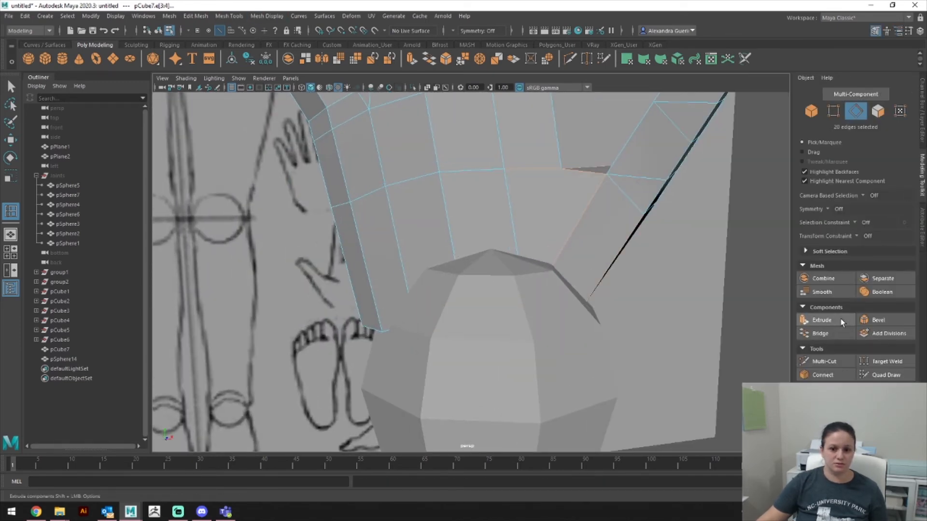
click(824, 361)
click(365, 260)
alt+drag(550, 248, 386, 266)
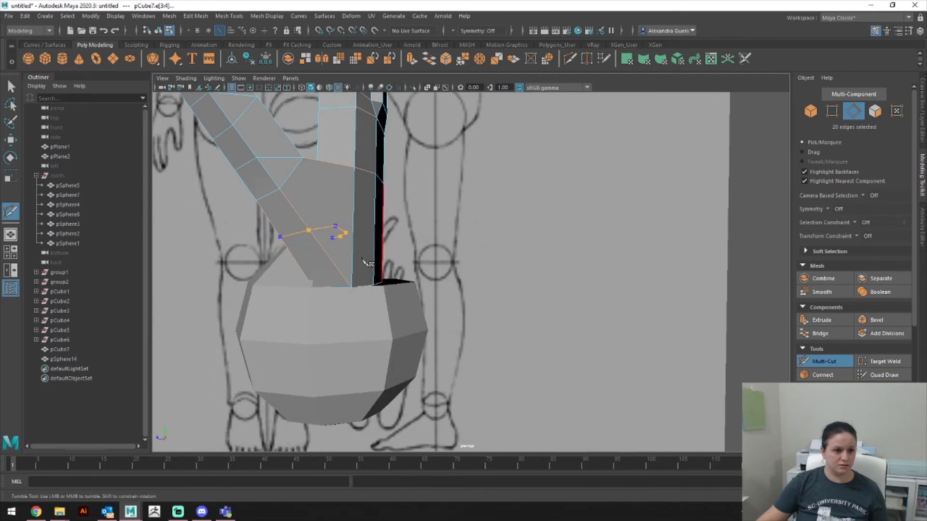
alt+drag(320, 241, 325, 262)
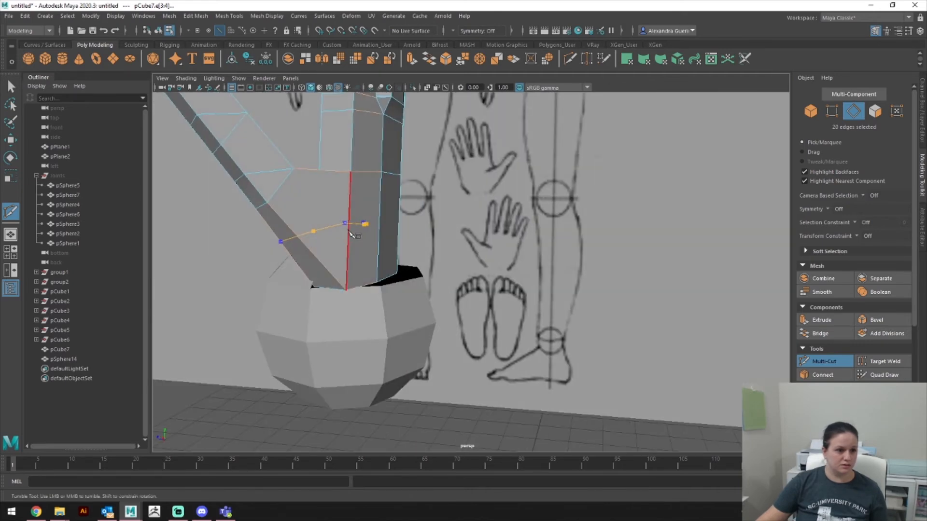
alt+drag(352, 231, 555, 251)
alt+drag(675, 282, 597, 300)
key(Return)
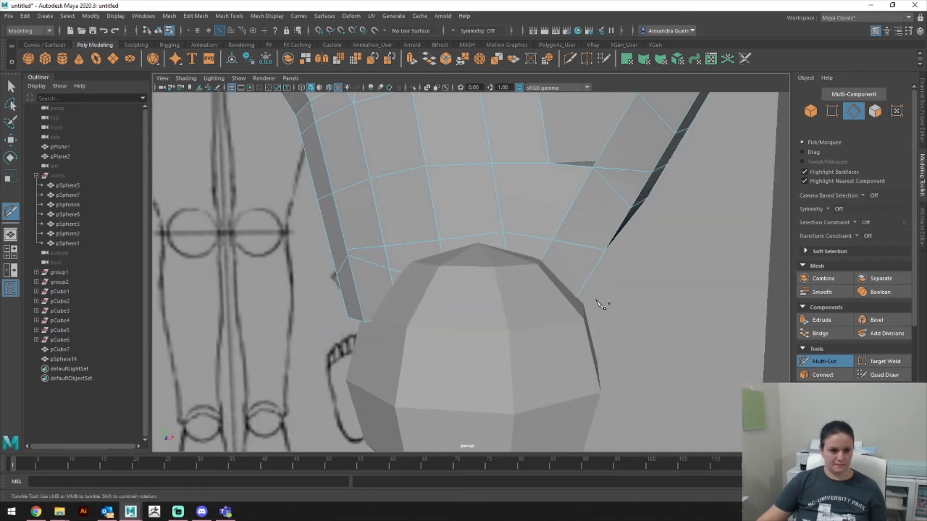
Step: Cut a fresh line of edges all around the hand with Multi-Cut, between the thumb base and the wrist opening
alt+middle_drag(633, 287, 658, 296)
alt+drag(587, 316, 515, 322)
click(402, 301)
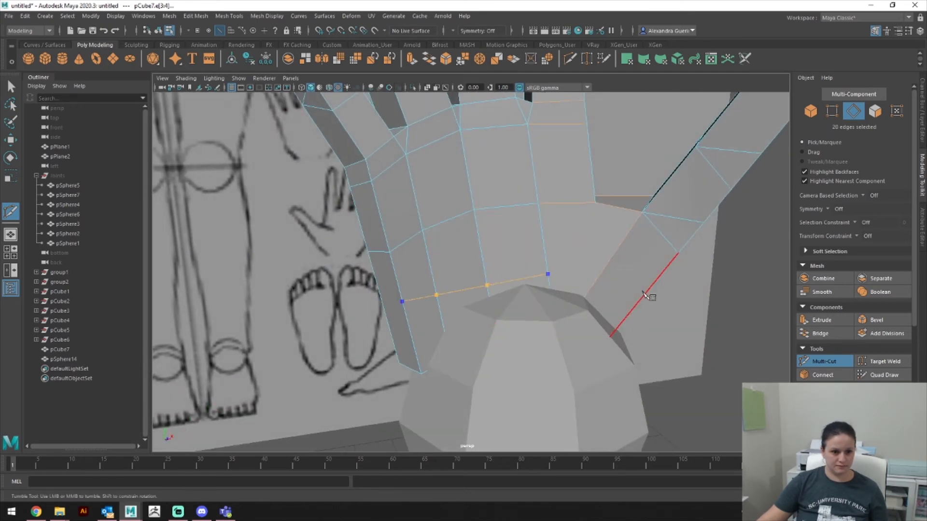
alt+drag(656, 296, 572, 306)
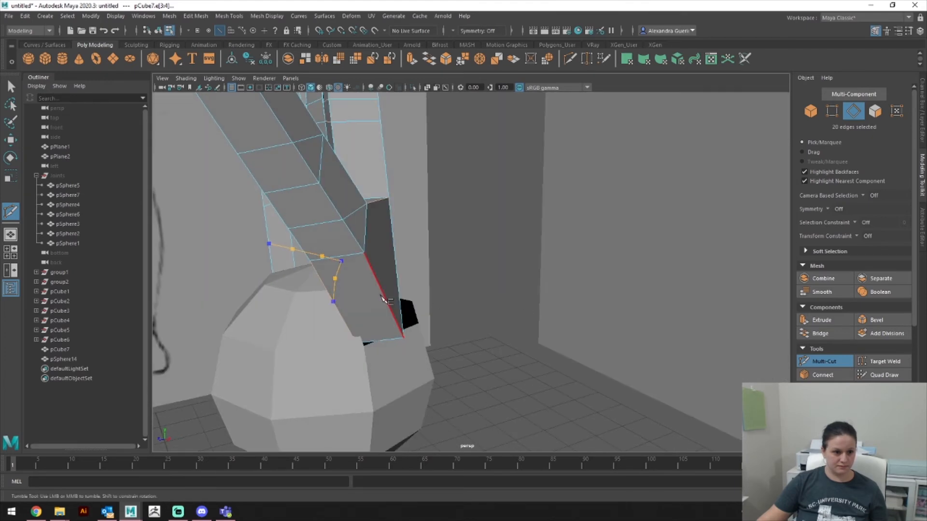
alt+drag(456, 298, 420, 318)
alt+middle_drag(420, 319, 405, 328)
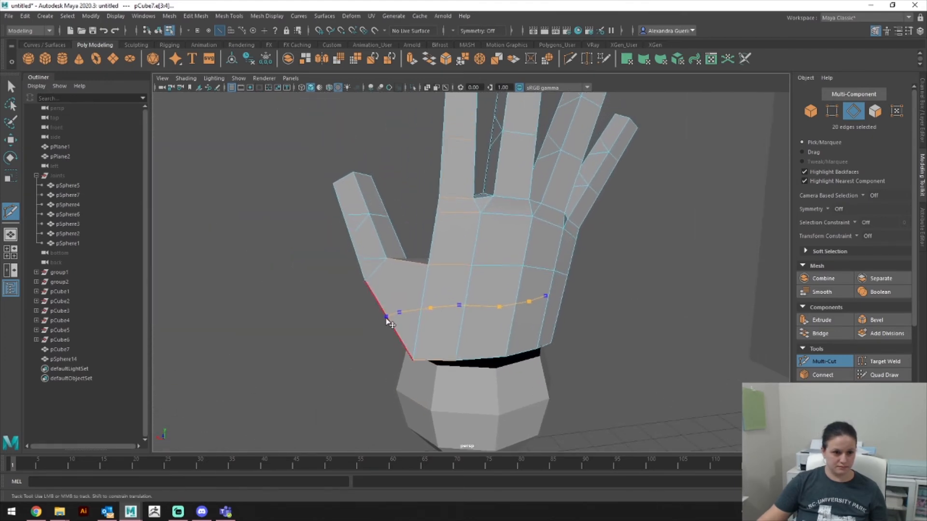
alt+drag(433, 312, 543, 343)
alt+drag(386, 327, 355, 310)
click(652, 333)
alt+drag(651, 333, 533, 355)
key(Return)
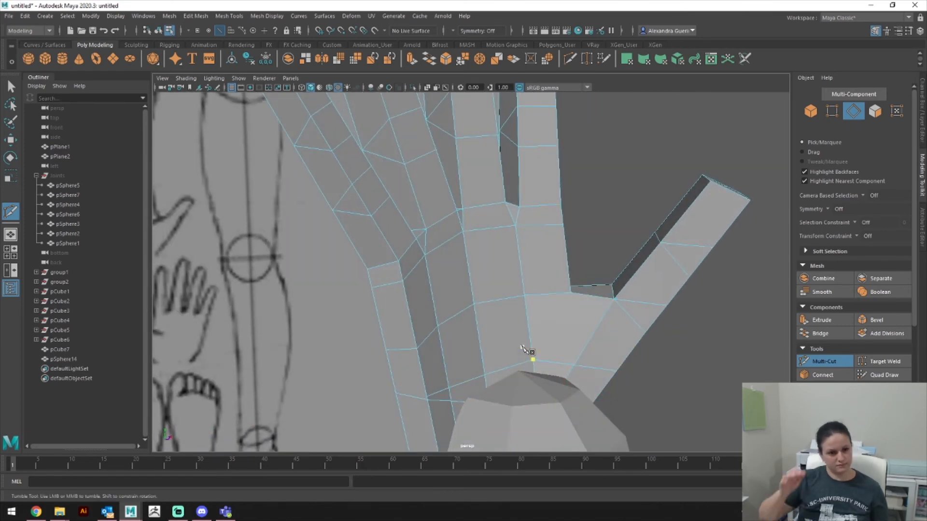
Step: Move the wrist sphere straight down, clear of the hand's wrist opening
alt+drag(531, 356, 548, 310)
alt+right_drag(549, 310, 545, 256)
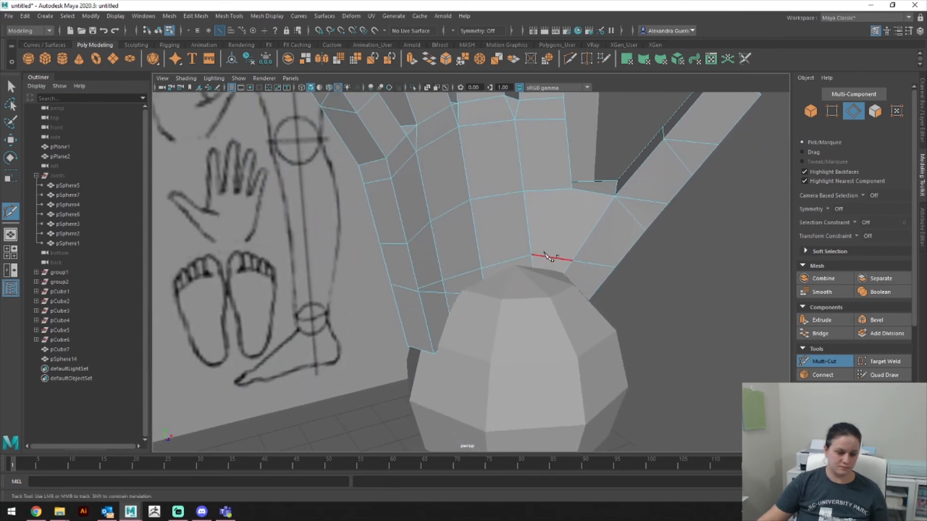
right_drag(475, 219, 516, 203)
click(502, 300)
key(w)
right_drag(519, 244, 574, 261)
scroll(515, 411, down, 3)
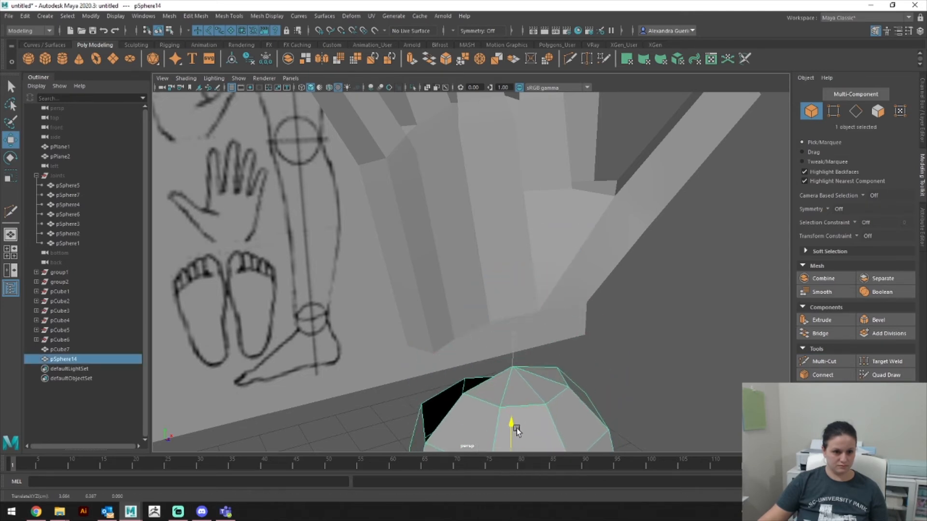
Step: Select the five stray edges running diagonally across the lower palm to the wrist and delete them
click(506, 266)
scroll(498, 276, up, 5)
right_drag(497, 245, 485, 221)
double_click(531, 288)
click(530, 320)
shift+click(511, 316)
shift+click(433, 304)
shift+click(378, 289)
shift+click(401, 293)
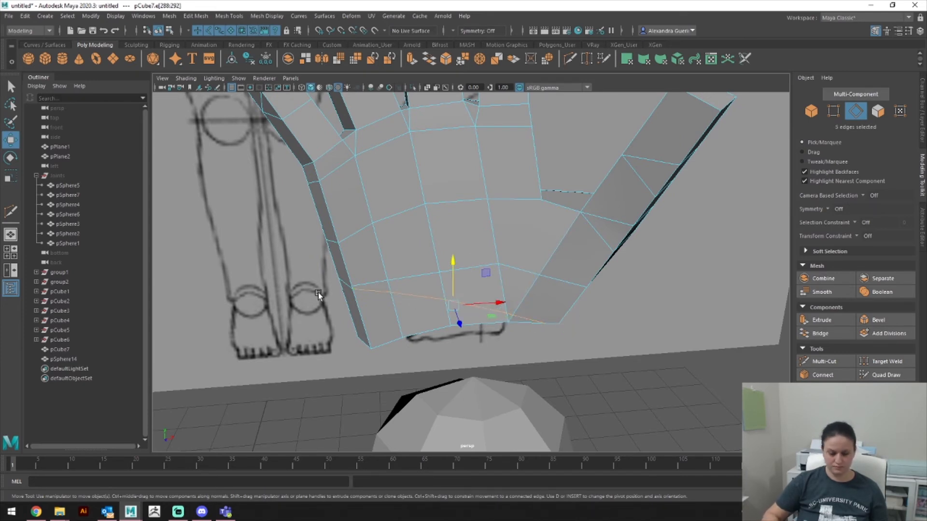
Step: Delete the leftover stray vertices on the vertical edges of the lower palm
right_drag(434, 268, 381, 244)
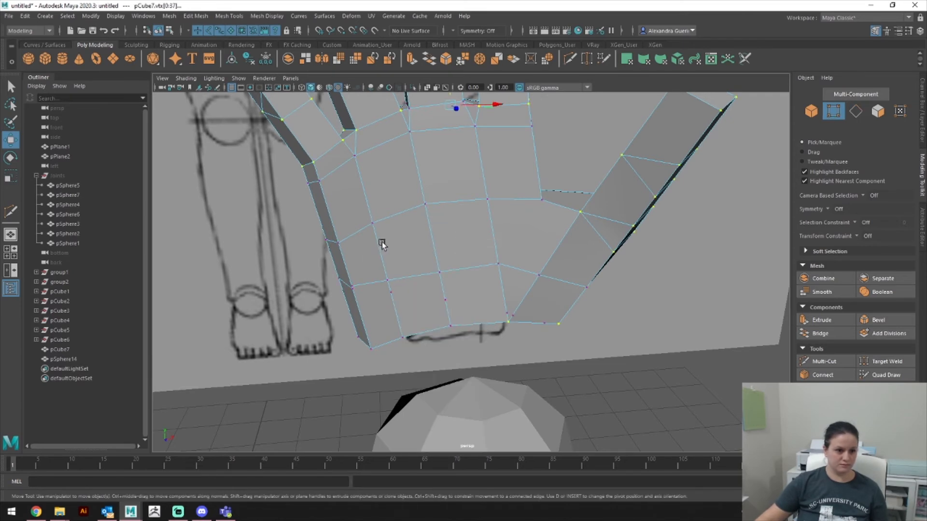
click(352, 284)
key(q)
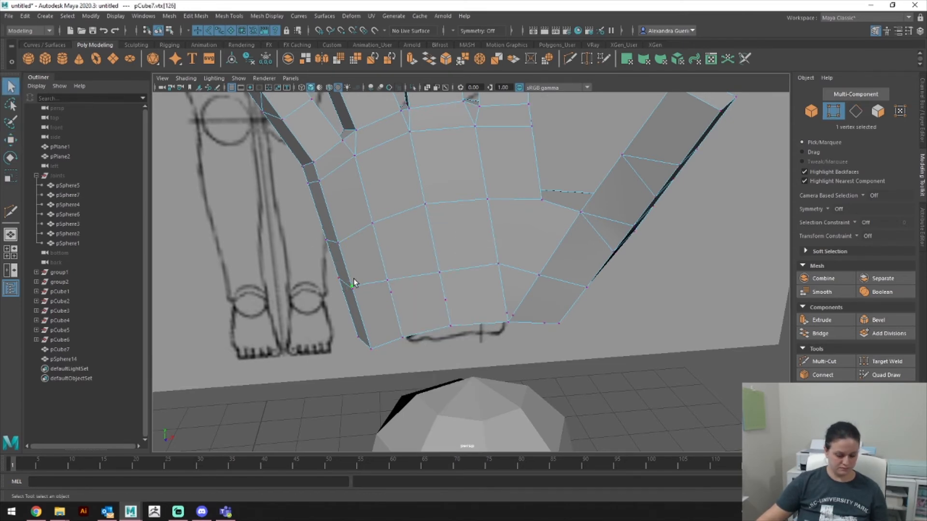
key(w)
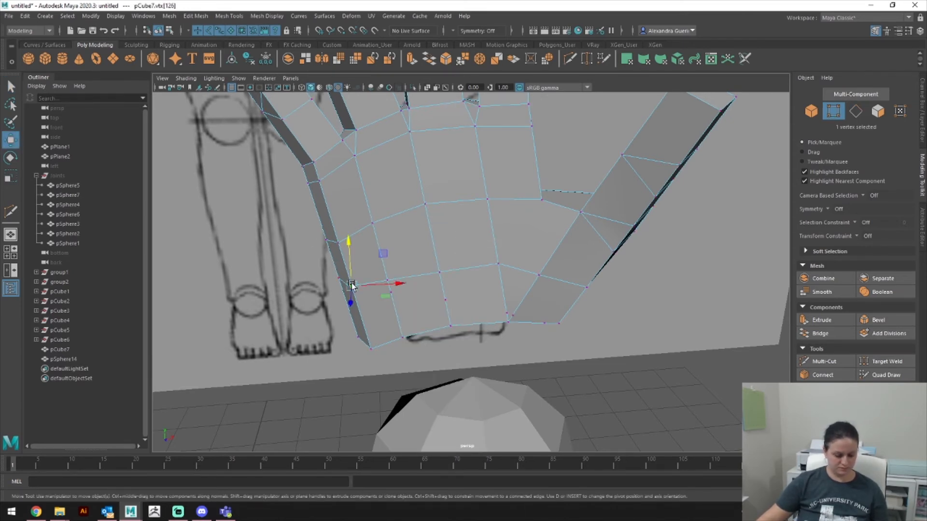
drag(597, 364, 369, 285)
key(Delete)
Step: Merge the overlapping vertices at the little-finger end of the new palm edge line
drag(322, 267, 389, 294)
click(201, 17)
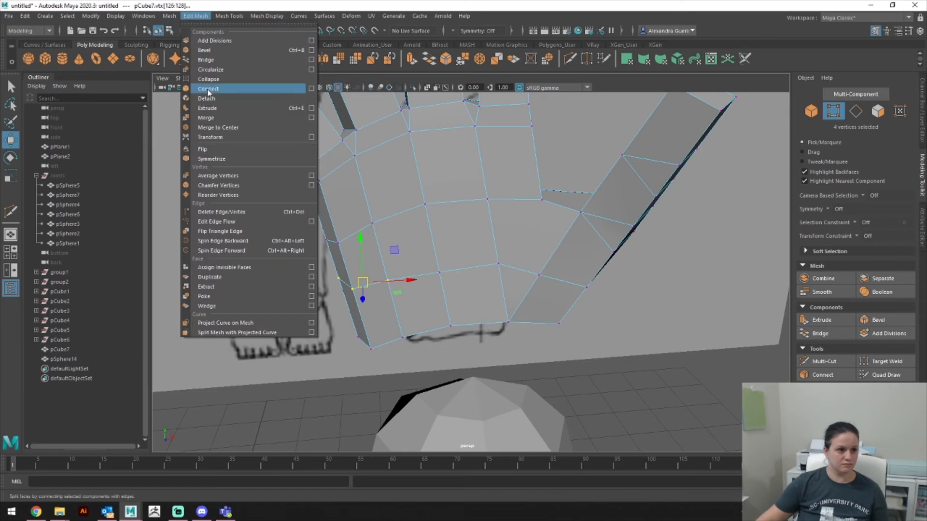
click(206, 117)
right_drag(515, 243, 581, 202)
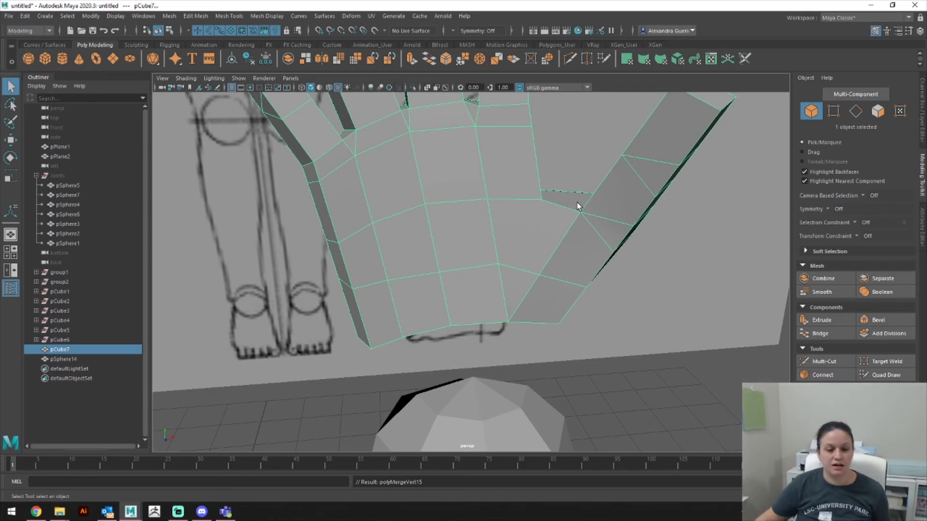
Step: Set the wrist sphere's Translate Y to 0 to return it to the wrist opening
mouse_move(565, 213)
alt+mouse_down()
mouse_move(536, 213)
mouse_move(575, 192)
mouse_move(652, 266)
mouse_move(572, 277)
mouse_move(559, 306)
mouse_move(585, 242)
mouse_move(506, 202)
mouse_move(577, 215)
mouse_move(534, 213)
alt+mouse_up()
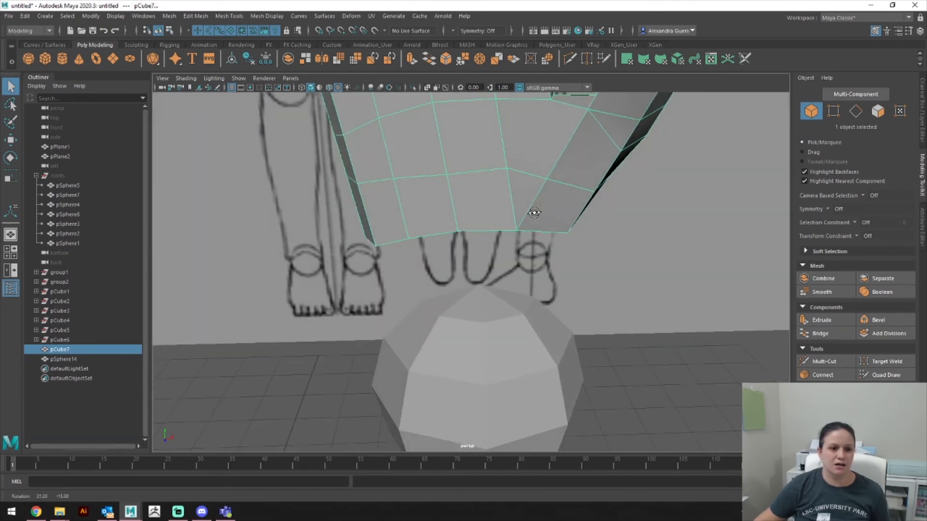
click(491, 309)
alt+drag(491, 309, 640, 326)
mouse_move(524, 363)
alt+mouse_down()
mouse_move(526, 314)
mouse_move(471, 304)
mouse_move(610, 298)
alt+mouse_up()
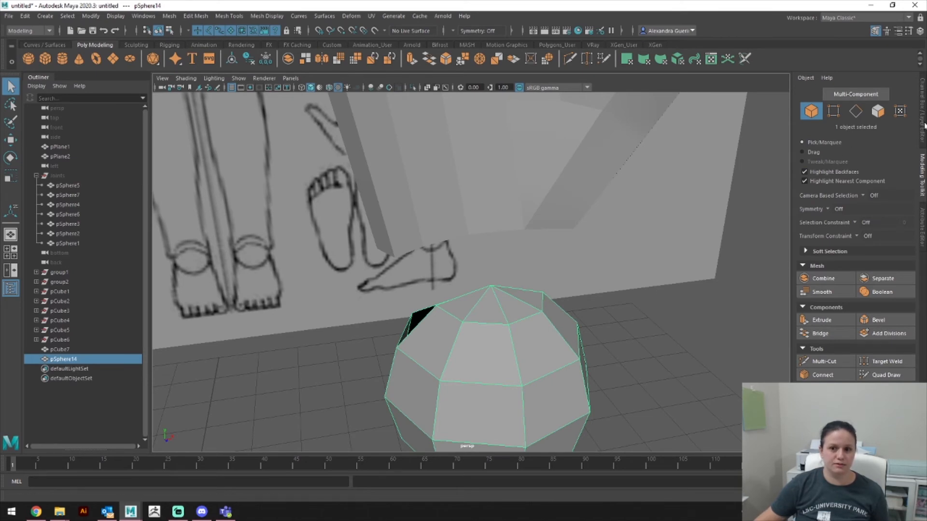
click(923, 125)
key(Return)
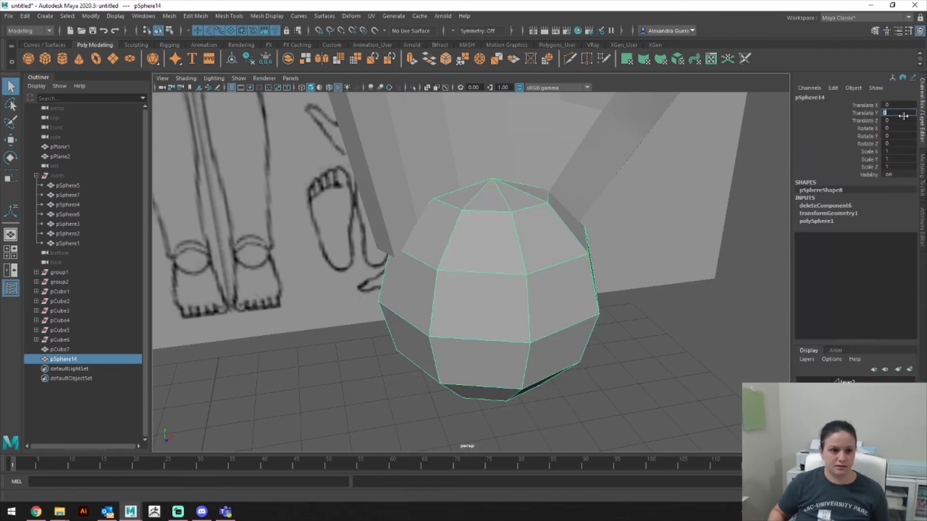
Step: Try to connect the edges down the little-finger side of the hand with two segments
alt+drag(628, 145, 484, 259)
click(489, 250)
right_drag(495, 245, 492, 222)
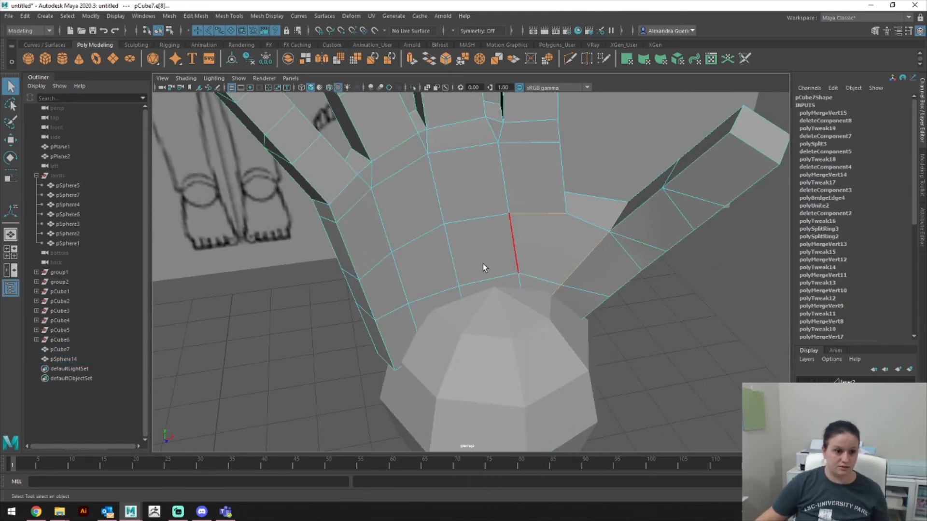
click(486, 262)
alt+drag(486, 261, 529, 257)
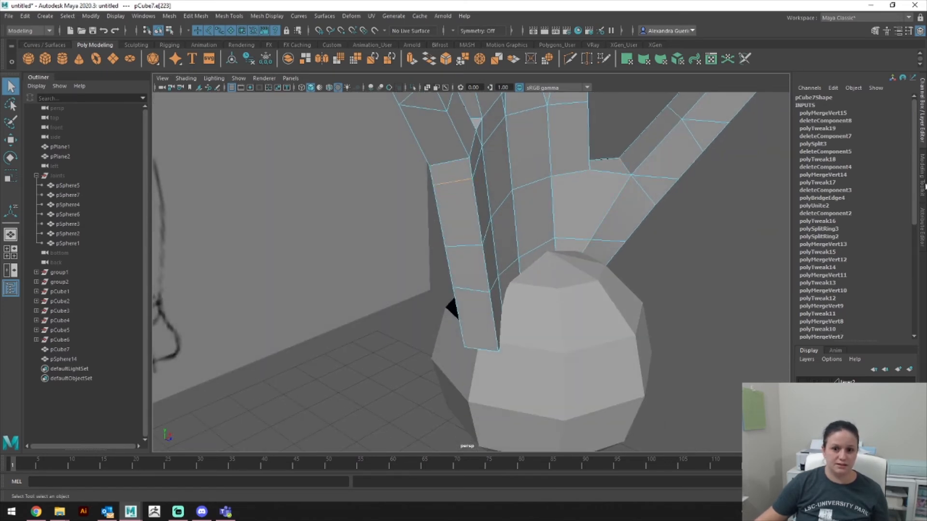
click(924, 186)
click(823, 375)
ctrl+middle_drag(536, 296, 554, 296)
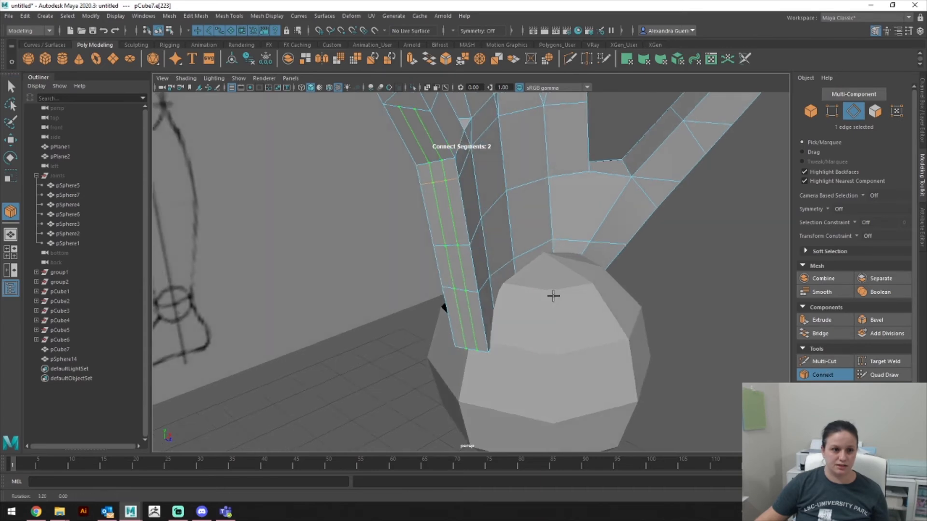
alt+drag(555, 296, 551, 269)
key(ctrl+z)
alt+middle_drag(557, 220, 558, 290)
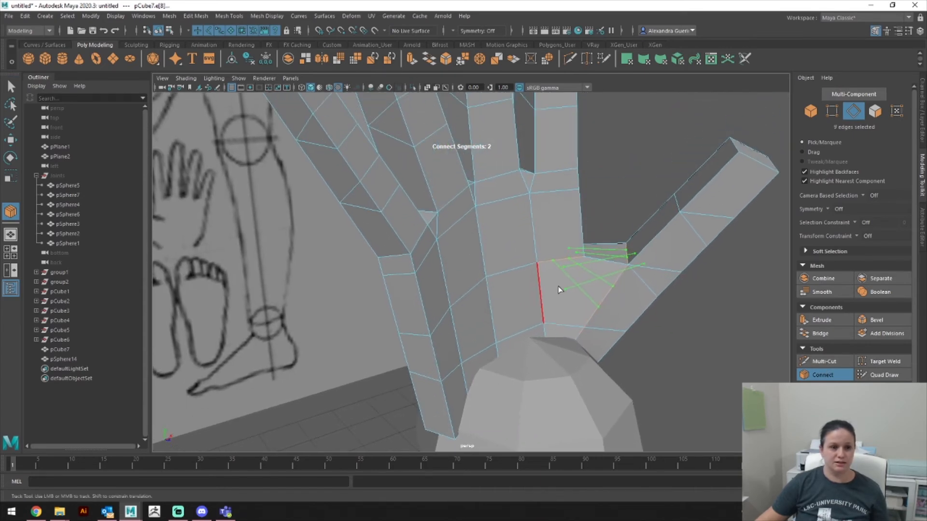
Step: Try to cut a diagonal edge down the thumb side of the palm with Multi-Cut
right_drag(554, 243, 600, 259)
alt+drag(600, 259, 484, 252)
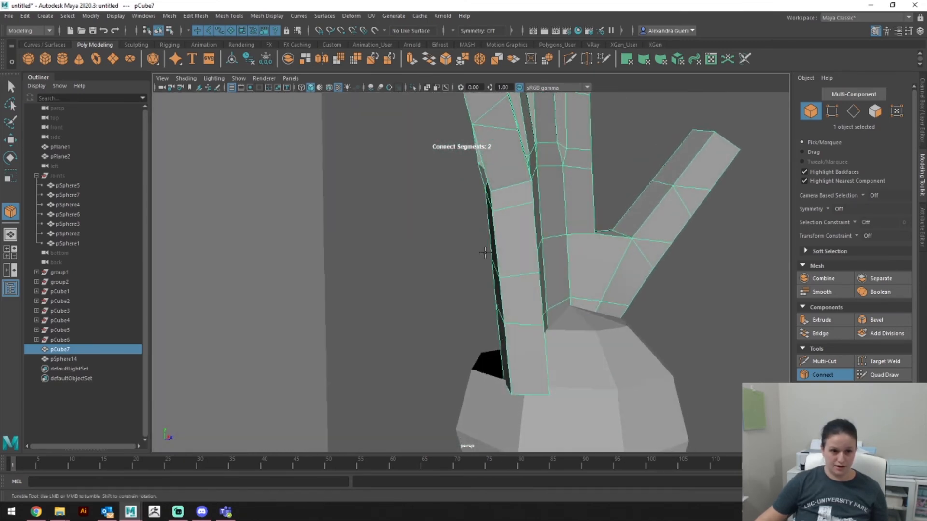
click(834, 367)
click(490, 192)
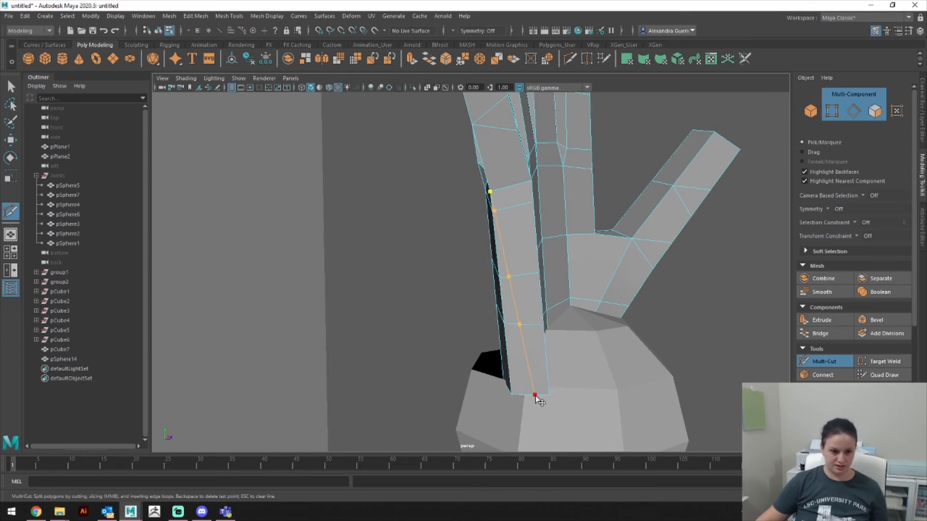
alt+drag(579, 389, 313, 255)
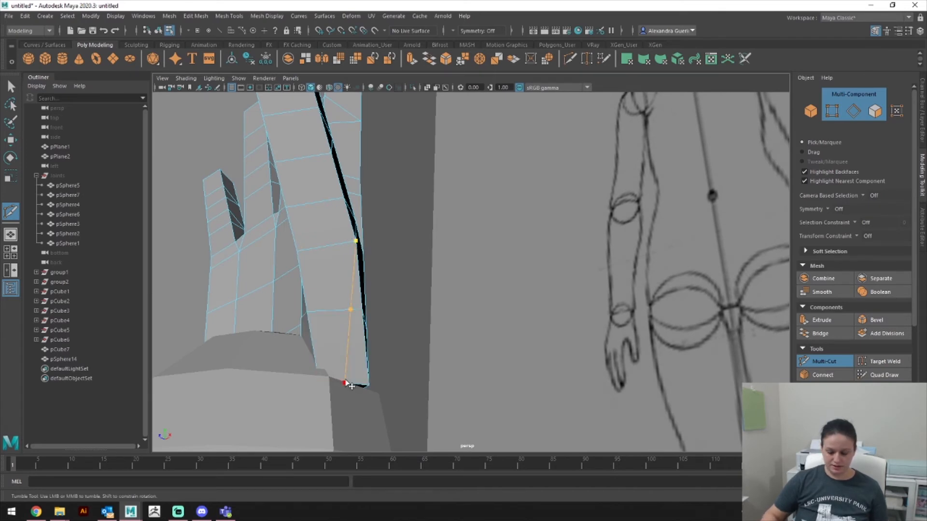
mouse_move(248, 346)
alt+mouse_down()
mouse_move(363, 355)
mouse_move(522, 276)
mouse_move(531, 313)
alt+mouse_up()
key(1)
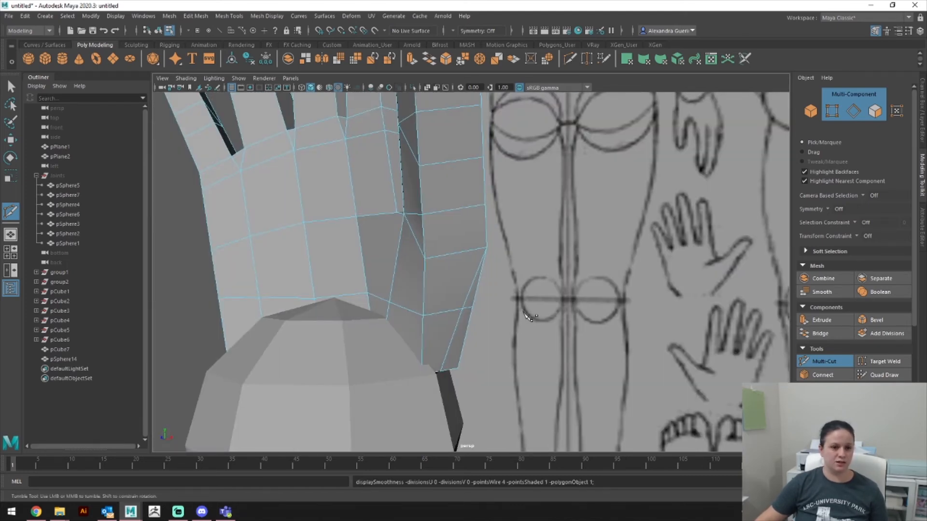
Step: Try to delete the bottom row of palm faces bordering the wrist ball
scroll(543, 288, down, 4)
alt+drag(636, 351, 571, 352)
scroll(437, 337, up, 3)
alt+middle_drag(482, 306, 600, 274)
right_drag(535, 287, 577, 225)
alt+drag(570, 248, 570, 329)
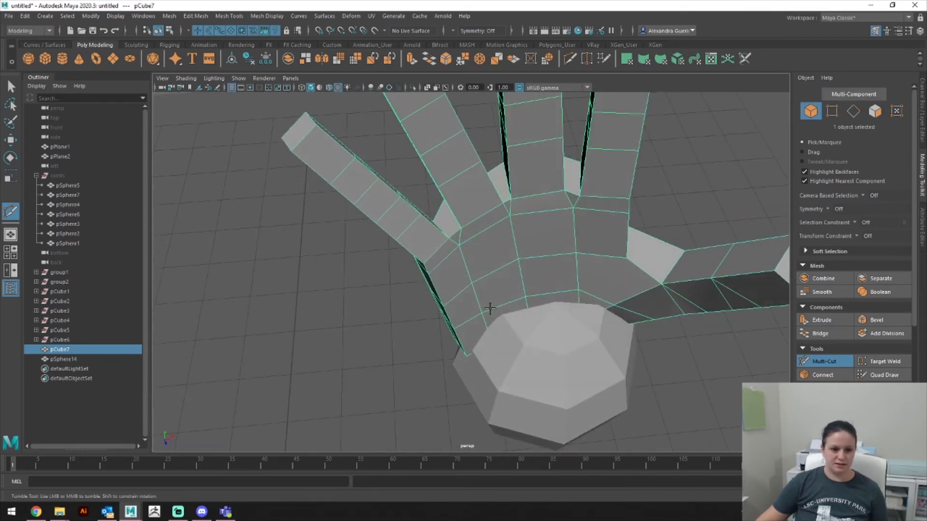
key(q)
right_drag(538, 309, 541, 218)
alt+drag(540, 218, 577, 266)
right_drag(538, 248, 543, 263)
shift+click(522, 308)
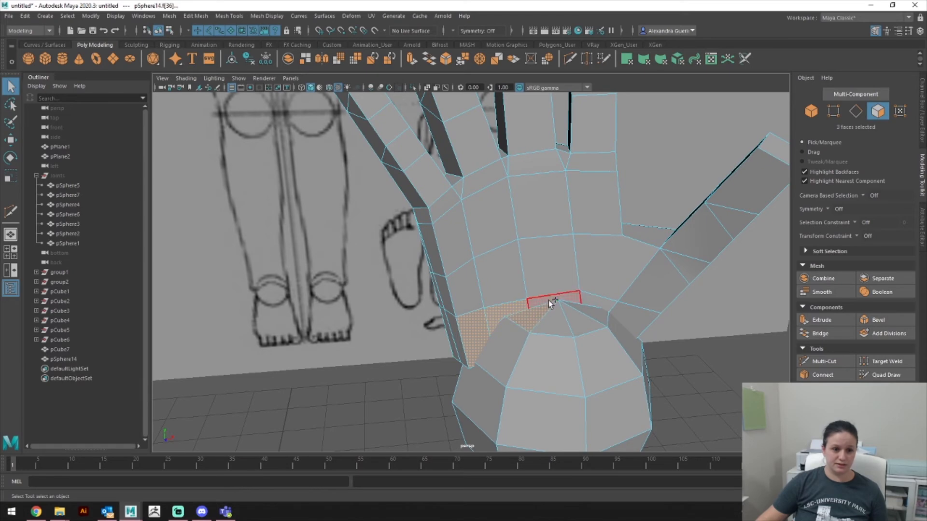
shift+click(538, 314)
shift+click(636, 312)
alt+drag(648, 297, 697, 301)
key(Delete)
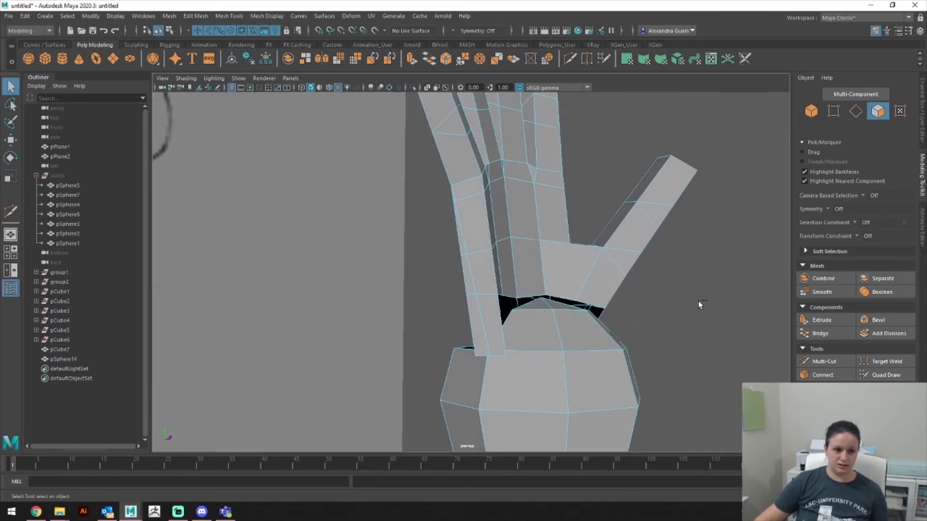
Step: Undo the face deletion and the preceding cut on the hand
key(ctrl+z)
key(ctrl+z)
key(ctrl+z)
key(ctrl+z)
key(ctrl+z)
key(ctrl+z)
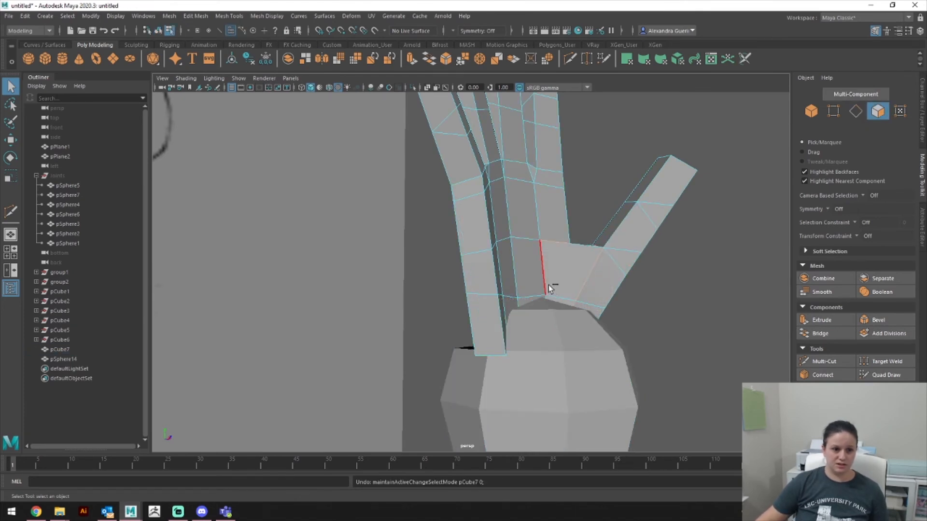
key(ctrl+z)
Step: Delete the five faces in the bottom row of the palm, just above the wrist ball
alt+drag(633, 307, 591, 339)
right_click(482, 328)
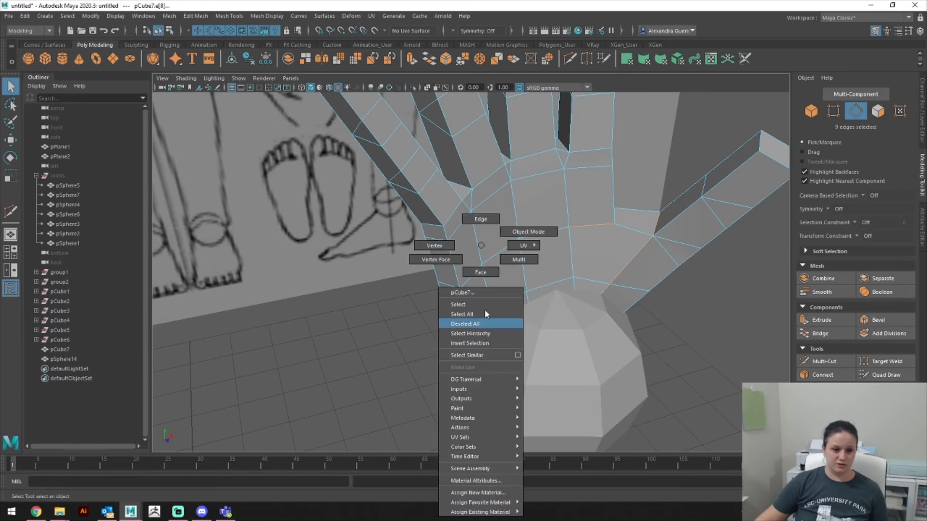
click(481, 271)
click(484, 318)
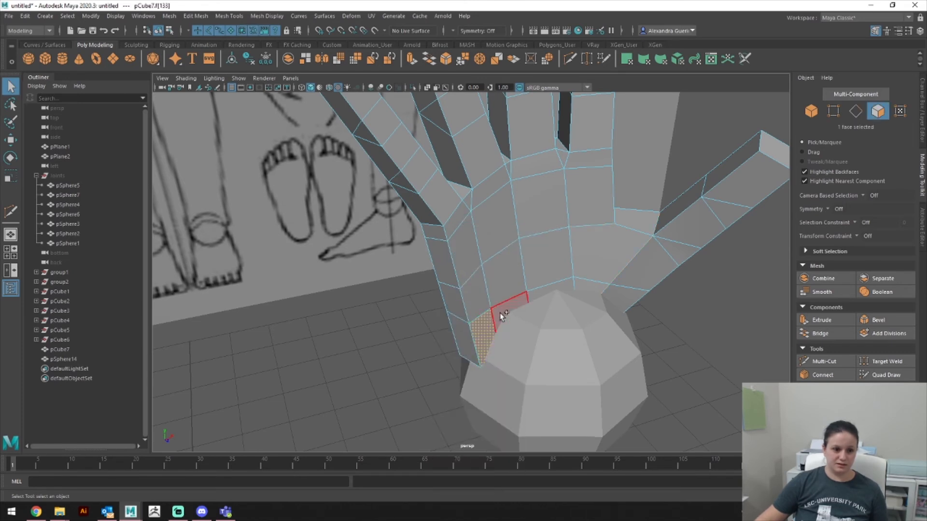
shift+click(558, 290)
shift+click(593, 284)
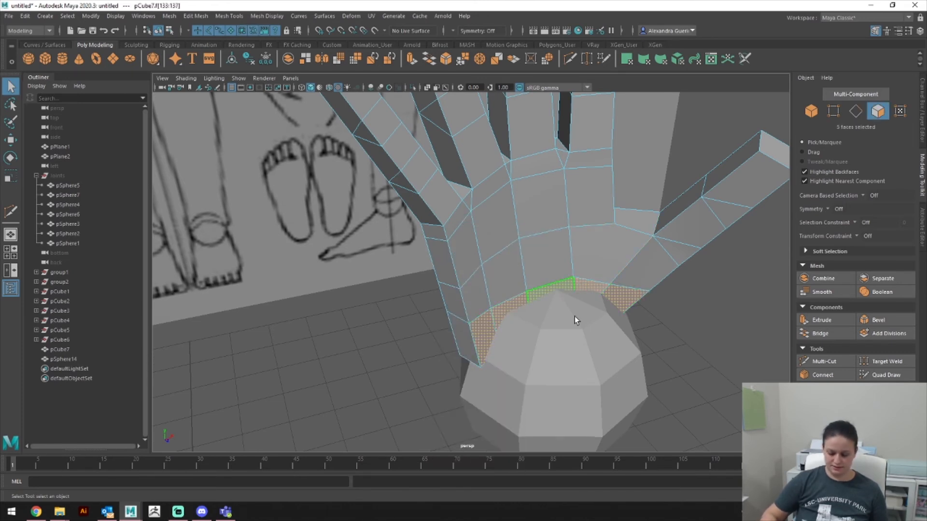
key(Delete)
Step: Snap the two middle vertices of the palm's bottom edge onto the upper vertices of the wrist ball
alt+drag(704, 249, 627, 259)
right_drag(541, 246, 547, 223)
right_drag(500, 247, 500, 247)
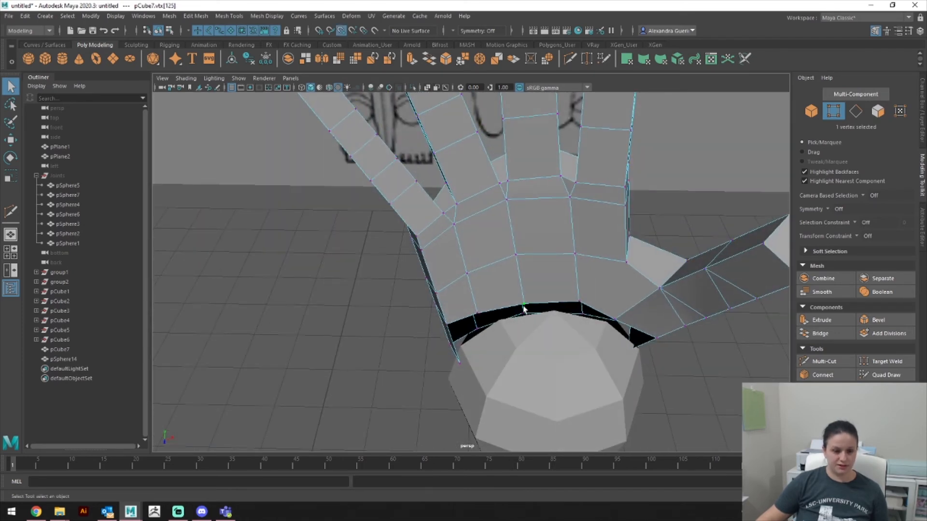
key(w)
drag(524, 310, 607, 322)
click(581, 302)
key(v)
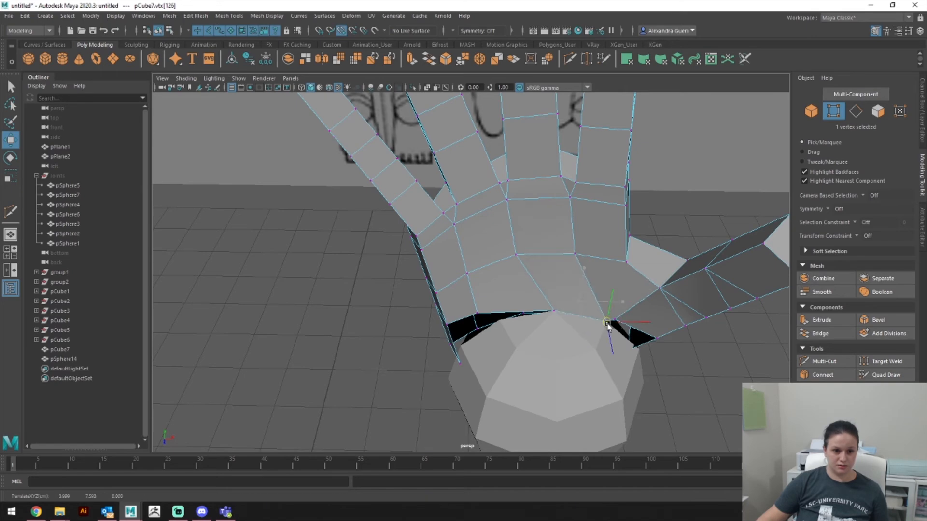
Step: Snap the palm's bottom vertex nearest the little-finger side onto the wrist ball
click(476, 312)
mouse_move(476, 313)
mouse_down()
mouse_move(490, 320)
mouse_move(584, 307)
mouse_move(483, 341)
mouse_move(515, 326)
mouse_move(500, 336)
mouse_move(461, 319)
mouse_up()
click(493, 347)
click(461, 317)
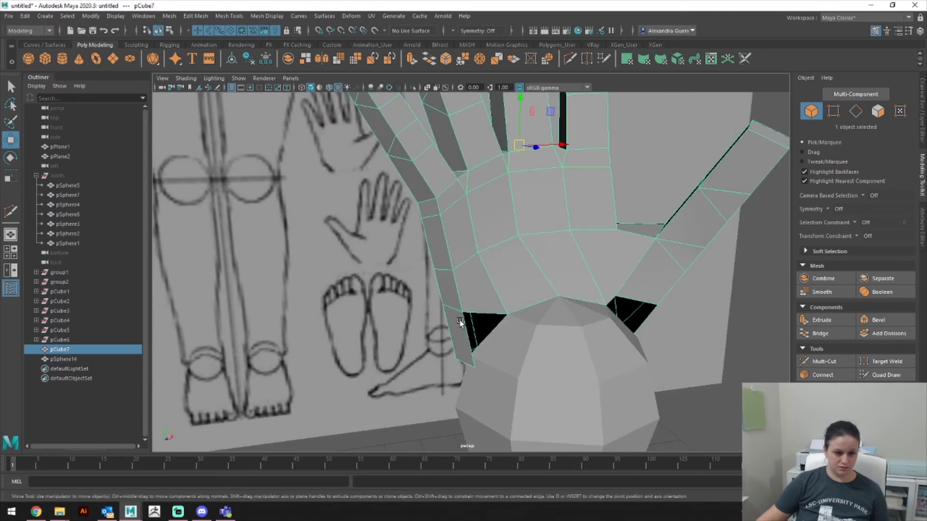
Step: Snap the open vertex on the hand's little-finger side down to the bottom corner beside the wrist ball
right_click(462, 311)
click(414, 246)
alt+drag(435, 271, 535, 327)
click(478, 301)
key(v)
drag(476, 304, 524, 368)
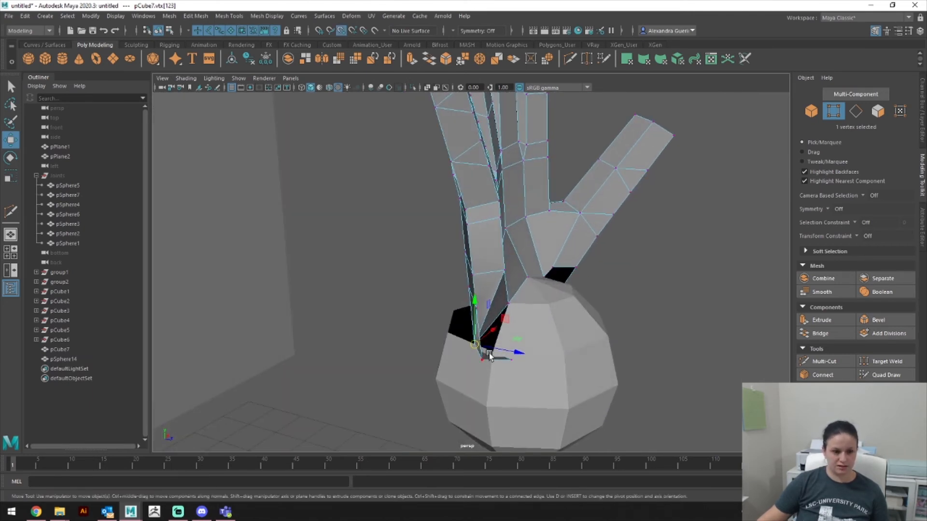
drag(476, 345, 636, 371)
click(512, 359)
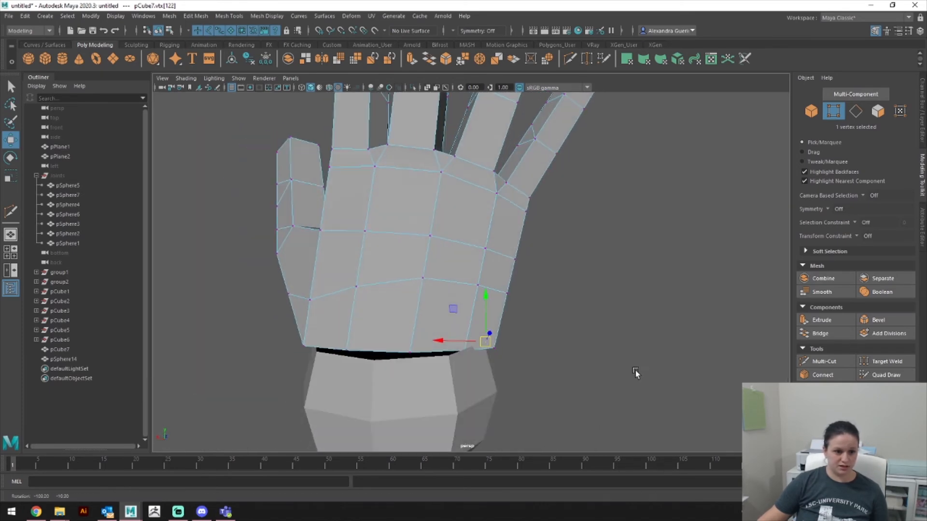
Step: Snap the back of the hand's bottom vertices, in the middle and towards the little finger, onto the wrist ball
alt+drag(454, 347, 496, 311)
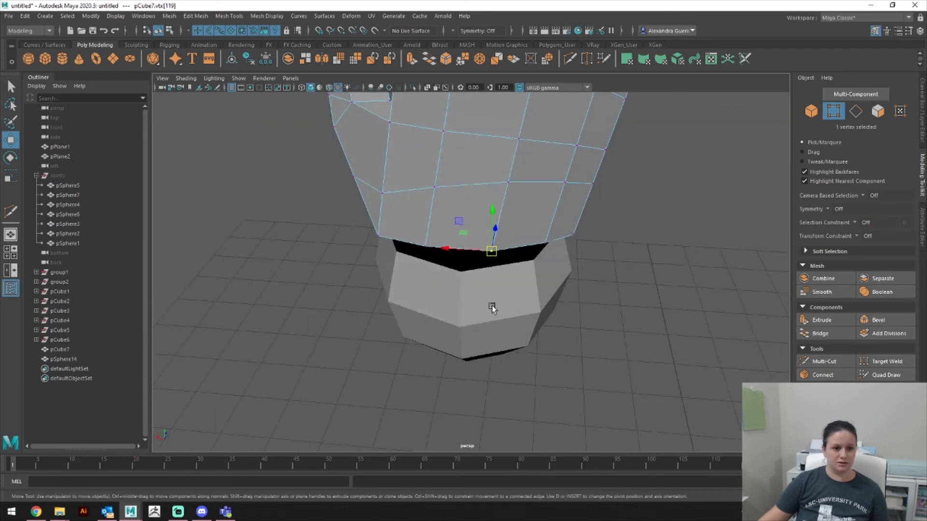
drag(493, 253, 528, 271)
click(545, 241)
click(531, 259)
key(ctrl+z)
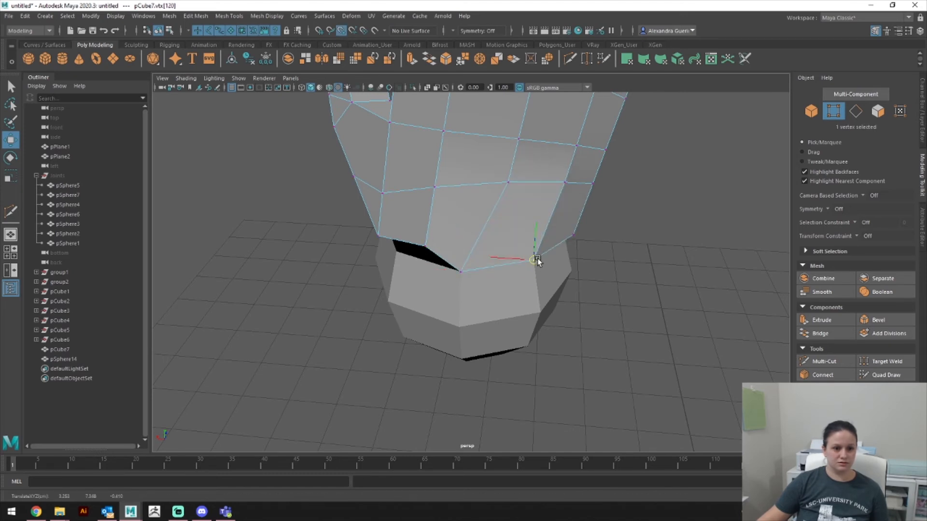
key(ctrl+z)
Step: Snap the bottom vertices at the thumb end of the back of the hand onto the wrist ball
click(432, 244)
mouse_move(432, 243)
mouse_down()
mouse_move(410, 252)
mouse_move(462, 269)
mouse_move(409, 262)
mouse_move(527, 271)
mouse_move(511, 276)
mouse_up()
click(451, 265)
mouse_move(506, 274)
alt+mouse_down()
mouse_move(461, 283)
mouse_move(490, 283)
alt+mouse_up()
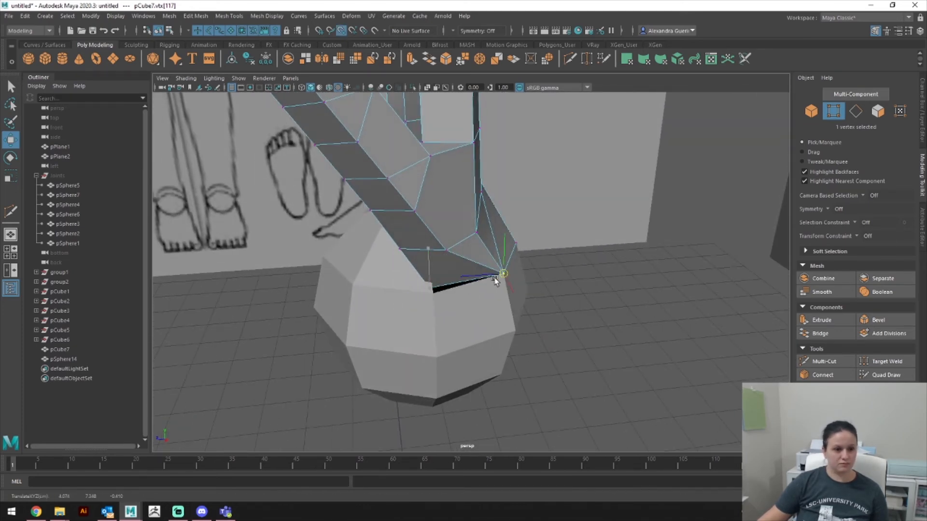
key(ctrl+z)
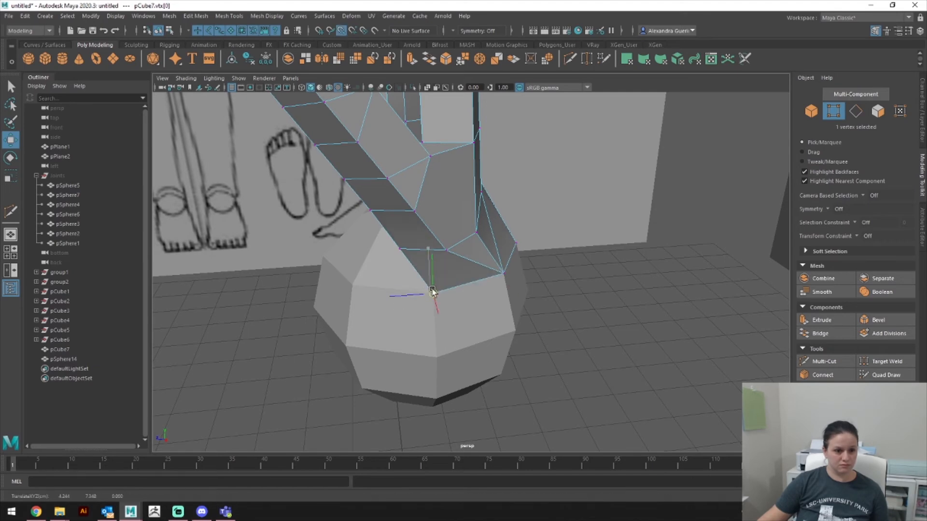
Step: Snap the bottom corner vertices of the hand's little-finger side onto the matching vertices of the wrist ball
alt+drag(510, 282, 436, 269)
click(459, 272)
drag(459, 274, 474, 240)
click(483, 283)
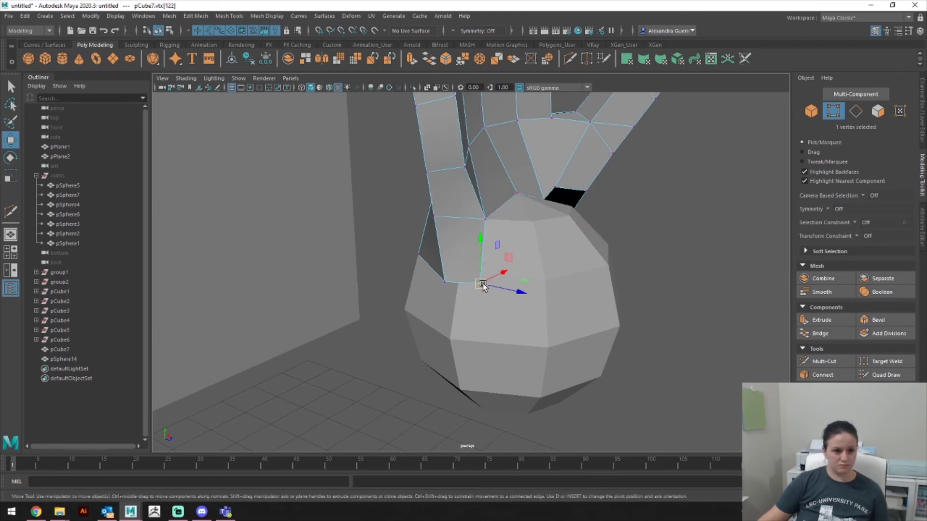
mouse_move(484, 283)
mouse_down()
mouse_move(467, 279)
mouse_move(517, 282)
mouse_move(468, 268)
mouse_move(505, 256)
mouse_move(450, 270)
mouse_move(503, 265)
mouse_move(431, 259)
mouse_move(483, 281)
mouse_move(590, 285)
mouse_move(466, 276)
mouse_move(473, 284)
mouse_move(470, 255)
mouse_move(485, 251)
mouse_move(451, 283)
mouse_move(451, 262)
mouse_move(499, 254)
mouse_up()
click(514, 279)
key(v)
click(483, 239)
key(v)
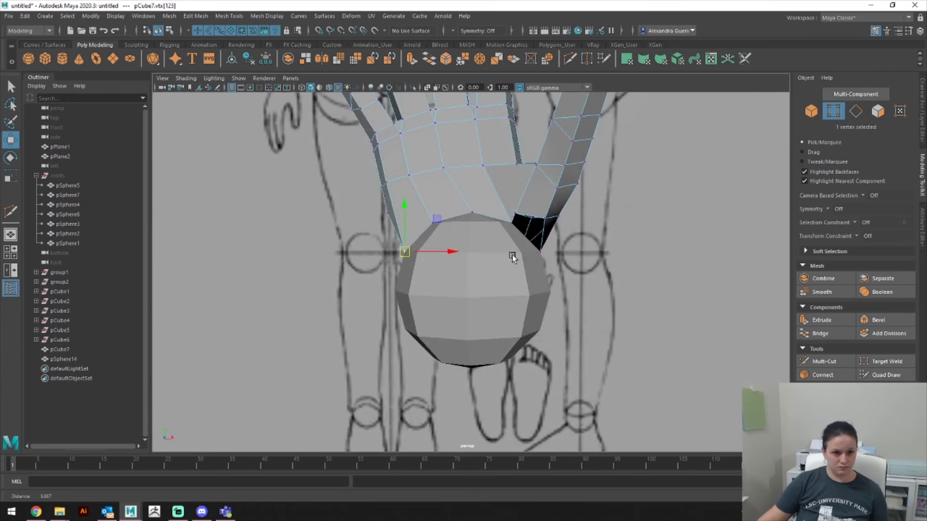
Step: Snap the loose thumb-side vertex of the palm opening onto the neighbouring palm vertex at the wrist ball
alt+right_drag(500, 254, 659, 274)
mouse_move(659, 274)
alt+mouse_down()
mouse_move(560, 283)
mouse_move(619, 323)
mouse_move(618, 333)
alt+mouse_up()
drag(557, 224, 523, 236)
click(520, 217)
key(v)
Step: Scale the wrist ball down and adjust its height below the wrist opening in the front view
mouse_move(577, 257)
alt+mouse_down()
mouse_move(627, 279)
mouse_move(358, 255)
alt+mouse_up()
right_drag(487, 273, 538, 215)
mouse_move(598, 267)
alt+mouse_down()
mouse_move(720, 257)
mouse_move(606, 259)
mouse_move(607, 238)
mouse_move(589, 283)
mouse_move(586, 263)
alt+mouse_up()
click(480, 296)
key(r)
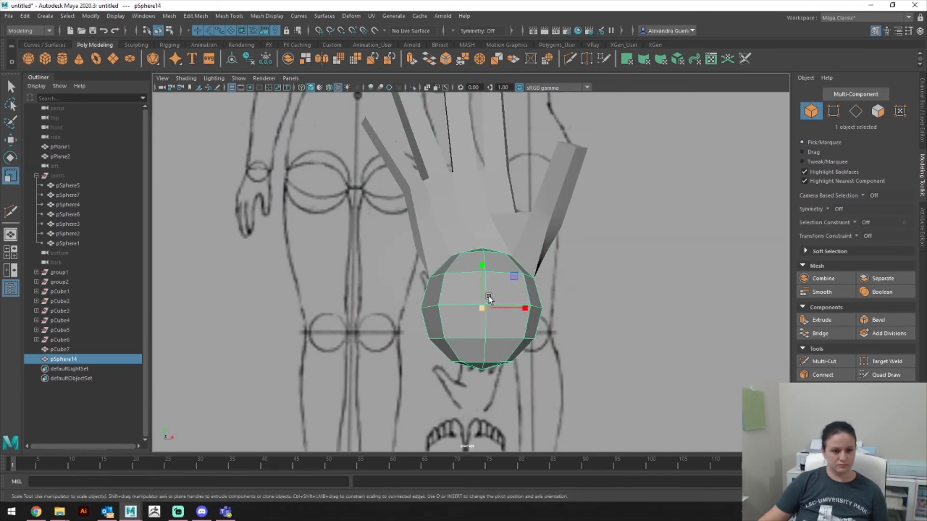
drag(482, 306, 456, 322)
alt+drag(623, 275, 618, 314)
key(space)
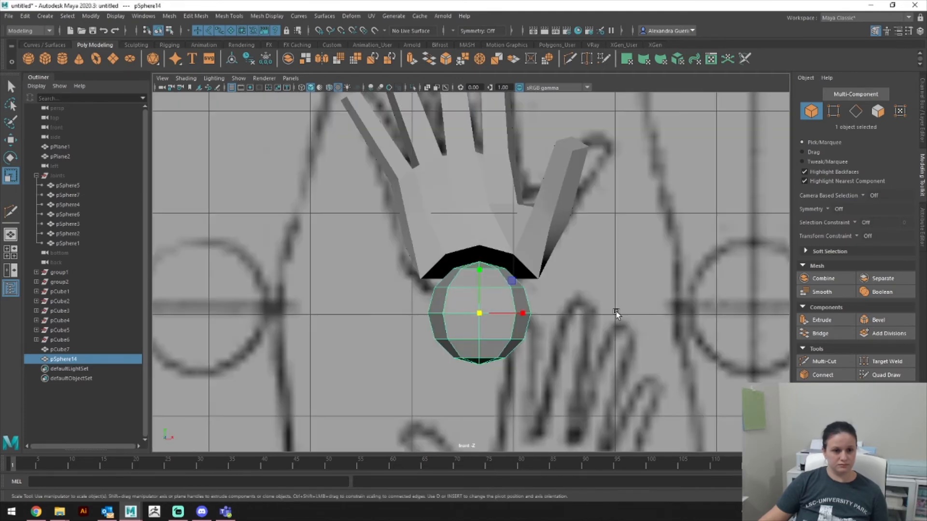
key(w)
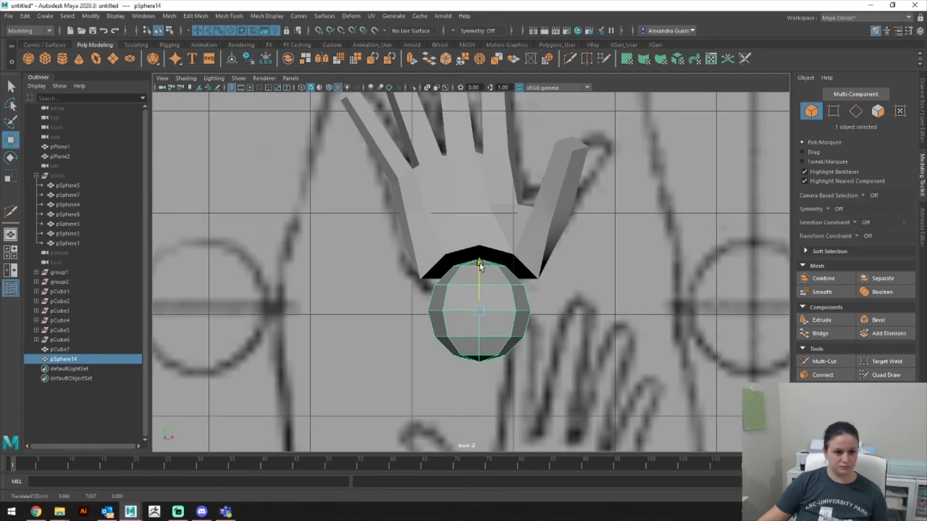
Step: Move the wrist ball up onto the wrist circle of the front reference figure
scroll(581, 279, down, 5)
scroll(580, 279, up, 3)
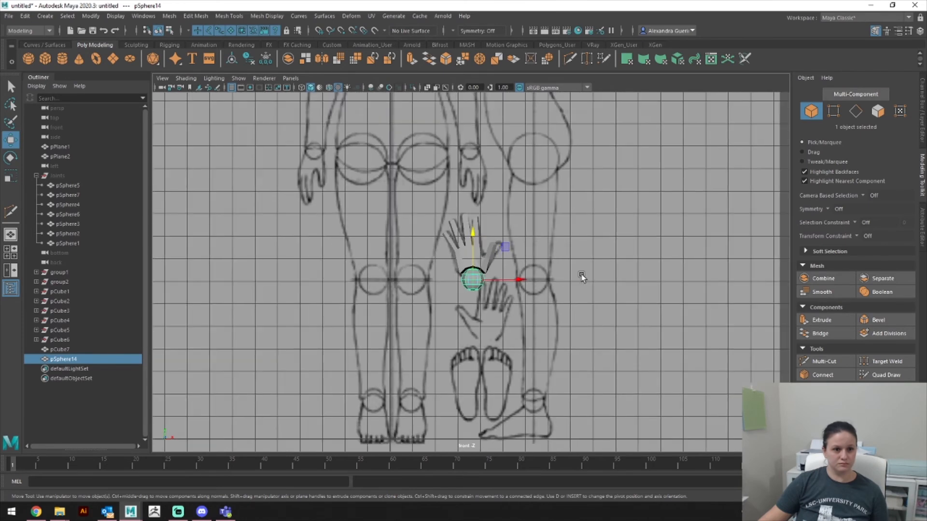
scroll(580, 274, up, 2)
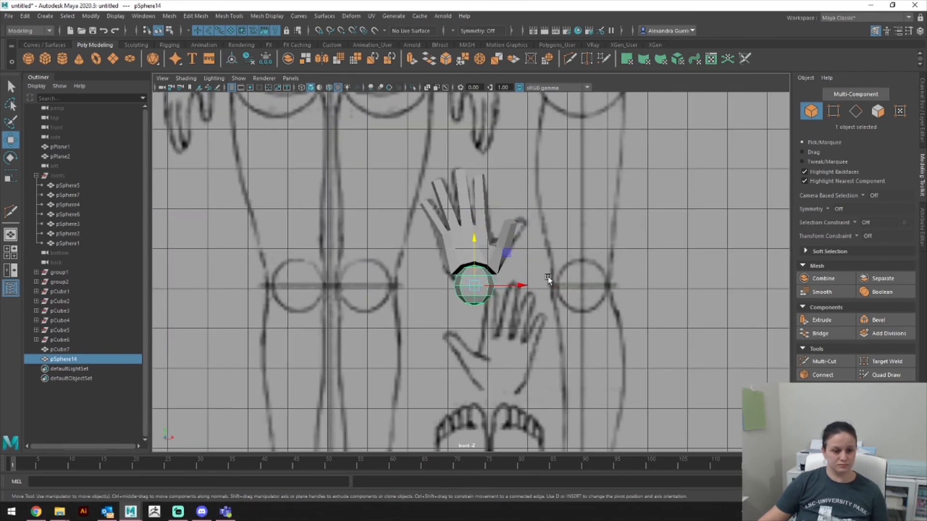
right_drag(506, 250, 526, 221)
drag(516, 313, 420, 187)
alt+middle_drag(533, 210, 562, 278)
click(502, 348)
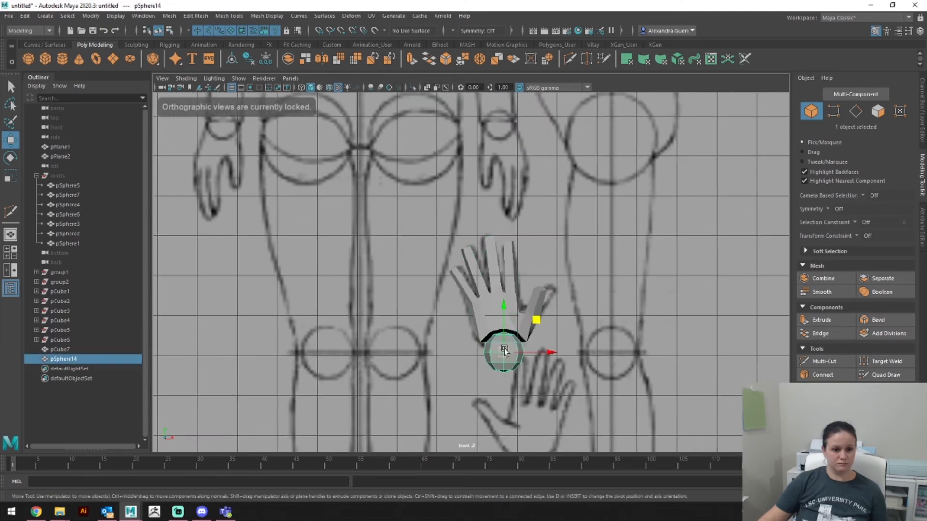
drag(537, 332, 534, 92)
alt+middle_drag(519, 159, 531, 243)
drag(519, 223, 507, 226)
Step: Scale the wrist ball to about 0.59 to match the drawn wrist circle, and centre it on the circle
key(r)
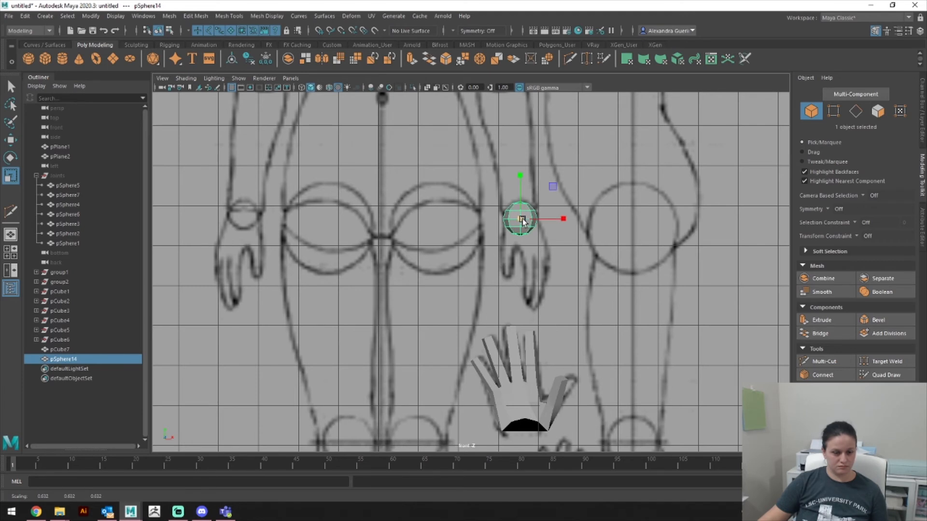
key(Delete)
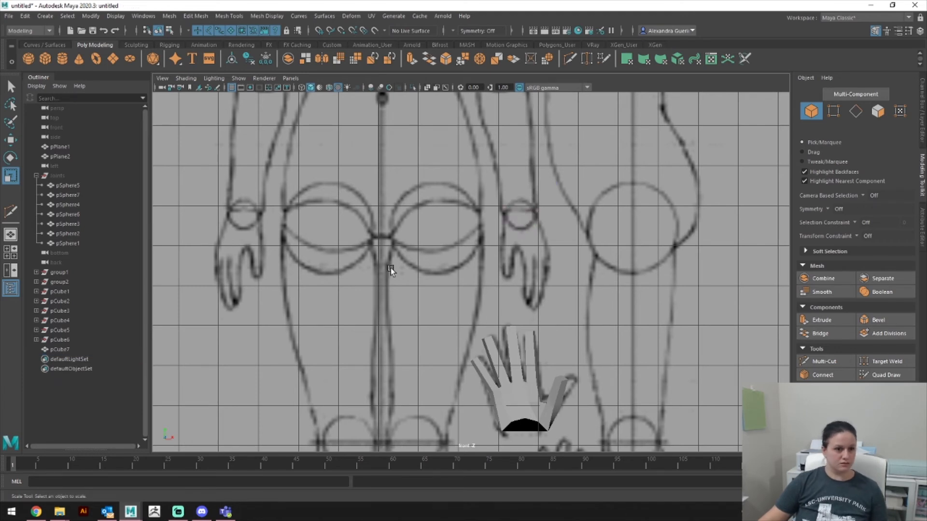
key(ctrl+z)
drag(521, 217, 521, 218)
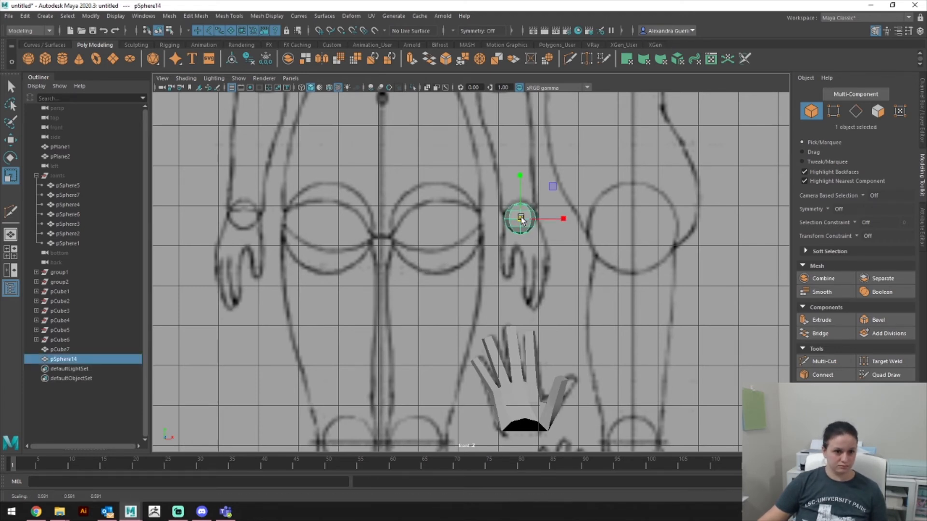
key(w)
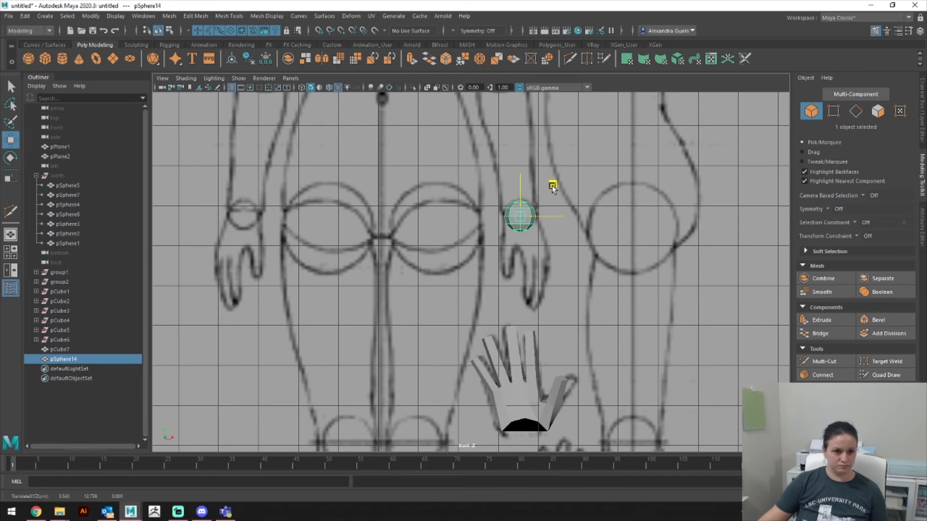
Step: Move the resized wrist ball back down to the hand's wrist opening
alt+middle_drag(552, 247, 543, 172)
mouse_move(518, 166)
mouse_down()
mouse_move(525, 408)
mouse_move(525, 397)
mouse_up()
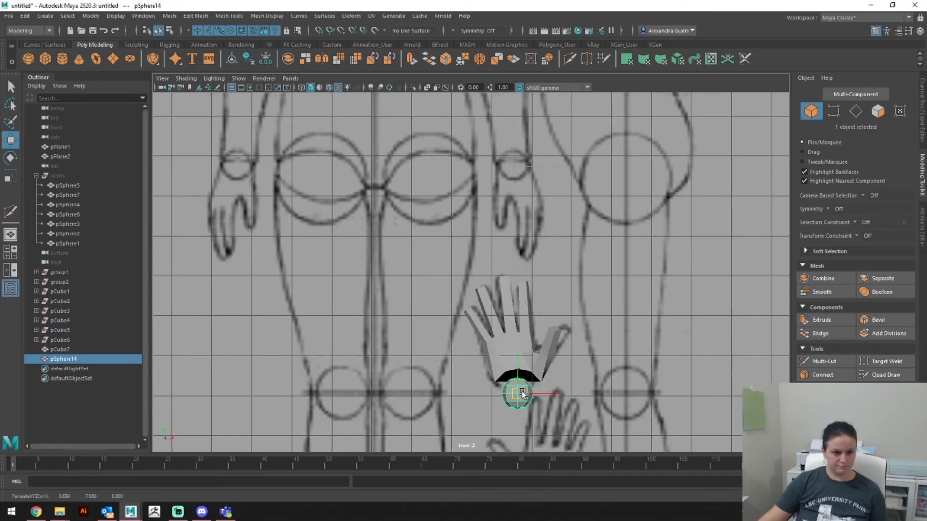
key(space)
drag(524, 390, 525, 370)
Step: Merge the overlapping vertices around the hand's wrist opening
alt+drag(490, 303, 620, 313)
alt+right_drag(508, 314, 610, 322)
alt+drag(610, 322, 558, 319)
alt+middle_drag(607, 285, 609, 319)
right_click(576, 264)
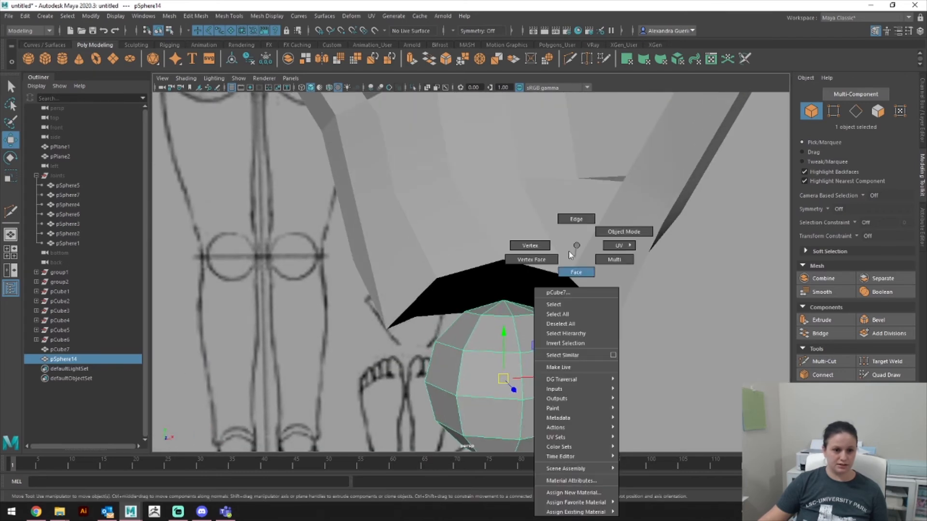
click(526, 245)
drag(290, 247, 670, 403)
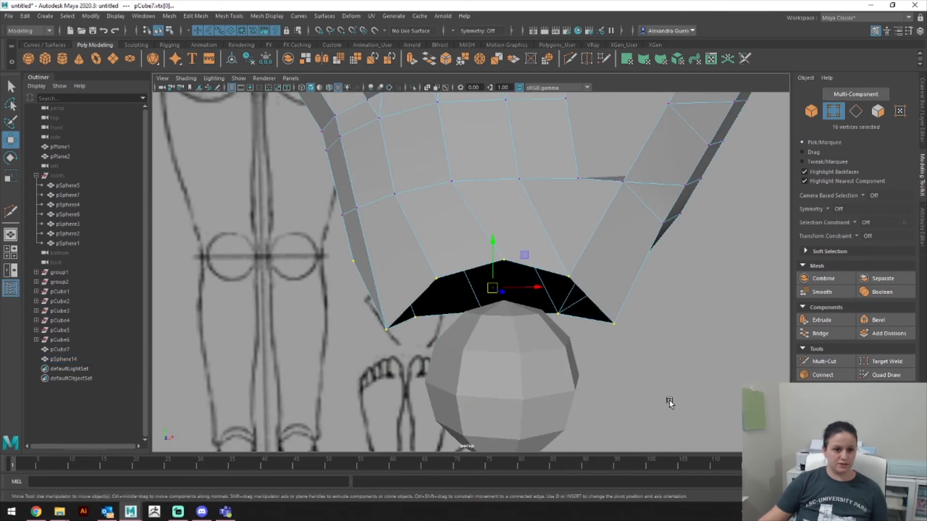
click(195, 15)
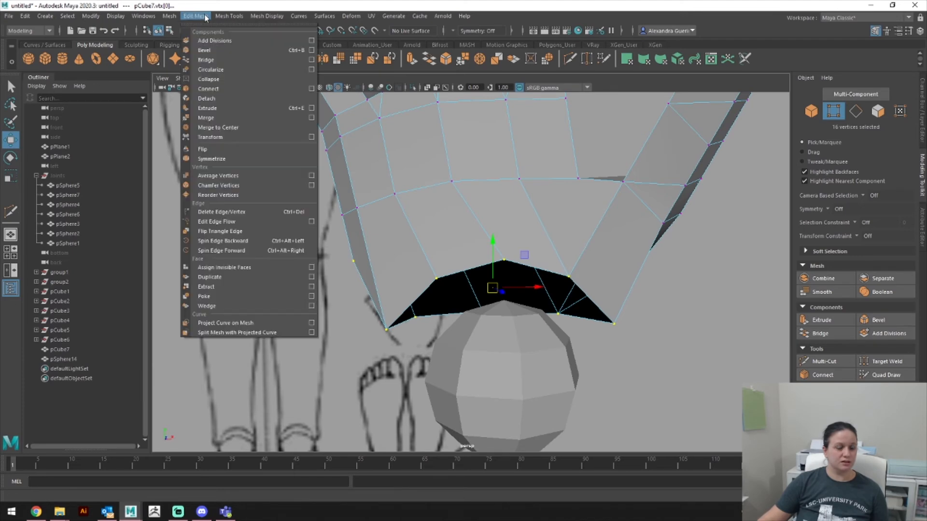
click(213, 116)
alt+drag(457, 252, 531, 259)
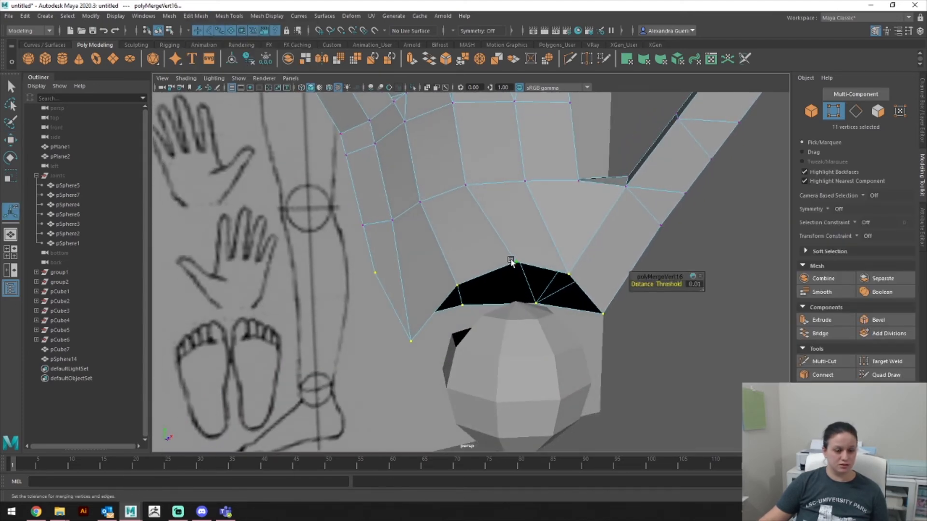
Step: Select the border edges of the hand's wrist opening
right_drag(503, 246, 506, 257)
right_drag(505, 220, 504, 219)
click(461, 305)
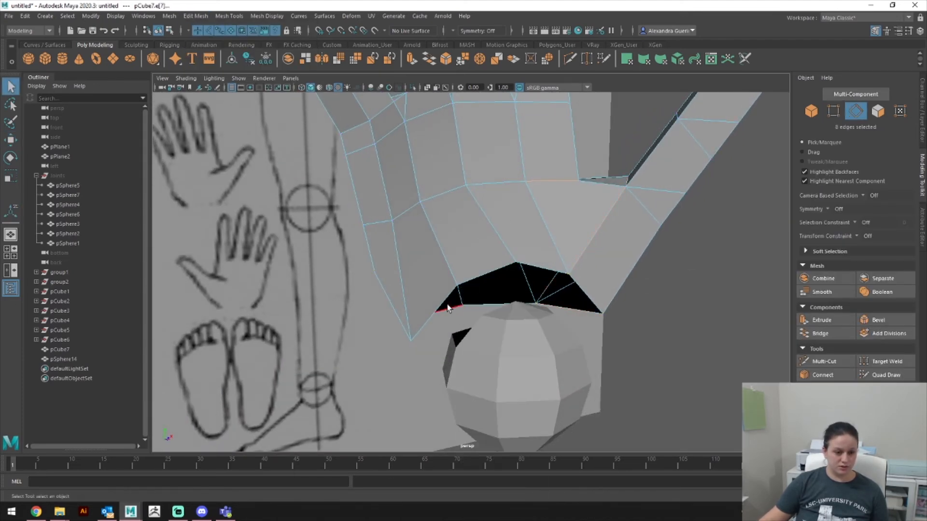
Step: Snap the vertices along one side of the hand's open wrist edge onto the upper vertices of the wrist sphere
right_drag(455, 245, 422, 237)
alt+drag(433, 263, 492, 321)
key(w)
click(471, 293)
key(v)
click(432, 357)
key(v)
drag(432, 356, 472, 352)
click(521, 265)
key(v)
drag(520, 265, 553, 365)
click(550, 303)
key(v)
click(597, 347)
key(v)
Step: Snap the two wrist vertices on the opposite side of the hand onto the sphere's upper vertices to close the gap
alt+drag(668, 369, 529, 331)
click(449, 308)
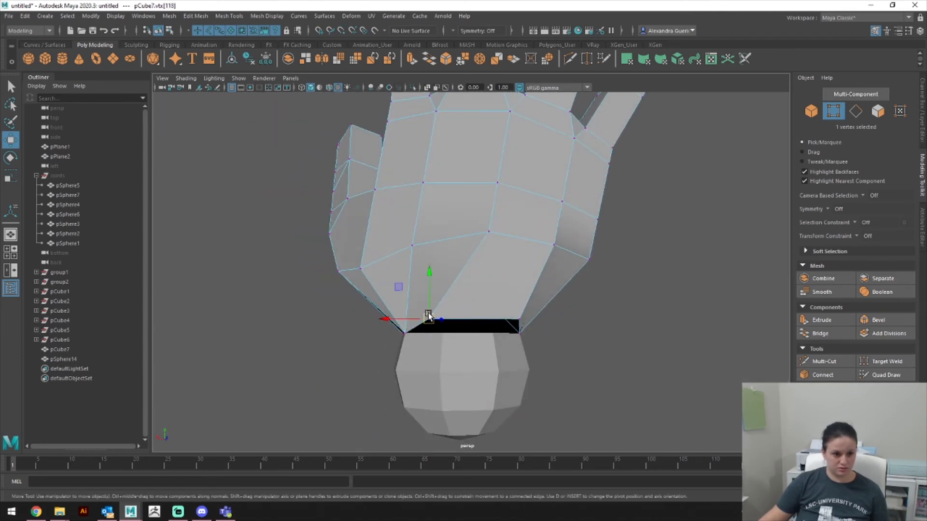
key(v)
drag(429, 317, 441, 327)
click(517, 319)
drag(518, 320, 496, 331)
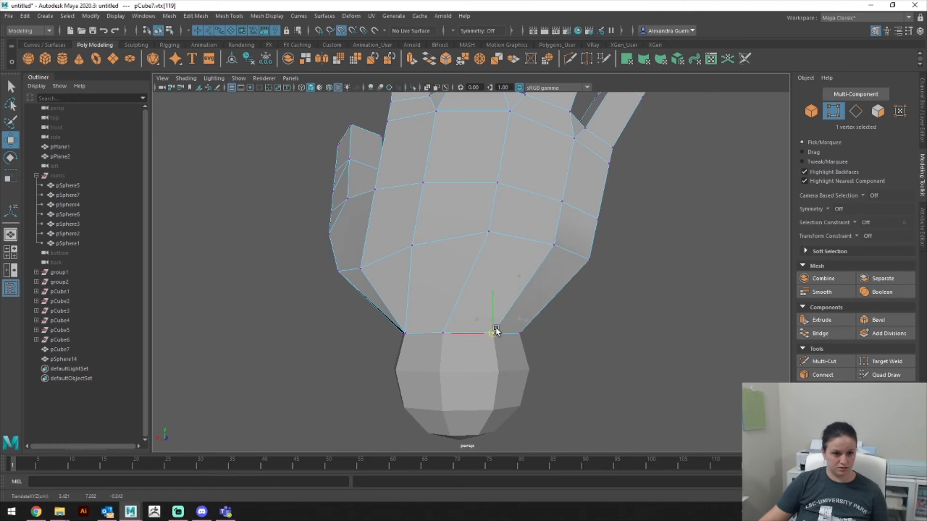
Step: Try combining the hand and the wrist sphere into one mesh and select the vertices around the wrist
mouse_move(627, 337)
alt+mouse_down()
mouse_move(480, 341)
mouse_move(541, 345)
alt+mouse_up()
right_drag(543, 243, 590, 233)
drag(690, 392, 428, 212)
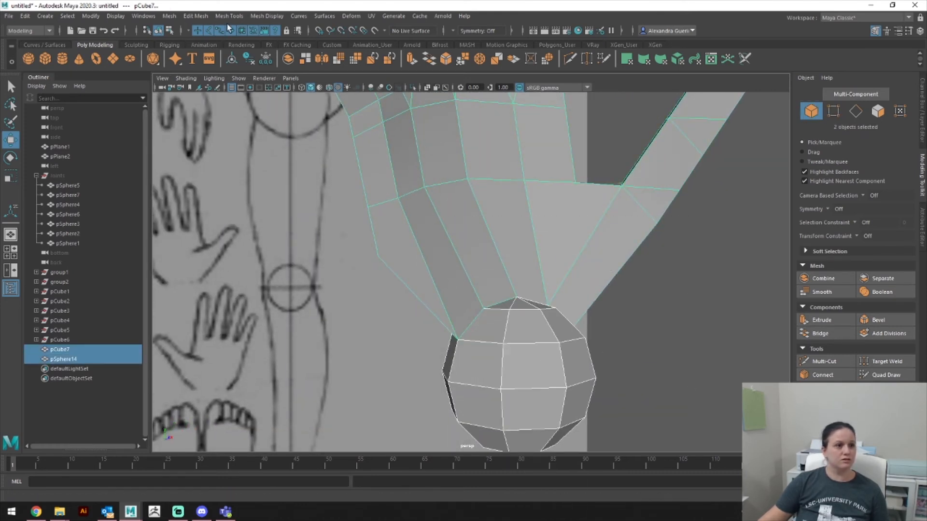
click(169, 16)
click(178, 52)
right_drag(442, 246, 395, 246)
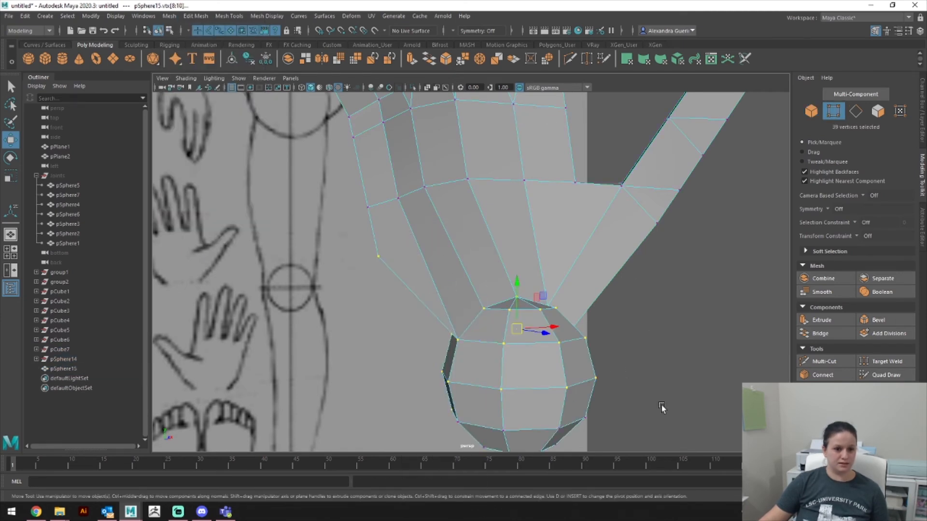
click(169, 16)
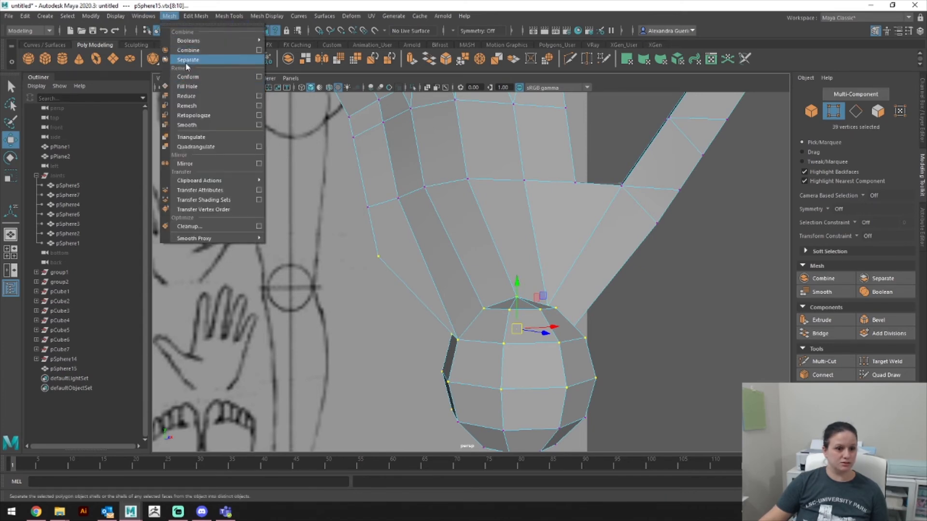
alt+drag(475, 241, 526, 247)
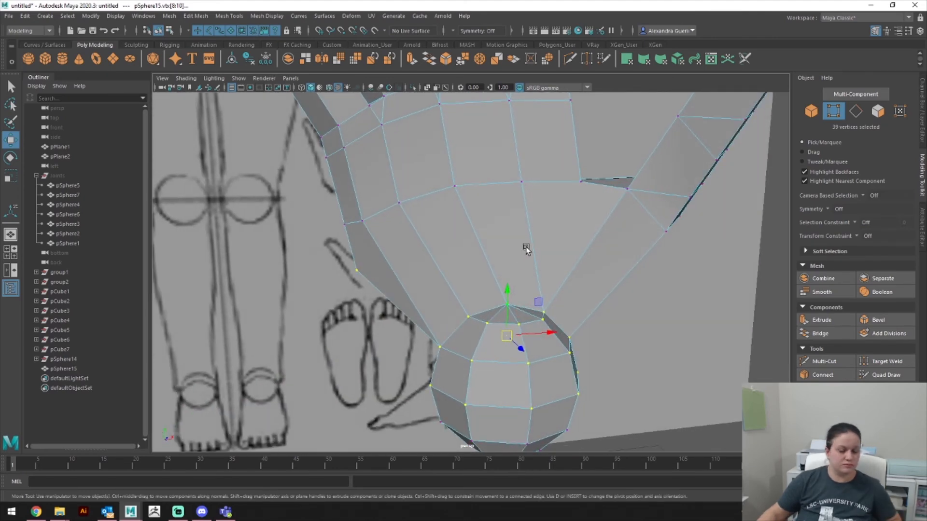
Step: Undo the vertex selection and the combining of the hand with the wrist sphere
key(ctrl+z)
key(ctrl+z)
key(ctrl+z)
key(ctrl+z)
key(ctrl+z)
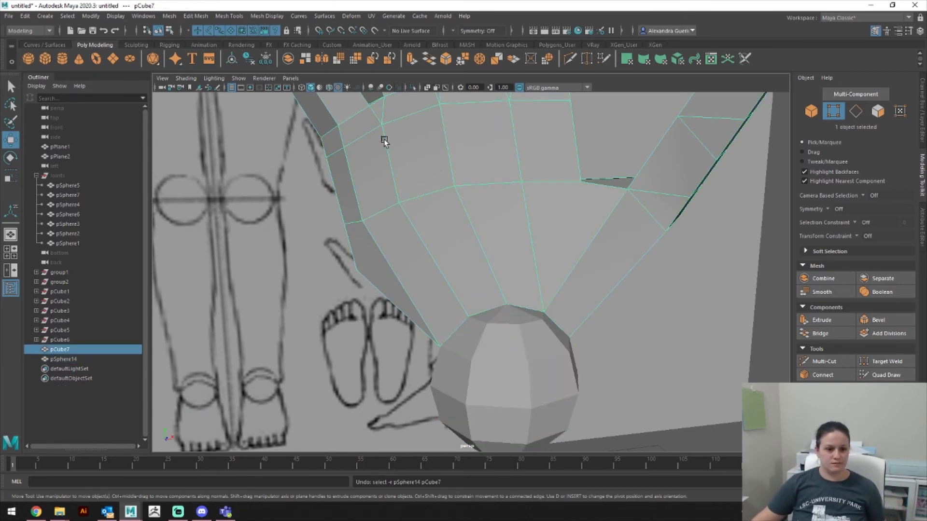
Step: Delete the four cap faces at the top of the wrist sphere beneath the hand
alt+drag(434, 218, 490, 252)
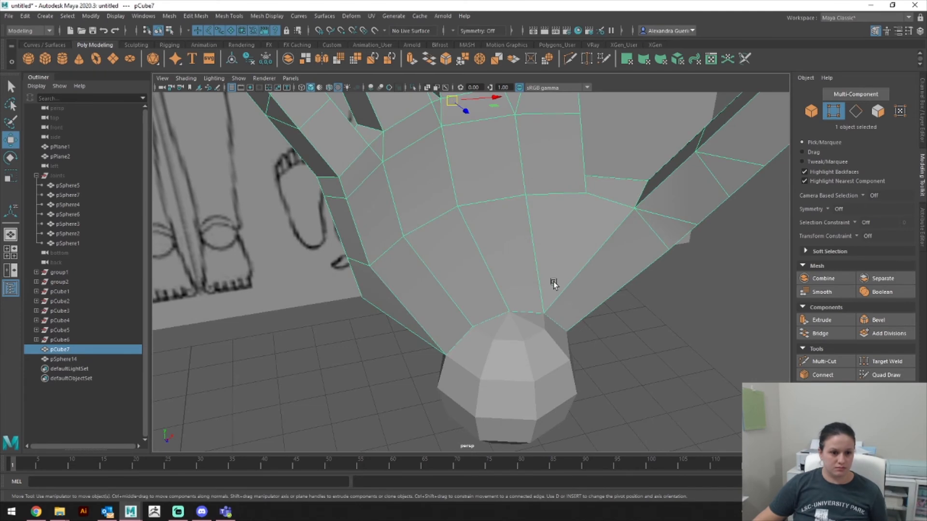
alt+drag(553, 283, 531, 242)
right_click(524, 246)
right_drag(521, 230, 522, 221)
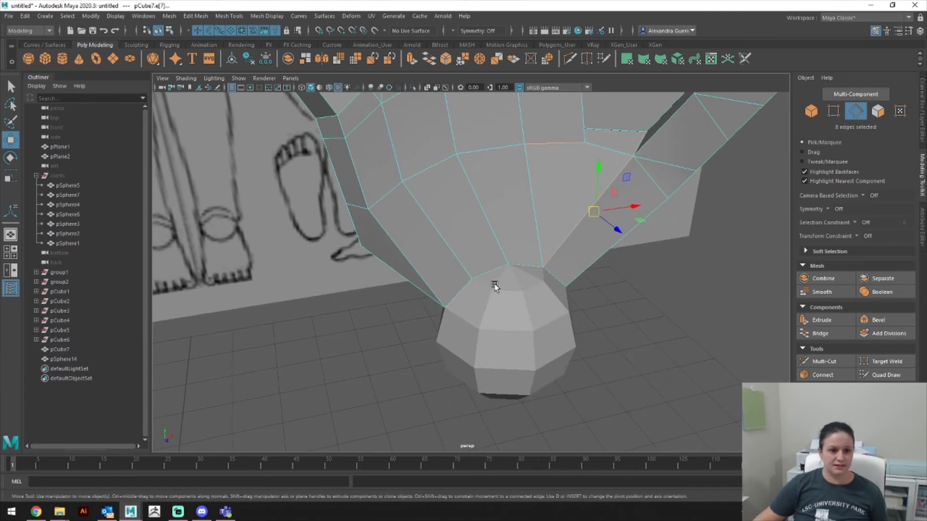
right_drag(497, 289, 510, 271)
click(586, 302)
click(548, 306)
click(487, 276)
shift+click(513, 278)
shift+click(526, 273)
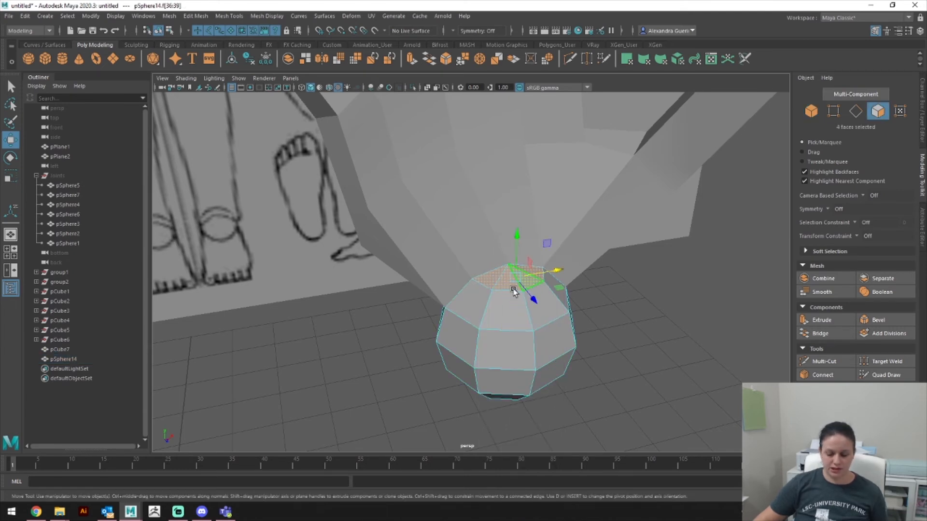
key(Delete)
Step: Delete the two sphere faces on either side of the front pair in the upper ring
alt+drag(513, 289, 577, 325)
scroll(530, 279, up, 1)
alt+drag(576, 280, 566, 303)
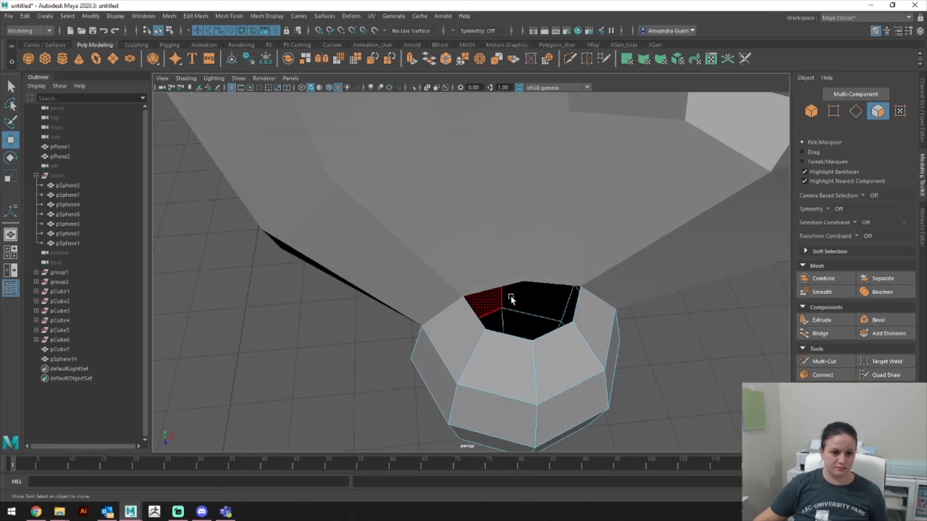
alt+drag(486, 296, 484, 304)
click(458, 333)
shift+click(593, 307)
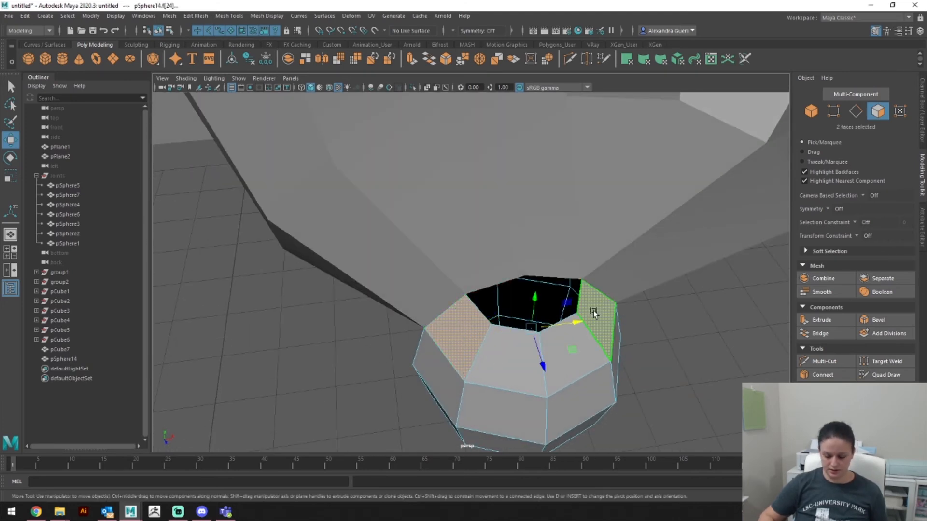
key(Delete)
Step: Snap the hand's three front wrist vertices onto the top corners of the sphere's two remaining front faces
mouse_move(616, 301)
alt+mouse_down()
mouse_move(630, 267)
mouse_move(620, 287)
mouse_move(565, 266)
alt+mouse_up()
right_drag(532, 244, 485, 244)
click(536, 234)
alt+drag(537, 231, 521, 256)
right_drag(521, 256, 521, 222)
click(523, 265)
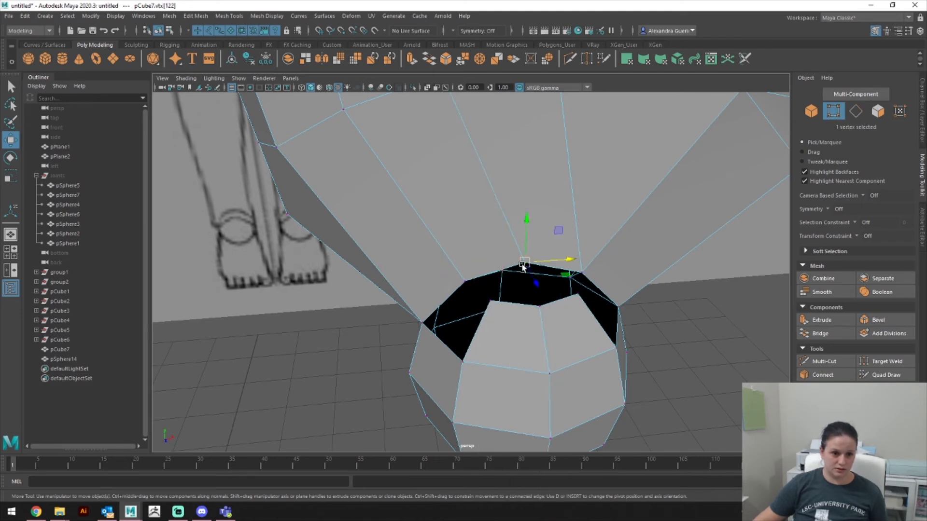
drag(525, 264, 537, 304)
click(584, 271)
drag(583, 274, 578, 294)
click(472, 282)
drag(472, 282, 492, 303)
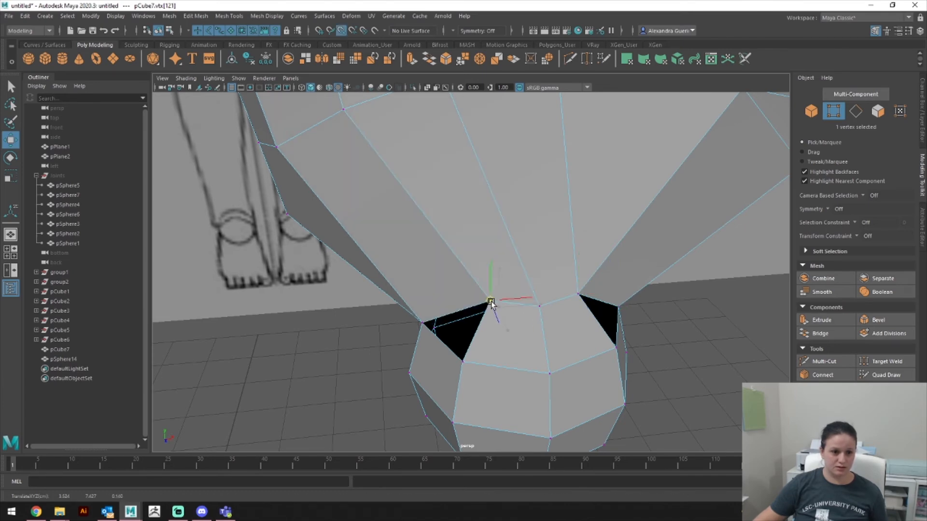
Step: Delete the two faces of the hand between the thumb base and the wrist
alt+drag(576, 312, 593, 389)
alt+drag(659, 361, 558, 277)
right_drag(569, 245, 568, 276)
click(553, 251)
shift+click(590, 252)
key(Delete)
Step: Delete the two lower faces on the little-finger side of the hand above the wrist
alt+drag(562, 304, 622, 305)
click(454, 312)
shift+click(421, 254)
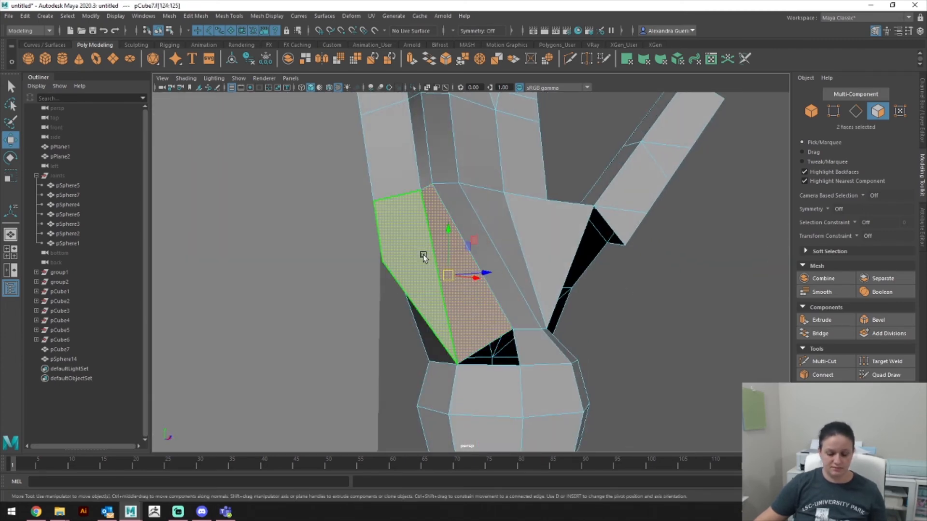
key(Delete)
Step: Try to bridge the hand's open edges on the little-finger side to the edges of the separate wrist sphere
right_click(387, 172)
right_drag(387, 172, 387, 146)
click(393, 196)
shift+click(473, 358)
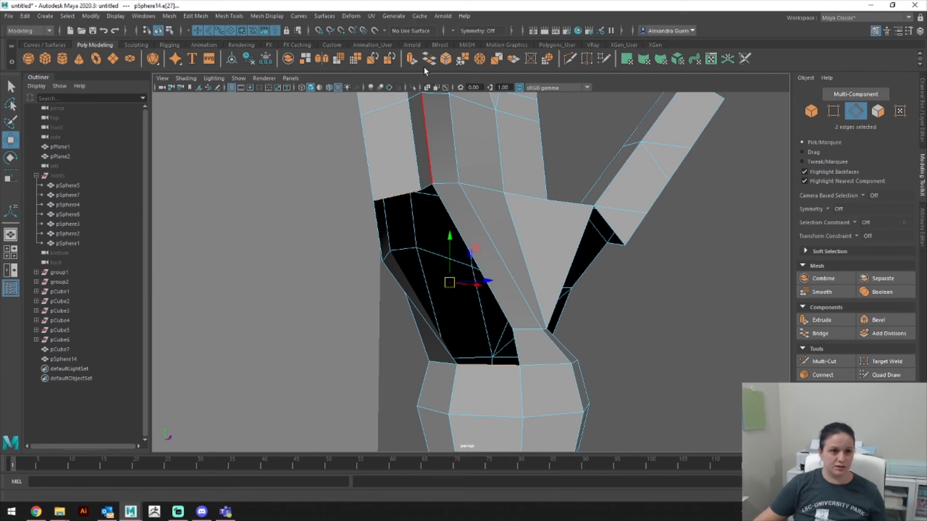
alt+drag(474, 150, 488, 212)
click(430, 61)
alt+drag(496, 207, 366, 231)
click(366, 230)
shift+click(469, 341)
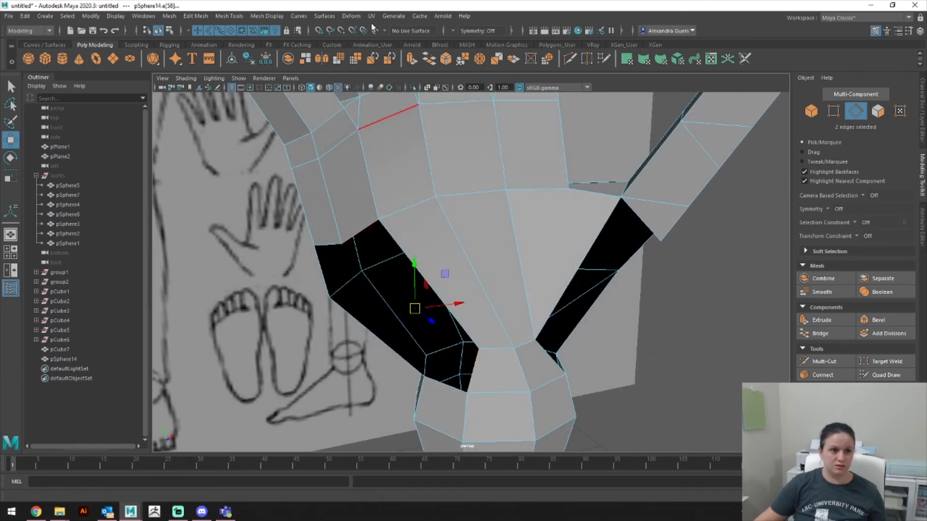
click(428, 60)
mouse_move(450, 247)
alt+mouse_down()
mouse_move(431, 257)
mouse_move(439, 254)
alt+mouse_up()
Step: Combine the hand and the wrist sphere into a single mesh
right_click(481, 259)
click(508, 389)
right_click(528, 246)
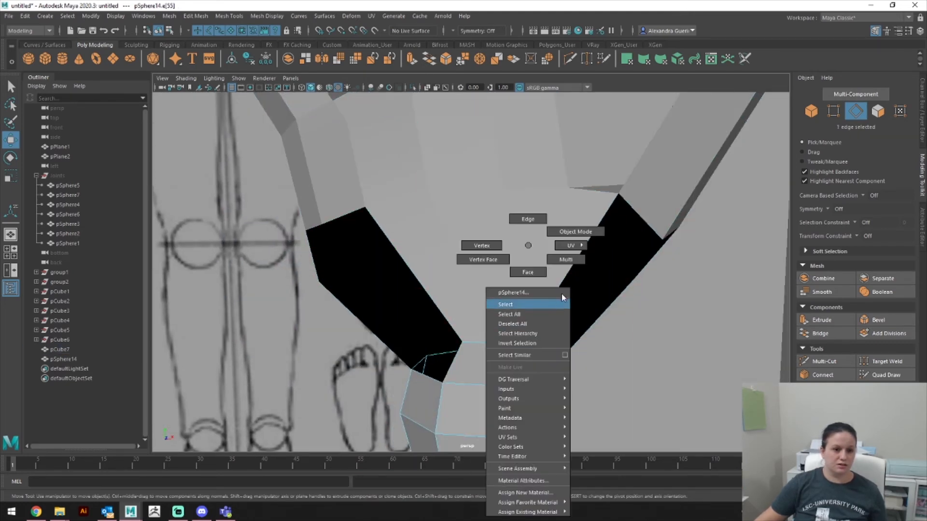
click(555, 253)
shift+click(491, 230)
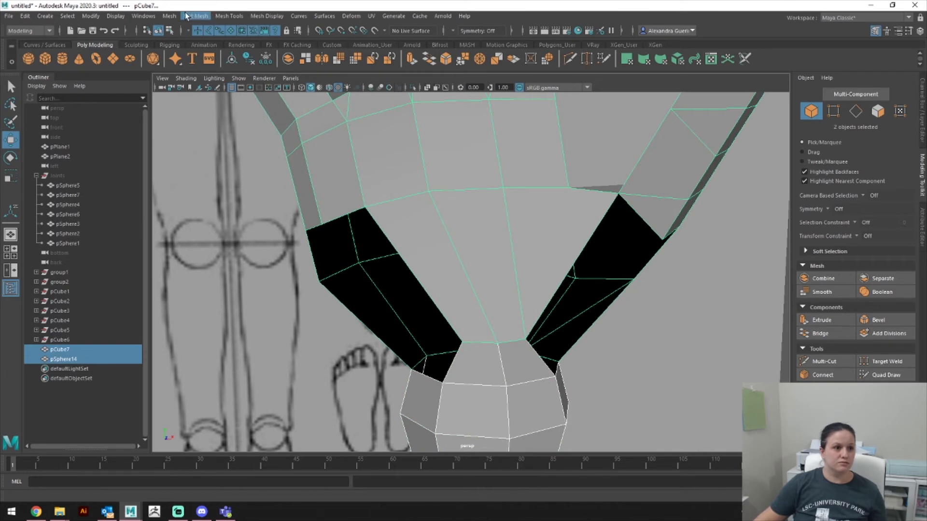
click(170, 16)
click(193, 46)
Step: Bridge the inner open edge on the hand's little-finger side to the matching edge of the wrist sphere
right_click(424, 213)
click(425, 182)
click(448, 376)
shift+click(335, 218)
click(428, 59)
Step: Bridge the neighbouring outer edge on the little-finger side down to the next open edge of the sphere
alt+drag(590, 269, 526, 256)
alt+middle_drag(525, 256, 568, 186)
click(337, 148)
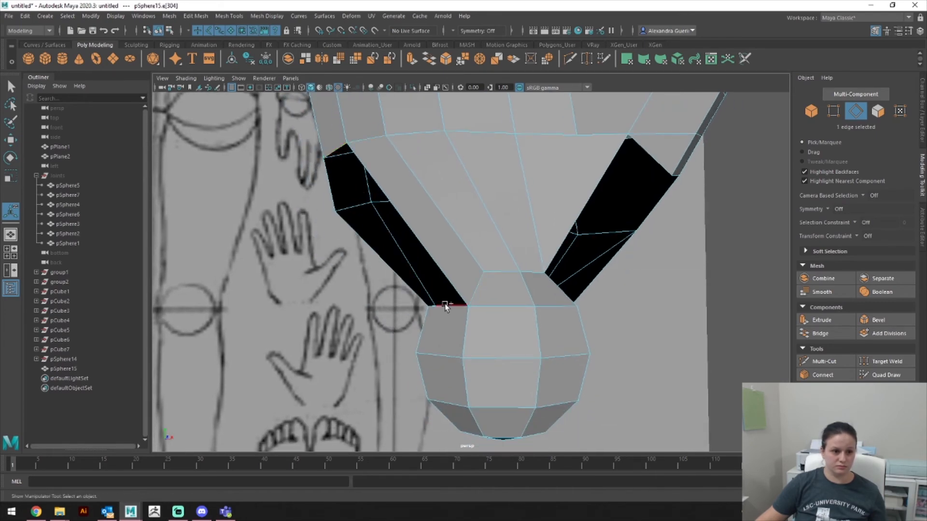
alt+drag(462, 312, 499, 320)
click(499, 320)
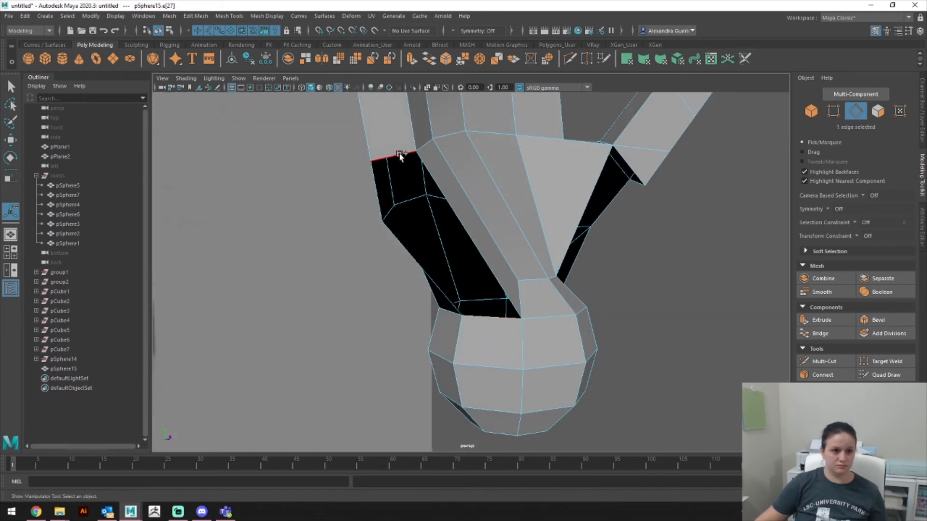
click(397, 62)
click(491, 323)
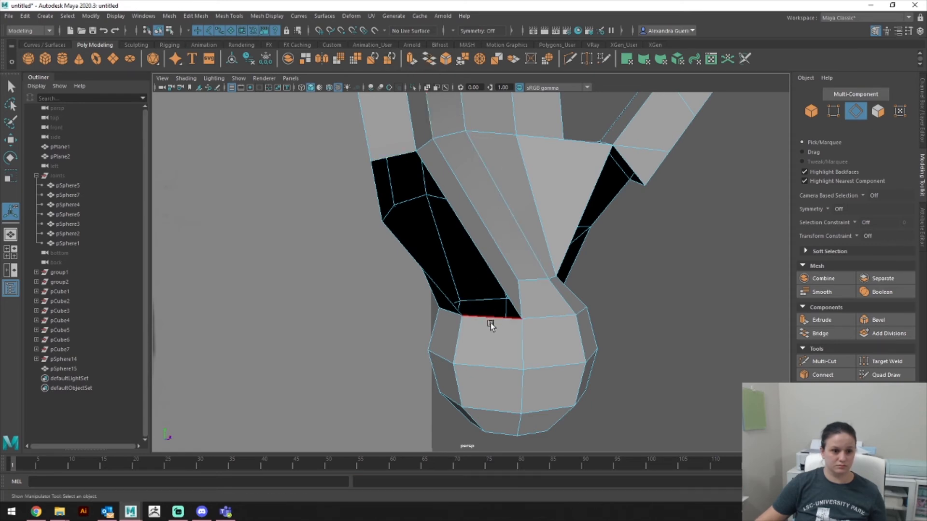
click(431, 65)
Step: Bridge the two open edges below the thumb to the matching edges of the wrist sphere
alt+drag(550, 207, 451, 269)
click(448, 304)
alt+drag(448, 304, 511, 303)
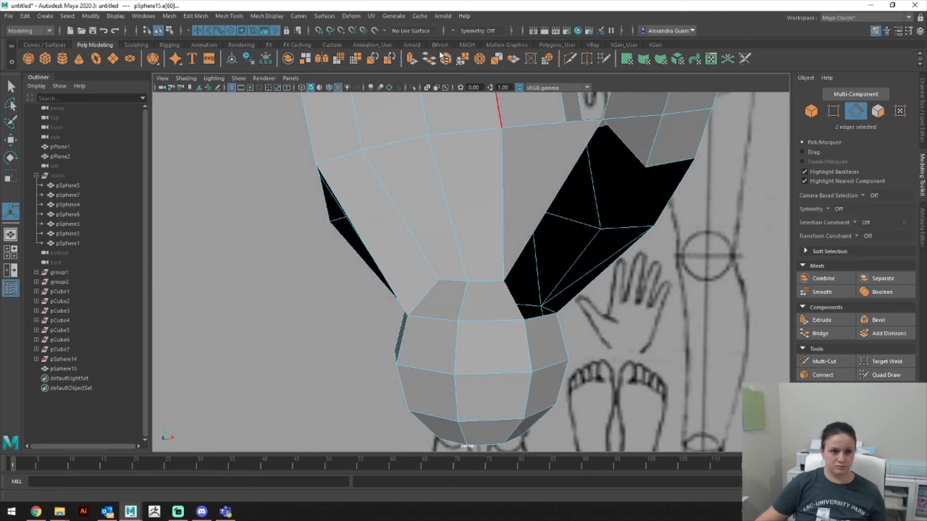
click(429, 63)
click(652, 188)
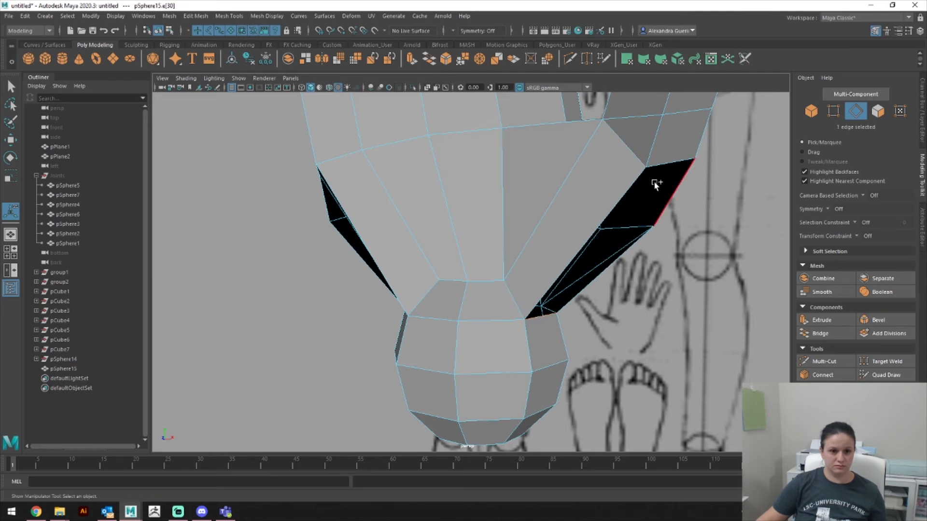
shift+click(663, 166)
click(429, 62)
Step: Try to insert an edge loop across the bridged faces on the thumb side of the hand
alt+drag(464, 319, 555, 314)
click(229, 16)
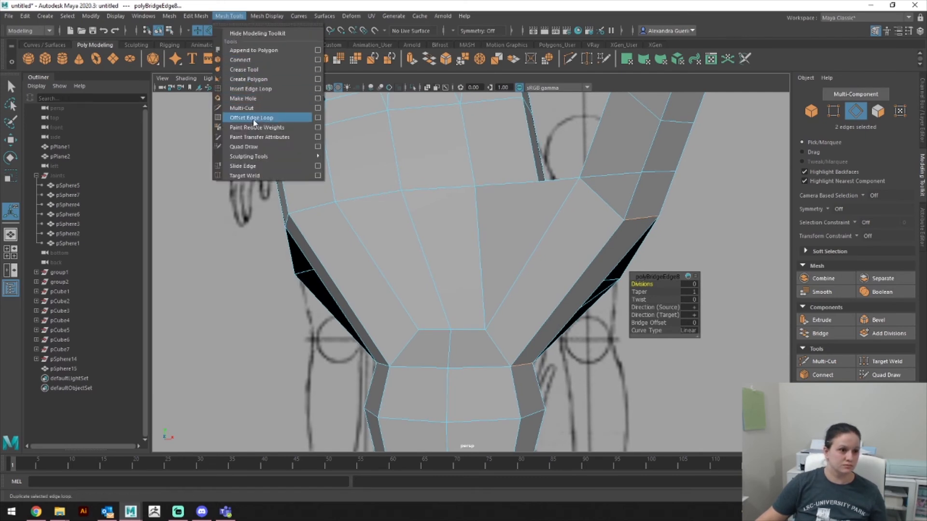
click(251, 89)
key(ctrl+z)
click(585, 273)
key(ctrl+z)
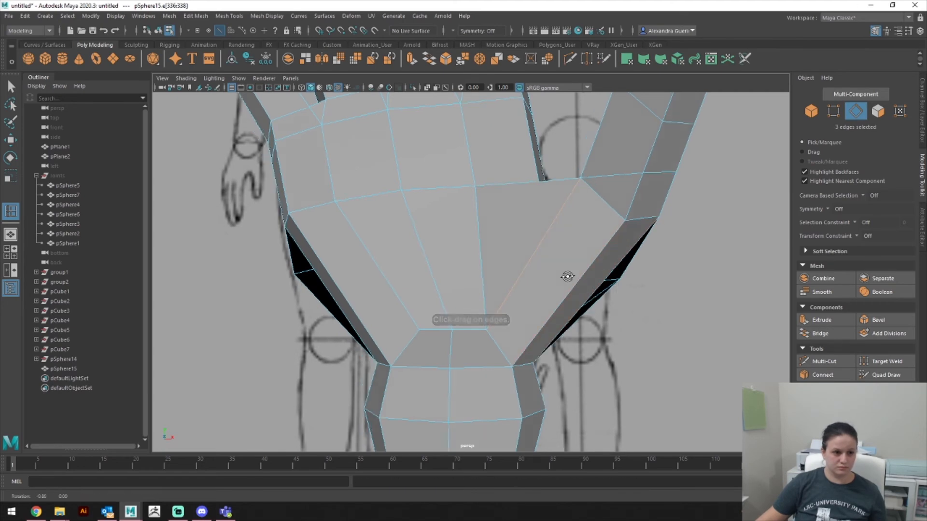
Step: Try a Multi-Cut across the bridged faces on the little-finger side of the hand
alt+drag(565, 278, 761, 280)
click(824, 361)
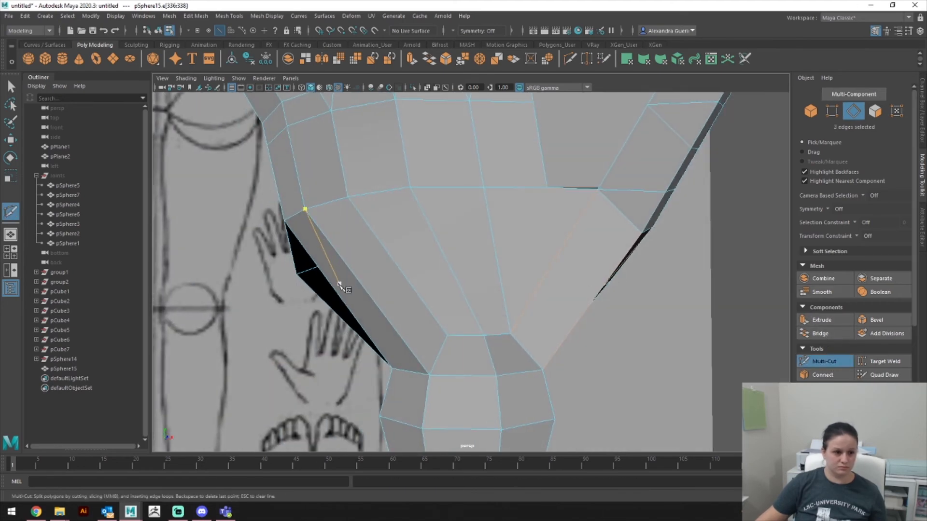
alt+drag(385, 267, 397, 291)
click(433, 281)
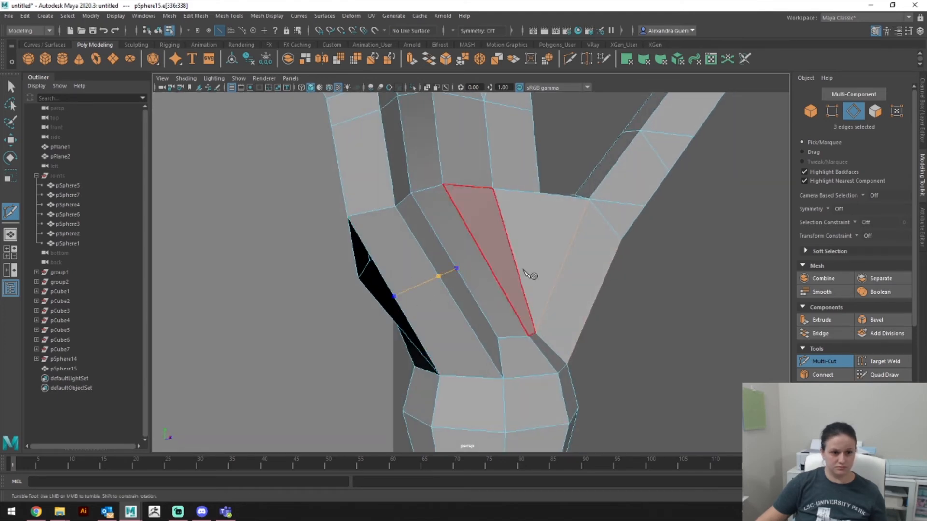
alt+drag(502, 273, 483, 290)
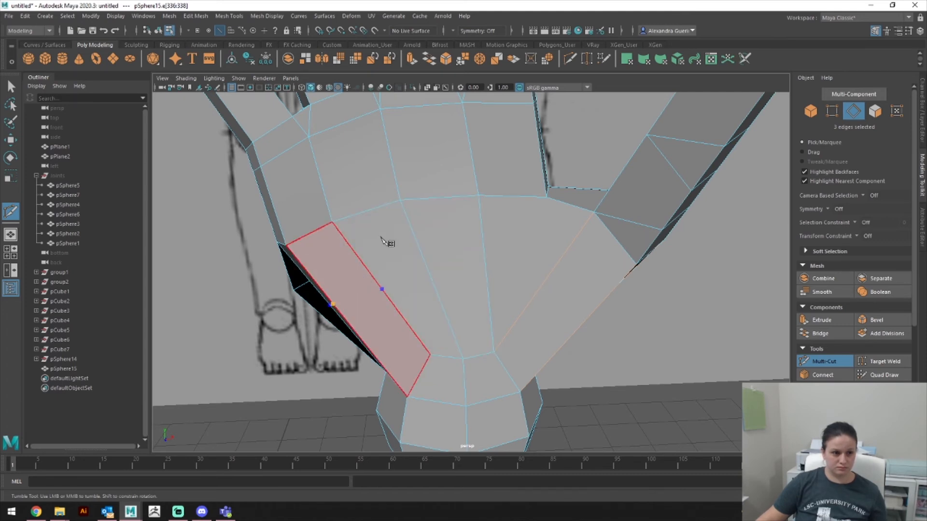
scroll(384, 237, down, 4)
key(ctrl+z)
Step: Merge the overlapping vertices of the lower hand, thumb base and wrist sphere
right_drag(469, 282, 448, 244)
key(q)
drag(600, 383, 399, 298)
click(195, 16)
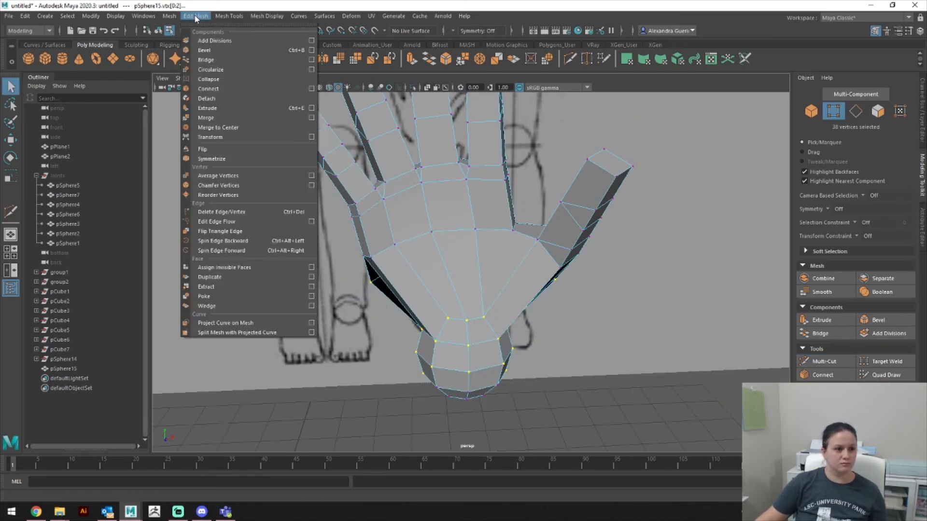
click(207, 99)
drag(287, 193, 652, 416)
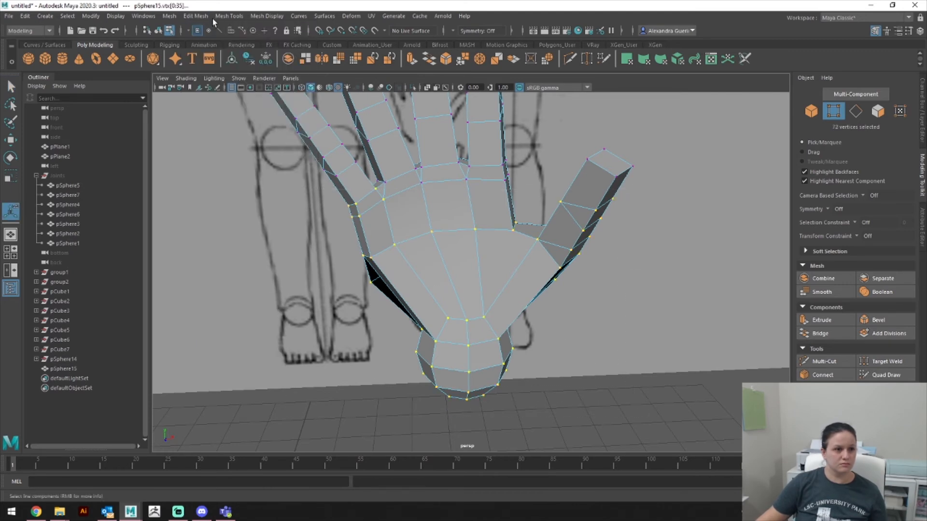
click(195, 16)
click(214, 124)
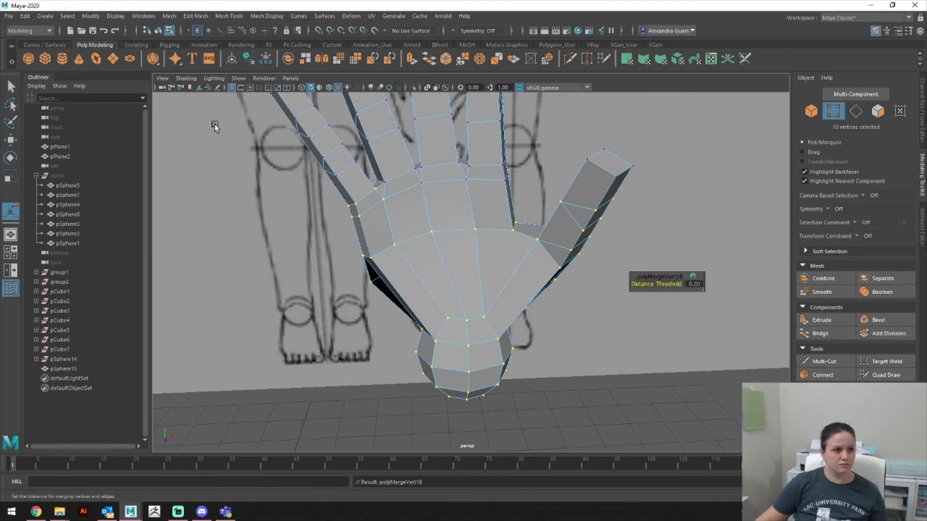
Step: Cut a continuous edge with Multi-Cut across the bridged faces around the lower palm and back of the hand
scroll(357, 202, up, 6)
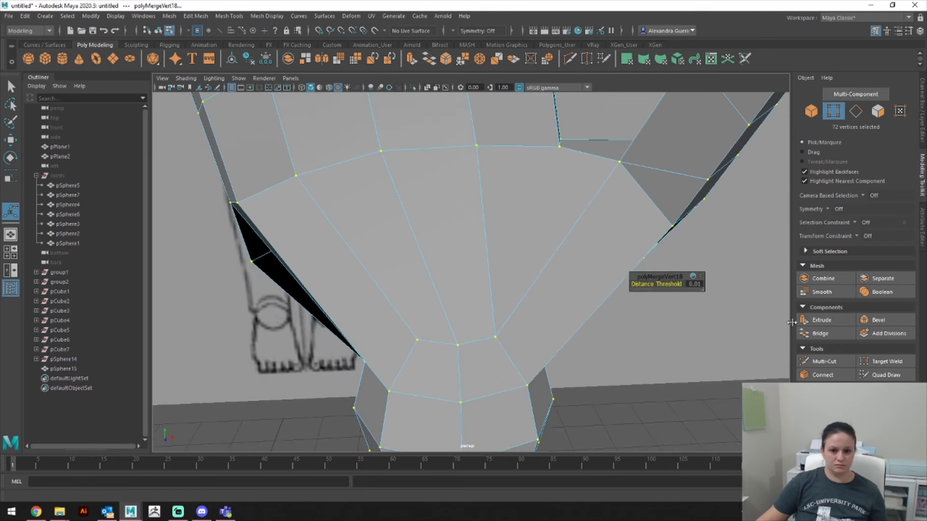
click(820, 364)
alt+drag(316, 297, 362, 292)
click(349, 289)
click(399, 272)
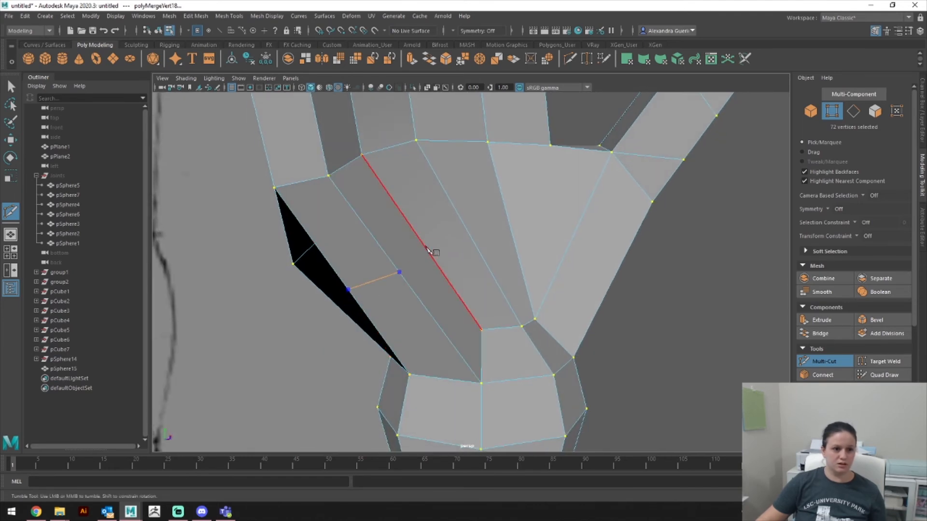
alt+drag(542, 268, 486, 275)
click(478, 235)
alt+drag(605, 286, 575, 276)
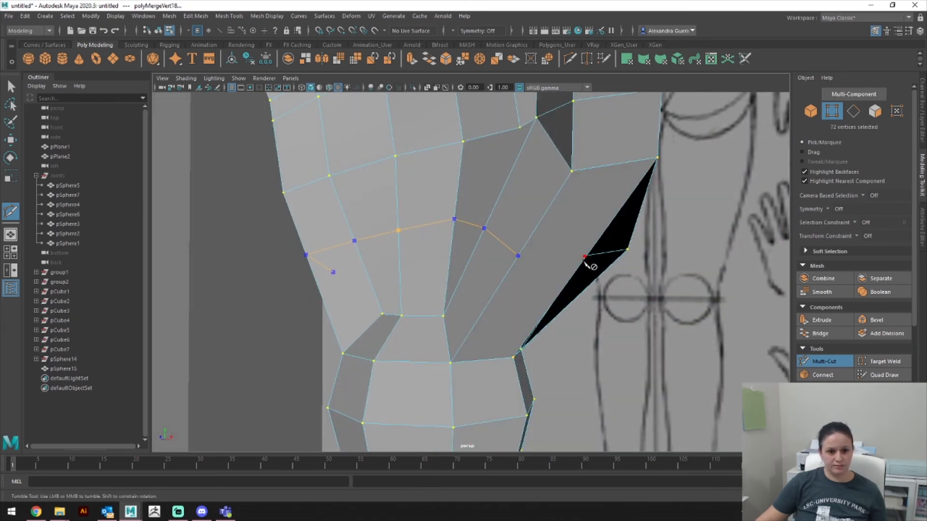
alt+drag(588, 272, 538, 250)
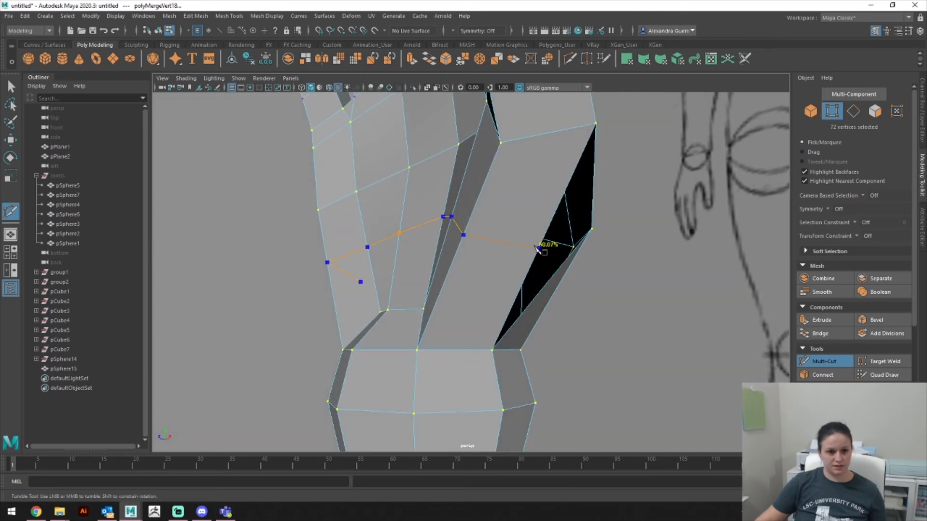
click(540, 250)
key(Return)
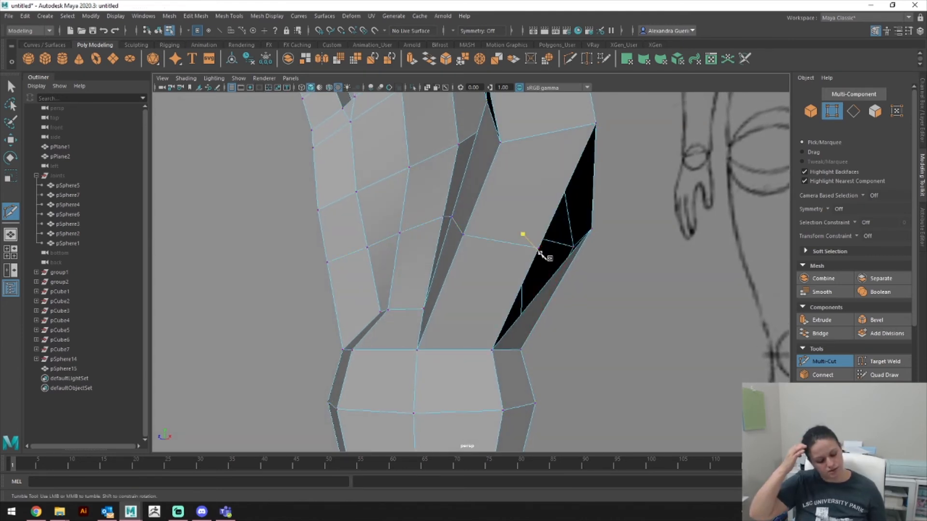
Step: Snap the loose vertices along the open gap on the little-finger side onto their matching vertices to close the hole
key(q)
key(a)
scroll(527, 295, up, 5)
scroll(526, 291, up, 8)
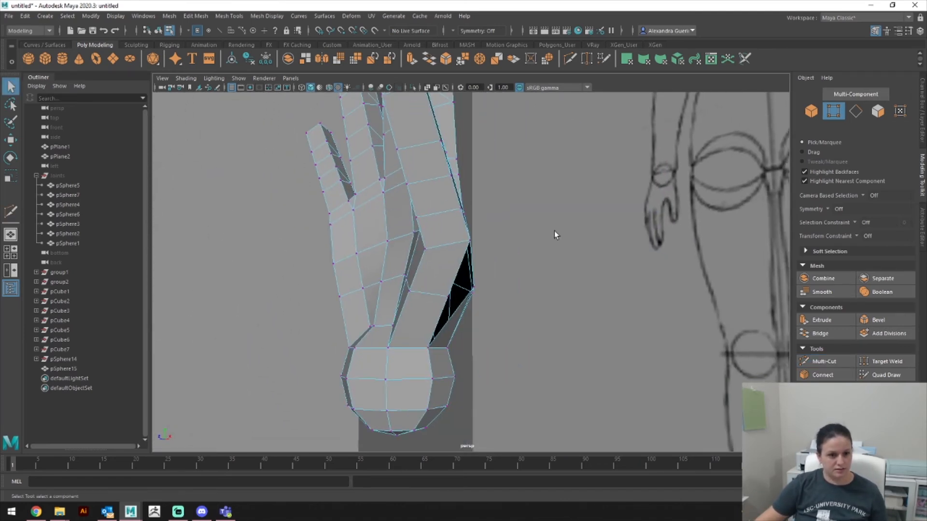
scroll(538, 220, up, 5)
scroll(516, 258, up, 3)
scroll(482, 258, up, 2)
right_click(249, 241)
click(202, 240)
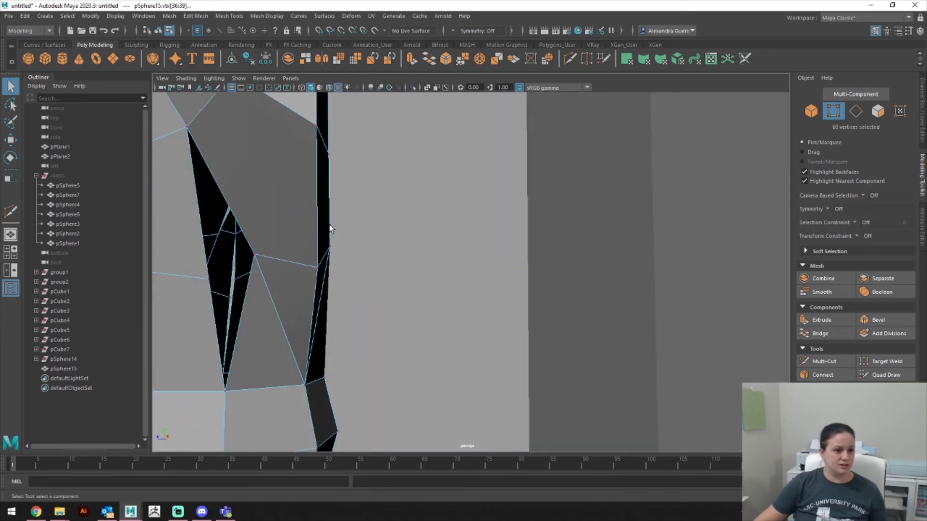
scroll(471, 269, up, 3)
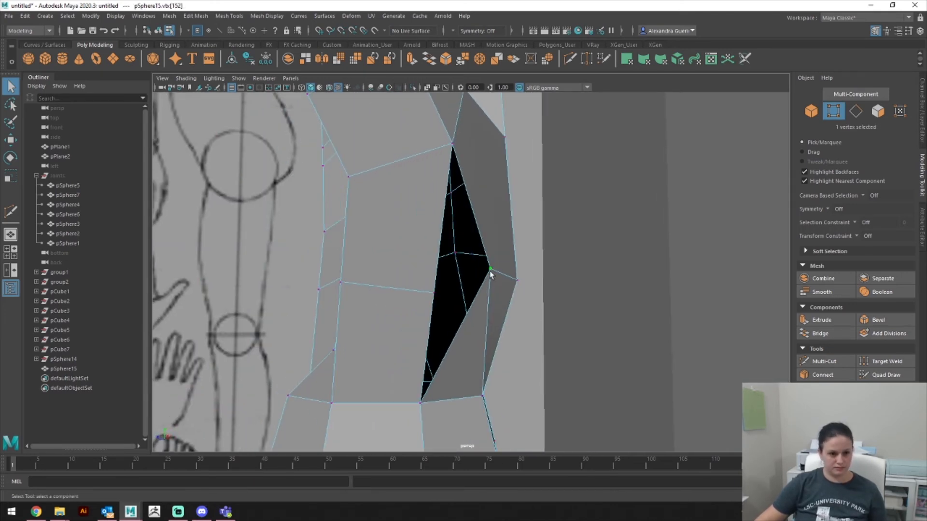
key(w)
drag(490, 271, 588, 298)
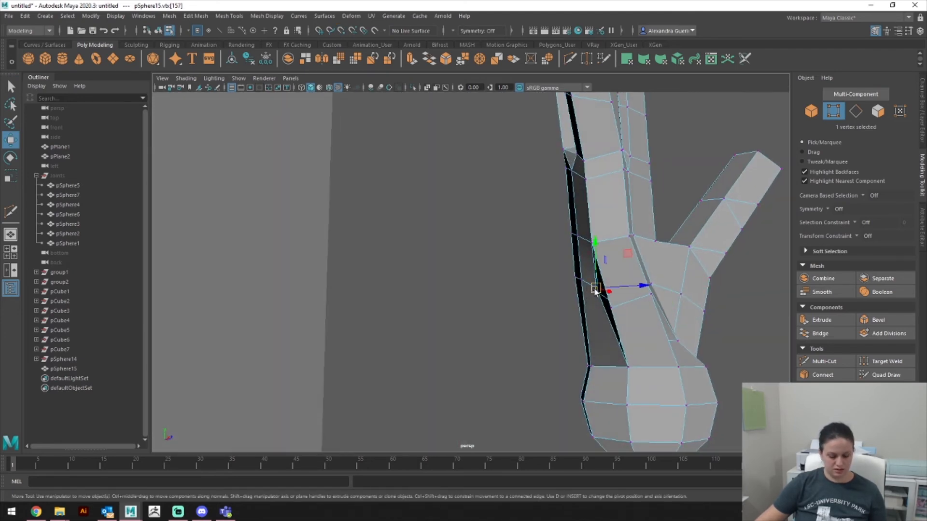
Step: Lower the vertices of the new cut on the back of the hand to form an even row above the wrist
alt+drag(645, 314, 642, 363)
alt+drag(454, 332, 414, 335)
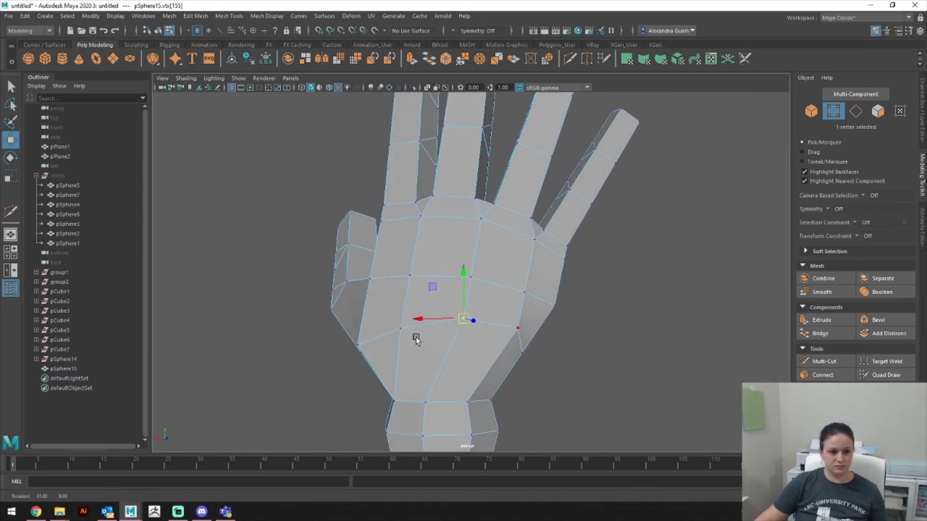
click(463, 290)
click(516, 323)
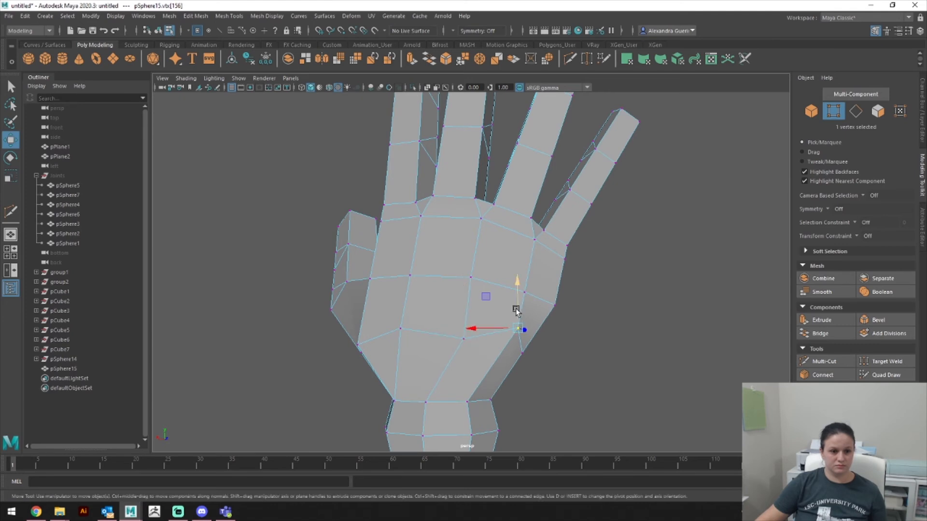
drag(490, 297, 477, 311)
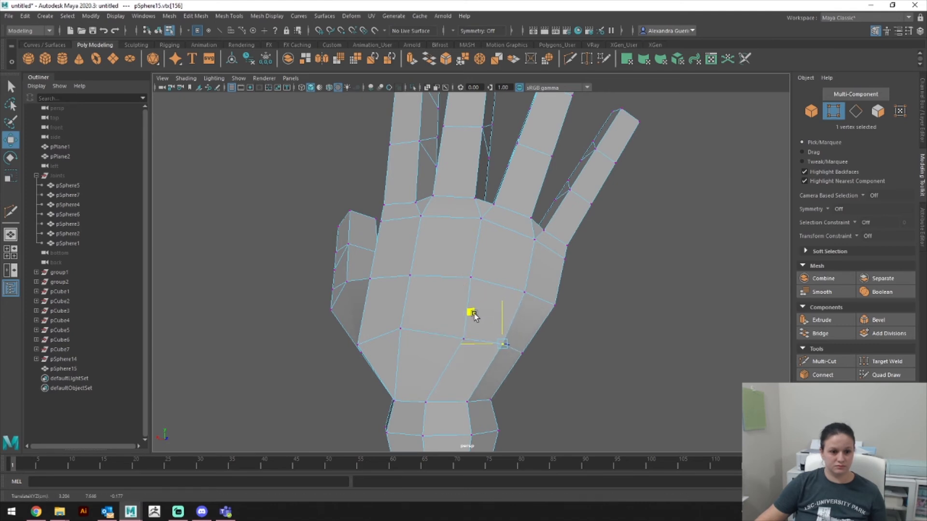
click(403, 323)
Step: Select all vertices of the lower hand and wrist sphere and merge the overlapping ones
alt+drag(391, 309, 576, 219)
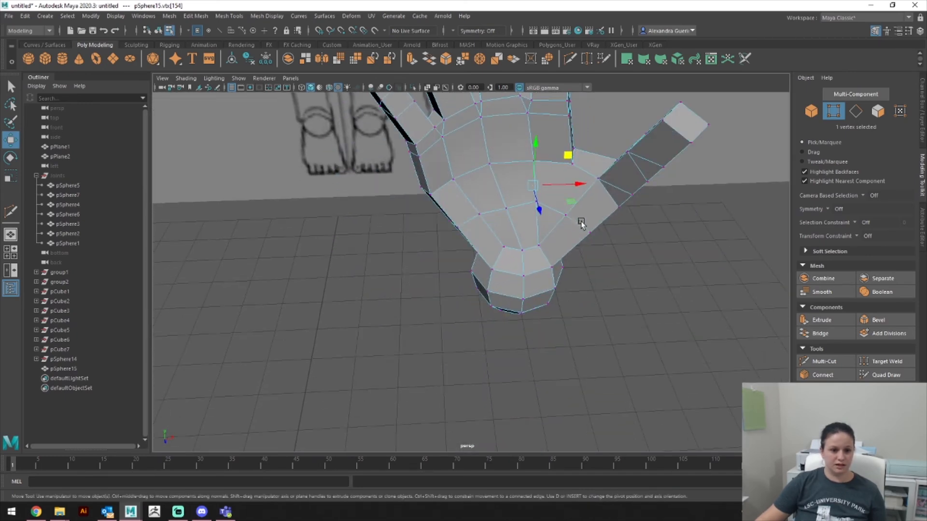
drag(714, 413, 415, 188)
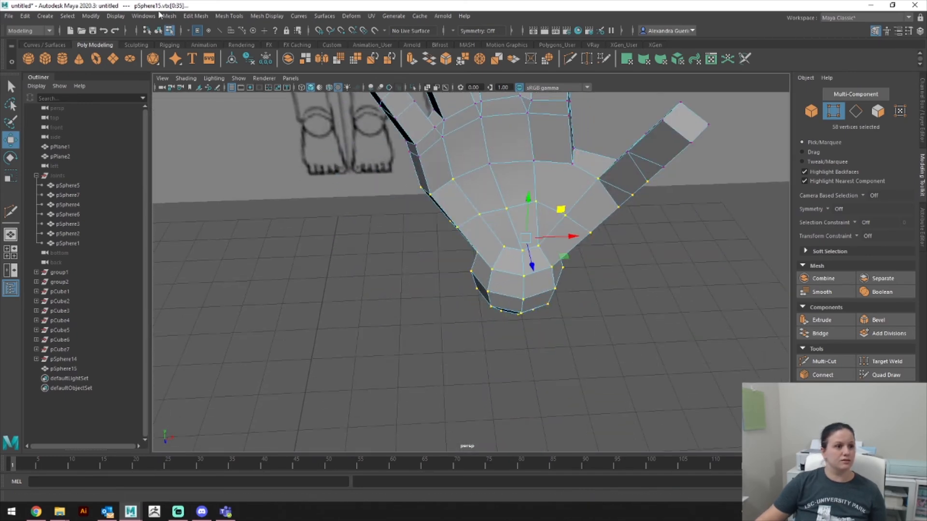
click(200, 18)
click(219, 119)
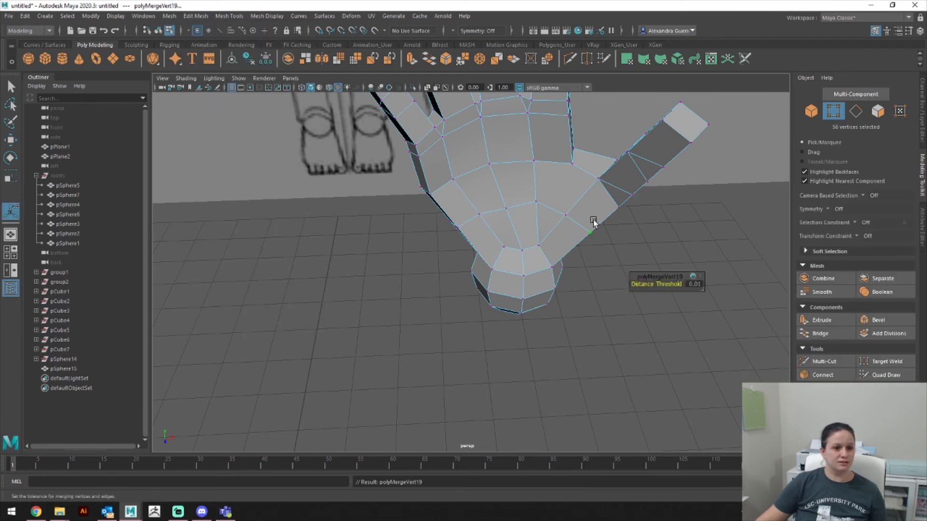
Step: Preview the whole hand smoothed, examine the palm and wrist, and return to the unsmoothed display
right_drag(587, 213, 641, 189)
key(3)
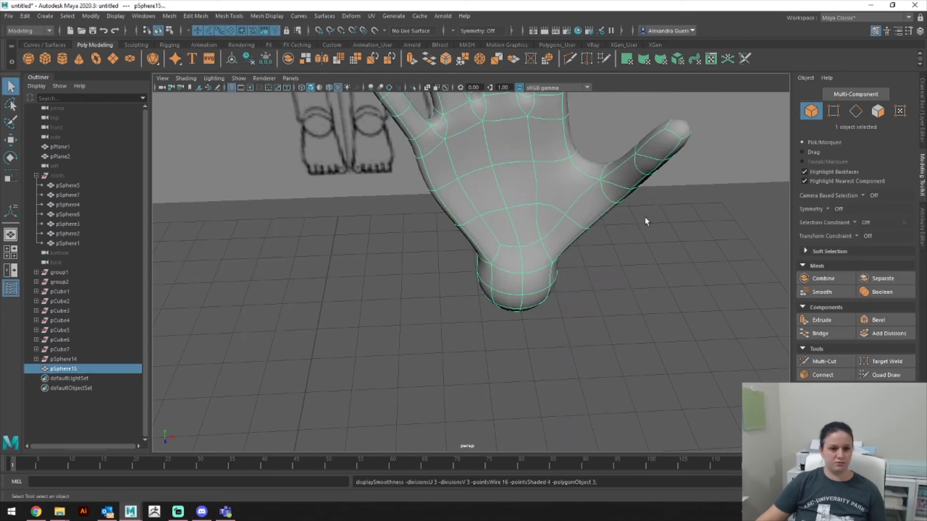
alt+drag(651, 250, 585, 302)
click(682, 217)
click(520, 290)
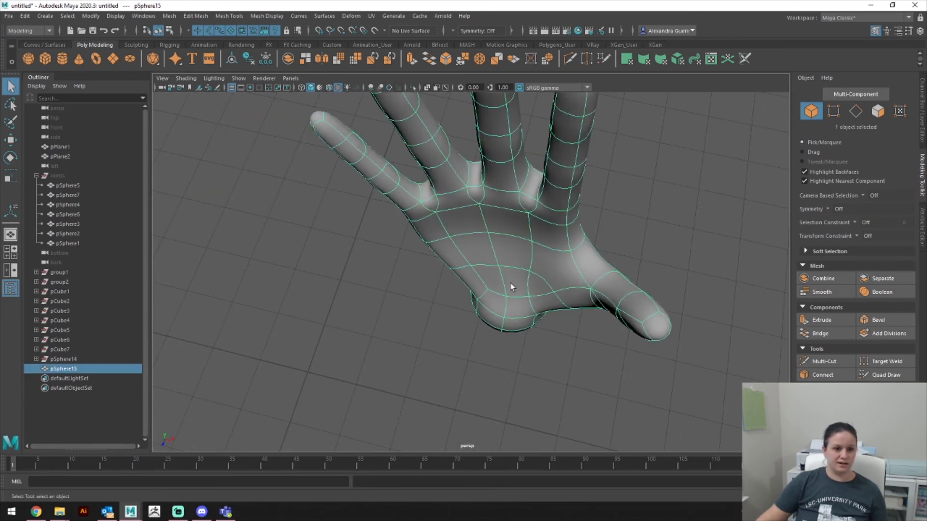
alt+drag(508, 271, 618, 306)
alt+drag(560, 277, 589, 288)
key(1)
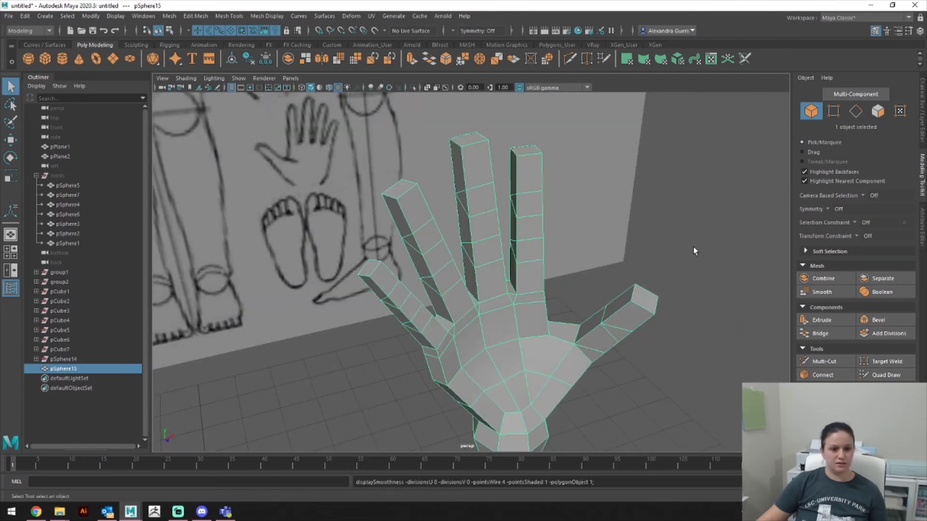
Step: Compare the hand mesh with the hand on the reference drawing in the front view
click(694, 252)
scroll(696, 247, down, 4)
alt+drag(696, 248, 649, 241)
key(space)
mouse_move(536, 251)
mouse_down()
mouse_move(536, 235)
mouse_move(540, 257)
mouse_up()
key(space)
scroll(540, 256, down, 2)
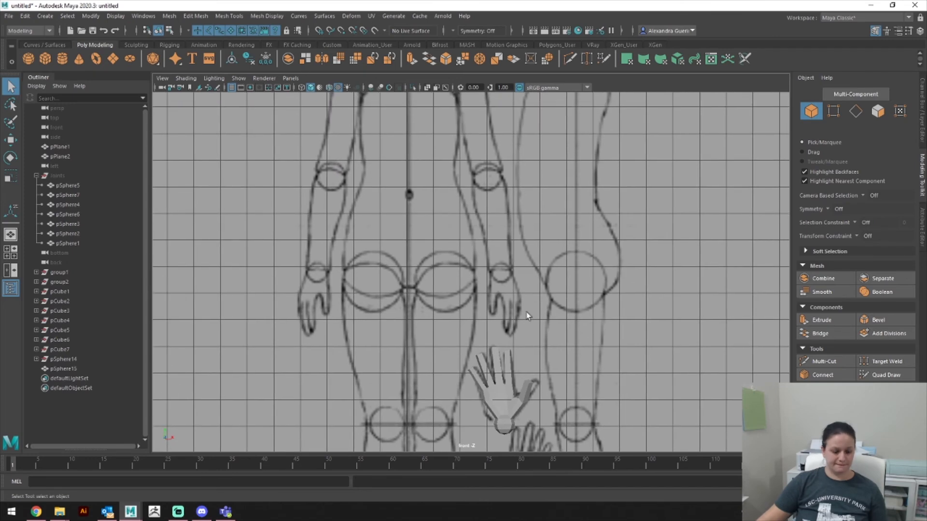
scroll(524, 299, up, 3)
key(e)
click(515, 323)
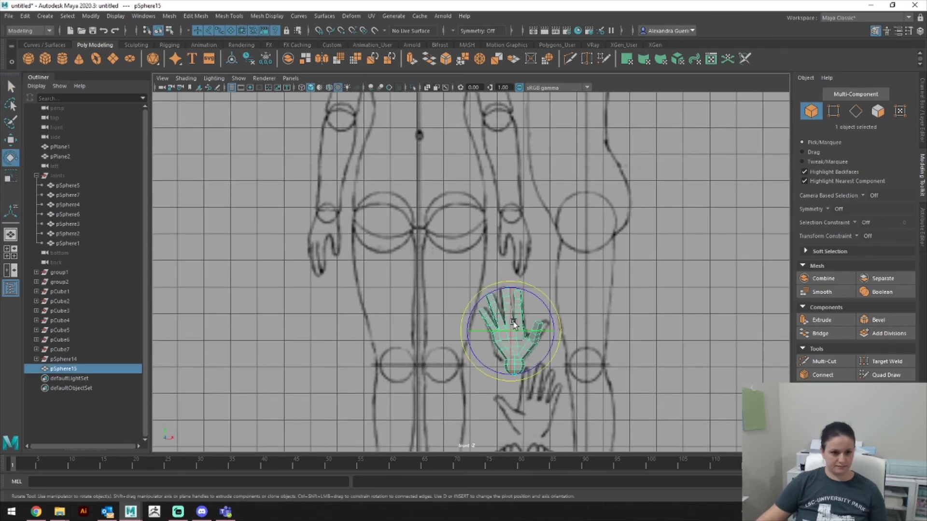
scroll(574, 319, up, 10)
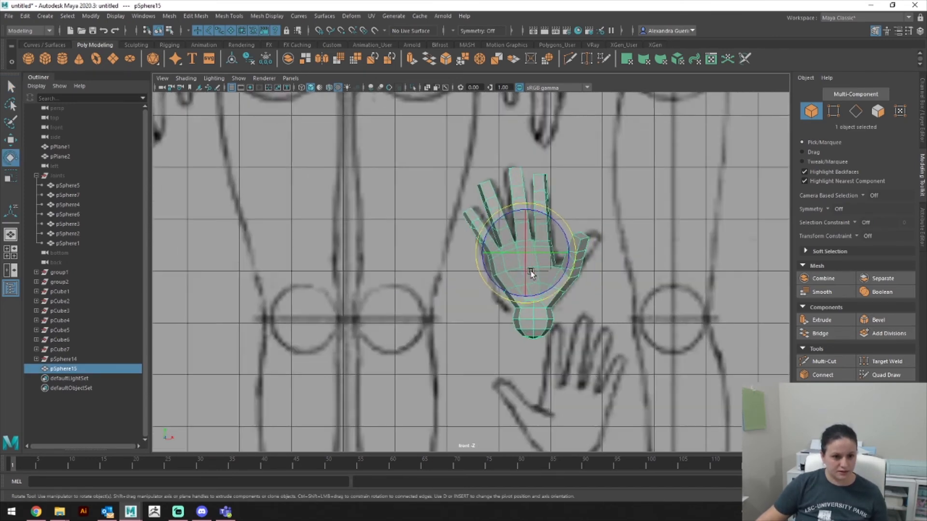
scroll(531, 281, down, 2)
scroll(500, 267, up, 3)
Step: Move the two outer vertices on the little-finger side of the lower palm outward to the reference outline
right_drag(500, 249, 465, 244)
drag(529, 294, 528, 290)
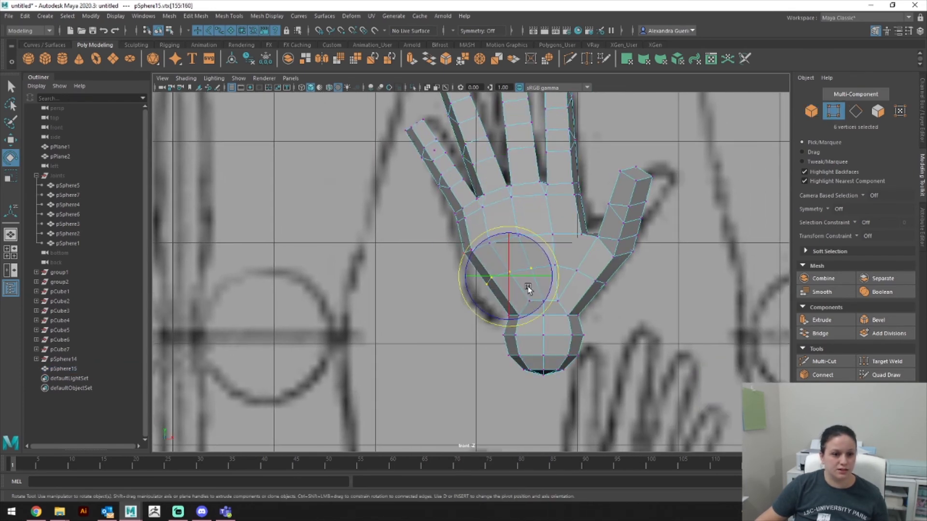
key(w)
click(533, 264)
drag(493, 295, 492, 295)
drag(516, 260, 507, 267)
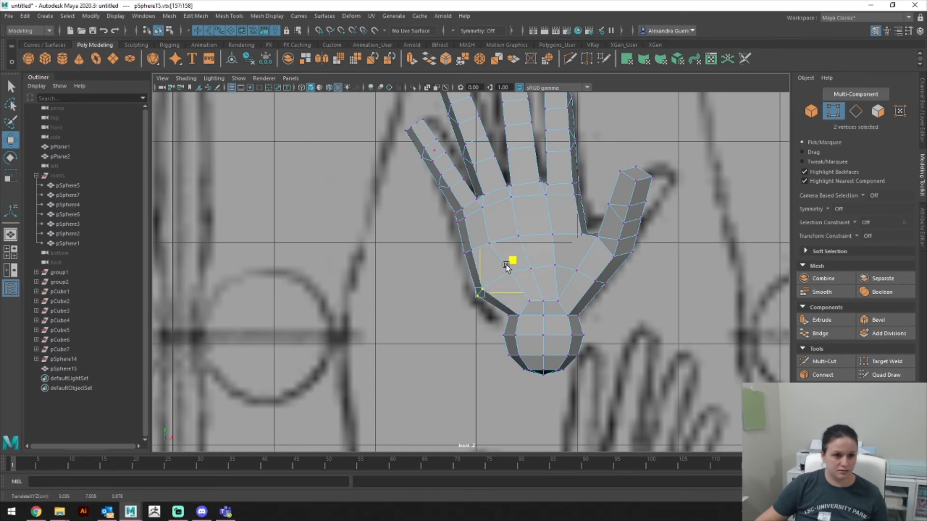
Step: Nudge the inner palm vertices beside the outer pair and fine-tune the outer pair against the reference outline
click(503, 268)
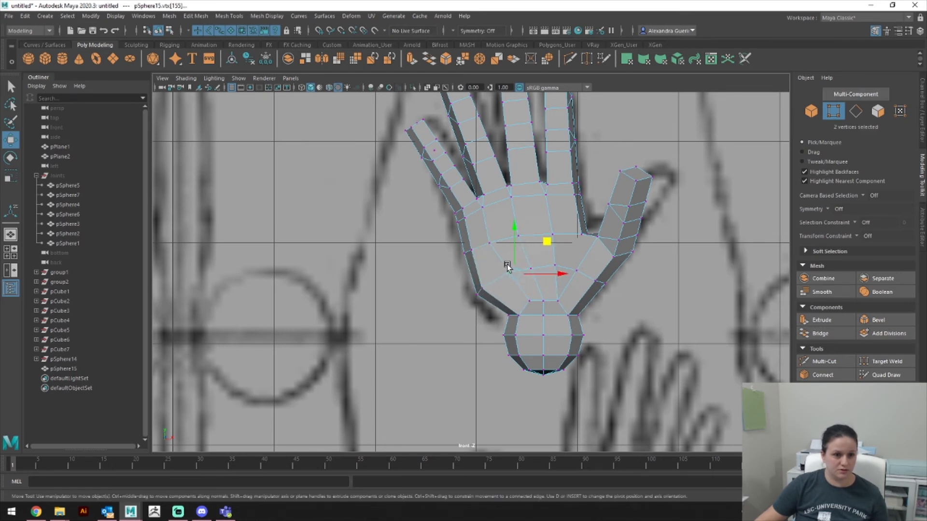
drag(547, 245, 515, 259)
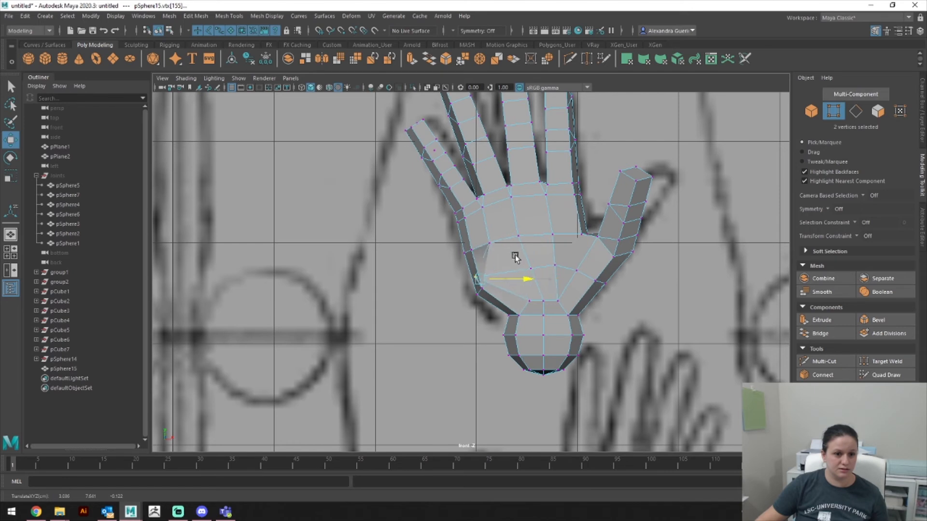
key(ctrl+z)
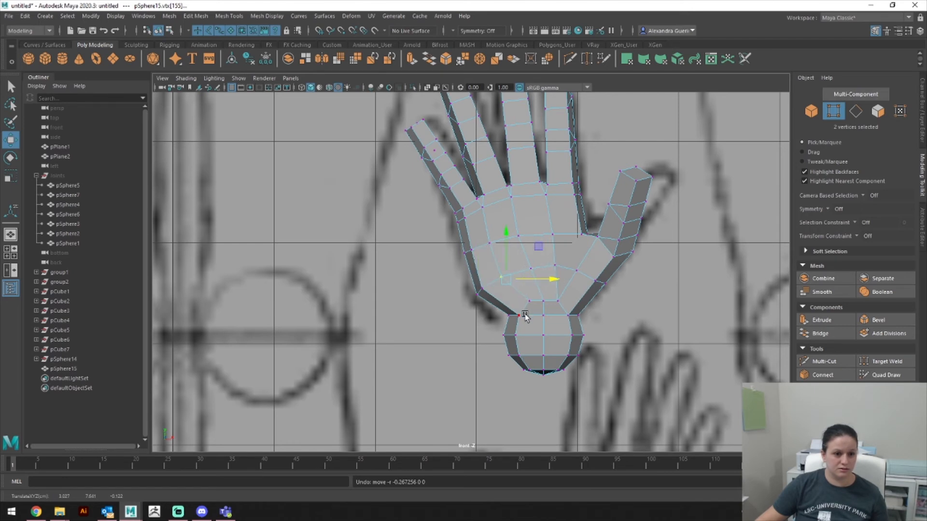
drag(467, 292, 492, 300)
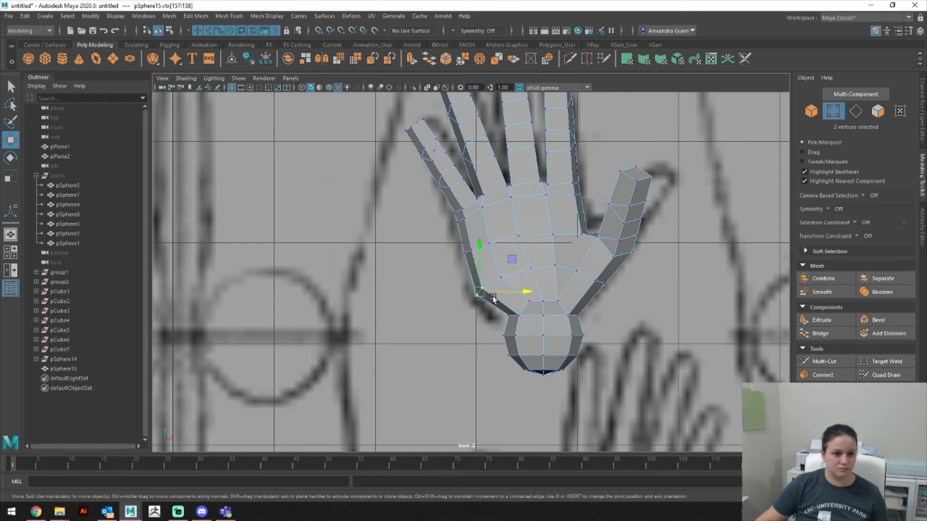
middle_drag(513, 260, 516, 257)
Step: Return the hand to object selection and show the whole mesh in the front view
key(space)
scroll(482, 263, down, 5)
right_click(481, 264)
click(528, 232)
key(space)
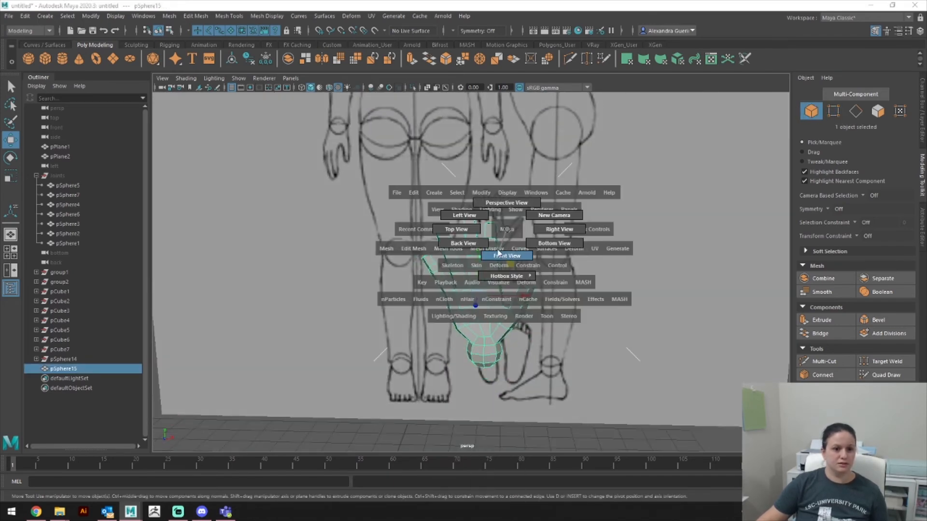
click(499, 255)
scroll(520, 247, down, 3)
alt+middle_drag(520, 218, 531, 313)
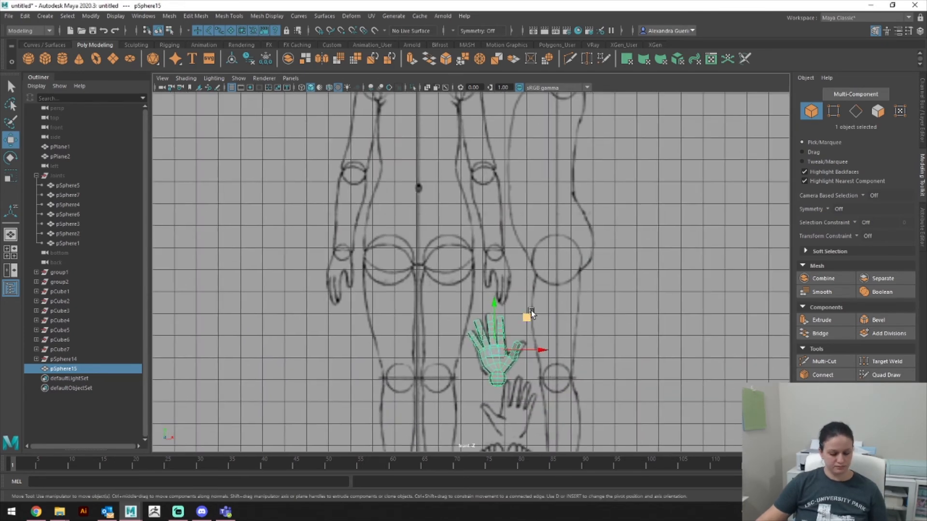
Step: Freeze the hand's transformations and delete all construction history in the scene
click(91, 16)
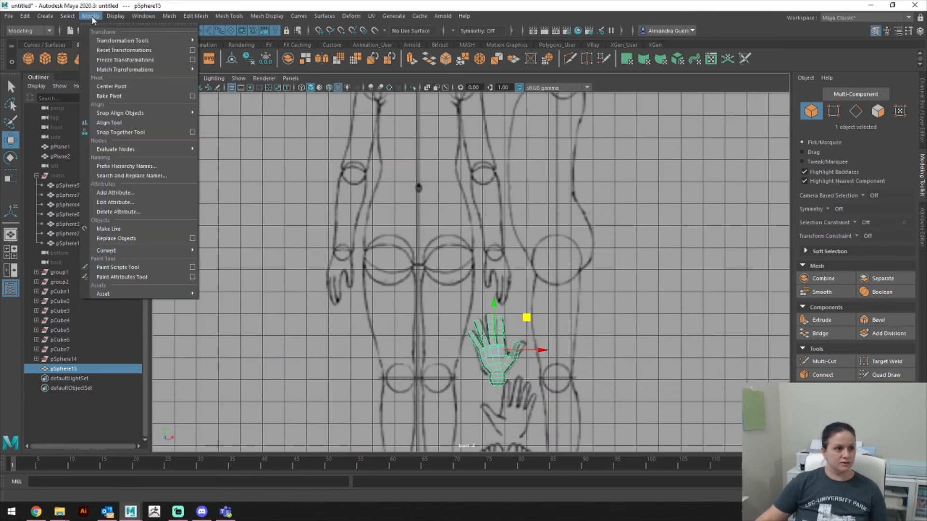
click(105, 60)
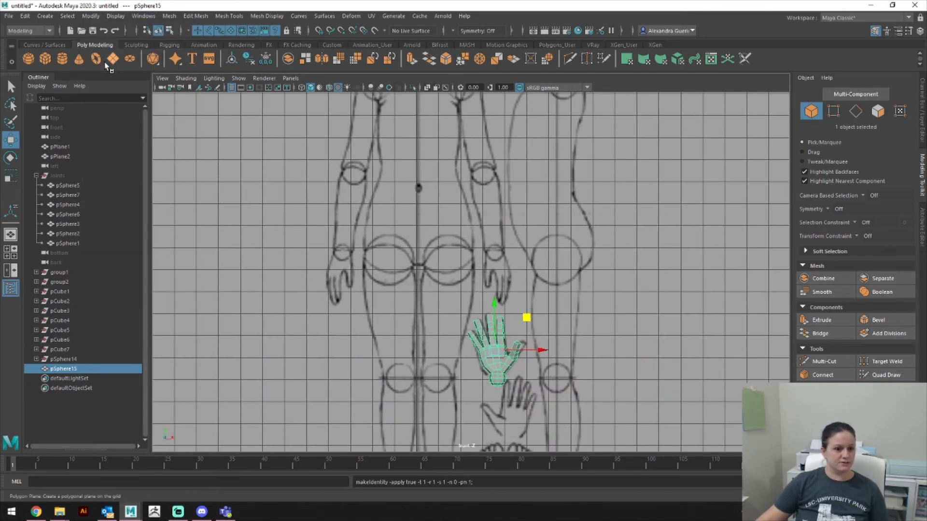
click(25, 16)
mouse_move(86, 140)
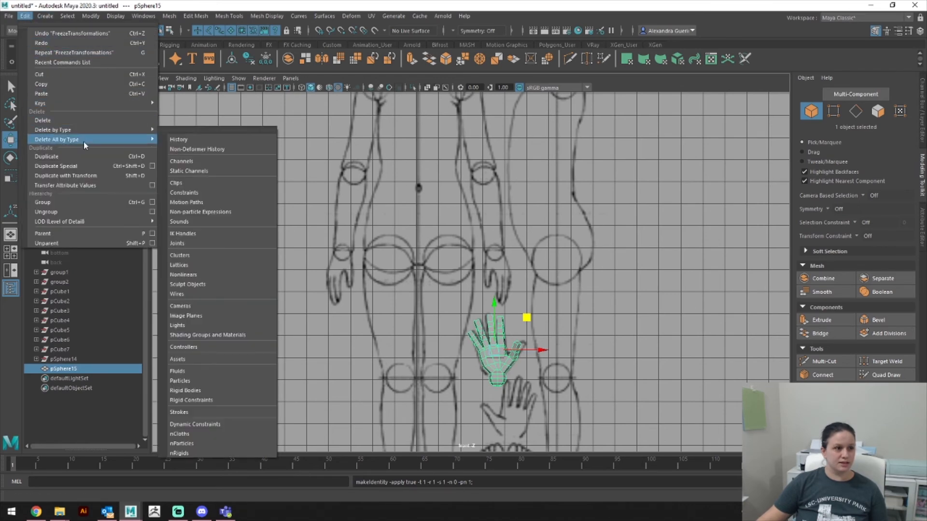
click(187, 146)
Step: Snap the hand mesh's pivot to a vertex on the wrist sphere in the front view
key(space)
click(577, 327)
key(r)
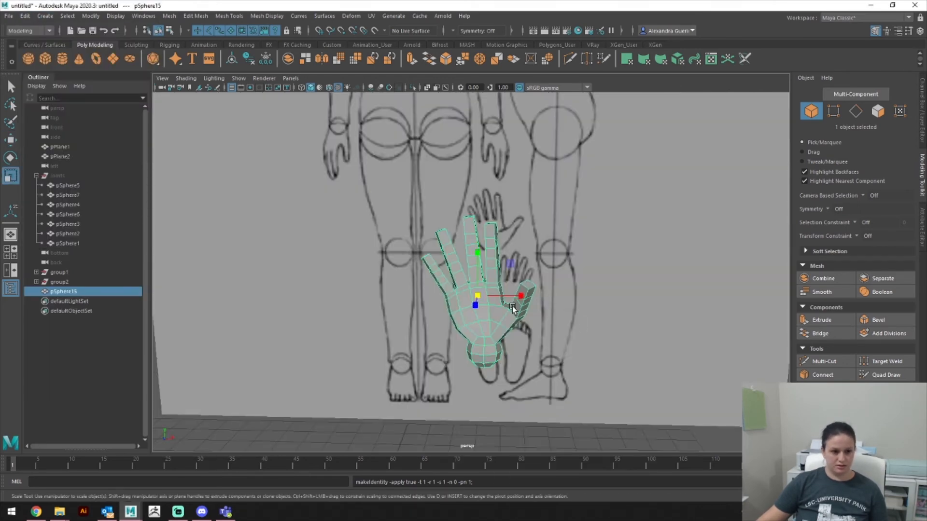
key(space)
click(531, 328)
key(e)
alt+middle_drag(540, 333, 593, 276)
scroll(593, 276, up, 2)
scroll(578, 261, up, 2)
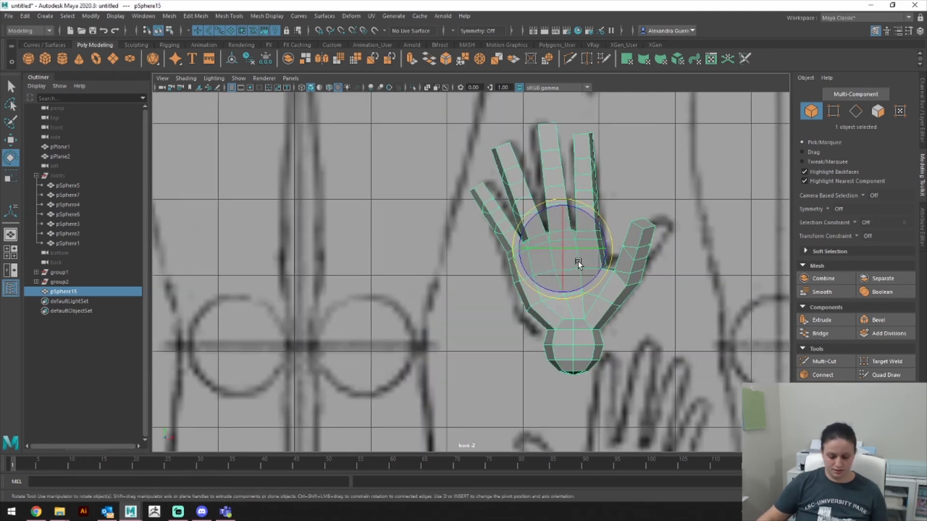
key(d)
key(v)
drag(569, 214, 625, 342)
Step: Centre the hand mesh's pivot in depth by snapping it to the middle of the wrist sphere in the side view
key(space)
key([)
scroll(620, 338, down, 5)
scroll(598, 333, up, 4)
scroll(595, 332, up, 2)
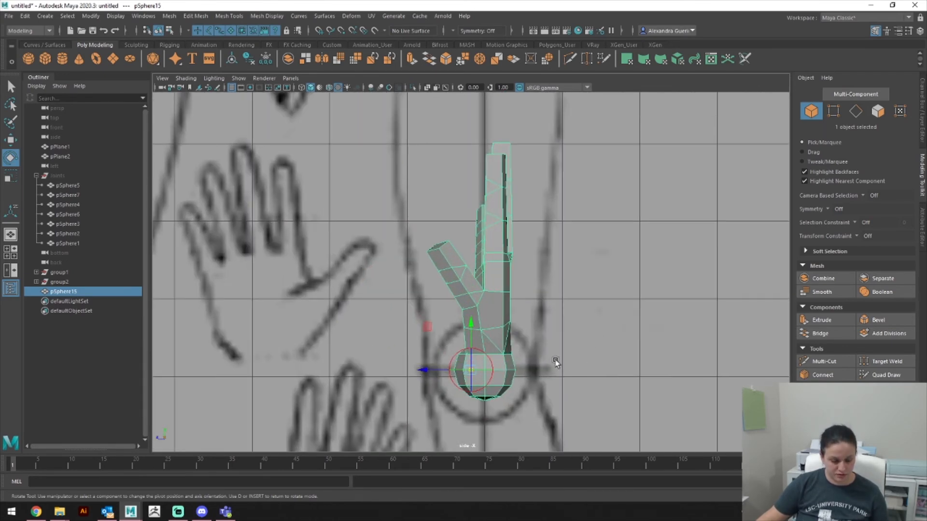
drag(456, 370, 438, 373)
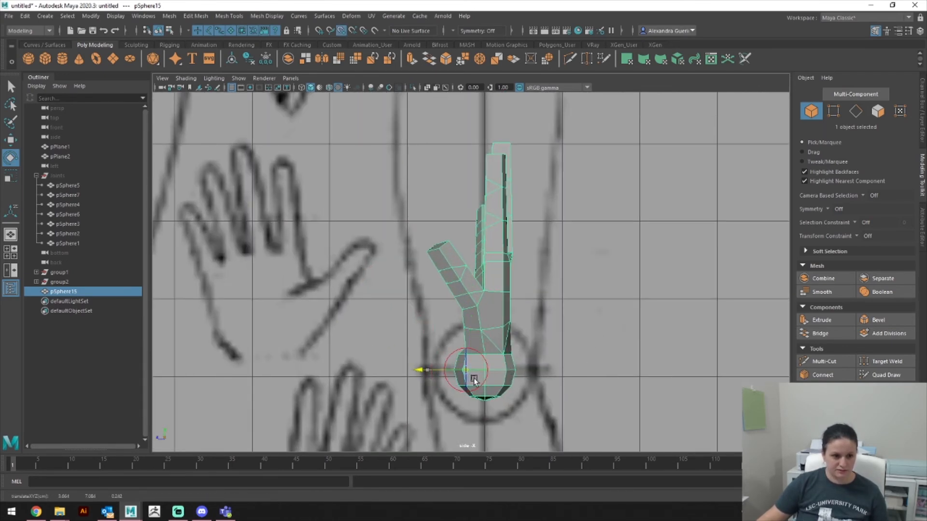
key(e)
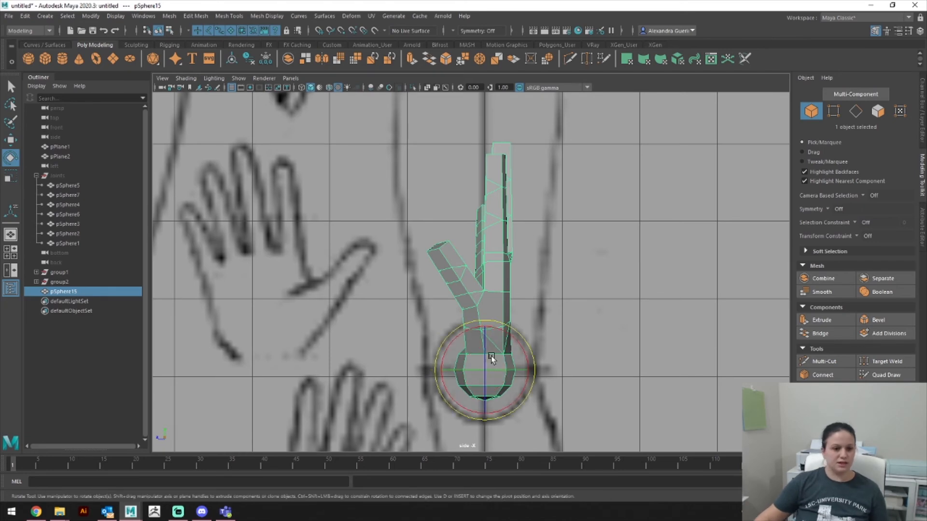
Step: Turn on the display layer with the body meshes and bring the arm and hand into the side view
scroll(490, 358, down, 3)
alt+middle_drag(500, 277, 592, 378)
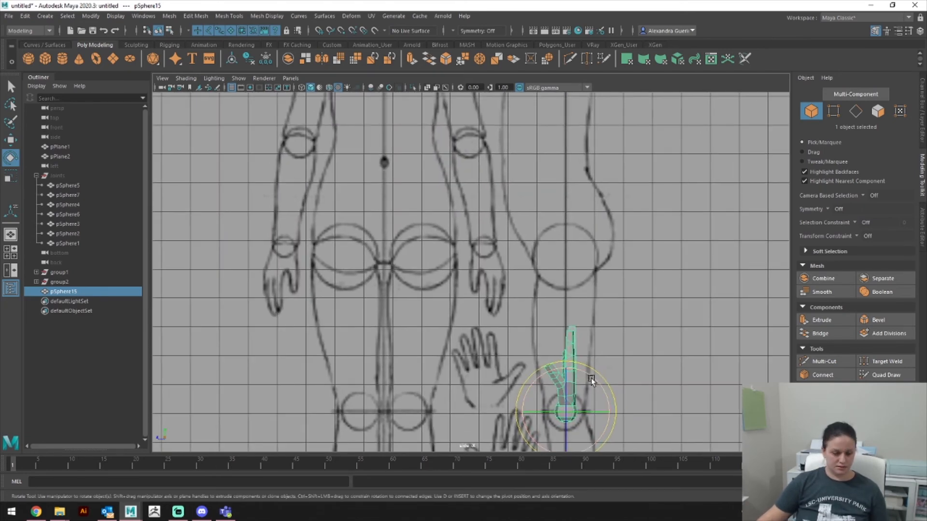
alt+middle_drag(672, 160, 679, 188)
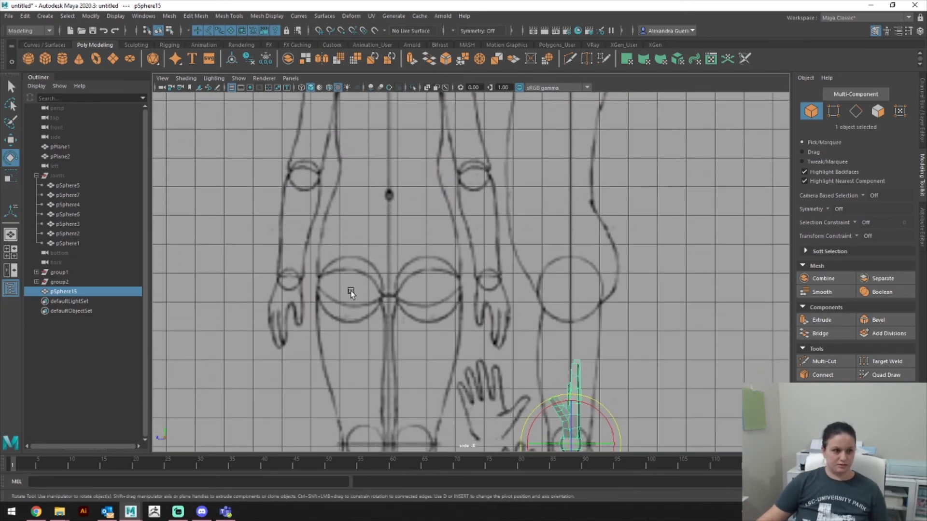
click(921, 105)
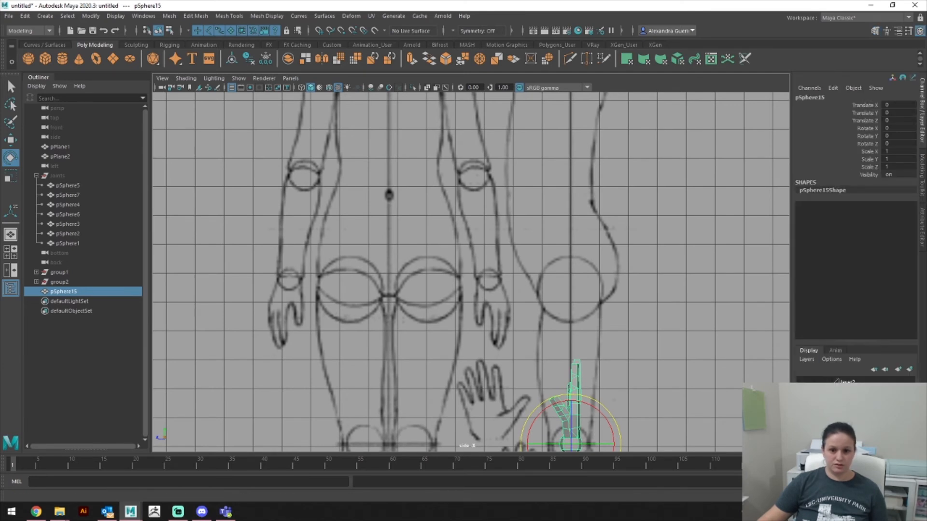
click(803, 381)
alt+middle_drag(685, 354, 684, 302)
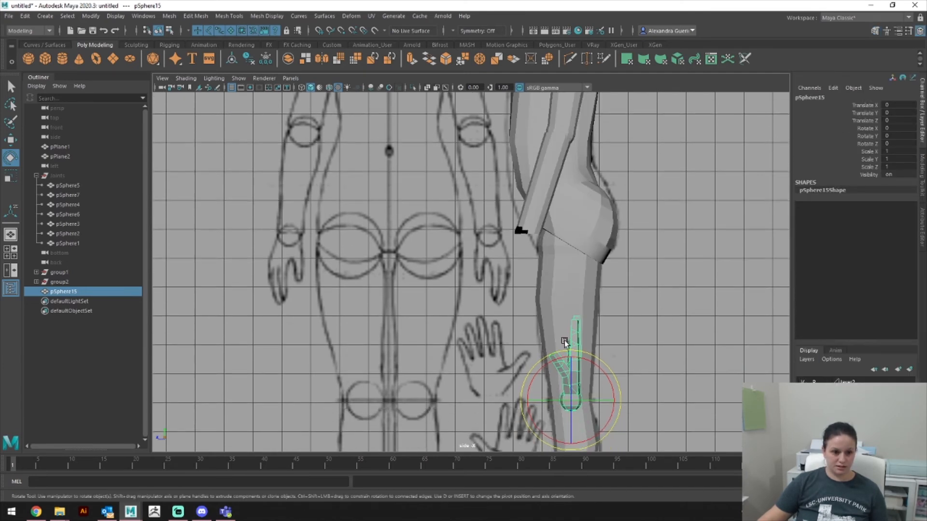
Step: Make the hidden Joints group visible by setting its Visibility to 1
click(521, 228)
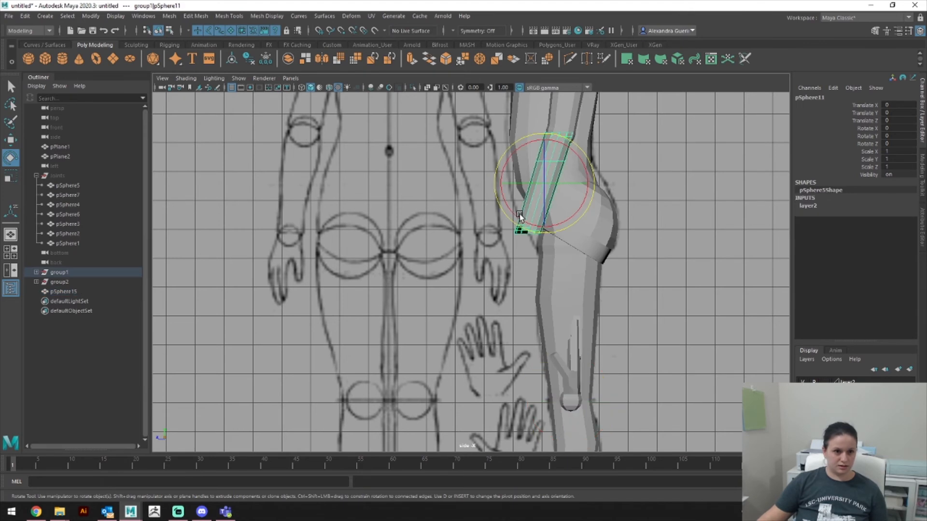
click(54, 176)
click(888, 174)
text(1)
key(Return)
click(656, 333)
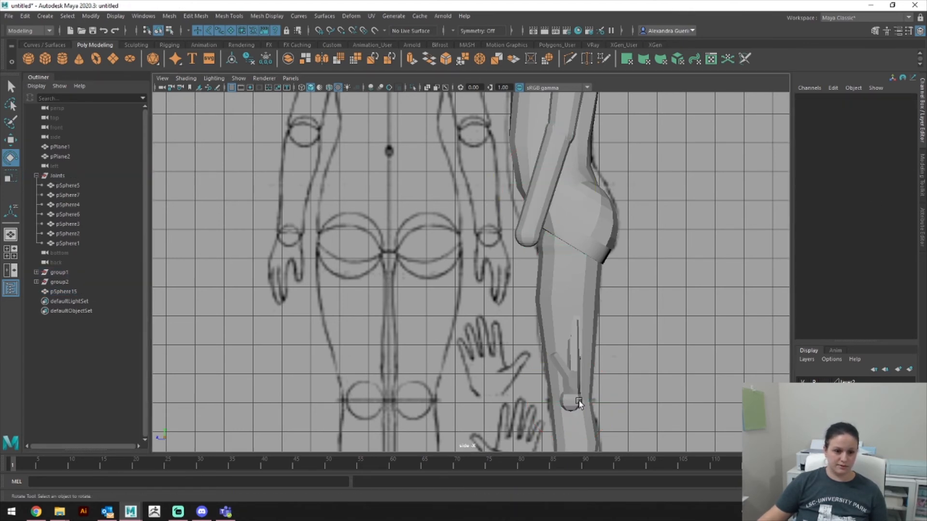
Step: Move the hand in the side view so its wrist sphere sits on the arm's wrist joint, with Translate Z about 1.49
click(578, 401)
key(w)
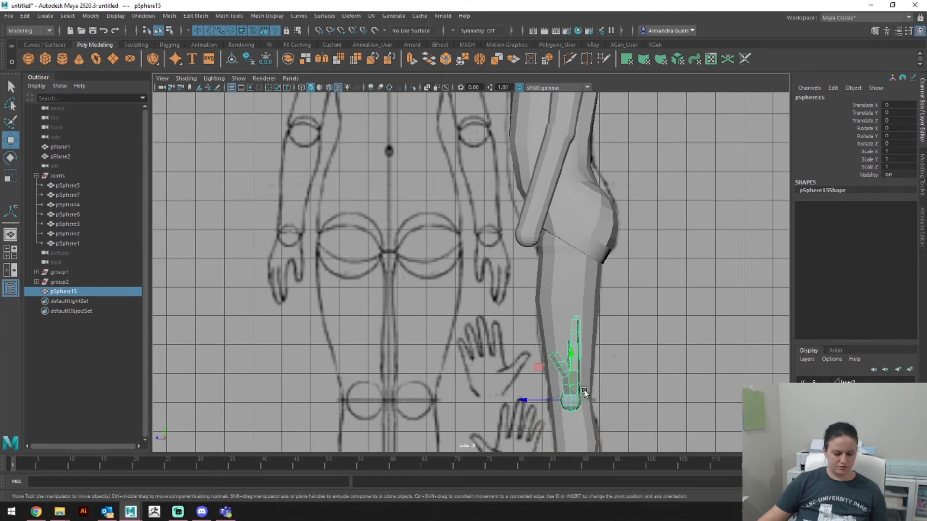
drag(586, 392, 526, 228)
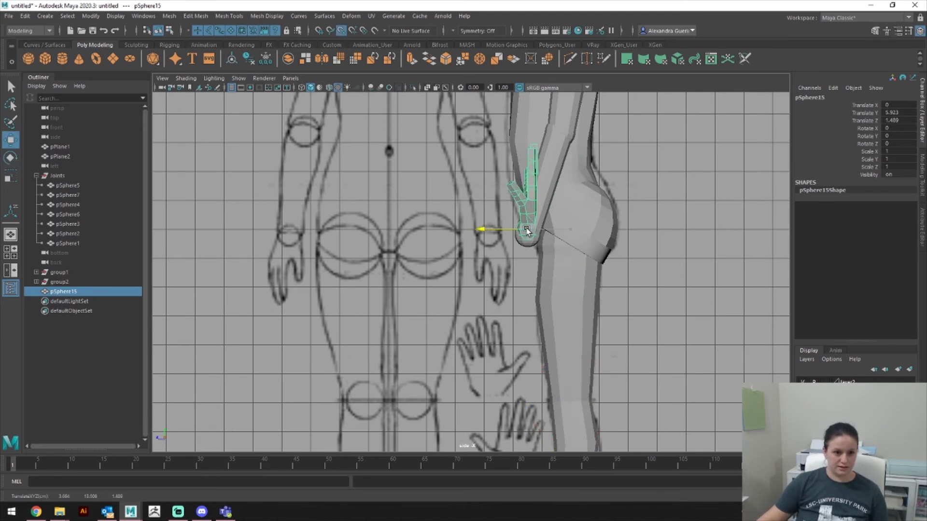
drag(528, 190, 528, 195)
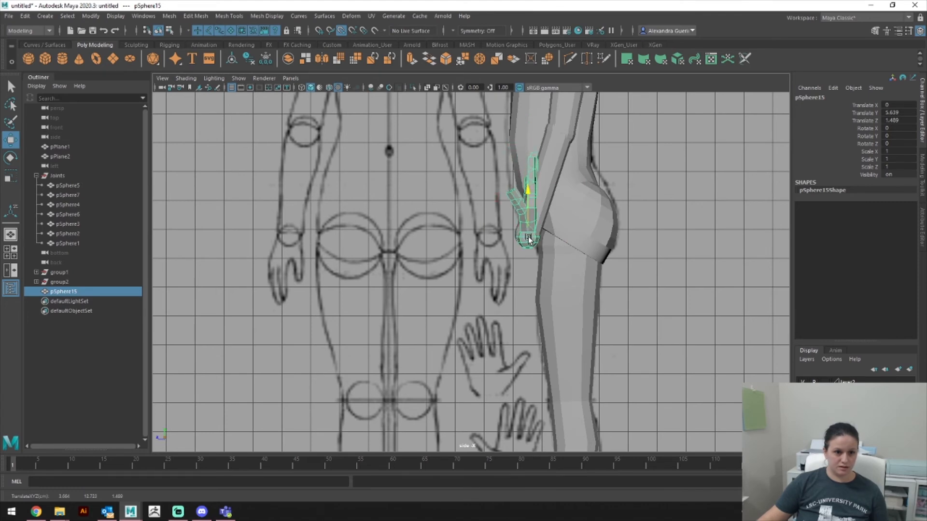
Step: Snap the hand sideways onto the centre of the wrist joint in the front view, at about -0.195 in Translate X
key(space)
drag(529, 235, 526, 259)
alt+middle_drag(605, 220, 582, 367)
scroll(530, 316, up, 7)
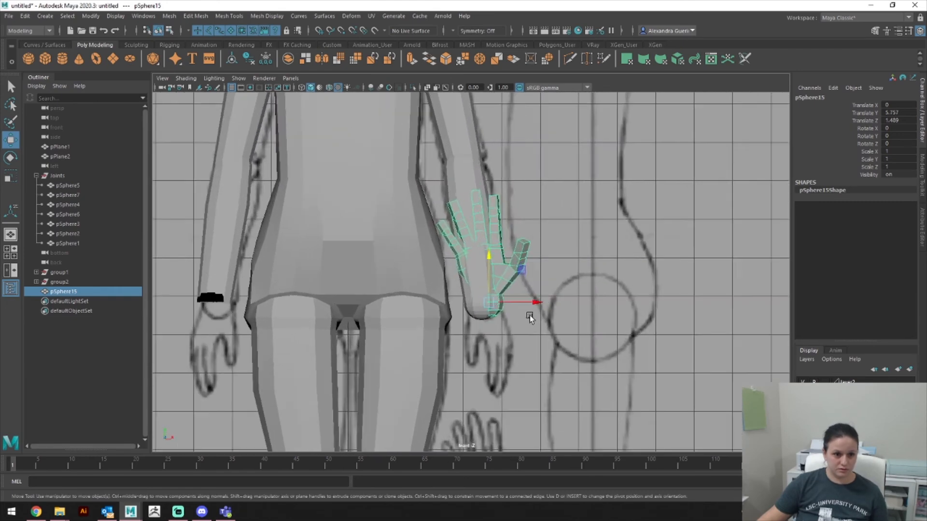
key(v)
drag(544, 325, 490, 333)
Step: Flip the hand so the fingers point down, setting Rotate X to 180
key(e)
drag(487, 297, 492, 369)
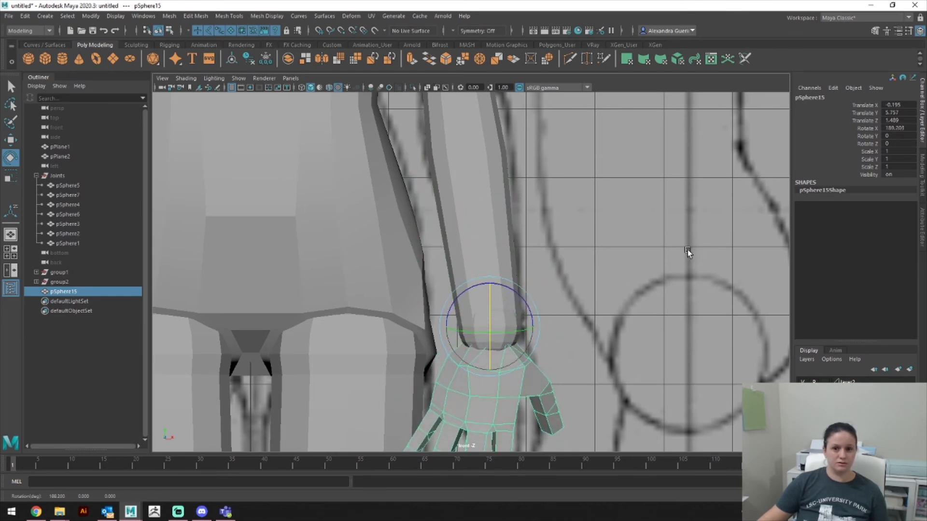
double_click(889, 128)
text(180)
key(Return)
Step: Turn the hand side-on about its vertical axis and mirror it by setting Scale X to -1
alt+middle_drag(563, 335, 573, 237)
drag(514, 222, 532, 231)
scroll(720, 259, down, 5)
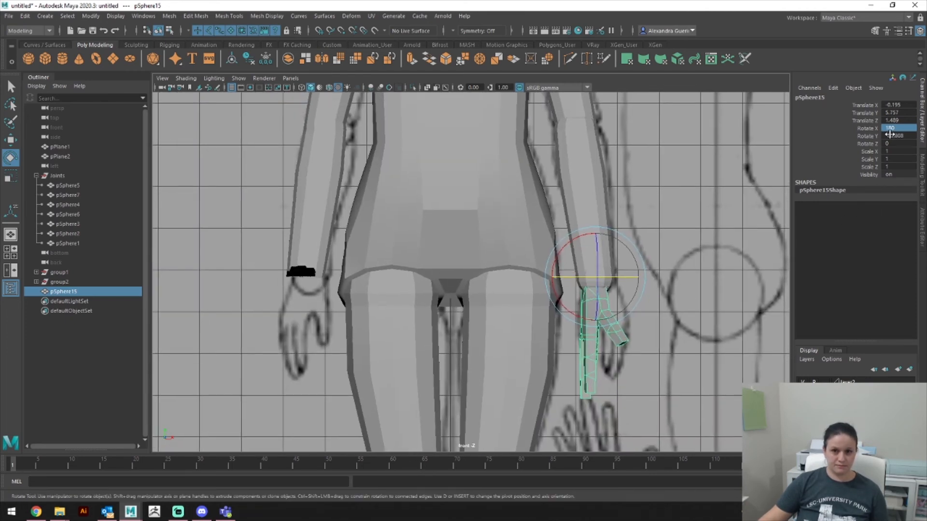
double_click(891, 151)
text(-1)
key(Return)
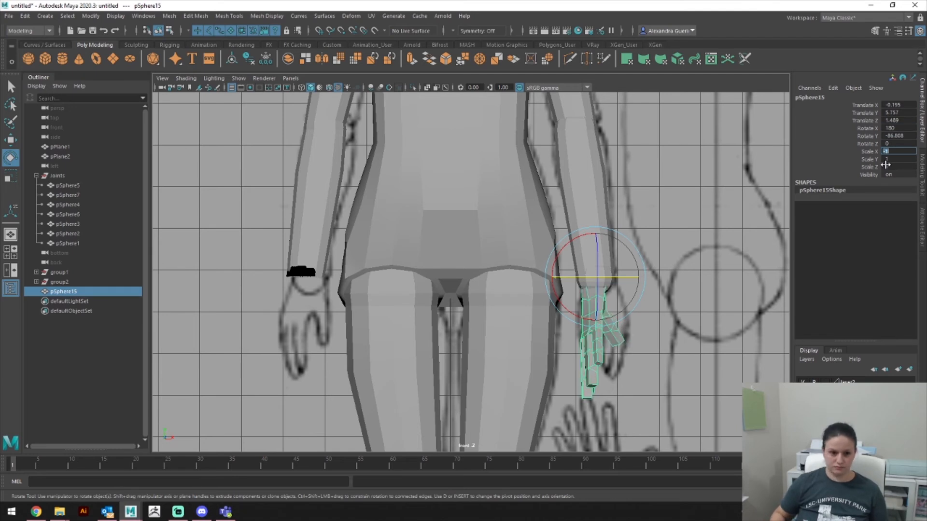
Step: Turn the mirrored hand so the thumb faces the other way, setting Rotate Y to 90
drag(562, 277, 606, 277)
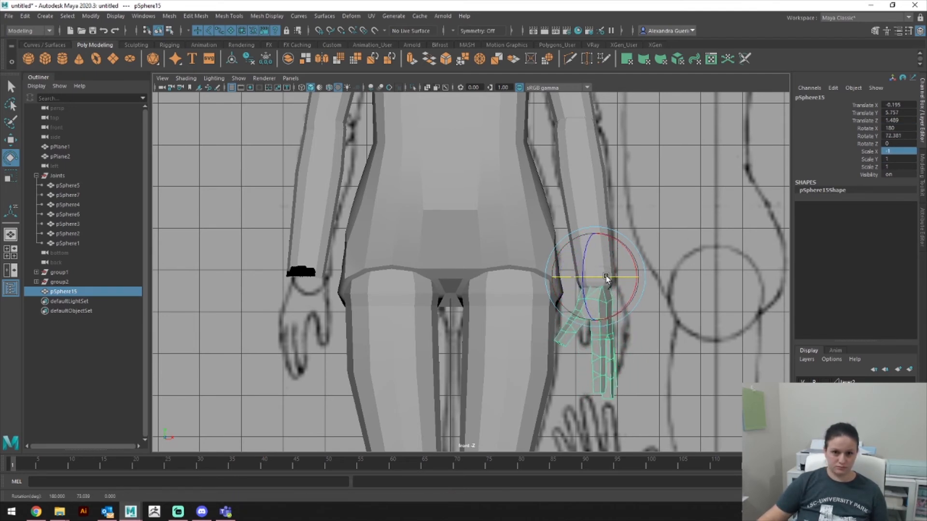
double_click(898, 136)
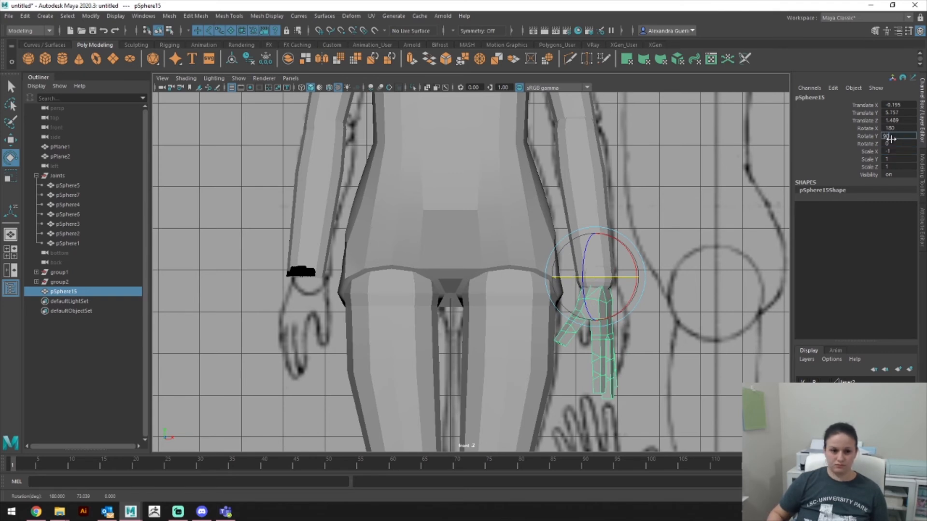
text(90)
key(Return)
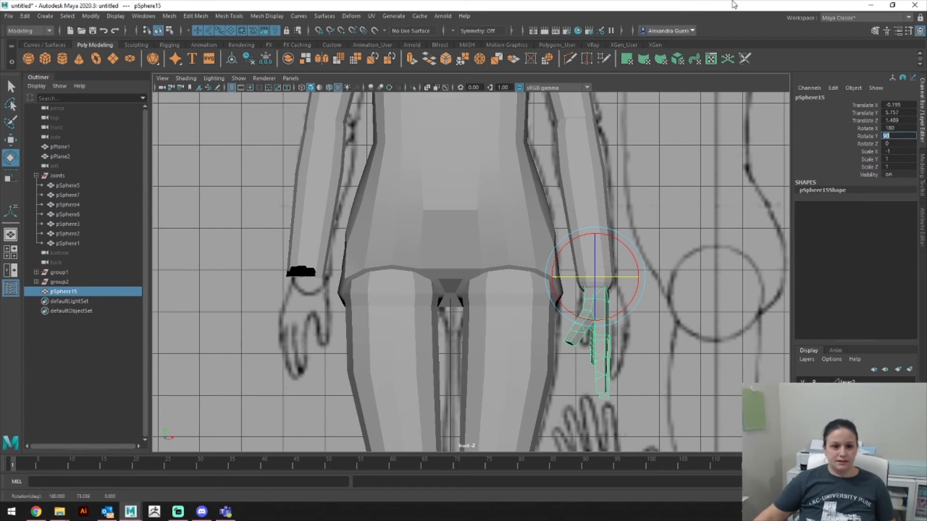
Step: Freeze the positioned hand's transformations and delete all construction history in the scene
click(91, 16)
click(124, 59)
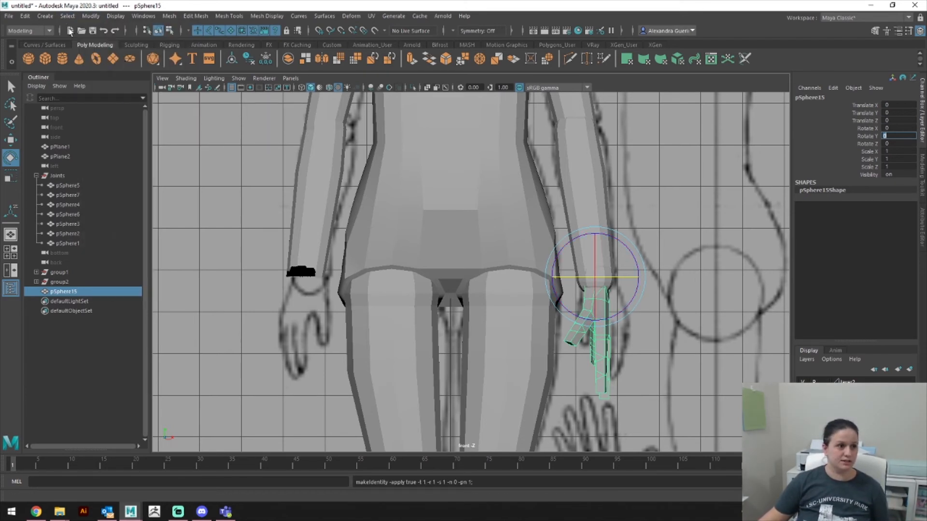
click(25, 16)
mouse_move(97, 140)
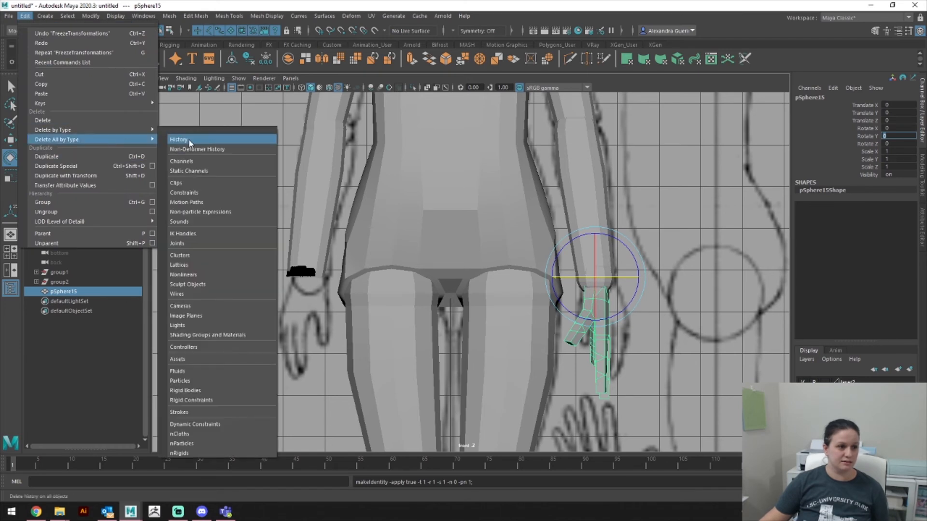
click(188, 140)
click(731, 248)
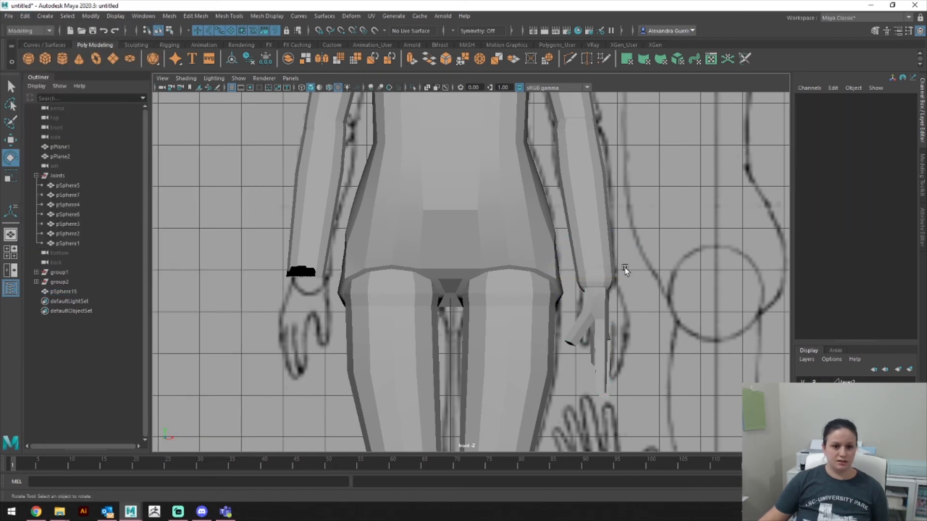
Step: Hide the Joints group and show the whole body in the perspective view
key(space)
drag(644, 267, 643, 254)
click(57, 175)
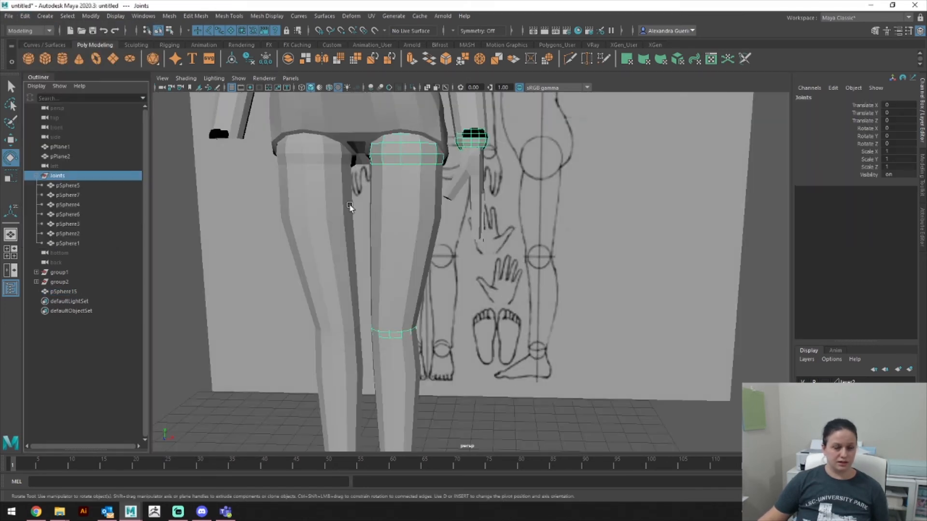
key(ctrl+h)
alt+drag(685, 187, 581, 216)
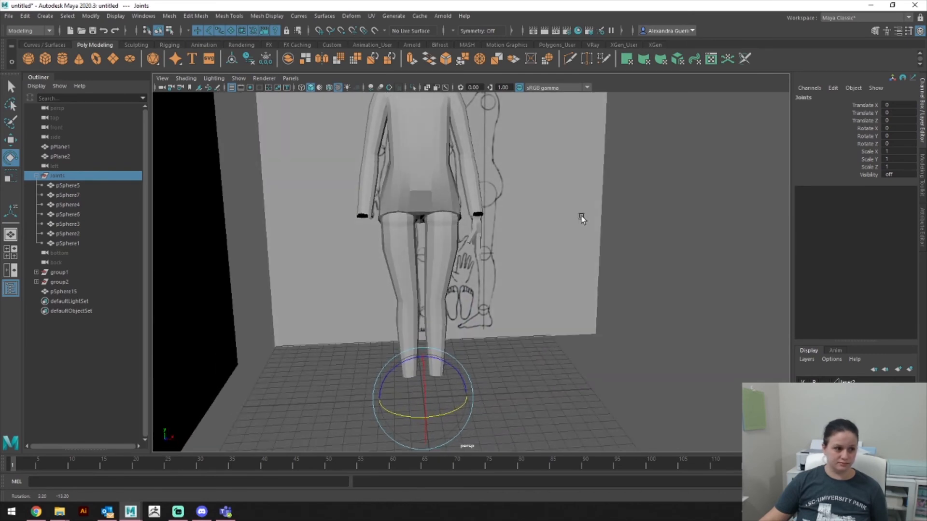
Step: Delete the old mirrored body half, group2, and parent the hand mesh under group1
click(59, 282)
key(Delete)
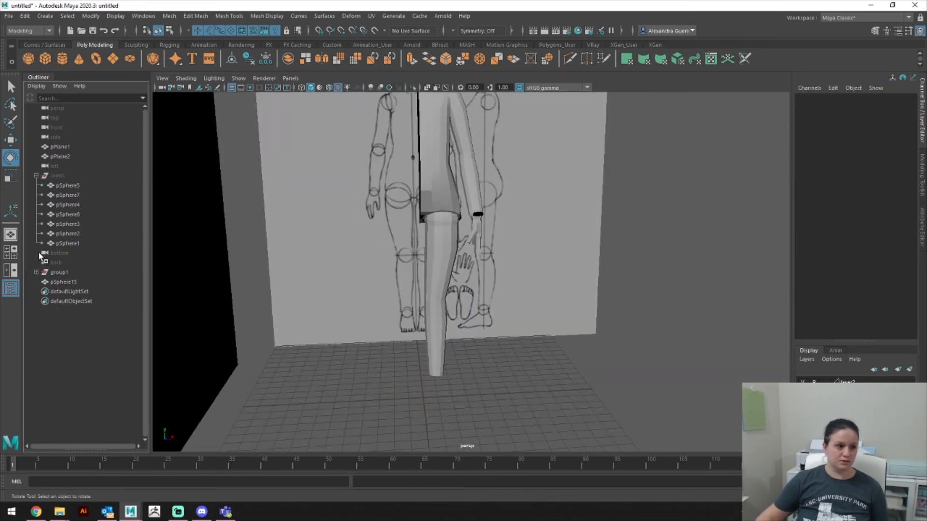
click(476, 239)
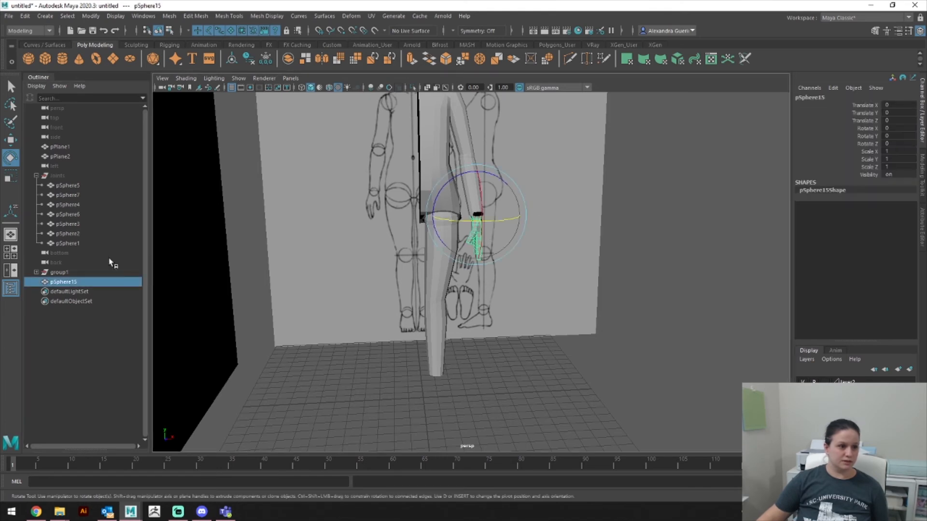
mouse_move(72, 283)
middle_down()
mouse_move(72, 267)
mouse_move(67, 285)
middle_up()
Step: Duplicate group1 with its hand and mirror the copy to the other side by setting Scale X to -1
click(66, 274)
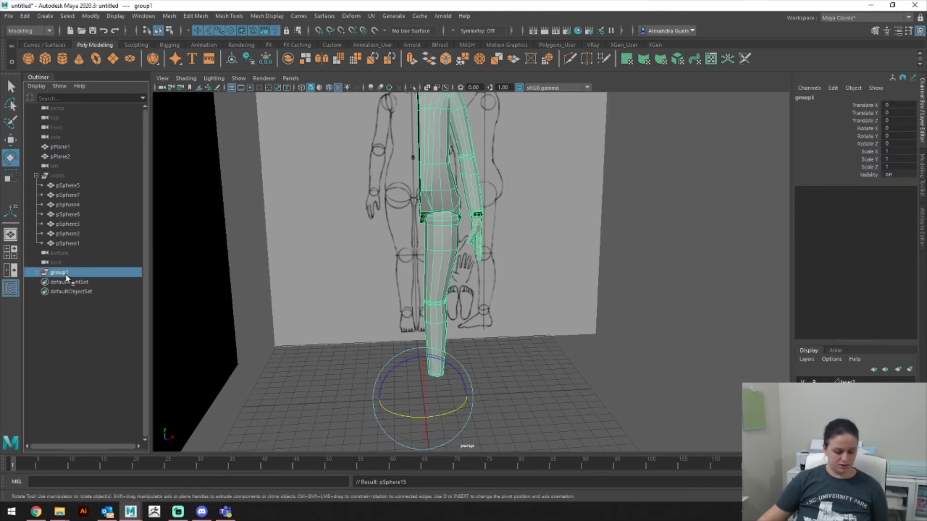
key(ctrl+g)
double_click(899, 176)
double_click(895, 152)
key(Return)
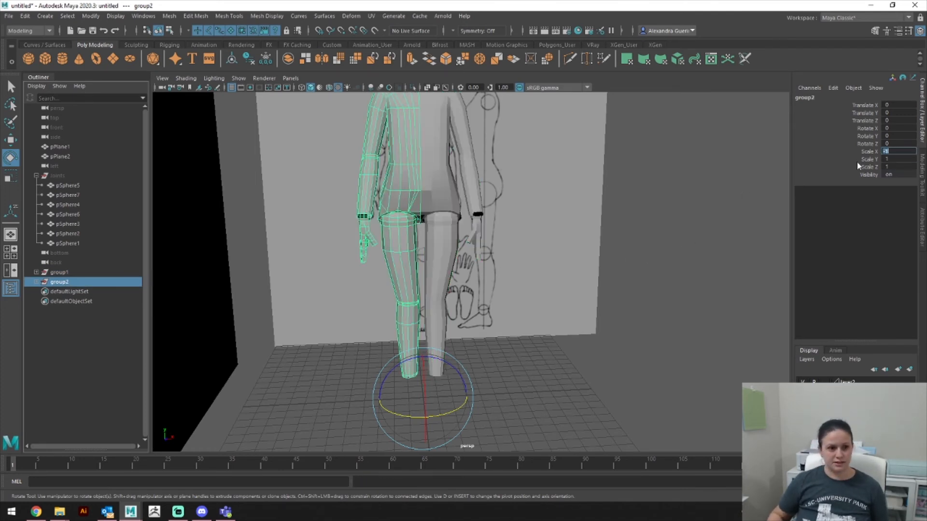
click(671, 294)
alt+drag(671, 294, 633, 287)
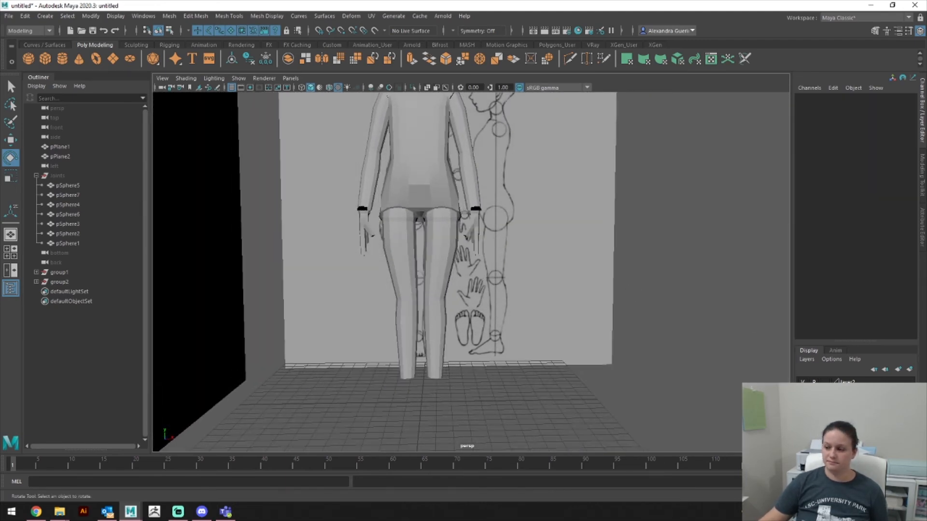
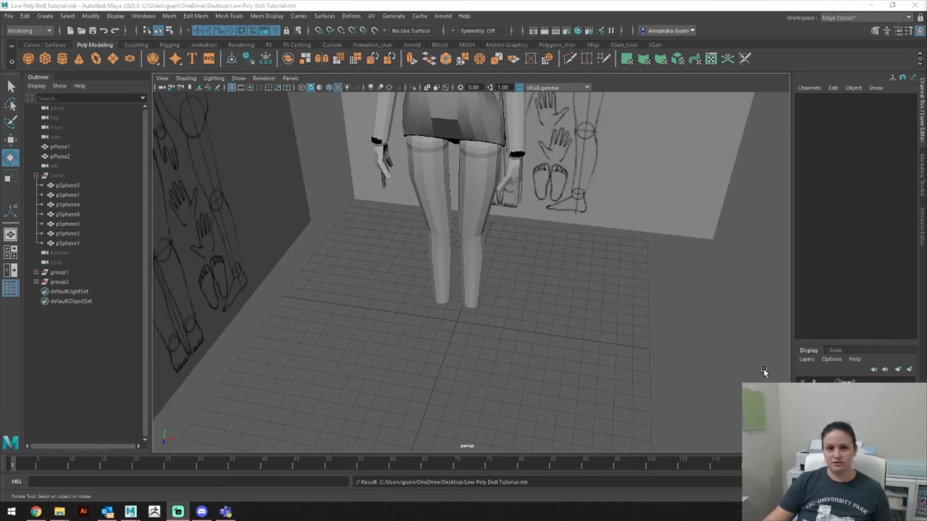
Step: Create a polygon cube and raise it onto the foot outline in the side view, to about 0.71 in Translate Y
alt+right_drag(641, 306, 642, 172)
mouse_move(614, 288)
alt+mouse_down()
mouse_move(585, 307)
mouse_move(534, 310)
mouse_move(631, 306)
mouse_move(621, 311)
mouse_move(634, 299)
mouse_move(550, 290)
mouse_move(635, 284)
mouse_move(604, 298)
alt+mouse_up()
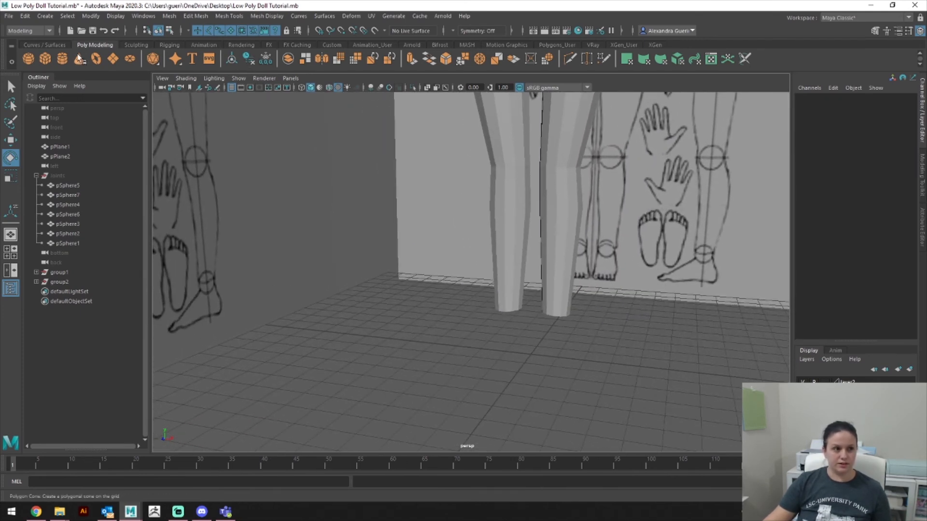
click(44, 59)
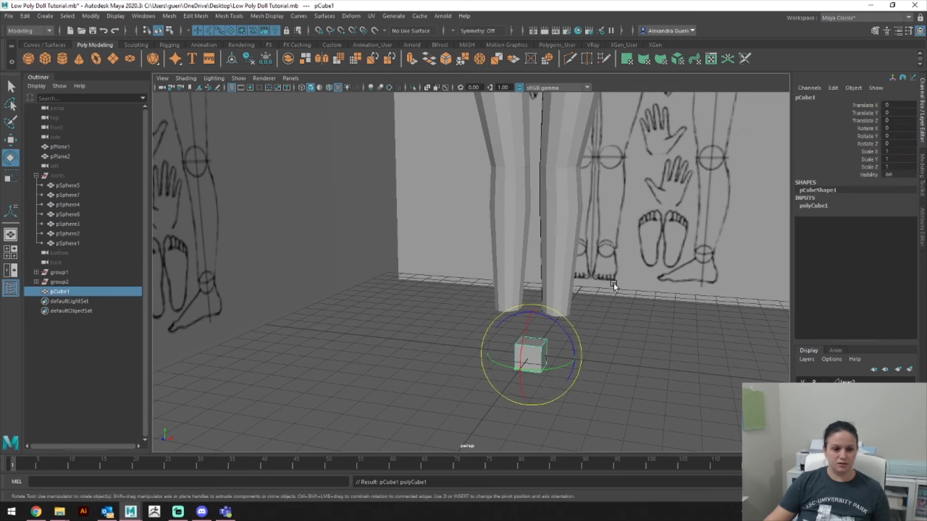
key(space)
drag(615, 287, 666, 285)
scroll(642, 309, up, 3)
key(w)
drag(565, 290, 565, 256)
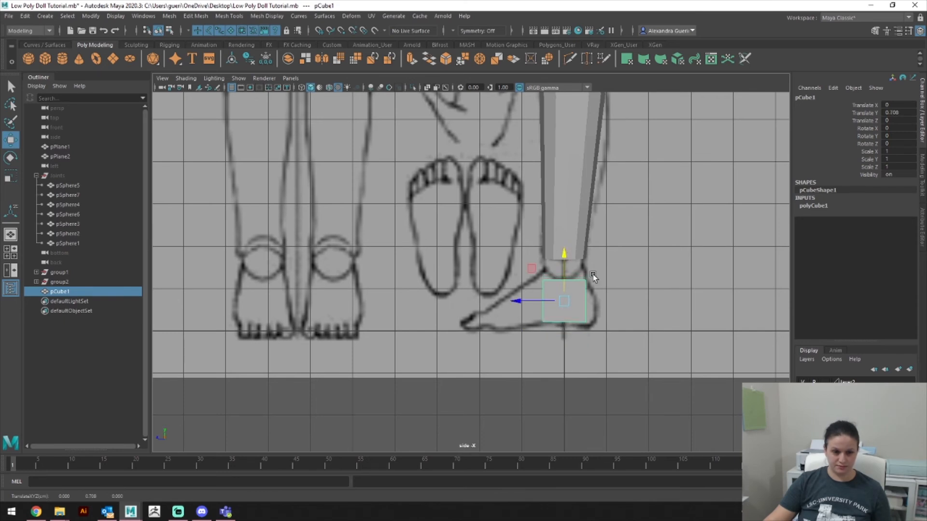
Step: Extrude the cube's front face forward twice to form the midfoot and toe sections along the side-view foot outline
scroll(667, 302, up, 3)
scroll(599, 302, up, 4)
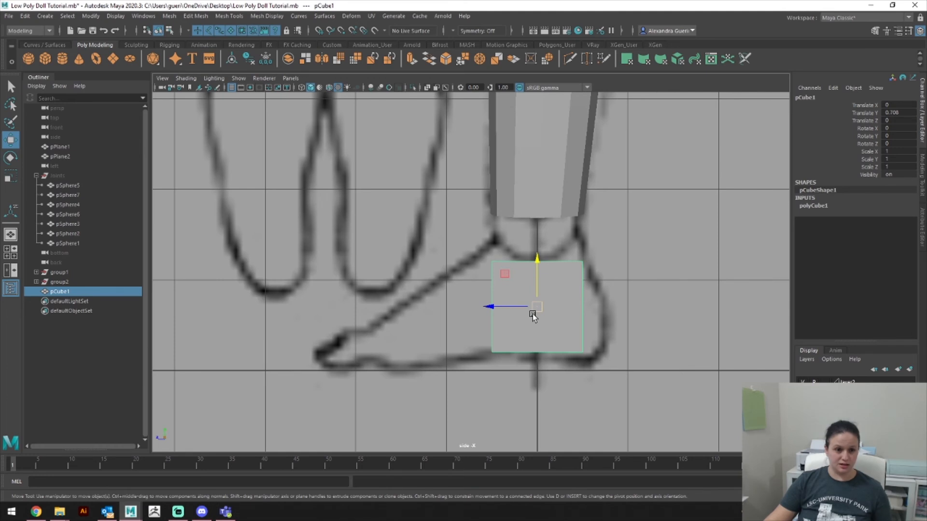
right_drag(532, 313, 502, 268)
drag(460, 241, 522, 423)
ctrl+drag(572, 398, 519, 210)
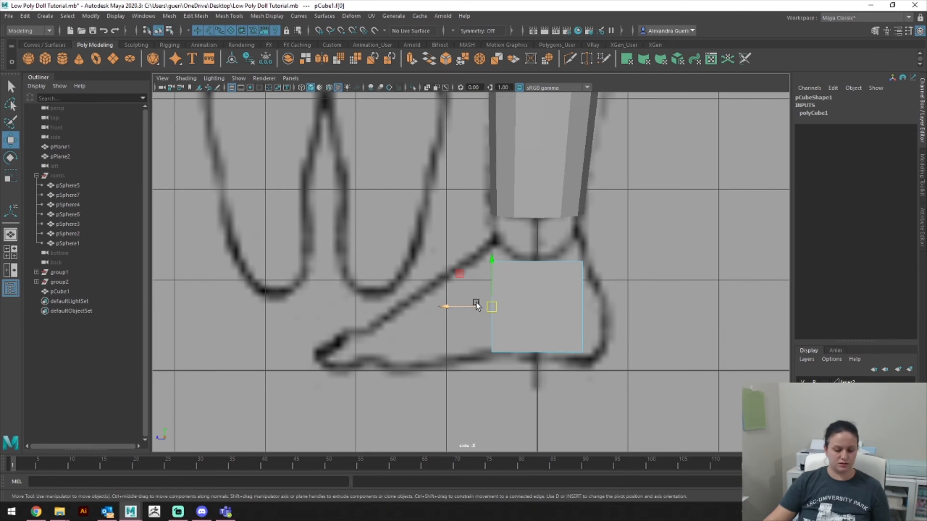
key(ctrl+e)
key(w)
drag(461, 308, 376, 301)
key(ctrl+e)
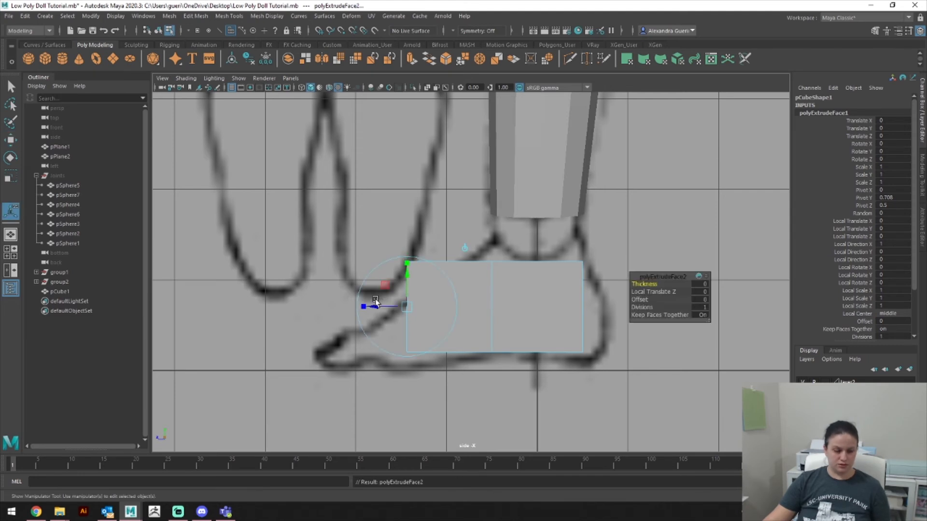
key(w)
drag(367, 307, 280, 306)
Step: Lower the top vertices at the toe and midfoot onto the foot outline and raise the ankle's top vertices to about 1.33 in Y
right_drag(392, 294, 351, 246)
drag(323, 216, 315, 285)
drag(377, 228, 435, 287)
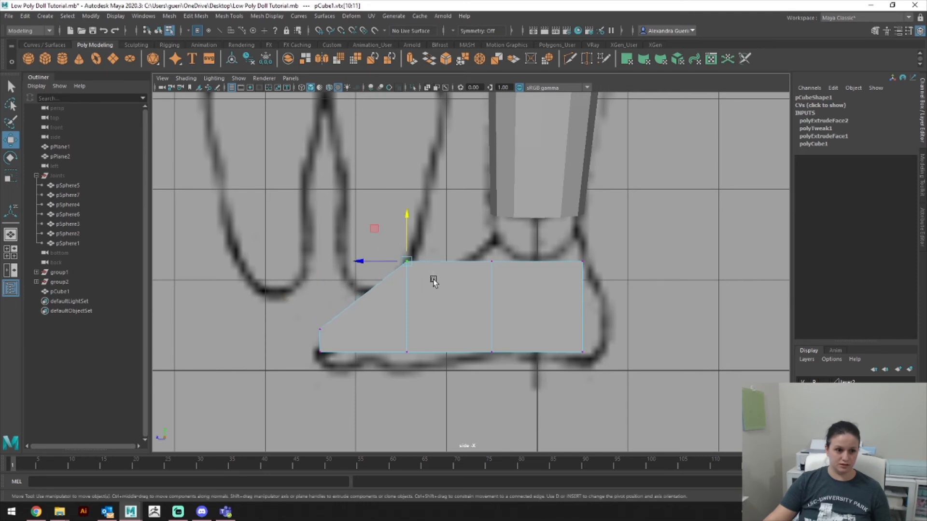
drag(407, 210, 412, 251)
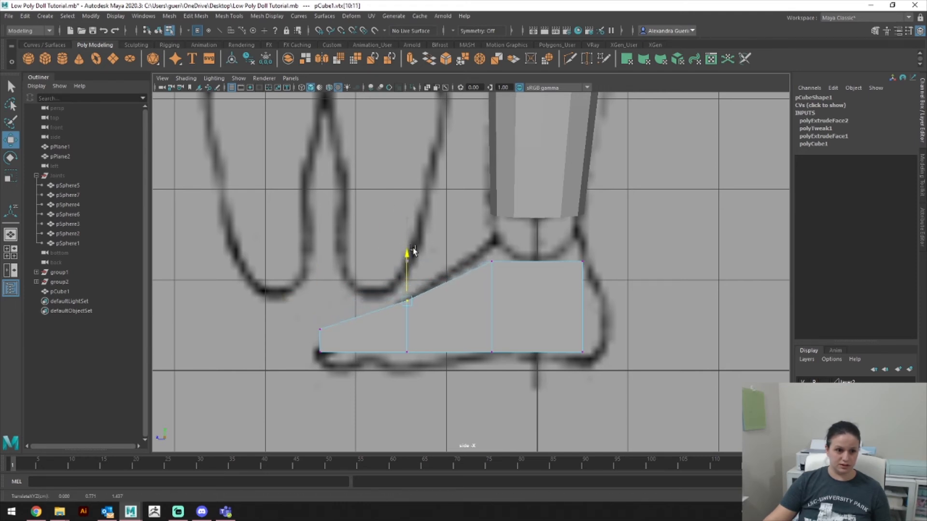
drag(496, 240, 598, 285)
drag(582, 223, 581, 215)
key(ctrl+z)
drag(460, 238, 659, 285)
drag(531, 222, 534, 207)
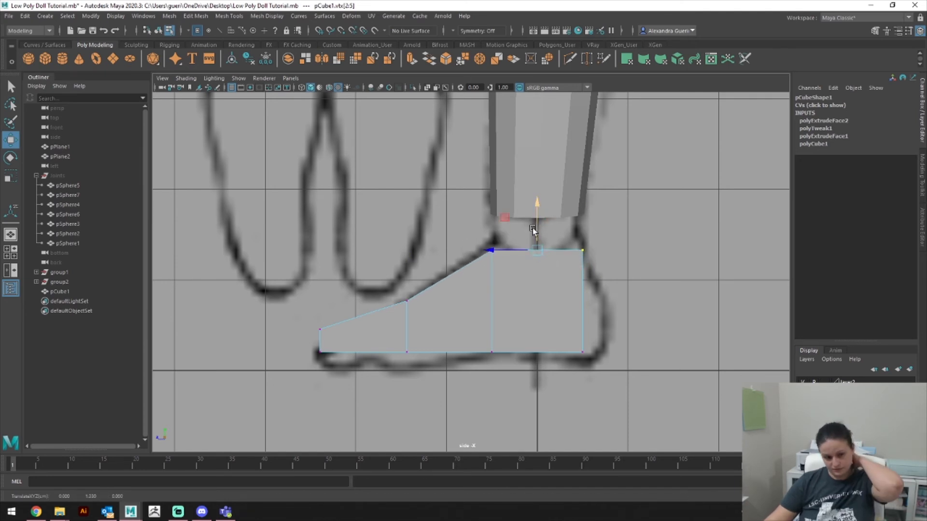
Step: Lower all the bottom vertices to the reference sole line and bring the toe's top vertices down to the outline
drag(612, 353, 262, 388)
drag(654, 378, 307, 334)
drag(454, 320, 454, 316)
drag(338, 311, 304, 340)
drag(317, 287, 321, 300)
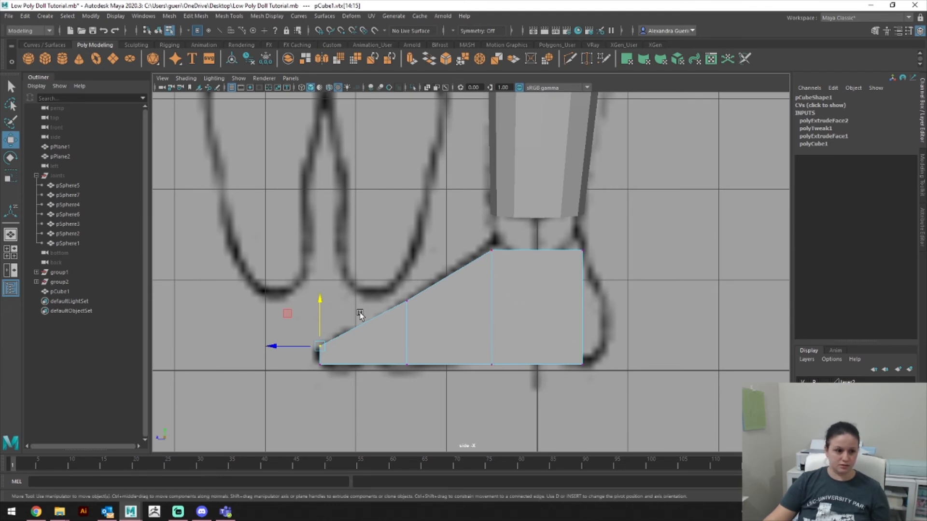
Step: Delete the faces of the front toe section, leaving the midfoot open at the front
key(space)
drag(373, 338, 512, 361)
key(space)
key(space)
key(space)
key(space)
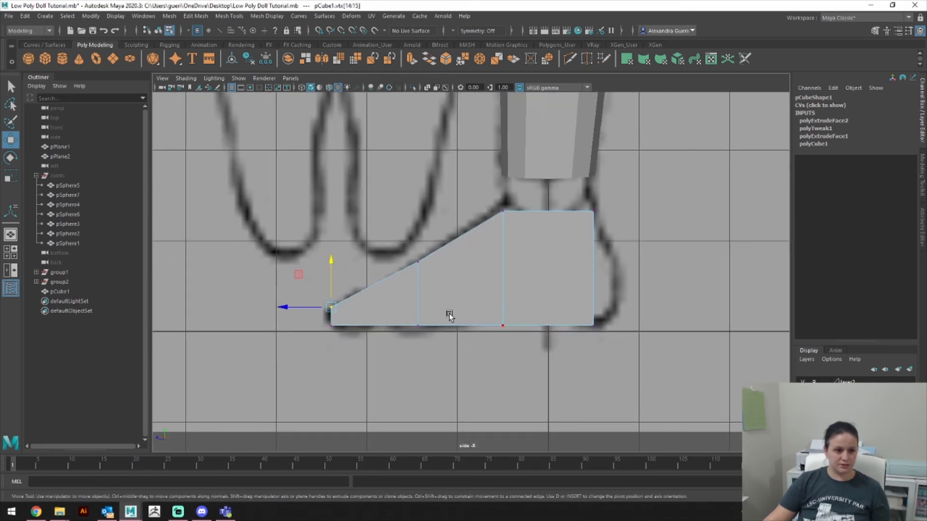
right_drag(401, 245, 400, 269)
drag(279, 253, 370, 384)
key(Delete)
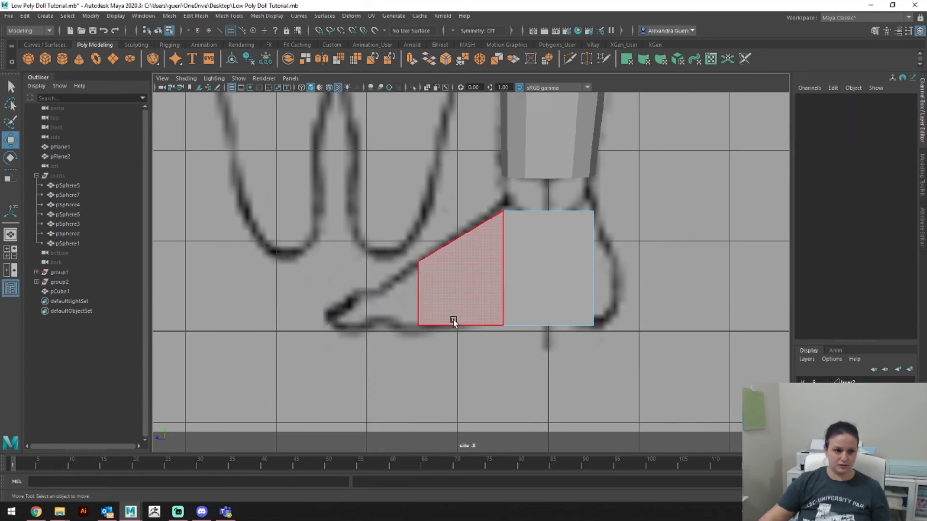
Step: Move the midfoot's front vertices forward to about 1.77 in Z and lower the upper ones onto the foot outline
right_drag(461, 246, 462, 294)
right_drag(430, 251, 430, 251)
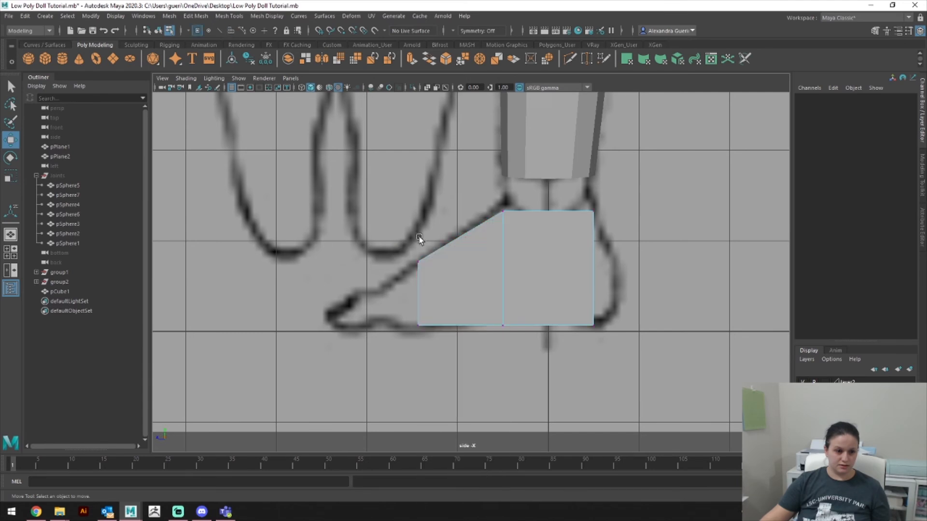
drag(372, 227, 430, 362)
drag(365, 294, 339, 291)
drag(352, 244, 405, 264)
mouse_move(388, 227)
mouse_down()
mouse_move(388, 245)
mouse_move(400, 238)
mouse_up()
Step: In the perspective view, extrude the top edge of the open front down to the bottom corners to close the gap
key(space)
alt+right_drag(569, 374, 717, 346)
alt+middle_drag(717, 346, 439, 215)
alt+drag(440, 215, 491, 221)
alt+right_drag(491, 222, 606, 289)
alt+drag(382, 248, 441, 249)
right_drag(389, 225, 387, 199)
click(356, 269)
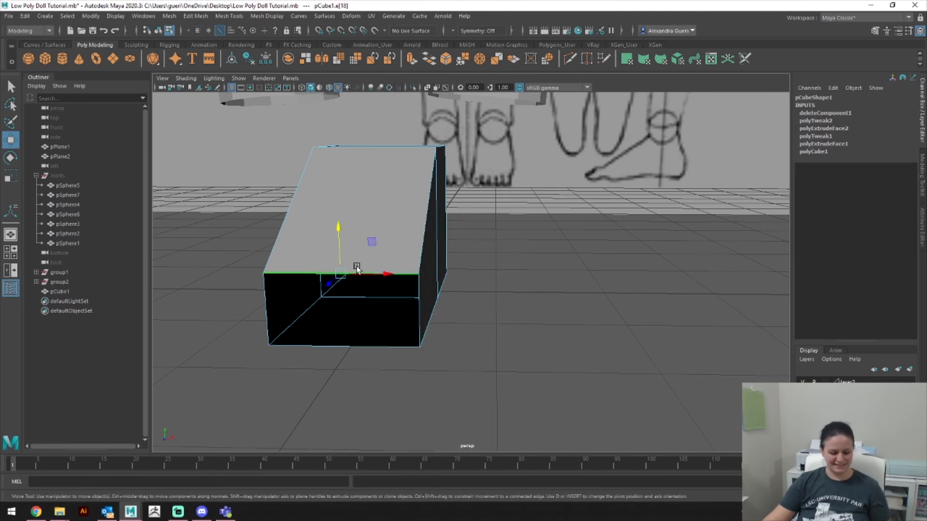
key(ctrl+e)
key(w)
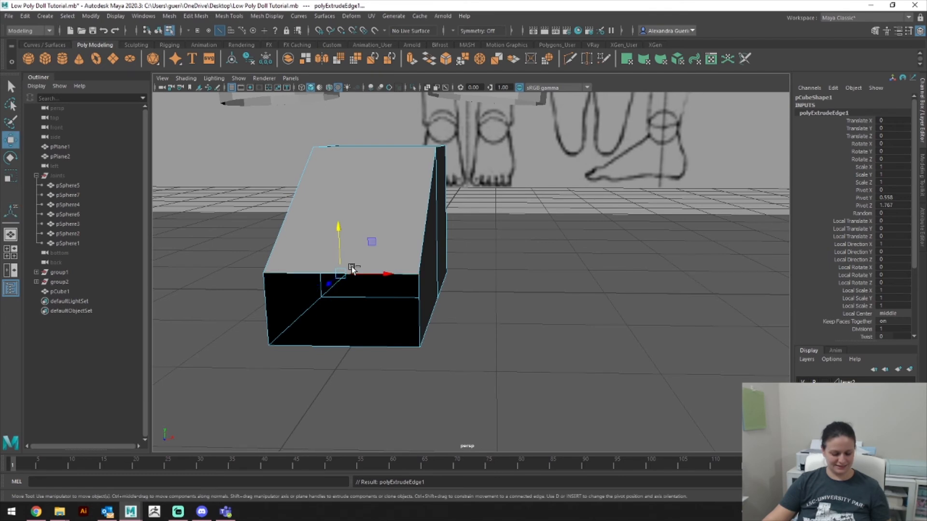
drag(353, 269, 372, 326)
Step: Merge the overlapping vertices along the bottom of the new front face
right_drag(397, 255, 352, 250)
drag(219, 279, 534, 393)
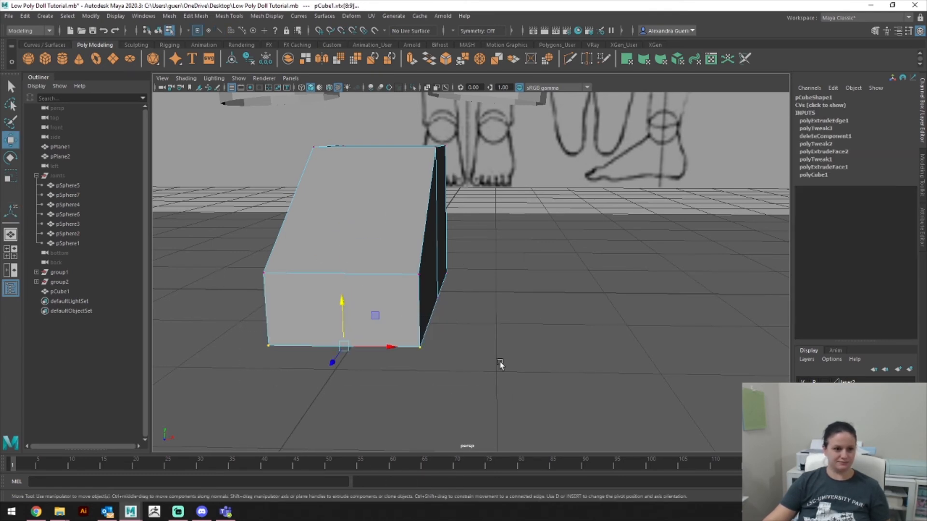
click(208, 16)
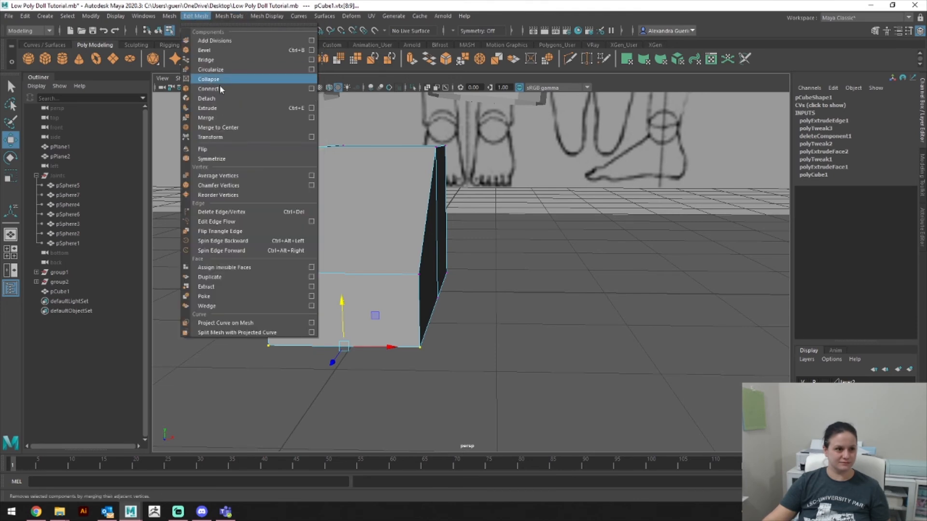
click(219, 116)
Step: Use the Connect tool on the top front edge to insert four lengthwise edge loops, dividing the foot into five toe strips
right_drag(399, 212, 418, 204)
alt+drag(418, 203, 582, 286)
click(520, 312)
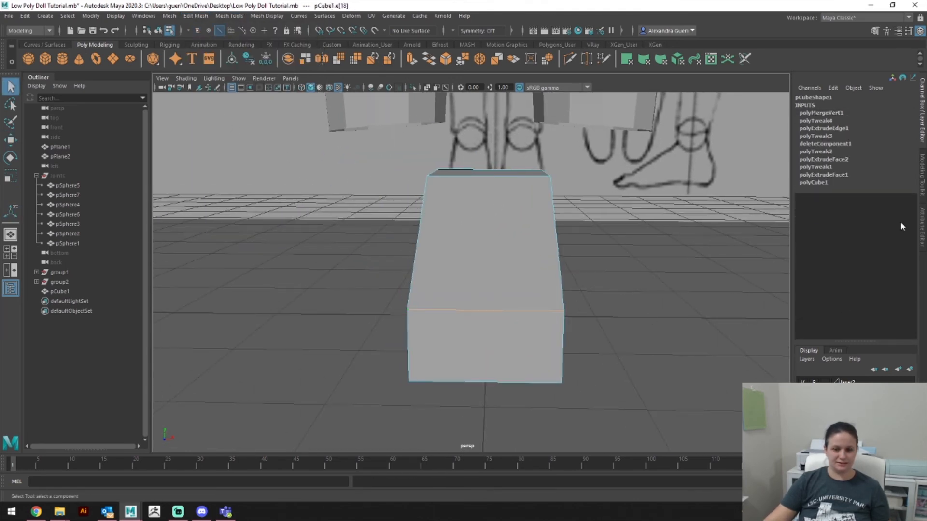
click(923, 225)
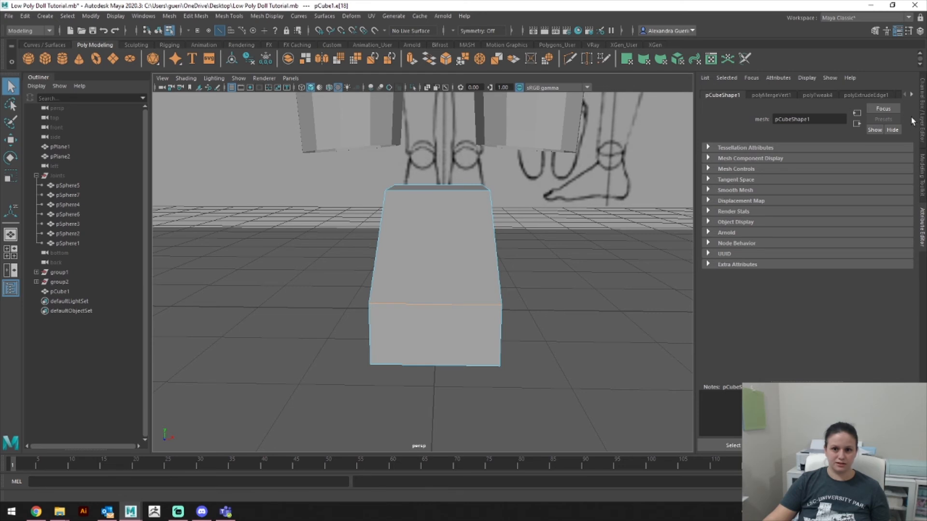
click(922, 170)
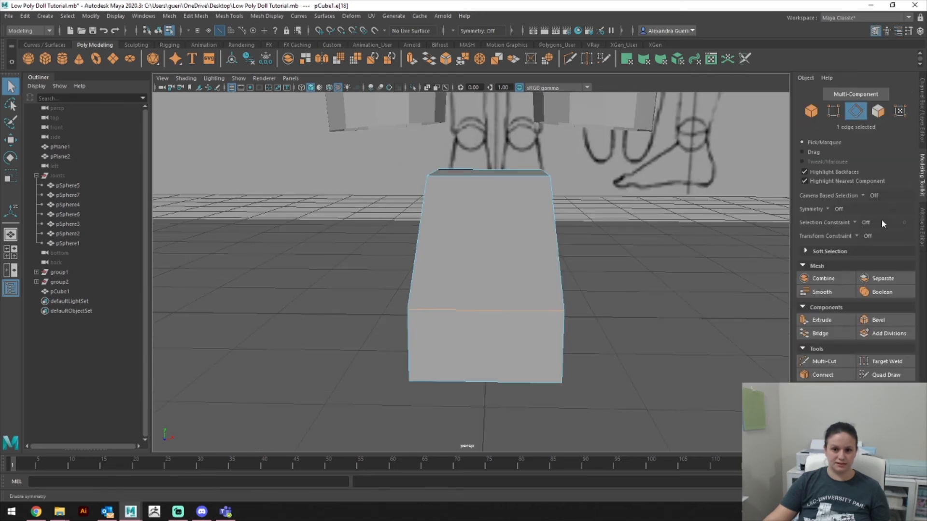
click(822, 376)
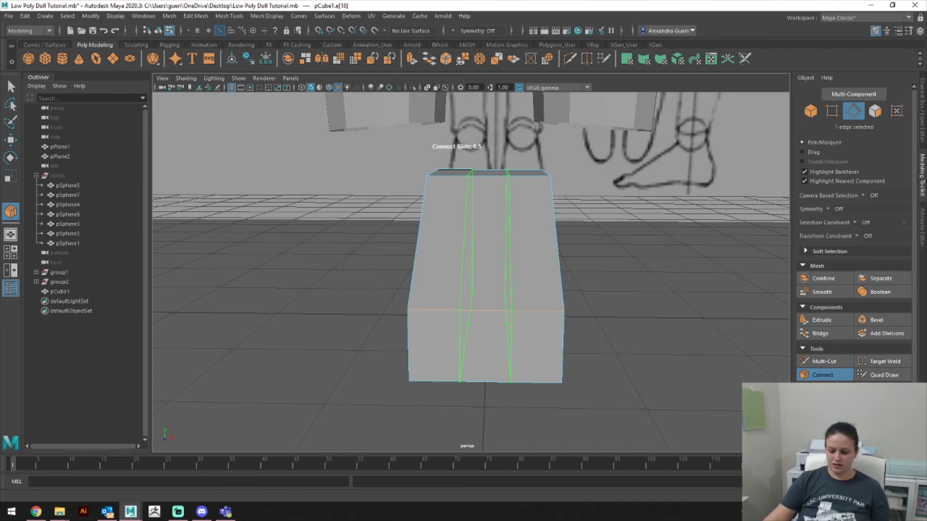
text(5)
key(Return)
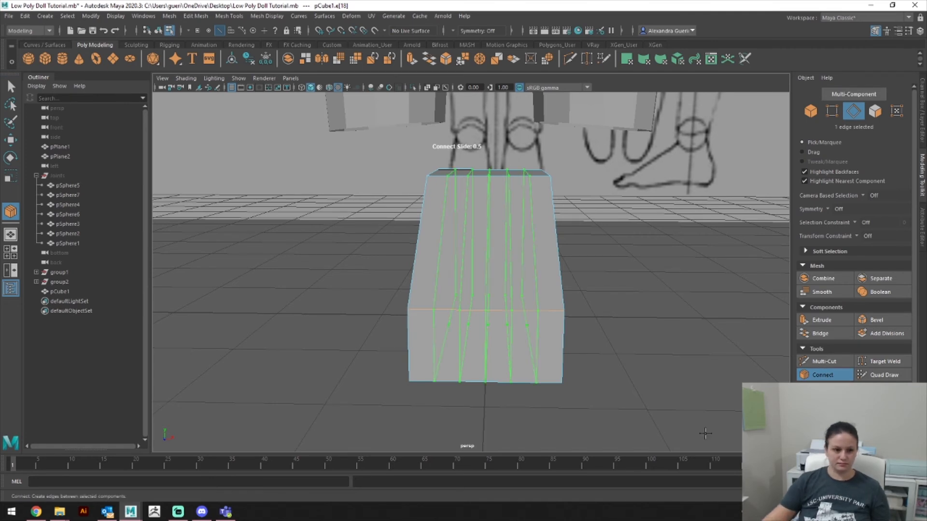
text(4)
key(Return)
mouse_move(706, 334)
alt+mouse_down()
mouse_move(692, 355)
mouse_move(708, 346)
alt+mouse_up()
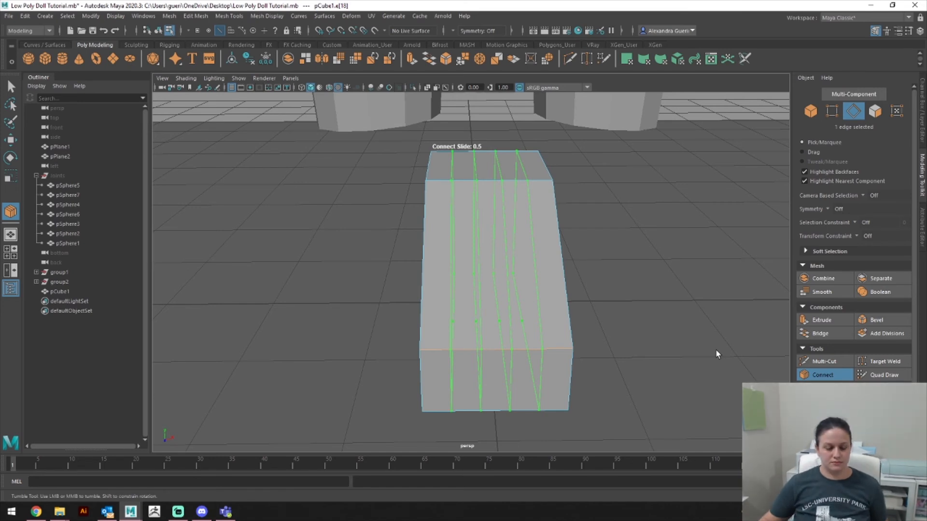
key(q)
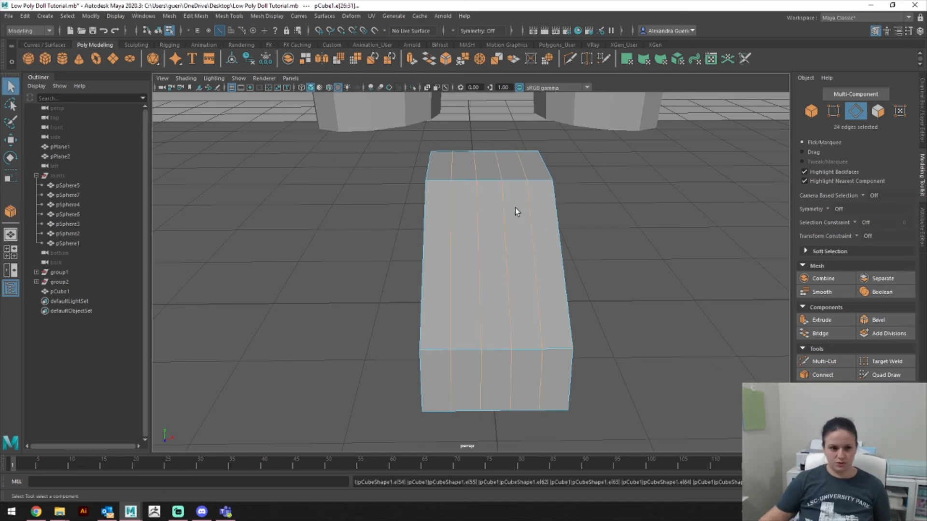
Step: Frame the front end of the divided foot in the top view
scroll(517, 226, up, 3)
alt+middle_drag(521, 241, 525, 130)
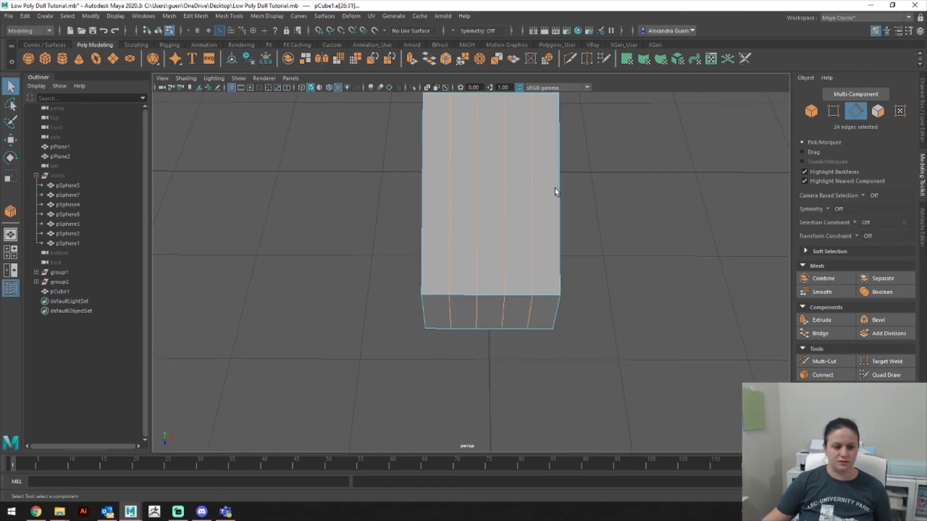
alt+right_drag(537, 263, 558, 251)
alt+drag(558, 251, 532, 254)
key(space)
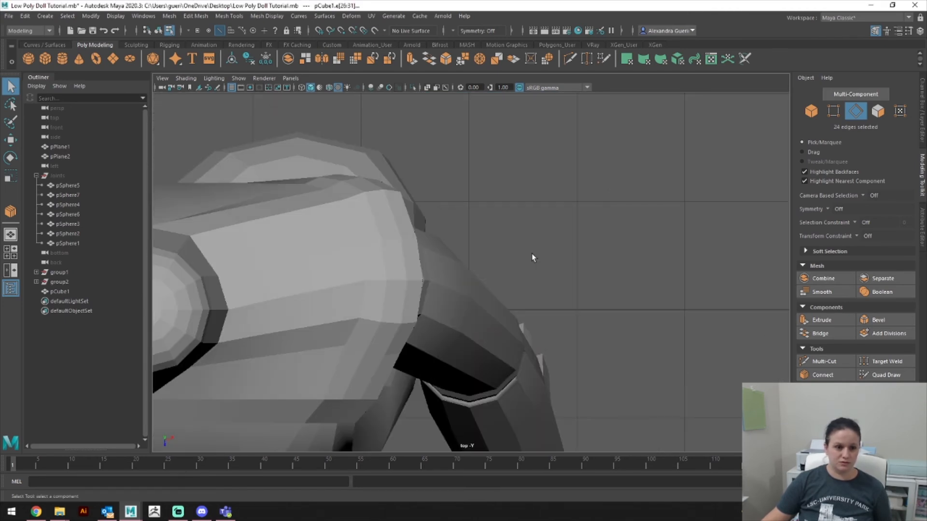
click(922, 111)
key(f)
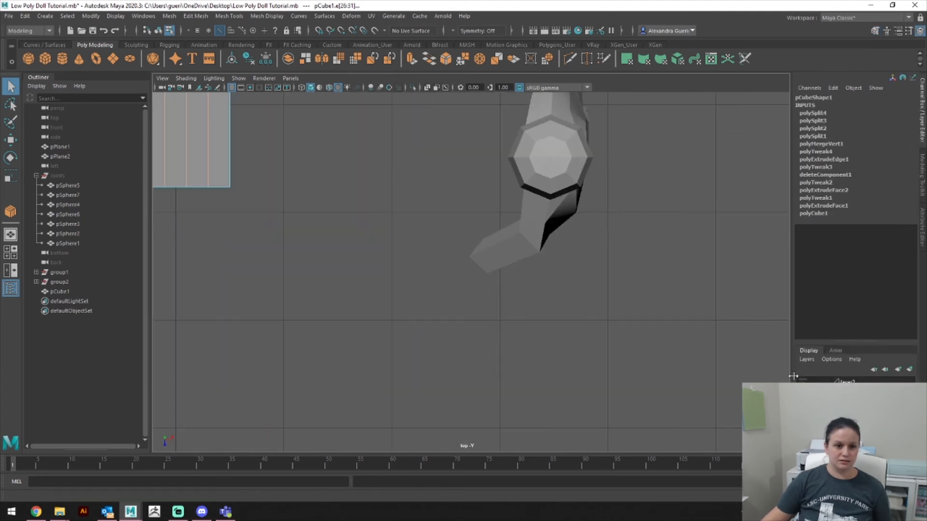
alt+middle_drag(503, 257, 662, 309)
alt+right_drag(517, 338, 581, 323)
alt+middle_drag(581, 323, 529, 282)
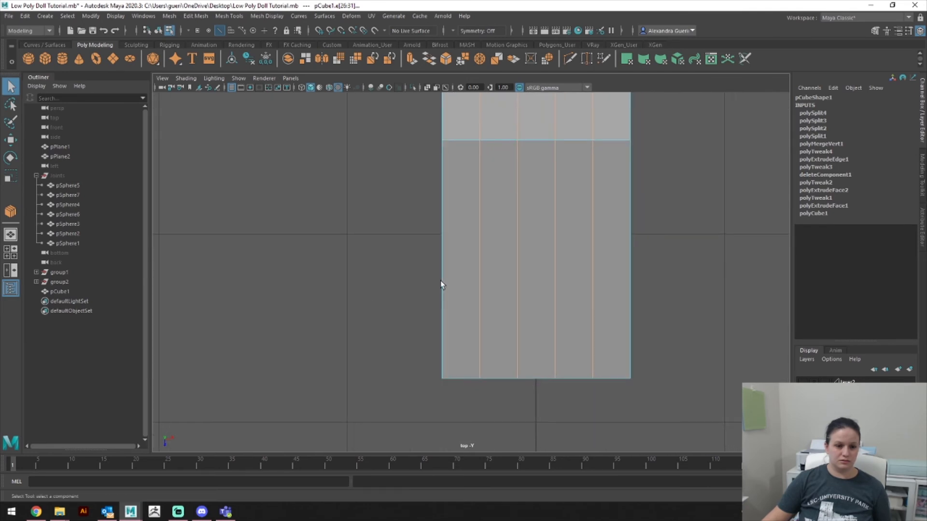
alt+middle_drag(482, 320, 449, 283)
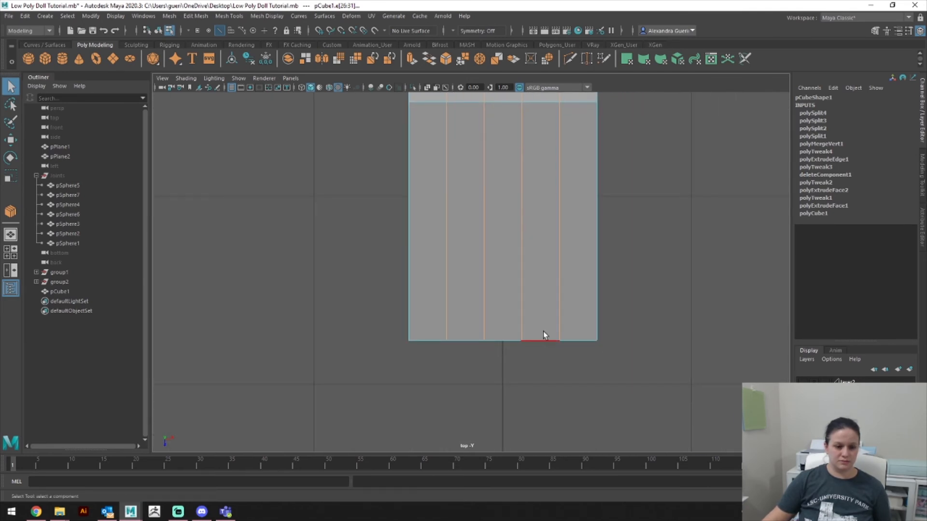
key(alt+Tab)
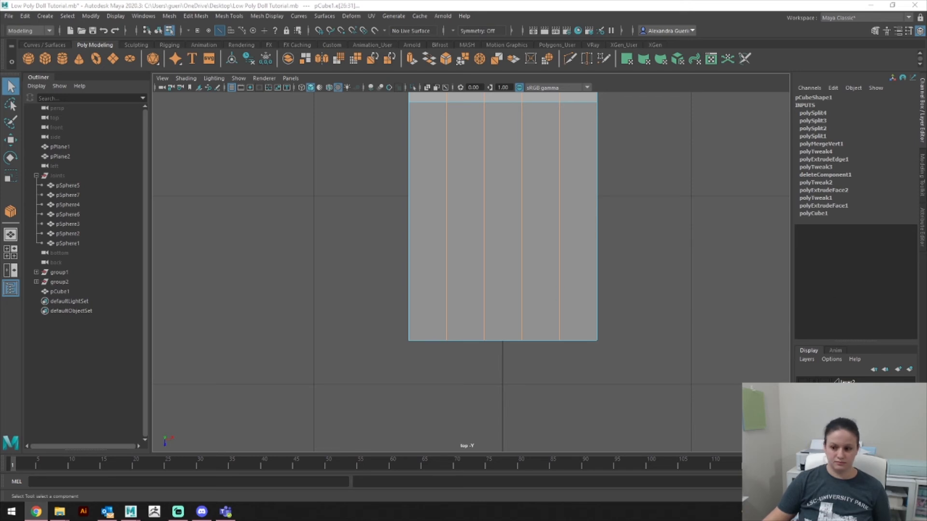
key(alt+Tab)
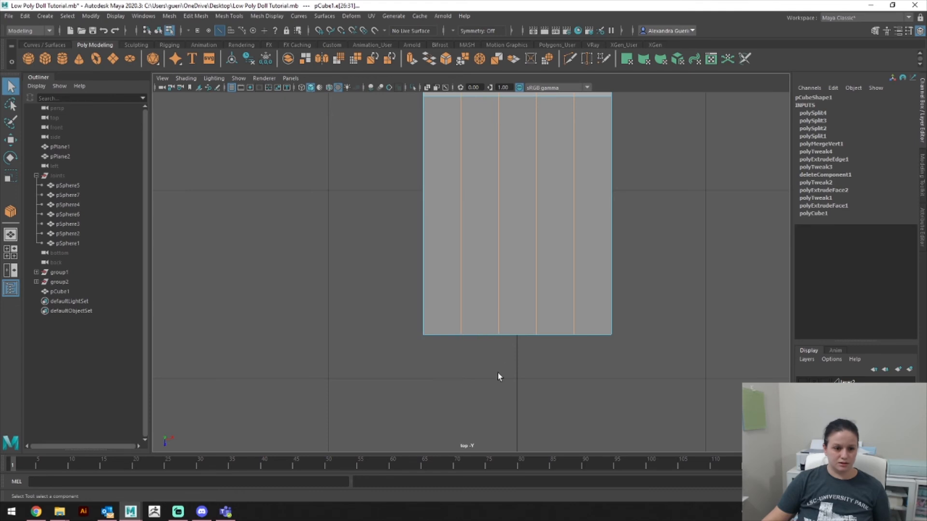
Step: Shift the inner front vertices toward +X and the big-toe corner to about -0.518 in X, making the big-toe strip the widest
right_drag(474, 245, 475, 308)
right_drag(453, 245, 444, 245)
click(473, 351)
alt+middle_drag(507, 260, 511, 357)
key(ctrl+z)
alt+drag(546, 352, 518, 351)
key(ctrl+z)
alt+middle_drag(509, 360, 509, 304)
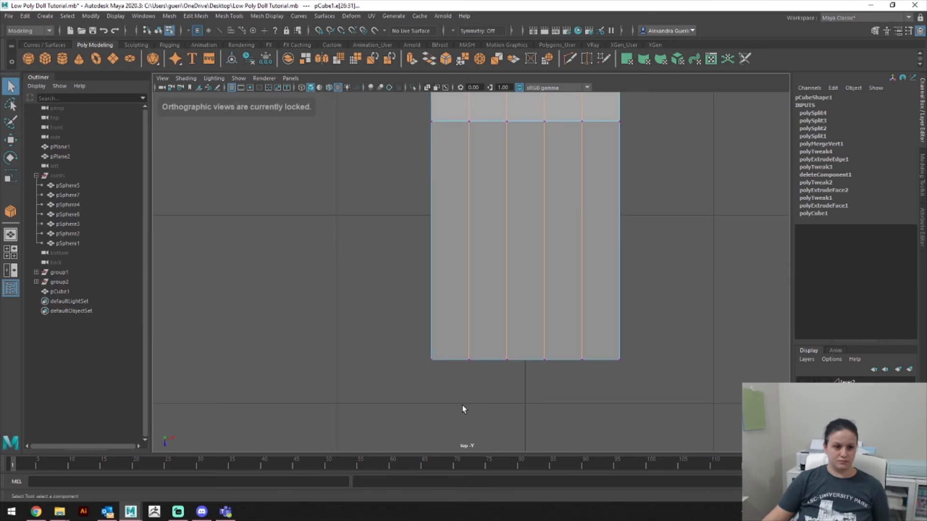
key(w)
drag(509, 361, 518, 371)
drag(593, 392, 520, 346)
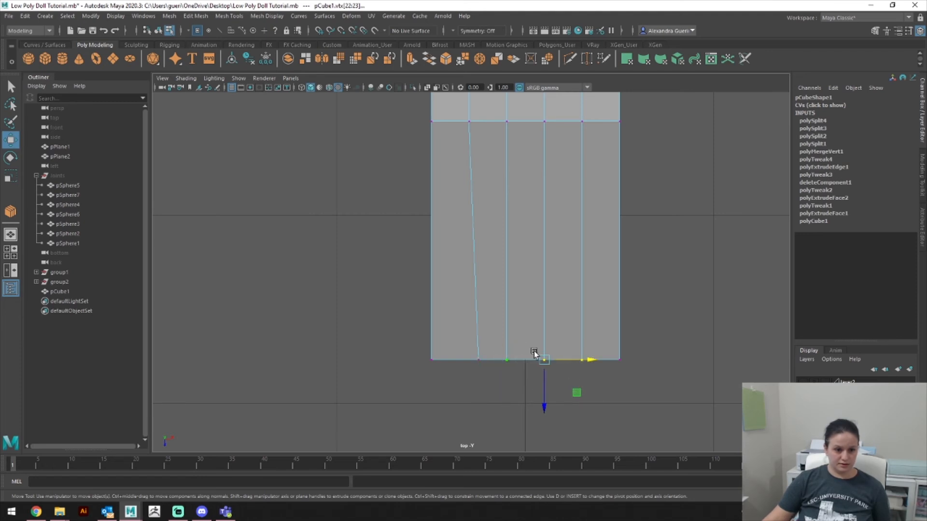
drag(595, 359, 604, 359)
click(492, 393)
click(422, 358)
drag(476, 361, 475, 362)
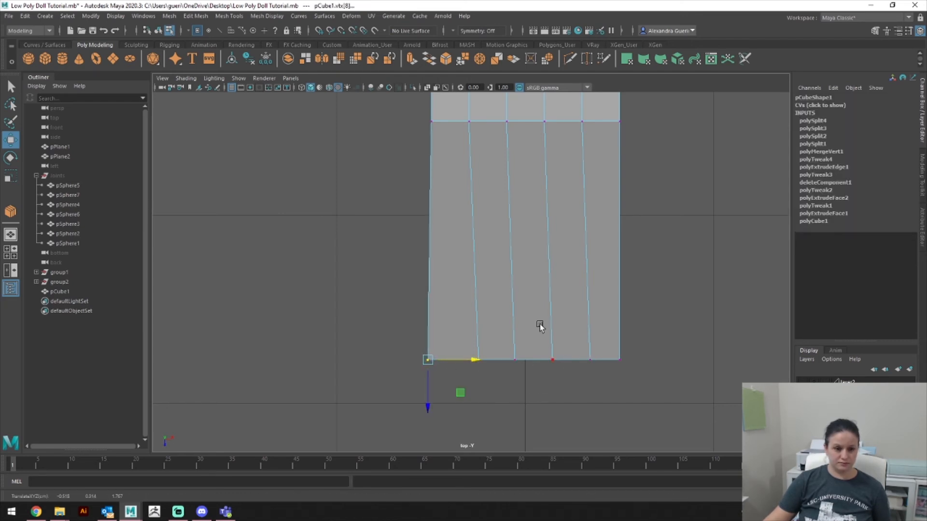
Step: Pull the front vertices beyond the big toe back in Z so the edge slopes to about 1.61 at the little-toe corner
key(space)
mouse_move(540, 320)
mouse_down()
mouse_move(538, 305)
mouse_move(537, 331)
mouse_up()
key(space)
key(space)
drag(538, 362, 510, 367)
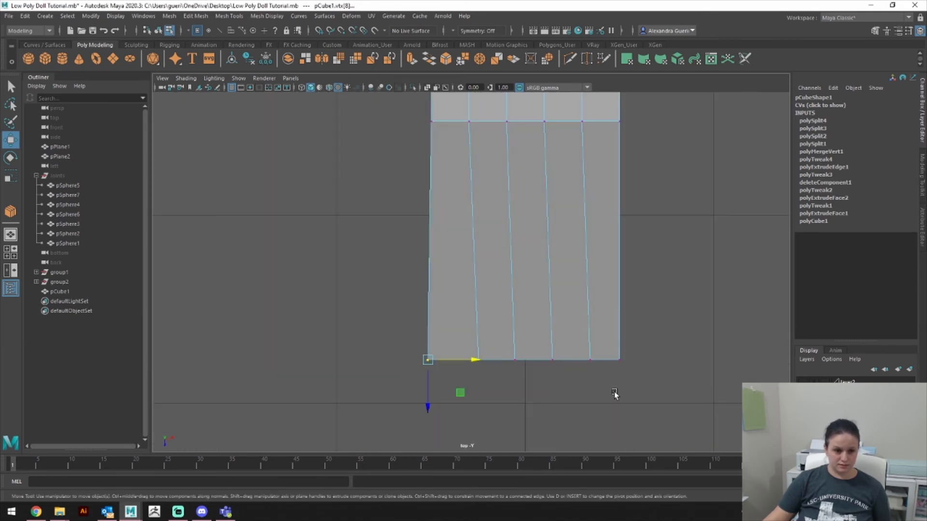
drag(594, 354, 587, 356)
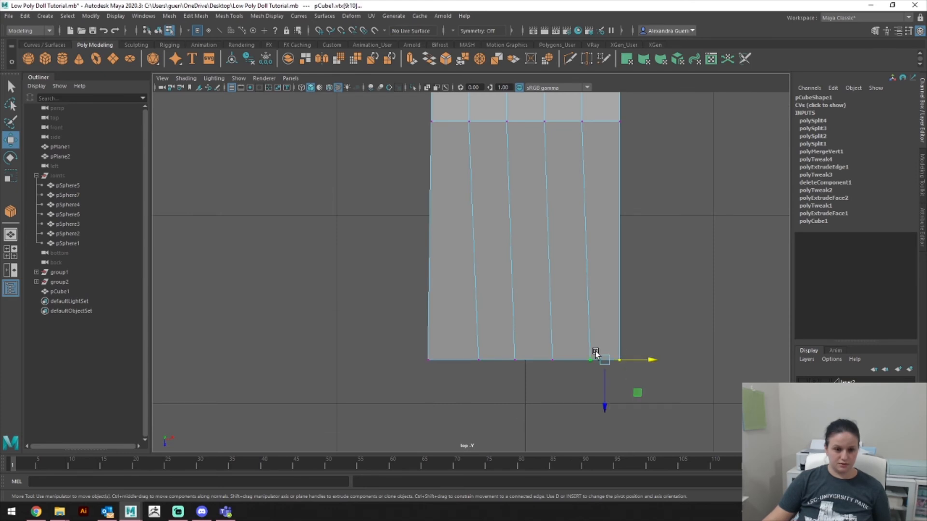
drag(605, 388, 510, 355)
drag(533, 385, 594, 347)
drag(558, 375, 555, 388)
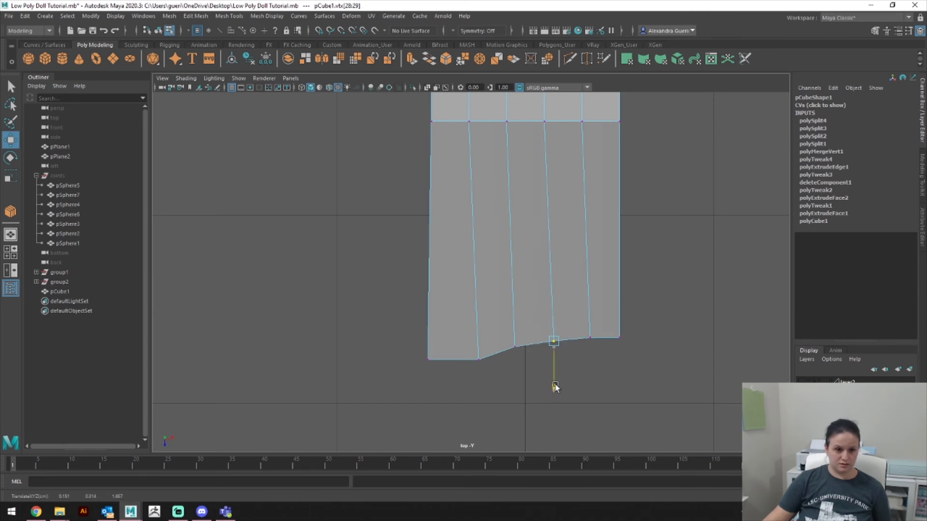
drag(618, 308, 622, 378)
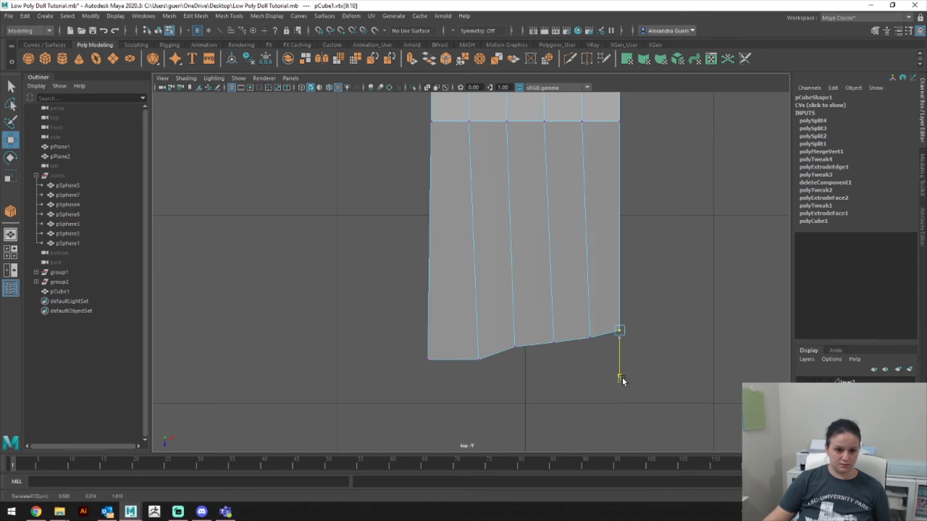
Step: Move the inner front vertices forward in Z, the second to about 1.77 and the fourth to 1.70, smoothing the toe line
drag(476, 391, 475, 343)
mouse_move(482, 401)
mouse_down()
mouse_move(482, 393)
mouse_move(478, 404)
mouse_up()
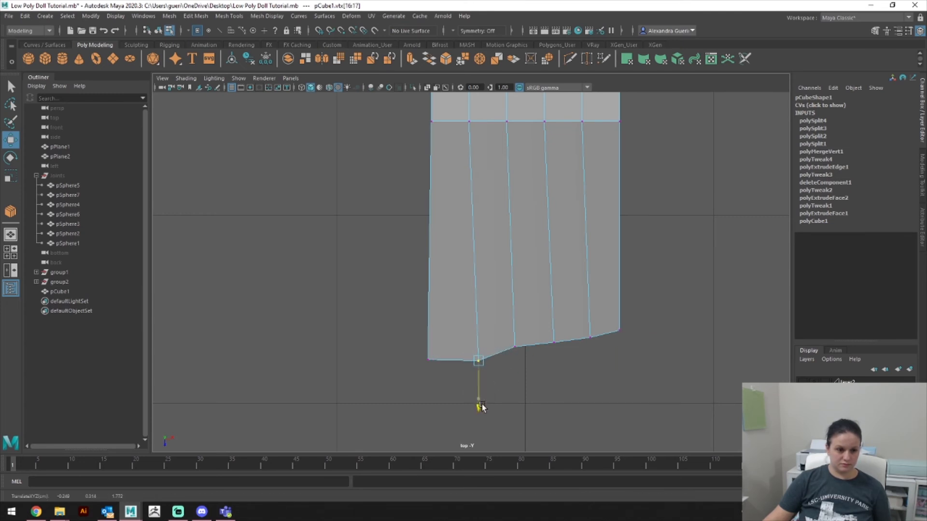
drag(527, 376, 501, 346)
drag(517, 392, 517, 402)
drag(578, 375, 545, 333)
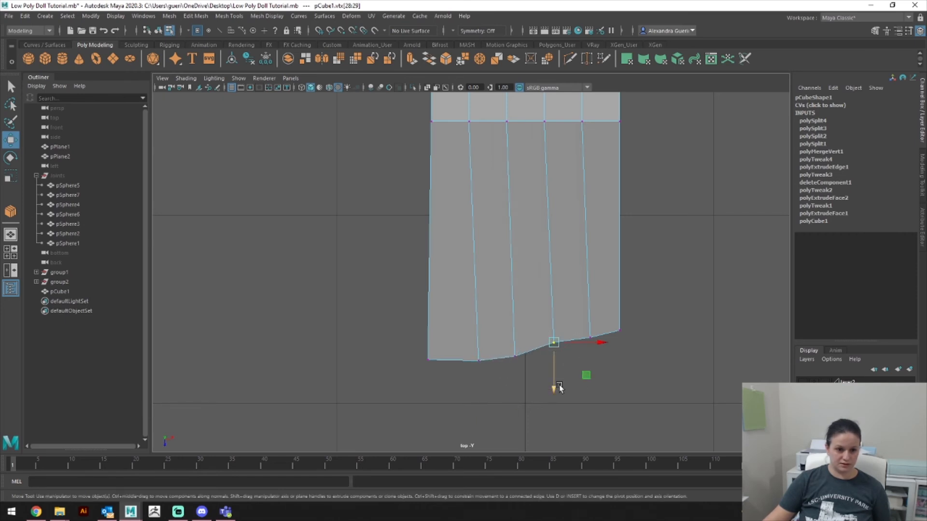
drag(554, 389, 555, 393)
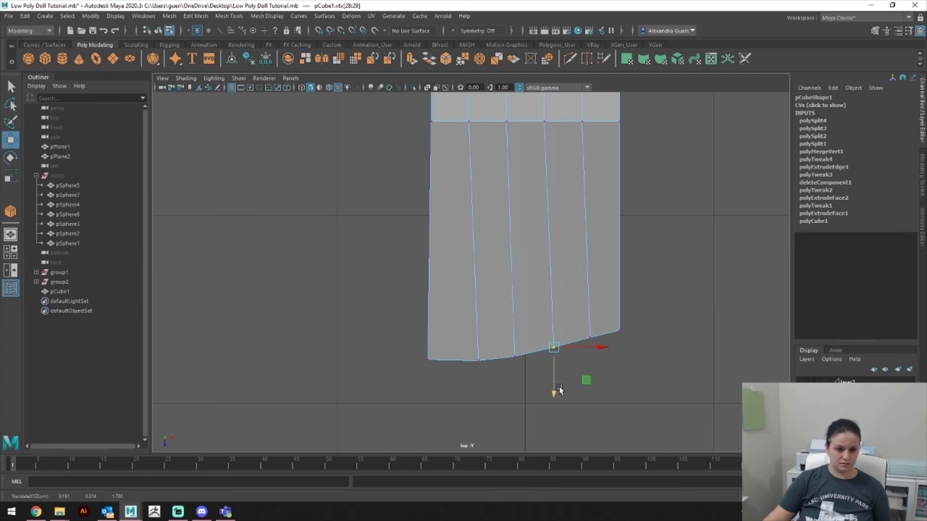
drag(623, 334, 613, 324)
drag(606, 363, 579, 332)
click(595, 376)
drag(595, 377, 545, 341)
Step: Select the five front faces of the foot in the perspective view and extrude them
key(space)
right_drag(461, 270, 430, 327)
click(430, 327)
shift+click(474, 329)
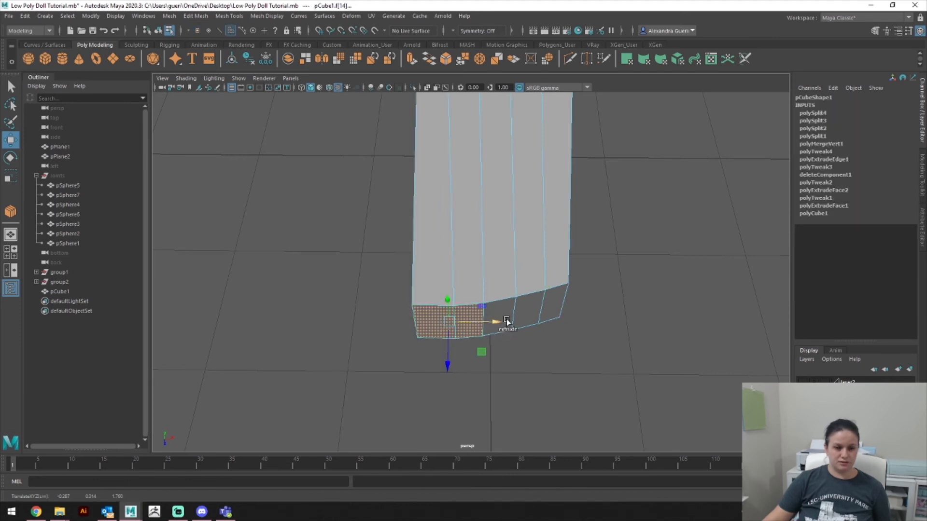
shift+click(529, 307)
shift+click(554, 304)
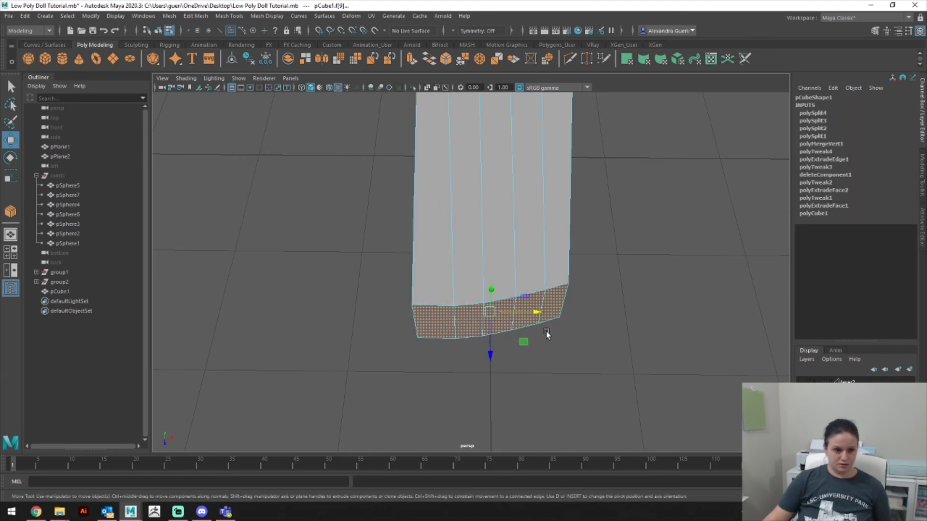
key(ctrl+e)
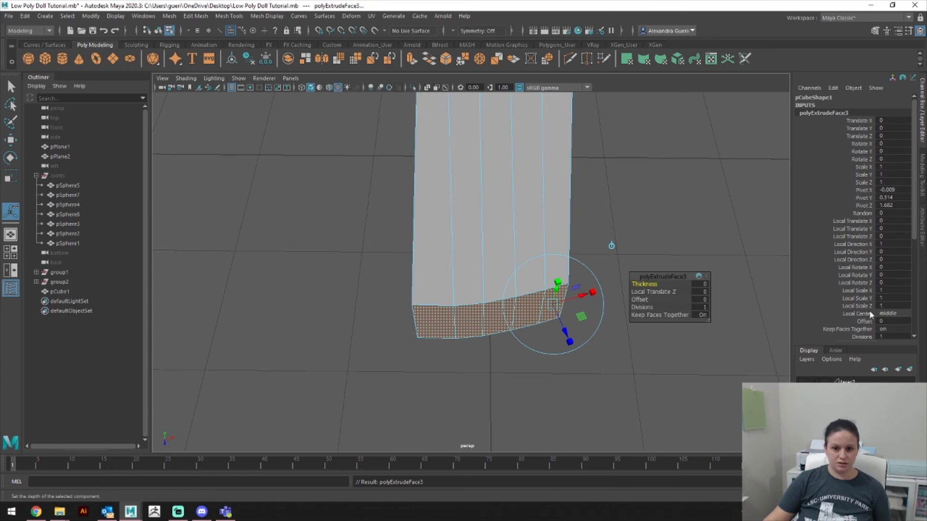
Step: Turn off Keep Faces Together for the toe extrusion so each face extrudes separately
scroll(882, 288, down, 3)
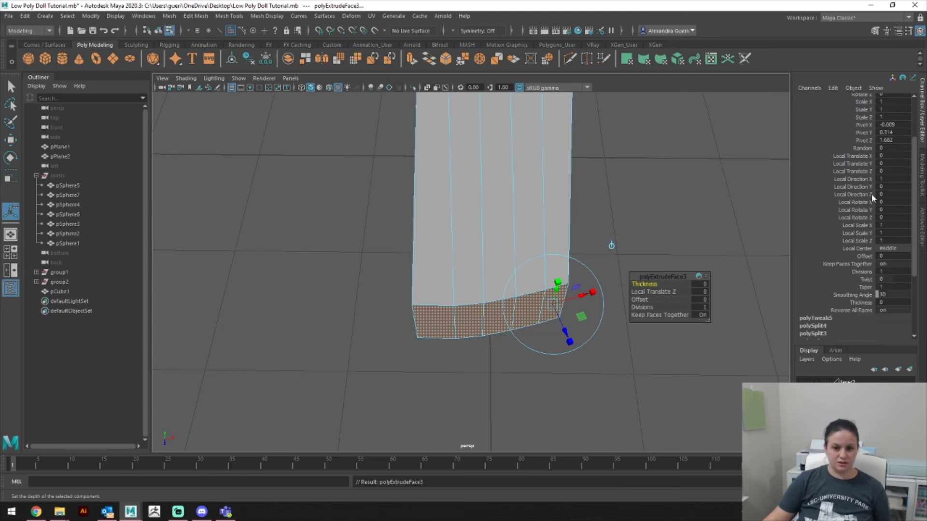
scroll(877, 220, down, 1)
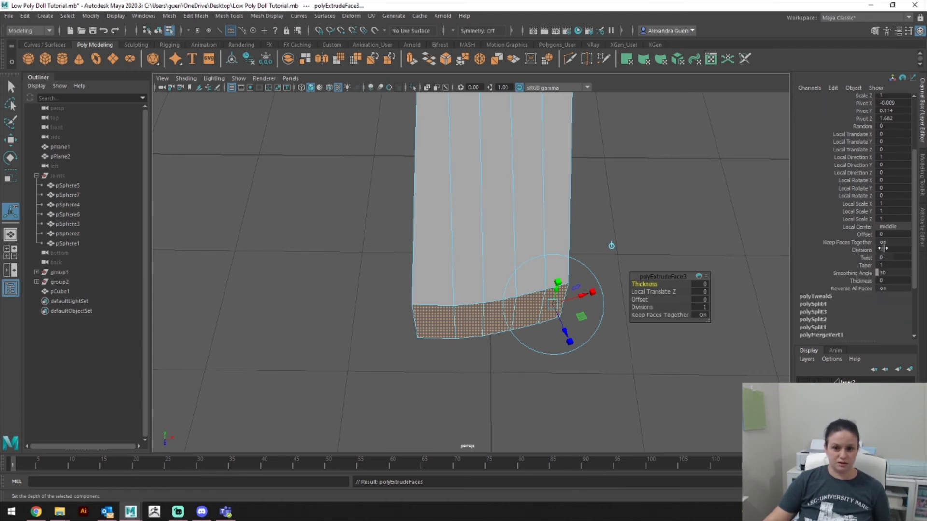
scroll(882, 248, down, 2)
scroll(883, 247, up, 4)
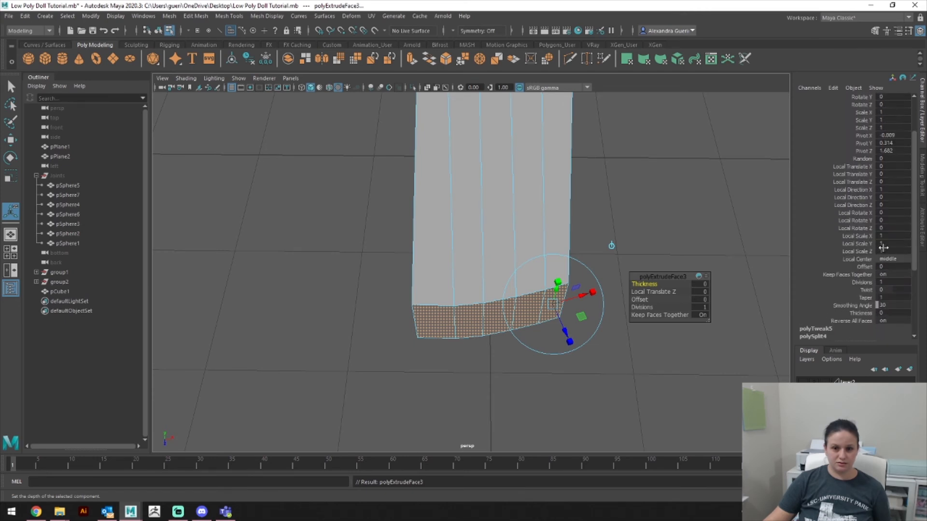
scroll(883, 248, up, 3)
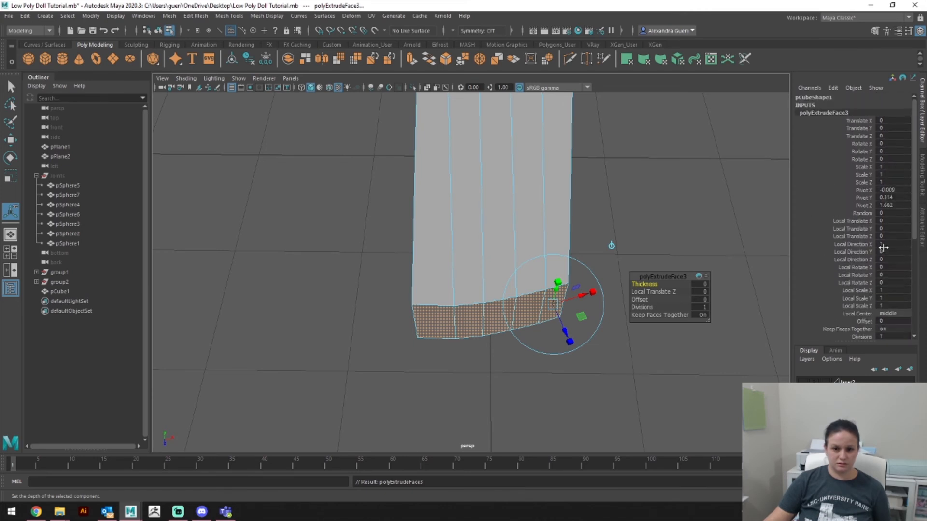
scroll(883, 247, down, 3)
click(883, 264)
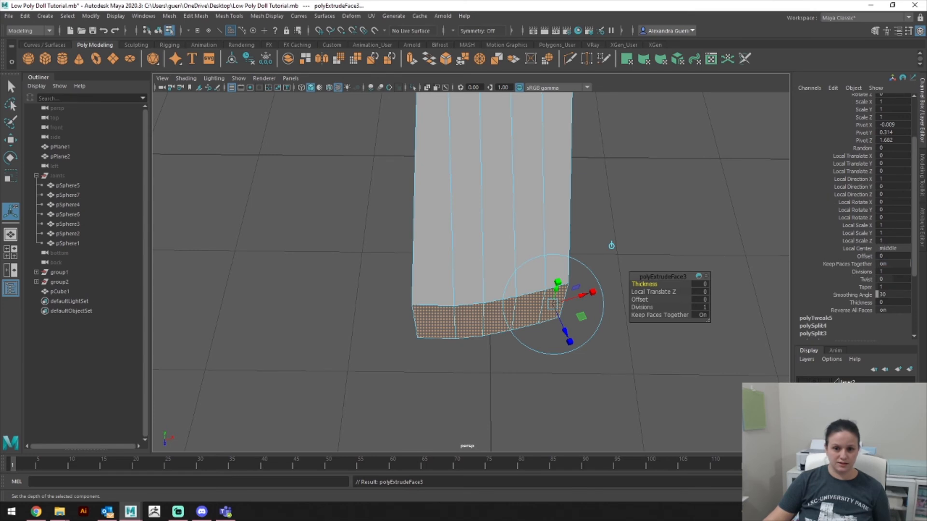
Step: Scale the extruded toe faces to 0.833, extend them to 0.691 in local Z and lower them to -0.053 in local Y
mouse_move(569, 341)
mouse_down()
mouse_move(574, 353)
mouse_move(561, 327)
mouse_move(560, 356)
mouse_up()
click(568, 305)
key(space)
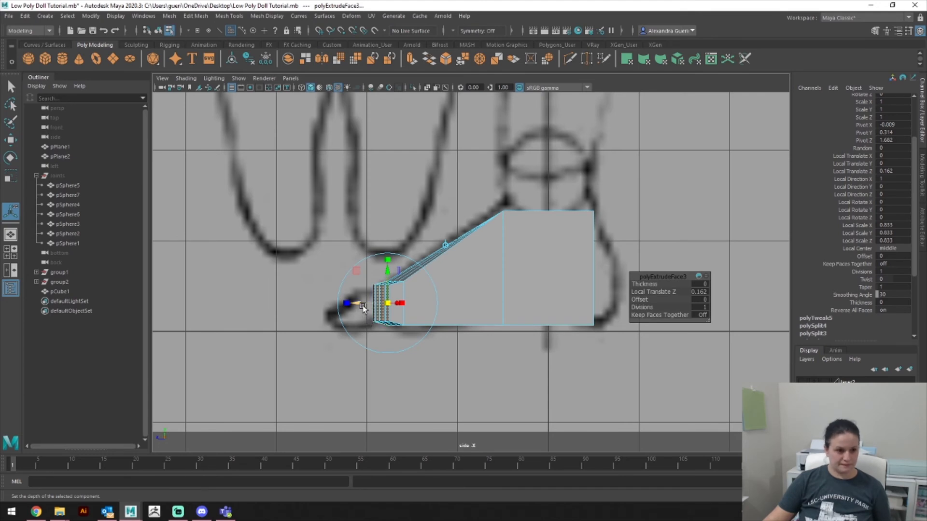
drag(361, 304, 315, 304)
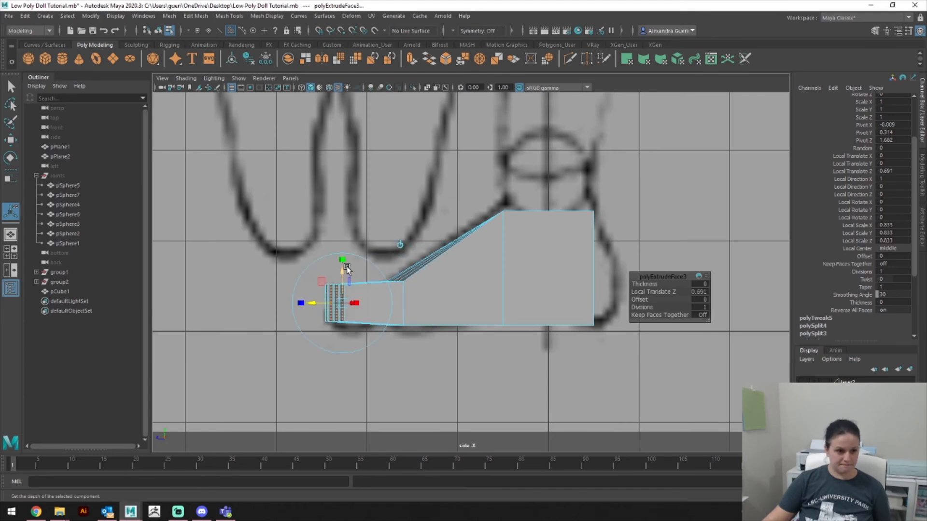
drag(340, 269, 340, 275)
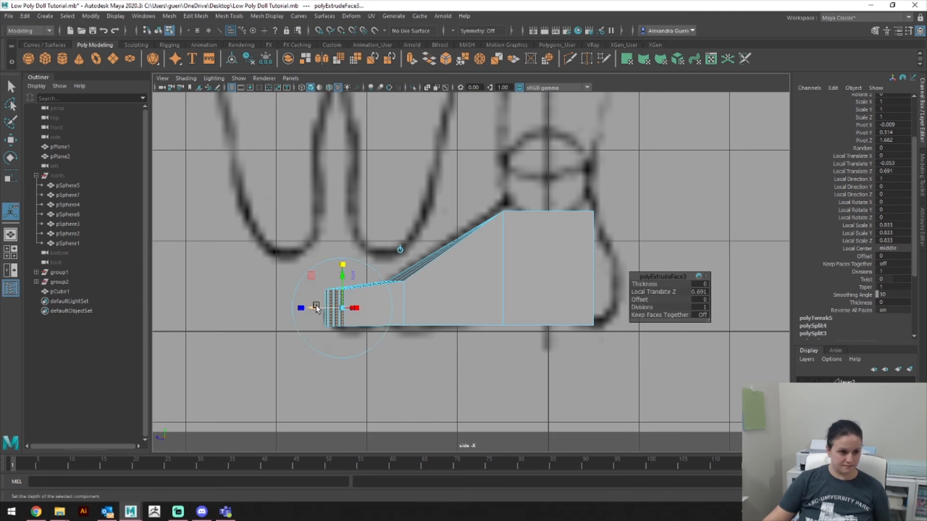
Step: Taper the toe tips to a local scale of 0.739 by 0.441 and set their local Z translation to about 0.646 against the side reference
drag(341, 308, 335, 274)
key(space)
alt+drag(435, 289, 511, 335)
key(space)
key(space)
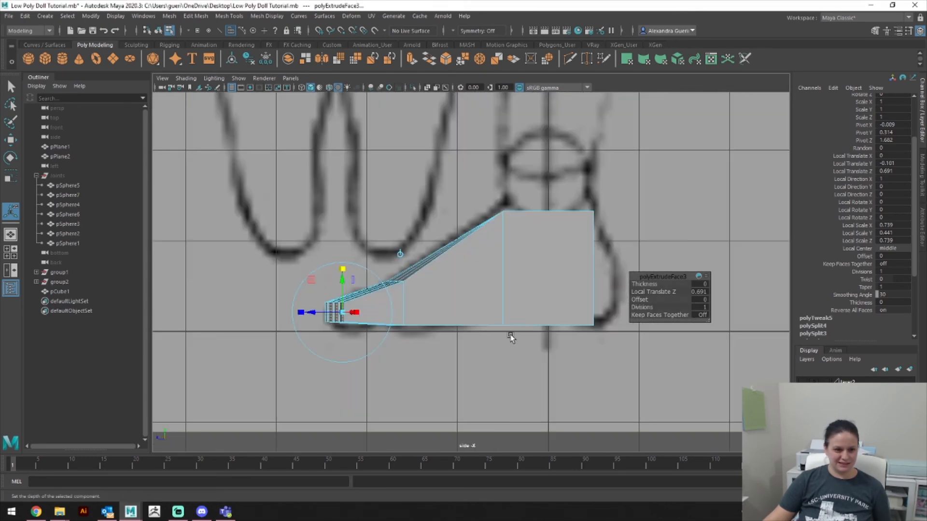
drag(315, 314, 320, 314)
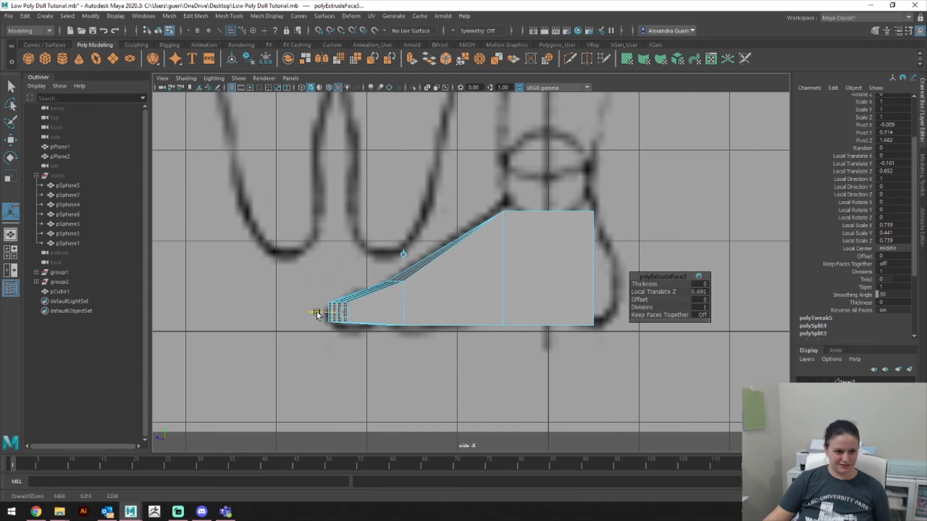
key(space)
click(323, 285)
alt+drag(434, 290, 530, 263)
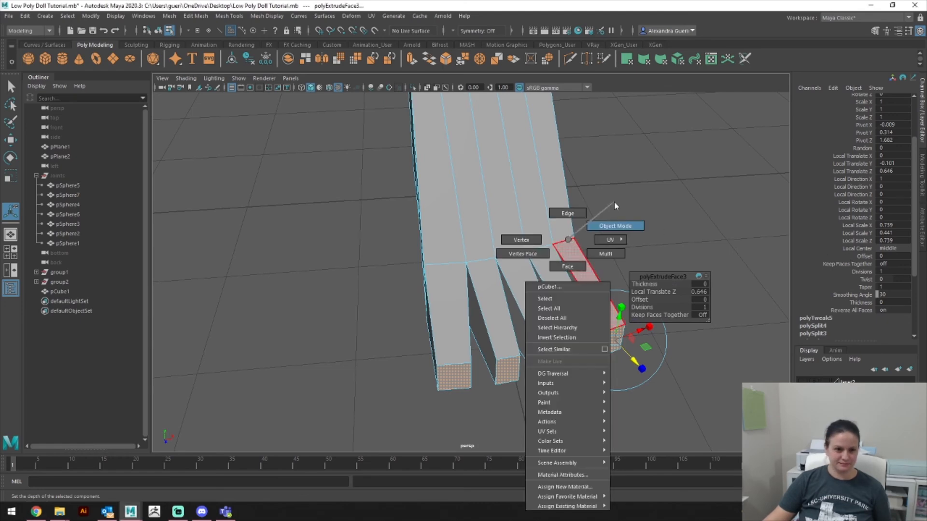
Step: Finish the extrusion in object mode and switch the foot to vertex editing with the toes framed in the top view
key(F8)
alt+drag(621, 205, 589, 307)
key(space)
key(space)
mouse_move(445, 323)
mouse_down()
mouse_move(441, 297)
mouse_move(416, 319)
mouse_move(443, 348)
mouse_move(442, 335)
mouse_move(394, 325)
mouse_move(401, 354)
mouse_move(434, 346)
mouse_move(418, 349)
mouse_move(435, 319)
mouse_up()
key(space)
key(space)
alt+middle_drag(530, 325, 523, 197)
right_drag(505, 239, 466, 242)
click(437, 261)
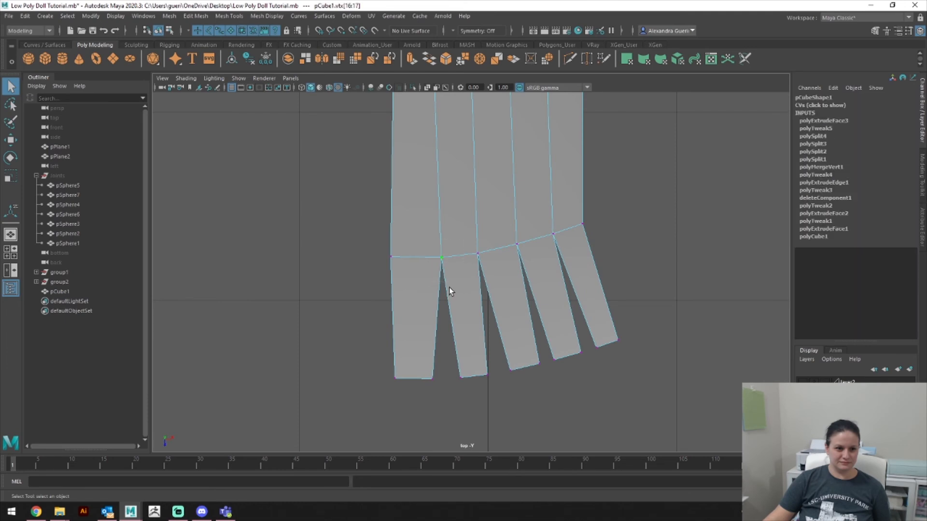
Step: Try moving the big toe's base vertices forward to about 1.86 in Z
drag(384, 248, 437, 278)
key(w)
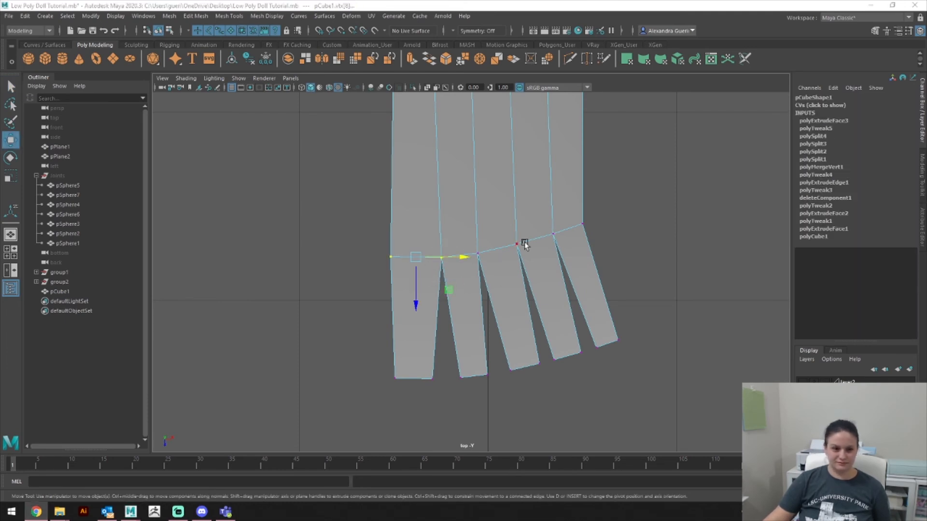
drag(421, 293, 416, 341)
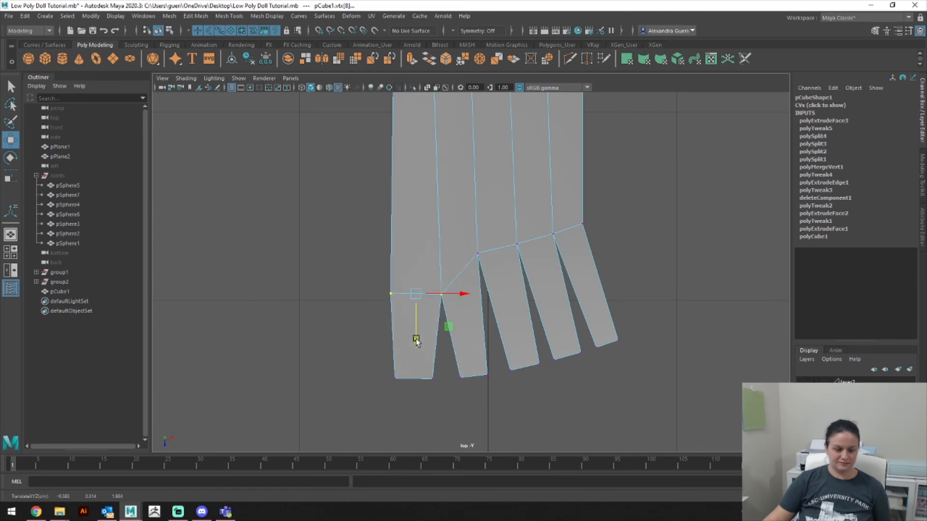
drag(462, 216, 479, 325)
key(ctrl+z)
key(ctrl+z)
key(ctrl+z)
Step: Shift the whole row of toe-base vertices forward in Z and lower it in Y to follow the side reference
drag(345, 198, 626, 266)
drag(490, 285, 456, 244)
key(space)
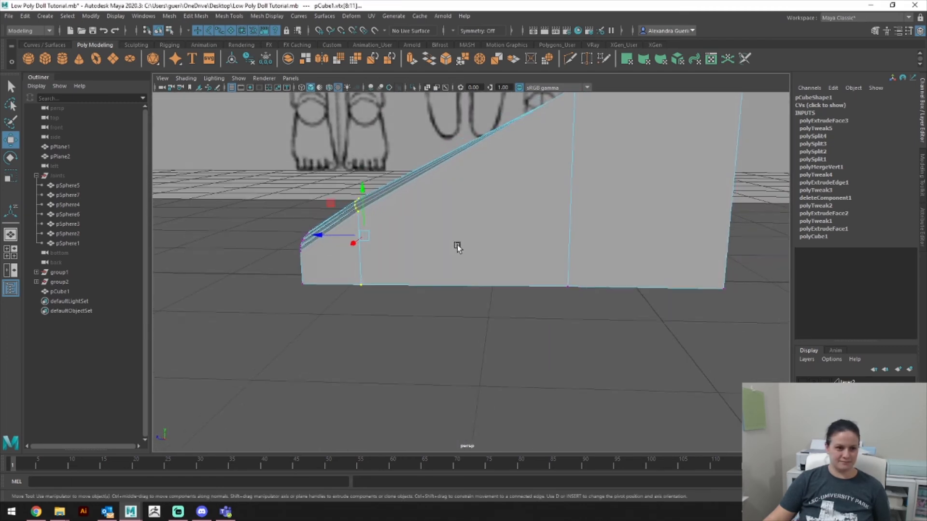
drag(360, 196, 406, 296)
key(ctrl+z)
key(space)
key(space)
drag(372, 243, 376, 257)
Step: Raise the foot's top ankle vertices to about 1.4 in Y to match the reference, checking the foot's shape in perspective
drag(477, 198, 644, 224)
drag(551, 178, 548, 160)
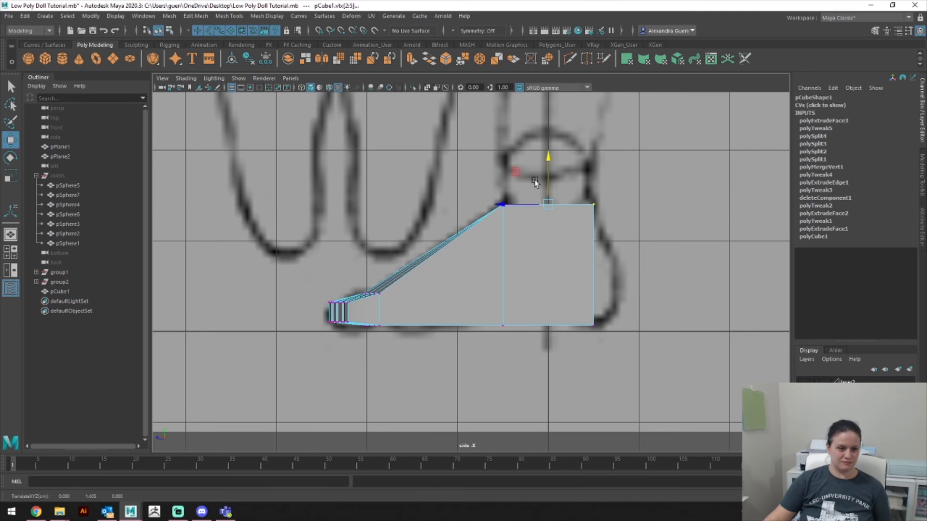
key(space)
drag(447, 254, 433, 208)
alt+drag(518, 264, 610, 283)
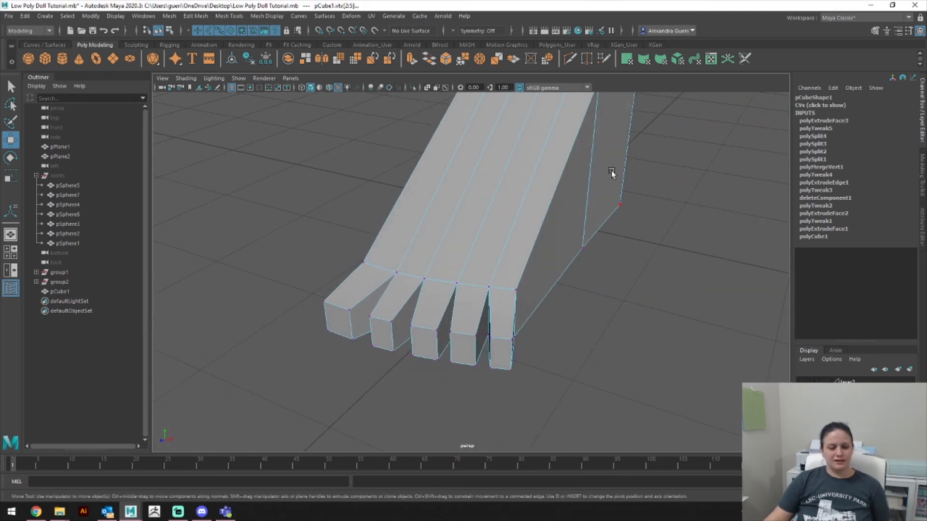
alt+drag(613, 172, 628, 203)
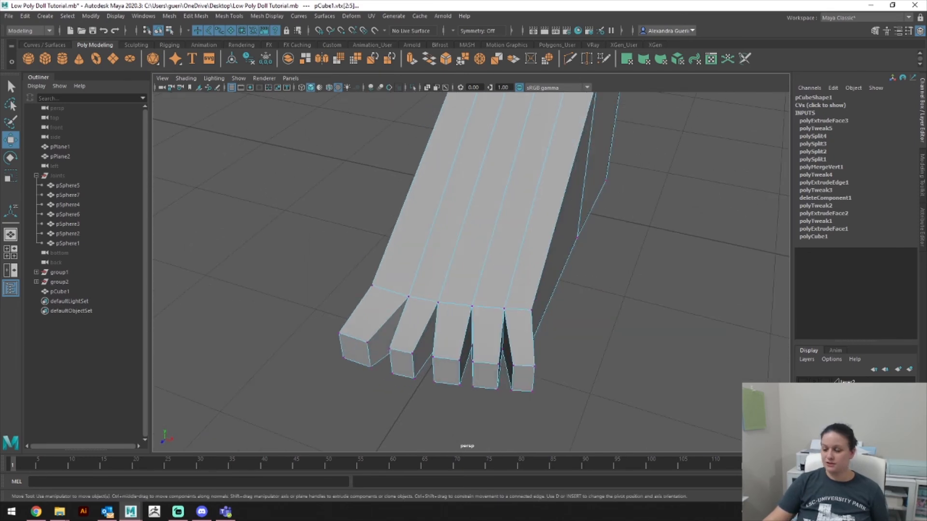
key(alt+Tab)
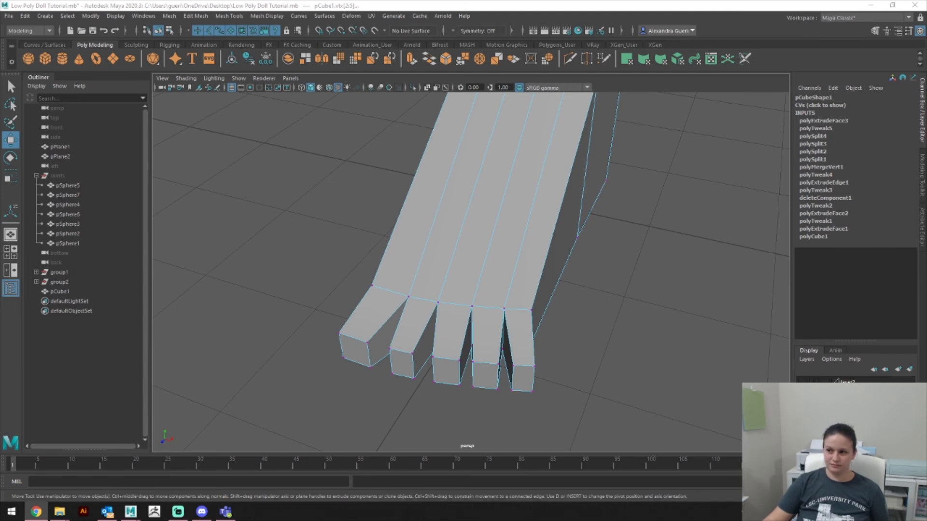
alt+drag(753, 213, 696, 192)
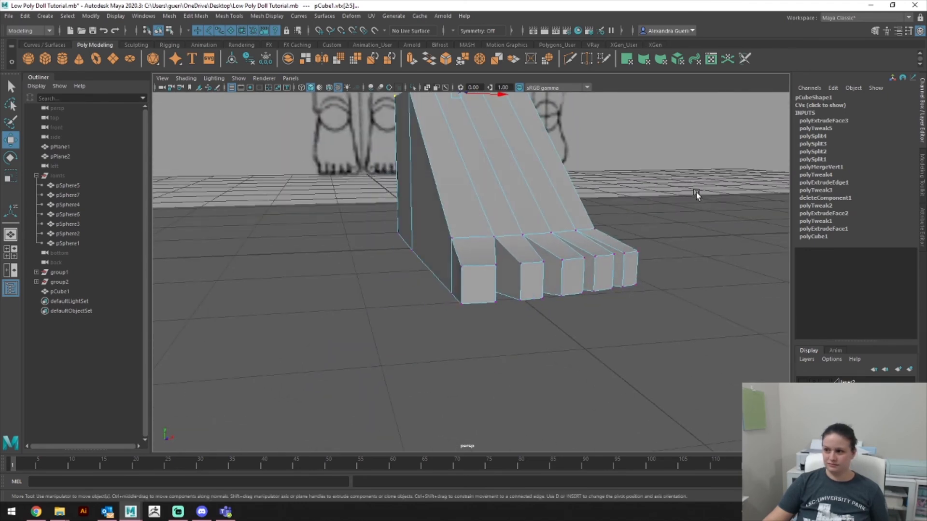
alt+drag(654, 224, 588, 323)
Step: In the top view, push the second and fifth heel vertices back to about -0.54 in Z and the middle pair to about -0.61
key(space)
key(space)
drag(526, 234, 485, 240)
alt+middle_drag(494, 250, 507, 342)
alt+middle_drag(487, 119, 481, 276)
alt+right_drag(615, 199, 685, 188)
alt+middle_drag(685, 187, 668, 347)
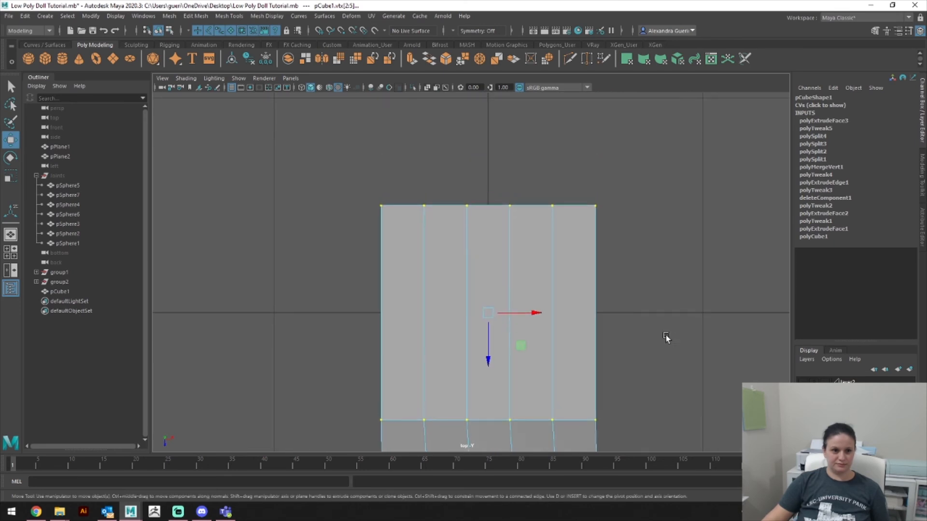
click(424, 205)
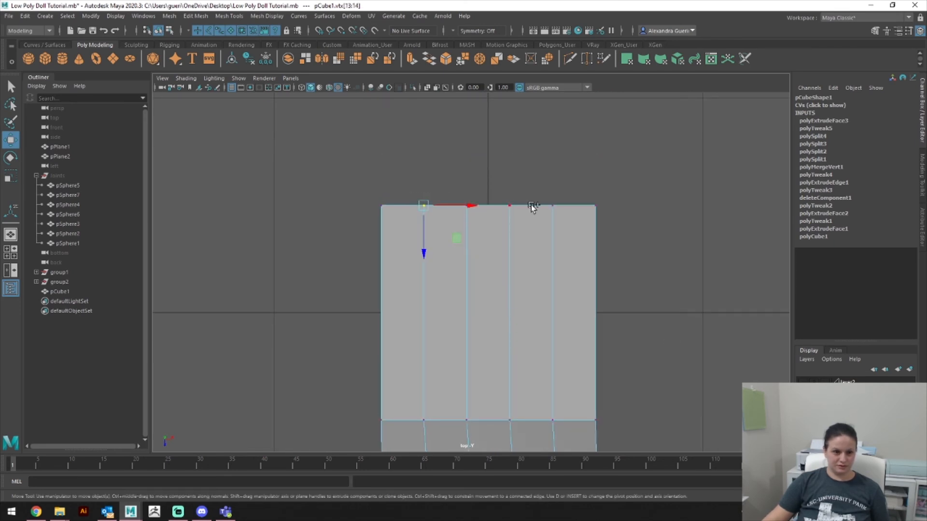
drag(490, 243, 492, 243)
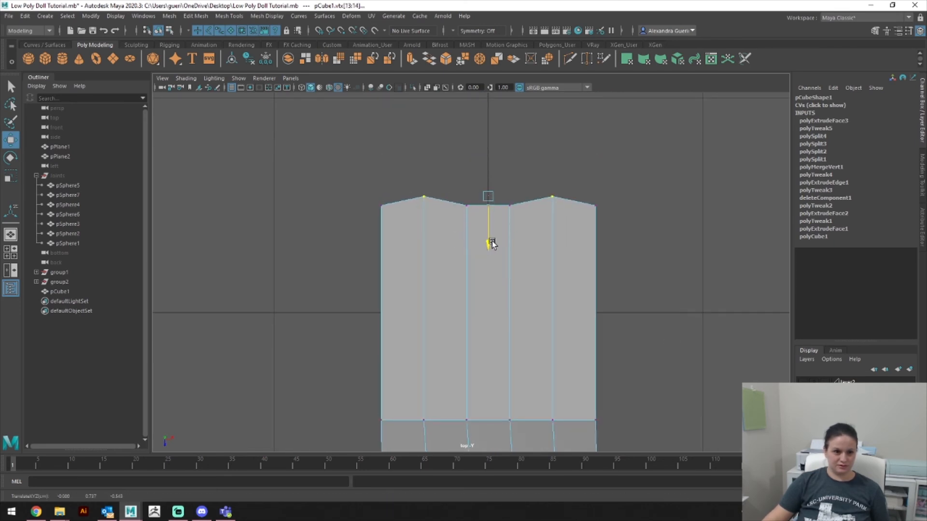
drag(453, 178, 484, 223)
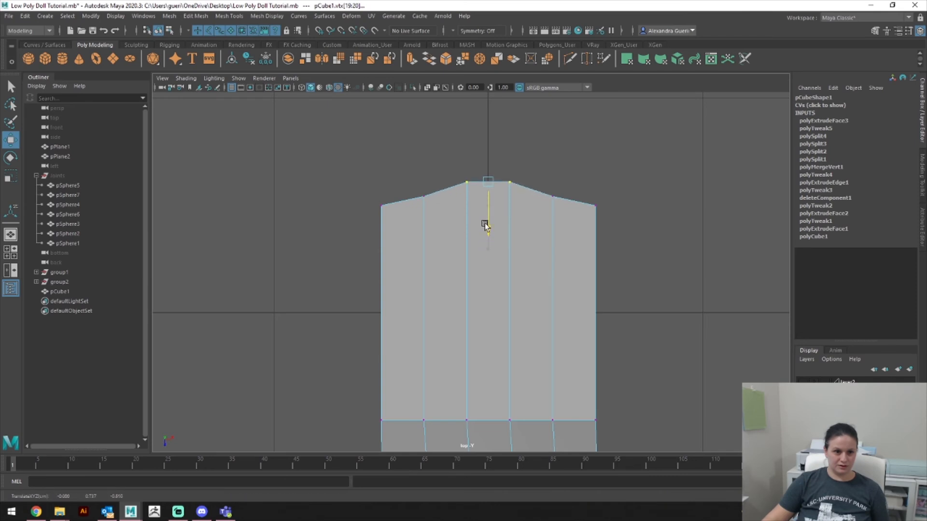
Step: Push the inner heel vertices slightly further back in Z to even out the heel's curve
drag(398, 180, 454, 220)
shift+drag(573, 190, 494, 230)
drag(372, 180, 400, 229)
shift+drag(586, 195, 613, 235)
click(496, 257)
Step: Move the two outer heel corner vertices forward to about -0.38 in Z to round off the heel
drag(364, 177, 407, 218)
shift+drag(569, 194, 620, 229)
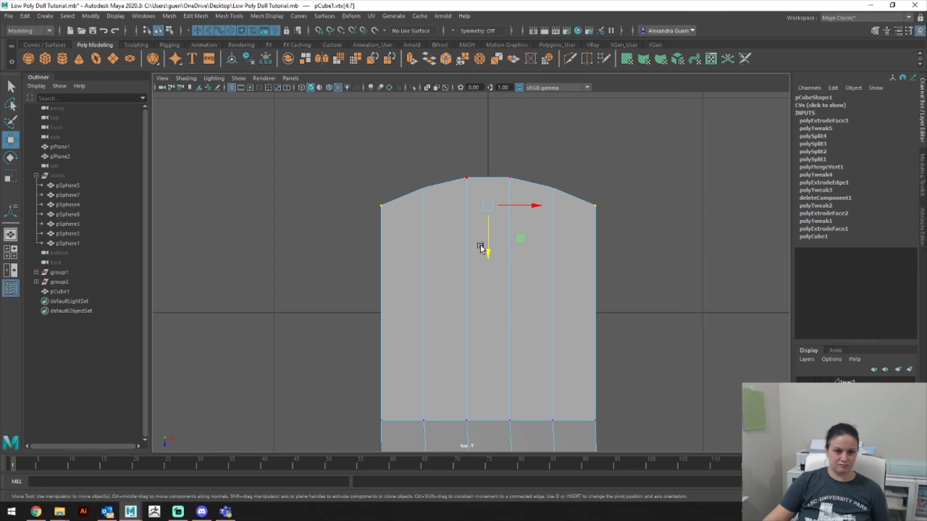
click(365, 179)
drag(365, 180, 403, 218)
shift+drag(567, 221, 567, 223)
drag(483, 251, 486, 276)
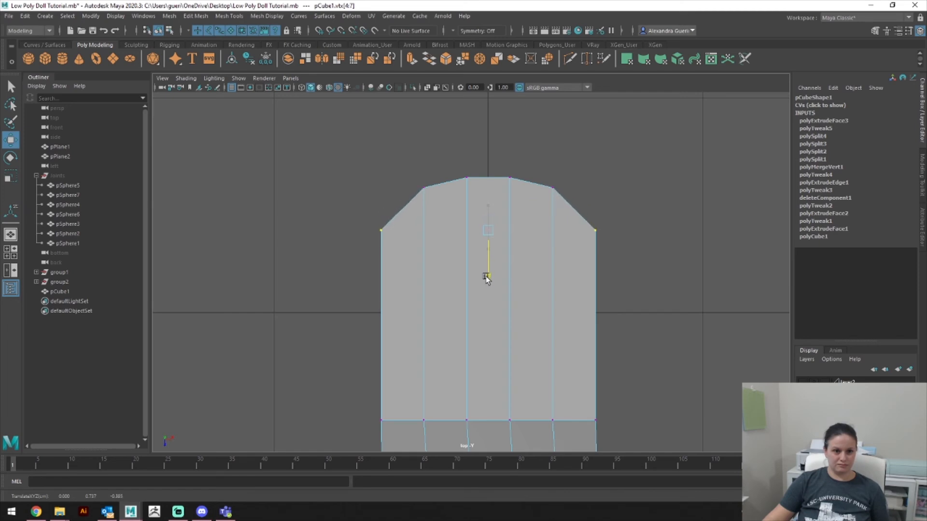
Step: Bring the second and fifth heel vertices slightly forward in Z to smooth the rounded heel outline
drag(414, 179, 451, 208)
drag(489, 235, 531, 205)
key(space)
key(space)
drag(659, 235, 658, 257)
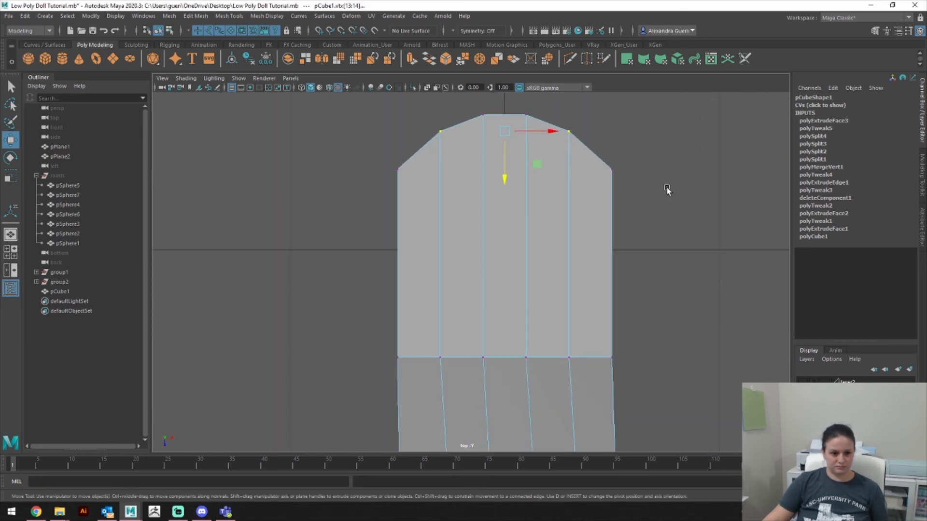
Step: Move the two outer vertices on the ankle's front edge back to about 0.315 in Z
drag(373, 333, 413, 370)
shift+drag(621, 395, 599, 347)
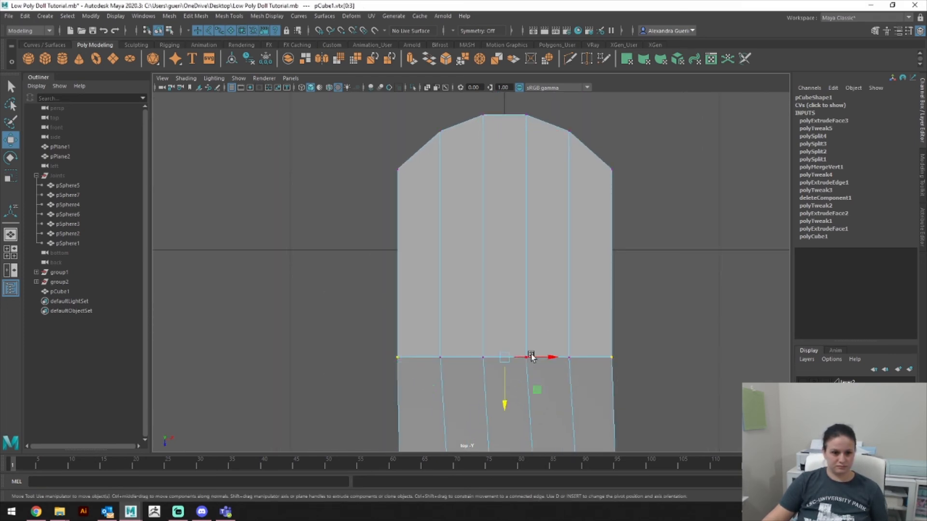
drag(512, 400, 511, 360)
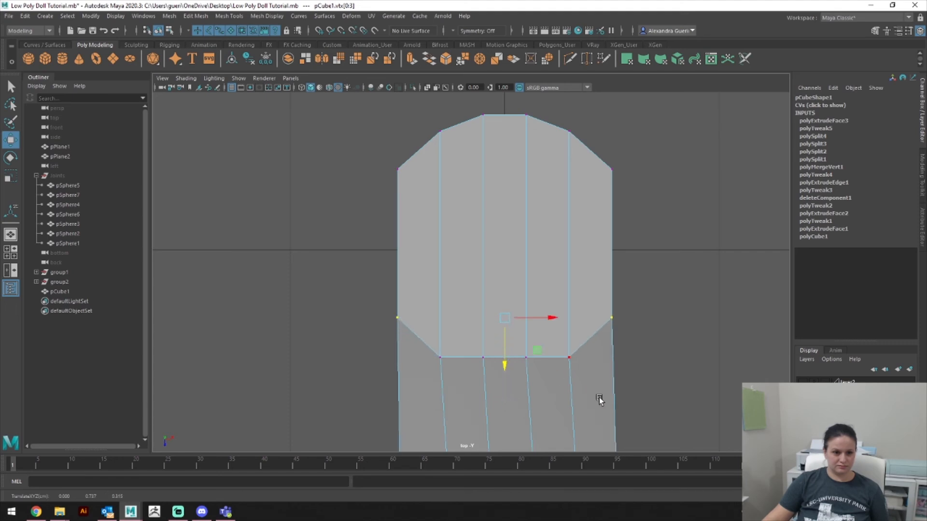
Step: Move the second and fifth vertices on the ankle's front edge back to about 0.421 in Z
drag(599, 397, 545, 341)
shift+drag(412, 335, 453, 372)
drag(505, 396, 505, 385)
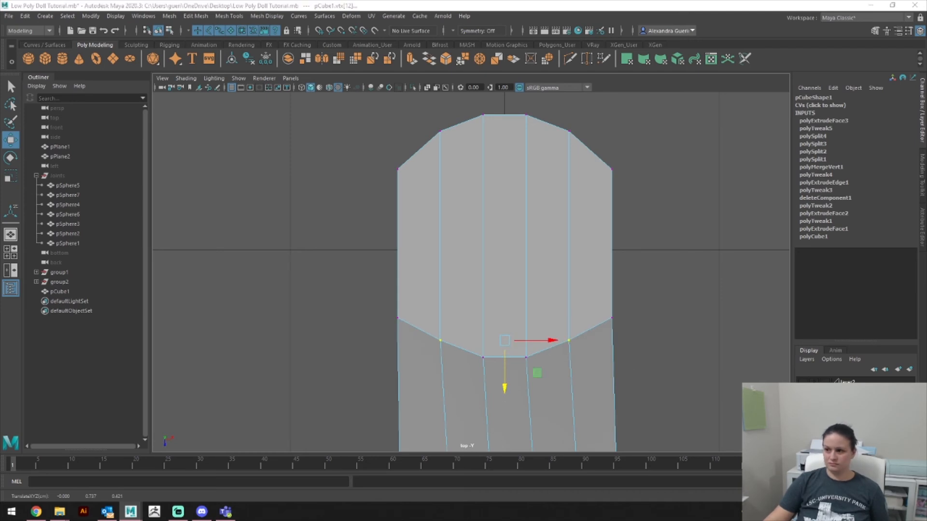
click(696, 320)
Step: Switch to the front view and lower the little toe's top vertices in Y
key(space)
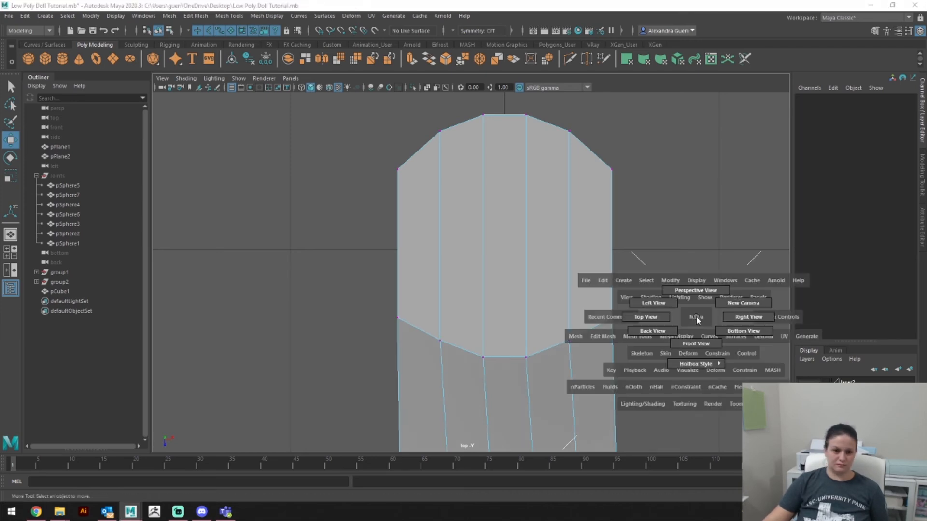
drag(683, 309, 694, 343)
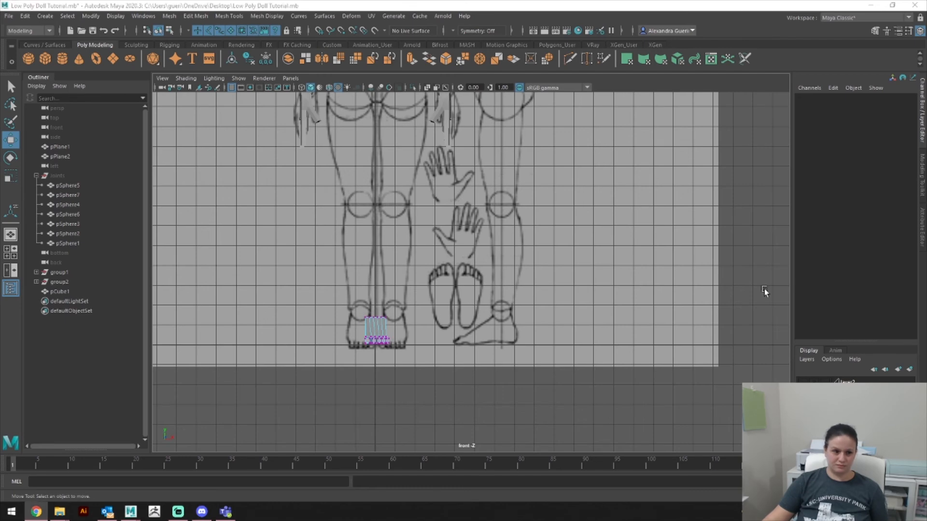
scroll(423, 332, up, 10)
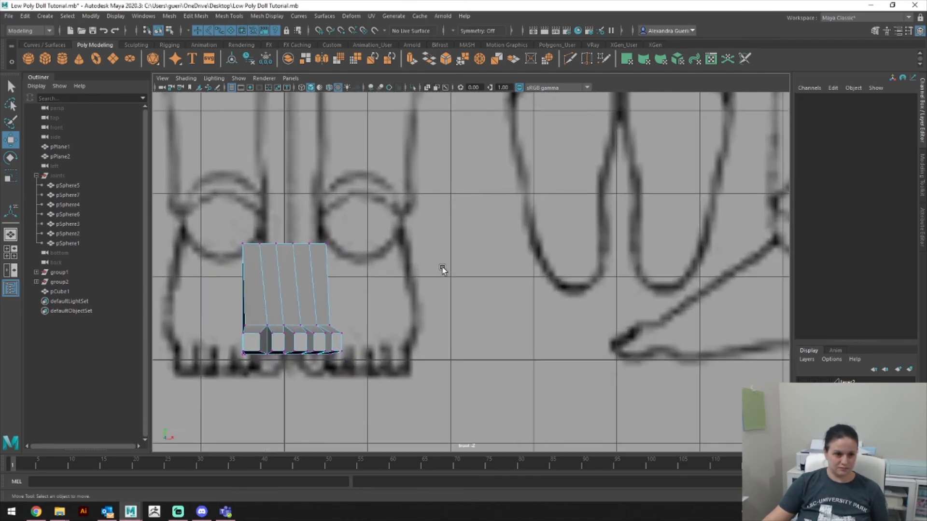
scroll(540, 224, up, 7)
alt+middle_drag(540, 228, 651, 240)
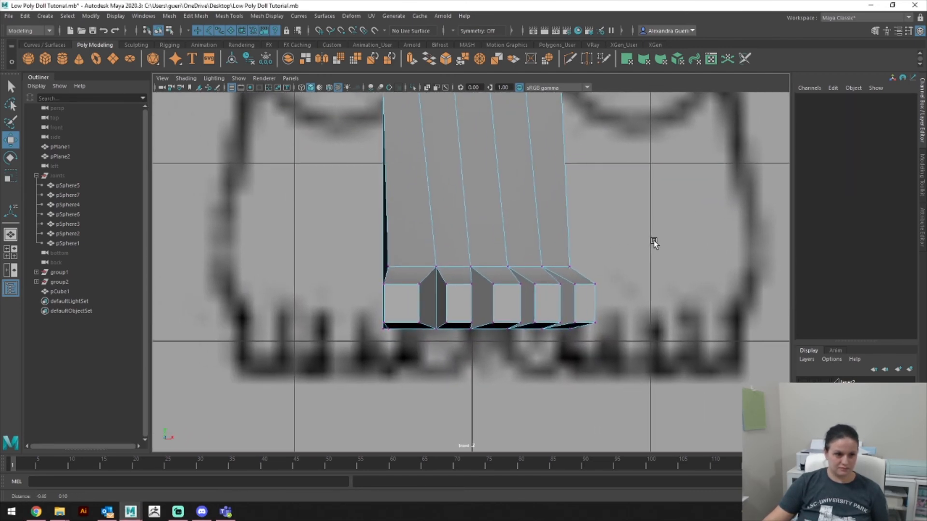
scroll(647, 242, up, 2)
scroll(597, 257, up, 1)
drag(616, 273, 602, 293)
drag(601, 228, 599, 256)
Step: Lower the top vertices of the fourth toe in Y to step down towards the little toe
drag(520, 252, 575, 286)
shift+click(558, 287)
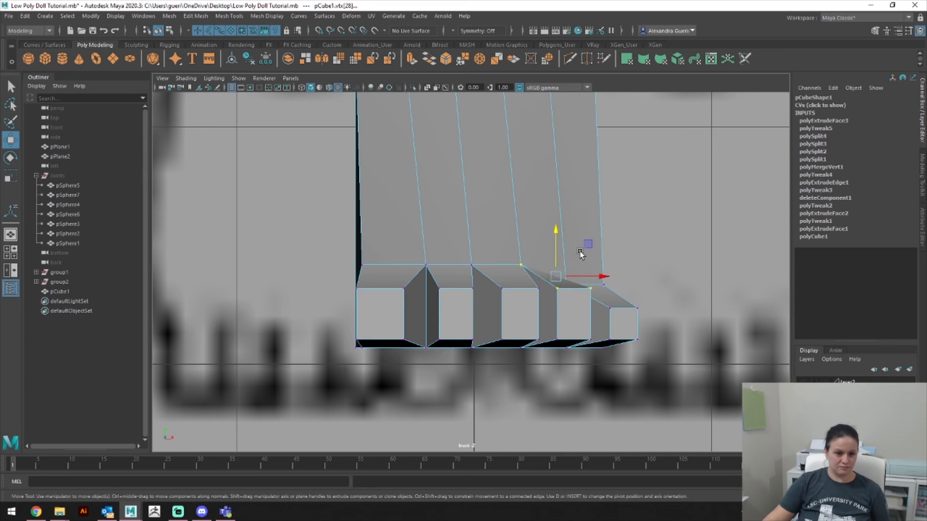
middle_drag(588, 244, 588, 259)
key(ctrl+z)
drag(501, 238, 535, 270)
drag(554, 234, 556, 249)
Step: Lower the third toe's top vertices to about 0.342 in Y and the second toe's slightly, to about 0.360
drag(463, 254, 494, 300)
drag(503, 233, 504, 242)
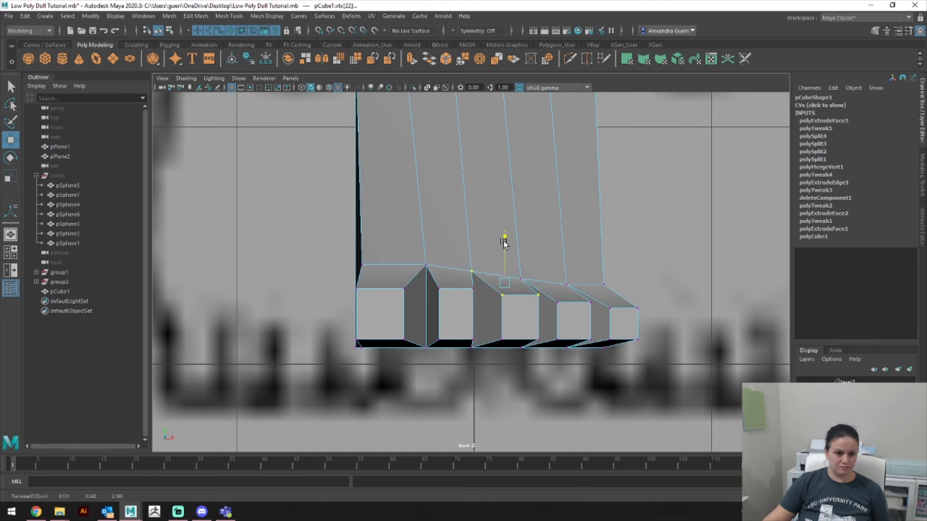
drag(423, 250, 472, 292)
drag(448, 228, 449, 233)
key(ctrl+z)
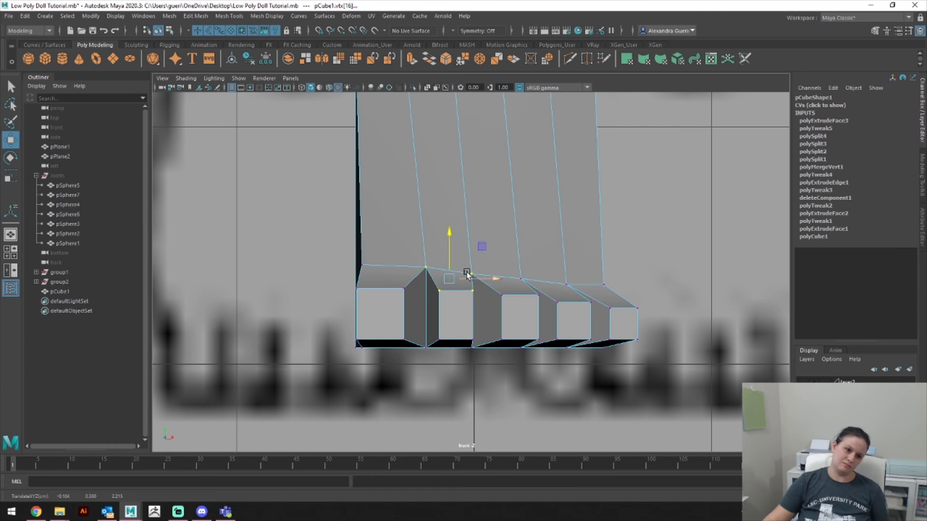
Step: Raise the third toe's inner top vertices to about 0.357 in Y and lower the little toe's outer top vertices to about 0.250
click(503, 295)
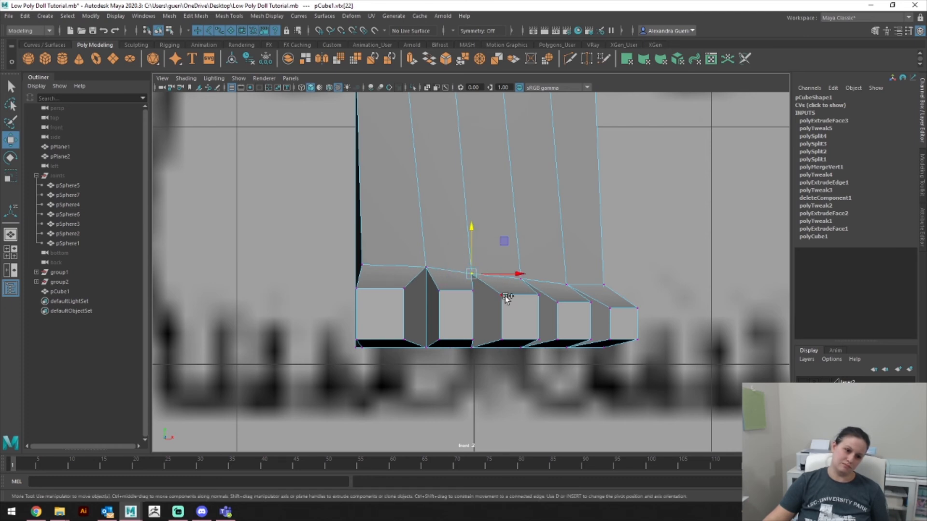
middle_drag(516, 250, 518, 246)
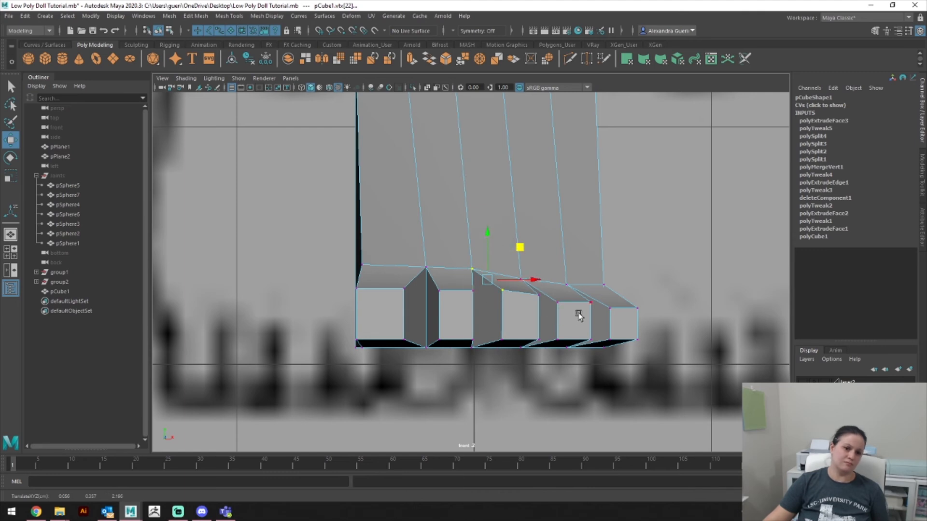
click(637, 298)
middle_drag(650, 265, 649, 275)
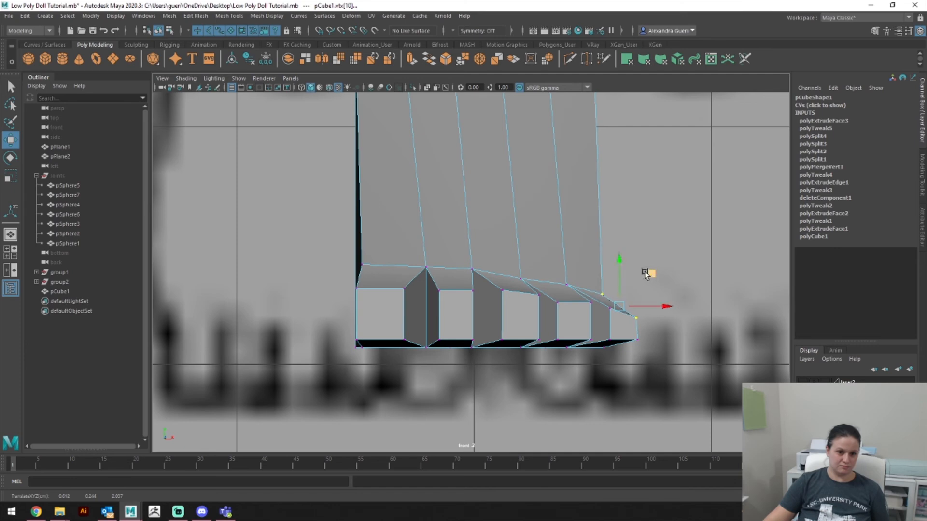
drag(621, 252, 622, 259)
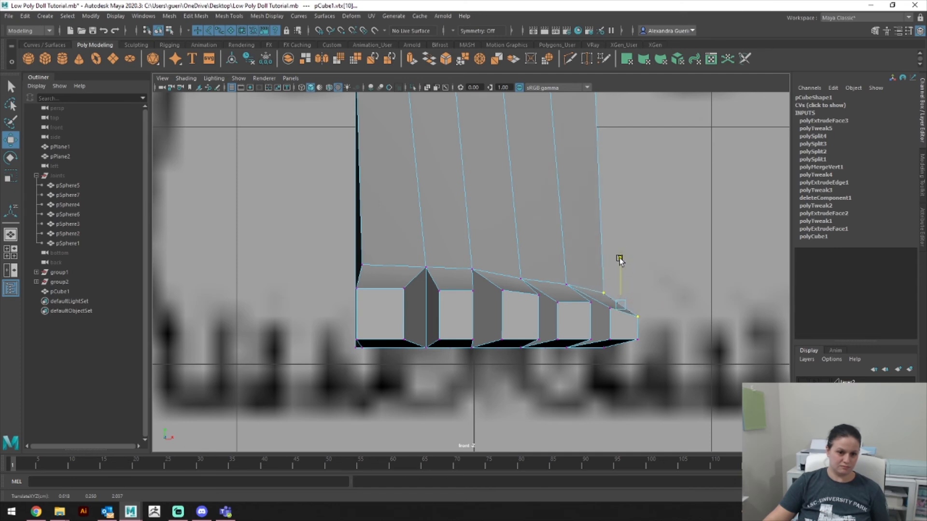
Step: Lower the fourth toe's outer top corner slightly and level the little toe's inner top corner with its outer one
click(587, 297)
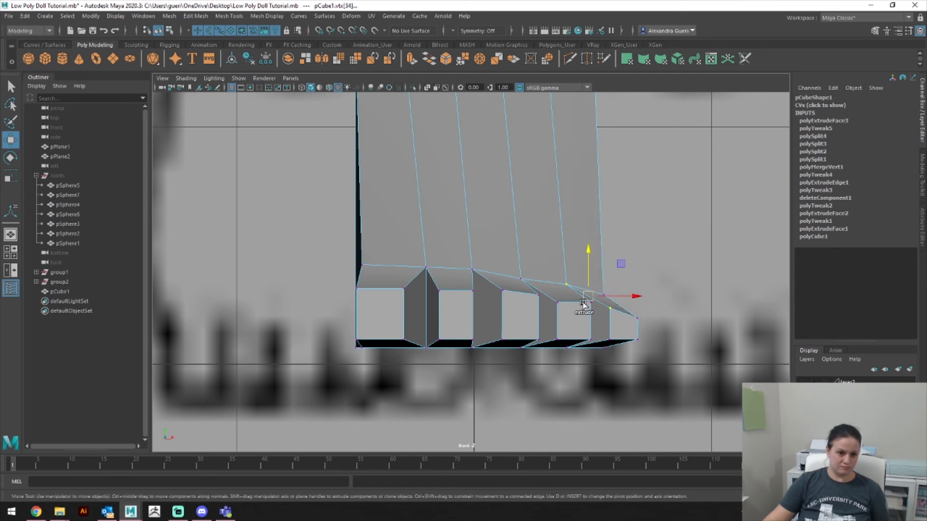
click(580, 327)
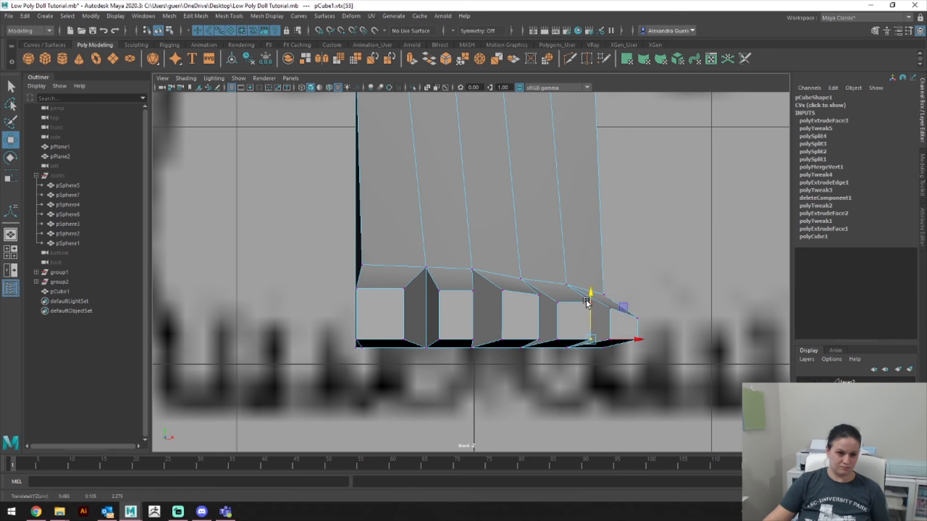
click(584, 314)
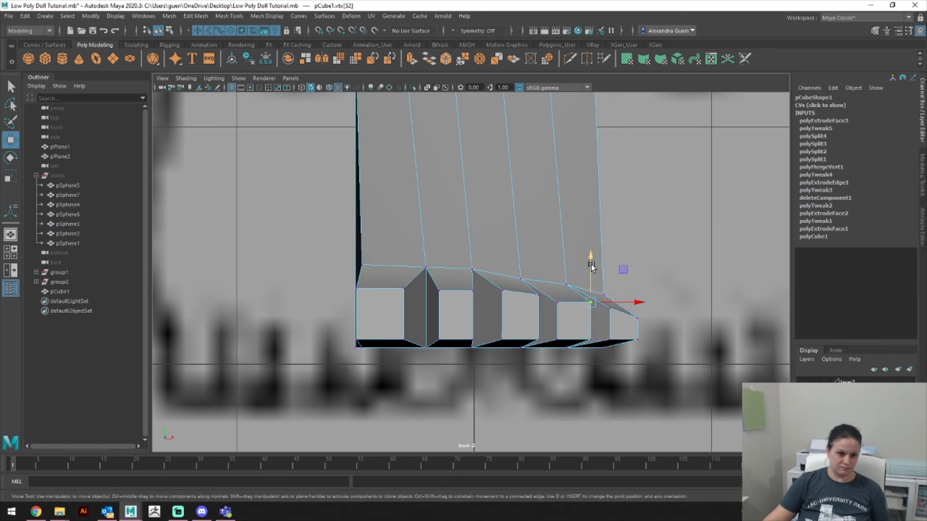
click(598, 290)
drag(609, 261, 611, 272)
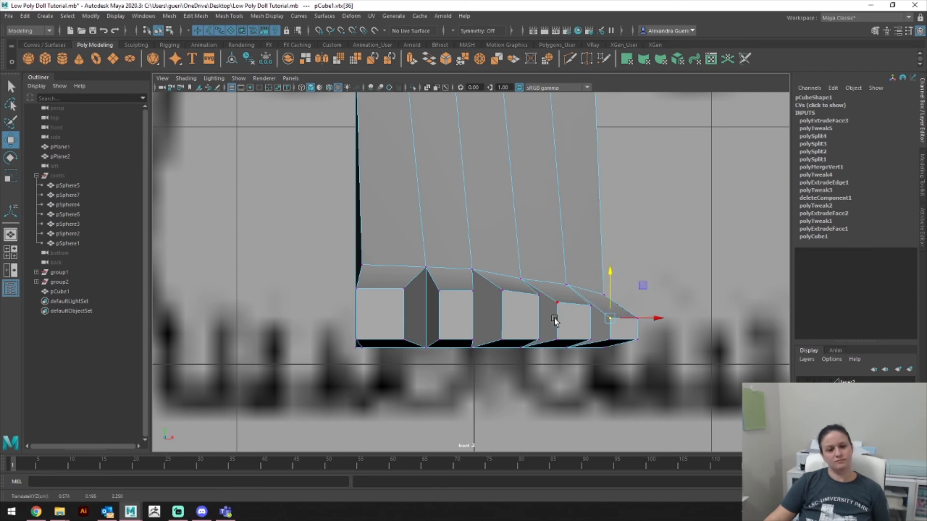
click(551, 303)
Step: Adjust the third toe's front top corner vertices in Y to make its top edge more level
alt+drag(612, 317, 633, 273)
key(space)
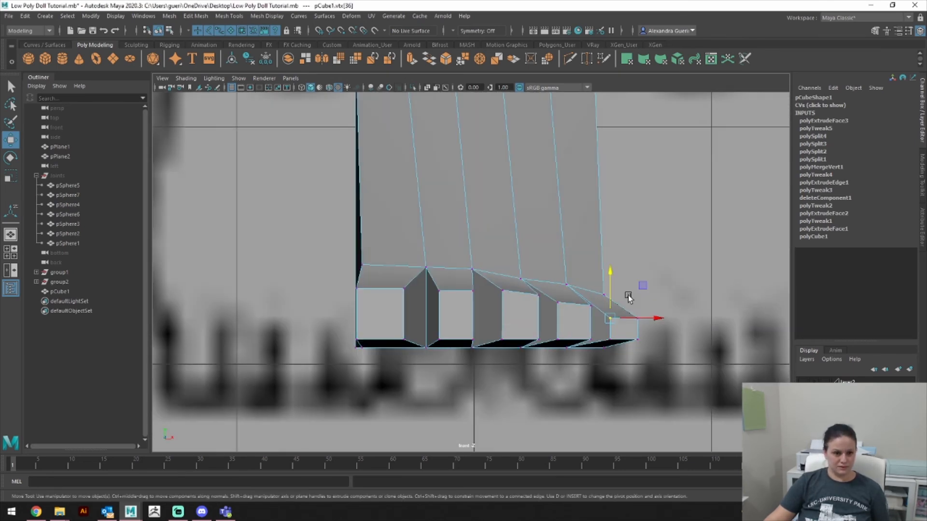
click(503, 276)
drag(502, 232, 501, 234)
click(534, 294)
drag(539, 231, 506, 241)
click(506, 282)
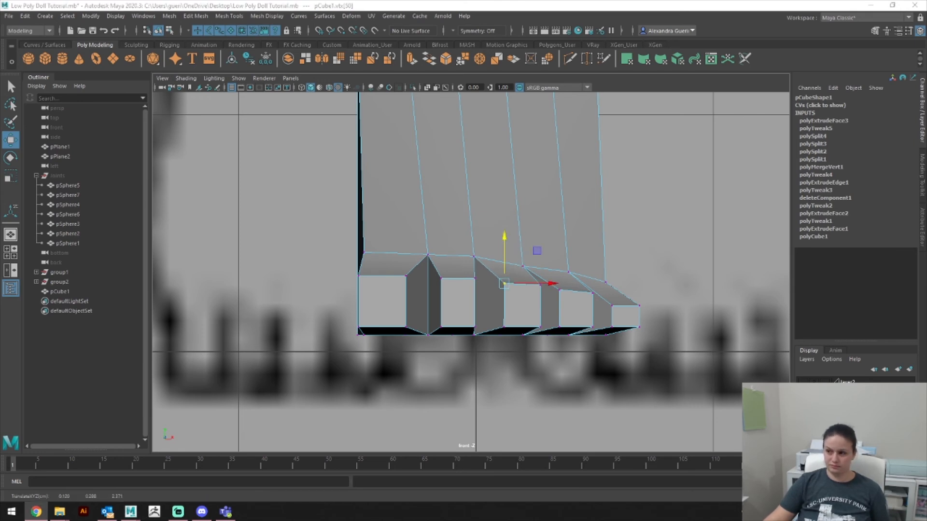
Step: In the perspective view, insert one edge loop around the middle of each of the five toes
right_drag(598, 199, 693, 228)
key(space)
drag(656, 254, 574, 297)
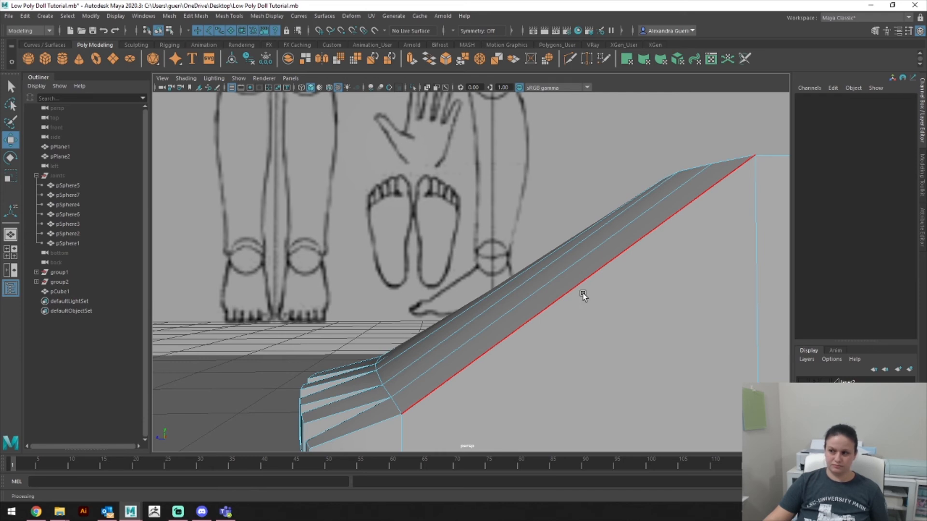
alt+drag(583, 293, 443, 252)
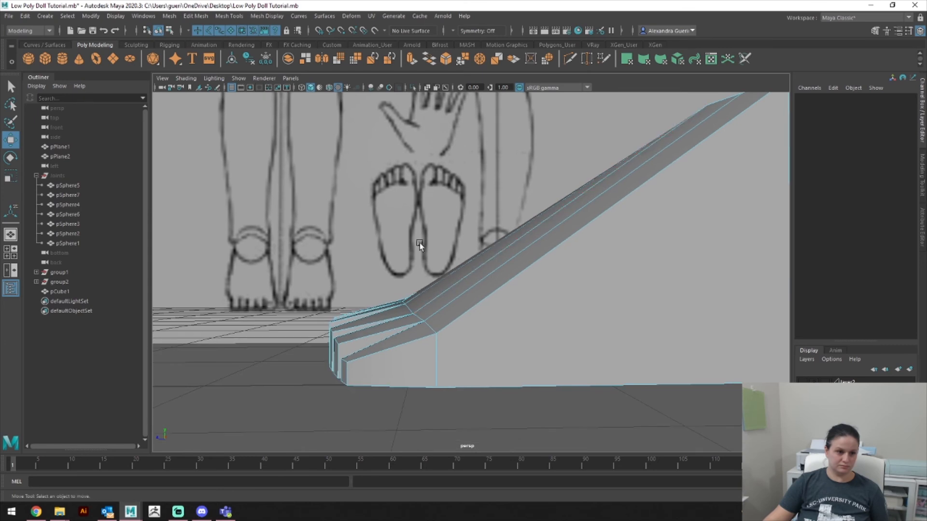
click(227, 16)
click(233, 90)
alt+drag(478, 227, 583, 416)
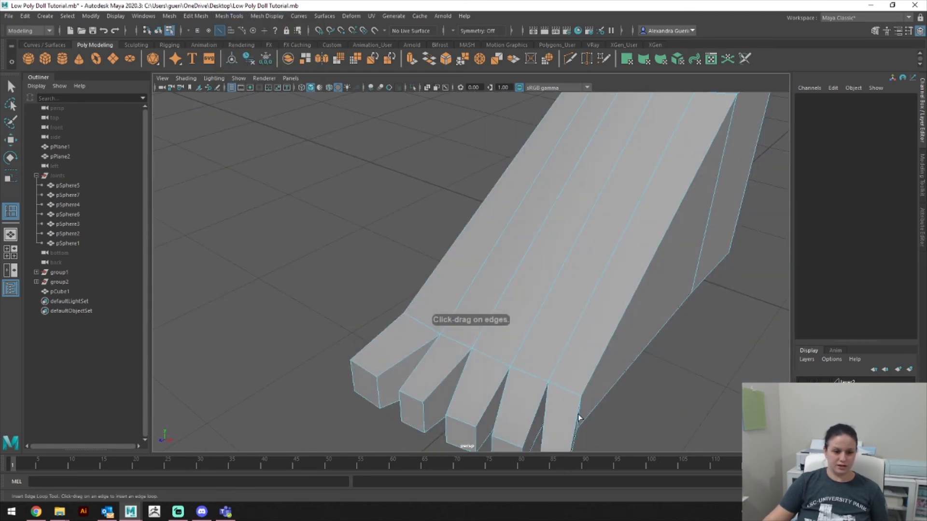
click(543, 428)
click(537, 423)
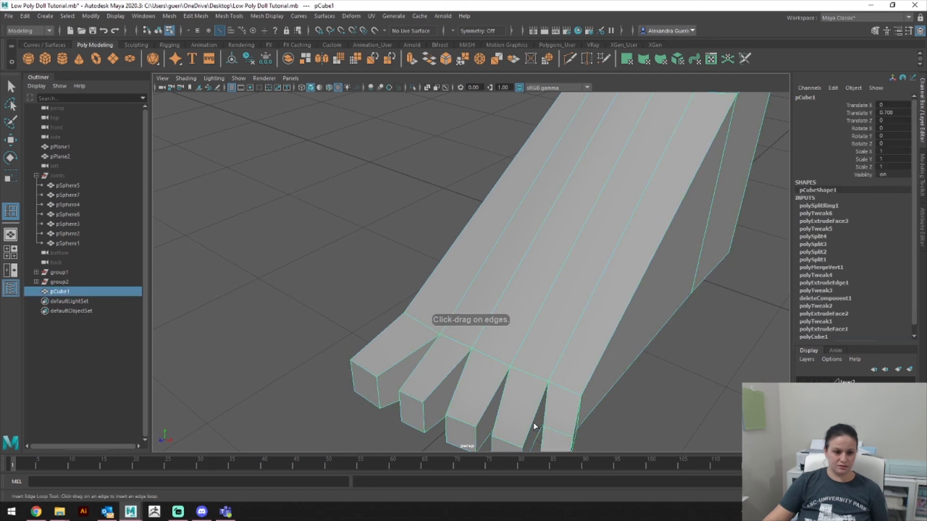
click(491, 407)
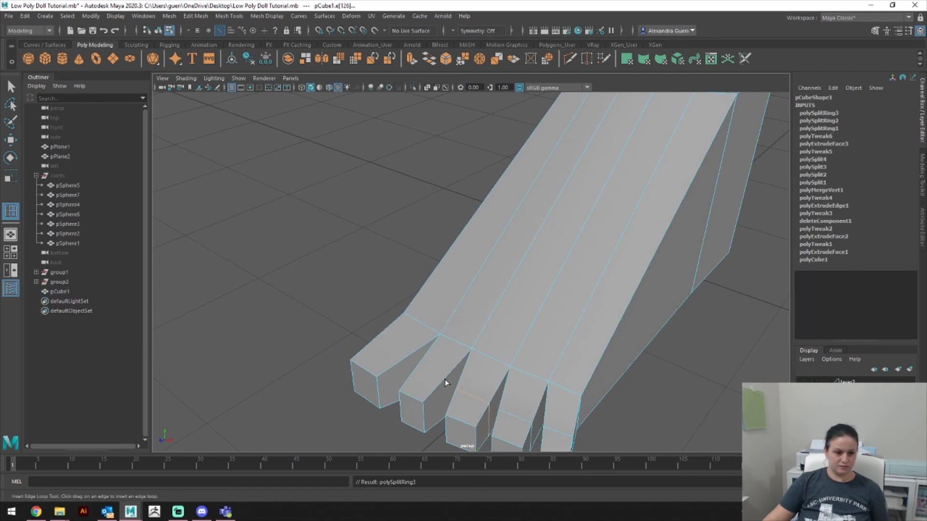
click(446, 380)
click(405, 361)
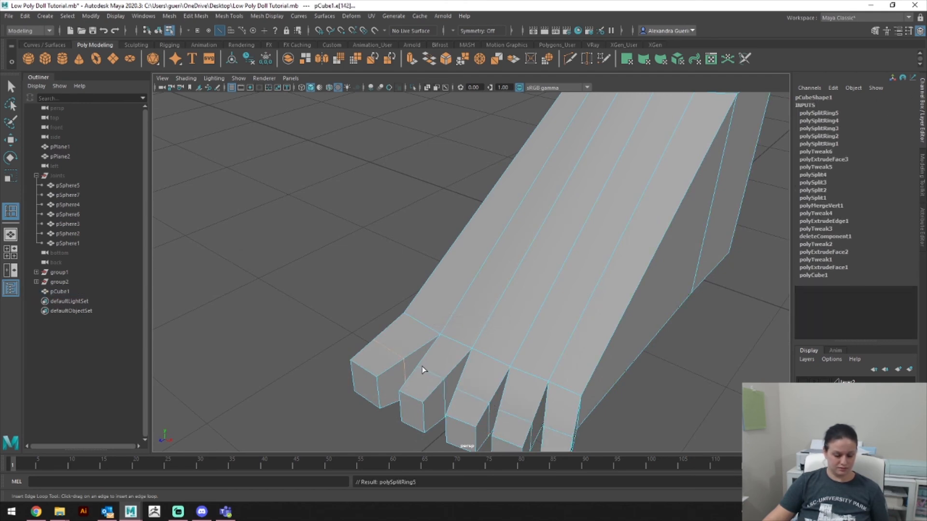
Step: Select the new edge loops on all five toes and raise them in the side view to form knuckles
key(q)
click(432, 376)
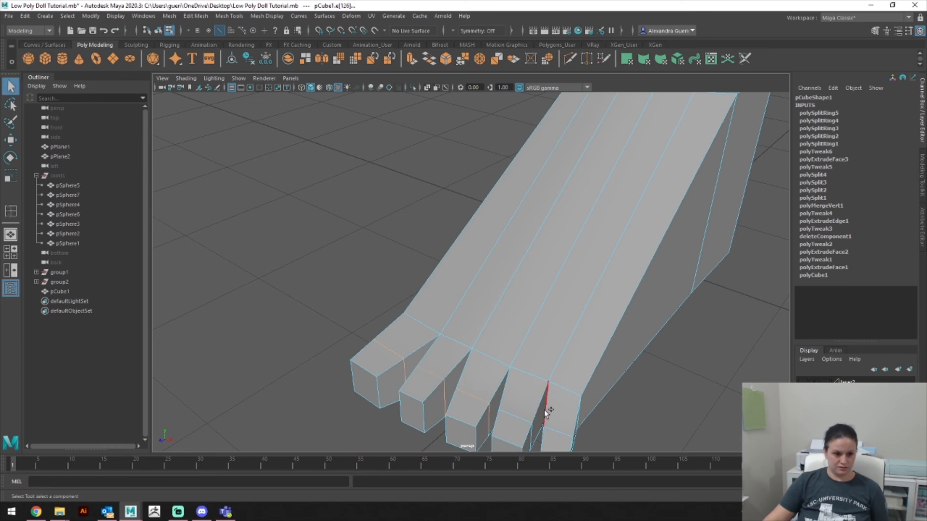
shift+double_click(561, 429)
key(space)
drag(558, 424, 594, 390)
key(space)
scroll(374, 288, up, 2)
key(w)
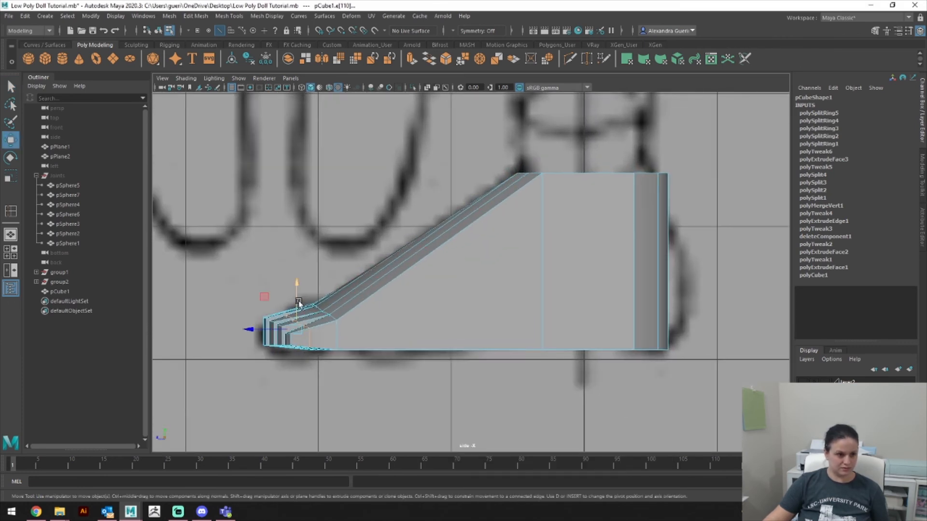
drag(299, 306, 297, 285)
scroll(330, 316, up, 3)
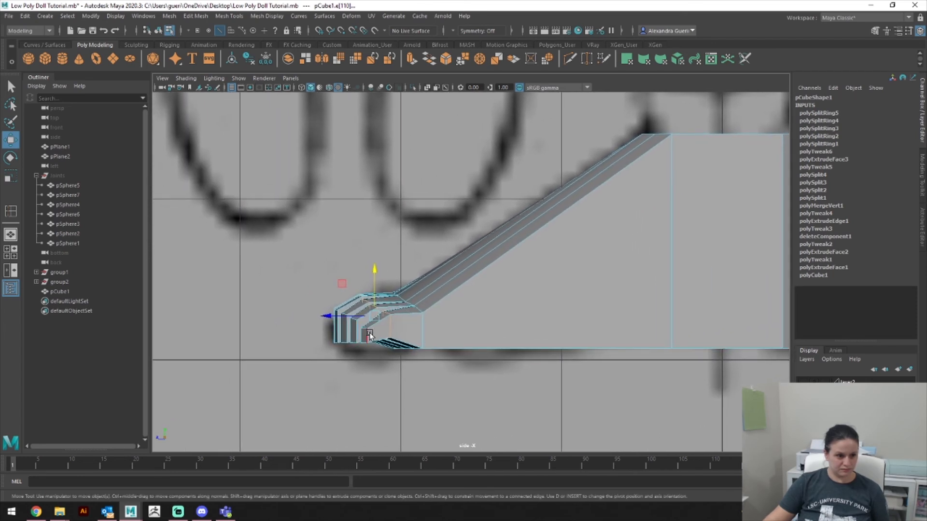
Step: Select the toe-tip vertices in the side view and lower them in Y
right_drag(359, 247, 320, 259)
drag(310, 288, 351, 368)
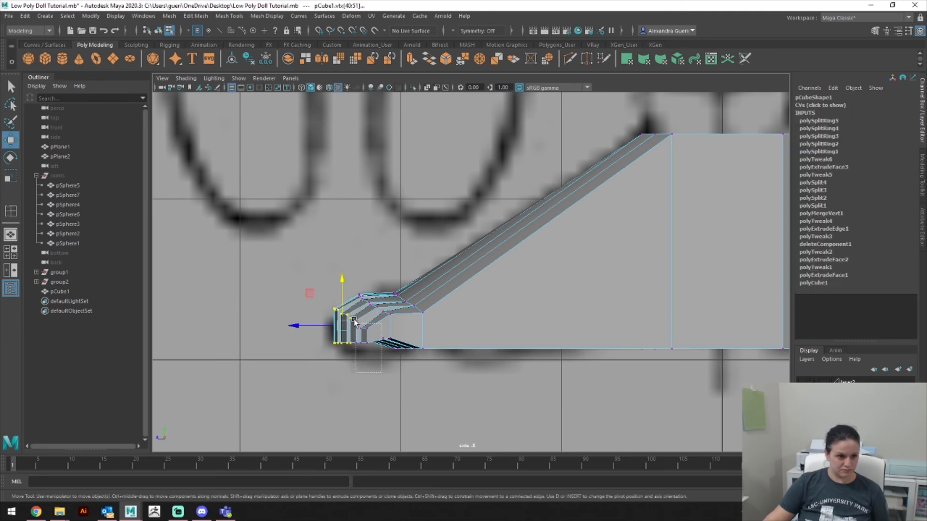
drag(352, 280, 515, 245)
key(space)
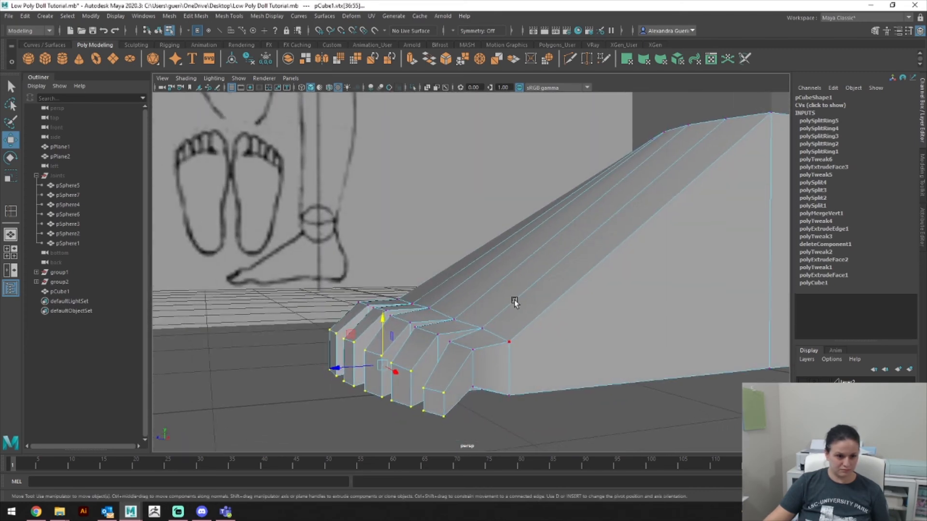
Step: Return the foot to object mode and inspect its shape with the smooth mesh preview
right_drag(514, 245, 568, 230)
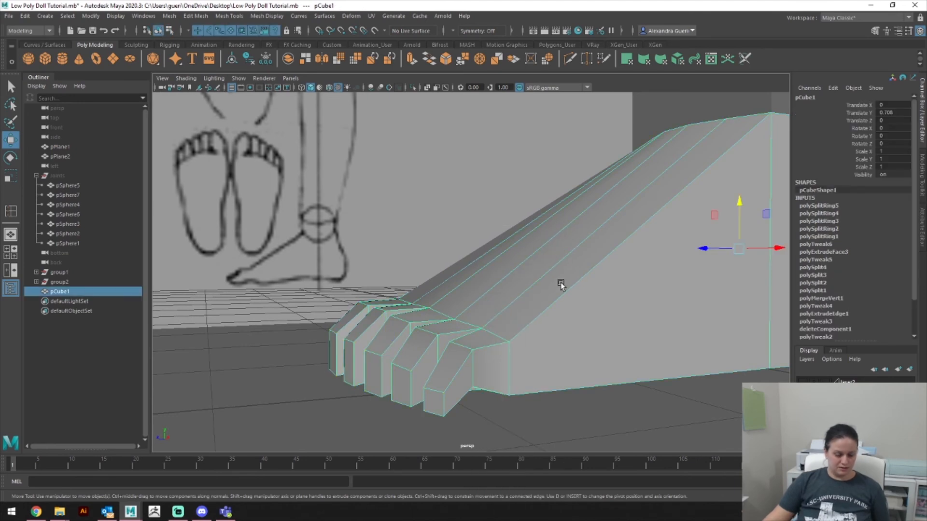
key(3)
click(584, 398)
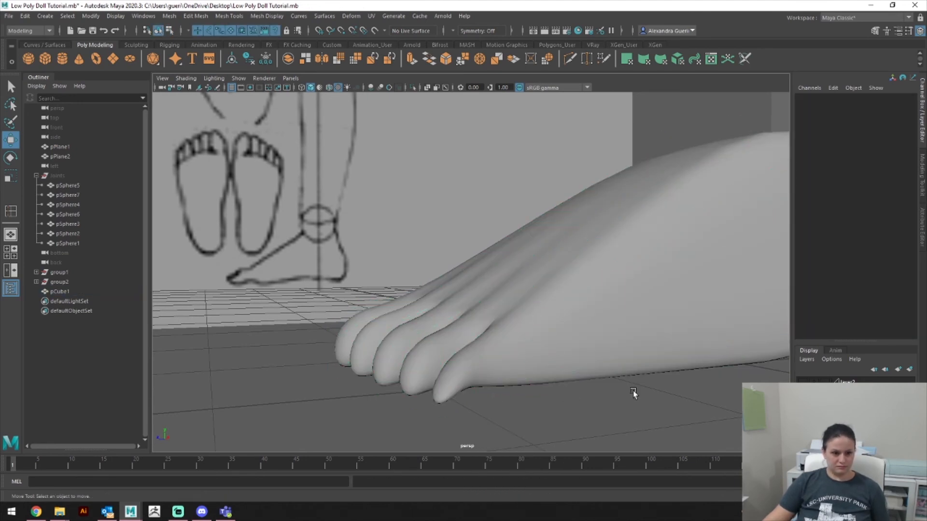
Step: Undo the lowering of the toe tips and turn off the smooth mesh preview
key(ctrl+z)
key(ctrl+z)
key(ctrl+z)
key(ctrl+z)
key(ctrl+z)
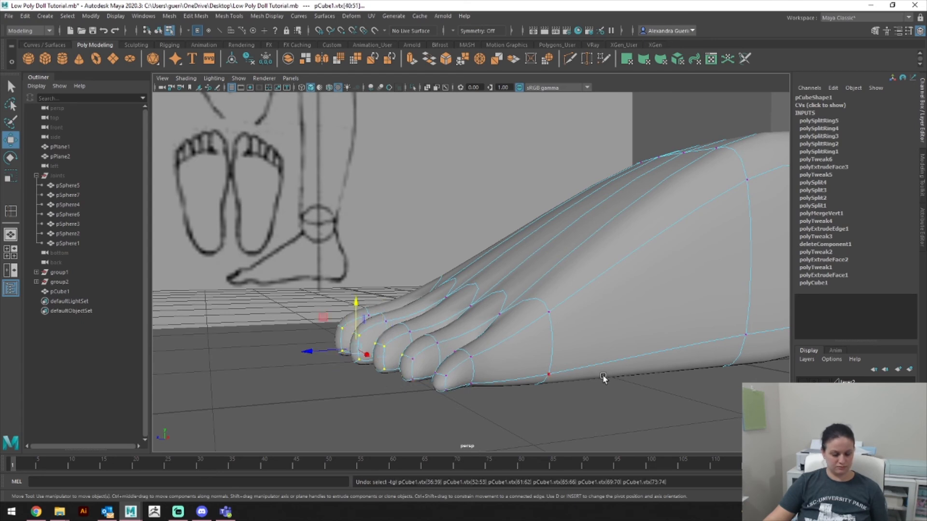
key(1)
key(space)
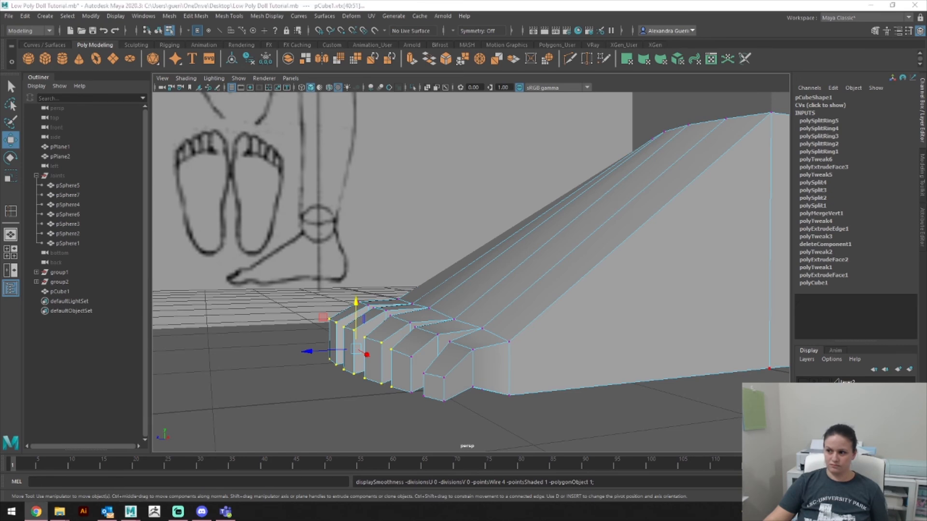
Step: Select the top vertices of the knuckle edge loops across all five toes
alt+drag(631, 294, 609, 316)
click(366, 322)
shift+click(390, 339)
shift+click(402, 348)
shift+click(426, 360)
shift+click(437, 370)
shift+click(468, 385)
shift+click(508, 407)
shift+click(520, 413)
shift+click(550, 426)
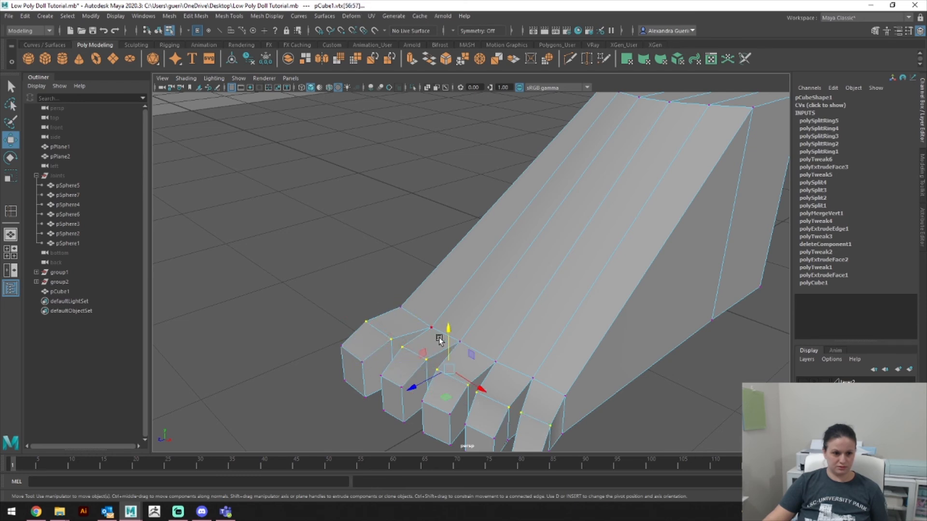
alt+drag(443, 337, 613, 217)
Step: Select the bottom faces of all five toes and extrude them straight down to thicken the toes
right_drag(609, 190, 609, 217)
click(600, 194)
shift+click(543, 198)
shift+click(399, 274)
alt+drag(399, 275, 511, 409)
key(ctrl+e)
key(ctrl+z)
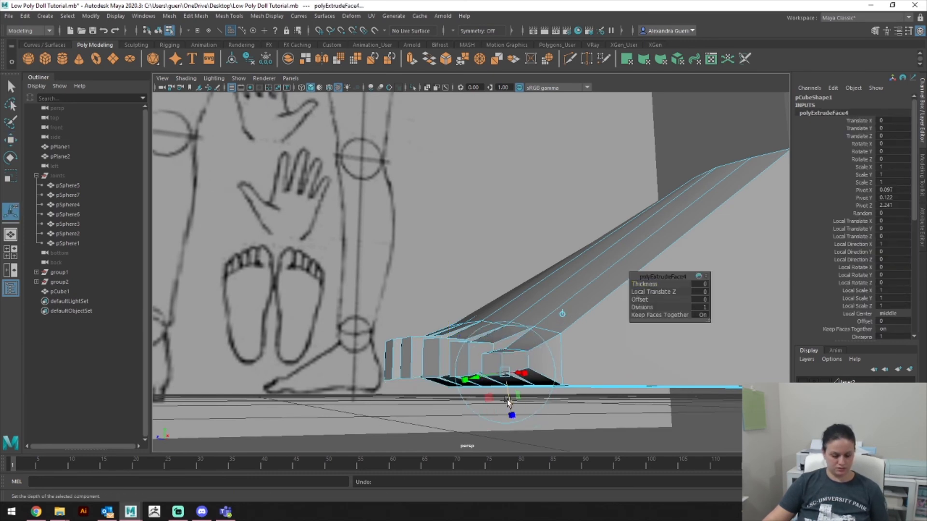
key(w)
drag(447, 330, 448, 354)
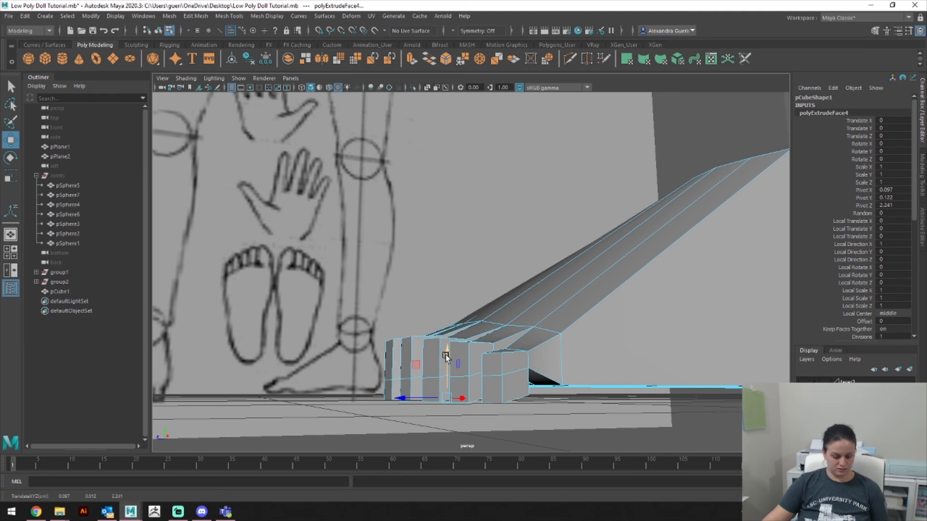
Step: Raise the extruded toe bottoms in the side view until they are level with the sole
key(r)
key(space)
drag(443, 402, 447, 424)
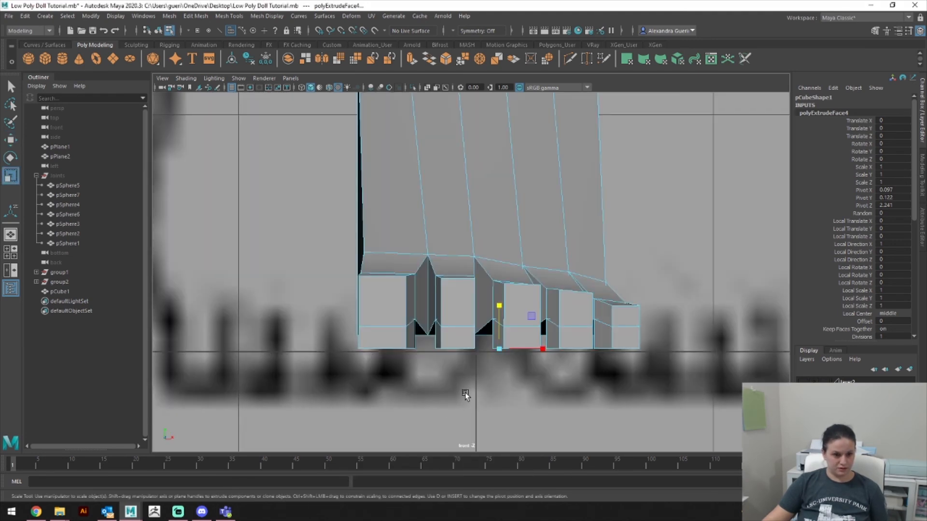
key(space)
drag(464, 393, 502, 395)
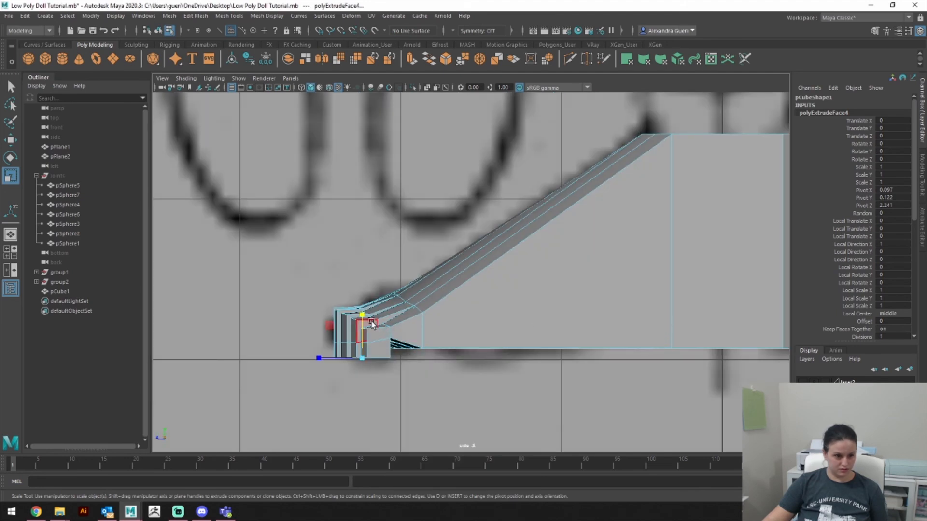
key(w)
drag(363, 316, 363, 310)
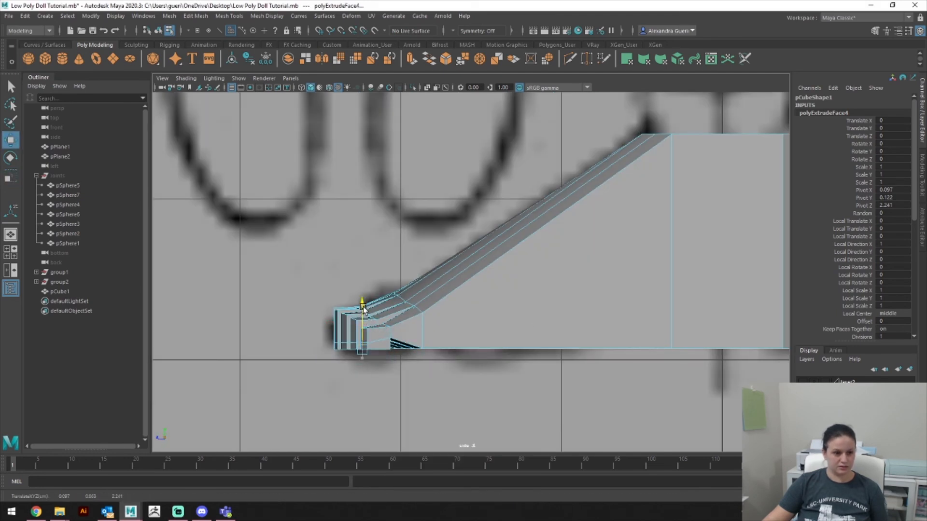
Step: Inspect the thickened toes with the smooth mesh preview in side and perspective views, including the underside
key(3)
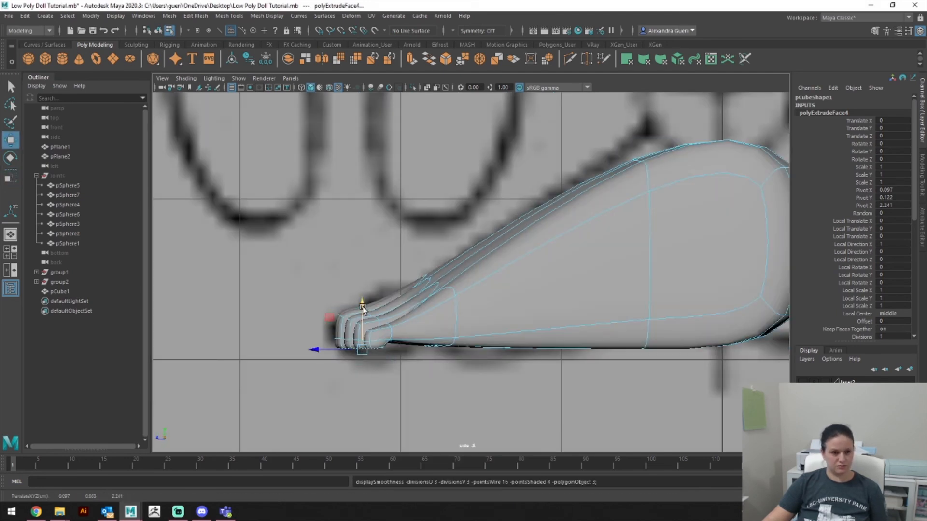
key(1)
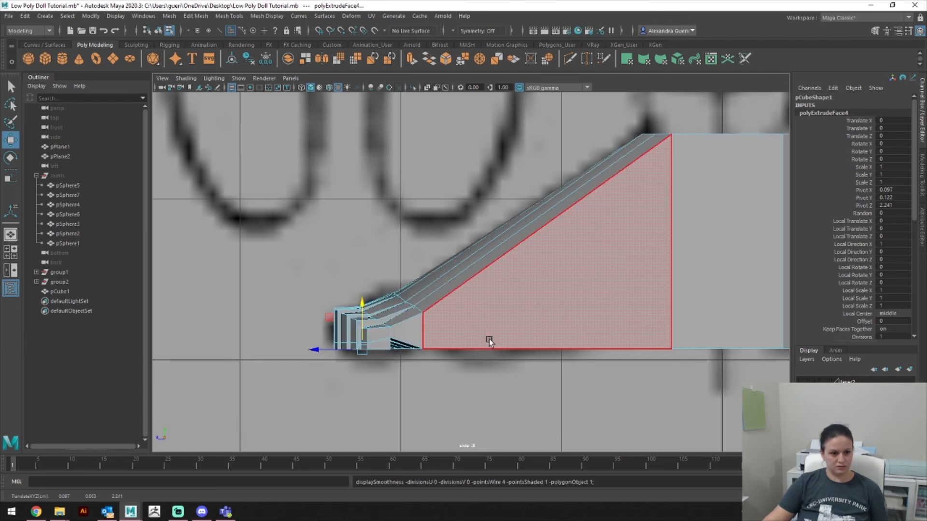
scroll(494, 350, up, 3)
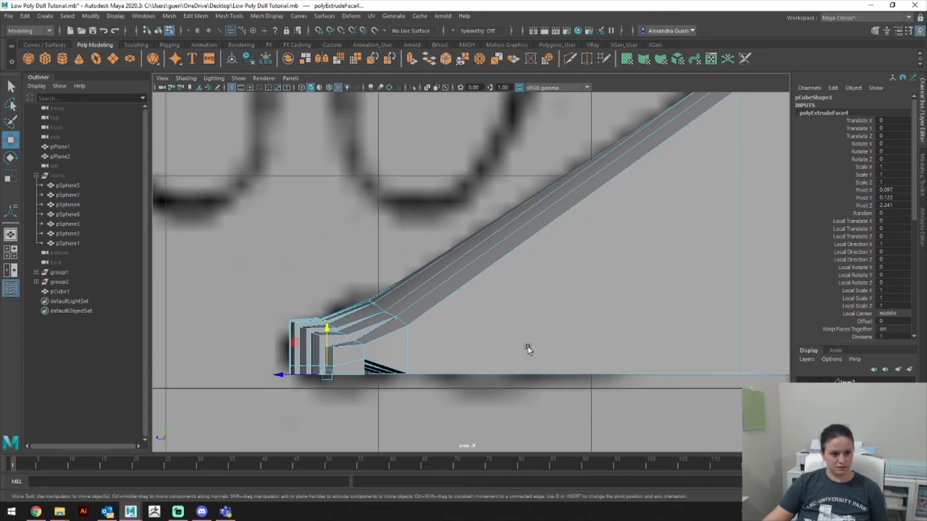
alt+middle_drag(528, 346, 528, 319)
alt+drag(525, 310, 559, 347)
key(space)
mouse_move(389, 331)
mouse_down()
mouse_move(392, 302)
mouse_move(500, 337)
mouse_move(633, 325)
mouse_move(444, 332)
mouse_up()
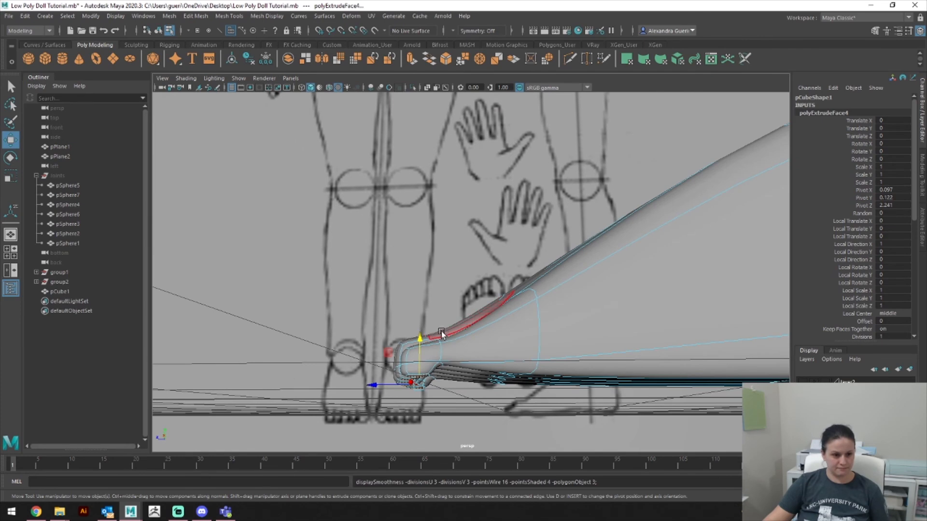
key(1)
alt+drag(442, 333, 408, 310)
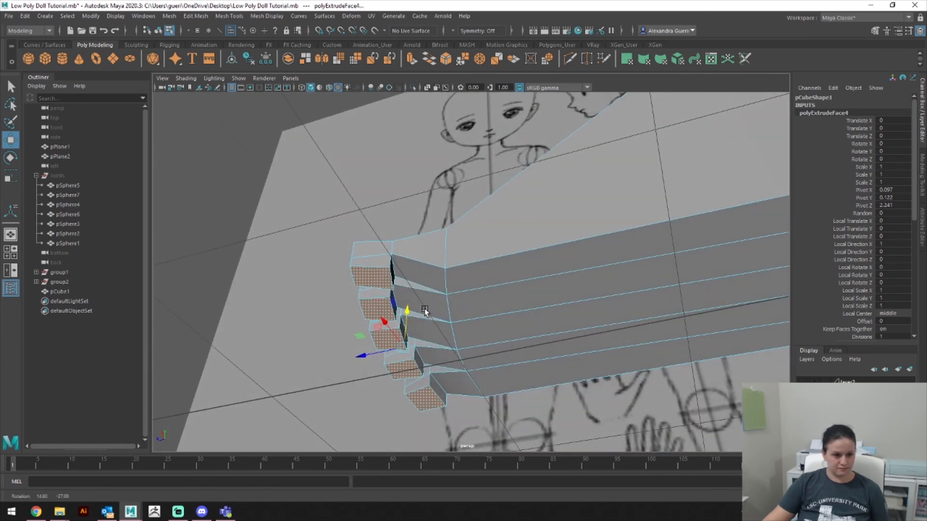
Step: Select the four edges between the toes on the underside and lower them in the side view to the level of the sole
right_click(440, 245)
click(440, 219)
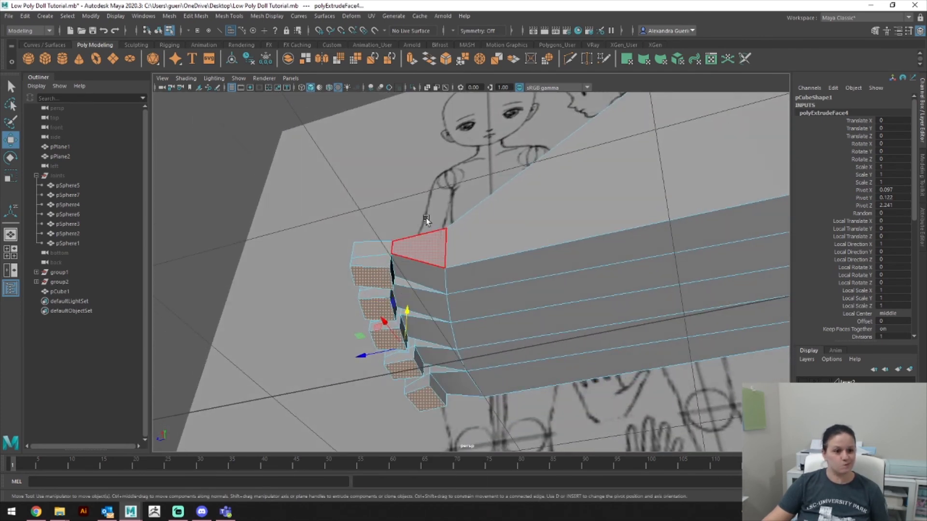
click(399, 273)
shift+click(400, 299)
shift+click(409, 336)
shift+click(423, 362)
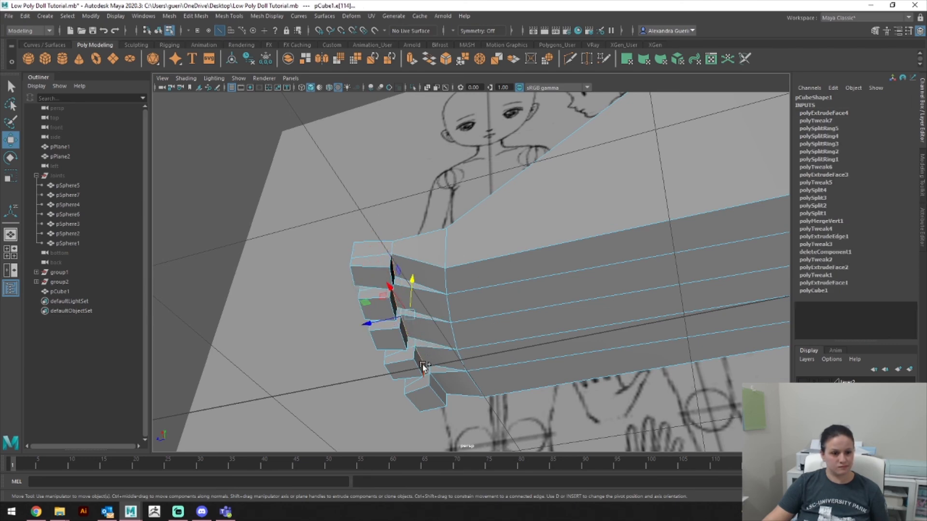
alt+drag(423, 366, 430, 348)
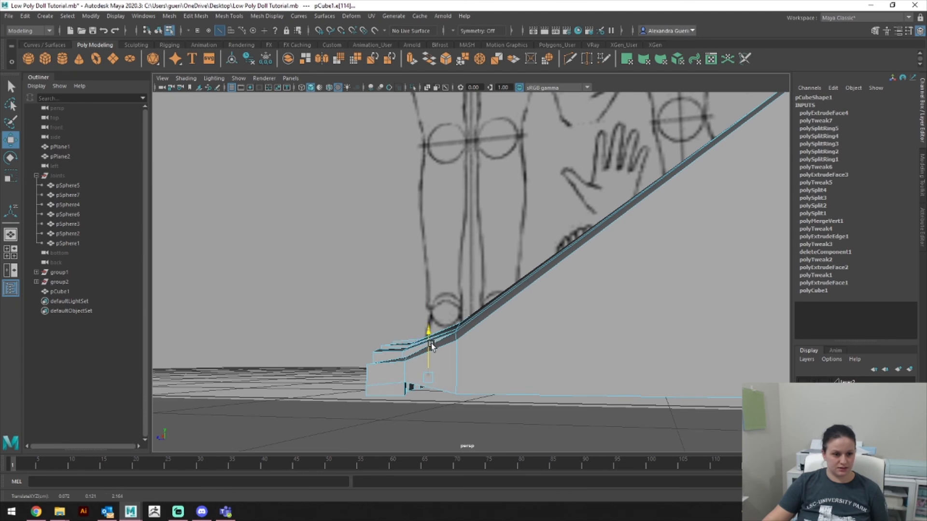
key(space)
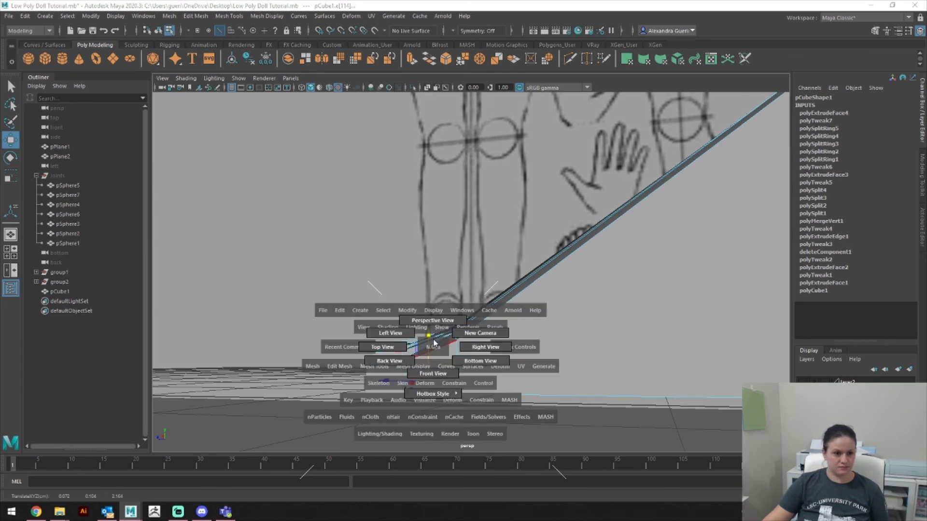
key(space)
drag(433, 331, 484, 323)
key(space)
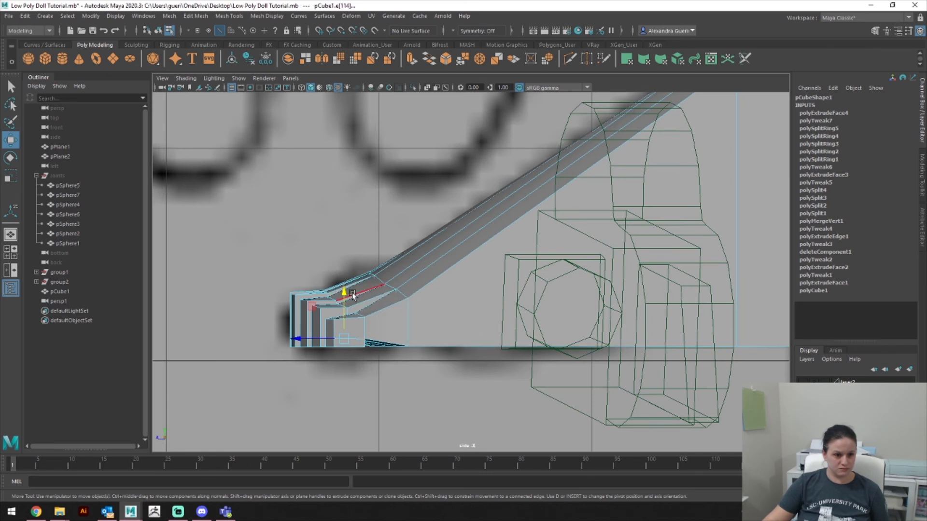
click(353, 296)
key(ctrl+z)
drag(344, 294, 346, 299)
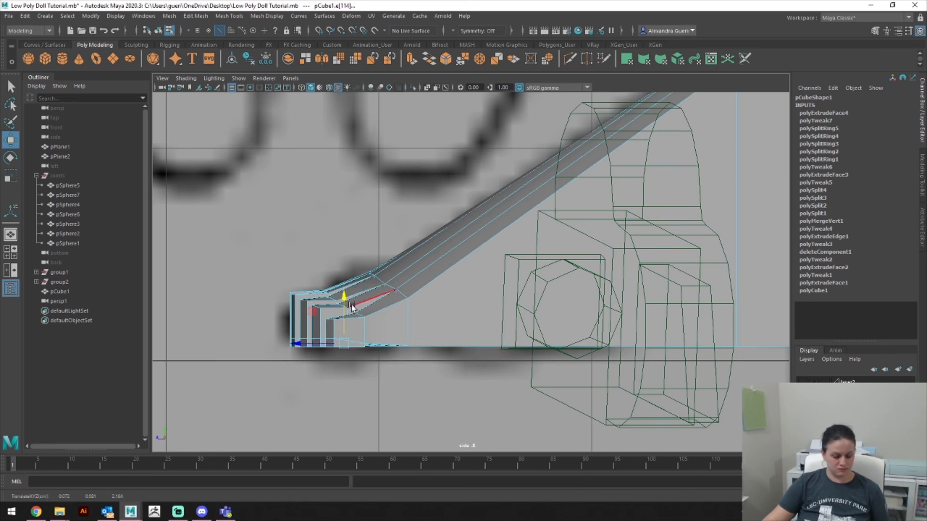
key(3)
key(1)
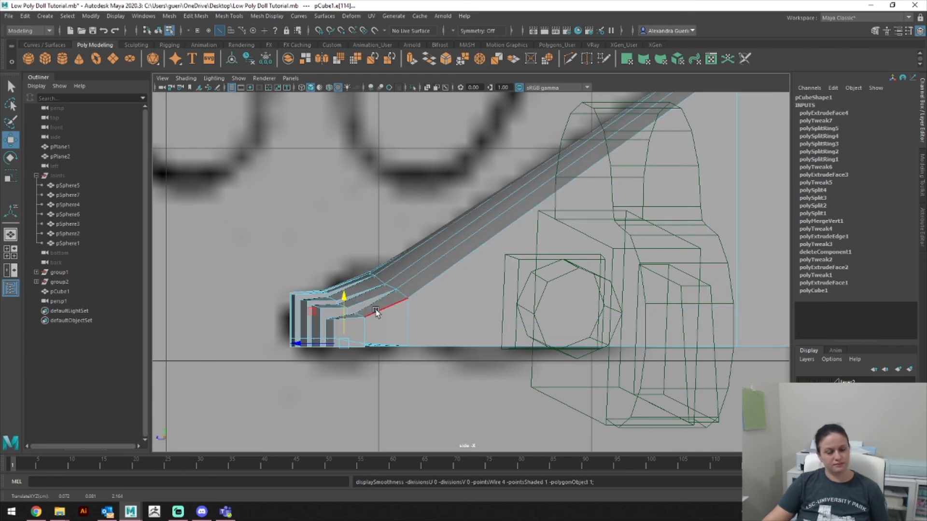
Step: Examine the foot in perspective from the toes to the rounded top of the ankle
key(space)
drag(377, 310, 379, 284)
alt+drag(381, 285, 562, 155)
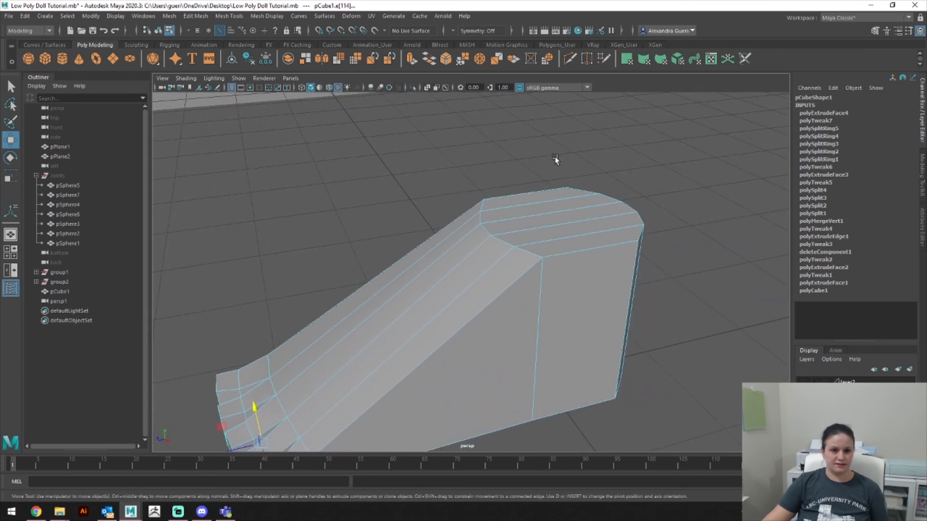
alt+drag(587, 266, 642, 290)
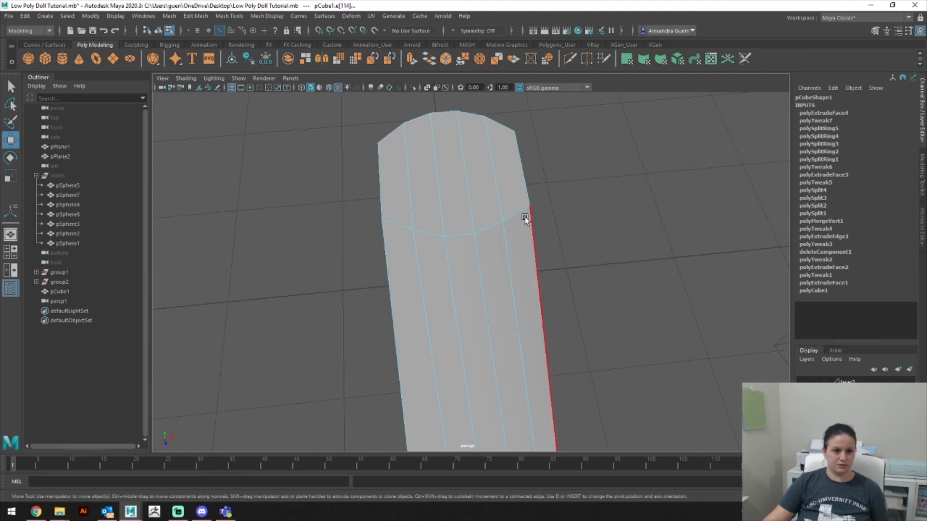
alt+drag(530, 207, 444, 224)
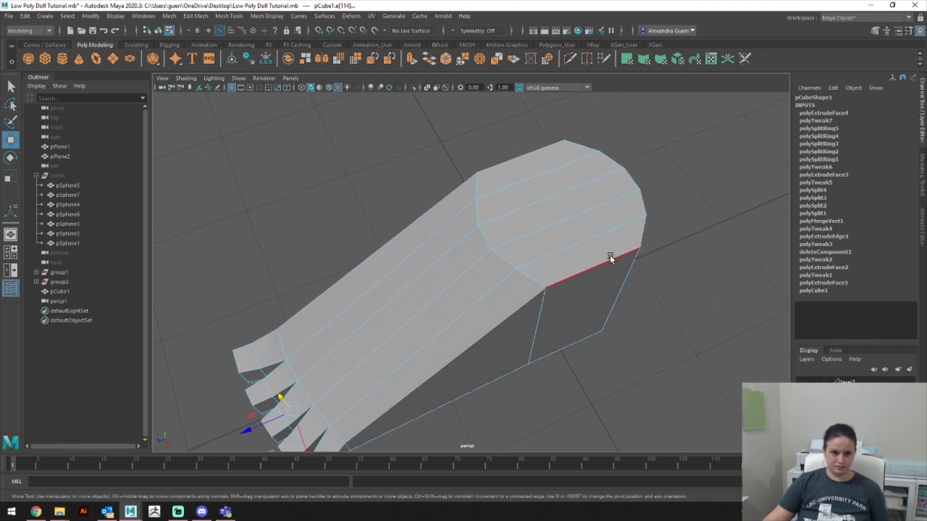
alt+right_drag(613, 256, 445, 257)
alt+drag(445, 257, 536, 270)
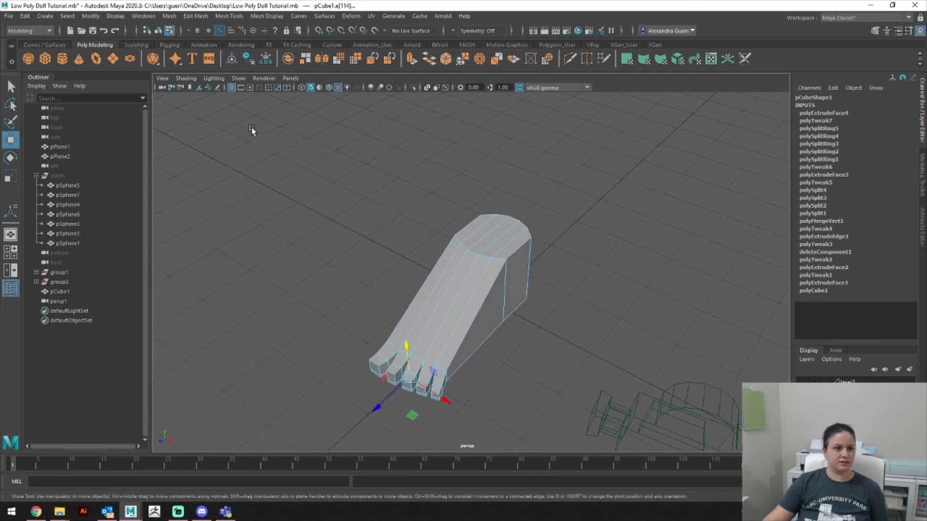
Step: Create a polygon sphere and move it behind the heel to about -2.09 in Z
click(63, 58)
key(ctrl+z)
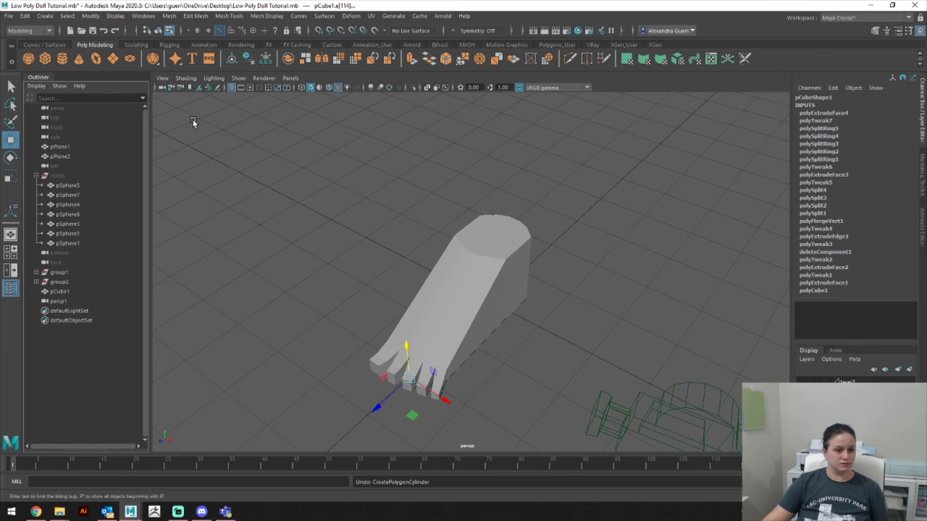
click(28, 58)
alt+drag(405, 242, 391, 270)
key(w)
drag(459, 334, 627, 381)
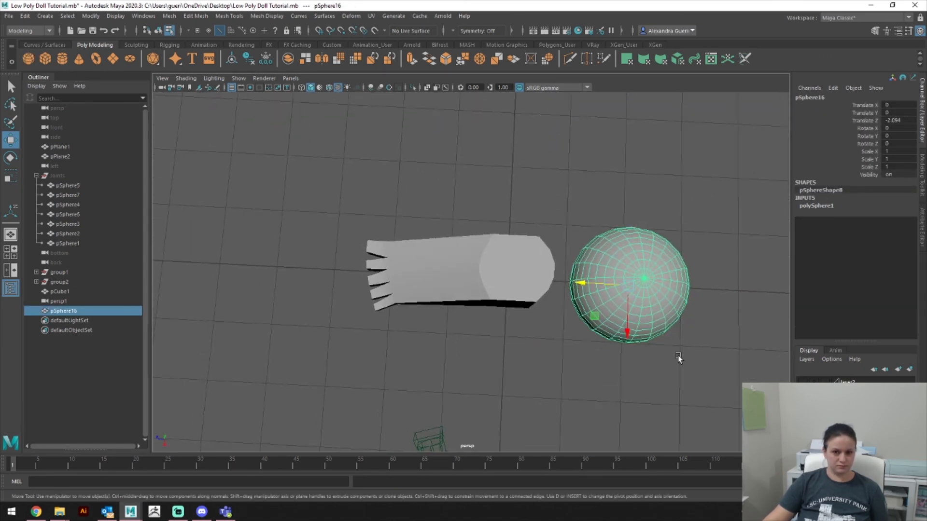
Step: Set the sphere's Subdivisions Axis to 10 and its Subdivisions Height to 3
click(922, 176)
alt+drag(753, 236, 526, 295)
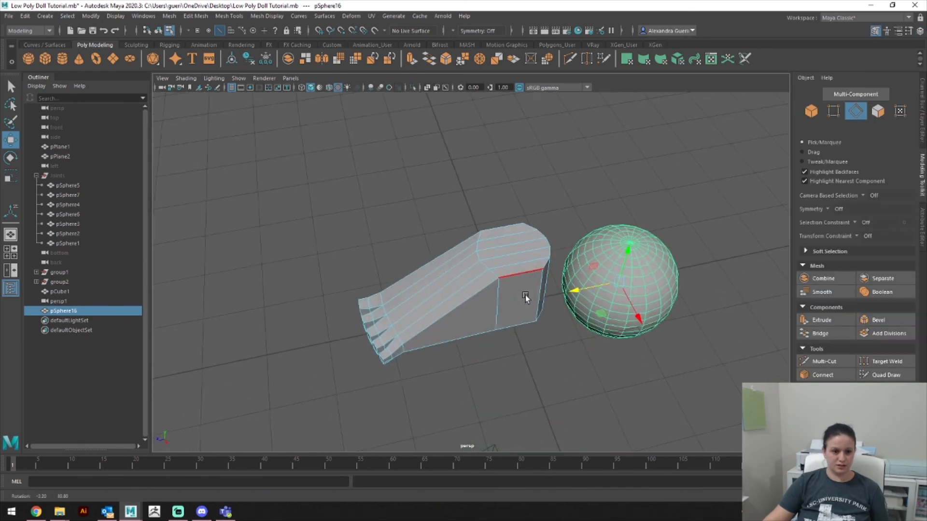
alt+middle_drag(558, 222, 456, 252)
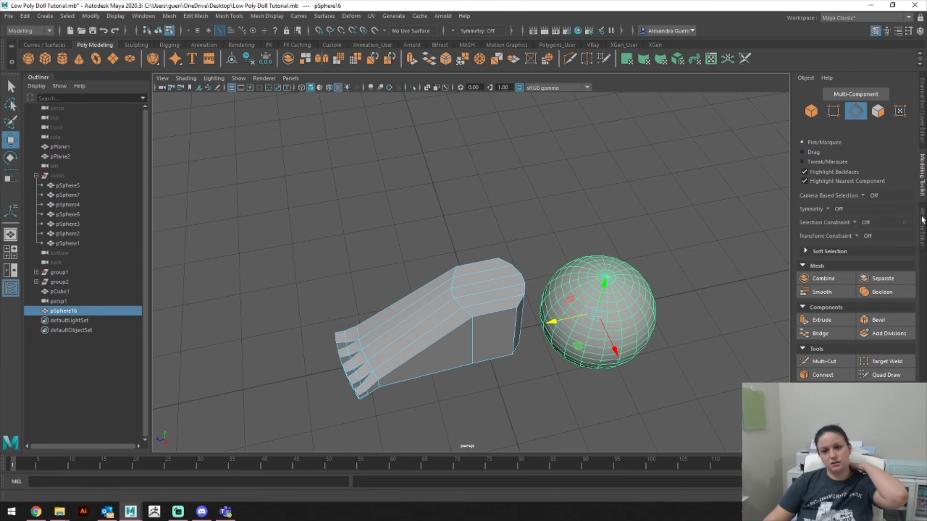
click(922, 222)
click(810, 95)
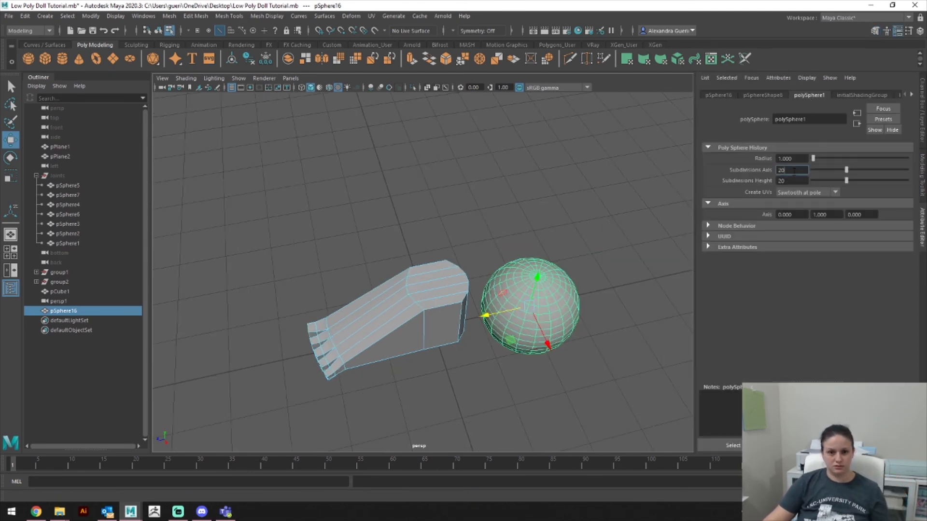
text(10)
key(Tab)
text(3)
key(Return)
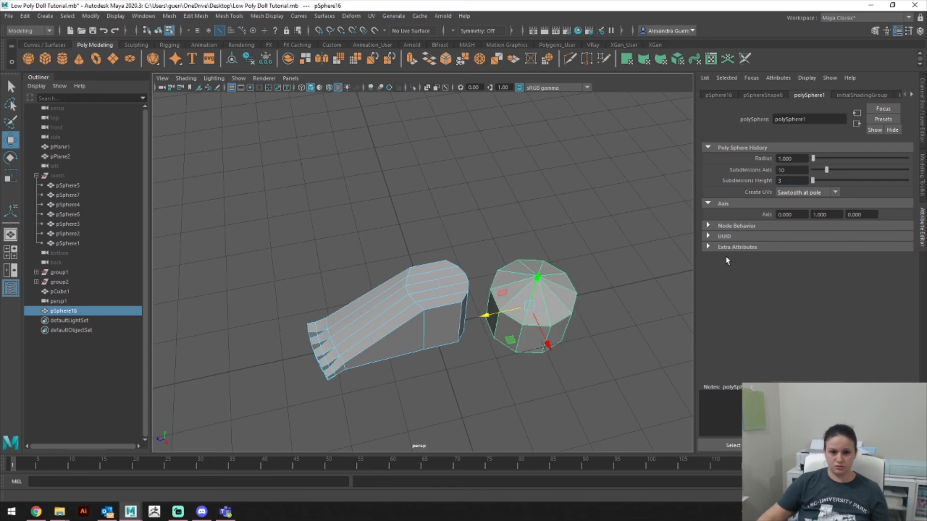
Step: Try a Subdivisions Height of 5 on the sphere and settle on 6
text(5)
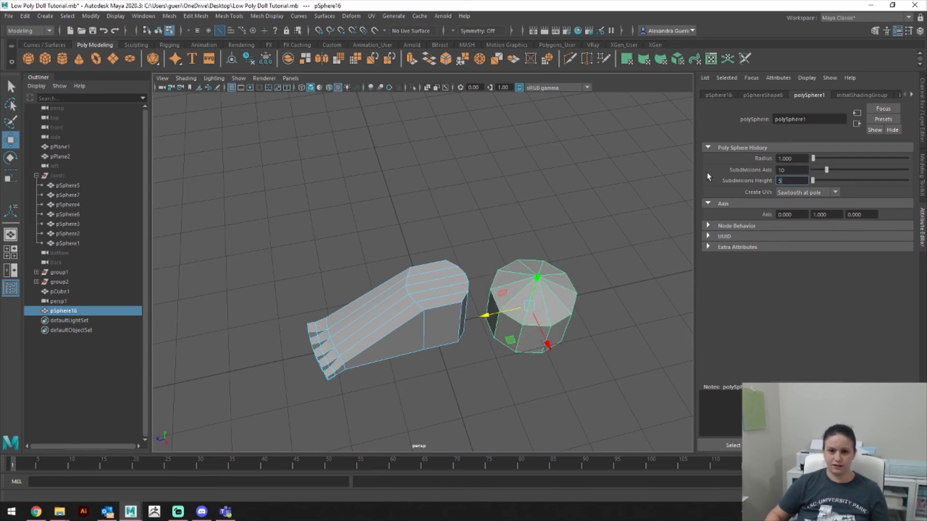
key(Return)
alt+drag(578, 203, 555, 146)
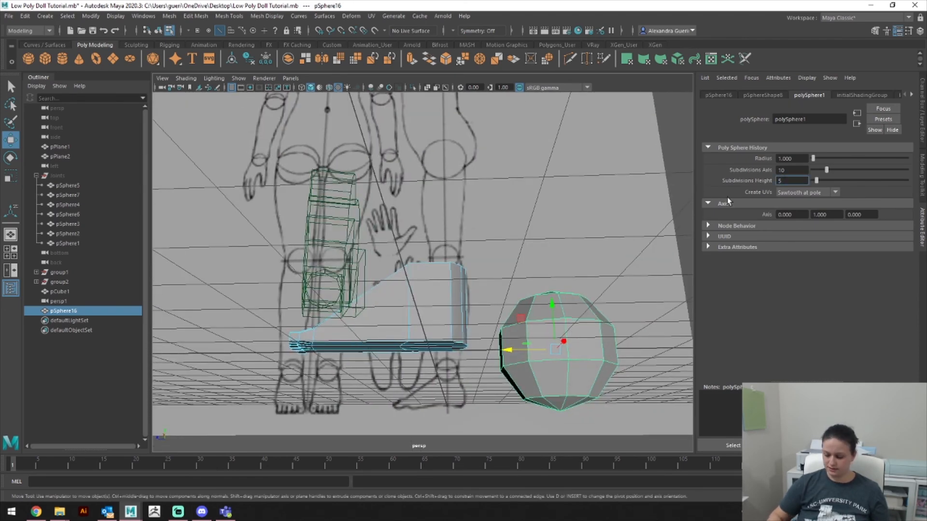
text(6)
key(Return)
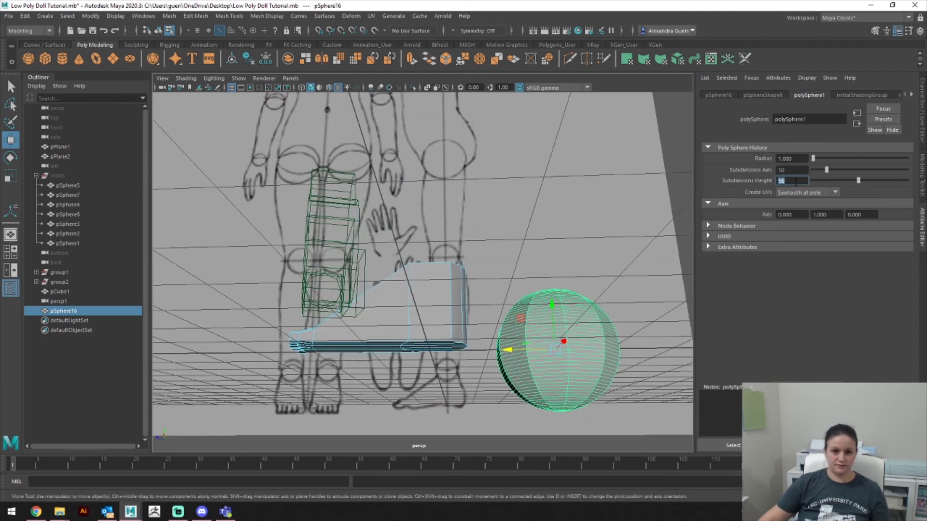
text(6)
key(Return)
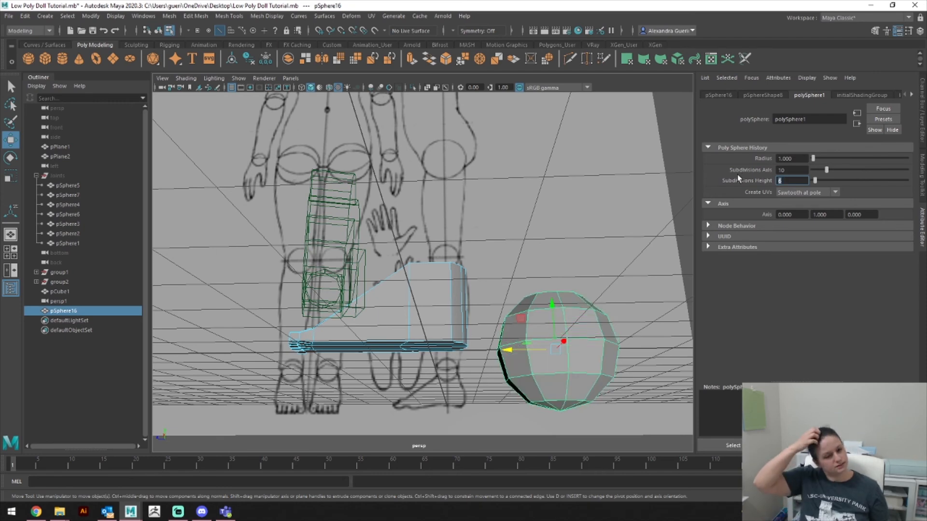
Step: Snap the sphere to the grid origin in the top view so it is centred on the ankle end of the foot
alt+drag(680, 184, 537, 314)
key(space)
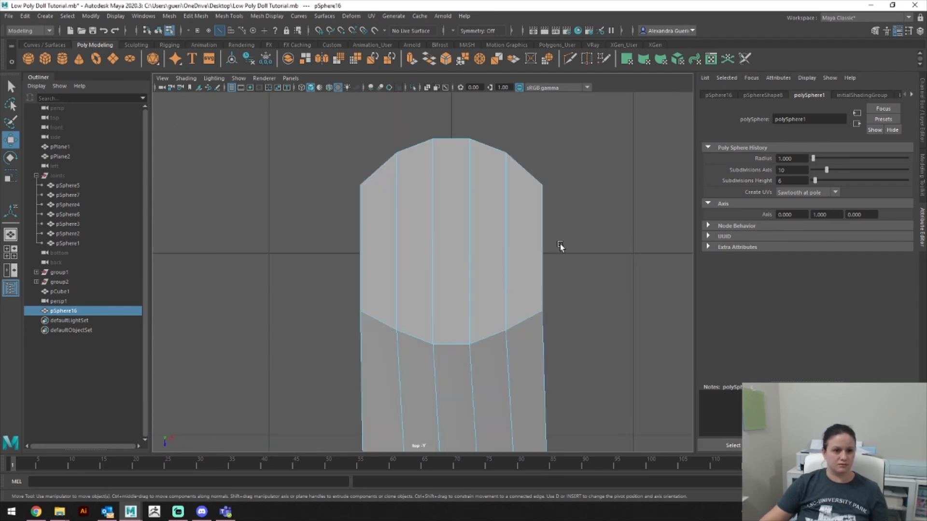
scroll(557, 251, down, 5)
scroll(333, 216, up, 3)
scroll(607, 236, up, 4)
scroll(511, 219, down, 5)
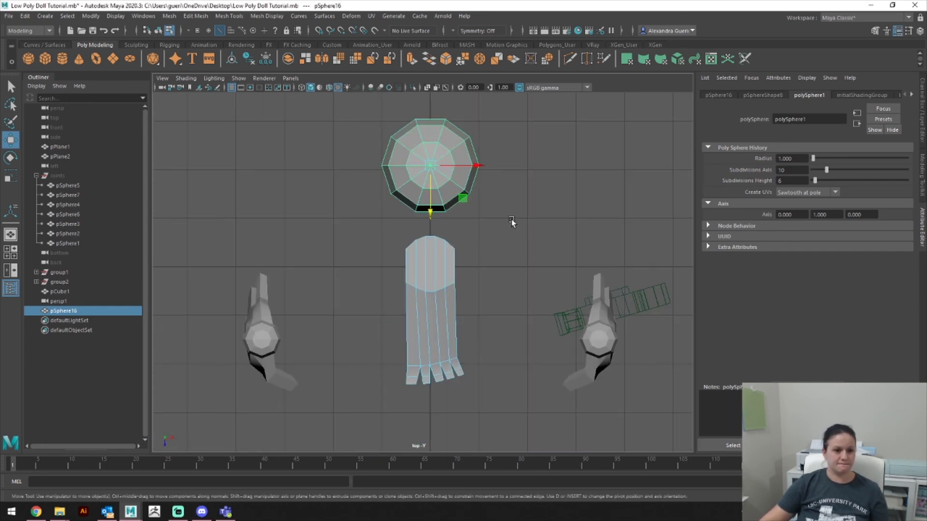
alt+middle_drag(511, 219, 553, 242)
drag(476, 234, 469, 291)
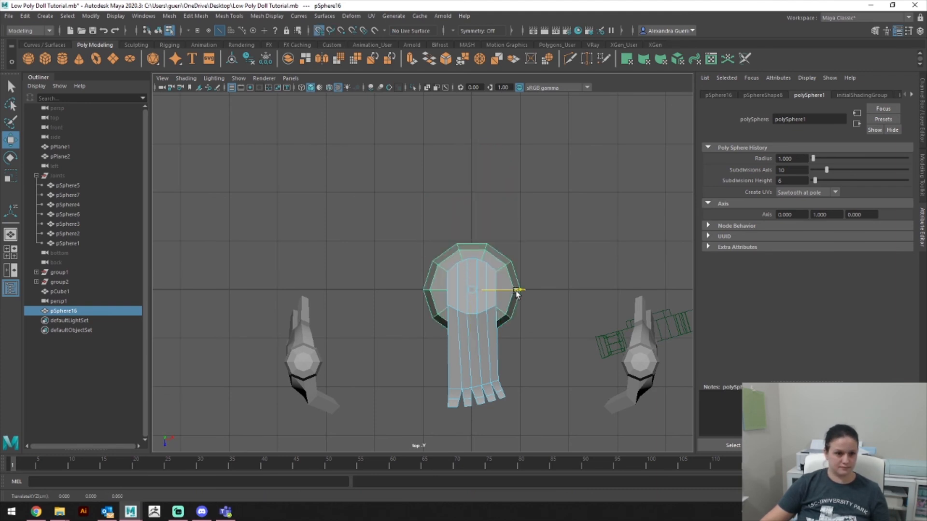
key(space)
drag(483, 293, 481, 246)
scroll(482, 245, up, 3)
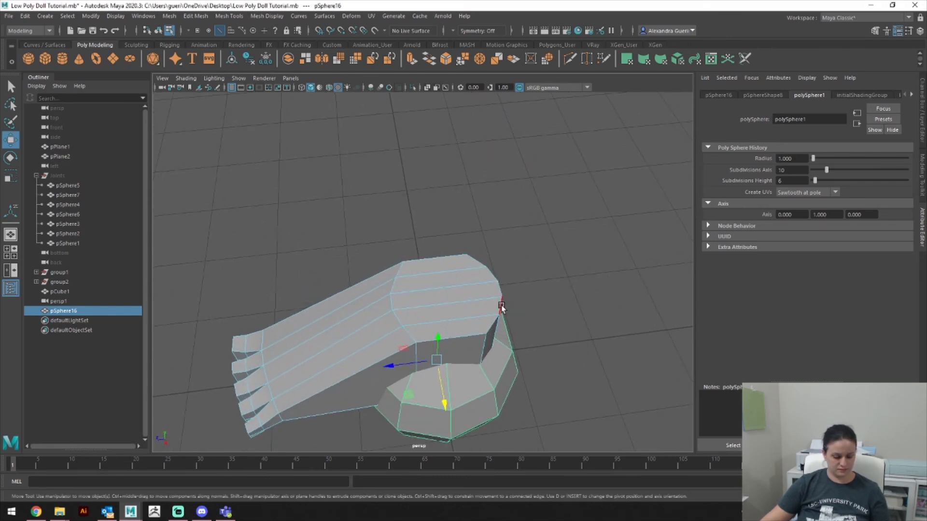
Step: Scale the sphere uniformly to suit the ankle end of the foot
key(r)
mouse_move(436, 363)
mouse_down()
mouse_move(405, 364)
mouse_move(454, 366)
mouse_up()
Step: Delete the extra persp1 camera that overlaps the foot in the side view
key(space)
alt+middle_drag(579, 285, 351, 371)
click(346, 357)
scroll(352, 338, down, 9)
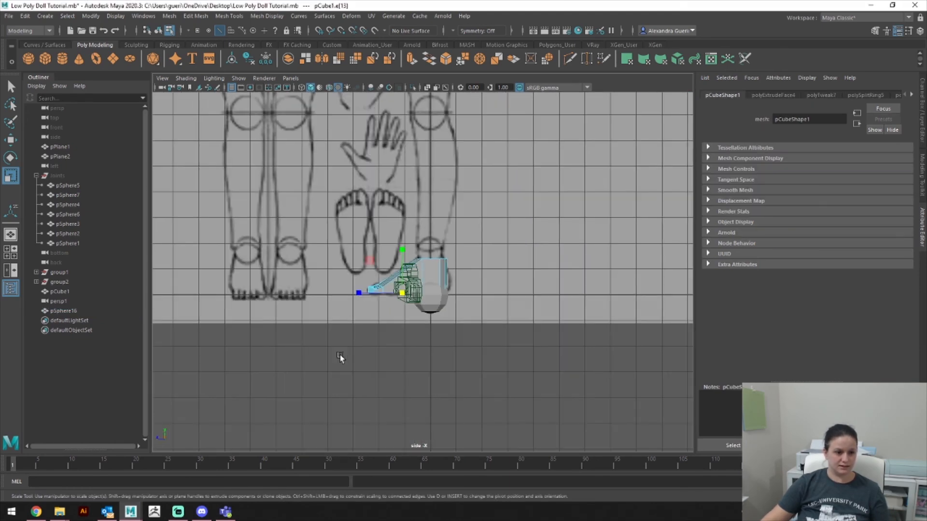
scroll(340, 355, up, 2)
click(391, 306)
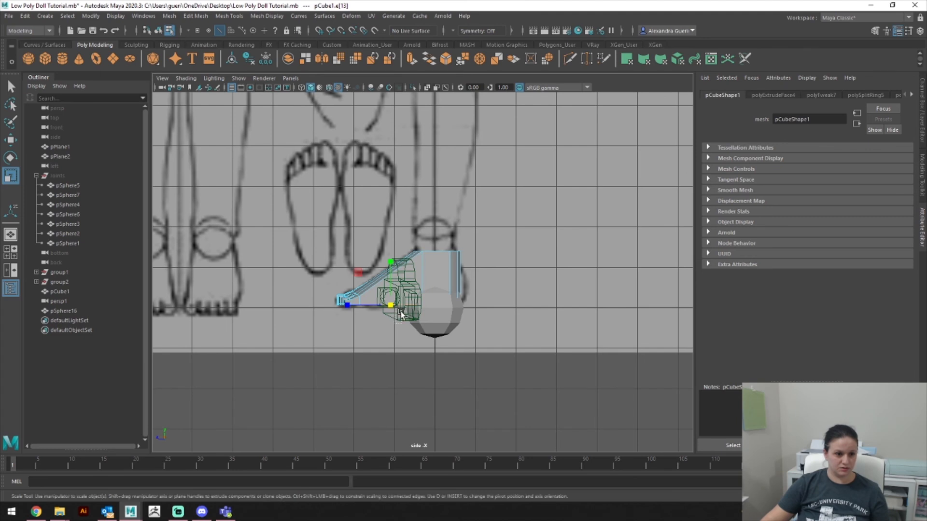
click(399, 317)
alt+middle_drag(465, 285, 447, 330)
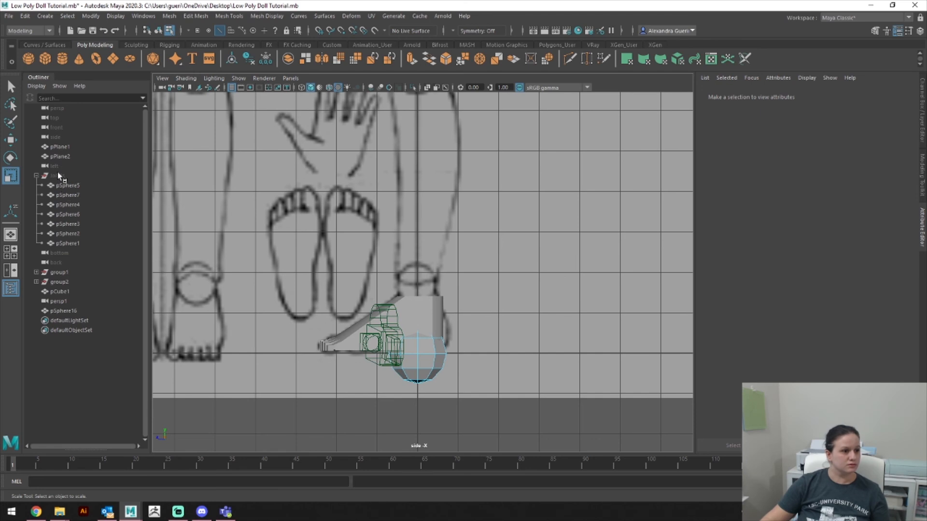
click(65, 301)
key(Delete)
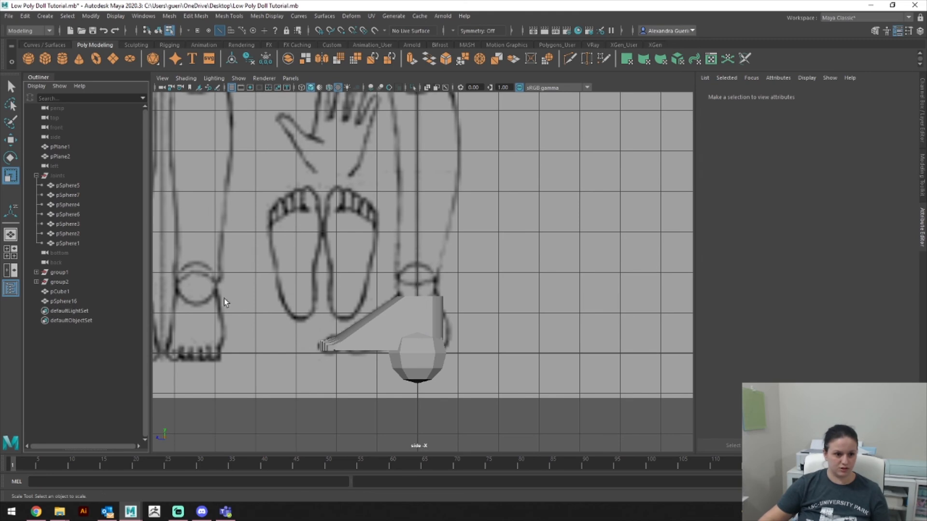
Step: Select the sphere in the side view and raise it onto the top of the foot's ankle end, to about 1.405 in Y
key(w)
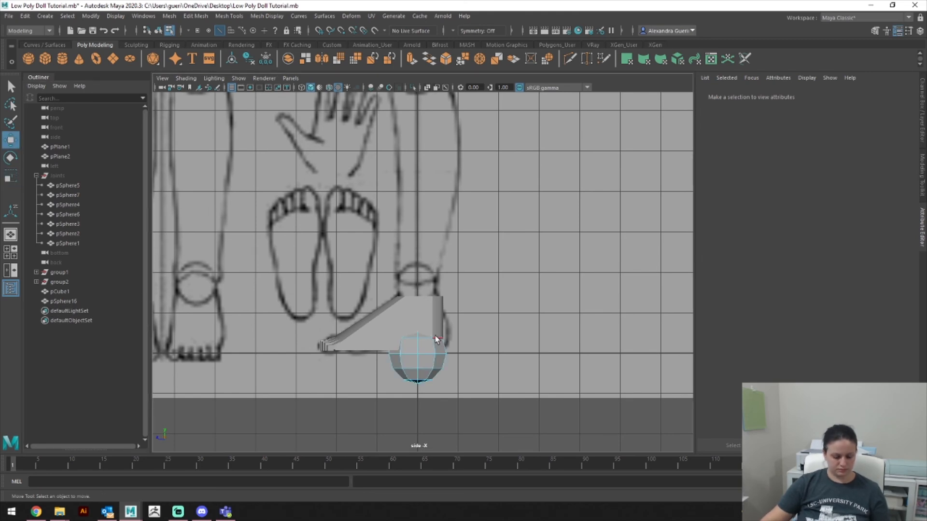
right_drag(428, 363, 474, 233)
key(v)
drag(416, 314, 468, 311)
Step: Scale the sphere down uniformly to about 0.515 so it fits within the top of the ankle
key(space)
key(r)
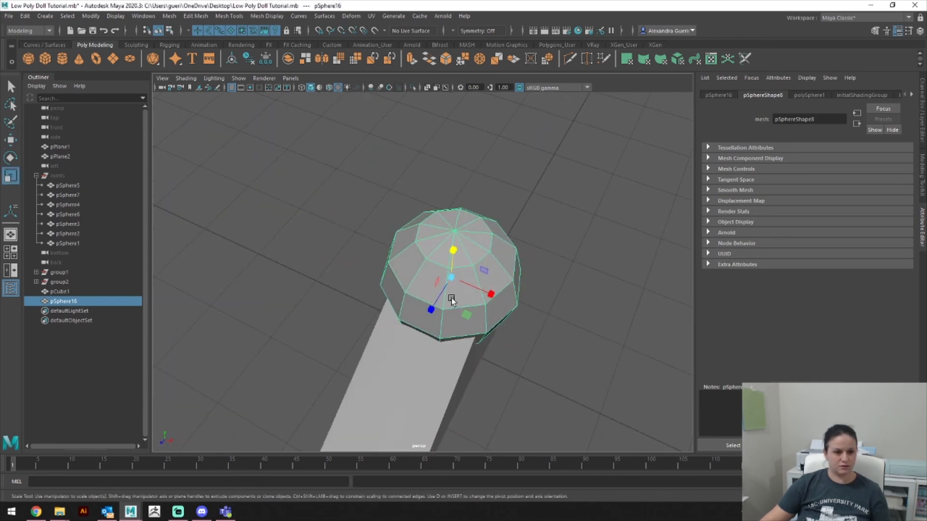
drag(449, 279, 413, 287)
Step: Slide the foot mesh along Z until its ankle end lines up with the sphere and the side reference
alt+drag(534, 361, 453, 315)
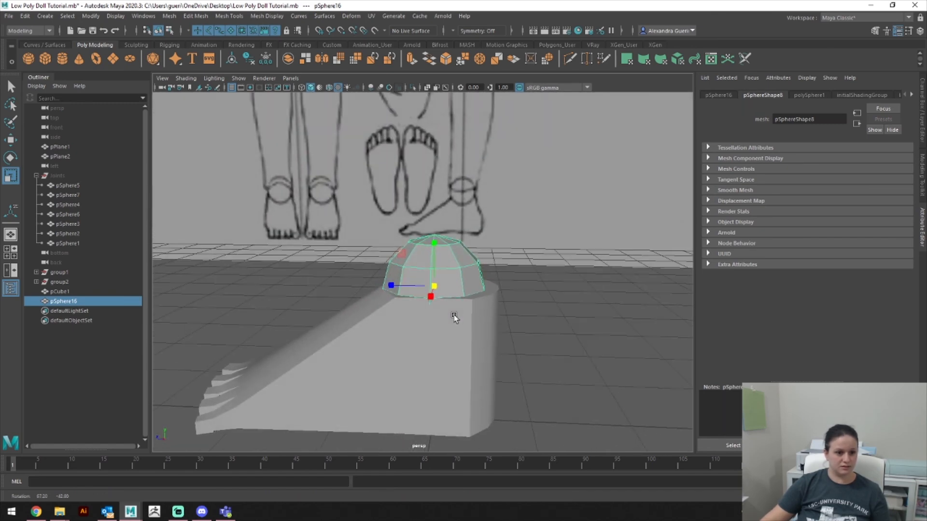
click(427, 337)
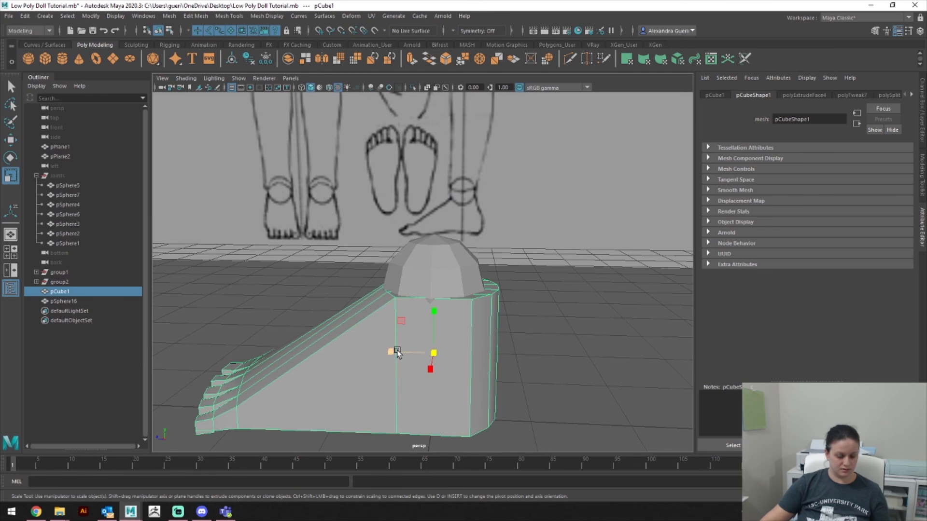
key(w)
drag(393, 356, 388, 356)
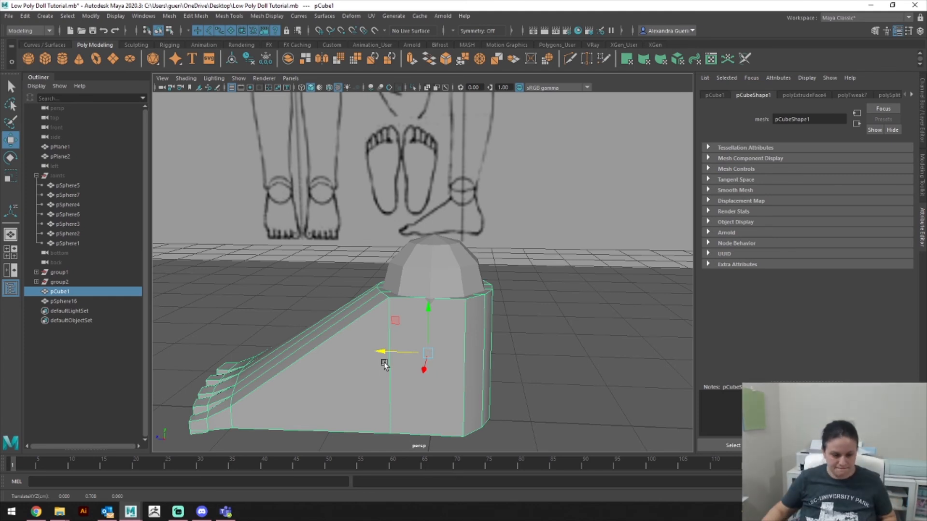
key(space)
click(385, 387)
key(space)
click(447, 359)
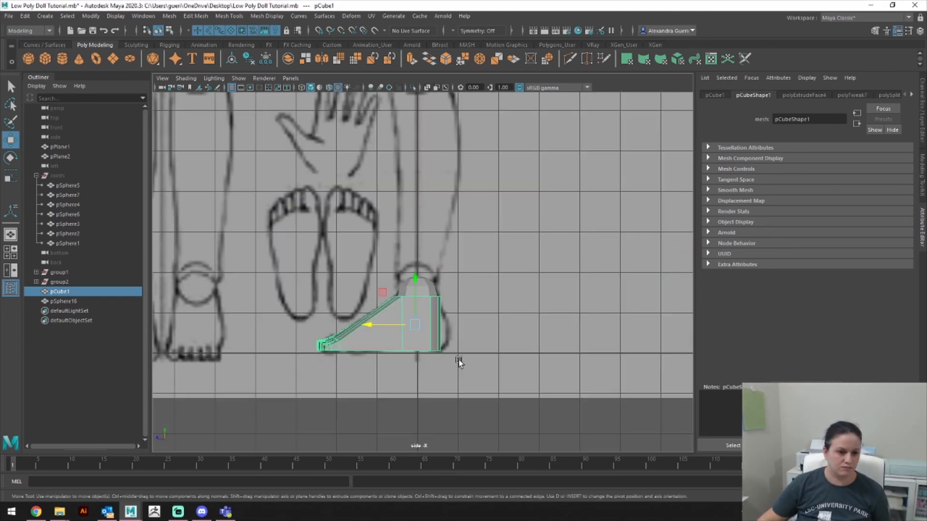
scroll(450, 361, up, 4)
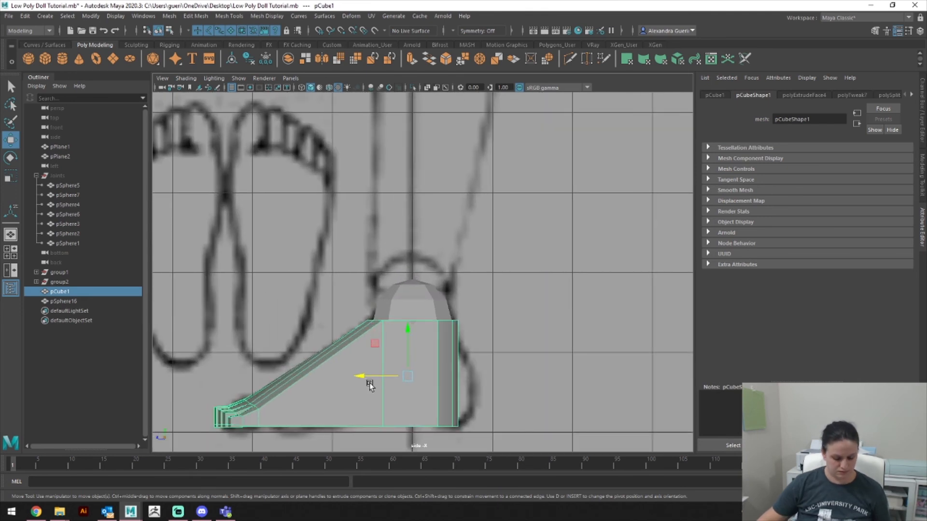
drag(375, 378, 381, 377)
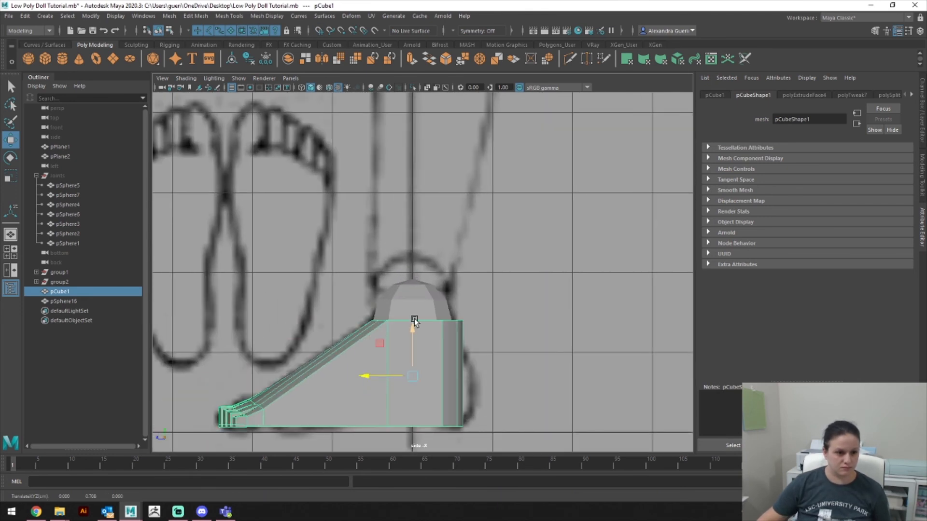
click(414, 321)
drag(361, 318, 395, 317)
scroll(414, 360, up, 3)
click(414, 363)
alt+middle_drag(448, 378, 463, 309)
Step: Select all the faces on top of the ankle and extrude them inward with a local scale of about 0.463, 0.800, 0.800
key(space)
click(463, 307)
alt+drag(465, 308, 423, 319)
alt+right_drag(422, 319, 567, 323)
alt+drag(567, 322, 502, 214)
alt+right_drag(560, 274, 521, 219)
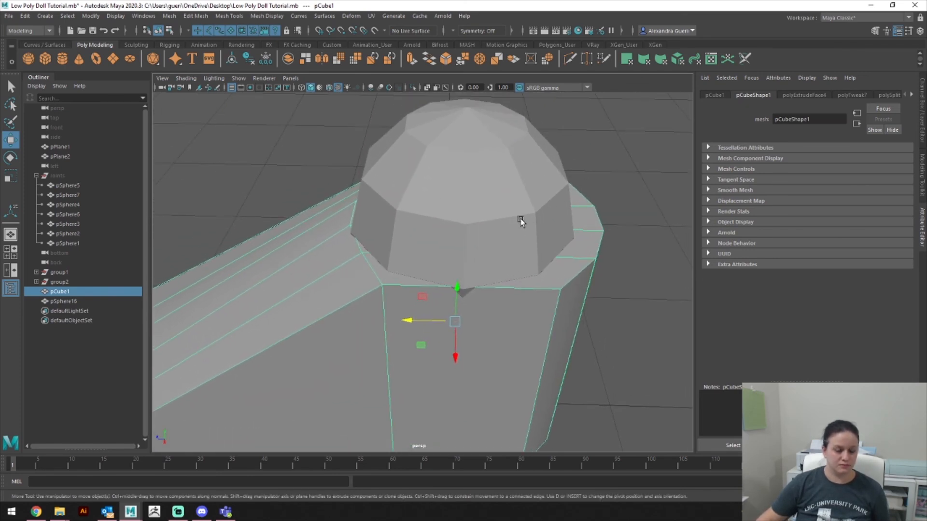
alt+drag(521, 219, 571, 252)
alt+middle_drag(571, 253, 551, 324)
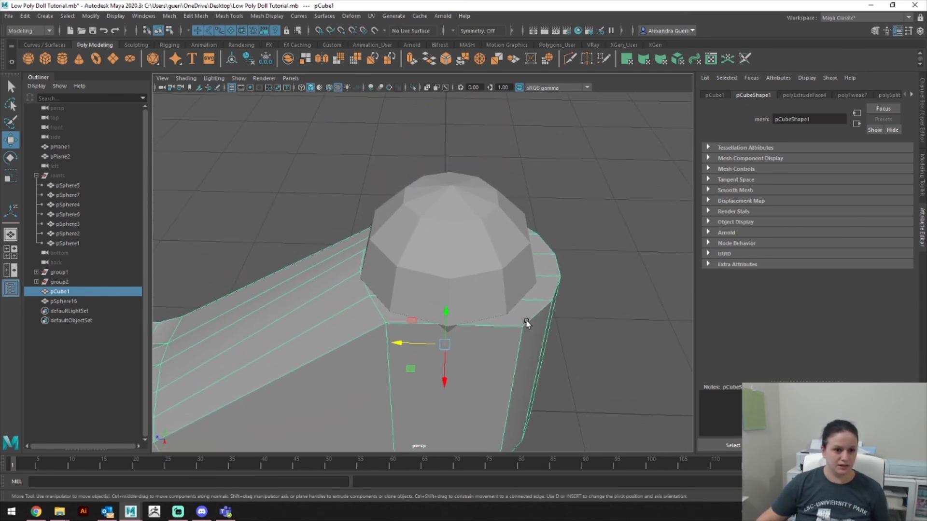
mouse_move(528, 271)
right_down()
mouse_move(529, 308)
mouse_move(539, 271)
right_up()
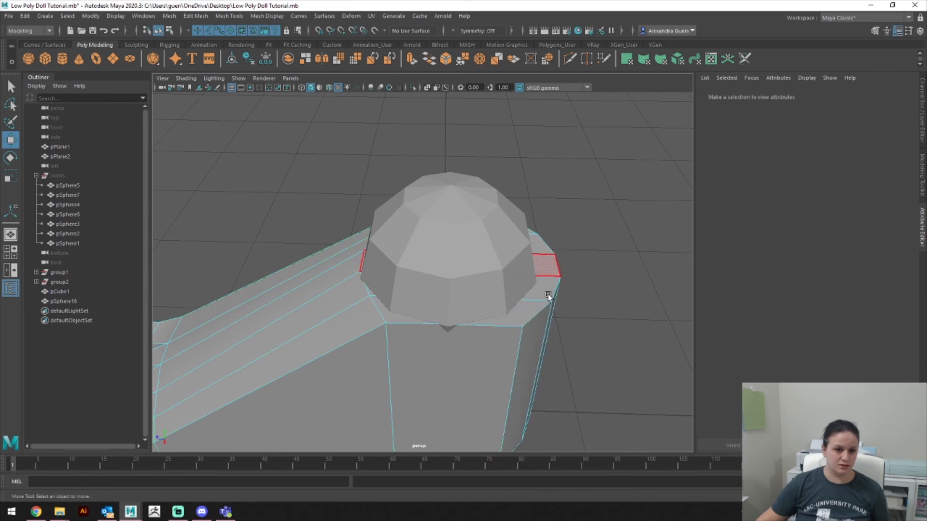
double_click(523, 311)
alt+drag(676, 275, 653, 279)
shift+click(487, 377)
shift+click(513, 350)
drag(453, 220, 418, 347)
key(ctrl+e)
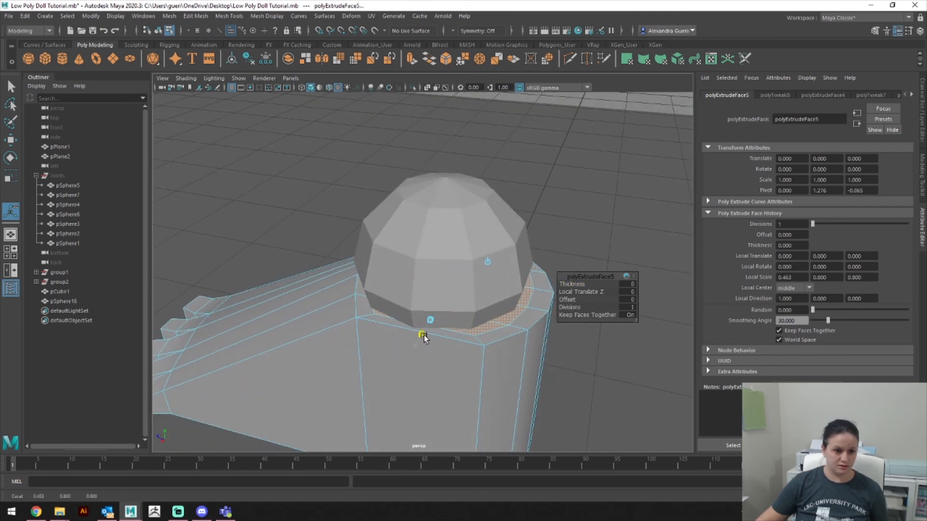
Step: Delete the inner faces on top of the ankle to open it beneath the sphere, and return the foot to object mode
alt+drag(502, 348, 469, 347)
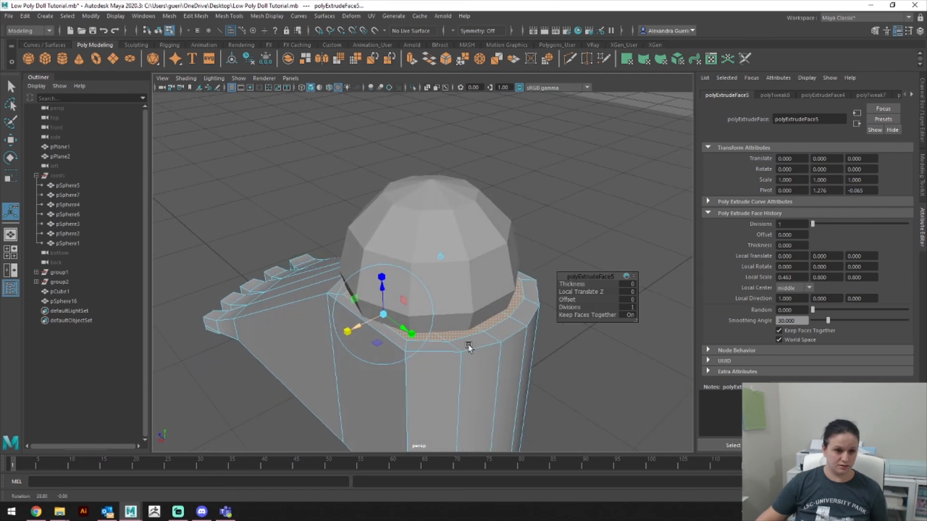
click(462, 300)
alt+drag(463, 302, 502, 269)
right_drag(479, 254, 490, 224)
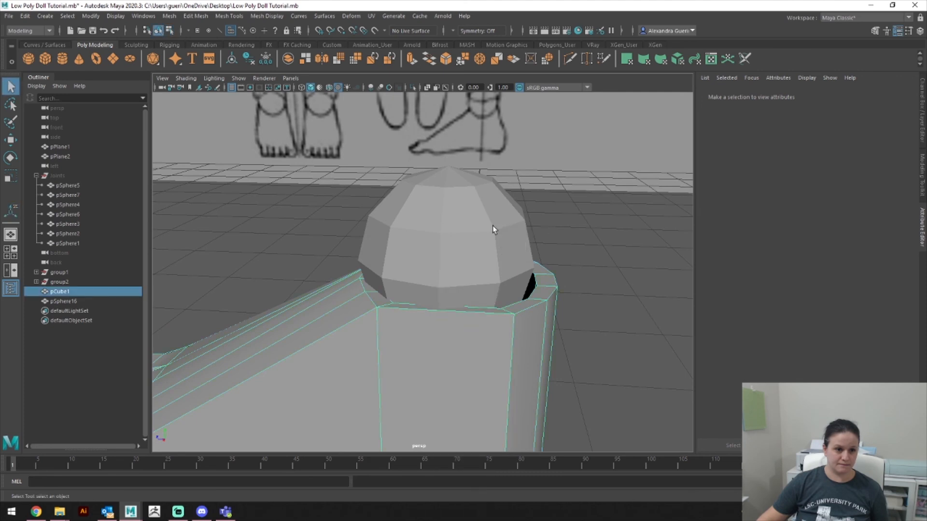
click(491, 224)
mouse_move(497, 259)
alt+mouse_down()
mouse_move(492, 350)
mouse_move(513, 289)
mouse_move(492, 271)
alt+mouse_up()
click(493, 270)
Step: Insert a vertical edge loop through the middle of the ankle's side wall, and undo the surplus loop
alt+right_drag(517, 257, 534, 233)
mouse_move(534, 233)
alt+mouse_down()
mouse_move(530, 242)
mouse_move(533, 221)
alt+mouse_up()
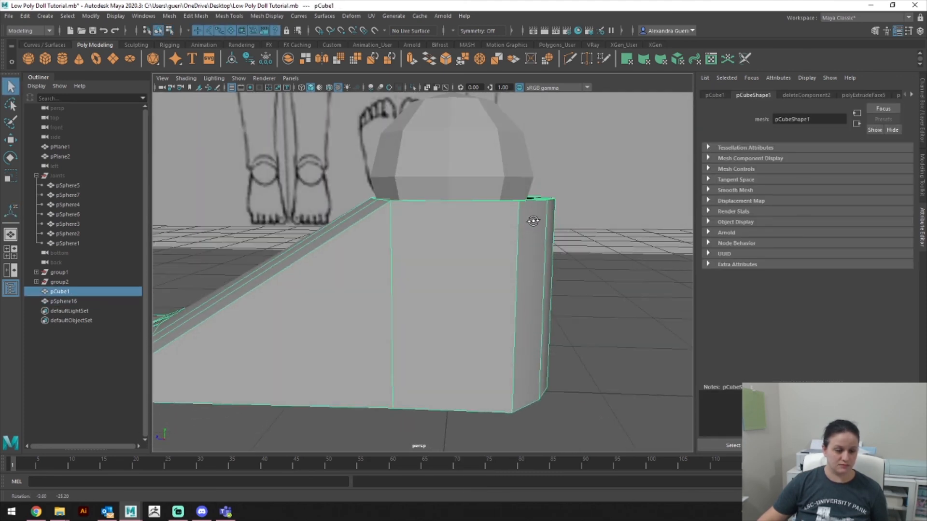
click(266, 16)
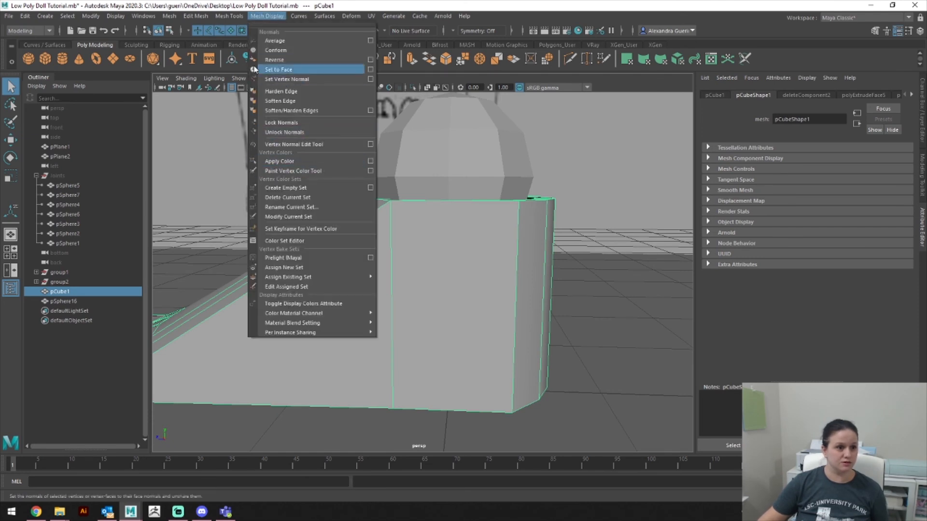
mouse_move(229, 16)
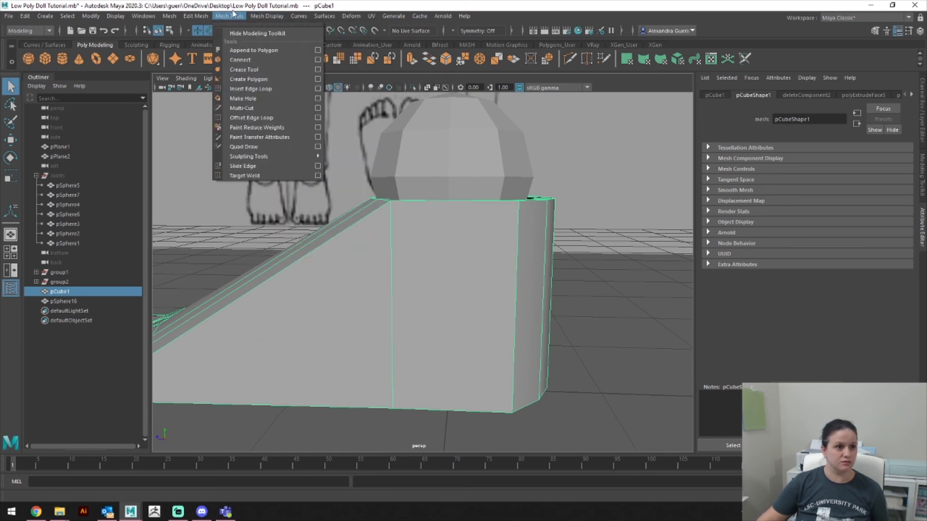
click(249, 89)
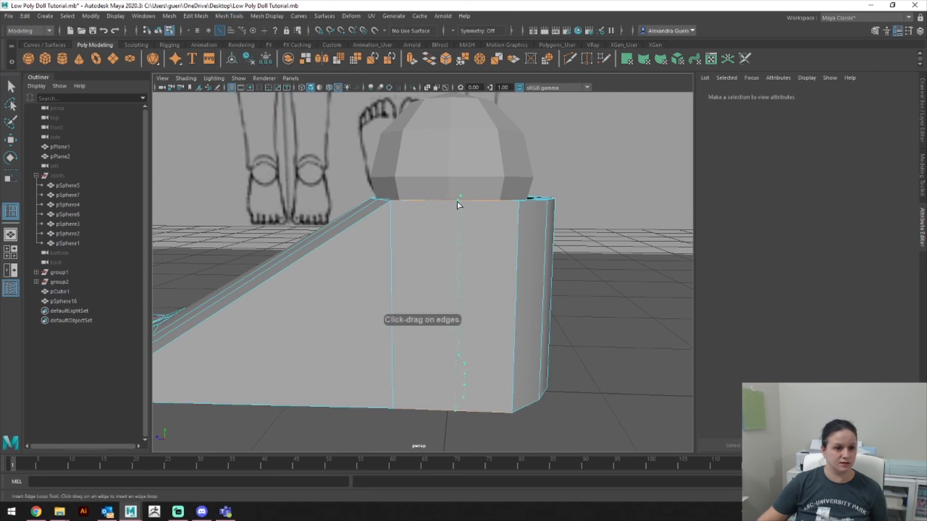
click(455, 203)
alt+drag(523, 255, 465, 197)
key(1)
key(ctrl+z)
key(ctrl+z)
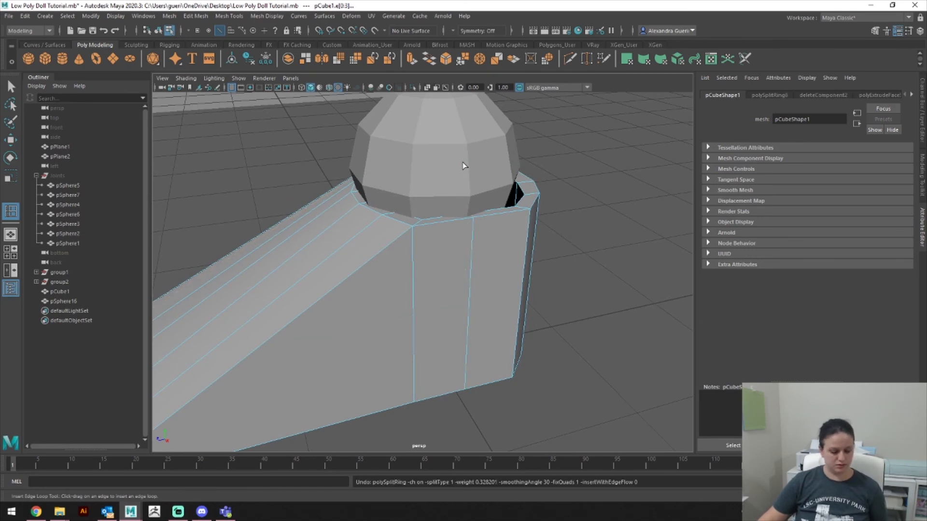
key(q)
right_drag(501, 225, 539, 197)
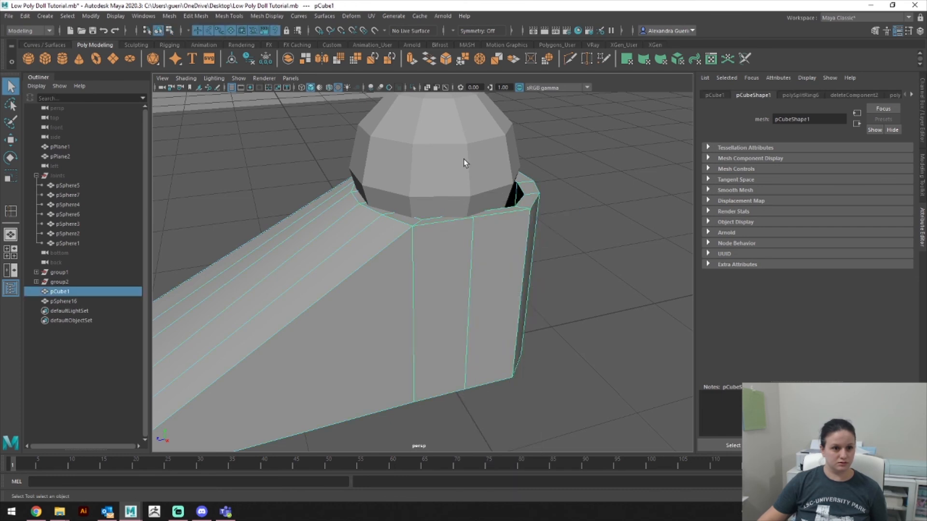
Step: Set the ankle sphere's Subdivisions Axis to 12
click(465, 163)
alt+drag(464, 163, 497, 289)
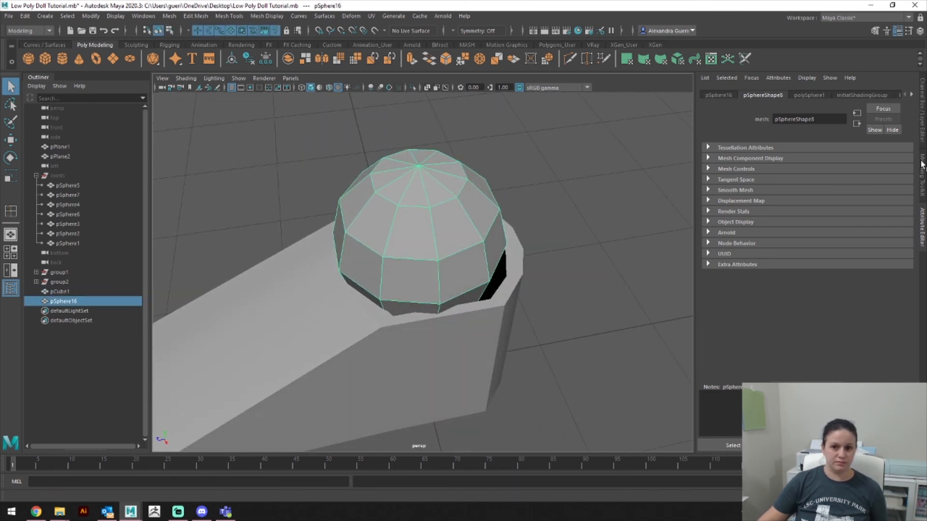
click(922, 164)
click(921, 134)
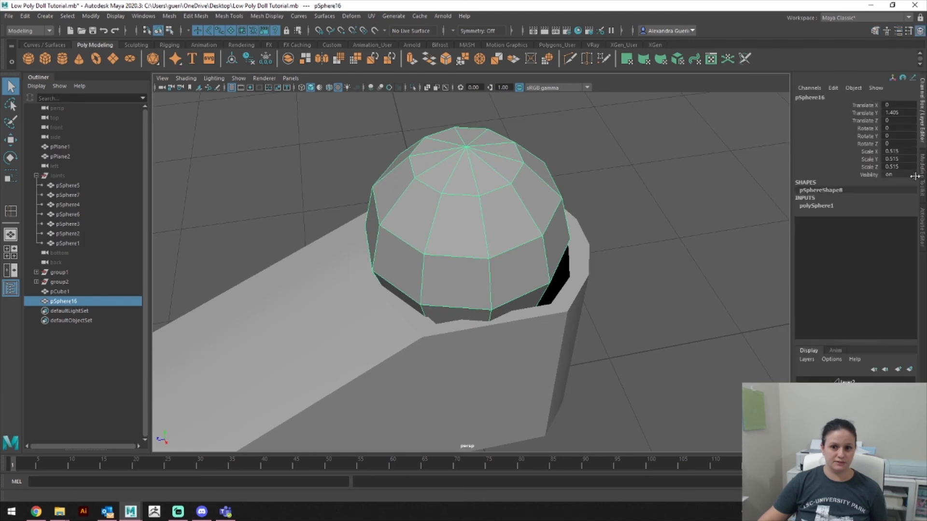
click(922, 224)
click(810, 96)
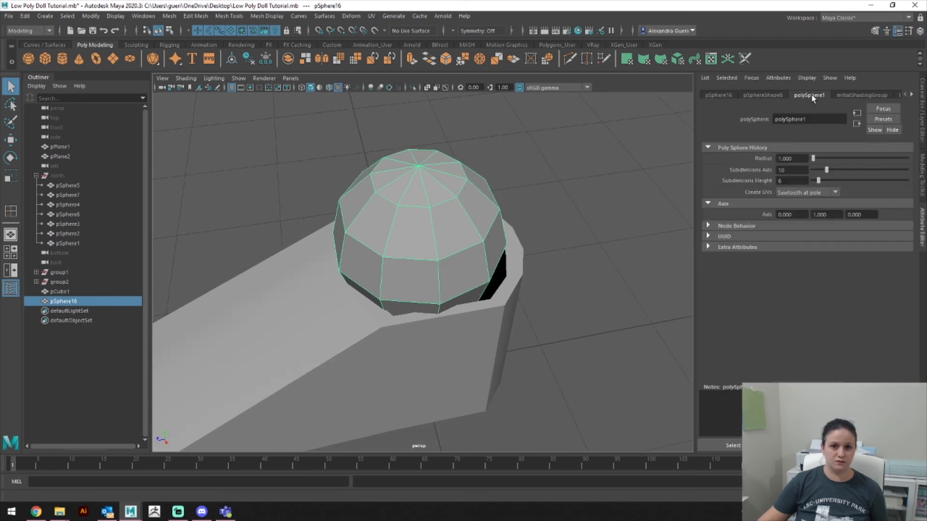
text(3)
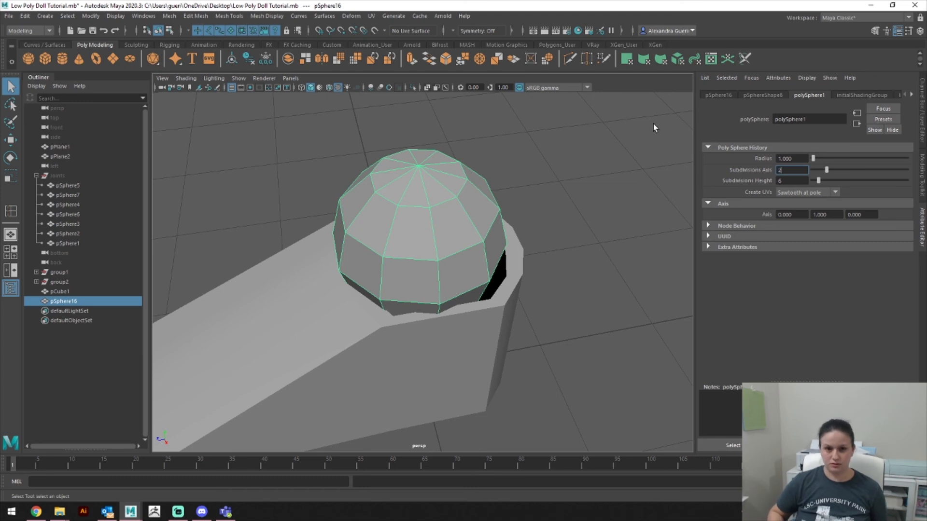
key(Return)
text(12)
key(Return)
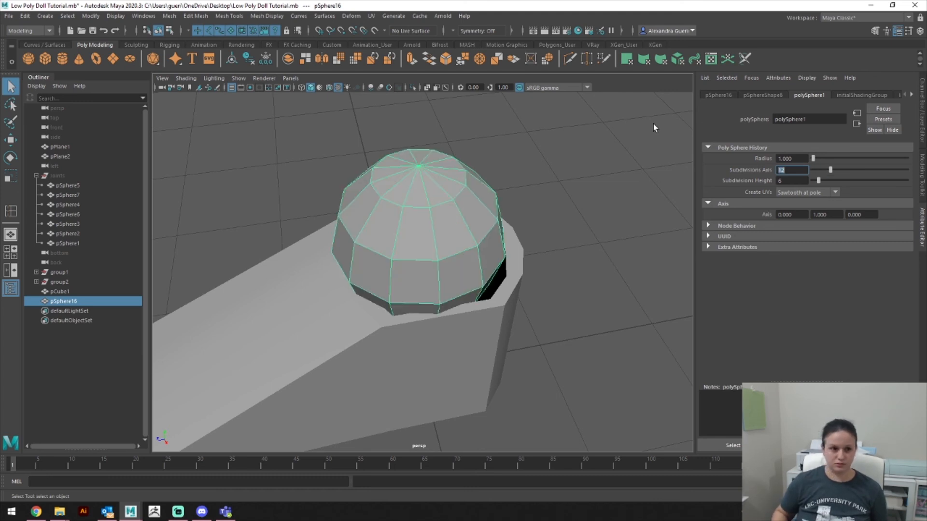
Step: Scale the ankle sphere down slightly so it sits within the opening of the foot
alt+drag(544, 143, 600, 158)
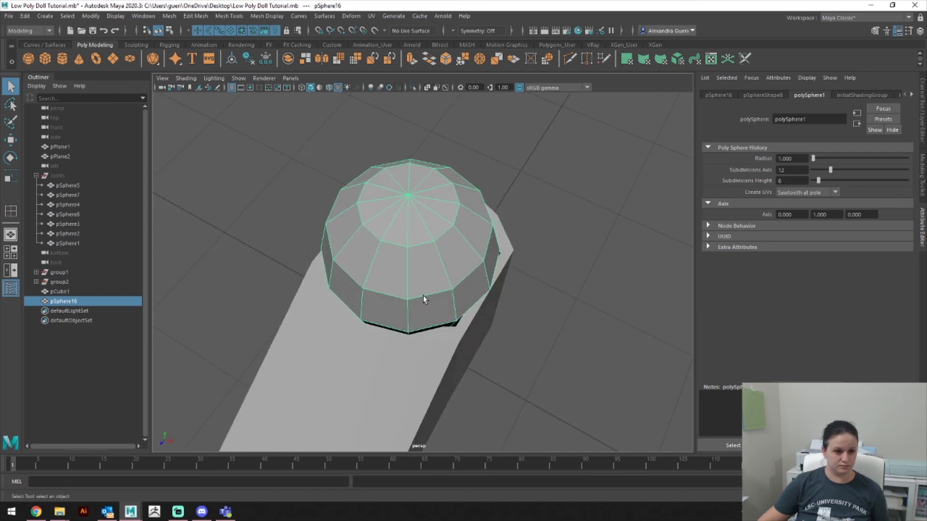
click(460, 356)
alt+drag(461, 367, 428, 331)
scroll(517, 310, up, 5)
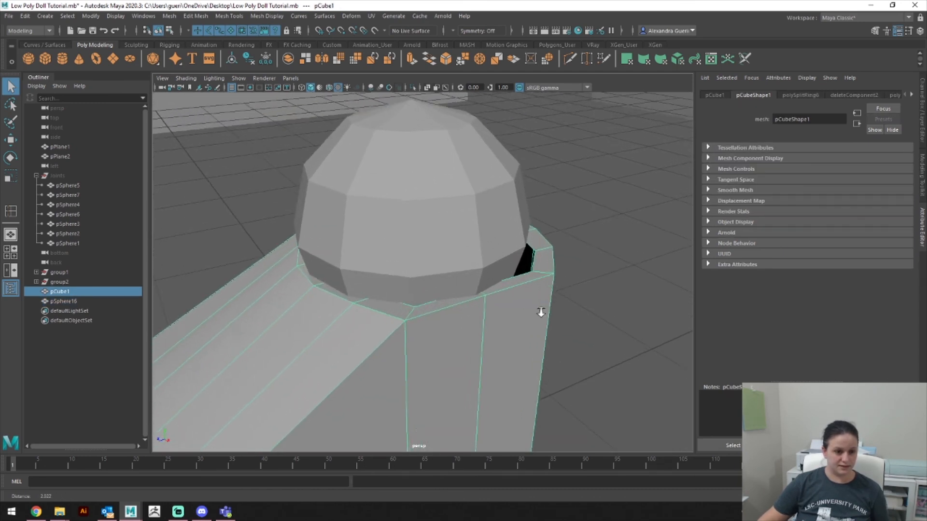
click(450, 310)
key(r)
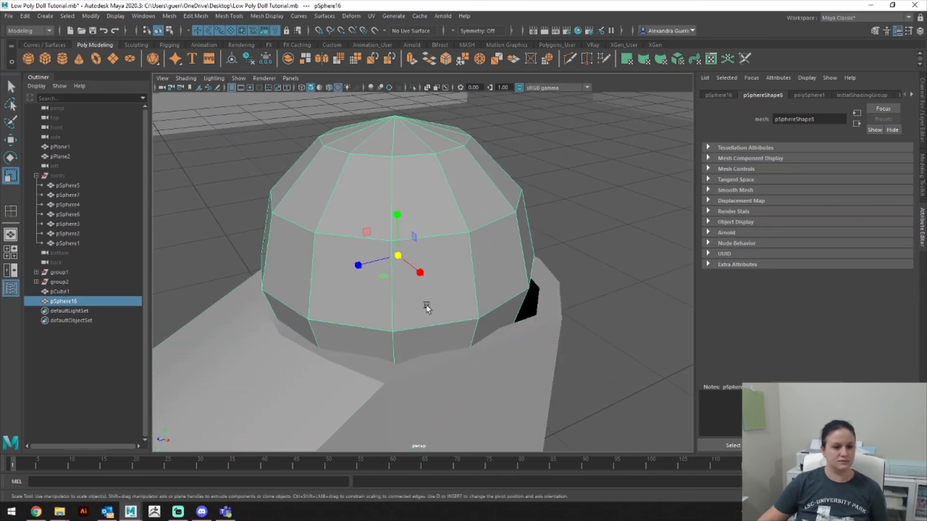
drag(399, 260, 379, 266)
Step: Switch the foot to vertex editing and snap the inner rim vertices at the side corner of the ankle opening to the sphere's vertices
alt+drag(456, 336, 476, 369)
click(524, 330)
right_drag(470, 345, 424, 246)
click(462, 336)
key(w)
drag(465, 336, 462, 307)
click(382, 355)
drag(384, 345, 406, 339)
click(419, 367)
key(v)
click(434, 368)
Step: Snap the inner rim vertices along the front, toe-facing side of the ankle opening to the nearest sphere vertices
alt+drag(445, 366, 497, 364)
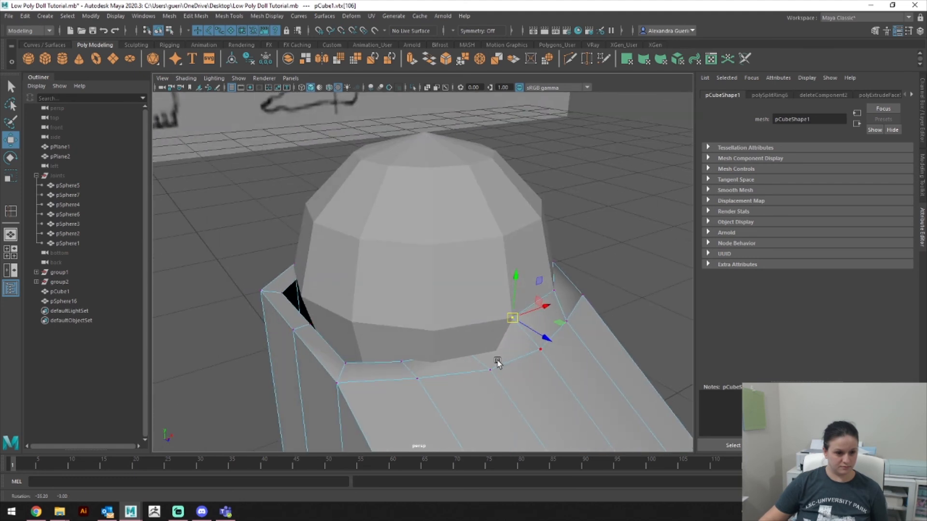
key(ctrl+shift+a)
click(348, 365)
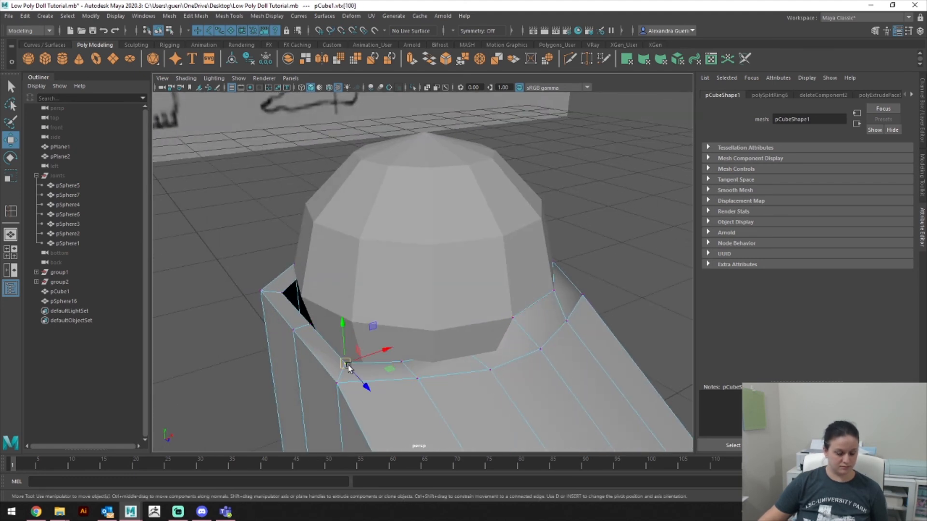
drag(348, 365, 308, 301)
click(309, 324)
click(401, 364)
drag(401, 364, 436, 337)
alt+drag(500, 368, 510, 387)
click(409, 376)
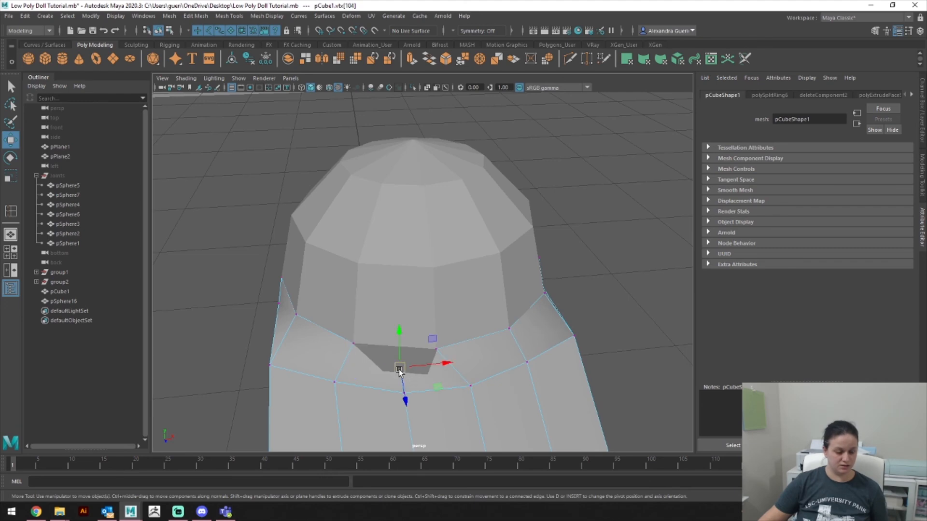
drag(400, 370, 442, 346)
Step: Snap the inner rim vertices along the side of the ankle opening to the adjacent sphere vertices
alt+drag(505, 375, 548, 356)
click(549, 334)
drag(472, 365, 552, 351)
click(496, 363)
click(481, 337)
click(495, 363)
click(339, 348)
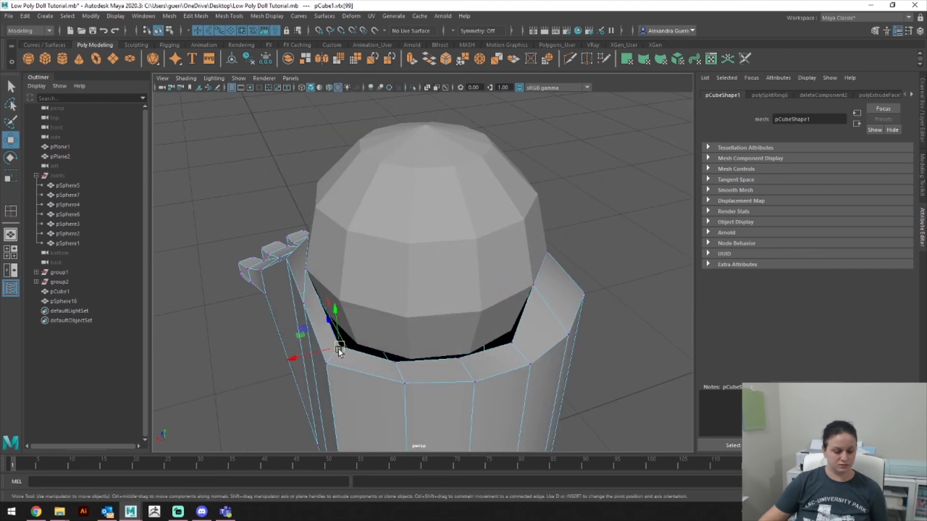
drag(339, 348, 344, 302)
Step: Snap the remaining inner rim vertices at the heel side of the ankle opening to the sphere's vertices
click(394, 361)
key(ctrl+shift+a)
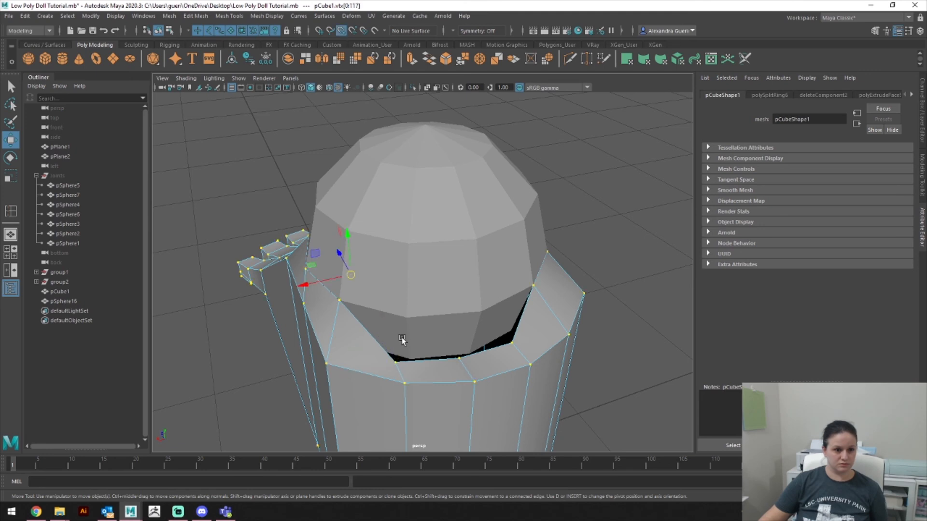
click(395, 361)
drag(395, 364, 405, 319)
click(458, 363)
drag(458, 363, 481, 313)
click(512, 345)
drag(515, 345, 492, 317)
alt+drag(573, 352, 394, 314)
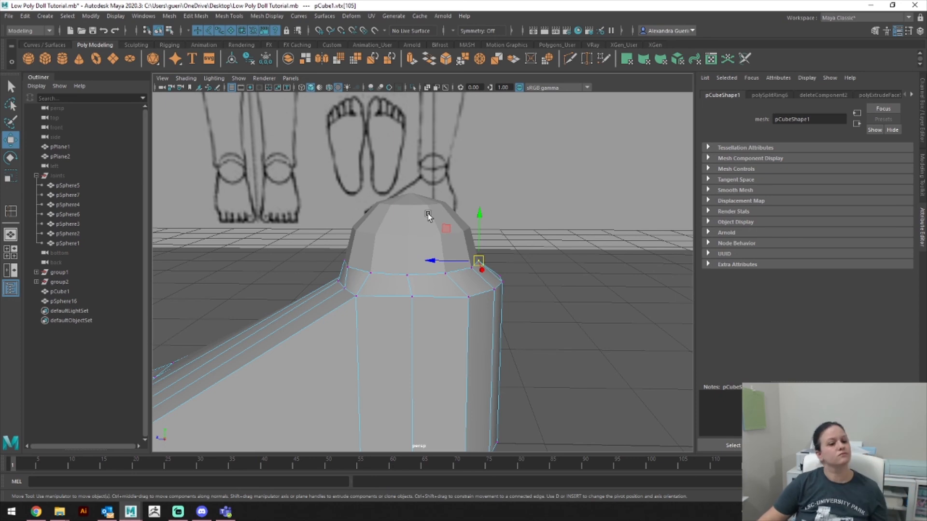
right_drag(428, 213, 446, 199)
click(434, 225)
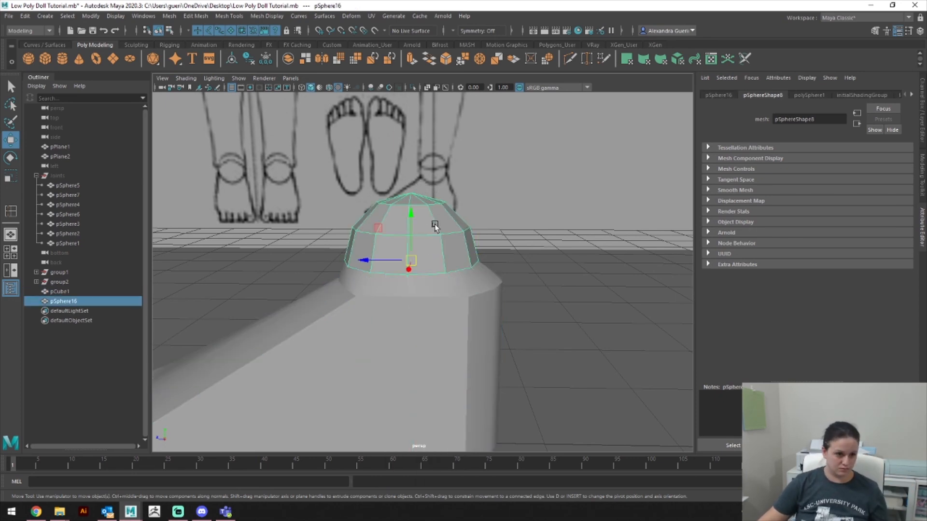
right_drag(435, 235, 433, 260)
click(428, 257)
shift+double_click(452, 254)
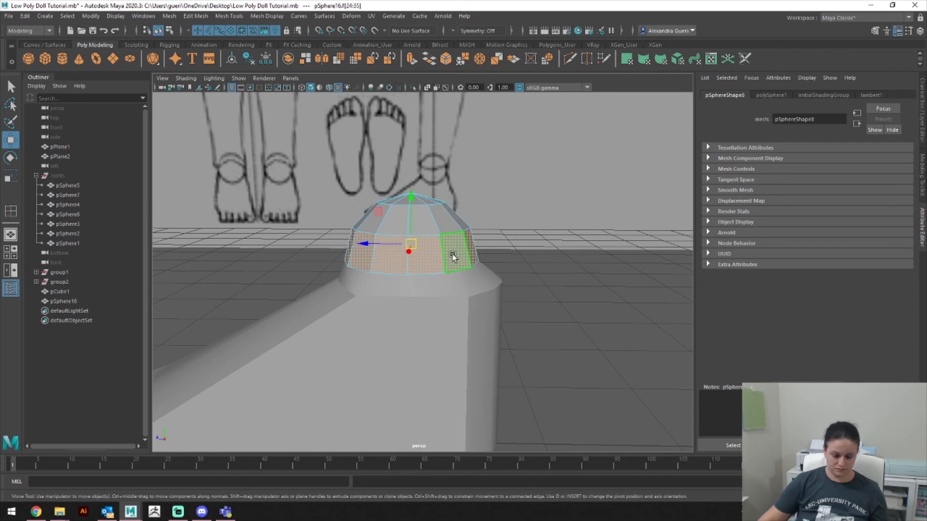
key(Delete)
click(402, 222)
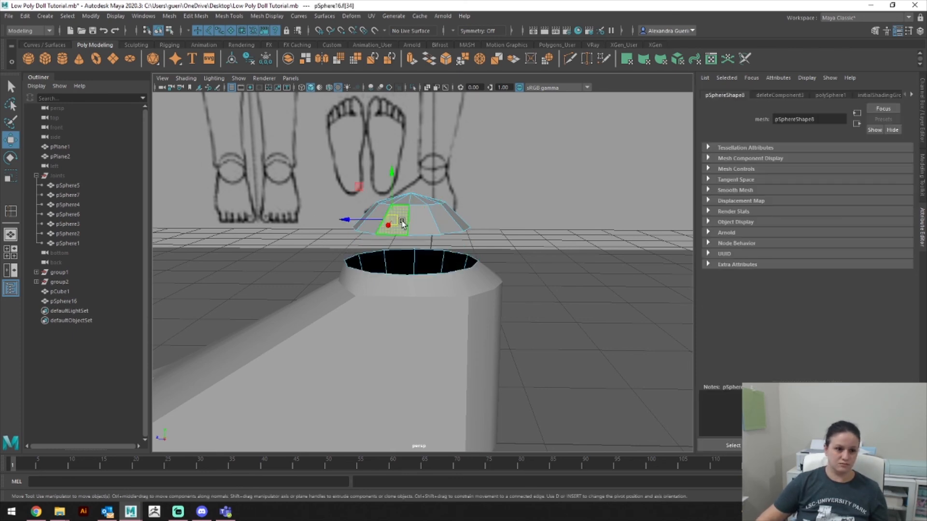
key(ctrl+z)
key(ctrl+z)
Step: Freeze the ankle sphere's transformations, duplicate it, and move the copy away behind the heel
right_drag(431, 217, 449, 200)
click(91, 16)
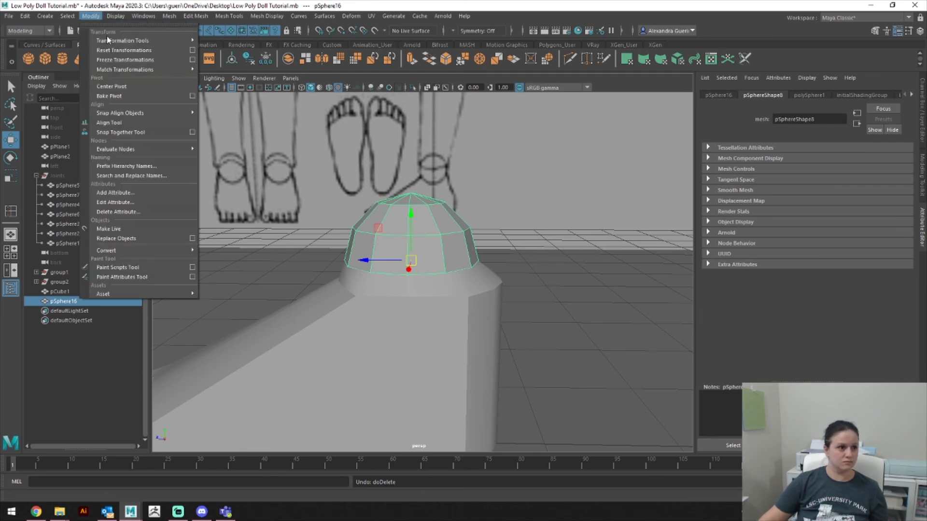
click(116, 61)
key(ctrl+d)
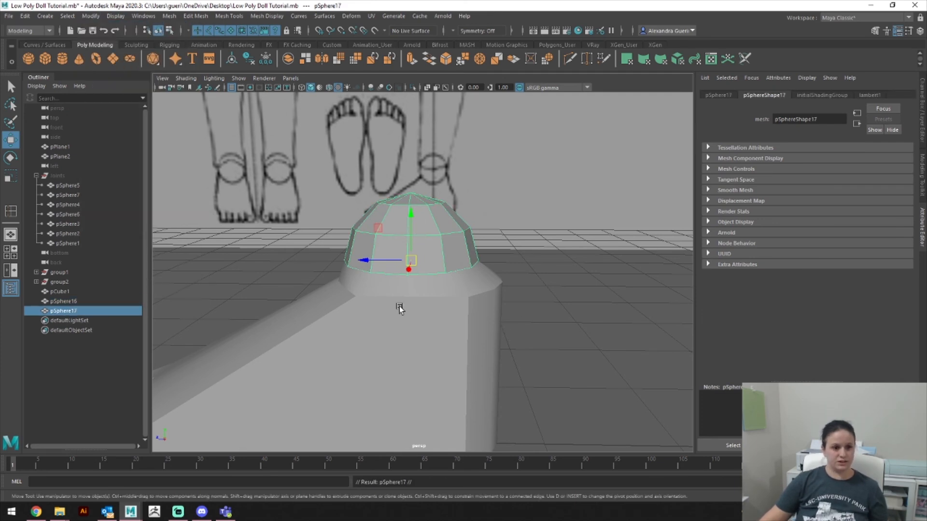
drag(370, 262, 600, 265)
Step: Delete all faces of the original ankle sphere's upper half, leaving only the bowl inside the foot
click(399, 261)
right_drag(413, 246, 414, 268)
double_click(451, 245)
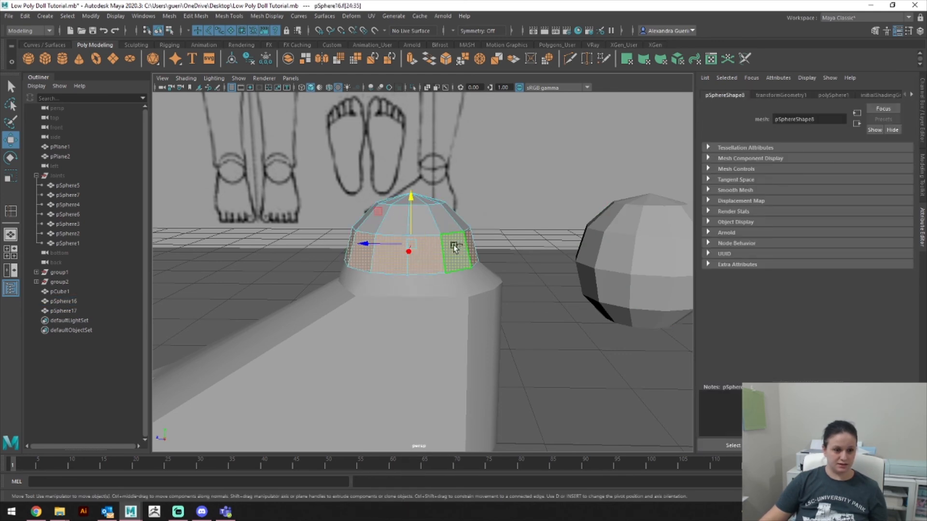
key(Delete)
click(452, 223)
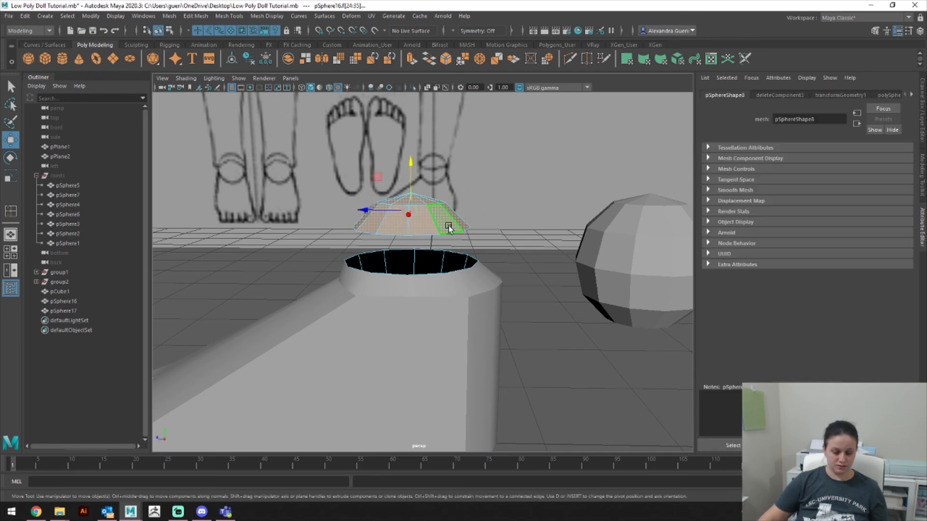
key(Delete)
Step: Reverse the normals of all faces of the half-sphere bowl in the ankle
alt+drag(451, 244, 437, 282)
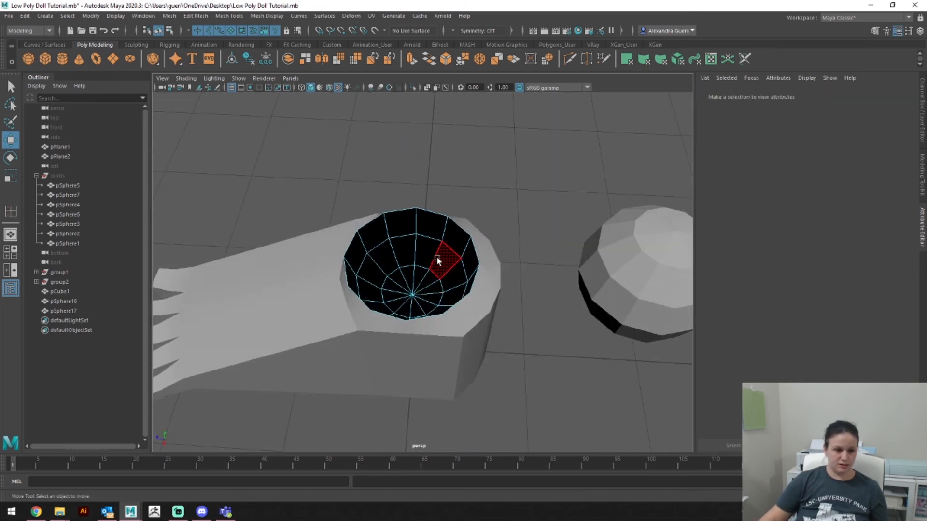
double_click(435, 274)
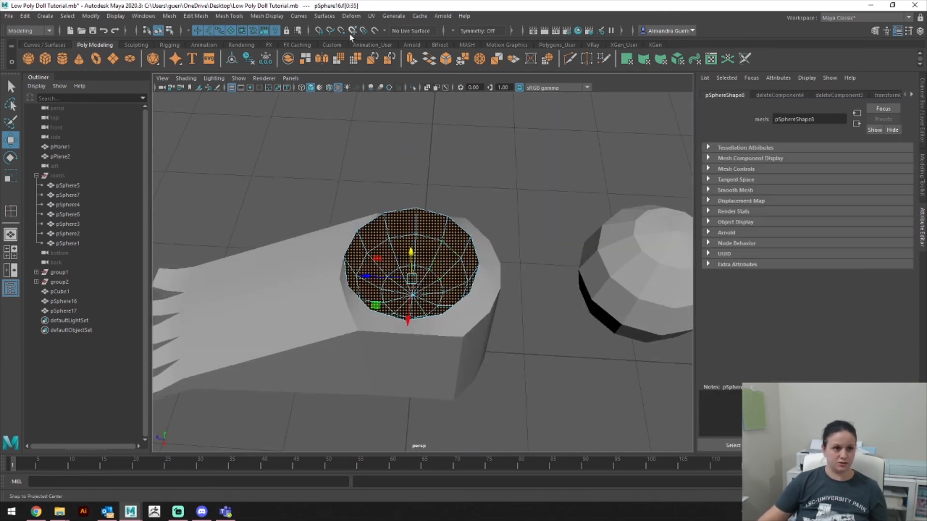
click(267, 16)
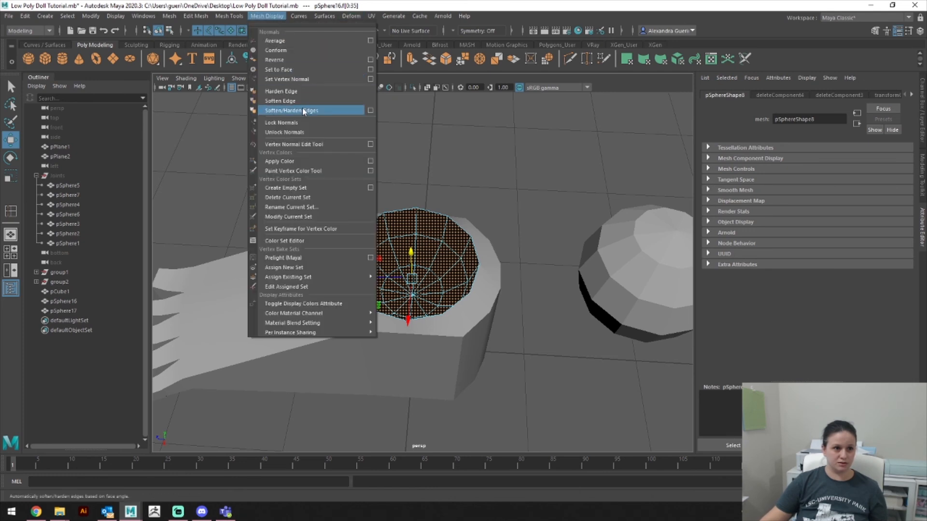
click(302, 60)
Step: Combine the half-sphere bowl and the foot into a single mesh
alt+drag(435, 227, 445, 245)
right_drag(445, 246, 459, 236)
shift+click(456, 325)
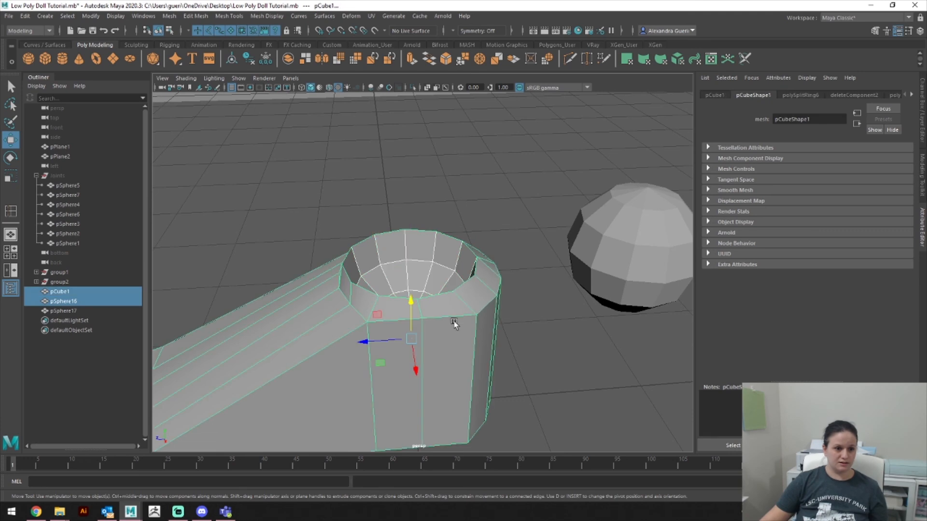
click(176, 15)
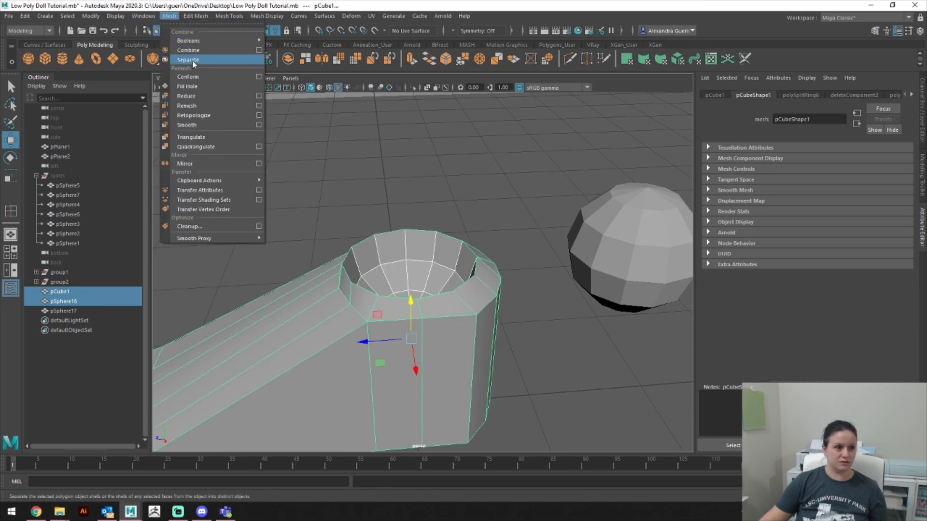
click(187, 50)
Step: Merge the vertices around the ankle socket with a distance threshold of 0.01
right_drag(449, 246, 416, 245)
drag(238, 180, 517, 404)
click(206, 16)
click(213, 117)
Step: Select the outer rim vertices of the ankle in wireframe and shift them slightly toward the toes in the side view
scroll(483, 309, up, 3)
scroll(531, 314, up, 1)
key(space)
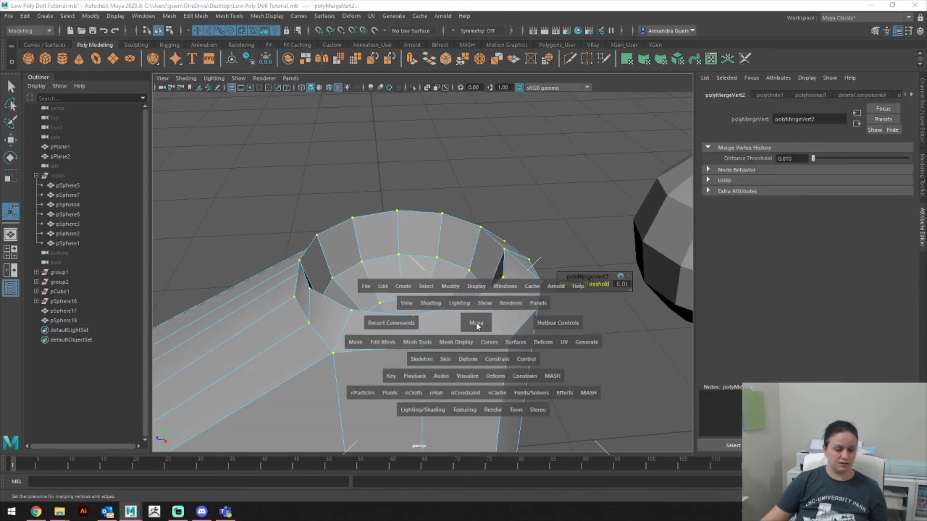
drag(512, 333, 508, 327)
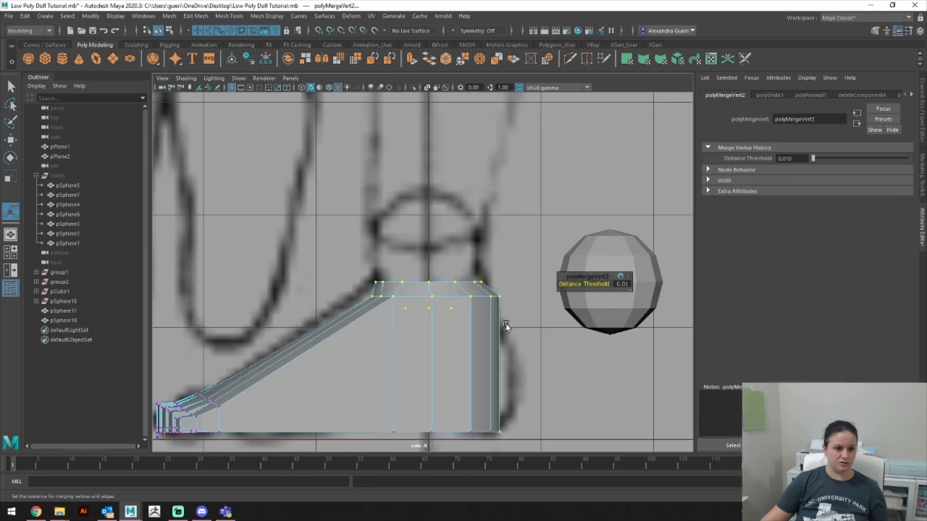
right_drag(403, 246, 362, 251)
click(393, 296)
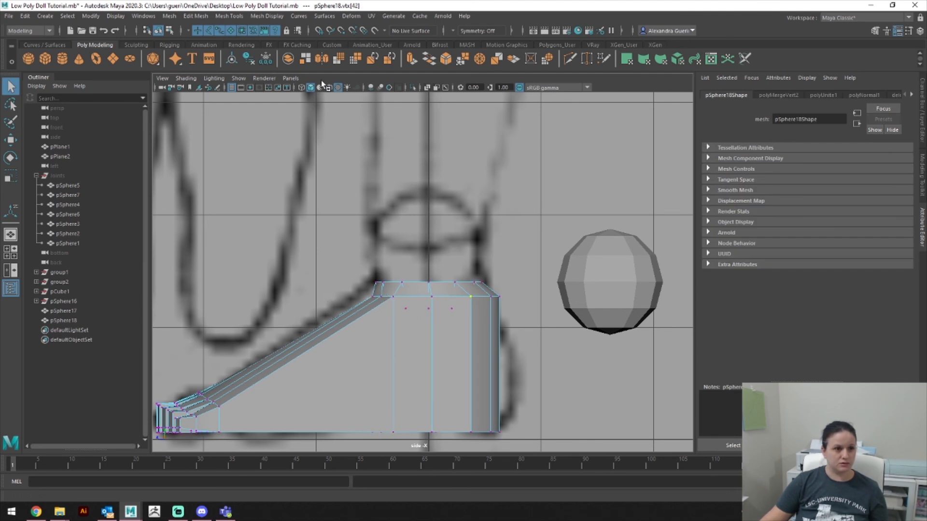
key(4)
scroll(465, 289, up, 4)
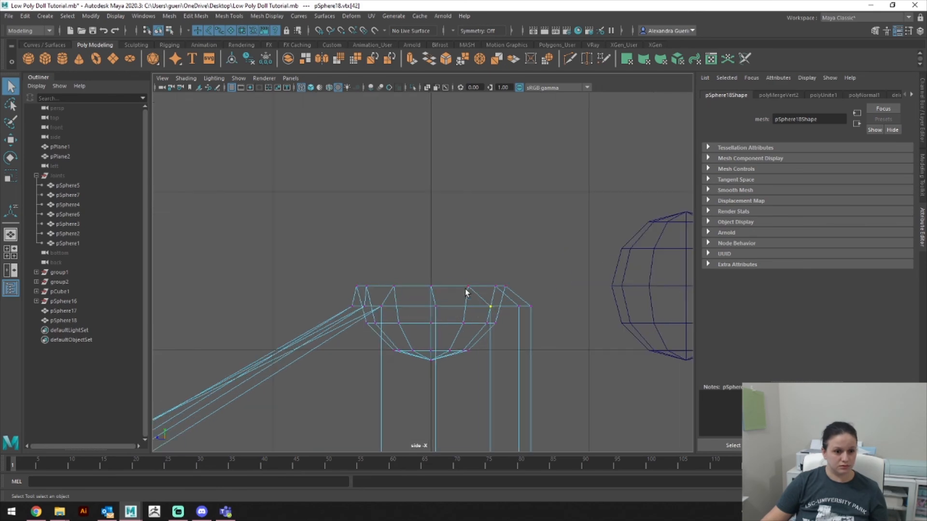
key(space)
drag(439, 318, 450, 357)
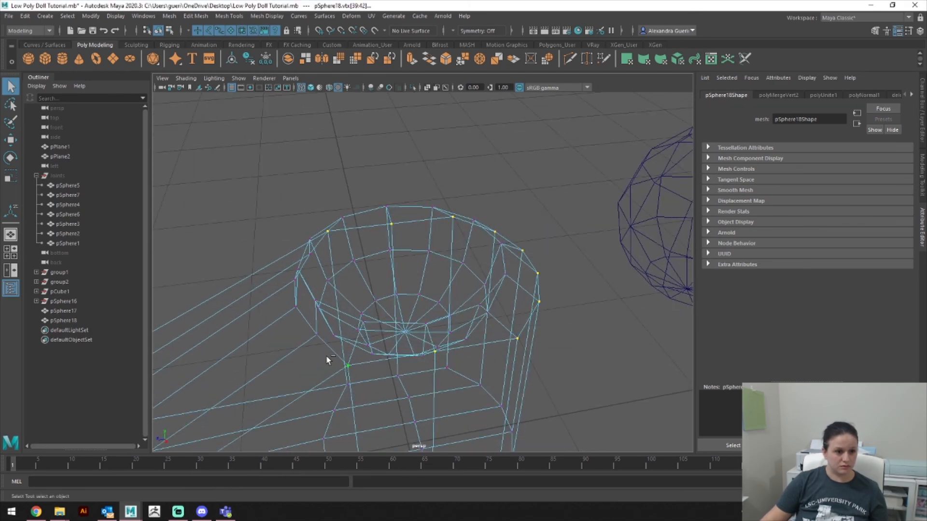
alt+drag(320, 335, 465, 321)
key(space)
key(w)
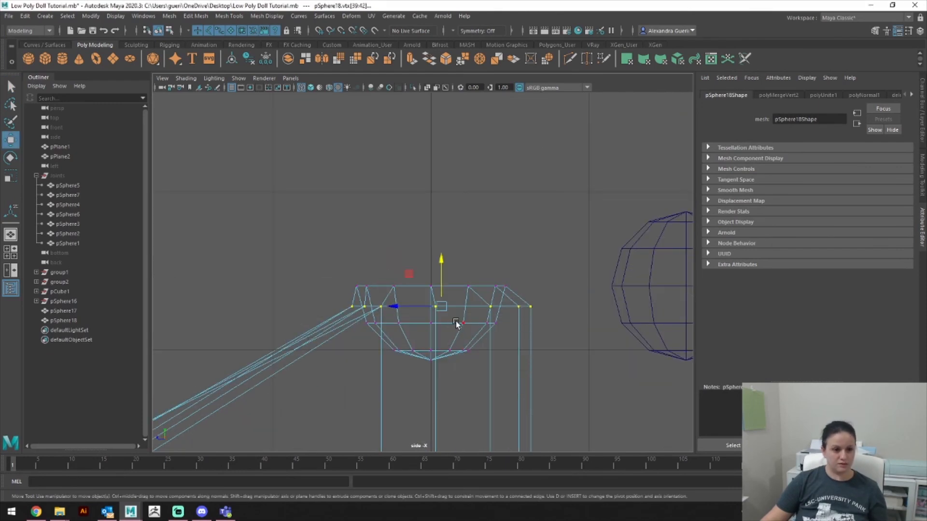
drag(398, 310, 424, 206)
key(space)
alt+drag(405, 272, 412, 296)
Step: Return the foot to object mode and switch the viewport back to shaded display
right_drag(414, 268, 355, 155)
click(310, 87)
click(310, 87)
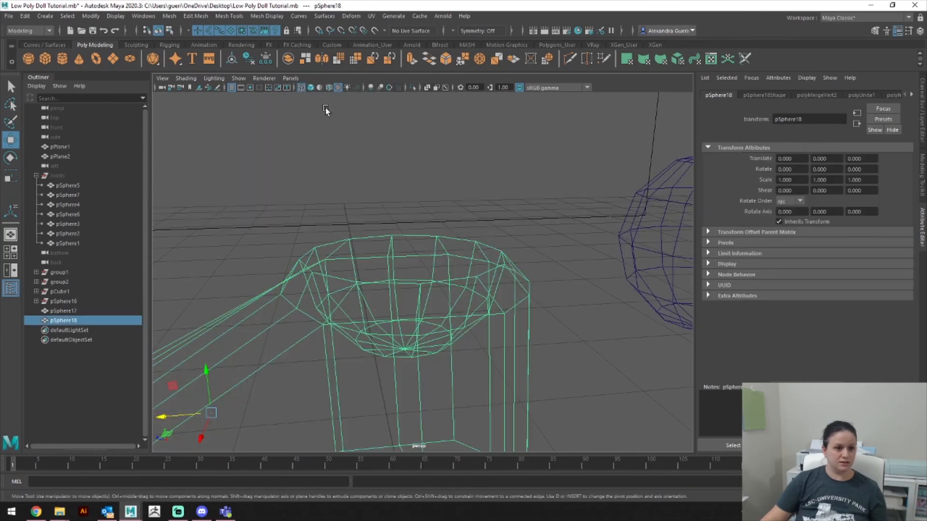
click(311, 88)
Step: Preview the whole foot in smooth mesh display and check its shape from the side
alt+drag(338, 203, 364, 251)
key(space)
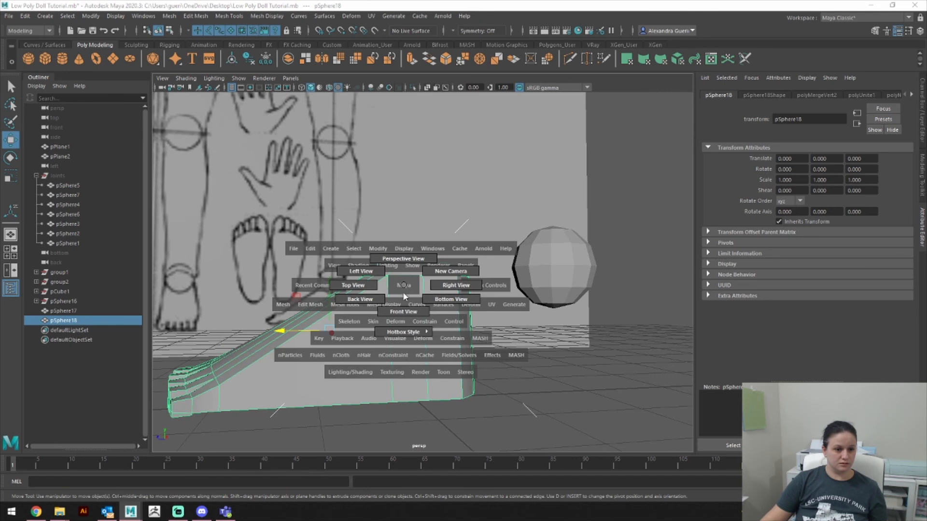
drag(404, 305, 419, 260)
key(space)
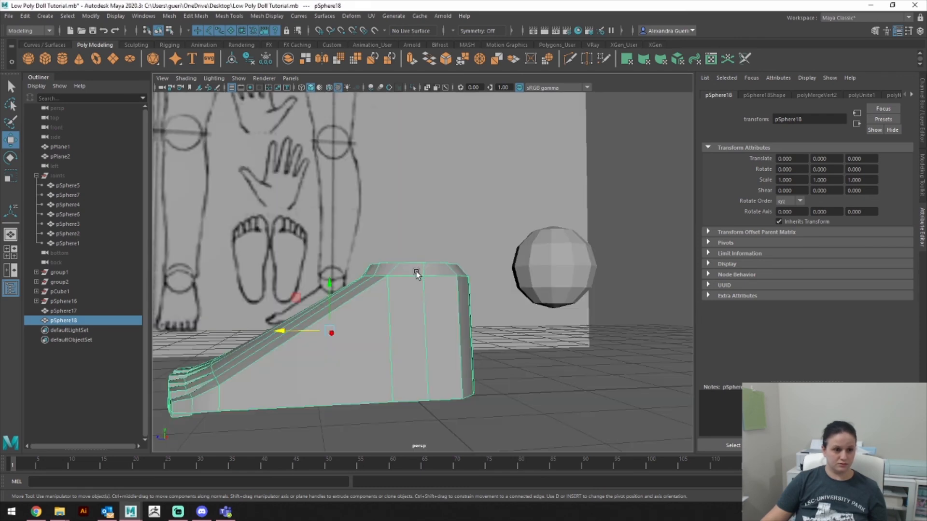
key(1)
key(3)
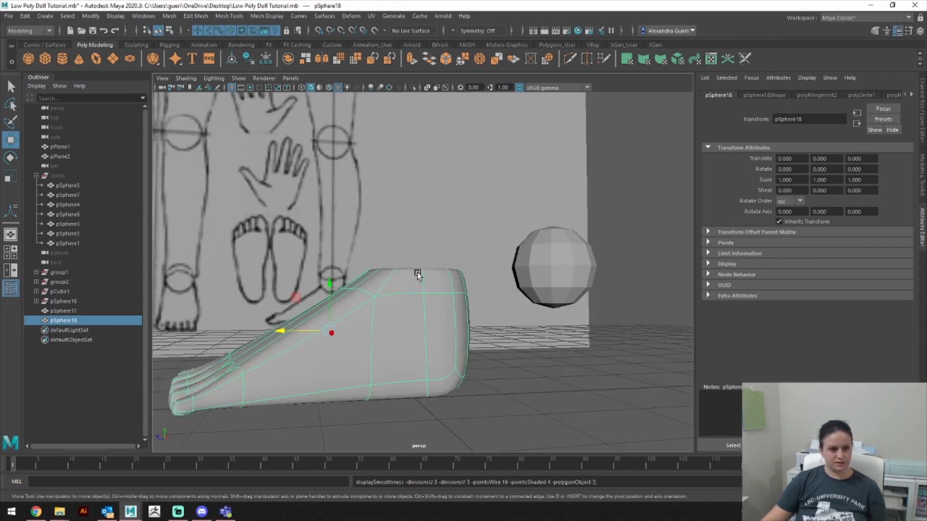
Step: Turn off the smooth preview and delete the bottom, lower front and lower side faces of the little toe's tip
key(space)
mouse_move(473, 307)
mouse_down()
mouse_move(488, 313)
mouse_move(476, 331)
mouse_move(509, 356)
mouse_move(476, 336)
mouse_move(527, 282)
mouse_move(600, 292)
mouse_move(538, 295)
mouse_move(502, 284)
mouse_move(587, 284)
mouse_move(587, 297)
mouse_move(594, 279)
mouse_move(558, 287)
mouse_move(509, 271)
mouse_move(517, 304)
mouse_move(537, 327)
mouse_move(610, 291)
mouse_move(565, 296)
mouse_move(554, 268)
mouse_move(559, 285)
mouse_move(621, 292)
mouse_move(586, 302)
mouse_move(548, 259)
mouse_move(550, 196)
mouse_move(537, 308)
mouse_move(537, 282)
mouse_up()
click(476, 336)
click(445, 300)
alt+right_drag(537, 282, 491, 228)
alt+drag(491, 228, 532, 329)
right_drag(539, 363, 541, 263)
click(546, 363)
key(f)
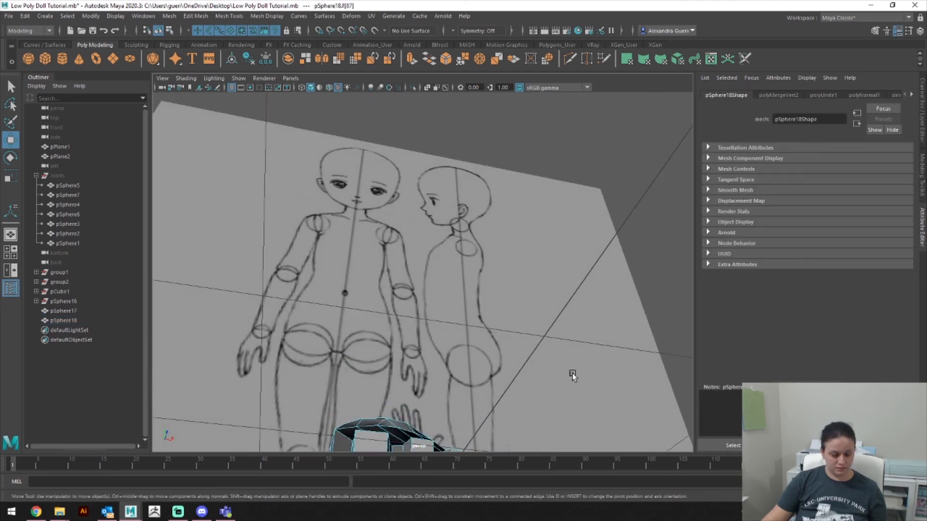
alt+drag(550, 334, 549, 368)
shift+click(488, 179)
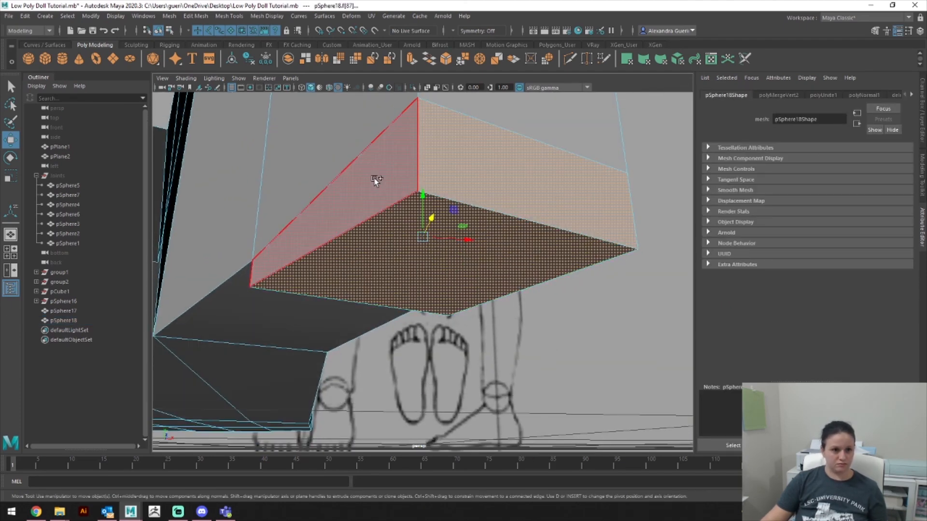
shift+click(376, 179)
key(Delete)
Step: Delete the lower tip faces on the undersides of the fourth and middle toes
alt+right_drag(387, 228, 152, 259)
alt+right_drag(295, 290, 377, 261)
click(377, 250)
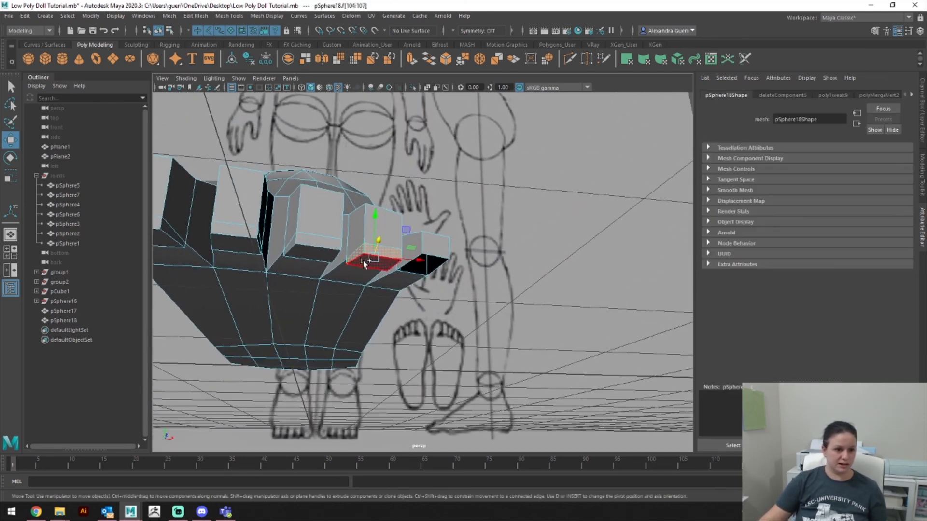
click(307, 243)
shift+double_click(290, 248)
shift+click(300, 254)
key(Delete)
Step: Delete the lower front, side and bottom faces at the tip of the second toe
alt+drag(299, 254, 322, 242)
click(253, 218)
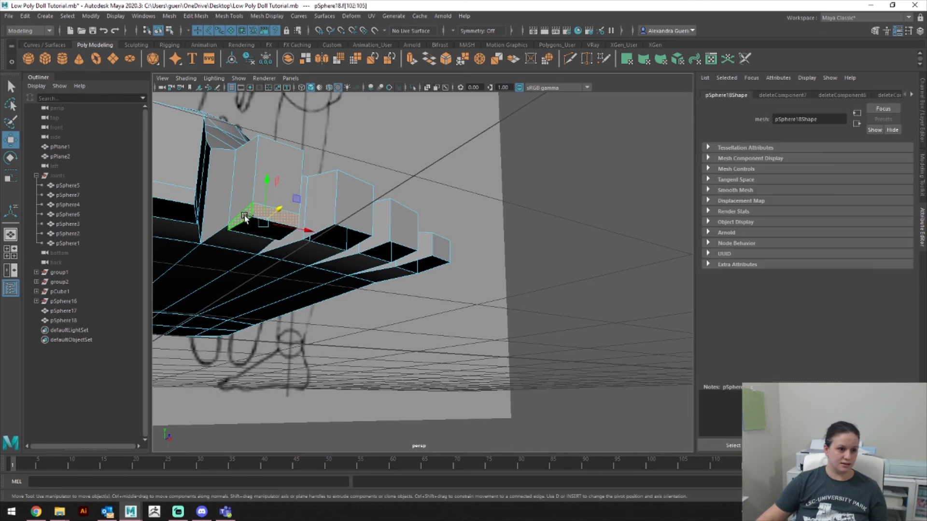
key(Delete)
click(259, 223)
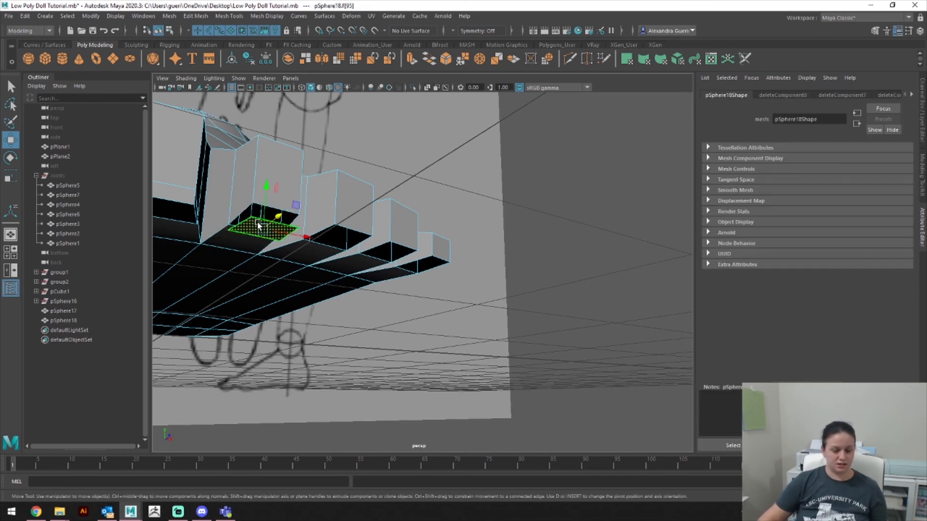
key(Delete)
Step: Delete the lower front, side and bottom faces at the tip of the big toe
alt+drag(259, 214, 309, 212)
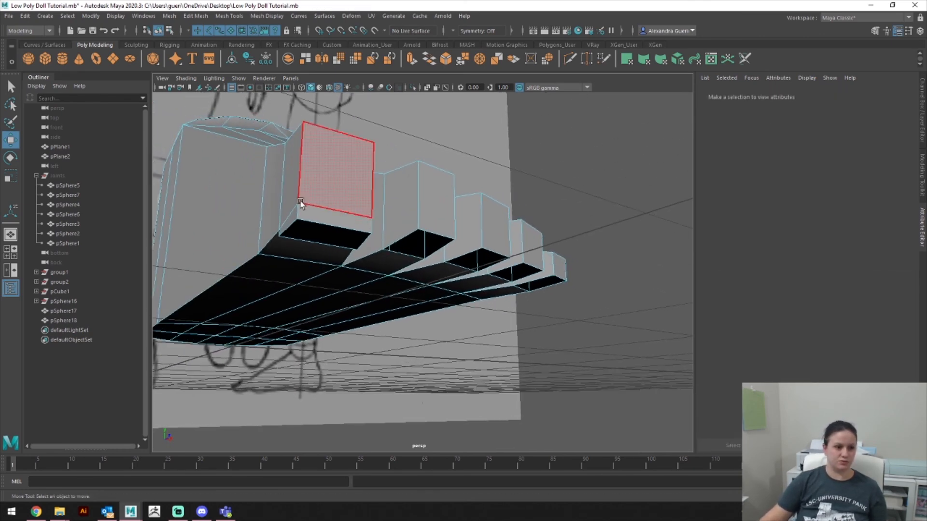
click(300, 225)
shift+click(299, 227)
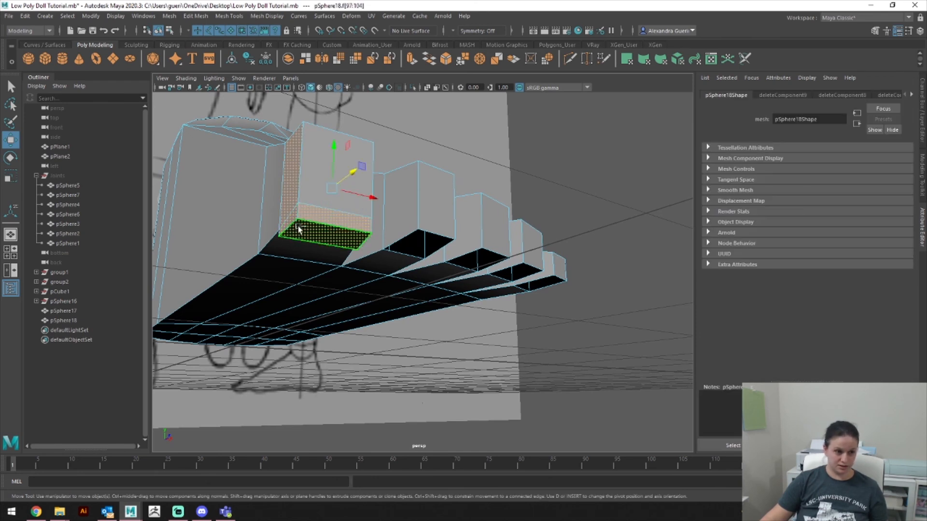
click(314, 217)
shift+click(294, 217)
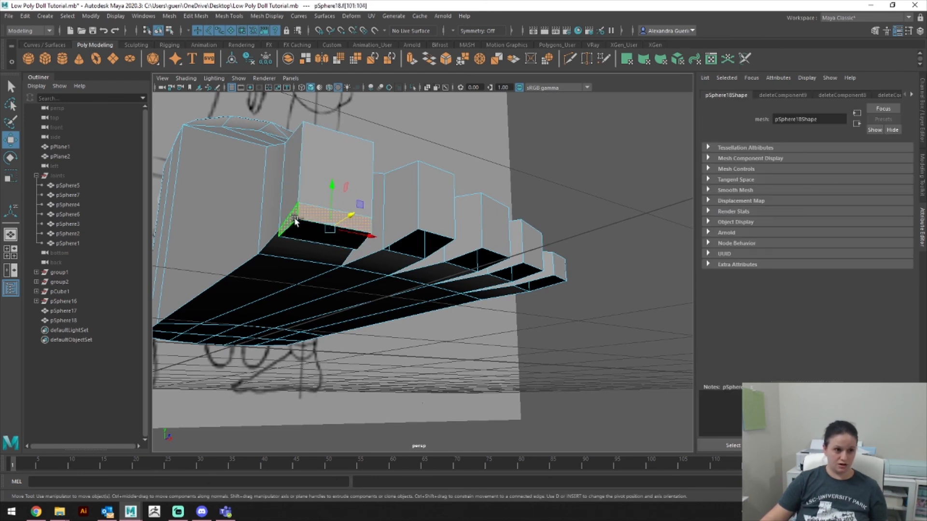
shift+click(300, 230)
key(Delete)
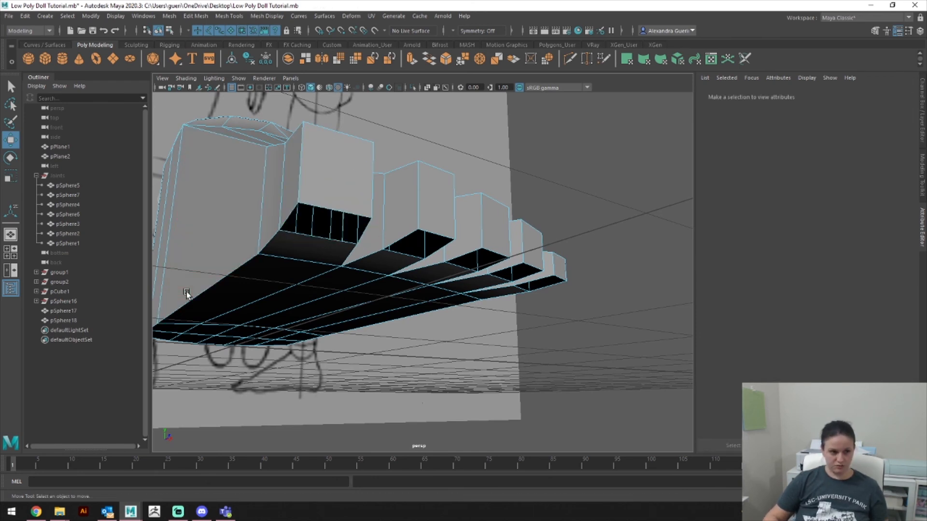
Step: Bridge the upper and lower border edges of the opening under the big toe's tip
right_click(407, 168)
click(449, 154)
right_click(354, 182)
click(354, 161)
click(338, 214)
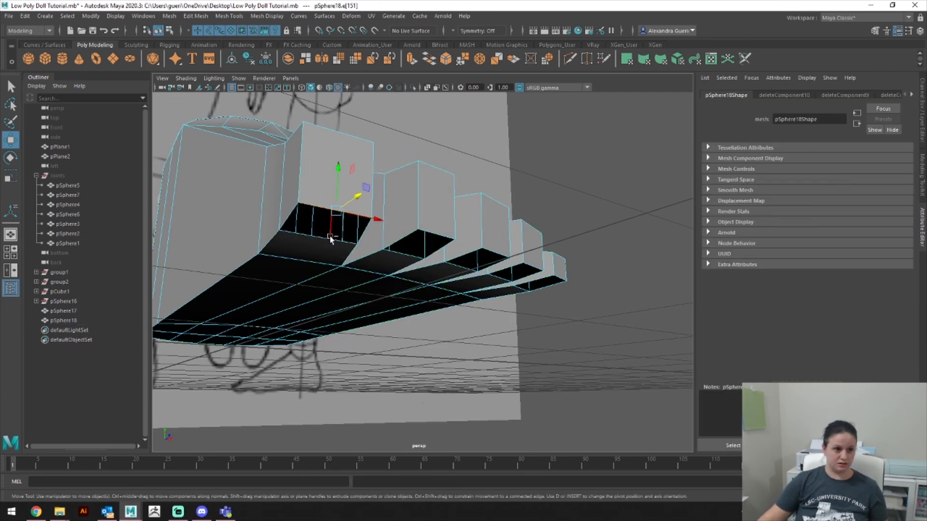
click(321, 236)
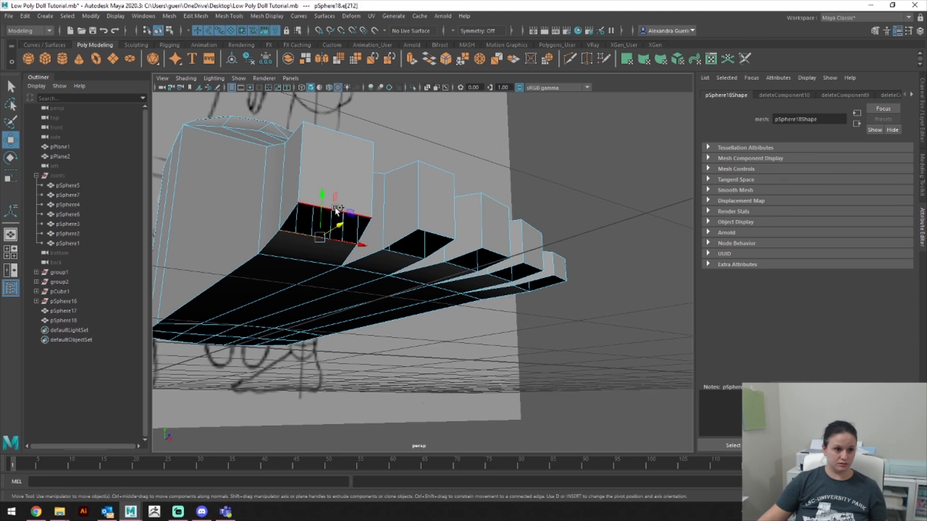
click(428, 59)
Step: Bridge the border edges to close the openings under the tips of the second and middle toes
click(432, 231)
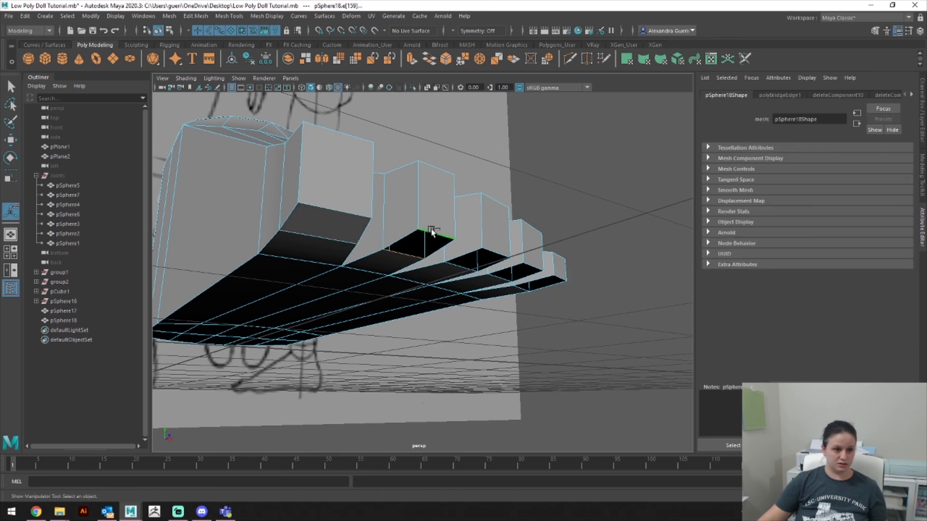
alt+drag(440, 247, 505, 236)
click(437, 232)
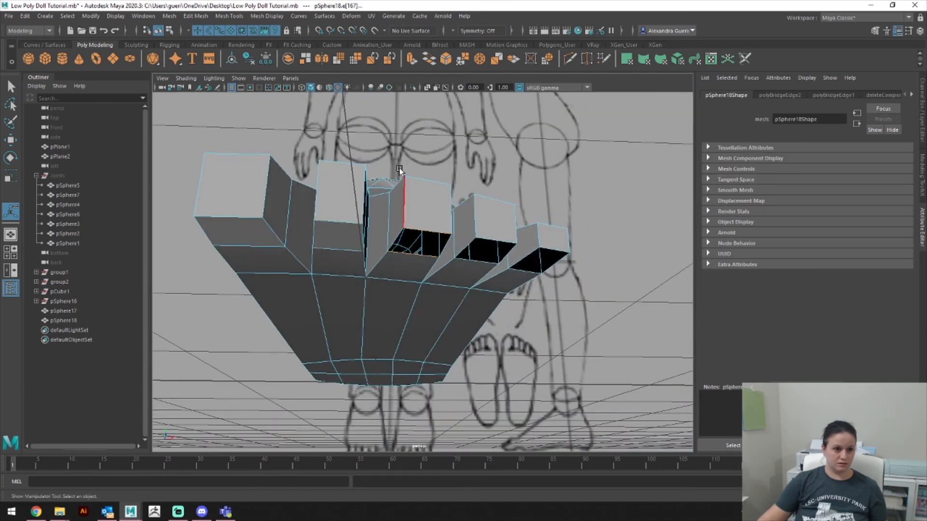
click(421, 60)
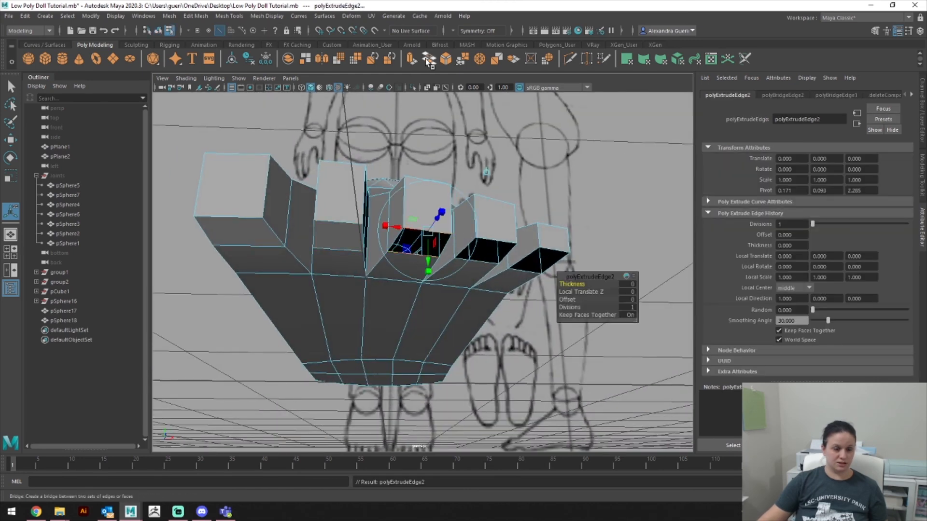
key(ctrl+z)
click(429, 60)
Step: Bridge the openings under the fourth and little toes' tips and return to object mode
click(501, 240)
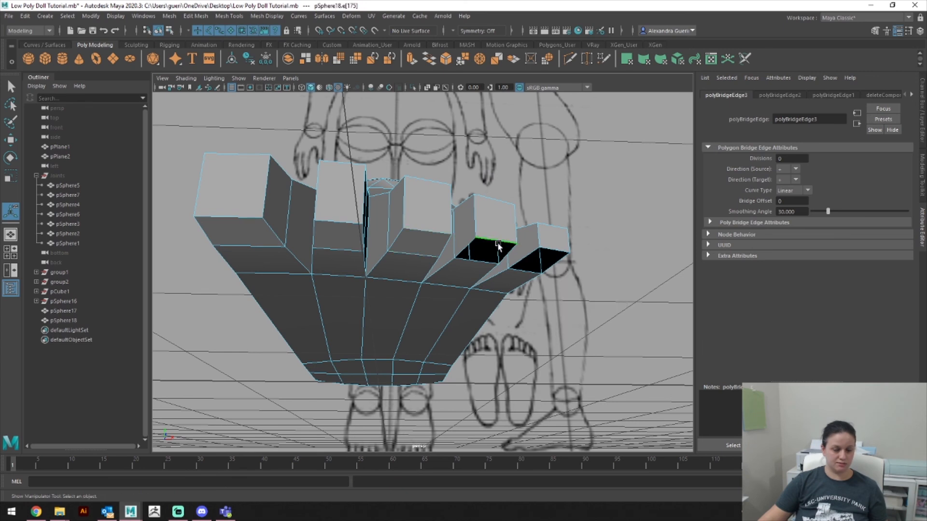
shift+click(484, 261)
click(429, 60)
click(521, 273)
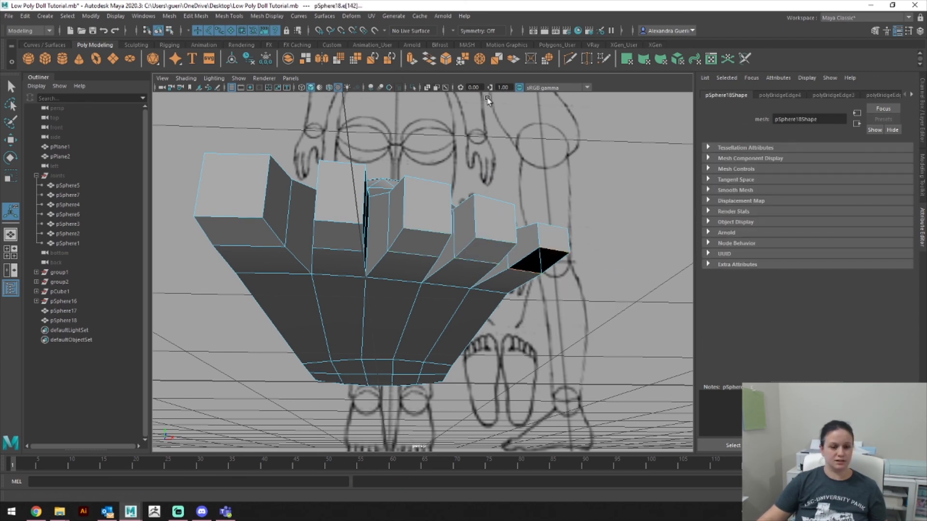
click(429, 60)
right_click(441, 219)
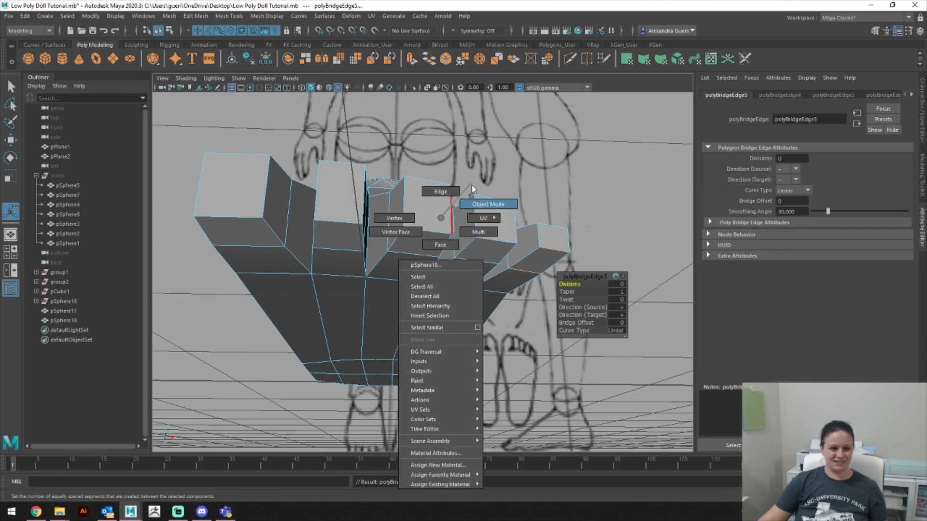
right_drag(472, 184, 473, 184)
Step: Set the ankle sphere's Translate Z to 0 so it sits in the foot's socket
scroll(526, 187, down, 6)
alt+drag(528, 186, 471, 253)
alt+middle_drag(517, 143, 437, 346)
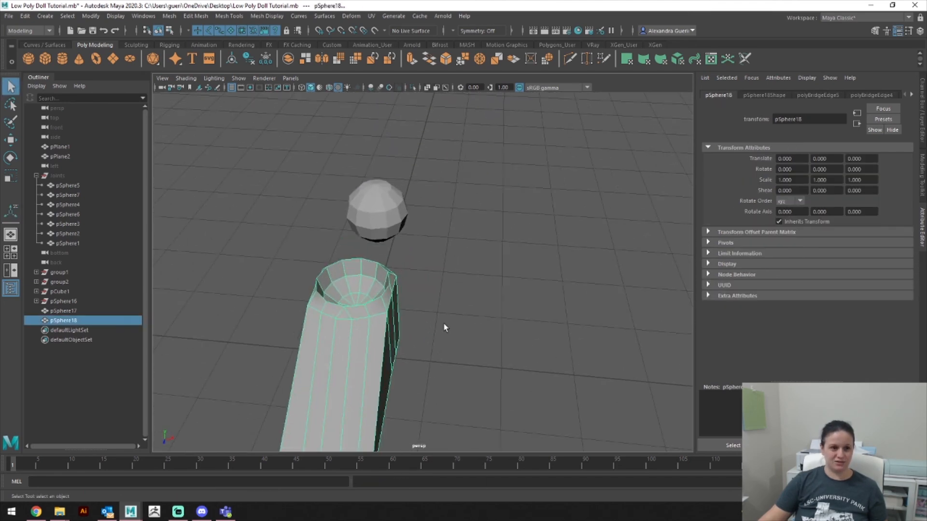
click(386, 213)
click(921, 118)
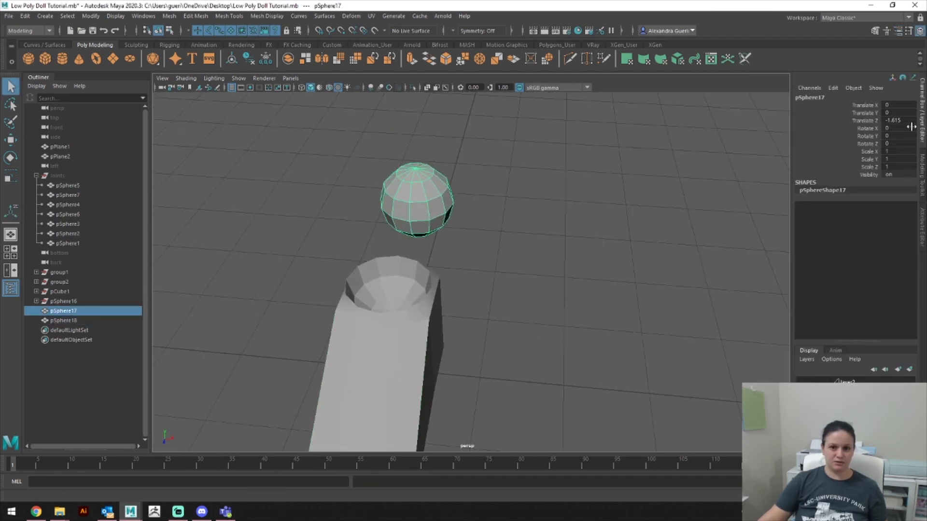
text(0)
key(Return)
Step: Freeze the transformations of the foot and ankle sphere together and delete all construction history in the scene
alt+drag(649, 226, 562, 211)
scroll(484, 244, down, 6)
drag(439, 243, 549, 319)
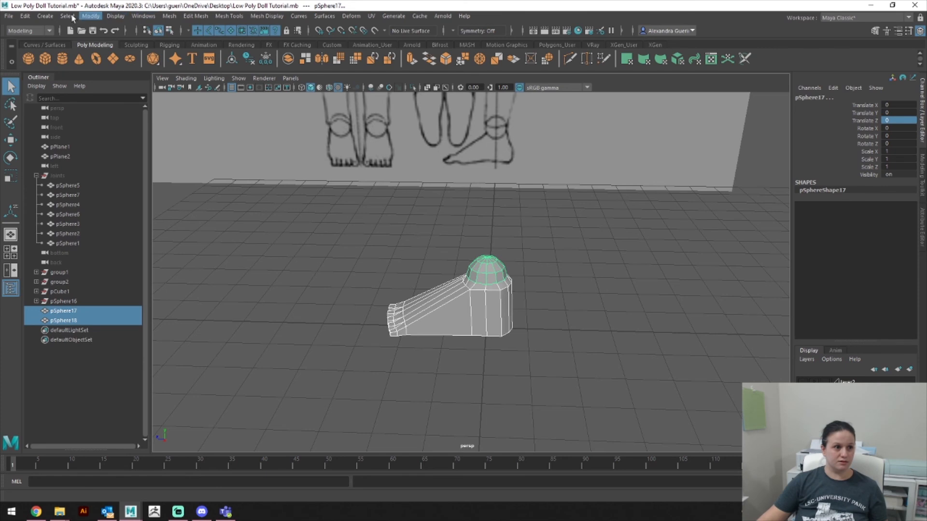
click(91, 16)
click(113, 60)
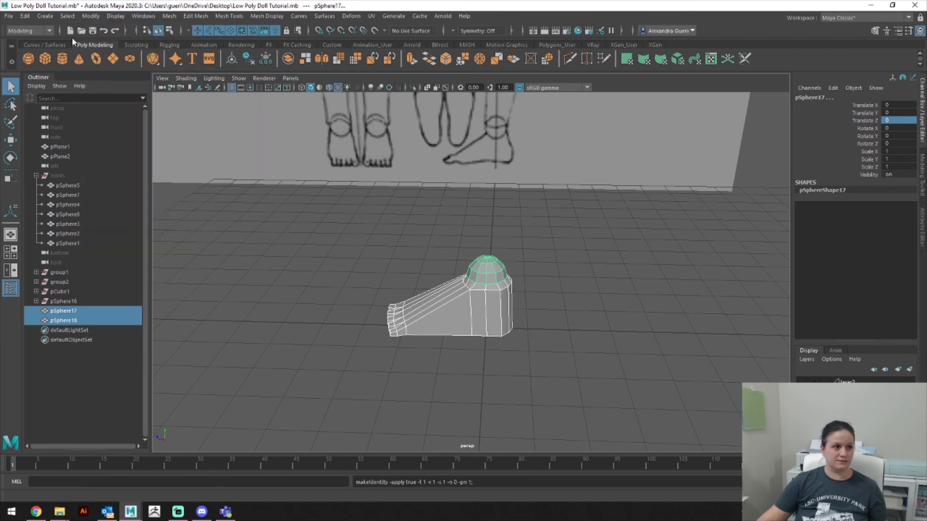
click(9, 16)
mouse_move(24, 16)
mouse_move(97, 141)
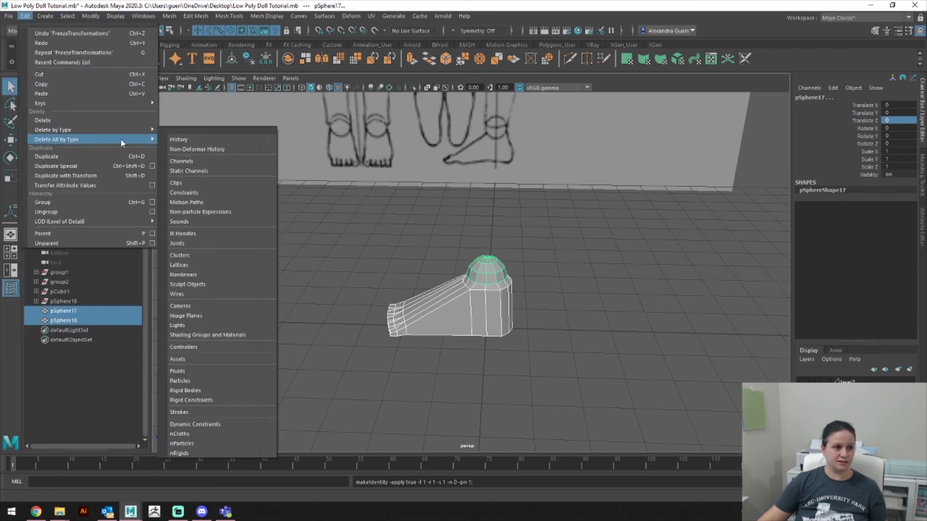
click(179, 139)
Step: Show the foot and lower legs in the front view with shaded display
alt+drag(531, 309, 585, 316)
key(space)
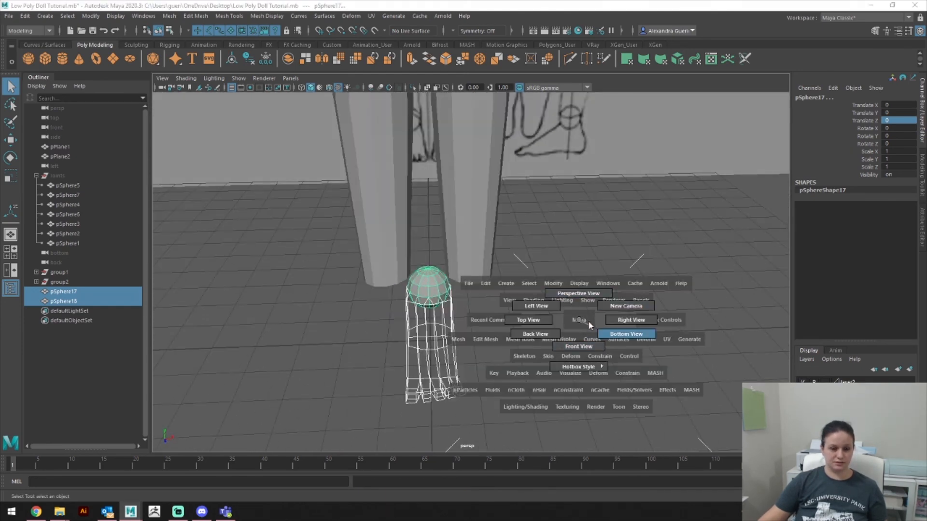
drag(595, 317, 576, 337)
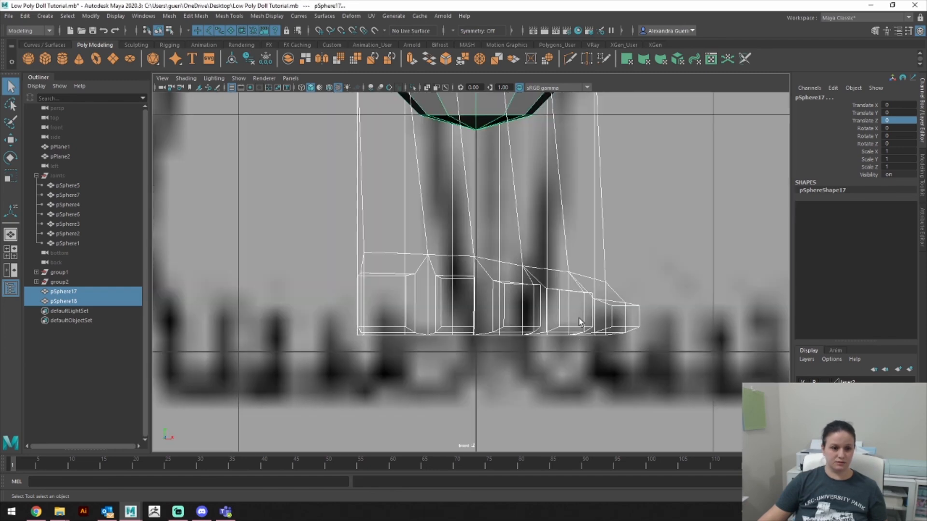
scroll(372, 281, down, 10)
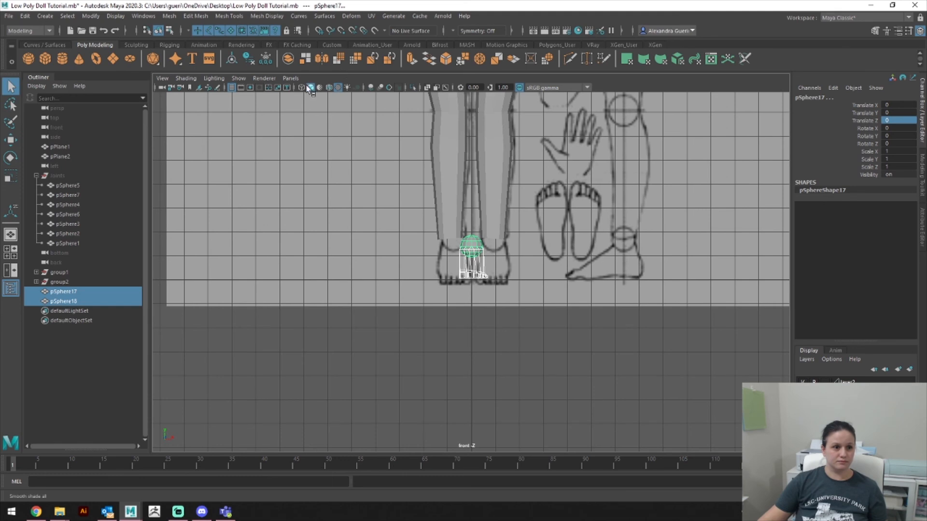
key(4)
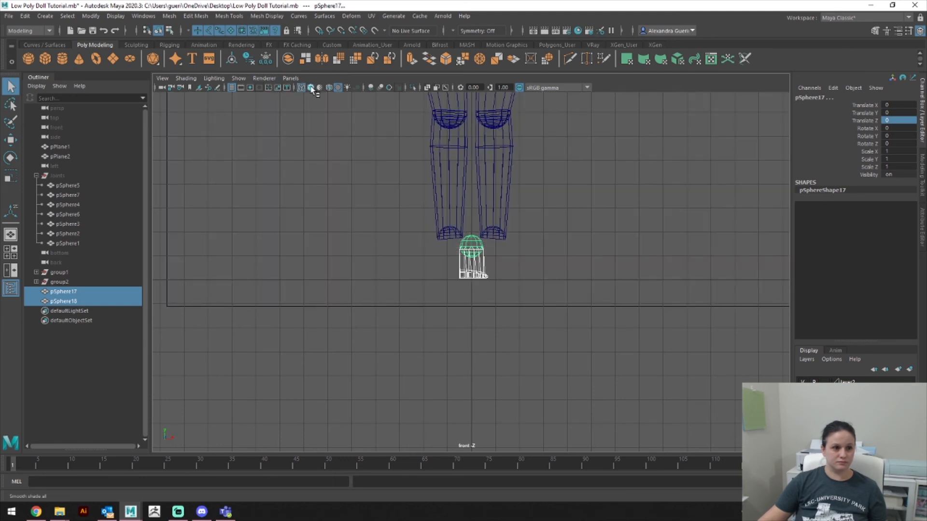
click(312, 88)
scroll(529, 267, up, 5)
Step: Undo the history deletion and the frozen transformations of the foot and ankle sphere
mouse_move(492, 246)
right_down()
mouse_move(494, 260)
mouse_move(536, 233)
right_up()
click(475, 251)
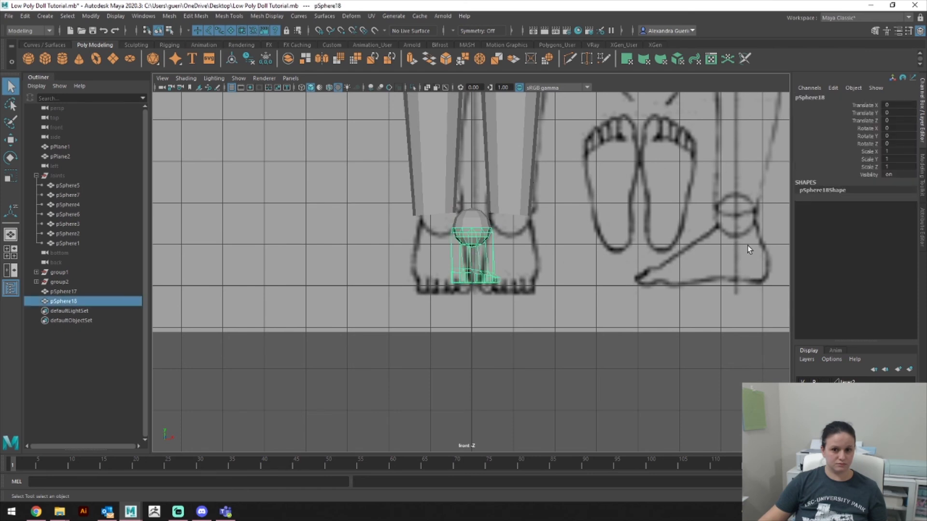
shift+click(474, 224)
key(ctrl+z)
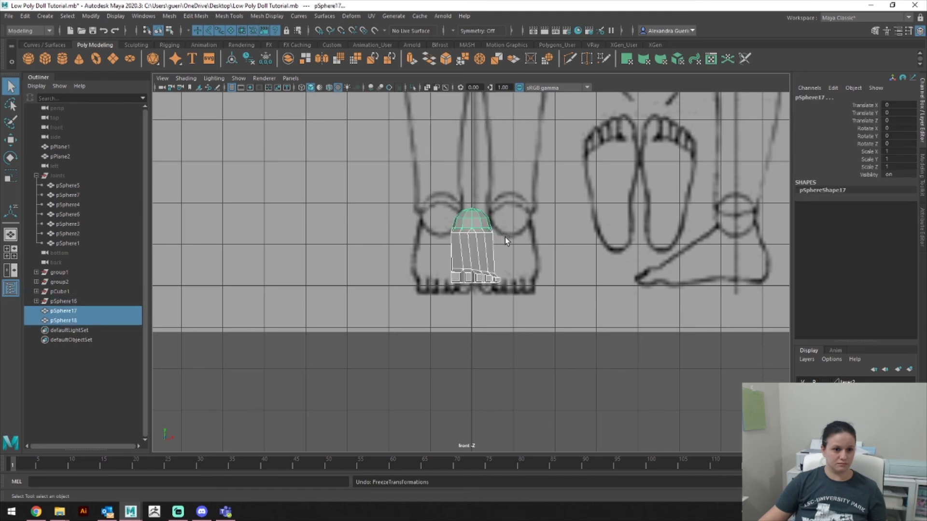
right_drag(486, 247, 521, 231)
key(space)
drag(510, 245, 525, 271)
key(space)
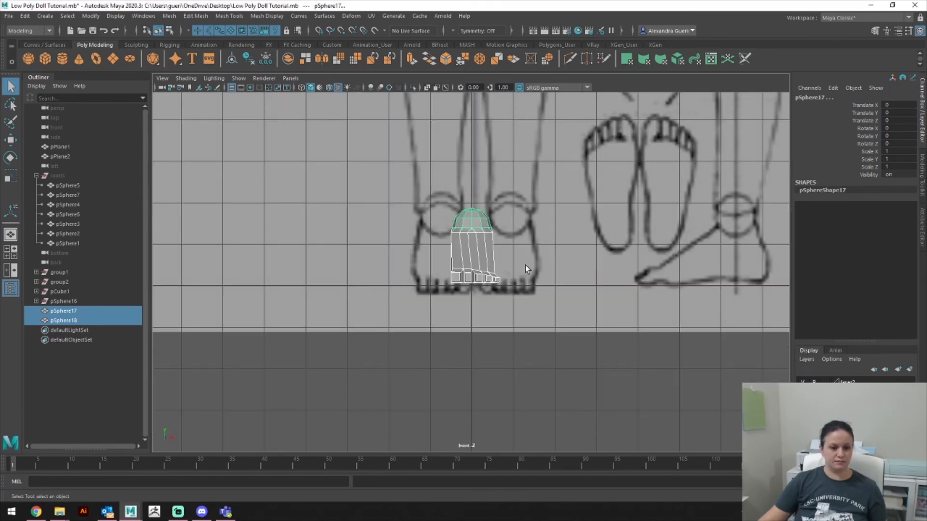
Step: Turn the leg layer's visibility on and try to move the foot and ankle sphere together in X under the positive-X leg
click(804, 381)
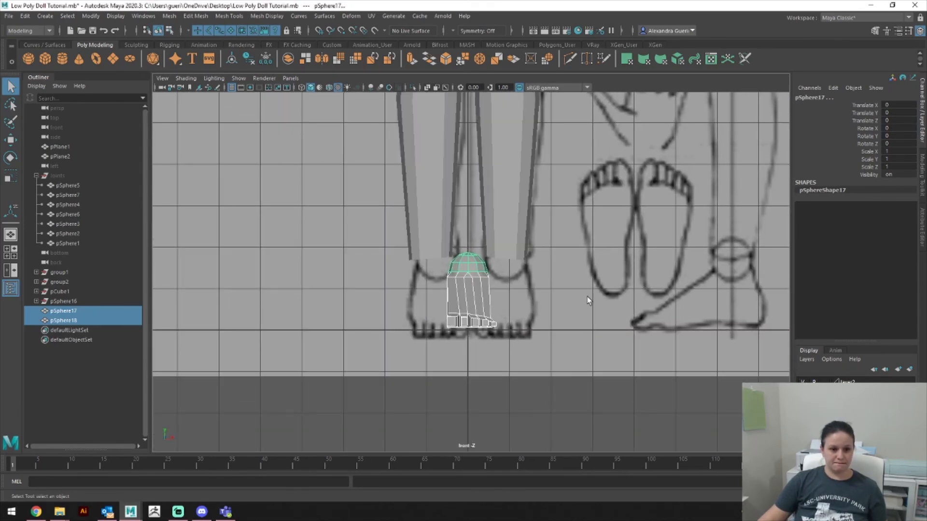
key(w)
key(v)
drag(511, 274, 506, 256)
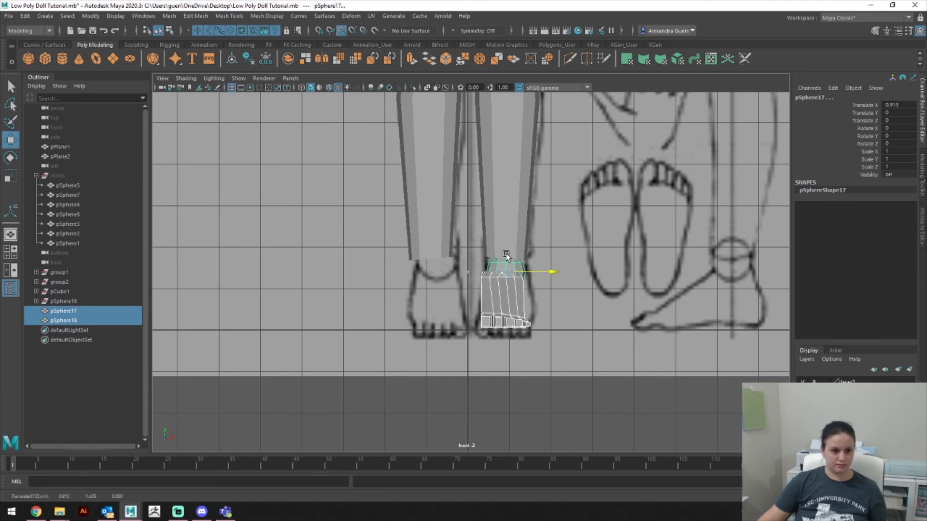
key(ctrl+z)
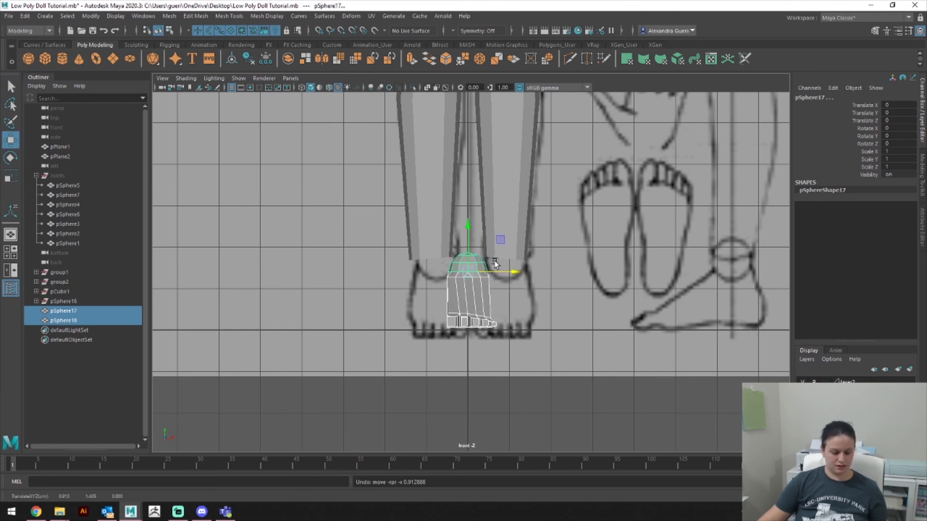
Step: Try to move the ankle sphere on its own in X to the end of the positive-X leg
click(697, 290)
click(470, 249)
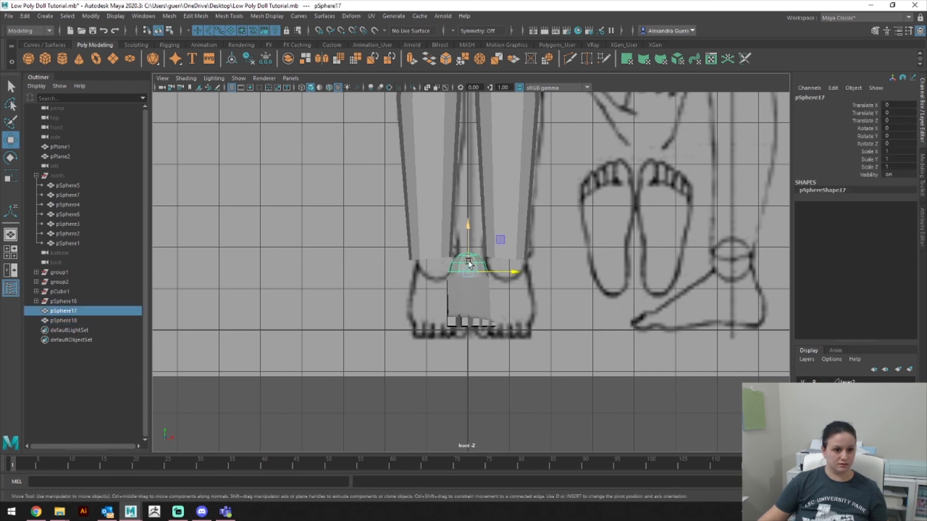
drag(503, 272, 507, 269)
click(476, 282)
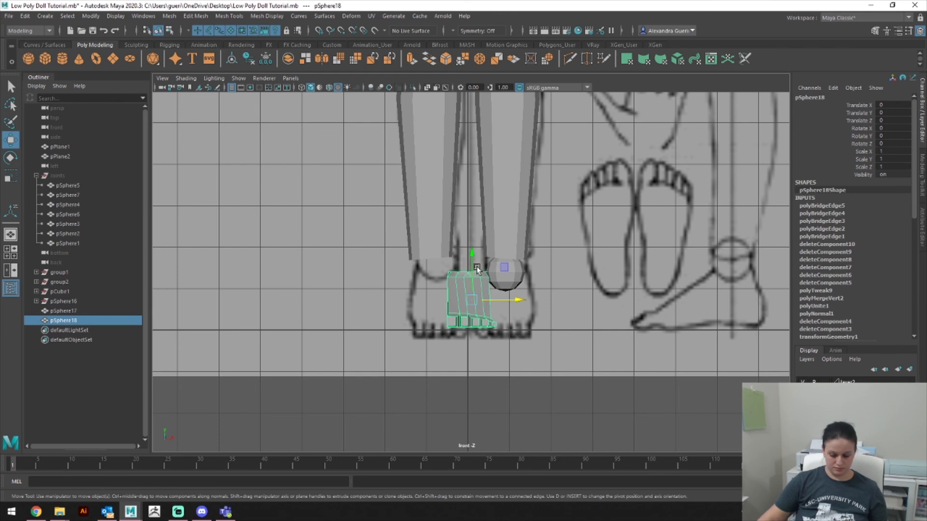
key(ctrl+z)
key(ctrl+z)
Step: Snap the foot's pivot to the top of its ankle socket and return to the perspective view
scroll(476, 267, up, 4)
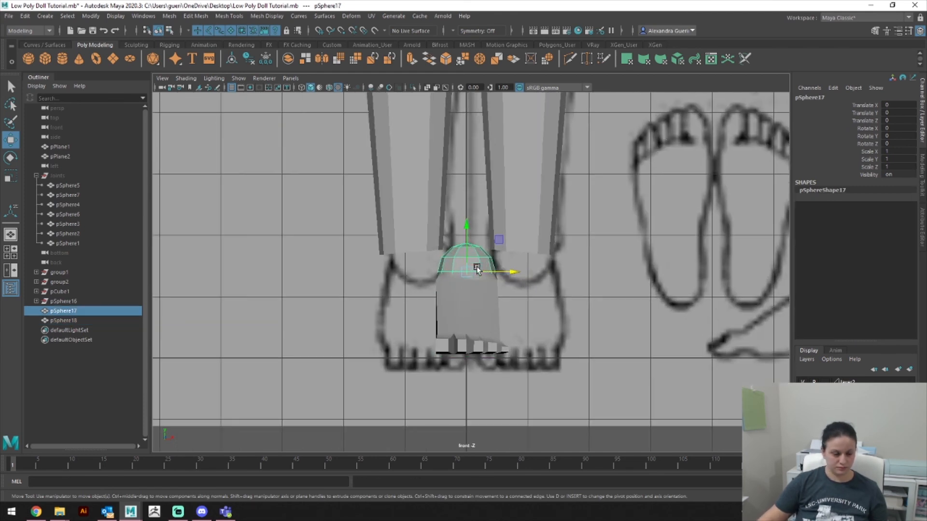
scroll(492, 307, up, 3)
click(480, 312)
key(d)
key(v)
drag(472, 306, 496, 278)
key(space)
drag(269, 292, 461, 260)
key(space)
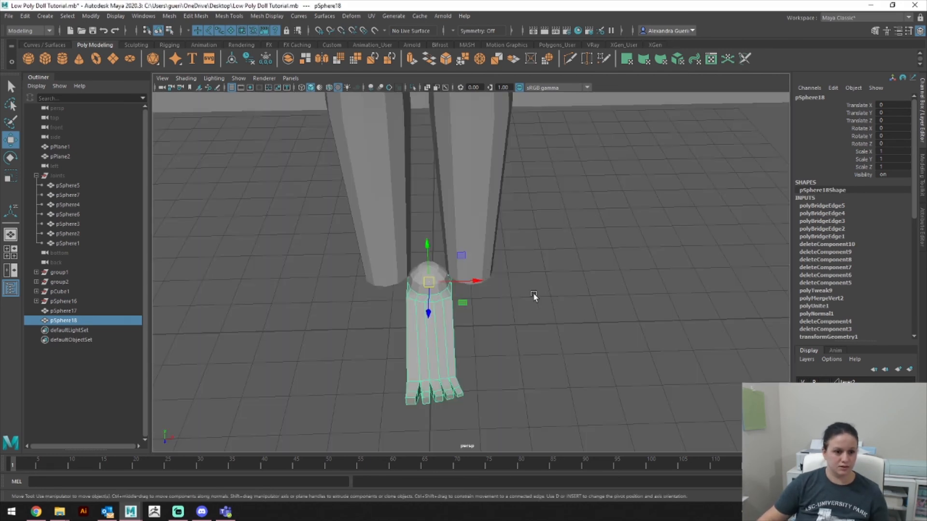
Step: Snap the foot and ankle sphere together to the positive-X leg's lower end in the front view, at Translate X 0.902 and Y 0.321
alt+drag(446, 294, 508, 277)
shift+click(418, 273)
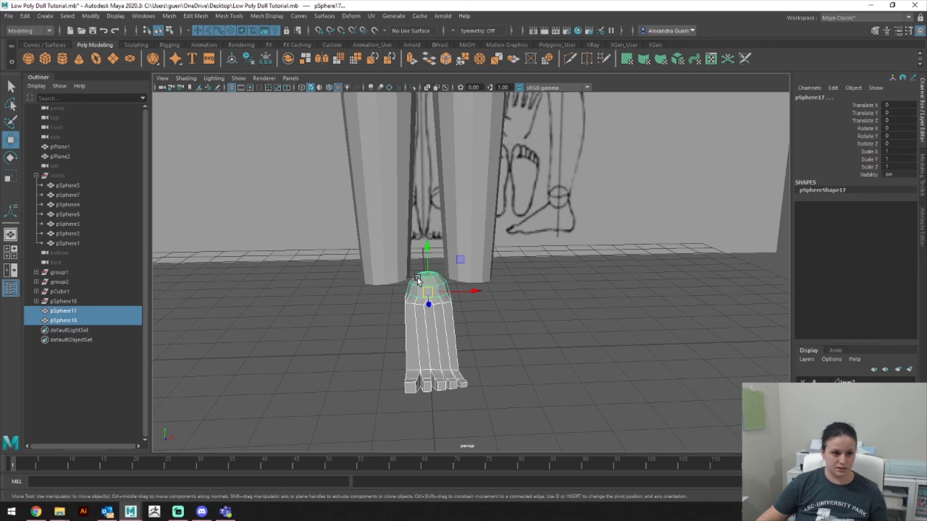
key(space)
drag(422, 282, 421, 298)
key(v)
drag(507, 271, 576, 237)
key(v)
key(ctrl+d)
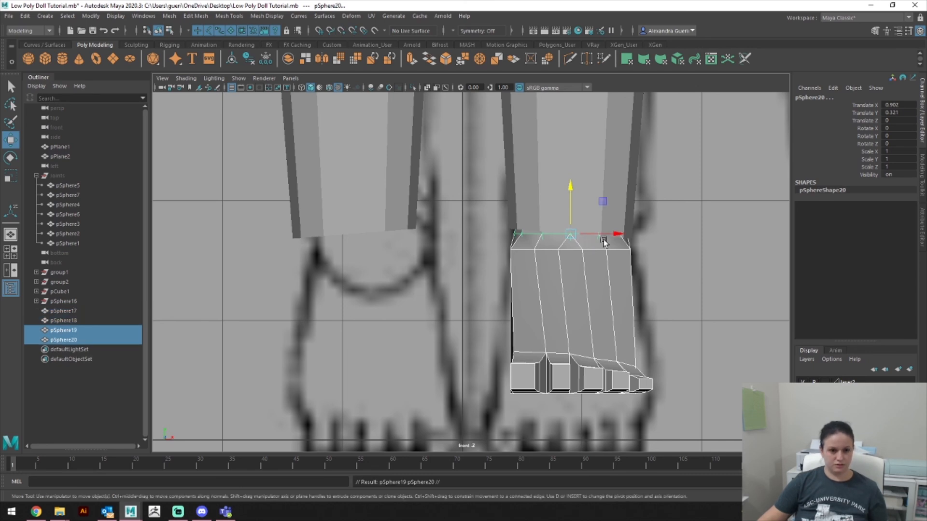
key(ctrl+z)
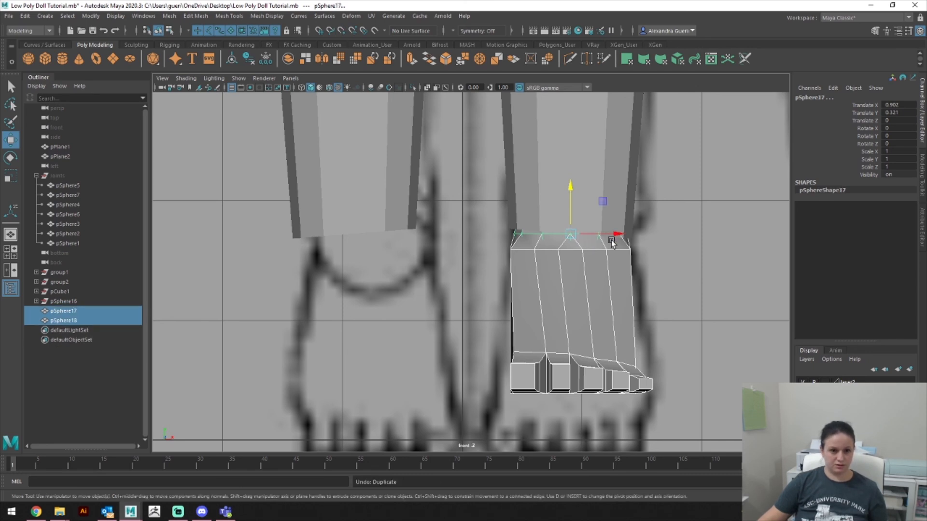
Step: Delete the whole group of the opposite leg on the negative-X side
click(360, 207)
key(Up)
key(Delete)
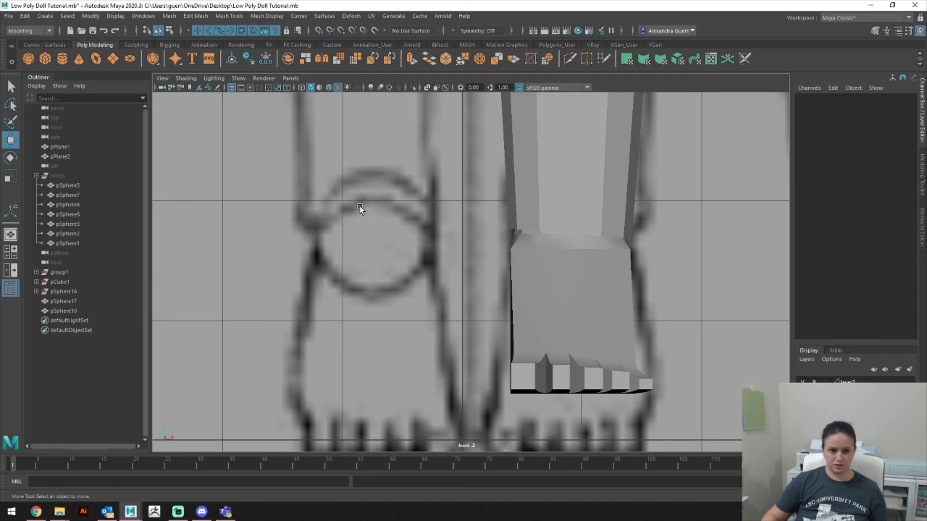
Step: Select the foot together with the ankle sphere and reset their transformations
click(543, 294)
key(space)
drag(544, 295, 576, 271)
key(space)
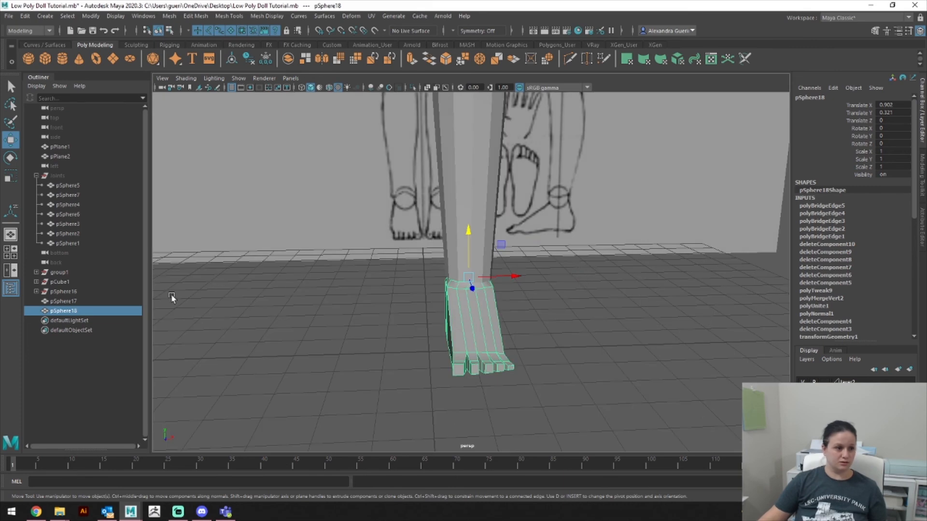
ctrl+click(71, 302)
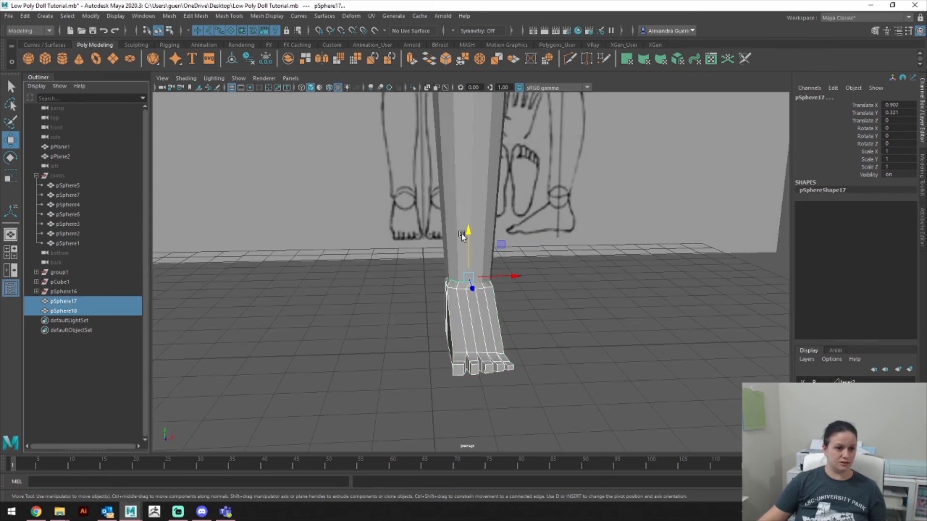
key(a)
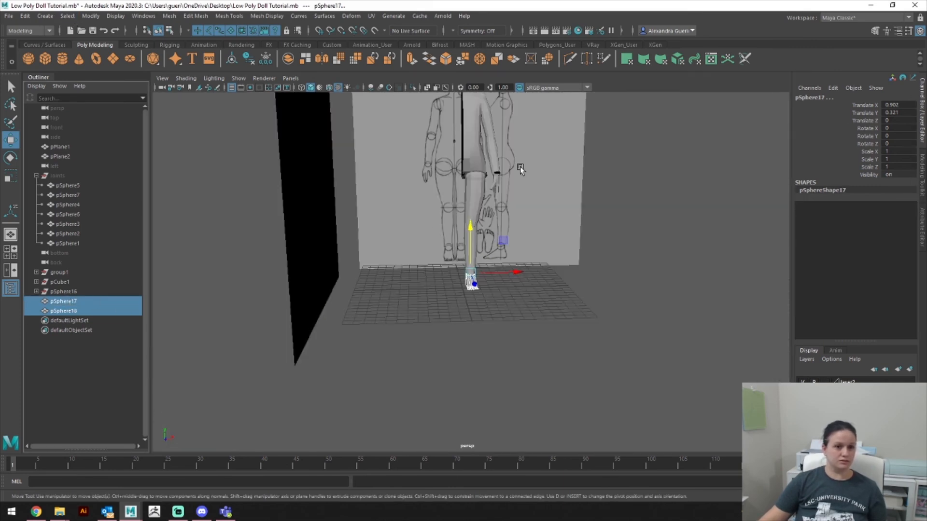
click(98, 19)
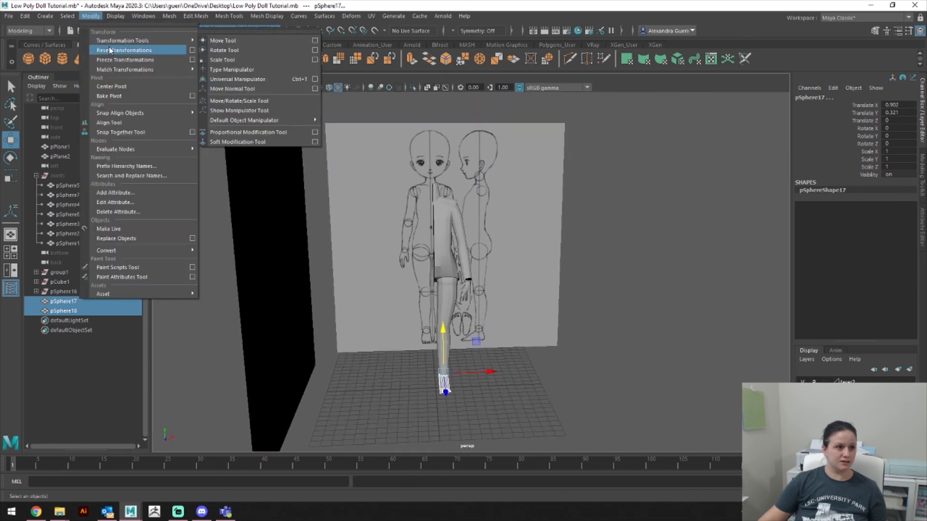
click(110, 51)
Step: Delete the construction history of the foot and ankle sphere
click(30, 20)
mouse_move(151, 141)
click(203, 141)
Step: Try to parent the foot and ankle sphere under group1 and duplicate the group for mirroring in X
click(58, 265)
click(64, 292)
shift+click(67, 284)
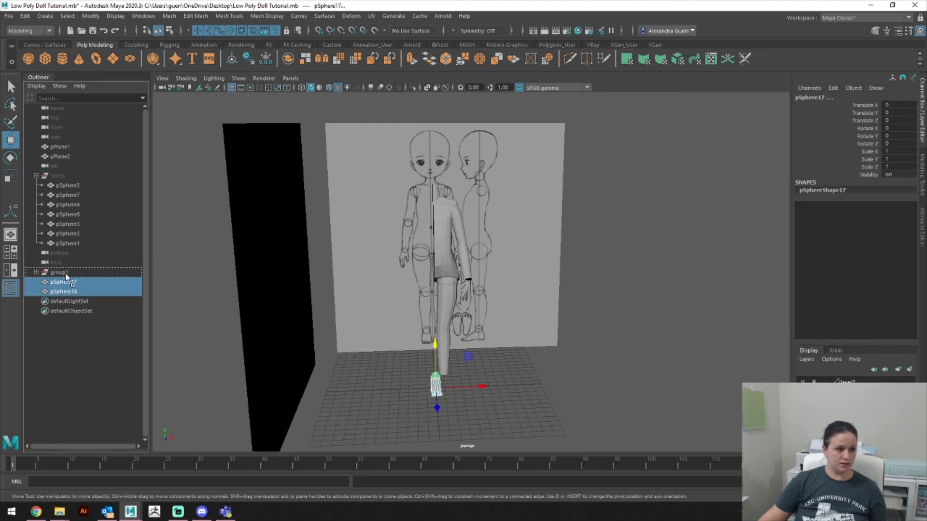
middle_drag(67, 279, 67, 273)
click(67, 274)
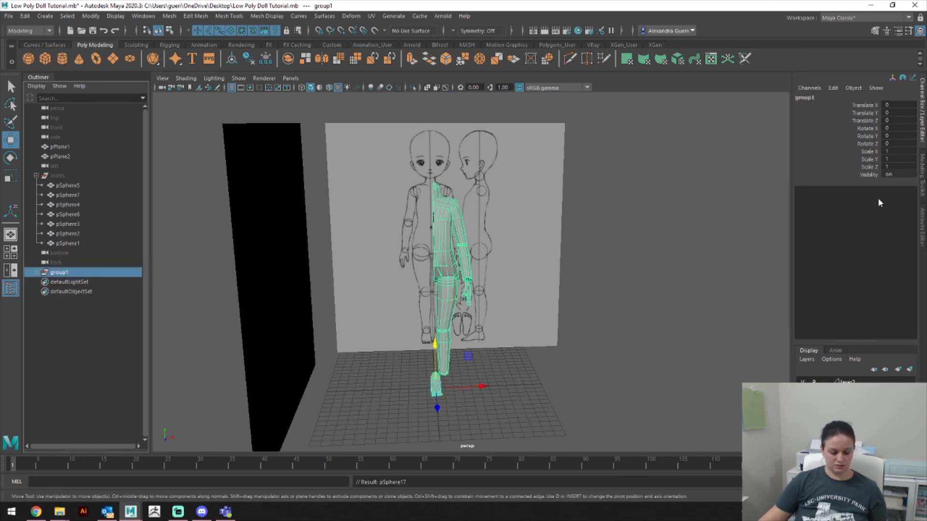
key(ctrl+g)
click(888, 151)
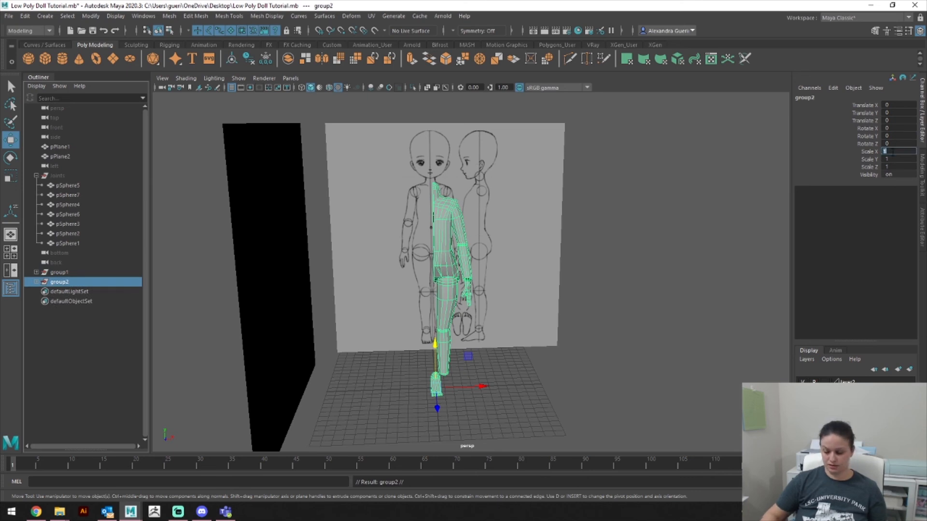
key(Return)
Step: Undo the duplication of group1 and the parenting of the foot and ankle sphere
key(ctrl+z)
key(ctrl+z)
key(ctrl+z)
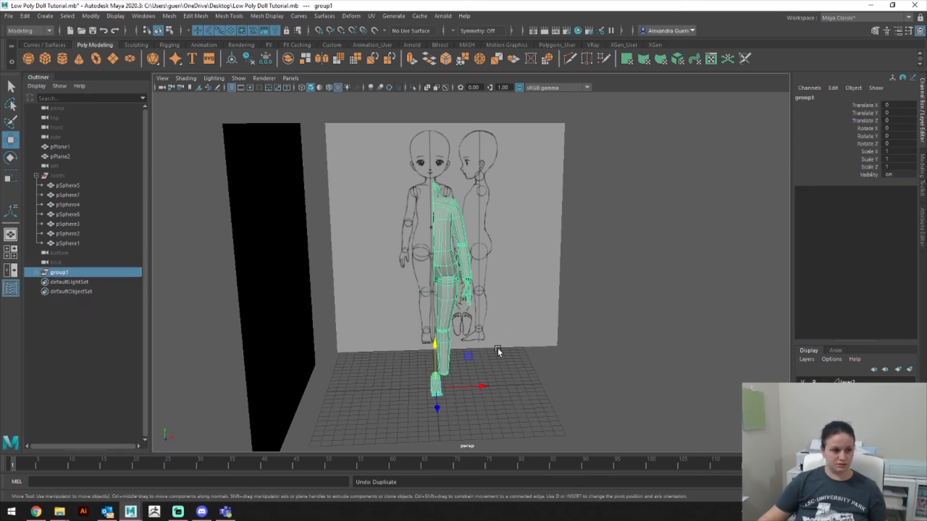
key(ctrl+z)
key(ctrl+z)
key(ctrl+z)
key(ctrl+z)
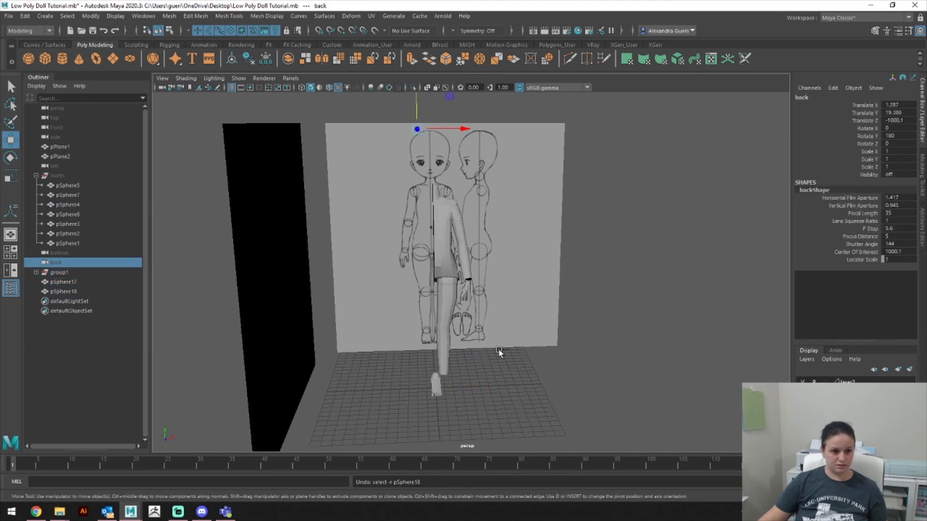
Step: Delete the selected back camera and switch to the front view
alt+middle_drag(506, 349, 492, 305)
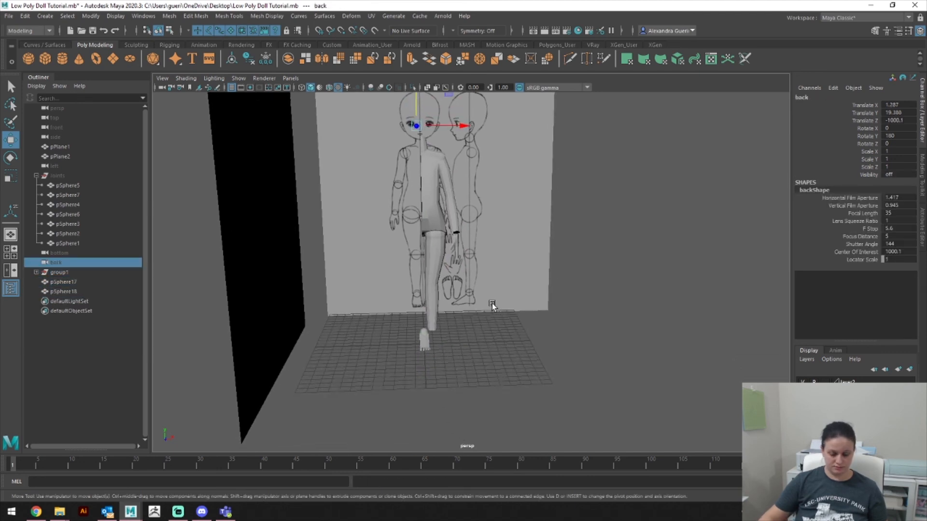
key(Delete)
scroll(492, 305, up, 5)
key(space)
drag(493, 310, 497, 336)
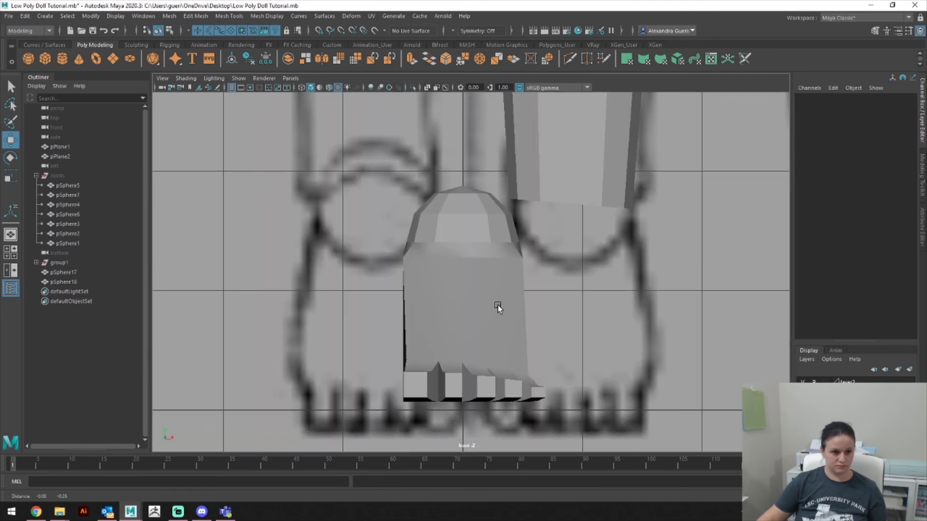
Step: Snap the foot and ankle sphere together under the positive-X leg, at Translate X 0.902 and Y 0.214
click(462, 234)
shift+click(468, 280)
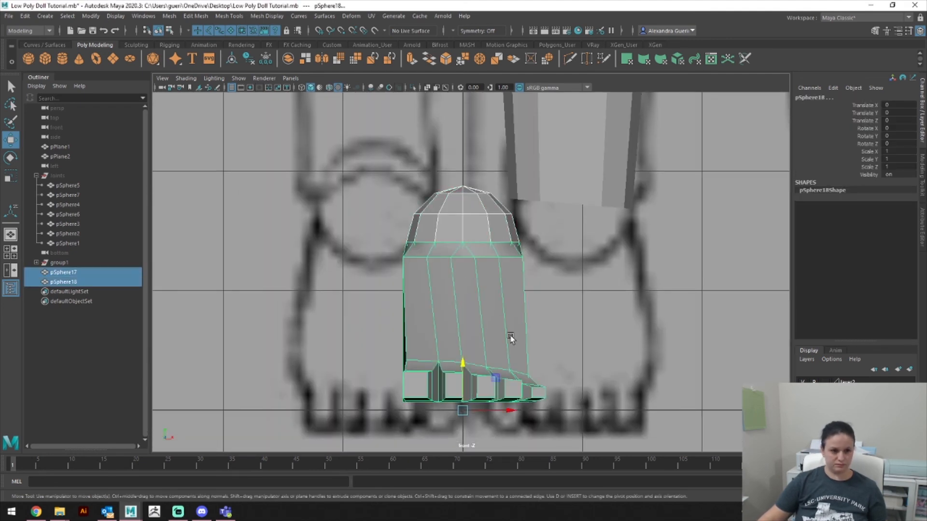
key(d)
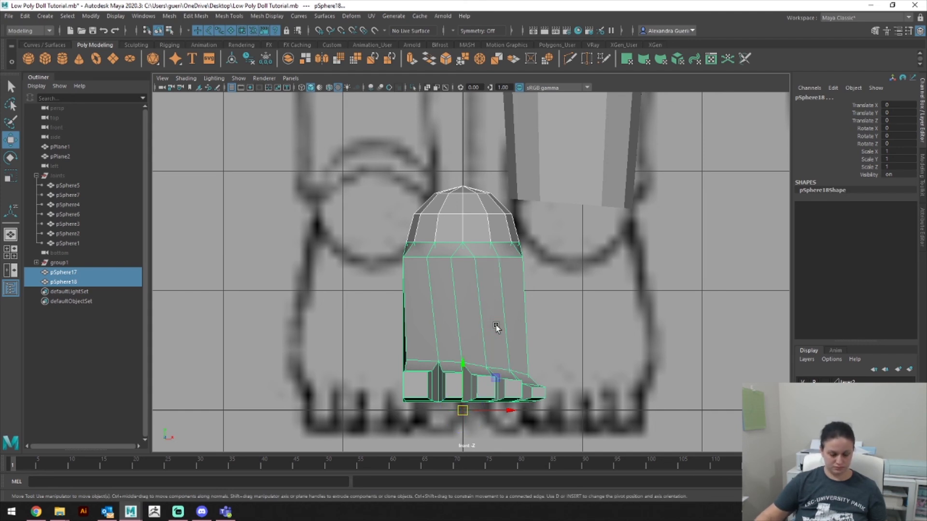
key(v)
drag(508, 411, 555, 414)
drag(574, 370, 577, 335)
click(615, 301)
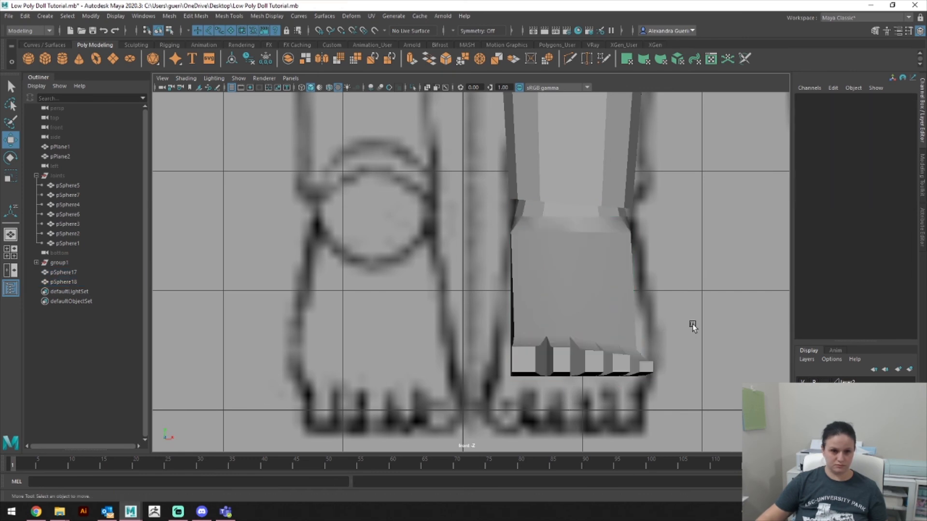
Step: Raise the pivots of the ankle sphere and the foot to the ankle joint at the foot's upper edge
right_drag(615, 245, 630, 247)
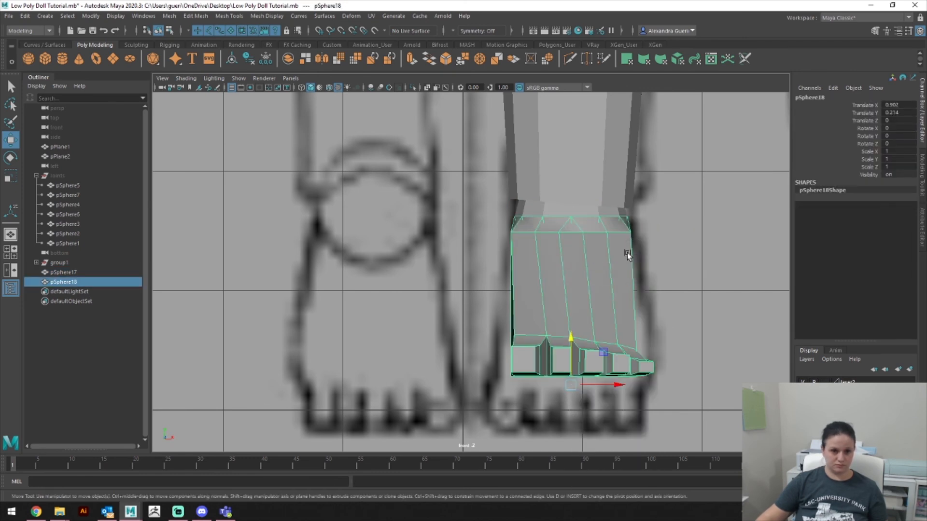
click(582, 213)
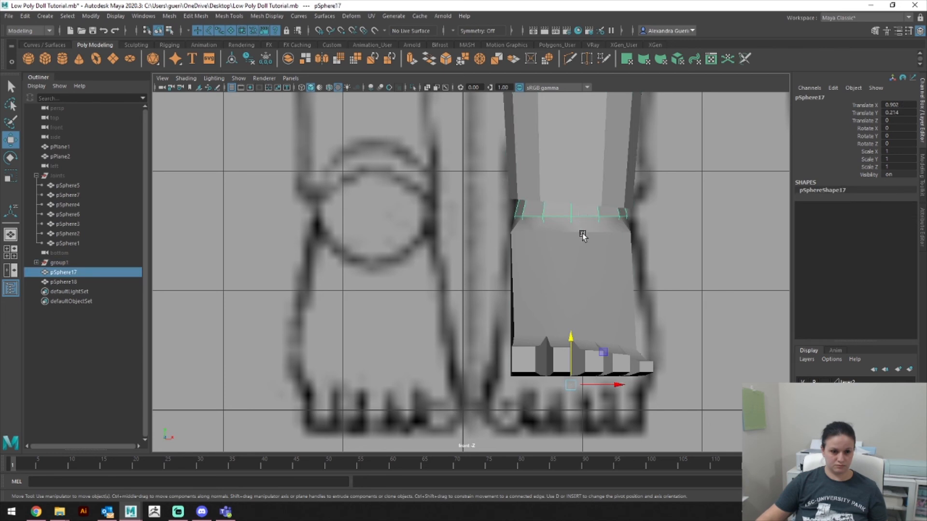
key(d)
drag(571, 340, 573, 203)
key(d)
click(627, 262)
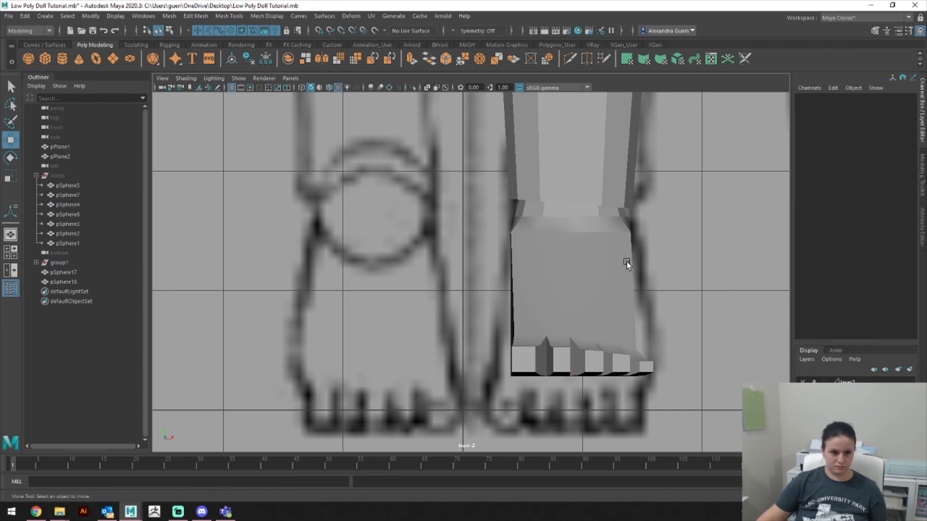
key(d)
drag(570, 340, 633, 226)
Step: Snap the foot and ankle sphere against the leg's lower end in the side view, at Translate X 0.907, Y 0.306 and Z 0.002
key(space)
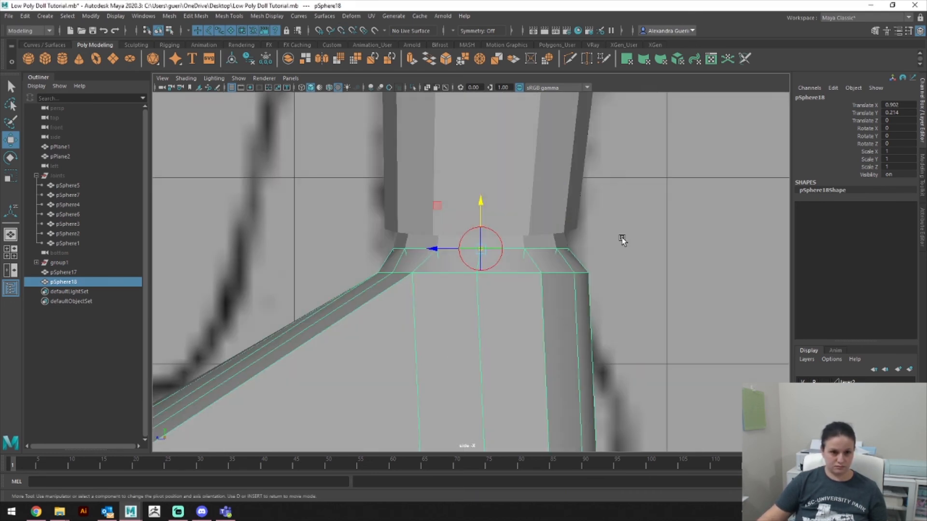
click(554, 234)
right_drag(551, 242, 518, 298)
click(553, 243)
shift+click(518, 298)
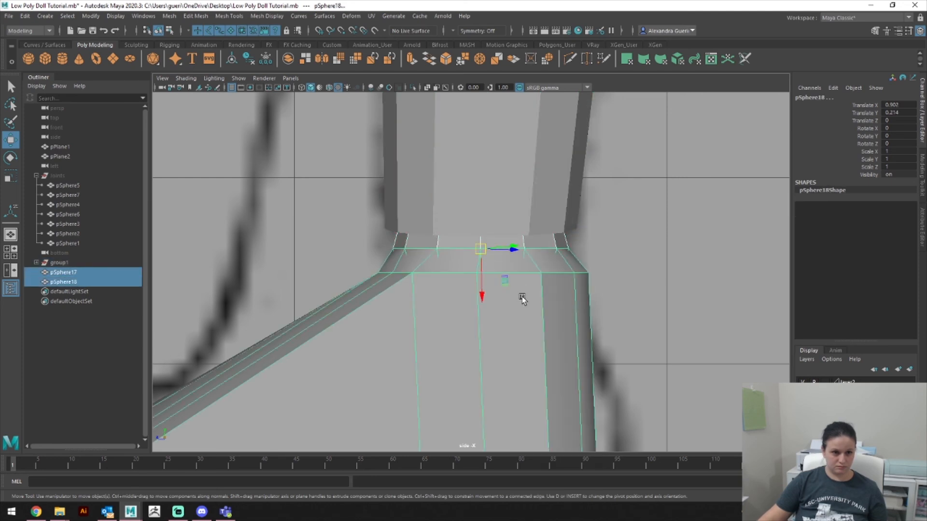
key(v)
drag(484, 293, 489, 271)
mouse_move(511, 230)
mouse_down()
mouse_move(545, 230)
mouse_move(505, 238)
mouse_move(522, 236)
mouse_up()
key(v)
key(ctrl+z)
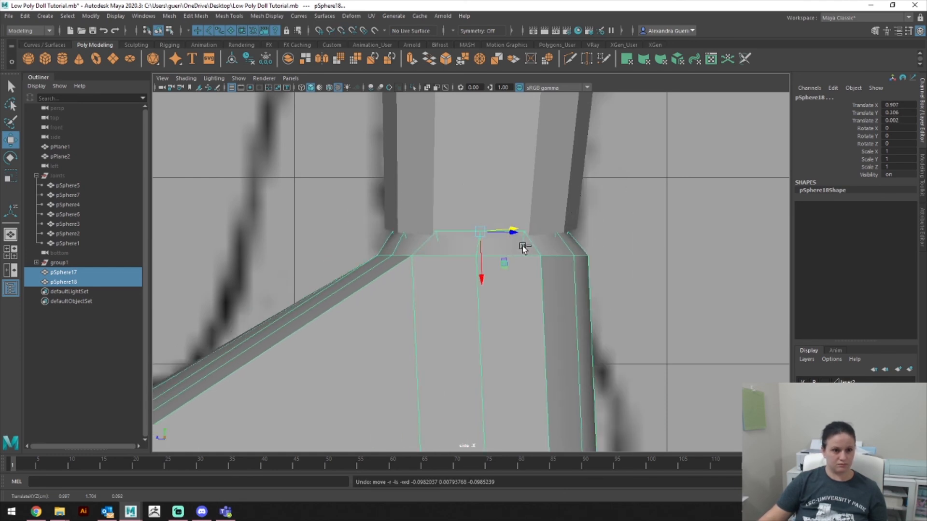
Step: Return to the perspective view, freeze the transformations of the foot and ankle sphere, and delete their history
key(space)
drag(508, 213, 465, 259)
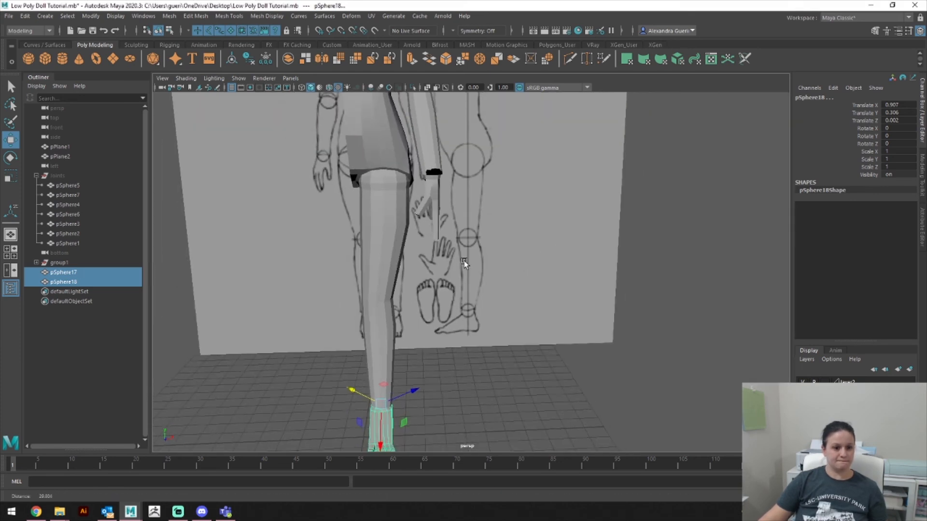
alt+middle_drag(466, 259, 491, 155)
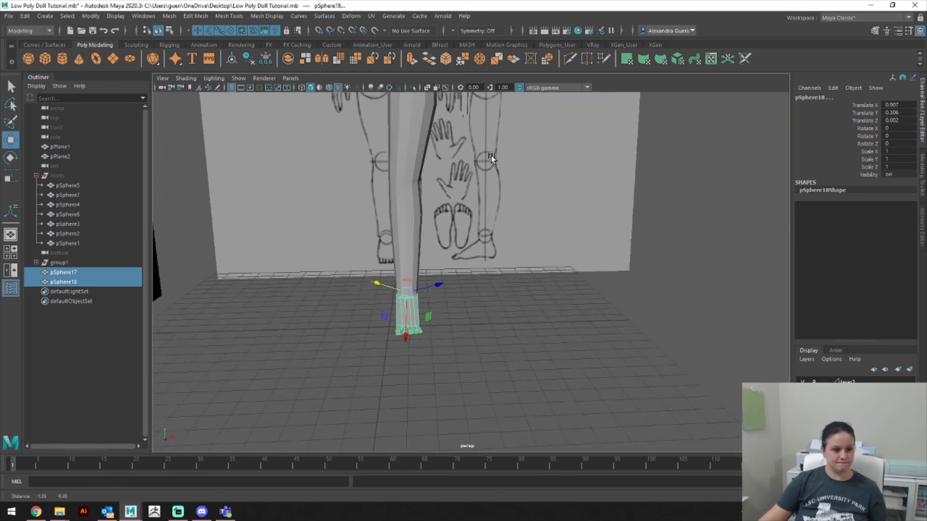
click(90, 16)
click(104, 60)
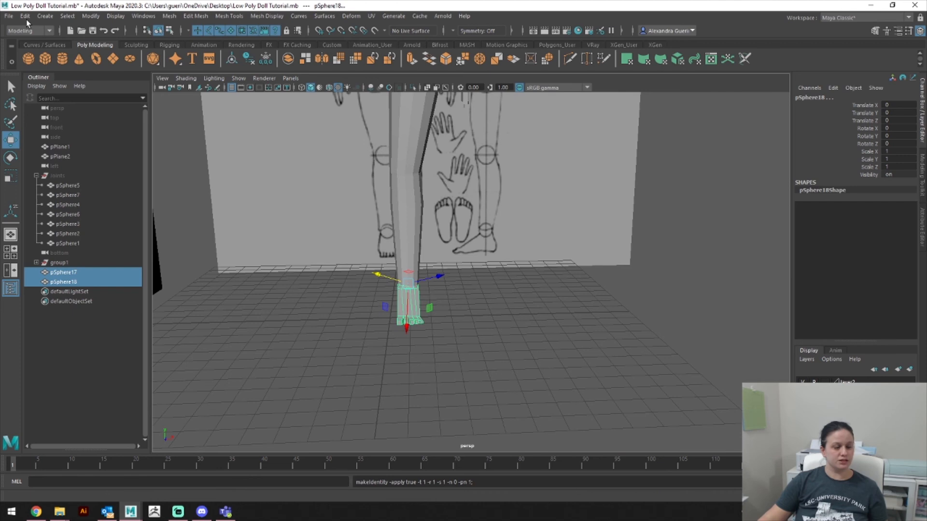
click(25, 16)
mouse_move(61, 142)
click(180, 139)
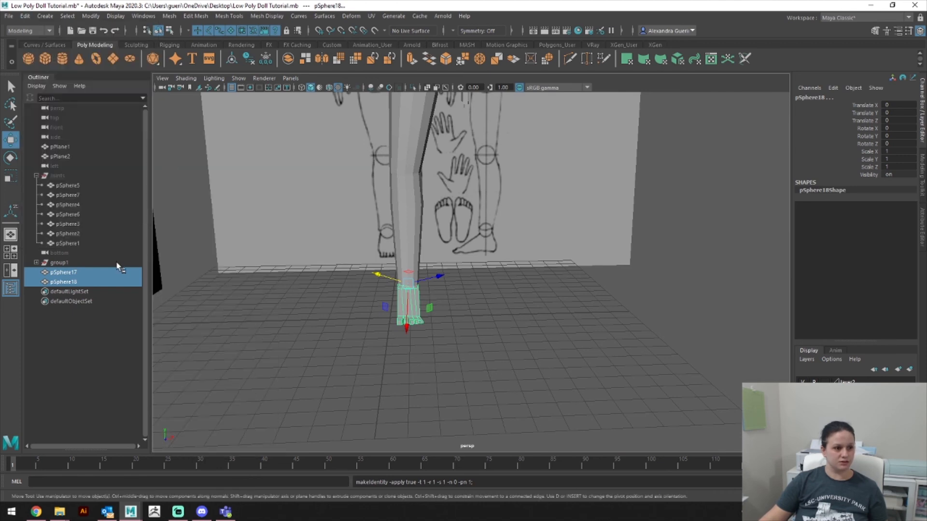
Step: Parent the foot and ankle sphere under group1 with the rest of the half body
middle_drag(79, 271, 78, 262)
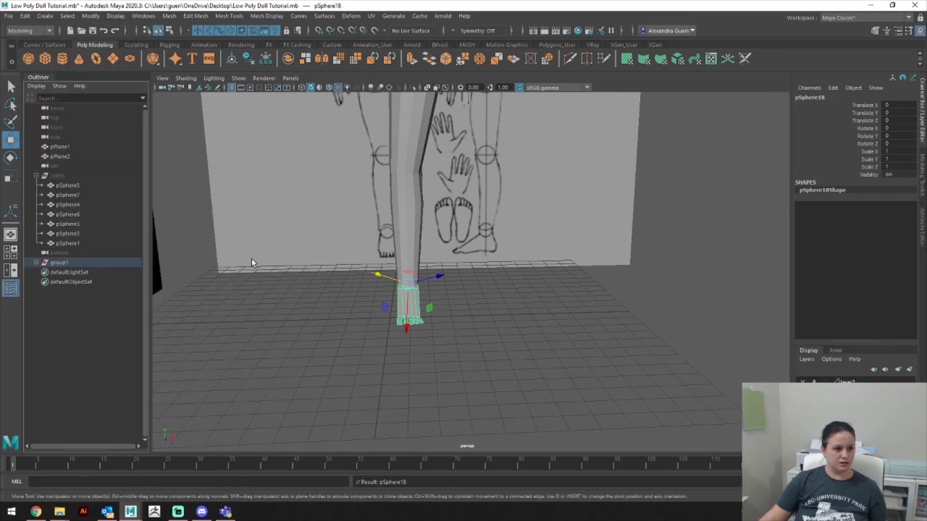
scroll(250, 259, down, 5)
alt+middle_drag(473, 223, 436, 318)
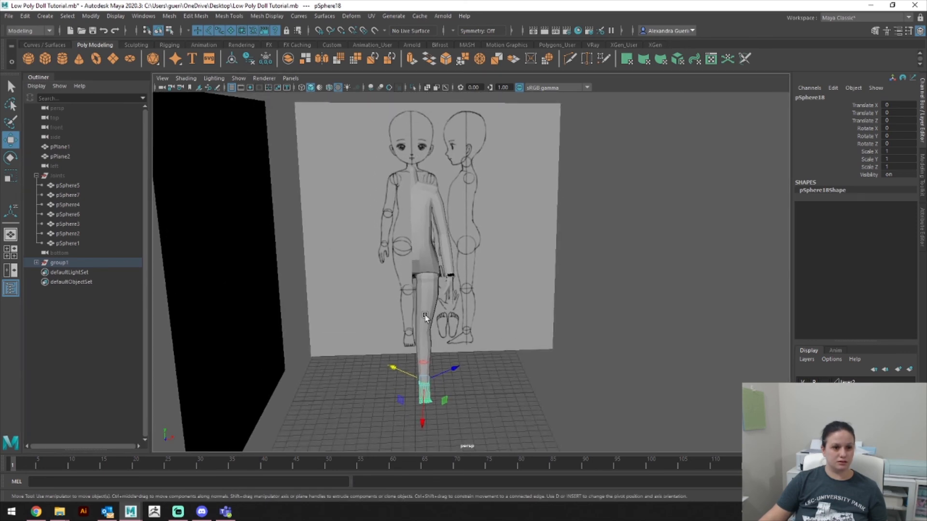
alt+drag(398, 289, 367, 285)
Step: Duplicate group1 and set the copy's Scale X to -1 to mirror the half body
click(59, 263)
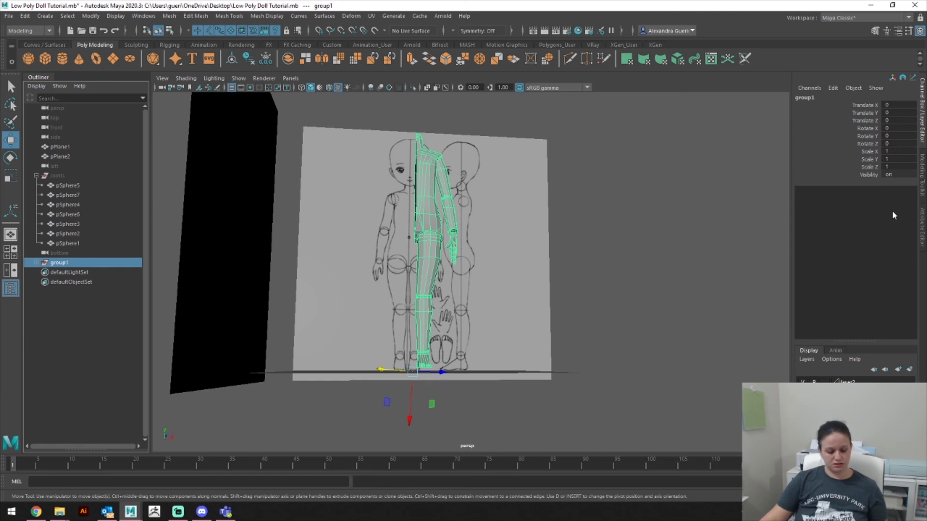
key(ctrl+g)
double_click(893, 151)
text(-1)
key(Return)
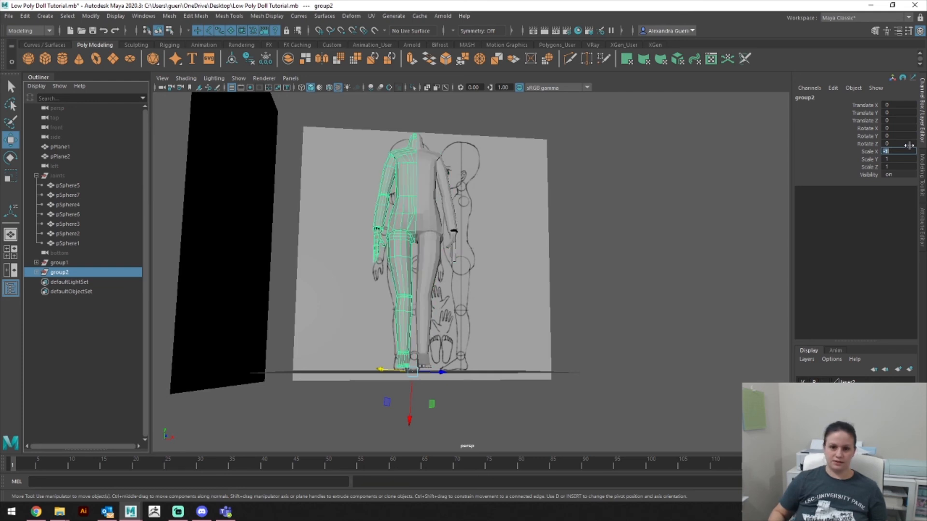
alt+drag(551, 251, 548, 270)
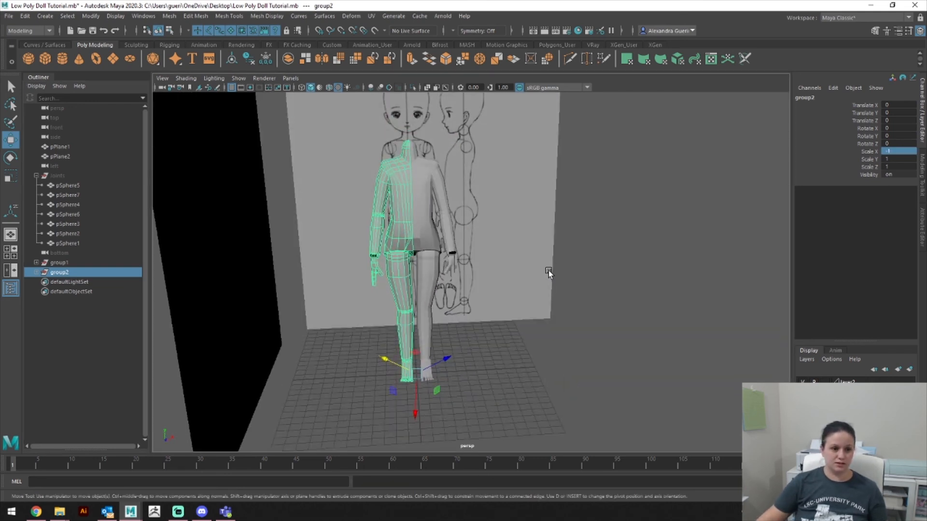
click(641, 283)
alt+drag(641, 284, 610, 285)
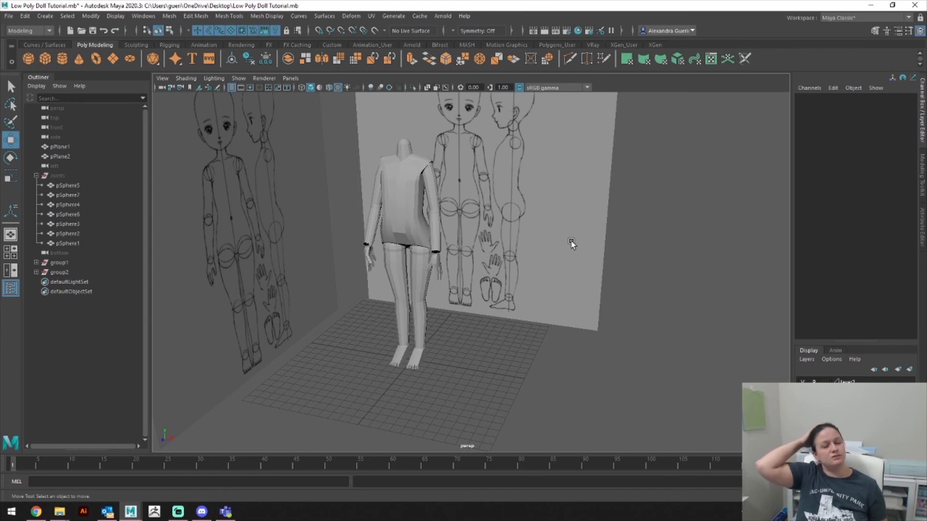
alt+drag(558, 275, 558, 255)
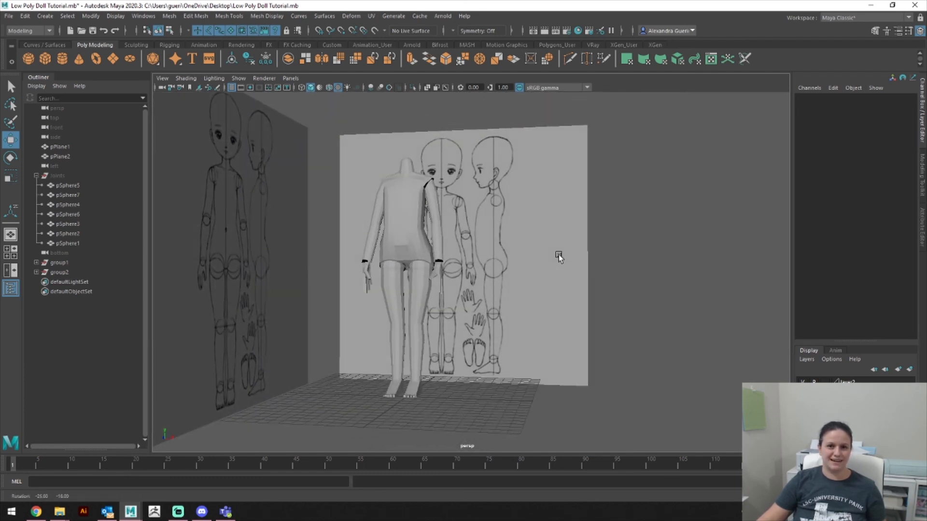
alt+drag(558, 253, 549, 262)
mouse_move(682, 290)
alt+mouse_down()
mouse_move(631, 294)
mouse_move(665, 291)
alt+mouse_up()
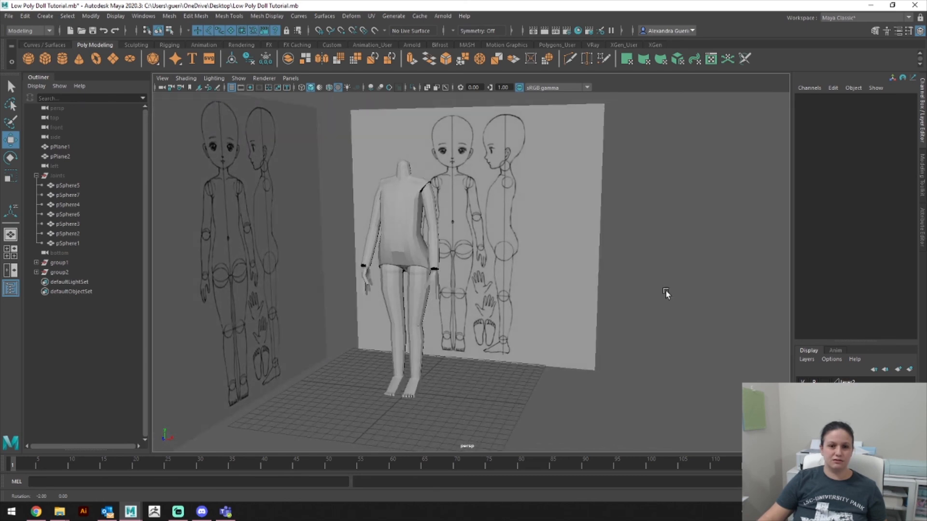